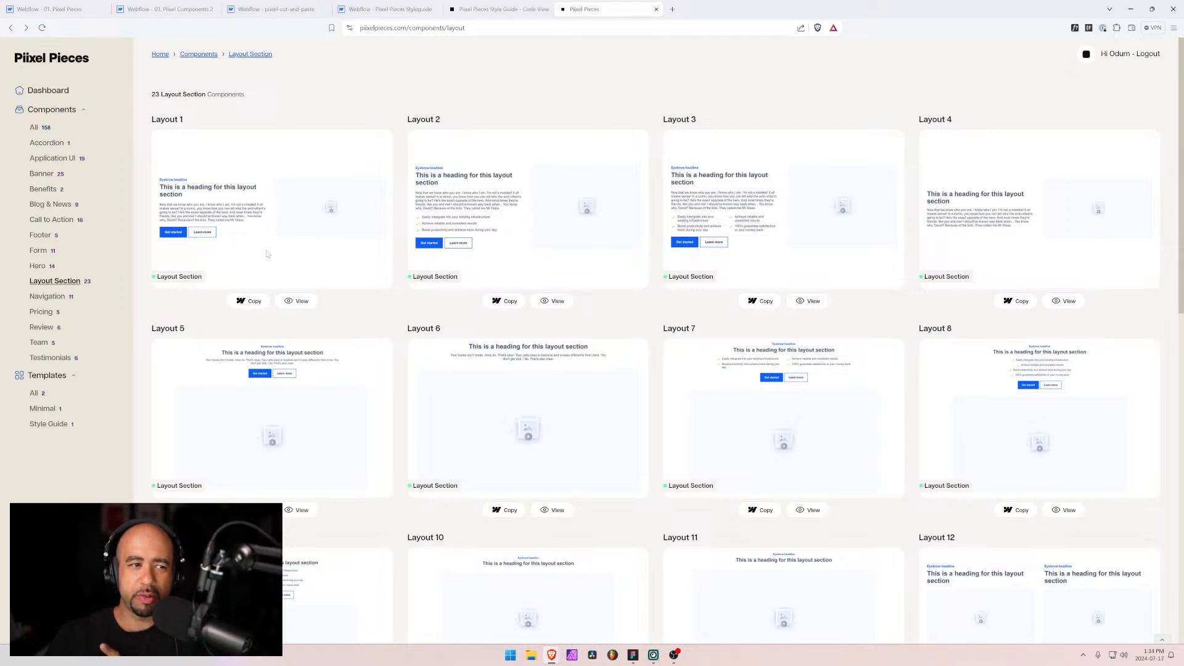
Step: Browse the Pixel Pieces layout section and full component listings in the library website
{"action": "scroll", "coordinate": [365, 295], "scroll_direction": "down", "scroll_amount": 10}
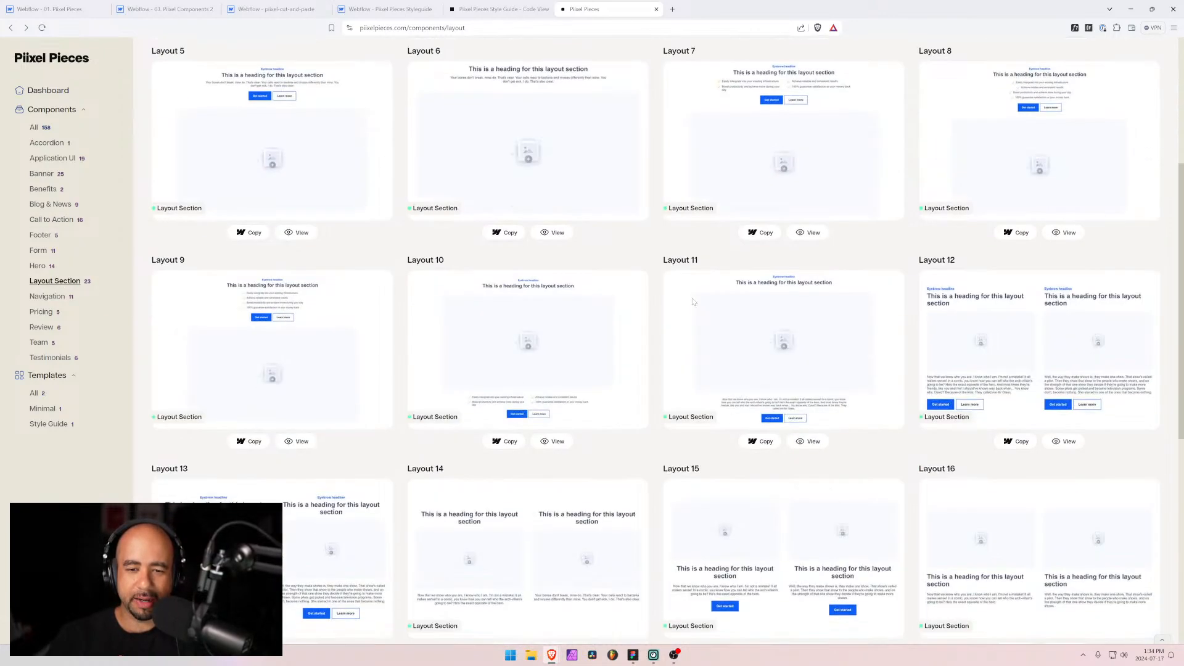
{"action": "scroll", "coordinate": [659, 307], "scroll_direction": "up", "scroll_amount": 5}
{"action": "scroll", "coordinate": [658, 307], "scroll_direction": "up", "scroll_amount": 5}
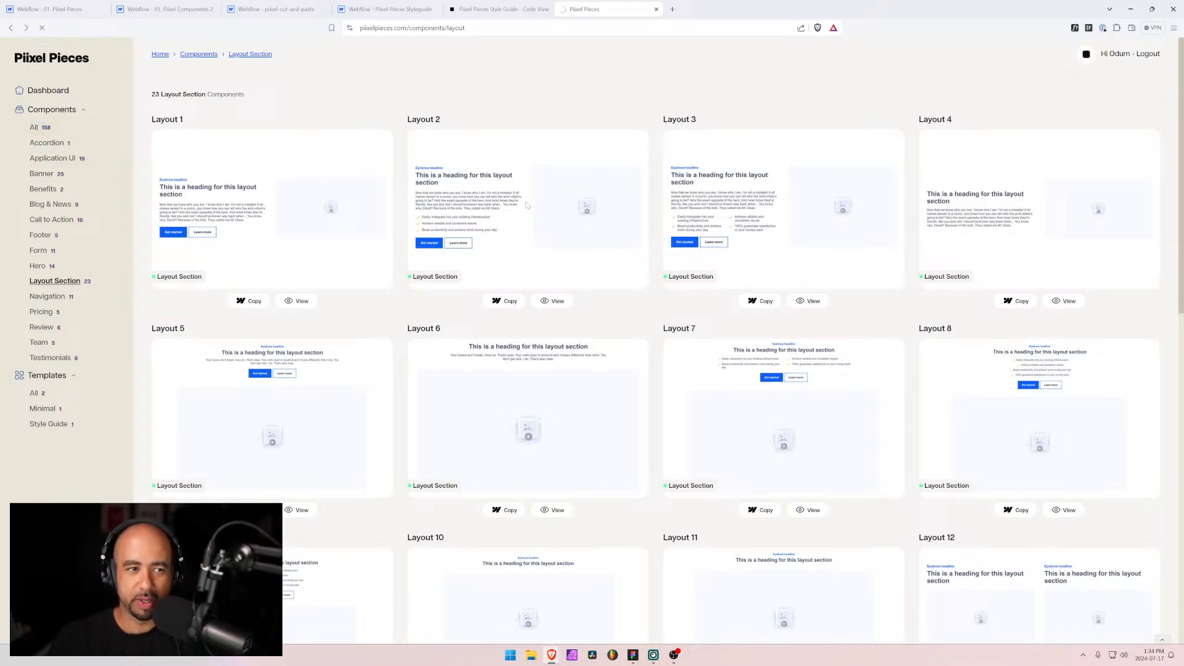
{"action": "scroll", "coordinate": [546, 323], "scroll_direction": "down", "scroll_amount": 12}
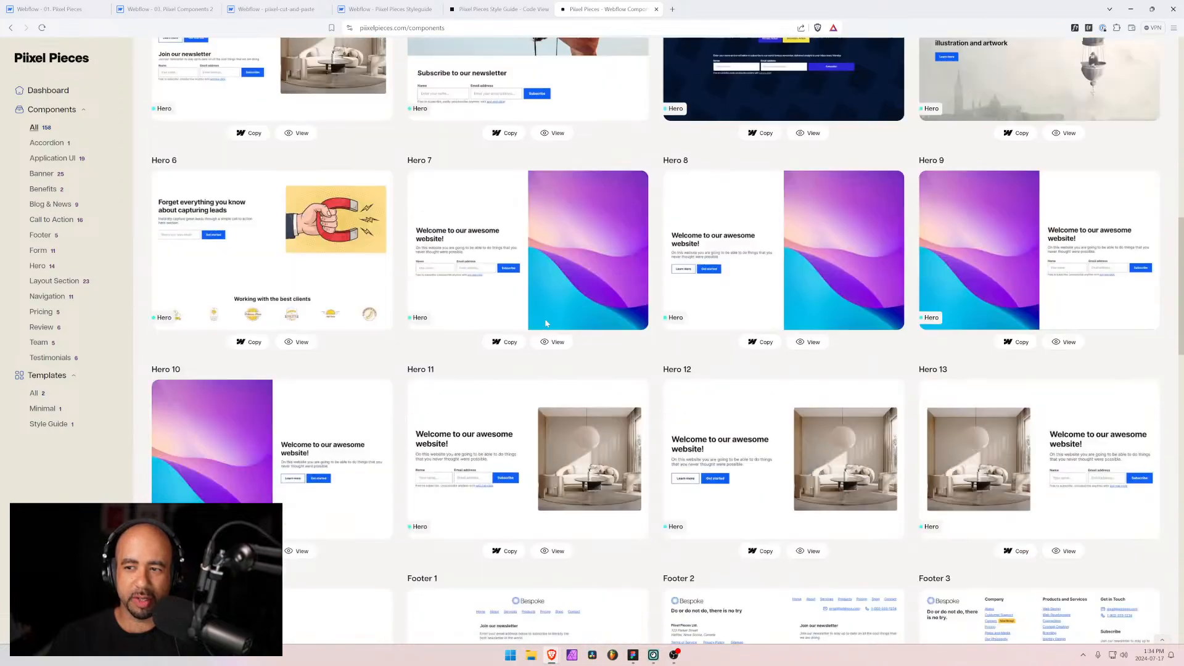
{"action": "scroll", "coordinate": [546, 323], "scroll_direction": "down", "scroll_amount": 20}
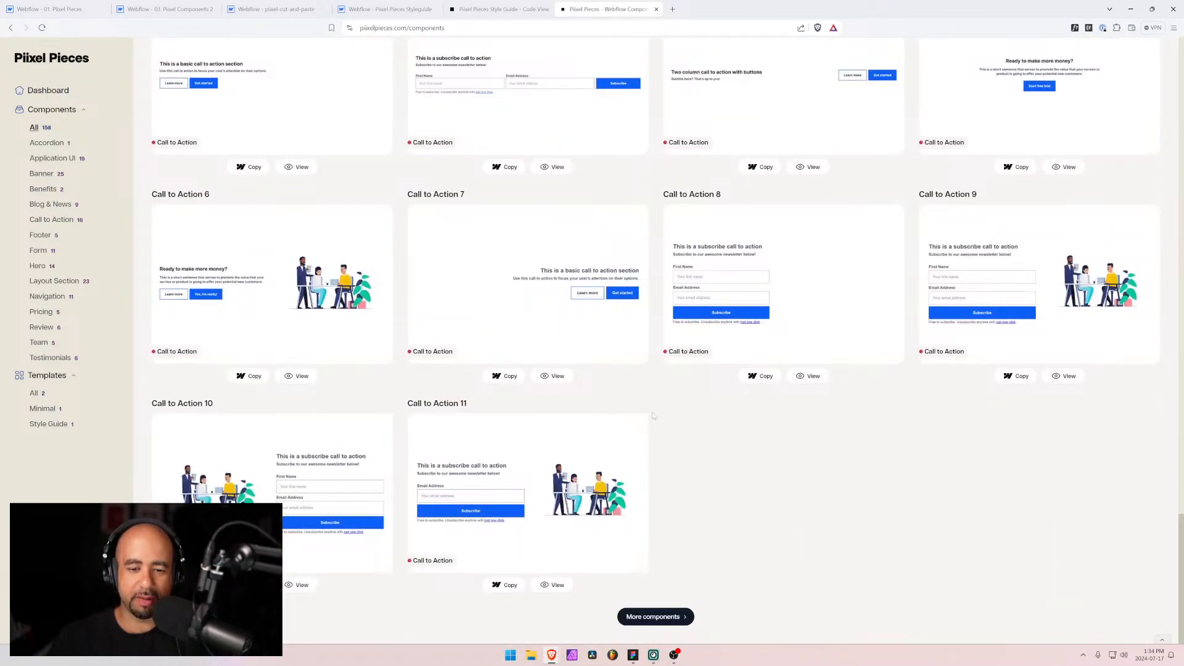
{"action": "scroll", "coordinate": [653, 416], "scroll_direction": "up", "scroll_amount": 20}
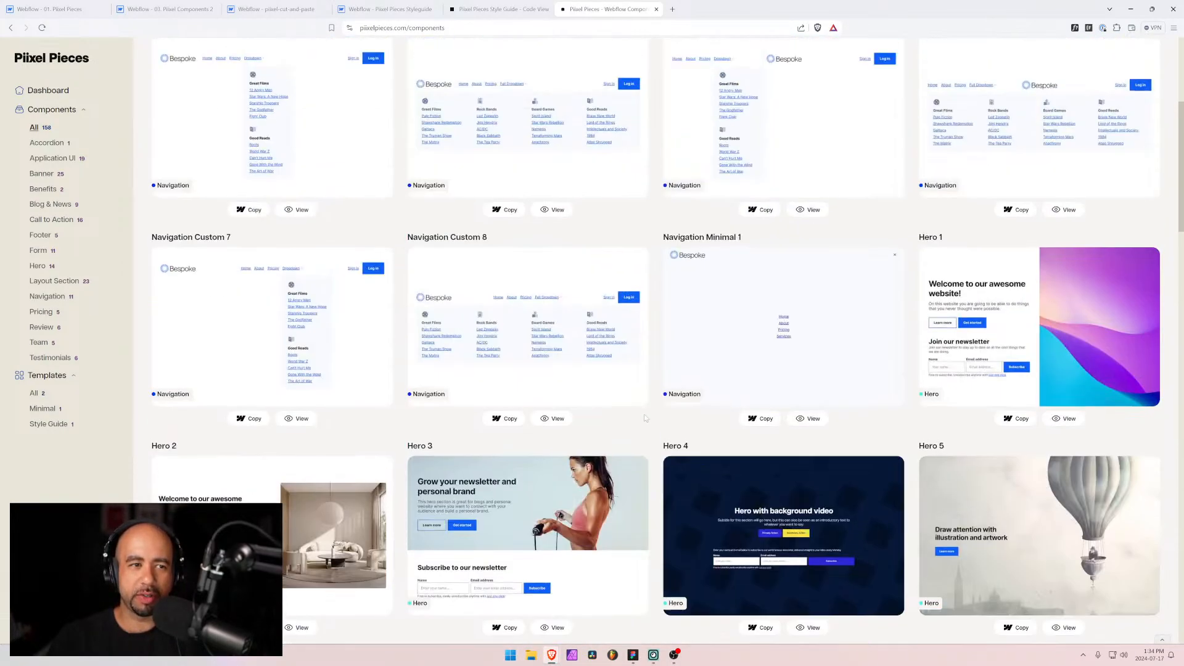
{"action": "scroll", "coordinate": [644, 419], "scroll_direction": "up", "scroll_amount": 5}
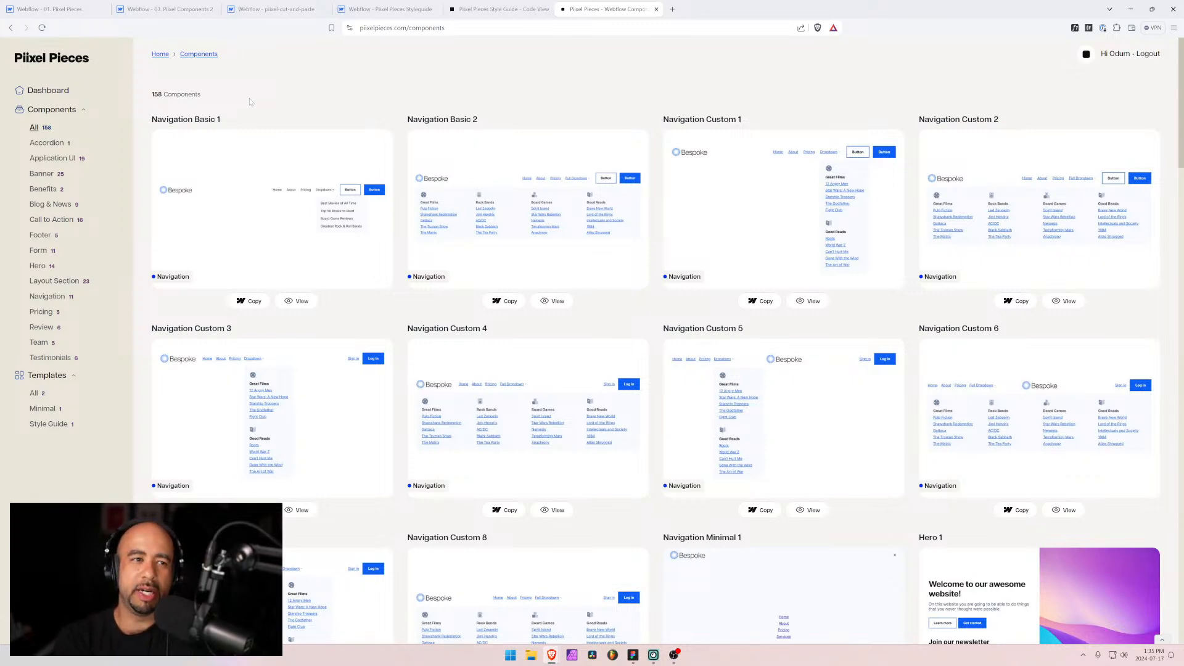
Step: Switch to Figma and examine the Pixel Pieces dashboard and hero section frames
{"action": "left_click", "coordinate": [1132, 10]}
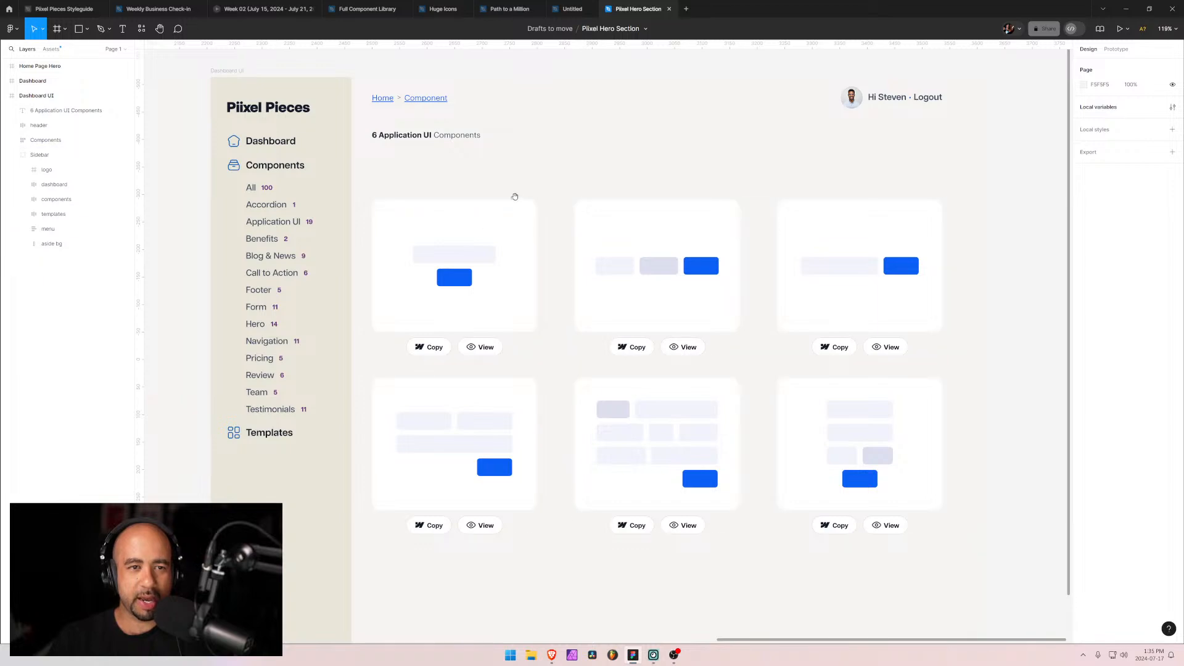
{"action": "mouse_move", "coordinate": [511, 189]}
{"action": "left_mouse_down"}
{"action": "mouse_move", "coordinate": [466, 203]}
{"action": "mouse_move", "coordinate": [502, 196]}
{"action": "left_mouse_up"}
{"action": "left_click_drag", "start_coordinate": [268, 201], "coordinate": [732, 220]}
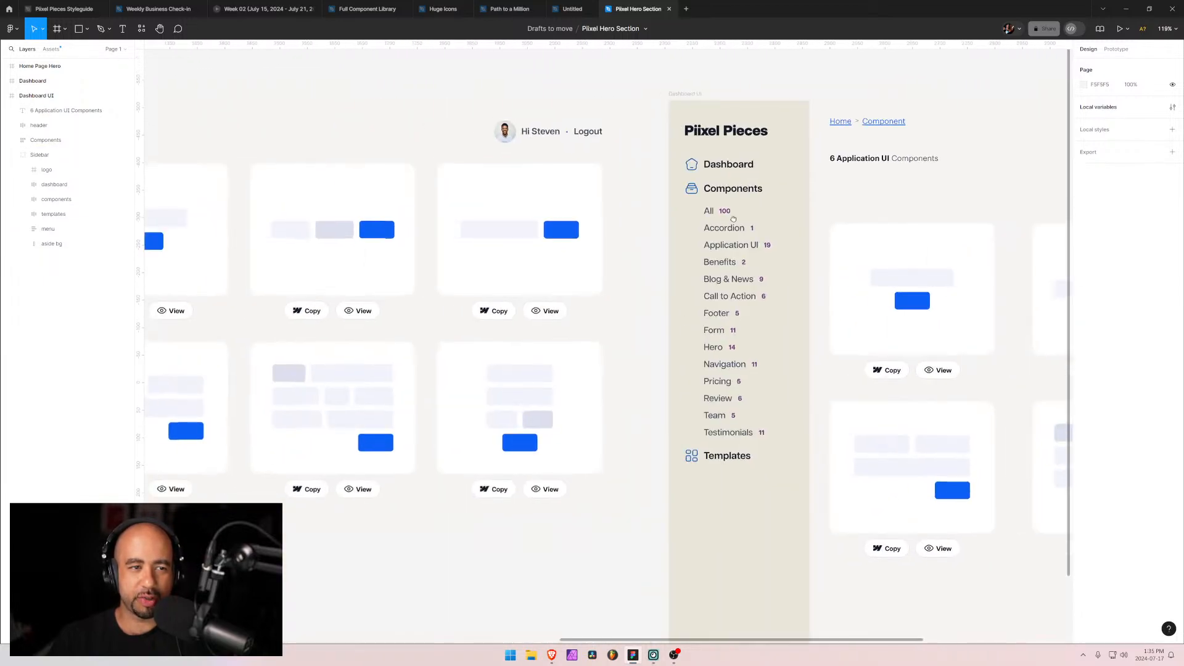
{"action": "left_click_drag", "start_coordinate": [291, 240], "coordinate": [642, 219]}
{"action": "left_click_drag", "start_coordinate": [481, 183], "coordinate": [891, 236]}
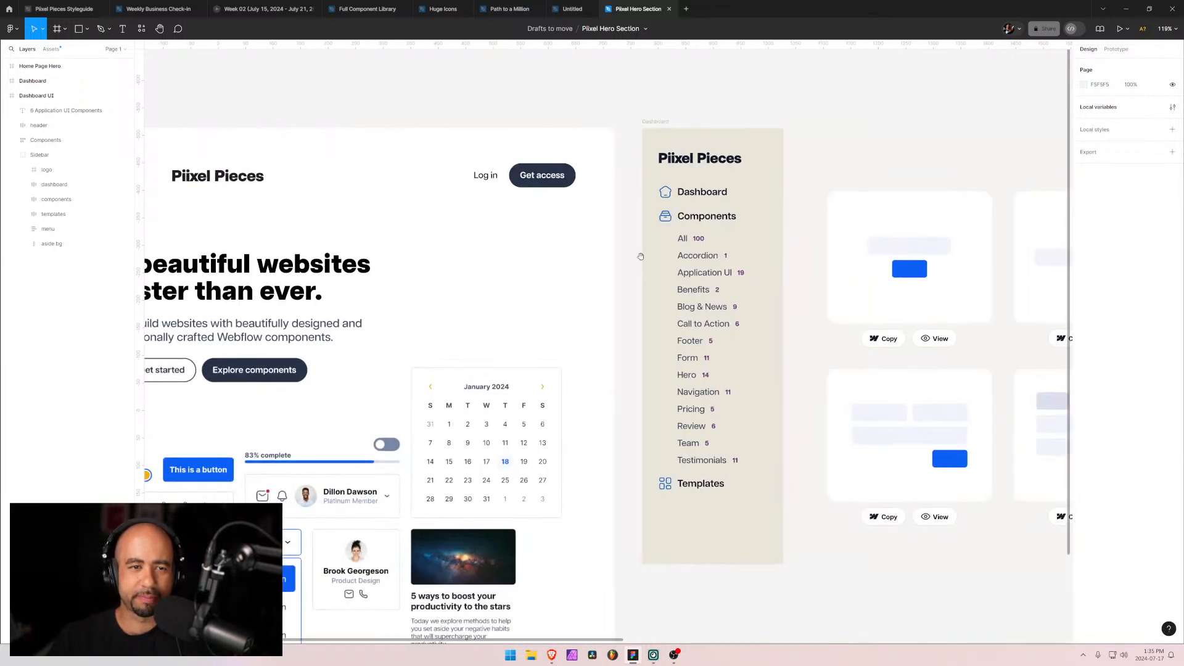
{"action": "left_click_drag", "start_coordinate": [505, 269], "coordinate": [859, 226]}
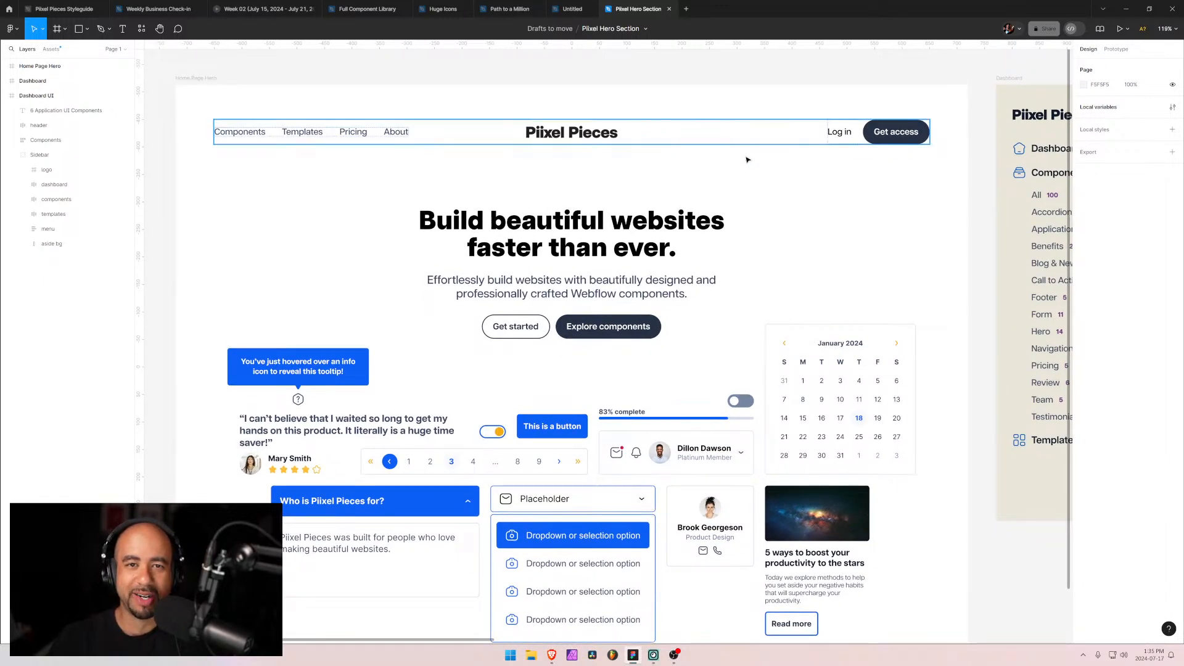
{"action": "scroll", "coordinate": [649, 184], "scroll_direction": "down", "scroll_amount": 3}
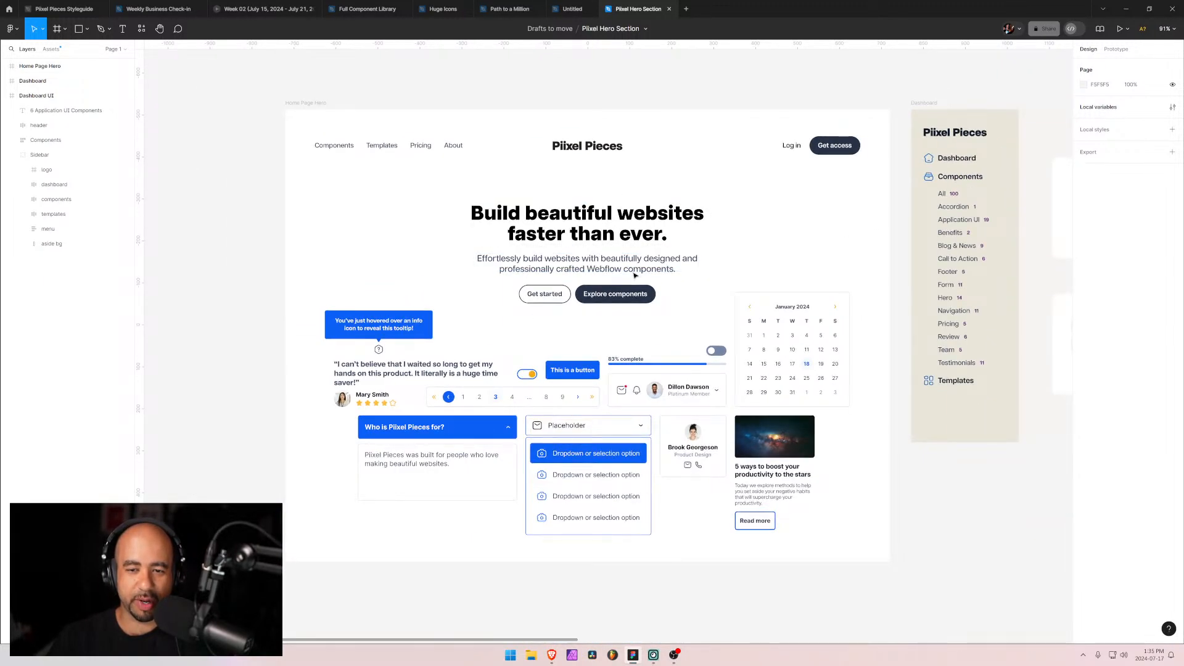
{"action": "key", "text": "n"}
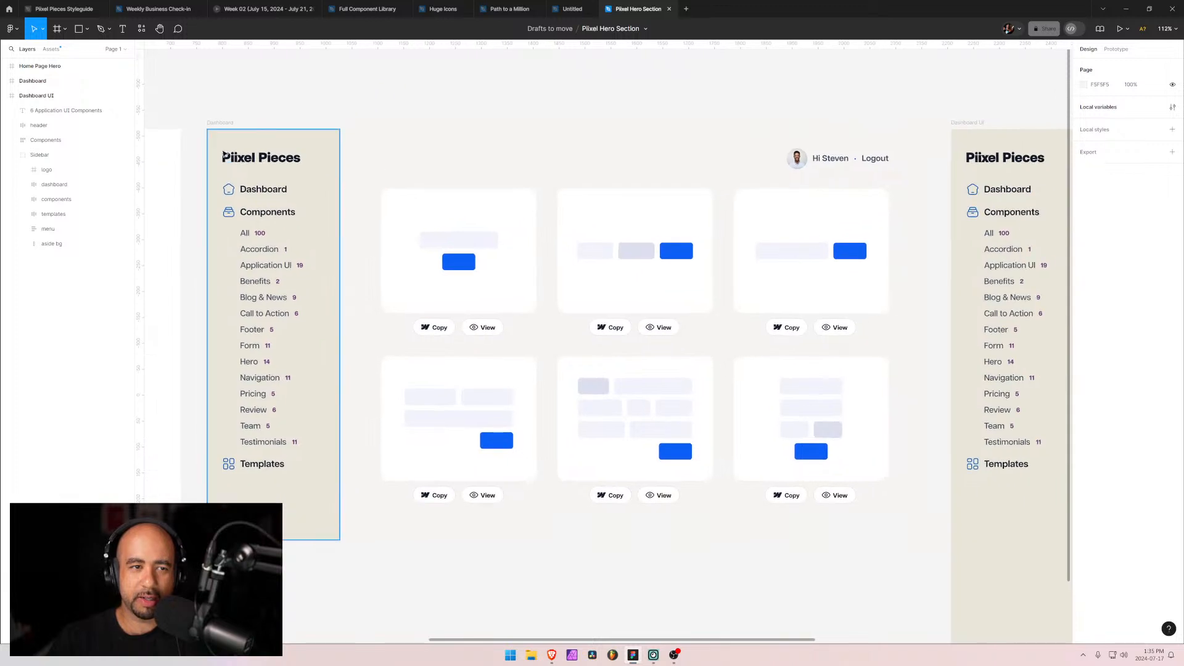
{"action": "scroll", "coordinate": [568, 185], "scroll_direction": "up", "scroll_amount": 2}
{"action": "scroll", "coordinate": [597, 198], "scroll_direction": "down", "scroll_amount": 2}
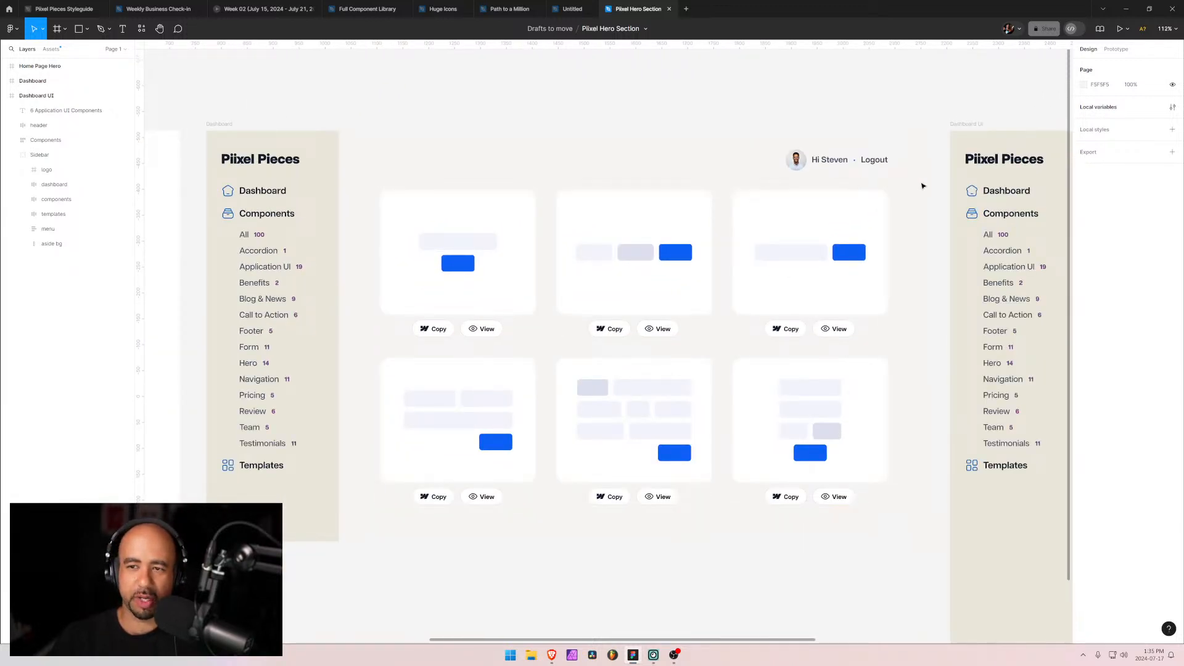
{"action": "key", "text": "n"}
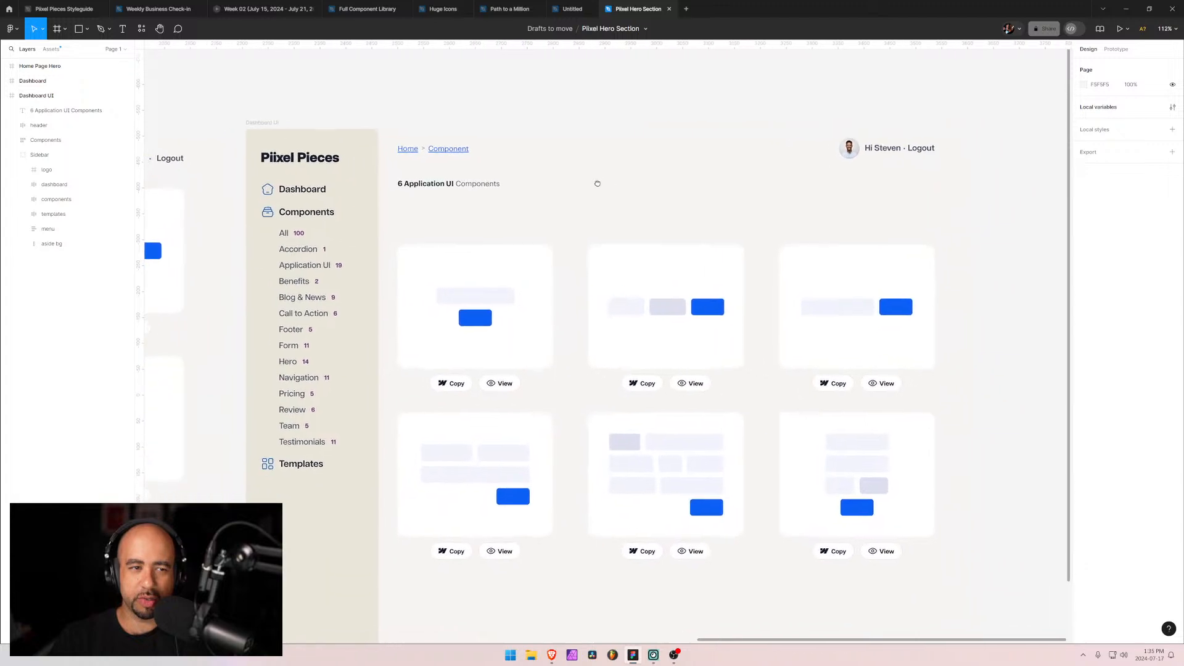
{"action": "scroll", "coordinate": [635, 204], "scroll_direction": "up", "scroll_amount": 2}
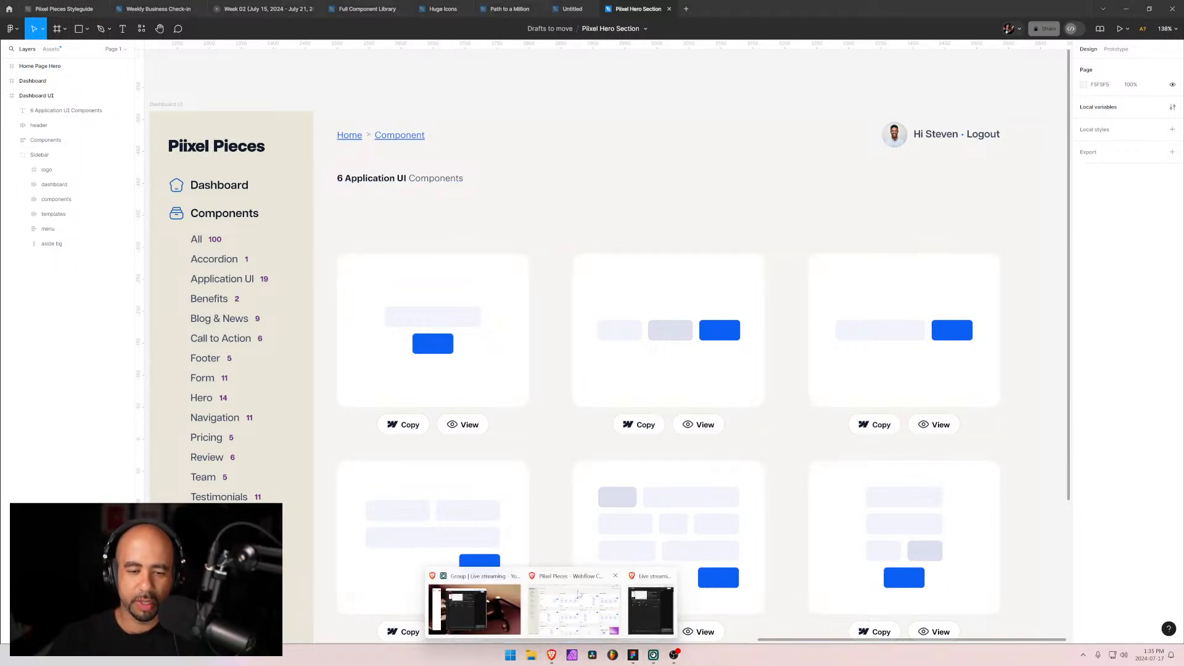
{"action": "left_click", "coordinate": [552, 656]}
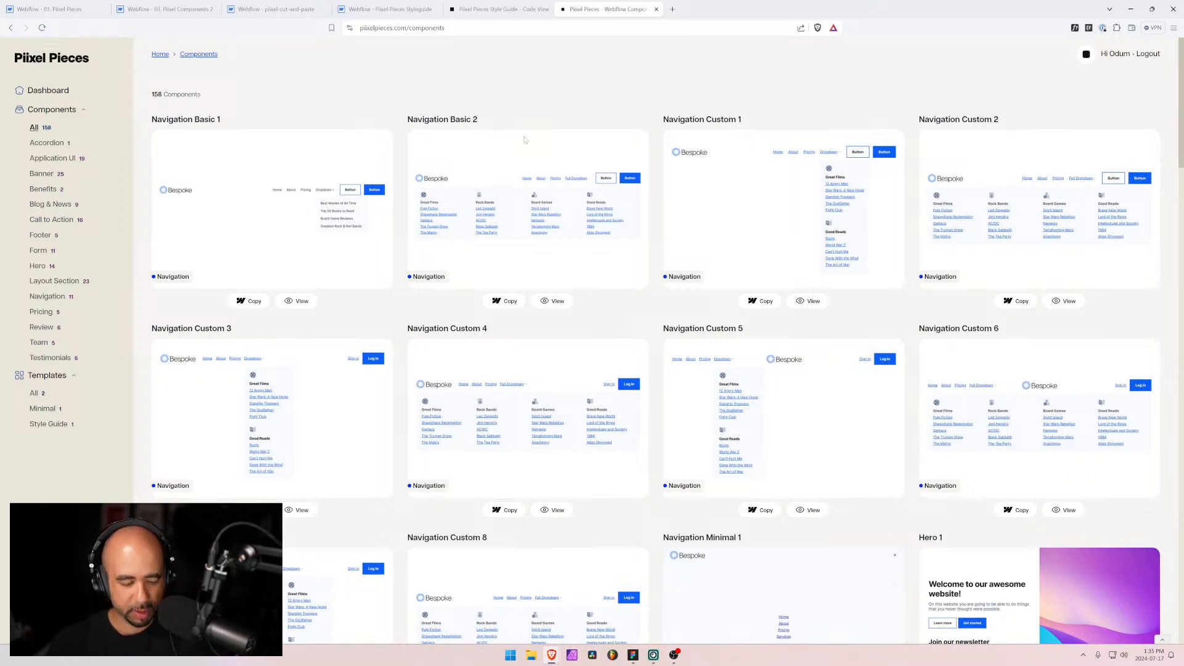
{"action": "key", "text": "ctrl+plus"}
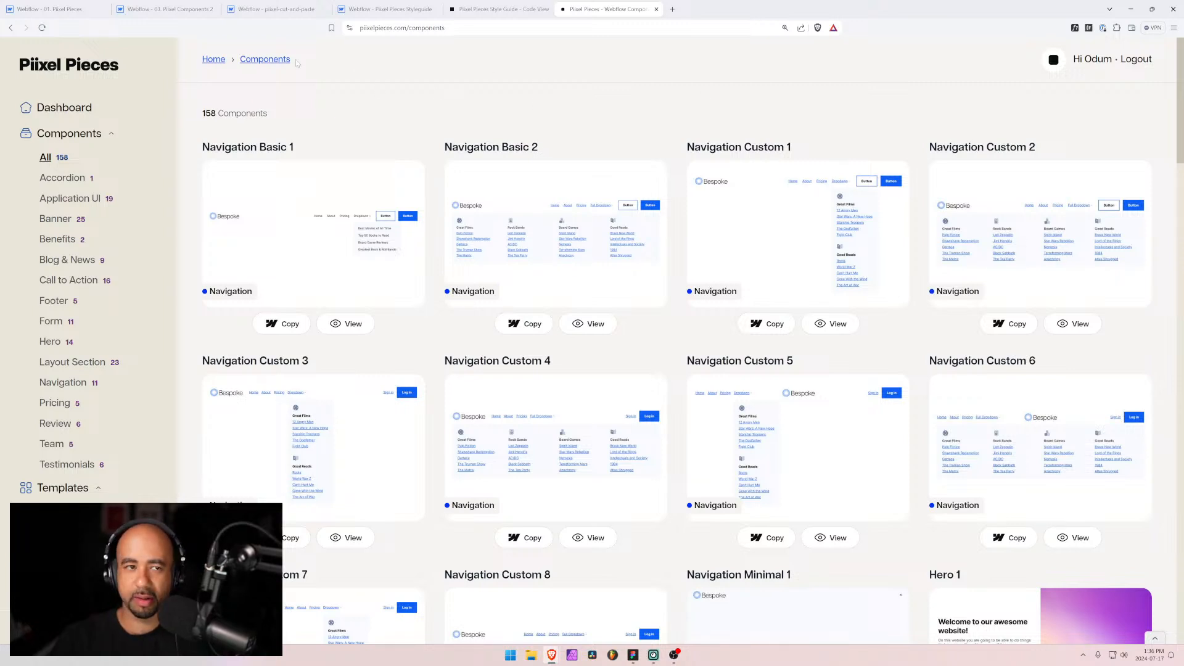
{"action": "key", "text": "alt+Tab"}
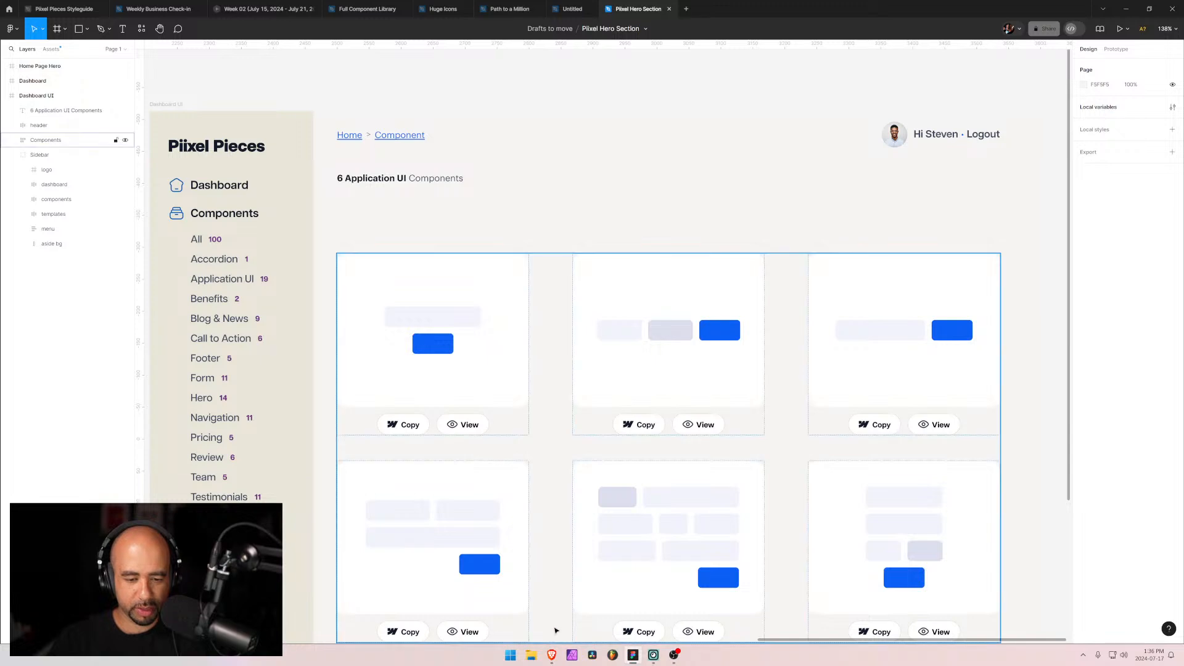
Step: Launch Microsoft Word with a blank document from the system search
{"action": "key", "text": "super"}
{"action": "type", "text": "word"}
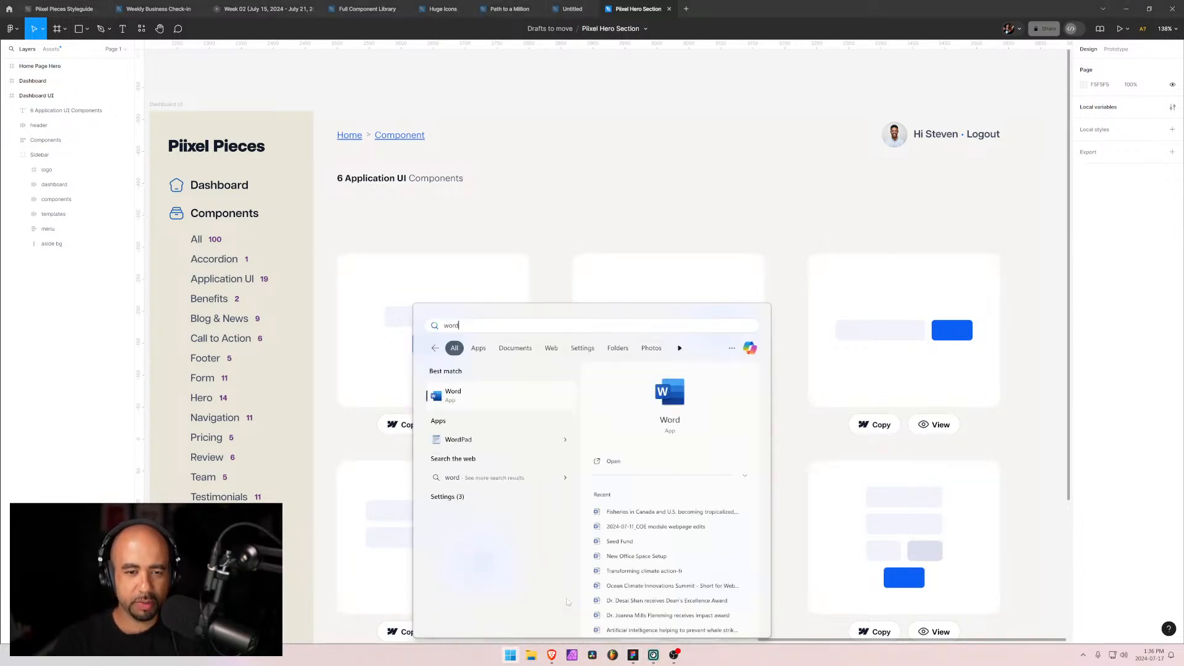
{"action": "key", "text": "Return"}
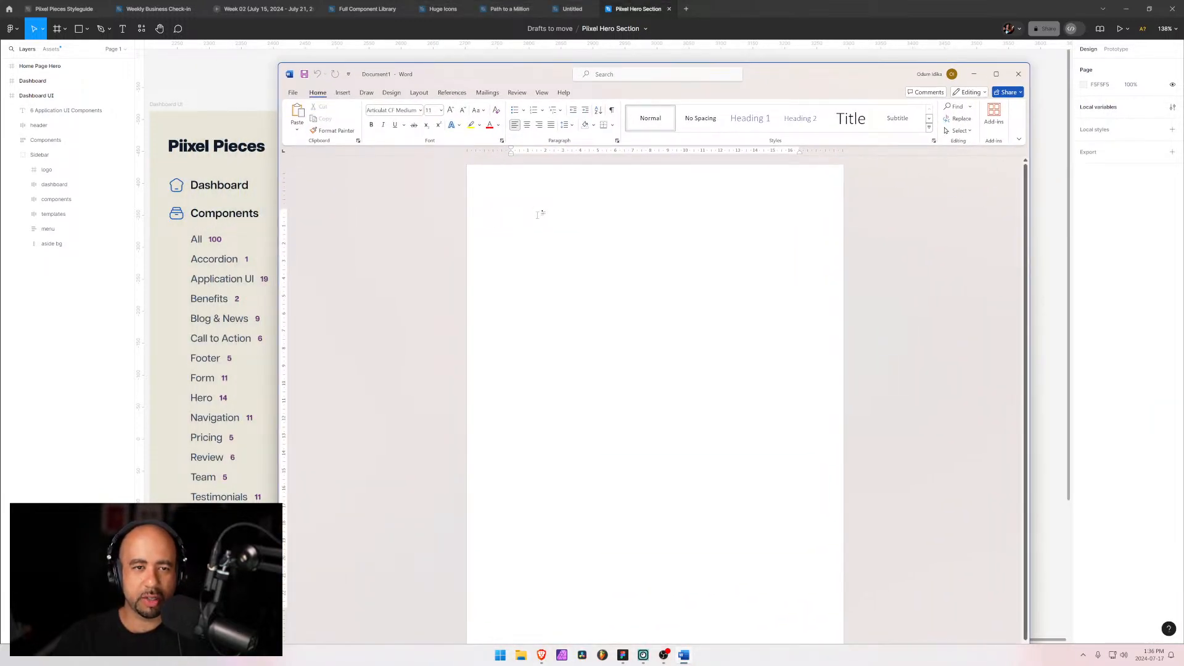
Step: Type the heading Filter Functionality and set it in the Graphik Trial font
{"action": "type", "text": "Filter Functionality"}
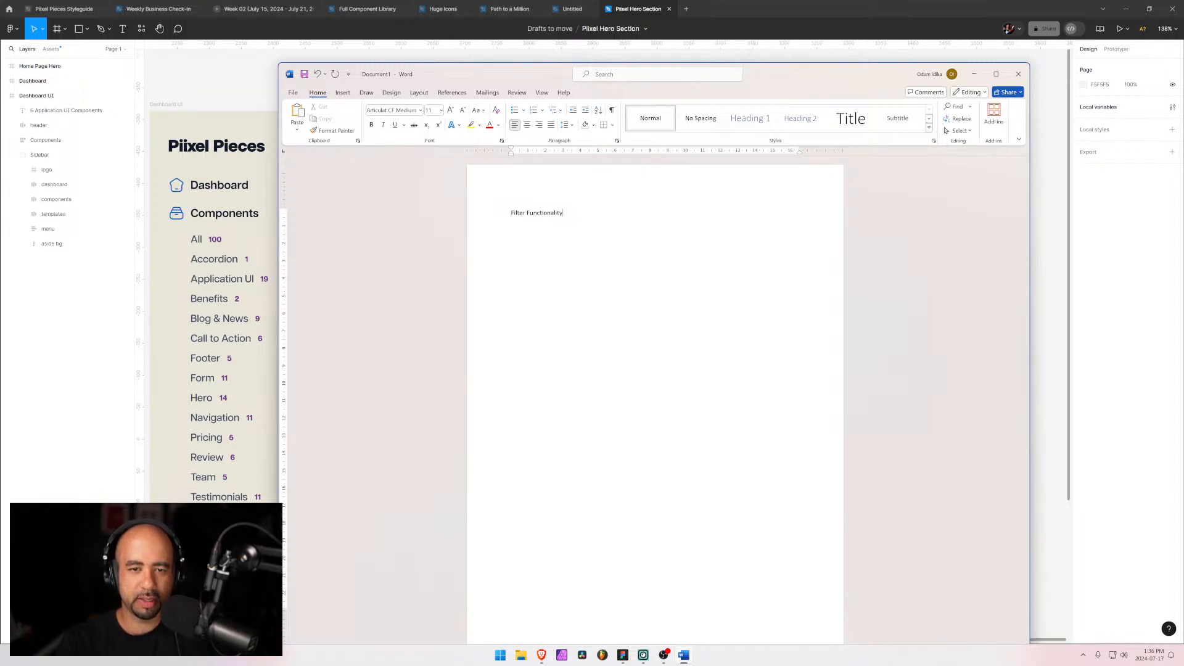
{"action": "left_click", "coordinate": [420, 110]}
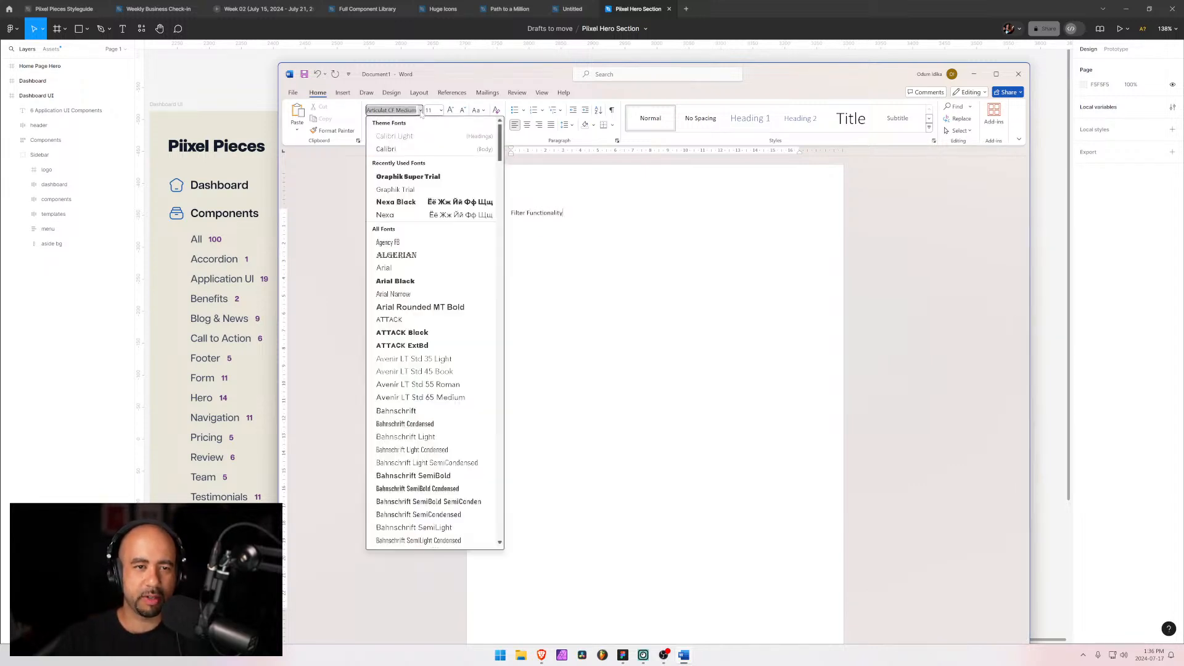
{"action": "left_click", "coordinate": [424, 190]}
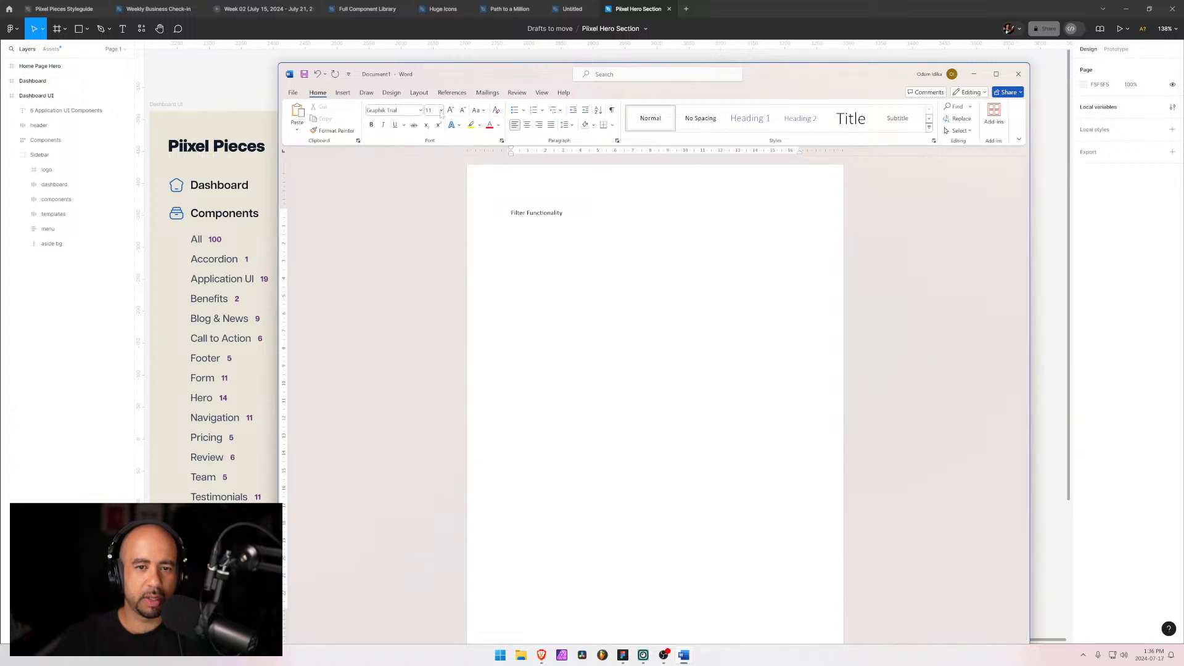
{"action": "triple_click", "coordinate": [536, 212]}
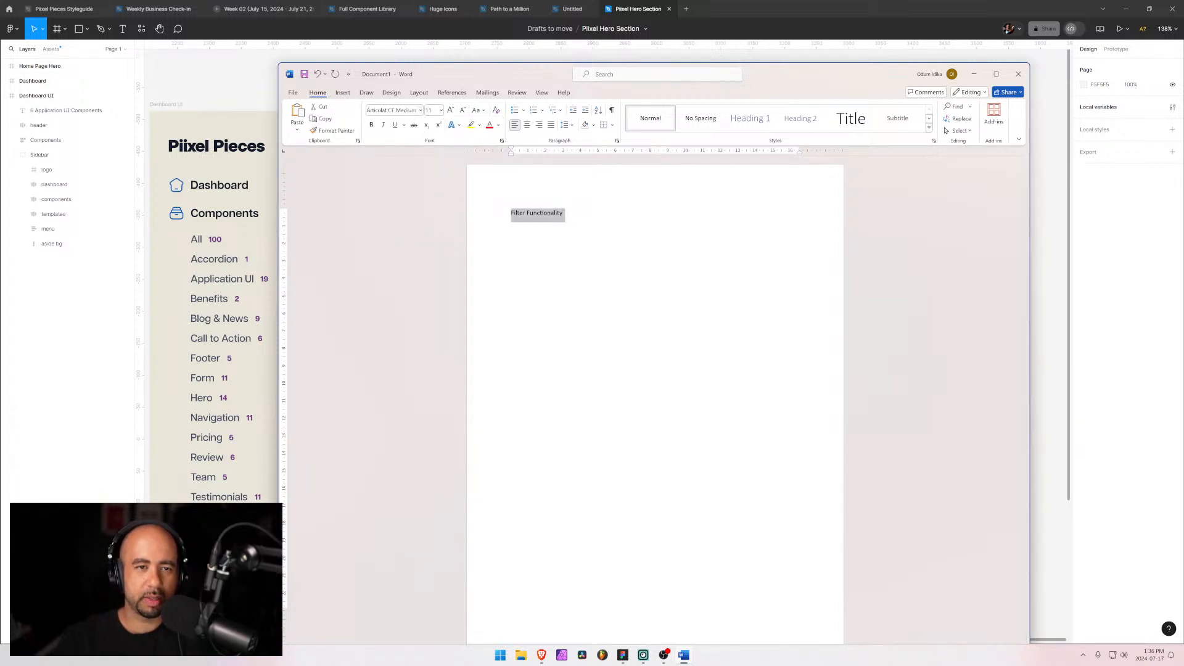
{"action": "left_click", "coordinate": [420, 111]}
{"action": "left_click", "coordinate": [404, 176]}
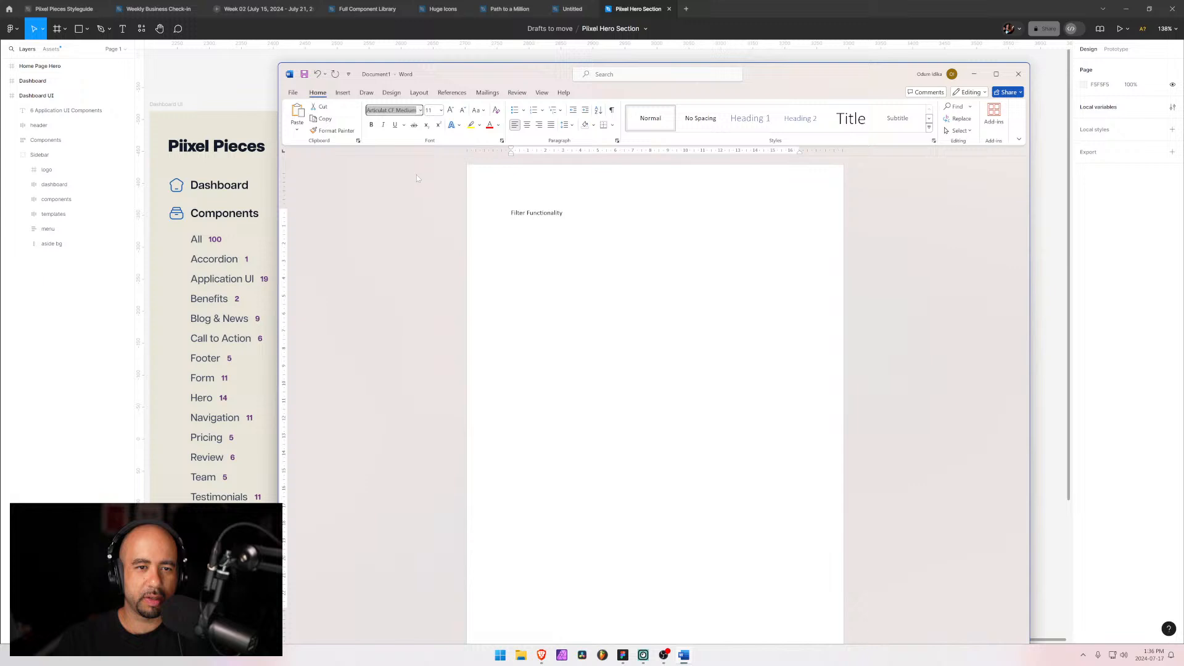
Step: Set the heading's font size to 16
{"action": "left_click", "coordinate": [442, 110]}
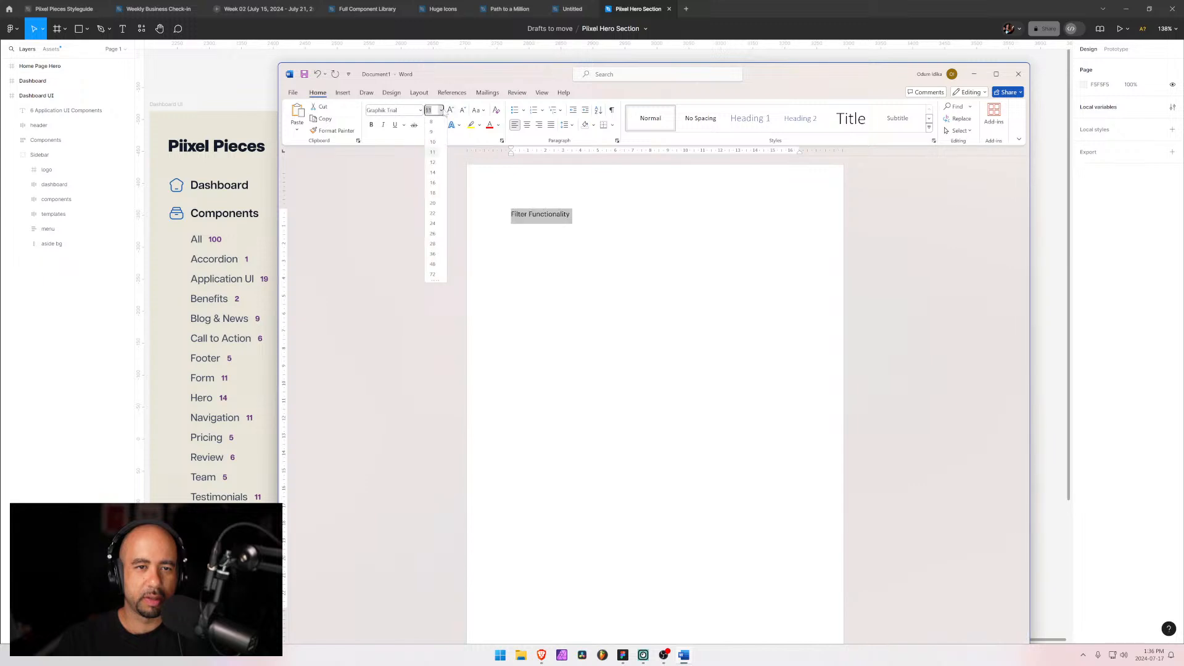
{"action": "left_click", "coordinate": [433, 183]}
{"action": "left_click", "coordinate": [584, 247]}
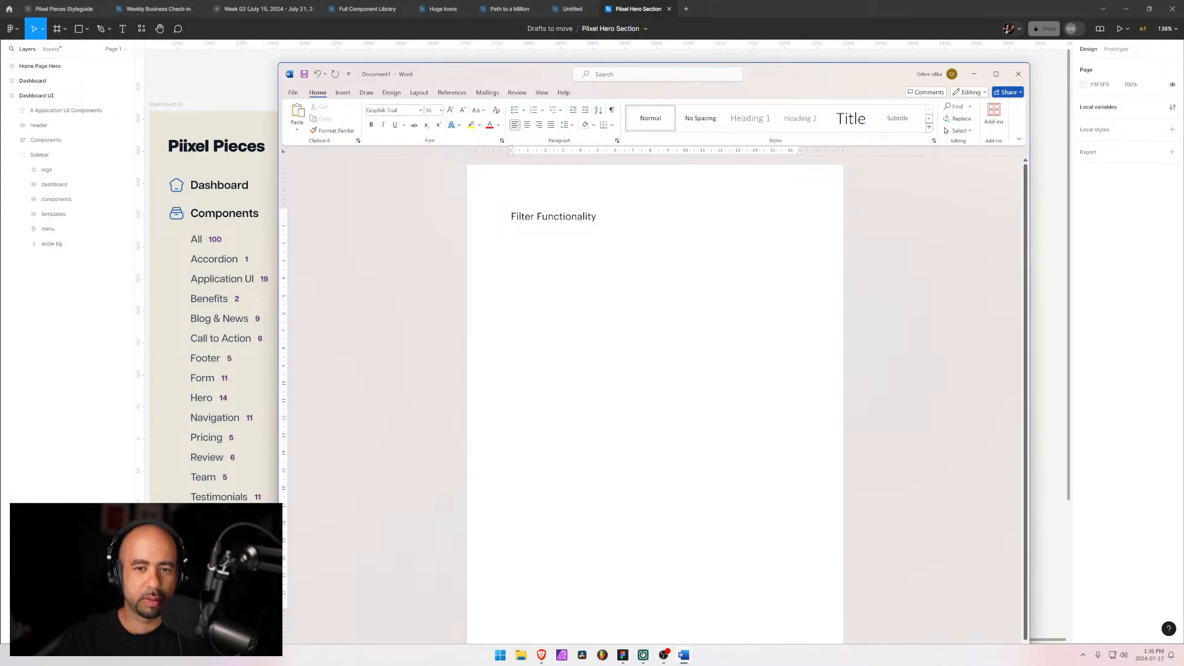
Step: Change the heading's font to Graphik Black Trial
{"action": "key", "text": "ctrl+a"}
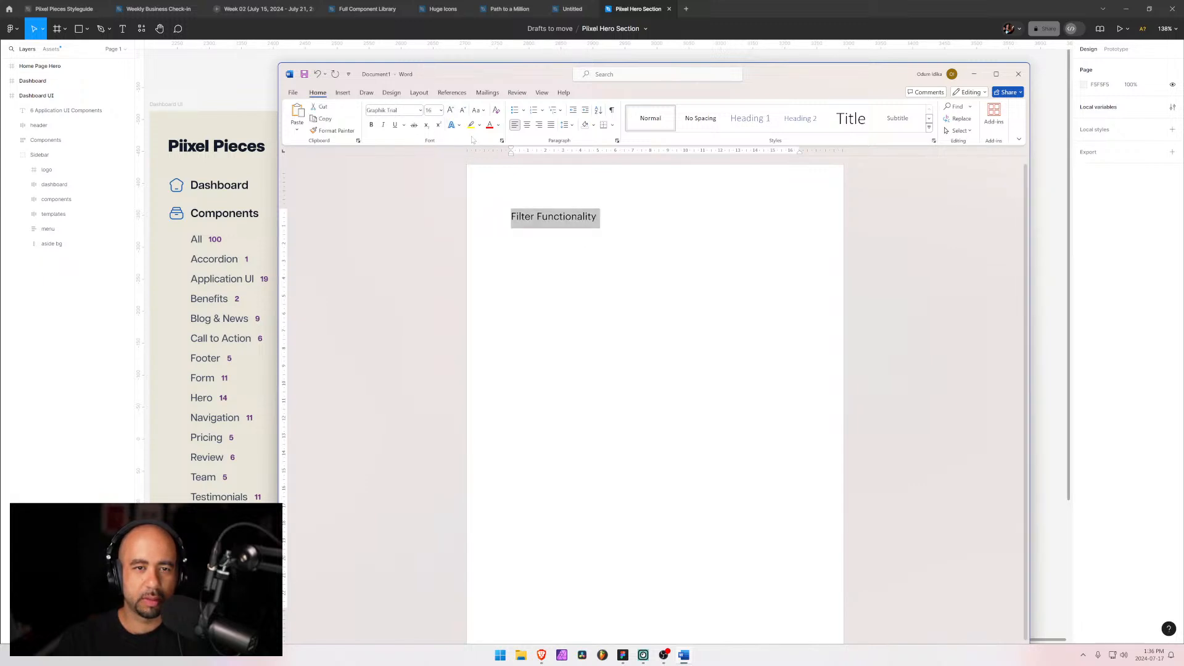
{"action": "left_click", "coordinate": [420, 112]}
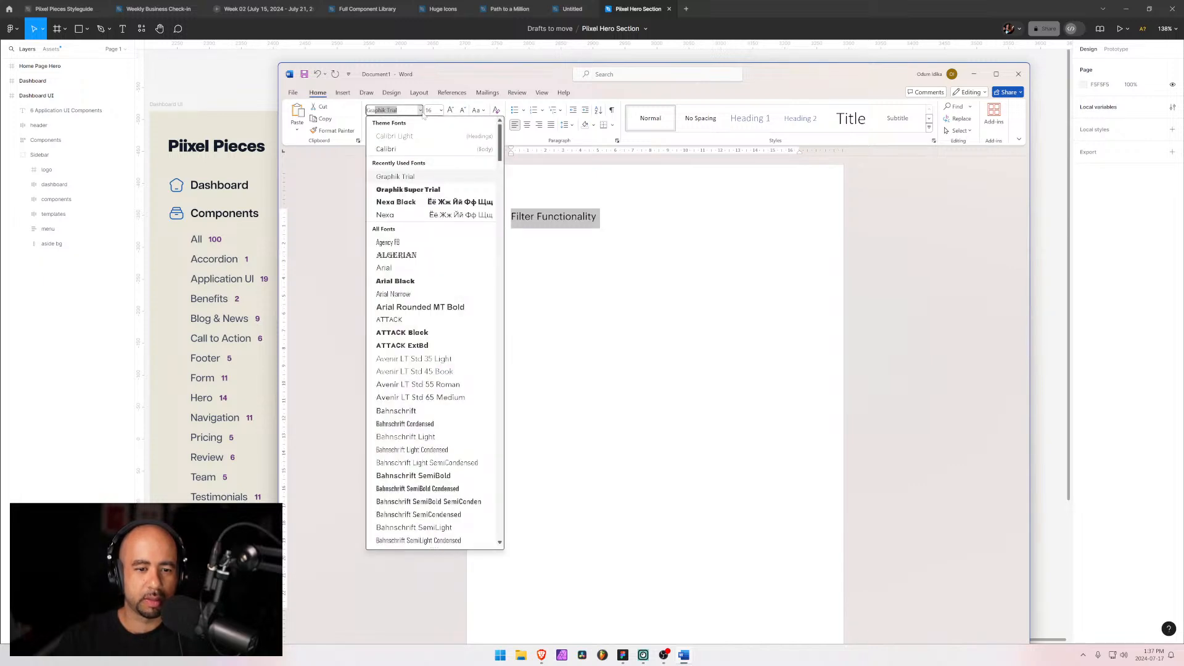
{"action": "scroll", "coordinate": [427, 364], "scroll_direction": "down", "scroll_amount": 4}
{"action": "scroll", "coordinate": [432, 358], "scroll_direction": "down", "scroll_amount": 20}
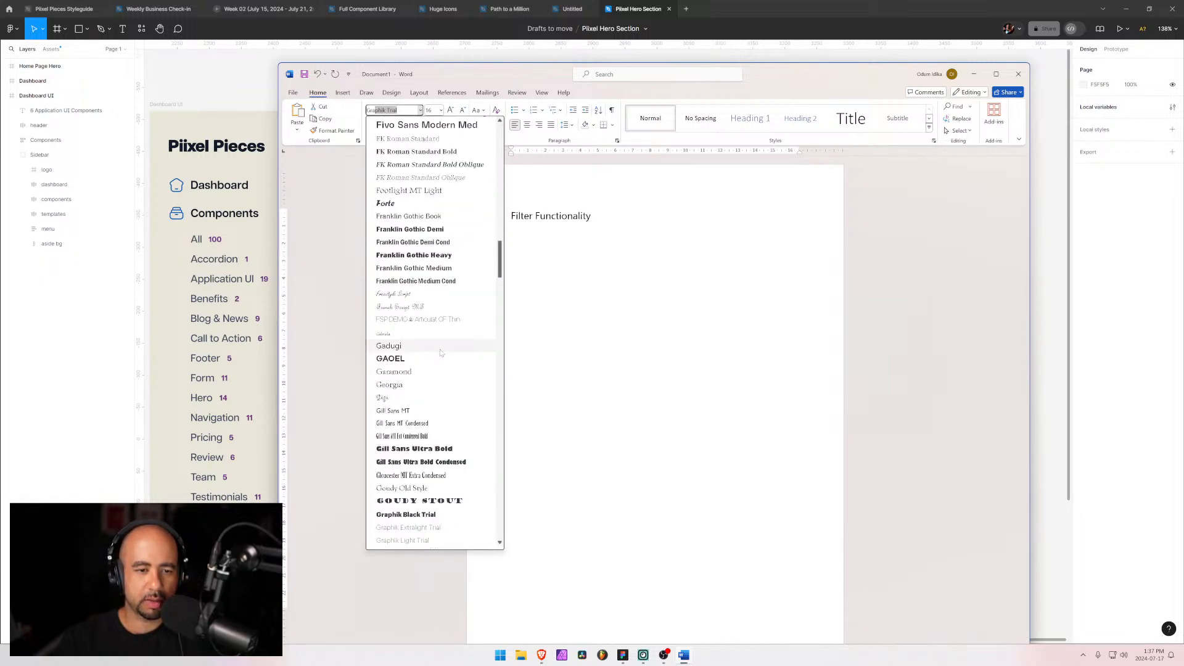
{"action": "scroll", "coordinate": [443, 354], "scroll_direction": "up", "scroll_amount": 15}
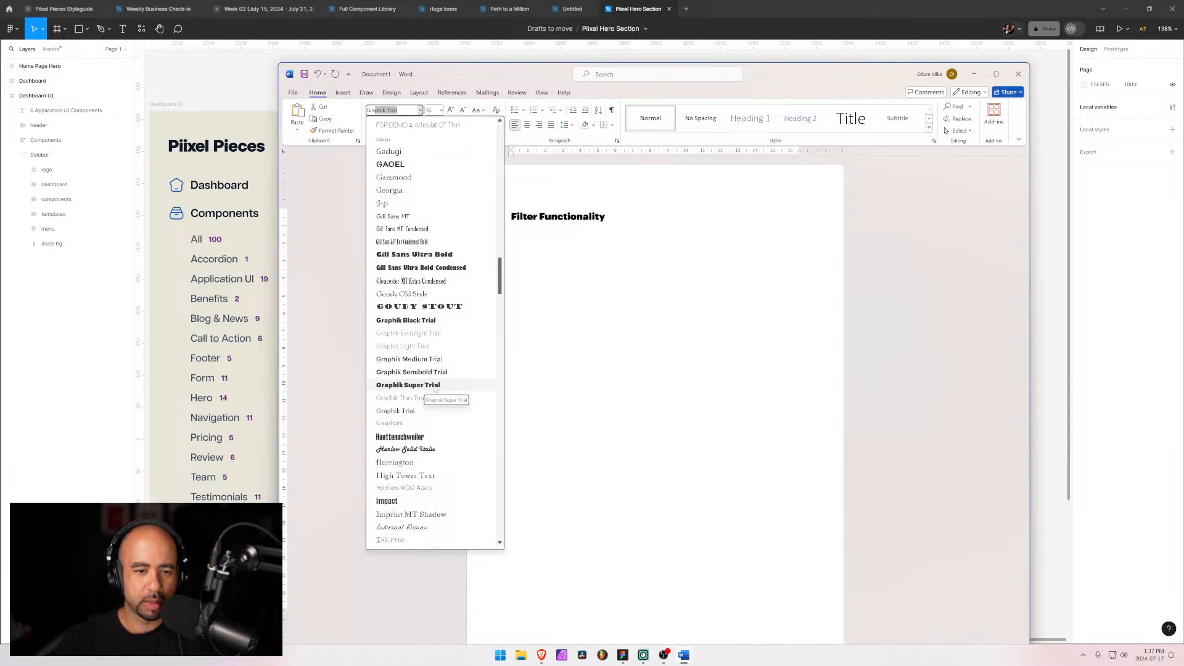
{"action": "left_click", "coordinate": [436, 322]}
{"action": "left_click", "coordinate": [582, 216]}
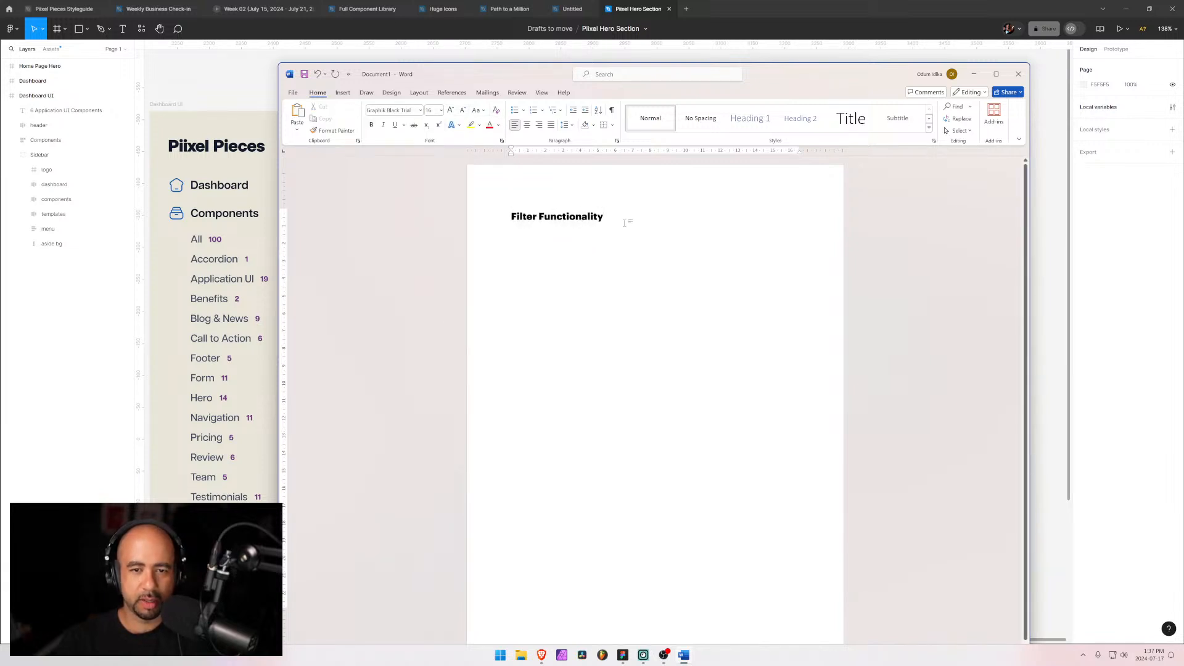
Step: Start a new paragraph below the heading in Graphik Trial and add a blank line
{"action": "key", "text": "Return"}
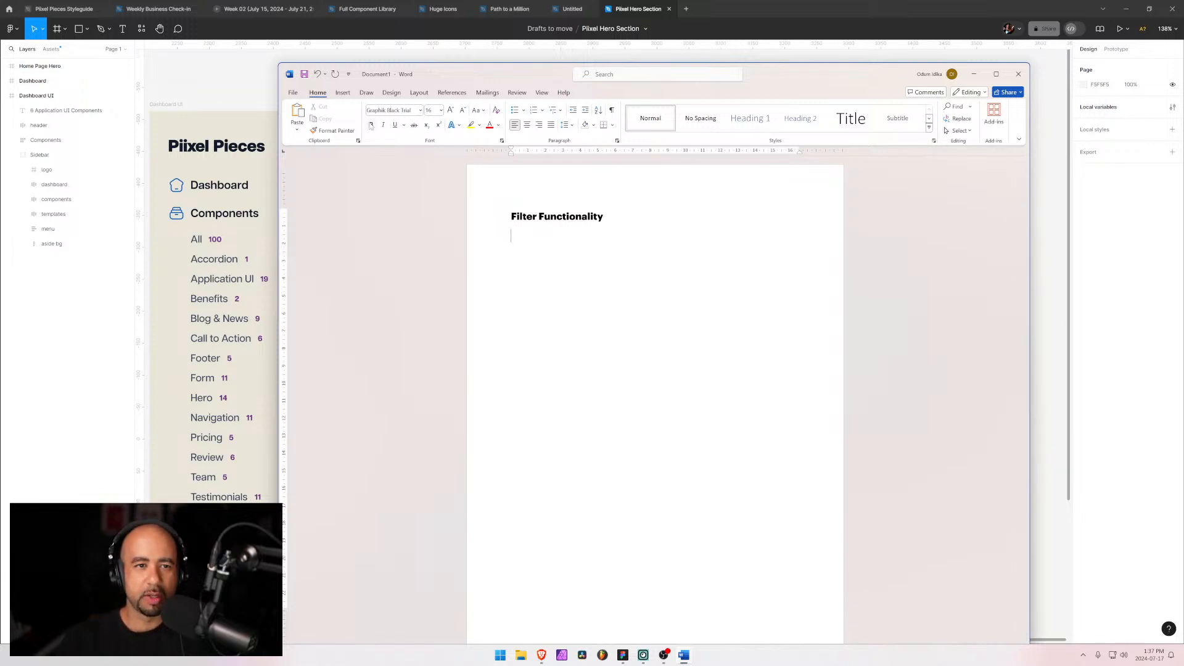
{"action": "left_click", "coordinate": [420, 110]}
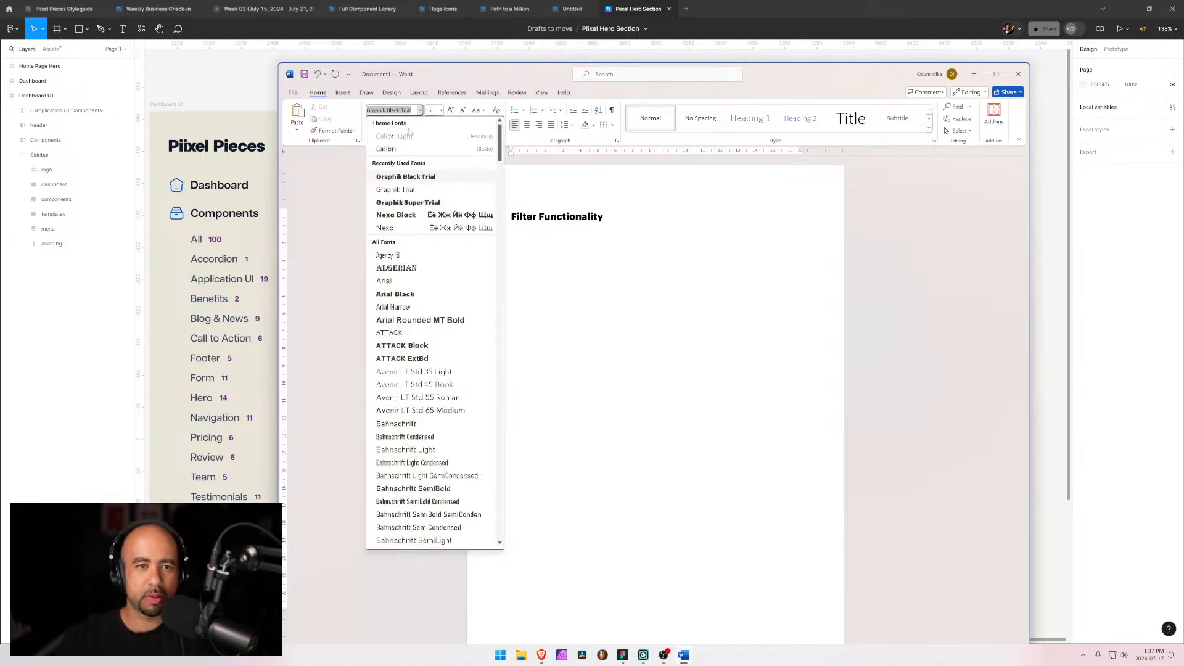
{"action": "left_click", "coordinate": [412, 190]}
{"action": "key", "text": "Return"}
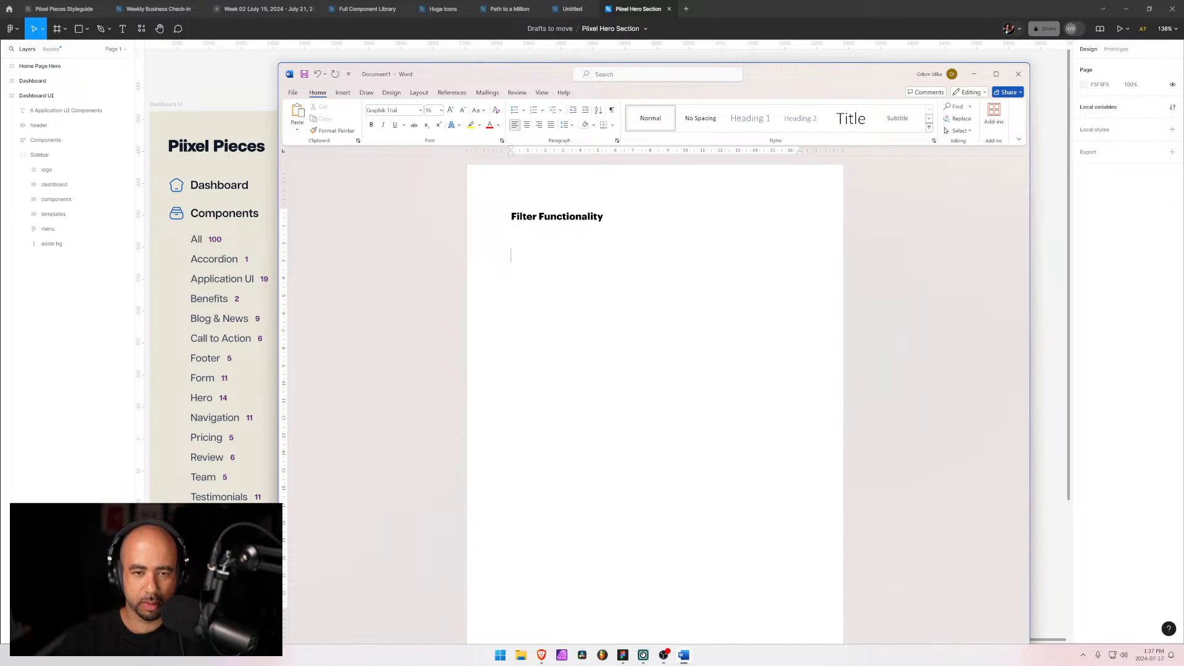
Step: Write the paragraph "We need to give our users the ability to filter through all components."
{"action": "type", "text": "We"}
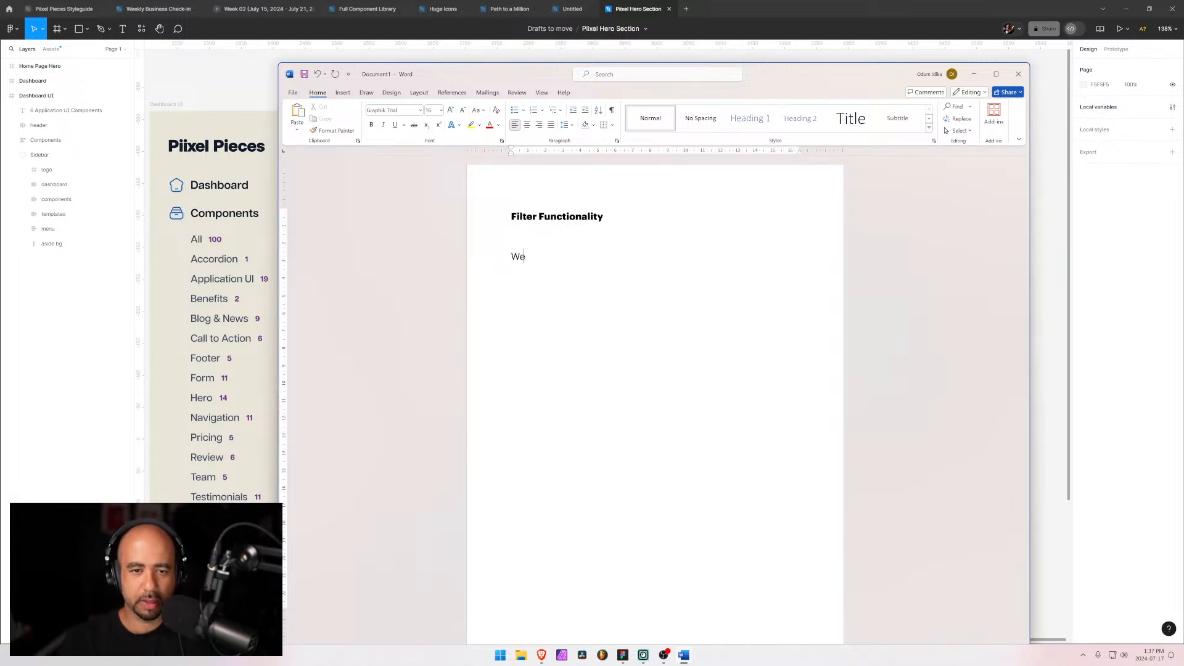
{"action": "type", "text": " need to give "}
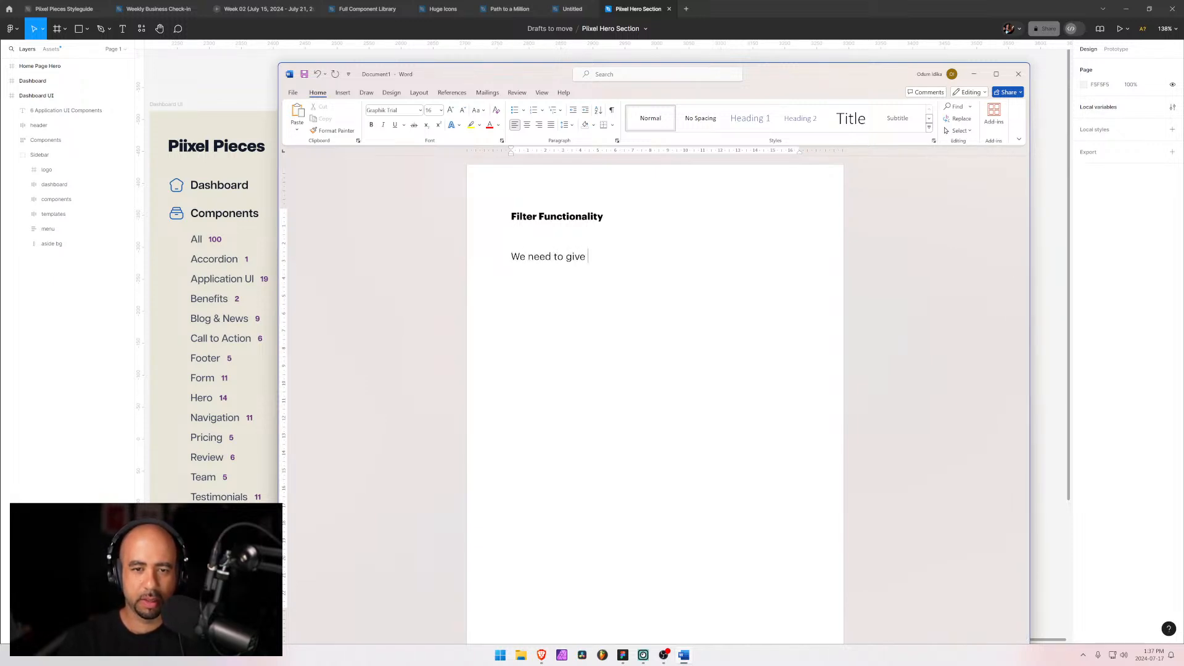
{"action": "type", "text": "our users the abil"}
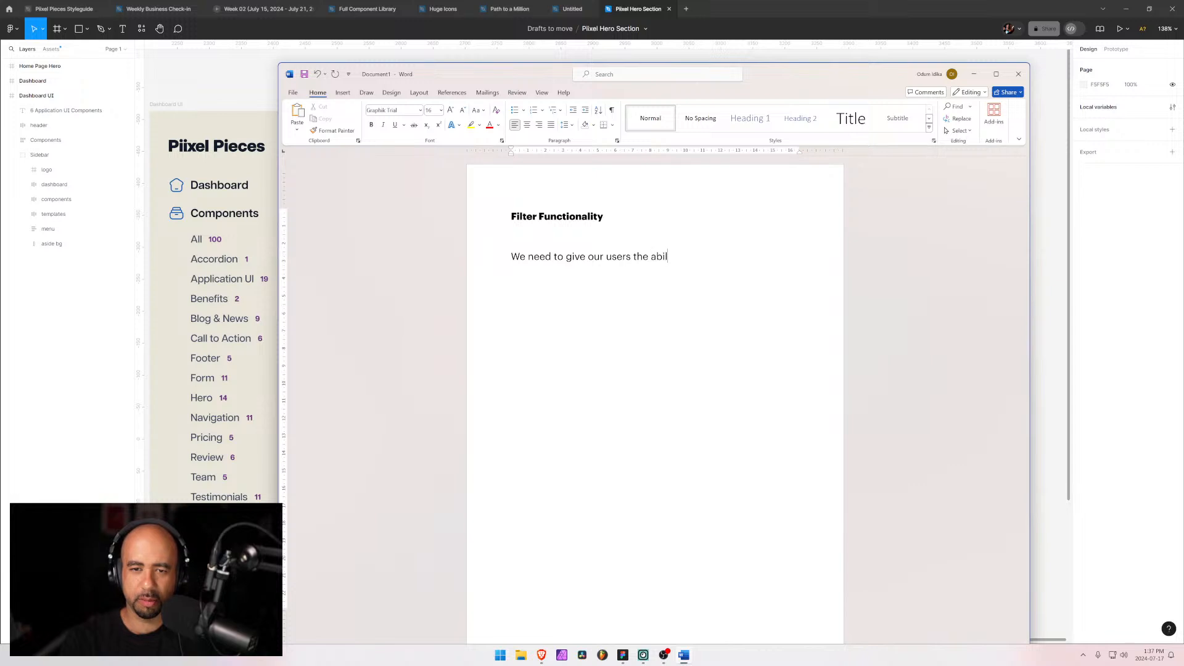
{"action": "type", "text": "ity to filter "}
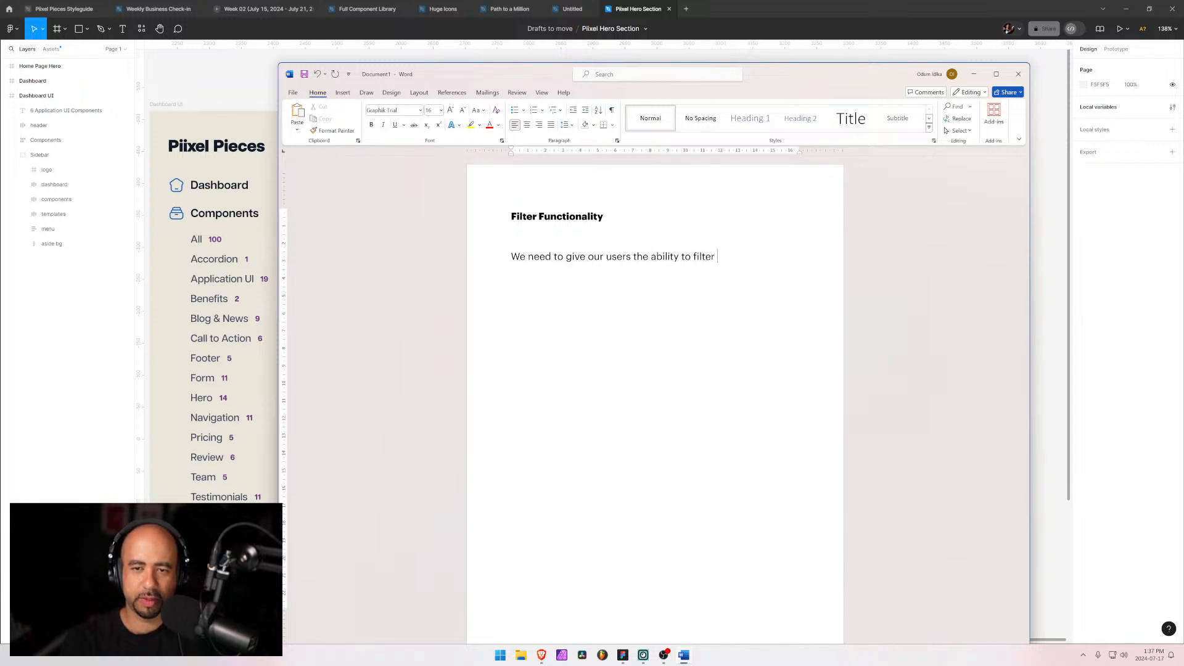
{"action": "type", "text": "through "}
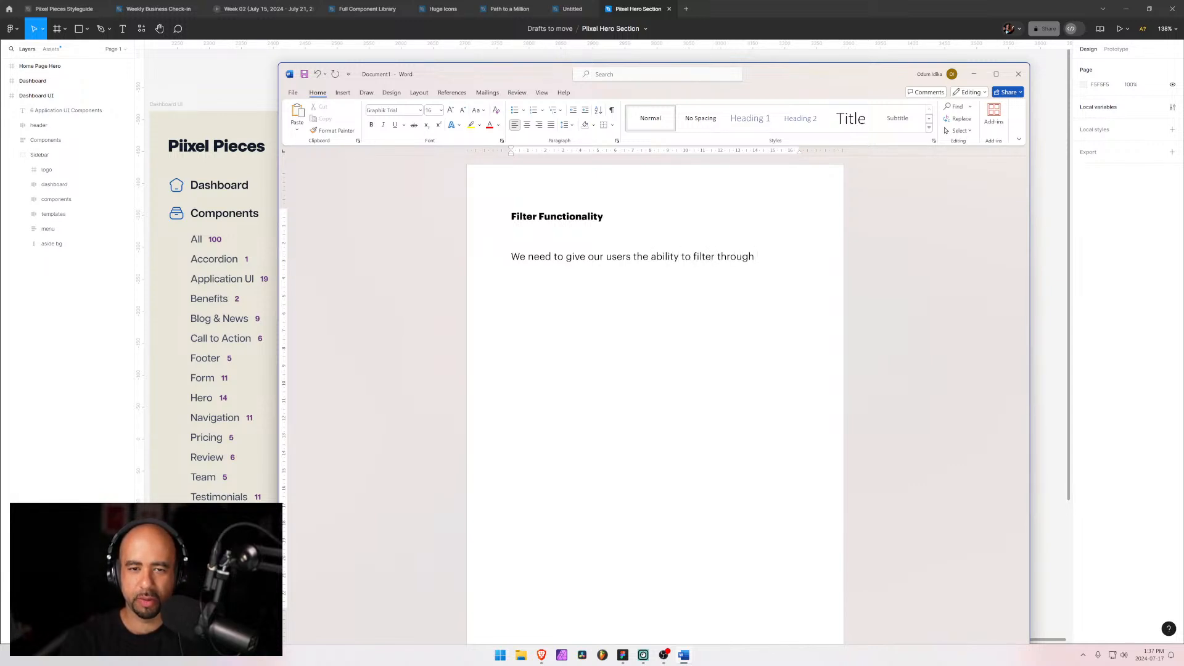
{"action": "type", "text": "all compone"}
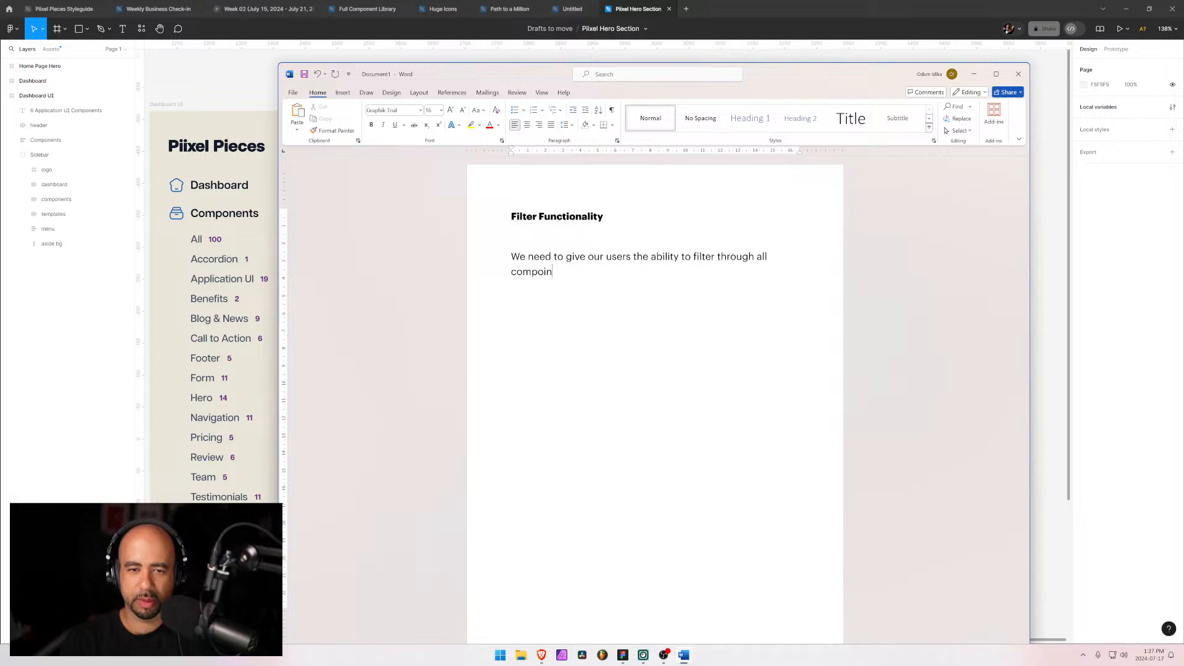
{"action": "type", "text": "nts."}
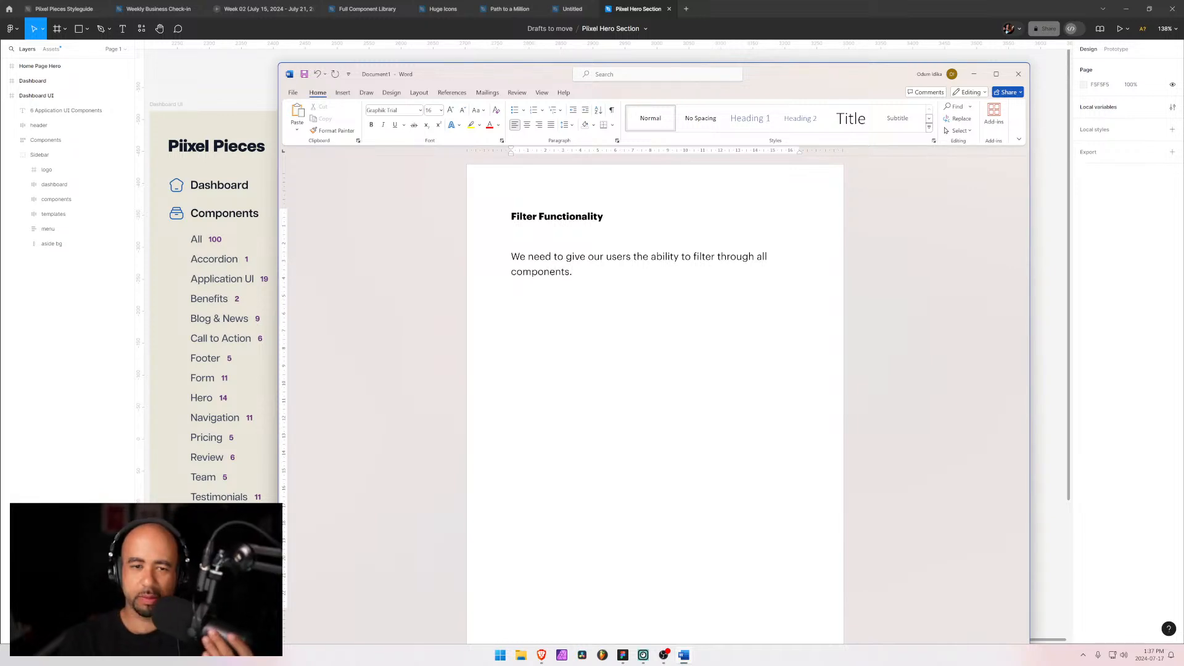
Step: Add a "How:" line below the paragraph and start a numbered list beneath it
{"action": "key", "text": "Return"}
{"action": "type", "text": "How"}
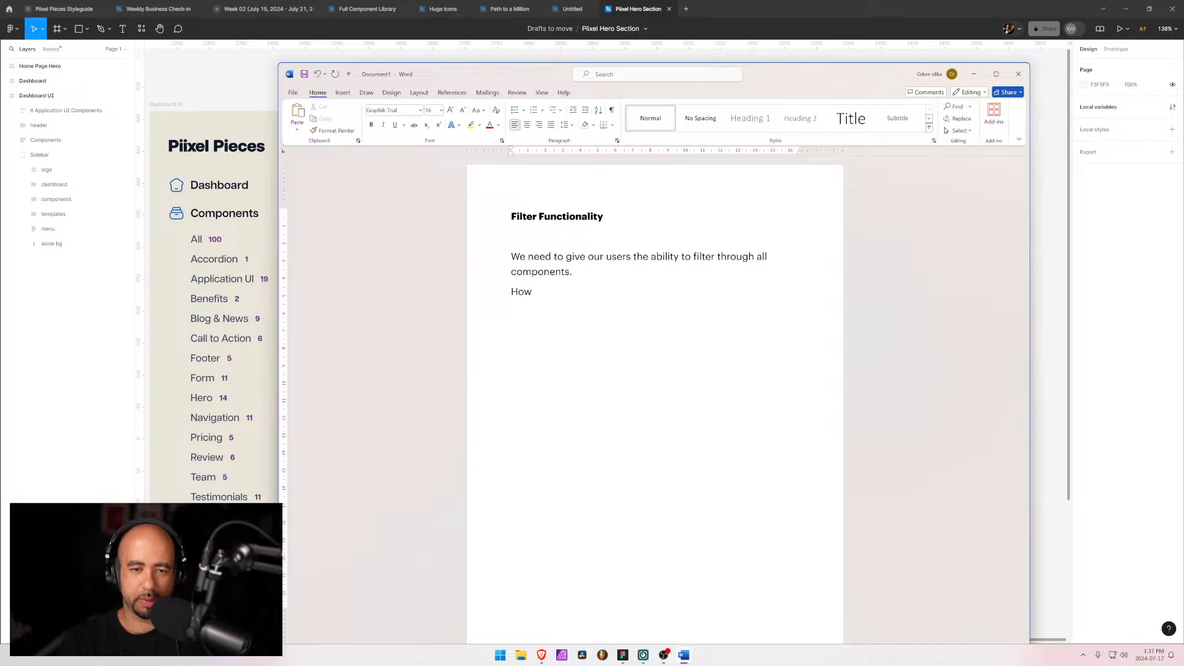
{"action": "type", "text": " do we "}
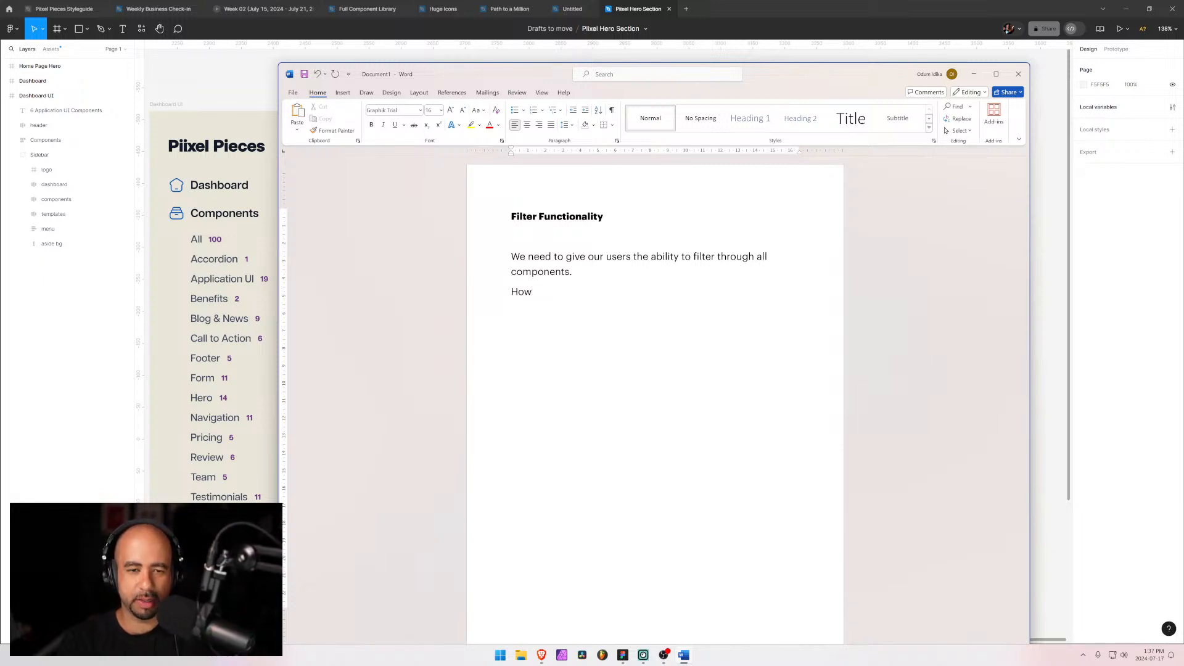
{"action": "type", "text": "want"}
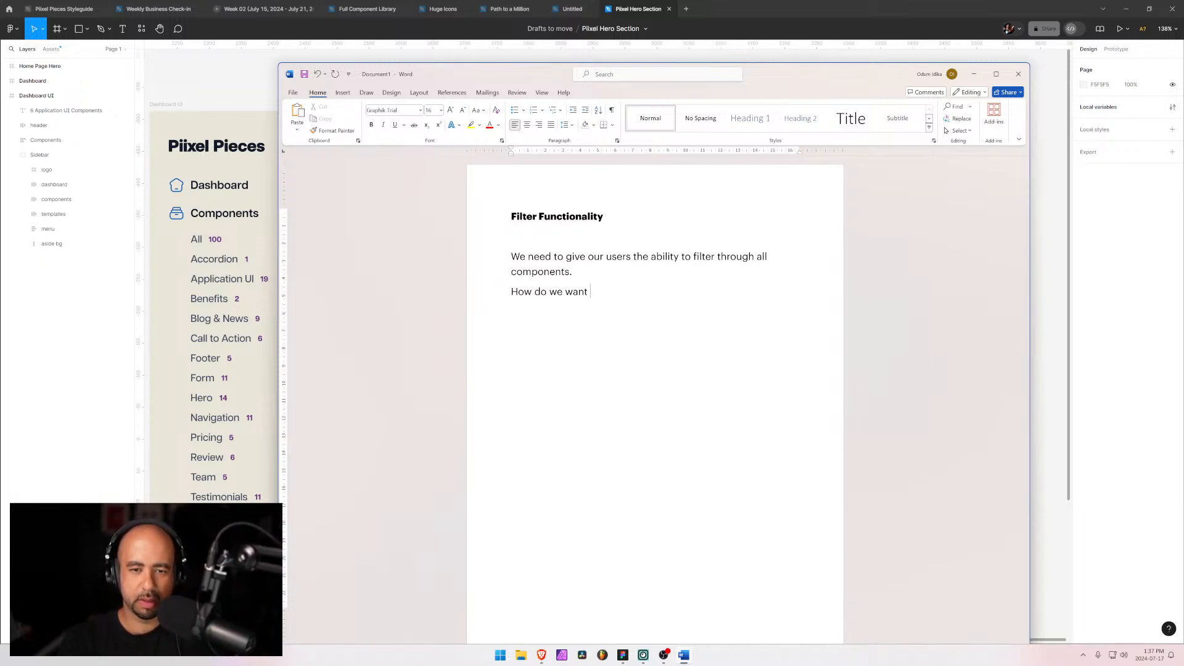
{"action": "key", "text": "BackSpace"}
{"action": "key", "text": "BackSpace"}
{"action": "key", "text": "BackSpace"}
{"action": "key", "text": "BackSpace"}
{"action": "key", "text": "BackSpace"}
{"action": "key", "text": "BackSpace"}
{"action": "key", "text": "BackSpace"}
{"action": "key", "text": "BackSpace"}
{"action": "key", "text": "BackSpace"}
{"action": "key", "text": "BackSpace"}
{"action": "key", "text": "BackSpace"}
{"action": "type", "text": ":"}
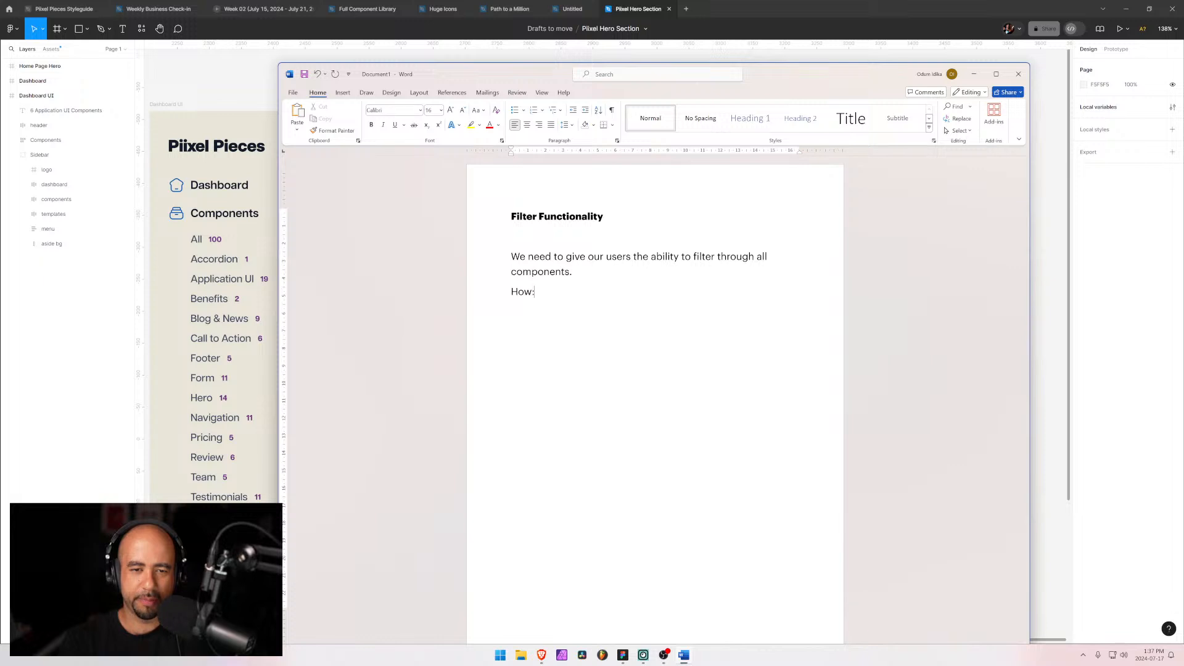
{"action": "type", "text": ". "}
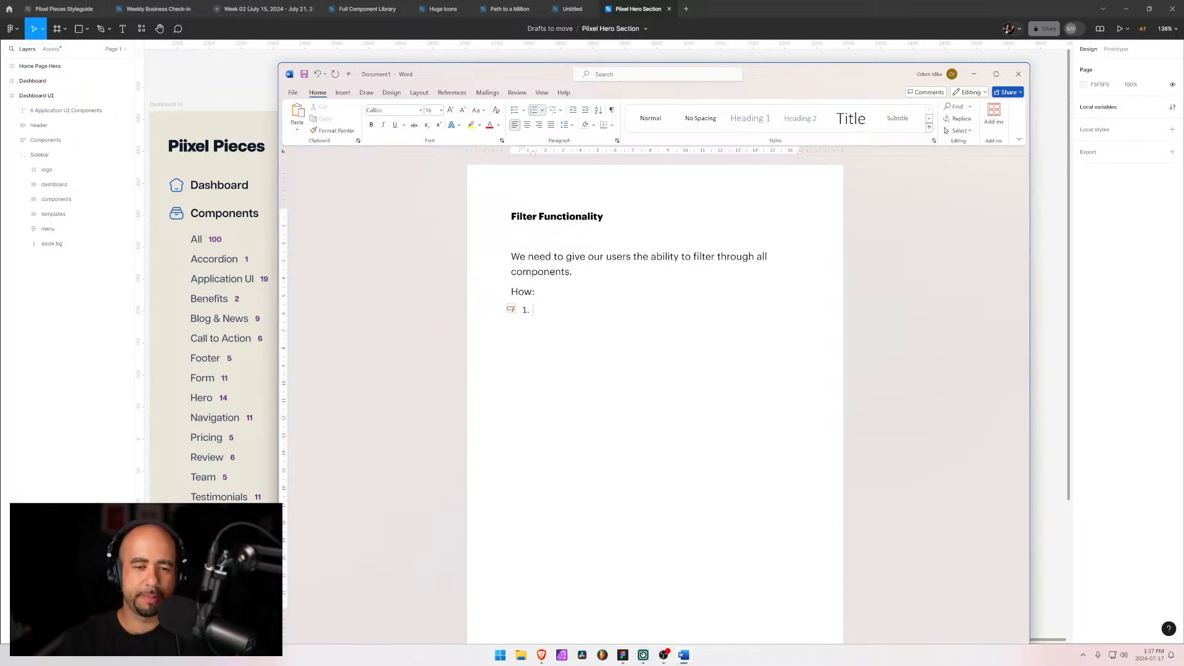
{"action": "type", "text": "Filter "}
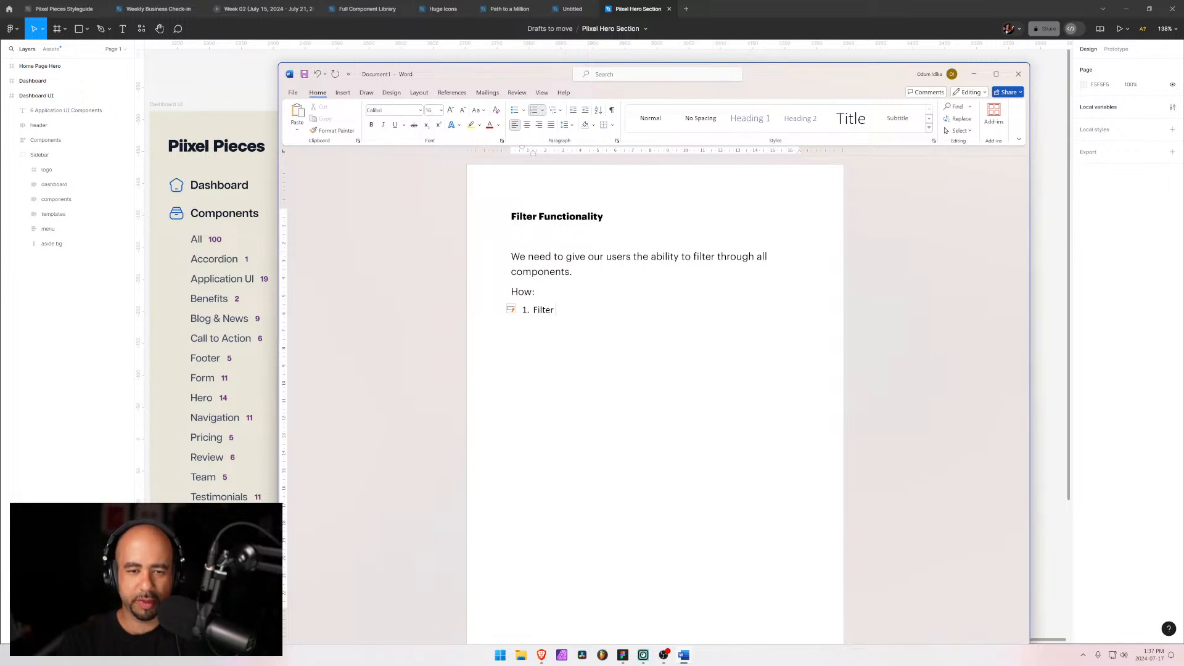
{"action": "type", "text": "by "}
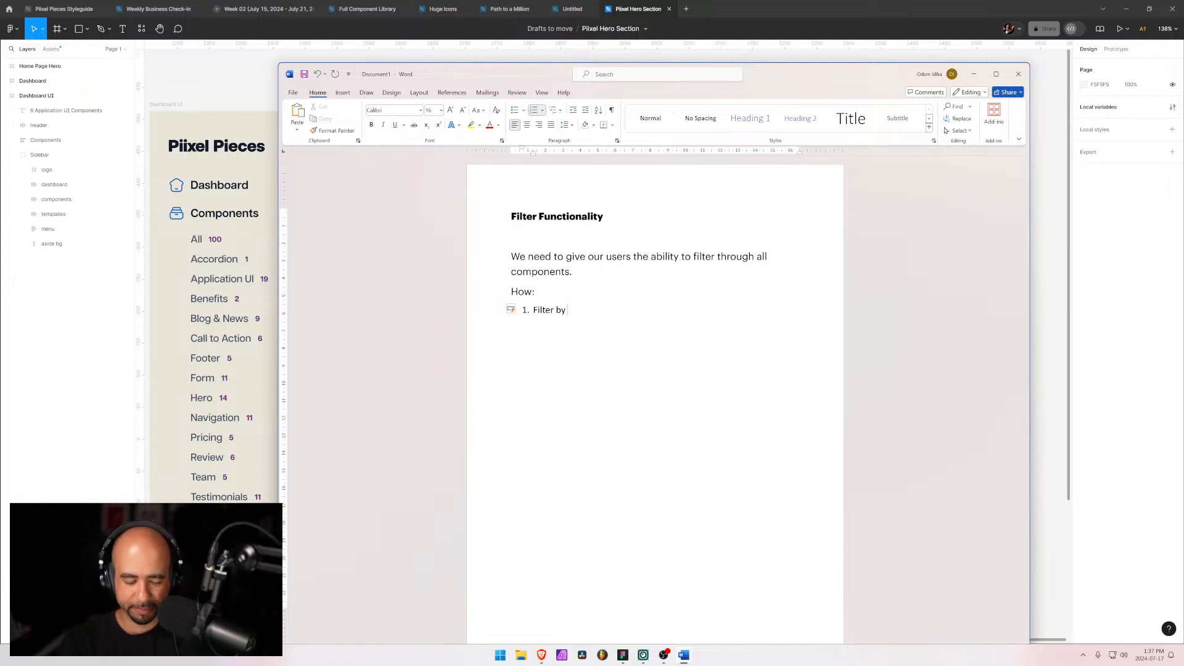
{"action": "type", "text": "form"}
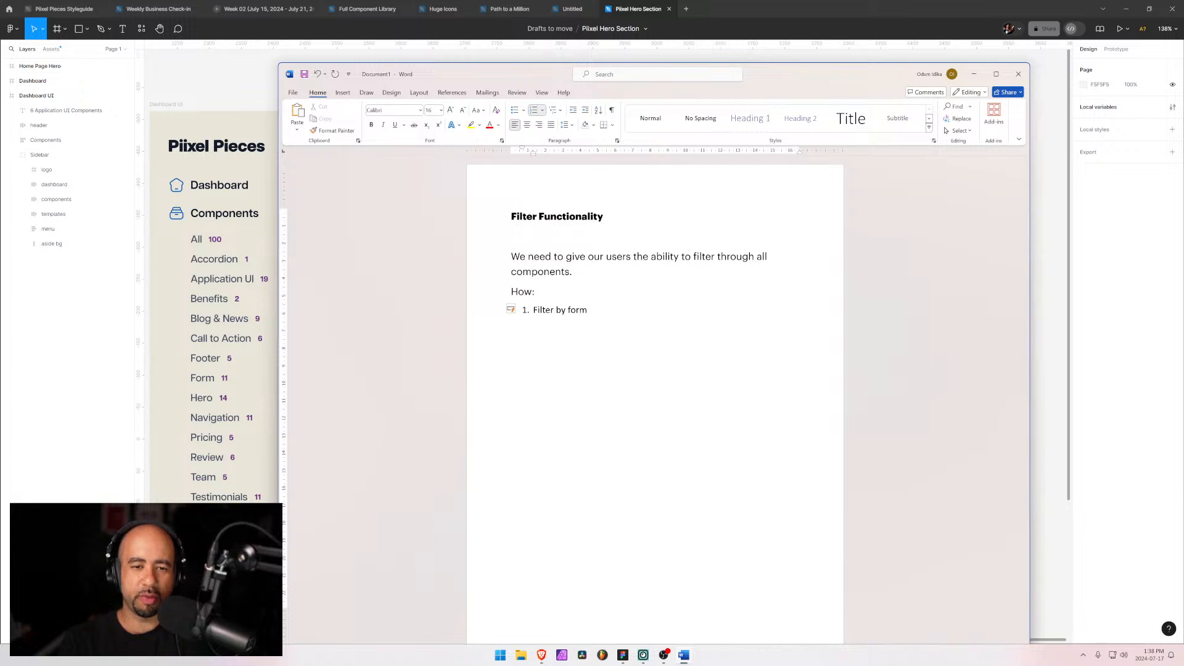
{"action": "key", "text": "ctrl+a"}
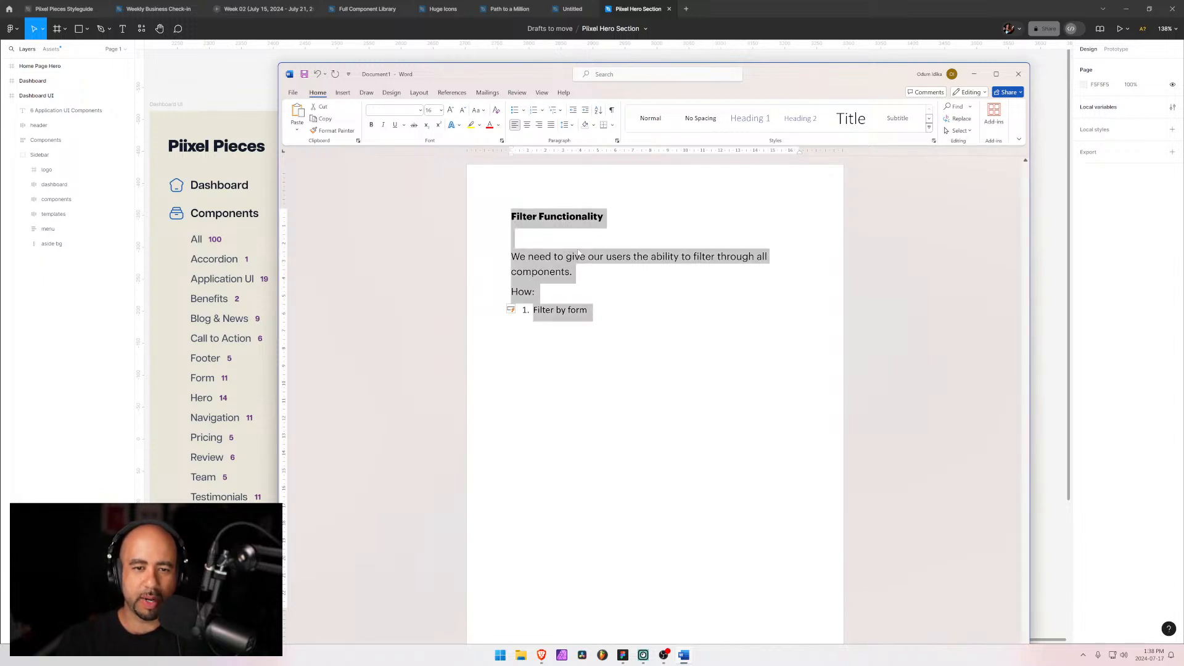
{"action": "left_click", "coordinate": [420, 111]}
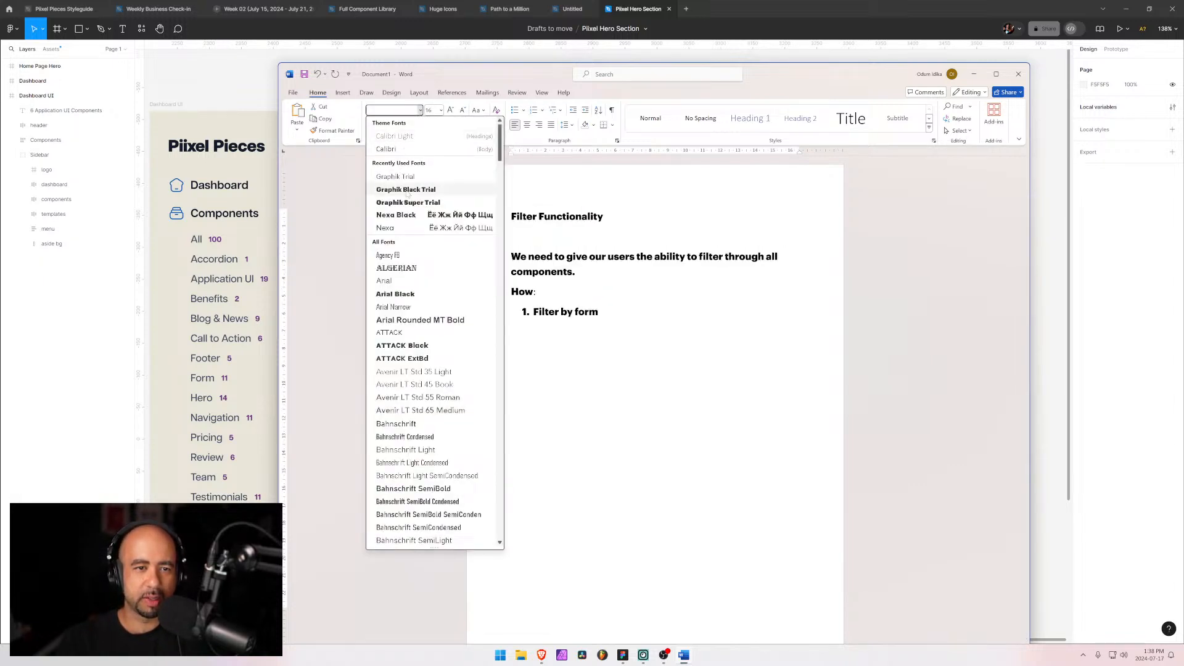
{"action": "key", "text": "Escape"}
Step: Set the "How:" line and the numbered item in the Graphik Trial font
{"action": "left_click", "coordinate": [580, 349]}
{"action": "left_click_drag", "start_coordinate": [607, 359], "coordinate": [512, 291]}
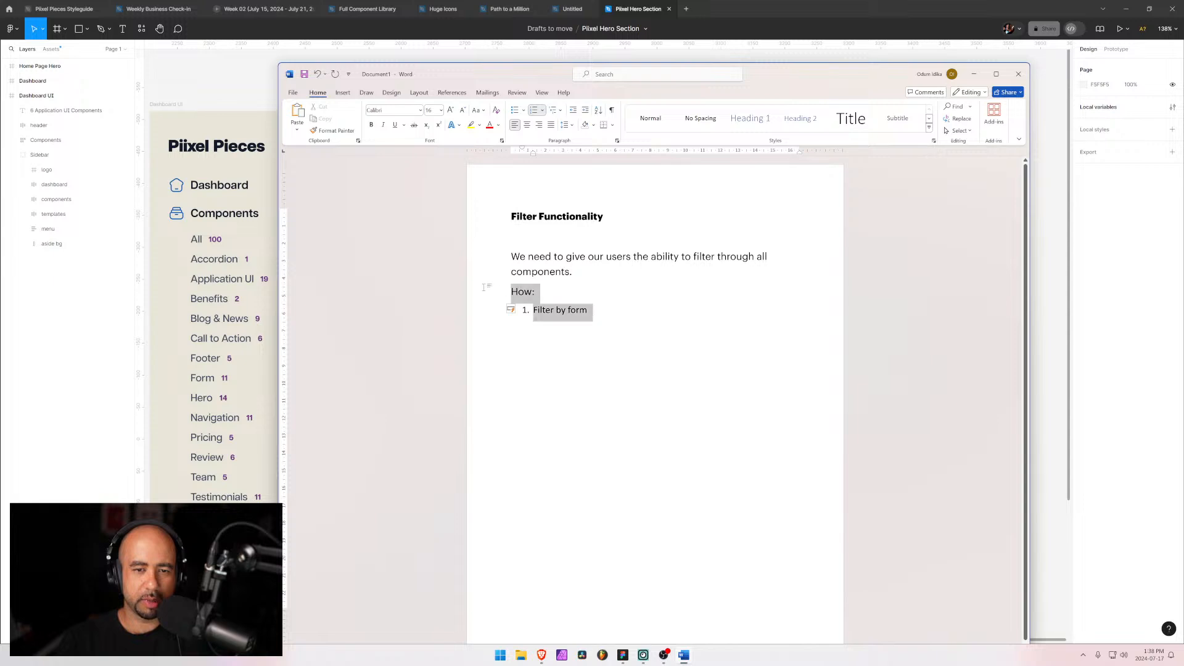
{"action": "left_click", "coordinate": [420, 110]}
{"action": "left_click", "coordinate": [396, 177]}
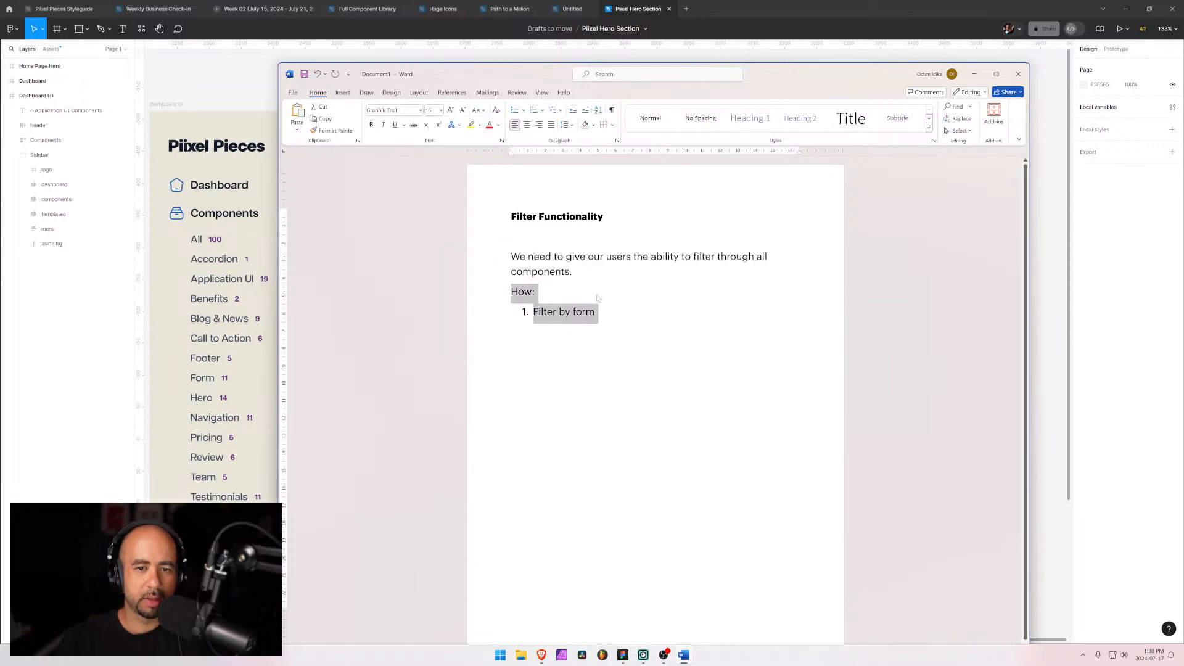
Step: Create an indented lettered sub-list under the first item with Button, Icon, Image and Video
{"action": "key", "text": "Right"}
{"action": "key", "text": "Return"}
{"action": "key", "text": "Tab"}
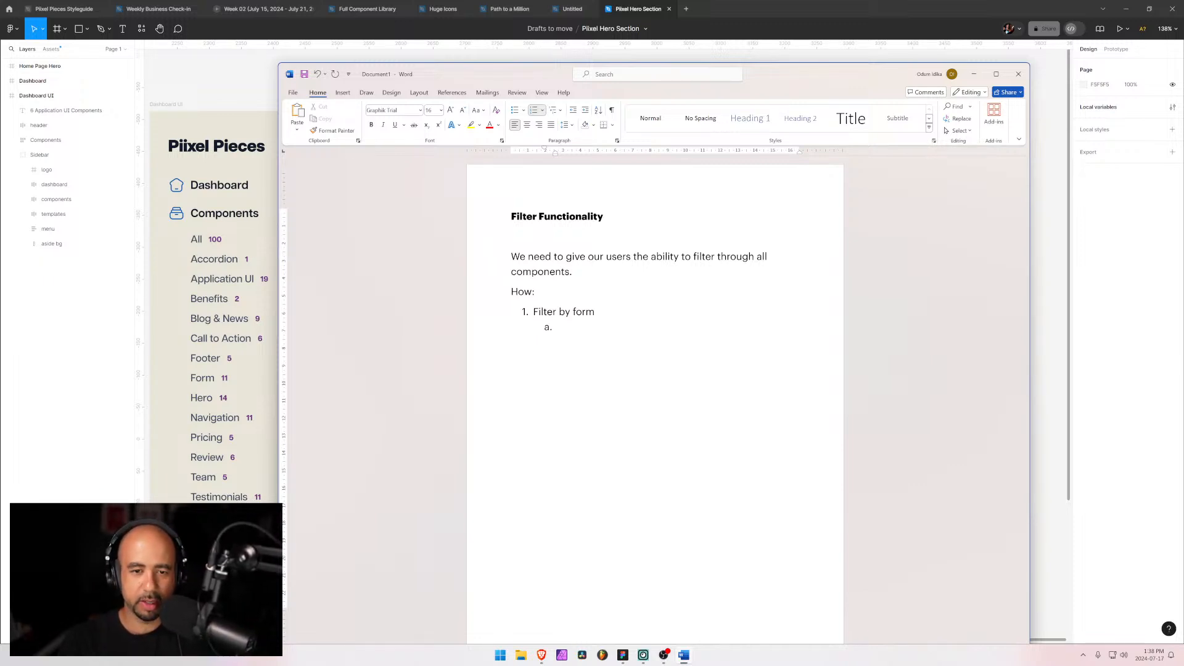
{"action": "type", "text": "Button"}
{"action": "key", "text": "Return"}
{"action": "type", "text": "Icons"}
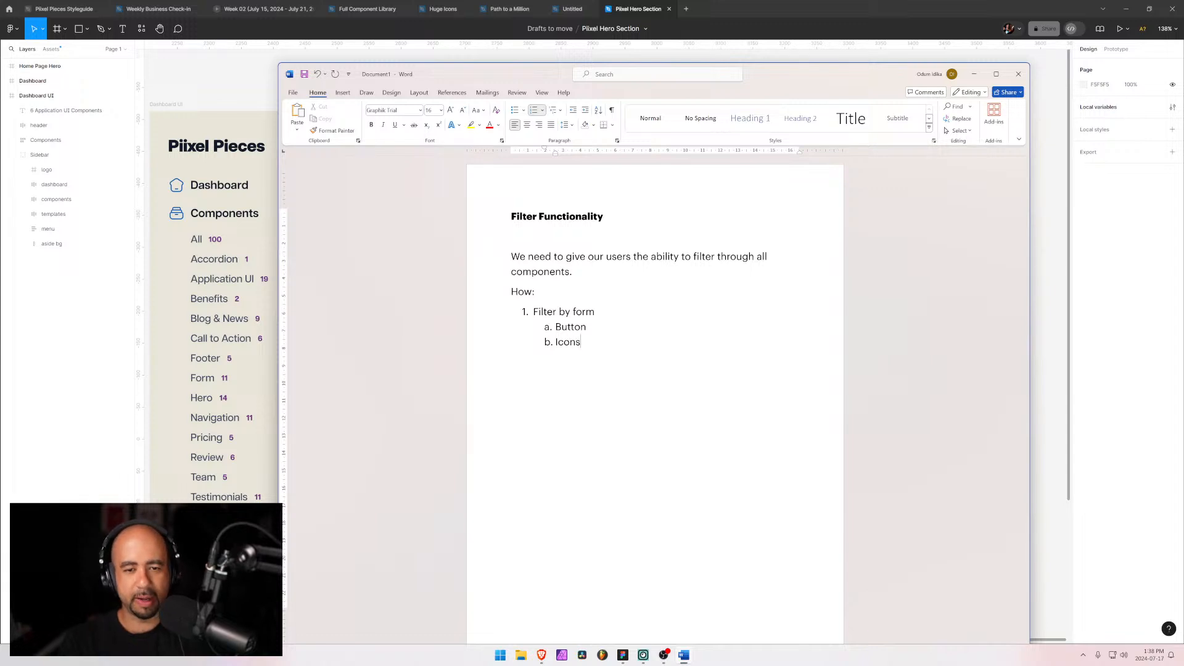
{"action": "key", "text": "BackSpace"}
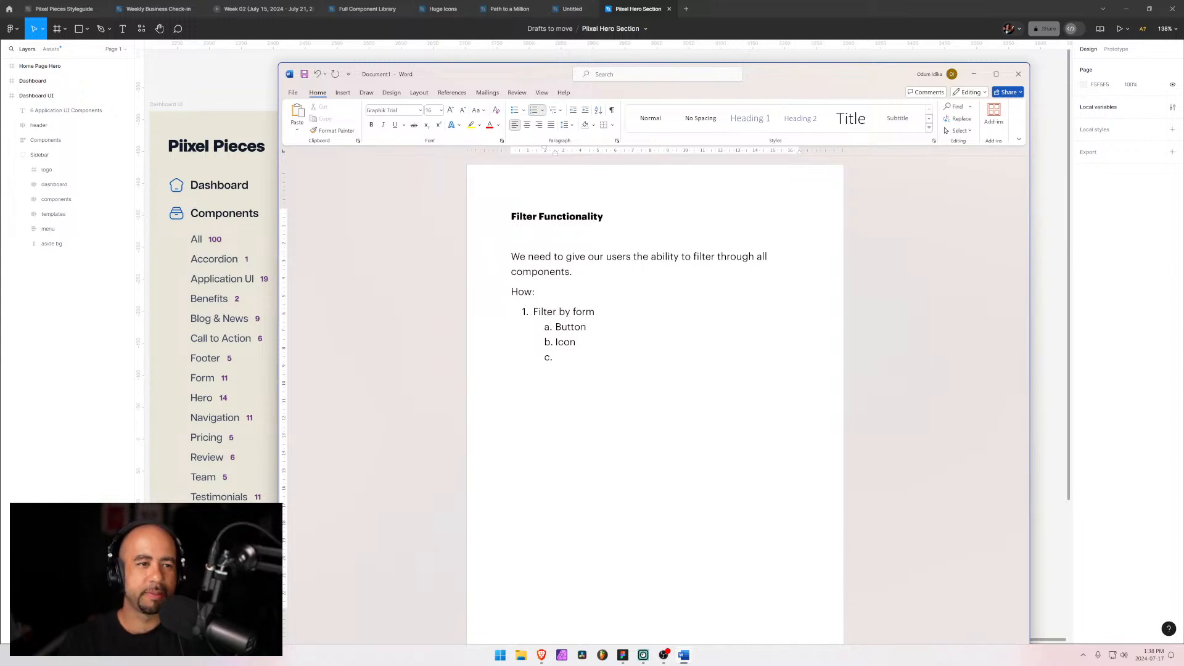
{"action": "type", "text": "Image"}
{"action": "key", "text": "Return"}
{"action": "type", "text": "Video"}
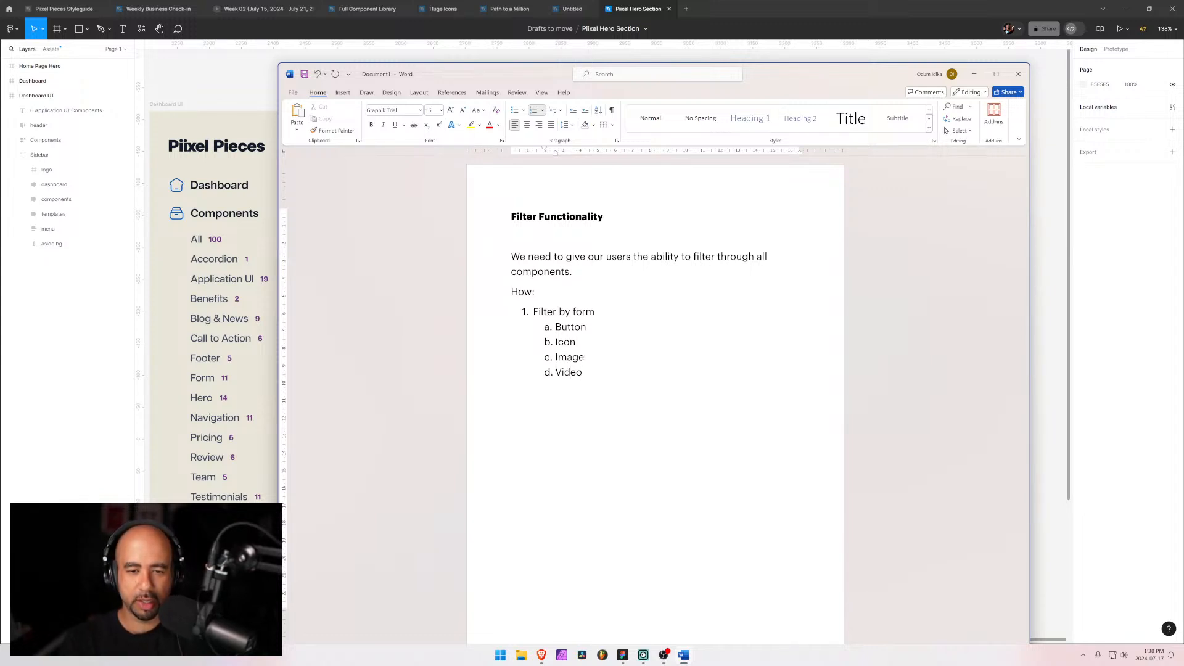
{"action": "key", "text": "Return"}
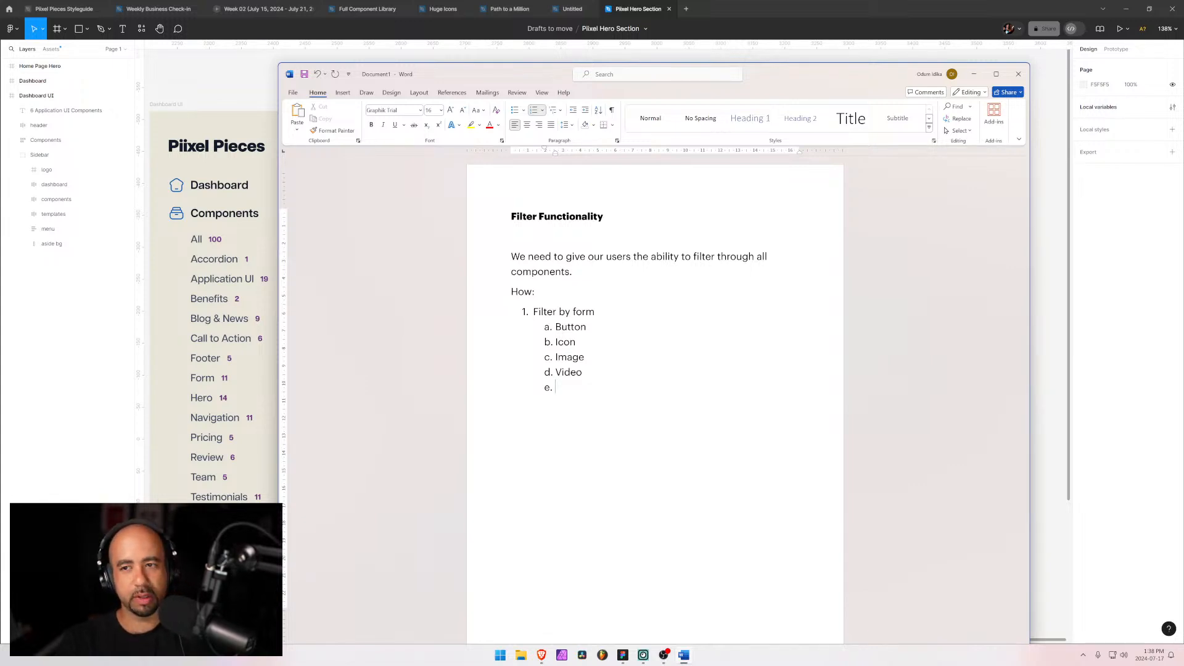
Step: Add Form, Tabs and Slider as further sub-items in the lettered list
{"action": "type", "text": "Form "}
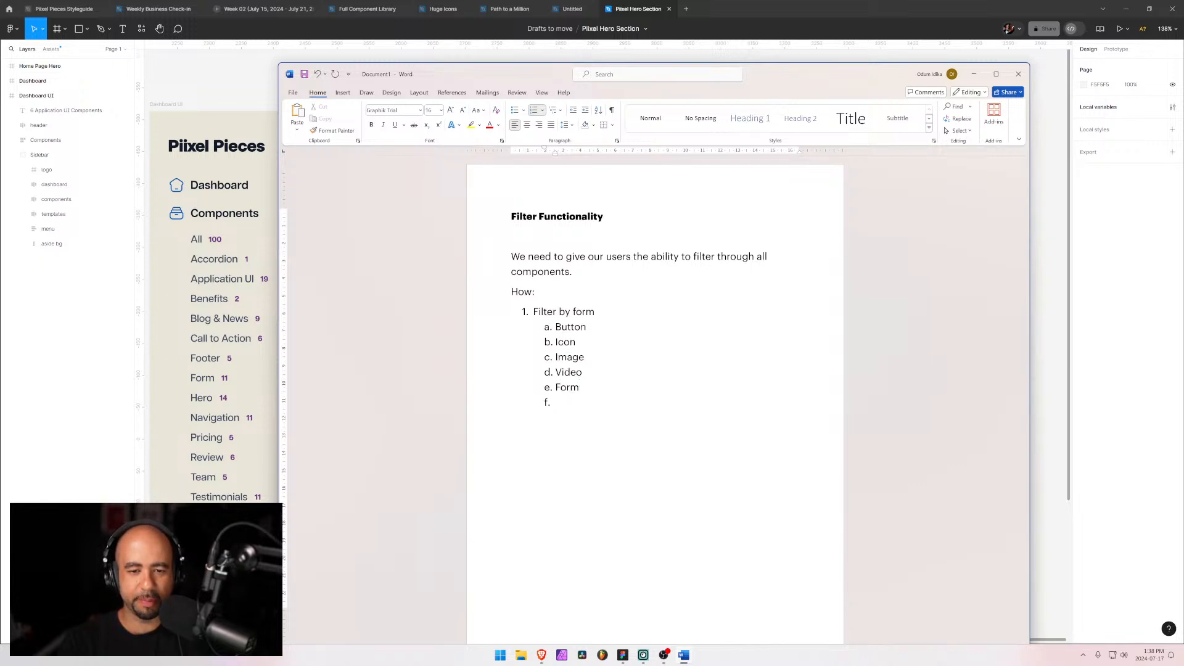
{"action": "type", "text": "Tabs"}
{"action": "key", "text": "Return"}
{"action": "type", "text": "S"}
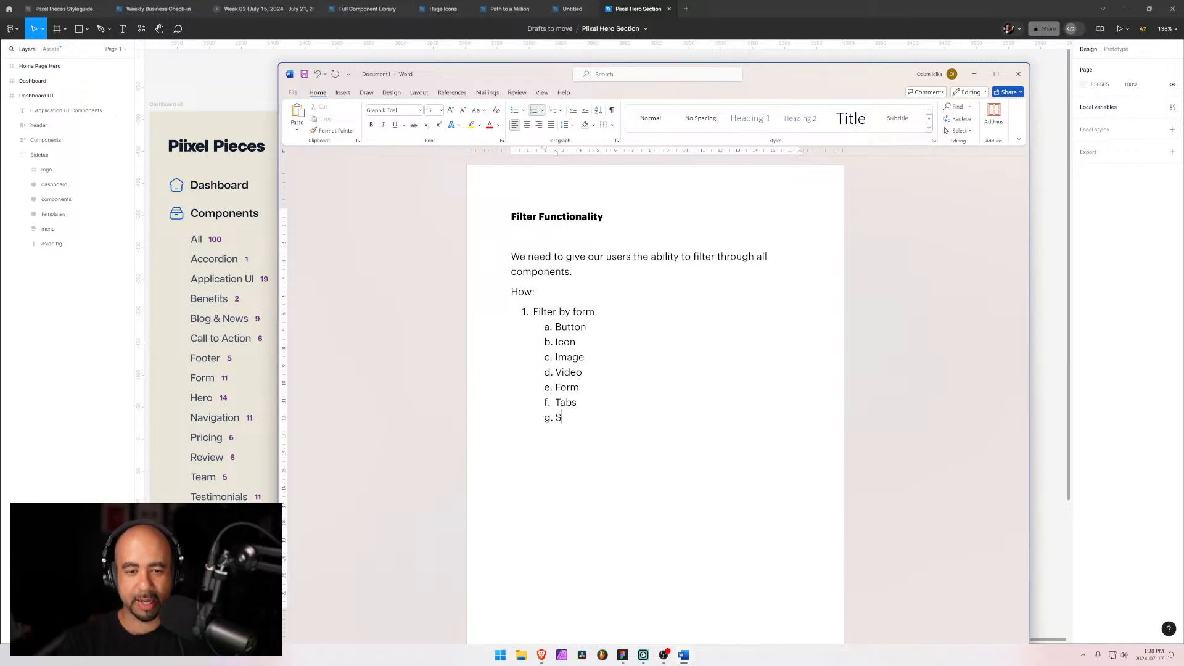
{"action": "type", "text": "lider"}
{"action": "key", "text": "Return"}
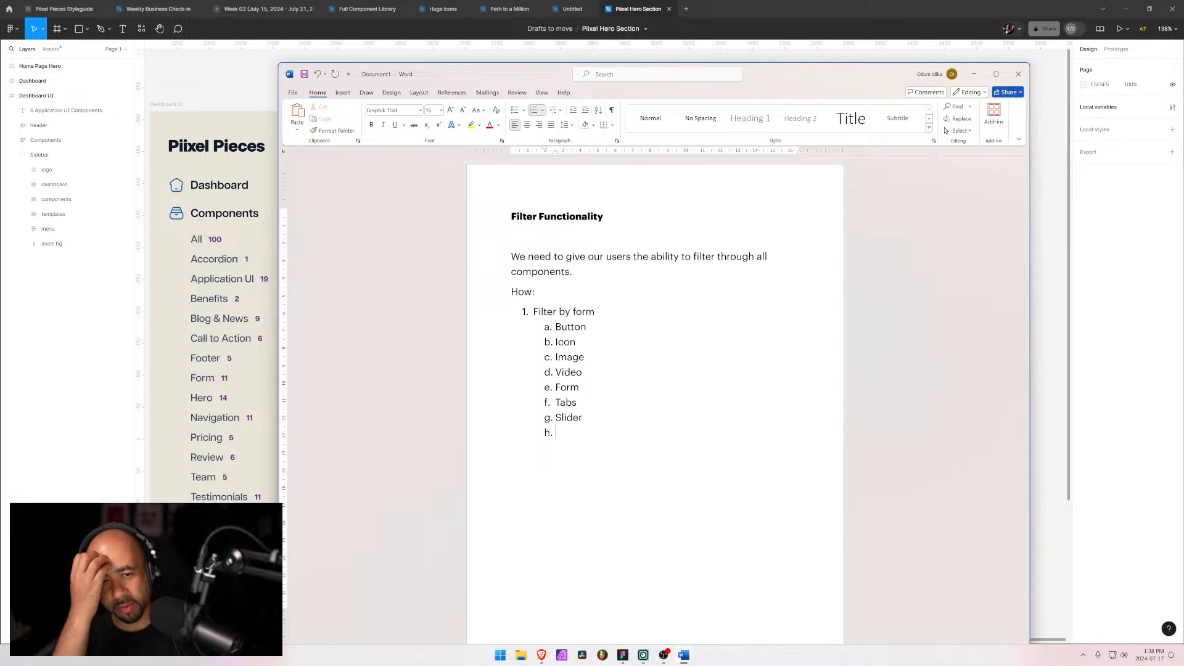
Step: Add a final sub-item "Likely more.." and a second numbered item below the sub-list
{"action": "key", "text": "Return"}
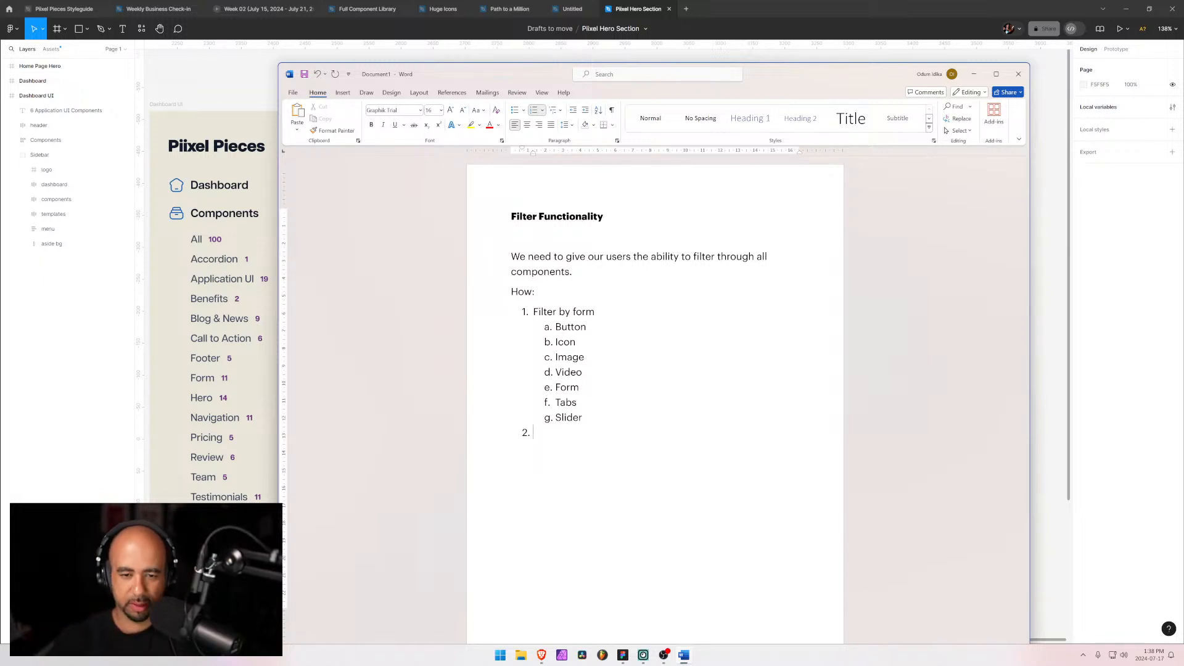
{"action": "key", "text": "Return"}
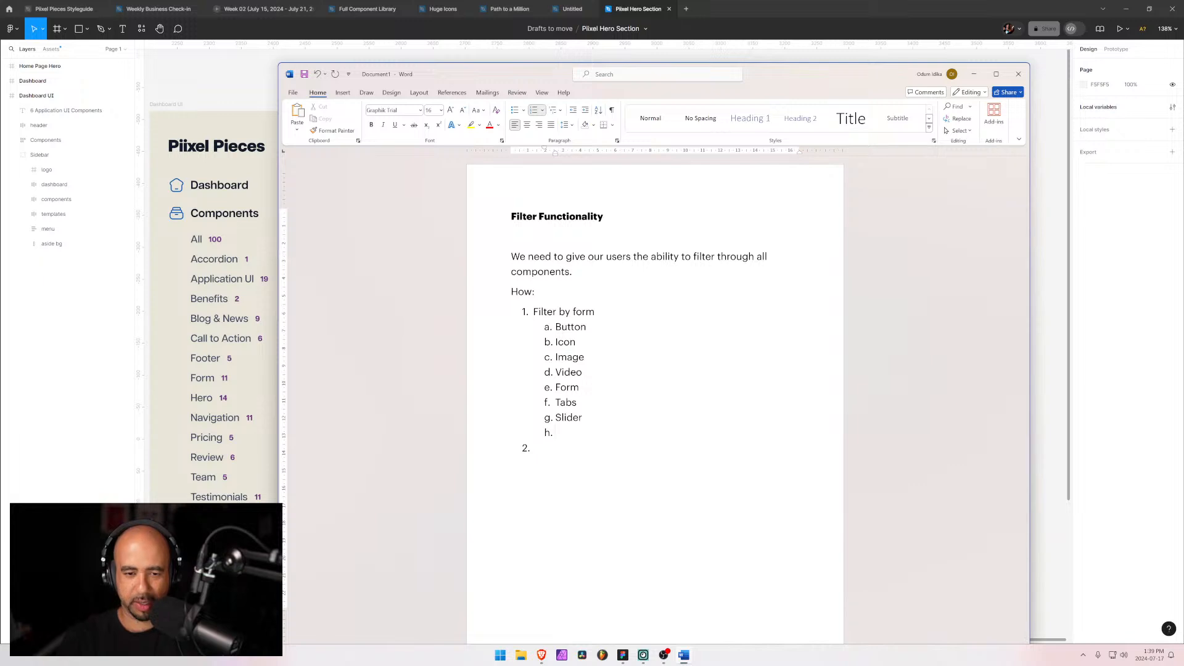
{"action": "type", "text": "Likely"}
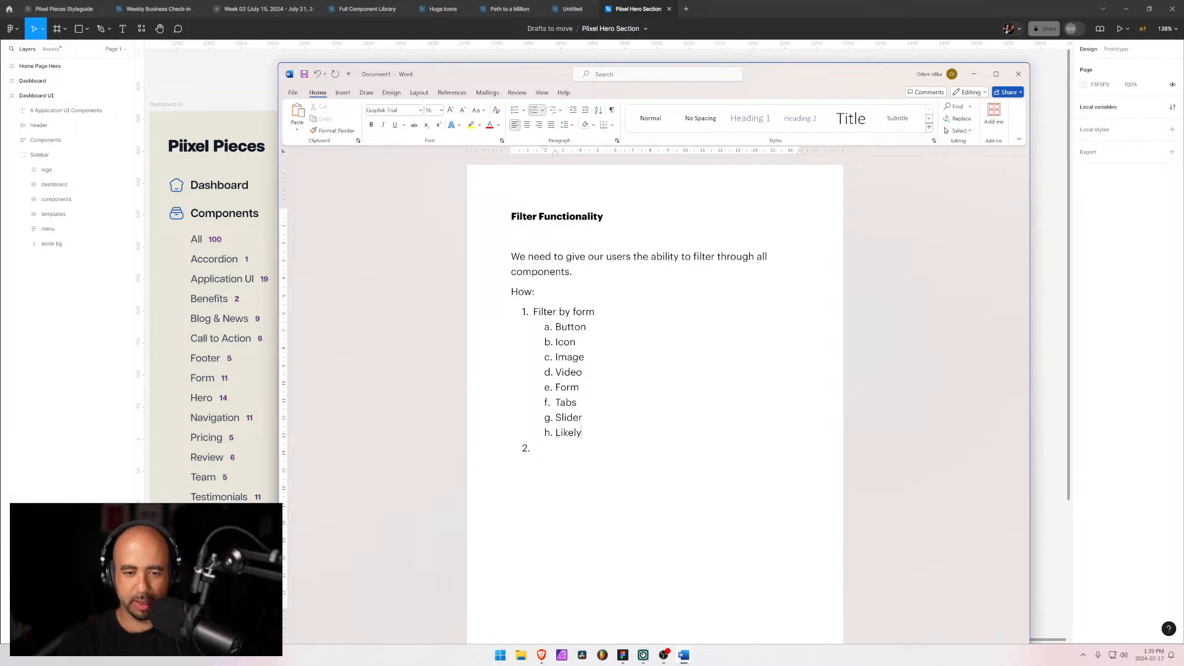
{"action": "type", "text": " more.."}
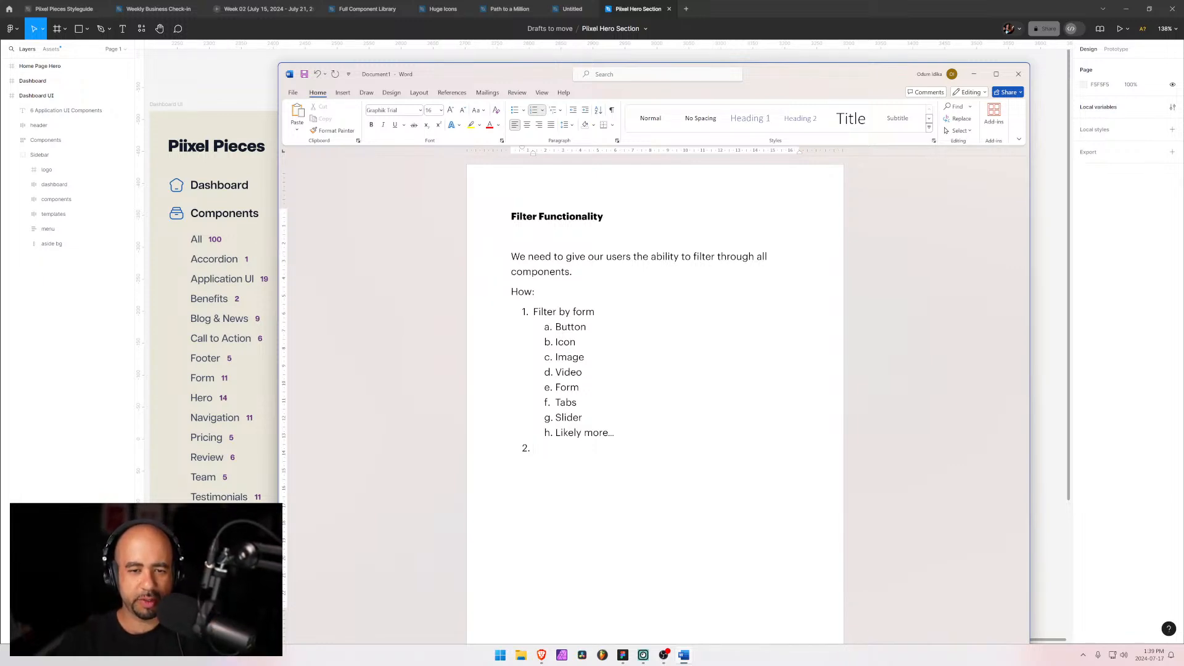
Step: Rename the first item to "Filter by element" and add "Filter by layout" as the second numbered item with an indented sub-item
{"action": "left_click_drag", "start_coordinate": [596, 313], "coordinate": [571, 312]}
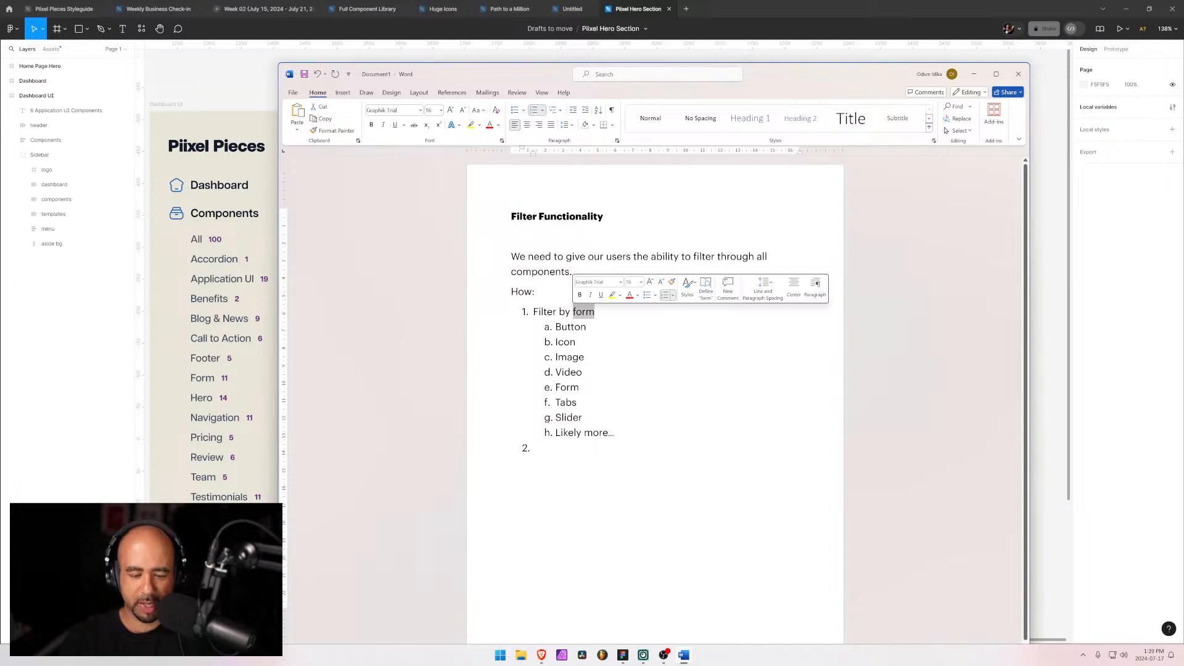
{"action": "type", "text": "element"}
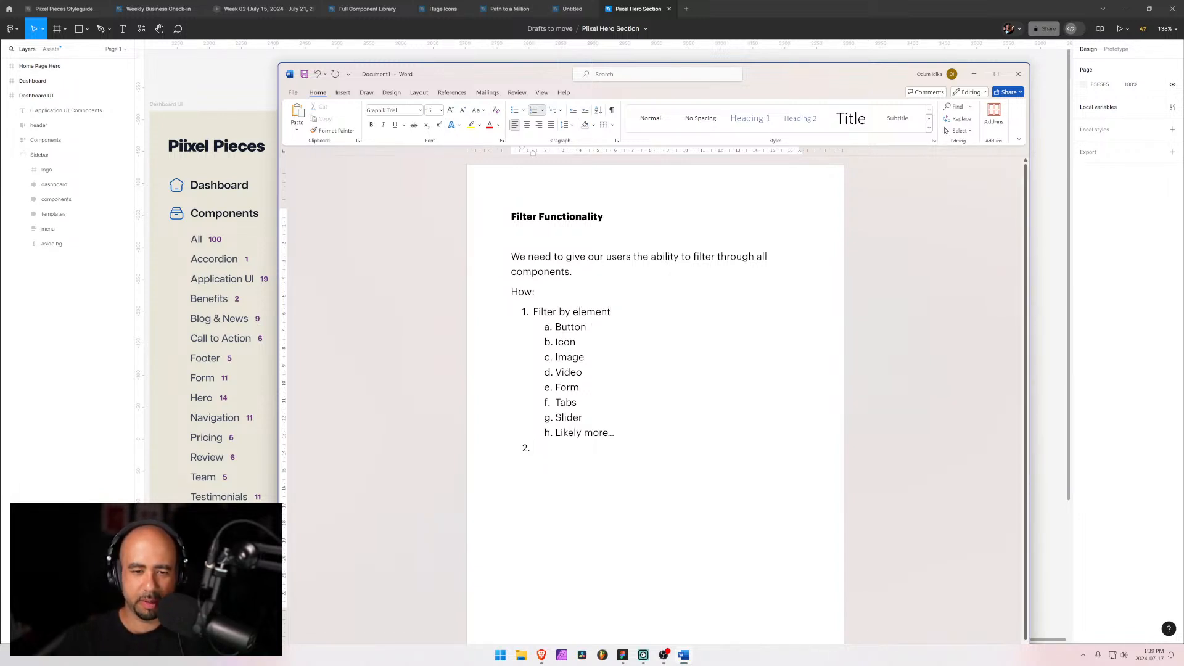
{"action": "type", "text": "Filter by "}
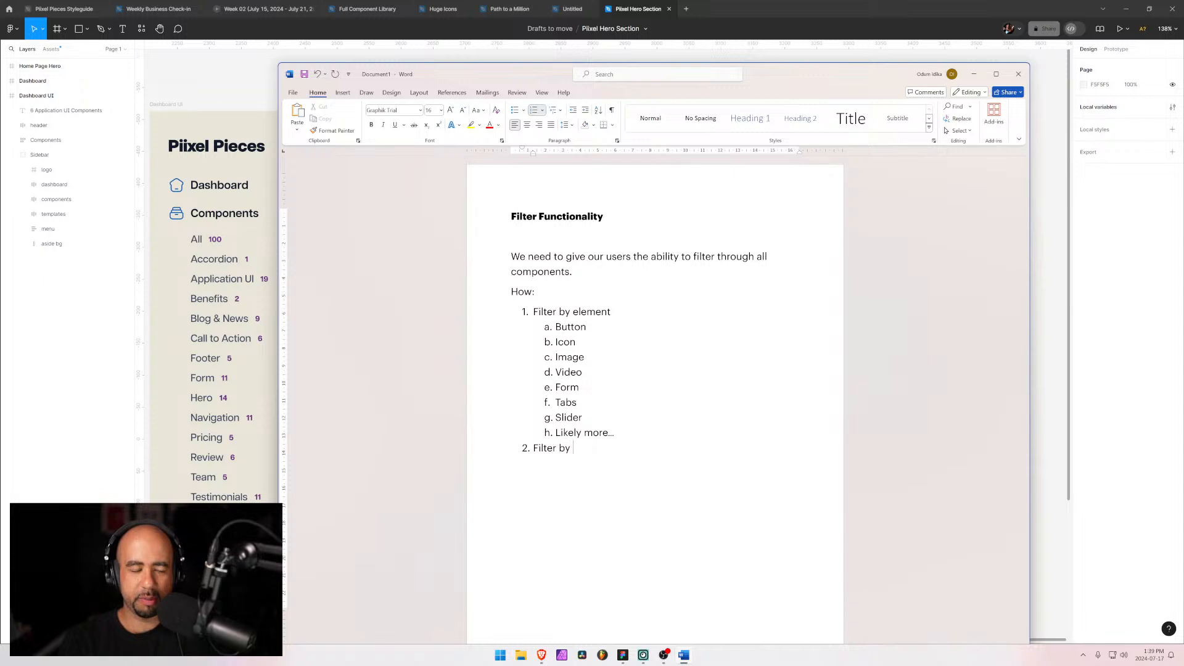
{"action": "type", "text": "layotu"}
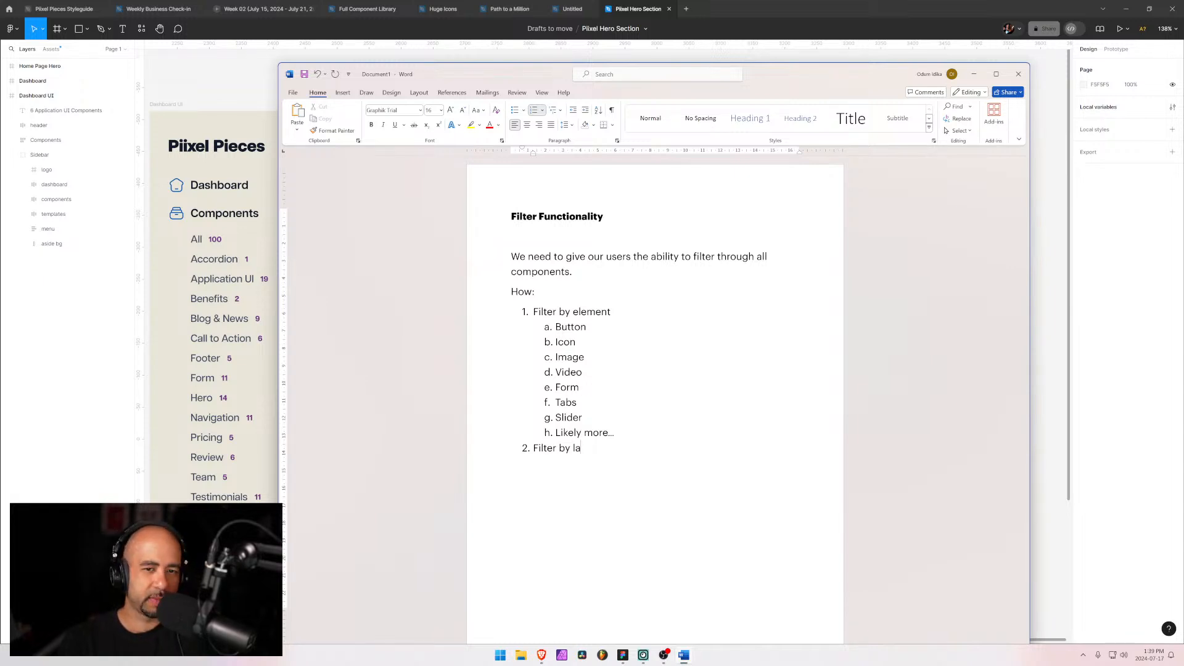
{"action": "key", "text": "BackSpace"}
{"action": "key", "text": "BackSpace"}
{"action": "type", "text": "ut"}
{"action": "key", "text": "Return"}
{"action": "key", "text": "Tab"}
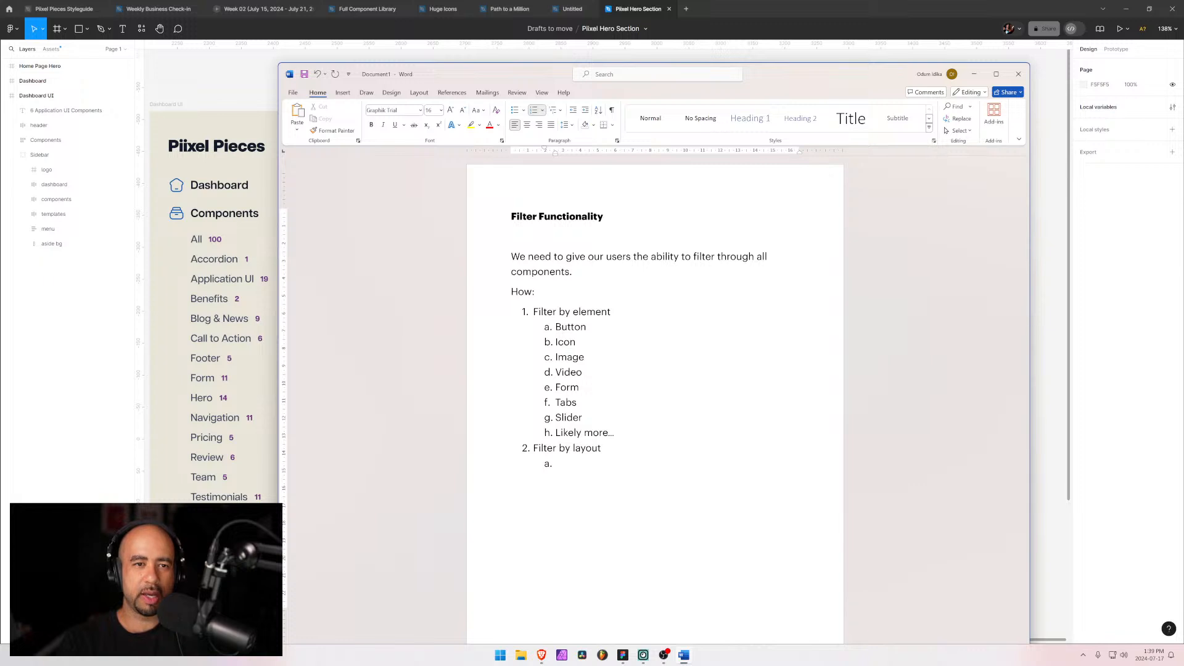
Step: Enter "Alignment of text" as the first lettered sub-item under Filter by layout
{"action": "type", "text": "aligne"}
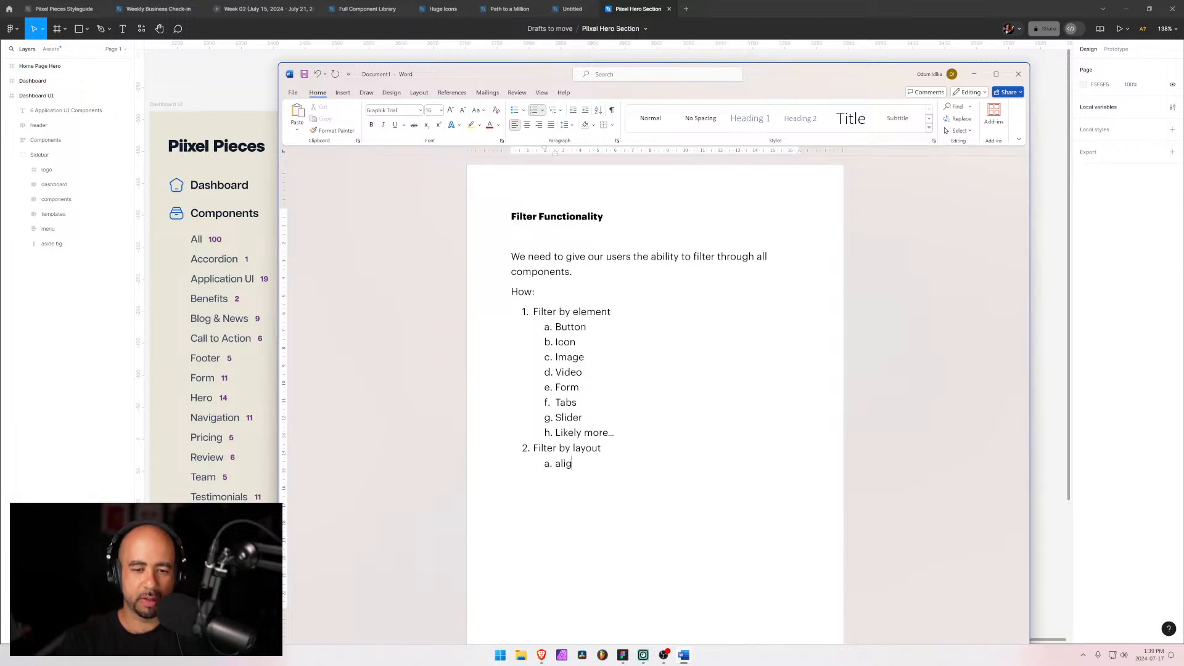
{"action": "key", "text": "BackSpace"}
{"action": "key", "text": "BackSpace"}
{"action": "key", "text": "BackSpace"}
{"action": "key", "text": "BackSpace"}
{"action": "key", "text": "BackSpace"}
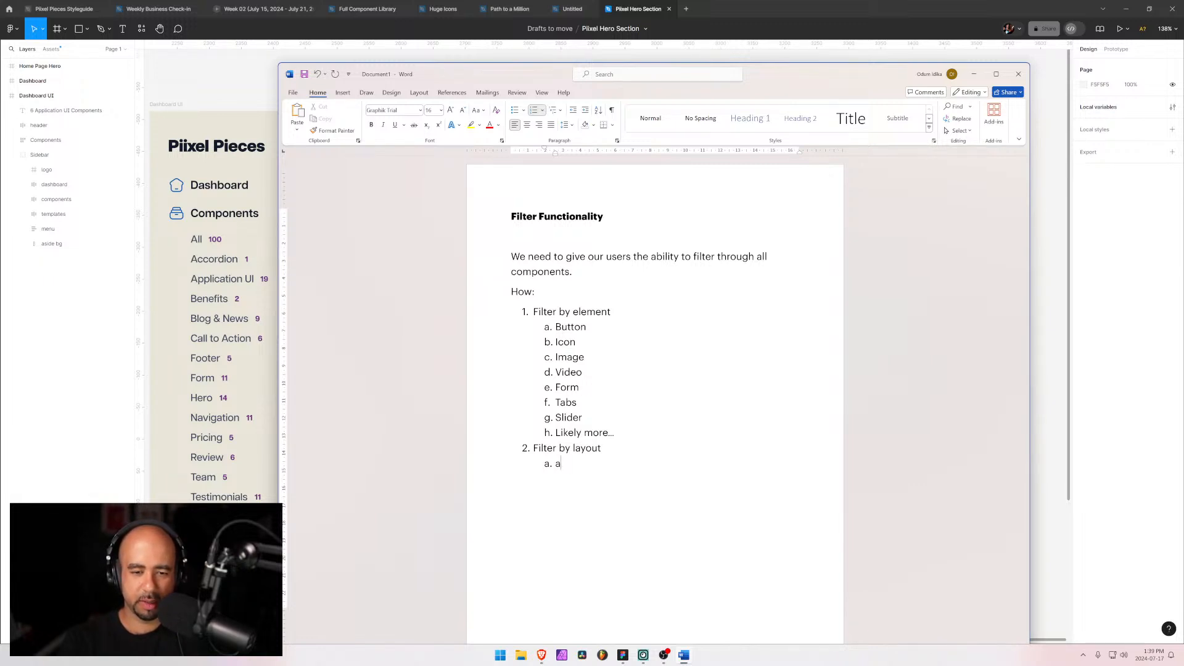
{"action": "key", "text": "BackSpace"}
{"action": "type", "text": "Alignment of text"}
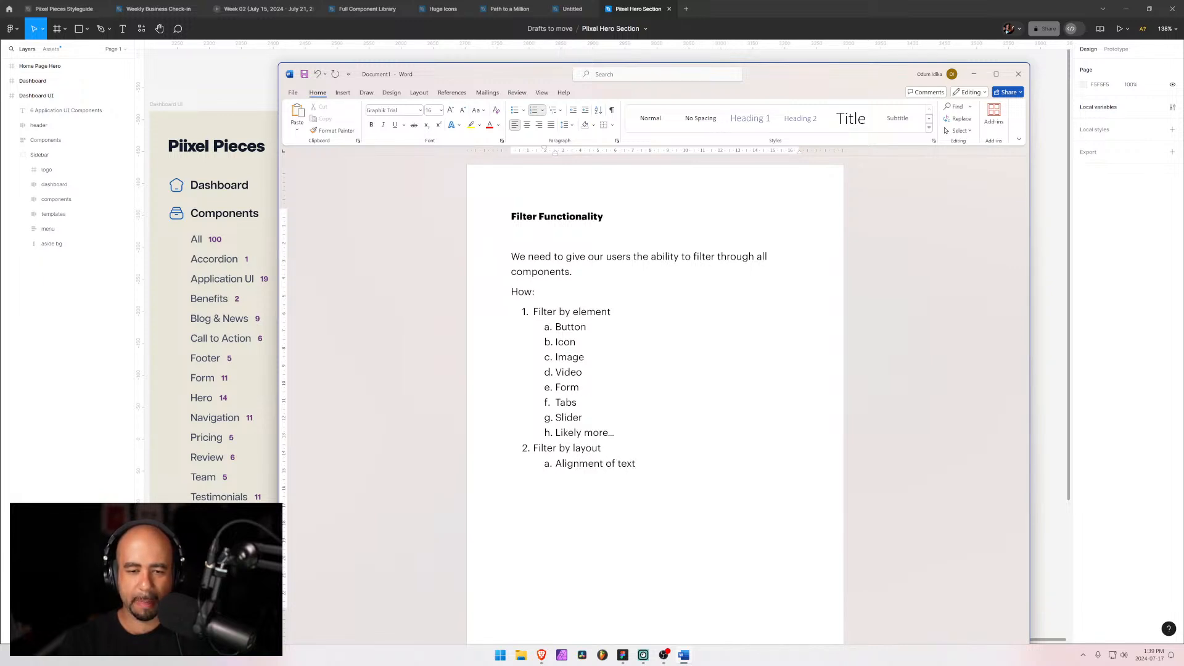
Step: Add a roman-numeral sub-list under Alignment of text with Left, Right and Center
{"action": "key", "text": "Return"}
{"action": "key", "text": "Tab"}
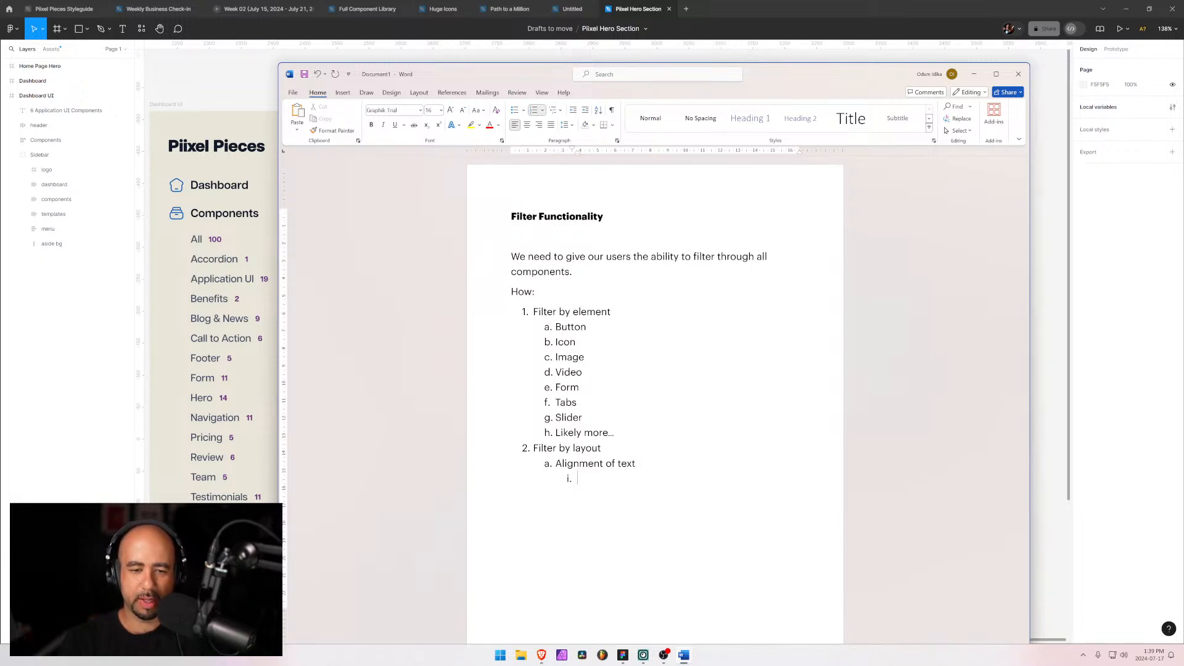
{"action": "type", "text": "left"}
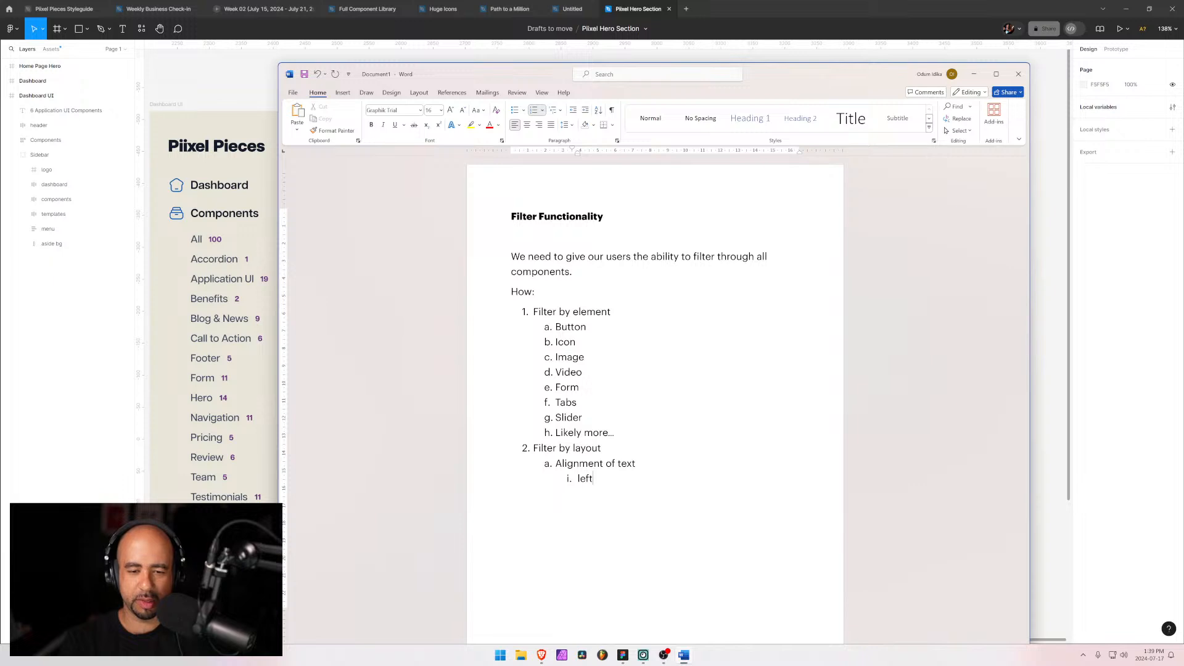
{"action": "type", "text": ","}
{"action": "key", "text": "BackSpace"}
{"action": "key", "text": "Return"}
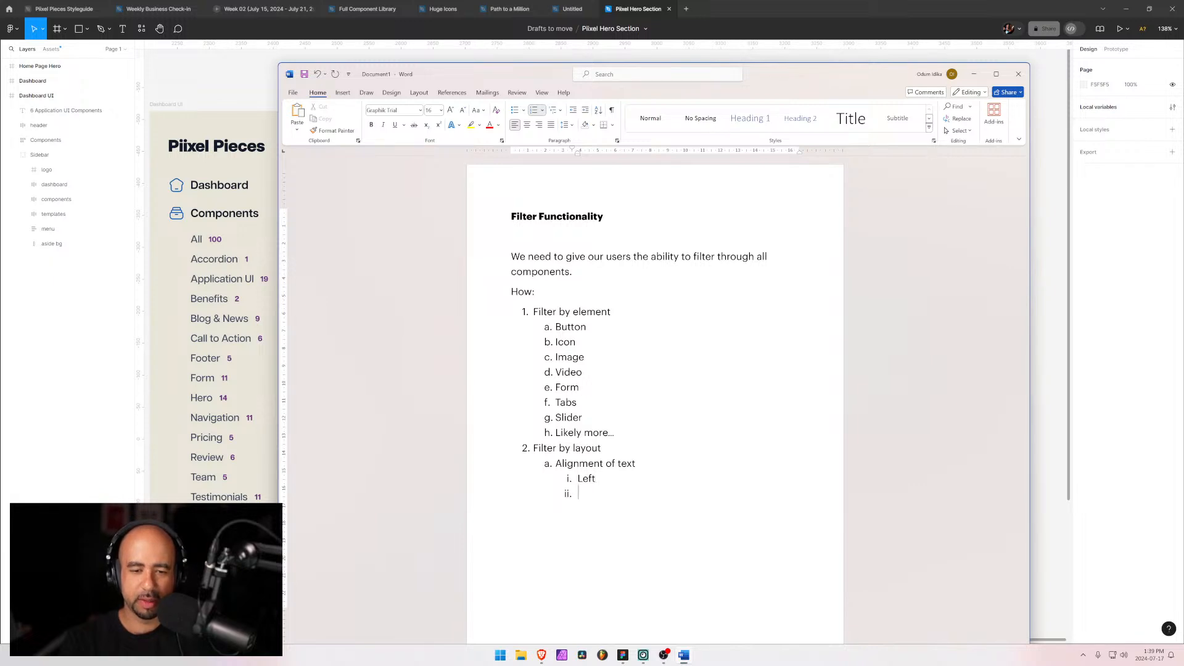
{"action": "type", "text": "Right"}
{"action": "key", "text": "Return"}
{"action": "type", "text": "Center"}
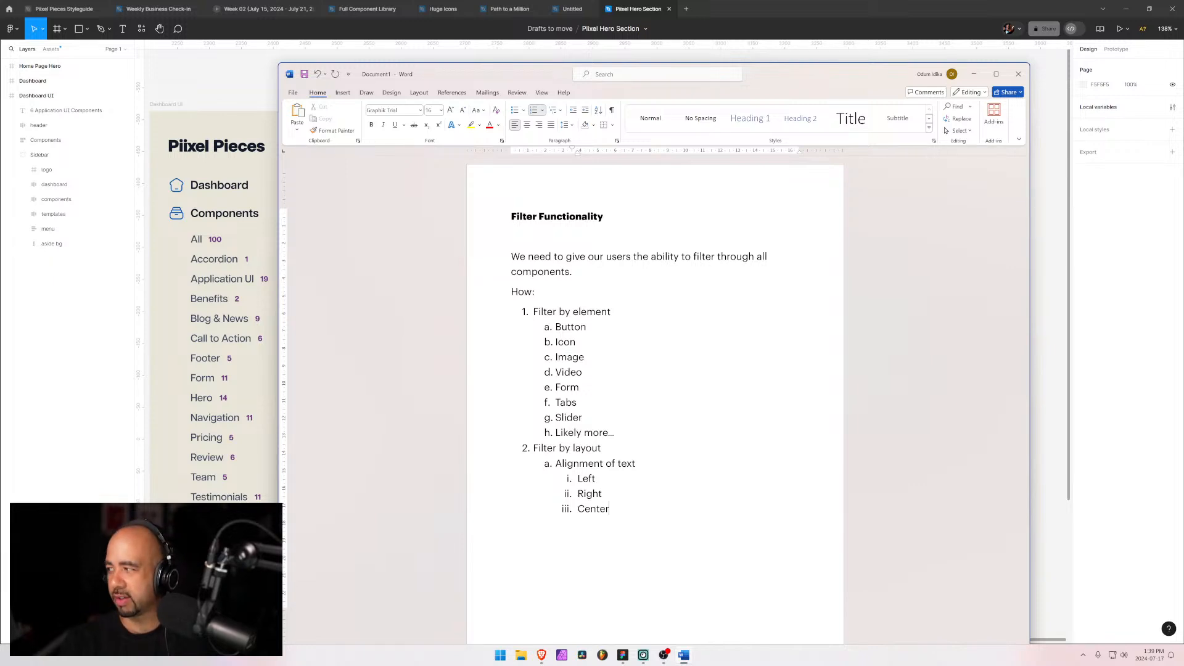
Step: Add "Alignment of images" as the second lettered sub-item and start a roman-numeral sub-list beneath it
{"action": "key", "text": "Return"}
{"action": "key", "text": "shift+Tab"}
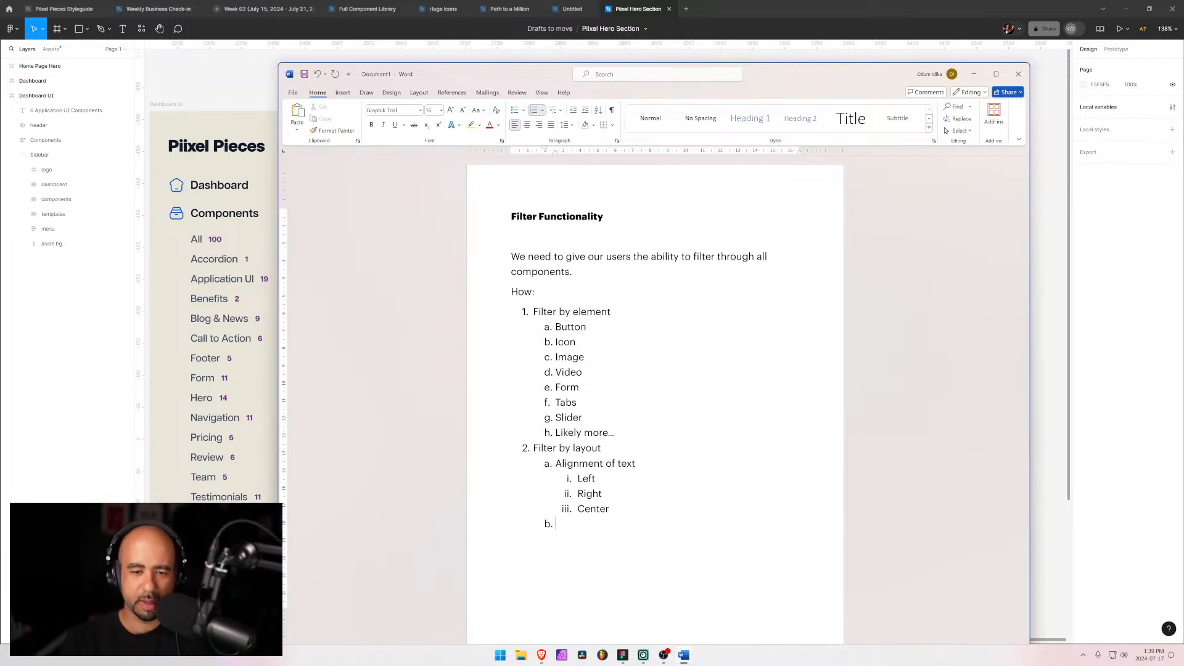
{"action": "type", "text": "Alignment"}
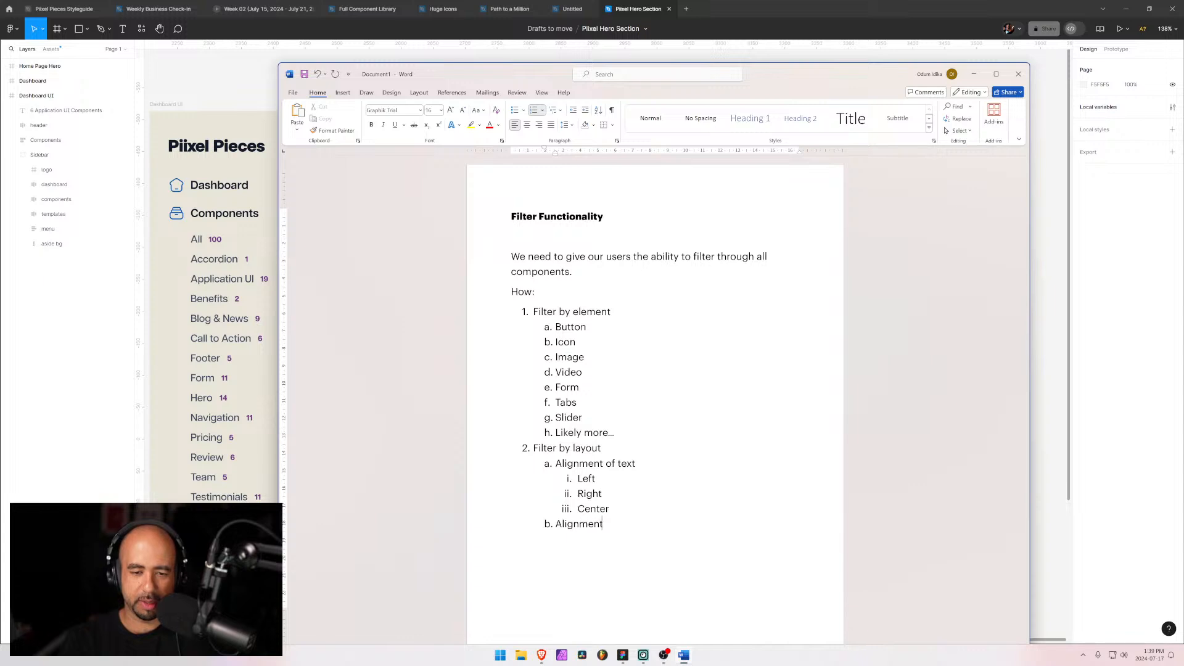
{"action": "type", "text": " of images"}
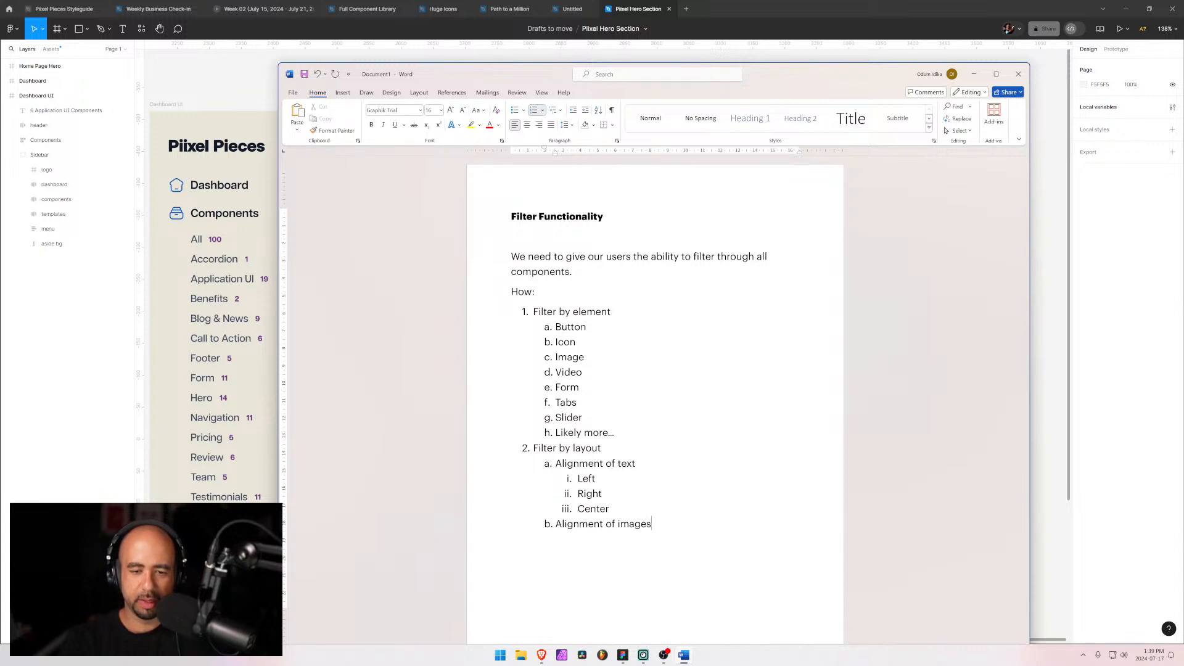
{"action": "key", "text": "Return"}
{"action": "key", "text": "Tab"}
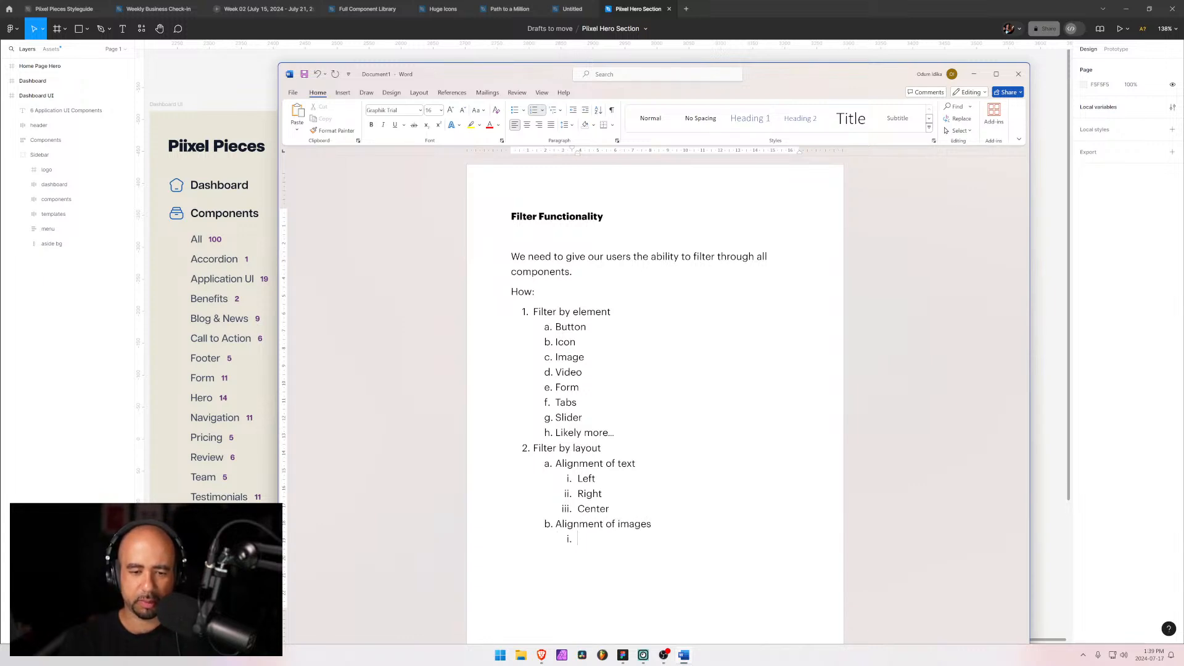
{"action": "triple_click", "coordinate": [580, 525]}
{"action": "left_click", "coordinate": [578, 539]}
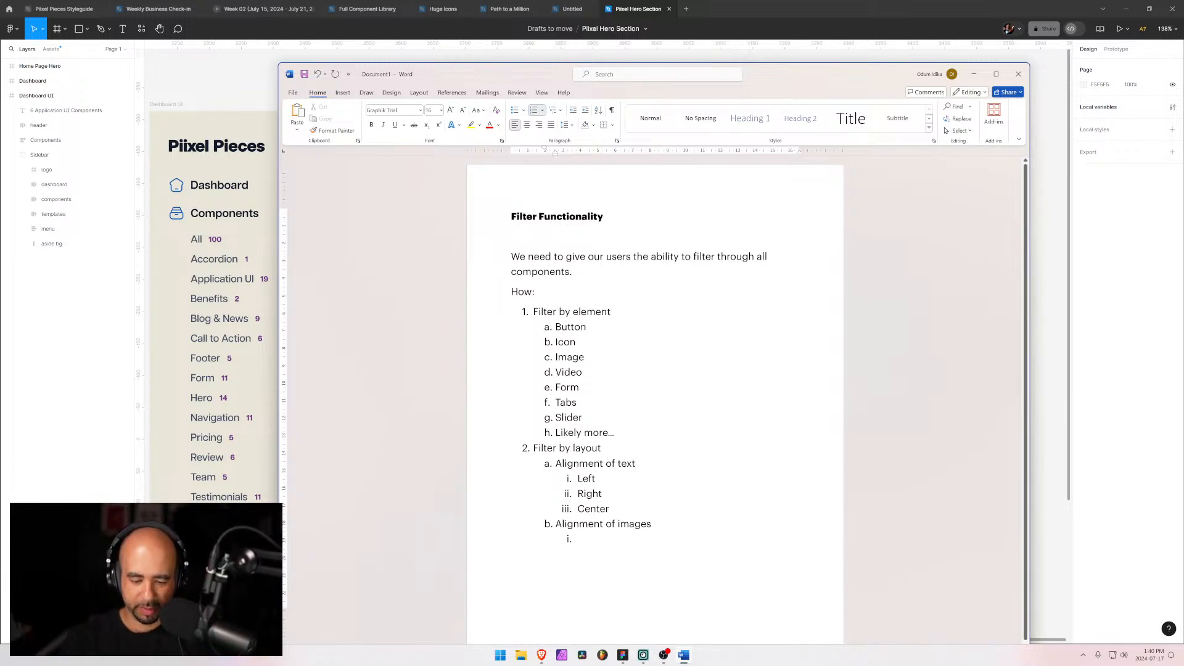
{"action": "type", "text": "/"}
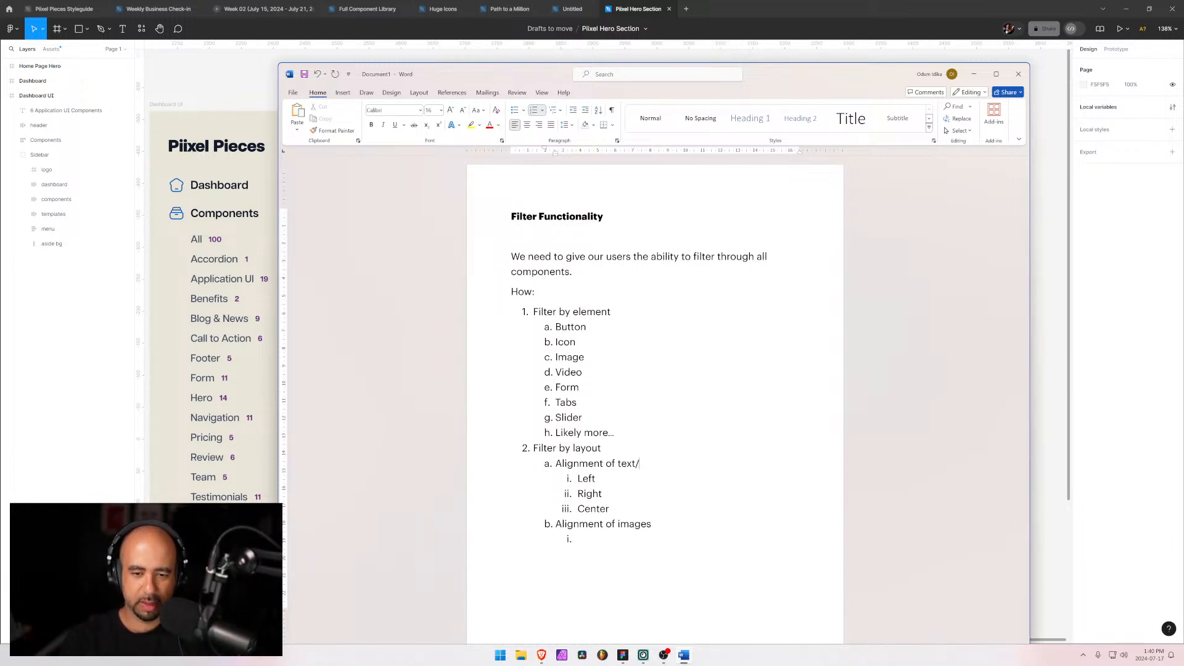
{"action": "type", "text": "images/"}
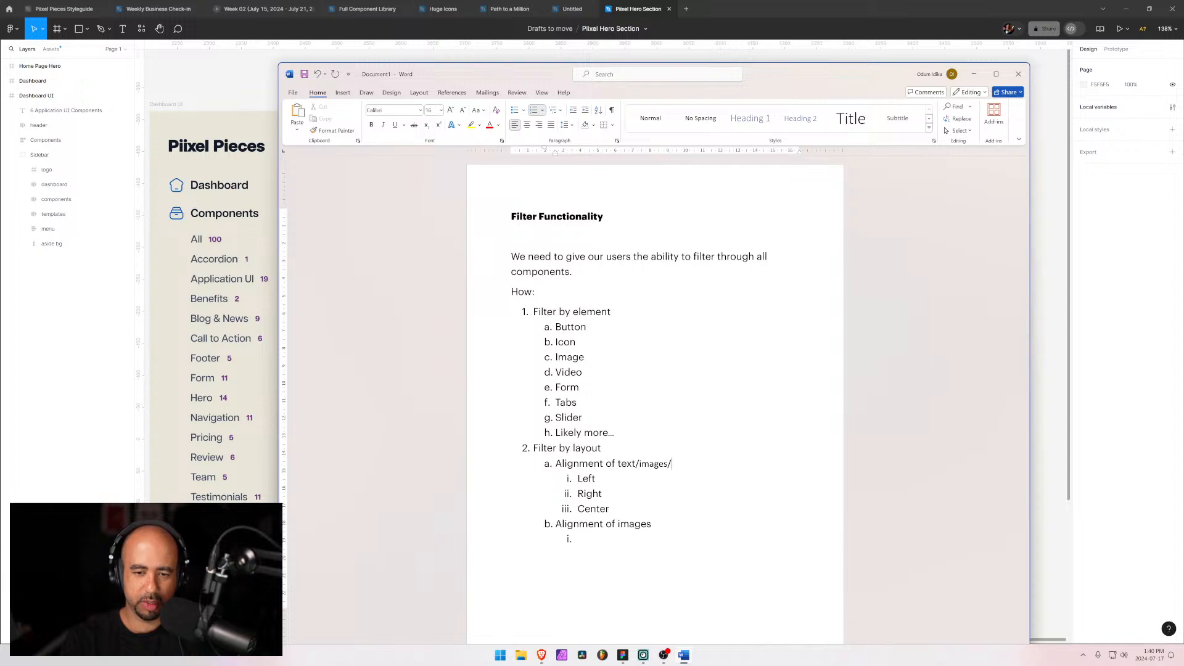
{"action": "key", "text": "BackSpace"}
{"action": "key", "text": "BackSpace"}
{"action": "key", "text": "BackSpace"}
{"action": "key", "text": "BackSpace"}
{"action": "key", "text": "BackSpace"}
{"action": "key", "text": "BackSpace"}
{"action": "key", "text": "BackSpace"}
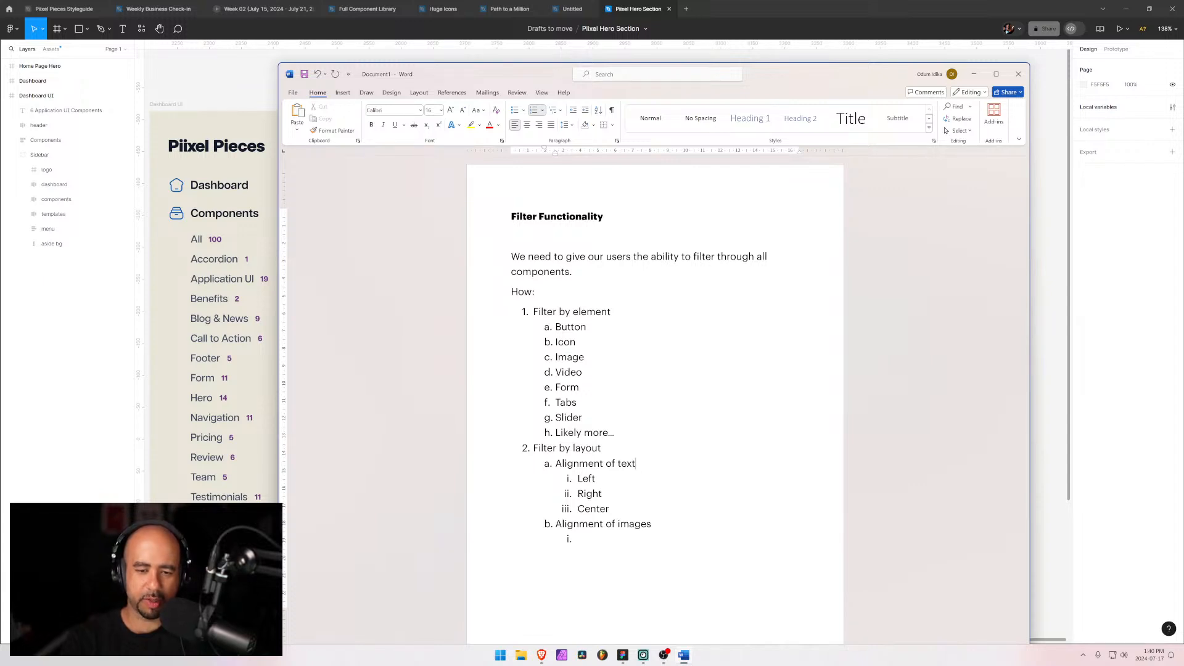
Step: Change the second lettered sub-item to "Alignment of images/video"
{"action": "left_click", "coordinate": [653, 525]}
{"action": "type", "text": "/video"}
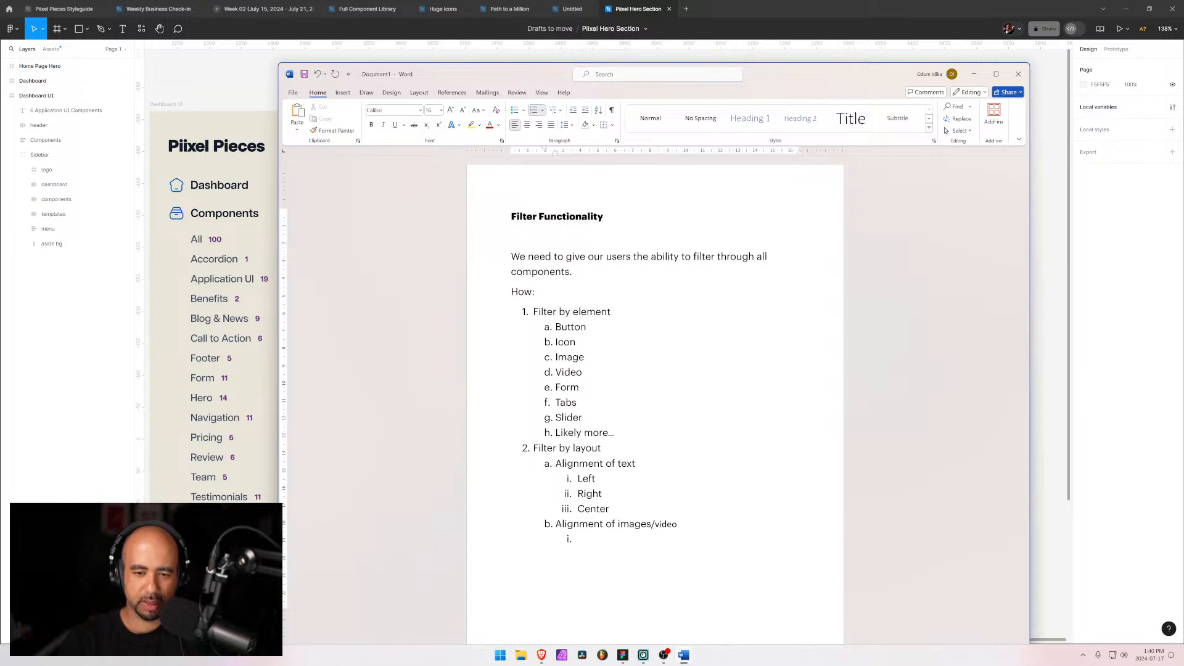
{"action": "key", "text": "BackSpace"}
{"action": "key", "text": "BackSpace"}
{"action": "key", "text": "BackSpace"}
{"action": "key", "text": "BackSpace"}
{"action": "key", "text": "BackSpace"}
{"action": "key", "text": "BackSpace"}
{"action": "key", "text": "BackSpace"}
{"action": "key", "text": "BackSpace"}
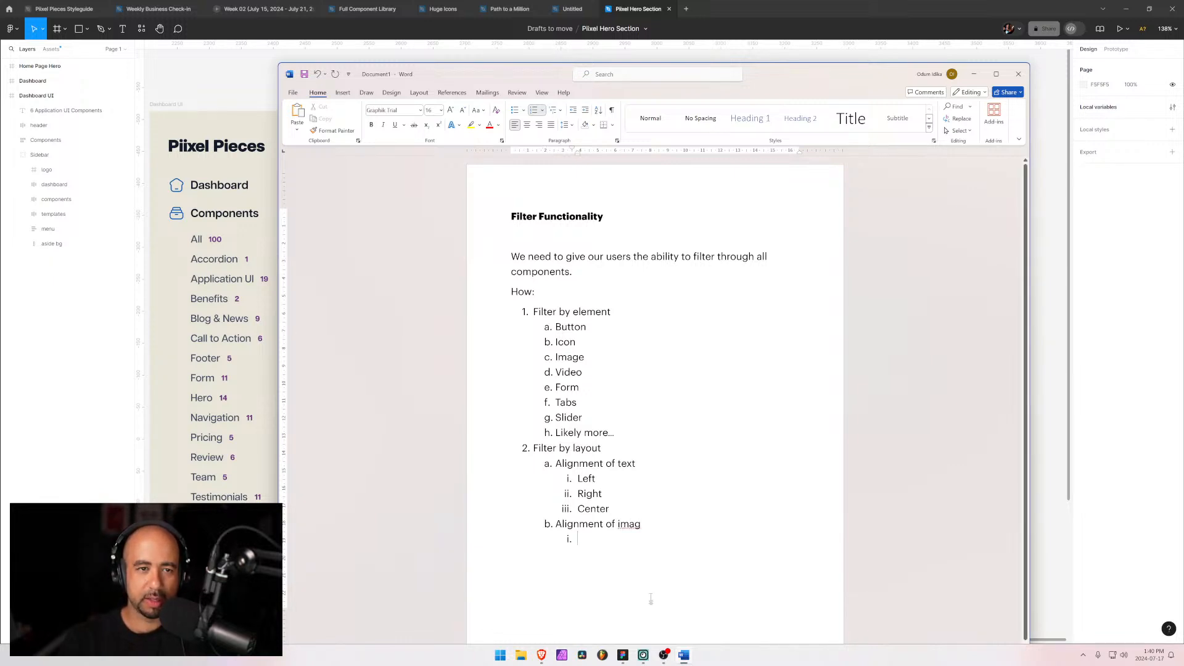
{"action": "left_click_drag", "start_coordinate": [650, 601], "coordinate": [522, 513]}
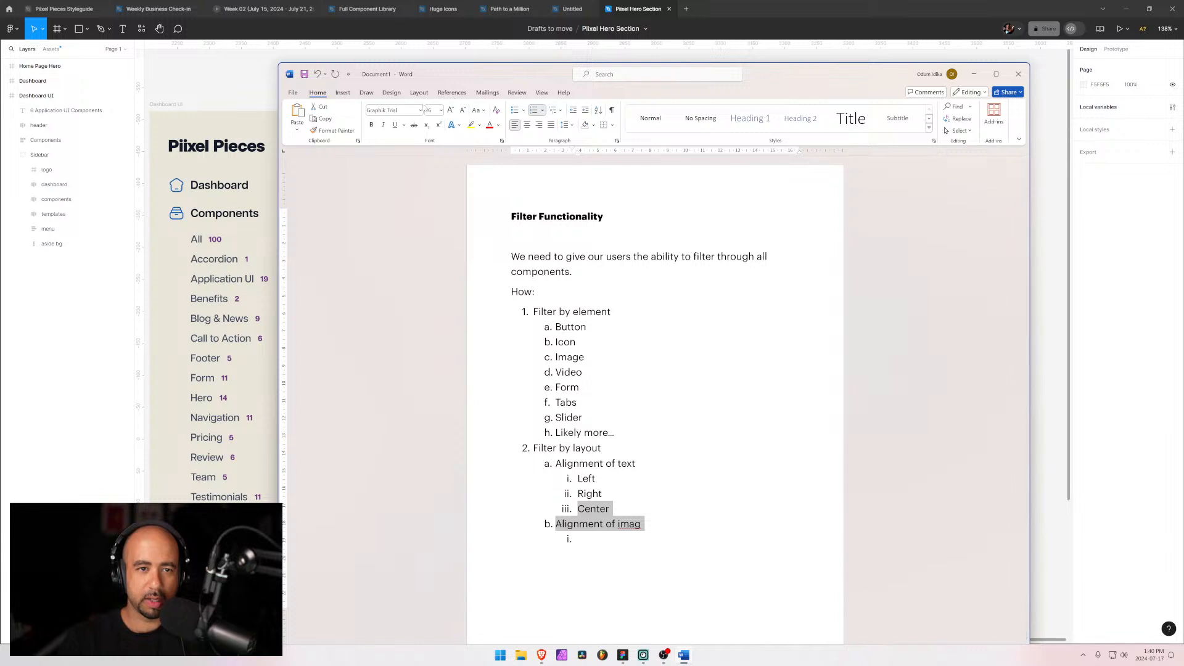
{"action": "left_click", "coordinate": [664, 522]}
{"action": "type", "text": "e"}
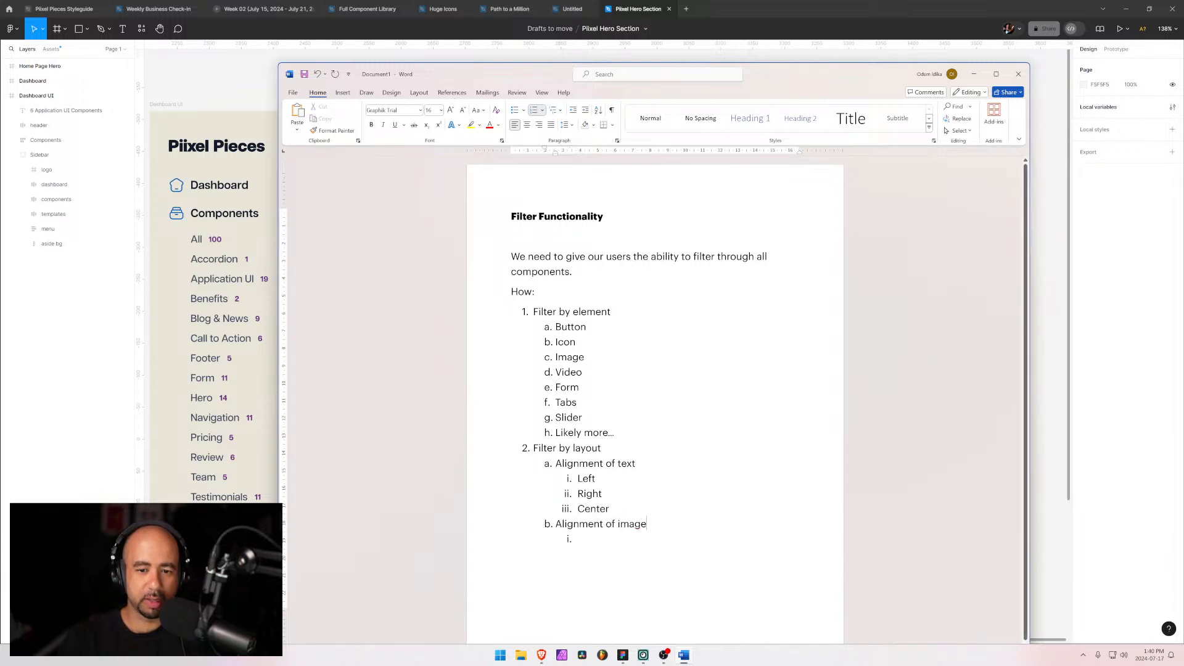
{"action": "type", "text": "s/iv"}
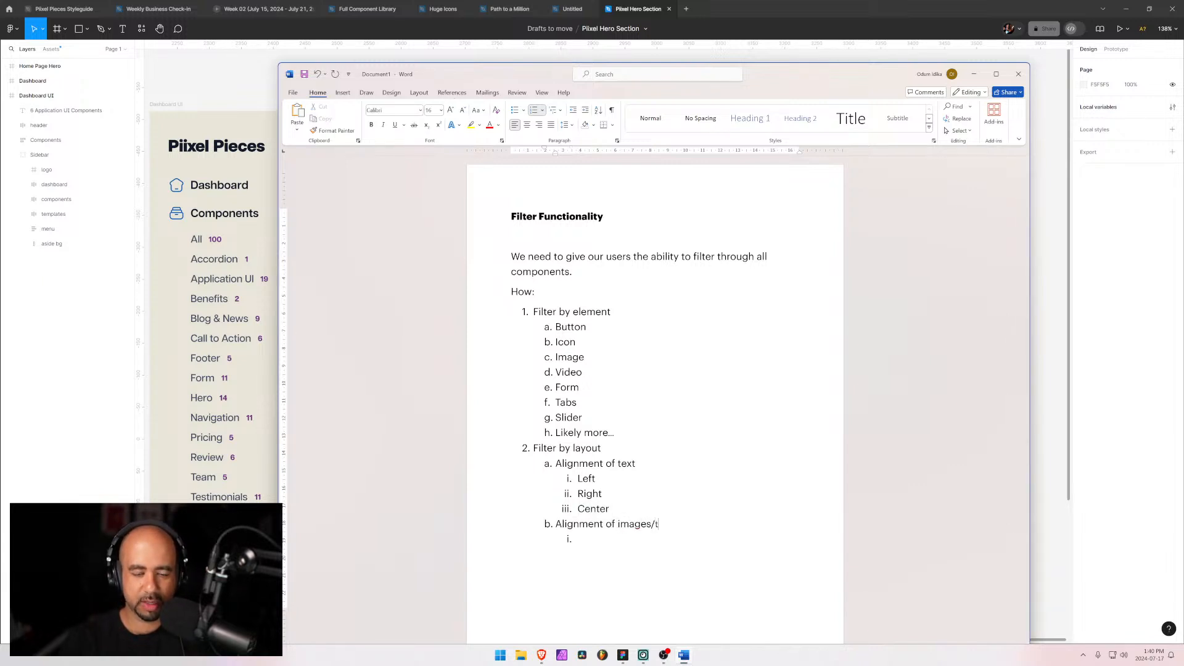
{"action": "key", "text": "BackSpace"}
{"action": "key", "text": "BackSpace"}
{"action": "type", "text": "video"}
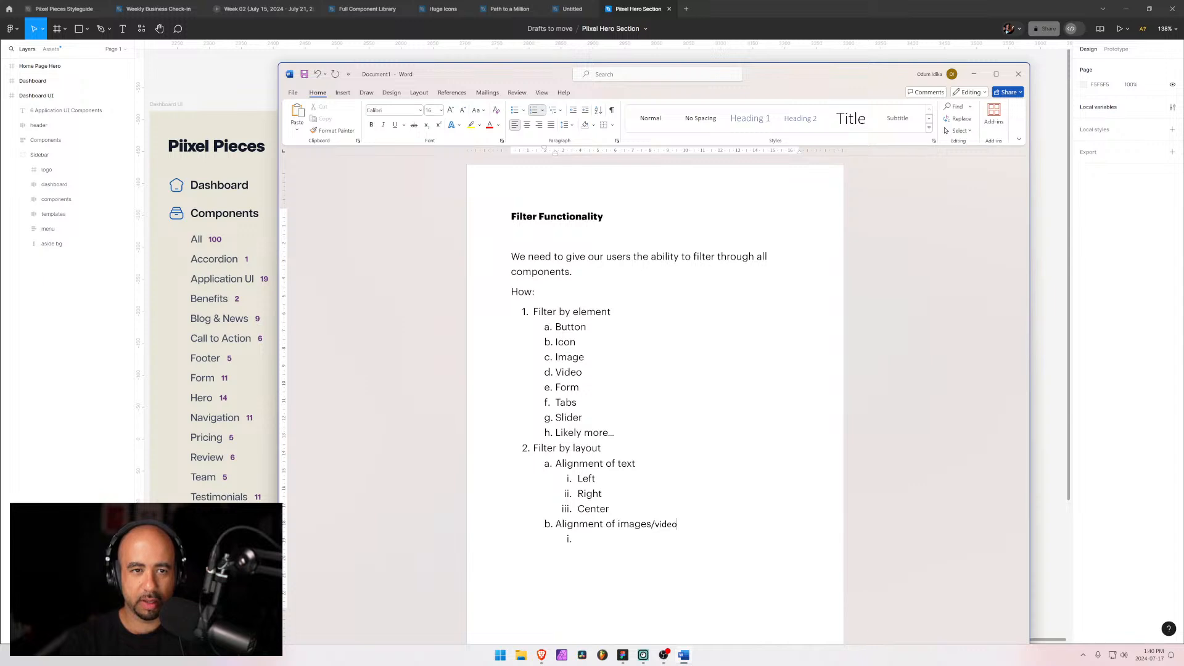
Step: Set the "Alignment of images/video" line in the Graphik Trial font
{"action": "key", "text": "ctrl+shift+Left"}
{"action": "key", "text": "ctrl+shift+Left"}
{"action": "key", "text": "End"}
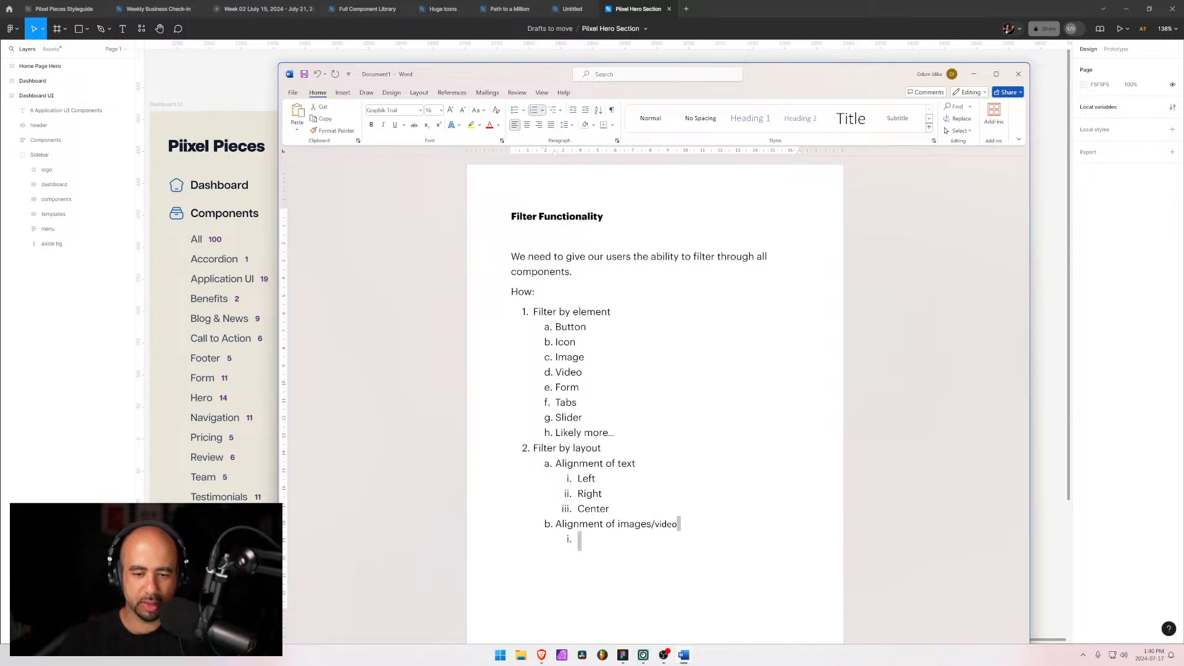
{"action": "key", "text": "shift+Home"}
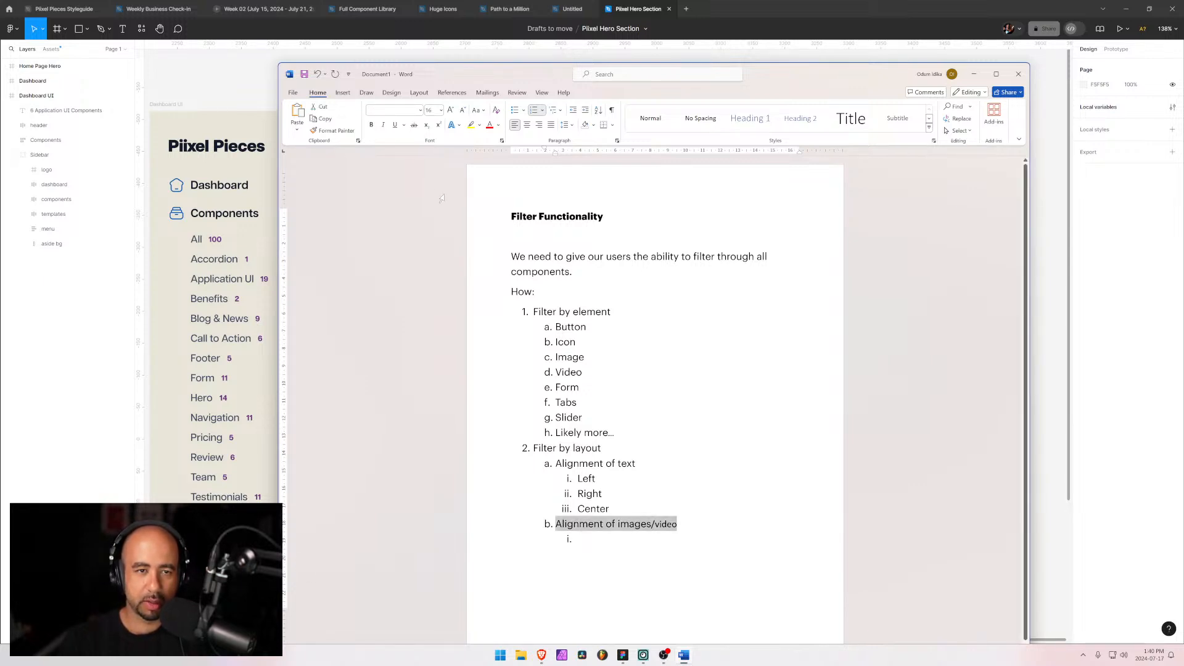
{"action": "left_click", "coordinate": [420, 111]}
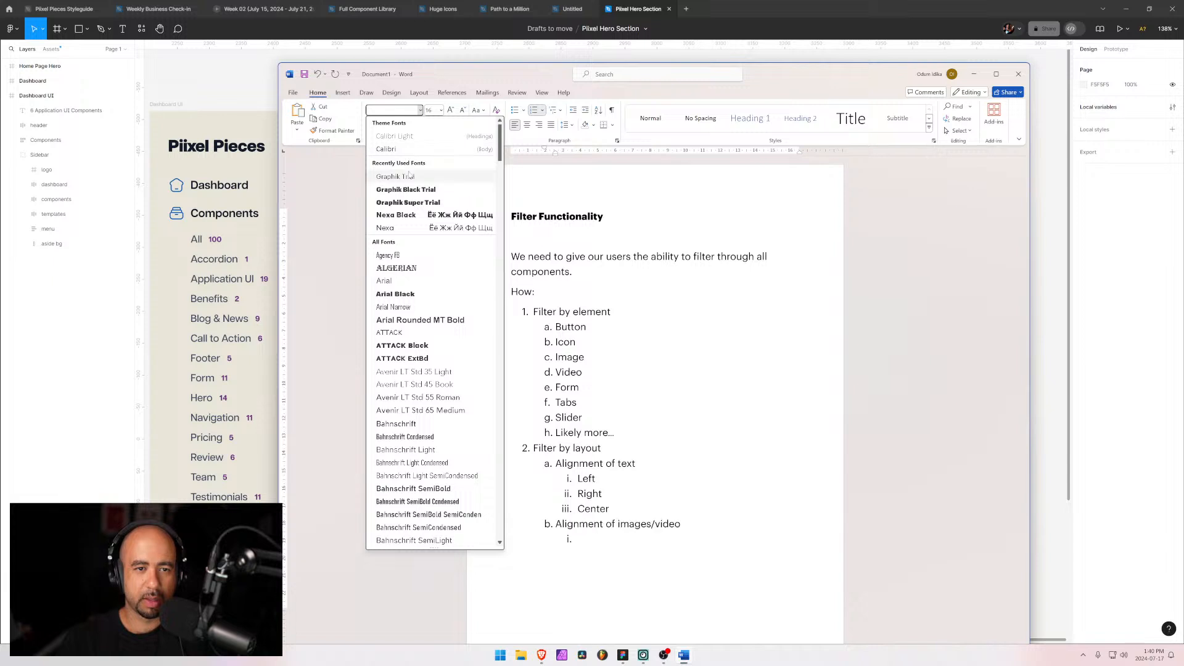
{"action": "left_click", "coordinate": [395, 176]}
{"action": "key", "text": "Down"}
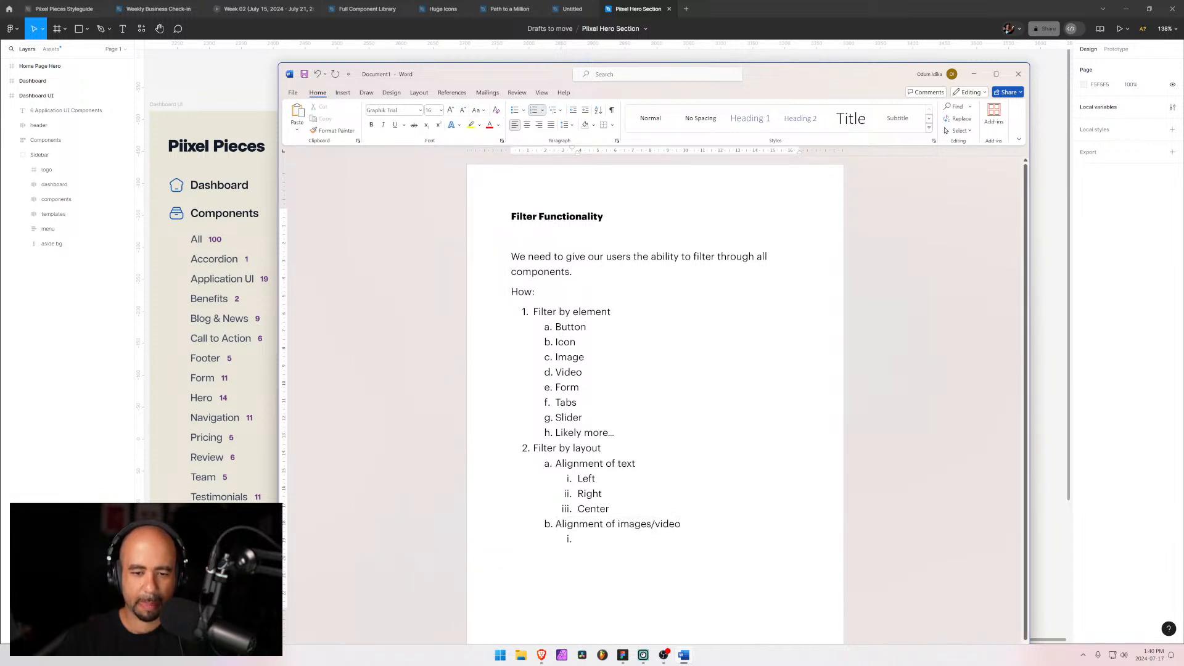
Step: Fill the roman-numeral sub-list under Alignment of images/video with Left, Right and Center
{"action": "type", "text": "Left"}
{"action": "key", "text": "Return"}
{"action": "type", "text": "Rigth"}
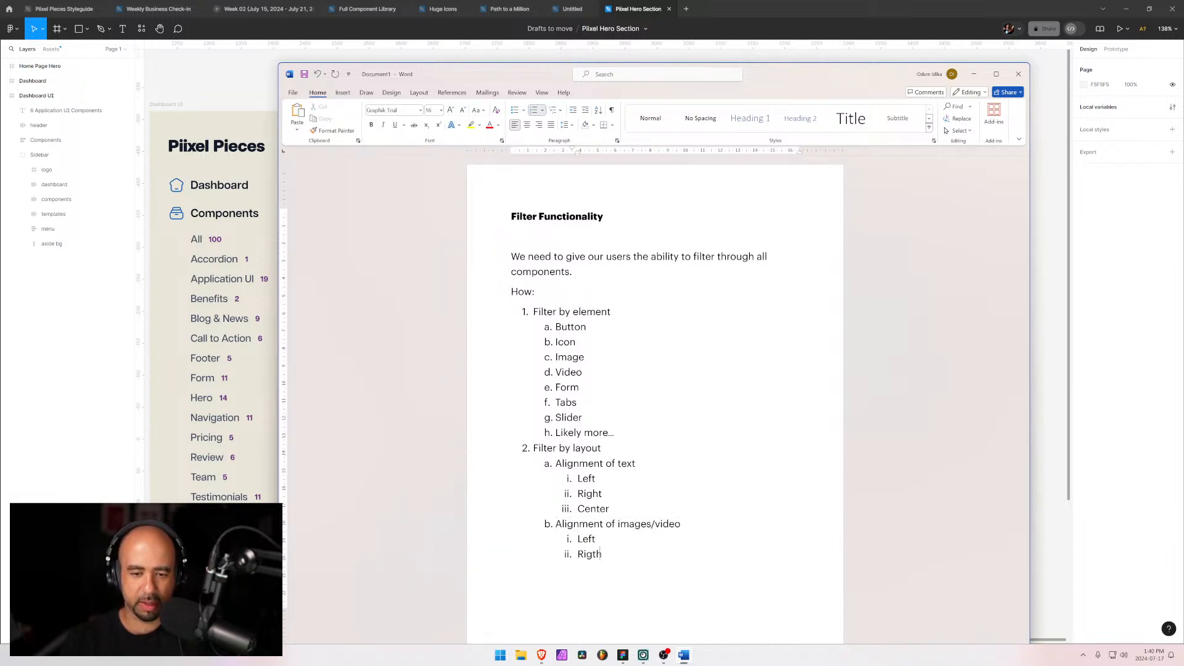
{"action": "key", "text": "BackSpace"}
{"action": "key", "text": "BackSpace"}
{"action": "key", "text": "BackSpace"}
{"action": "type", "text": "ght"}
{"action": "key", "text": "Return"}
{"action": "type", "text": "C"}
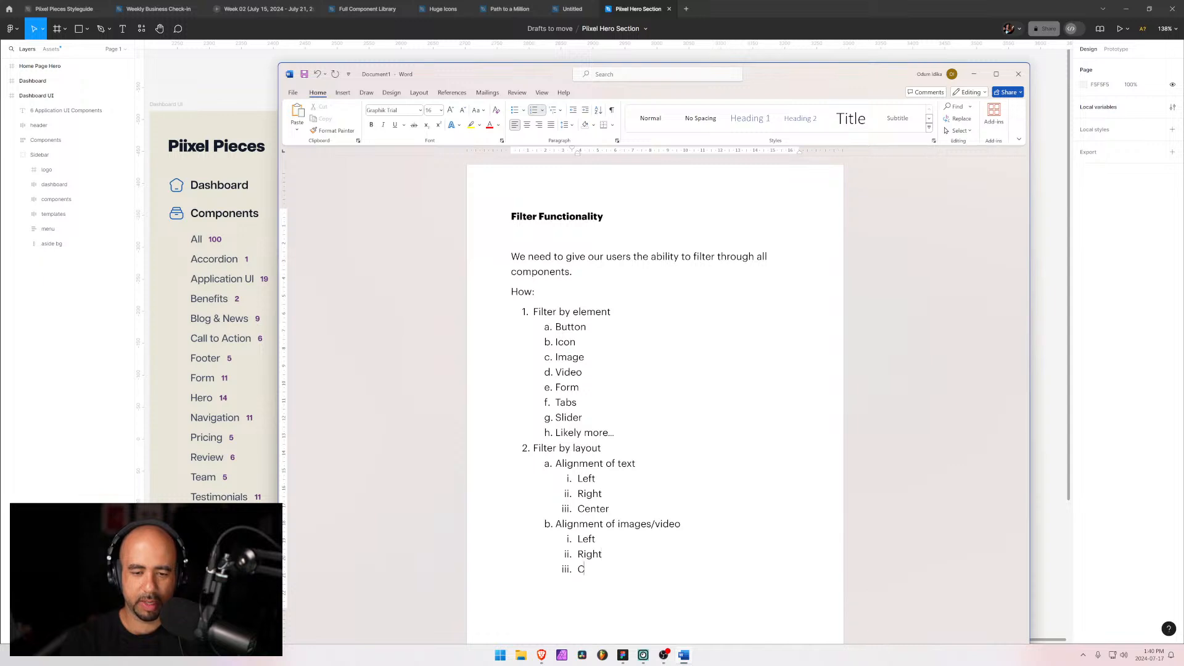
{"action": "type", "text": "enter"}
Step: Add "Filter by functionality" as the third numbered item and start a lettered sub-list beneath it
{"action": "key", "text": "Return"}
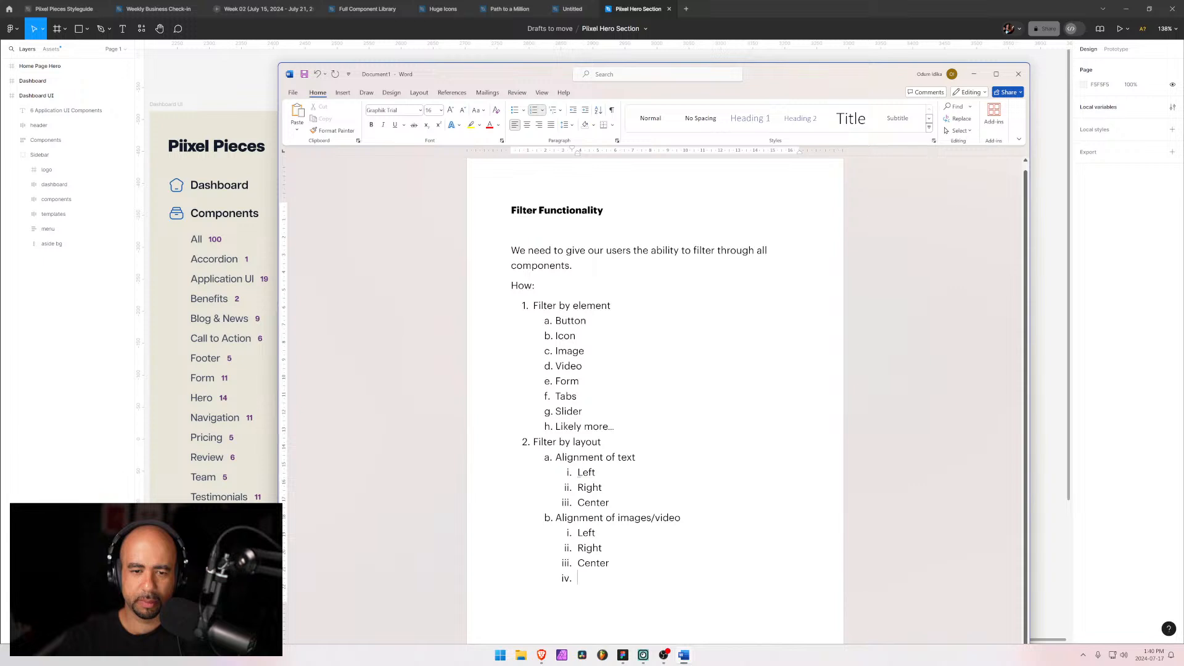
{"action": "key", "text": "shift+Tab"}
{"action": "key", "text": "shift+Tab"}
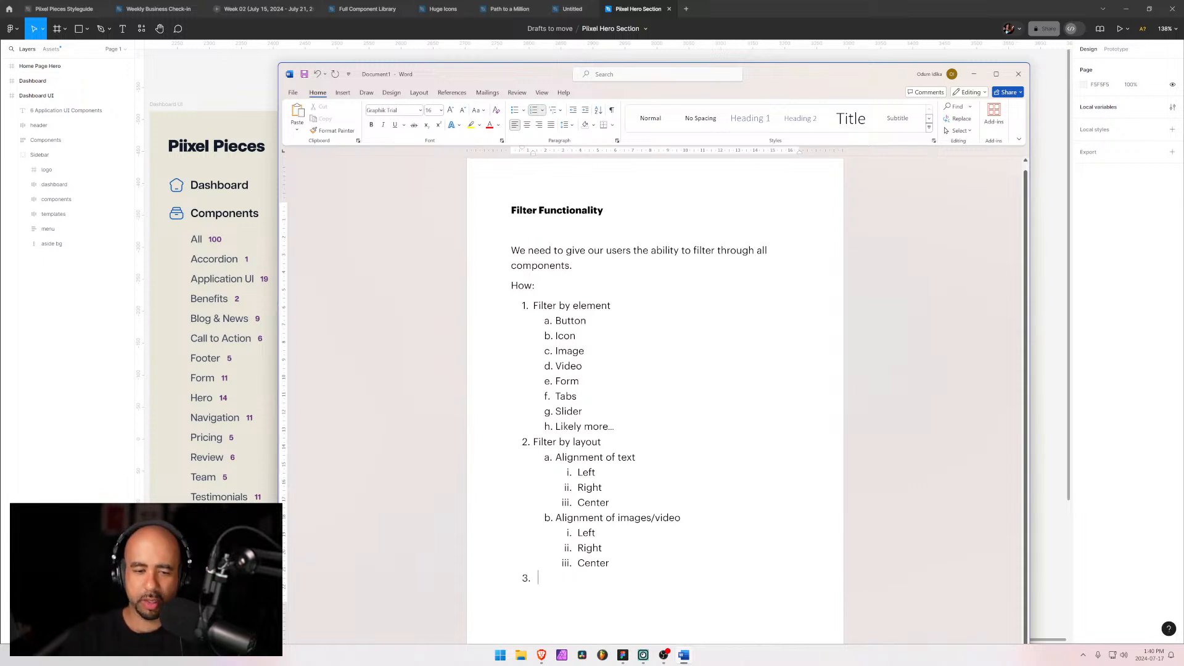
{"action": "type", "text": "Filter b"}
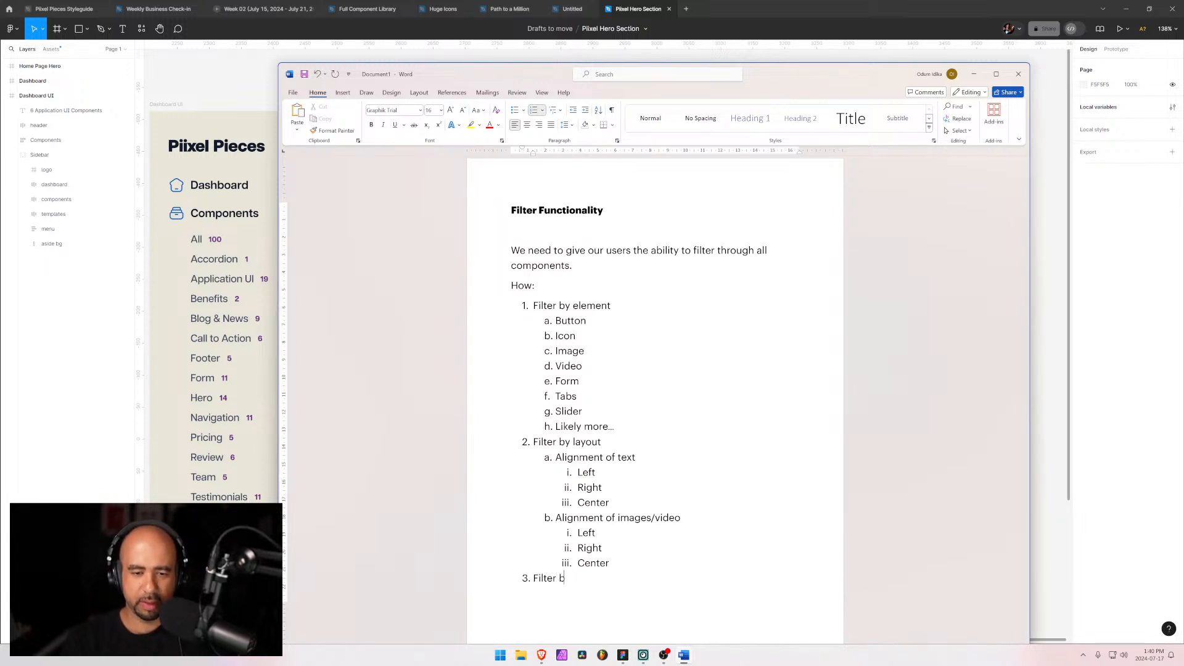
{"action": "type", "text": "y functionality"}
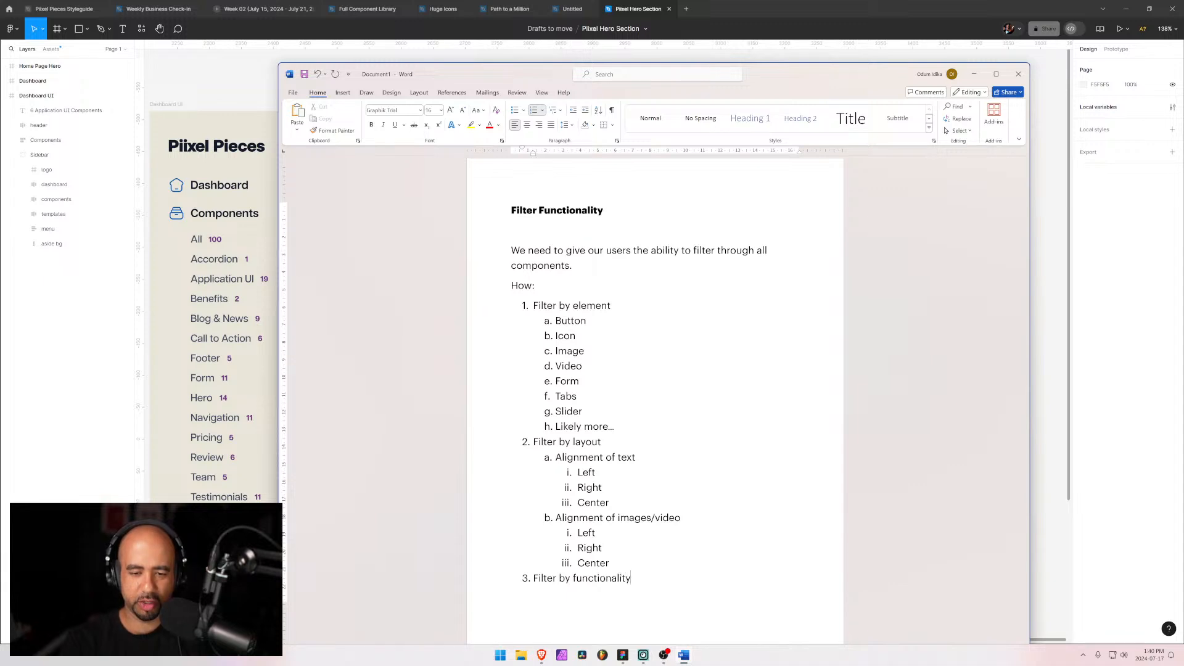
{"action": "key", "text": "Return"}
{"action": "key", "text": "Tab"}
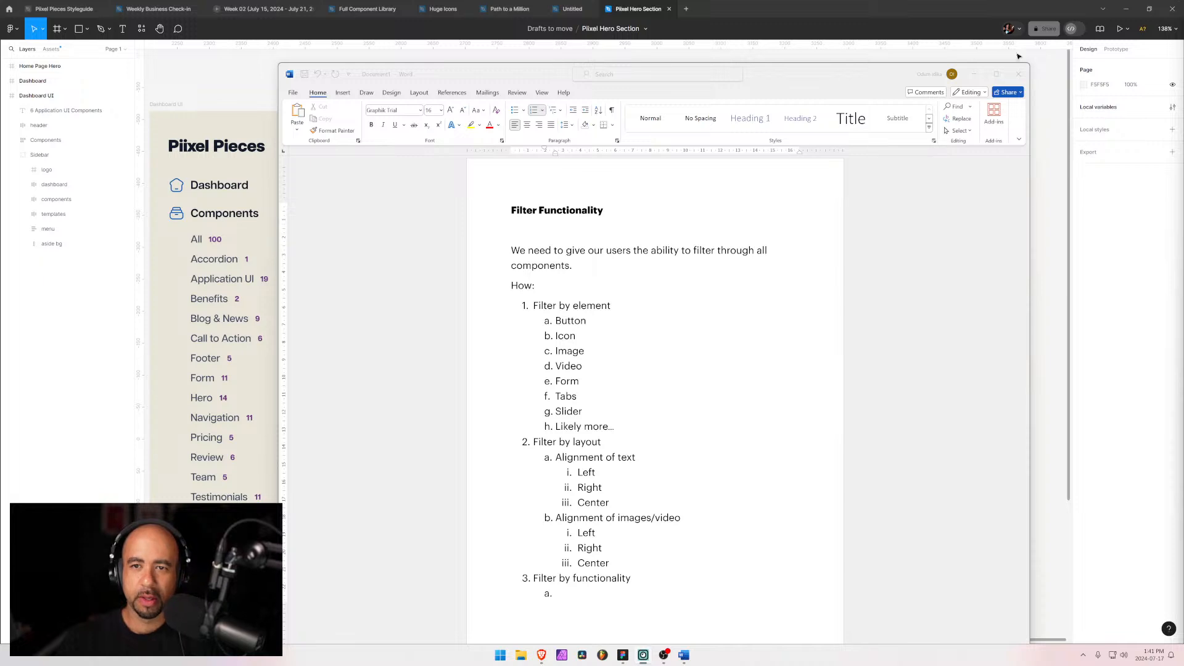
Step: List "Interactions" and "Attributes (Finsweet)" as lettered sub-items under Filter by functionality
{"action": "left_click_drag", "start_coordinate": [788, 76], "coordinate": [875, 34]}
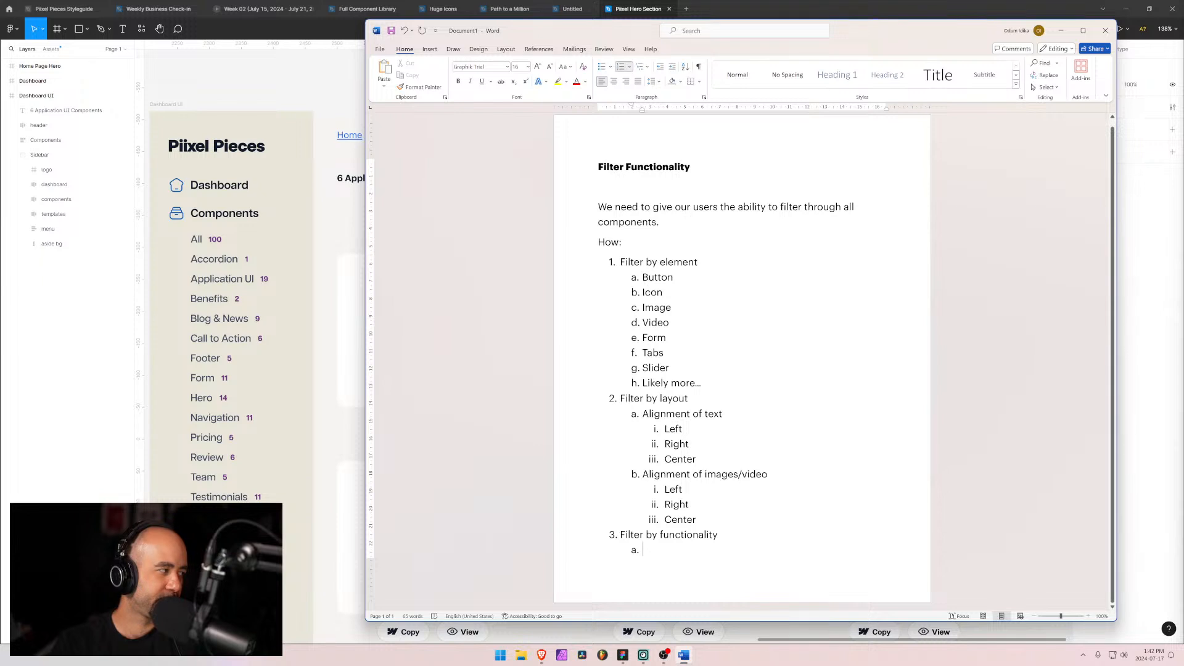
{"action": "type", "text": "Interactions"}
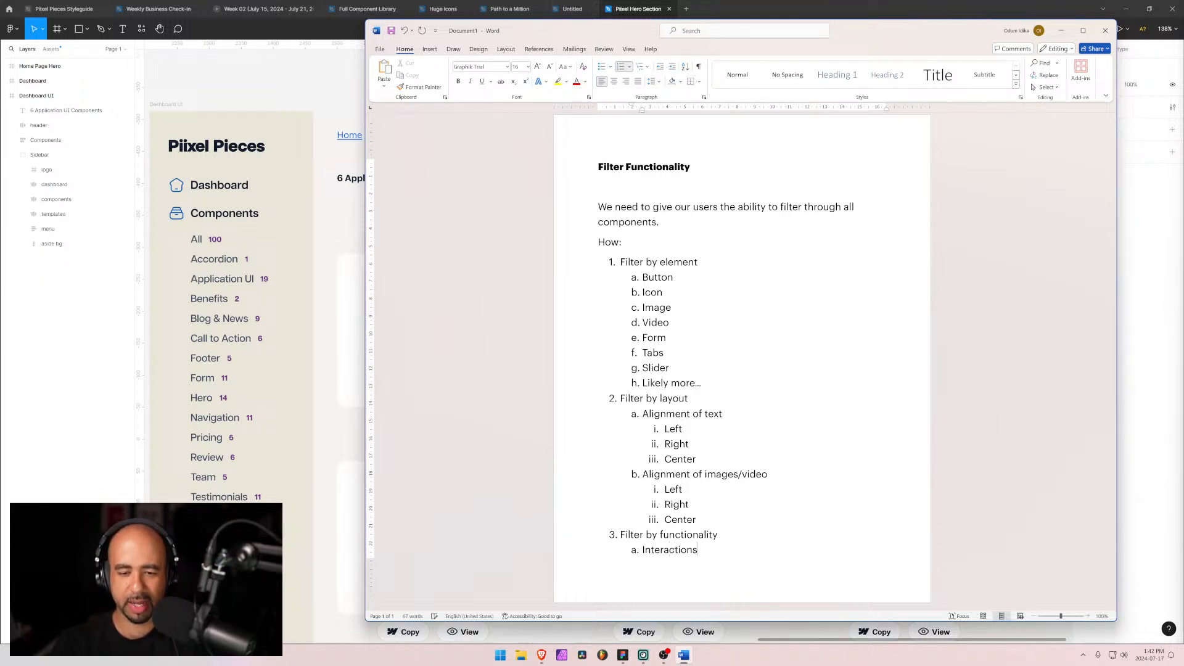
{"action": "key", "text": "Return"}
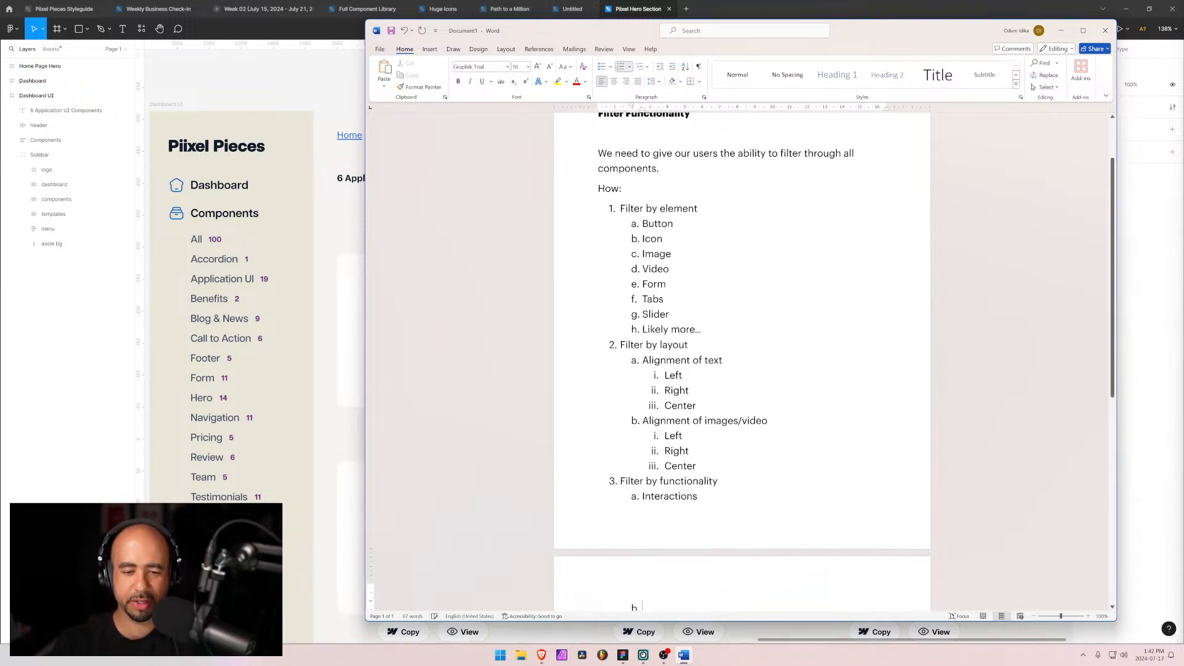
{"action": "type", "text": "Attr"}
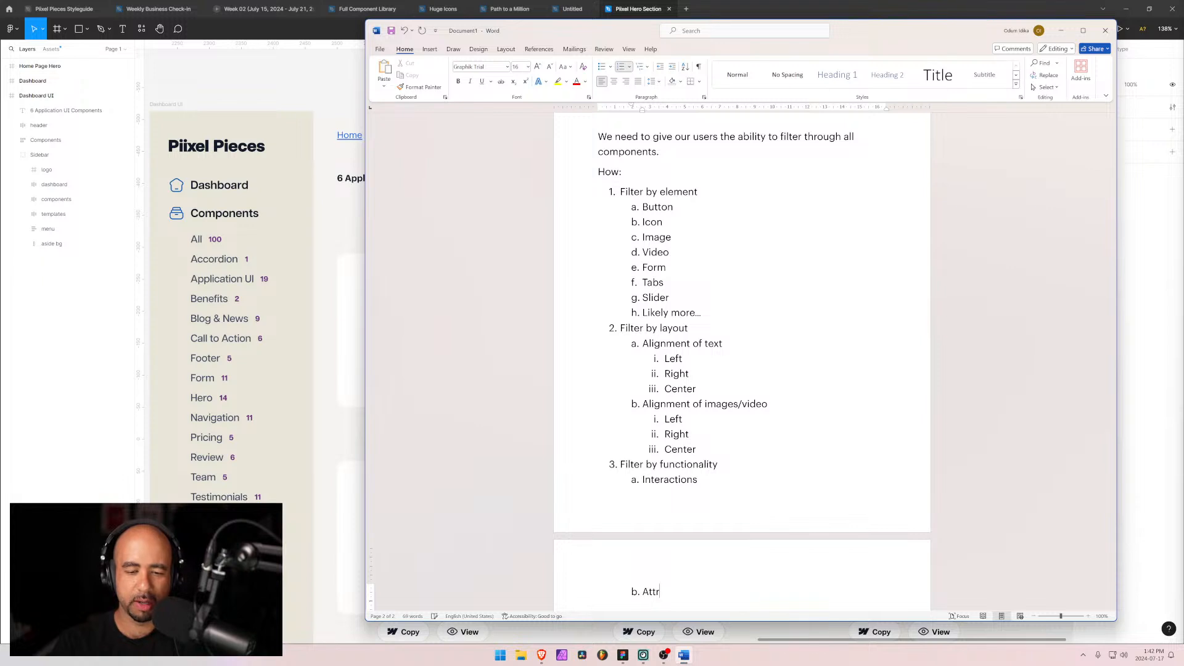
{"action": "type", "text": "ibutes "}
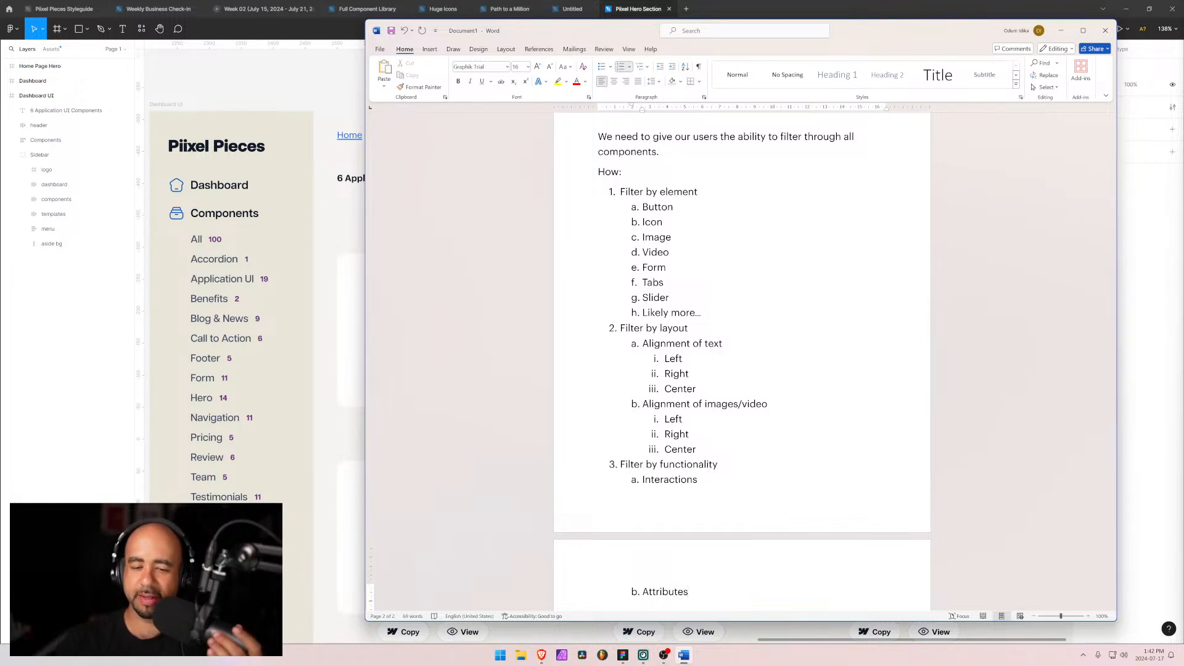
{"action": "type", "text": "(Finsweet)"}
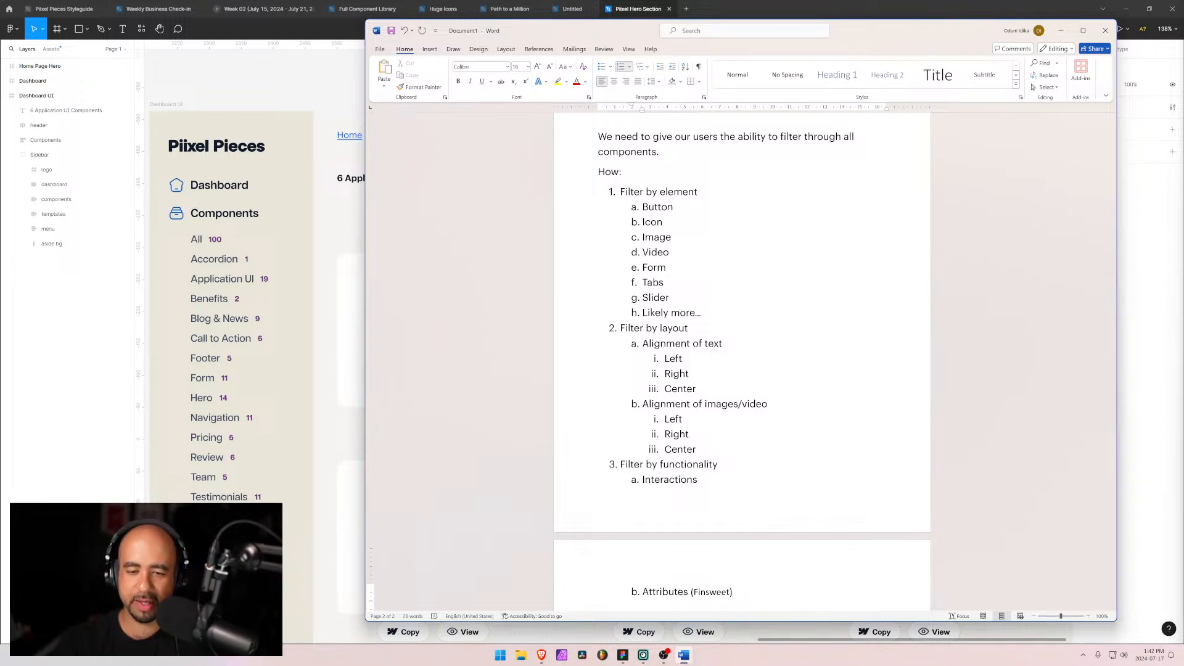
Step: Set the "Attributes (Finsweet)" line in the Graphik Trial font
{"action": "scroll", "coordinate": [742, 358], "scroll_direction": "down", "scroll_amount": 3}
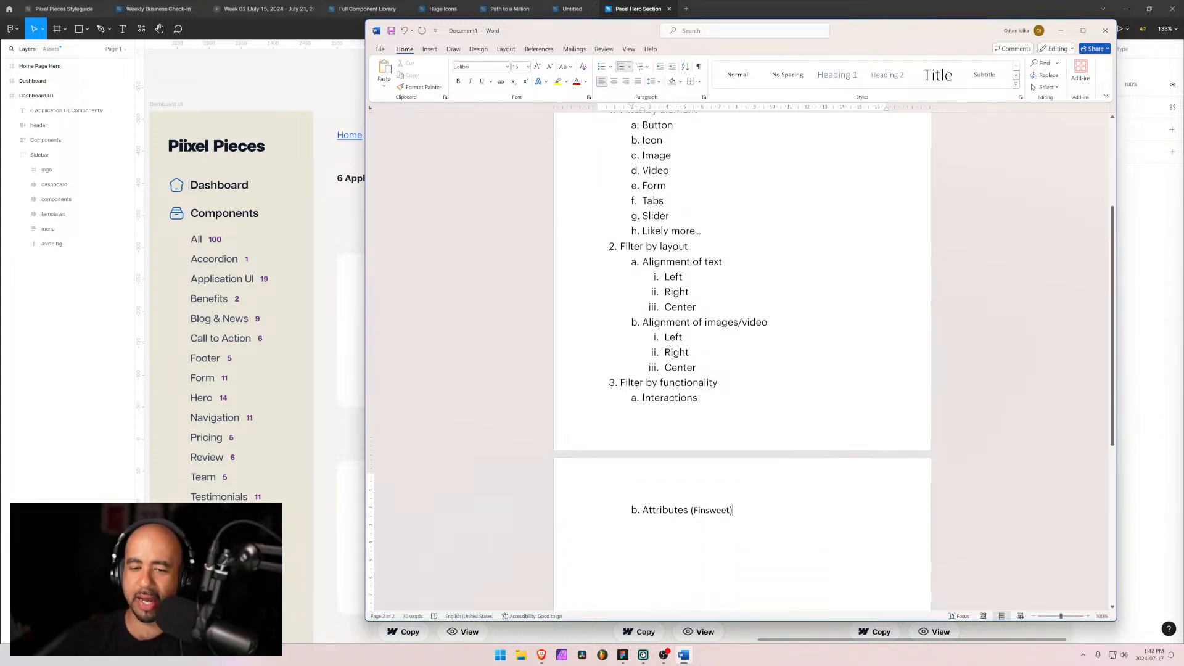
{"action": "left_click_drag", "start_coordinate": [734, 481], "coordinate": [643, 481]}
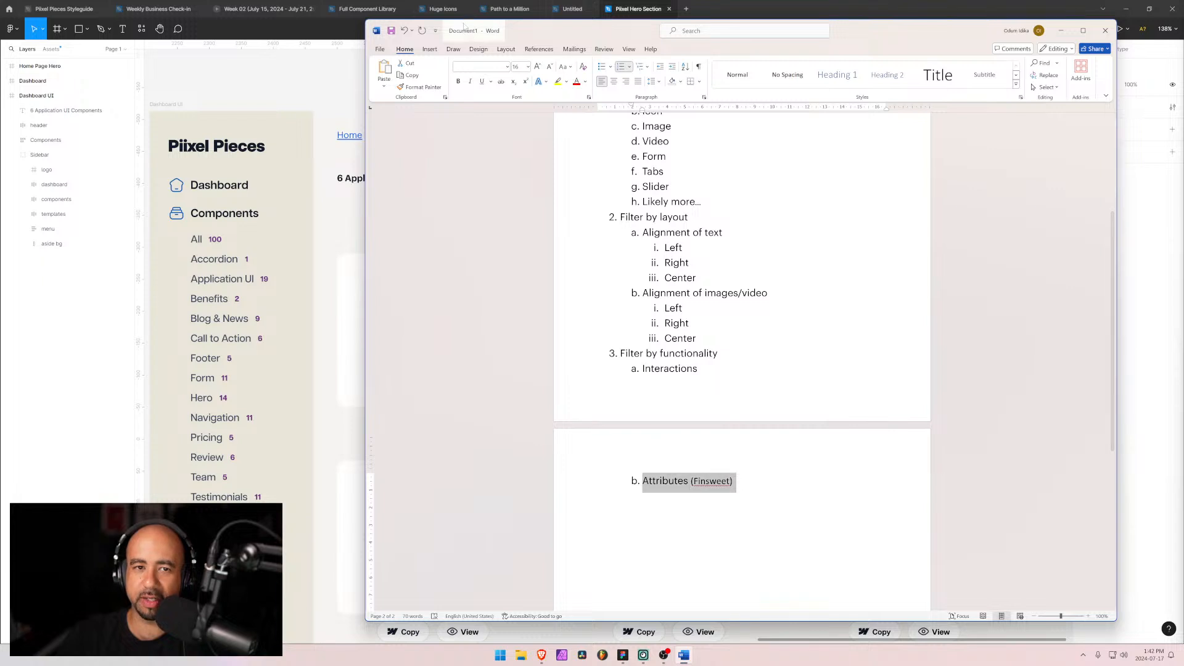
{"action": "left_click", "coordinate": [507, 67]}
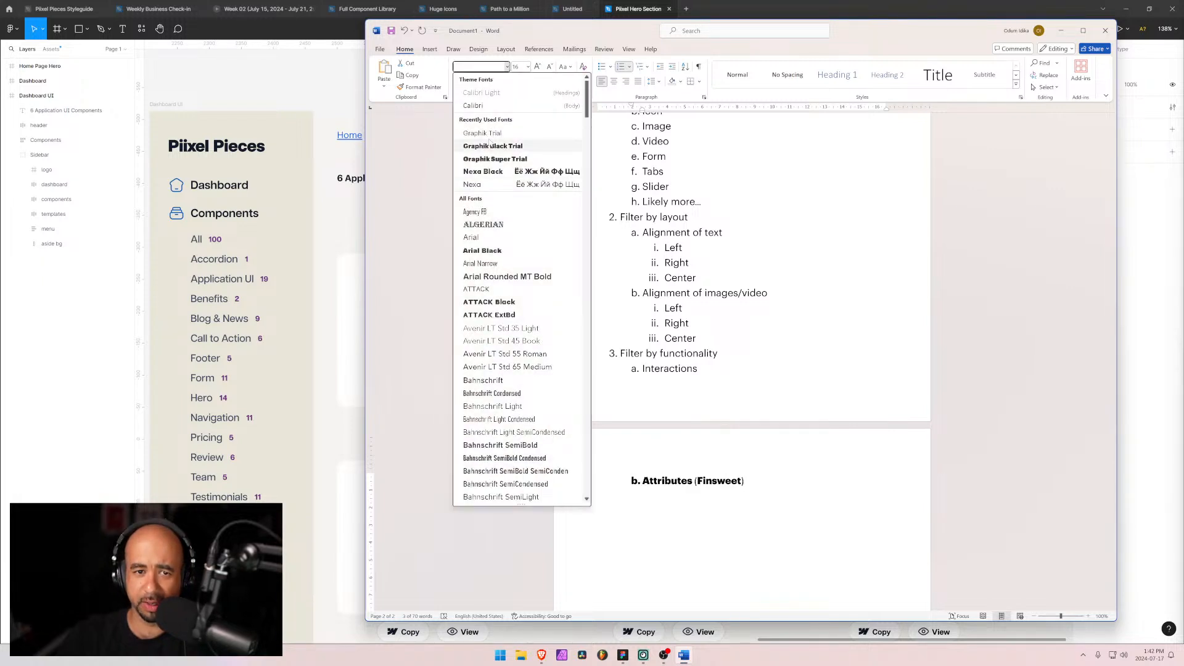
{"action": "left_click", "coordinate": [483, 133]}
{"action": "left_click", "coordinate": [726, 481]}
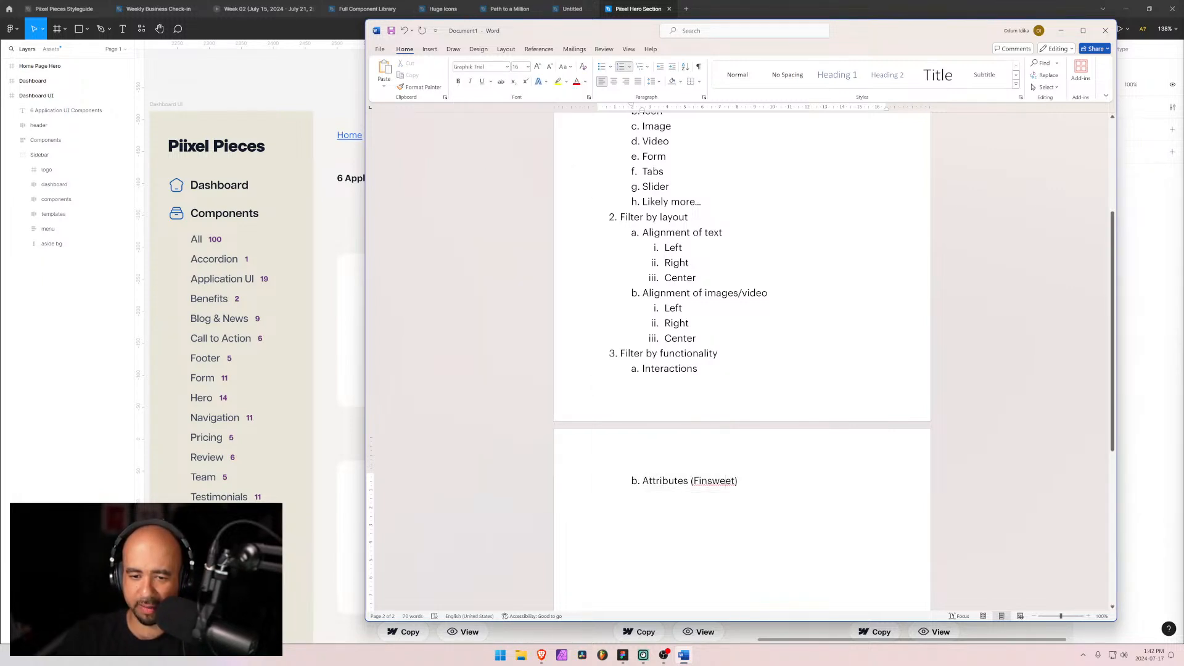
Step: Review the filter list items throughout the document
{"action": "left_click_drag", "start_coordinate": [725, 480], "coordinate": [700, 481]}
{"action": "left_click", "coordinate": [737, 481]}
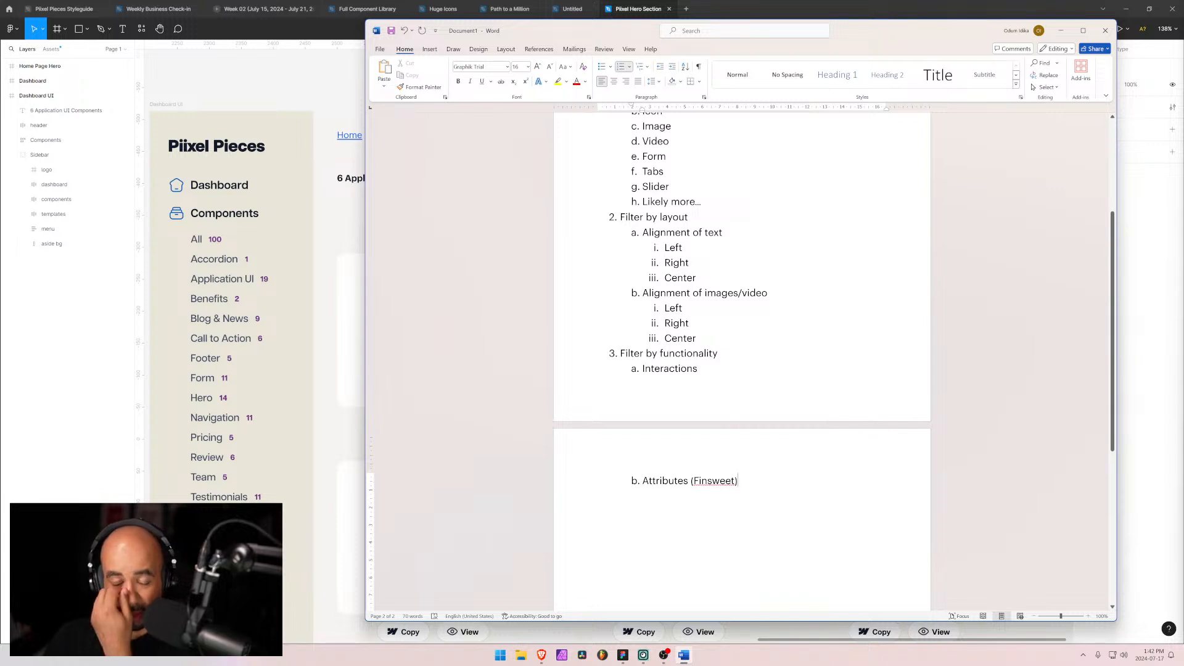
{"action": "scroll", "coordinate": [734, 455], "scroll_direction": "down", "scroll_amount": 3}
{"action": "scroll", "coordinate": [734, 455], "scroll_direction": "up", "scroll_amount": 5}
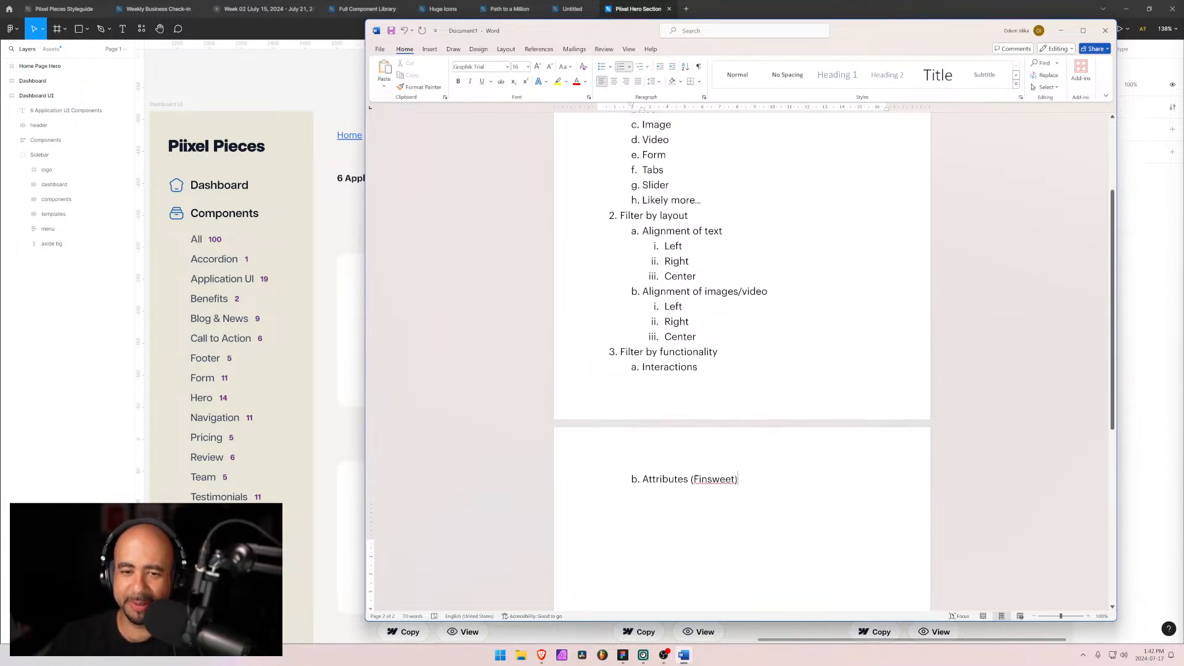
{"action": "scroll", "coordinate": [734, 455], "scroll_direction": "down", "scroll_amount": 3}
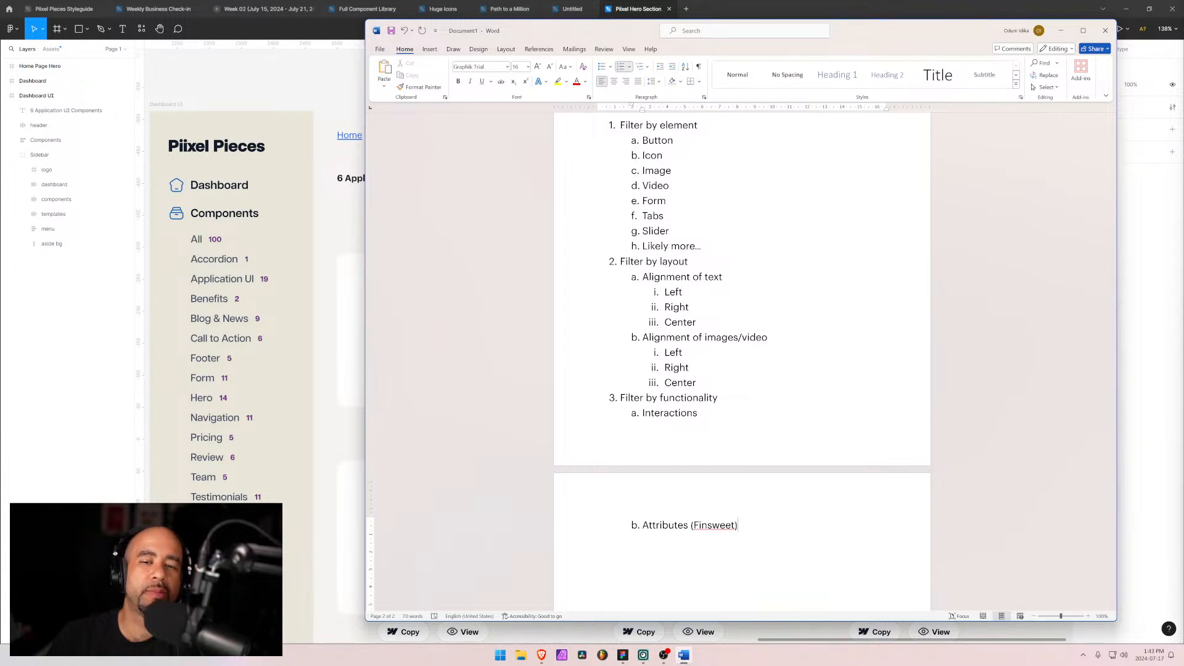
{"action": "scroll", "coordinate": [742, 357], "scroll_direction": "down", "scroll_amount": 1}
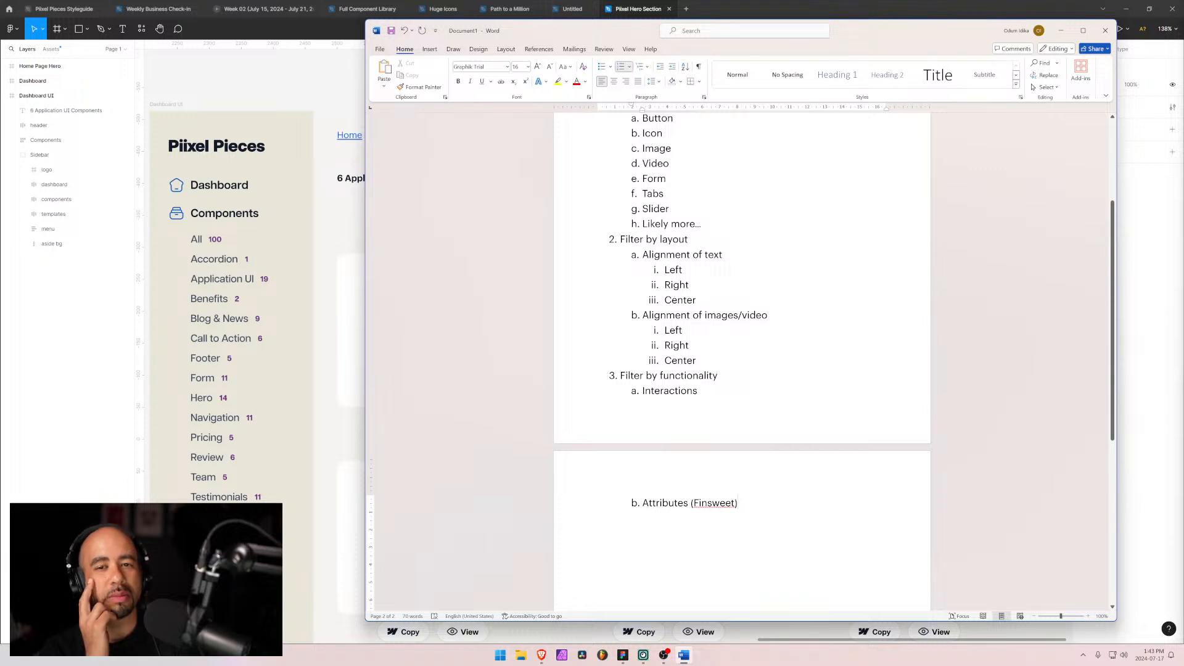
{"action": "scroll", "coordinate": [742, 358], "scroll_direction": "up", "scroll_amount": 3}
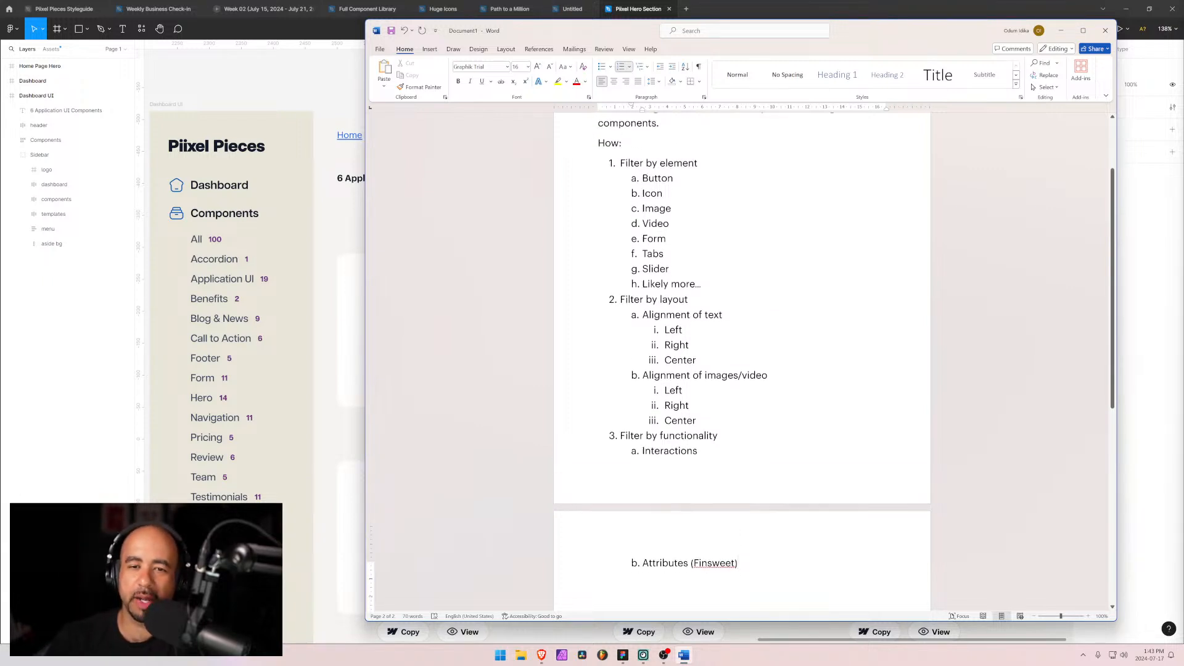
{"action": "mouse_move", "coordinate": [642, 245]}
{"action": "left_mouse_down"}
{"action": "mouse_move", "coordinate": [668, 261]}
{"action": "mouse_move", "coordinate": [643, 245]}
{"action": "left_mouse_up"}
{"action": "left_click", "coordinate": [670, 246]}
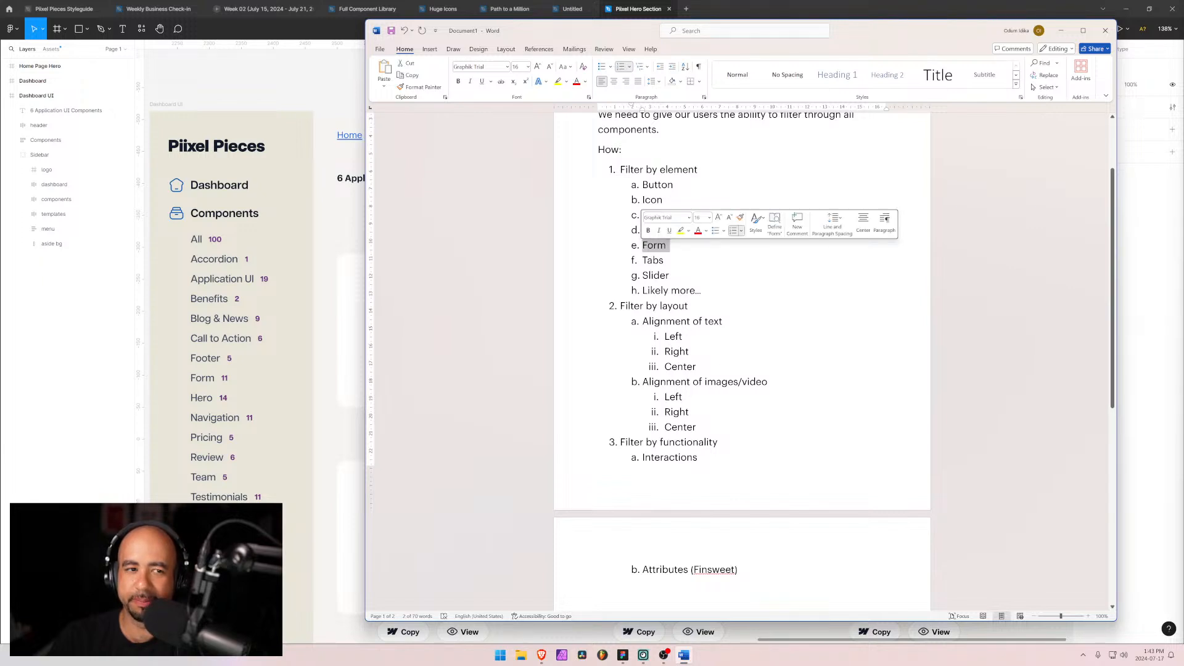
{"action": "left_click", "coordinate": [665, 260]}
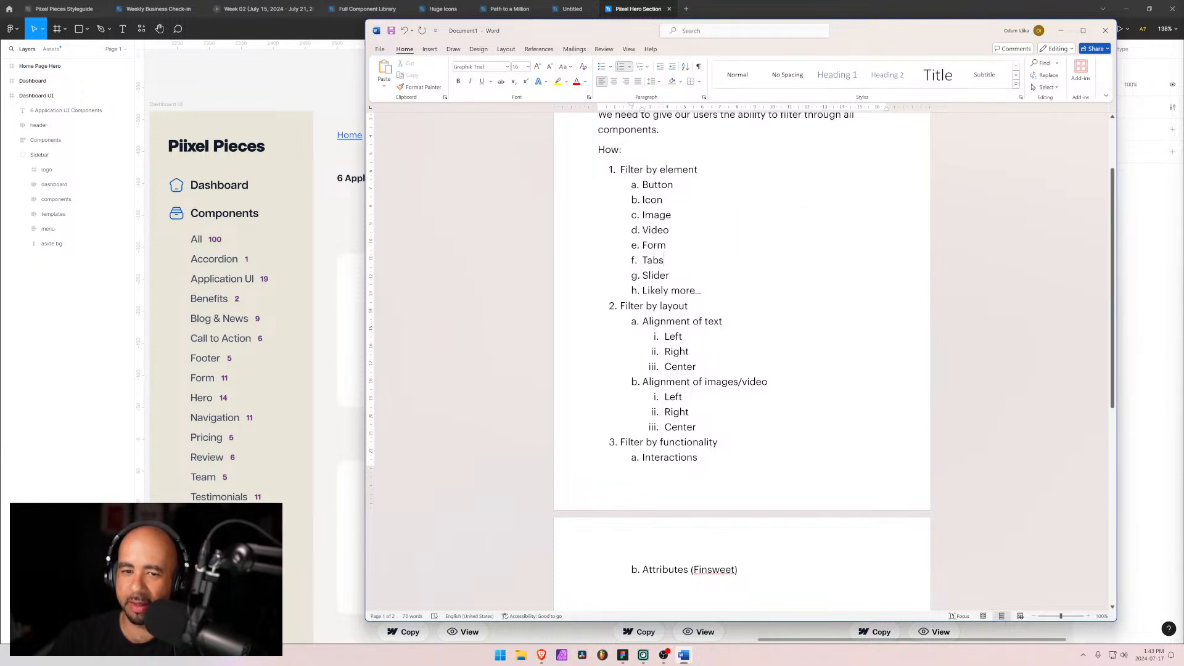
{"action": "left_click_drag", "start_coordinate": [643, 245], "coordinate": [666, 245]}
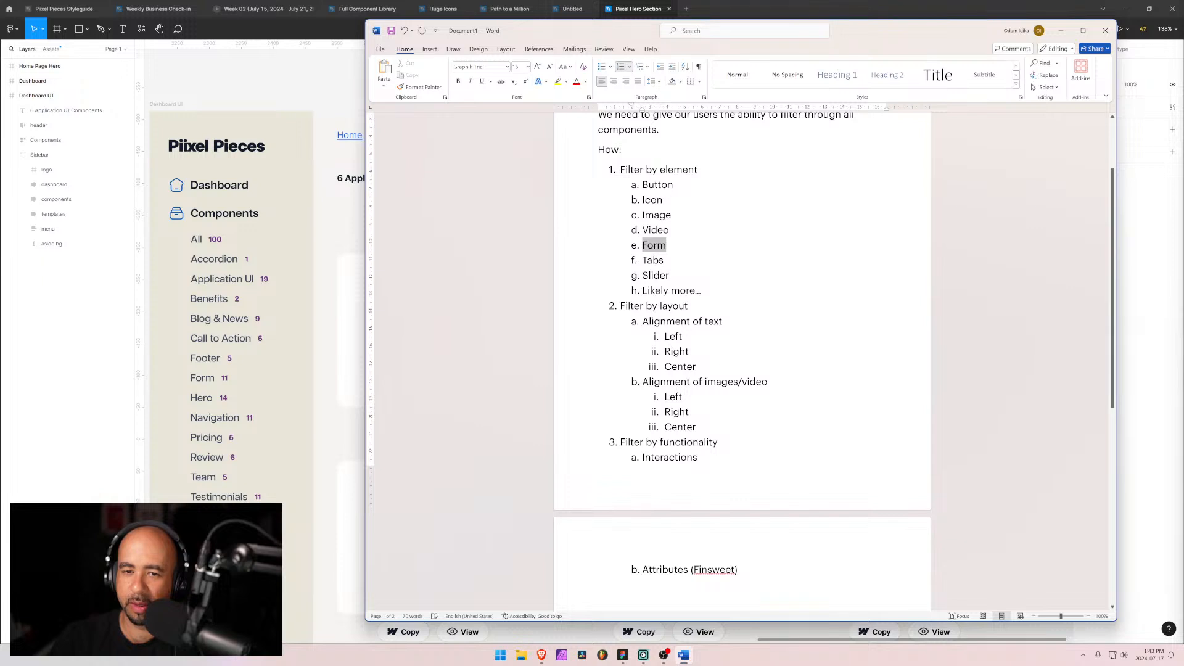
{"action": "left_click", "coordinate": [670, 276]}
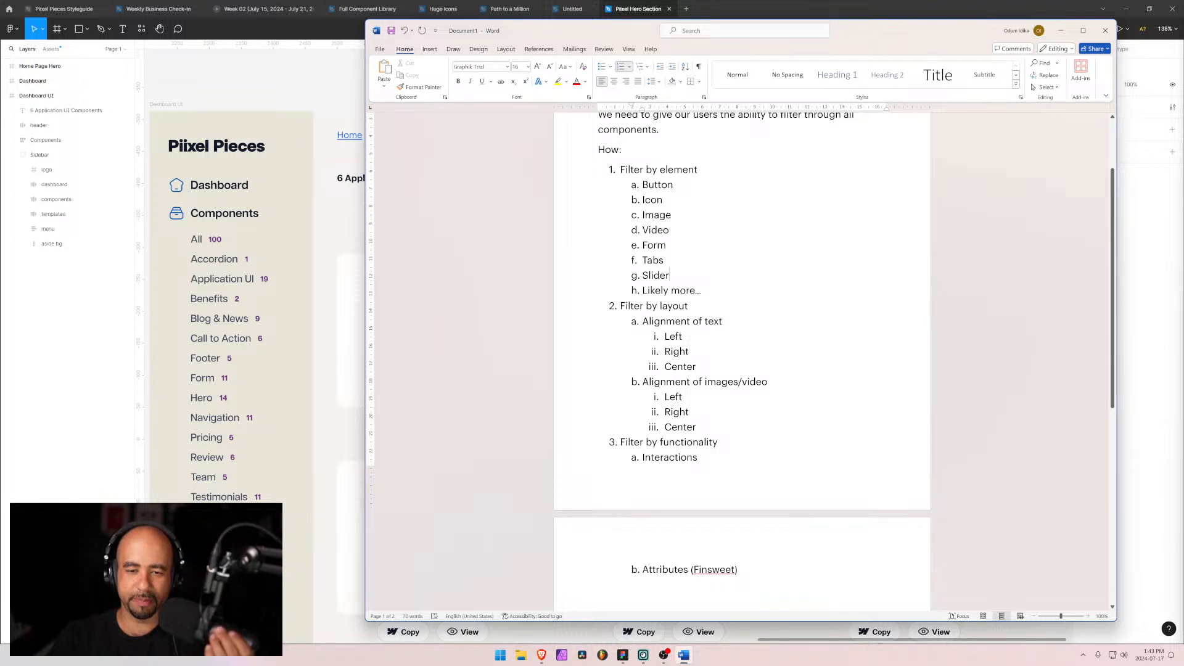
Step: Add "Number of columns" as the third lettered sub-item under Filter by layout
{"action": "left_click", "coordinate": [696, 427]}
{"action": "key", "text": "Return"}
{"action": "key", "text": "shift+Tab"}
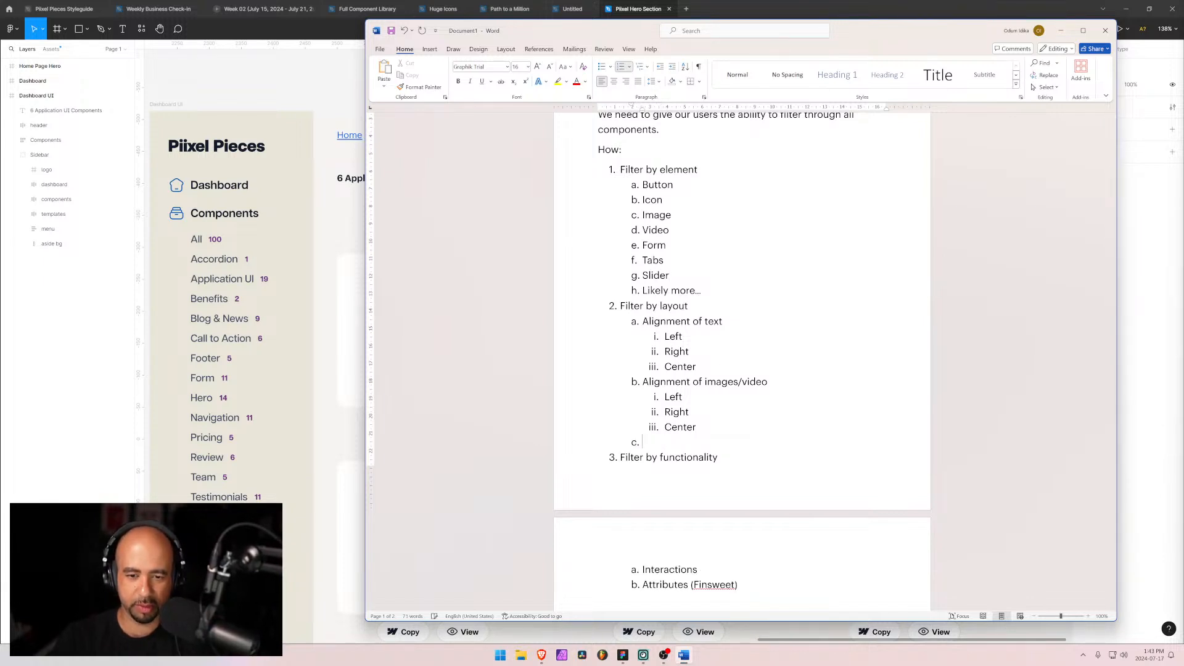
{"action": "type", "text": "Number of col"}
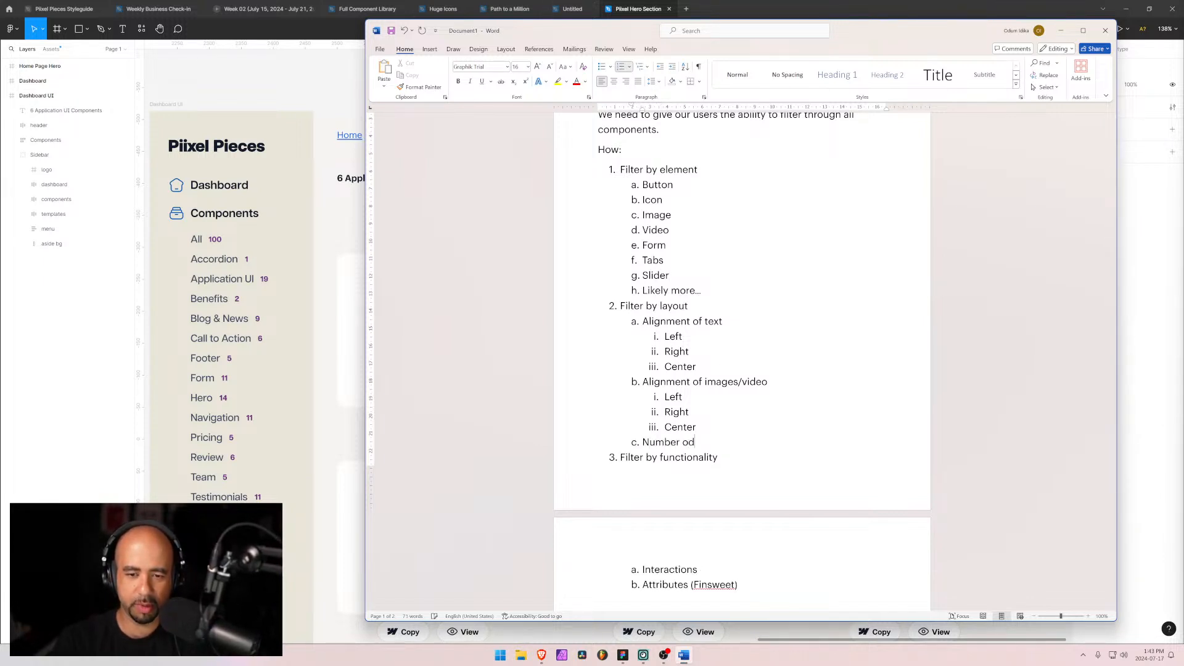
{"action": "type", "text": "umns"}
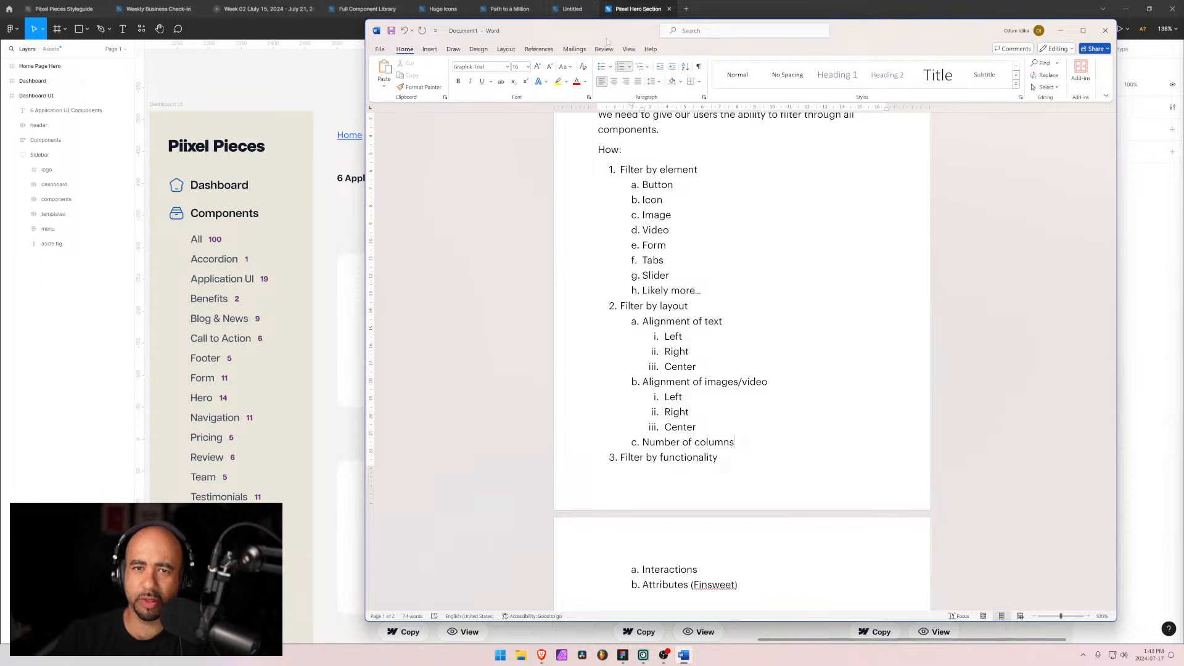
Step: Add "Free/Pro" as the fourth numbered item and start a fifth item below it
{"action": "left_click_drag", "start_coordinate": [605, 38], "coordinate": [819, 47]}
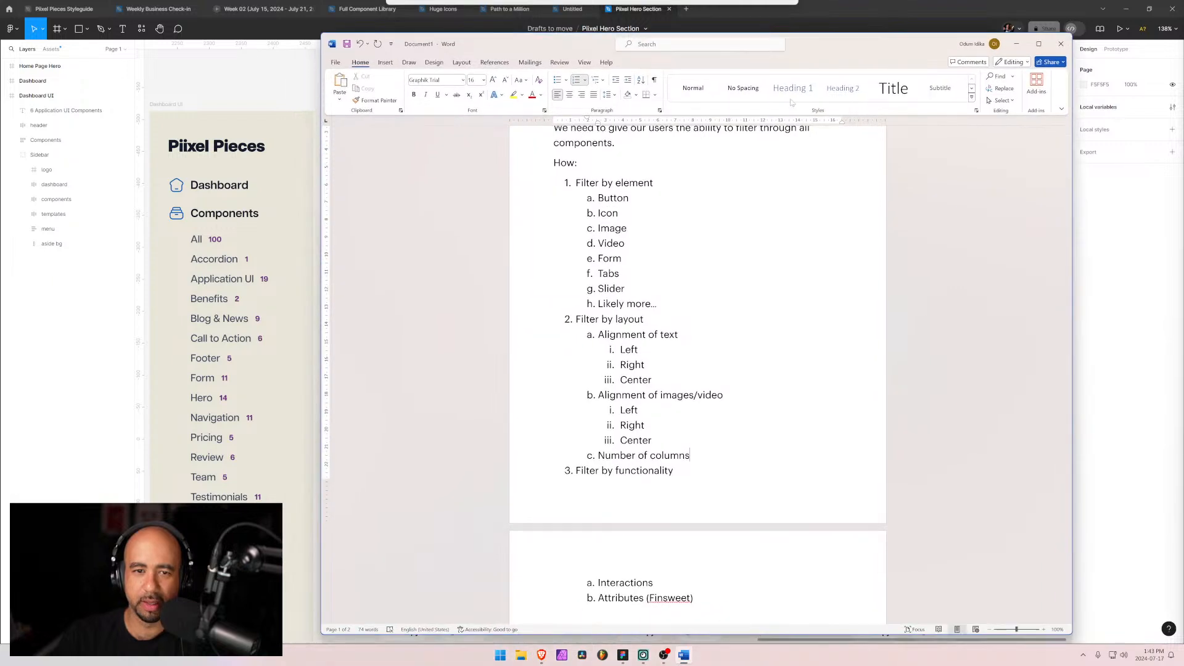
{"action": "scroll", "coordinate": [678, 339], "scroll_direction": "down", "scroll_amount": 3}
{"action": "key", "text": "Return"}
{"action": "key", "text": "shift+Tab"}
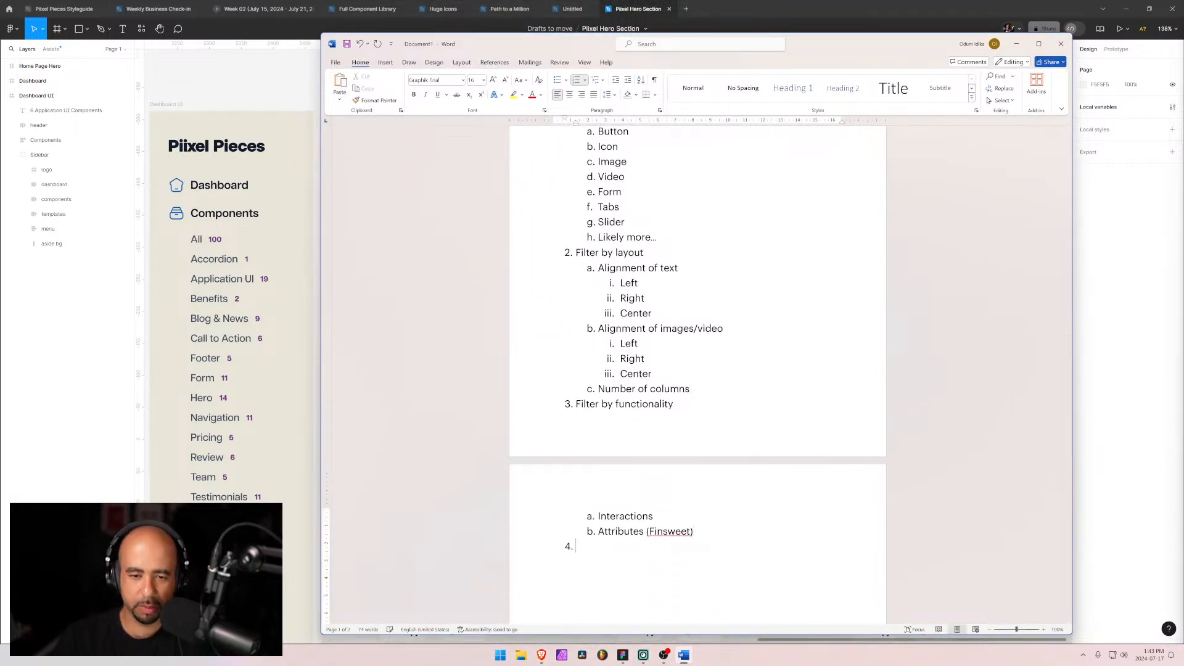
{"action": "type", "text": "Free/Pro"}
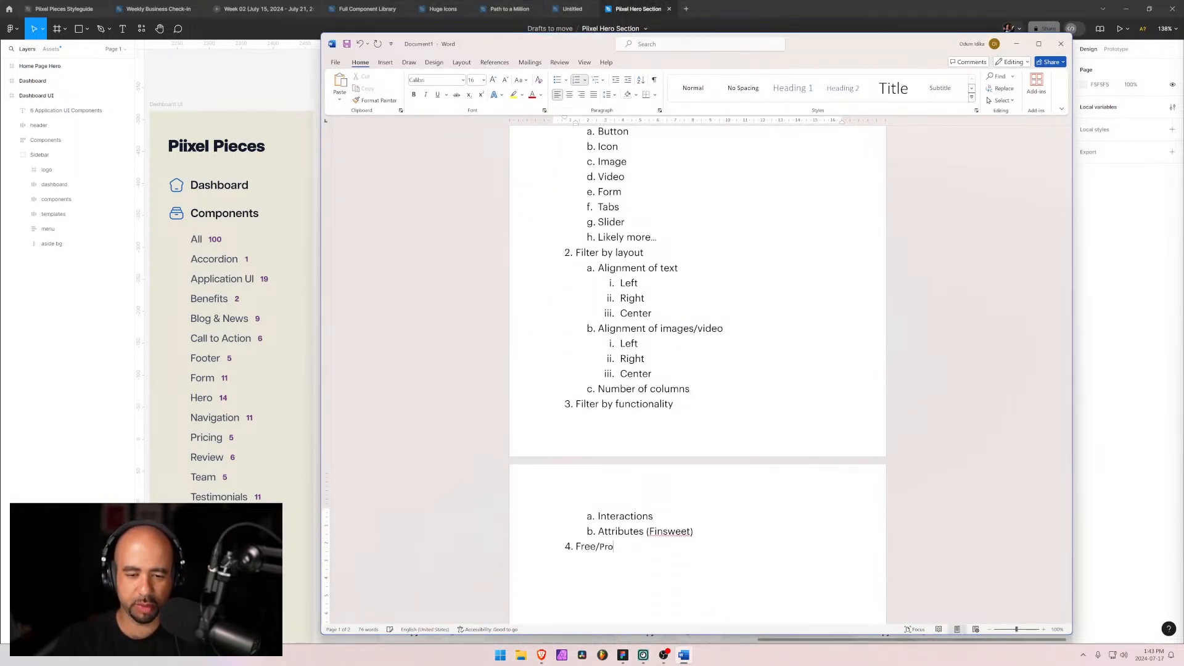
{"action": "key", "text": "Return"}
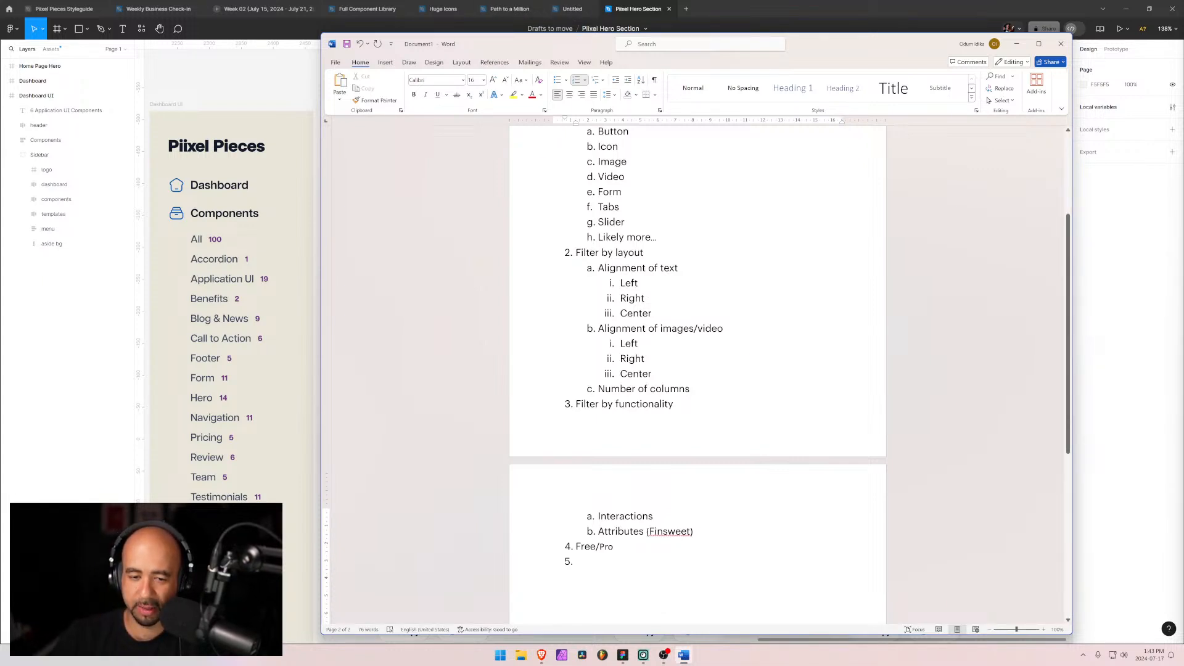
Step: Set the "Free/Pro" item in the Graphik Trial font
{"action": "left_click_drag", "start_coordinate": [614, 548], "coordinate": [582, 547]}
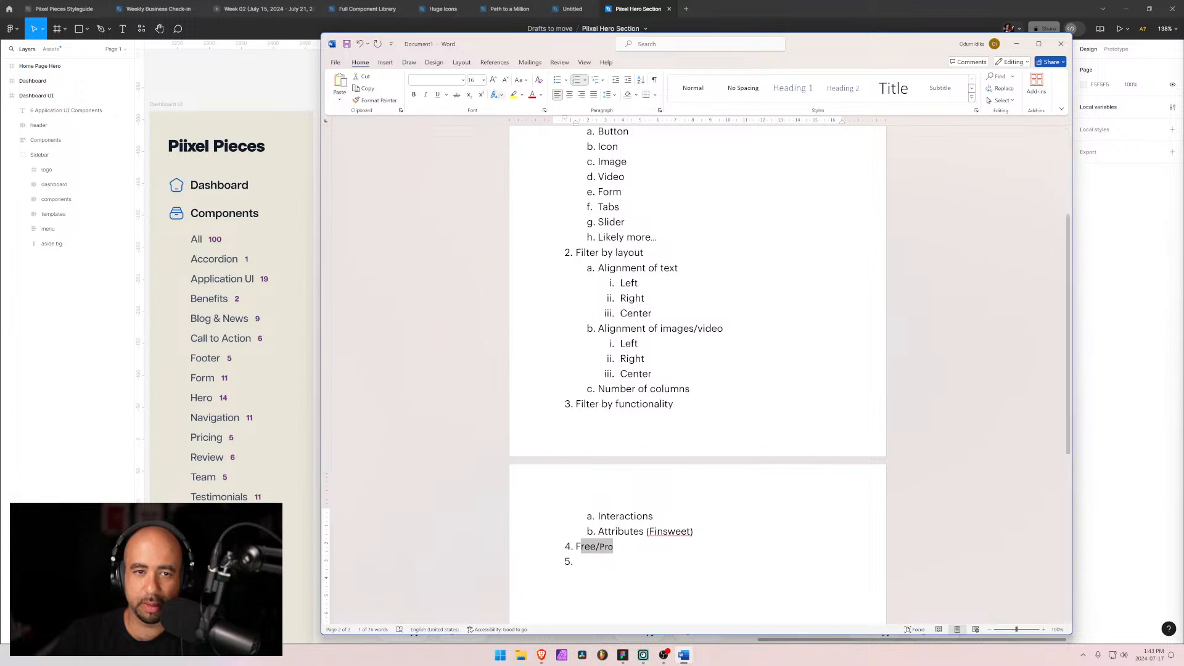
{"action": "left_click", "coordinate": [463, 80]}
{"action": "left_click", "coordinate": [455, 146]}
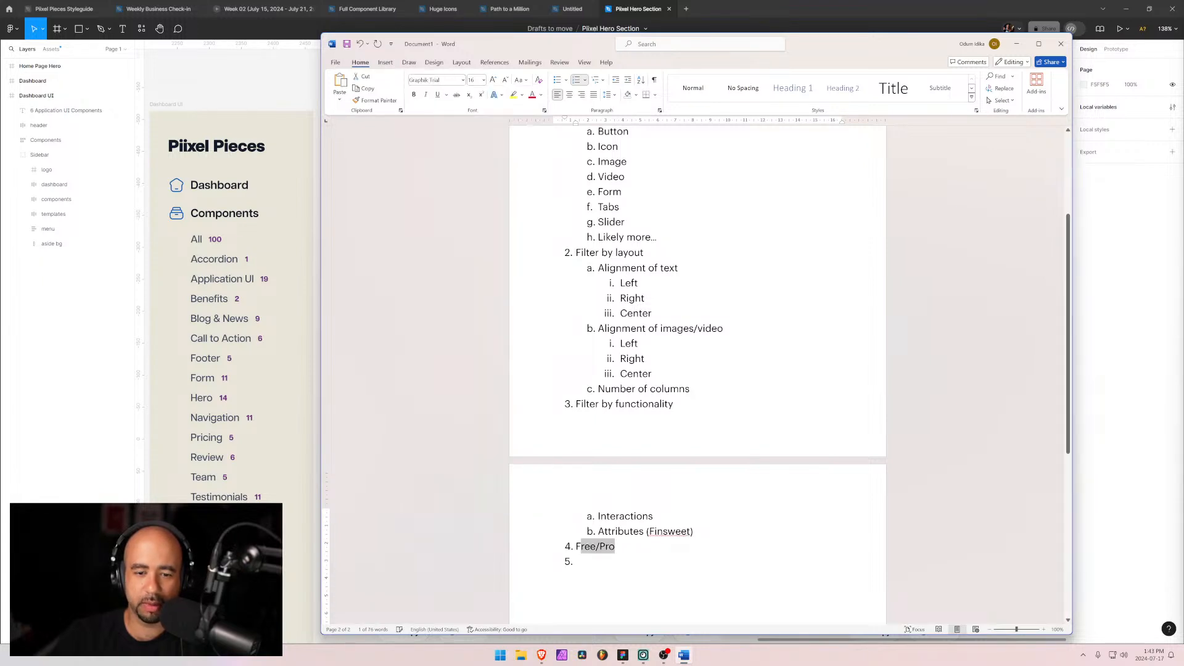
{"action": "left_click", "coordinate": [592, 562]}
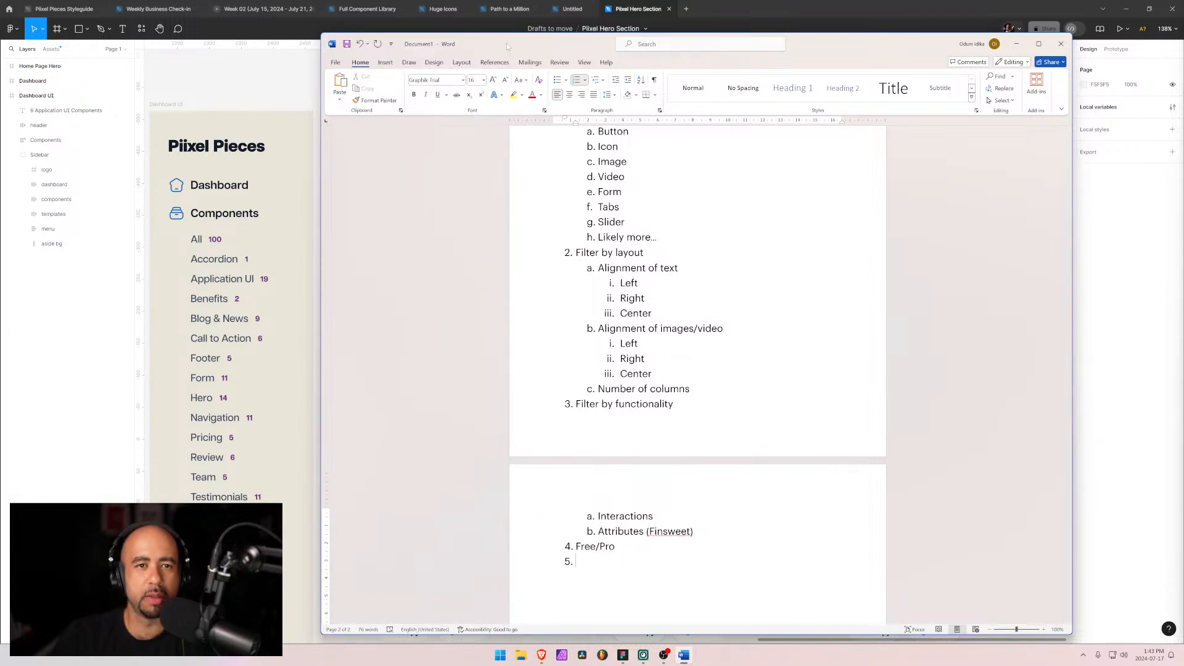
Step: Switch to the browser and scroll through the first page of Pixel Pieces components to review them
{"action": "left_click", "coordinate": [541, 655]}
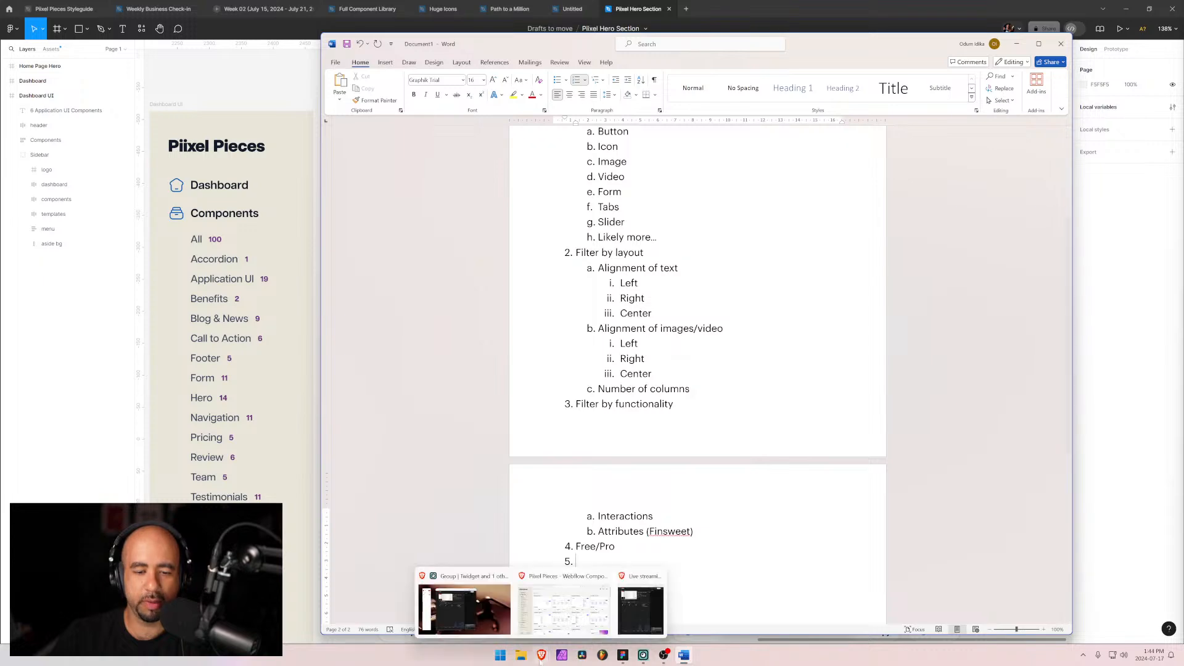
{"action": "left_click", "coordinate": [579, 594]}
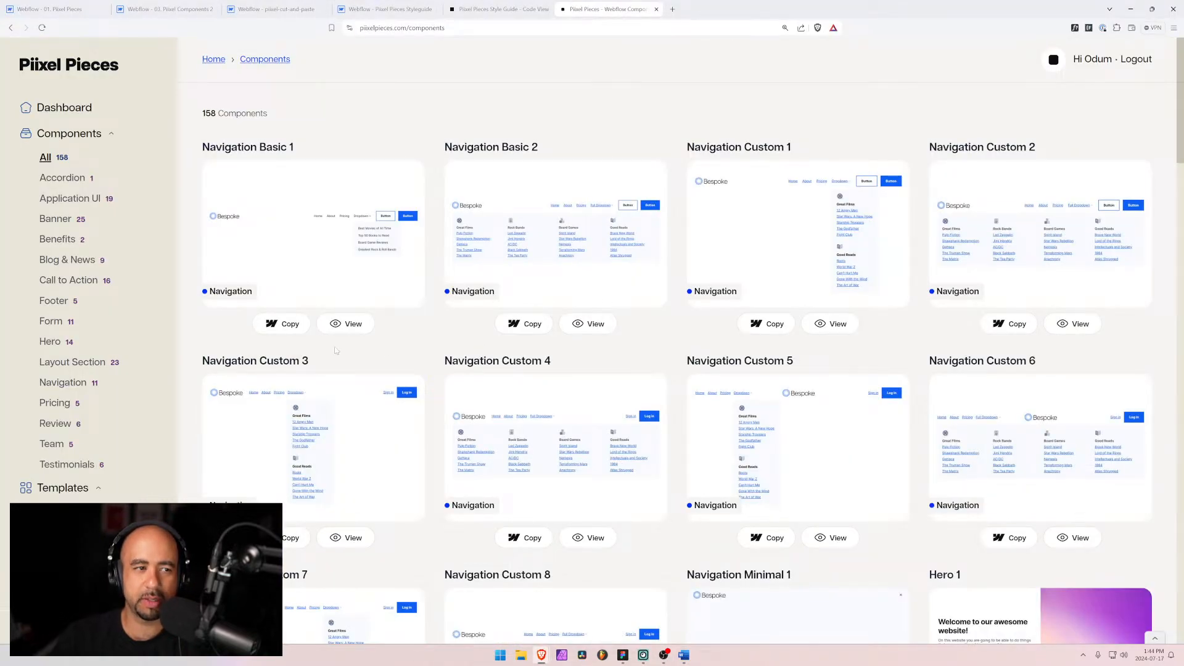
{"action": "scroll", "coordinate": [335, 351], "scroll_direction": "down", "scroll_amount": 3}
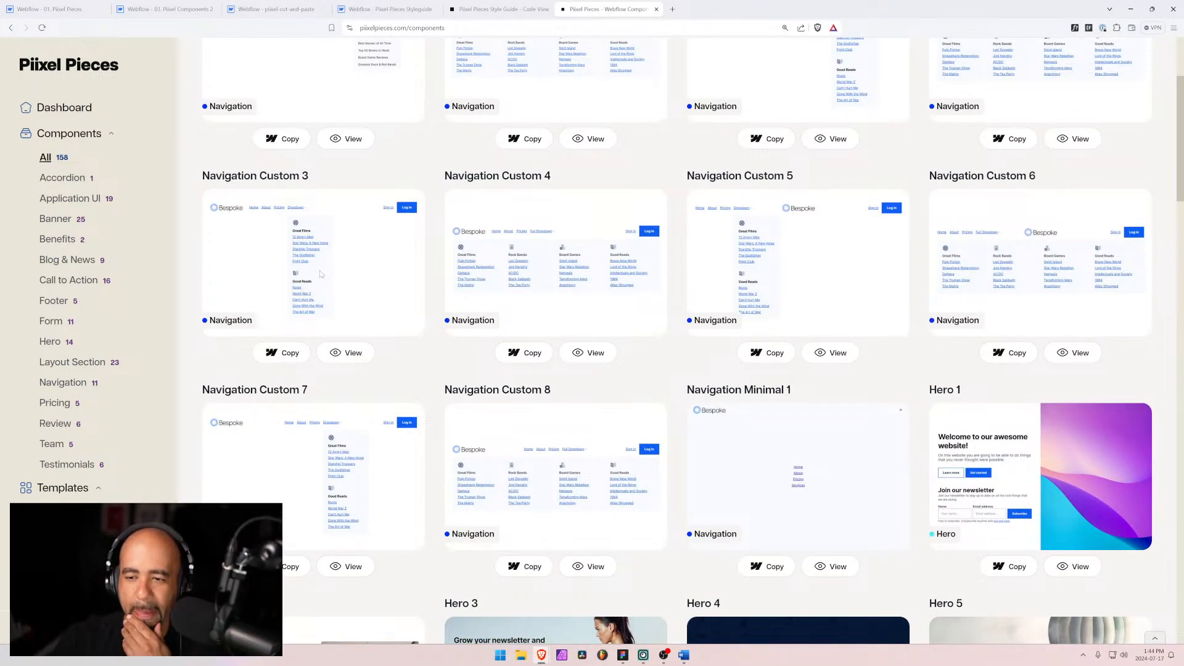
{"action": "scroll", "coordinate": [510, 308], "scroll_direction": "up", "scroll_amount": 3}
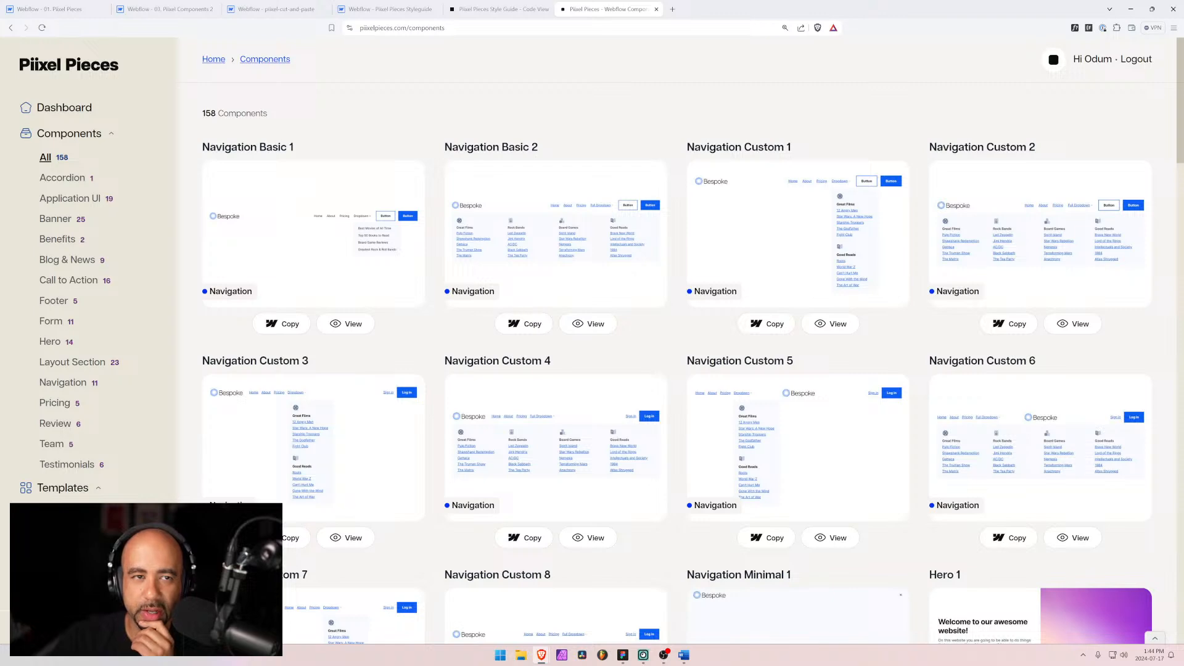
{"action": "scroll", "coordinate": [559, 314], "scroll_direction": "down", "scroll_amount": 3}
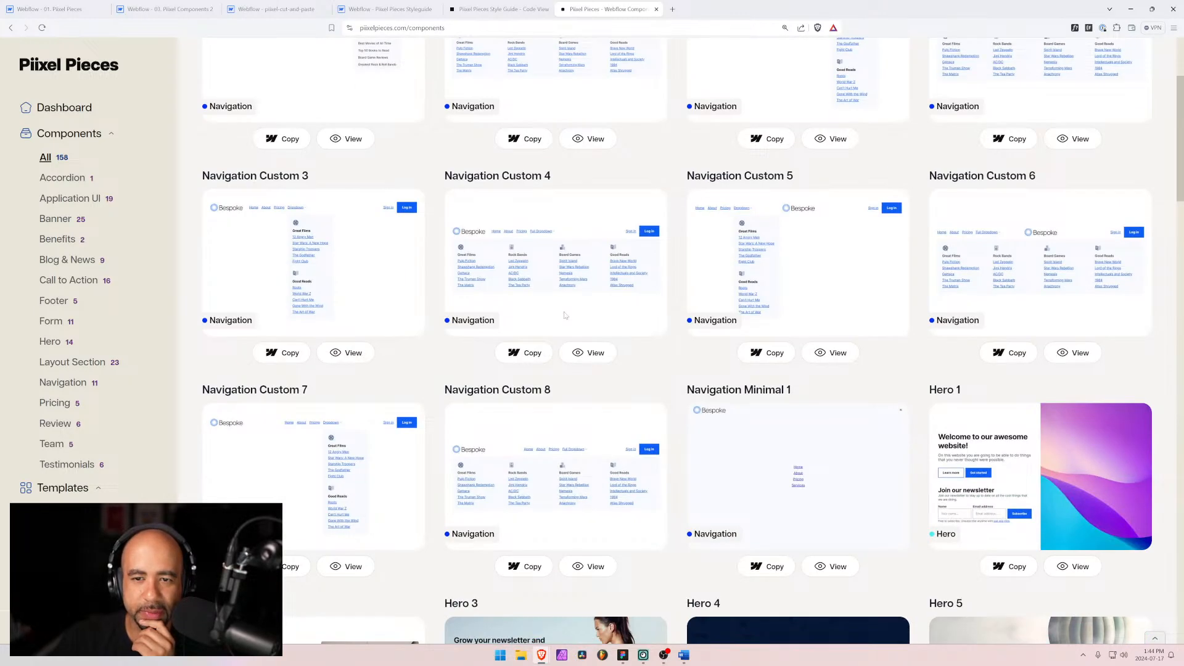
{"action": "scroll", "coordinate": [559, 316], "scroll_direction": "up", "scroll_amount": 3}
{"action": "scroll", "coordinate": [474, 223], "scroll_direction": "down", "scroll_amount": 2}
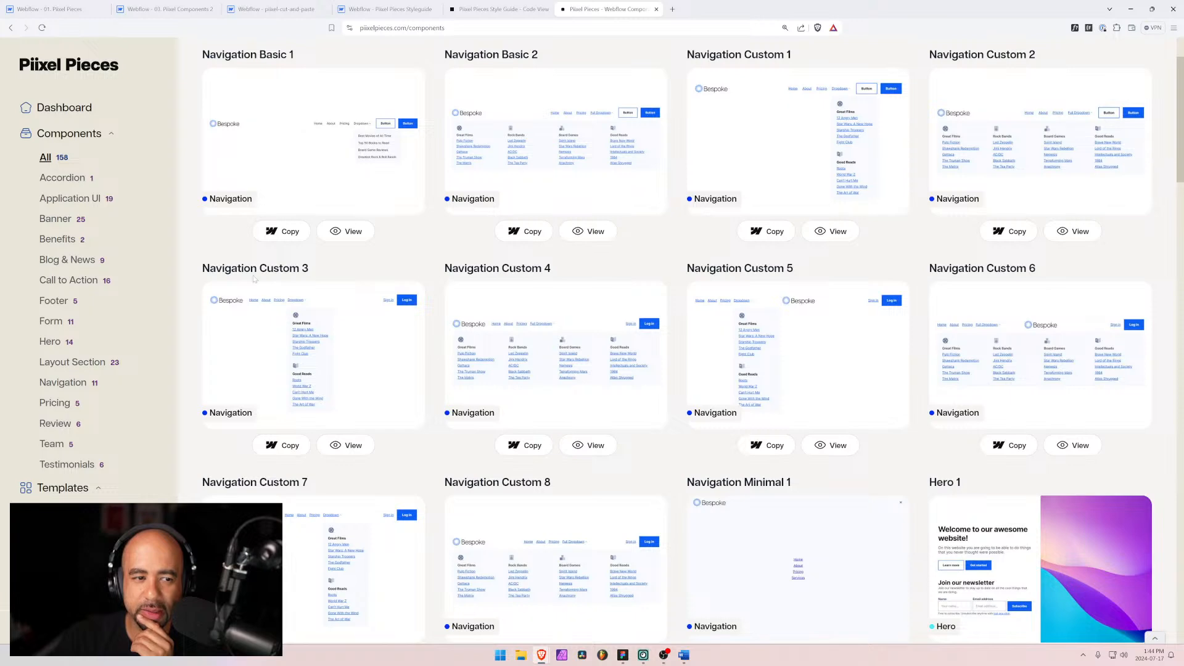
{"action": "scroll", "coordinate": [616, 328], "scroll_direction": "down", "scroll_amount": 1}
{"action": "scroll", "coordinate": [617, 328], "scroll_direction": "down", "scroll_amount": 5}
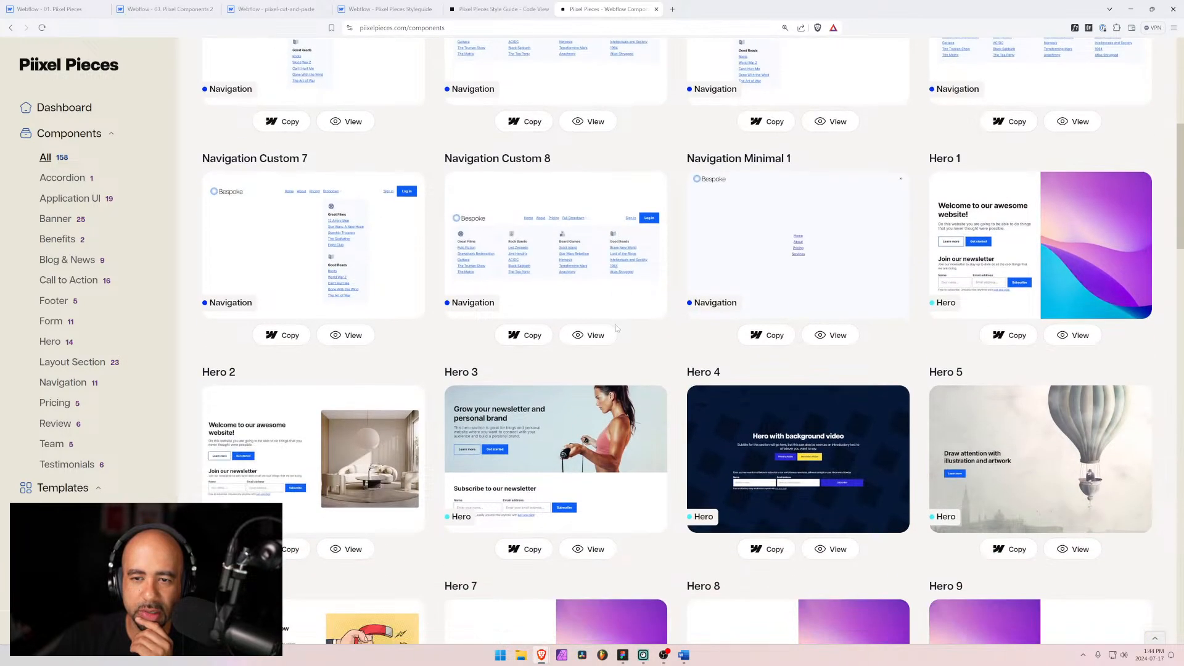
{"action": "scroll", "coordinate": [617, 328], "scroll_direction": "down", "scroll_amount": 2}
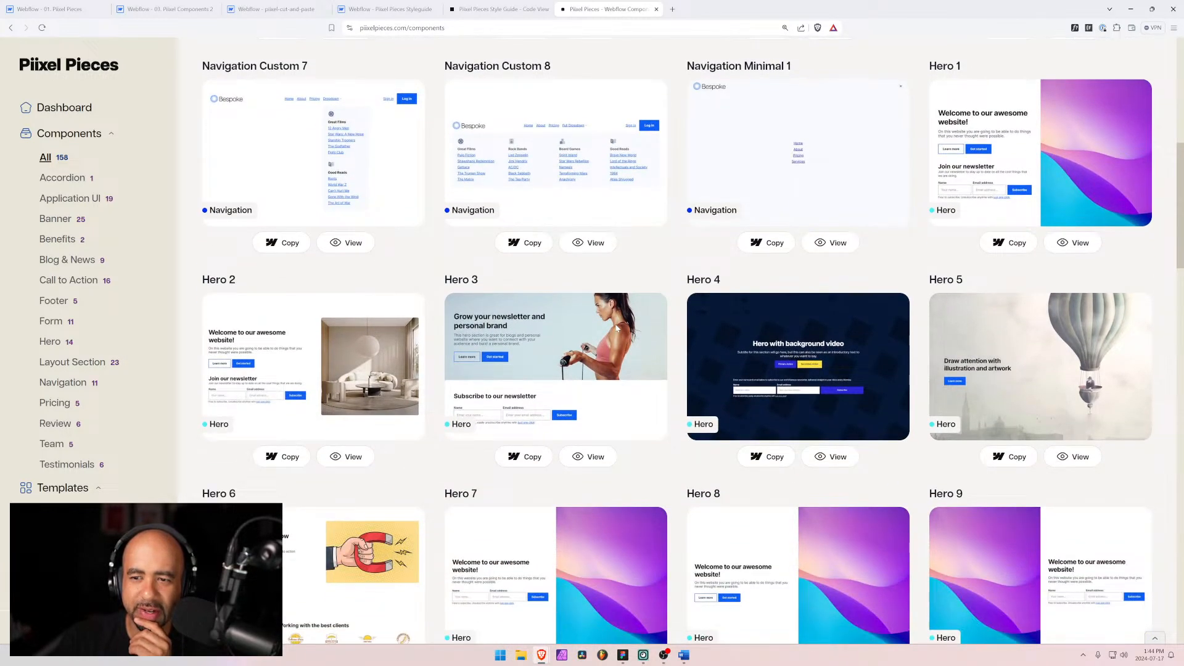
{"action": "scroll", "coordinate": [617, 328], "scroll_direction": "down", "scroll_amount": 2}
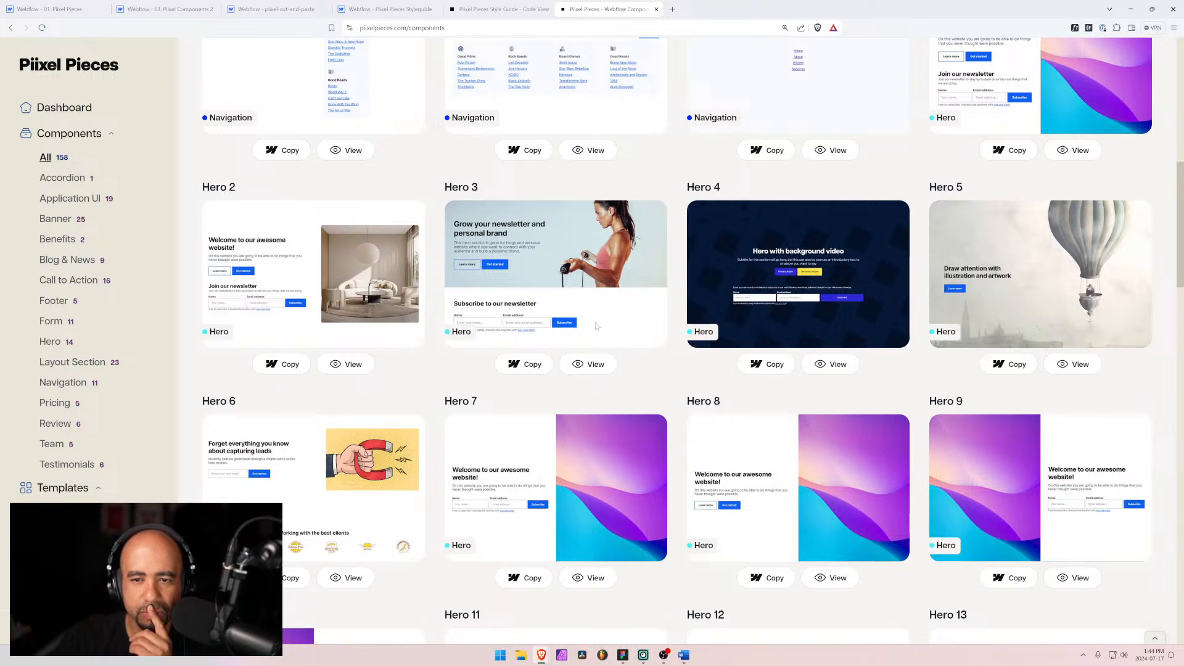
{"action": "scroll", "coordinate": [596, 325], "scroll_direction": "down", "scroll_amount": 2}
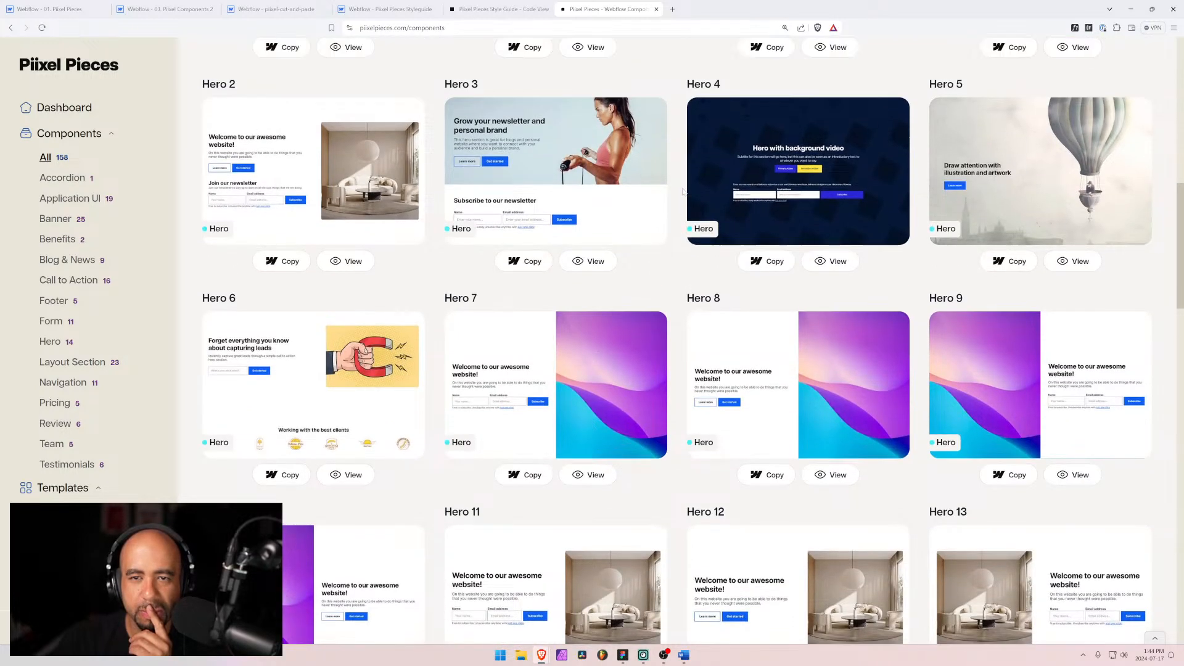
{"action": "scroll", "coordinate": [681, 196], "scroll_direction": "up", "scroll_amount": 3}
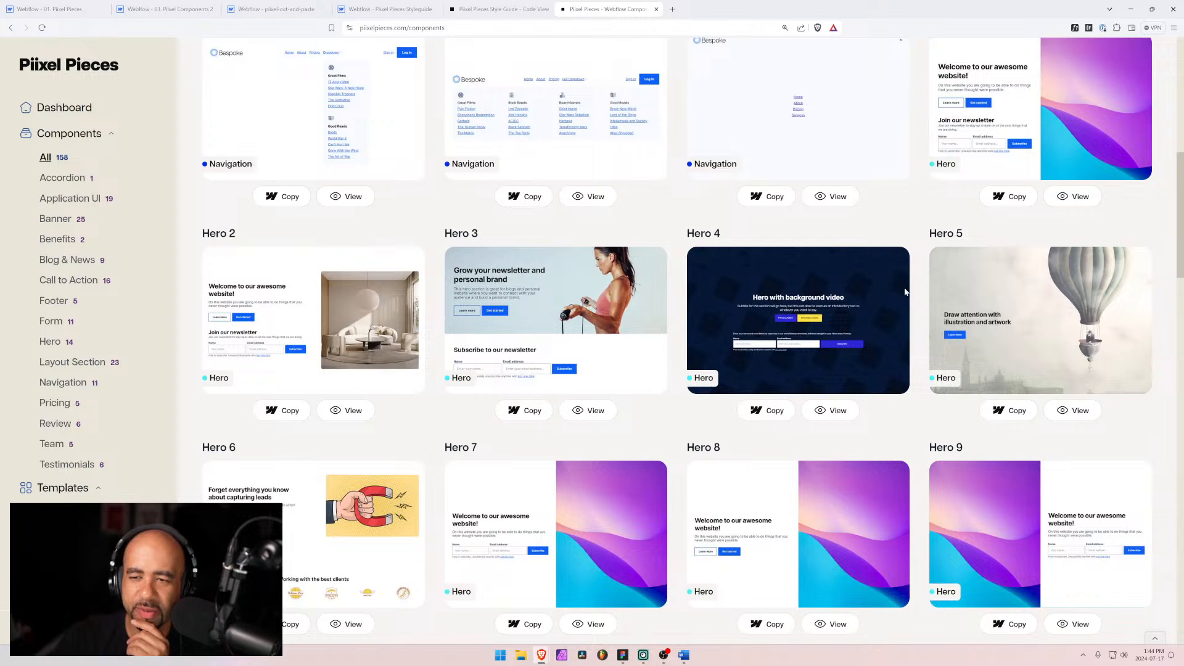
{"action": "scroll", "coordinate": [857, 291], "scroll_direction": "down", "scroll_amount": 4}
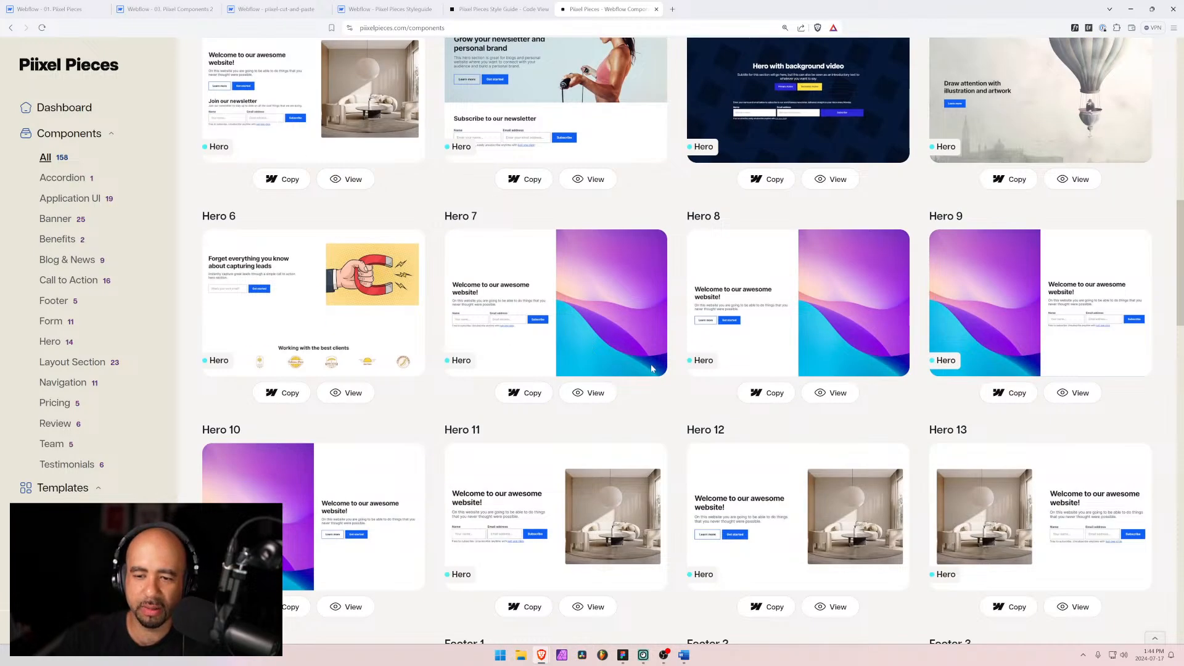
{"action": "scroll", "coordinate": [651, 368], "scroll_direction": "down", "scroll_amount": 4}
{"action": "scroll", "coordinate": [651, 368], "scroll_direction": "down", "scroll_amount": 2}
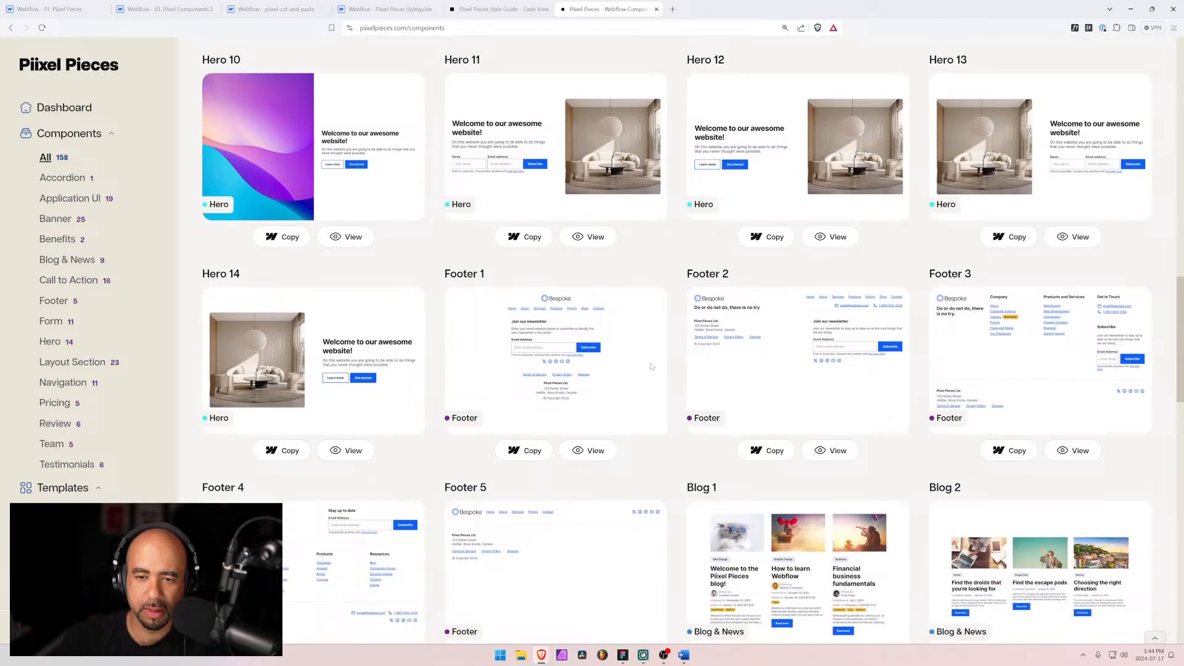
{"action": "scroll", "coordinate": [651, 367], "scroll_direction": "down", "scroll_amount": 3}
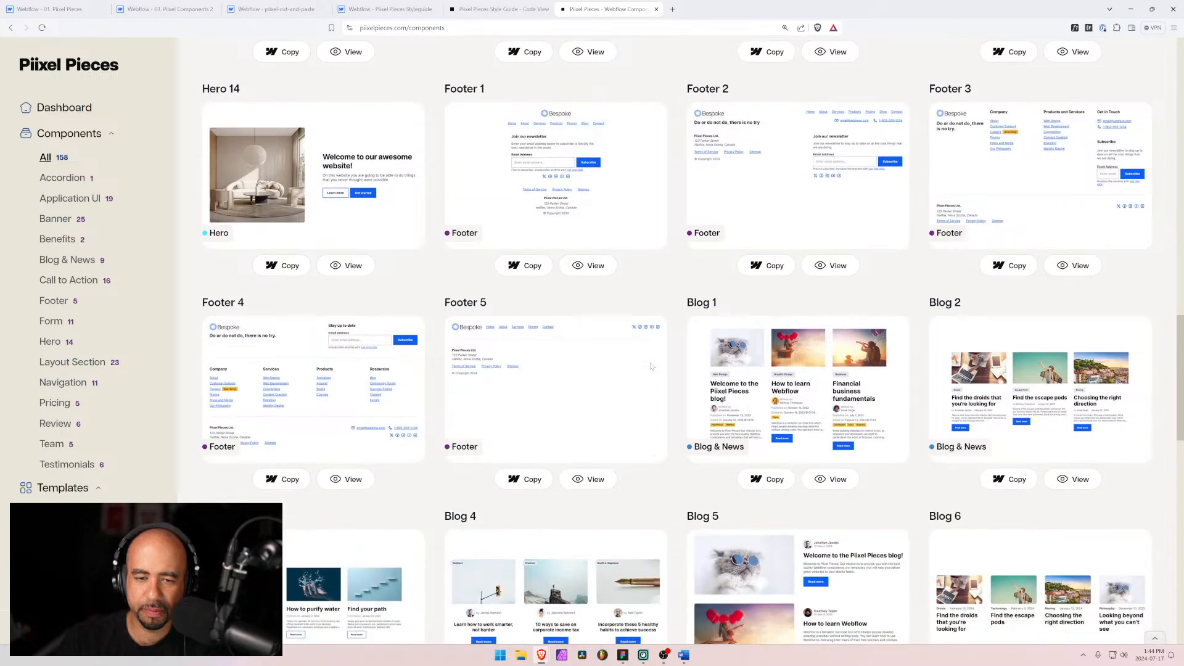
{"action": "scroll", "coordinate": [583, 282], "scroll_direction": "down", "scroll_amount": 5}
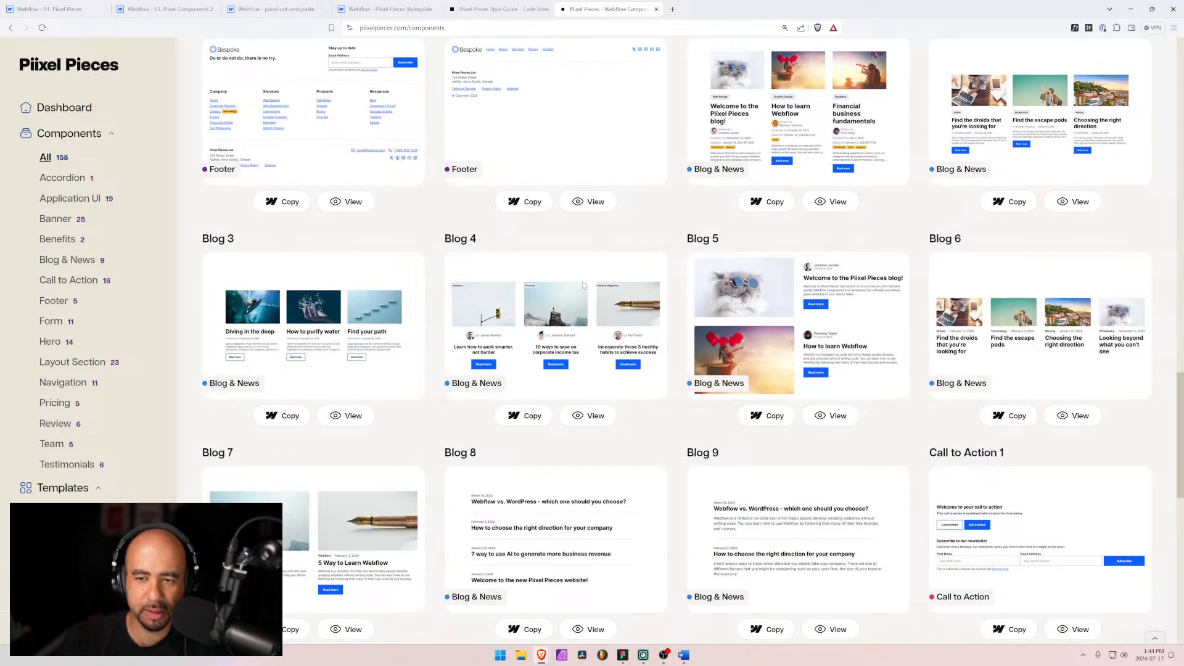
{"action": "scroll", "coordinate": [583, 285], "scroll_direction": "down", "scroll_amount": 7}
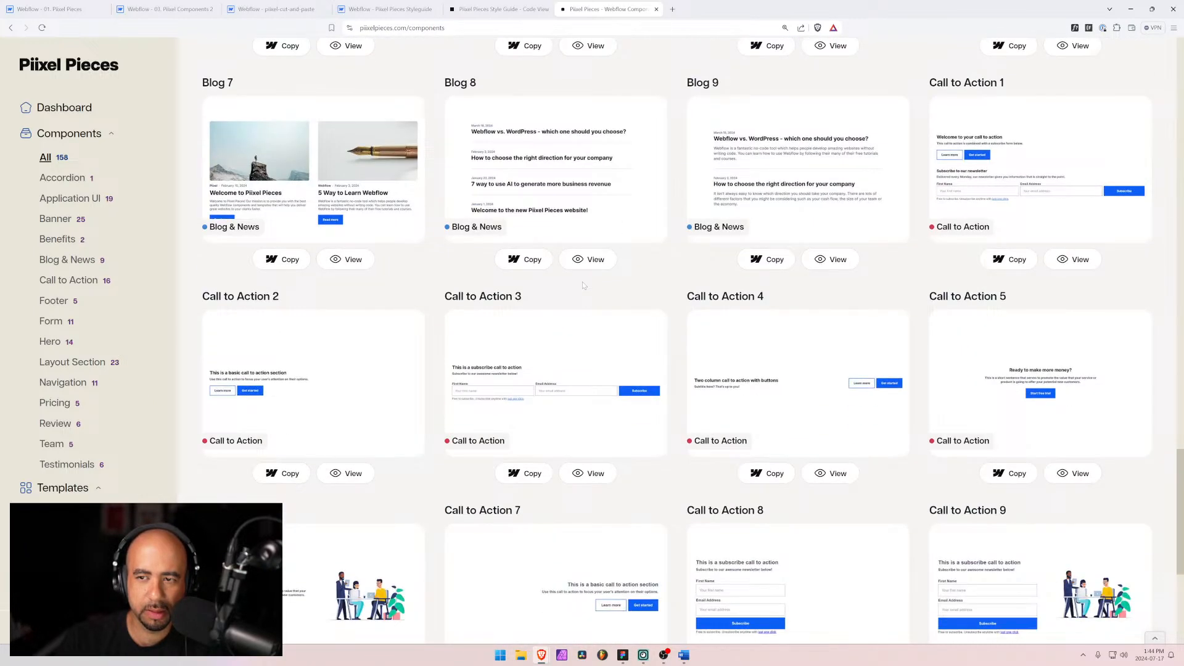
{"action": "scroll", "coordinate": [583, 285], "scroll_direction": "down", "scroll_amount": 5}
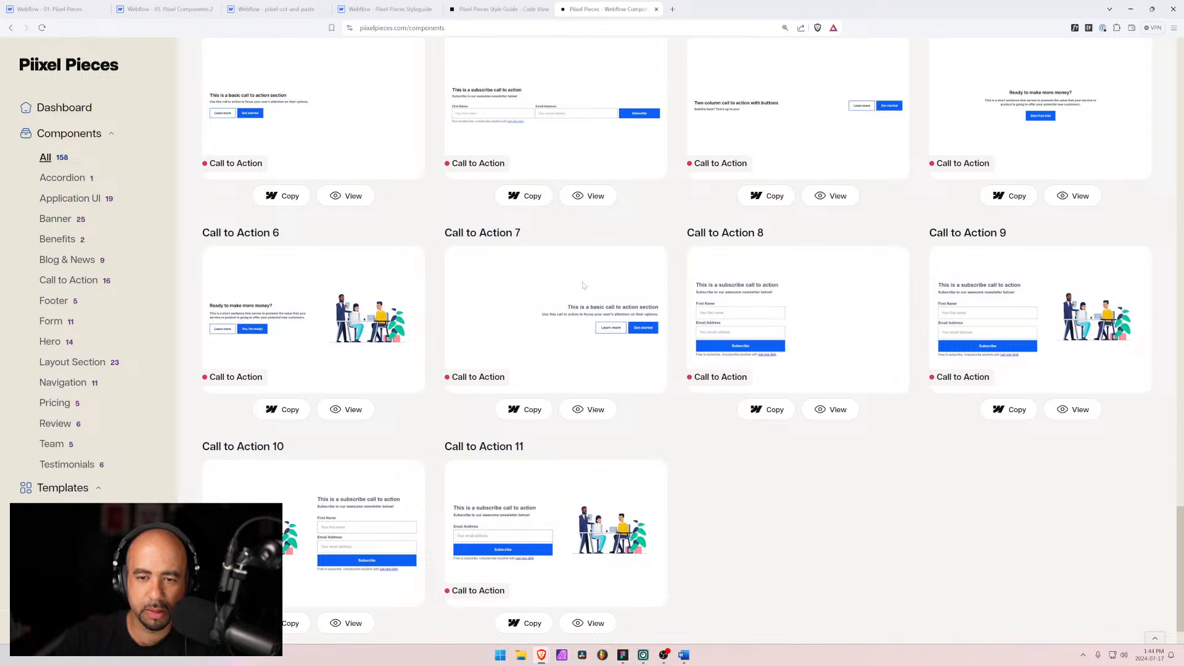
{"action": "scroll", "coordinate": [611, 537], "scroll_direction": "down", "scroll_amount": 1}
Step: Open the next page of components and scroll through its pricing, testimonial, form and UI components
{"action": "left_click", "coordinate": [698, 607]}
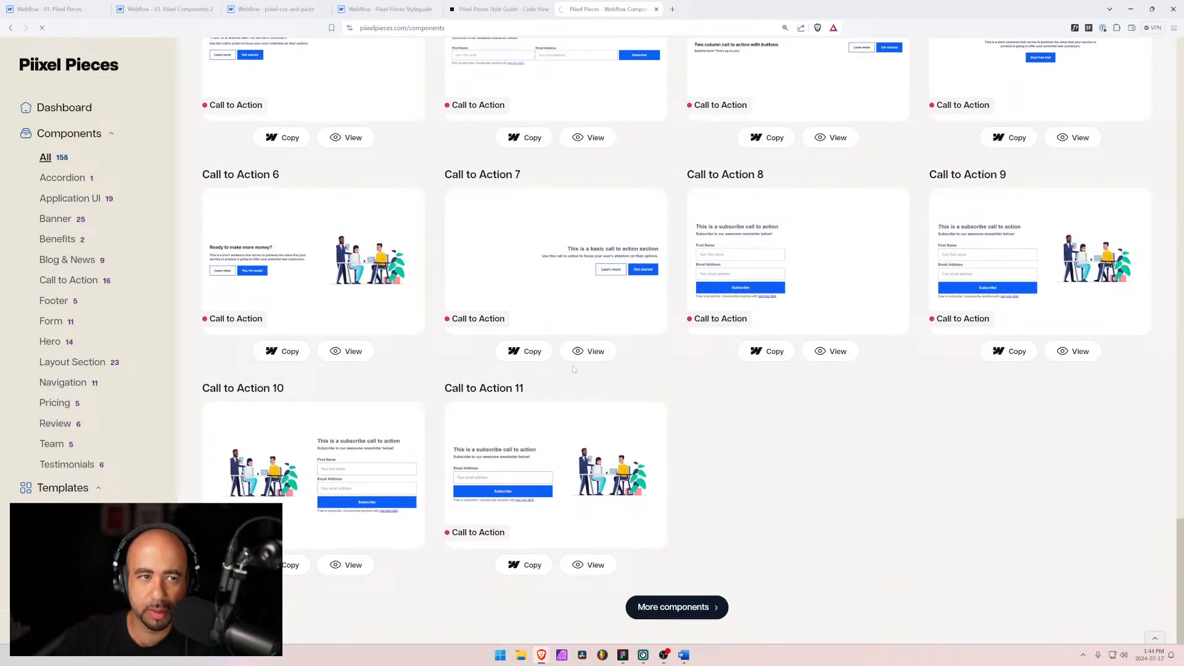
{"action": "scroll", "coordinate": [549, 364], "scroll_direction": "down", "scroll_amount": 4}
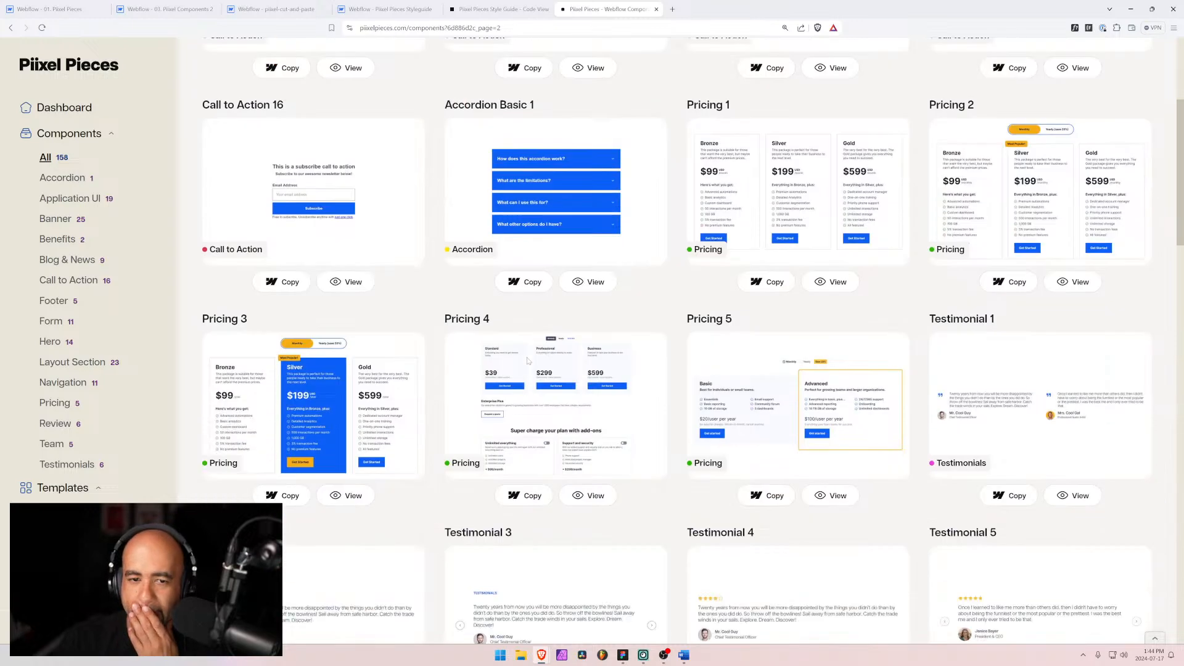
{"action": "scroll", "coordinate": [528, 361], "scroll_direction": "down", "scroll_amount": 5}
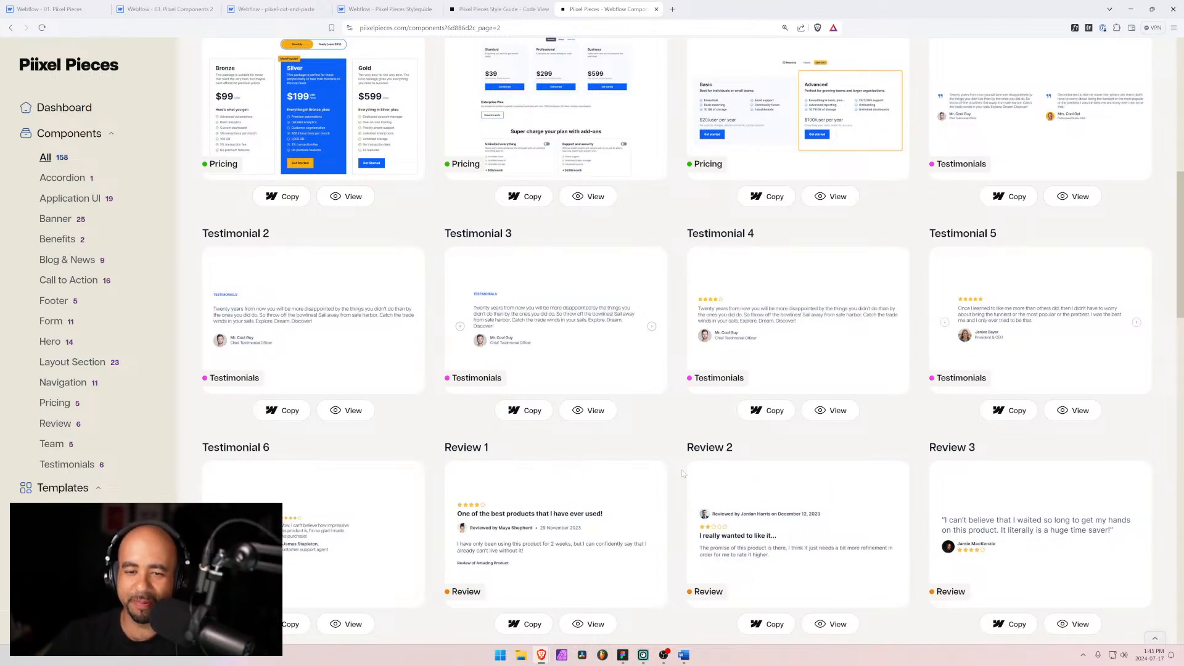
{"action": "scroll", "coordinate": [681, 458], "scroll_direction": "down", "scroll_amount": 3}
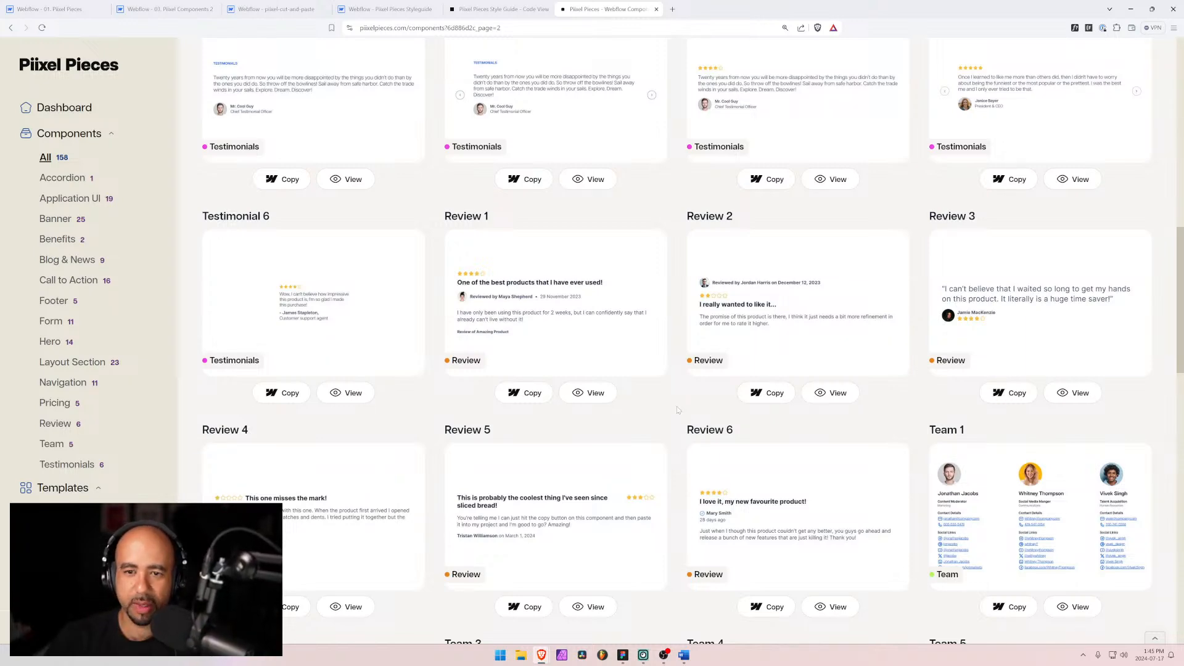
{"action": "scroll", "coordinate": [677, 410], "scroll_direction": "down", "scroll_amount": 2}
{"action": "scroll", "coordinate": [672, 412], "scroll_direction": "down", "scroll_amount": 3}
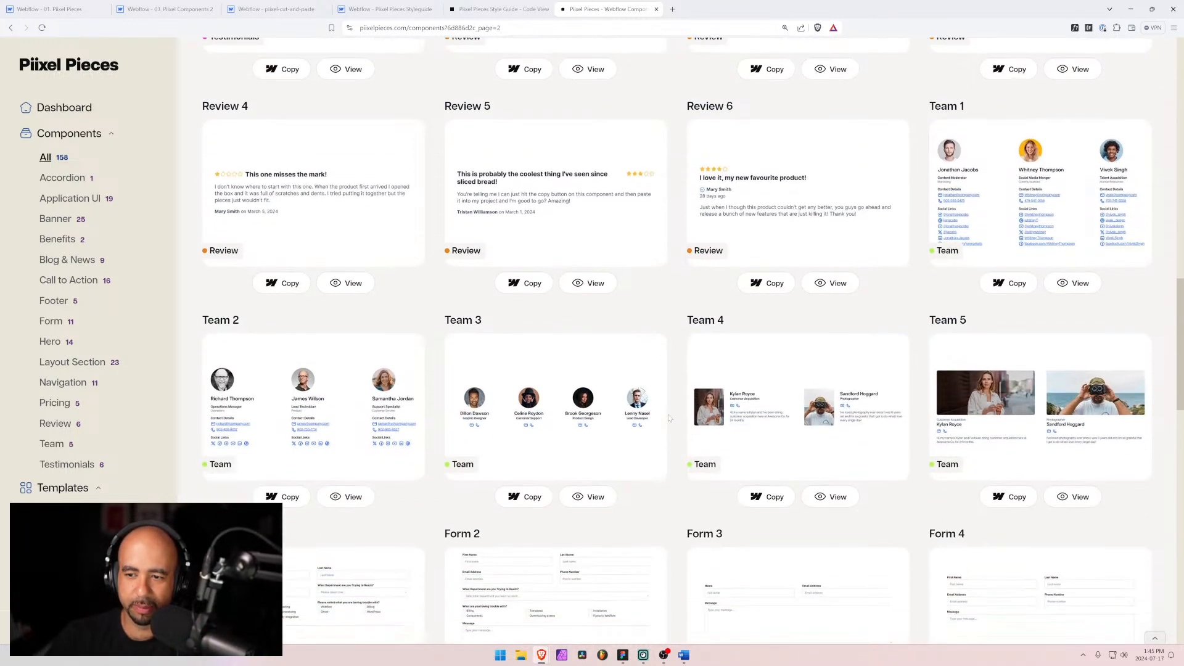
{"action": "scroll", "coordinate": [670, 414], "scroll_direction": "down", "scroll_amount": 2}
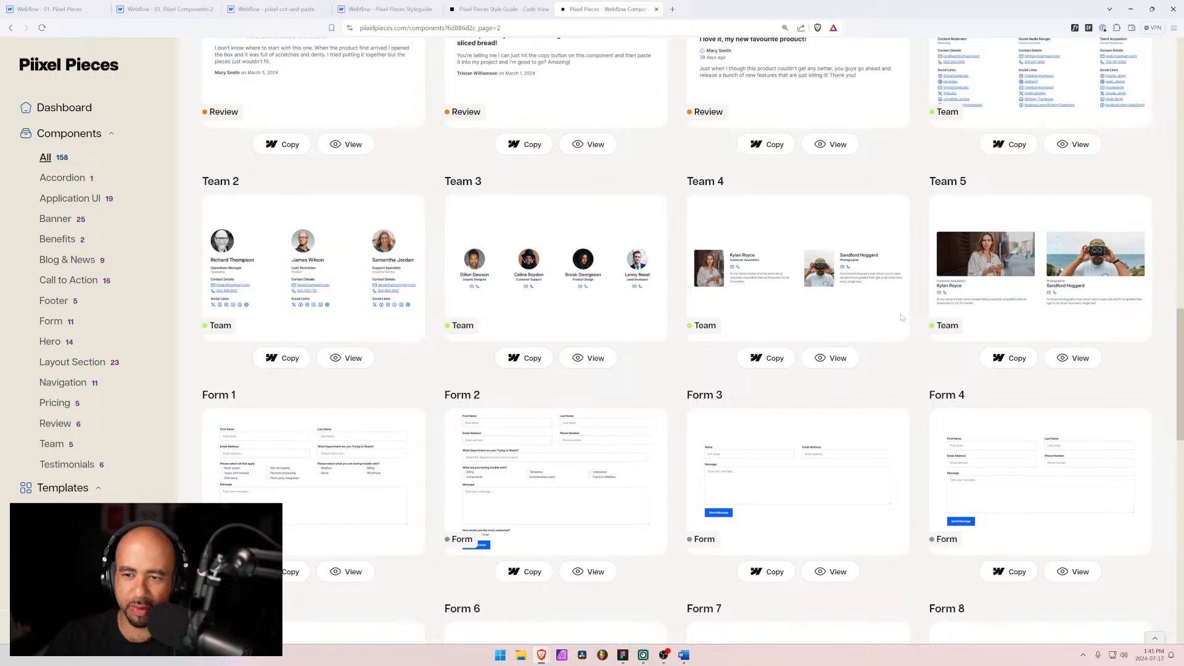
{"action": "scroll", "coordinate": [902, 317], "scroll_direction": "down", "scroll_amount": 6}
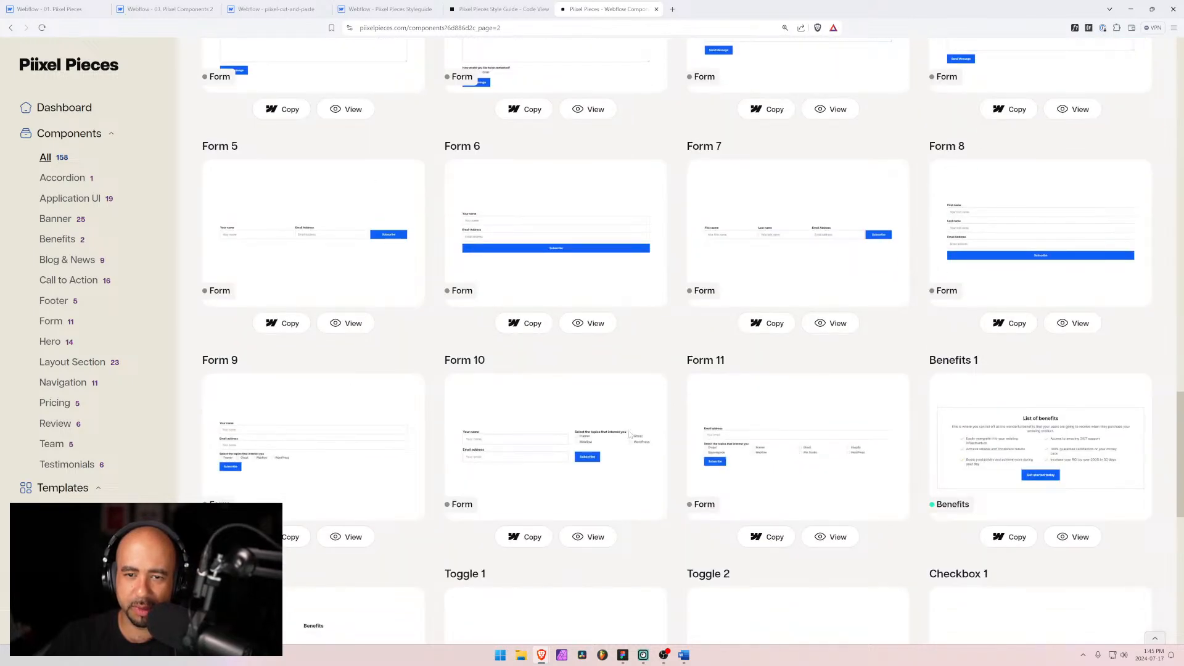
{"action": "scroll", "coordinate": [630, 435], "scroll_direction": "down", "scroll_amount": 6}
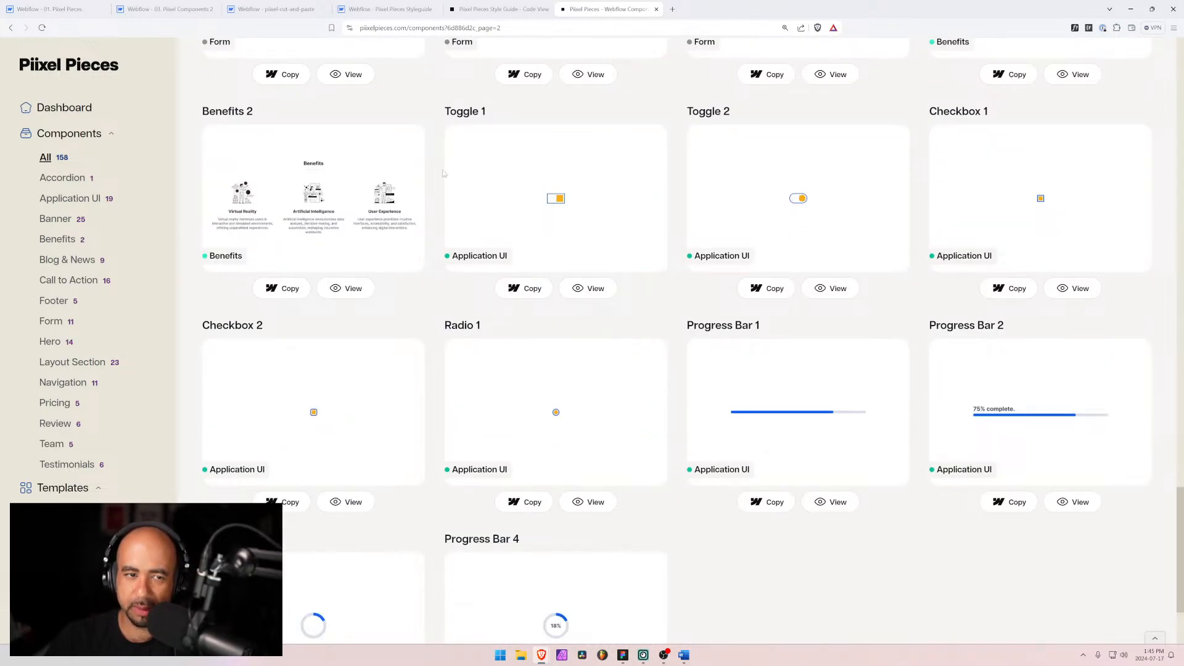
{"action": "scroll", "coordinate": [665, 351], "scroll_direction": "down", "scroll_amount": 2}
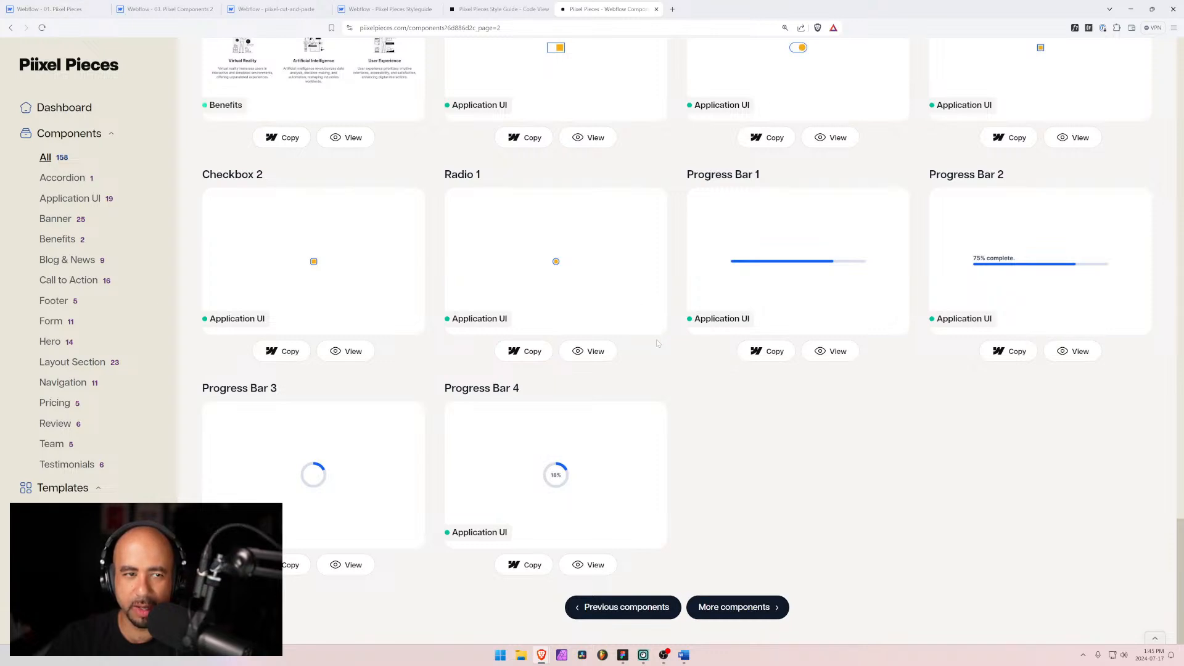
Step: Open the third page of components and scroll through its banner and layout section components
{"action": "left_click", "coordinate": [747, 607]}
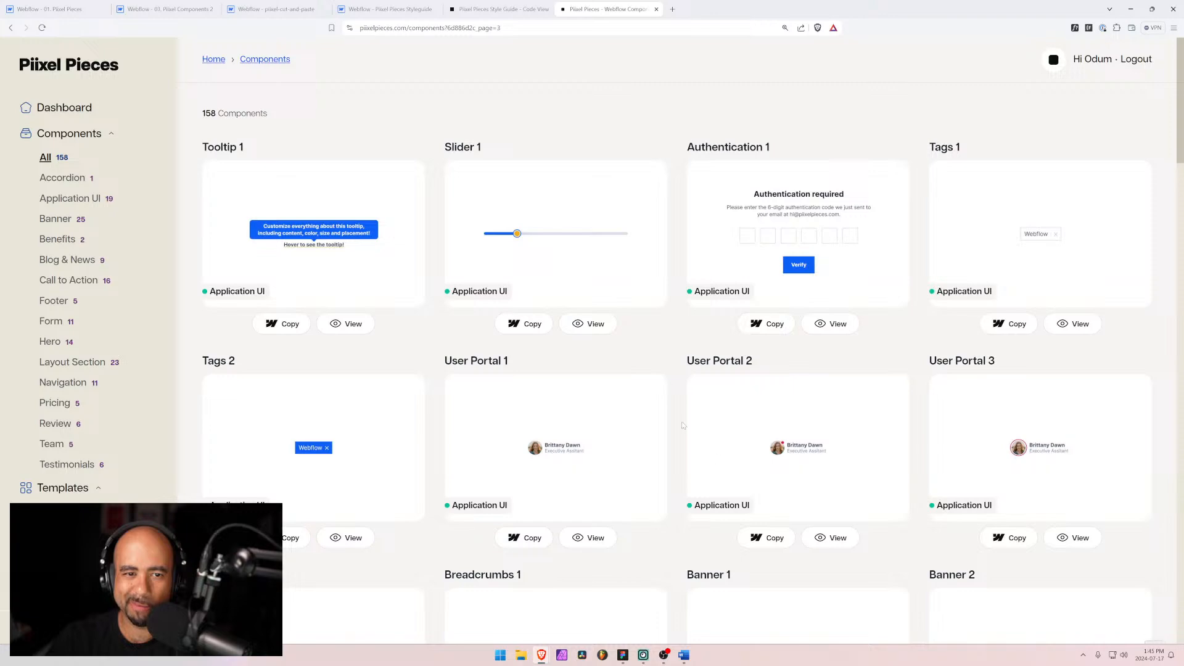
{"action": "scroll", "coordinate": [669, 361], "scroll_direction": "down", "scroll_amount": 2}
{"action": "scroll", "coordinate": [668, 361], "scroll_direction": "down", "scroll_amount": 5}
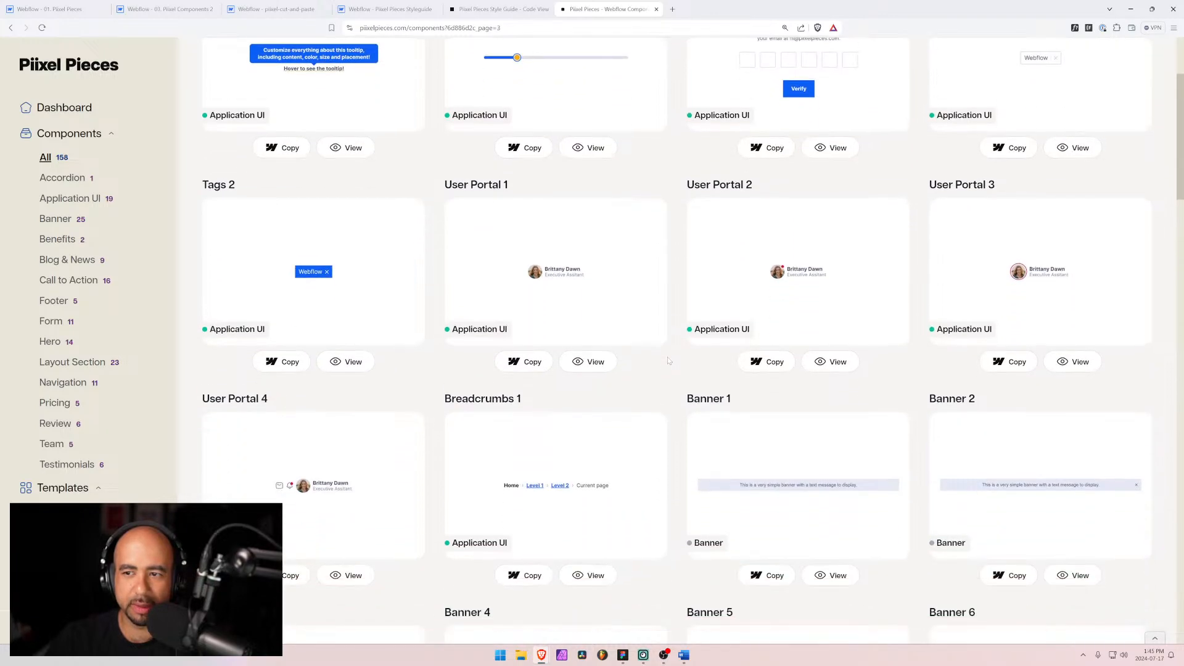
{"action": "scroll", "coordinate": [667, 364], "scroll_direction": "down", "scroll_amount": 11}
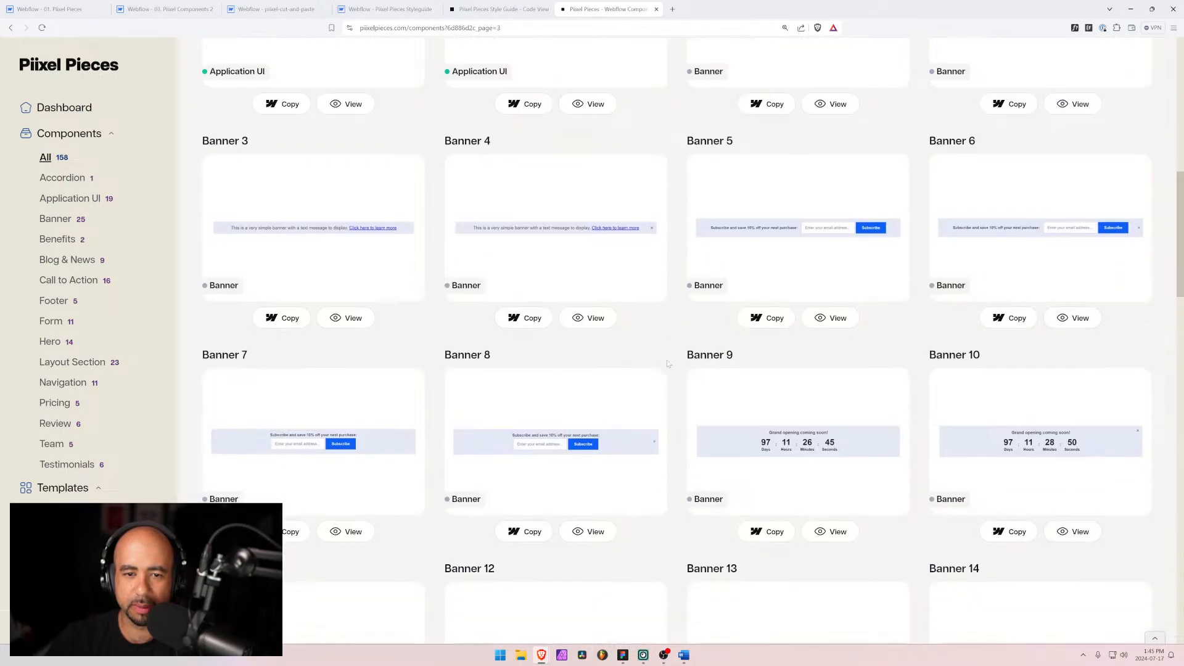
{"action": "scroll", "coordinate": [667, 364], "scroll_direction": "down", "scroll_amount": 8}
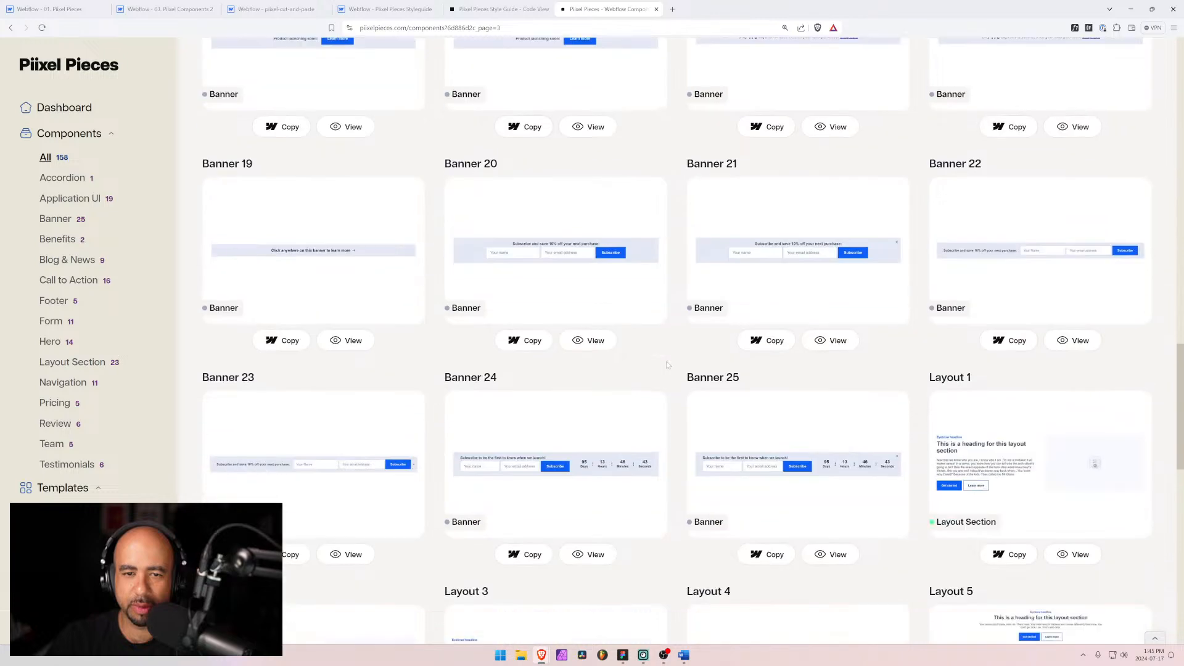
{"action": "scroll", "coordinate": [668, 366], "scroll_direction": "down", "scroll_amount": 6}
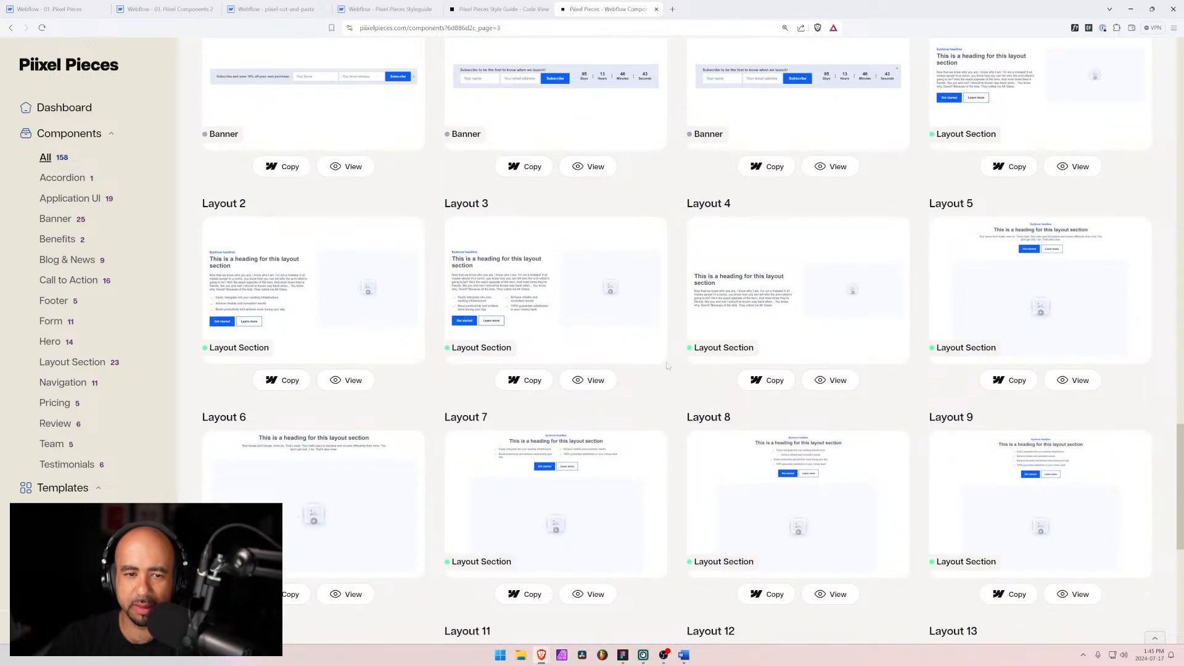
{"action": "scroll", "coordinate": [667, 366], "scroll_direction": "down", "scroll_amount": 1}
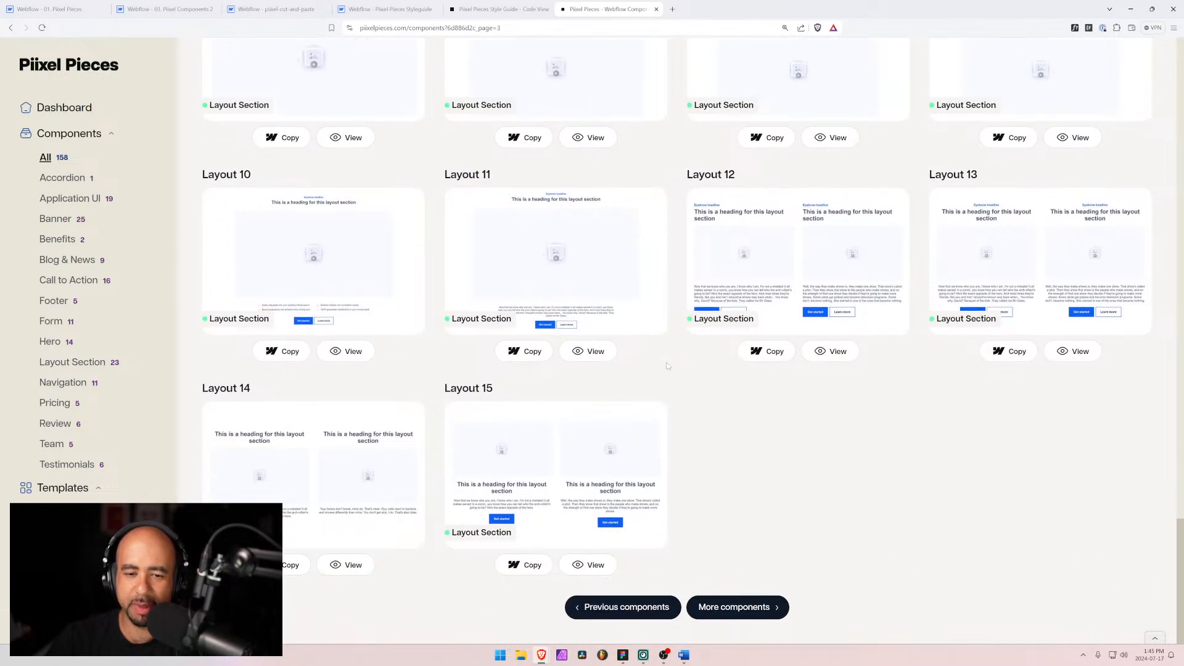
{"action": "scroll", "coordinate": [678, 503], "scroll_direction": "up", "scroll_amount": 3}
{"action": "scroll", "coordinate": [678, 503], "scroll_direction": "down", "scroll_amount": 3}
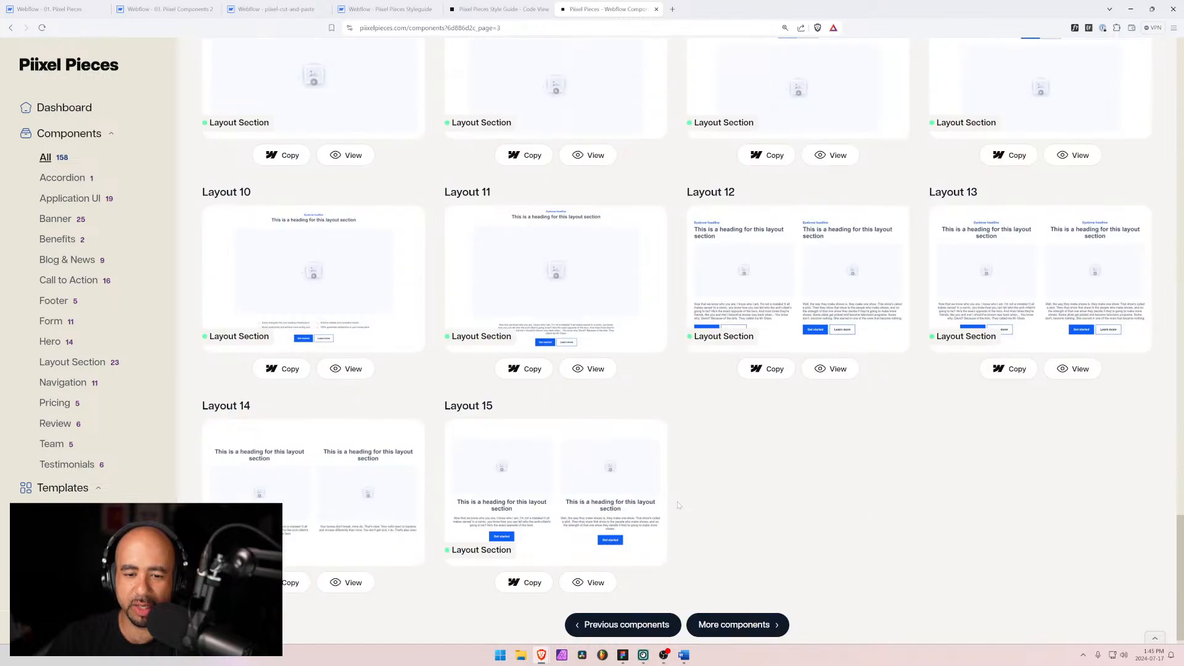
{"action": "scroll", "coordinate": [677, 505], "scroll_direction": "up", "scroll_amount": 17}
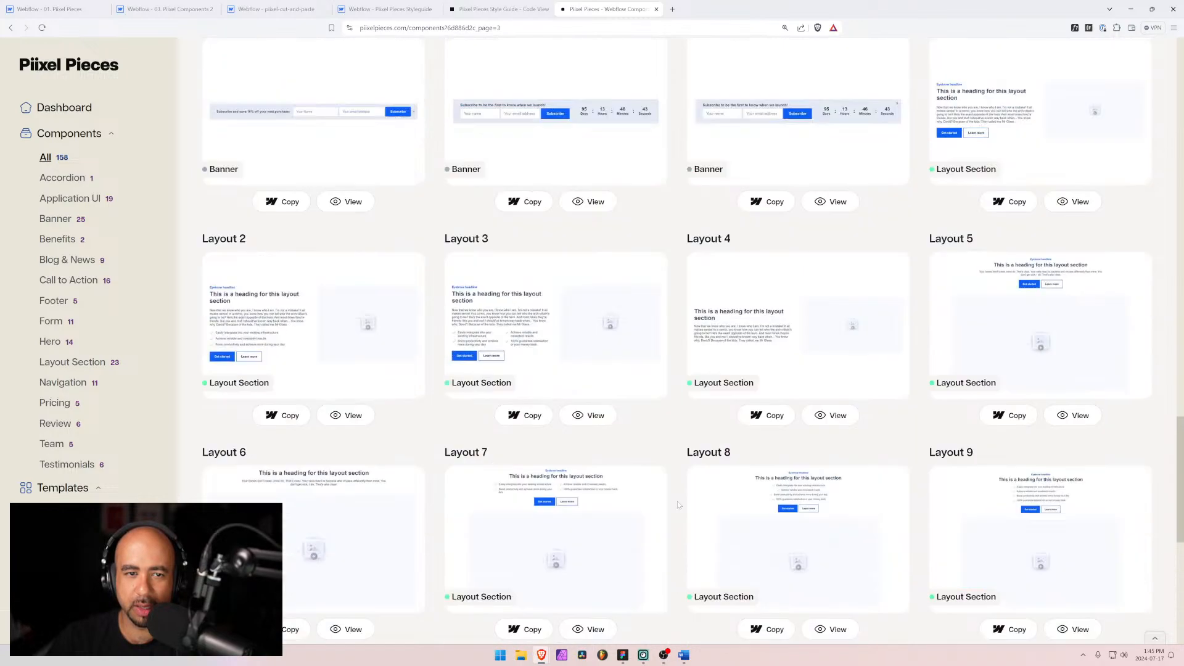
{"action": "scroll", "coordinate": [678, 505], "scroll_direction": "down", "scroll_amount": 17}
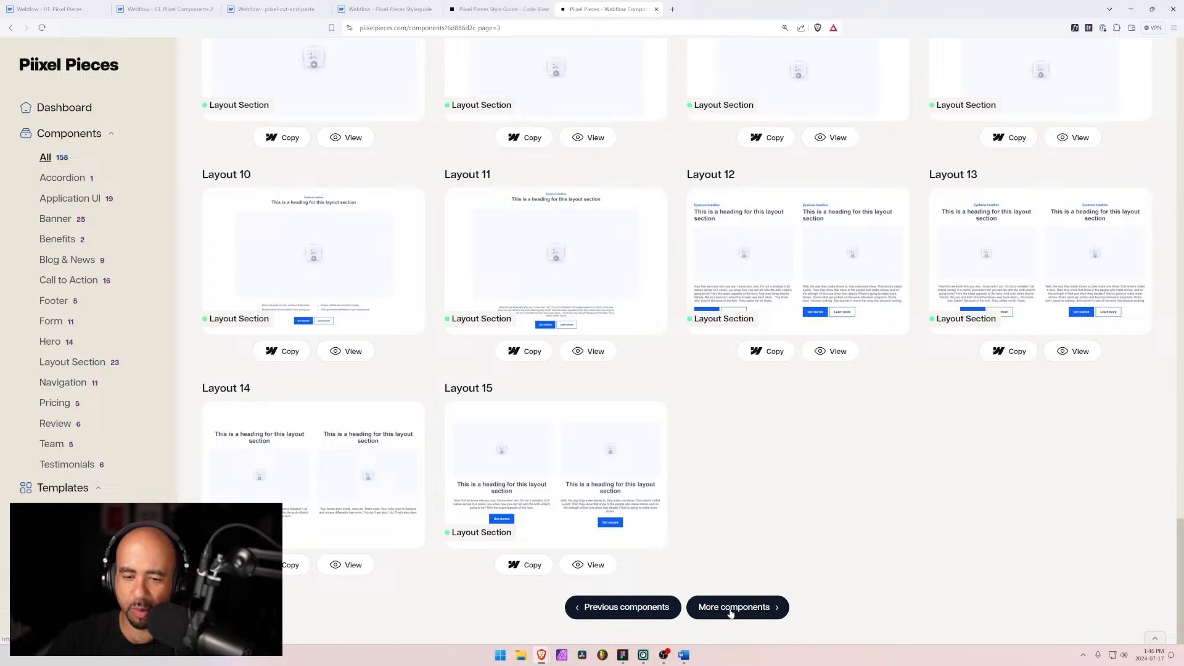
Step: Flip between the fourth and third pages of the component library to compare their layout sections
{"action": "left_click", "coordinate": [732, 612]}
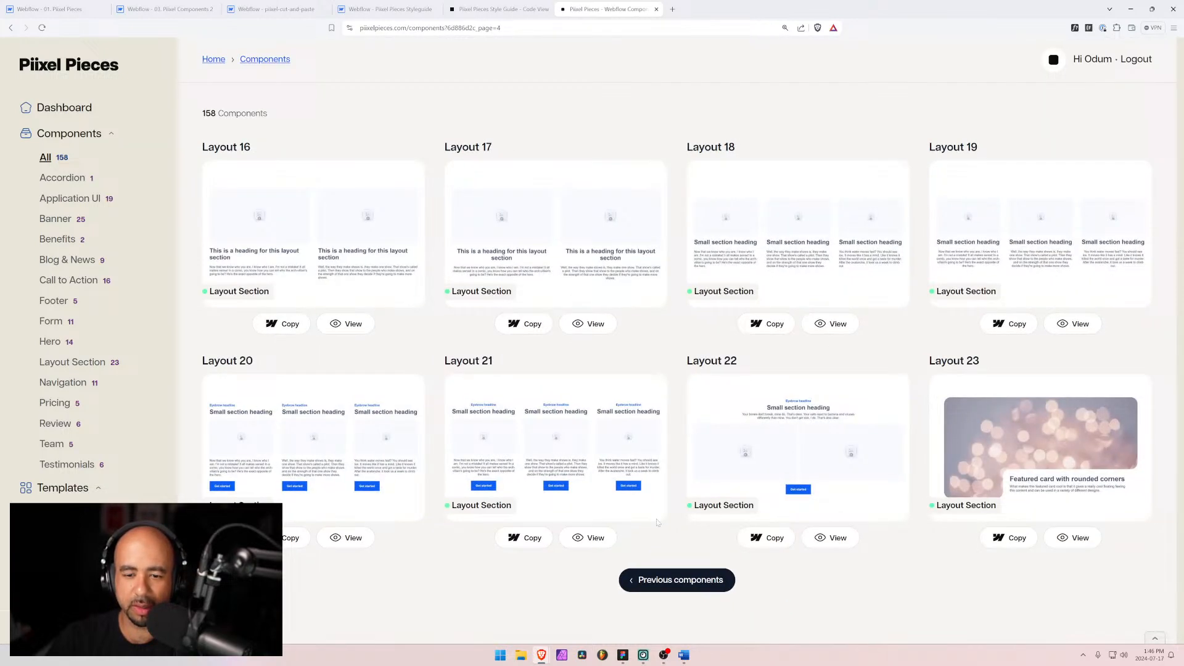
{"action": "left_click", "coordinate": [650, 576]}
{"action": "scroll", "coordinate": [593, 440], "scroll_direction": "down", "scroll_amount": 15}
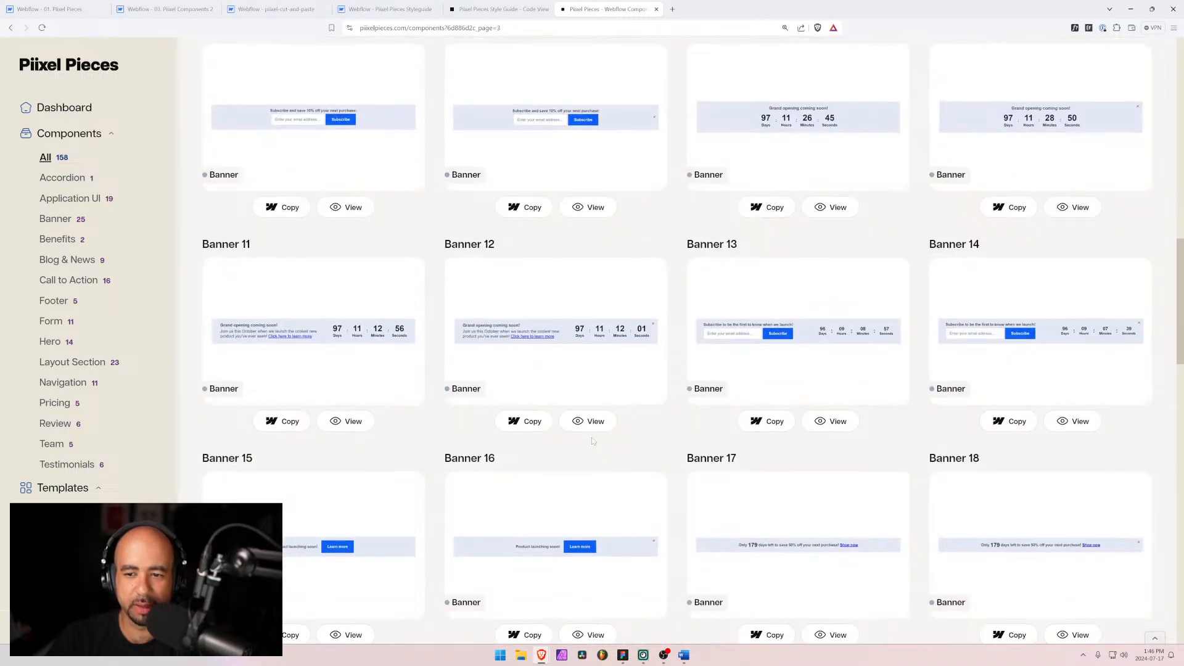
{"action": "scroll", "coordinate": [591, 440], "scroll_direction": "down", "scroll_amount": 20}
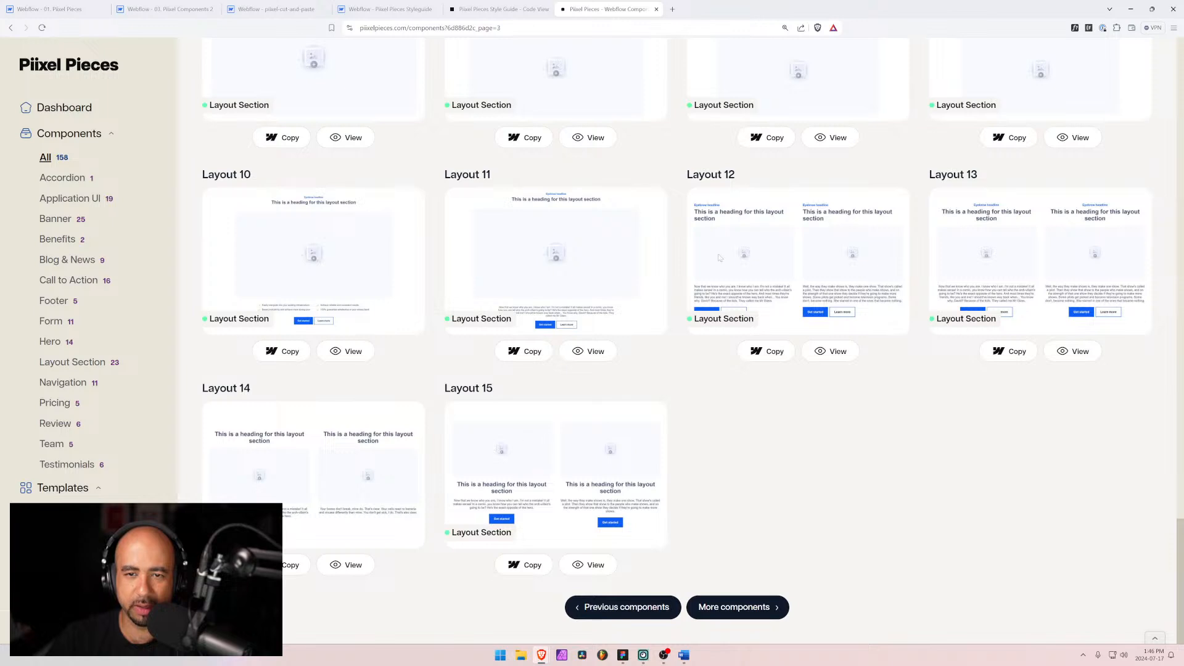
{"action": "left_click", "coordinate": [723, 608]}
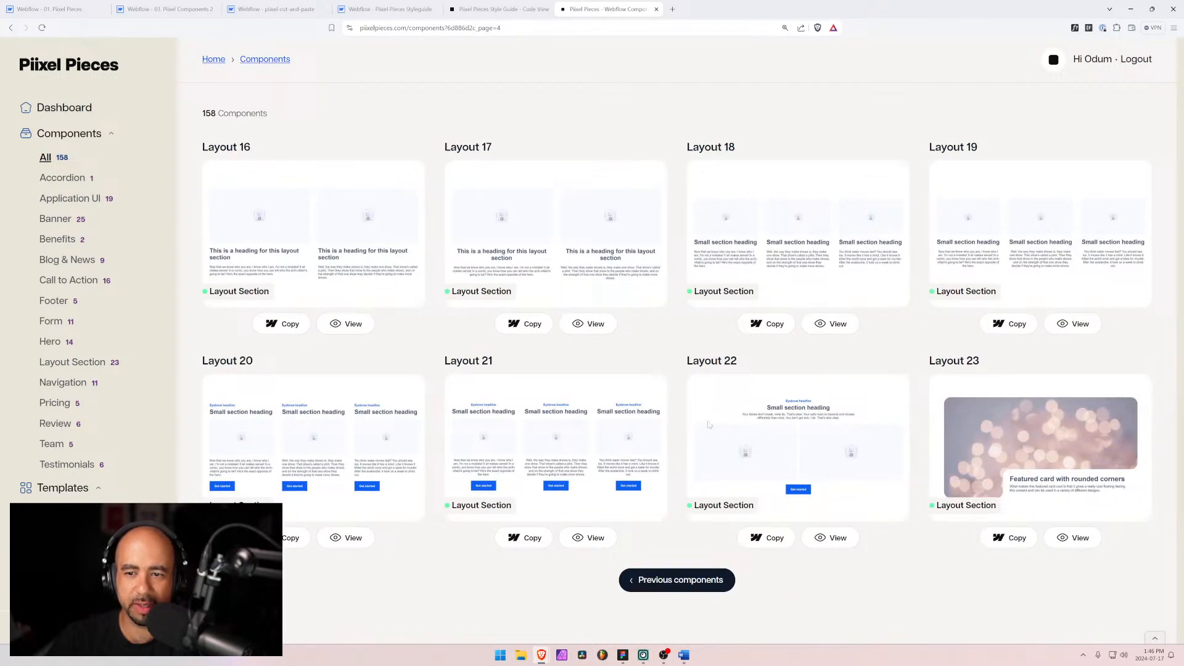
{"action": "left_click", "coordinate": [647, 580]}
Step: Scroll through the third page's application UI, banner and layout section components
{"action": "scroll", "coordinate": [589, 537], "scroll_direction": "down", "scroll_amount": 4}
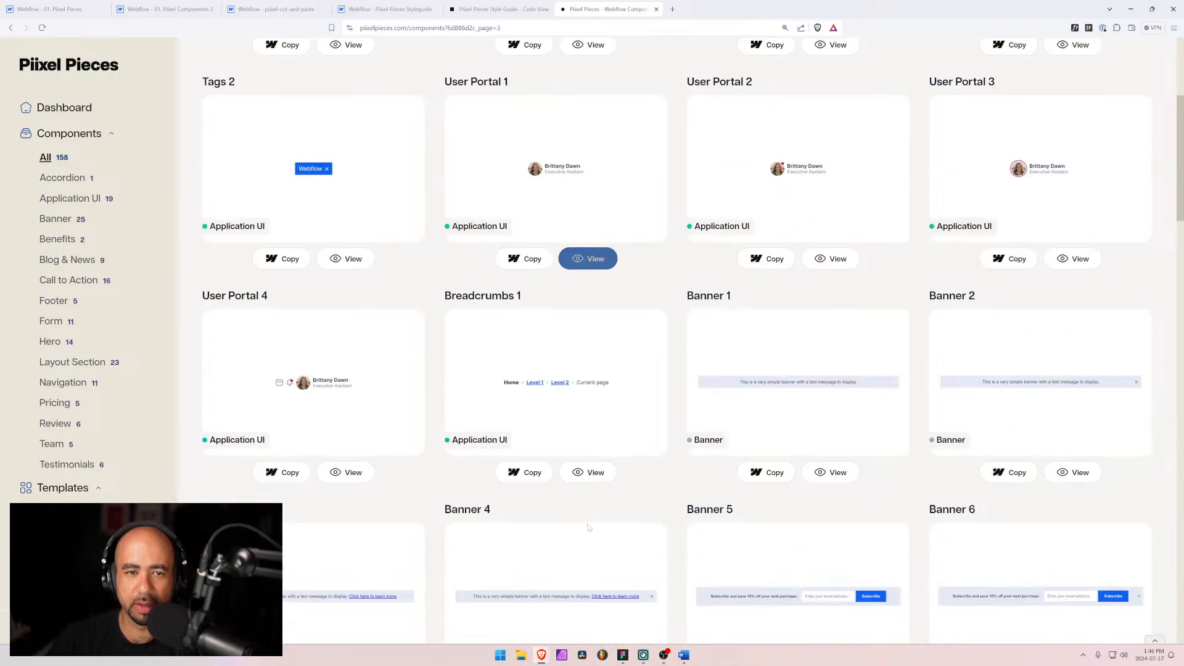
{"action": "scroll", "coordinate": [589, 527], "scroll_direction": "down", "scroll_amount": 20}
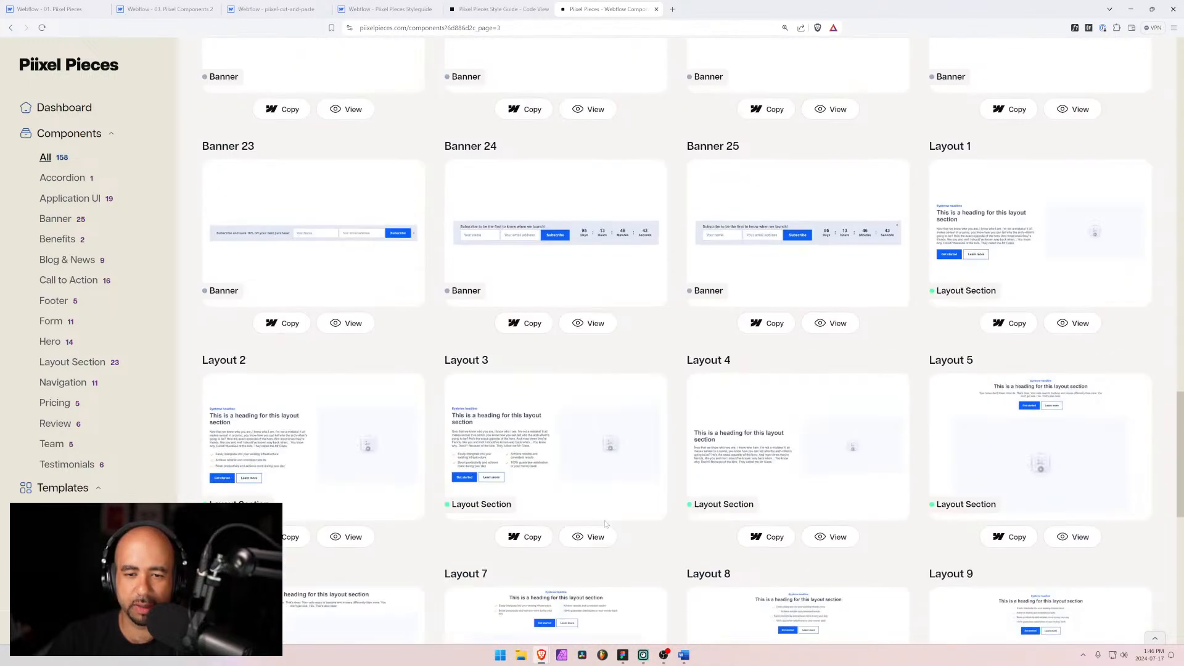
{"action": "scroll", "coordinate": [605, 524], "scroll_direction": "down", "scroll_amount": 10}
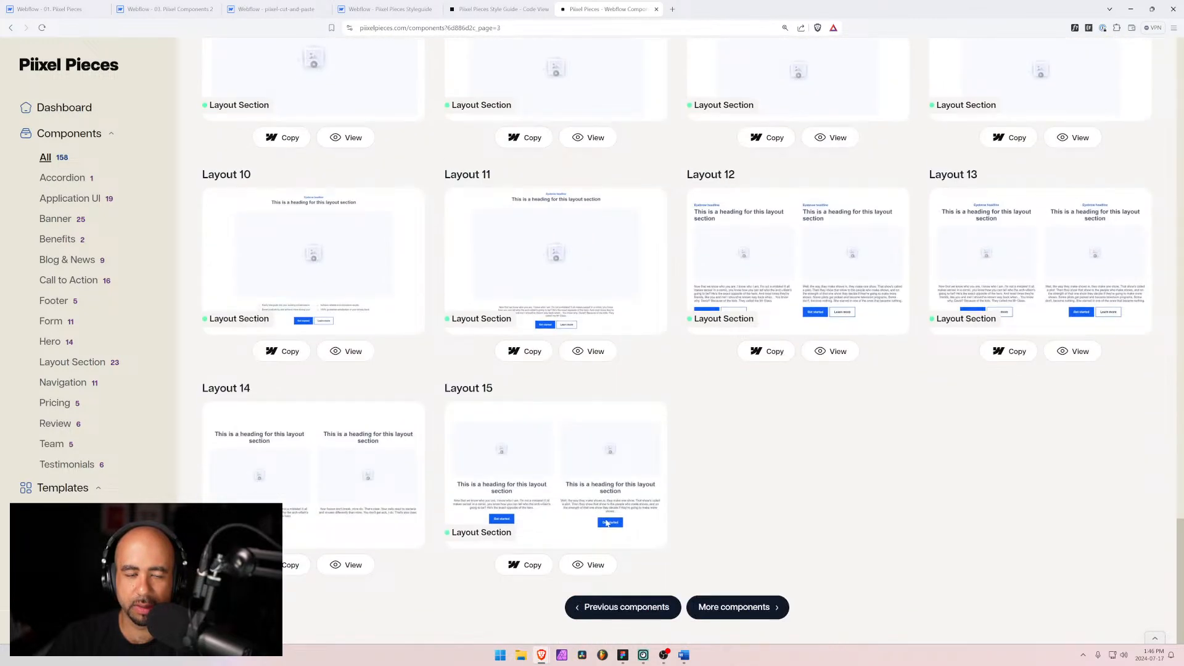
{"action": "scroll", "coordinate": [607, 523], "scroll_direction": "up", "scroll_amount": 20}
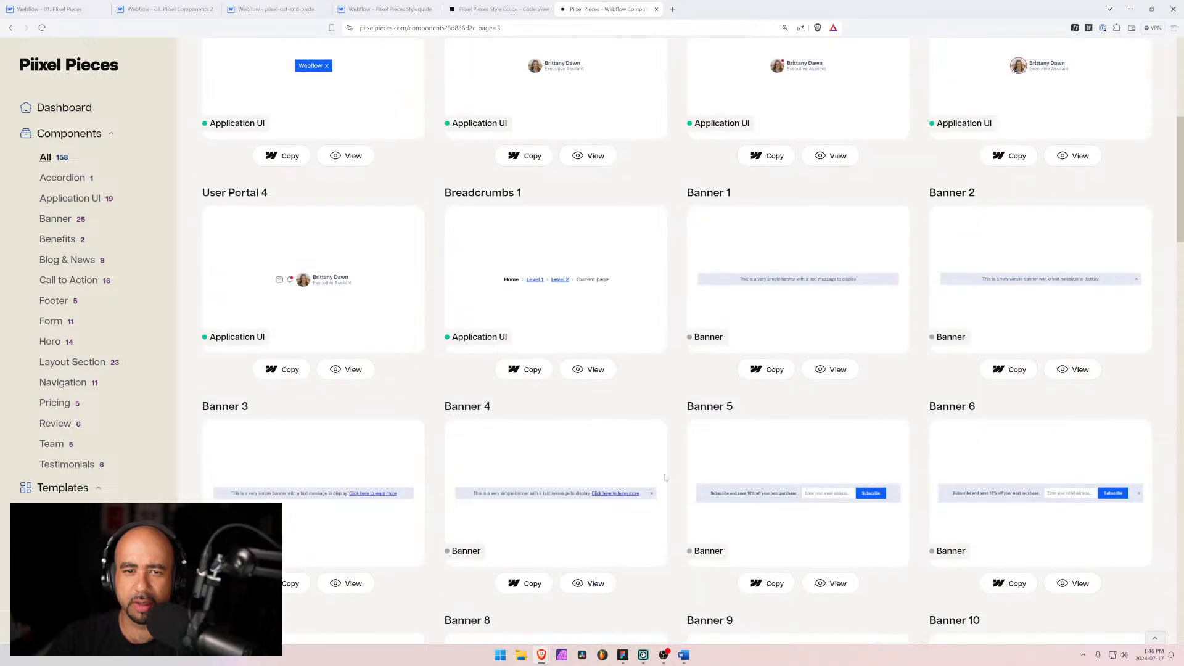
{"action": "scroll", "coordinate": [666, 477], "scroll_direction": "down", "scroll_amount": 20}
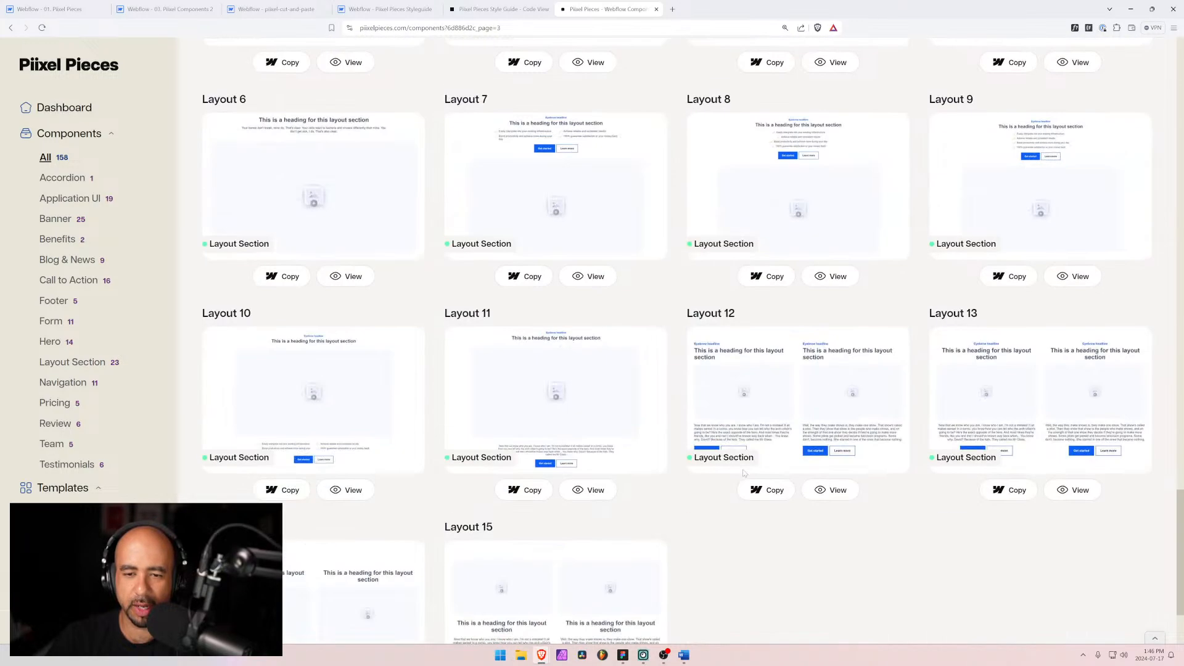
{"action": "scroll", "coordinate": [745, 474], "scroll_direction": "down", "scroll_amount": 3}
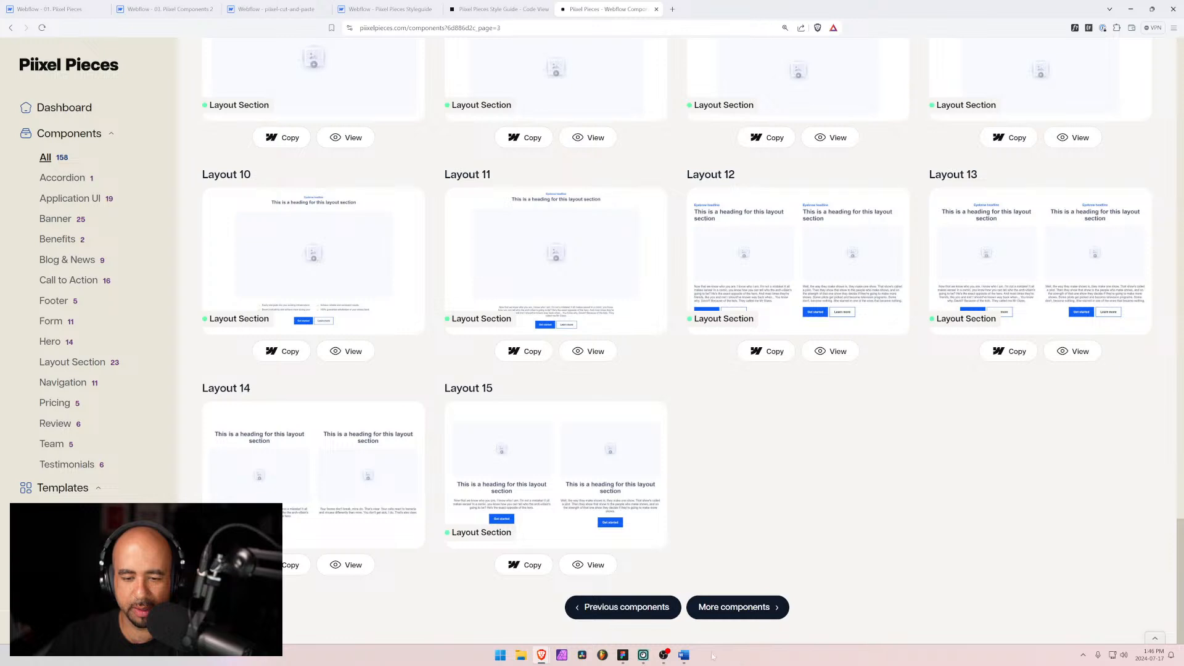
Step: Switch to the Word document and review the filter functionality outline written so far
{"action": "left_click", "coordinate": [683, 655]}
{"action": "scroll", "coordinate": [698, 370], "scroll_direction": "up", "scroll_amount": 4}
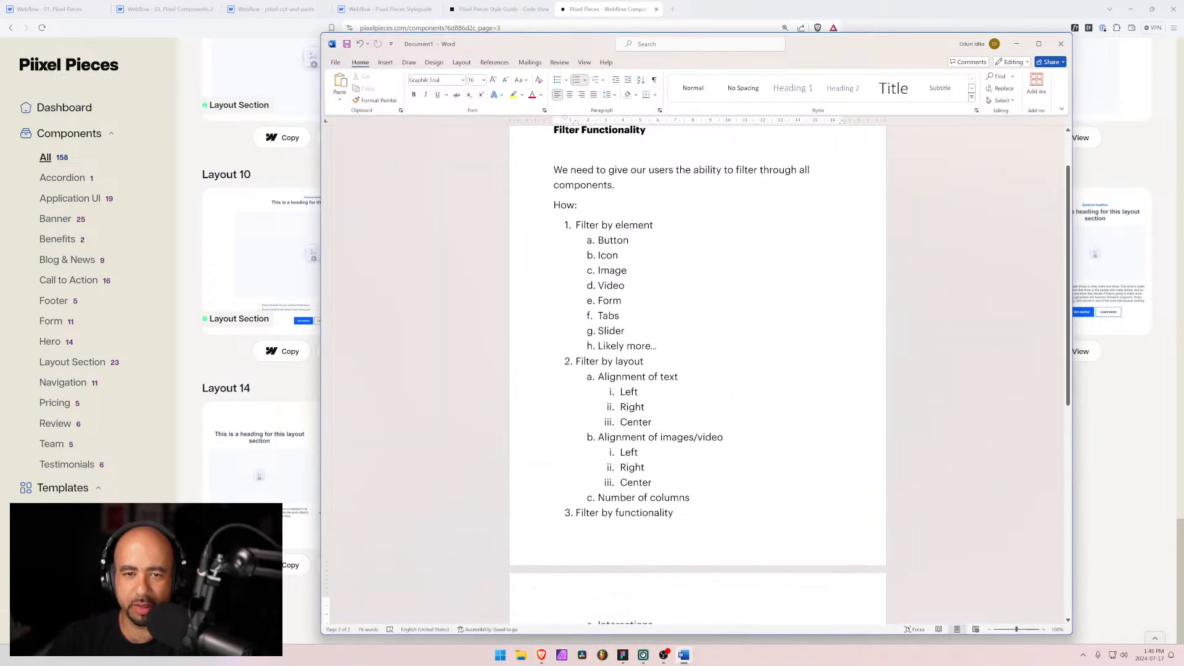
{"action": "scroll", "coordinate": [697, 370], "scroll_direction": "down", "scroll_amount": 2}
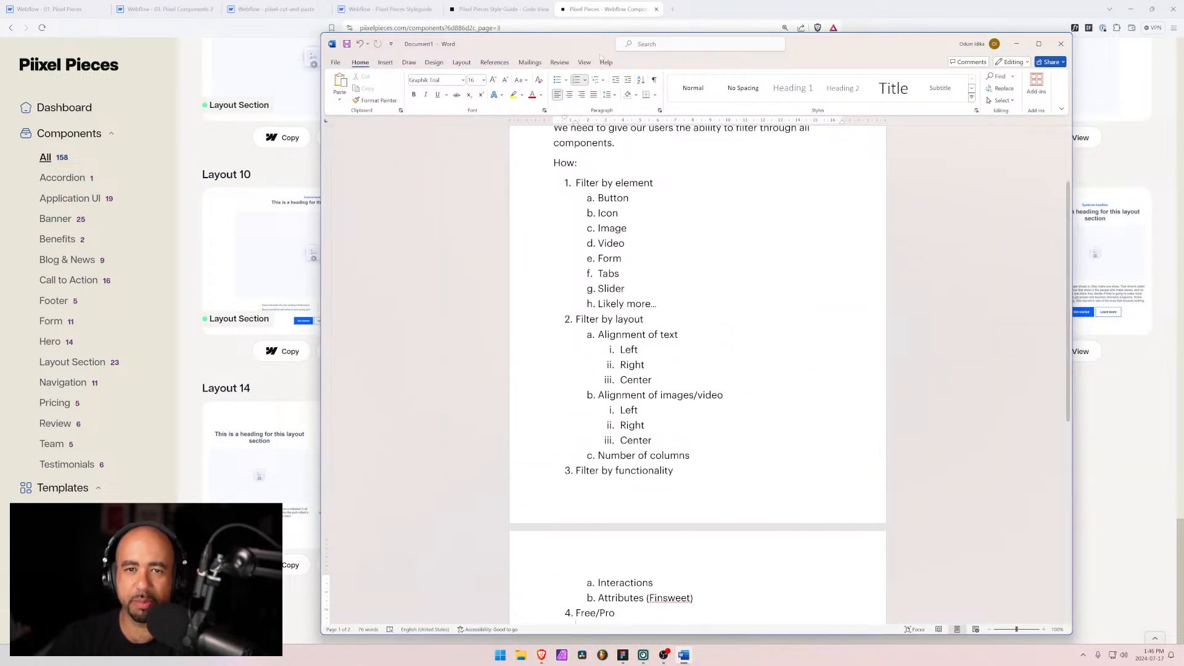
{"action": "left_click_drag", "start_coordinate": [602, 54], "coordinate": [684, 31]}
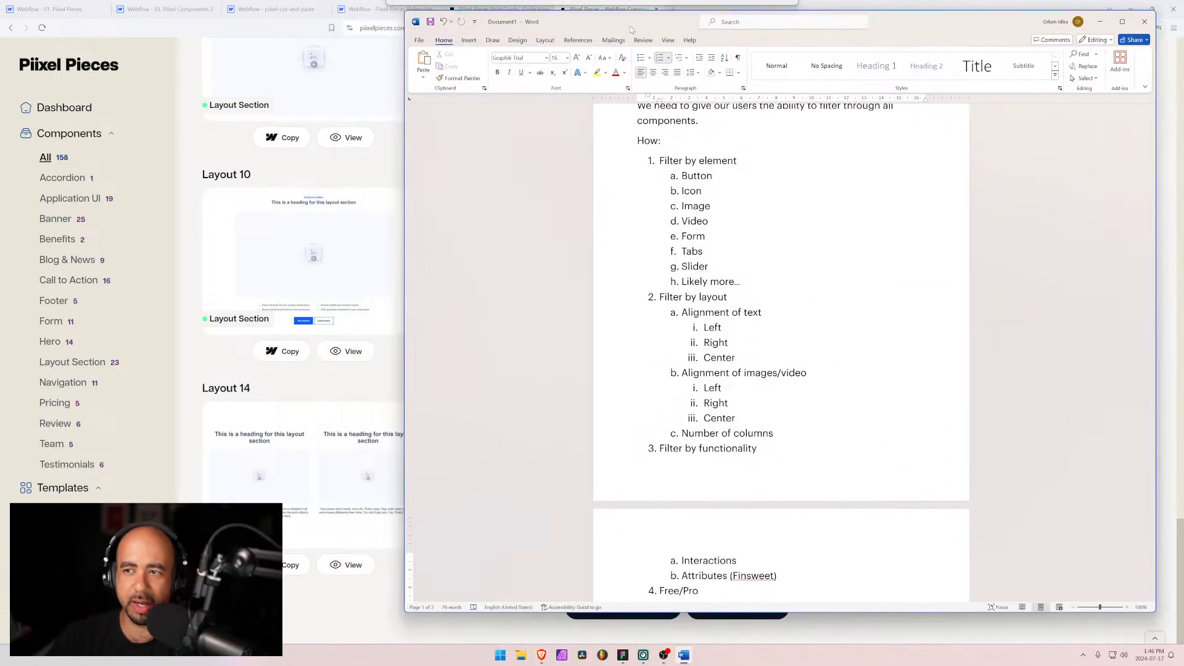
Step: Briefly view the Pixel Pieces dashboard design in Figma before returning to the component library
{"action": "left_click", "coordinate": [623, 655]}
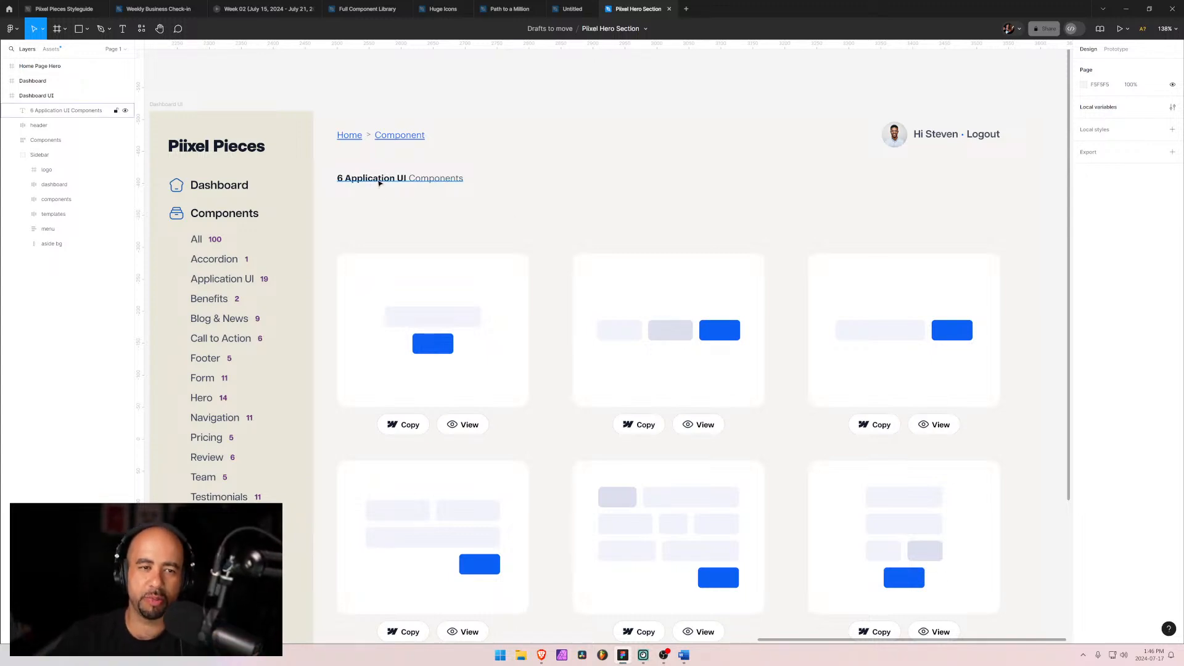
{"action": "mouse_move", "coordinate": [541, 655]}
{"action": "left_click", "coordinate": [526, 619]}
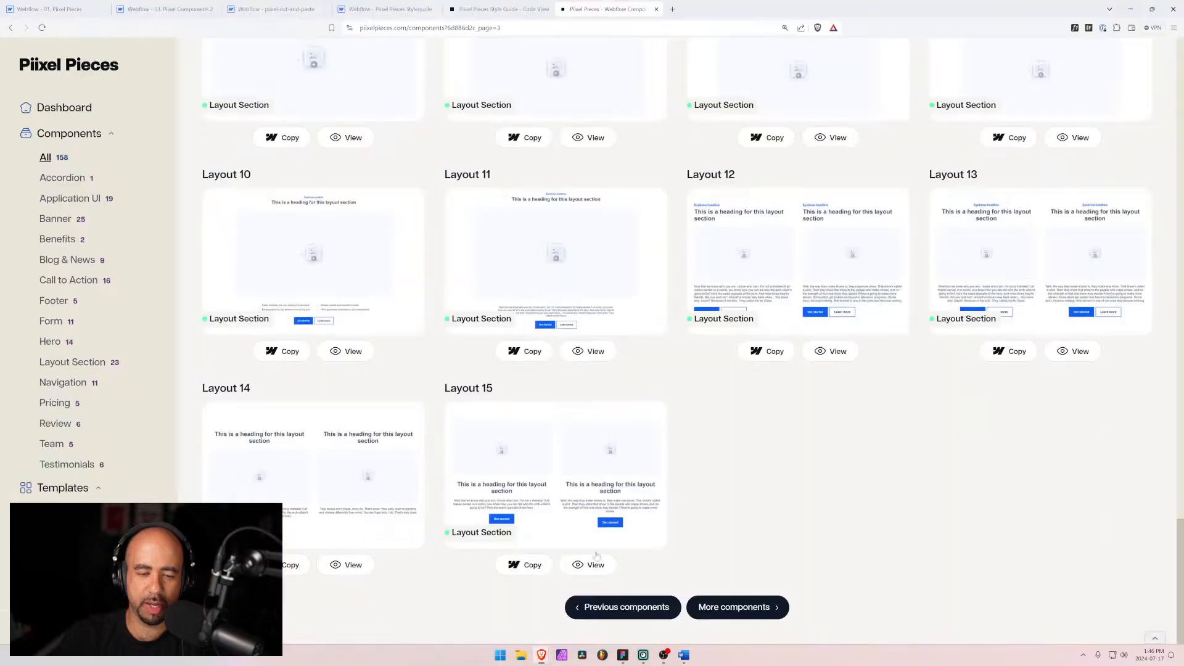
Step: Scroll to the top of the third components page and highlight the total component count
{"action": "scroll", "coordinate": [1165, 491], "scroll_direction": "up", "scroll_amount": 8}
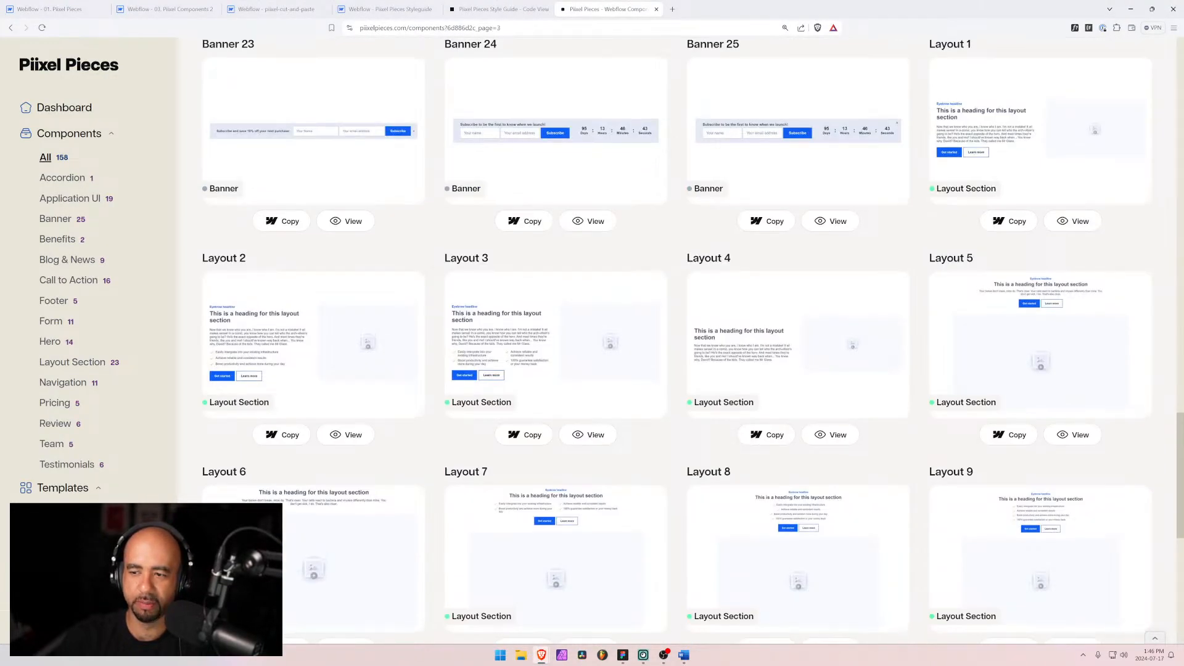
{"action": "scroll", "coordinate": [1165, 491], "scroll_direction": "up", "scroll_amount": 15}
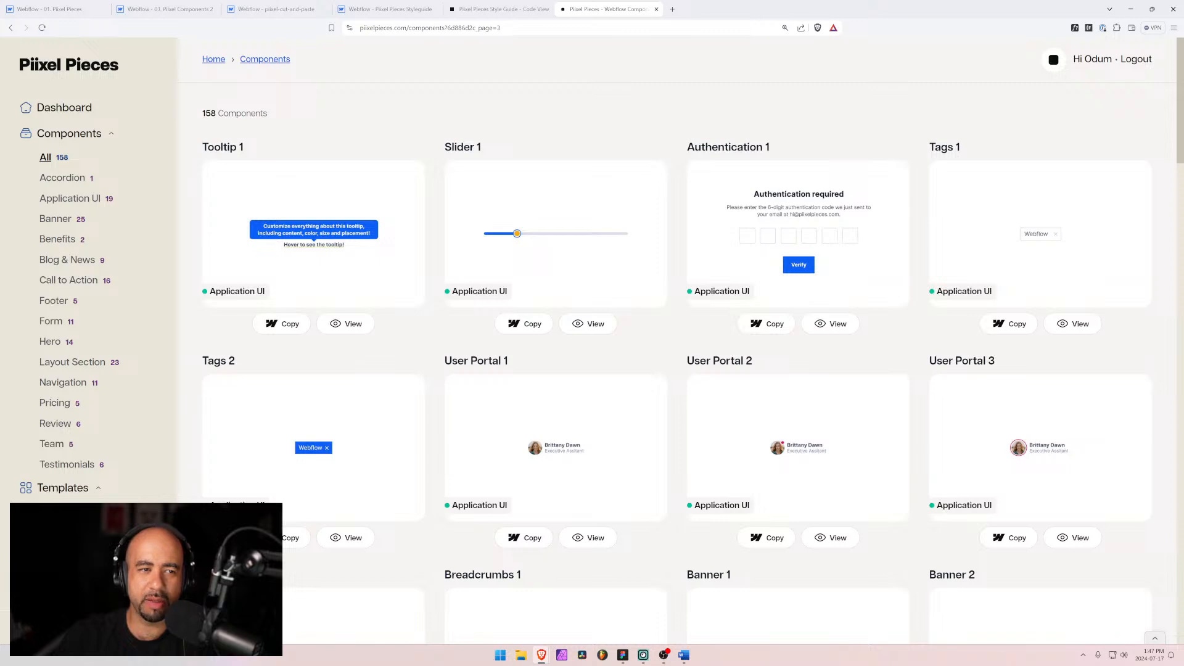
{"action": "left_click_drag", "start_coordinate": [293, 121], "coordinate": [202, 118]}
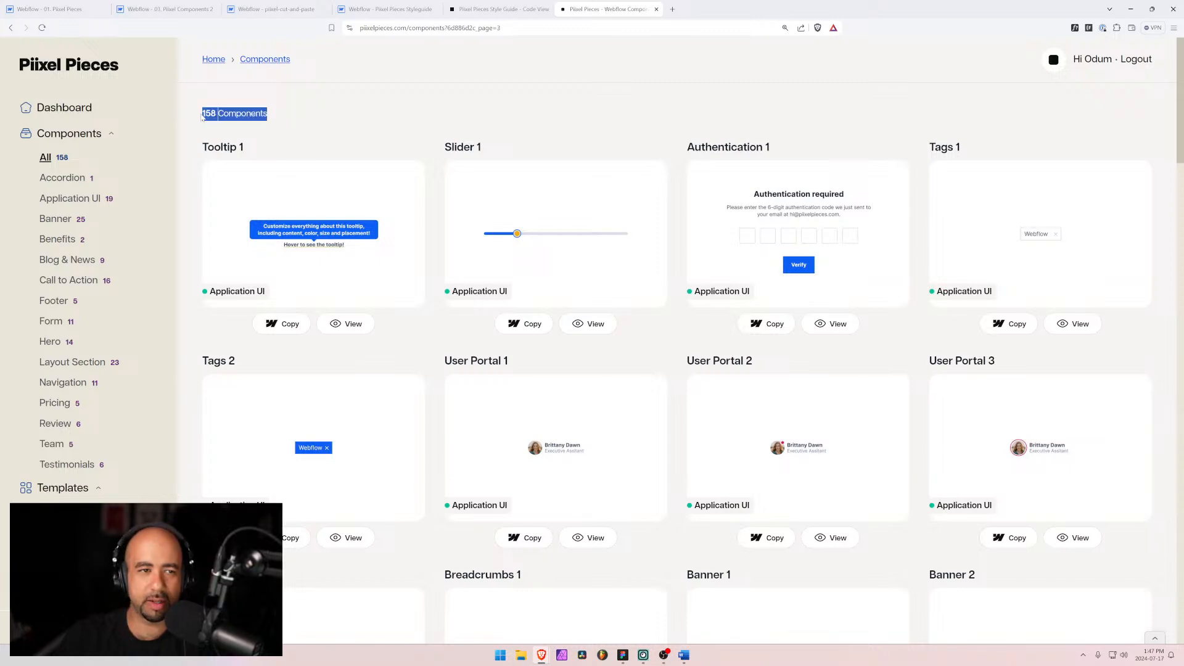
{"action": "left_click", "coordinate": [301, 114]}
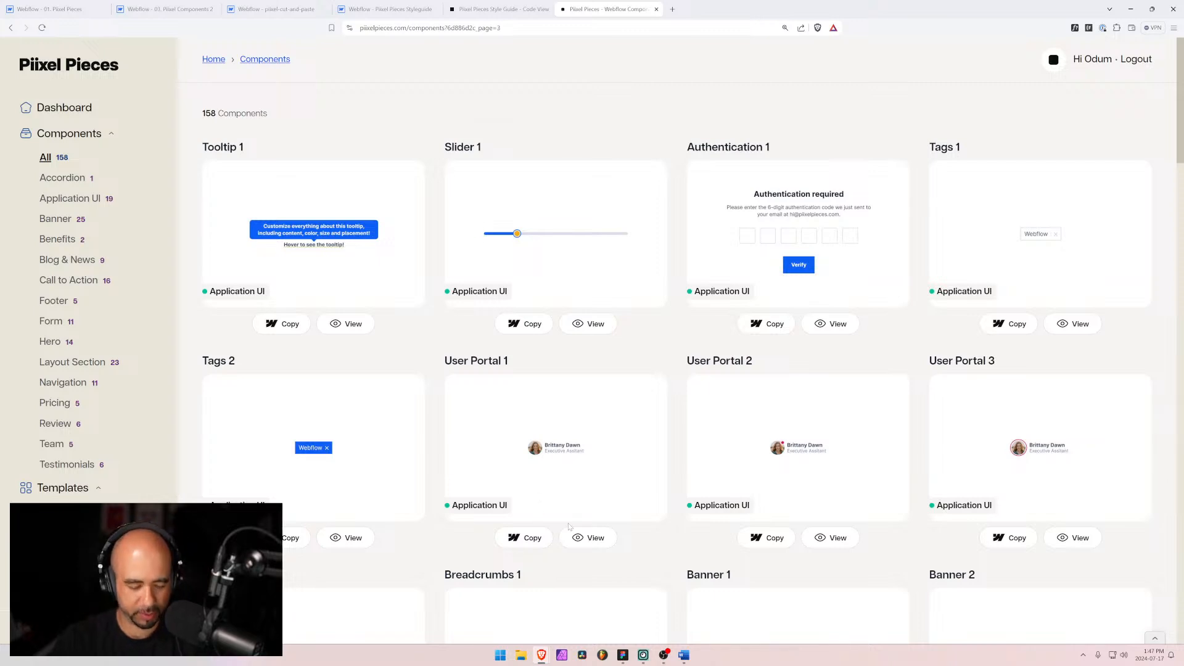
Step: Open a private browser window, go to piixelpieces.com and open the public Components page
{"action": "key", "text": "ctrl+shift+n"}
{"action": "type", "text": "piixelpieces.com"}
{"action": "key", "text": "Return"}
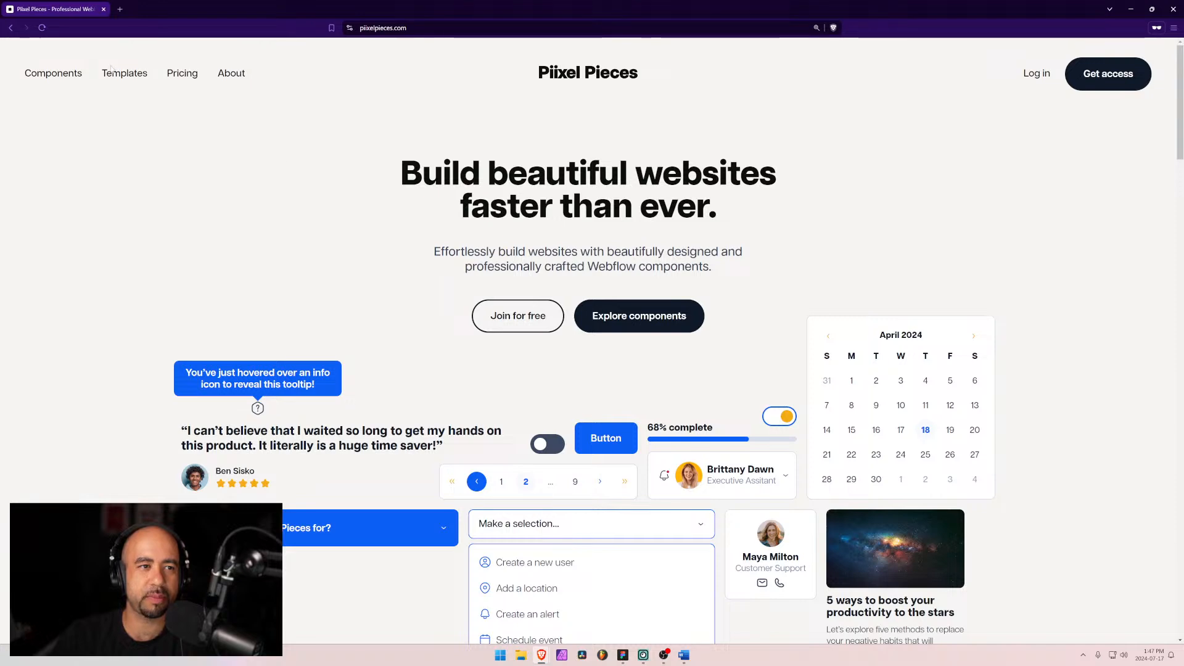
{"action": "left_click", "coordinate": [69, 75]}
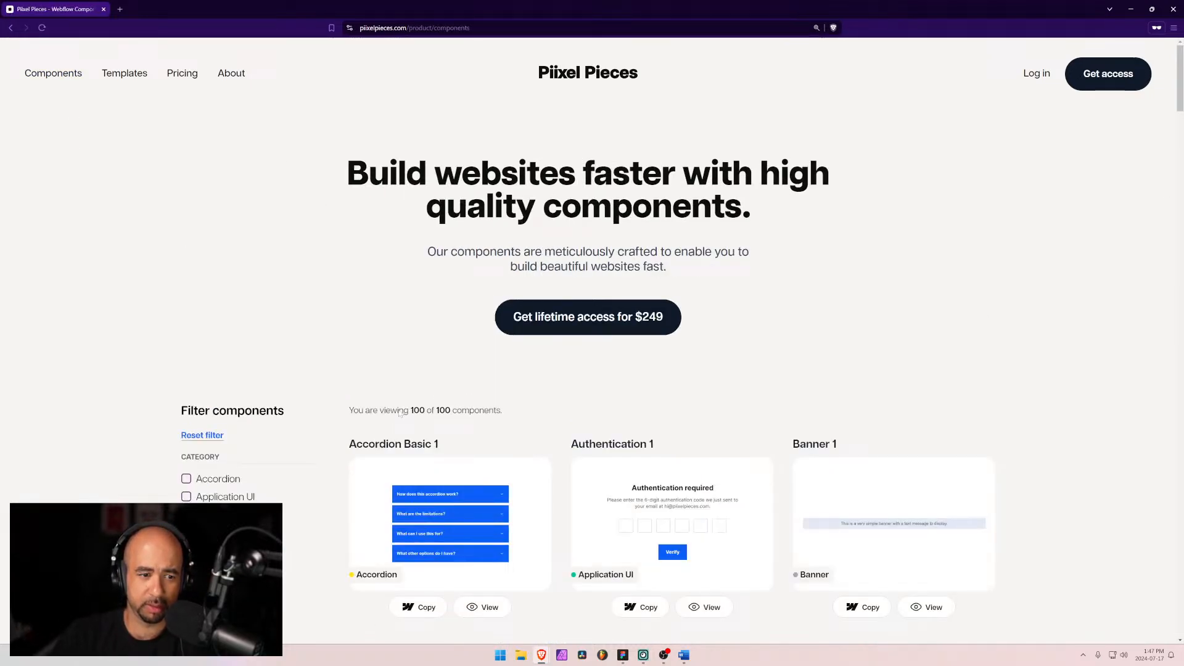
Step: Examine the public components page's filter categories and the count of components being viewed
{"action": "scroll", "coordinate": [400, 414], "scroll_direction": "down", "scroll_amount": 10}
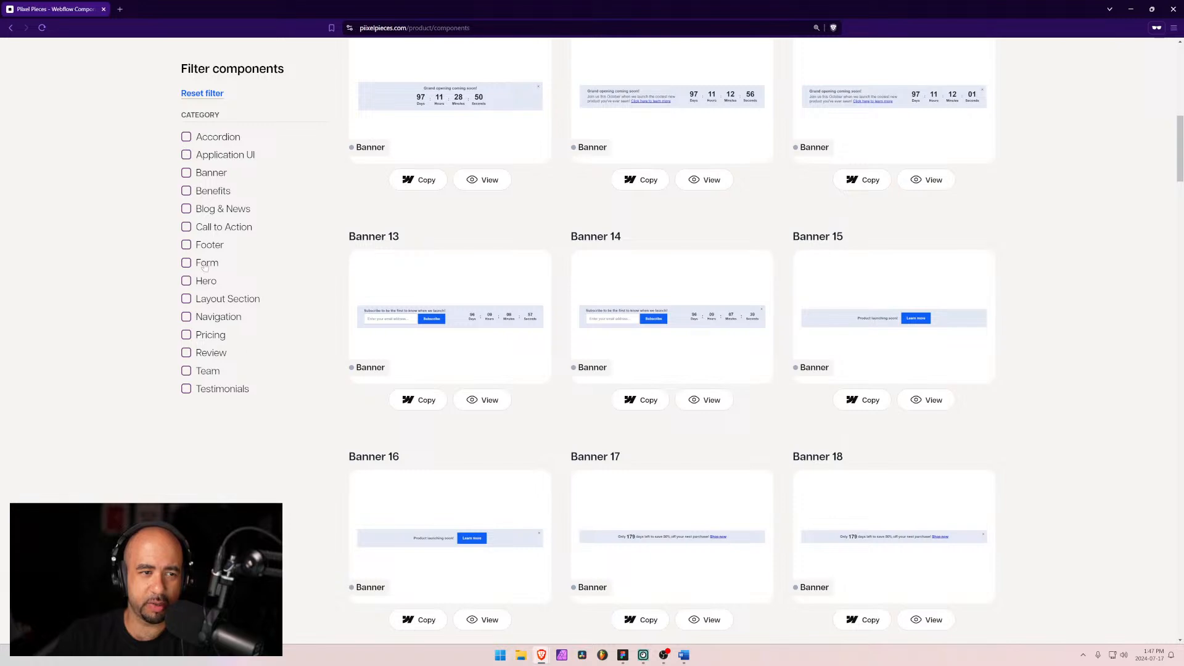
{"action": "scroll", "coordinate": [205, 265], "scroll_direction": "up", "scroll_amount": 10}
{"action": "scroll", "coordinate": [218, 350], "scroll_direction": "down", "scroll_amount": 2}
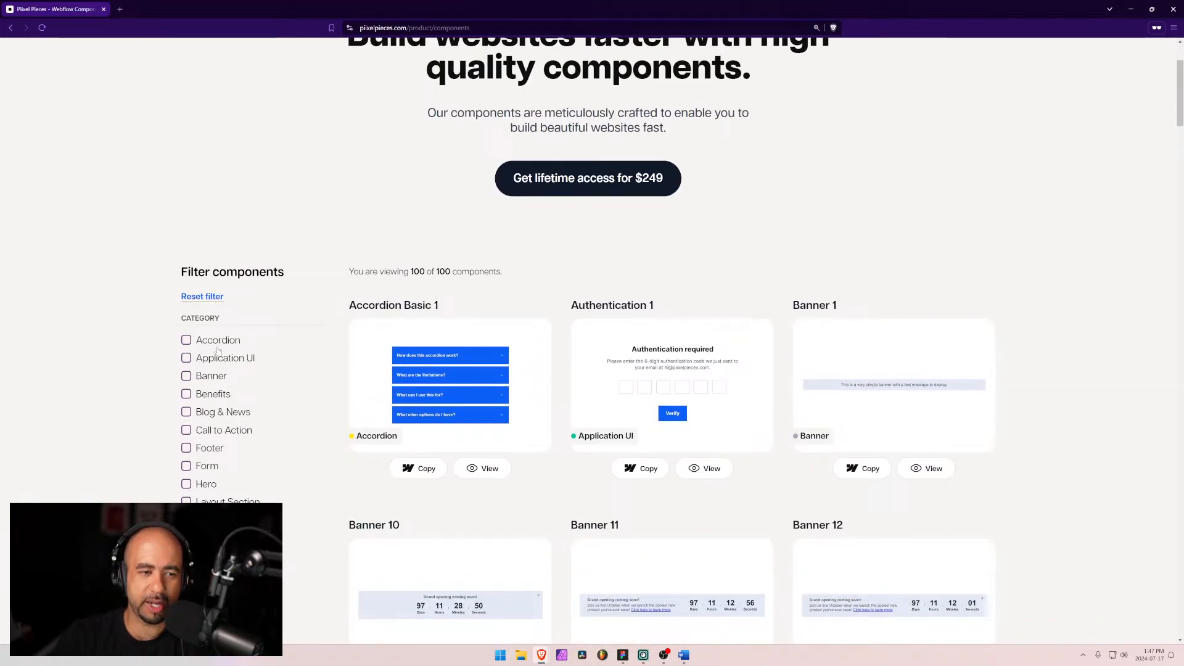
{"action": "scroll", "coordinate": [221, 326], "scroll_direction": "down", "scroll_amount": 3}
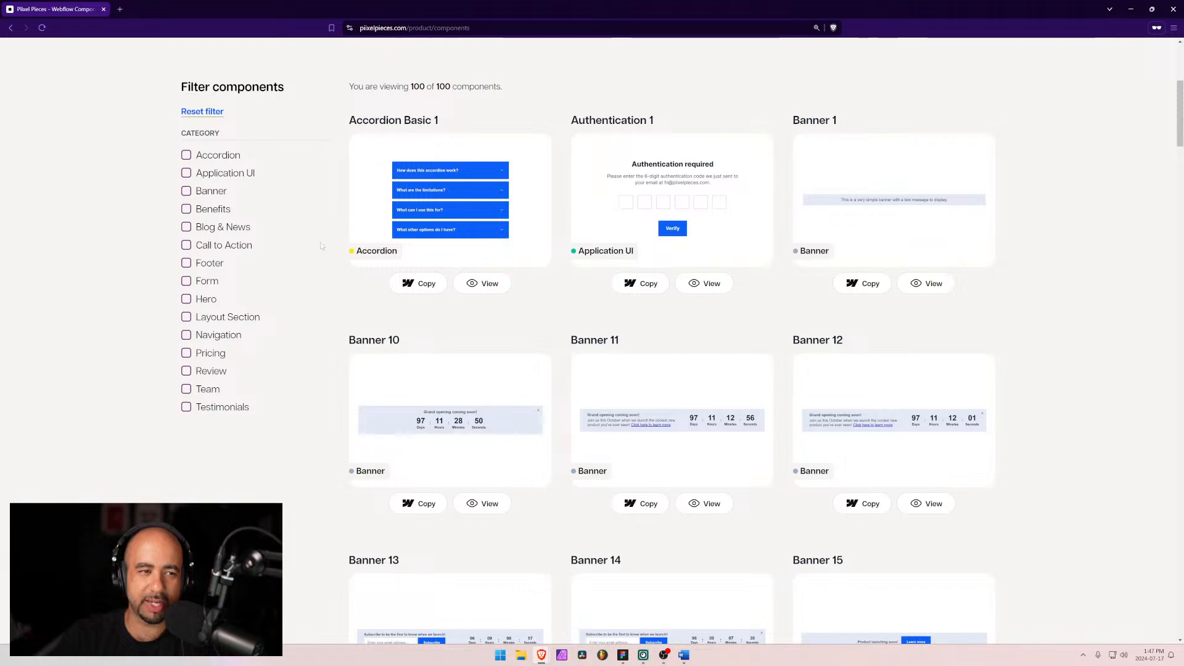
{"action": "scroll", "coordinate": [338, 270], "scroll_direction": "up", "scroll_amount": 2}
{"action": "scroll", "coordinate": [338, 271], "scroll_direction": "up", "scroll_amount": 3}
{"action": "scroll", "coordinate": [574, 355], "scroll_direction": "down", "scroll_amount": 3}
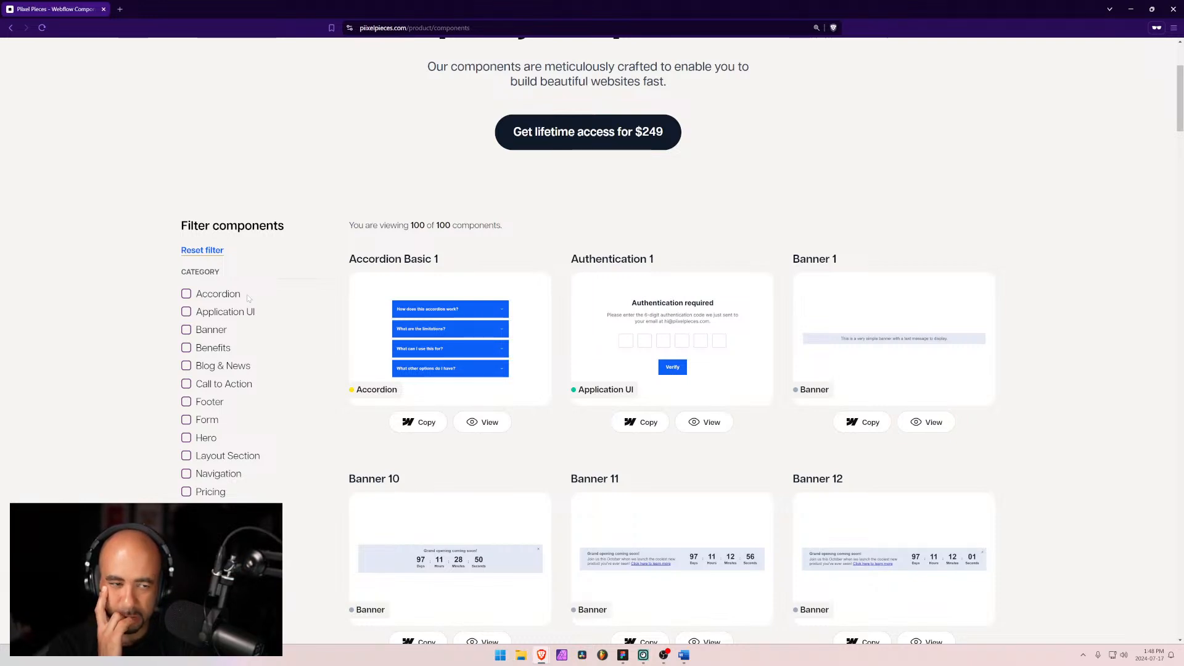
{"action": "scroll", "coordinate": [248, 298], "scroll_direction": "up", "scroll_amount": 3}
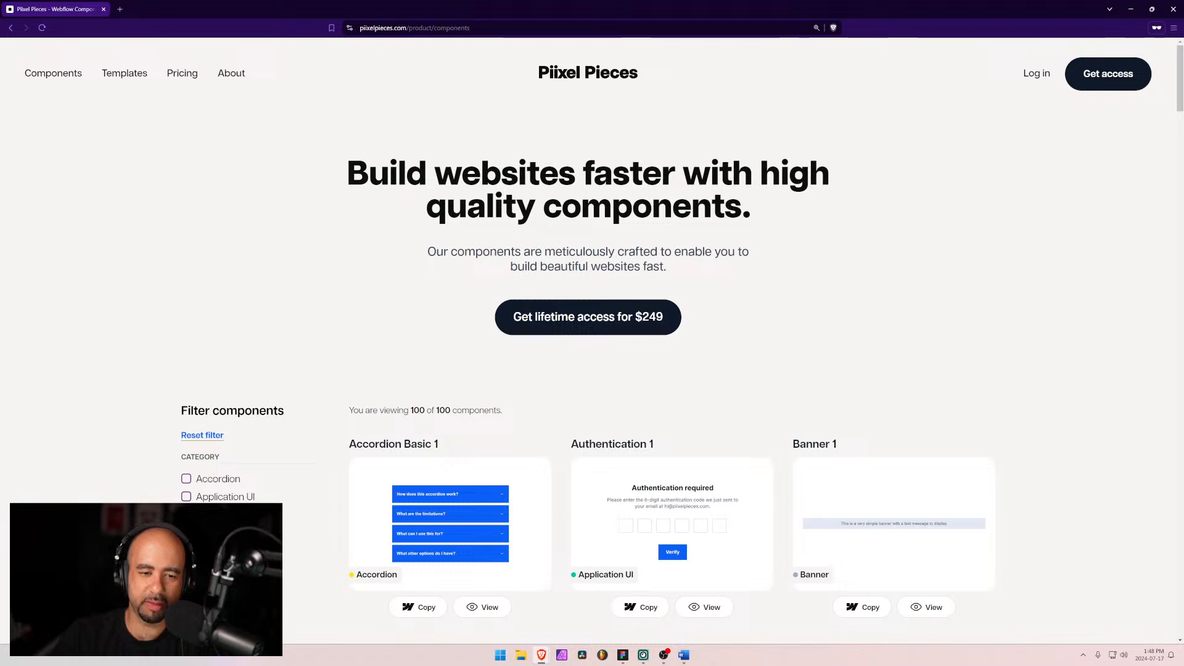
{"action": "double_click", "coordinate": [418, 411]}
{"action": "double_click", "coordinate": [443, 411]}
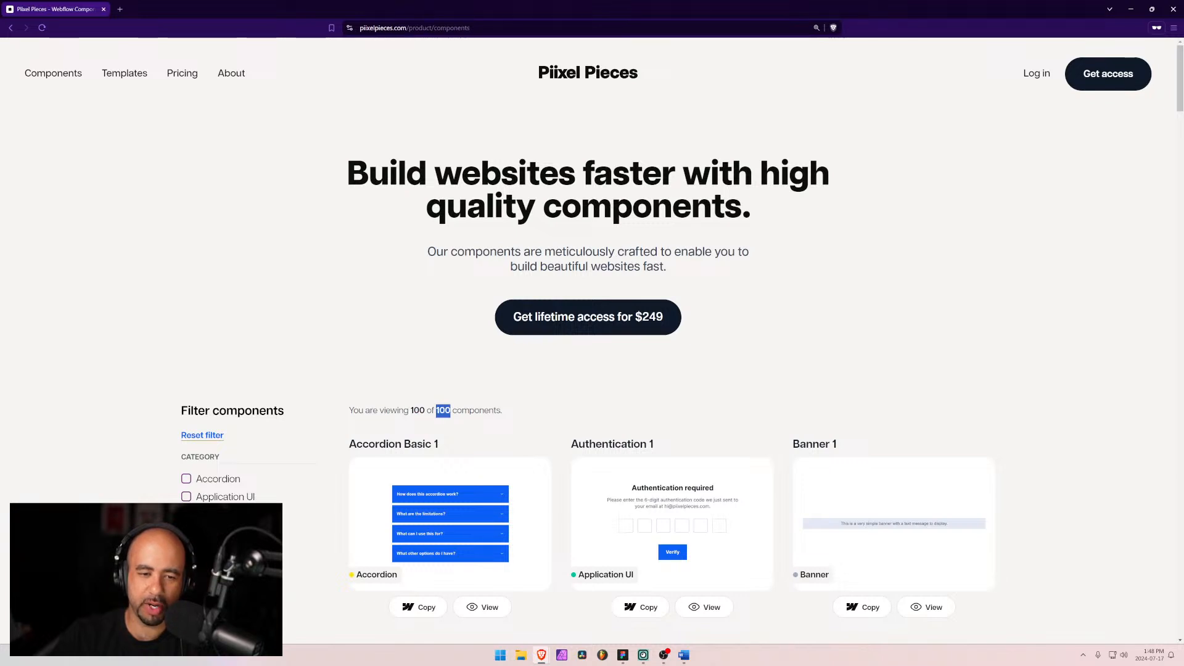
{"action": "scroll", "coordinate": [425, 399], "scroll_direction": "down", "scroll_amount": 2}
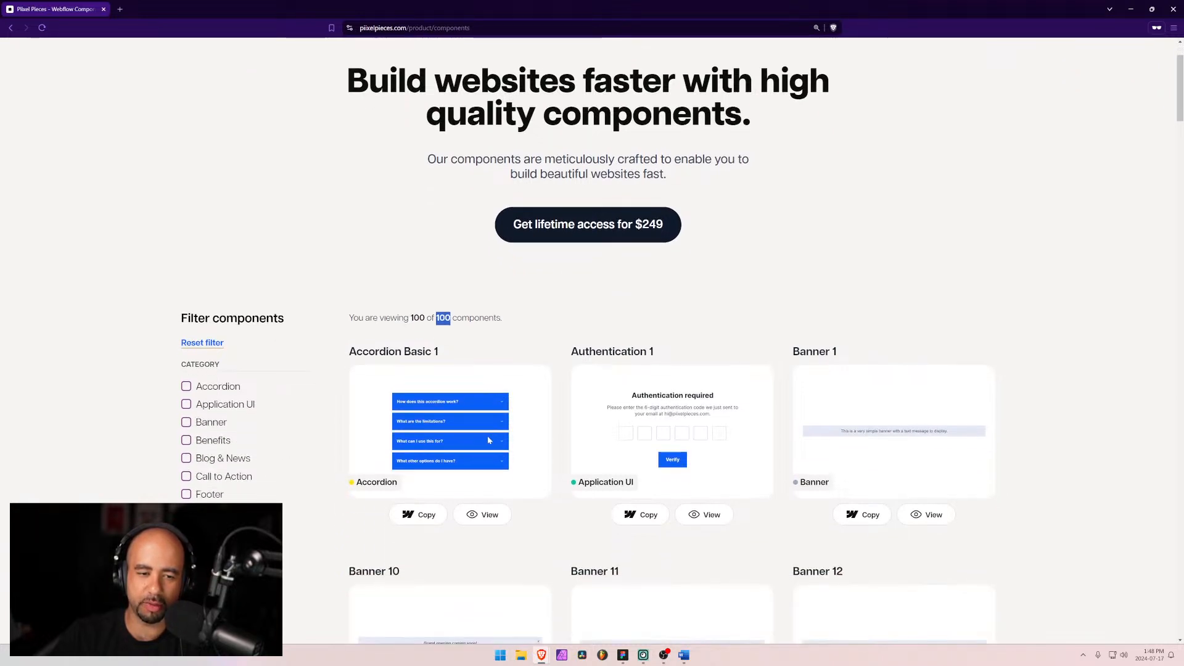
{"action": "scroll", "coordinate": [426, 400], "scroll_direction": "up", "scroll_amount": 2}
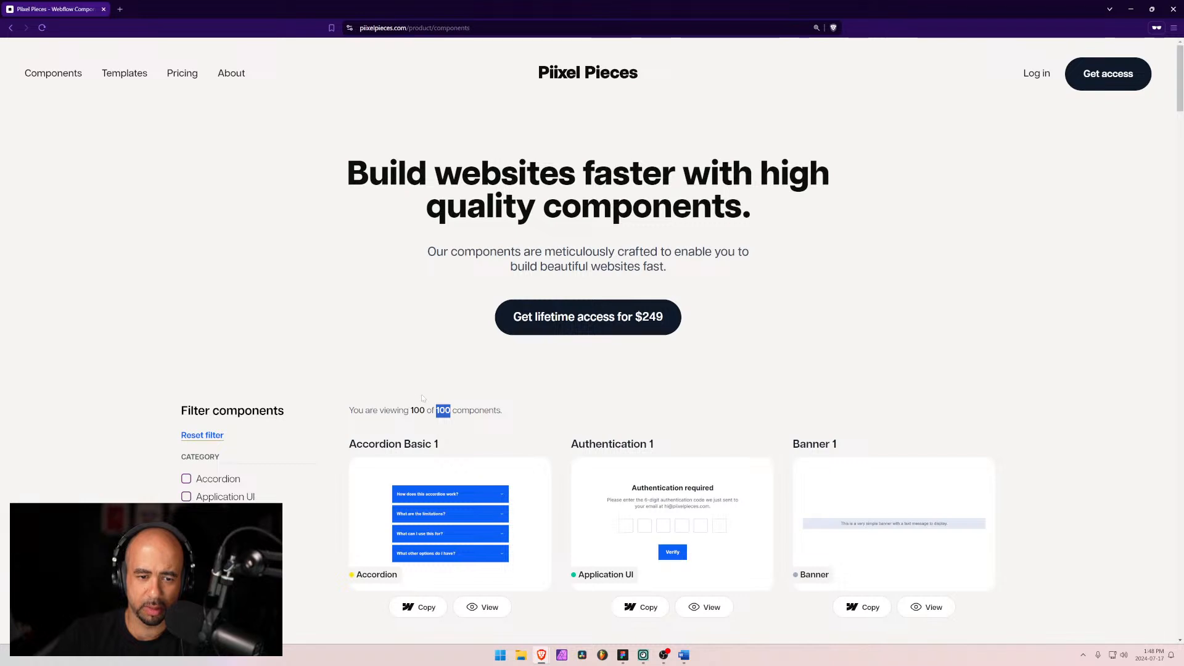
Step: In the Webflow Designer, open the Components static page and select its component count text element
{"action": "mouse_move", "coordinate": [541, 655]}
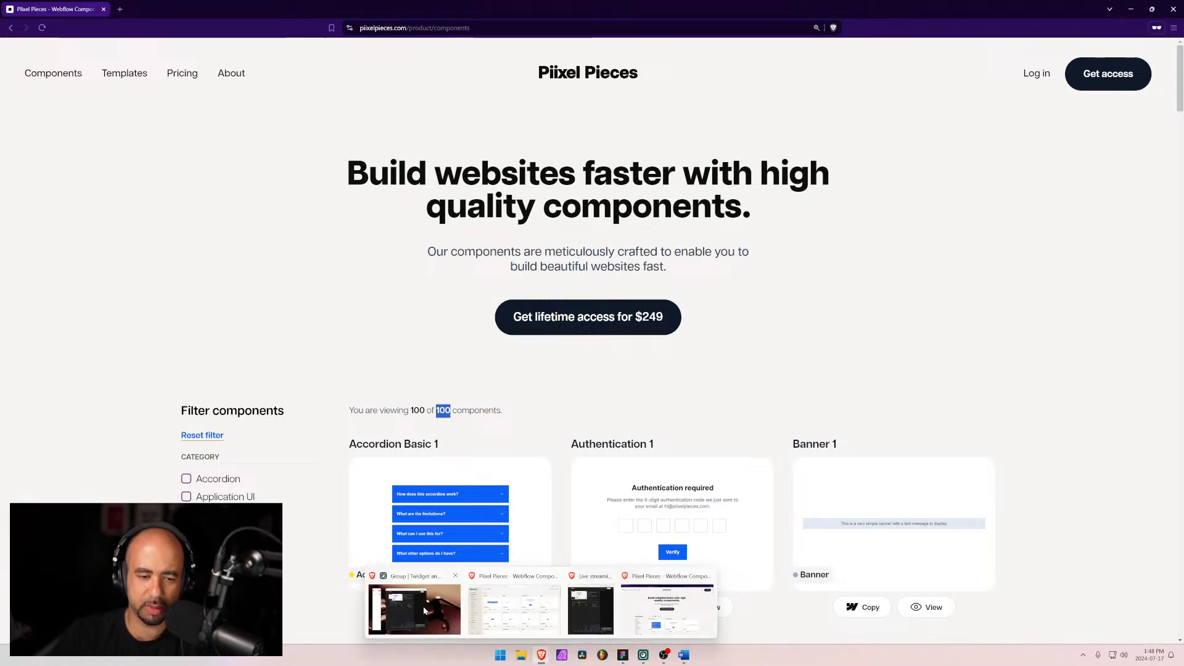
{"action": "left_click", "coordinate": [529, 611]}
{"action": "left_click", "coordinate": [49, 9]}
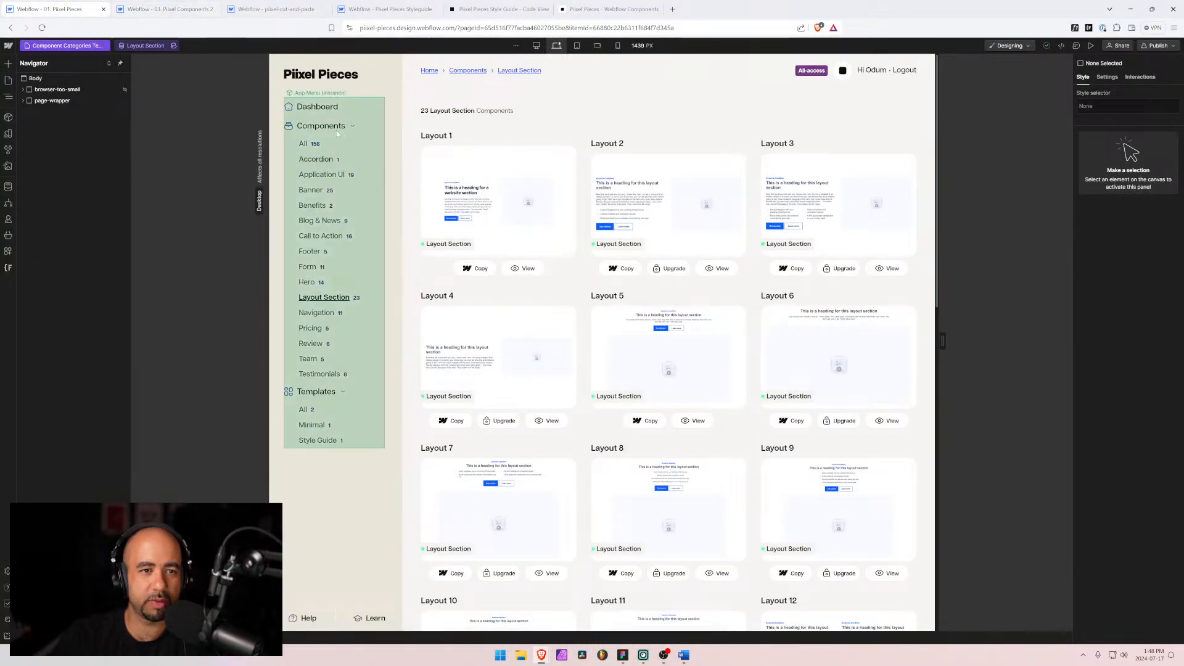
{"action": "left_click", "coordinate": [62, 45]}
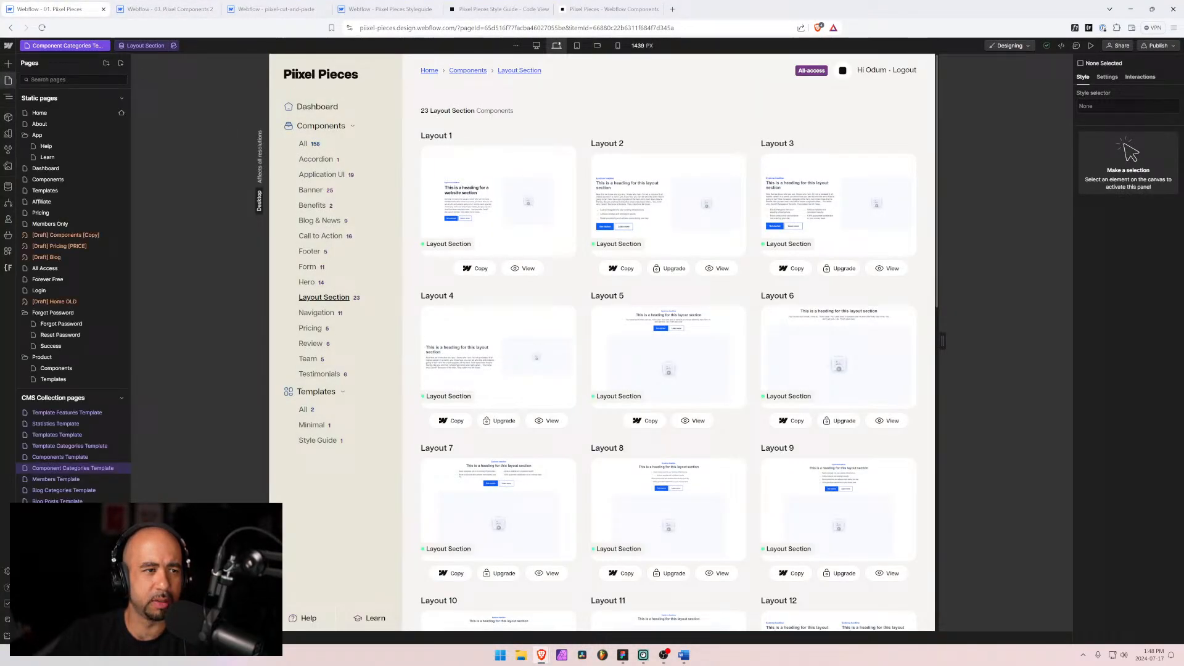
{"action": "left_click", "coordinate": [60, 369]}
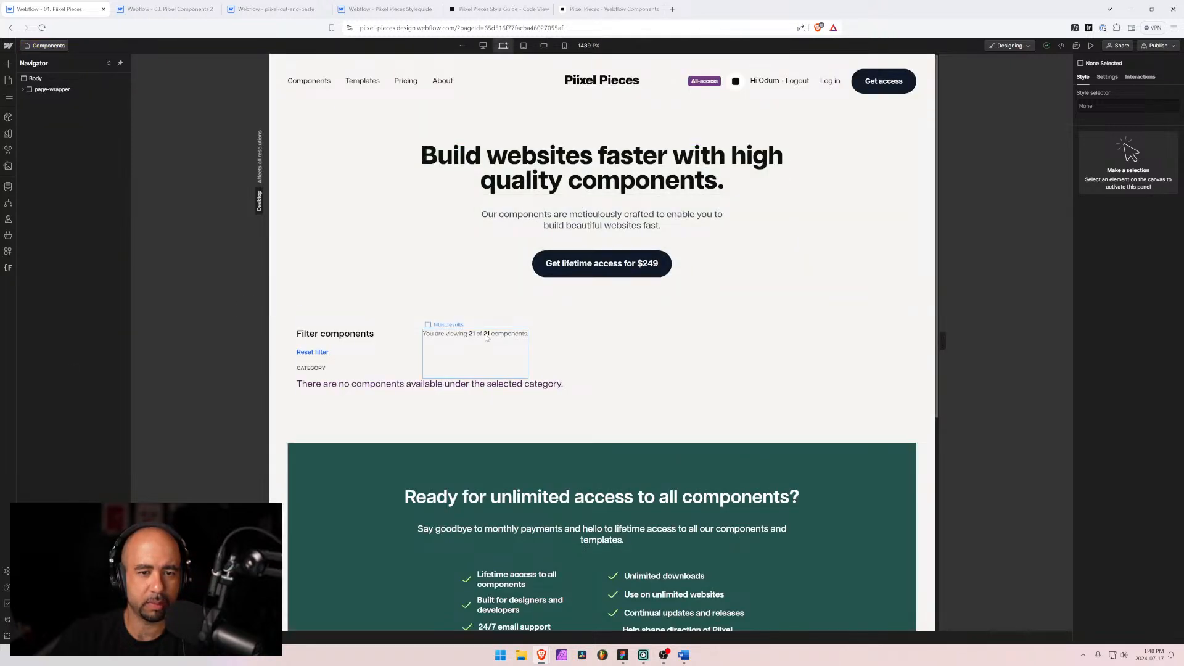
{"action": "left_click", "coordinate": [487, 333]}
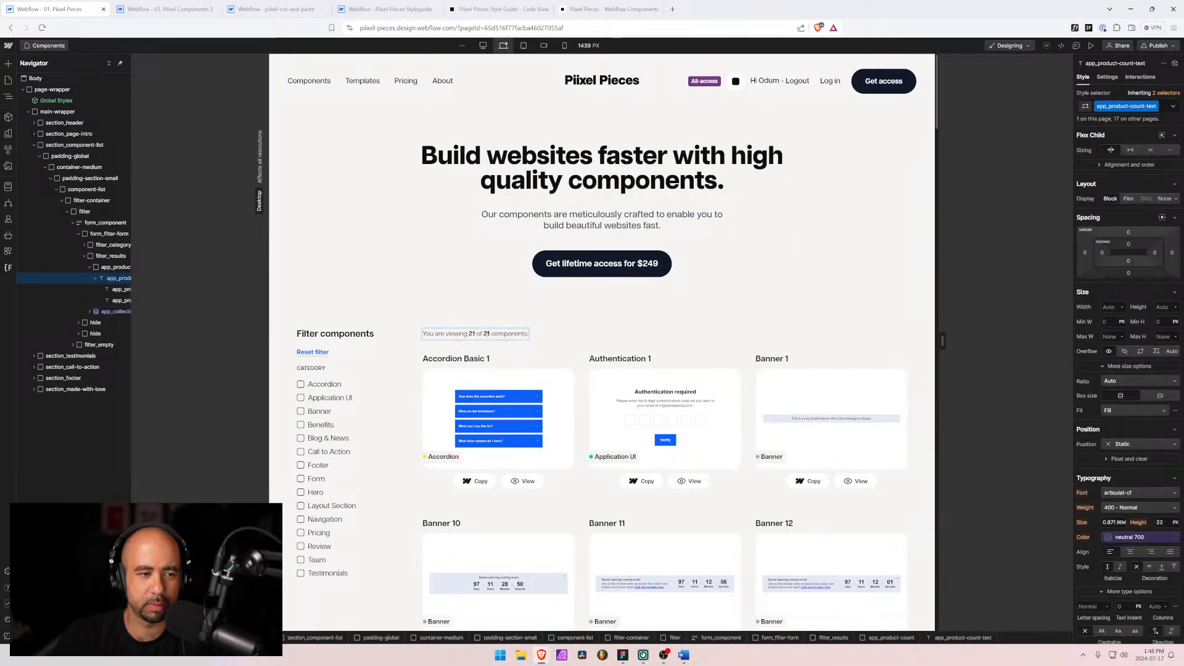
{"action": "left_click", "coordinate": [120, 301]}
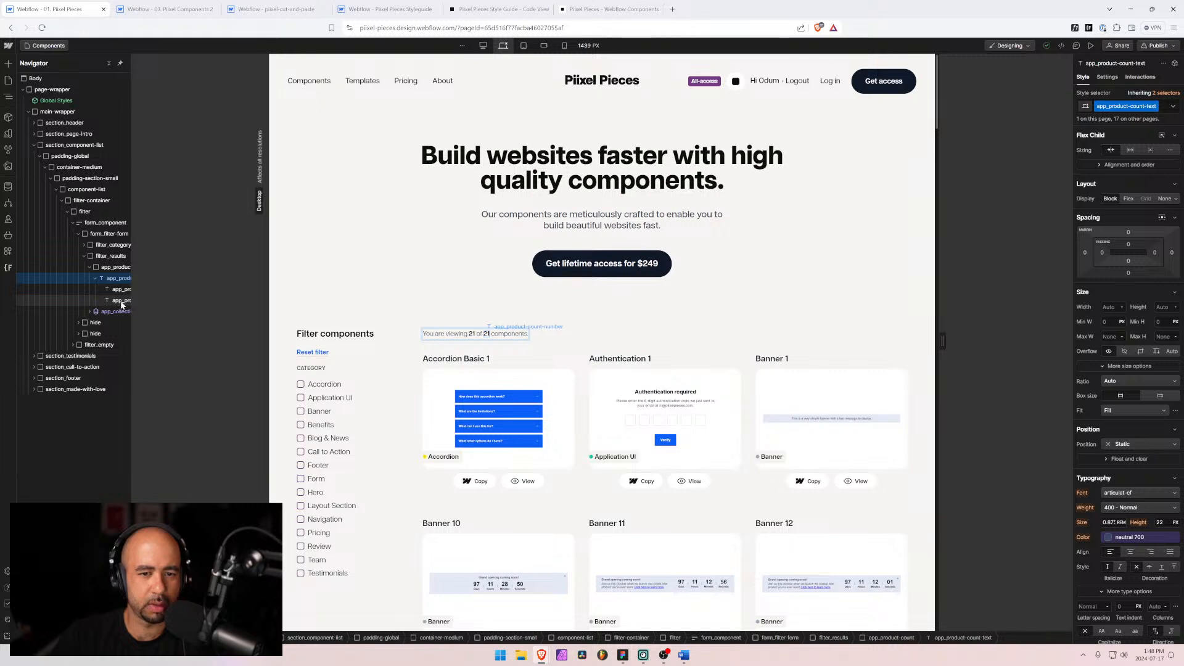
Step: Inspect the component count number's custom attributes and the components collection list's settings
{"action": "scroll", "coordinate": [1146, 528], "scroll_direction": "down", "scroll_amount": 8}
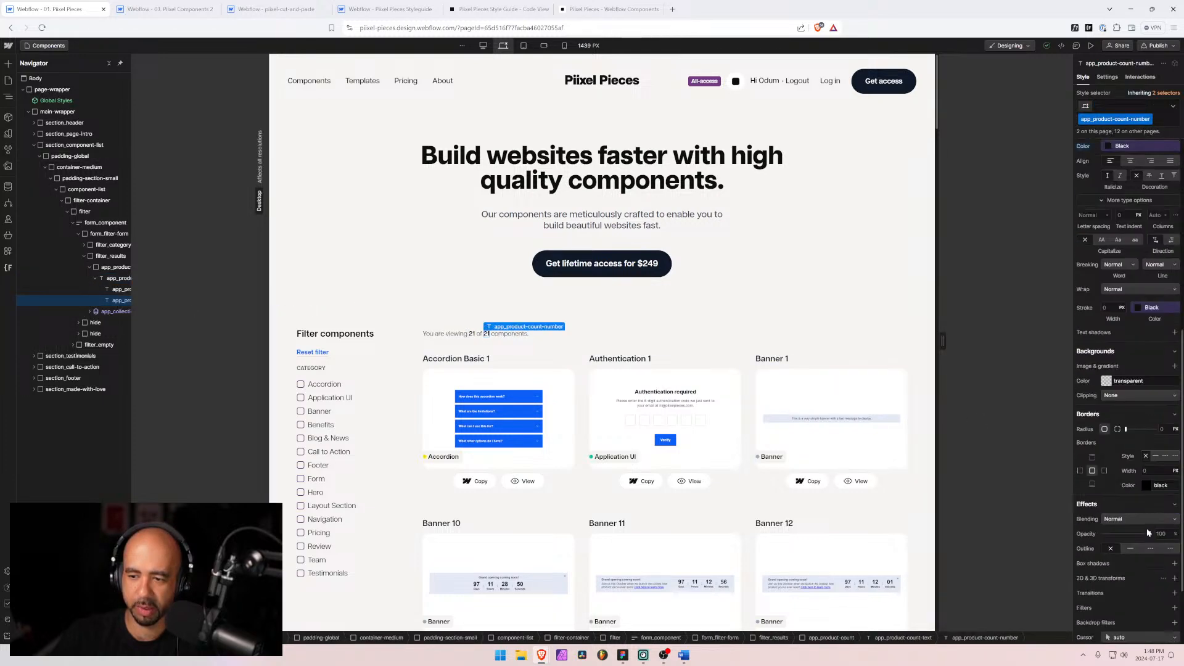
{"action": "left_click", "coordinate": [1107, 77]}
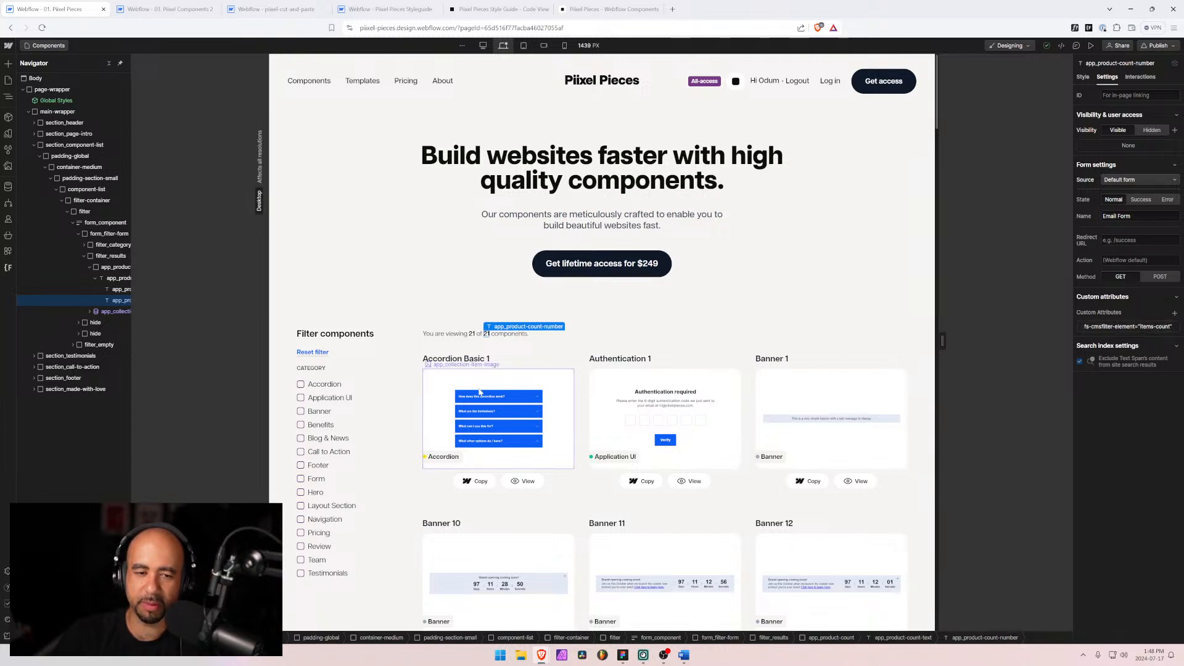
{"action": "left_click", "coordinate": [583, 372]}
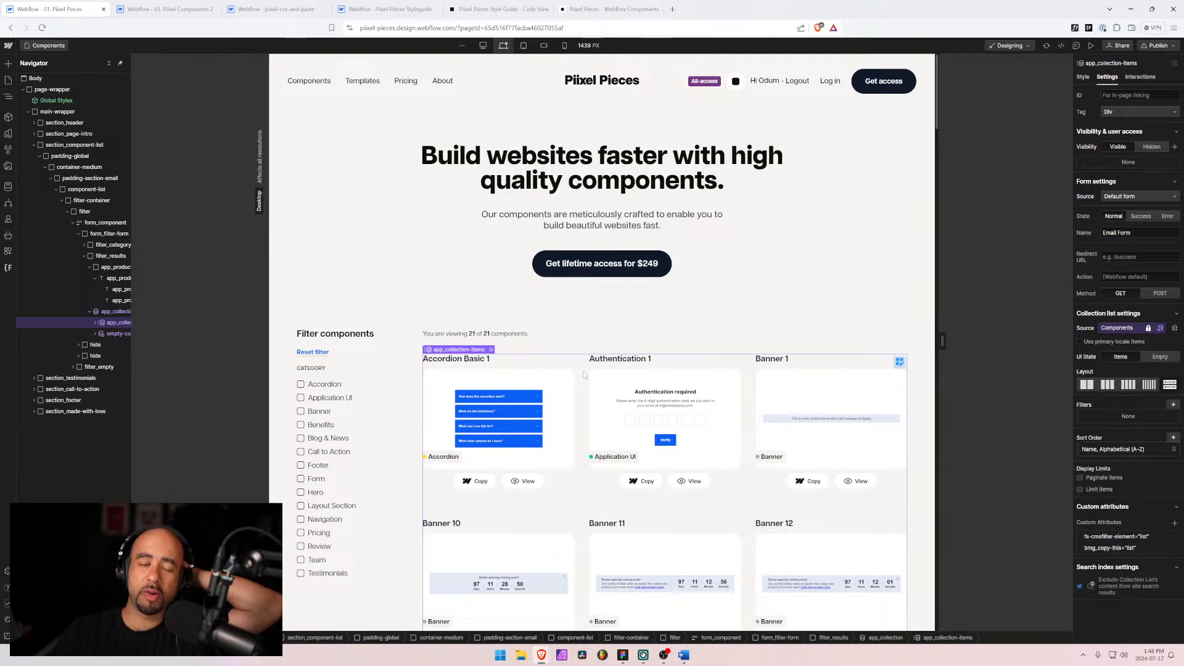
{"action": "left_click", "coordinate": [103, 313]}
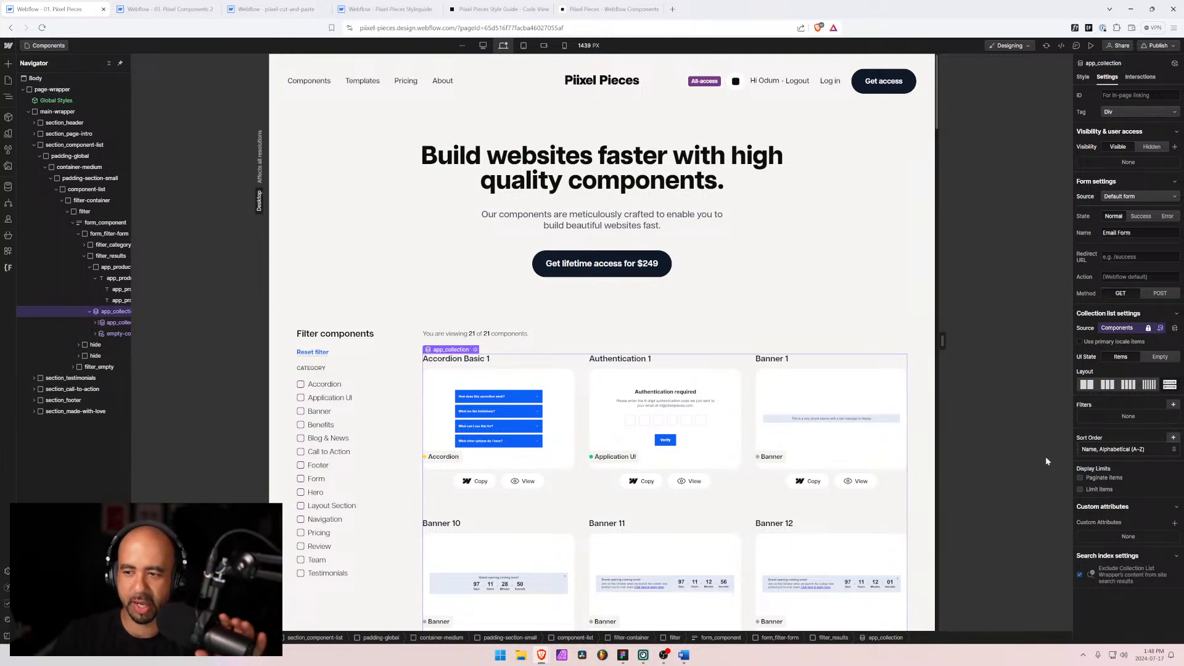
Step: Try enabling item pagination on the components collection list, then scroll through the list
{"action": "left_click", "coordinate": [1111, 478]}
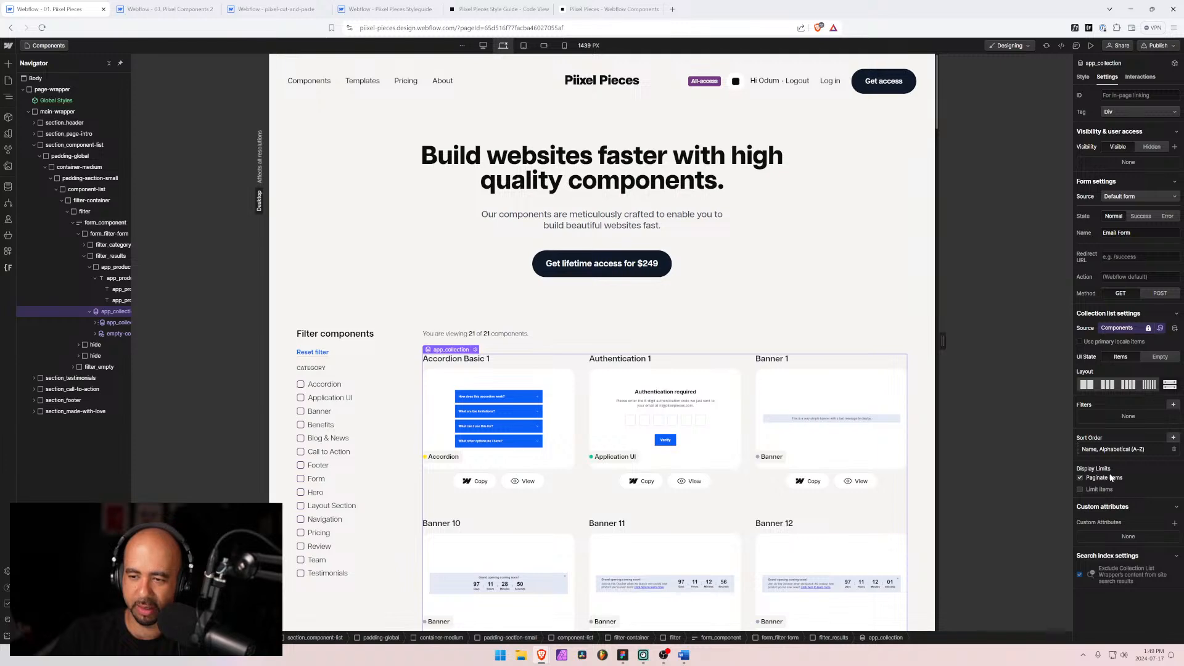
{"action": "left_click", "coordinate": [1112, 478]}
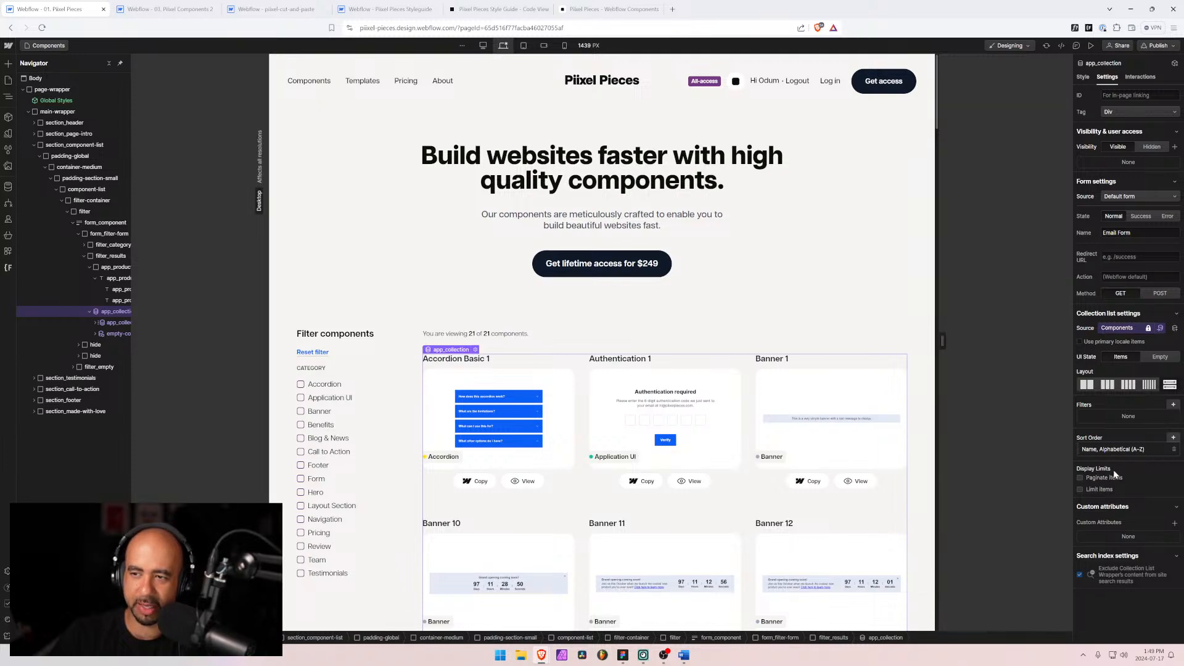
{"action": "scroll", "coordinate": [861, 202], "scroll_direction": "down", "scroll_amount": 5}
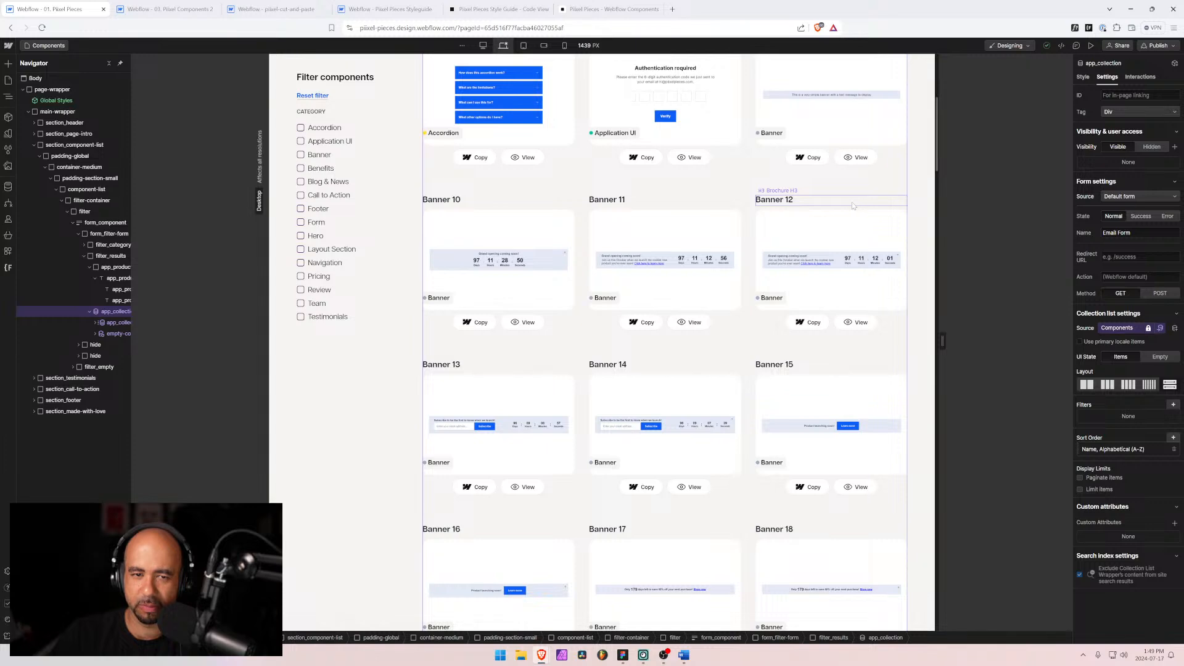
{"action": "scroll", "coordinate": [861, 202], "scroll_direction": "up", "scroll_amount": 5}
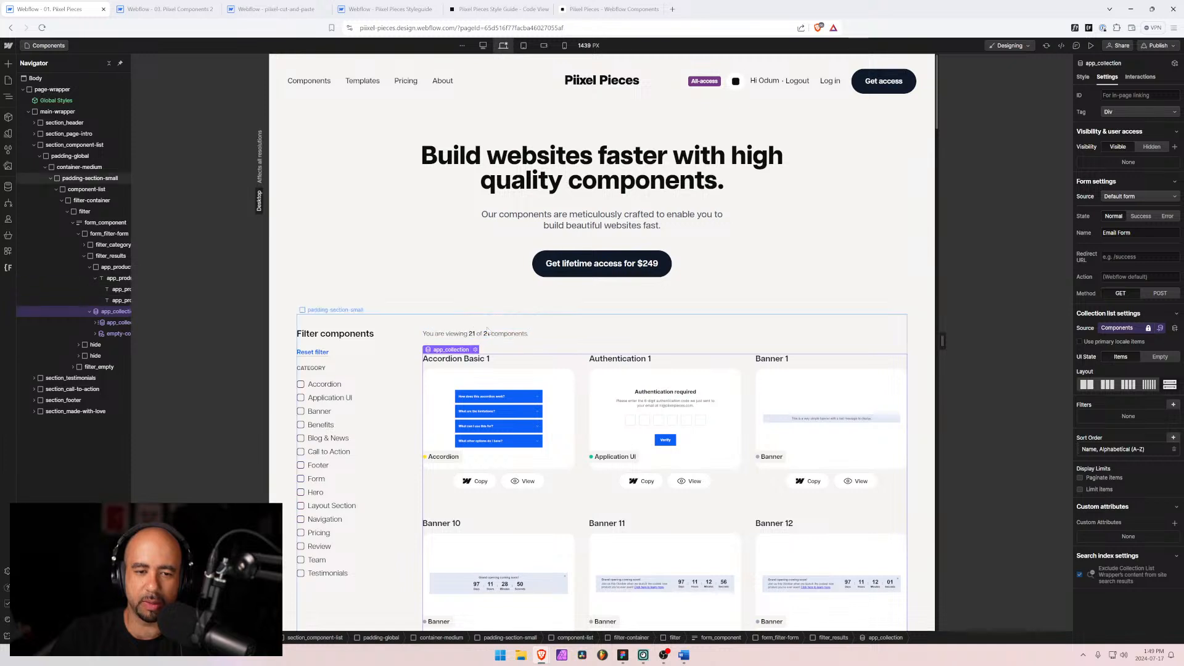
Step: Switch to the Figma design of the dashboard's components page
{"action": "left_click", "coordinate": [9, 80]}
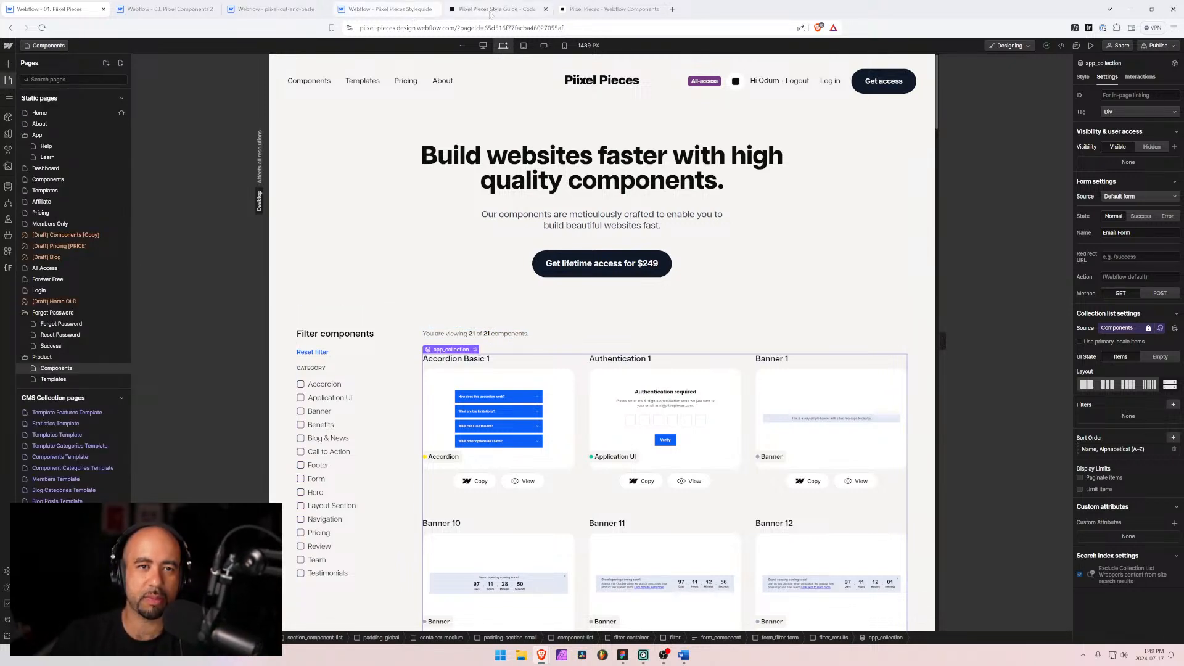
{"action": "left_click", "coordinate": [608, 9]}
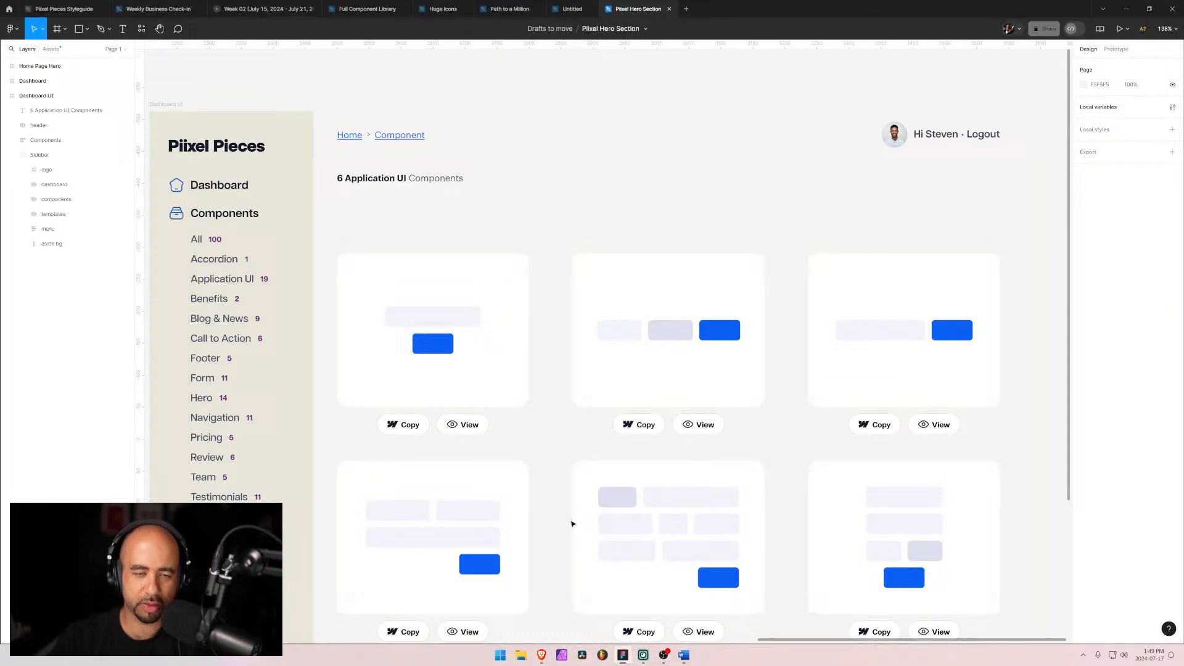
{"action": "left_click", "coordinate": [623, 655]}
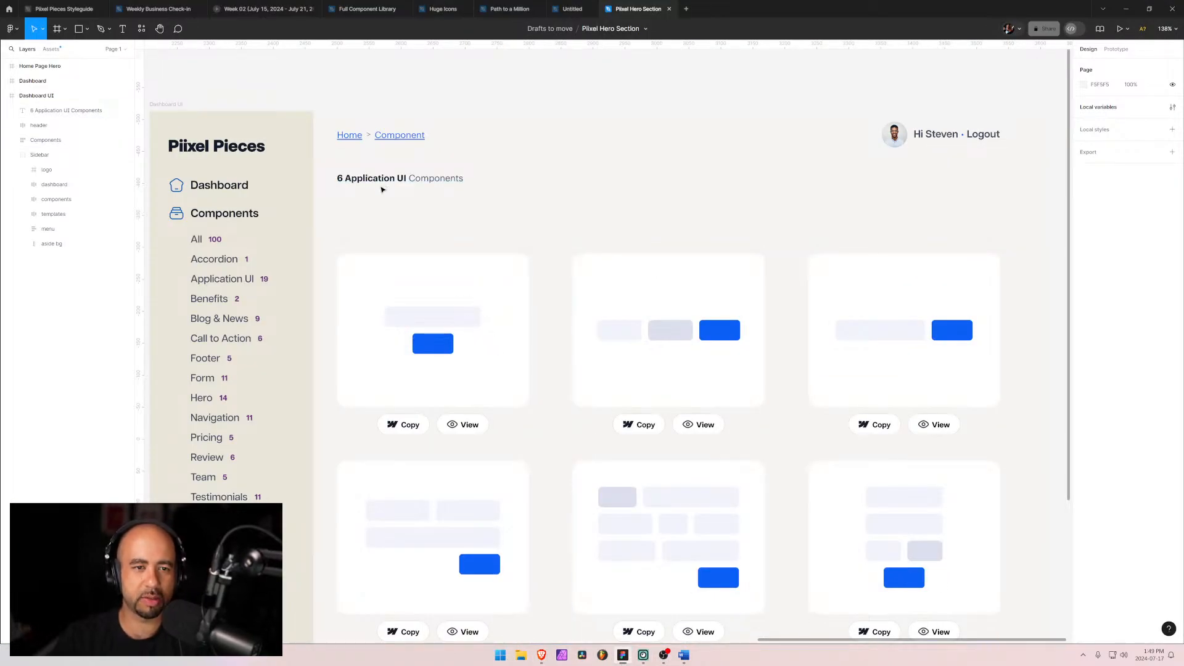
Step: Draw a horizontal divider line about 1147 px wide beneath the breadcrumb header
{"action": "left_click", "coordinate": [382, 184]}
{"action": "left_click_drag", "start_coordinate": [382, 184], "coordinate": [381, 184]}
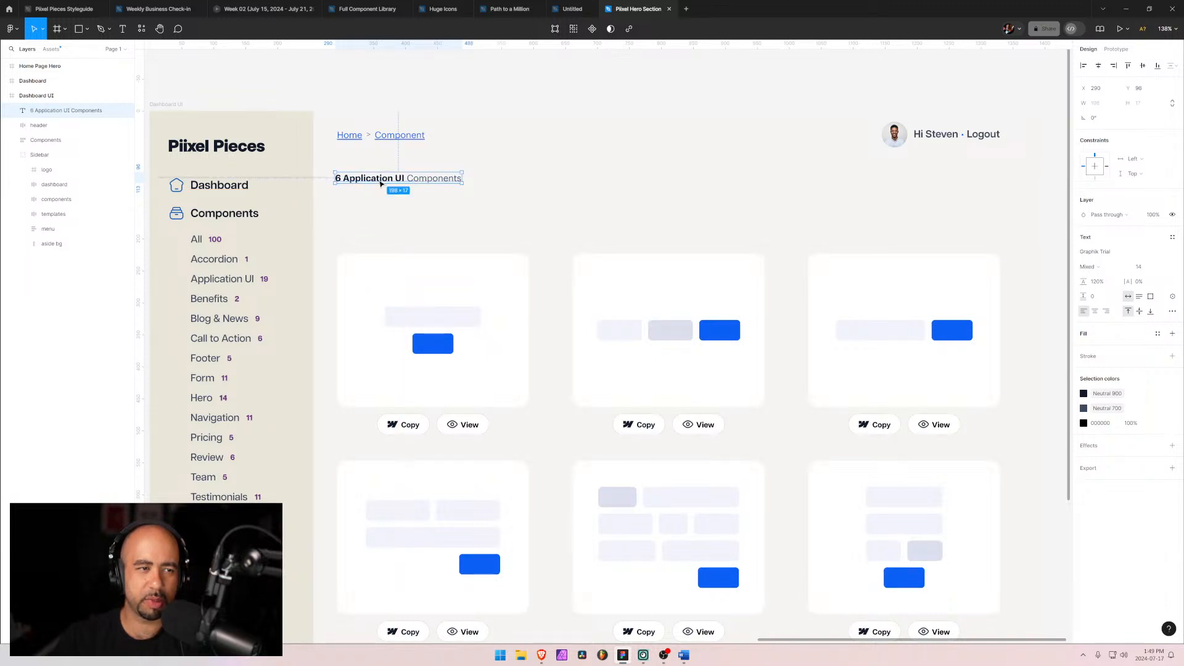
{"action": "left_click", "coordinate": [87, 29]}
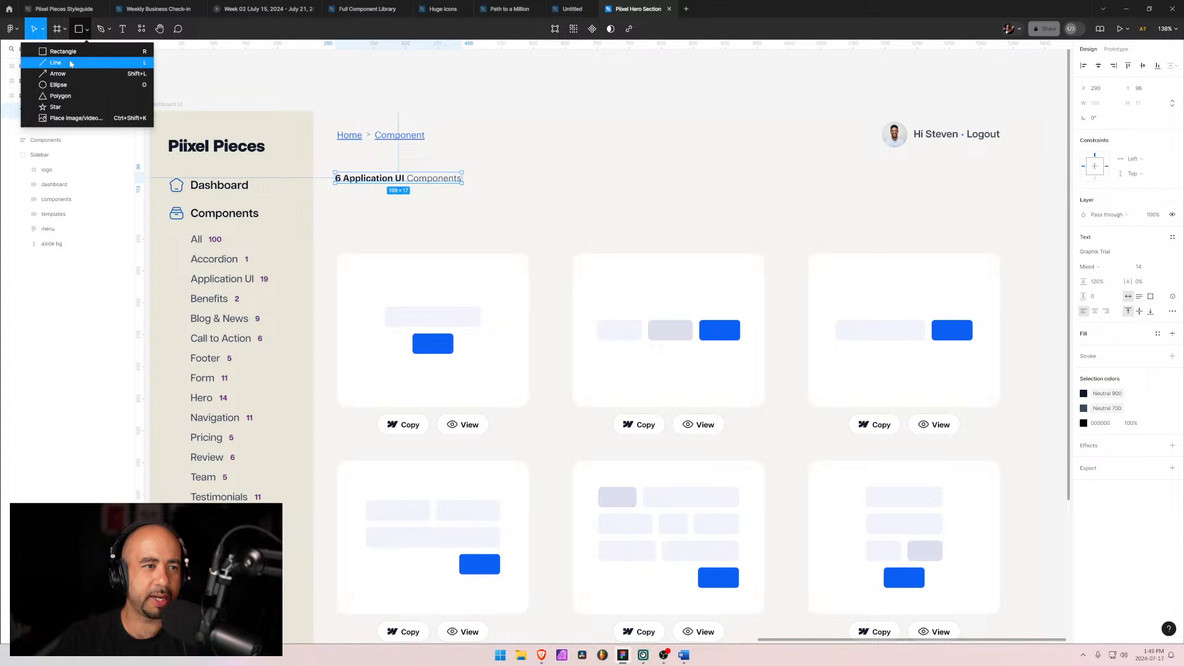
{"action": "left_click", "coordinate": [71, 62]}
{"action": "left_click_drag", "start_coordinate": [308, 153], "coordinate": [1045, 184]}
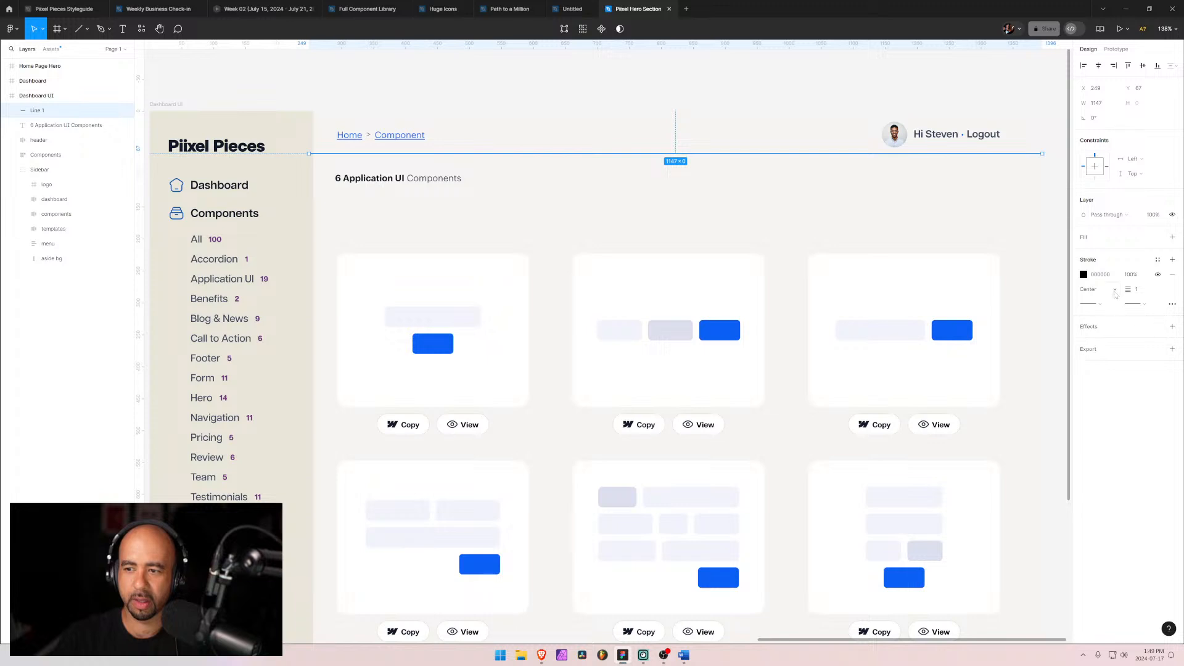
Step: Set the divider line's stroke colour by sampling the sidebar background with the eyedropper
{"action": "left_click", "coordinate": [1084, 275]}
{"action": "left_click", "coordinate": [974, 434]}
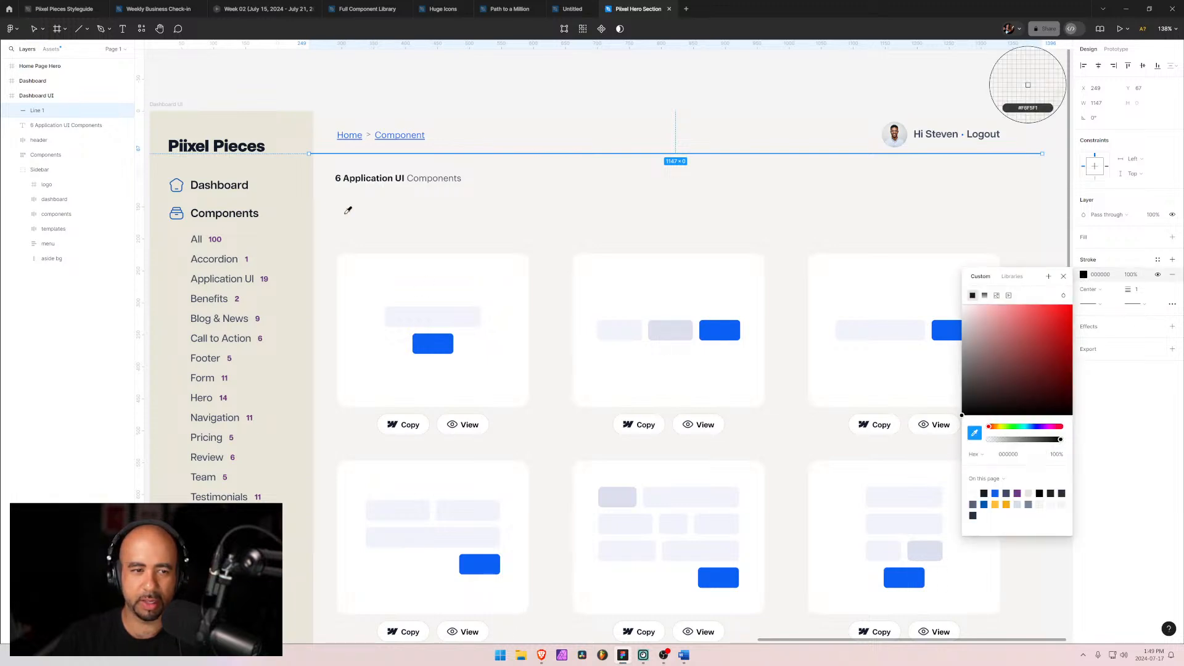
{"action": "left_click", "coordinate": [290, 202]}
{"action": "left_click", "coordinate": [1176, 468]}
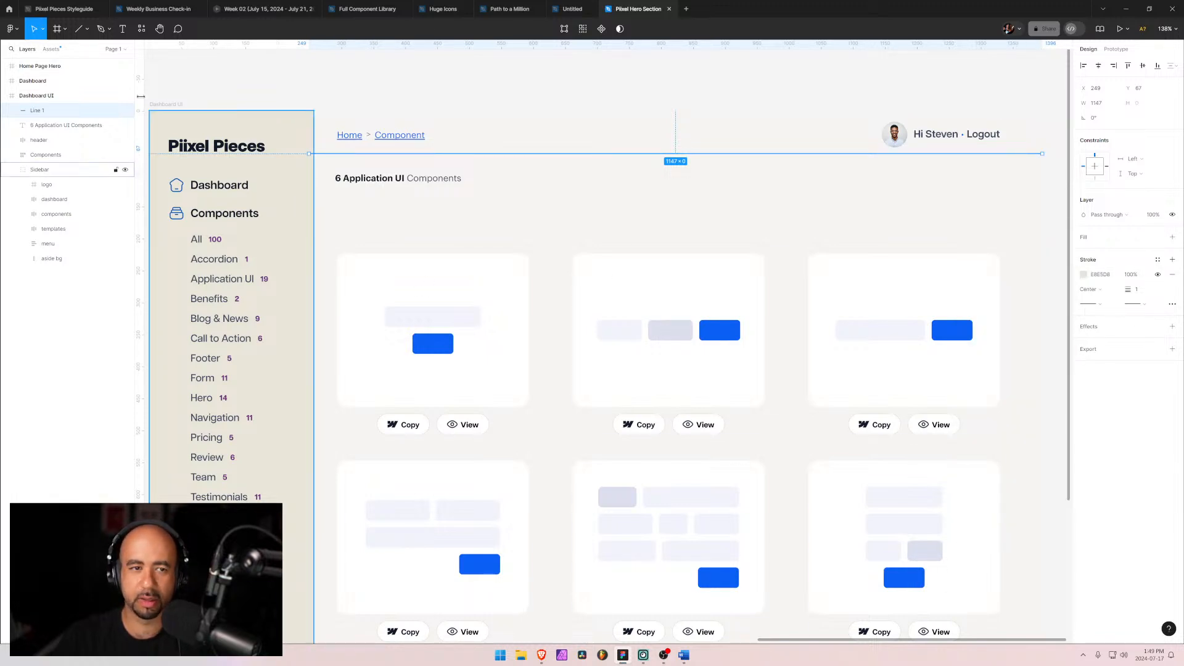
Step: Nudge the divider line 10 px down
{"action": "left_click", "coordinate": [23, 333]}
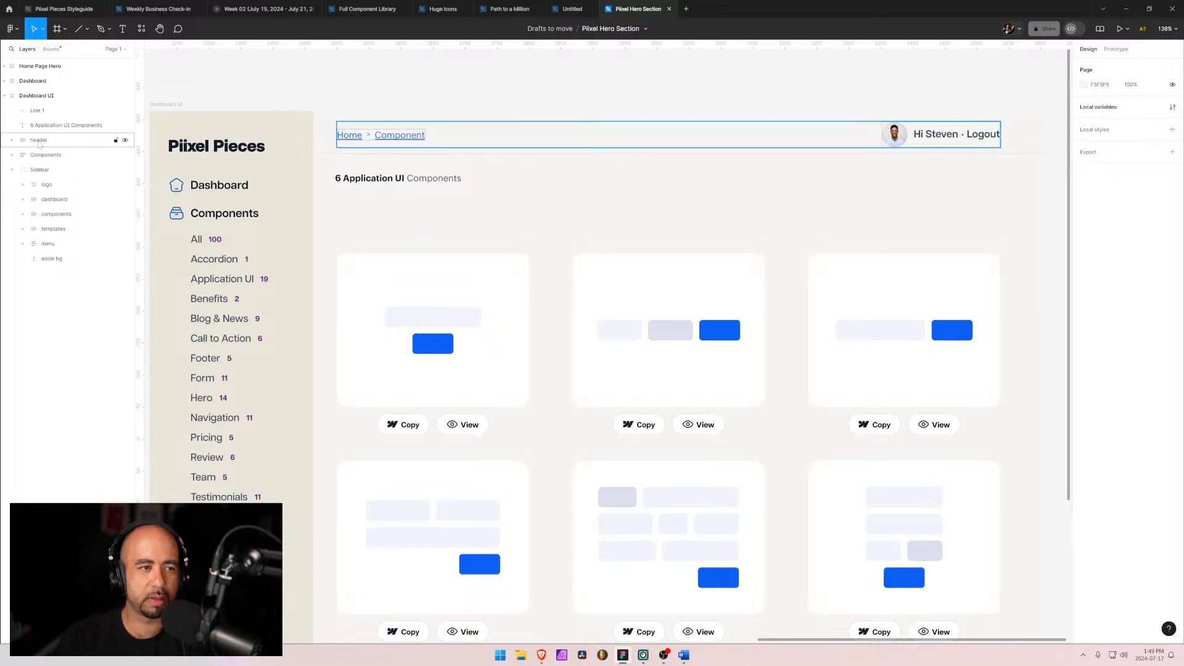
{"action": "left_click", "coordinate": [27, 111]}
{"action": "key", "text": "shift+Down"}
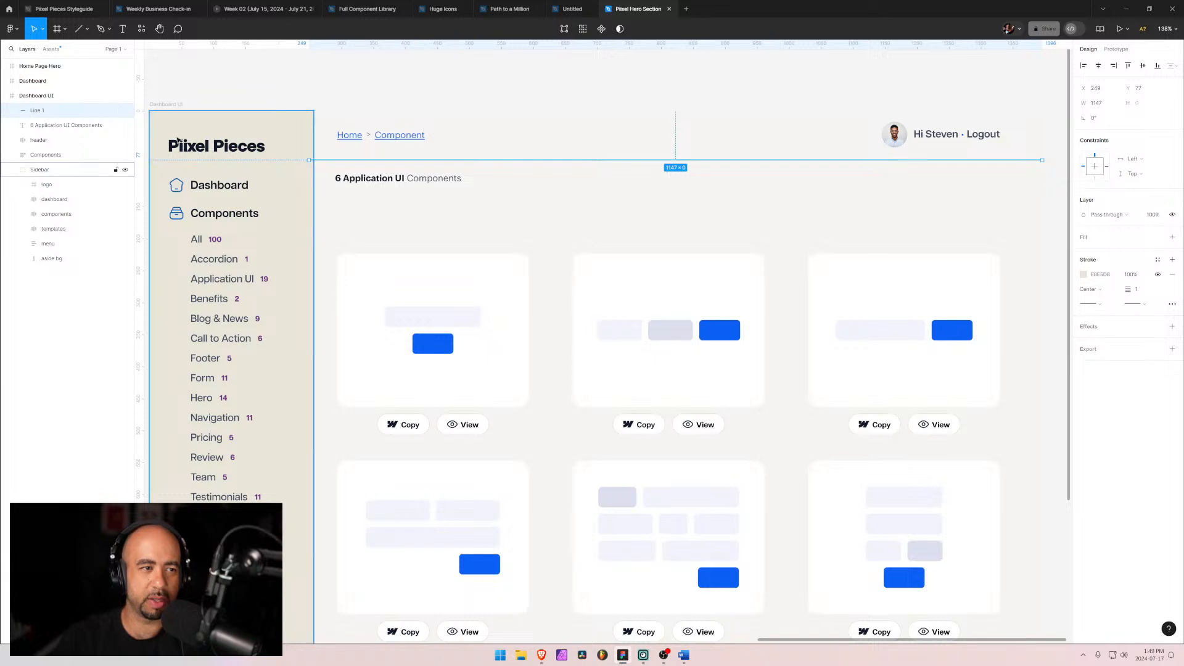
{"action": "left_click", "coordinate": [385, 206]}
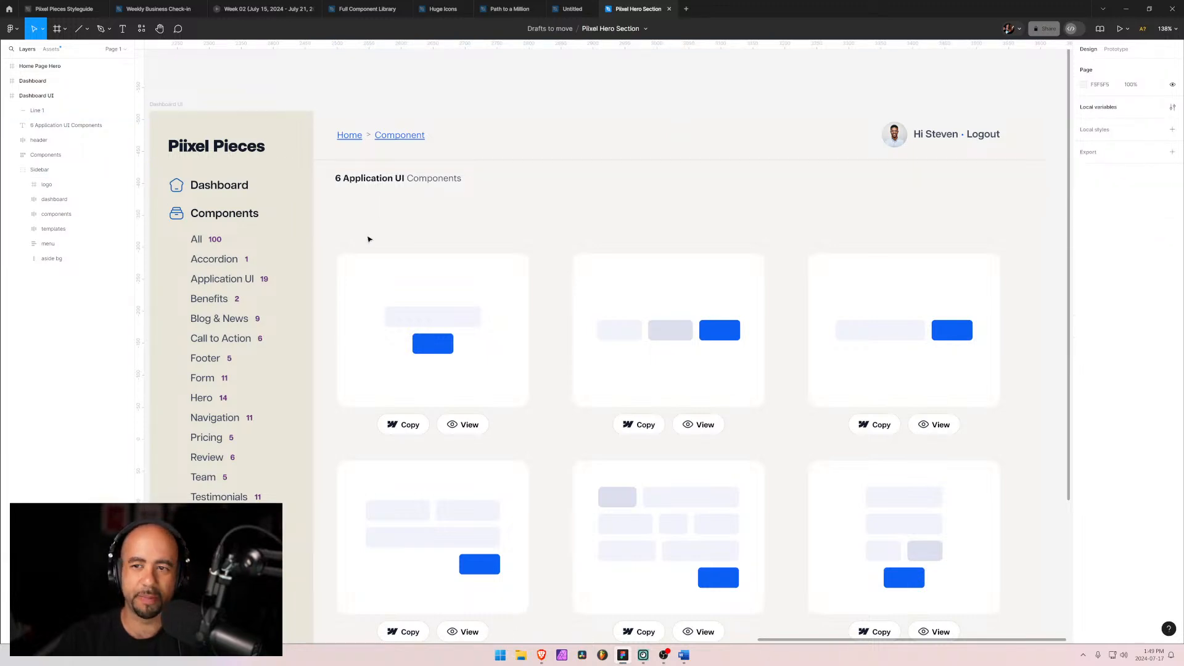
Step: Move the '6 Application UI Components' heading slightly down
{"action": "left_click_drag", "start_coordinate": [359, 178], "coordinate": [359, 188]}
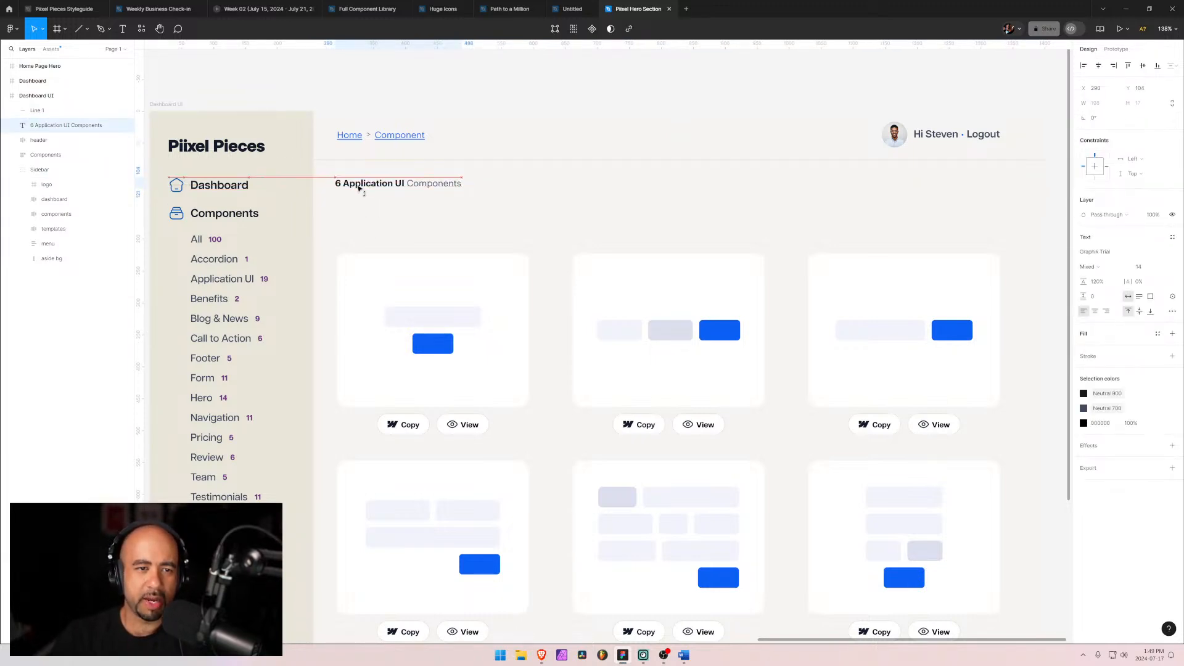
{"action": "left_click", "coordinate": [518, 198]}
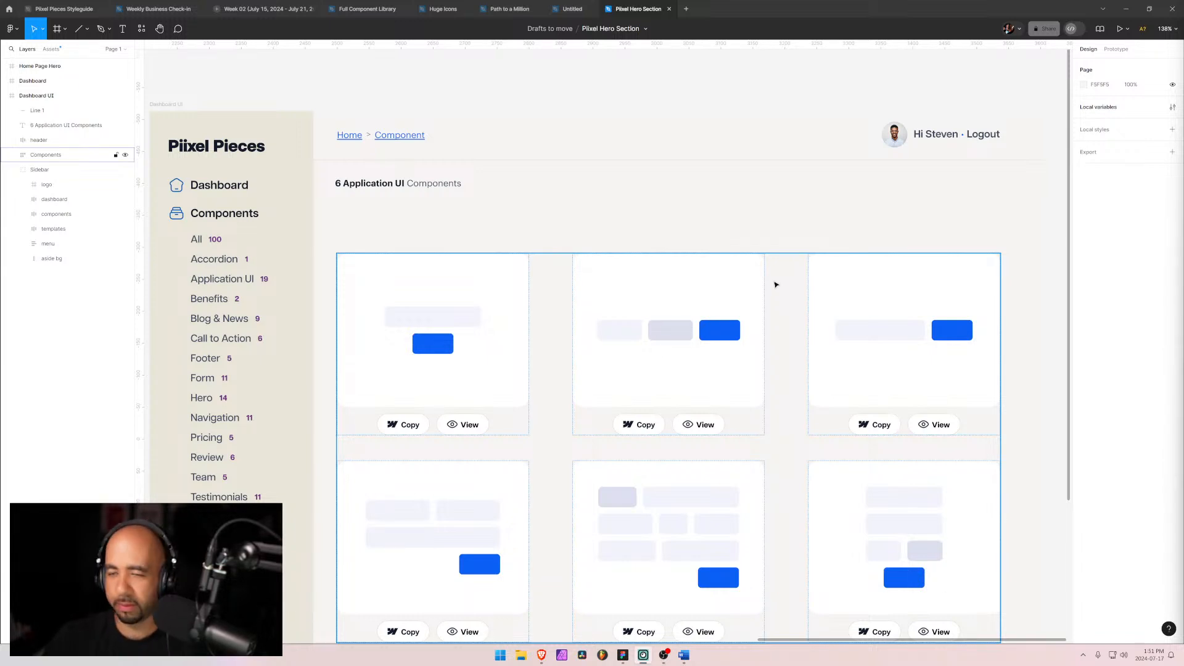
{"action": "left_click", "coordinate": [436, 223]}
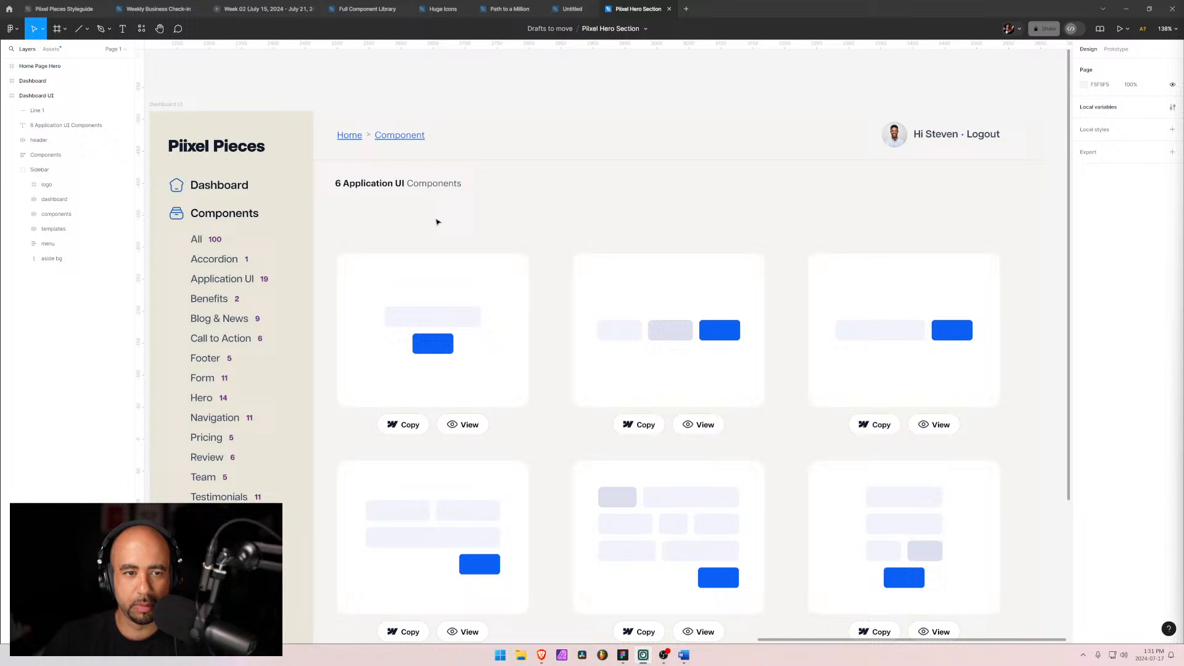
{"action": "left_click", "coordinate": [406, 194]}
{"action": "left_click", "coordinate": [516, 195]}
Step: Add a regular-weight text label reading 'filter' to the right of the heading
{"action": "key", "text": "t"}
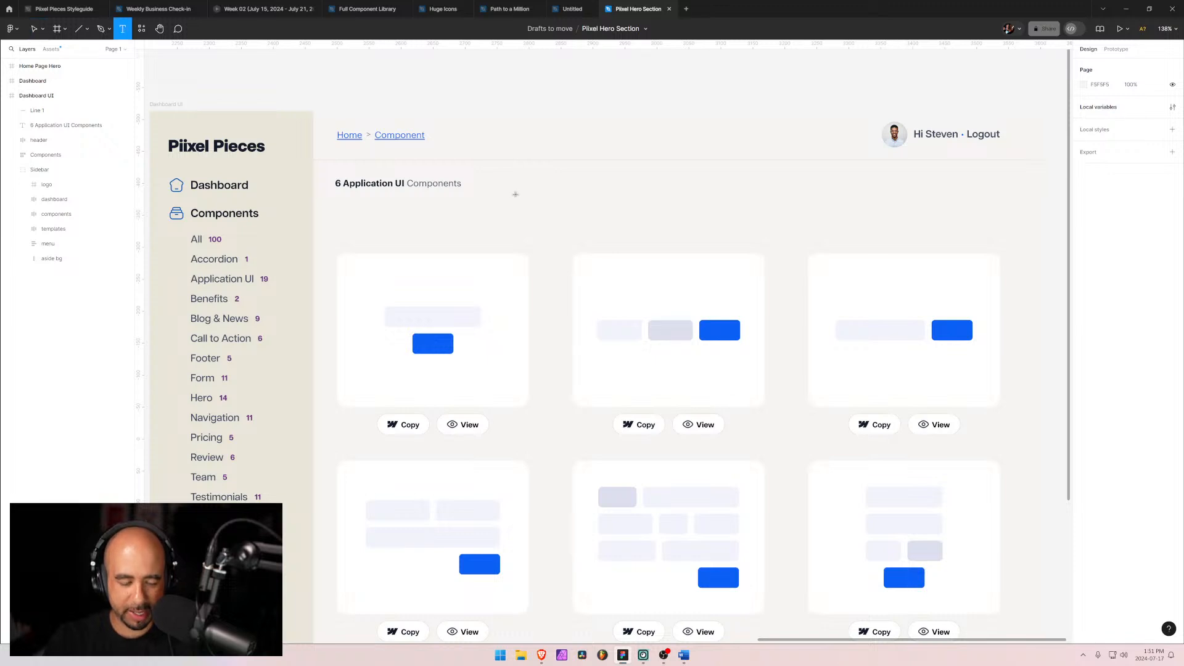
{"action": "left_click", "coordinate": [515, 194]}
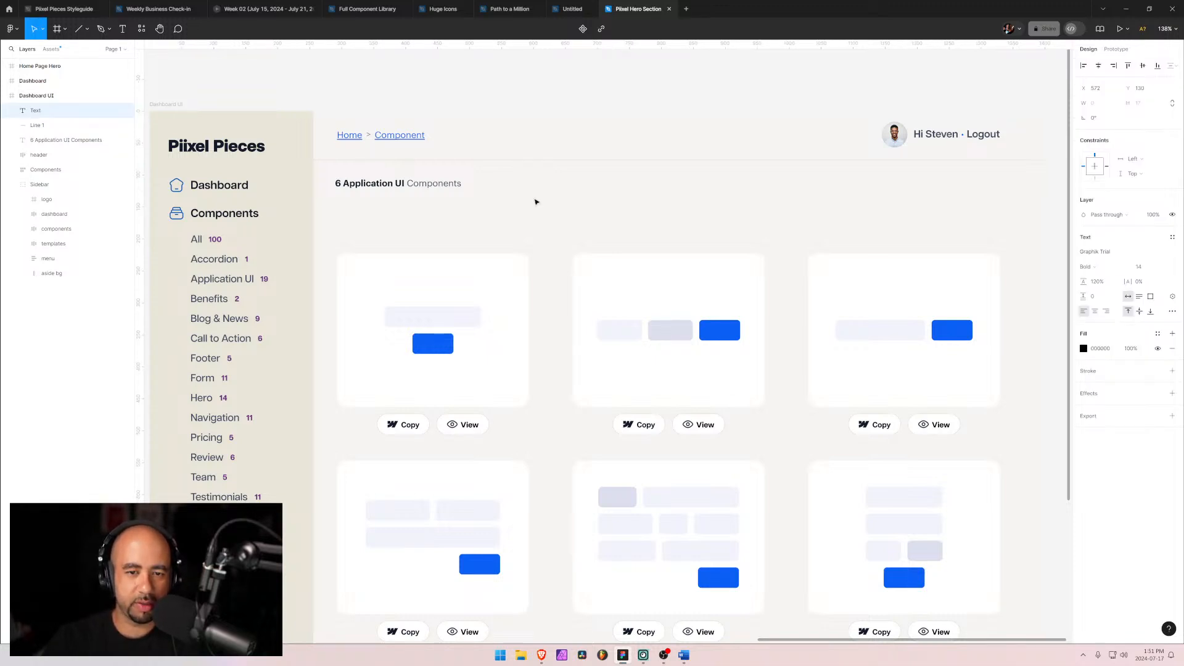
{"action": "type", "text": "filte"}
{"action": "key", "text": "BackSpace"}
{"action": "key", "text": "BackSpace"}
{"action": "key", "text": "BackSpace"}
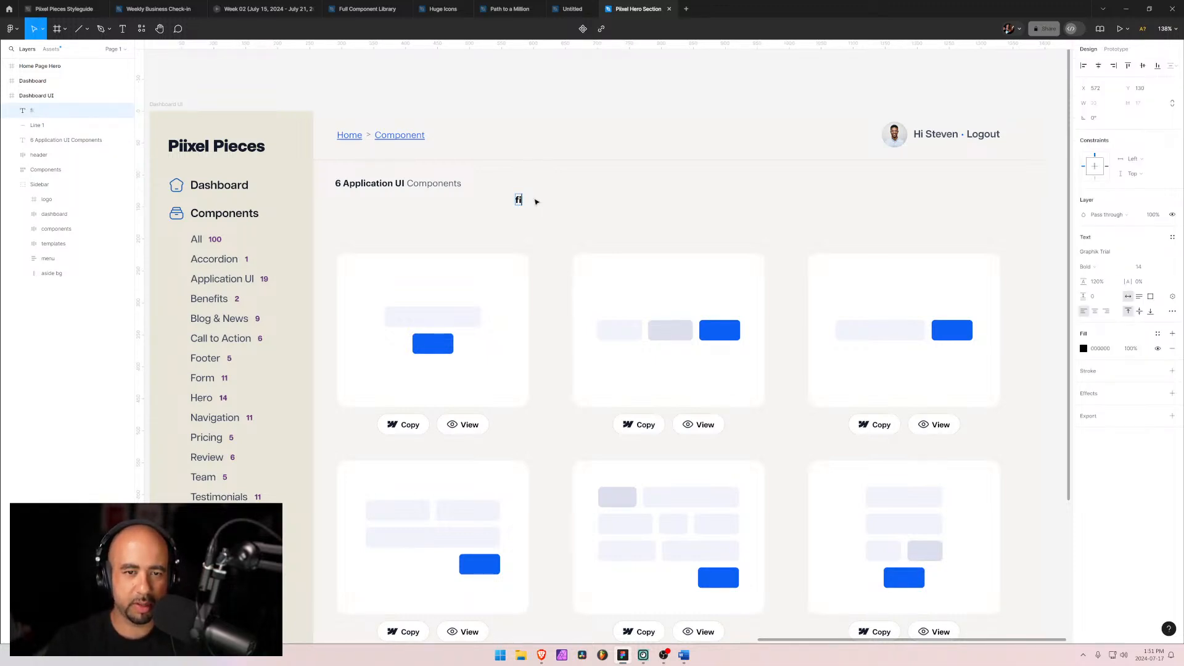
{"action": "type", "text": "lter"}
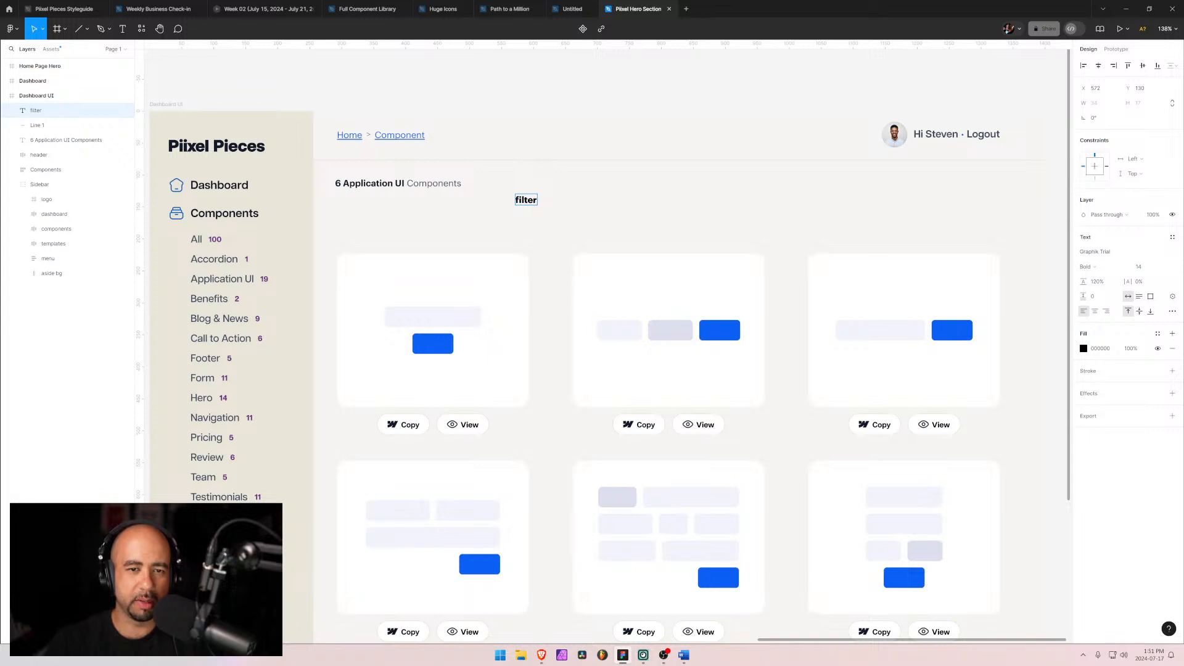
{"action": "key", "text": "Escape"}
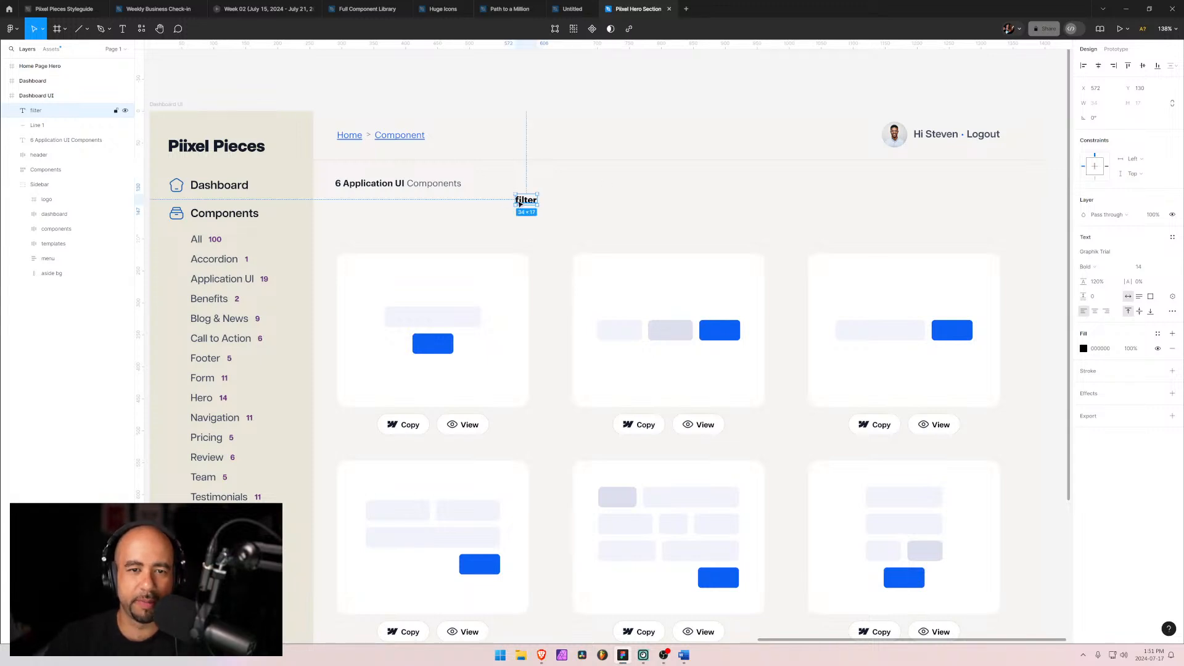
{"action": "left_click", "coordinate": [1114, 265]}
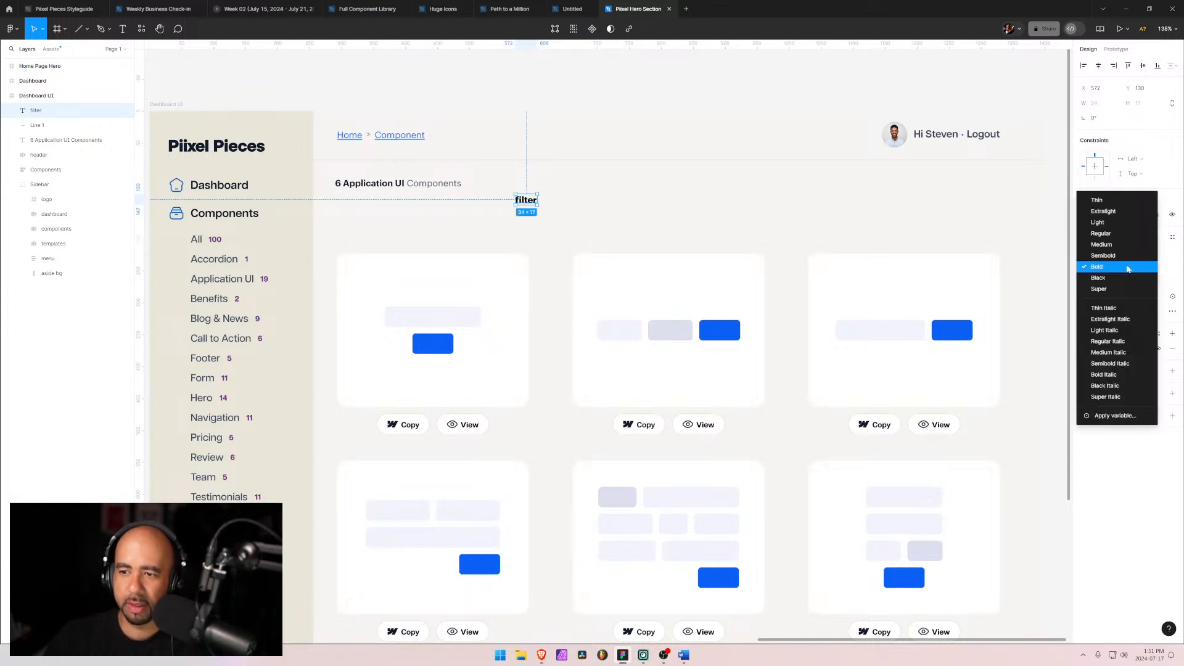
{"action": "left_click", "coordinate": [1114, 235]}
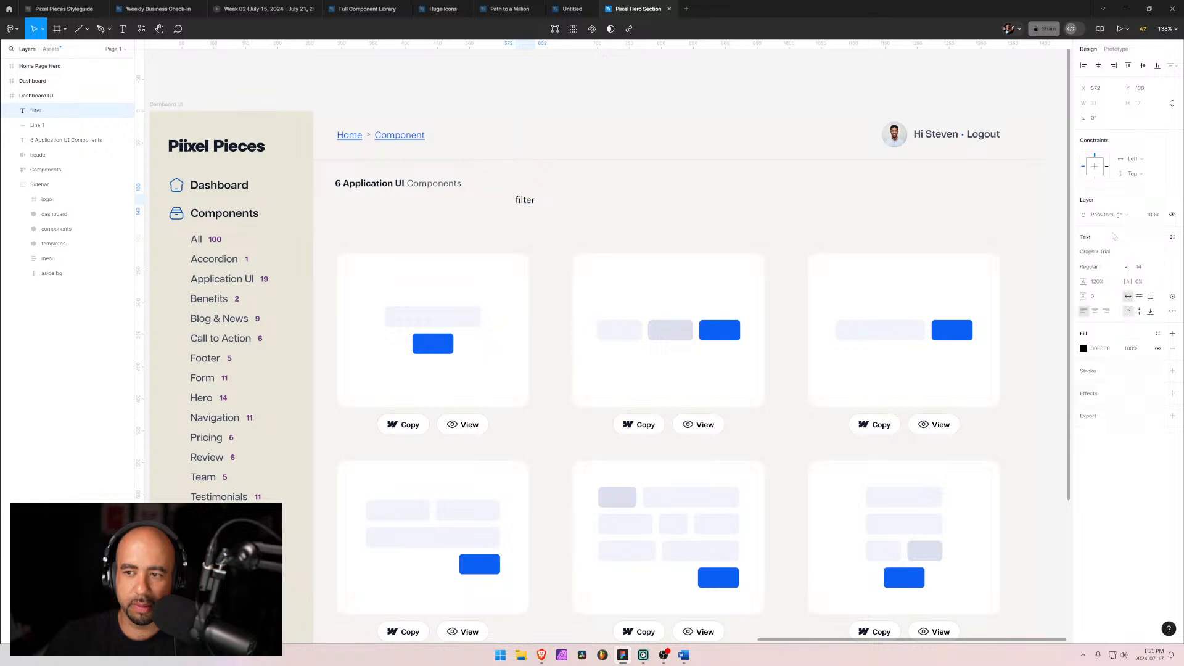
Step: Wrap the filter label in an auto-layout frame with a white fill and 4 corner radius
{"action": "key", "text": "shift+a"}
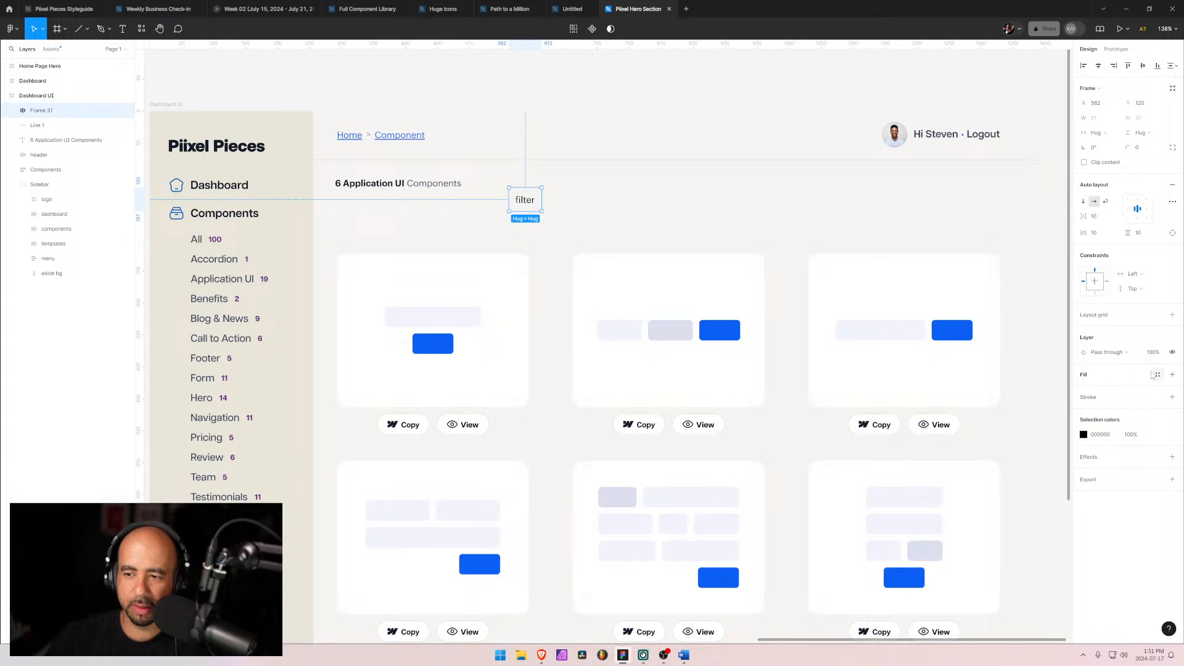
{"action": "left_click", "coordinate": [1173, 375]}
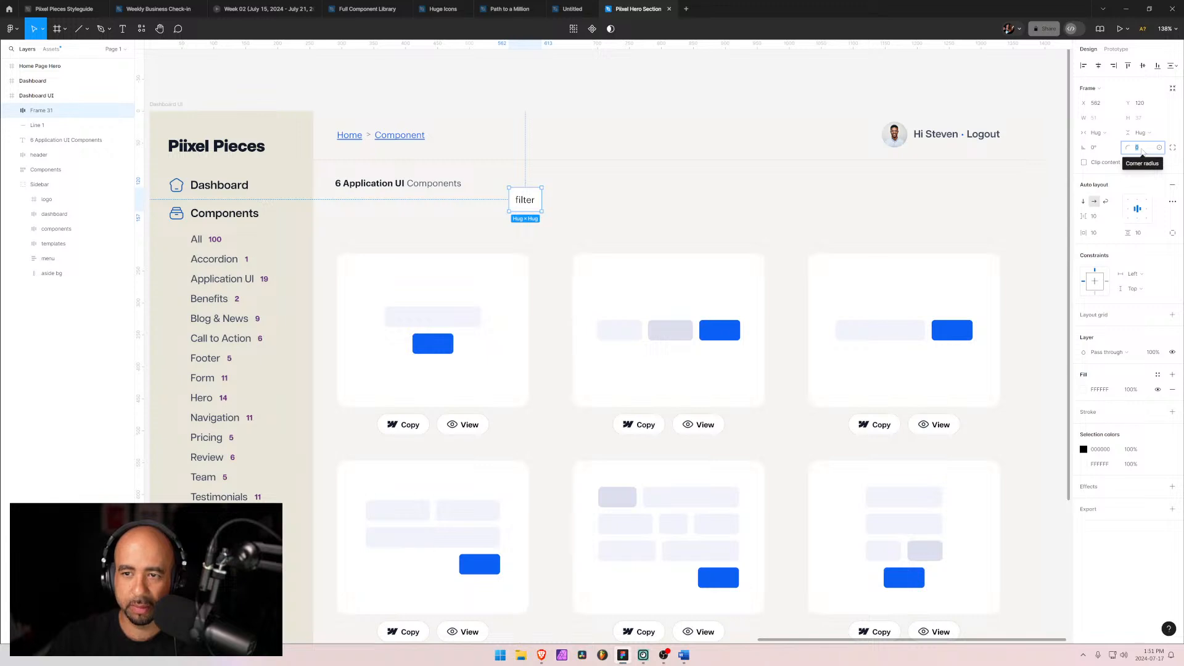
{"action": "type", "text": "4"}
{"action": "key", "text": "Return"}
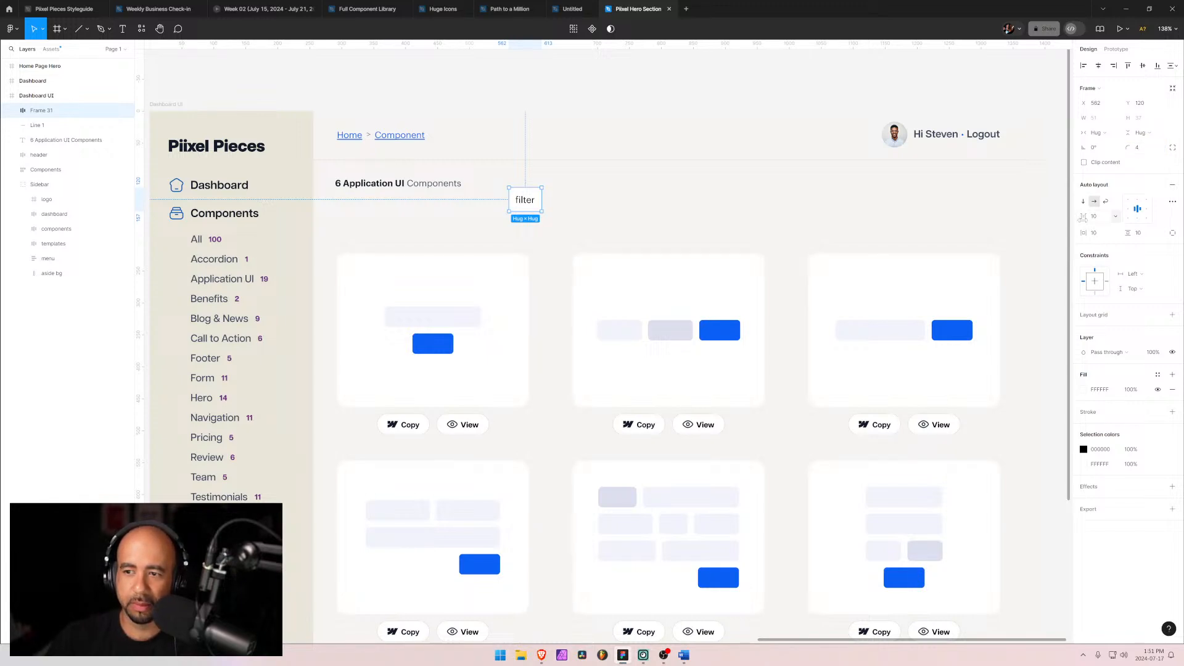
Step: Adjust the filter frame's padding to about 12 horizontal and 4 vertical
{"action": "left_click_drag", "start_coordinate": [1083, 233], "coordinate": [1123, 233]}
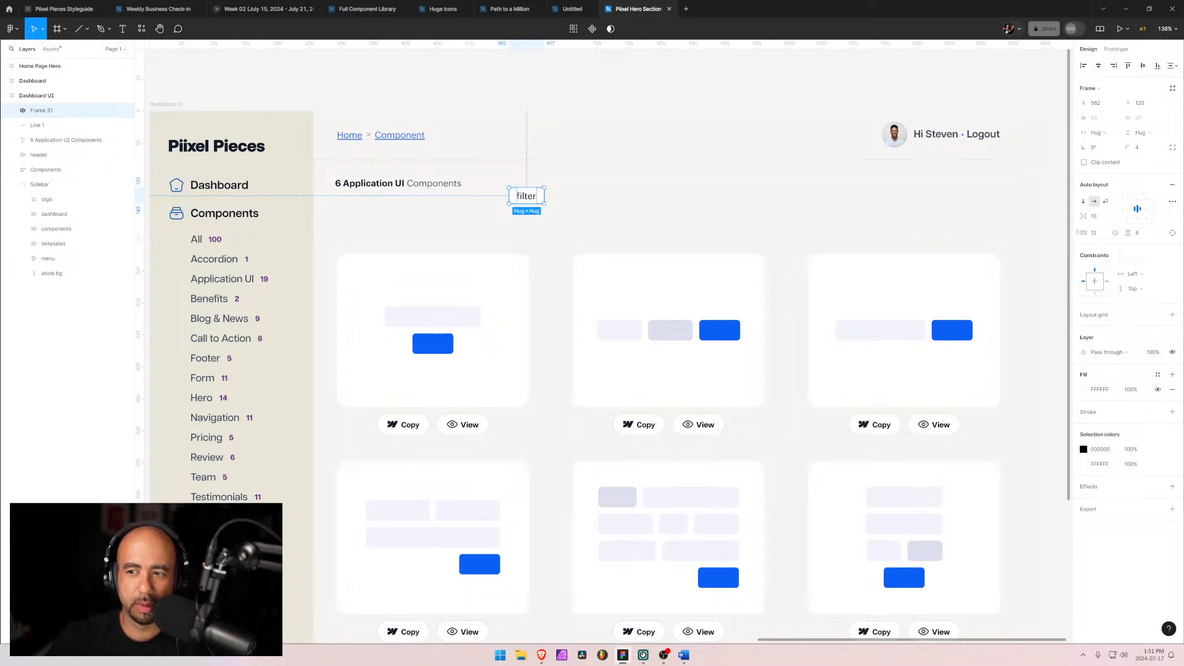
{"action": "left_click", "coordinate": [733, 195]}
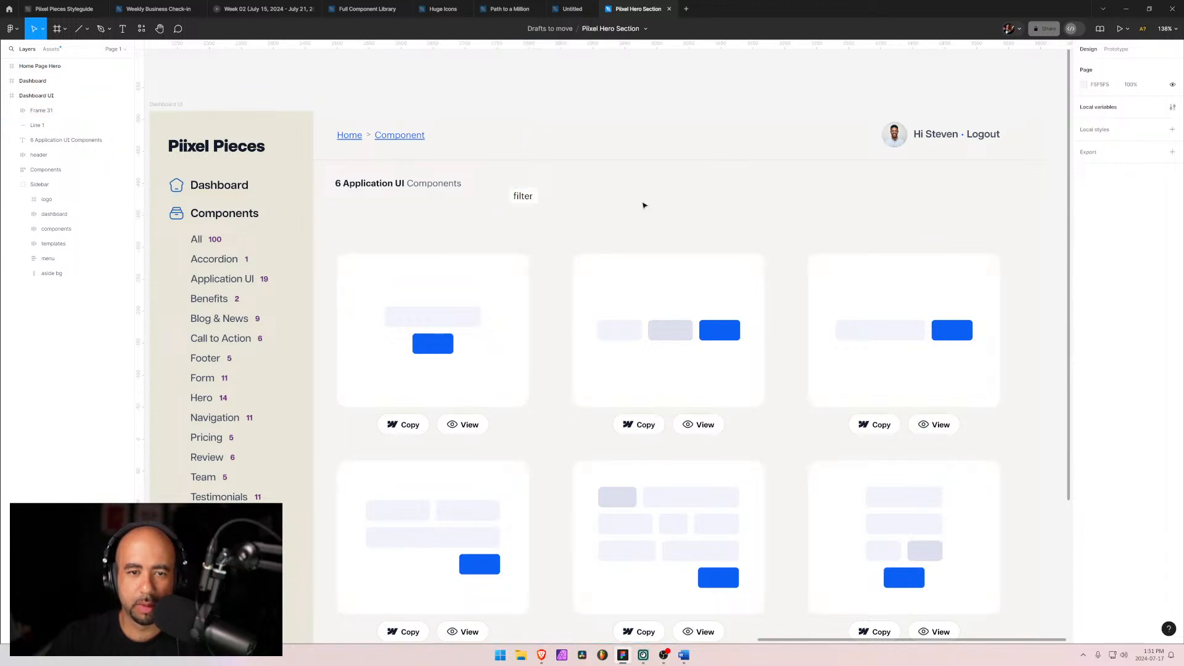
{"action": "left_click", "coordinate": [527, 197]}
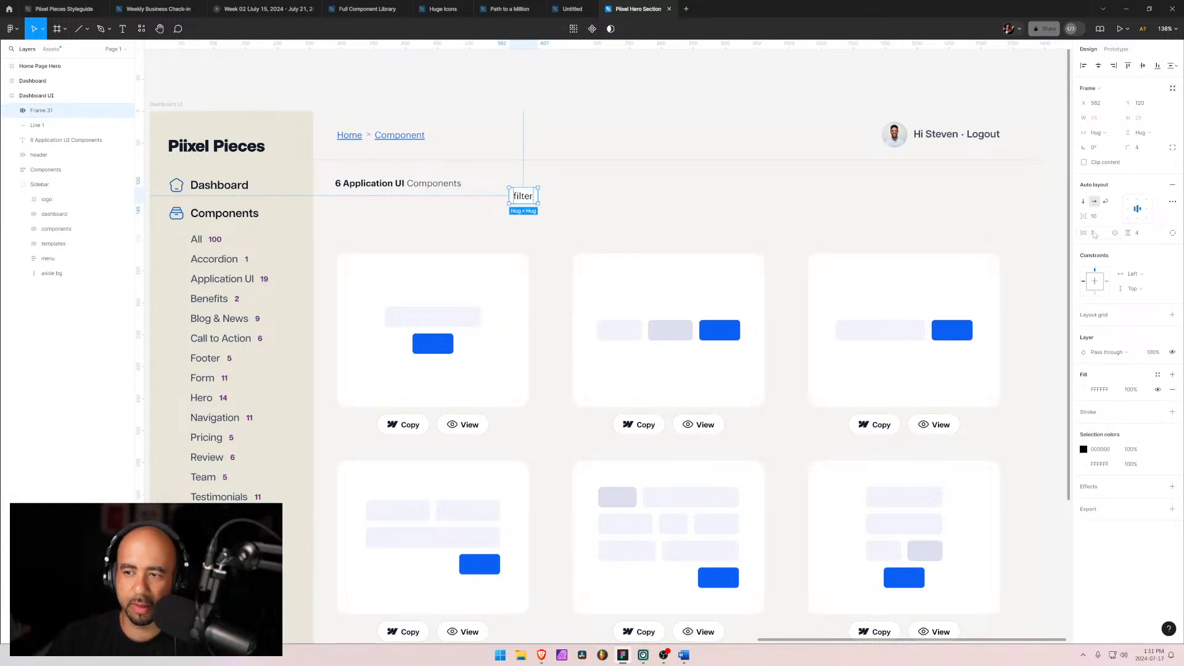
Step: Set the filter frame's horizontal padding to 12
{"action": "type", "text": "8"}
{"action": "key", "text": "Return"}
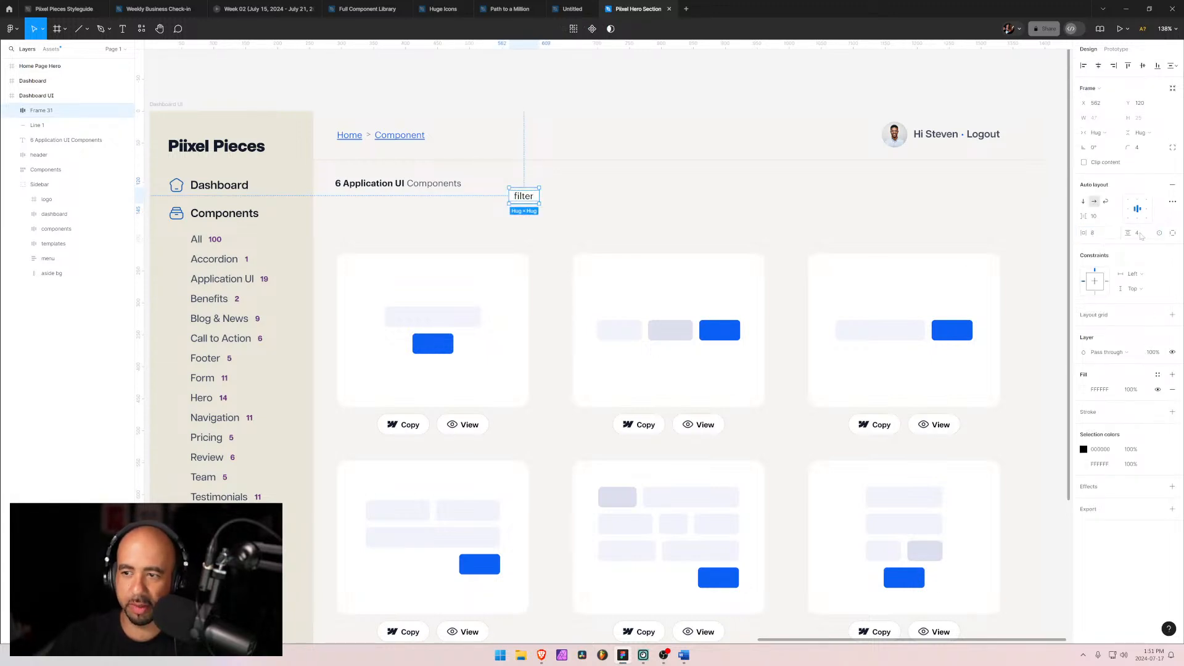
{"action": "left_click", "coordinate": [1093, 233]}
{"action": "type", "text": "12"}
{"action": "key", "text": "Return"}
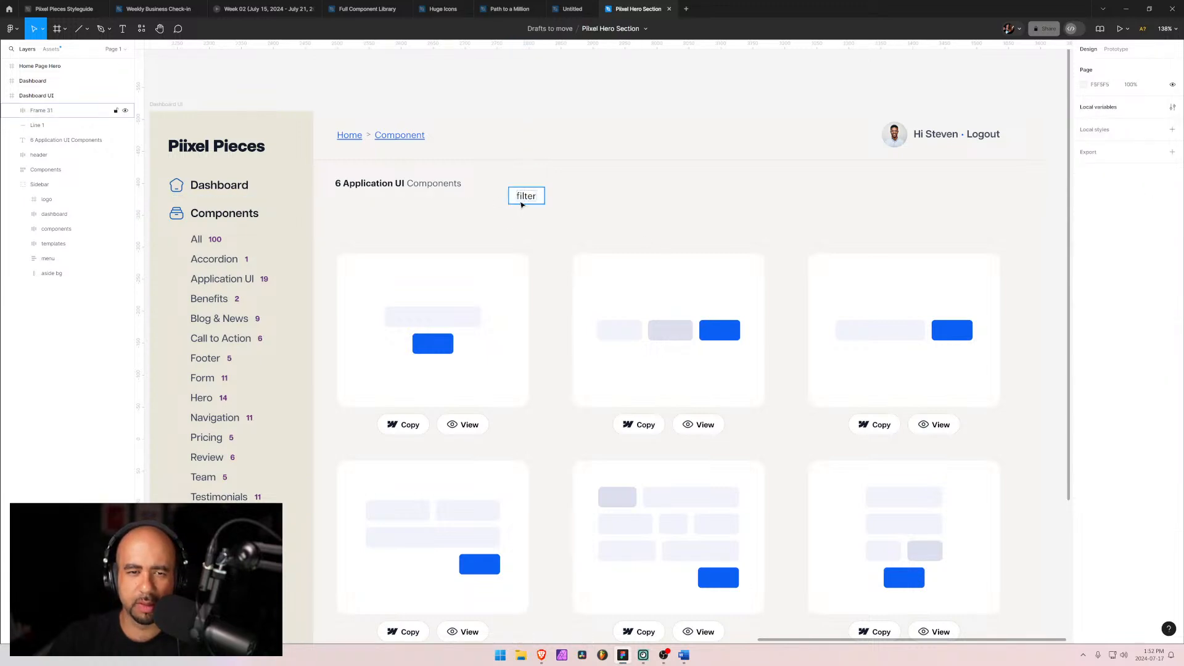
Step: Move the filter frame up level with the heading and rename the frame 'filter button'
{"action": "left_click_drag", "start_coordinate": [523, 200], "coordinate": [502, 186]}
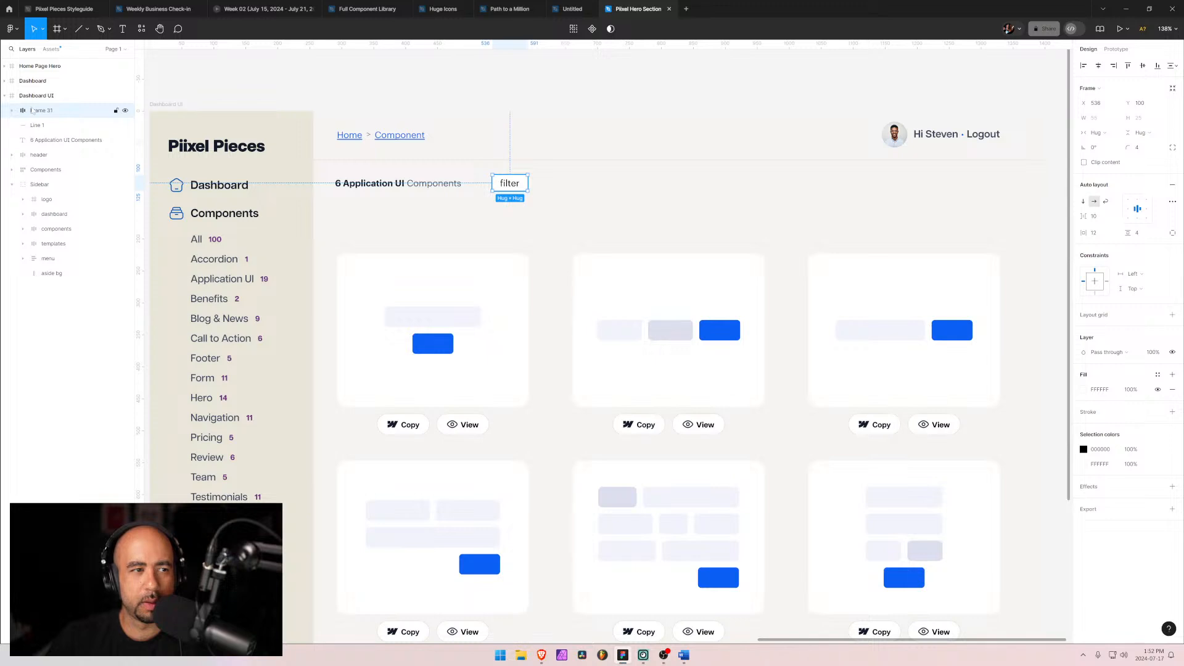
{"action": "double_click", "coordinate": [34, 110]}
{"action": "type", "text": "filter butto"}
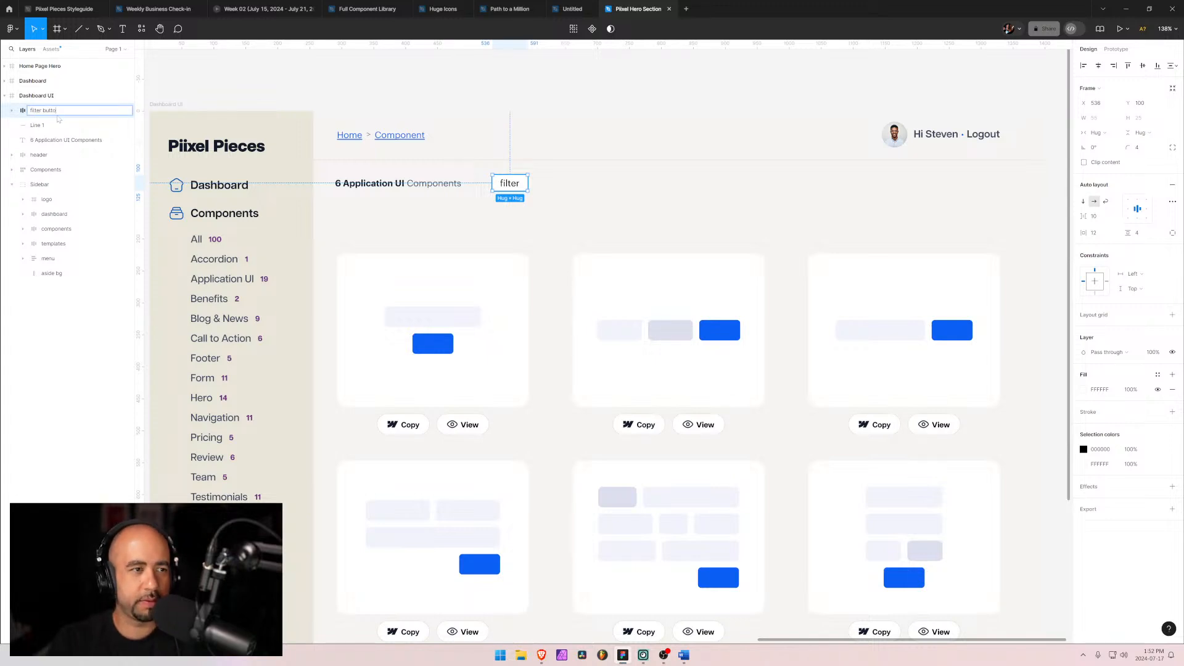
{"action": "type", "text": "n"}
{"action": "key", "text": "Return"}
{"action": "key", "text": "Return"}
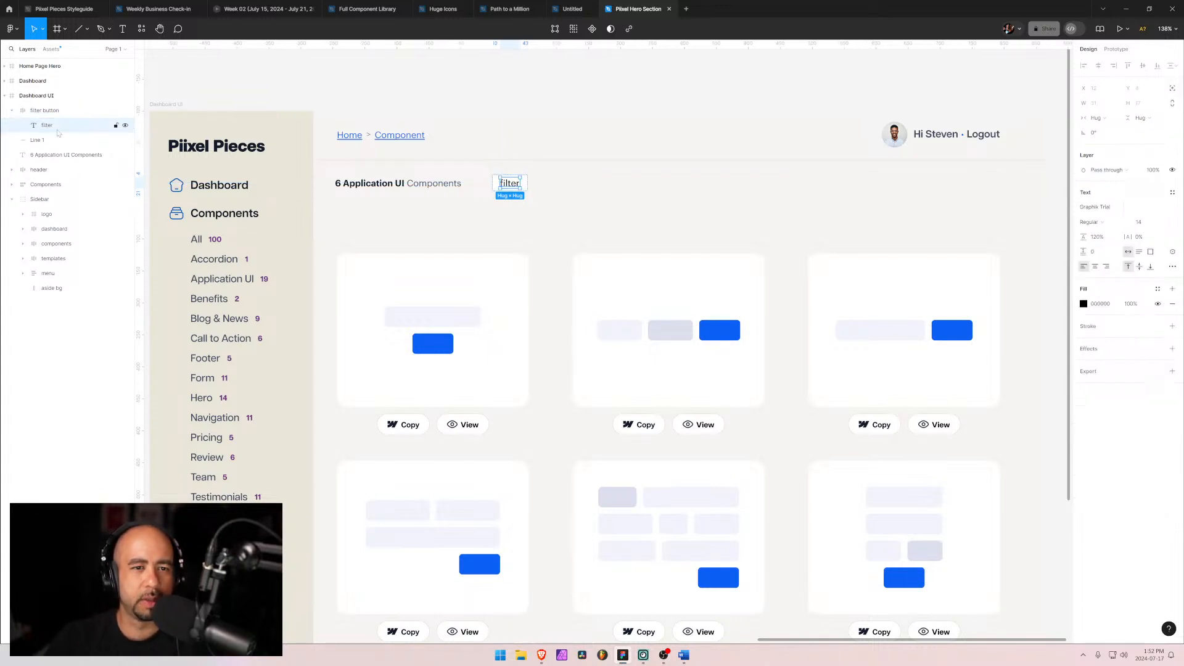
Step: Set the filter label's font weight to Medium
{"action": "left_click", "coordinate": [1101, 222]}
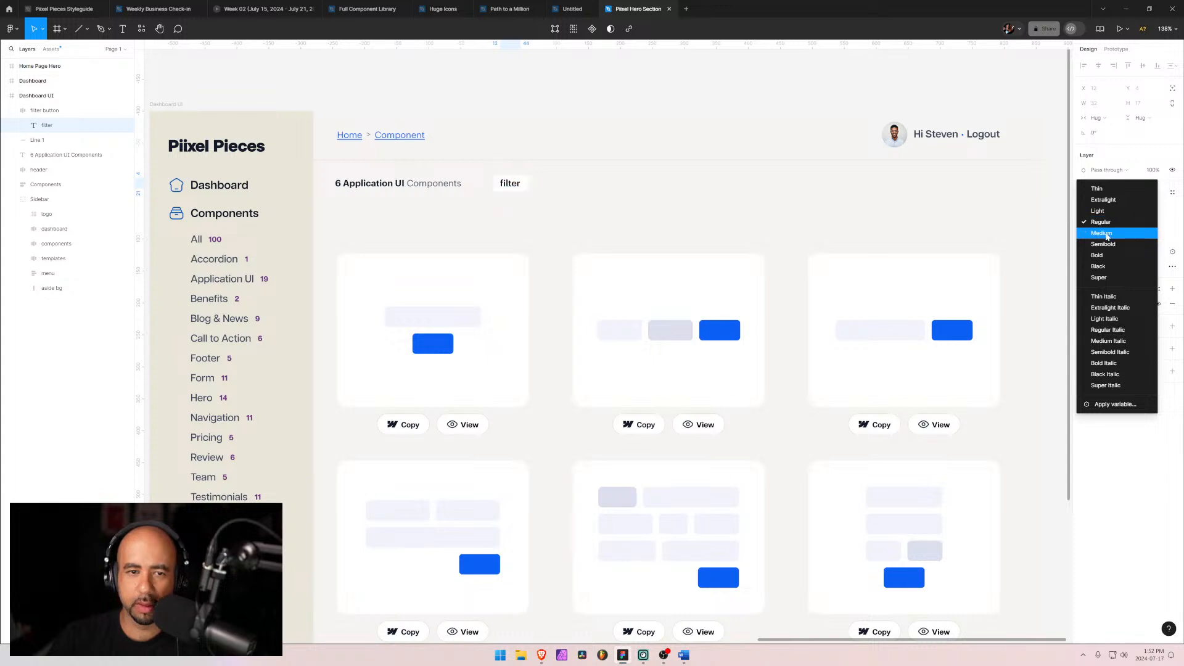
{"action": "left_click", "coordinate": [1103, 233]}
Step: Review the file's local color variables for a suitable text color
{"action": "left_click", "coordinate": [1084, 304]}
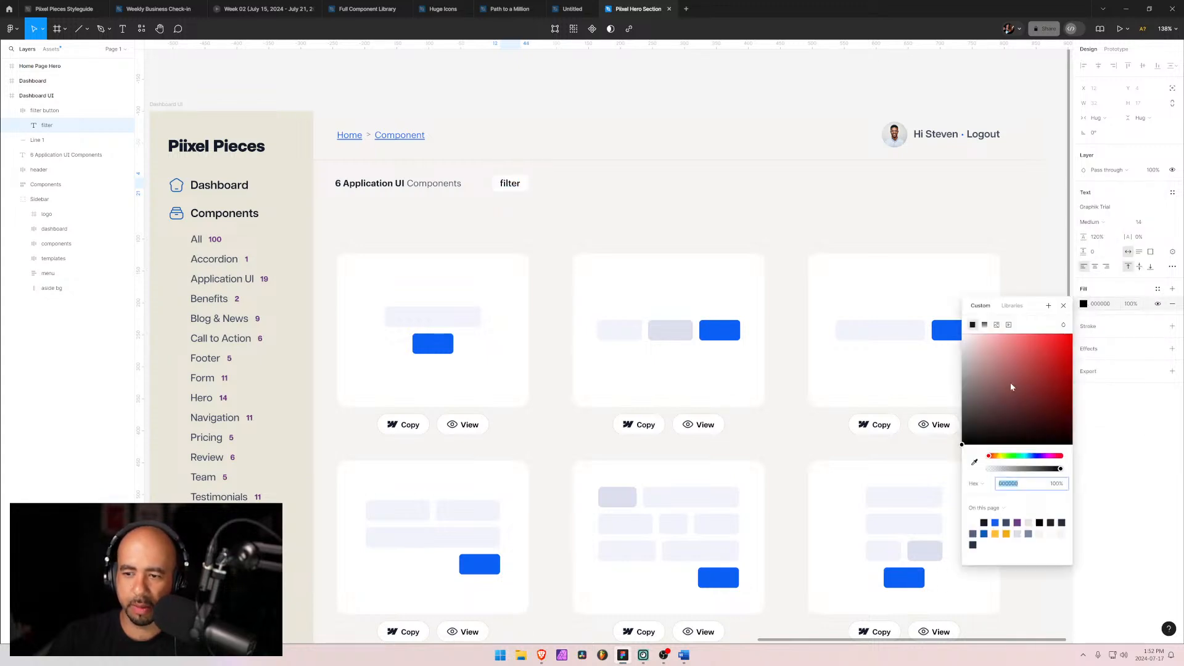
{"action": "left_click", "coordinate": [1021, 300]}
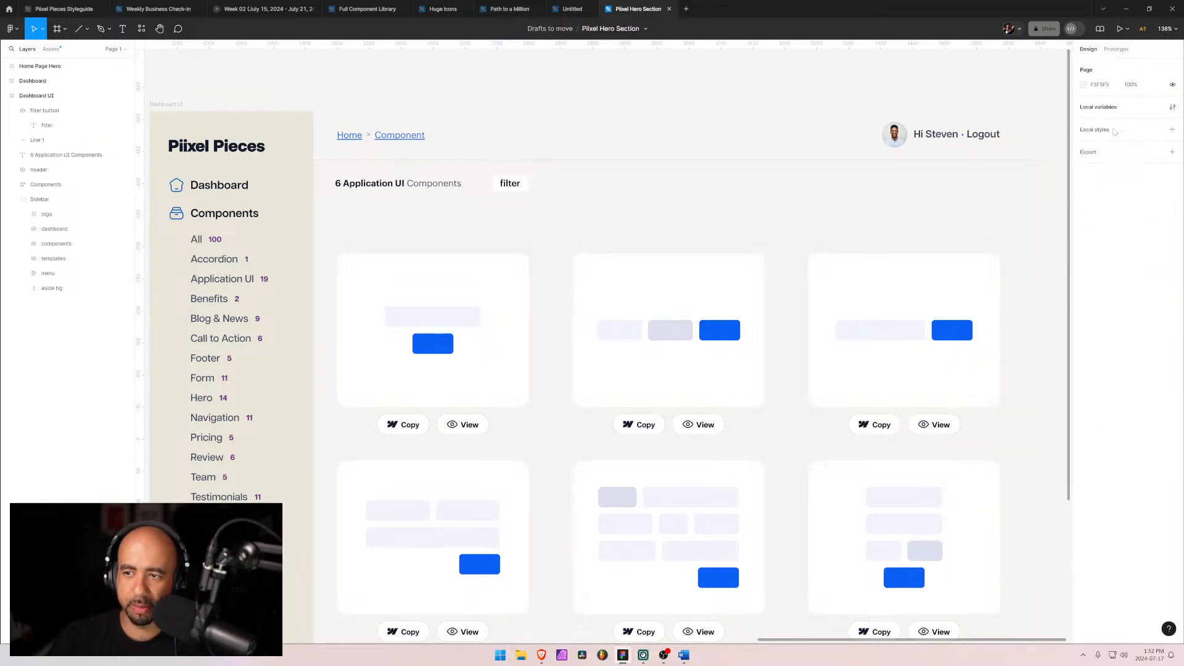
{"action": "left_click", "coordinate": [1173, 107]}
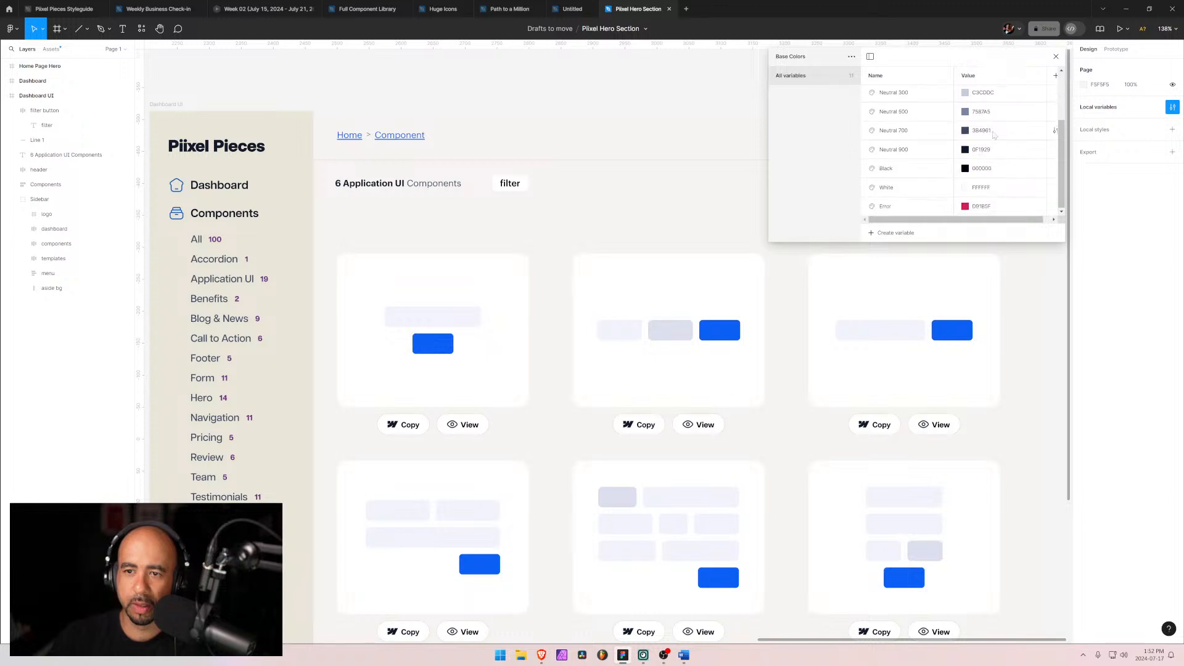
{"action": "scroll", "coordinate": [911, 135], "scroll_direction": "down", "scroll_amount": 3}
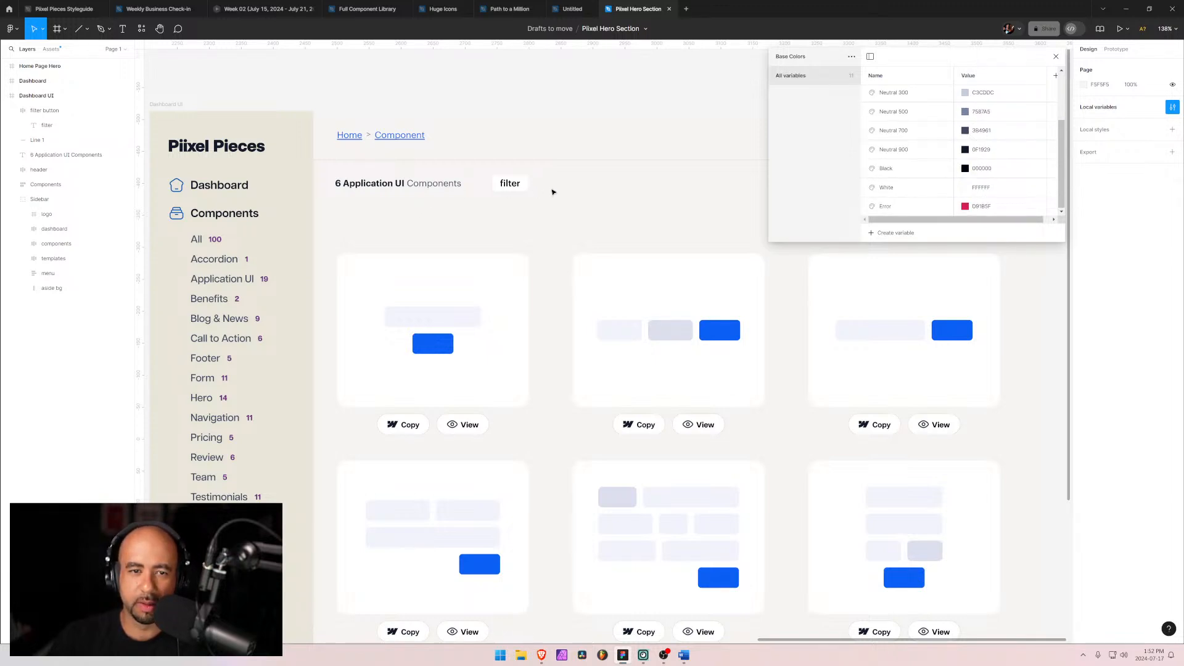
{"action": "left_click", "coordinate": [512, 184]}
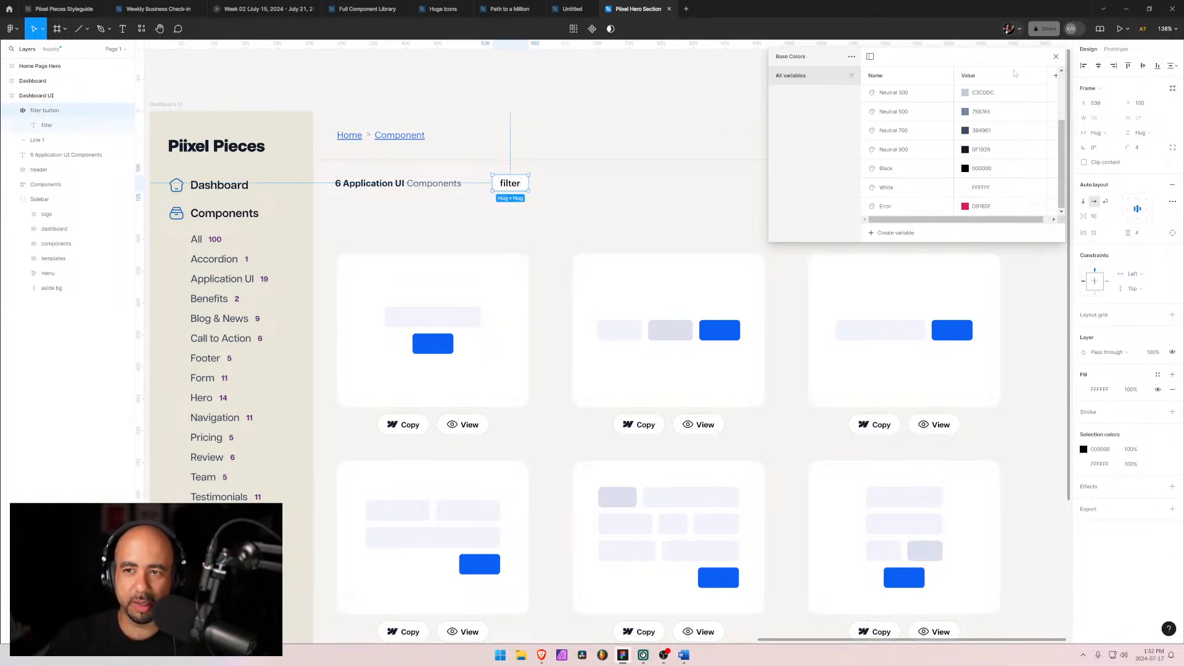
{"action": "left_click", "coordinate": [1056, 57]}
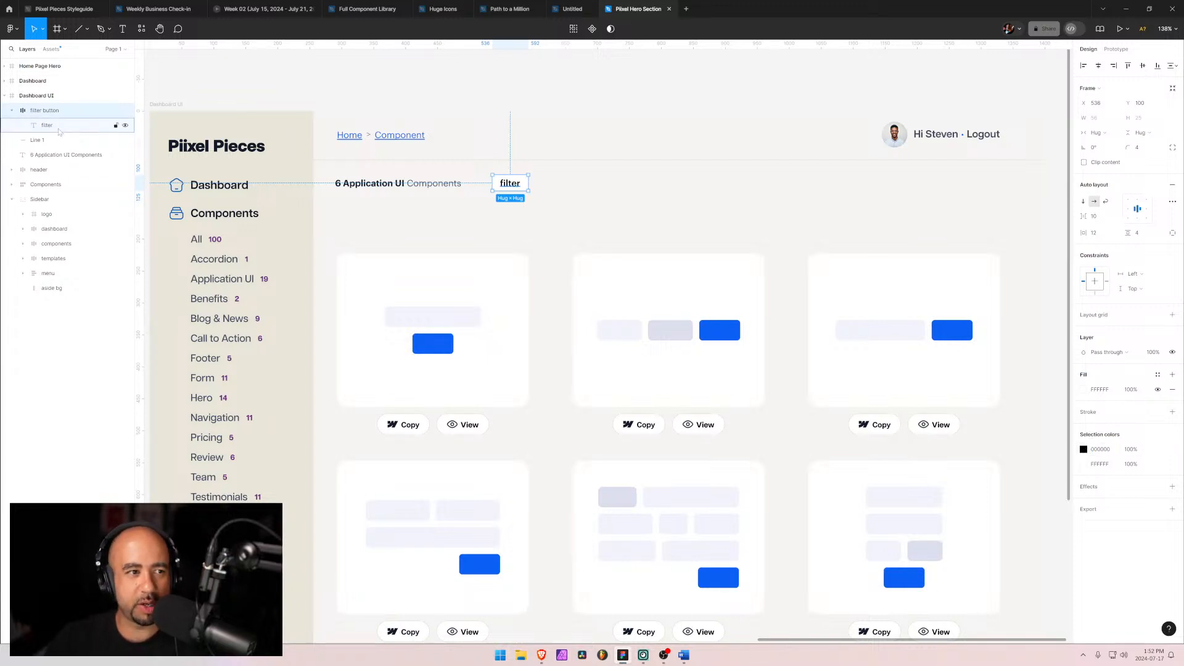
Step: Set the filter label's text color to the Neutral 700 library color
{"action": "left_click", "coordinate": [510, 183]}
{"action": "left_click", "coordinate": [1083, 306]}
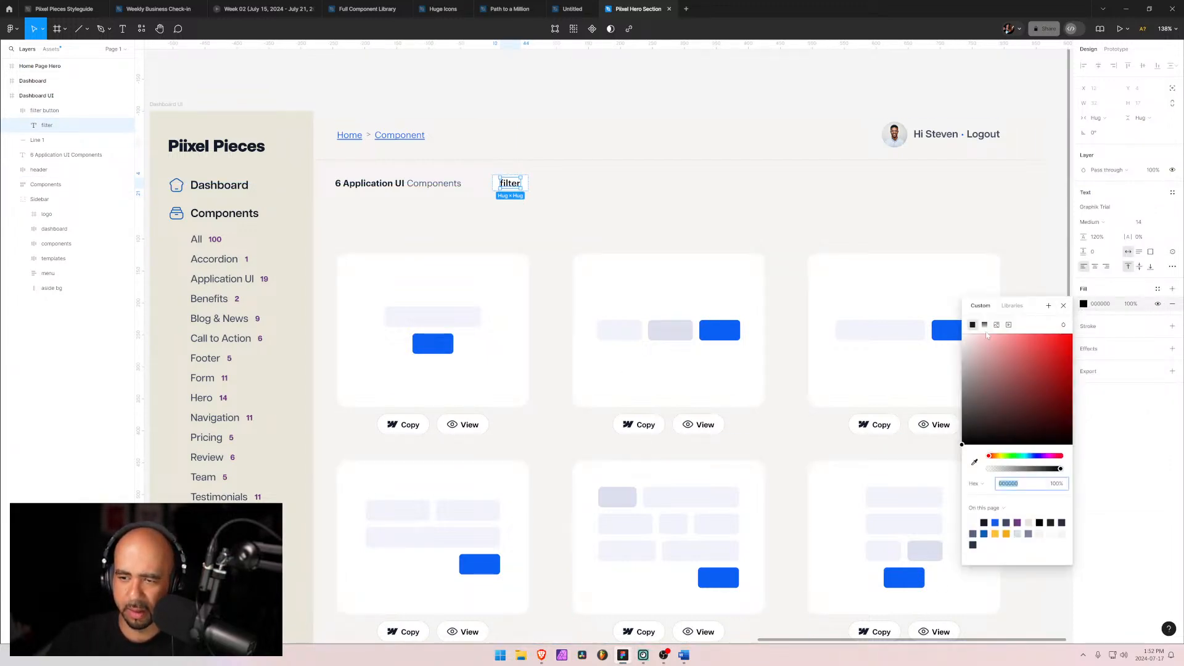
{"action": "left_click", "coordinate": [1013, 306]}
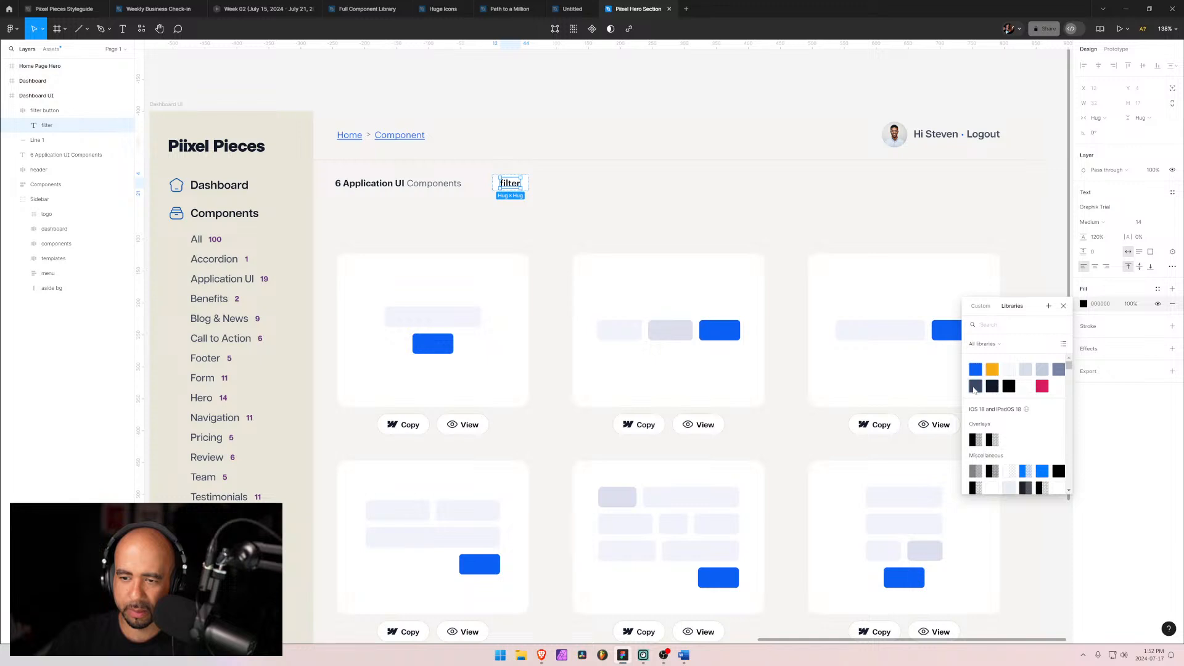
{"action": "left_click", "coordinate": [977, 390]}
{"action": "left_click", "coordinate": [685, 190]}
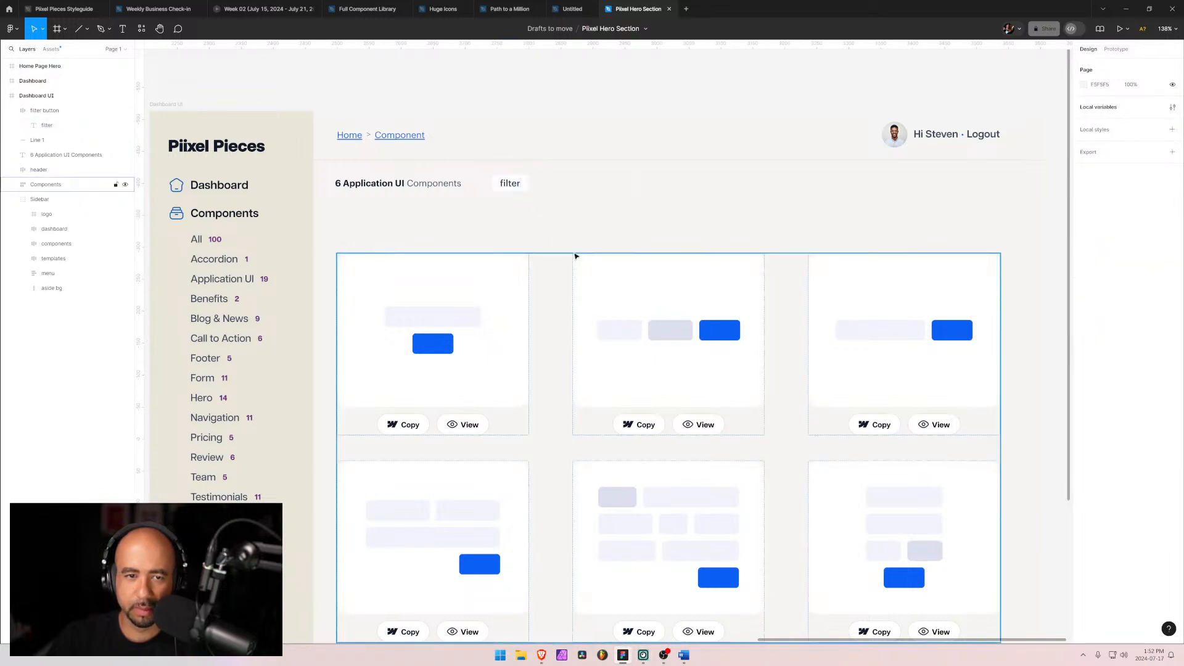
Step: Add a stroke to the filter button and set its position to Outside
{"action": "left_click", "coordinate": [496, 189]}
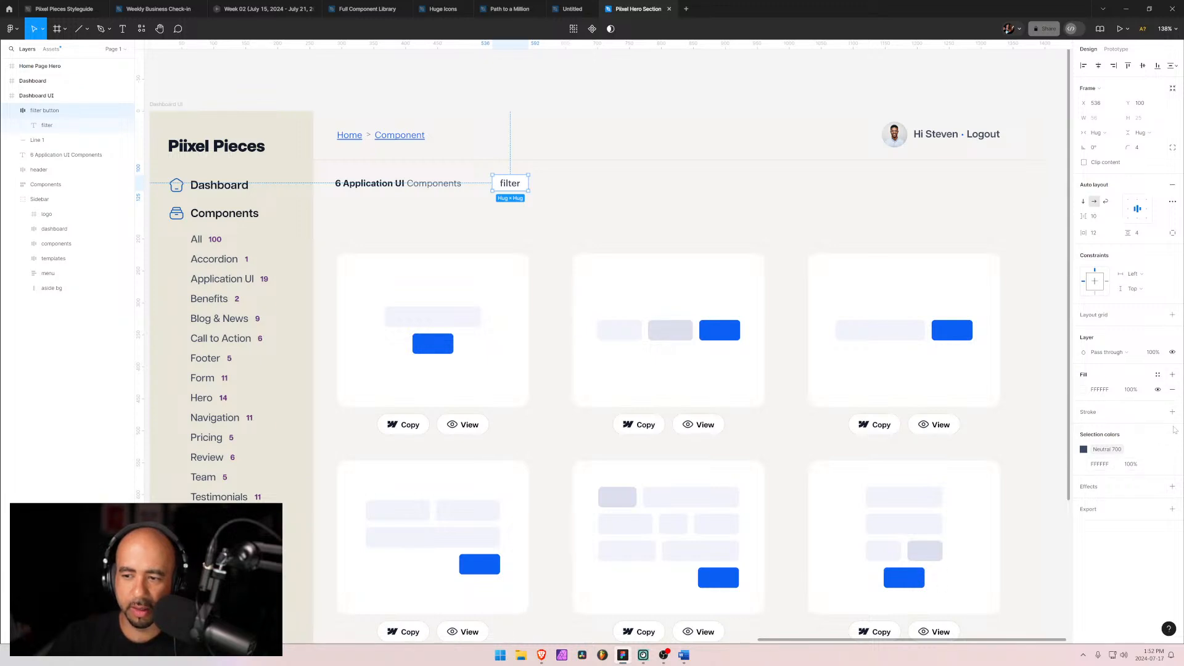
{"action": "left_click", "coordinate": [1172, 412]}
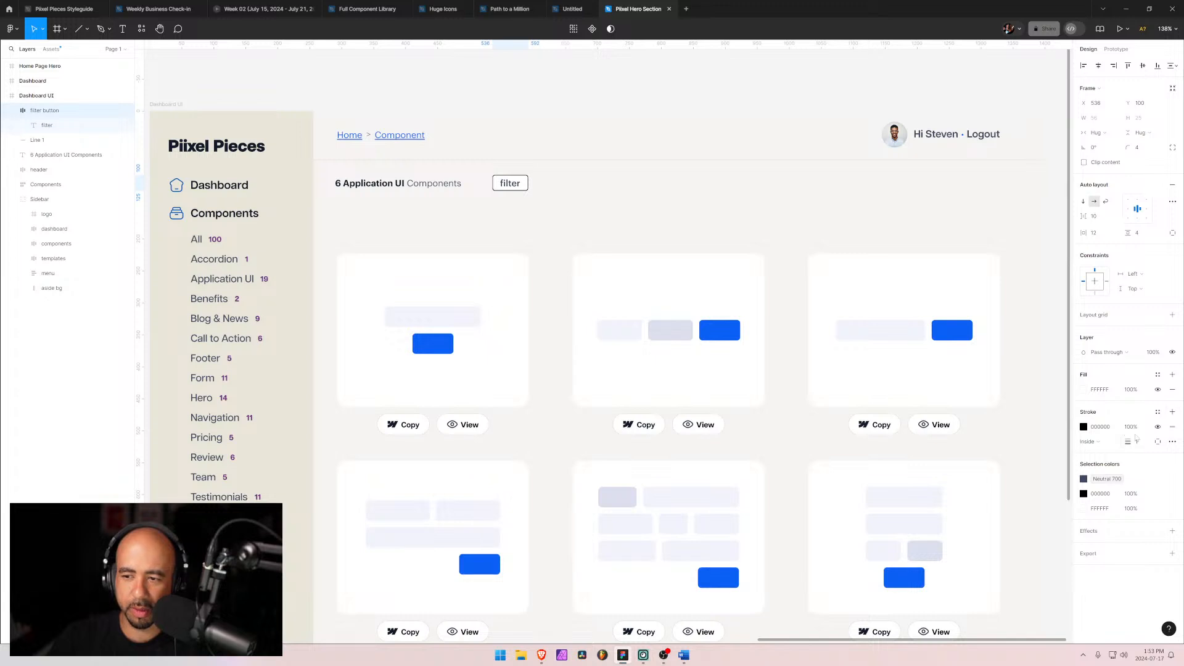
{"action": "left_click", "coordinate": [1090, 441]}
{"action": "left_click", "coordinate": [1095, 457]}
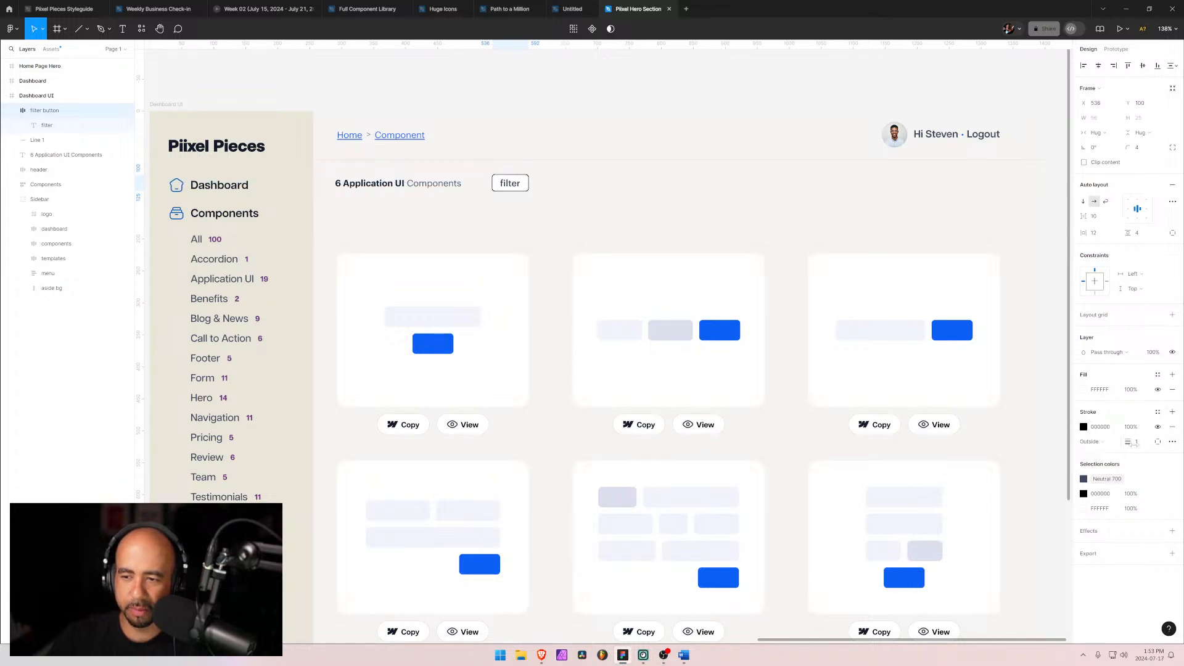
Step: Set the button's stroke color to the sidebar's beige E8E5D8 using the eyedropper
{"action": "left_click", "coordinate": [1084, 427]}
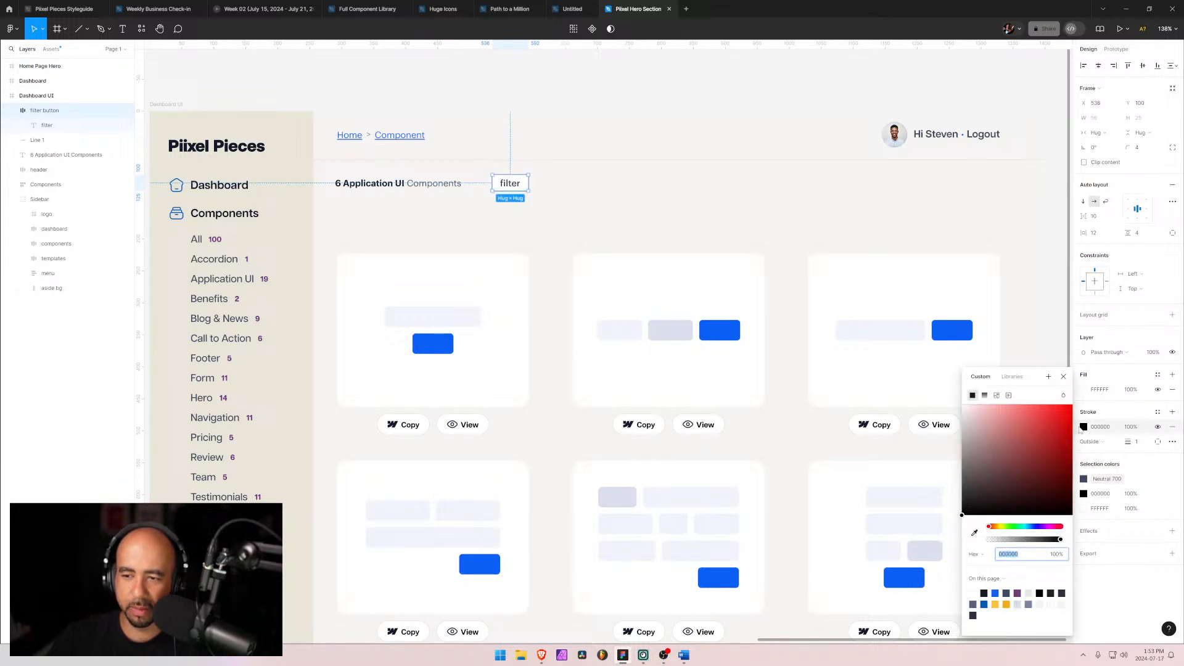
{"action": "left_click", "coordinate": [974, 533]}
{"action": "left_click", "coordinate": [280, 145]}
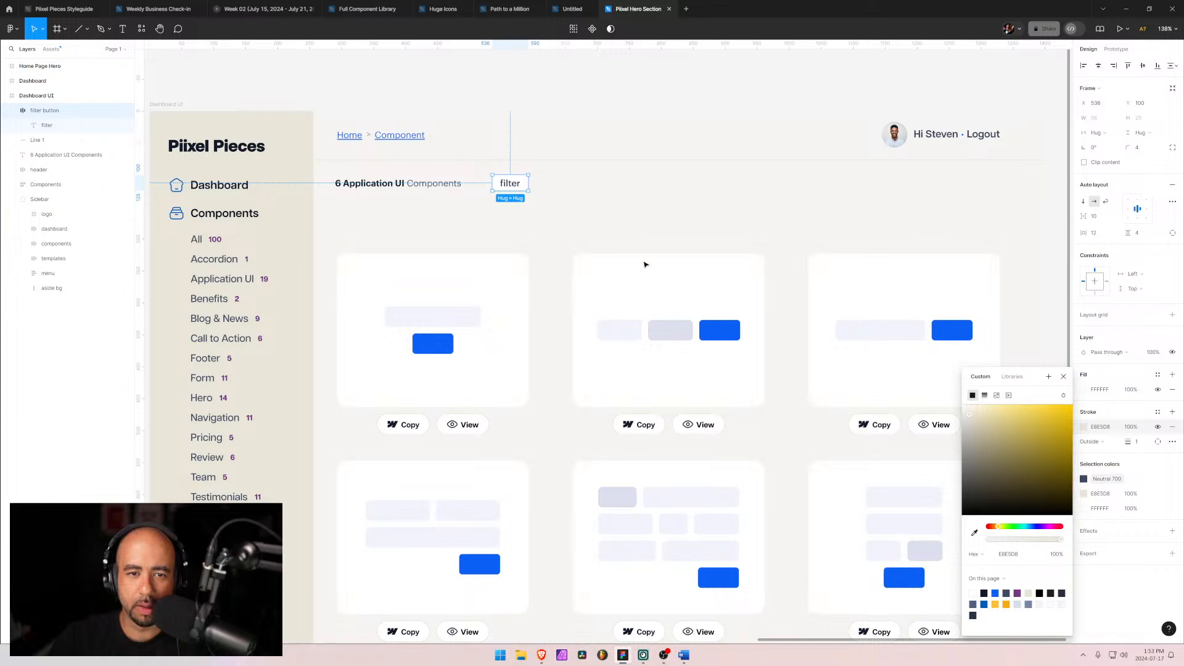
{"action": "key", "text": "Escape"}
{"action": "left_click", "coordinate": [542, 205]}
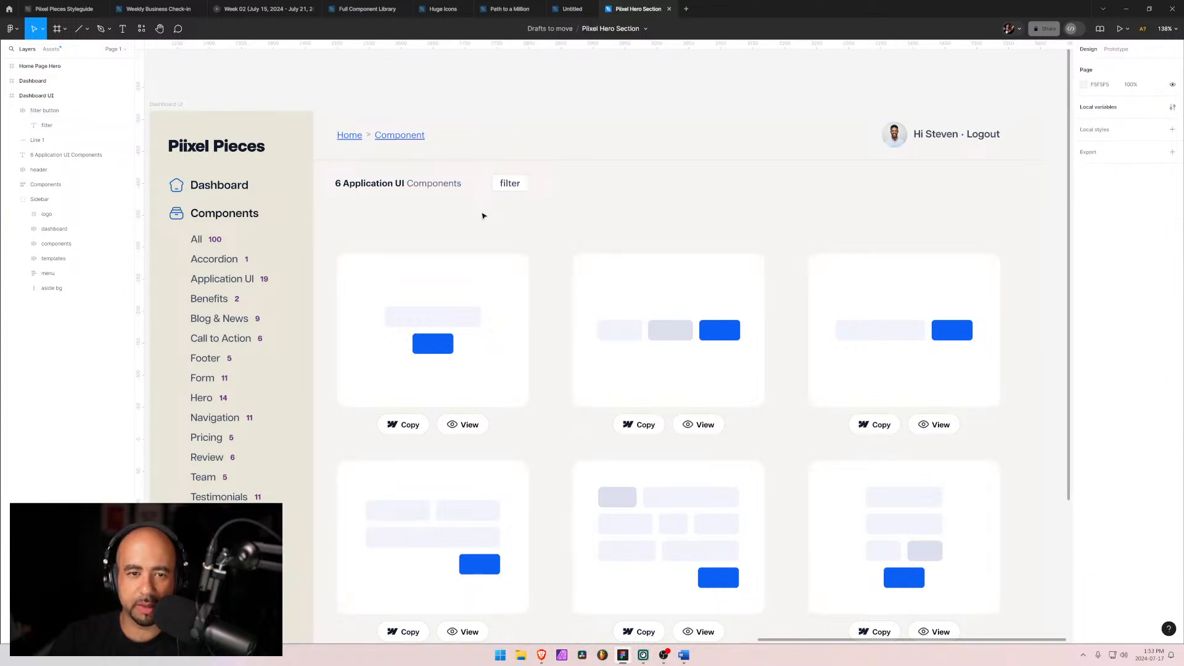
Step: Move the filter button slightly left, closer to the heading
{"action": "left_click", "coordinate": [497, 186]}
{"action": "mouse_move", "coordinate": [491, 190]}
{"action": "left_mouse_down"}
{"action": "mouse_move", "coordinate": [329, 186]}
{"action": "mouse_move", "coordinate": [477, 191]}
{"action": "mouse_move", "coordinate": [349, 209]}
{"action": "mouse_move", "coordinate": [473, 189]}
{"action": "left_mouse_up"}
{"action": "left_click", "coordinate": [582, 188]}
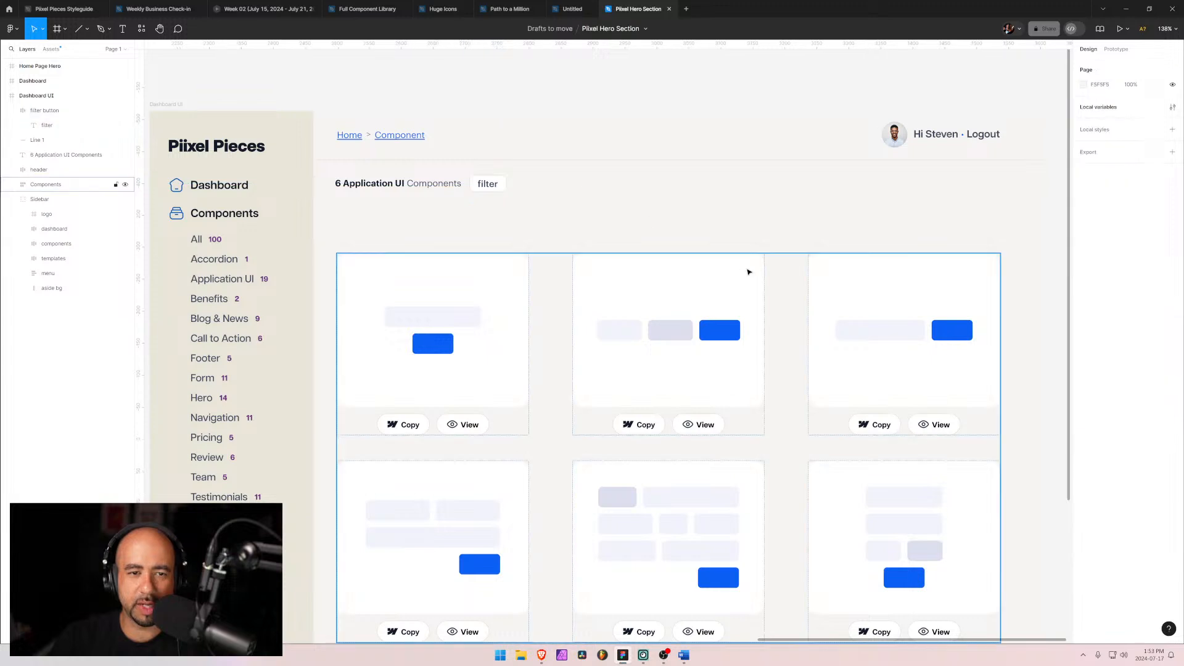
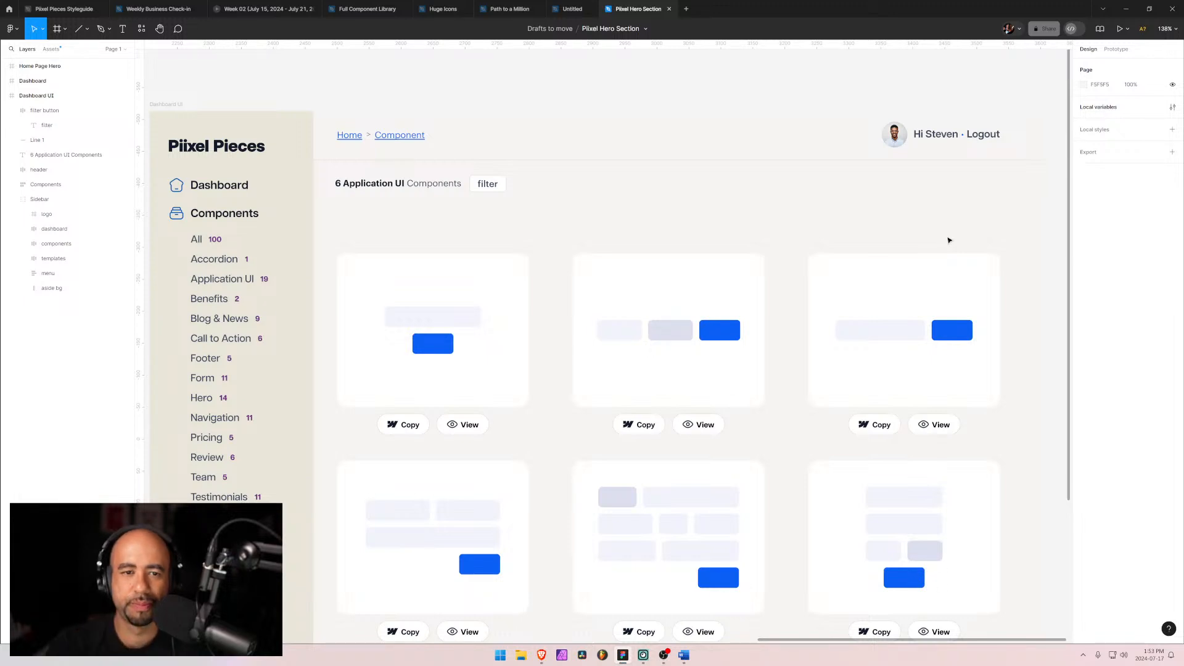
Step: Compare the filter button in the design with the live Pixel Pieces components page in the browser
{"action": "left_click", "coordinate": [479, 183]}
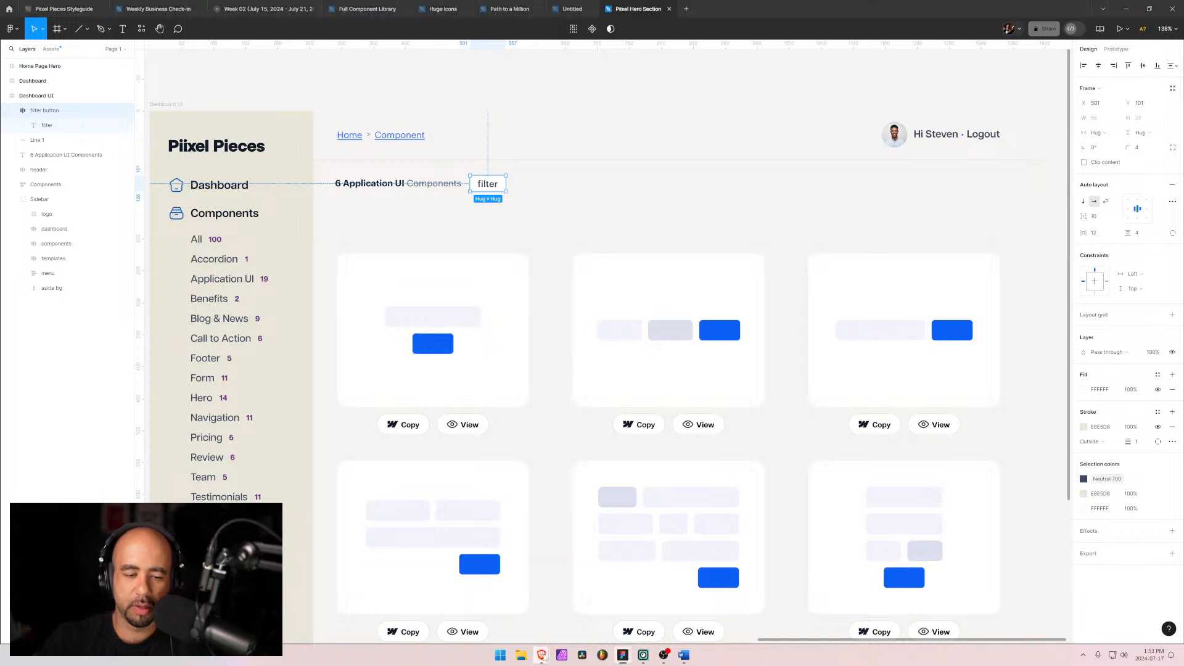
{"action": "mouse_move", "coordinate": [541, 655]}
{"action": "left_click", "coordinate": [521, 616]}
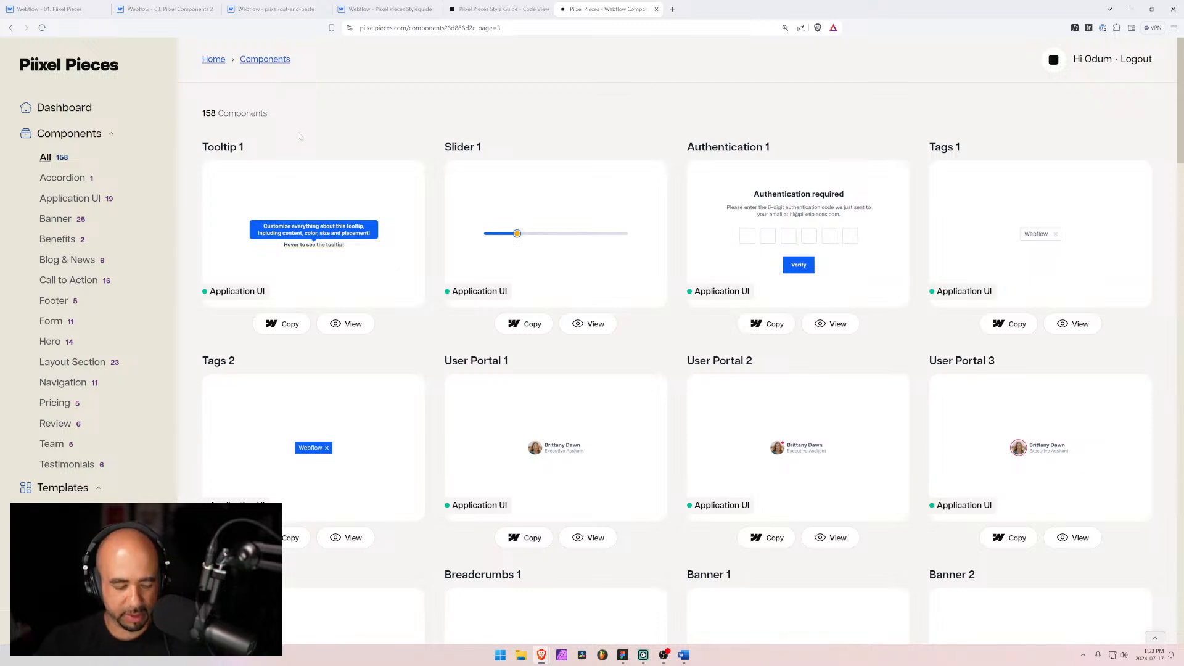
{"action": "key", "text": "alt+Tab"}
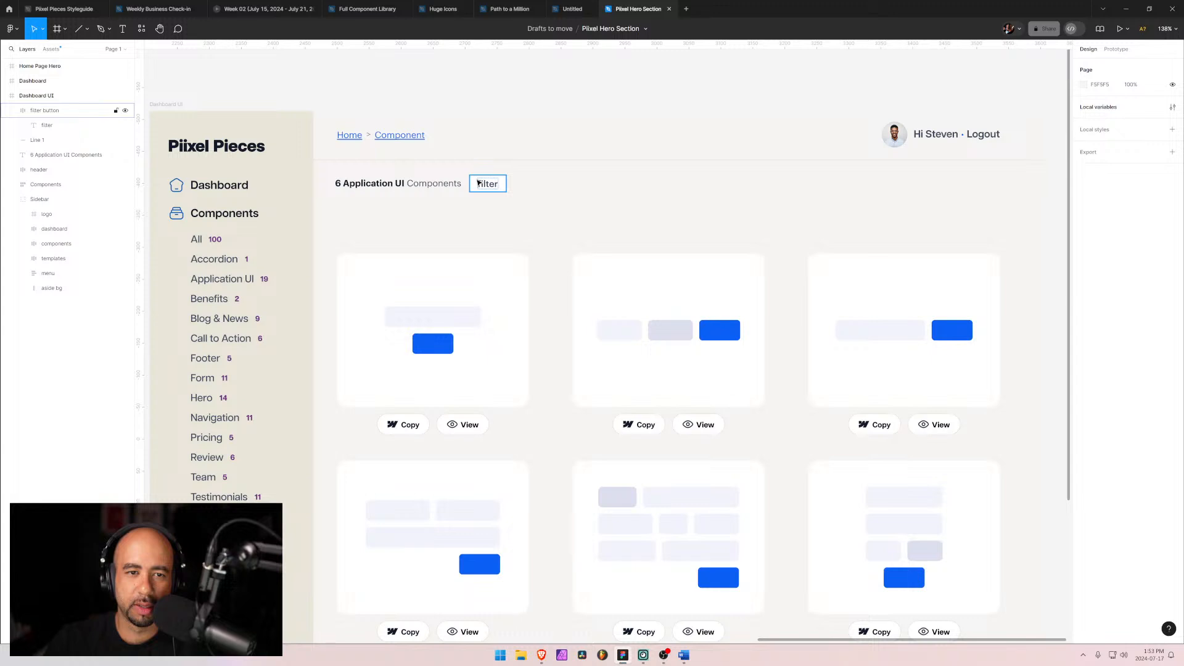
{"action": "left_click", "coordinate": [477, 181]}
{"action": "left_click", "coordinate": [546, 207]}
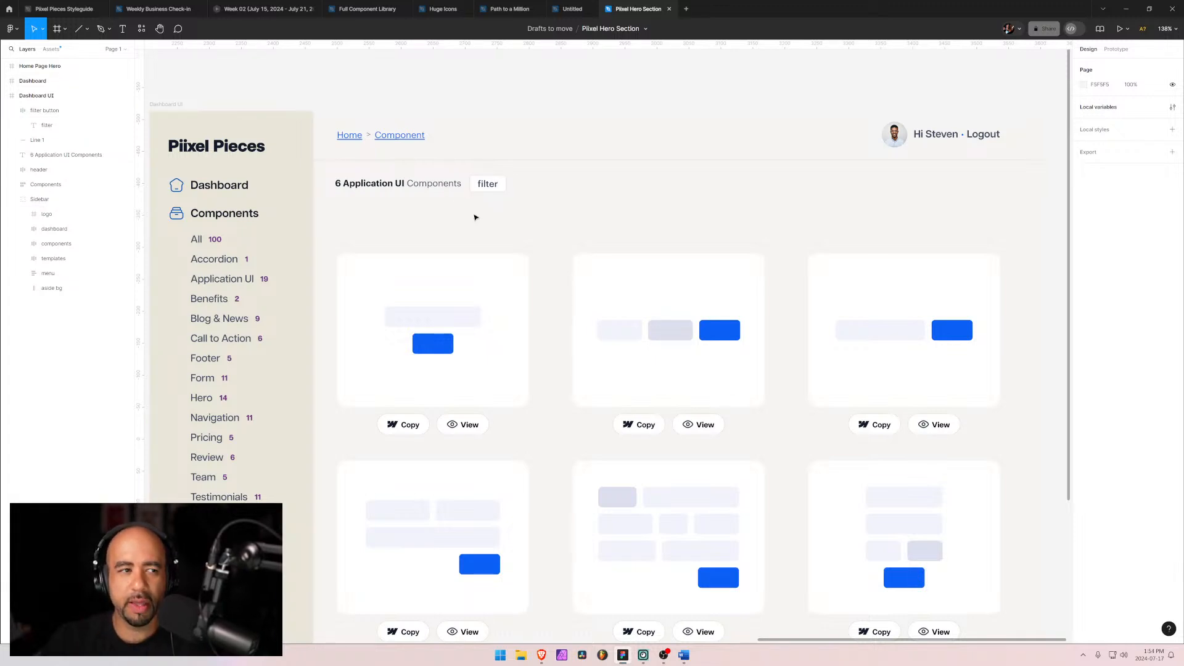
Step: Reorder the Dashboard UI layers, moving the header layer to the top of the list
{"action": "left_click", "coordinate": [18, 112]}
{"action": "left_click", "coordinate": [13, 111]}
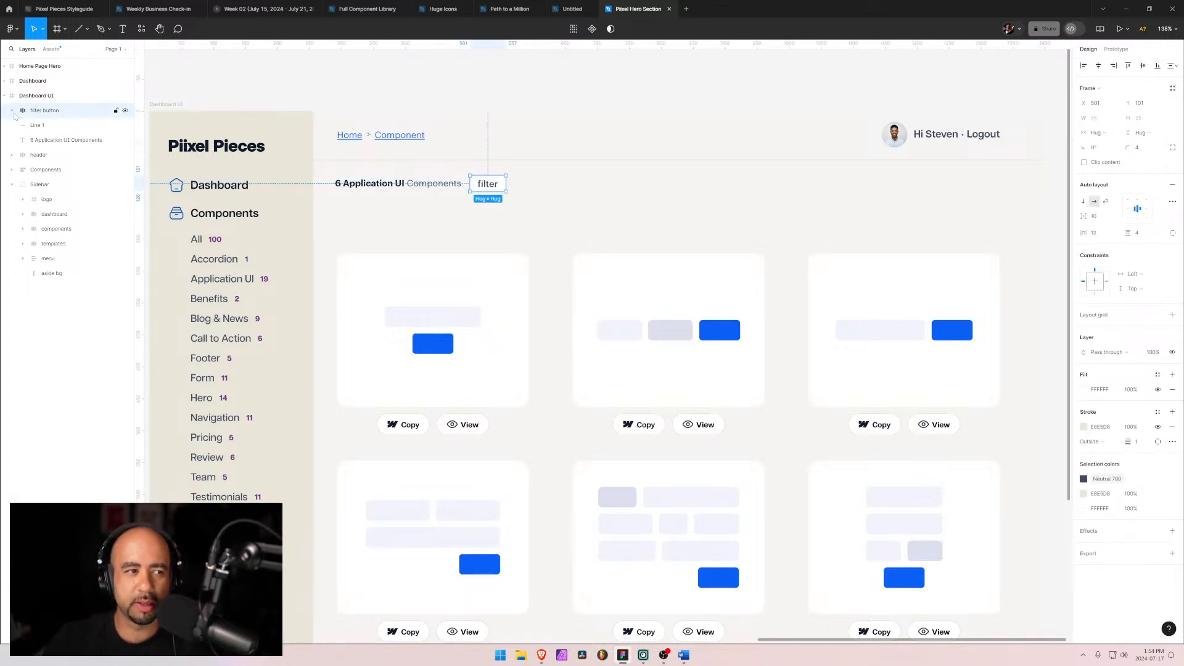
{"action": "left_click", "coordinate": [34, 156]}
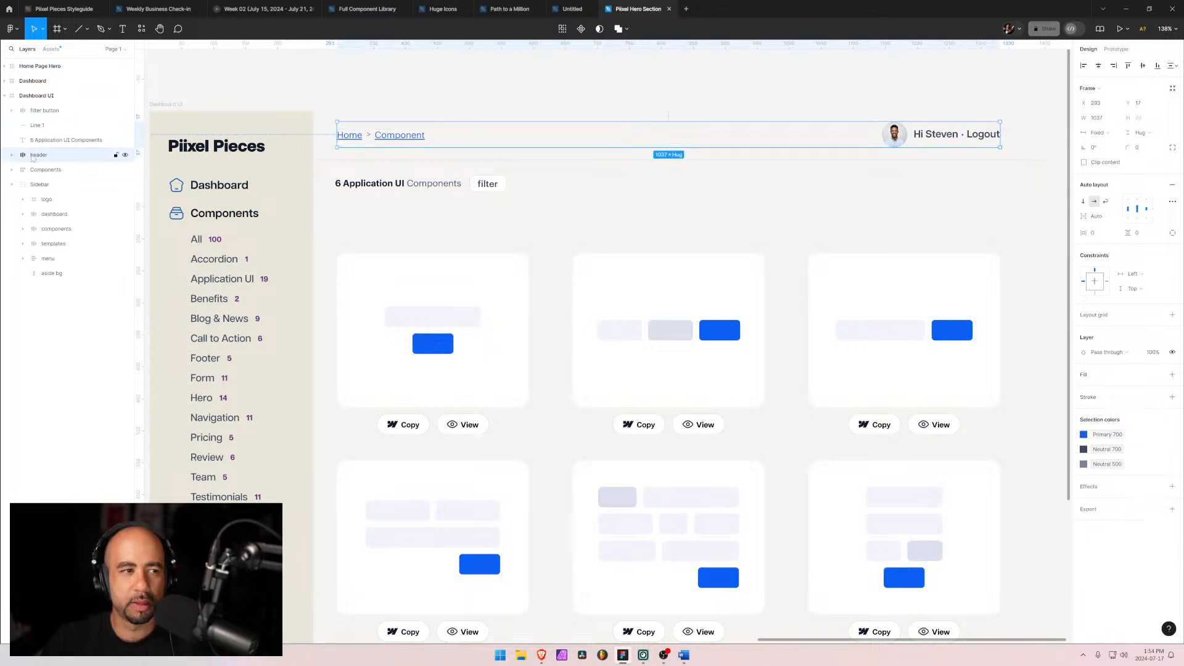
{"action": "left_click_drag", "start_coordinate": [33, 158], "coordinate": [50, 131]}
{"action": "left_click", "coordinate": [51, 157]}
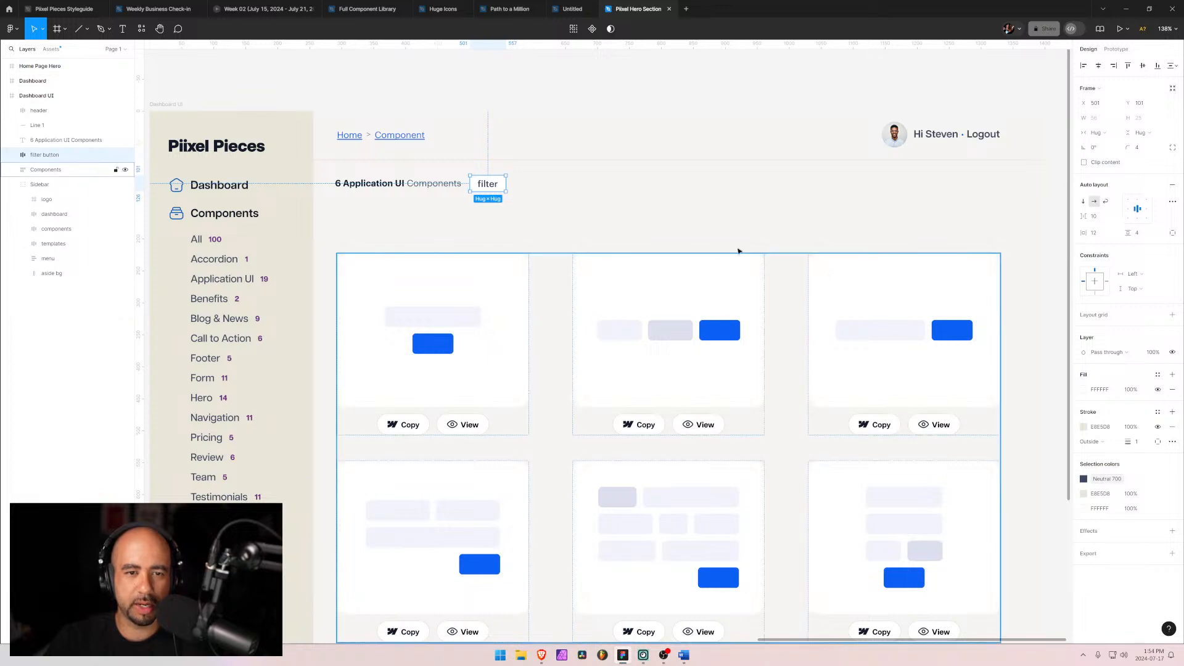
{"action": "left_click", "coordinate": [633, 227]}
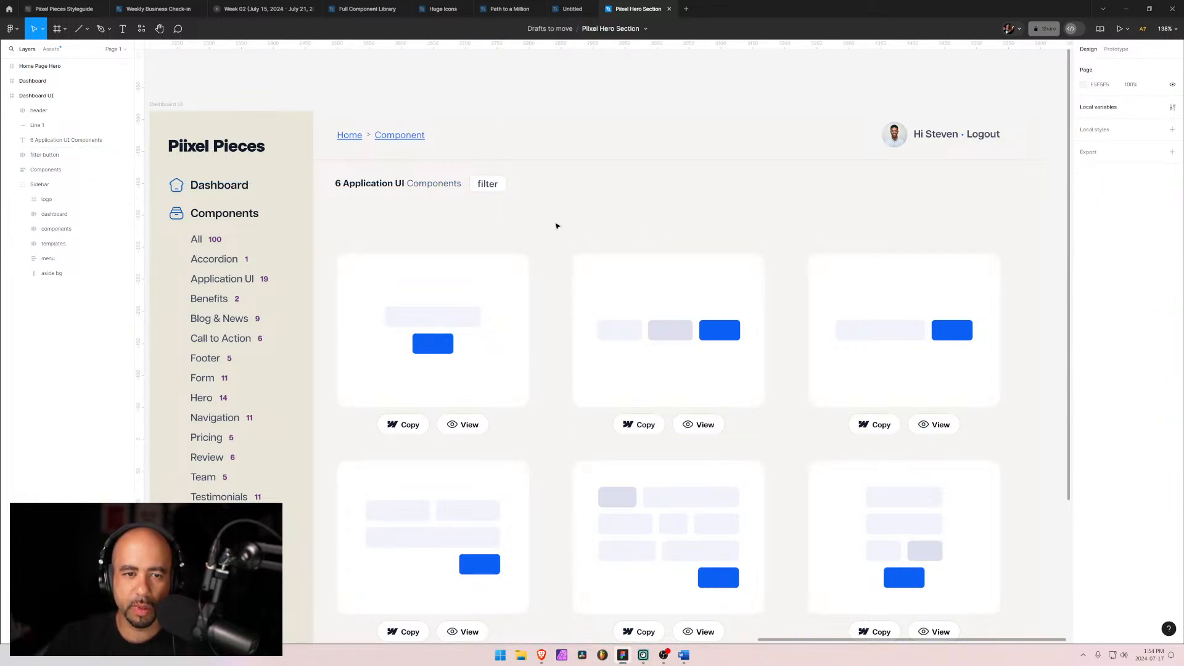
{"action": "key", "text": "ctrl+t"}
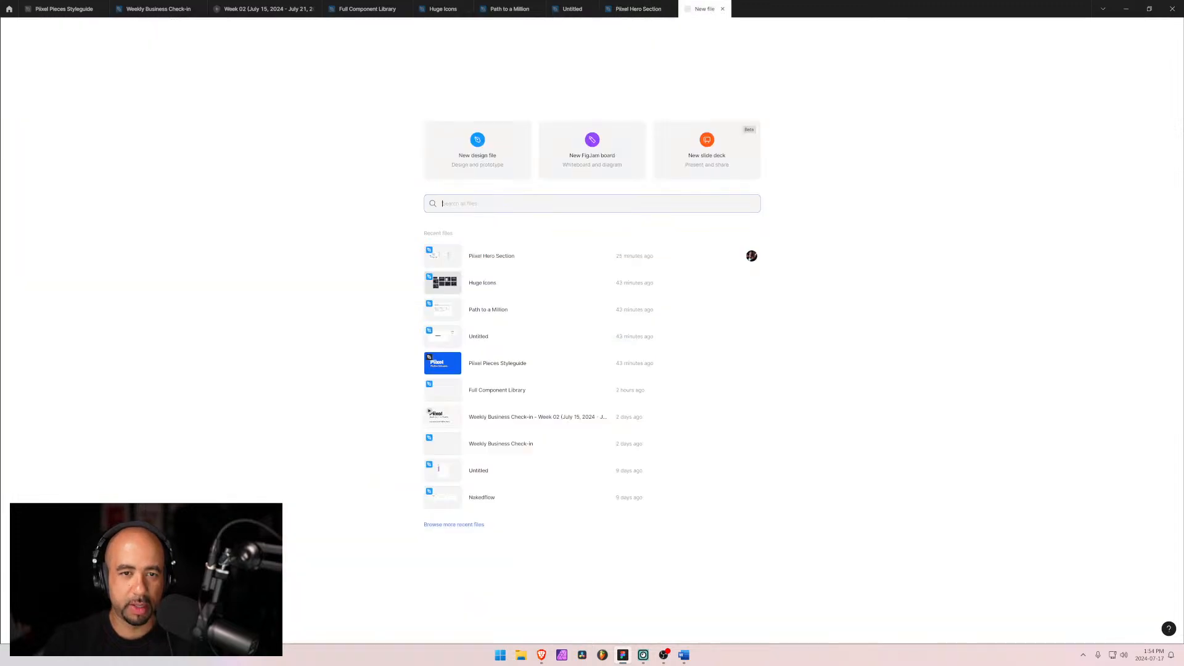
{"action": "left_click", "coordinate": [722, 9]}
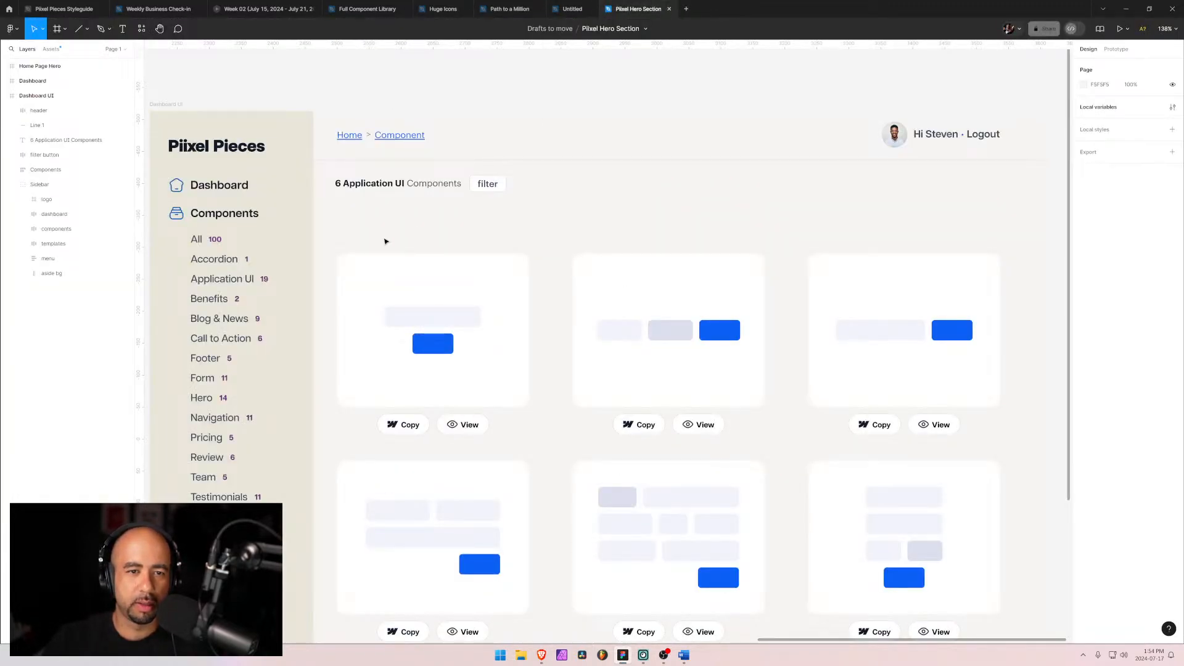
Step: Add a text label reading Layout and place it on the heading row, right of the filter button
{"action": "key", "text": "t"}
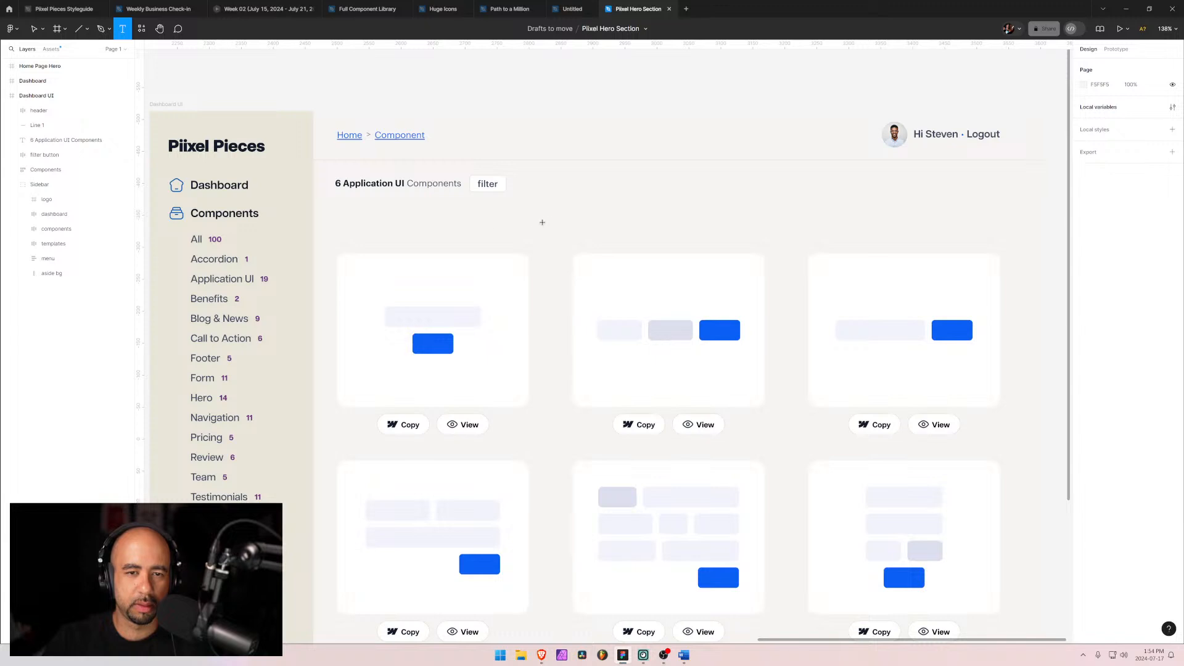
{"action": "left_click", "coordinate": [552, 219]}
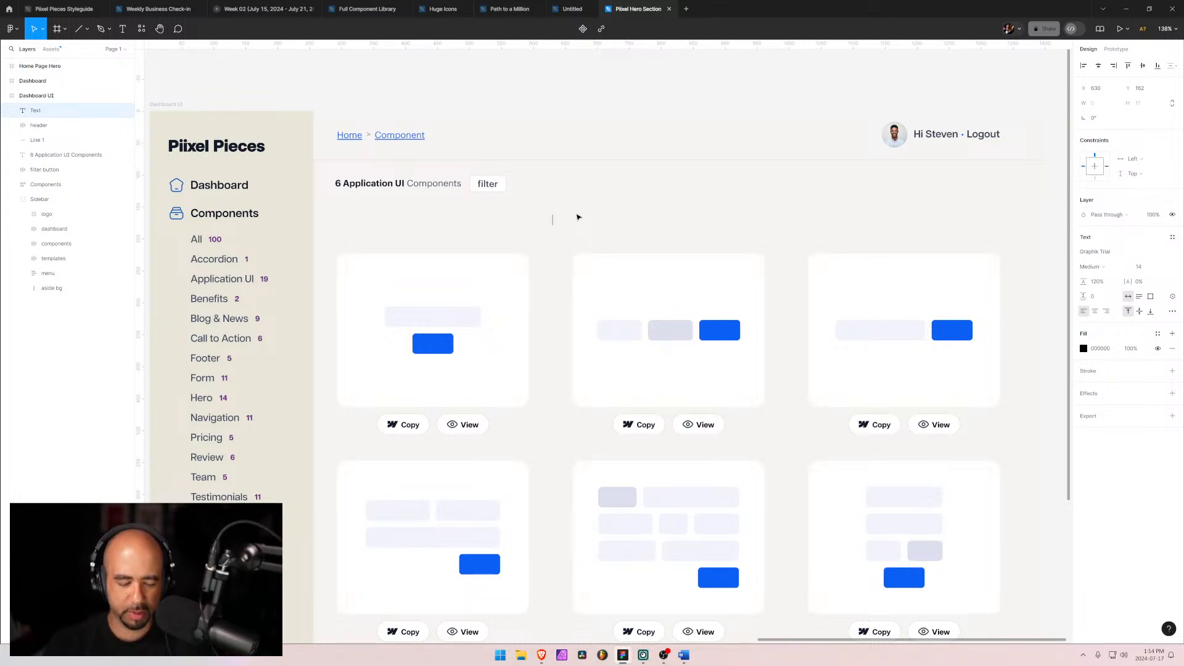
{"action": "type", "text": "Layout"}
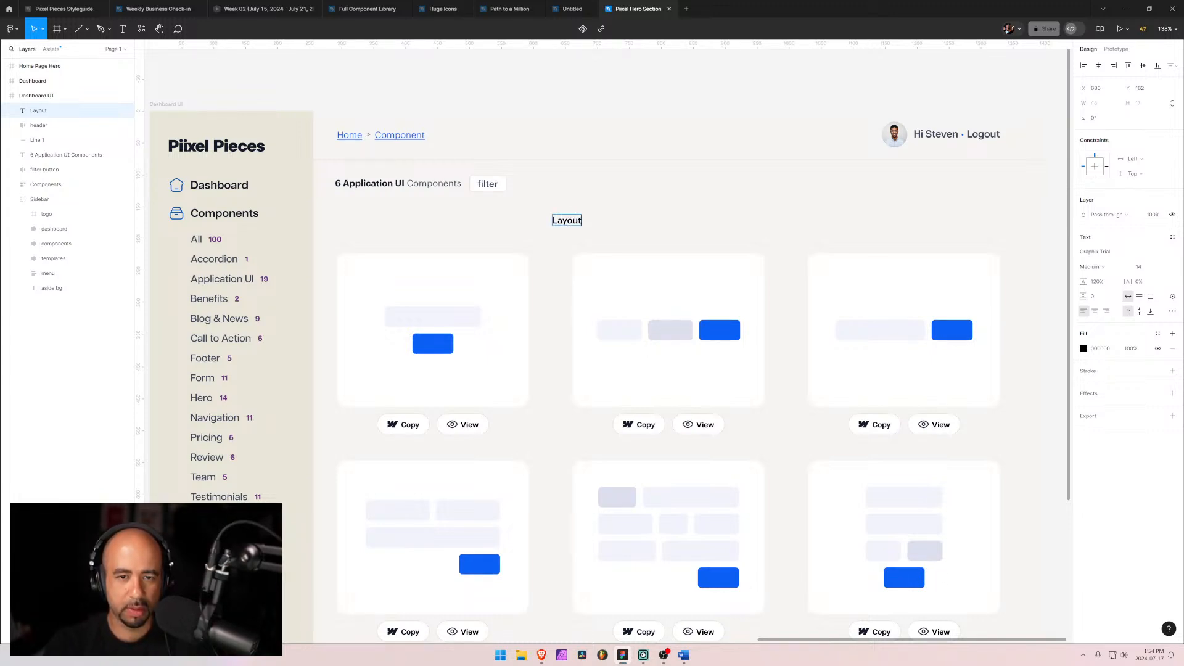
{"action": "key", "text": "Escape"}
{"action": "left_click_drag", "start_coordinate": [550, 221], "coordinate": [537, 216]}
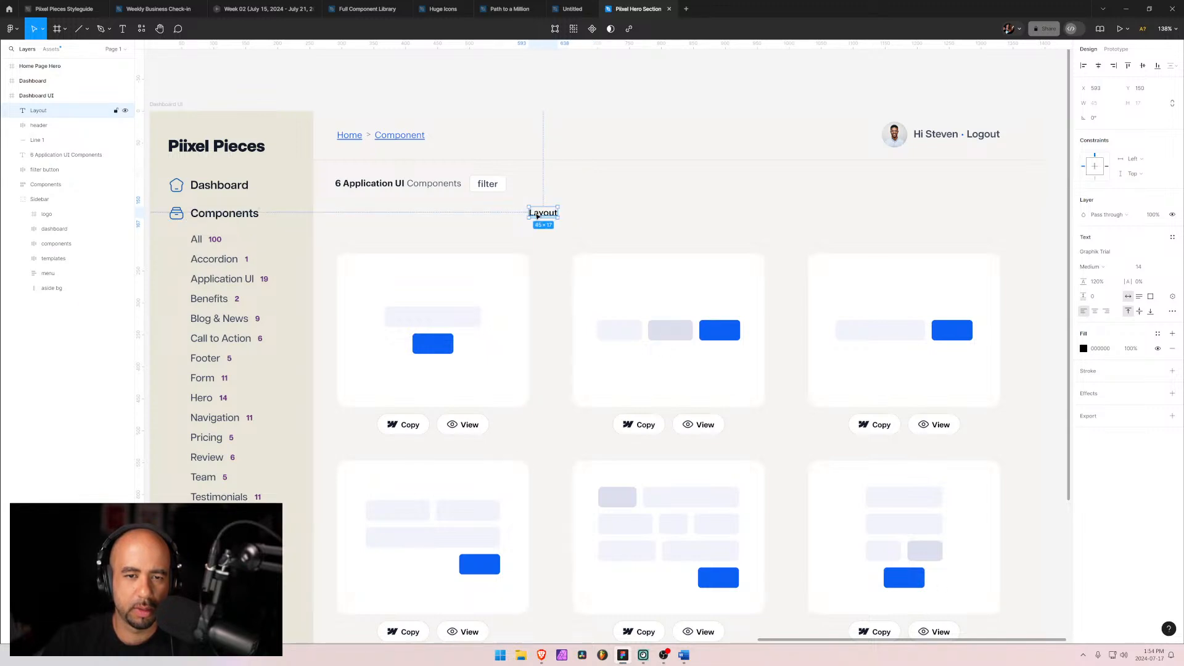
{"action": "left_click_drag", "start_coordinate": [537, 217], "coordinate": [588, 190]}
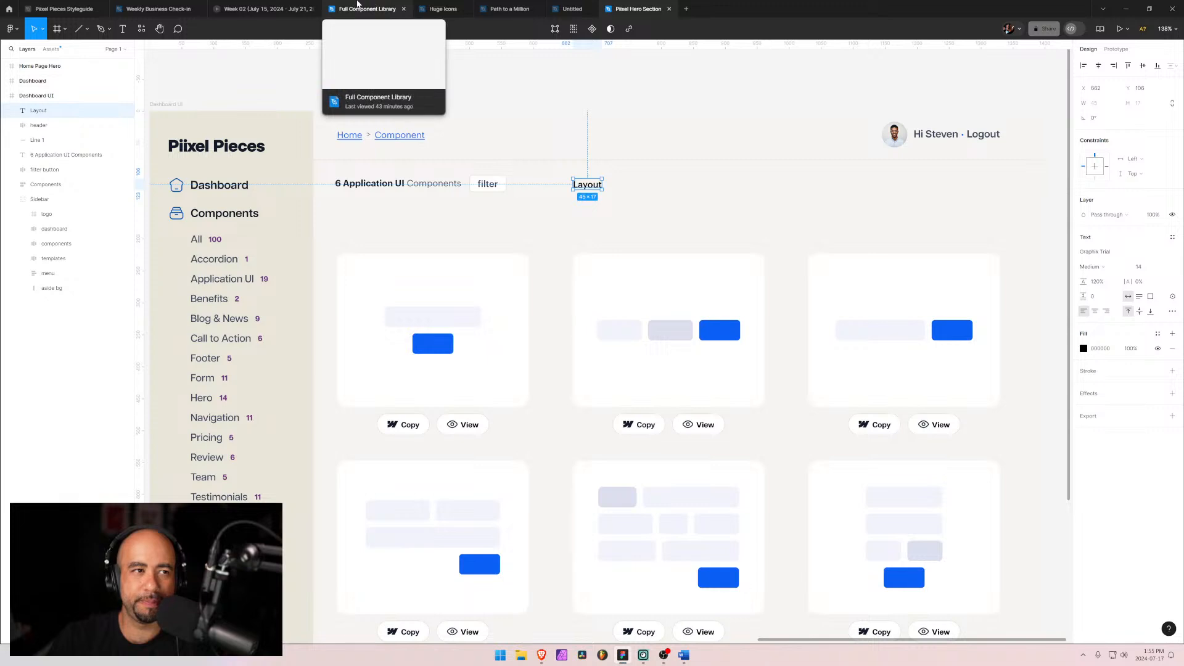
Step: Copy the Radio component set from the Pixel Pieces Styleguide's Checkbox & Radio page and paste it into the dashboard file
{"action": "mouse_move", "coordinate": [91, 5]}
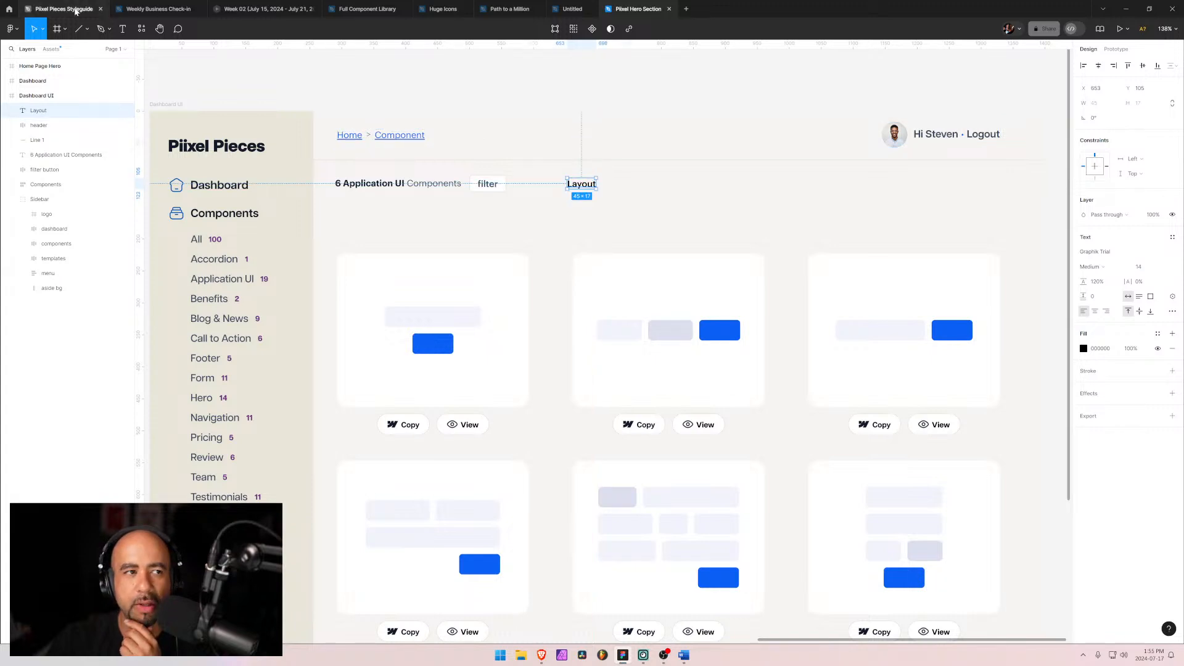
{"action": "left_click", "coordinate": [78, 10]}
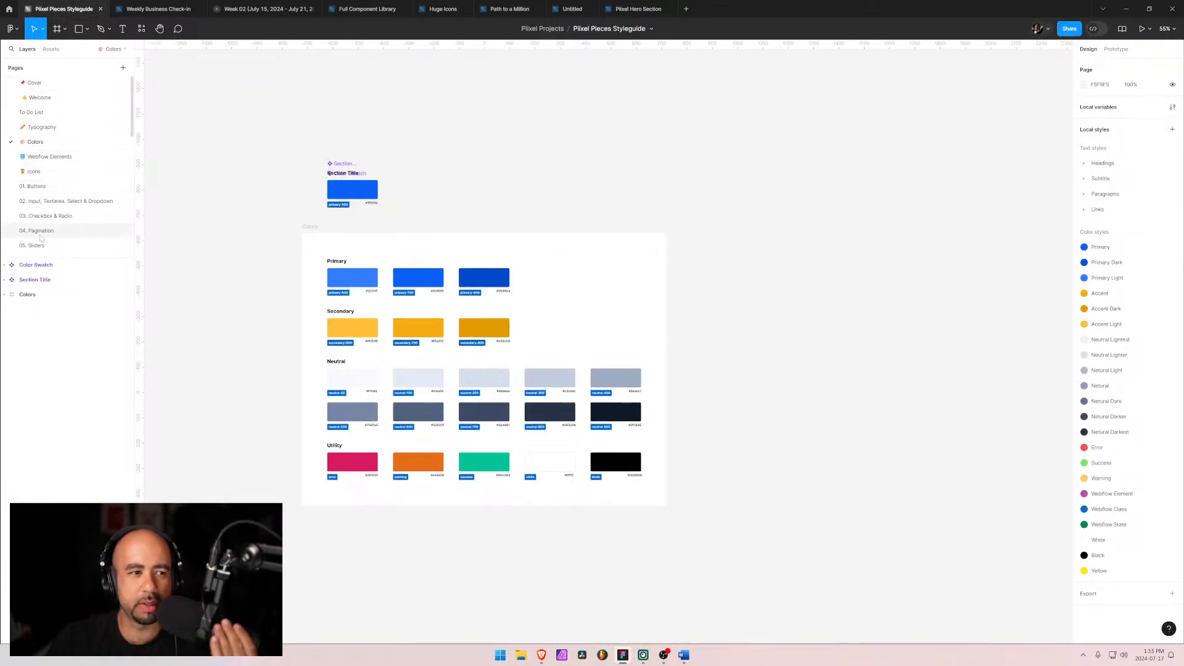
{"action": "left_click", "coordinate": [37, 246]}
{"action": "left_click", "coordinate": [41, 231]}
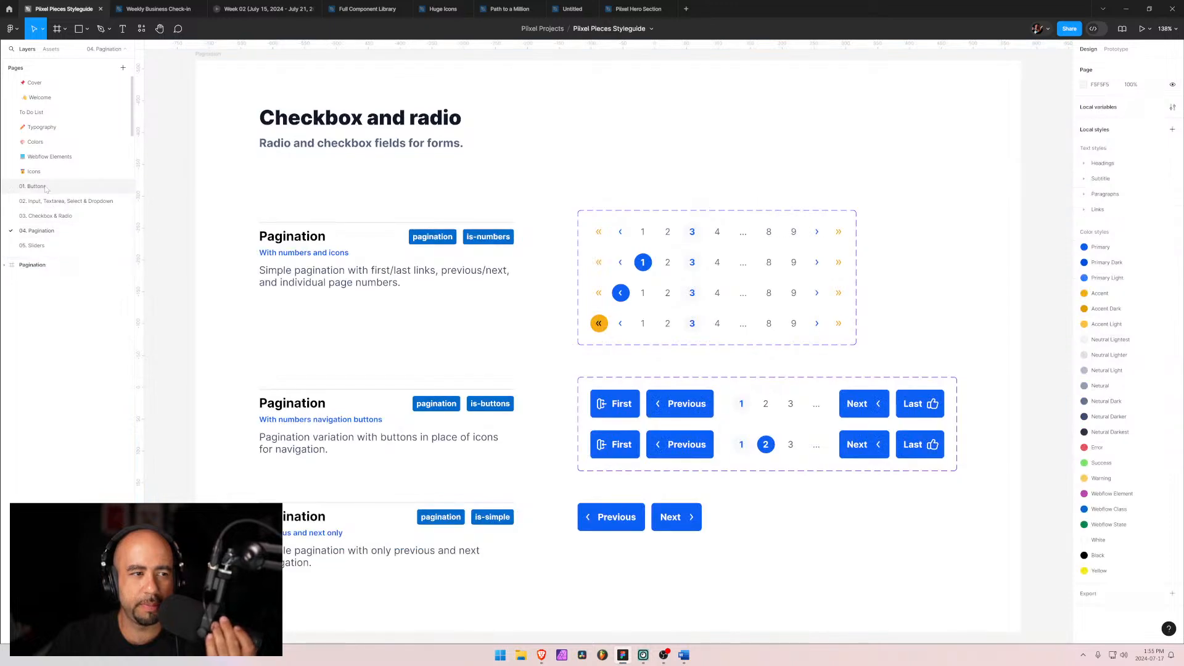
{"action": "left_click", "coordinate": [41, 201]}
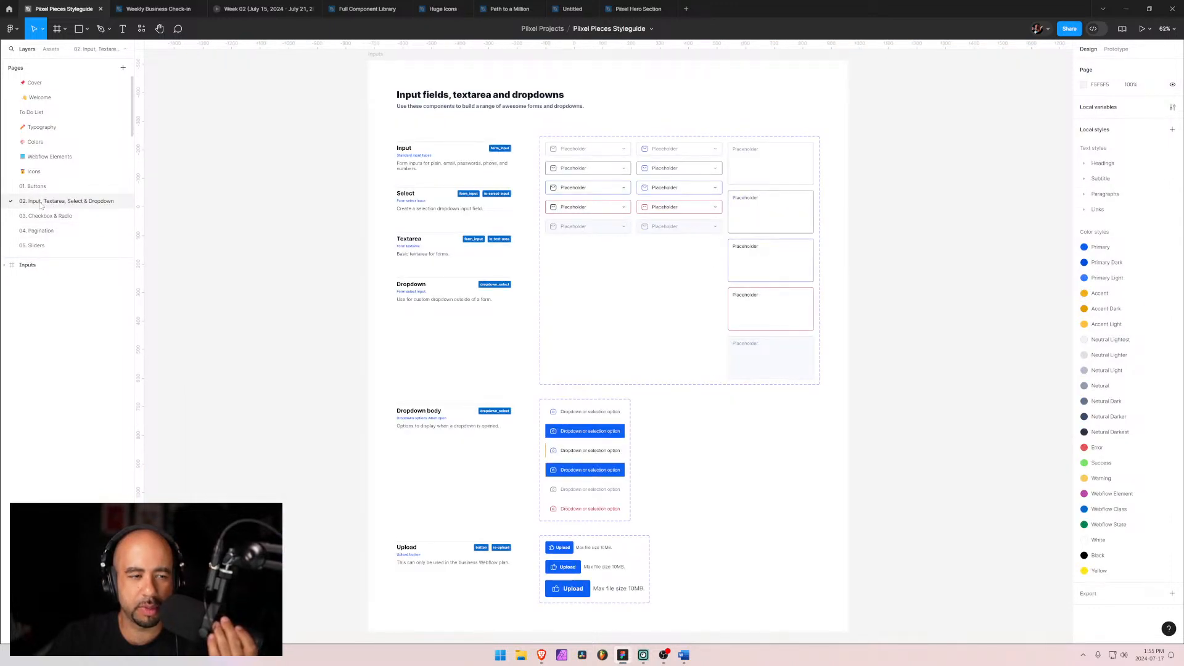
{"action": "left_click", "coordinate": [47, 216]}
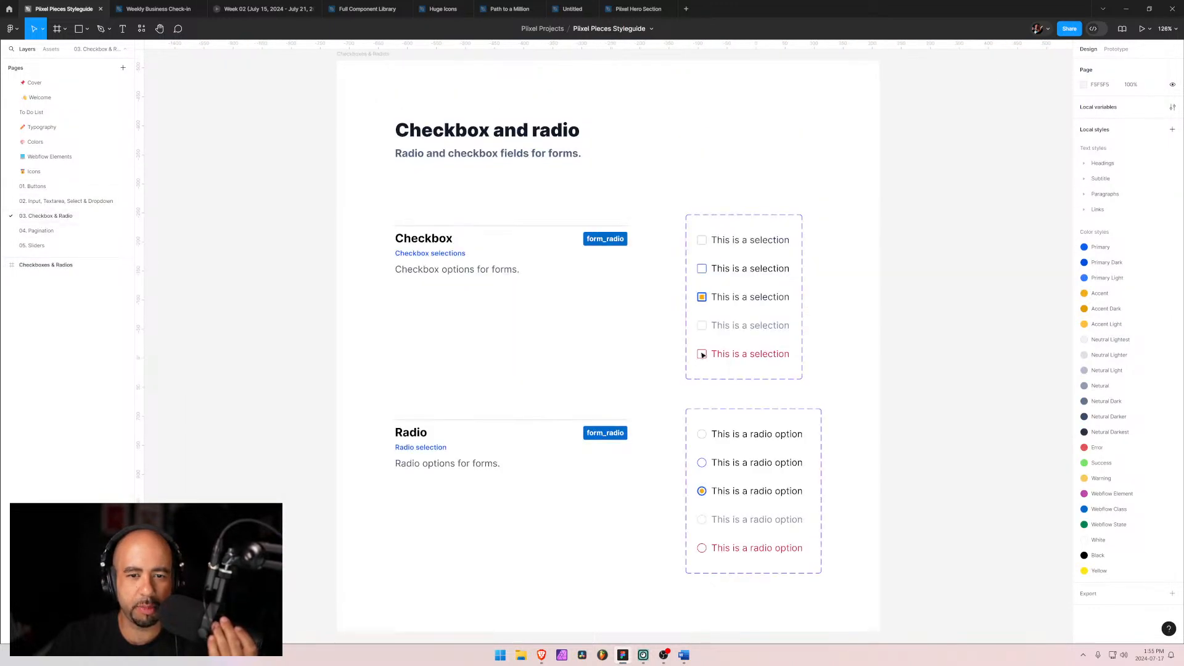
{"action": "left_click", "coordinate": [704, 421]}
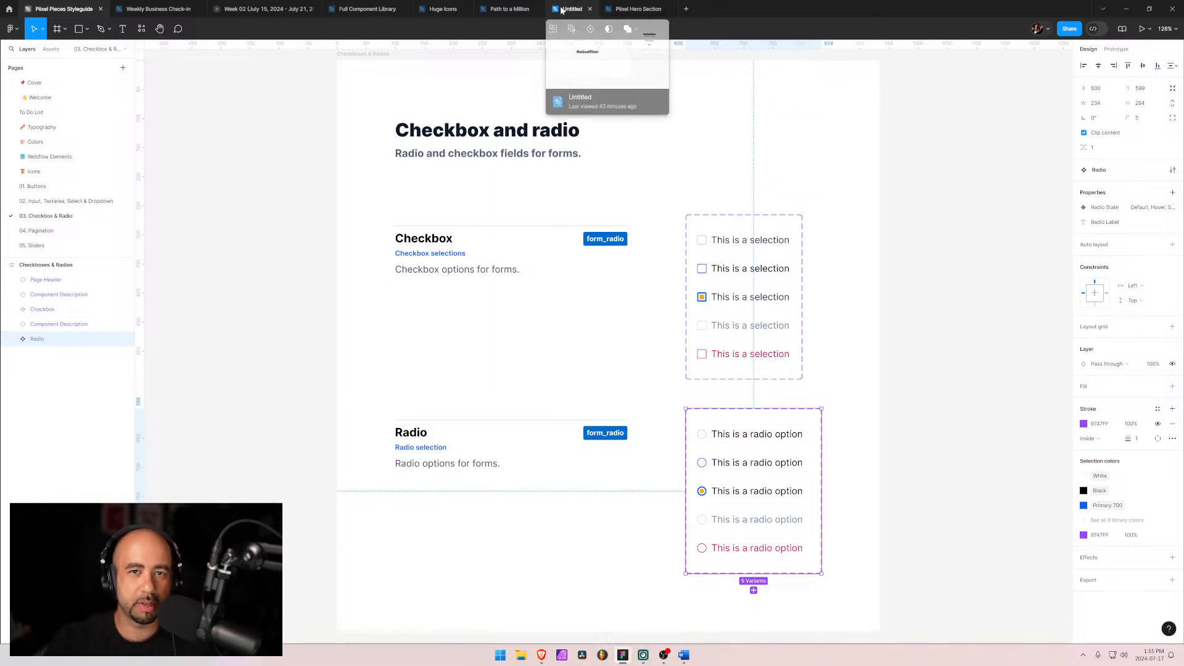
{"action": "left_click", "coordinate": [631, 10]}
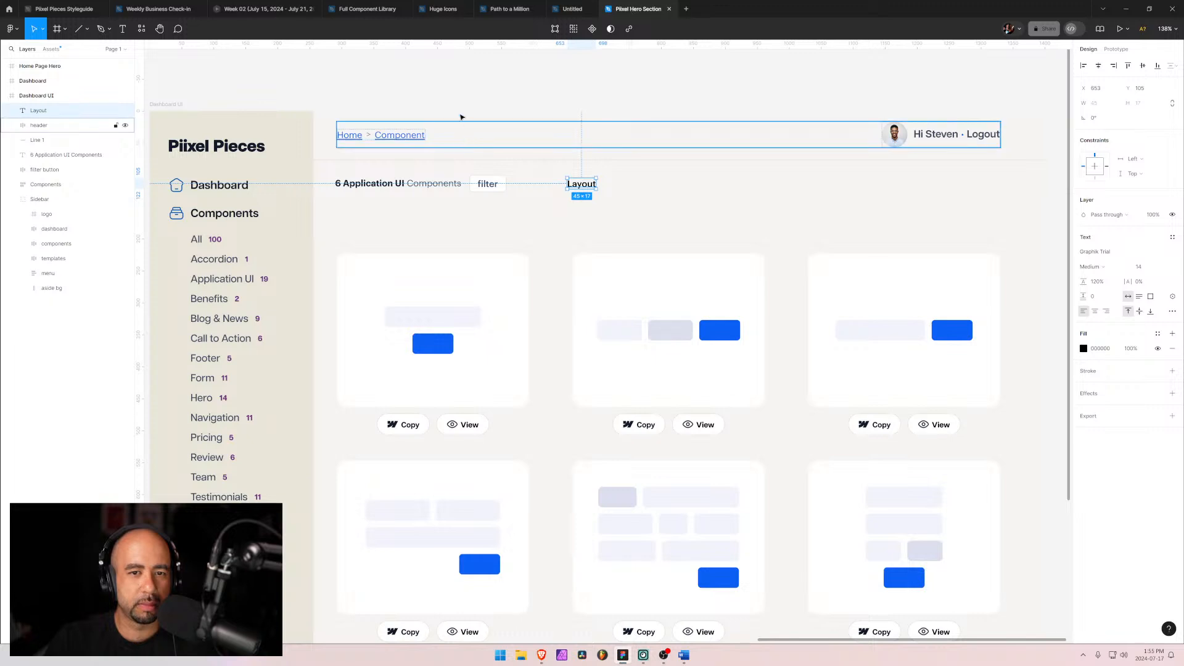
{"action": "left_click", "coordinate": [374, 93]}
{"action": "key", "text": "ctrl+v"}
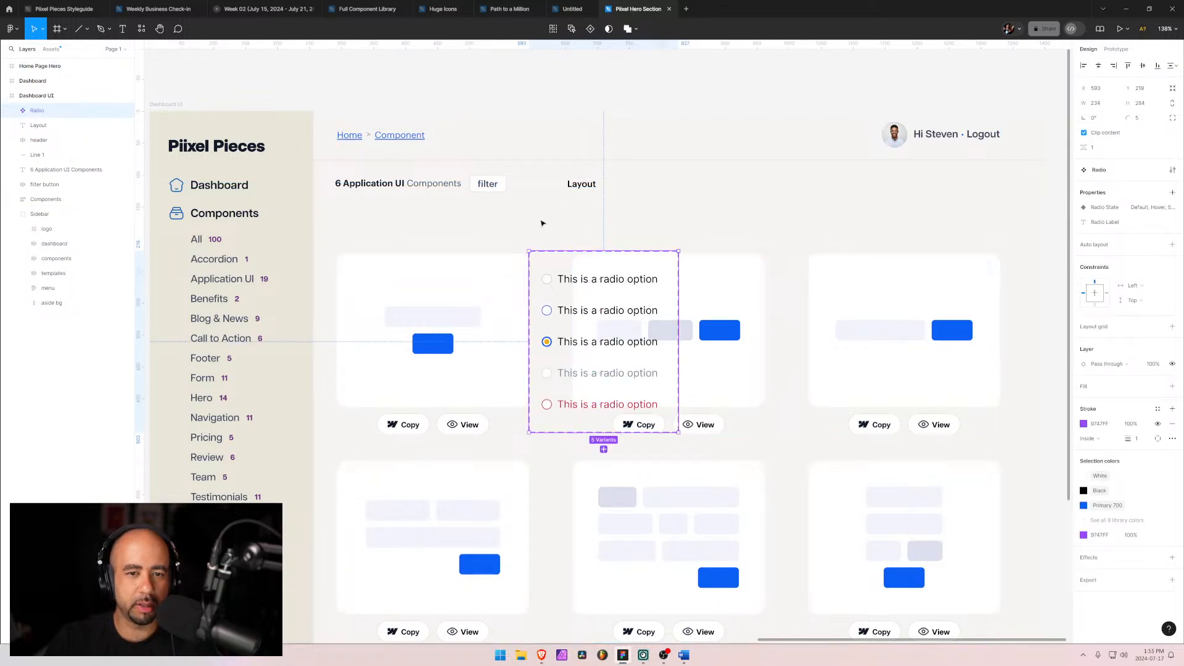
Step: Move the pasted Radio component set above the Dashboard UI frame
{"action": "left_click_drag", "start_coordinate": [375, 253], "coordinate": [375, 397]}
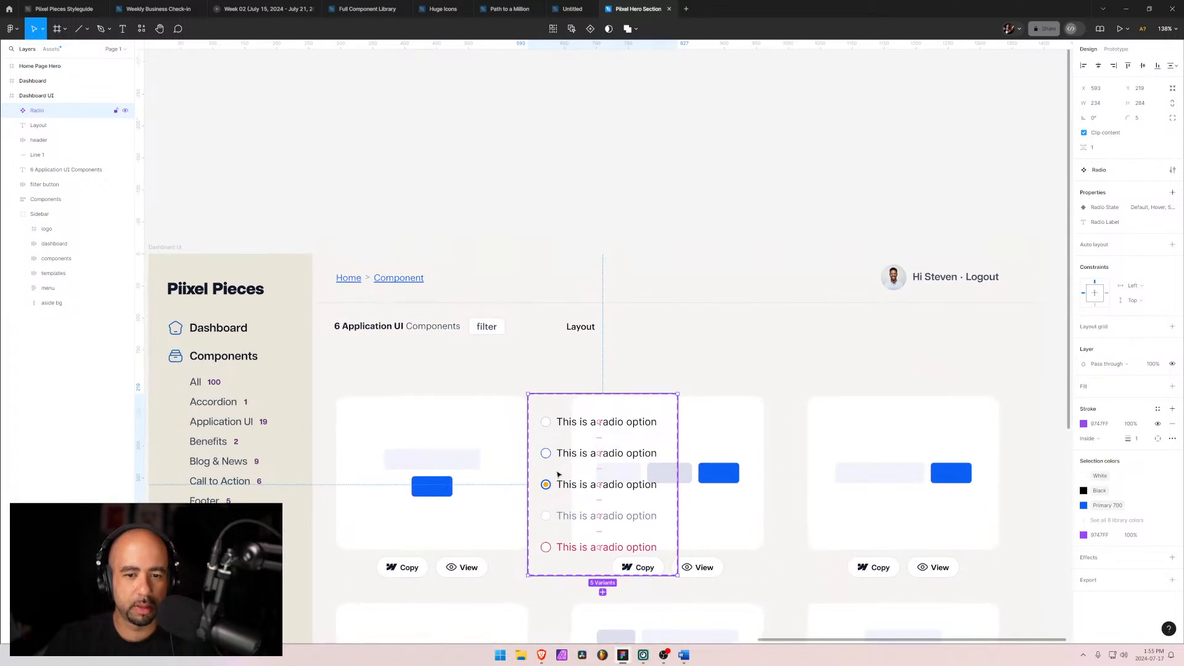
{"action": "left_click_drag", "start_coordinate": [526, 409], "coordinate": [457, 58]}
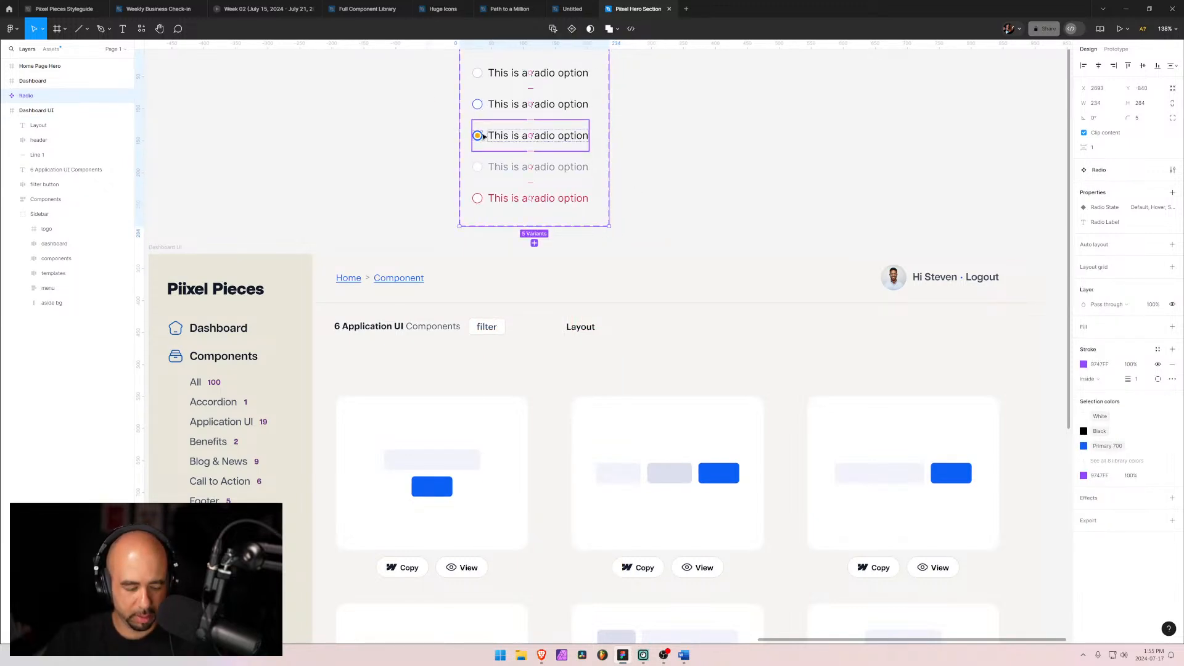
{"action": "left_click_drag", "start_coordinate": [486, 139], "coordinate": [506, 114]}
{"action": "key", "text": "ctrl+z"}
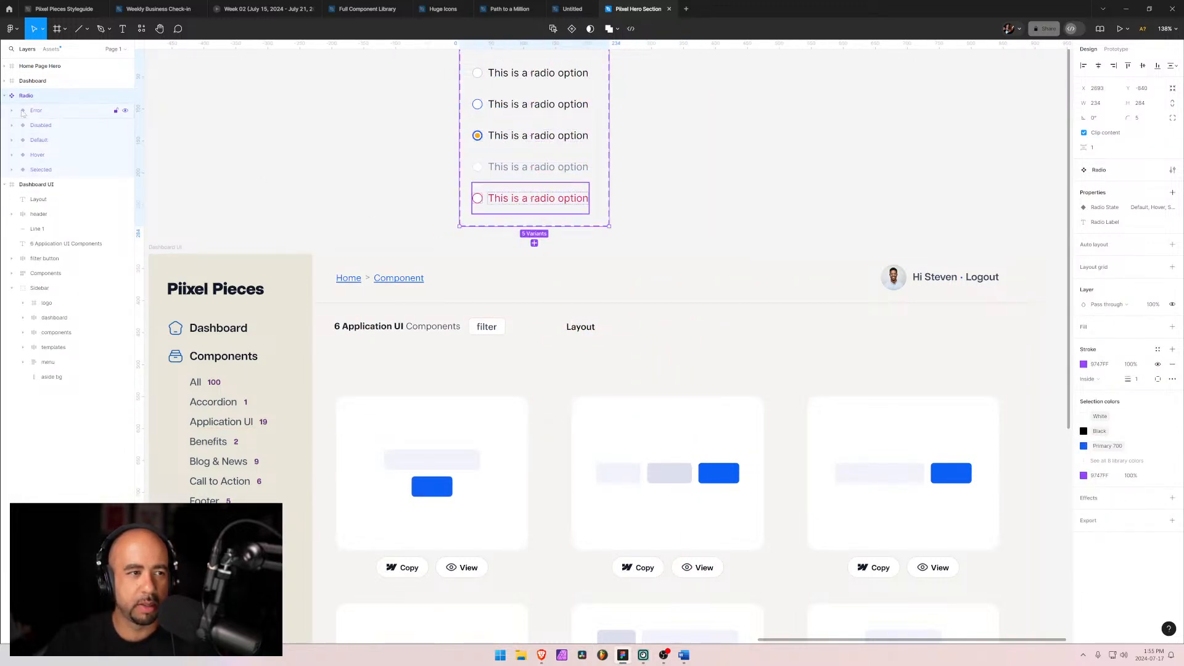
{"action": "left_click", "coordinate": [532, 198]}
{"action": "left_click", "coordinate": [609, 348]}
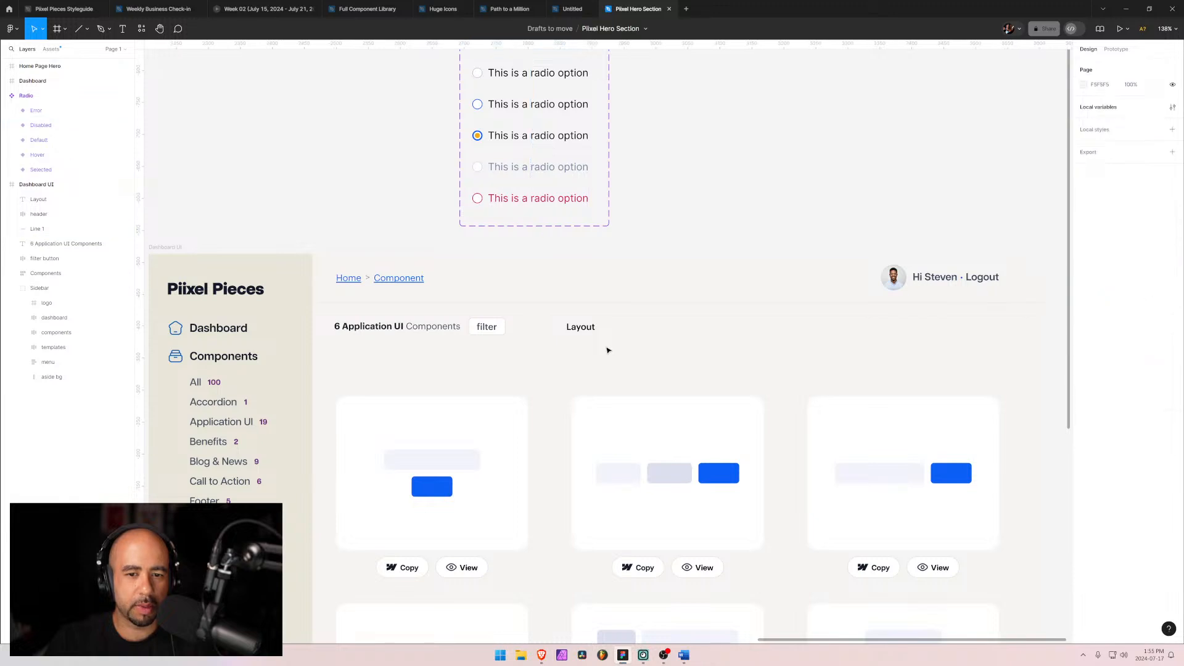
Step: Insert a Radio instance from the local assets and place it below the Layout label
{"action": "left_click", "coordinate": [50, 50]}
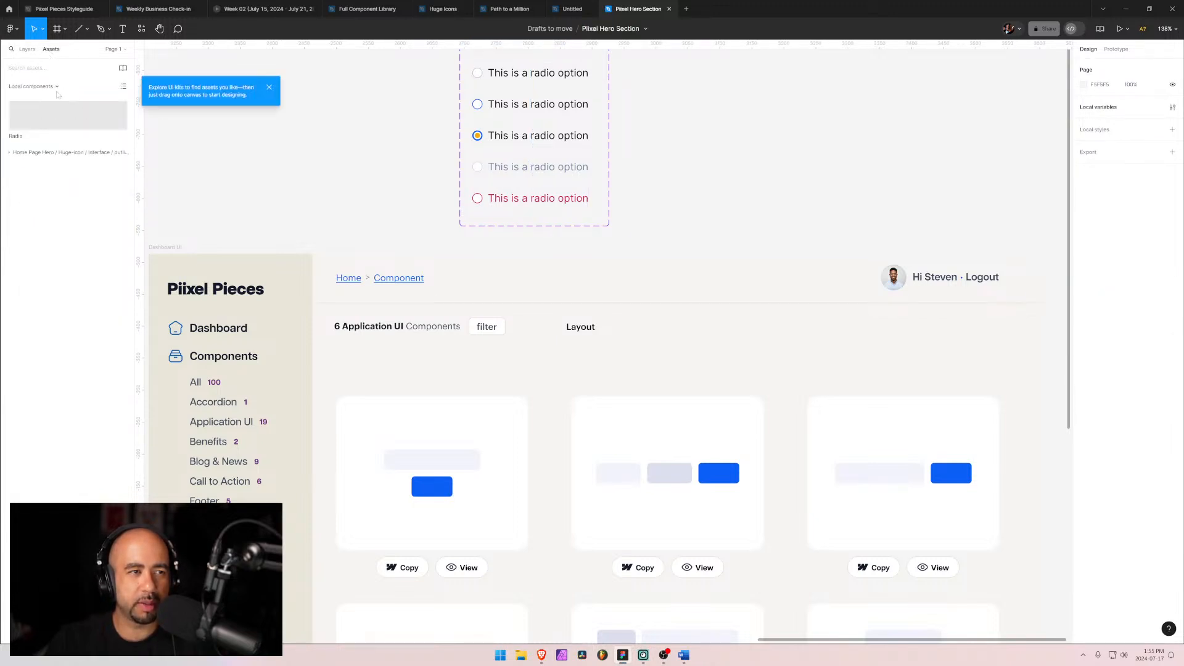
{"action": "left_click", "coordinate": [67, 122]}
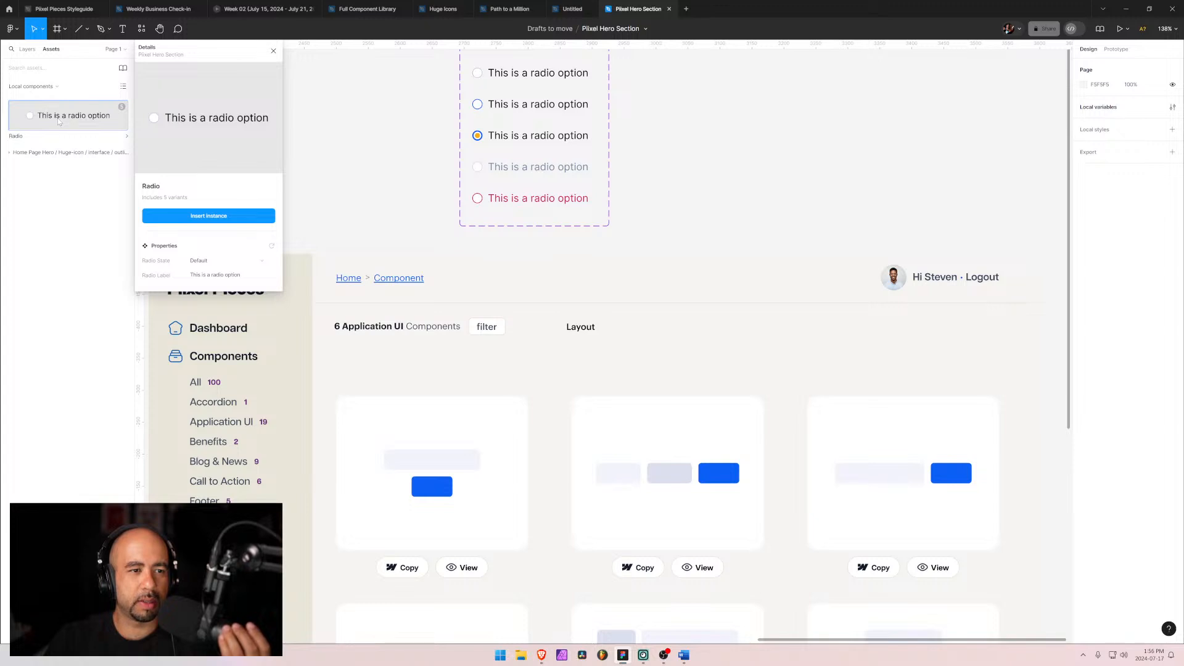
{"action": "left_click", "coordinate": [192, 217]}
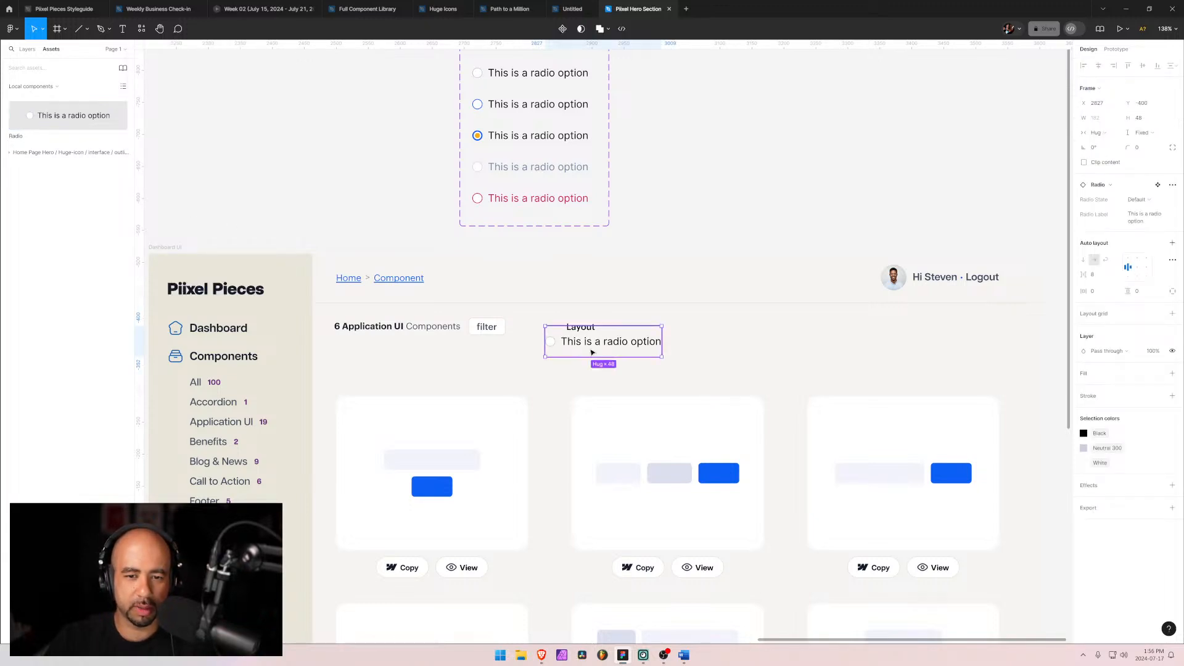
{"action": "left_click_drag", "start_coordinate": [593, 352], "coordinate": [614, 366]}
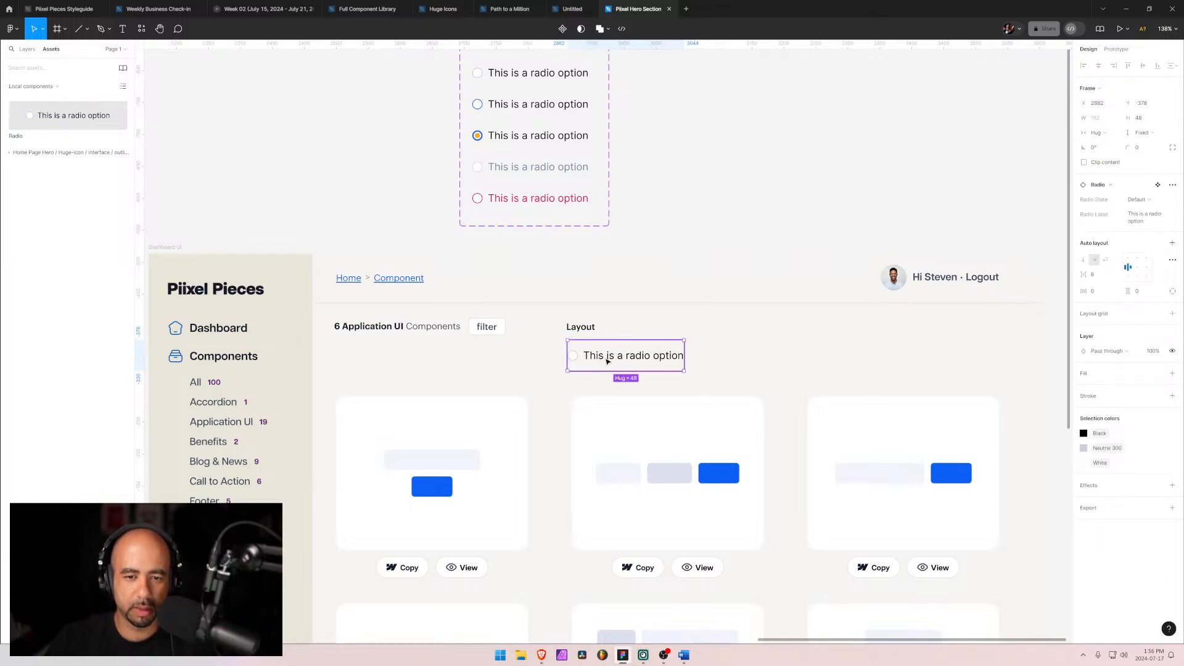
Step: Change the radio instance's label text to 'Text align left'
{"action": "double_click", "coordinate": [608, 361]}
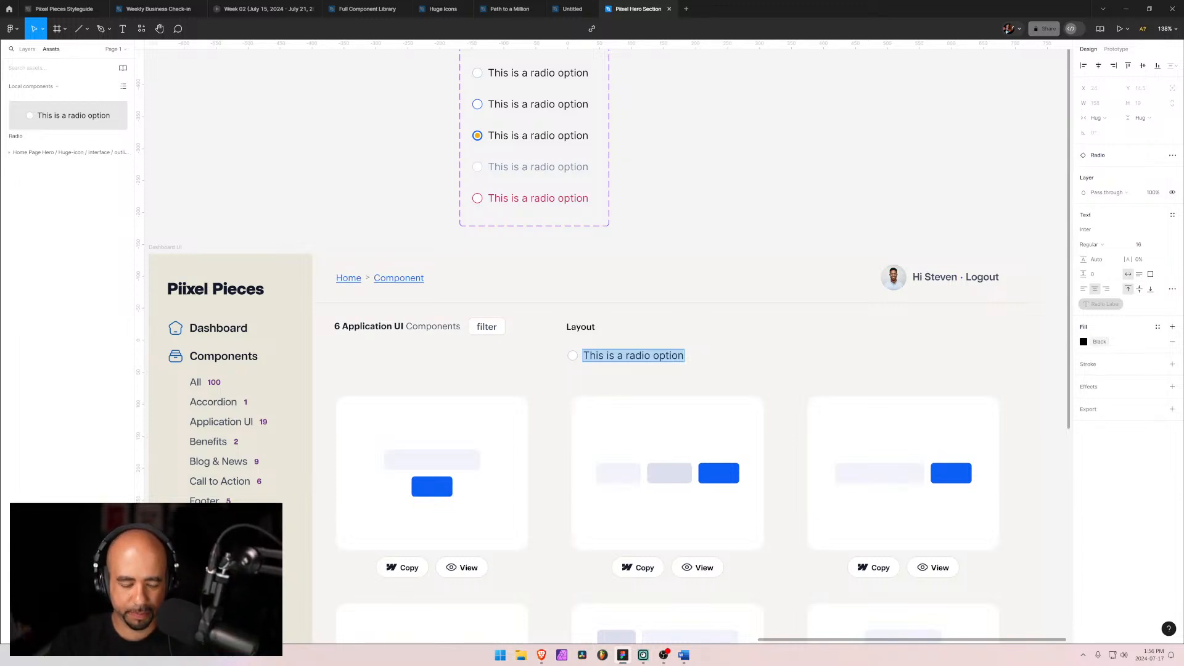
{"action": "type", "text": "Text"}
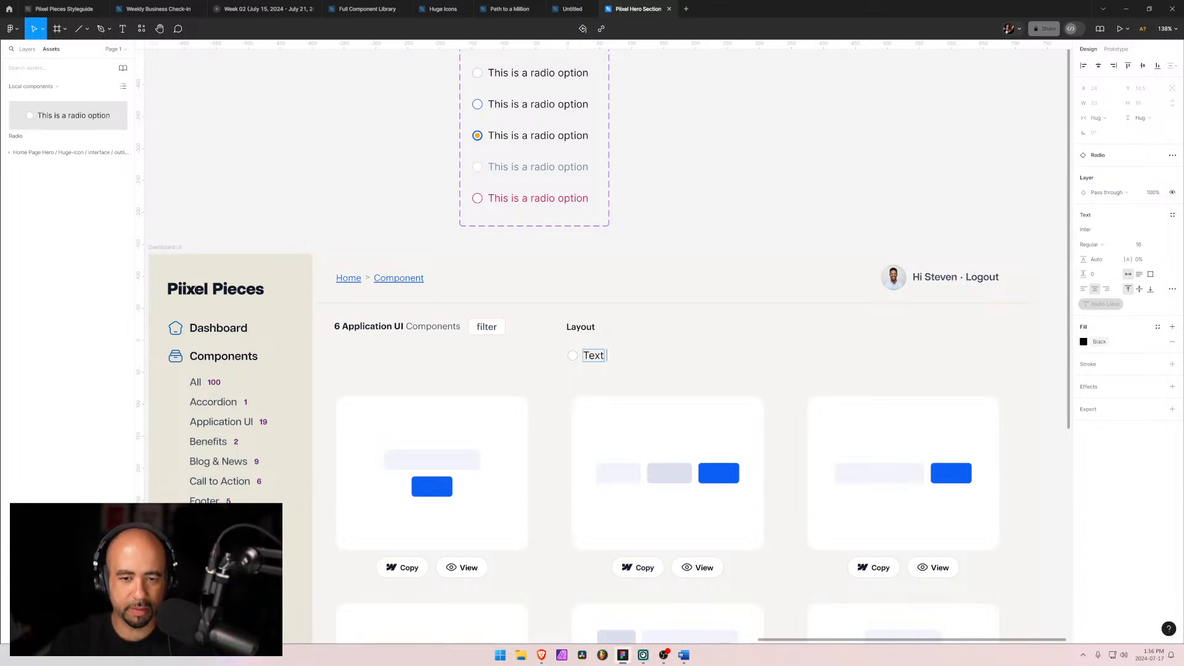
{"action": "type", "text": " align left"}
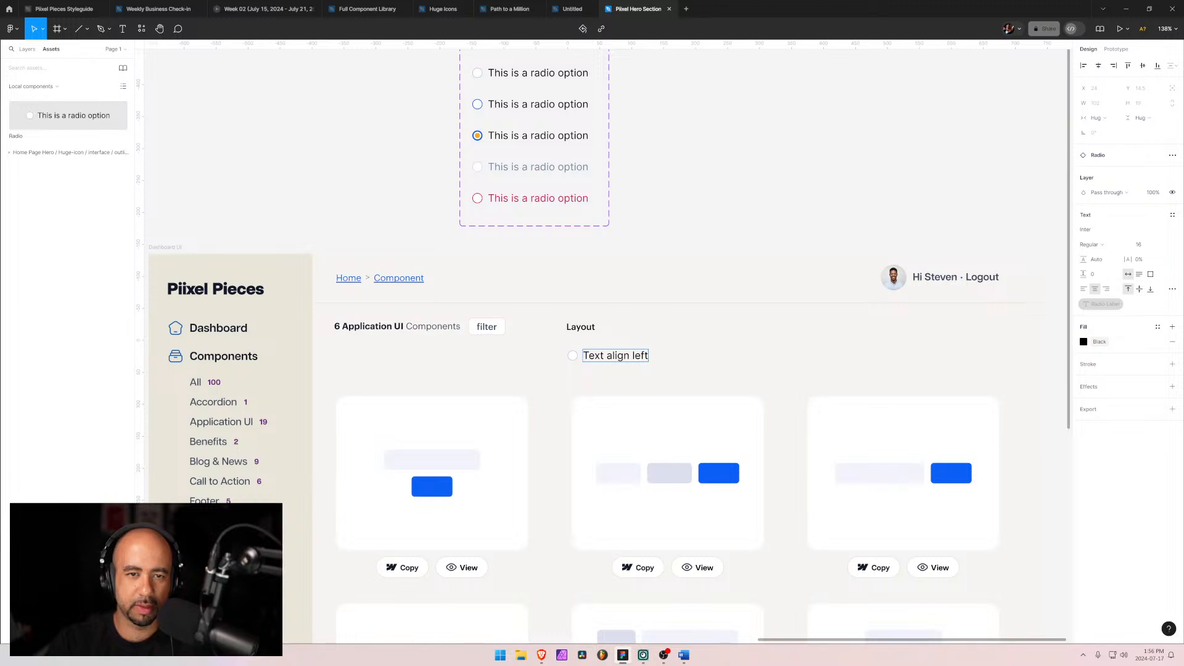
{"action": "left_click", "coordinate": [566, 350]}
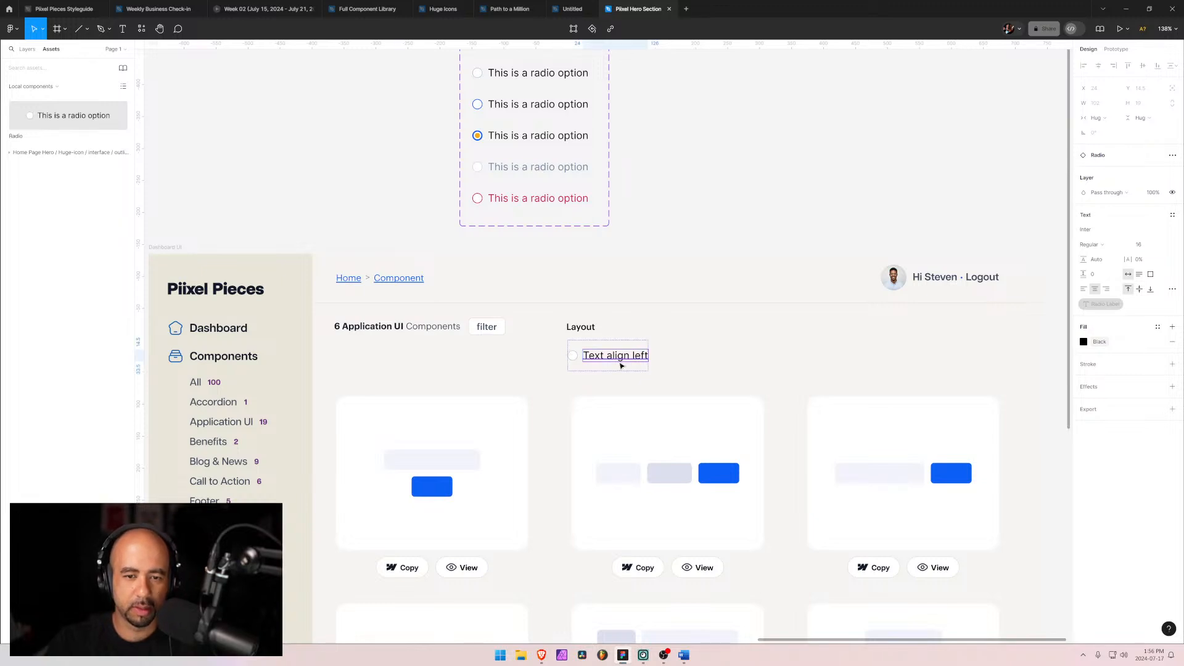
Step: Delete the duplicate top-level Radio instance and nest the remaining radio option inside the Dashboard UI frame
{"action": "left_click", "coordinate": [541, 351]}
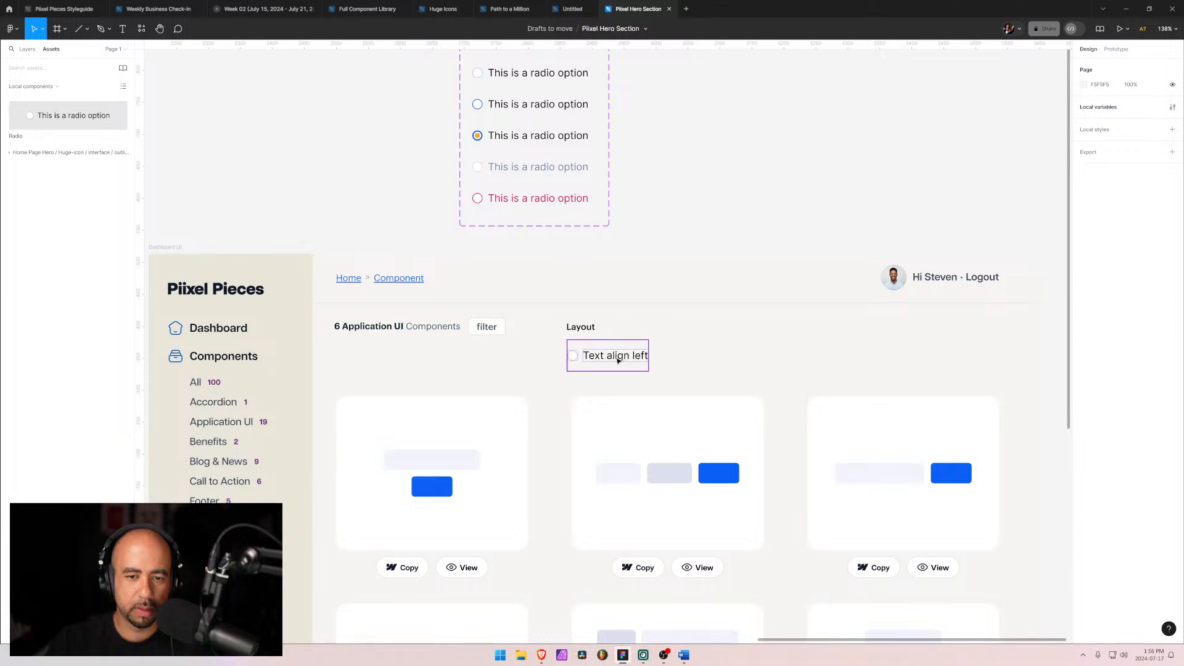
{"action": "left_click", "coordinate": [603, 342]}
{"action": "scroll", "coordinate": [505, 214], "scroll_direction": "down", "scroll_amount": 5}
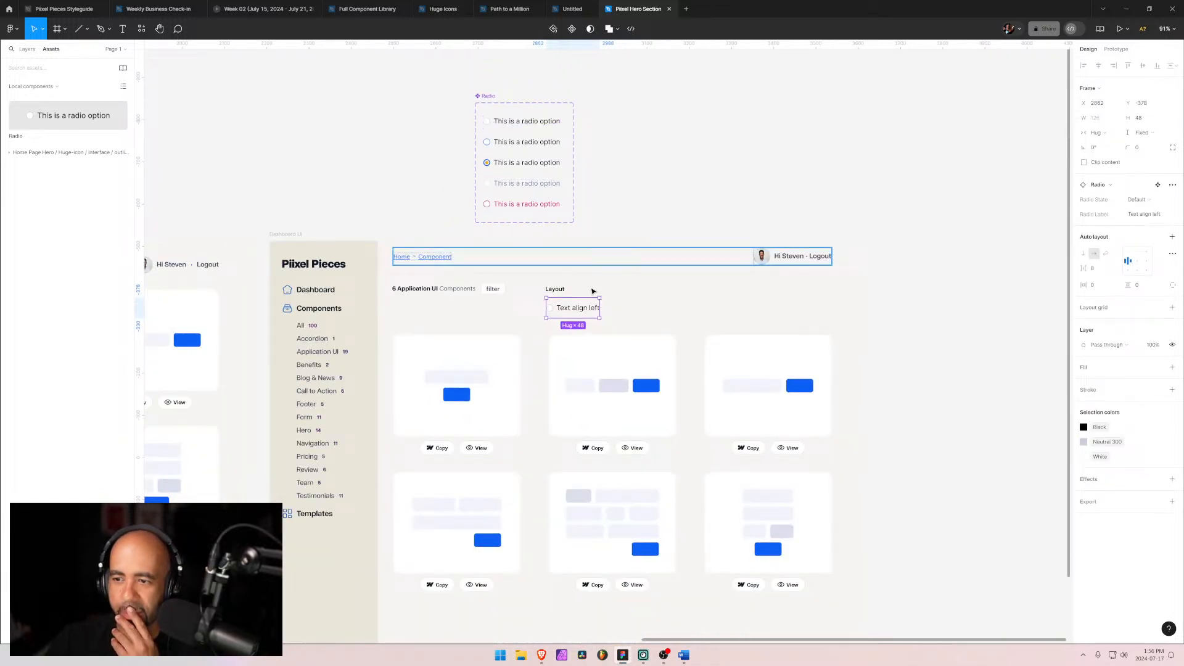
{"action": "left_click", "coordinate": [676, 313]}
{"action": "scroll", "coordinate": [551, 322], "scroll_direction": "up", "scroll_amount": 5, "text": "ctrl"}
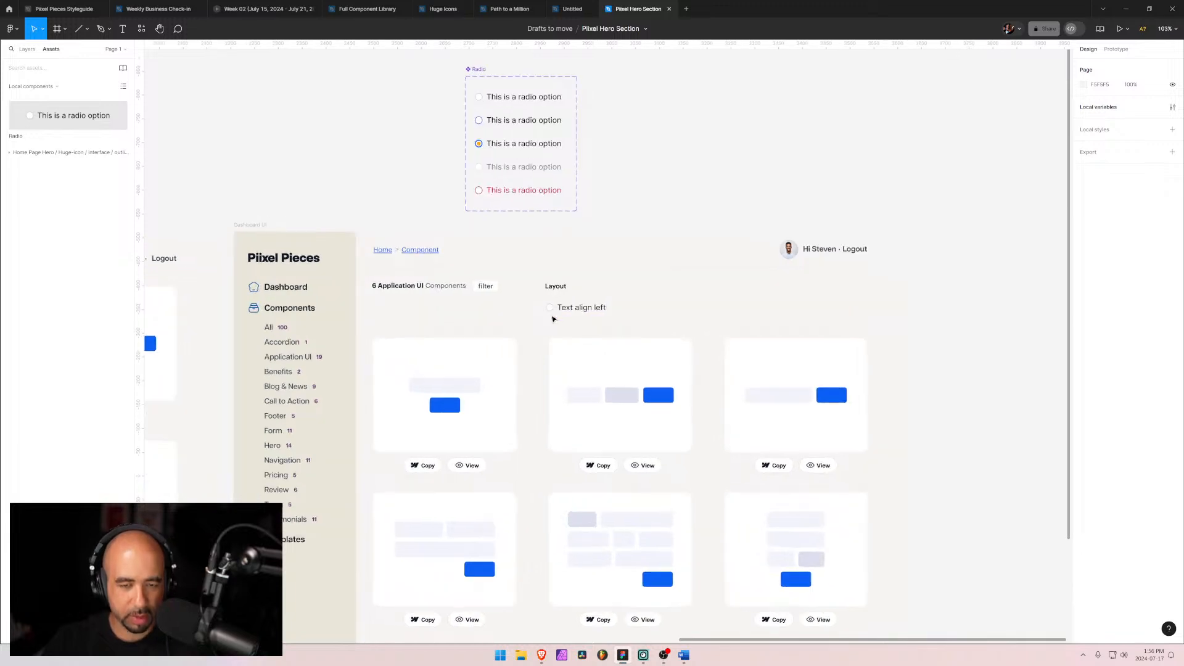
{"action": "scroll", "coordinate": [526, 313], "scroll_direction": "down", "scroll_amount": 3}
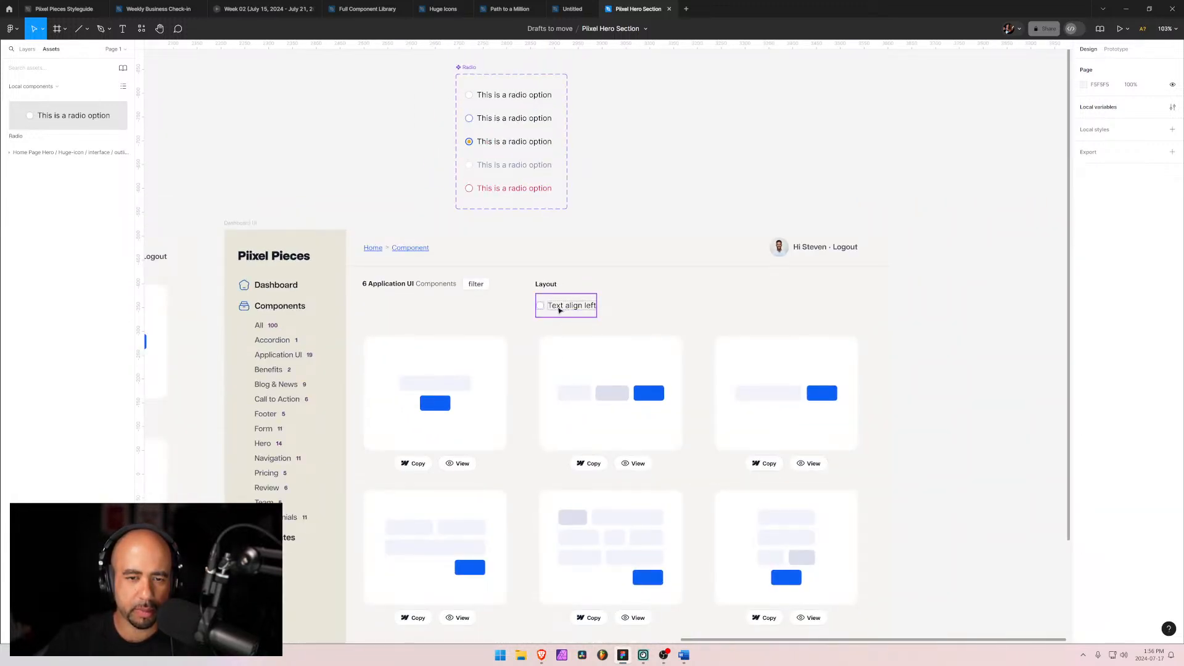
{"action": "left_click", "coordinate": [559, 310]}
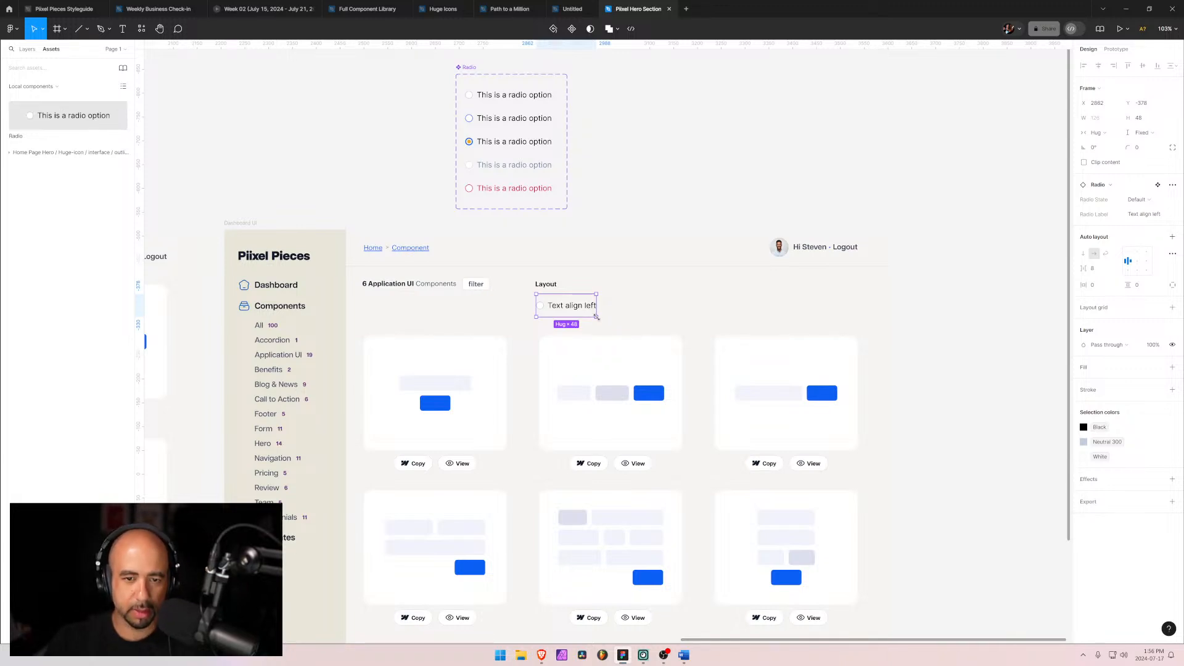
{"action": "left_click", "coordinate": [27, 50]}
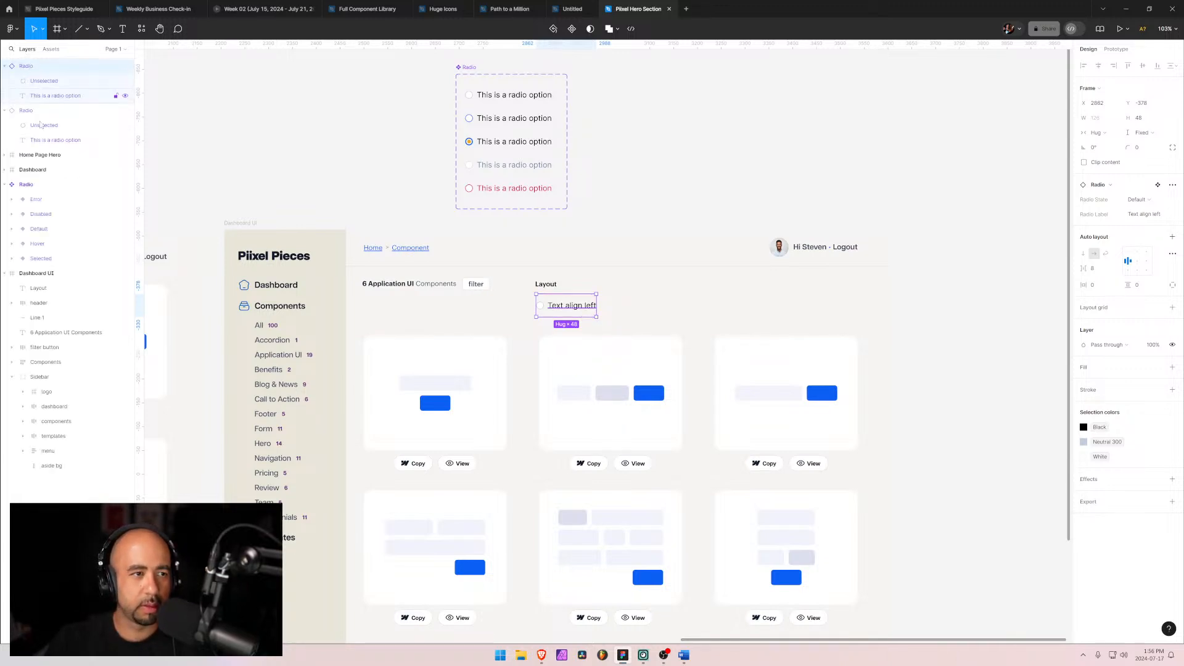
{"action": "left_click", "coordinate": [4, 185]}
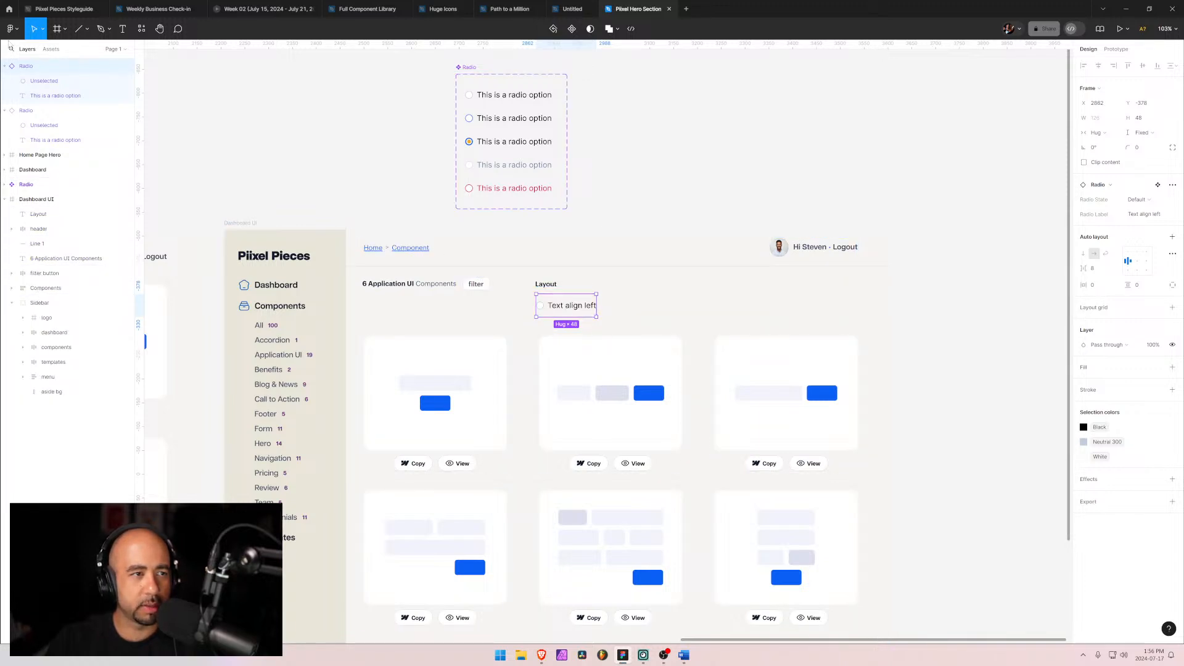
{"action": "left_click", "coordinate": [5, 66]}
{"action": "left_click", "coordinate": [5, 81]}
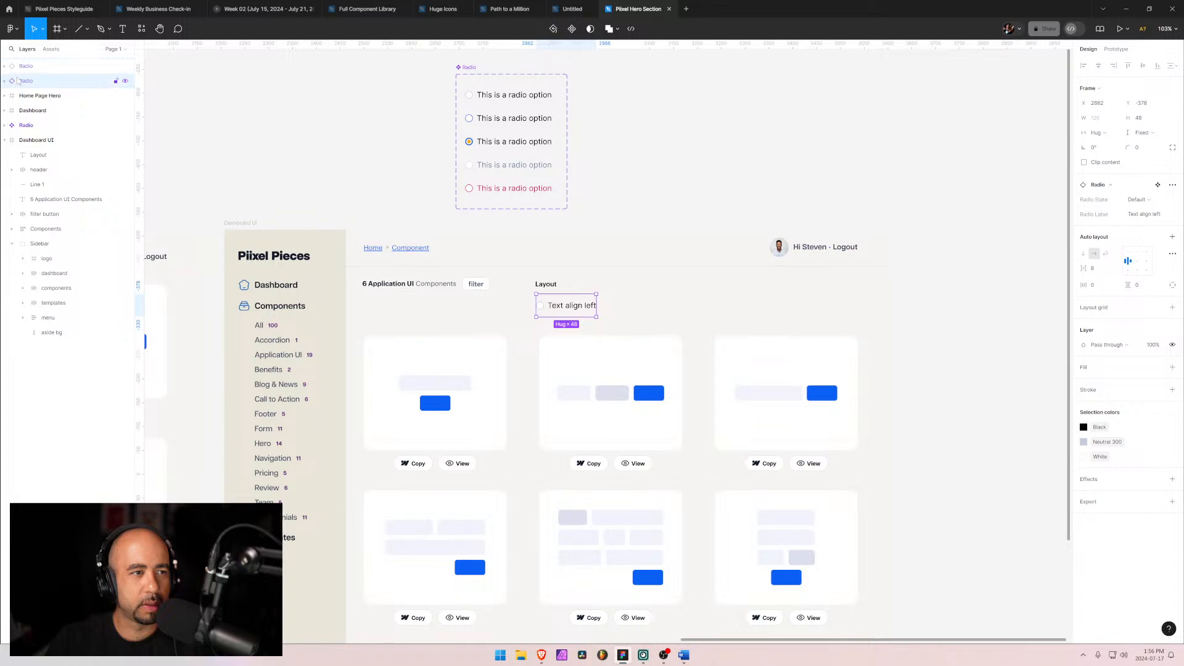
{"action": "key", "text": "Delete"}
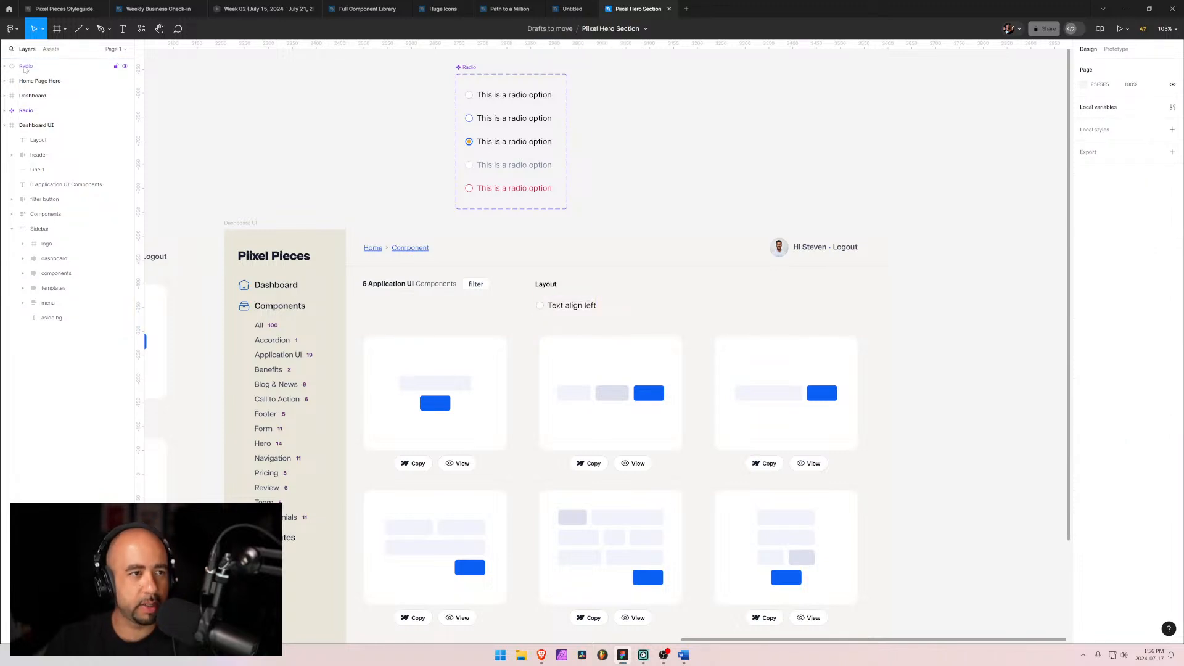
{"action": "left_click_drag", "start_coordinate": [25, 68], "coordinate": [49, 210]}
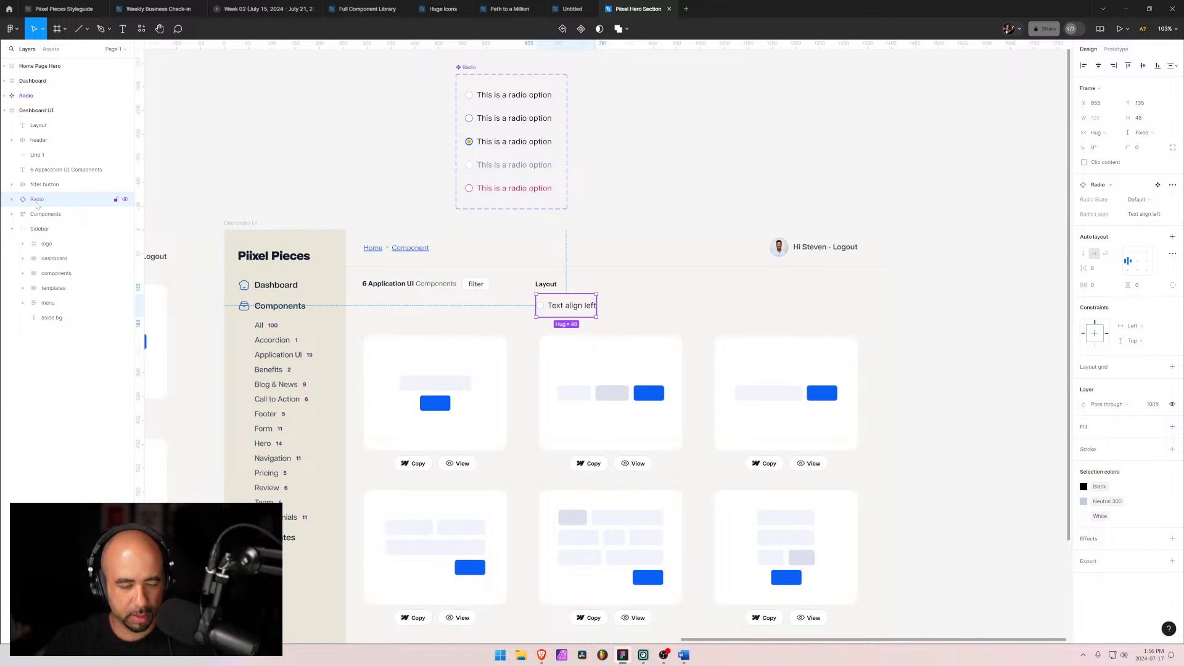
Step: Duplicate the radio option, place the copy below the first, and change its label to 'Text align center'
{"action": "key", "text": "ctrl+d"}
{"action": "left_click", "coordinate": [21, 211]}
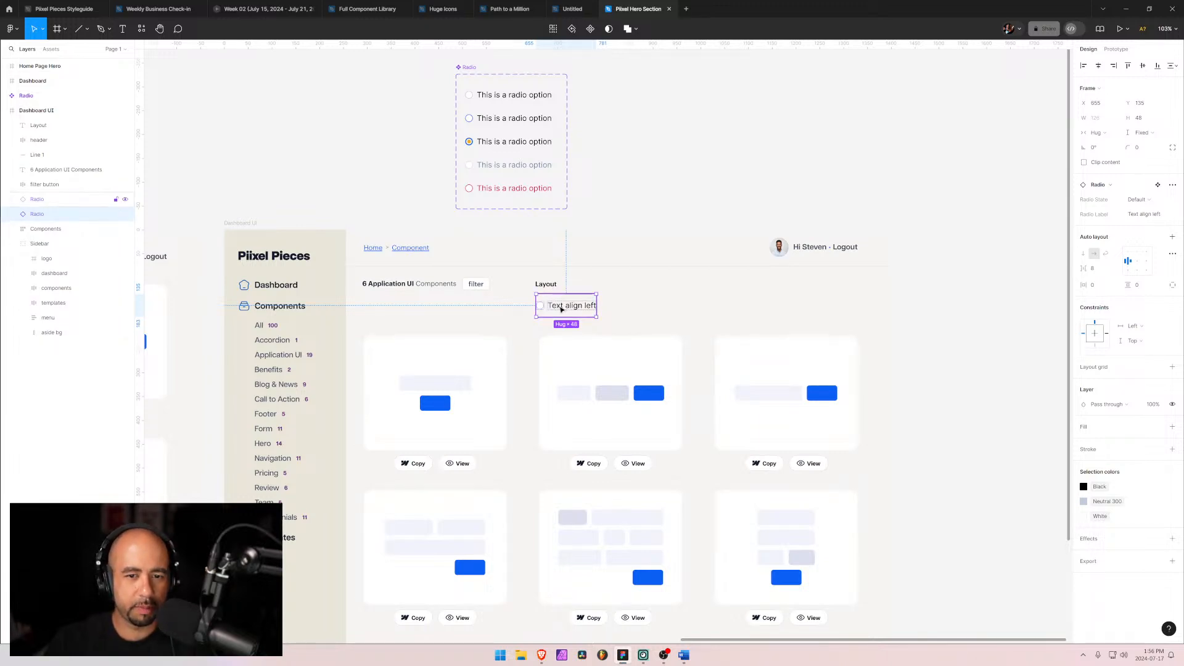
{"action": "mouse_move", "coordinate": [558, 312]}
{"action": "left_mouse_down"}
{"action": "mouse_move", "coordinate": [553, 337]}
{"action": "mouse_move", "coordinate": [555, 328]}
{"action": "left_mouse_up"}
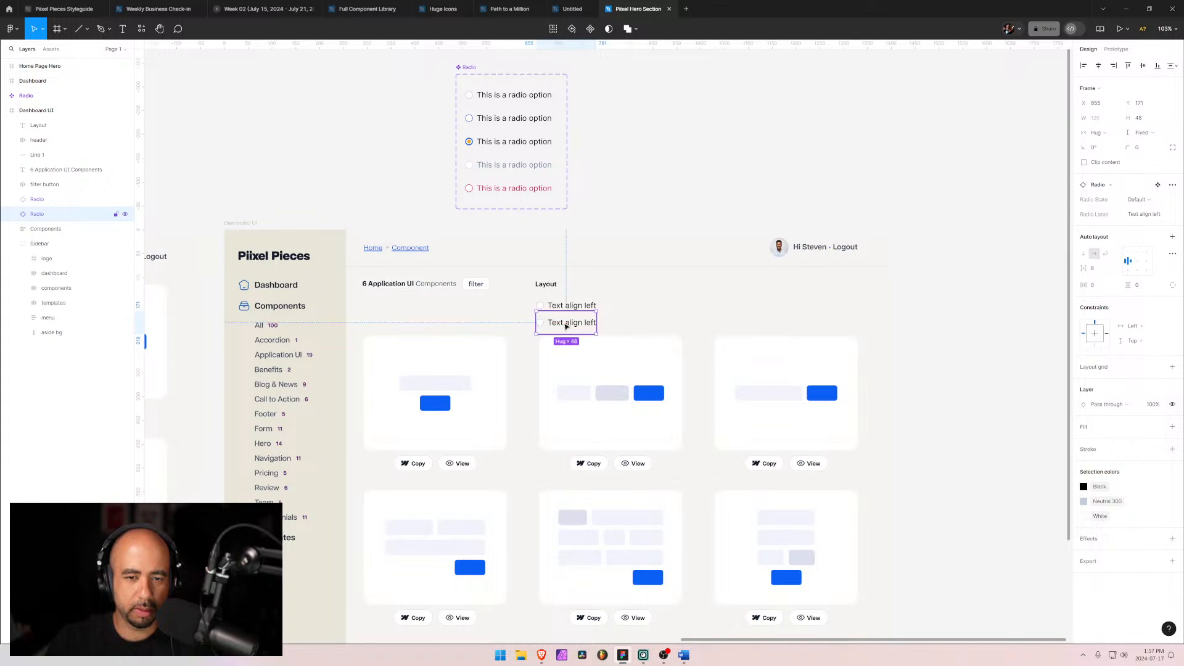
{"action": "double_click", "coordinate": [563, 323]}
{"action": "double_click", "coordinate": [564, 324]}
{"action": "left_click", "coordinate": [583, 324]}
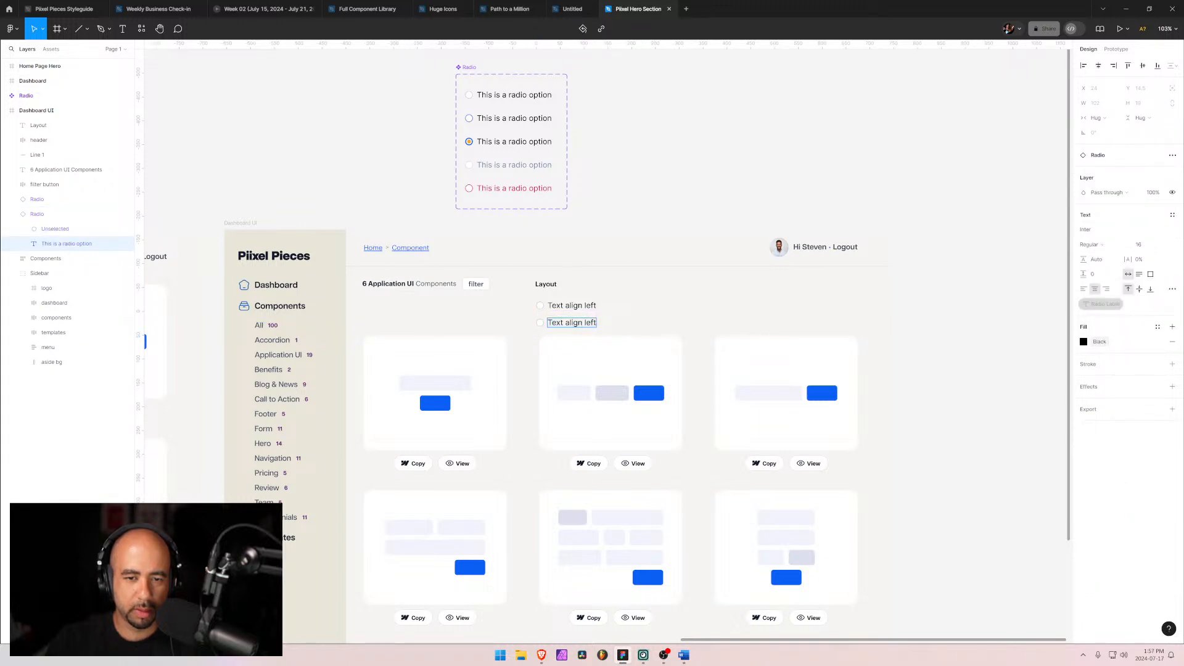
{"action": "key", "text": "Delete"}
{"action": "key", "text": "Delete"}
{"action": "key", "text": "Delete"}
{"action": "key", "text": "Delete"}
{"action": "key", "text": "Delete"}
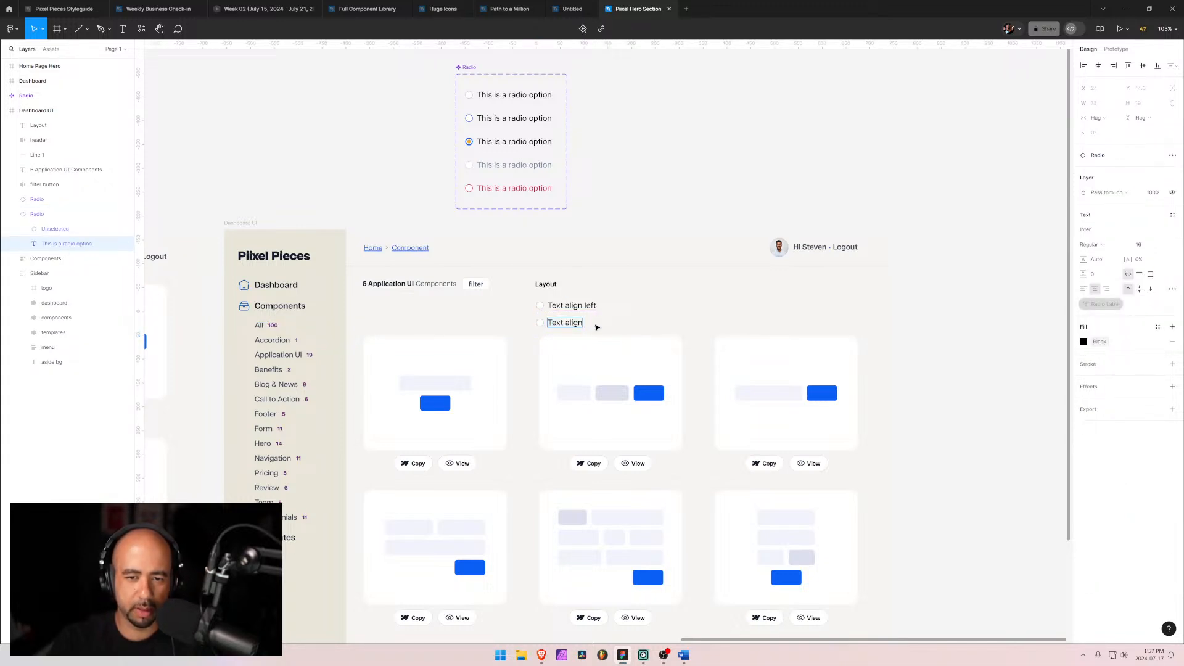
{"action": "type", "text": "center"}
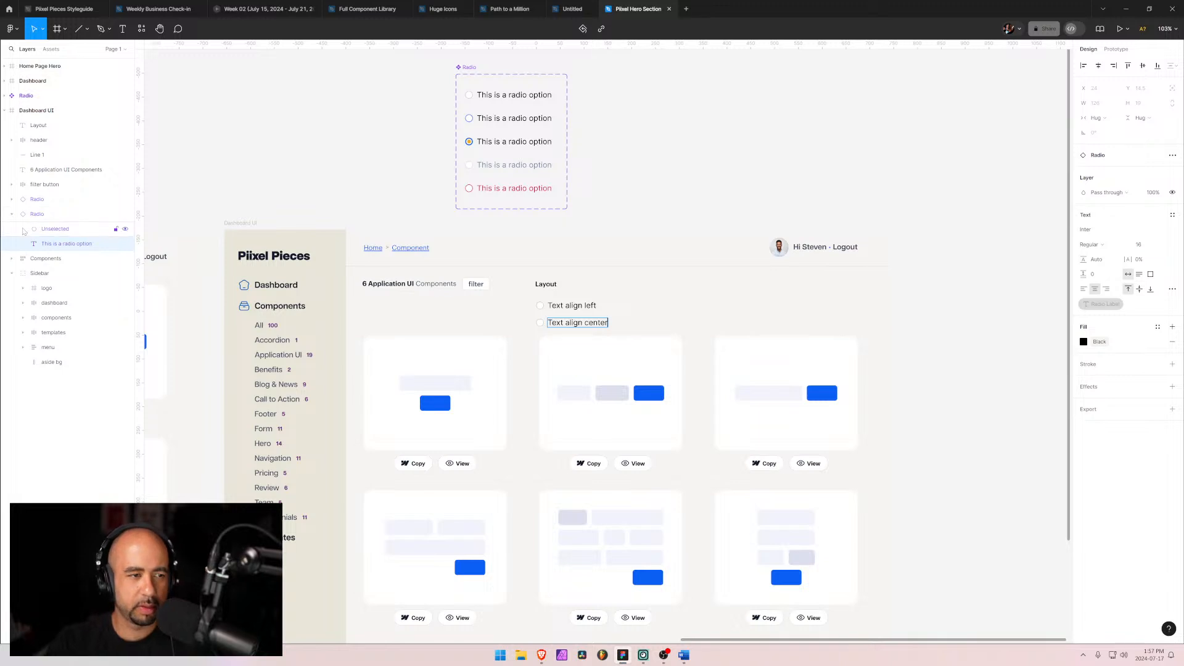
Step: Duplicate the centre radio option and set the copy's Radio Label property to 'Text align right'
{"action": "left_click", "coordinate": [21, 217]}
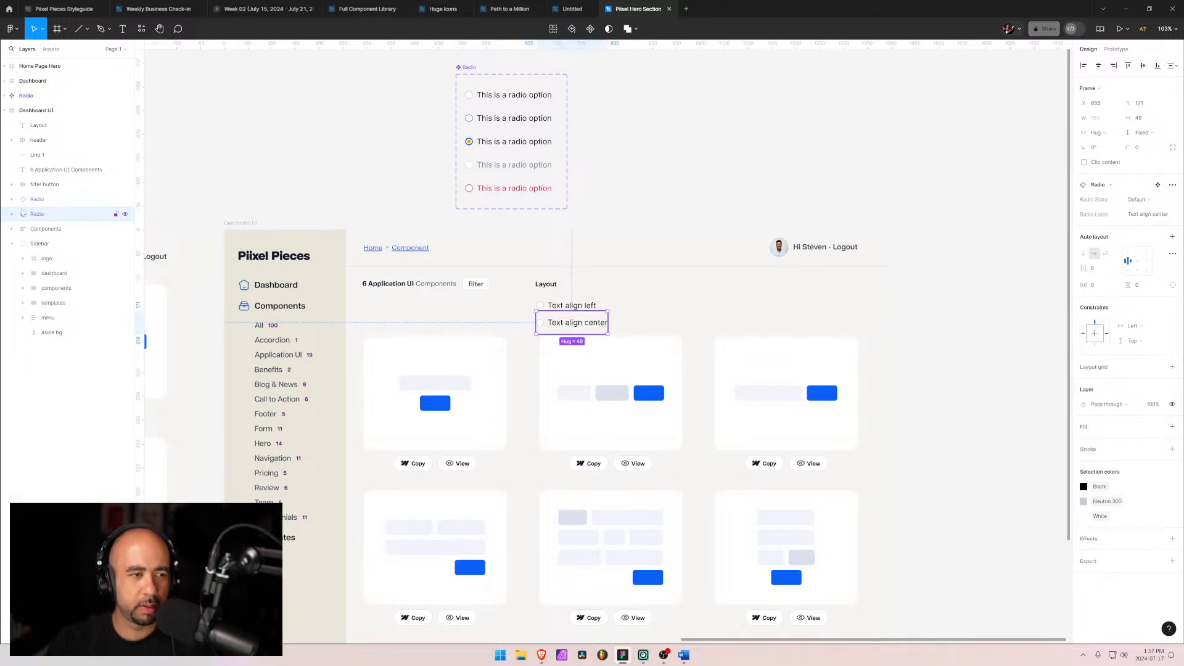
{"action": "key", "text": "ctrl+d"}
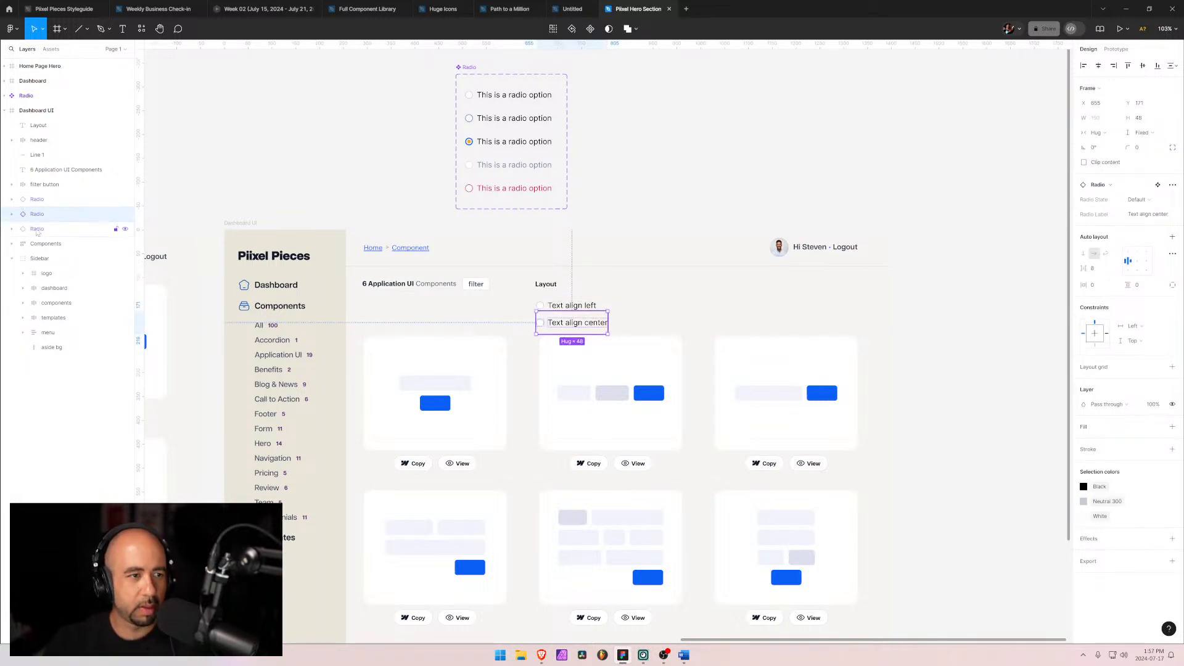
{"action": "mouse_move", "coordinate": [547, 328]}
{"action": "left_mouse_down"}
{"action": "mouse_move", "coordinate": [546, 349]}
{"action": "mouse_move", "coordinate": [541, 330]}
{"action": "left_mouse_up"}
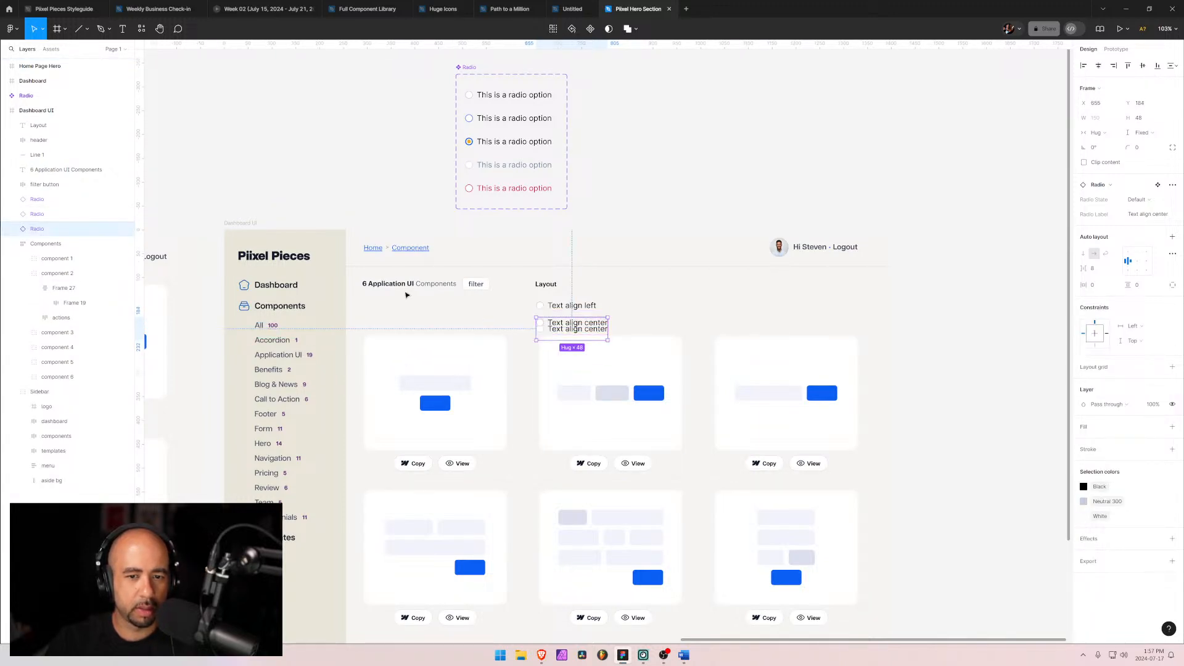
{"action": "left_click", "coordinate": [1149, 214]}
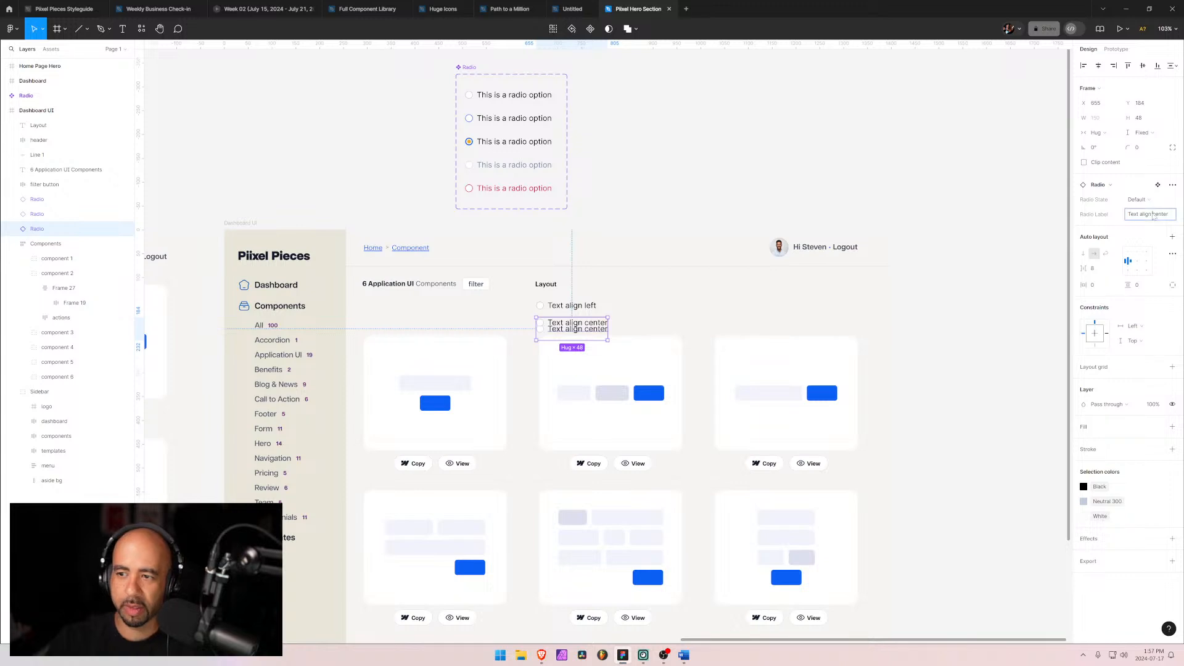
{"action": "double_click", "coordinate": [1161, 214]}
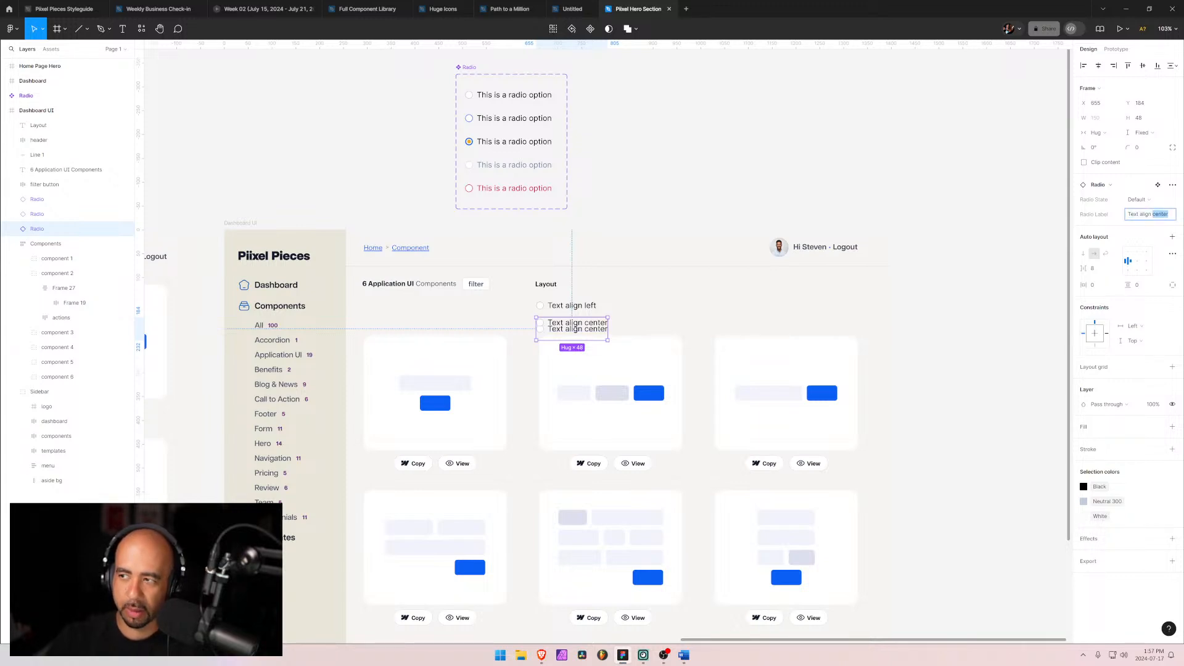
{"action": "type", "text": "righ"}
{"action": "key", "text": "Return"}
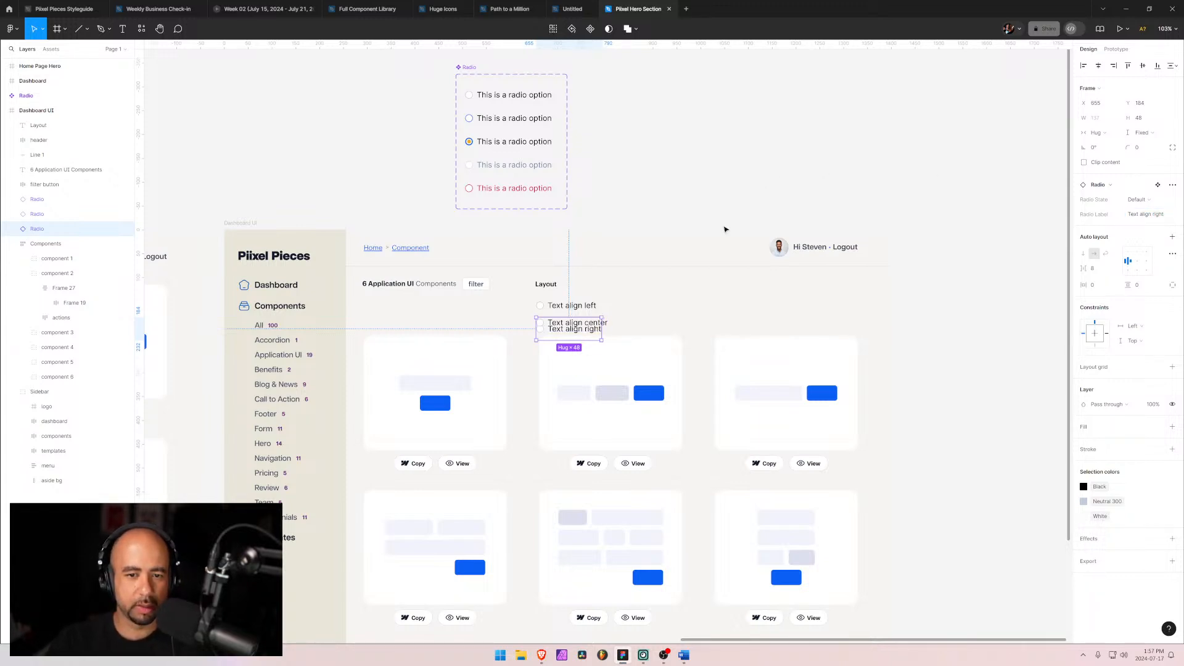
Step: Set the 'Text align left' radio option's Radio State to Selected
{"action": "left_click", "coordinate": [31, 201]}
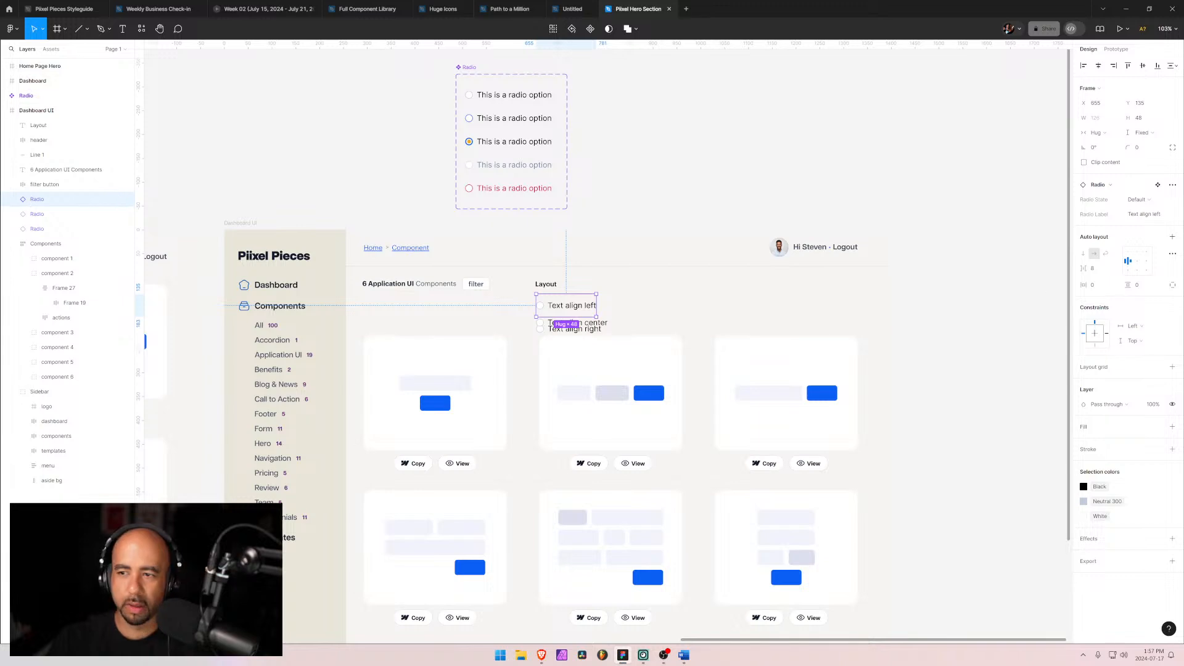
{"action": "left_click", "coordinate": [1152, 199]}
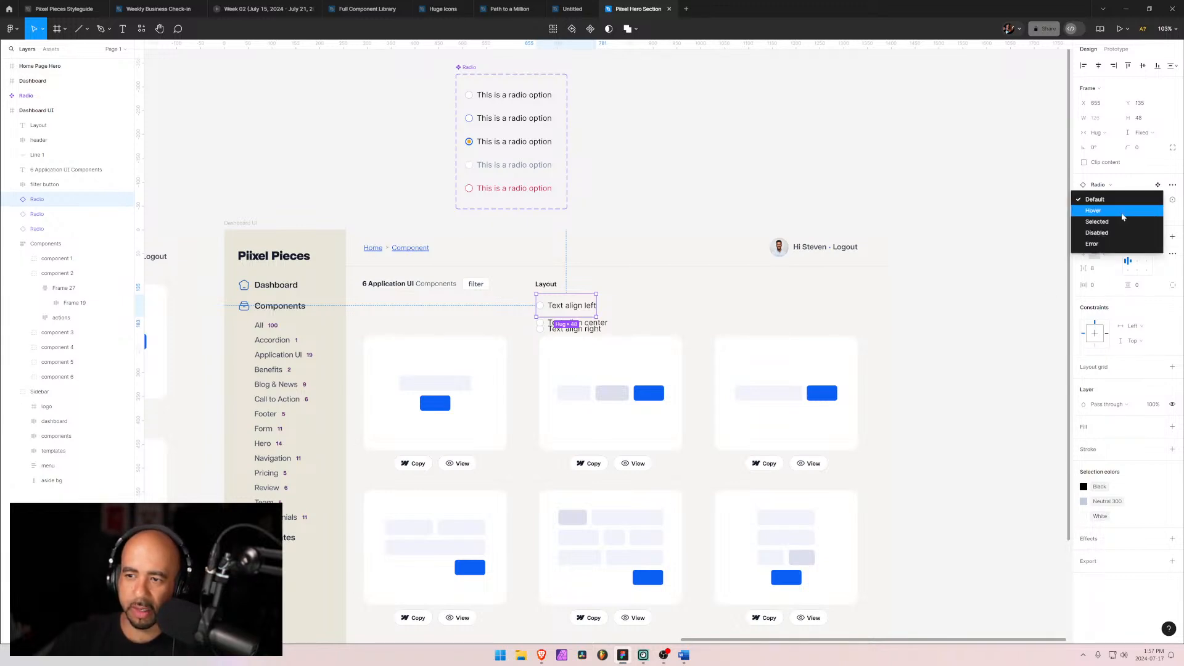
{"action": "left_click", "coordinate": [1109, 226]}
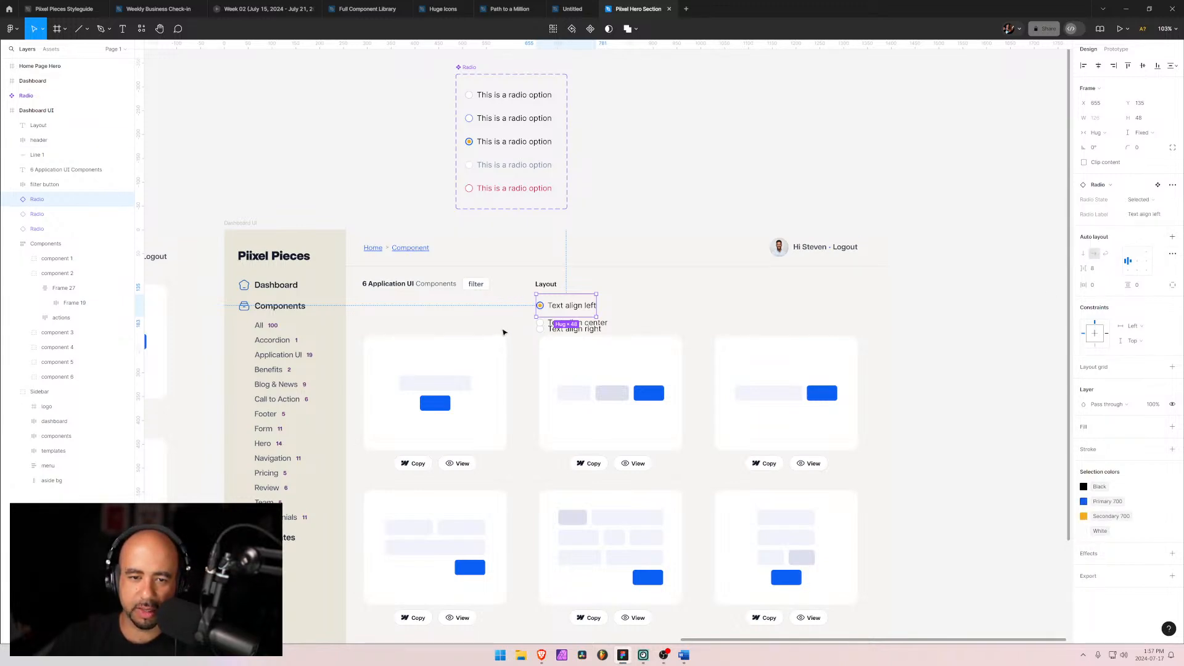
{"action": "left_click", "coordinate": [503, 333]}
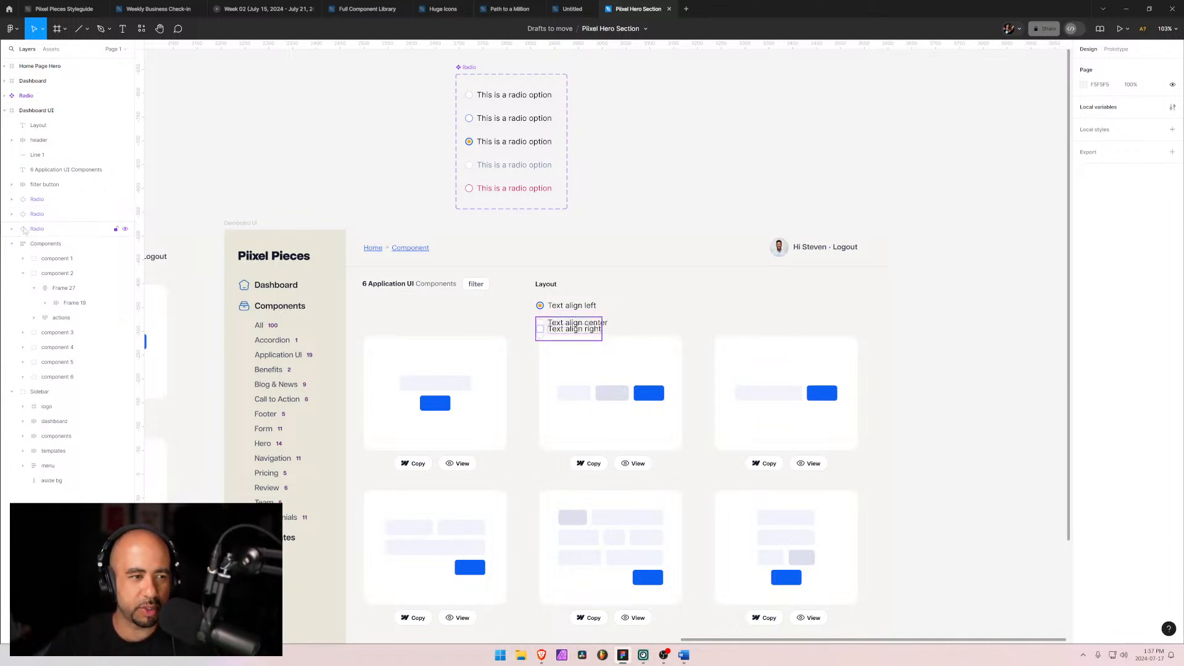
Step: Group the Layout label with the three radio options and name the group 'Layout'
{"action": "left_click", "coordinate": [35, 200]}
{"action": "left_click", "coordinate": [34, 232], "text": "shift"}
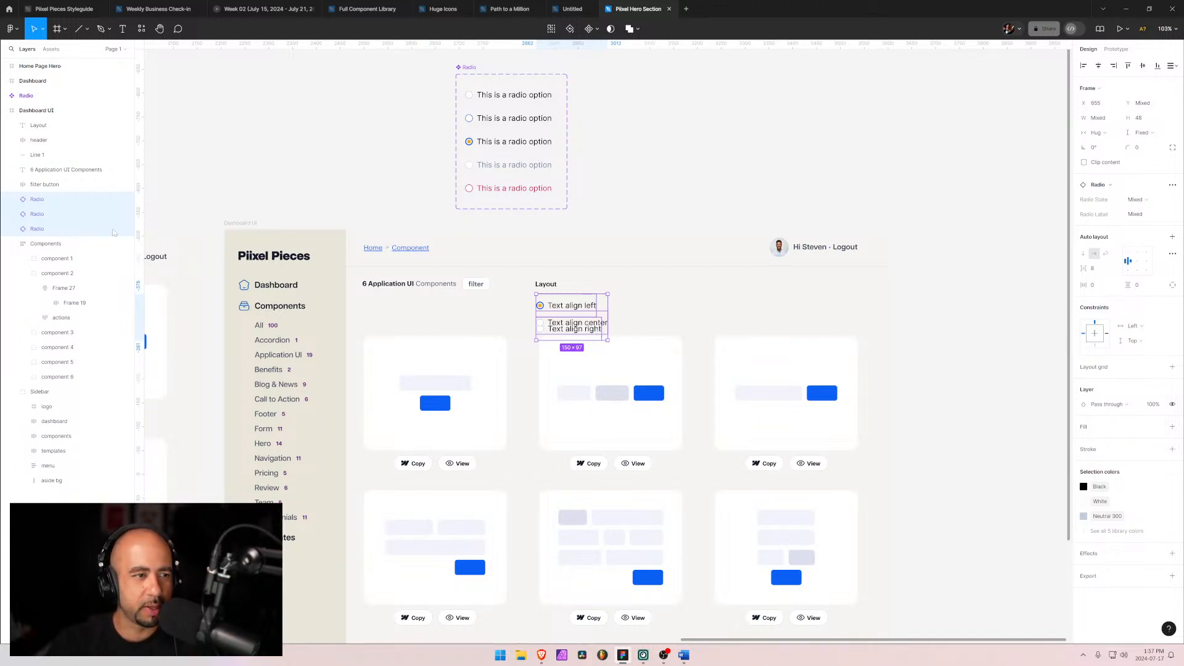
{"action": "left_click", "coordinate": [42, 186]}
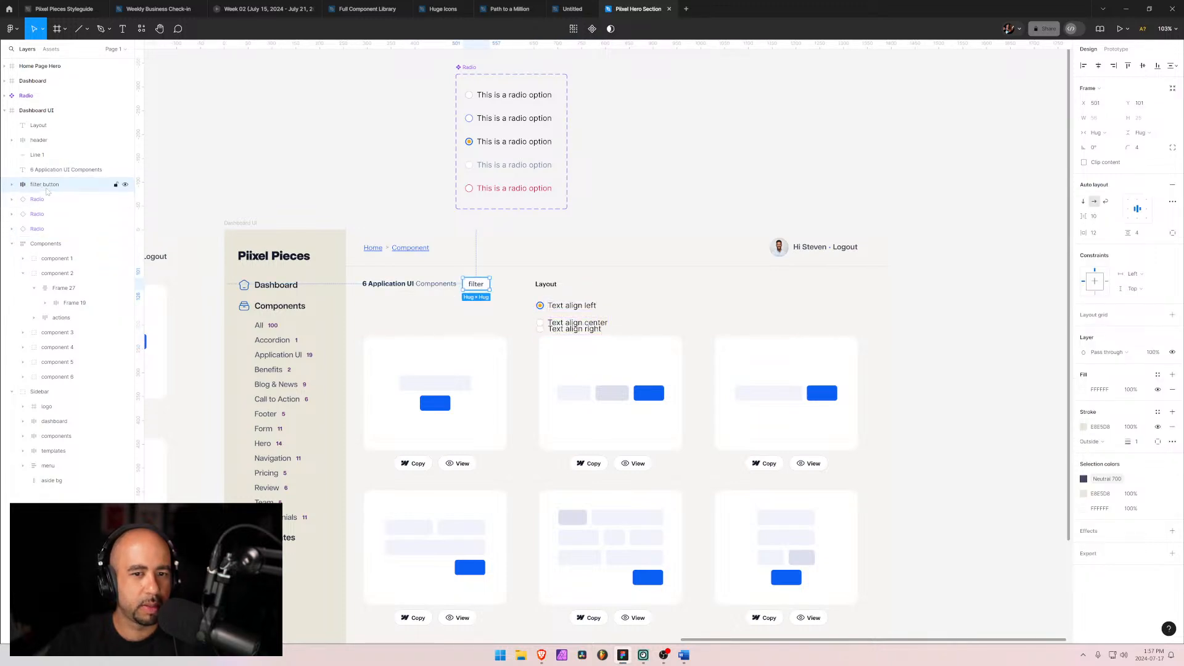
{"action": "left_click_drag", "start_coordinate": [38, 126], "coordinate": [38, 196]}
{"action": "left_click", "coordinate": [123, 228], "text": "shift"}
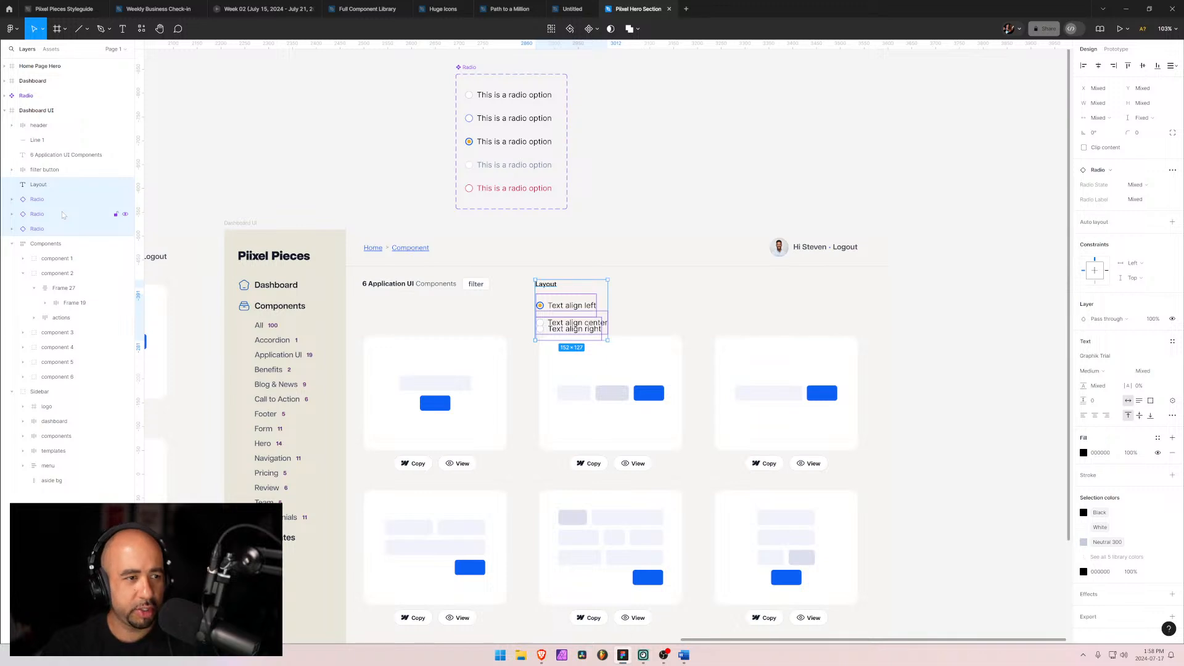
{"action": "key", "text": "ctrl+shift+4"}
{"action": "key", "text": "alt"}
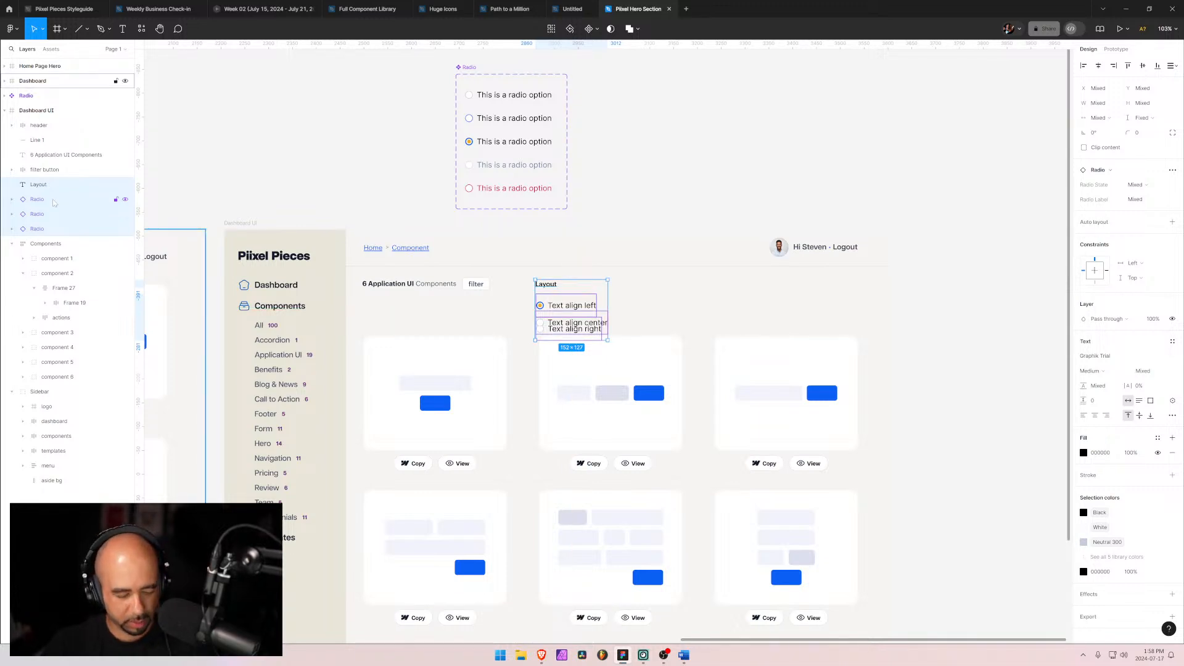
{"action": "key", "text": "ctrl+g"}
{"action": "double_click", "coordinate": [68, 184]}
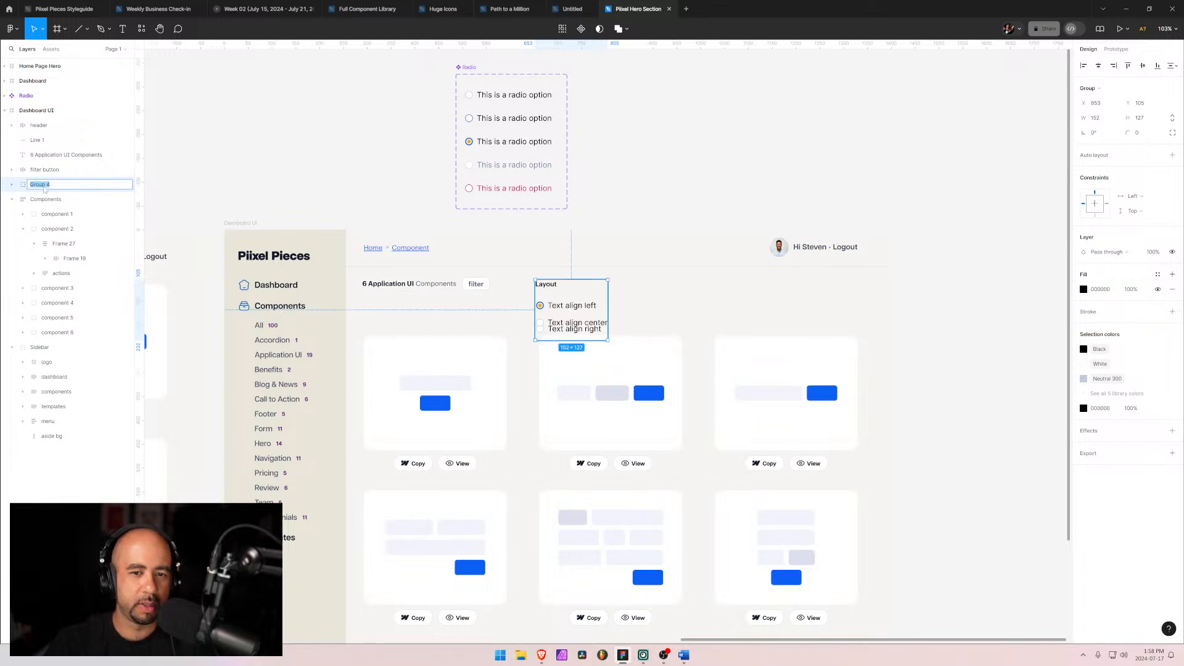
{"action": "type", "text": "Layou"}
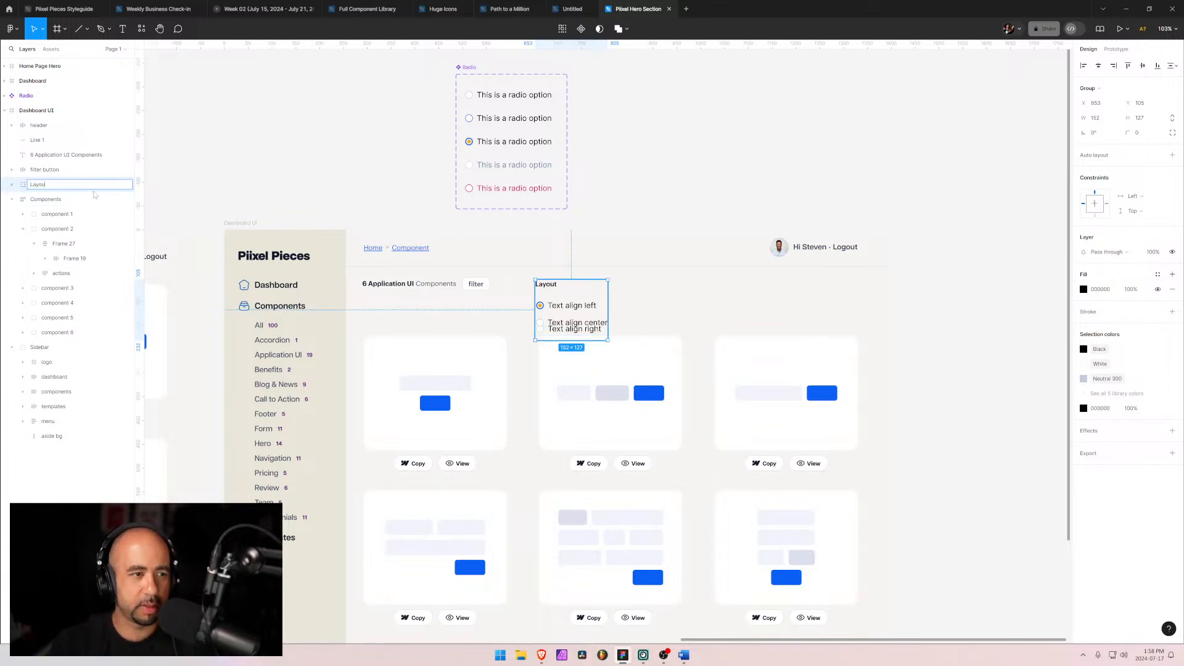
{"action": "type", "text": "t"}
{"action": "key", "text": "Return"}
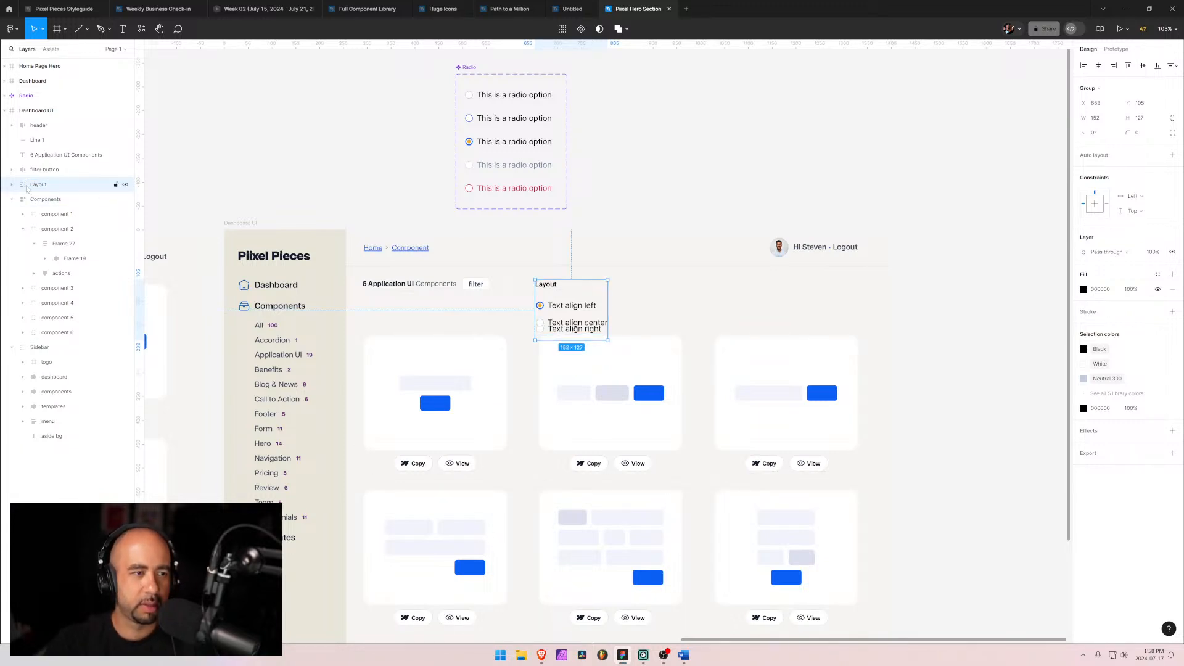
Step: Wrap the three radio options inside the Layout group in an auto layout frame
{"action": "left_click", "coordinate": [11, 185]}
{"action": "left_click", "coordinate": [48, 244]}
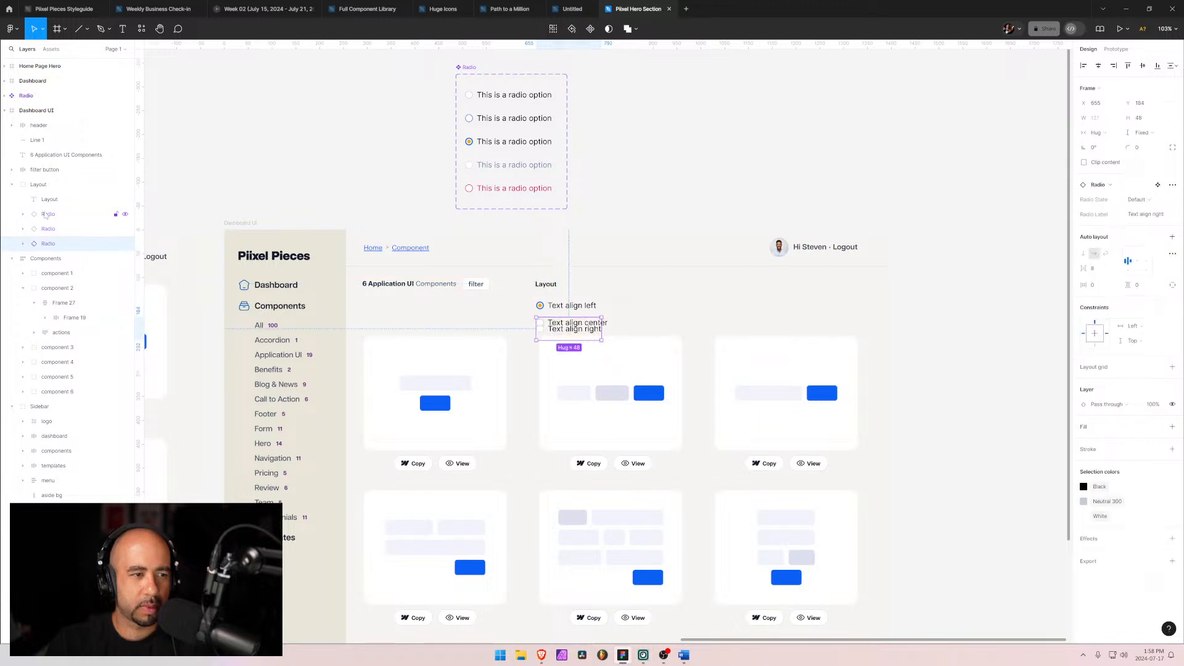
{"action": "left_click", "coordinate": [45, 214], "text": "shift"}
{"action": "key", "text": "shift+a"}
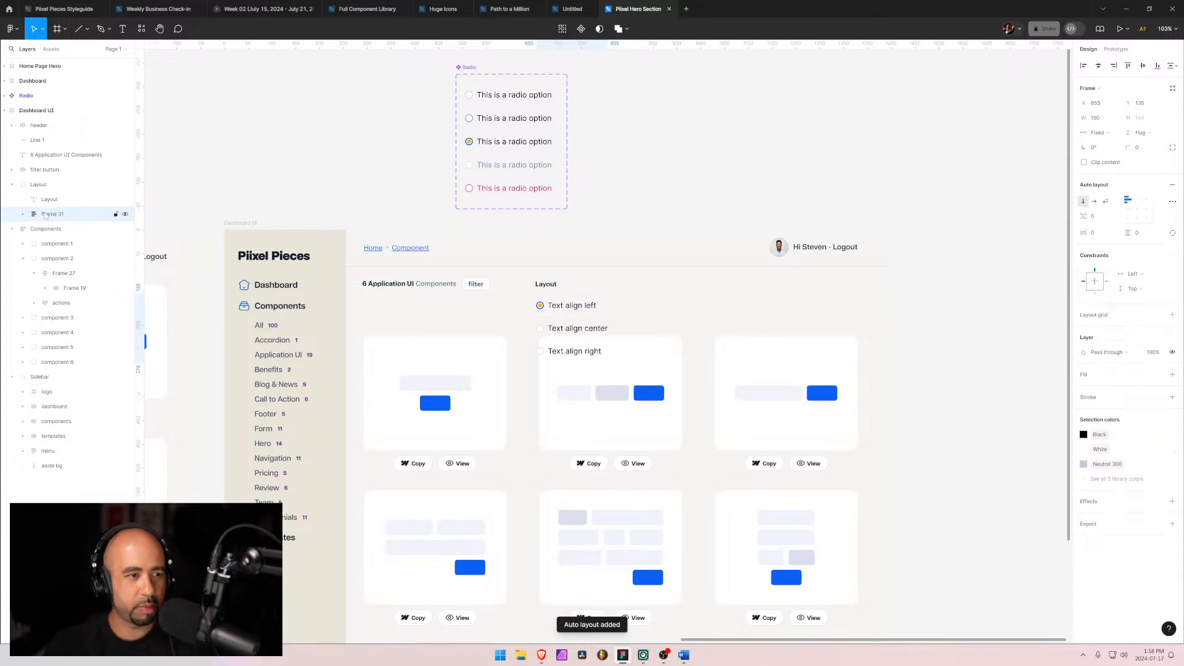
Step: Rename the new auto layout frame 'radio option group'
{"action": "double_click", "coordinate": [49, 214]}
{"action": "type", "text": "rad"}
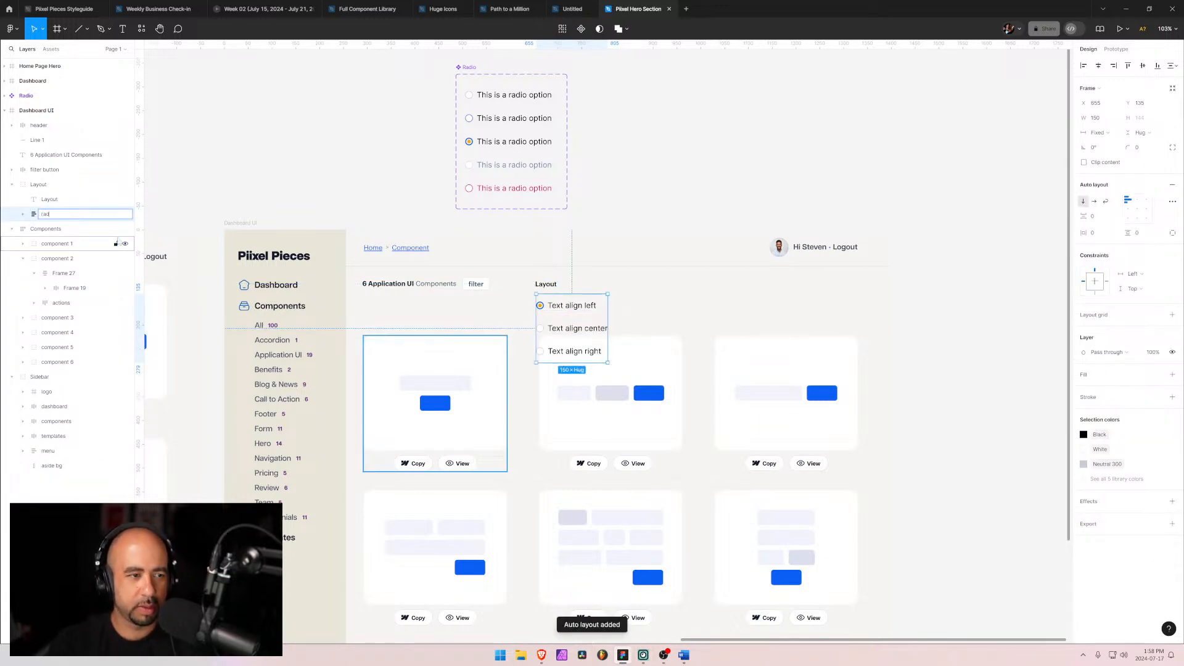
{"action": "type", "text": "io op"}
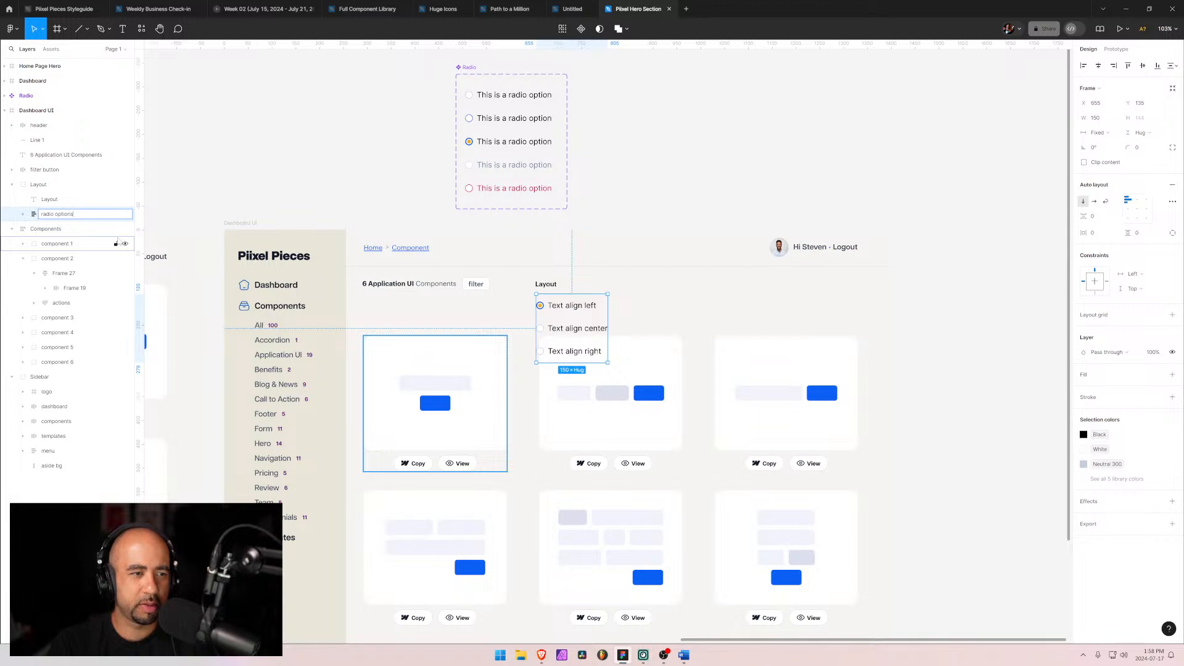
{"action": "type", "text": "tion group"}
{"action": "key", "text": "Return"}
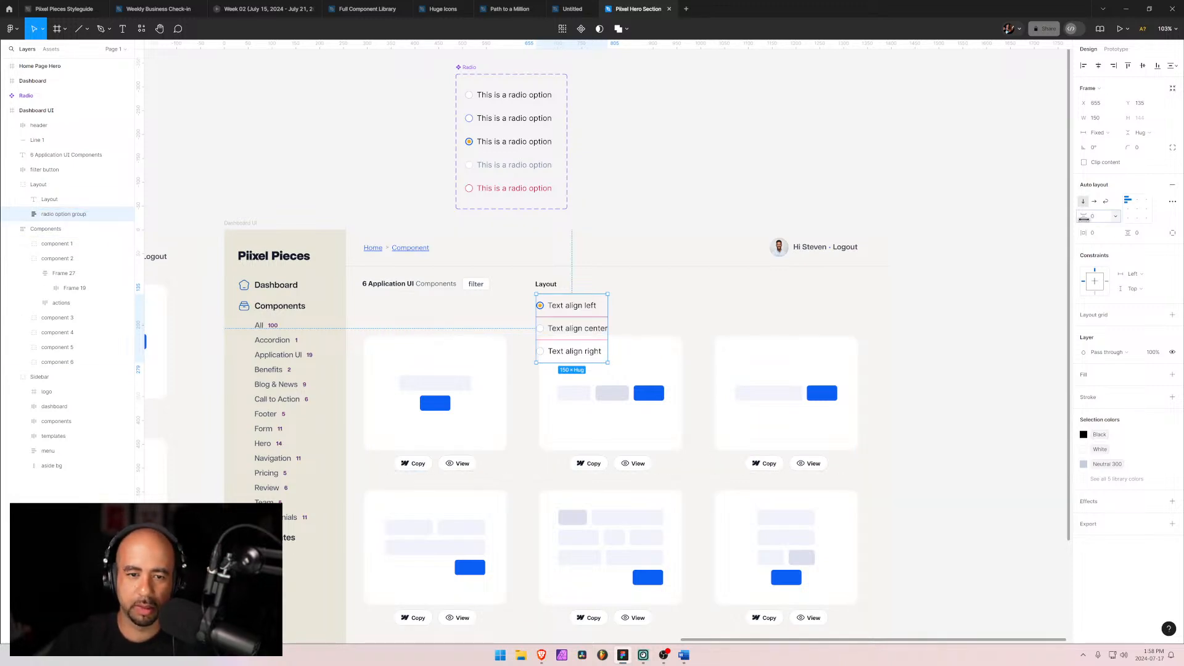
Step: Reduce the vertical gap between the radio options in the auto layout frame
{"action": "left_click_drag", "start_coordinate": [1084, 219], "coordinate": [1076, 219]}
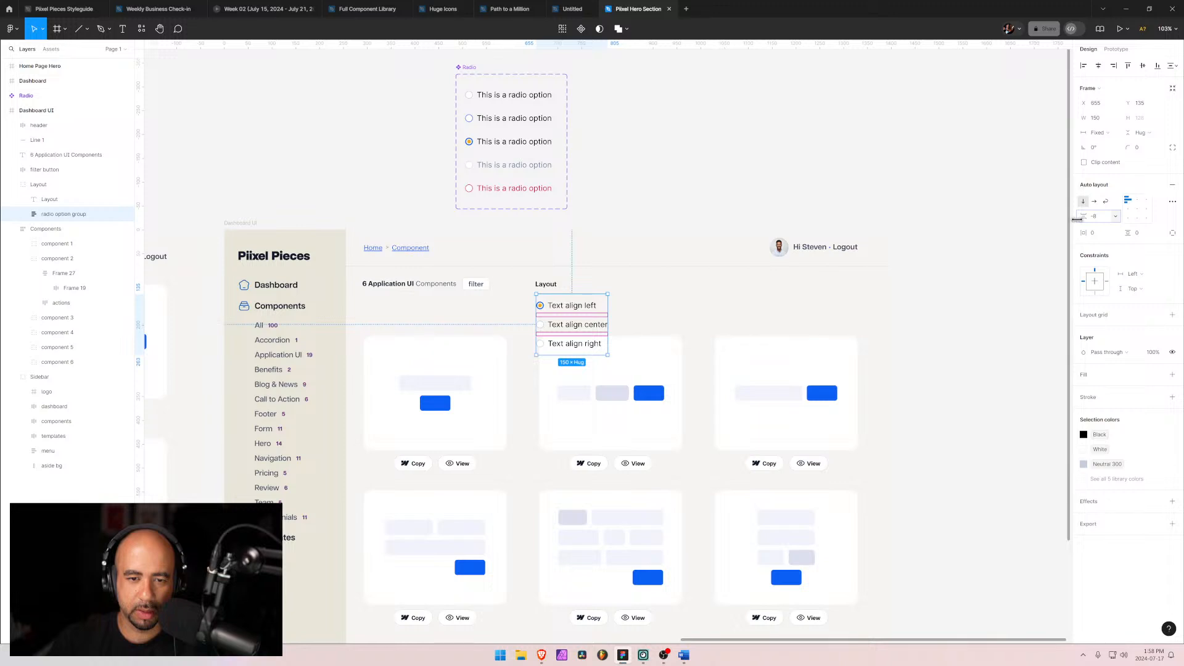
{"action": "left_click", "coordinate": [770, 313]}
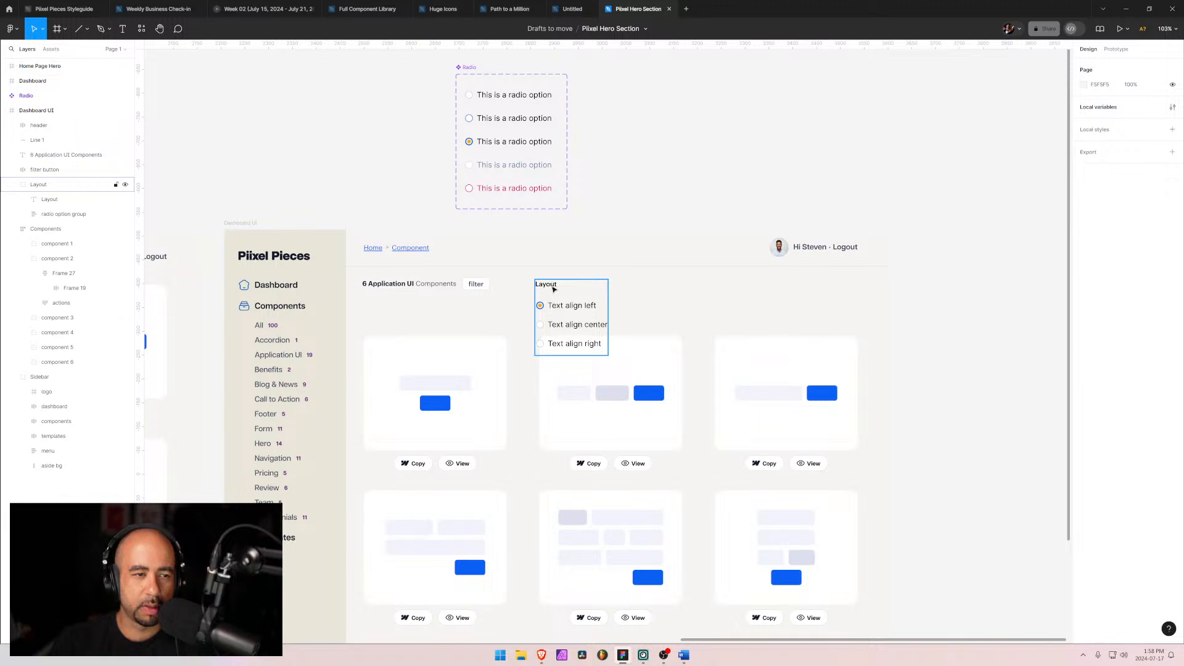
Step: Move the Layout group slightly up and to the left
{"action": "left_click", "coordinate": [553, 289]}
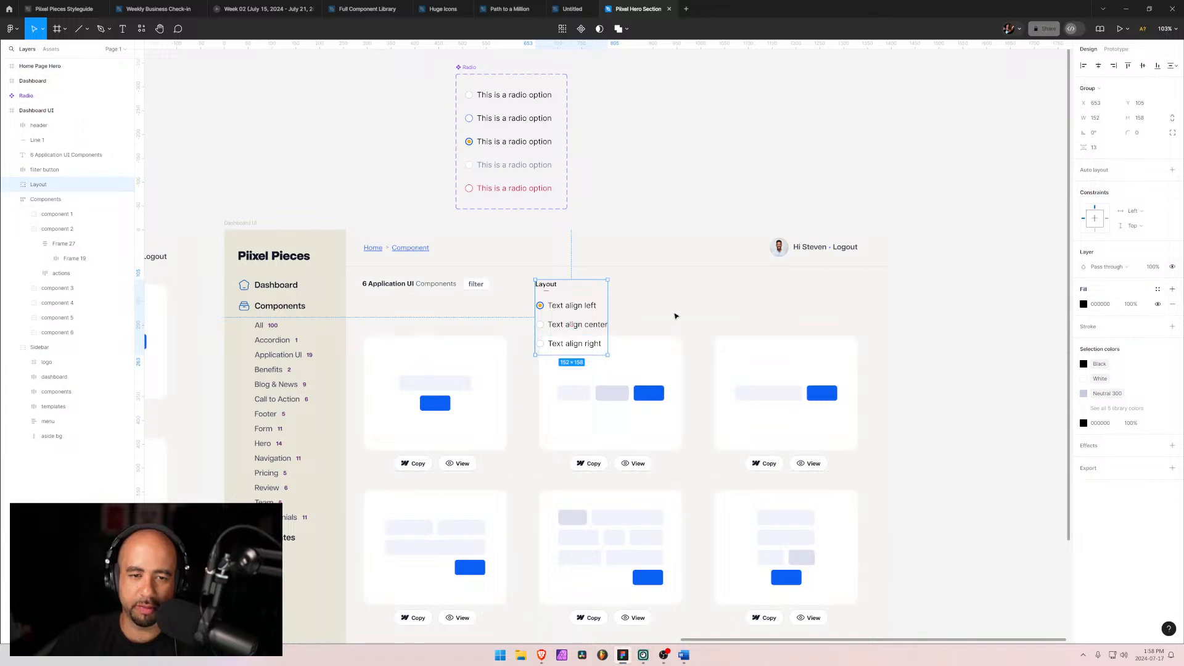
{"action": "mouse_move", "coordinate": [585, 291]}
{"action": "left_mouse_down"}
{"action": "mouse_move", "coordinate": [520, 311]}
{"action": "mouse_move", "coordinate": [613, 293]}
{"action": "mouse_move", "coordinate": [582, 310]}
{"action": "mouse_move", "coordinate": [567, 282]}
{"action": "left_mouse_up"}
Step: In the Radio component, set the Default variant's label font size to 14
{"action": "left_click", "coordinate": [498, 102]}
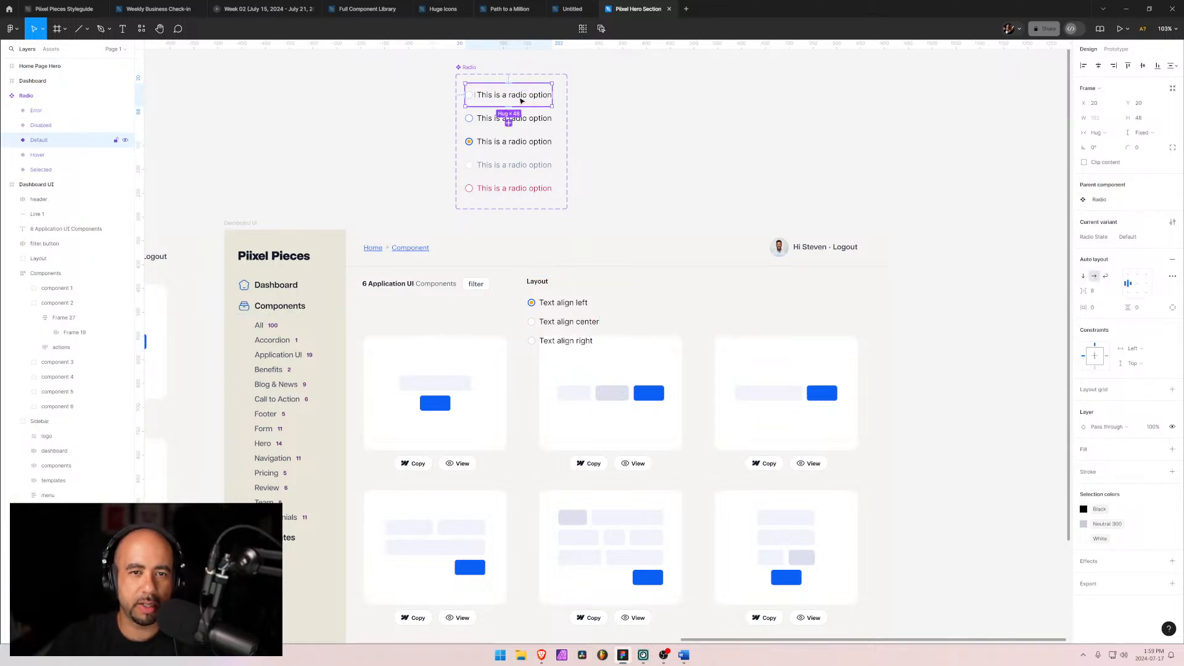
{"action": "double_click", "coordinate": [521, 100]}
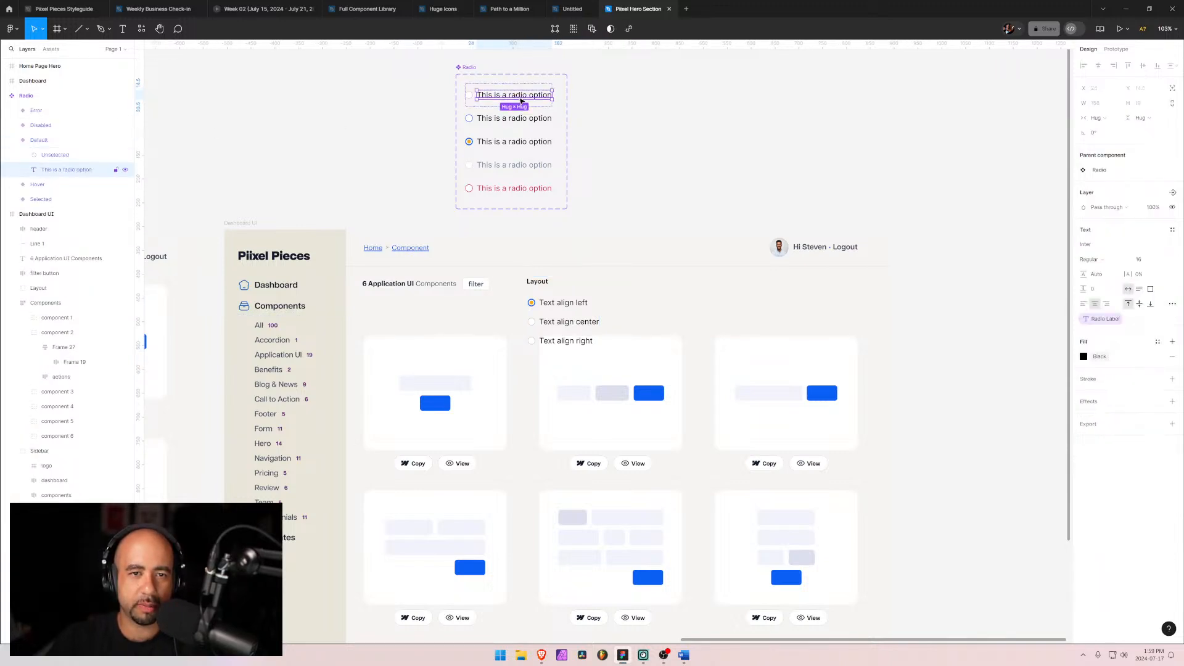
{"action": "left_click", "coordinate": [1143, 259]}
{"action": "type", "text": "14"}
{"action": "key", "text": "Return"}
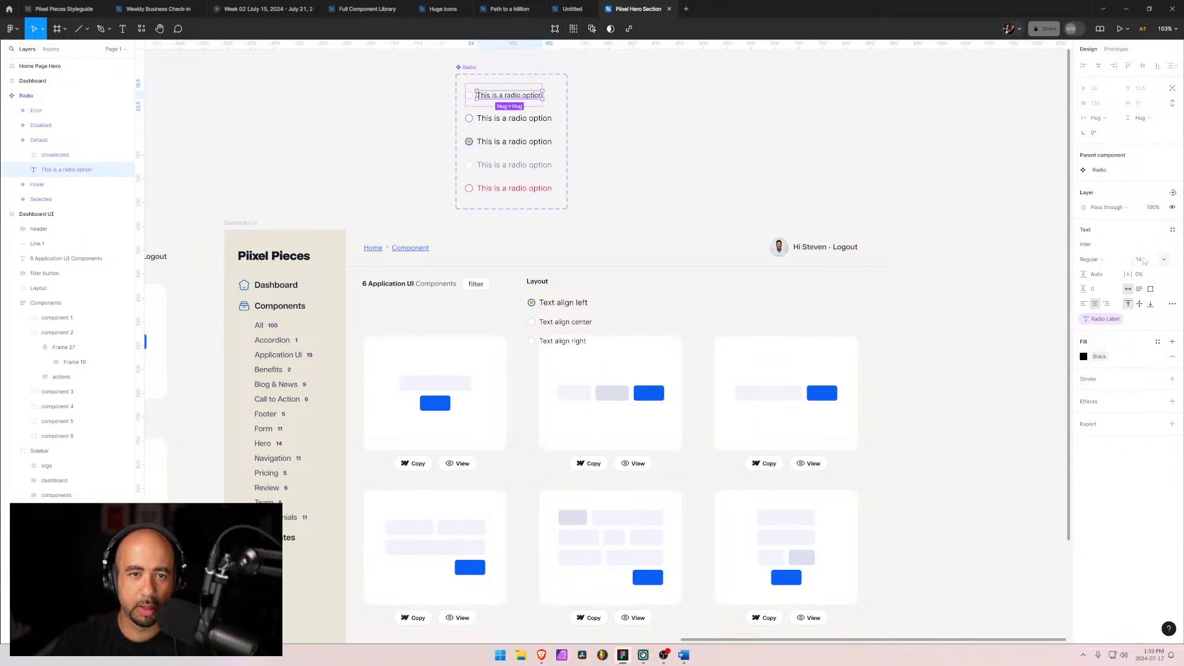
Step: Set the Hover and Selected variants' label font size to 14
{"action": "left_click", "coordinate": [532, 121]}
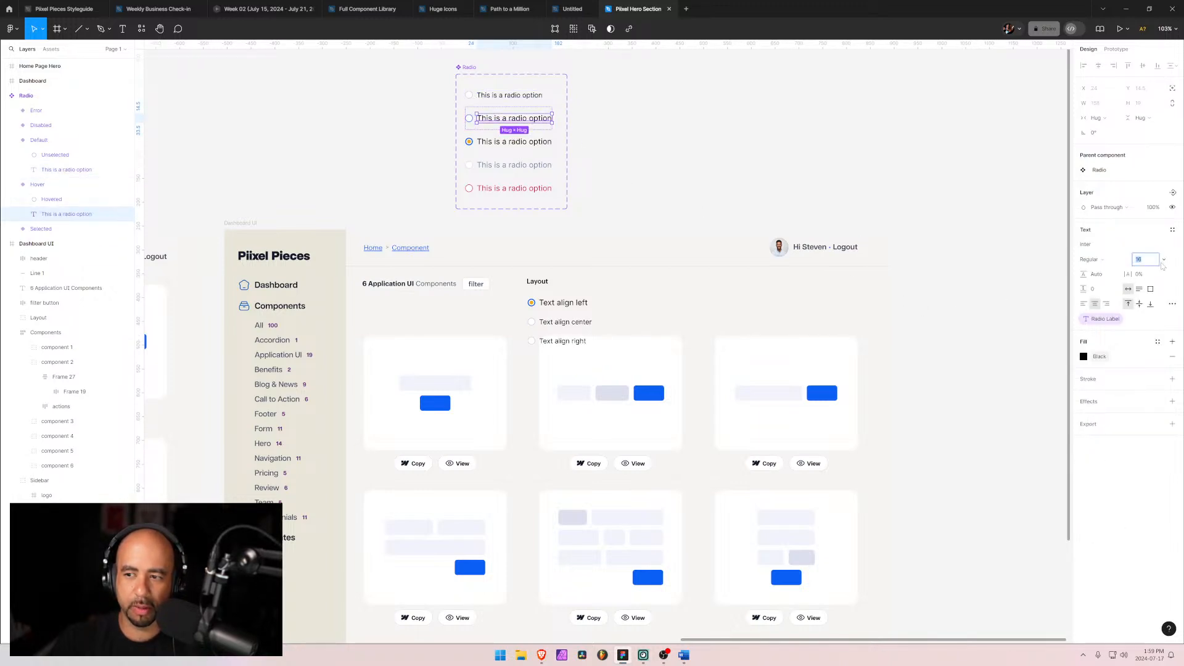
{"action": "left_click", "coordinate": [1164, 260]}
{"action": "left_click", "coordinate": [621, 154]}
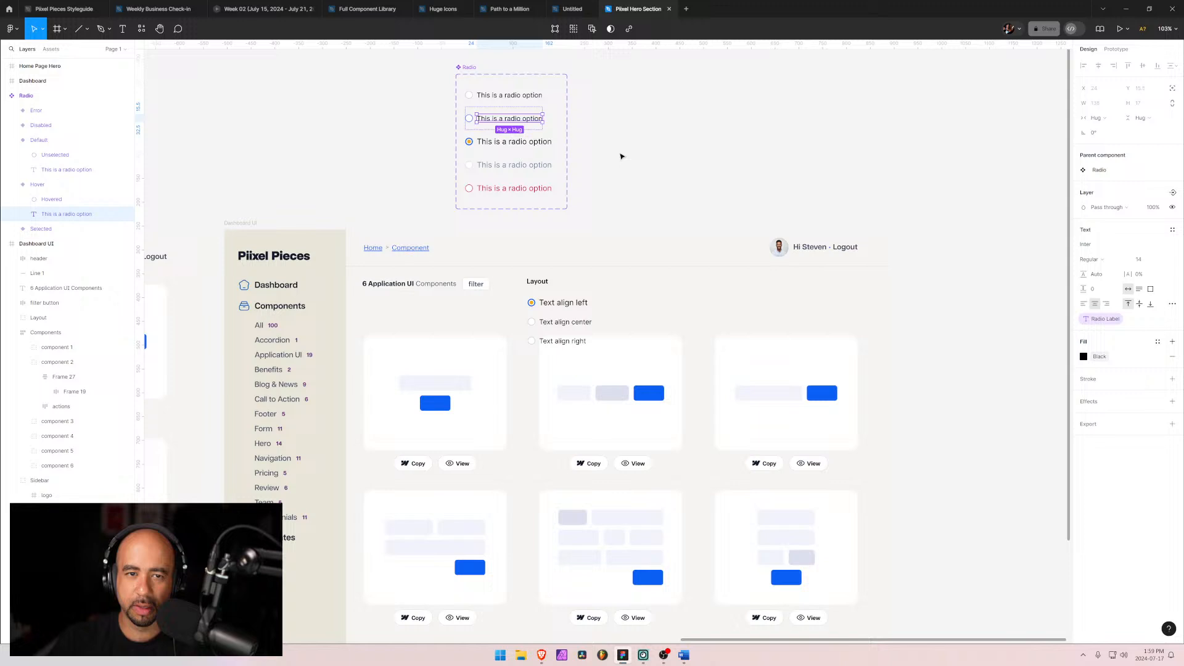
{"action": "left_click", "coordinate": [528, 143]}
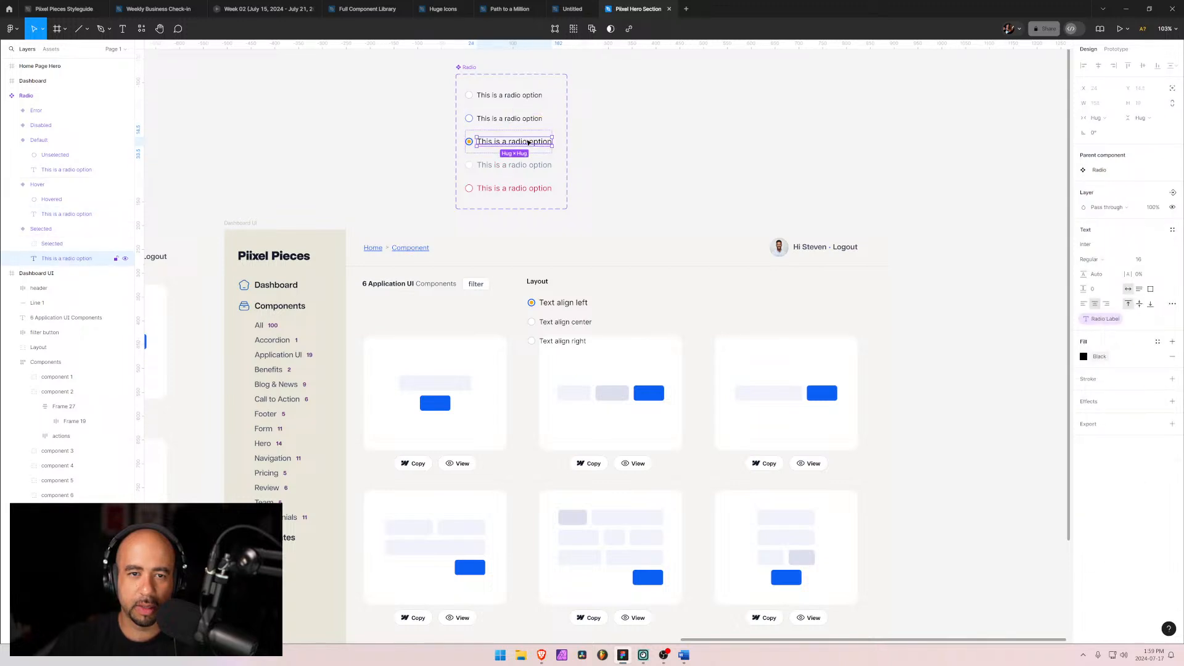
{"action": "left_click", "coordinate": [1164, 259]}
Step: Set the Disabled and Error variants' label font size to 14
{"action": "left_click", "coordinate": [512, 161]}
{"action": "left_click", "coordinate": [512, 166]}
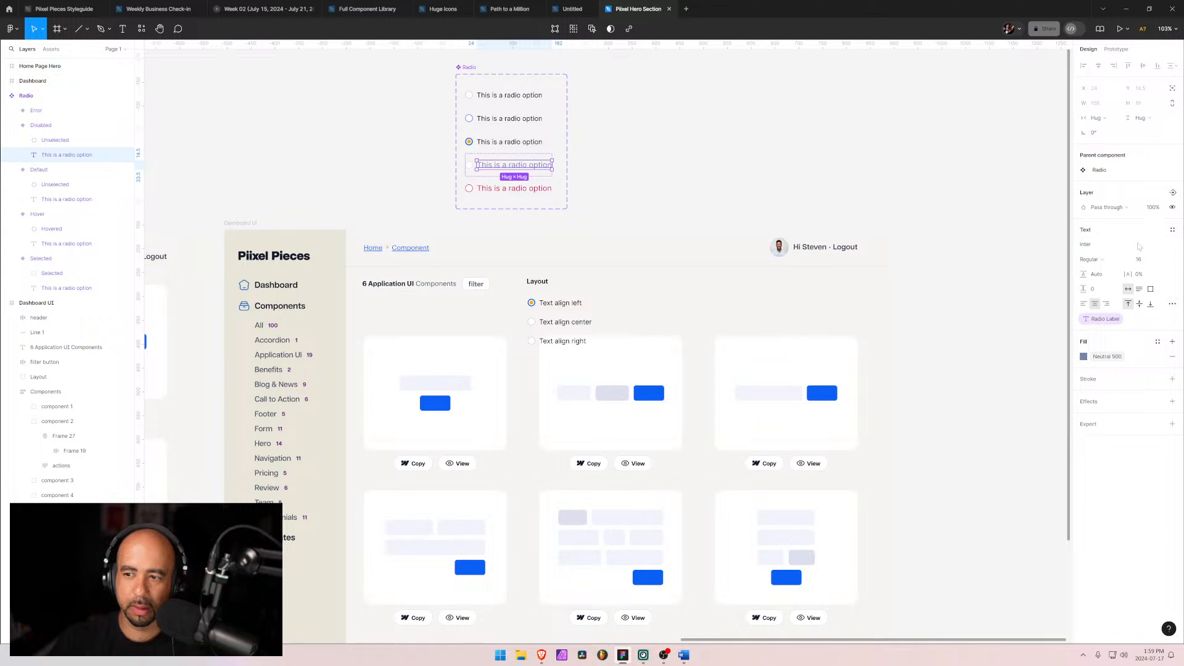
{"action": "left_click", "coordinate": [1163, 260]}
{"action": "left_click", "coordinate": [1151, 238]}
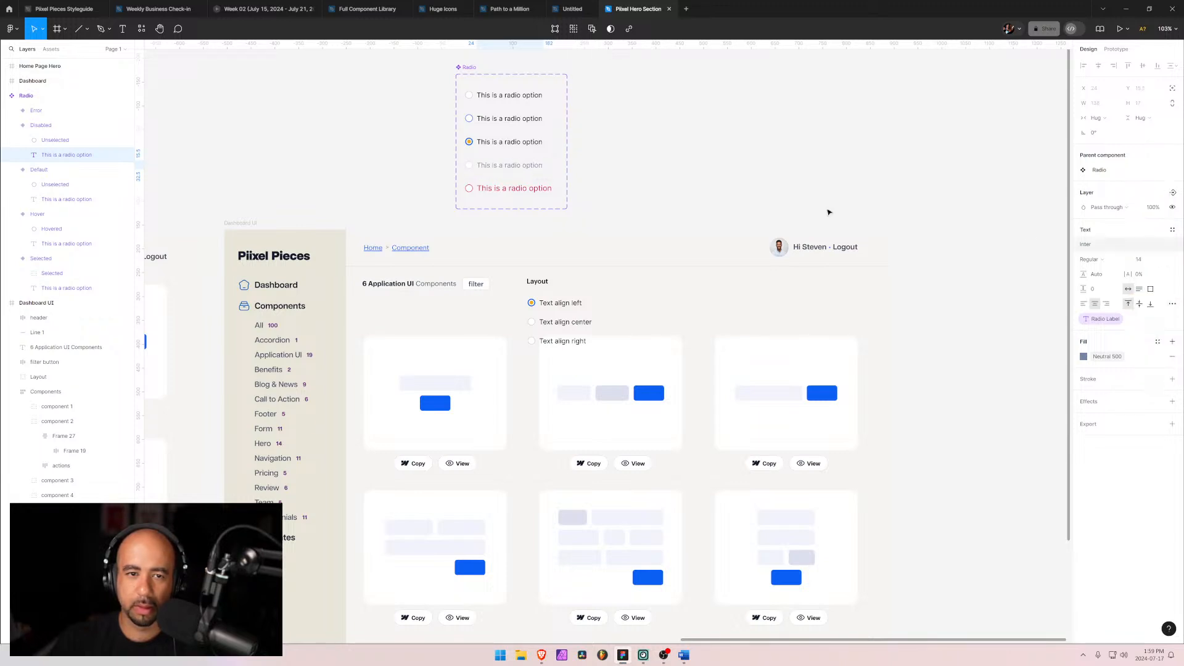
{"action": "double_click", "coordinate": [501, 191]}
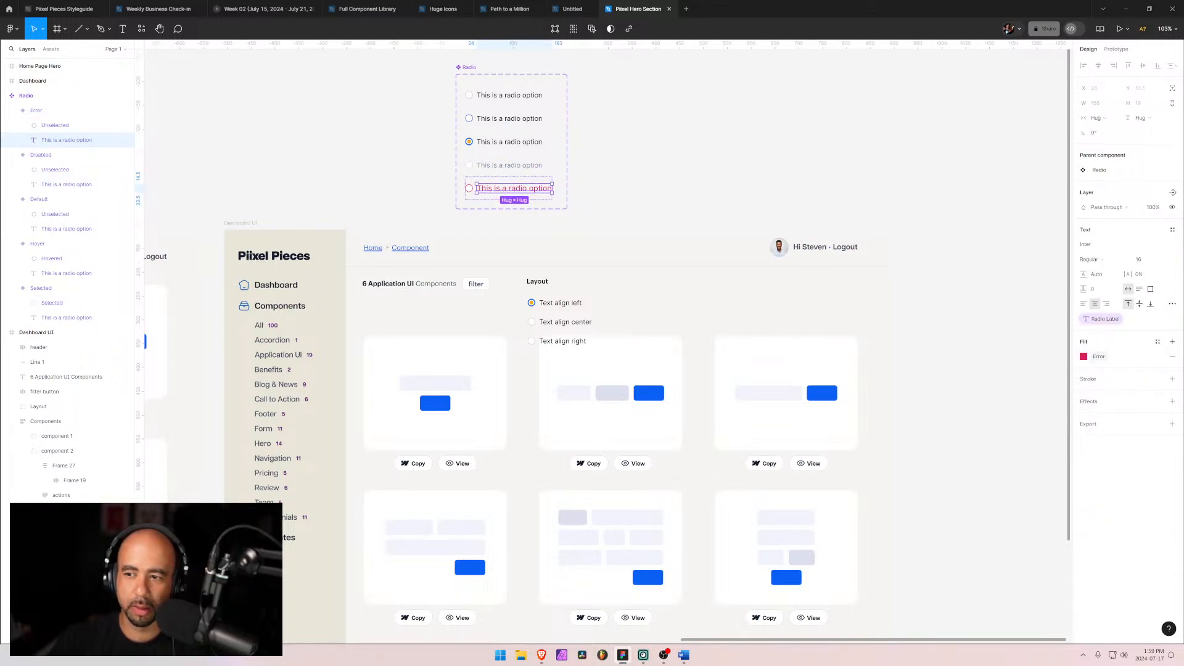
{"action": "left_click", "coordinate": [1163, 260]}
{"action": "left_click", "coordinate": [1151, 245]}
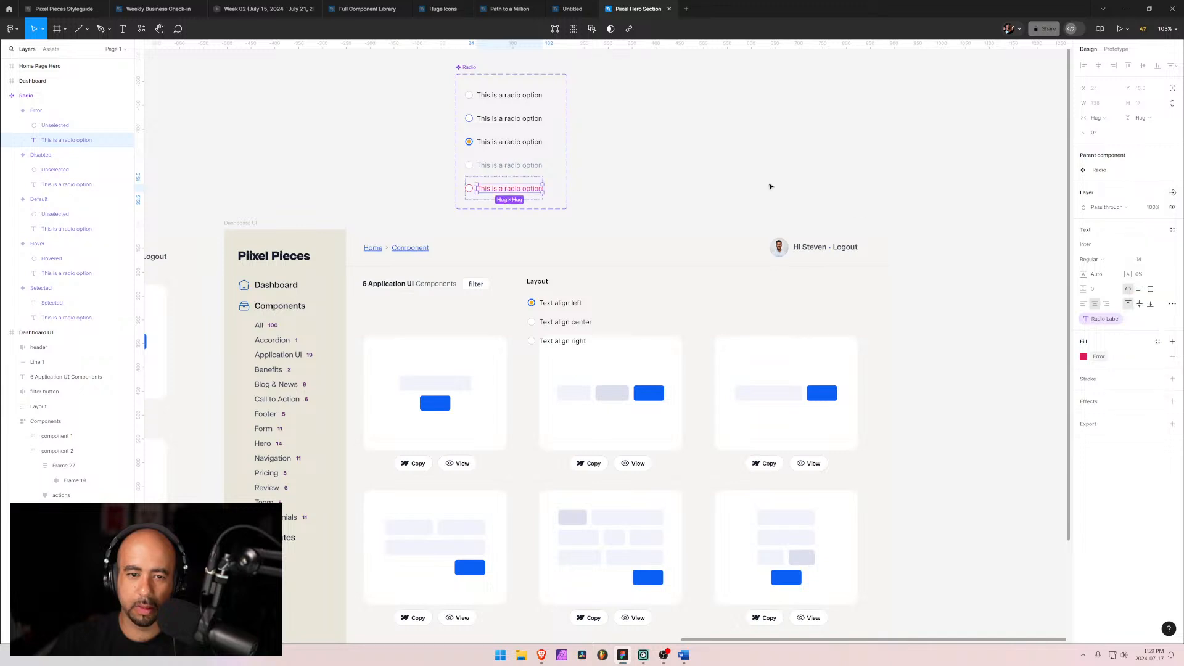
{"action": "left_click", "coordinate": [770, 186]}
Step: Tighten the radio option group's auto layout gap further
{"action": "left_click", "coordinate": [562, 303]}
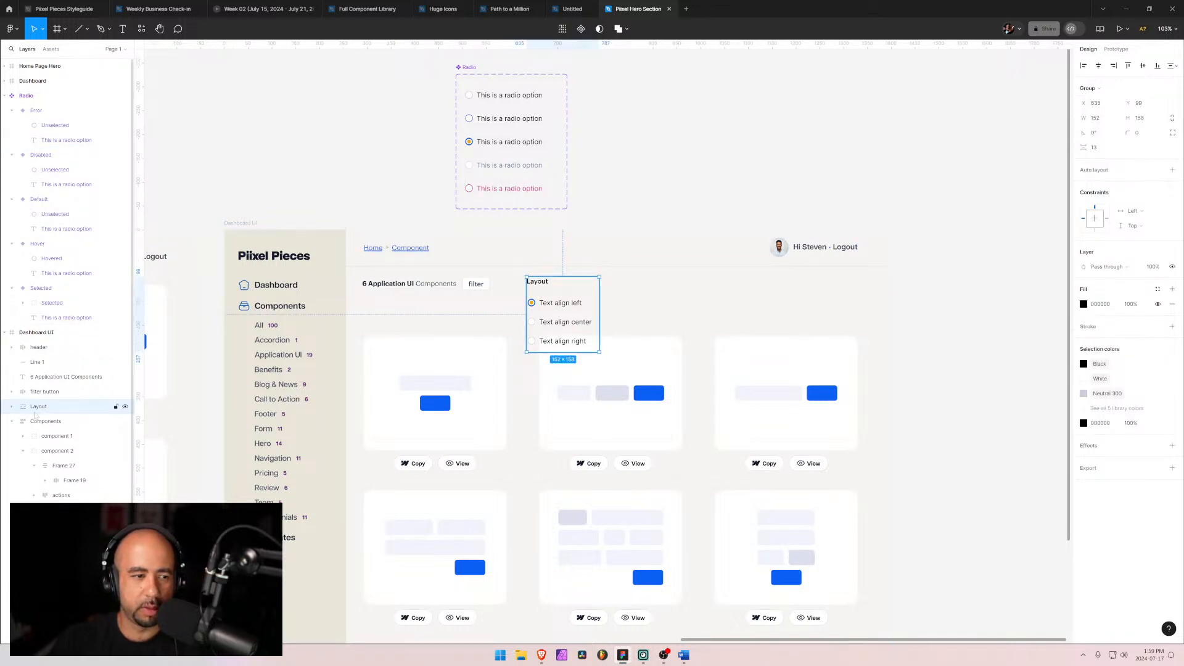
{"action": "left_click", "coordinate": [12, 408]}
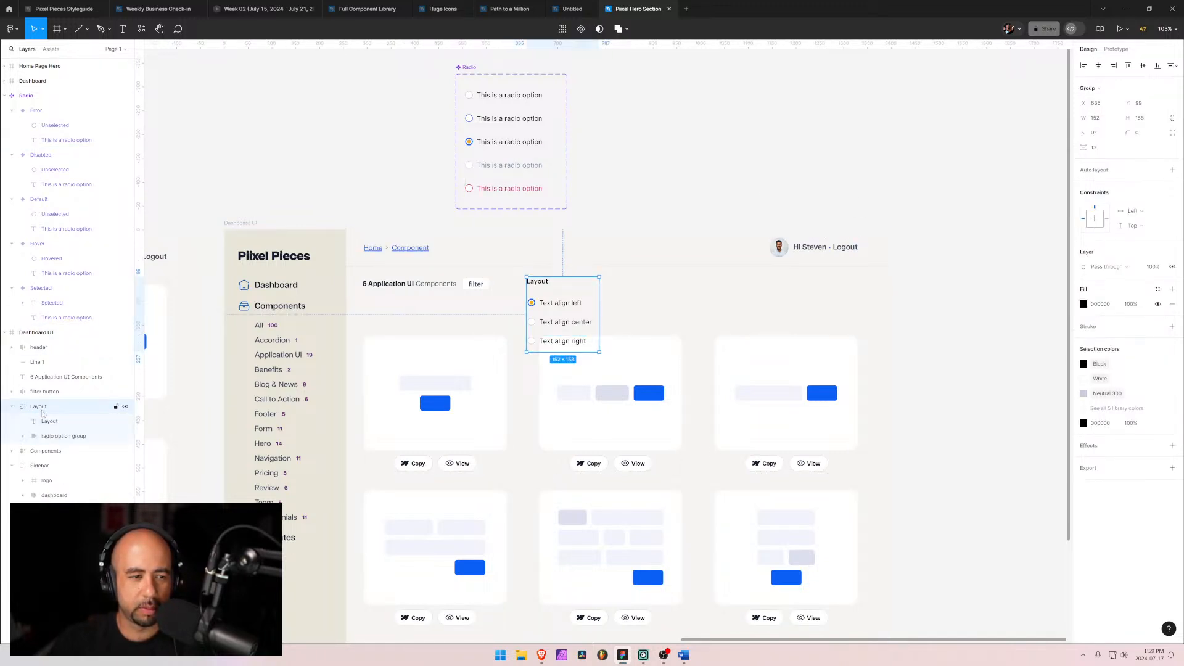
{"action": "left_click", "coordinate": [59, 436]}
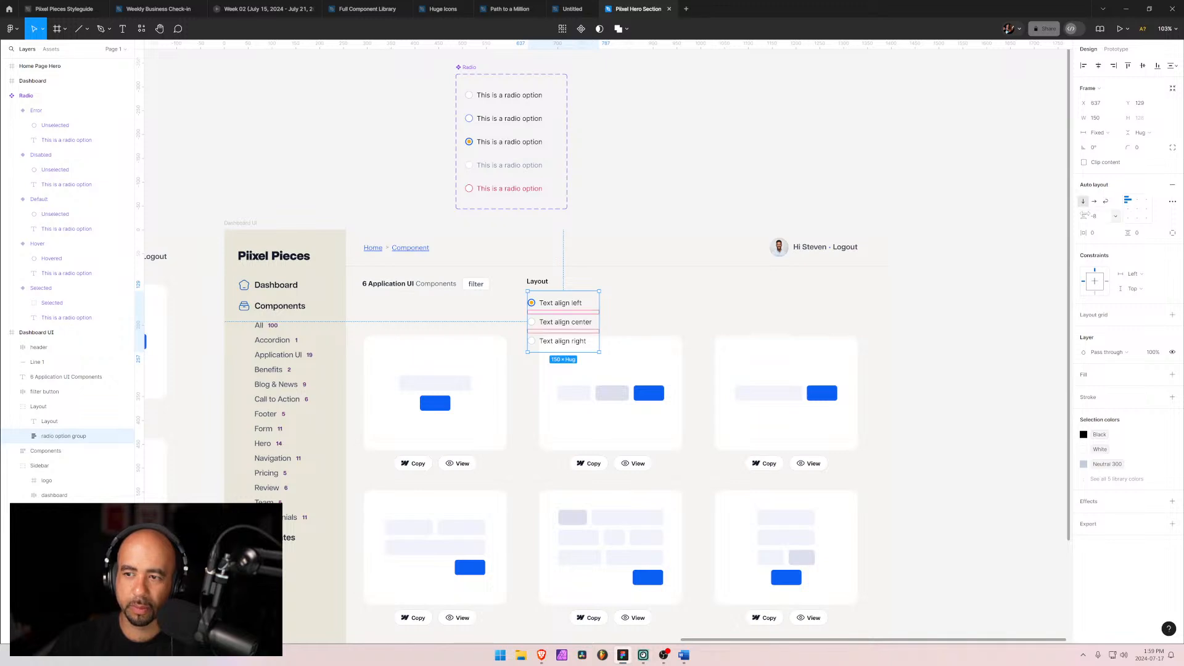
{"action": "left_click_drag", "start_coordinate": [1086, 214], "coordinate": [1072, 212]}
{"action": "left_click", "coordinate": [659, 295]}
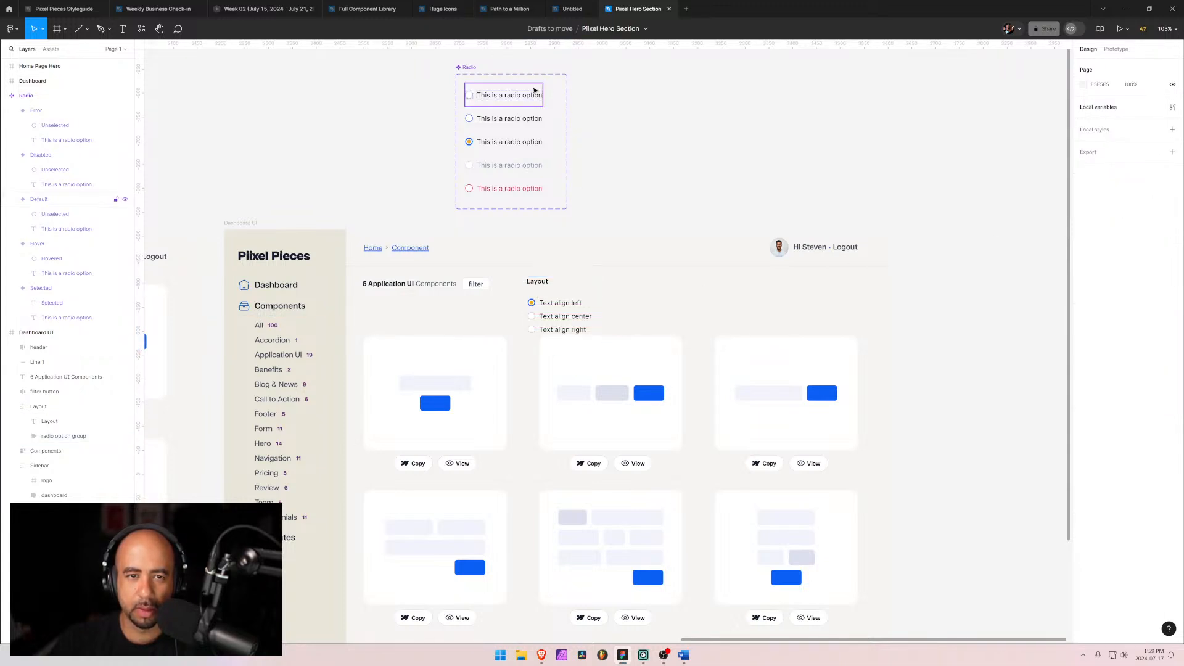
Step: Change the Hover variant's label fill to Neutral 700
{"action": "double_click", "coordinate": [495, 122]}
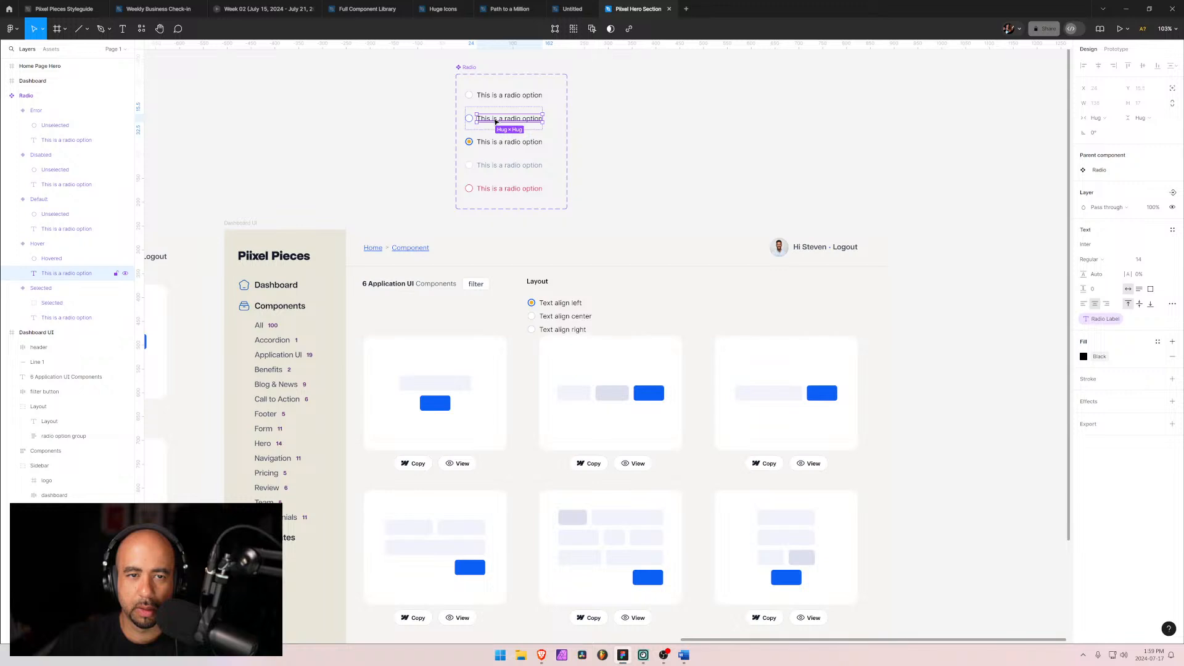
{"action": "left_click", "coordinate": [1084, 357]}
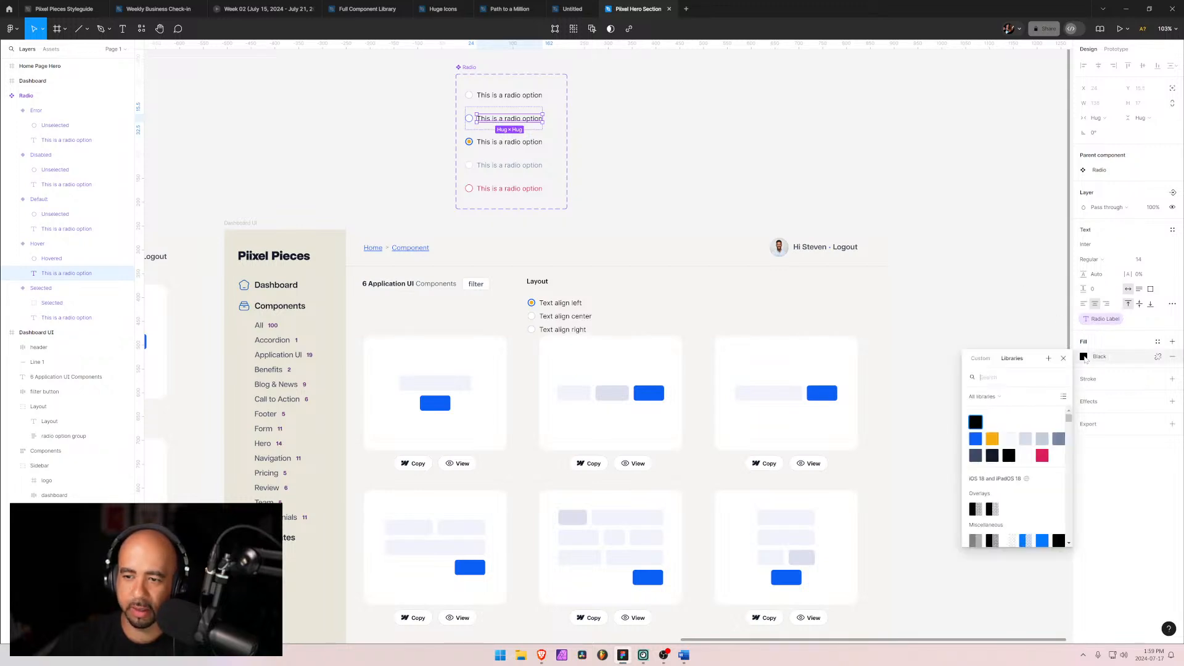
{"action": "left_click", "coordinate": [977, 459]}
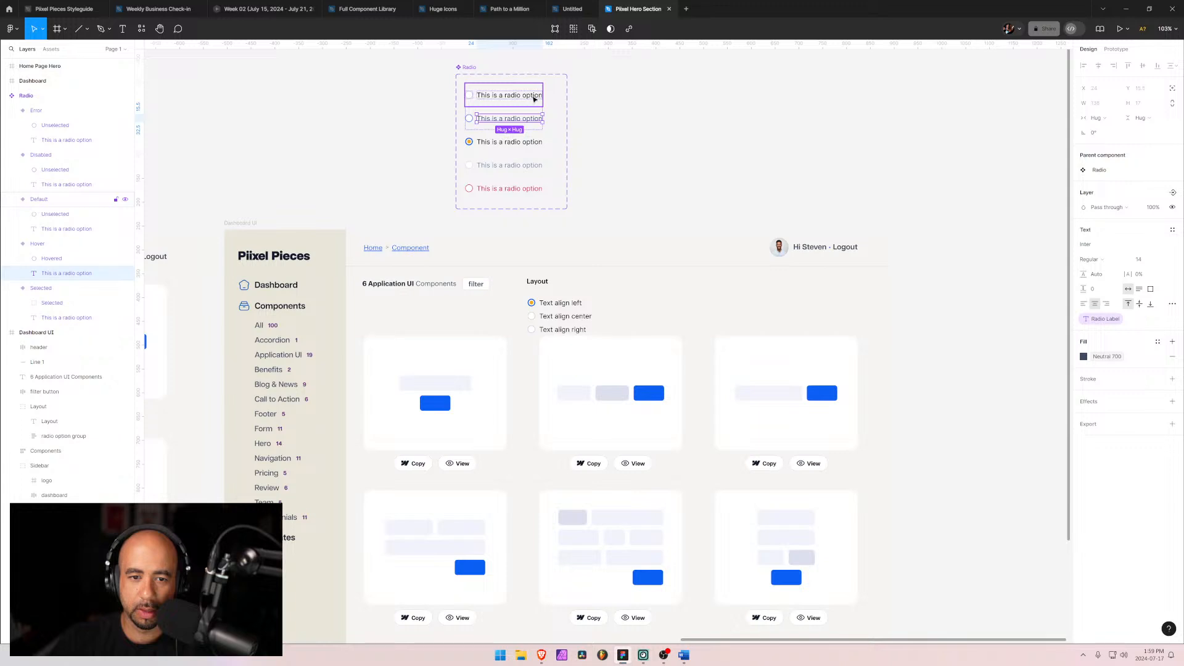
Step: Change the Default variant's label fill to Neutral 700
{"action": "left_click", "coordinate": [528, 99]}
{"action": "double_click", "coordinate": [527, 100]}
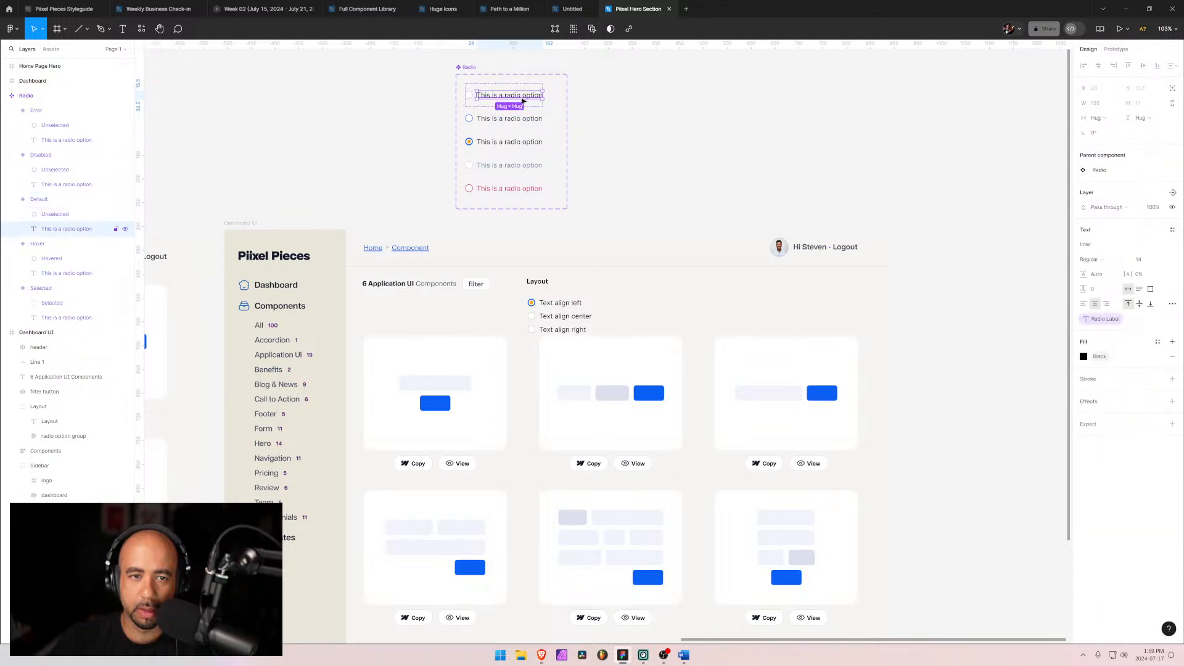
{"action": "left_click", "coordinate": [1083, 356]}
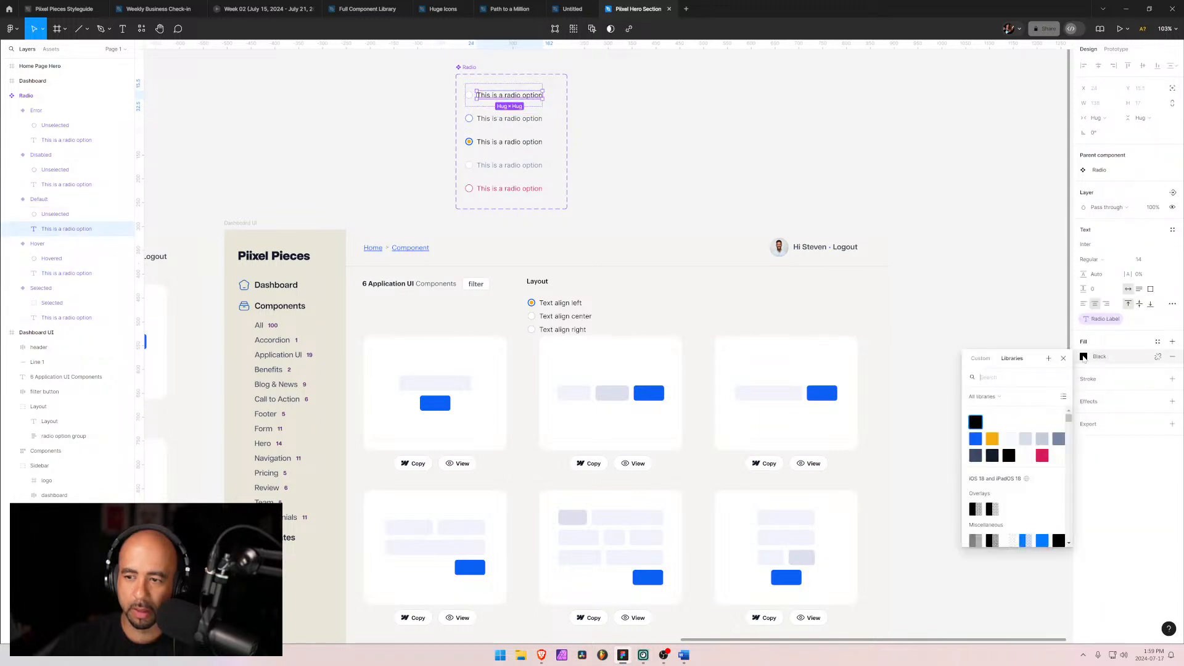
{"action": "left_click", "coordinate": [976, 457]}
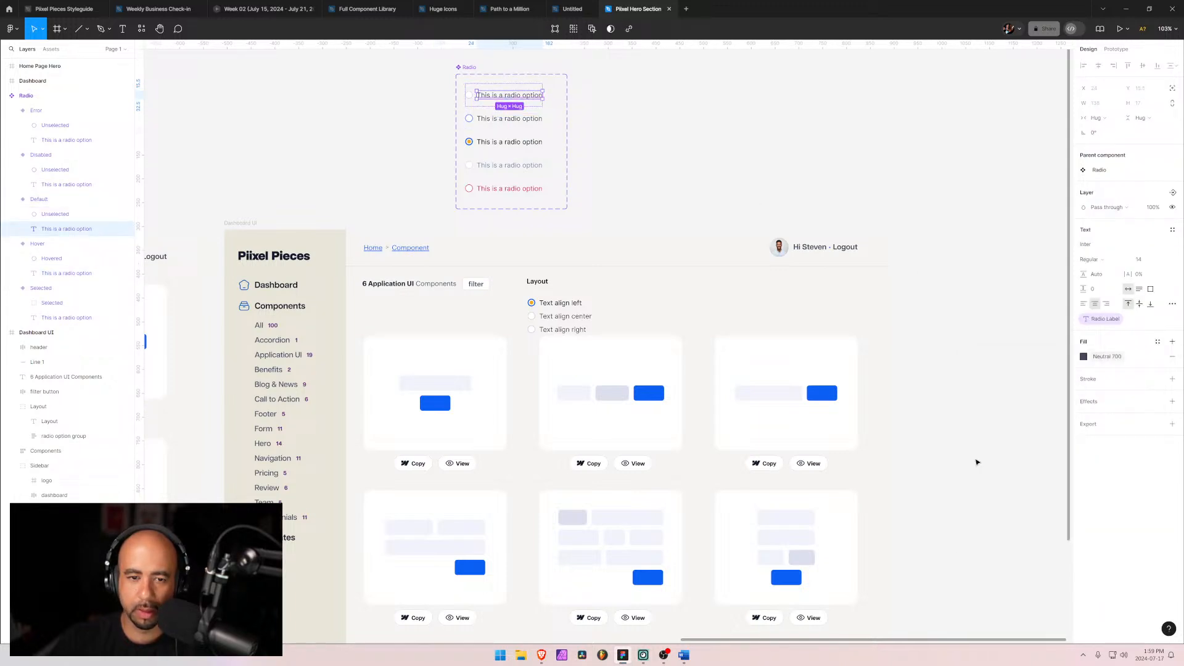
Step: Change the Selected variant's label fill to a dark neutral library colour
{"action": "left_click", "coordinate": [510, 142]}
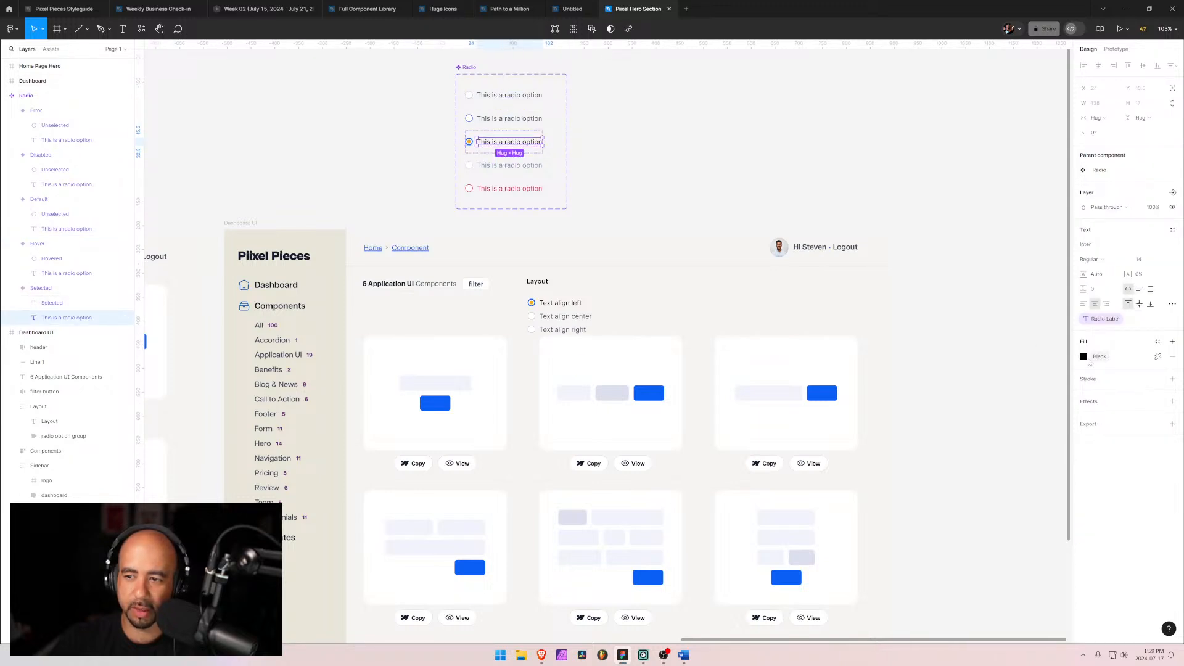
{"action": "left_click", "coordinate": [1086, 358]}
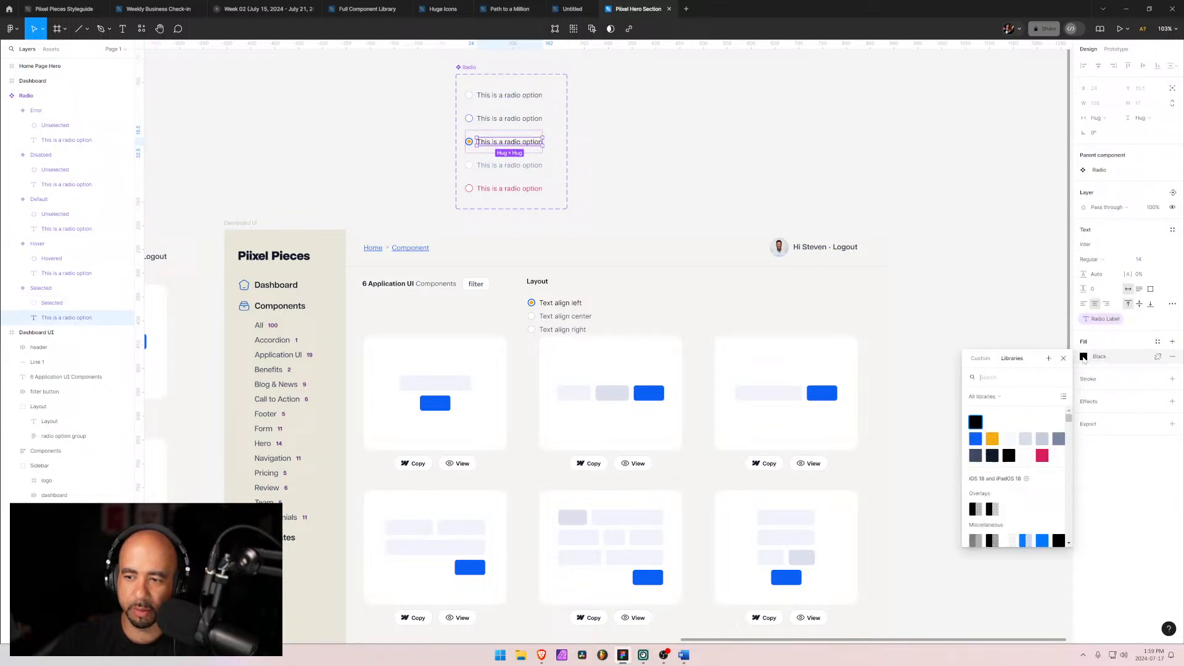
{"action": "left_click", "coordinate": [993, 457]}
{"action": "left_click", "coordinate": [902, 287]}
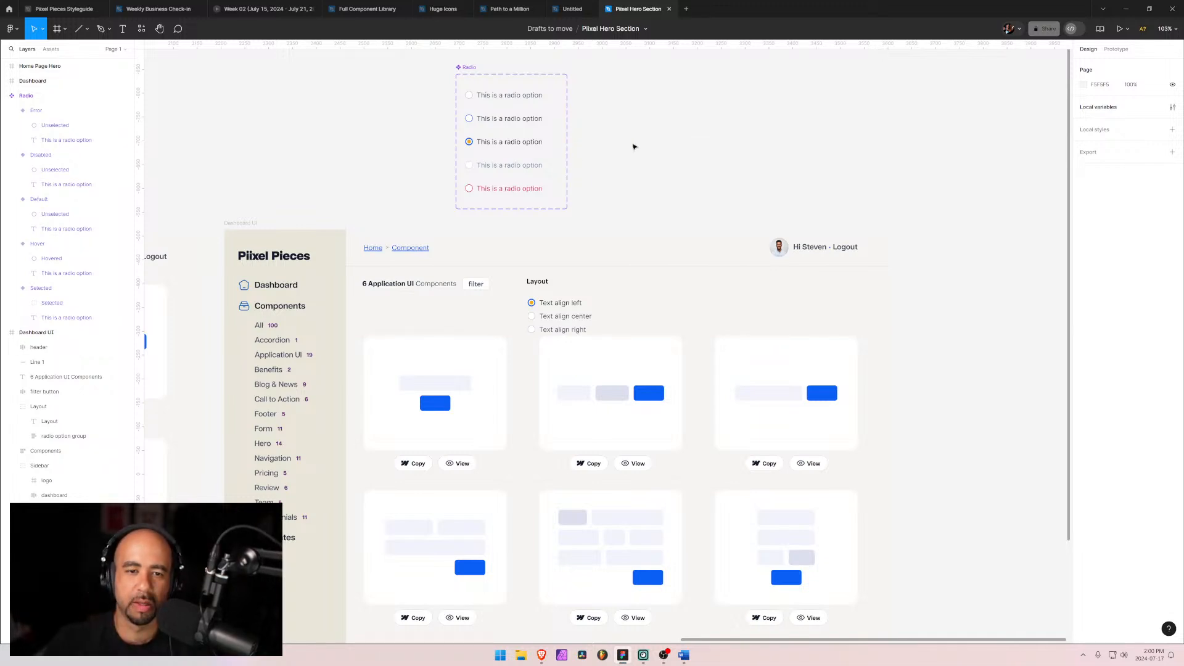
Step: Rename the Layout label text to 'Text alignment'
{"action": "left_click", "coordinate": [542, 285]}
{"action": "double_click", "coordinate": [542, 284]}
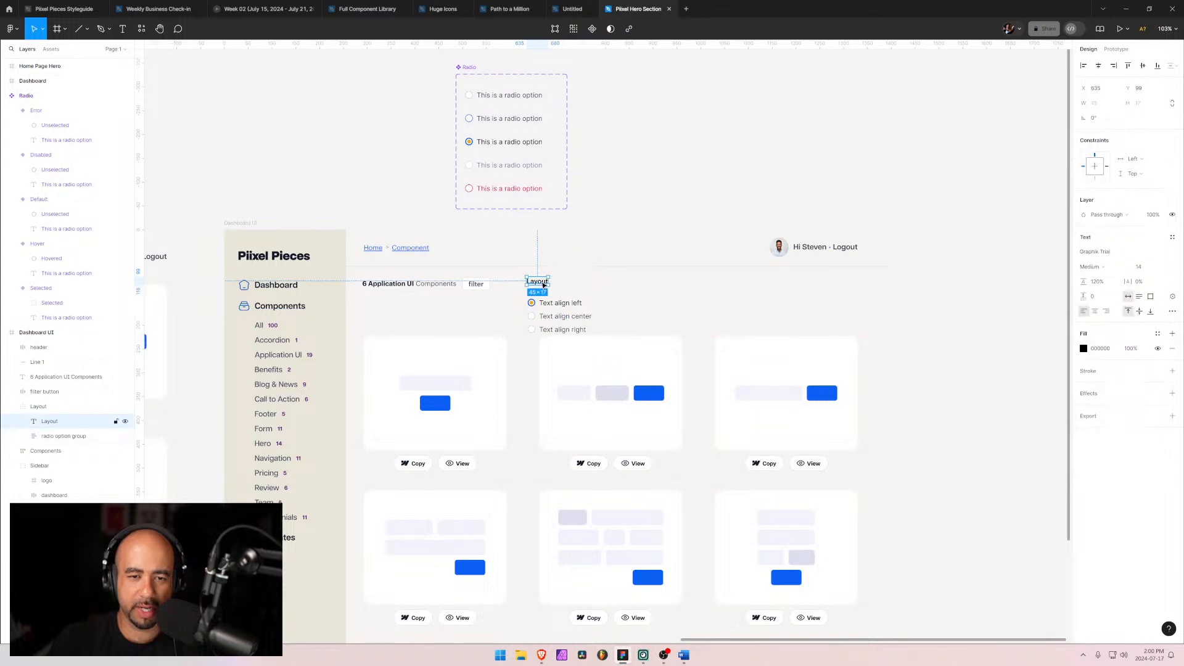
{"action": "key", "text": "Return"}
{"action": "type", "text": "Text"}
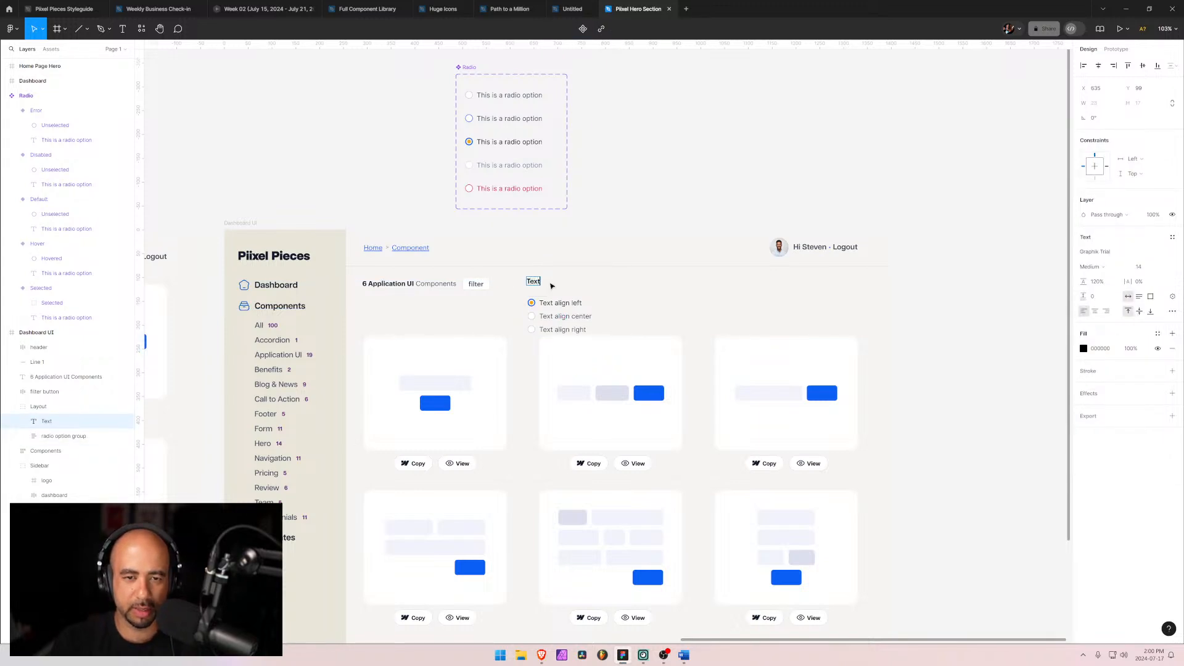
{"action": "type", "text": " alignment"}
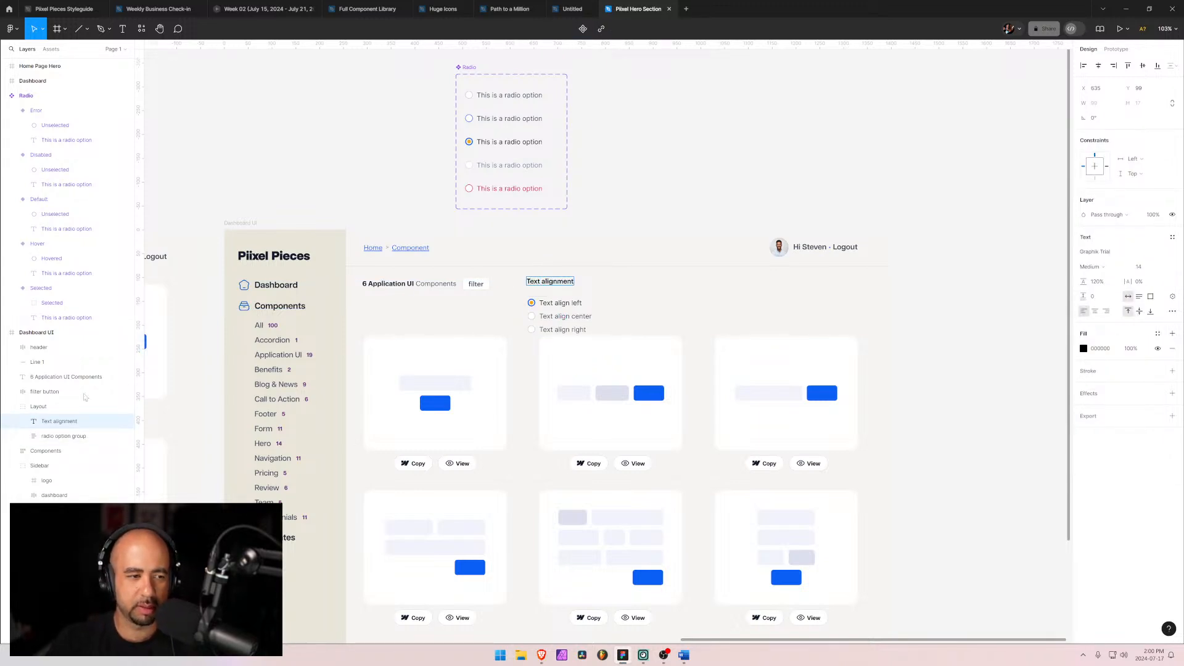
{"action": "left_click", "coordinate": [62, 437]}
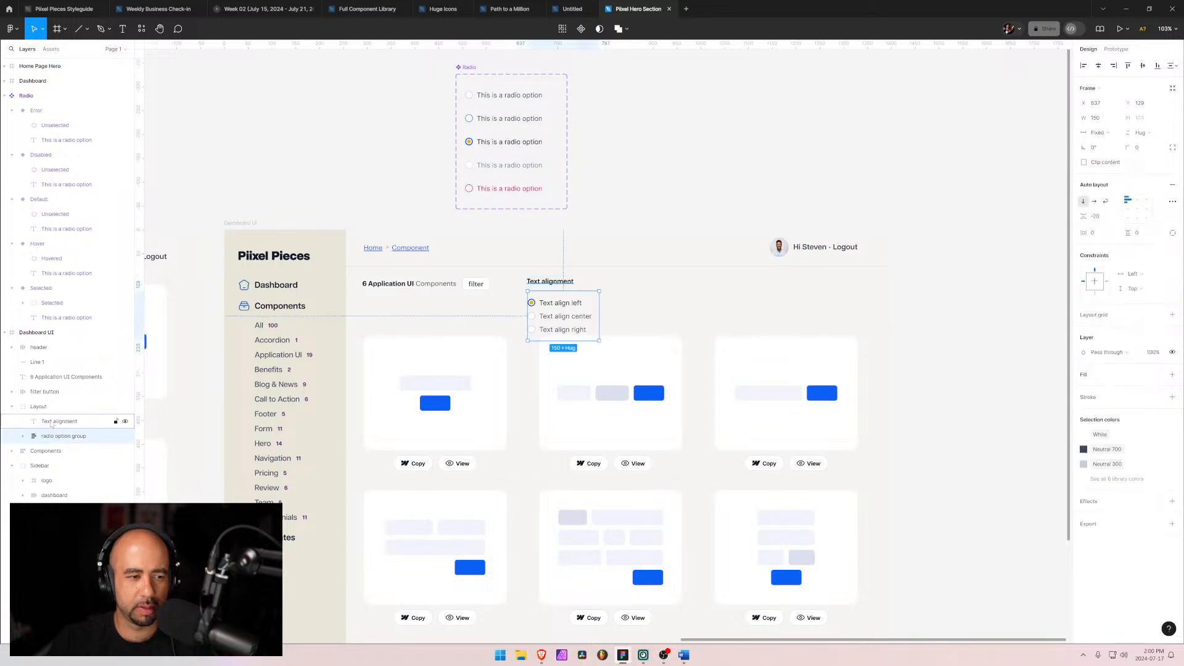
Step: Wrap the Text alignment label and radio option group in an auto layout frame named 'Text Layout'
{"action": "left_click", "coordinate": [51, 423], "text": "shift"}
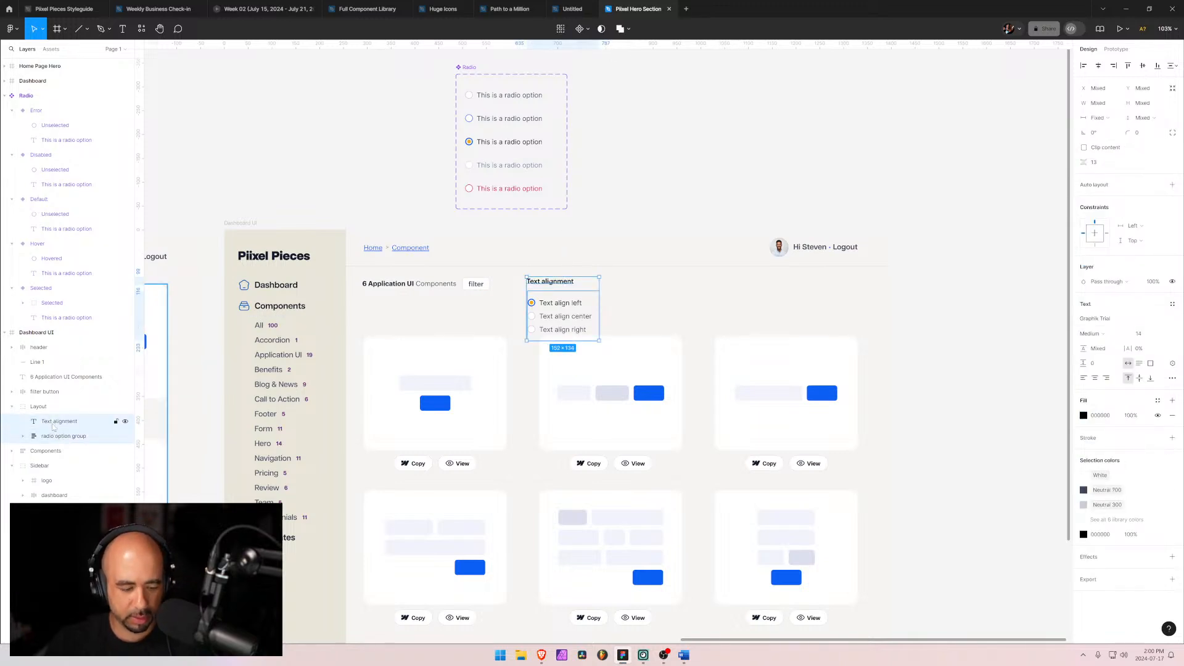
{"action": "key", "text": "shift+a"}
{"action": "double_click", "coordinate": [54, 424]}
{"action": "type", "text": "T"}
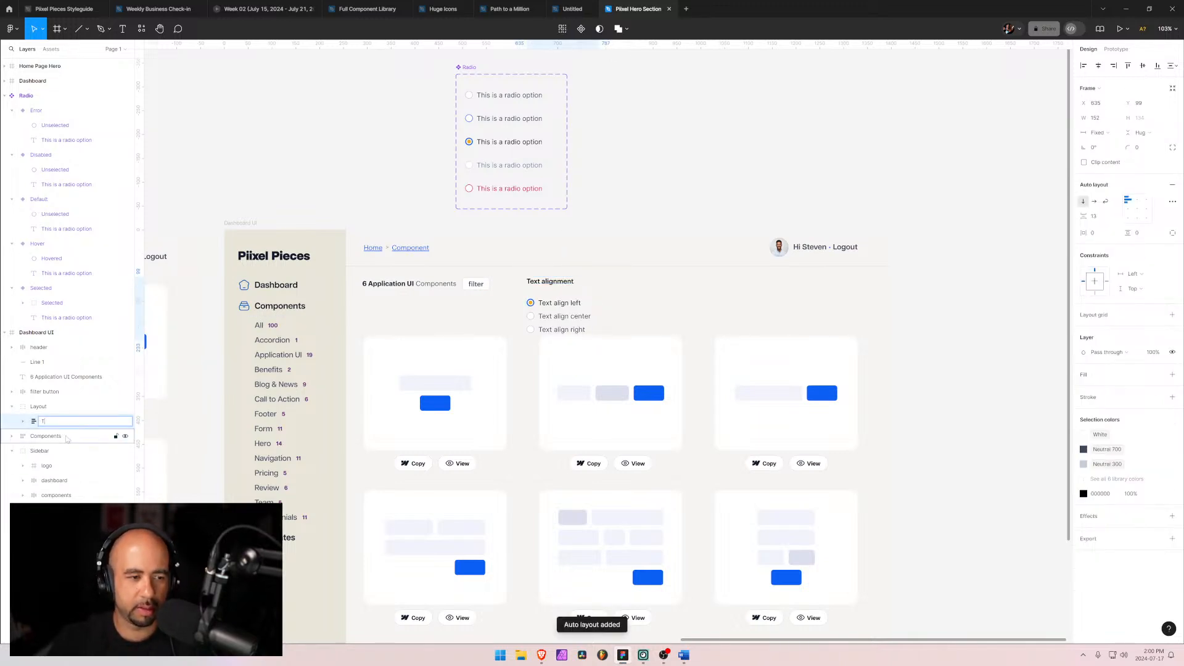
{"action": "type", "text": "ext Layou"}
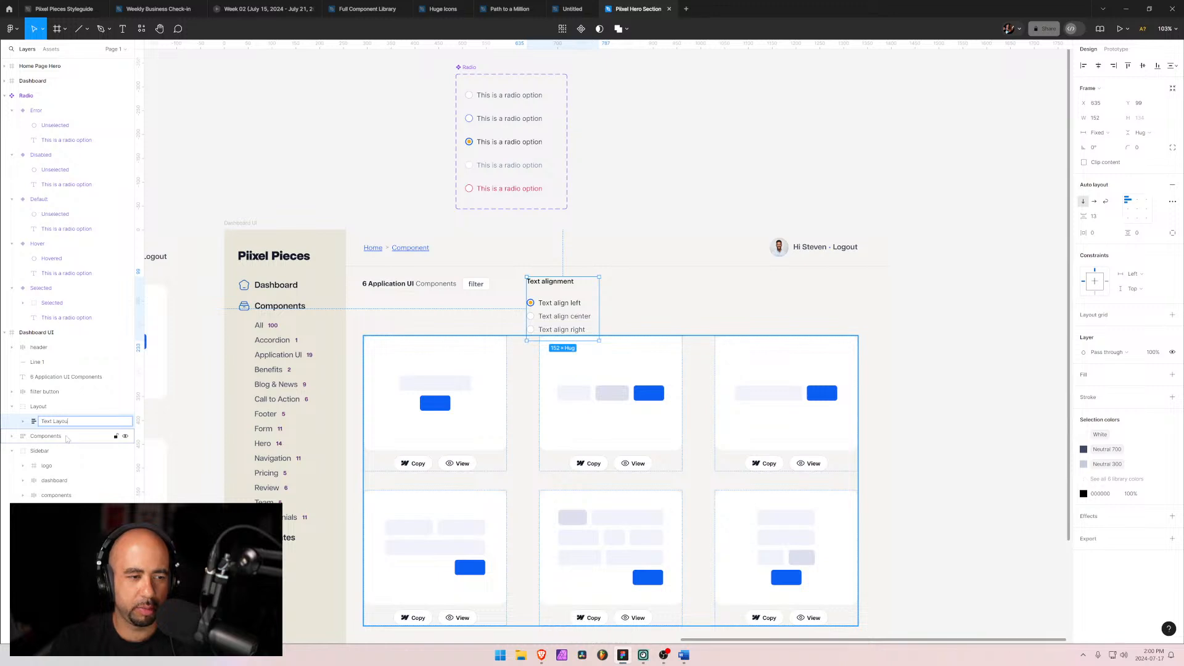
{"action": "type", "text": "t"}
{"action": "key", "text": "Return"}
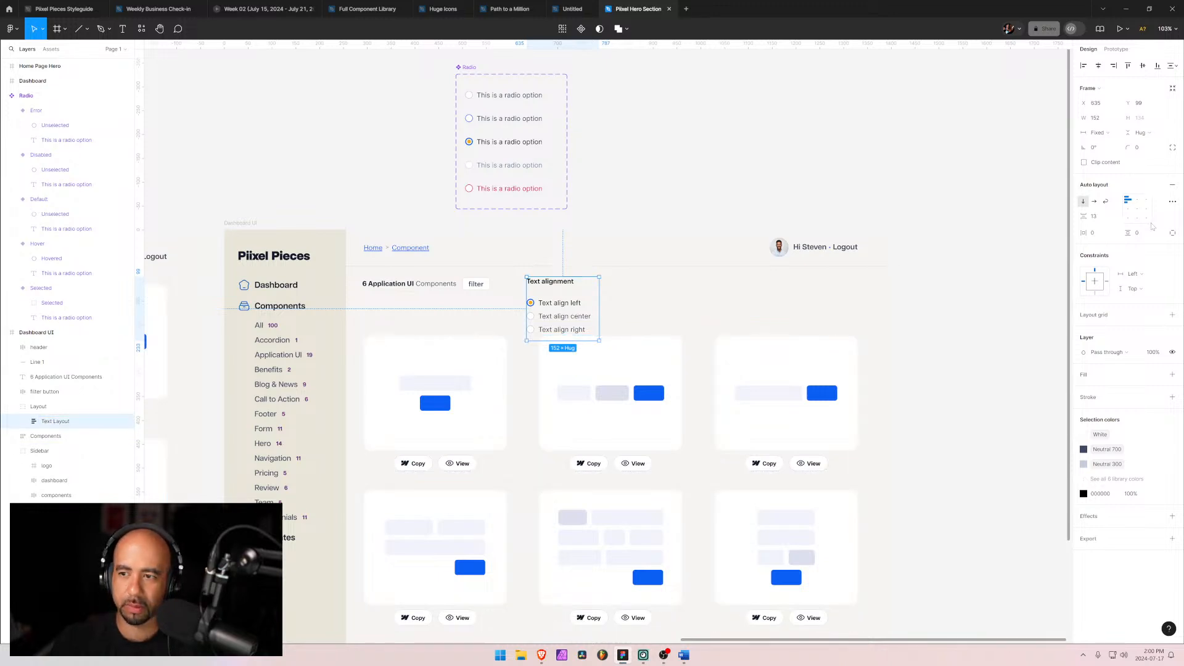
Step: Set the Text Layout frame's vertical gap to 8 and nudge the frame slightly to the right
{"action": "left_click", "coordinate": [1101, 221]}
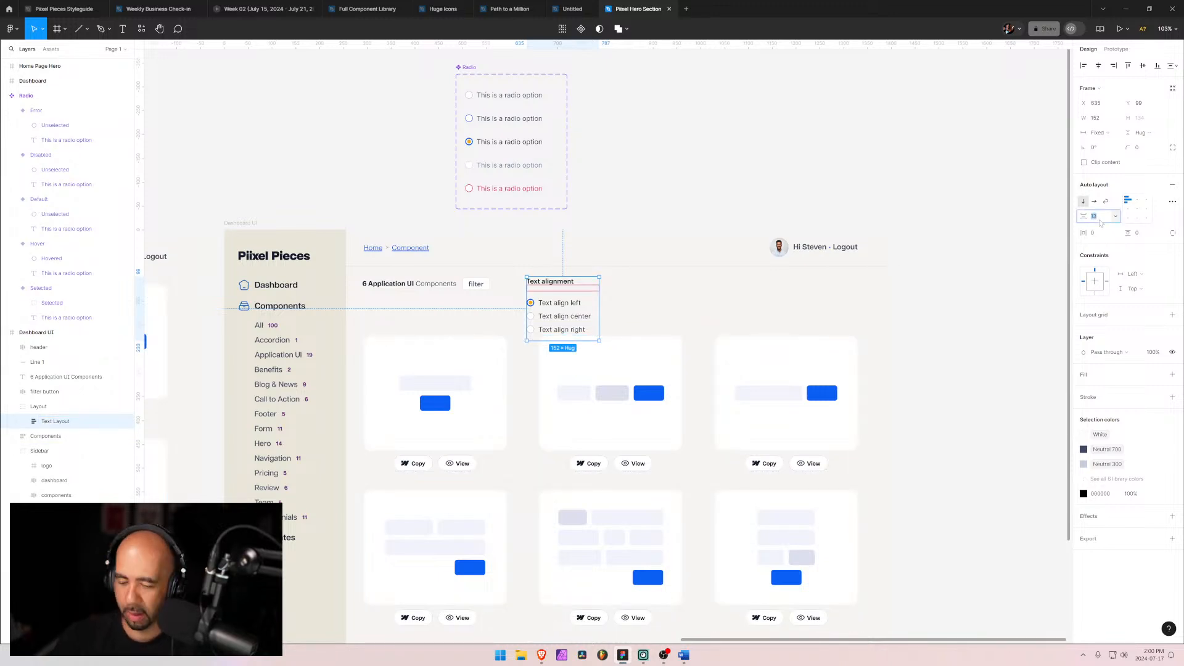
{"action": "type", "text": "8"}
{"action": "key", "text": "Return"}
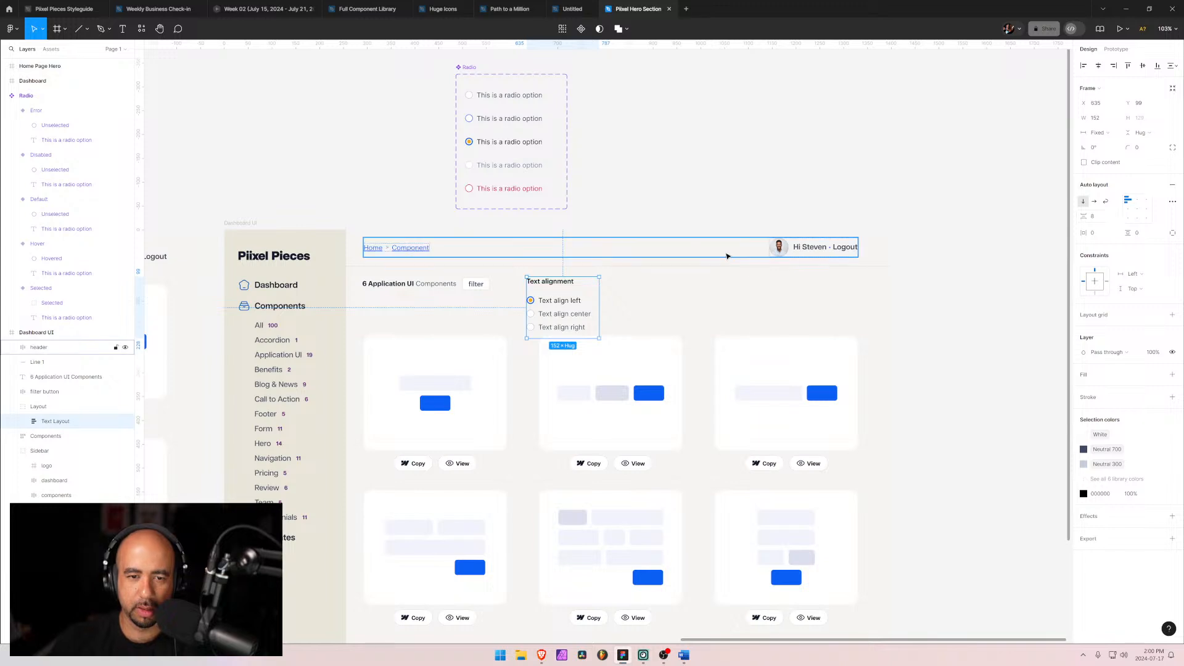
{"action": "left_click", "coordinate": [542, 298]}
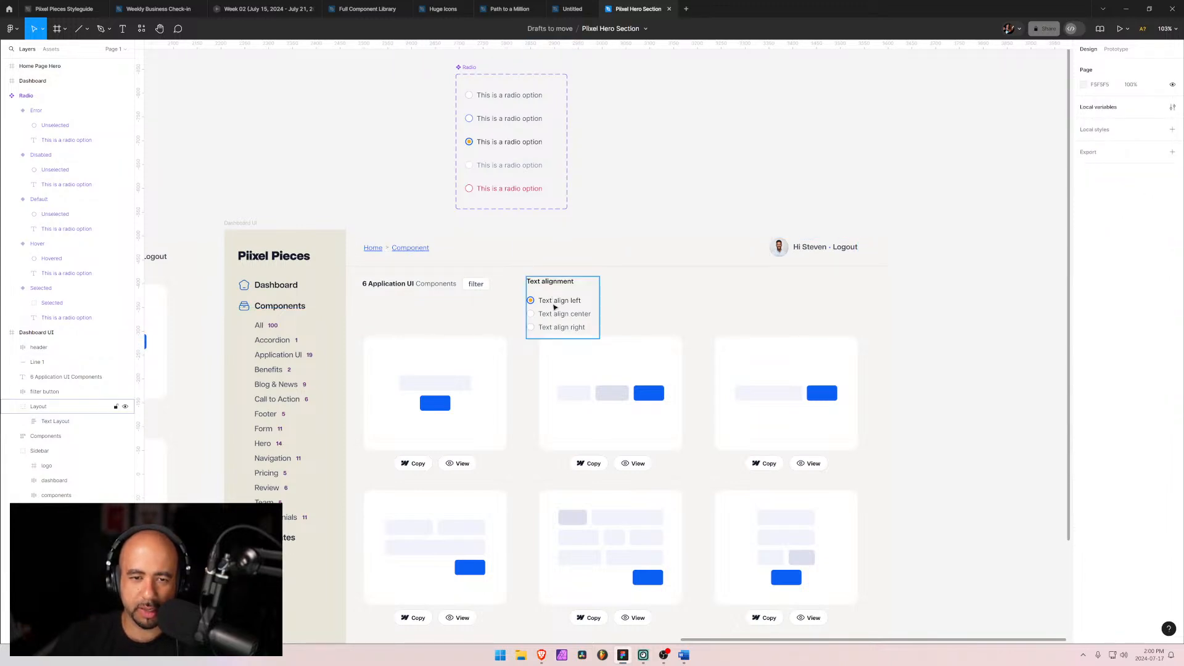
{"action": "mouse_move", "coordinate": [553, 302]}
{"action": "left_mouse_down"}
{"action": "mouse_move", "coordinate": [497, 342]}
{"action": "mouse_move", "coordinate": [494, 322]}
{"action": "mouse_move", "coordinate": [564, 311]}
{"action": "left_mouse_up"}
{"action": "left_click", "coordinate": [646, 311]}
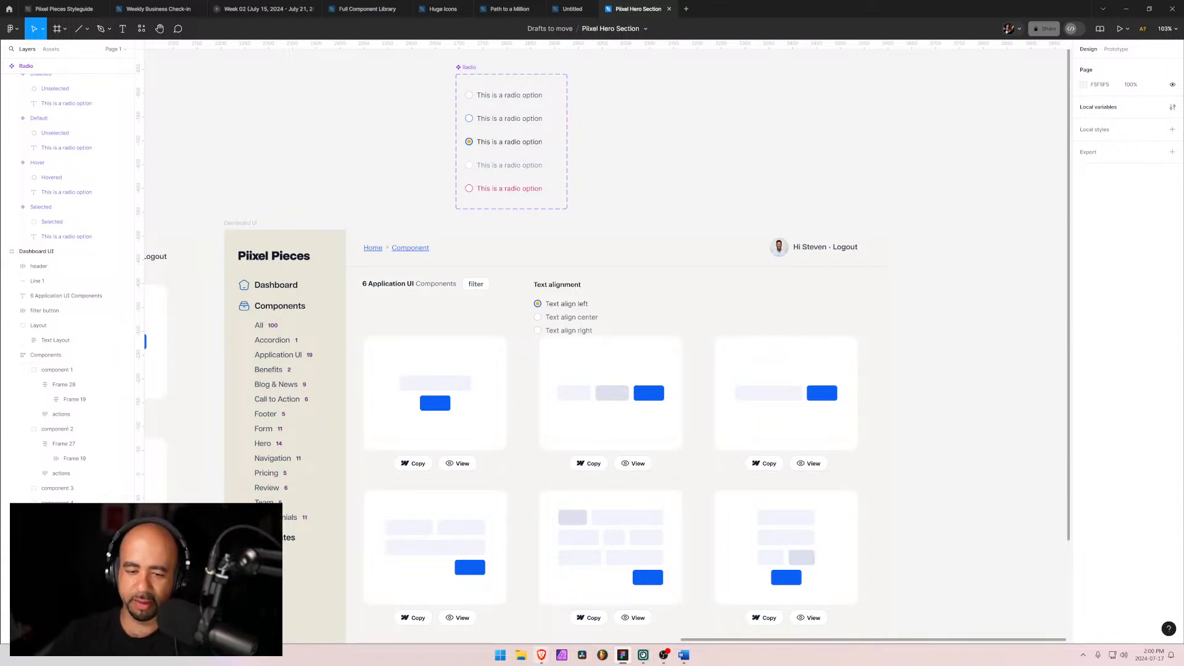
Step: Switch to the Word document and review the filter-by-layout requirements list
{"action": "left_click", "coordinate": [684, 655]}
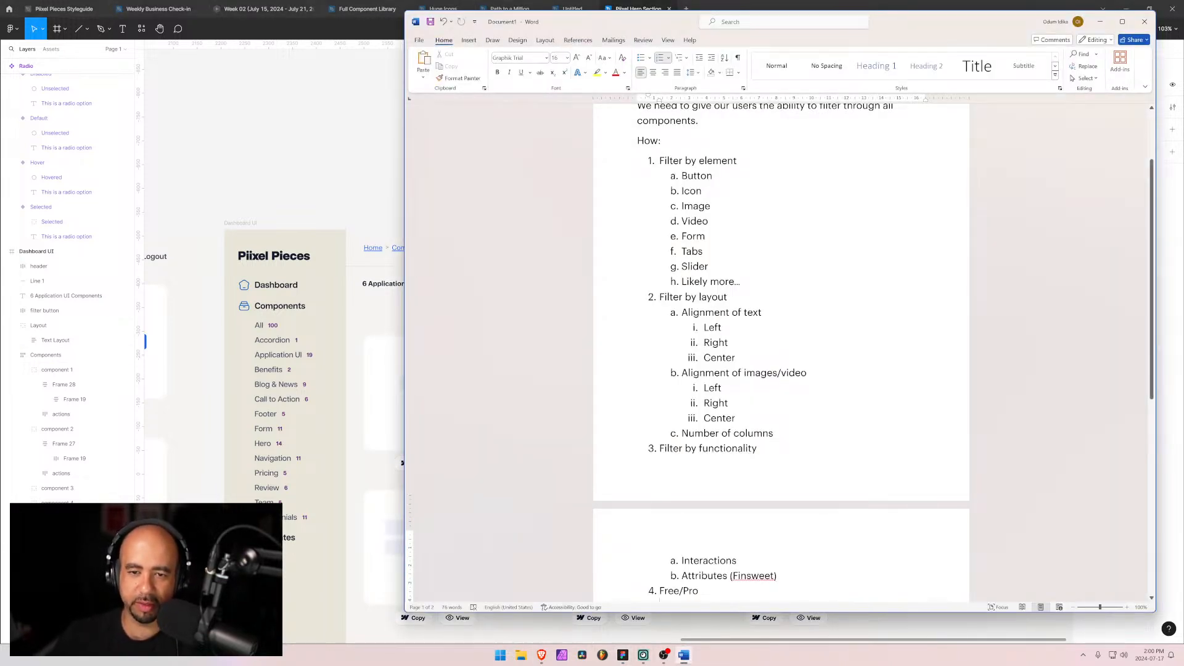
{"action": "key", "text": "Return"}
{"action": "scroll", "coordinate": [781, 352], "scroll_direction": "up", "scroll_amount": 2}
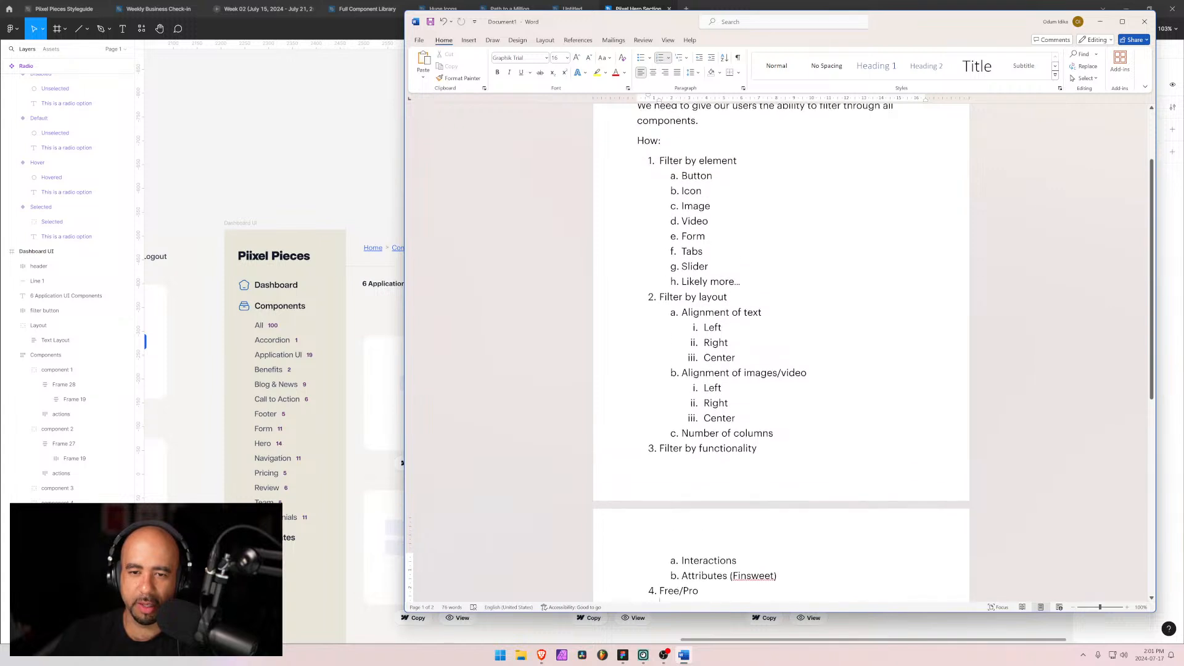
{"action": "left_click", "coordinate": [1100, 22]}
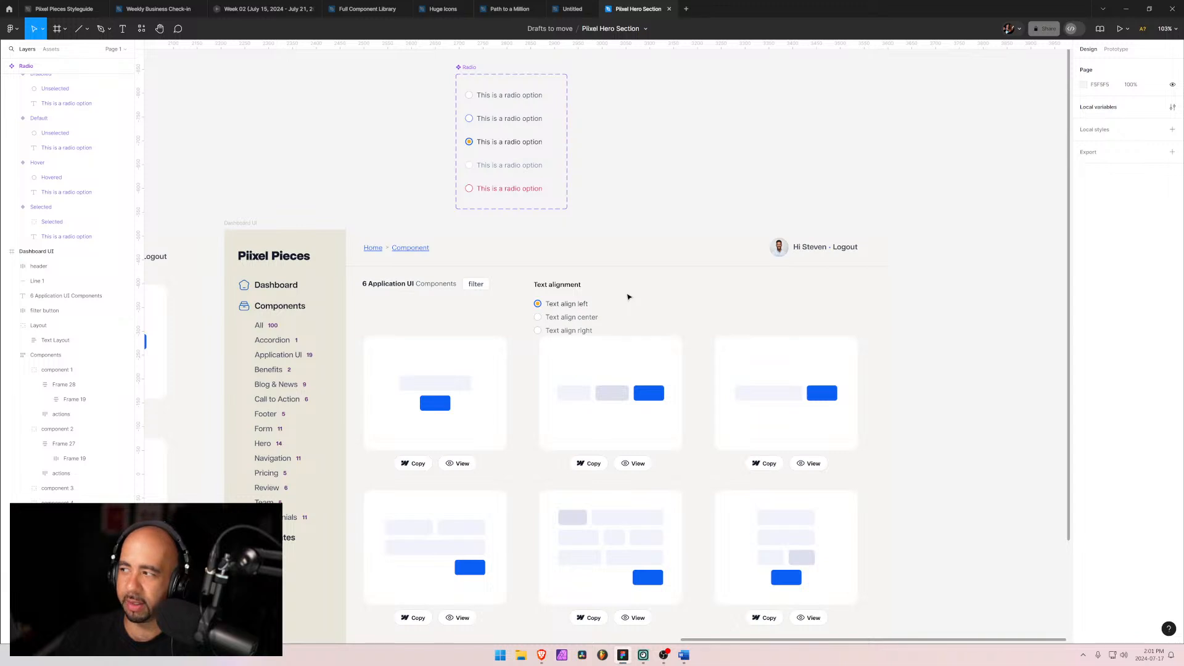
Step: Browse the Pixel Pieces Styleguide pages for buttons, inputs, checkboxes, pagination and sliders
{"action": "left_click", "coordinate": [64, 8]}
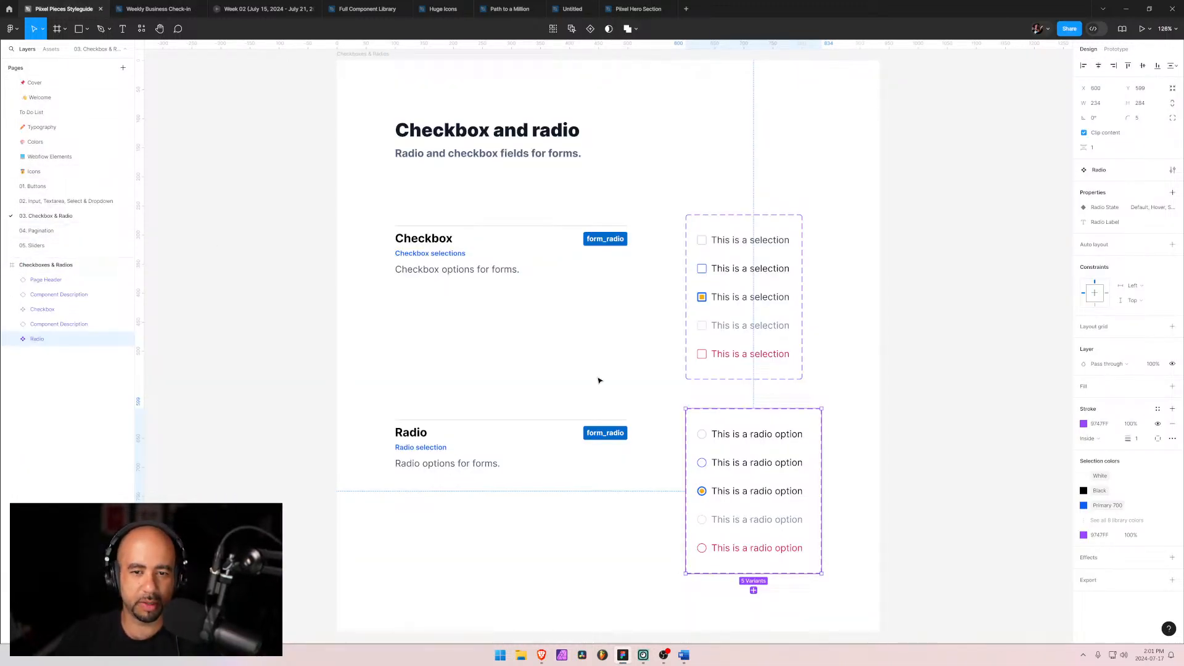
{"action": "scroll", "coordinate": [597, 376], "scroll_direction": "down", "scroll_amount": 4}
{"action": "scroll", "coordinate": [597, 375], "scroll_direction": "up", "scroll_amount": 3}
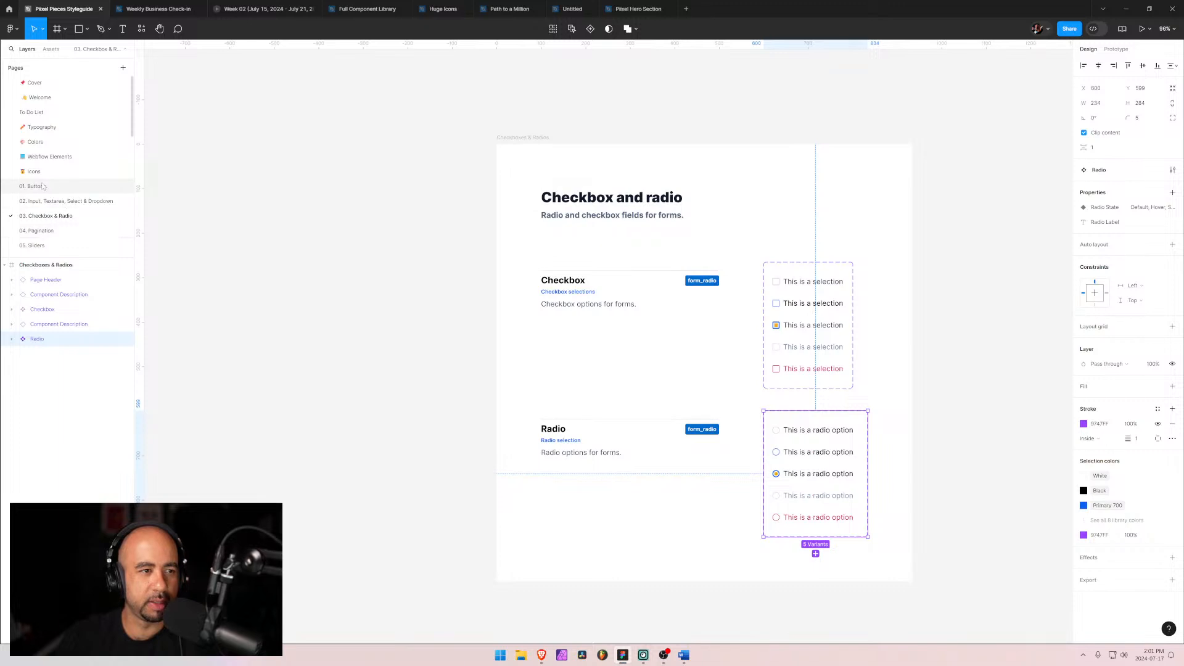
{"action": "left_click", "coordinate": [55, 202]}
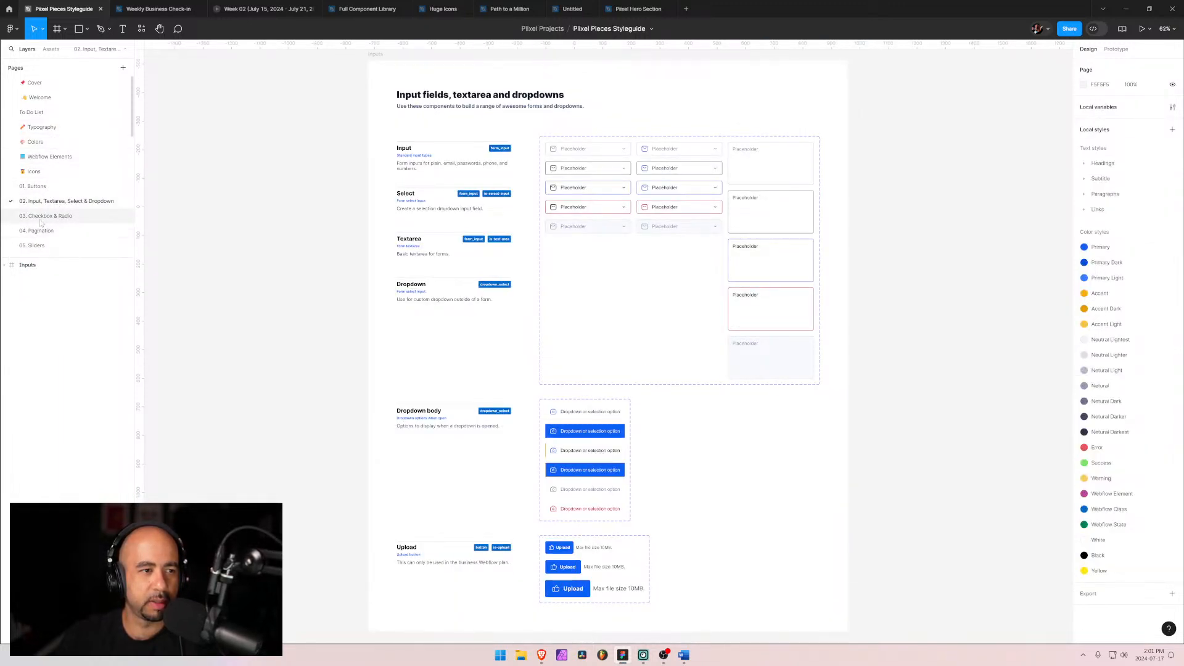
{"action": "left_click", "coordinate": [43, 217]}
{"action": "left_click", "coordinate": [40, 232]}
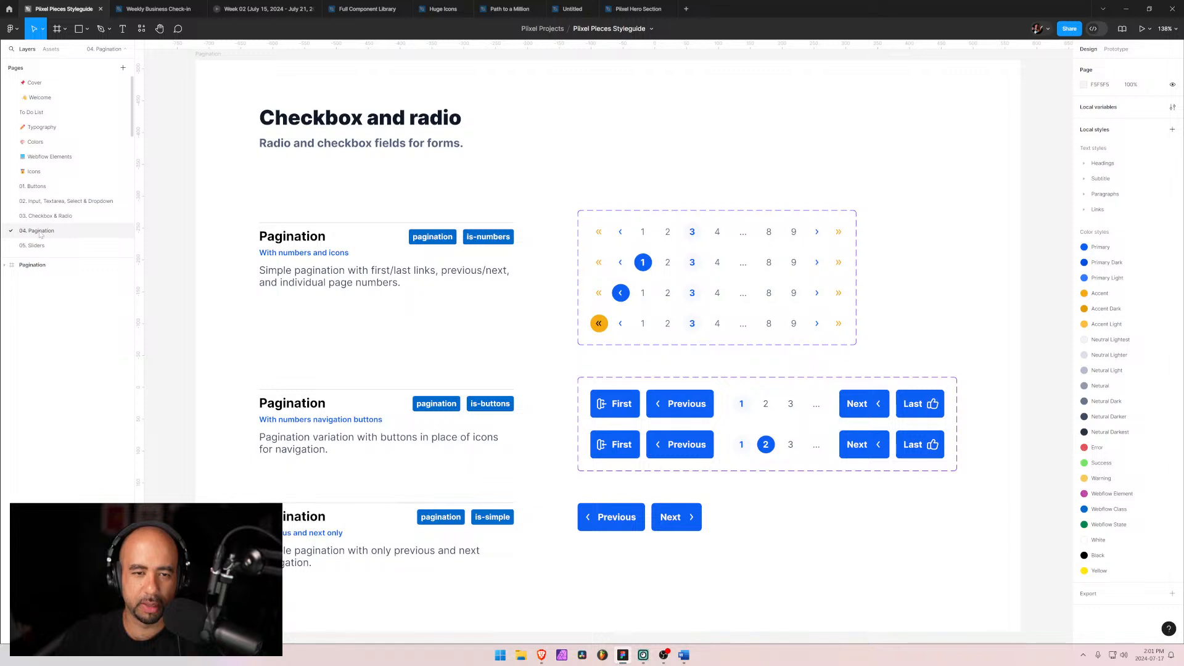
{"action": "left_click", "coordinate": [43, 247]}
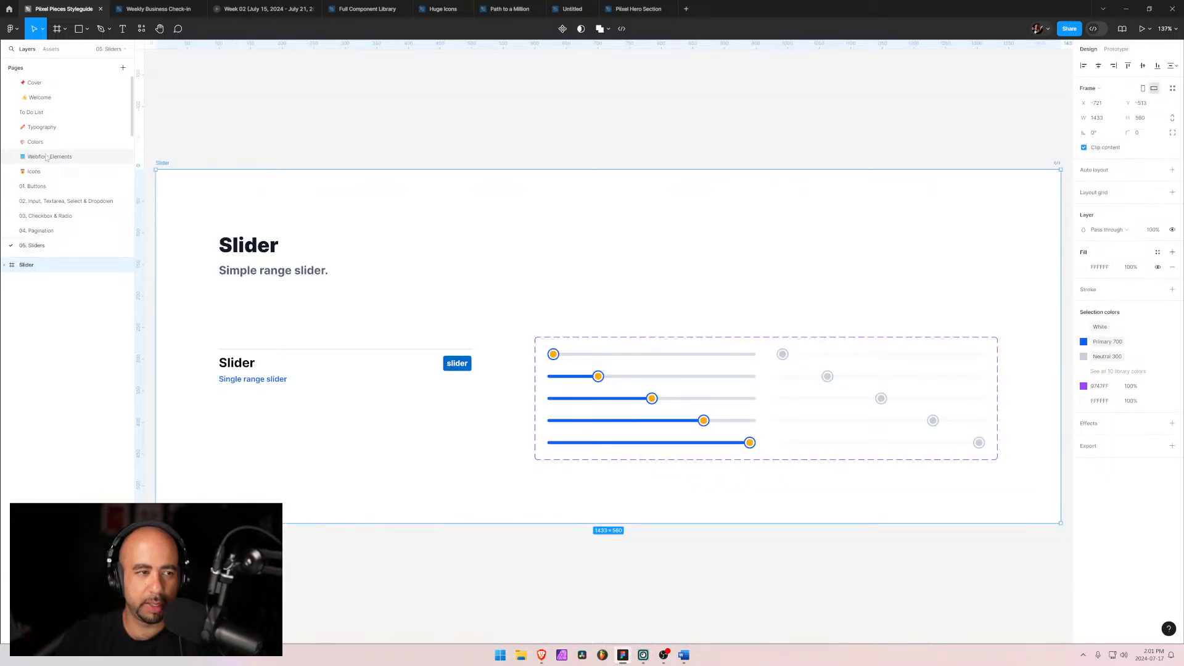
{"action": "left_click", "coordinate": [41, 188]}
{"action": "left_click", "coordinate": [45, 202]}
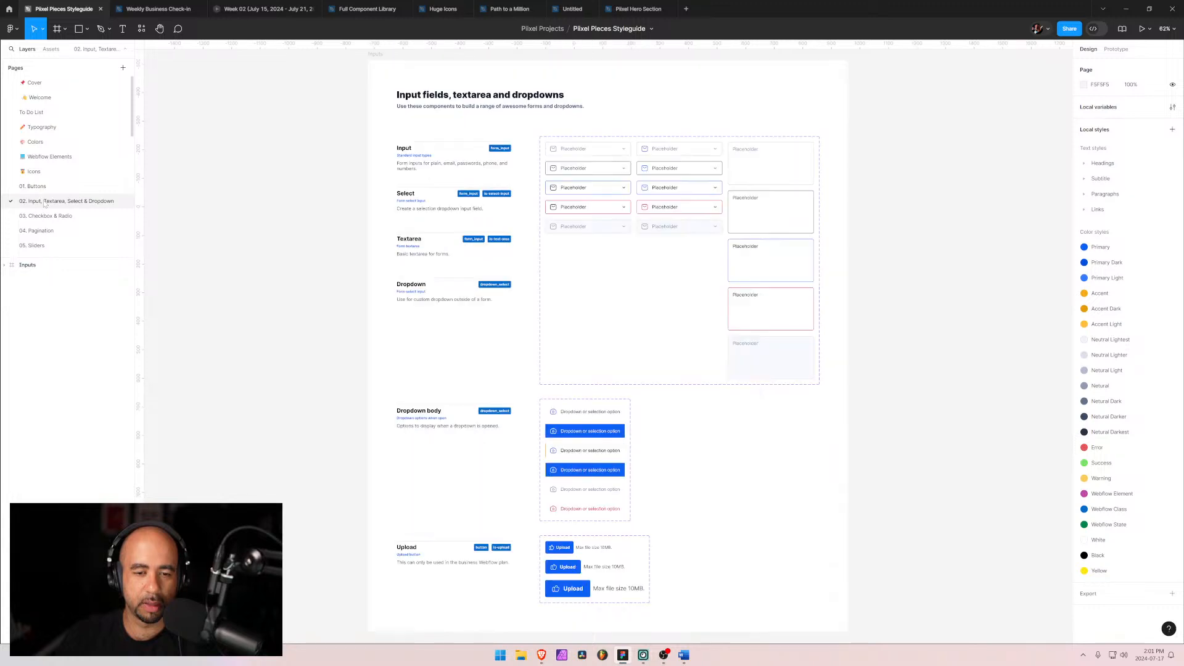
{"action": "scroll", "coordinate": [391, 346], "scroll_direction": "down", "scroll_amount": 5}
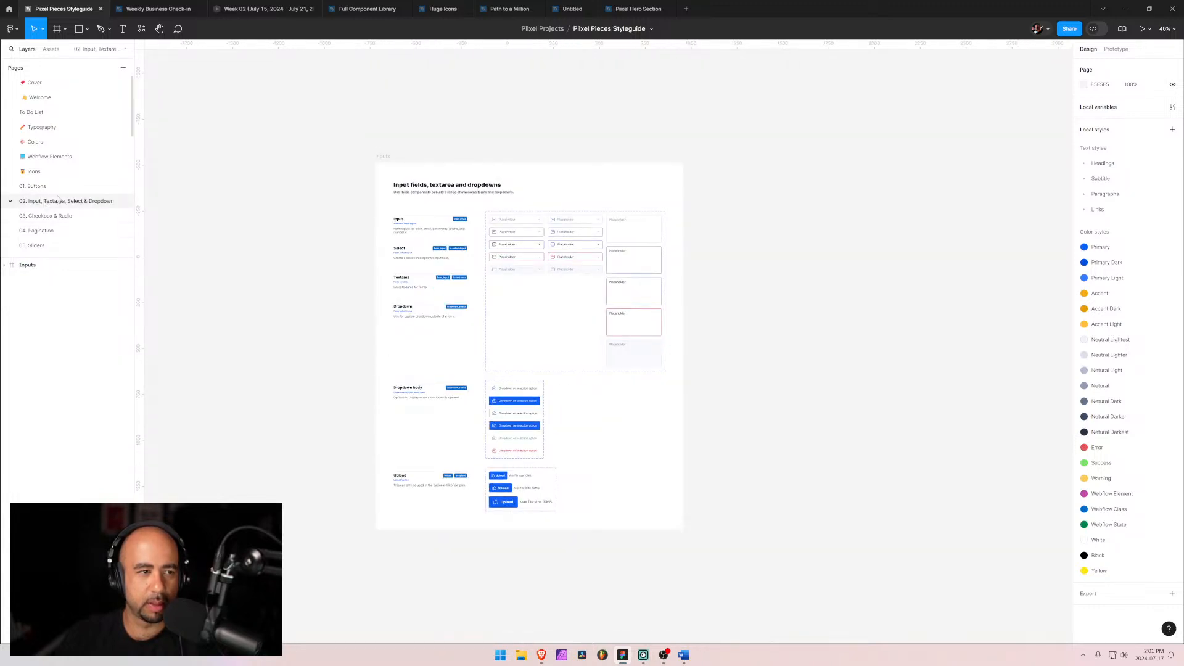
{"action": "left_click", "coordinate": [38, 186]}
{"action": "left_click", "coordinate": [48, 202]}
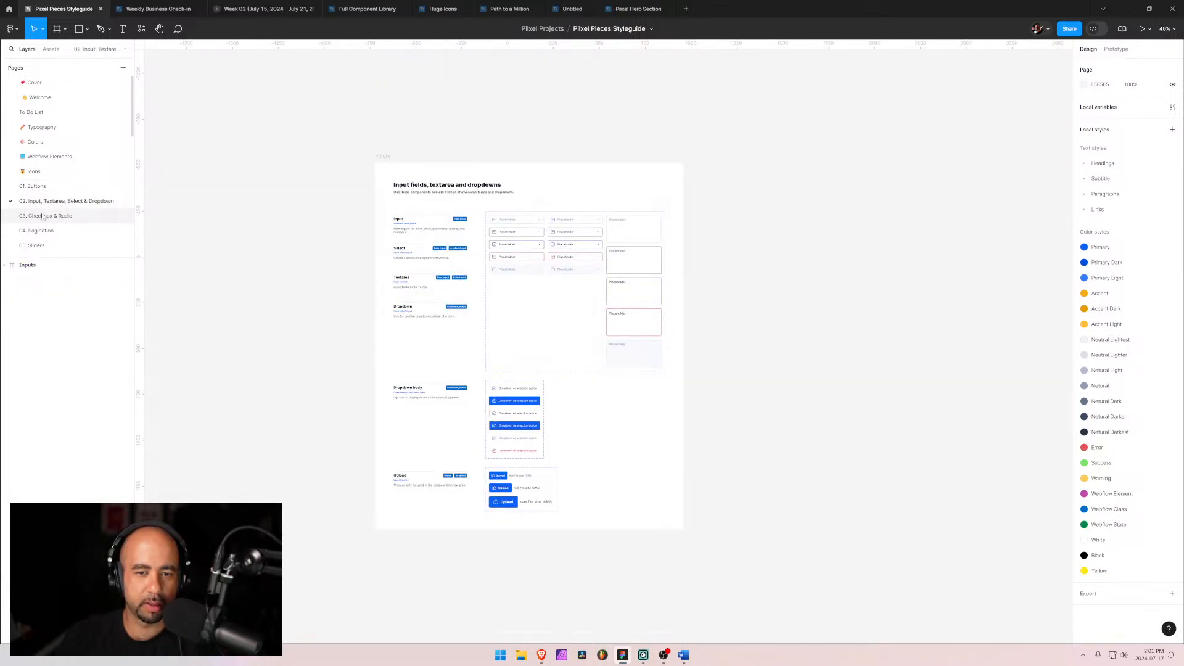
{"action": "left_click", "coordinate": [43, 216]}
{"action": "left_click", "coordinate": [47, 231]}
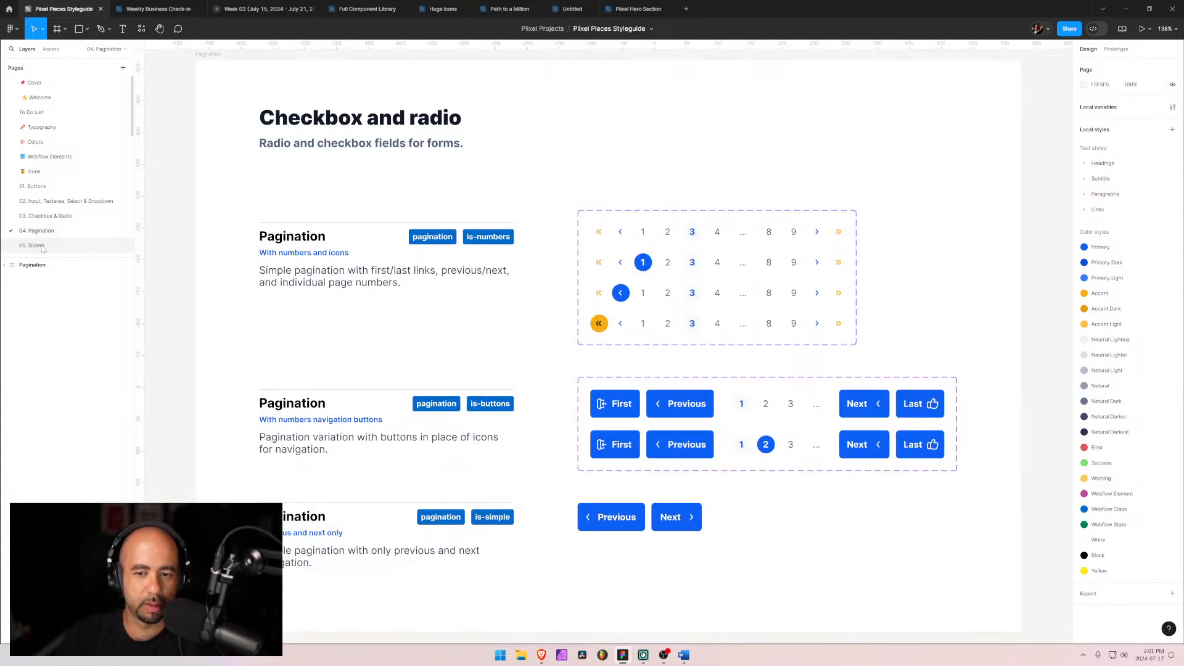
{"action": "left_click", "coordinate": [38, 245]}
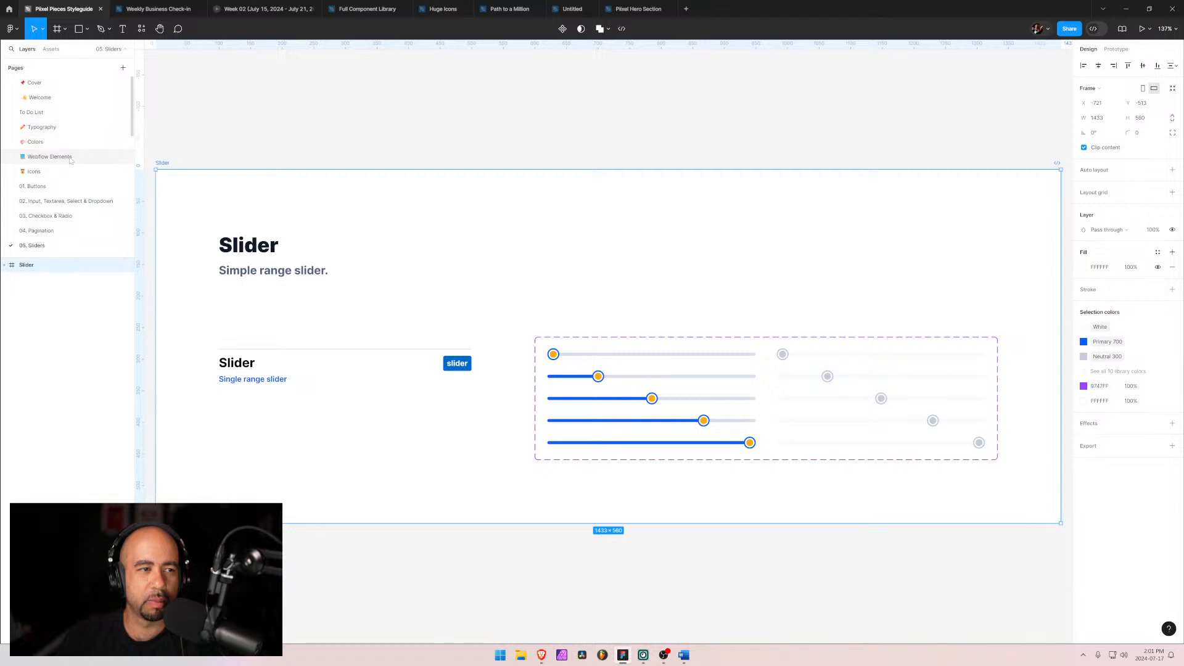
{"action": "left_click", "coordinate": [48, 157]}
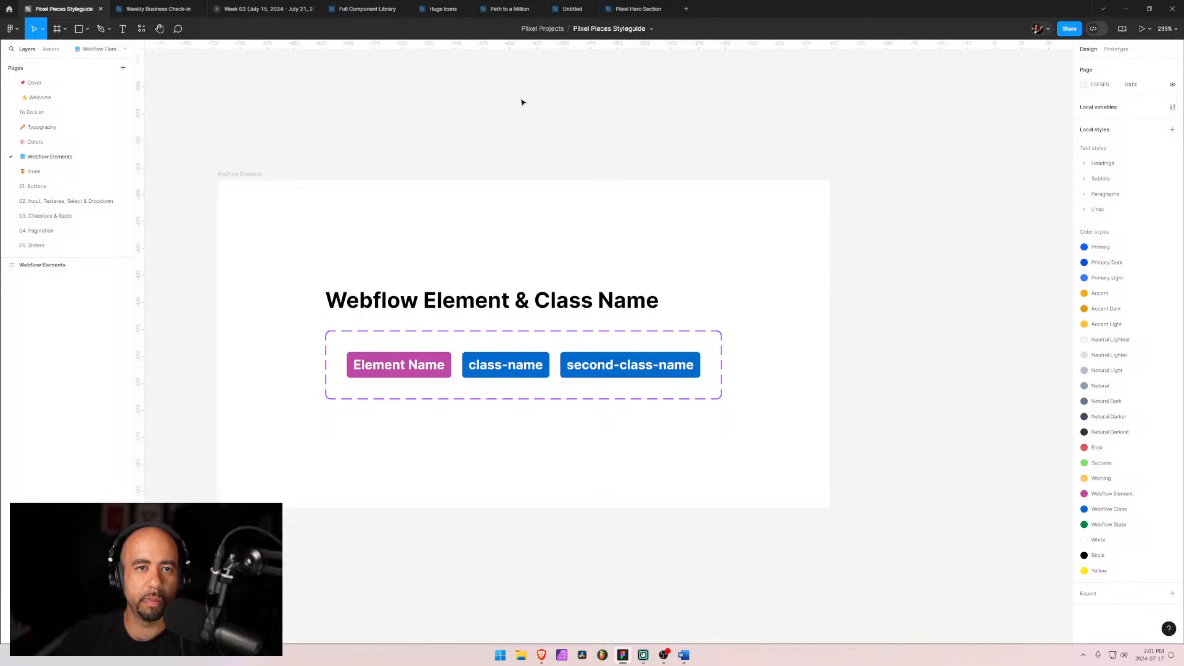
Step: Compare the Full Component Library's Layout Section page with the styleguide's Webflow Elements and Input pages
{"action": "left_click", "coordinate": [364, 9]}
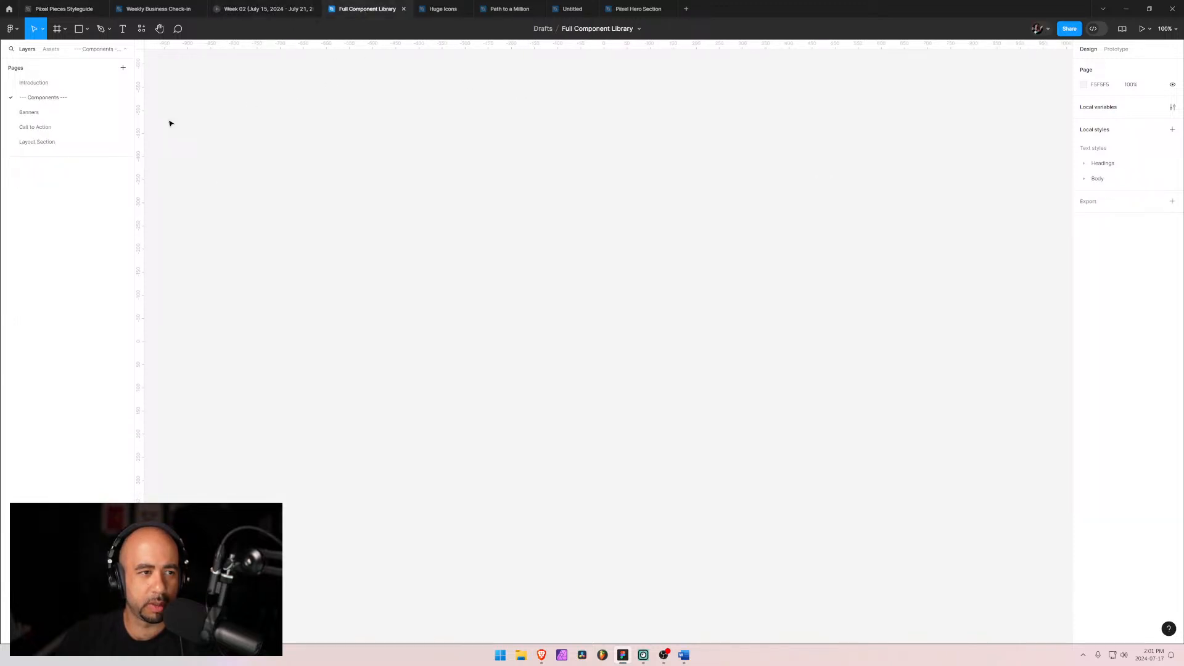
{"action": "left_click", "coordinate": [41, 142]}
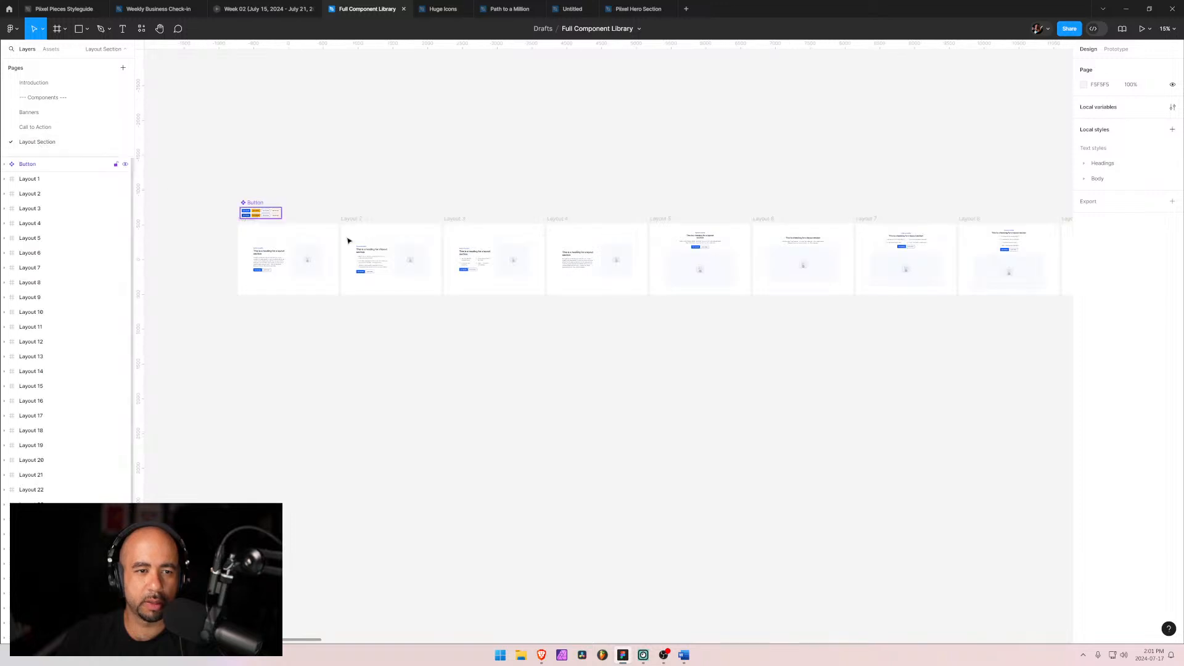
{"action": "left_click", "coordinate": [67, 7]}
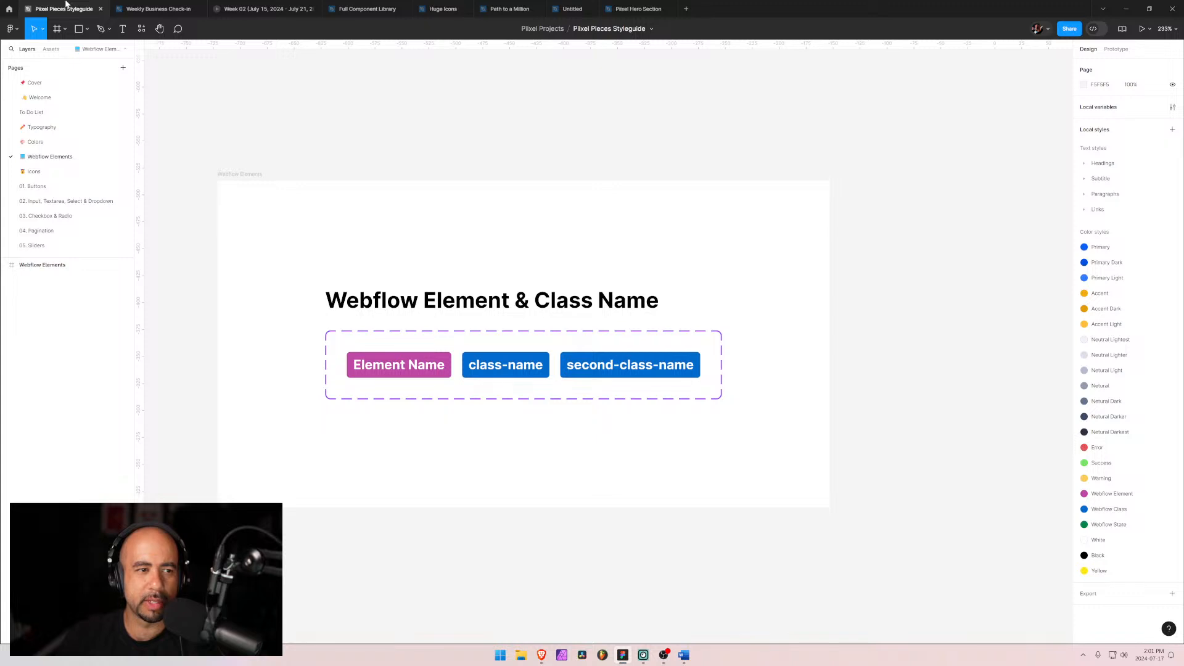
{"action": "left_click", "coordinate": [42, 265]}
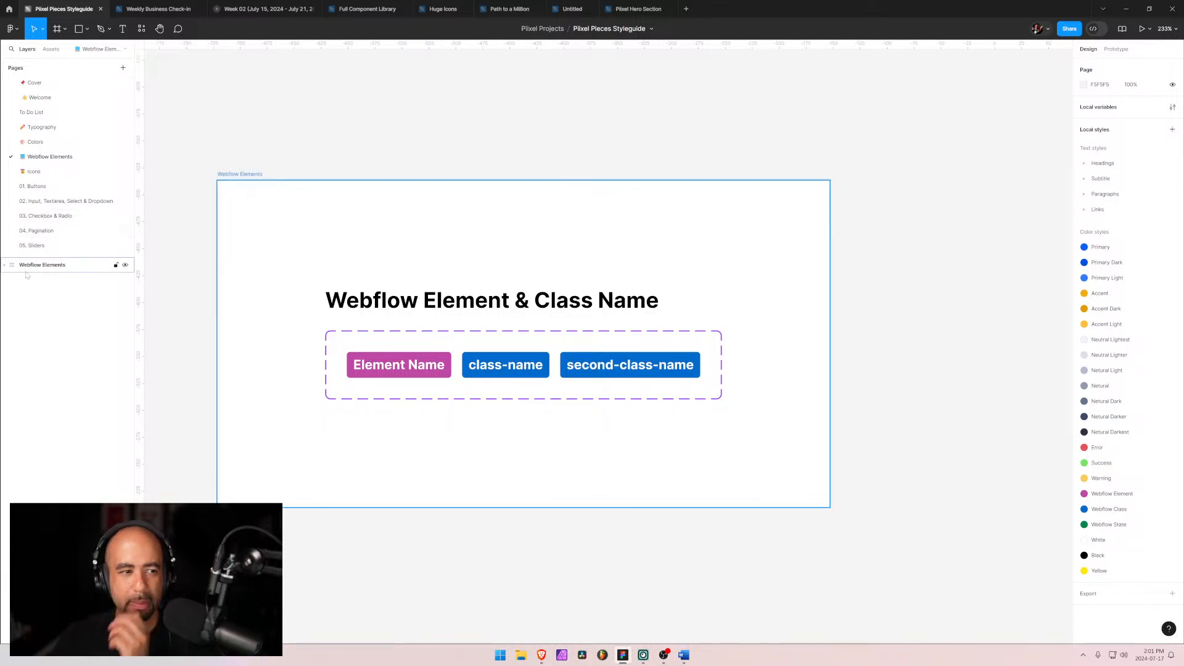
{"action": "left_click", "coordinate": [5, 265]}
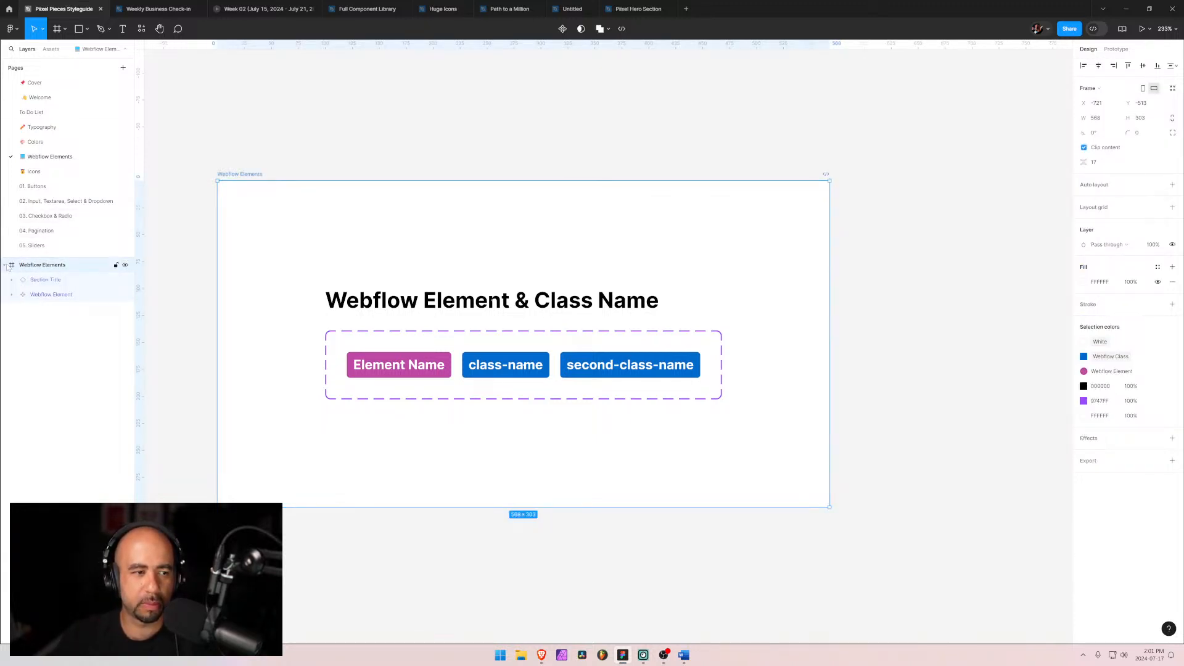
{"action": "left_click", "coordinate": [686, 9]}
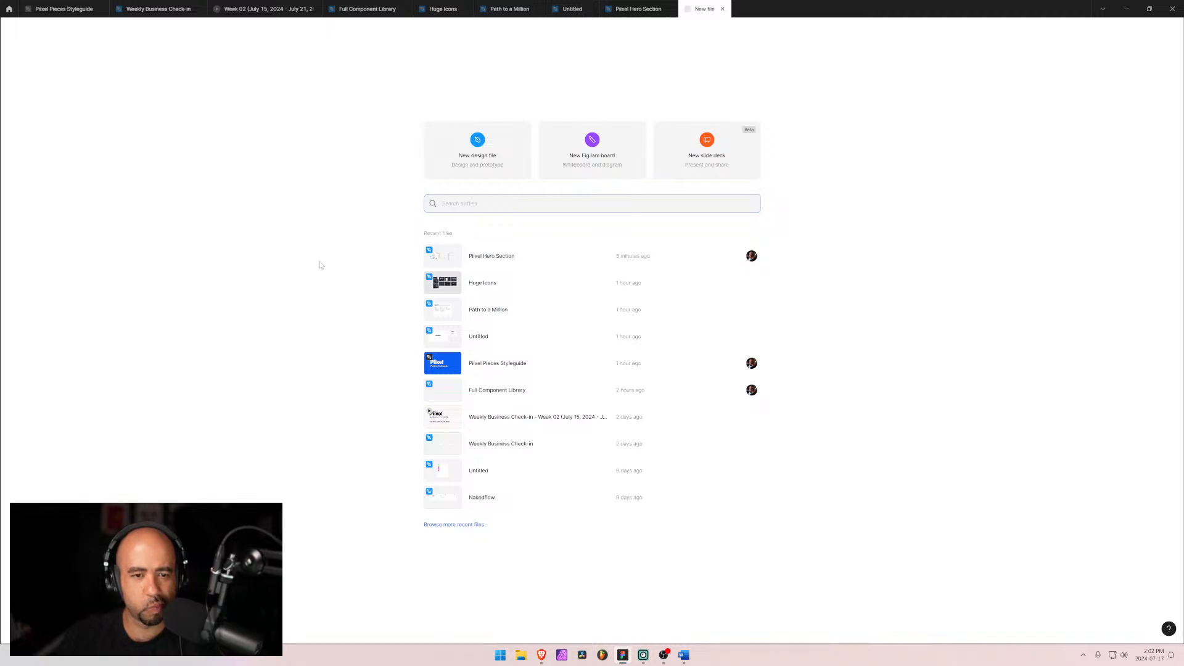
{"action": "left_click", "coordinate": [723, 10]}
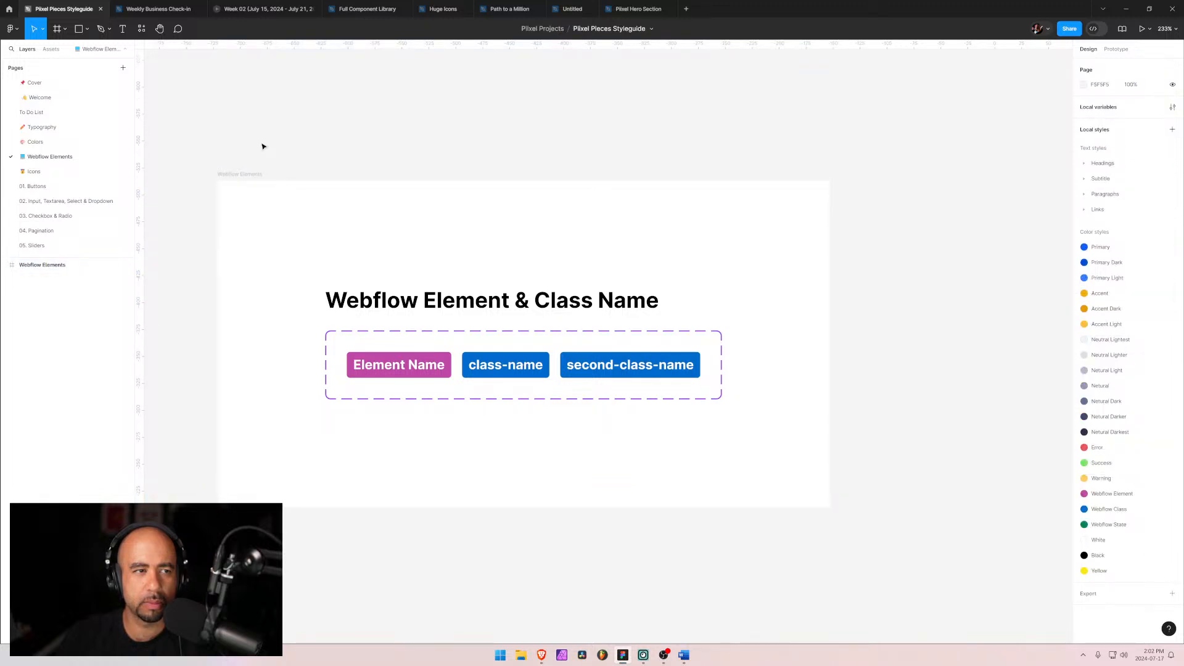
{"action": "left_click", "coordinate": [56, 129]}
{"action": "left_click", "coordinate": [56, 203]}
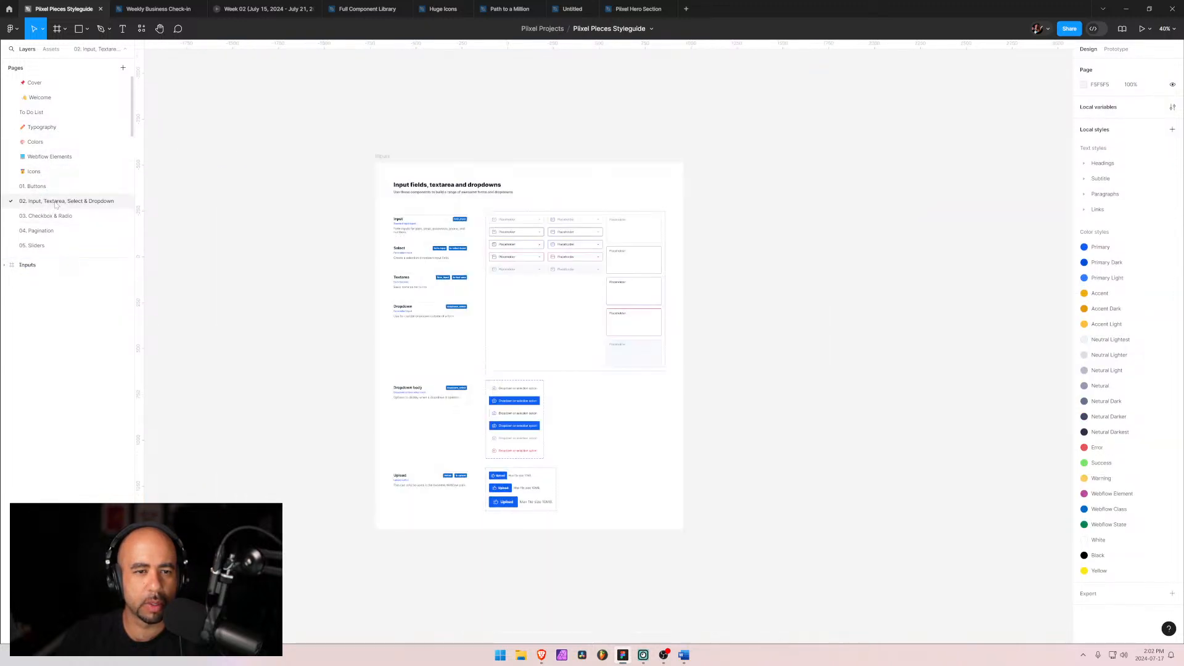
Step: Switch to the browser and scroll through the live Pixel Pieces components listing
{"action": "key", "text": "alt+Tab"}
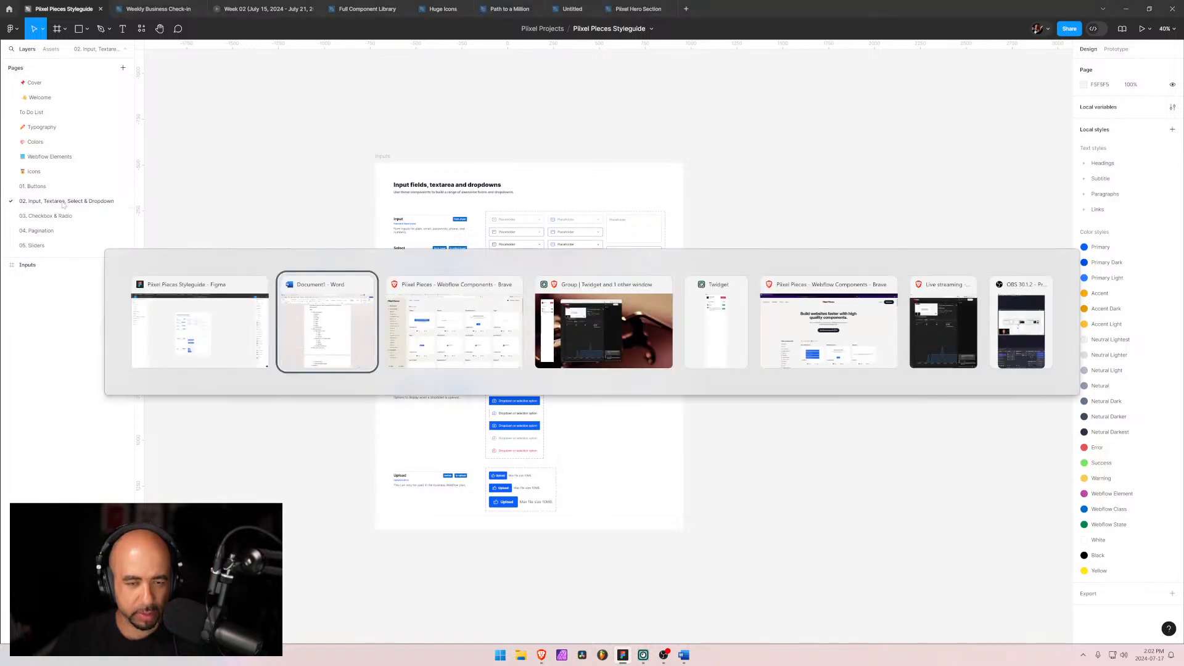
{"action": "key", "text": "alt+Tab"}
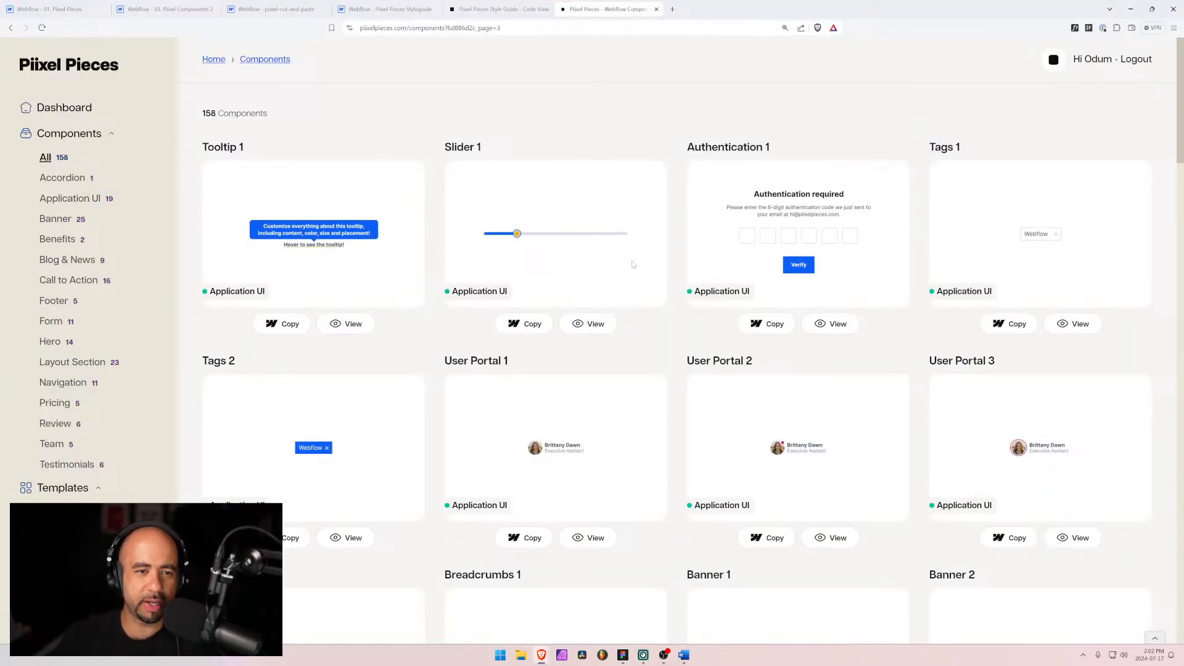
{"action": "scroll", "coordinate": [425, 340], "scroll_direction": "down", "scroll_amount": 12}
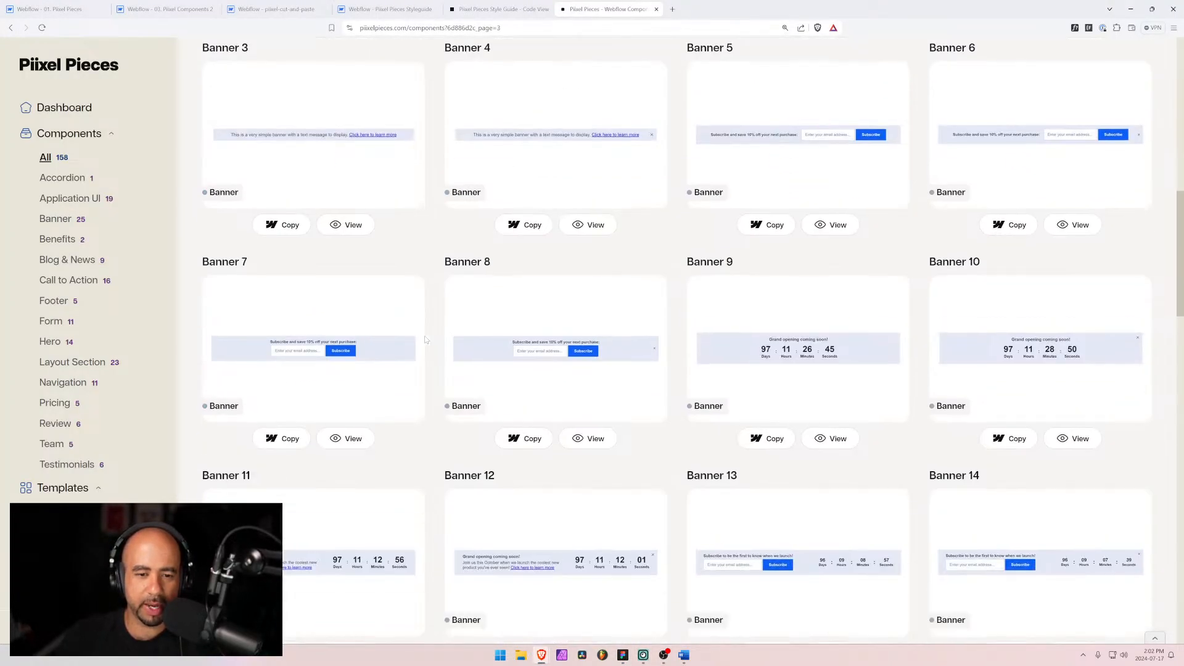
{"action": "scroll", "coordinate": [426, 339], "scroll_direction": "up", "scroll_amount": 12}
{"action": "scroll", "coordinate": [432, 342], "scroll_direction": "down", "scroll_amount": 20}
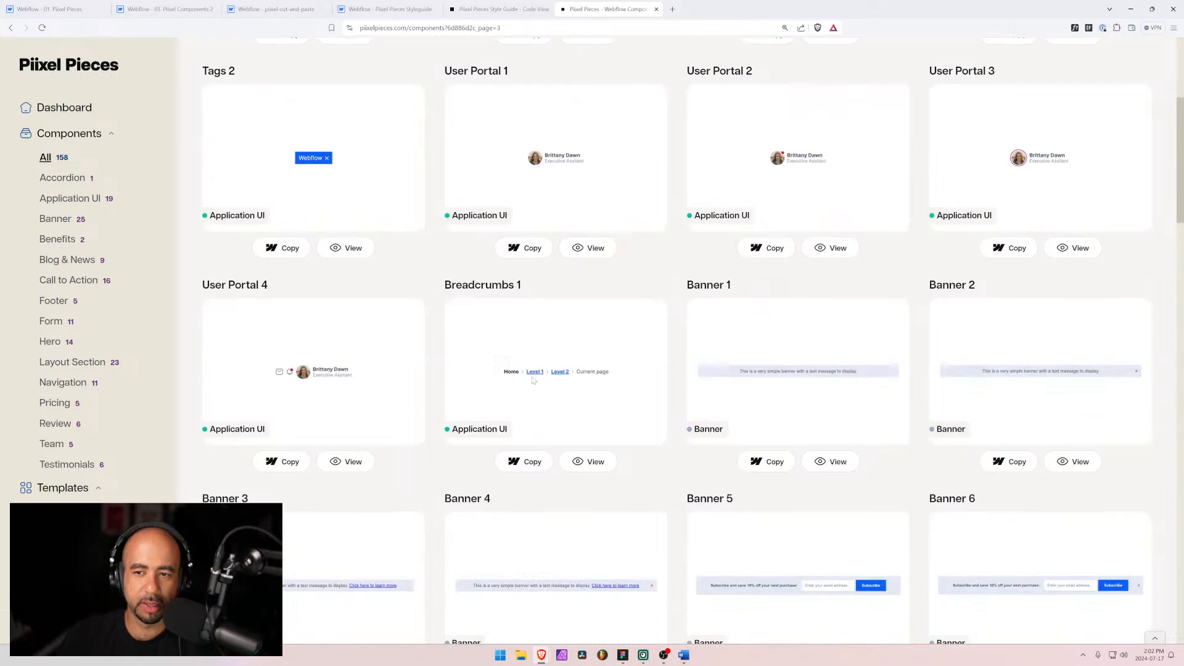
{"action": "scroll", "coordinate": [534, 378], "scroll_direction": "down", "scroll_amount": 4}
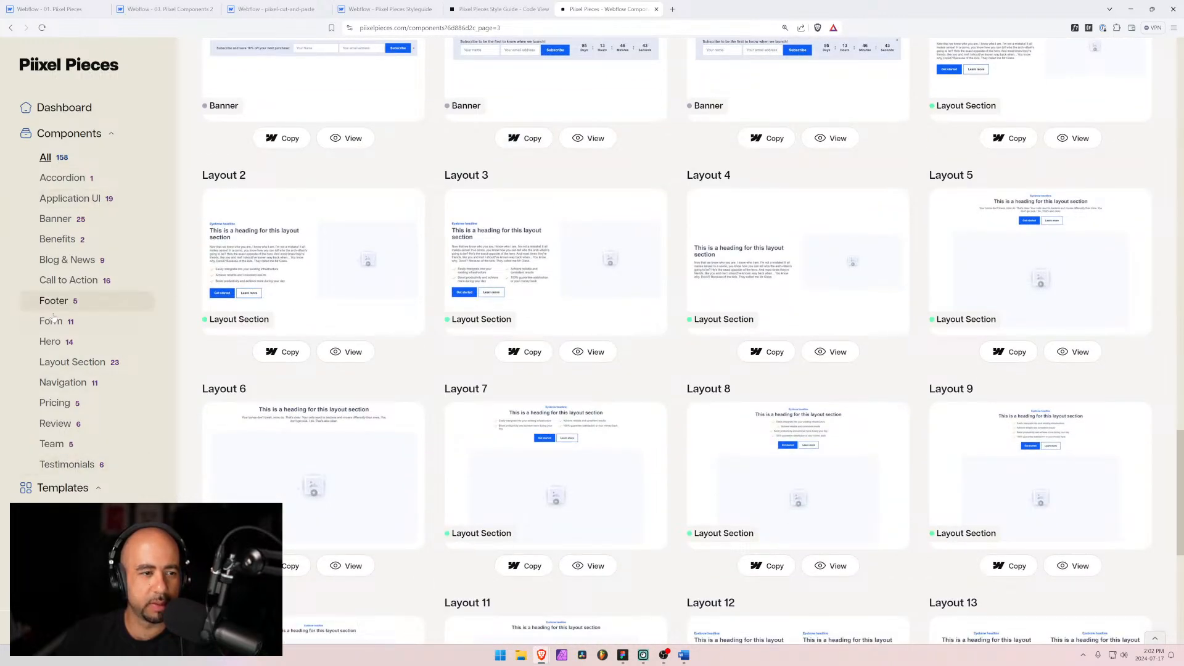
Step: Review the Application UI components listing and the open Webflow and styleguide tabs, then return to the Figma hero file
{"action": "left_click", "coordinate": [72, 199]}
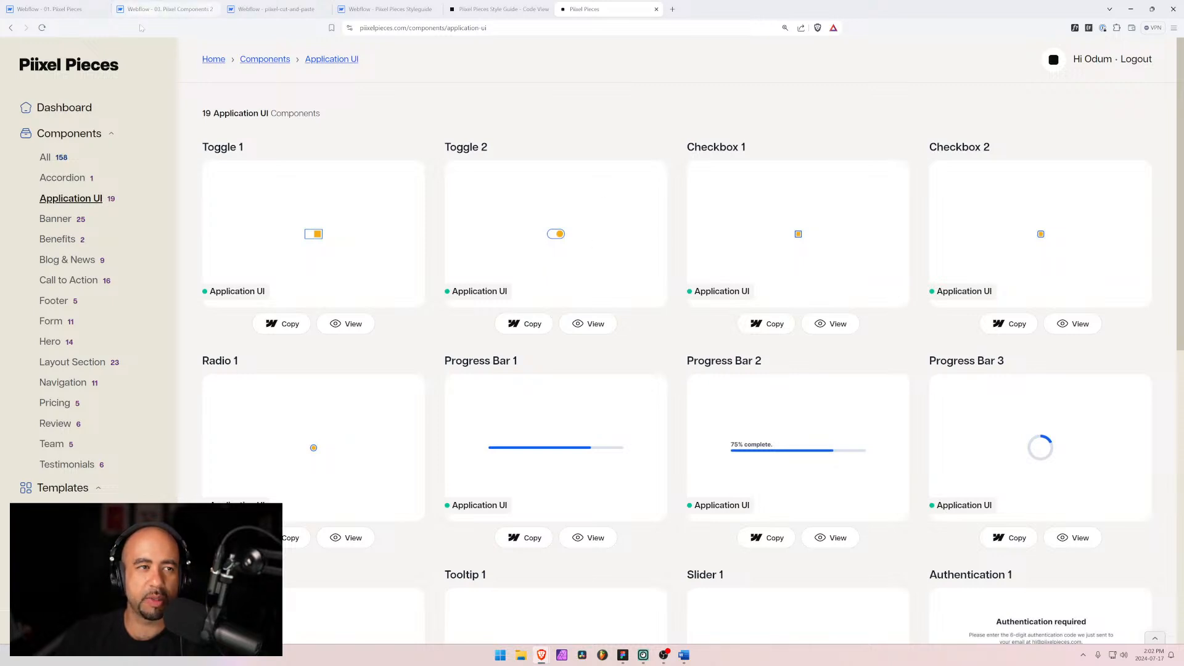
{"action": "left_click", "coordinate": [150, 9]}
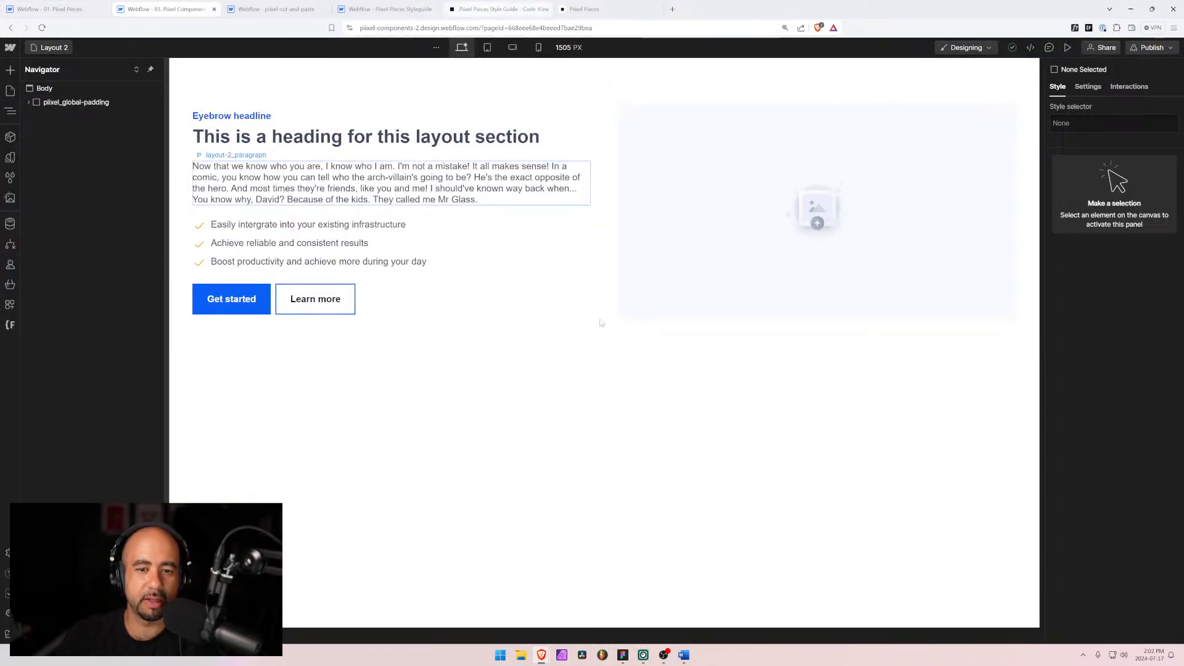
{"action": "left_click", "coordinate": [503, 8]}
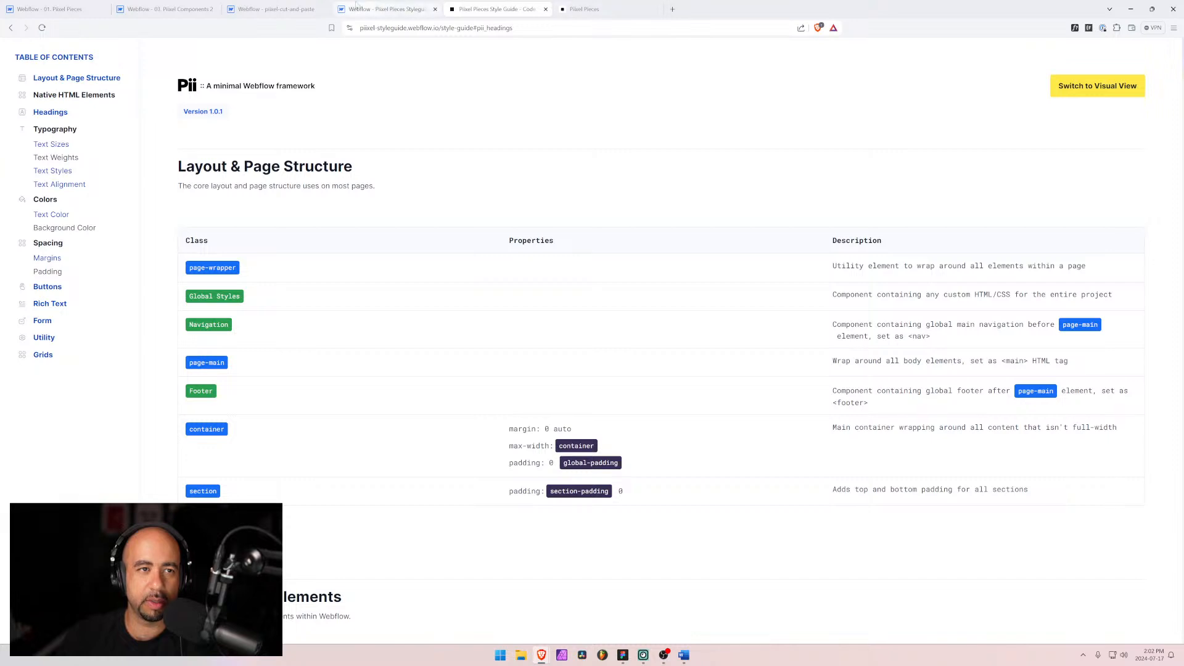
{"action": "left_click", "coordinate": [584, 8]}
{"action": "left_click", "coordinate": [623, 655]}
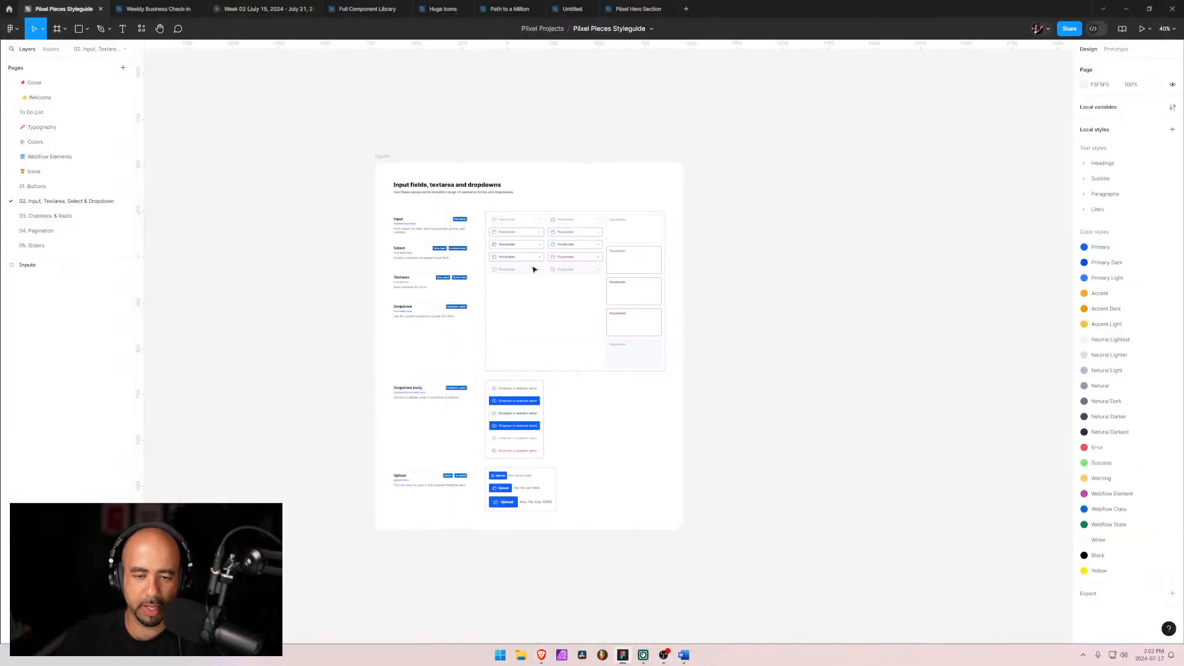
{"action": "left_click", "coordinate": [637, 9]}
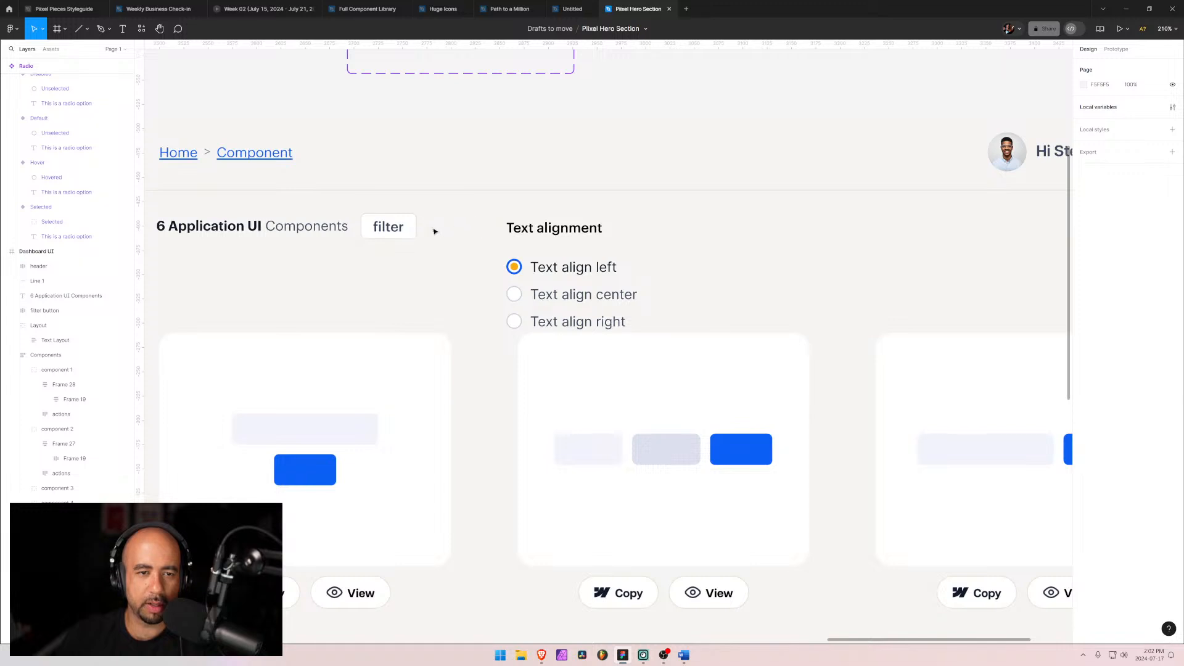
Step: Set the filter button's label text to uppercase case through the type settings
{"action": "double_click", "coordinate": [378, 231]}
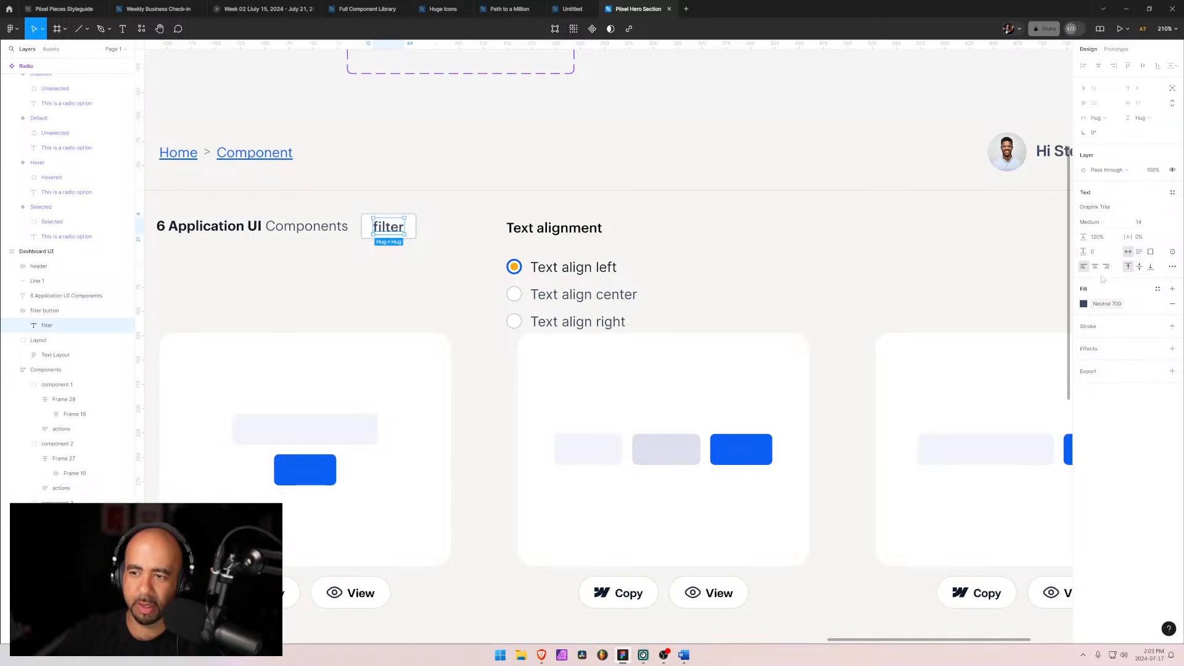
{"action": "left_click", "coordinate": [1174, 269]}
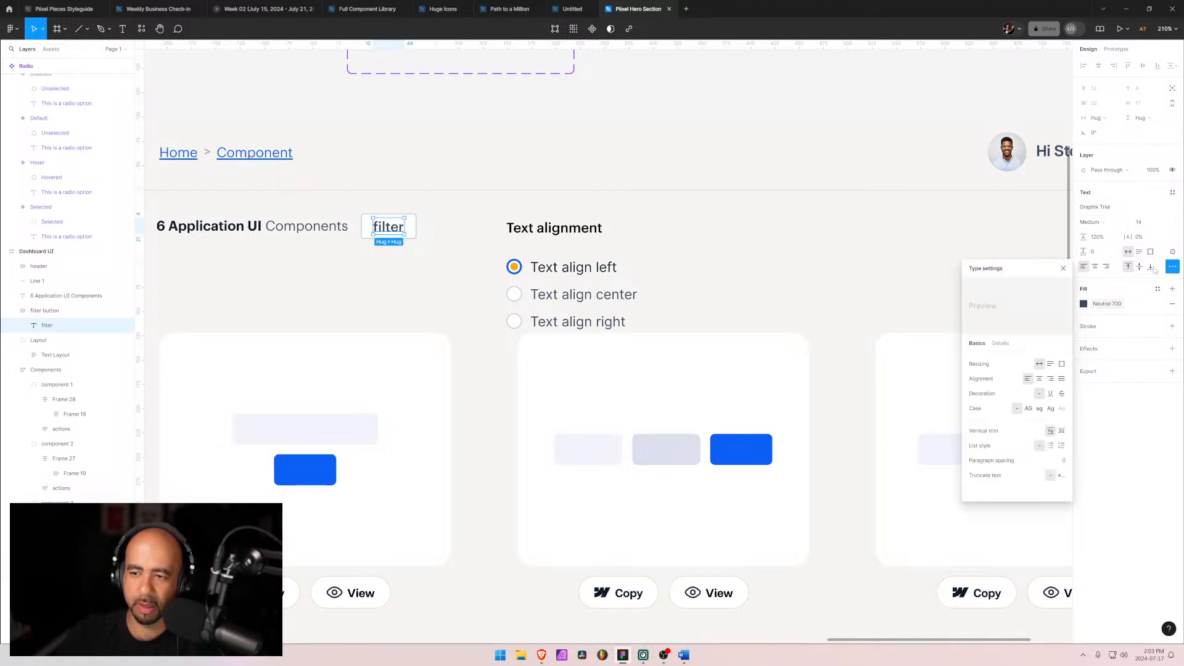
{"action": "left_click", "coordinate": [1029, 408]}
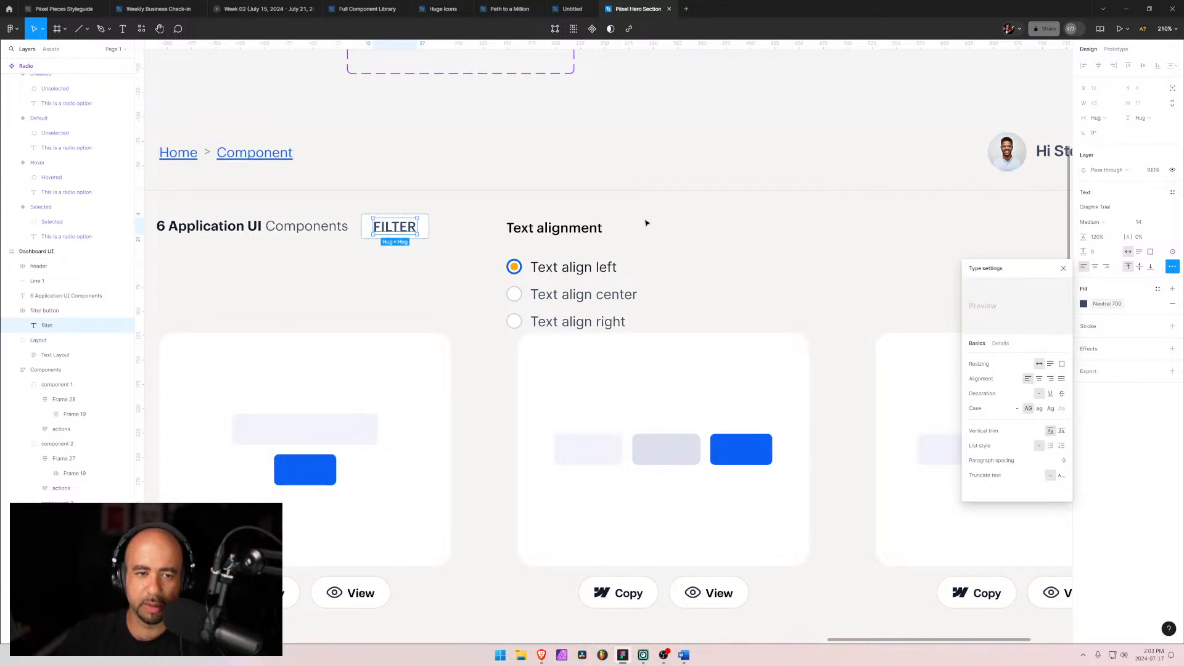
{"action": "left_click", "coordinate": [443, 256]}
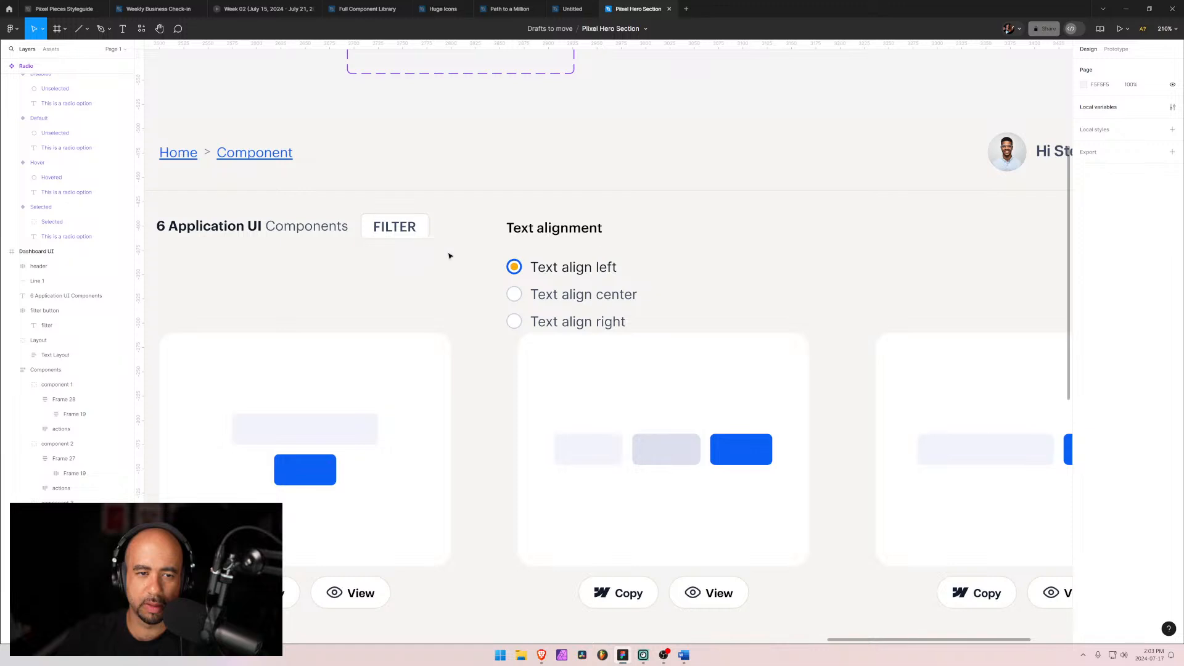
Step: Move the Text alignment group left, next to the filter button row
{"action": "scroll", "coordinate": [480, 224], "scroll_direction": "down", "scroll_amount": 5}
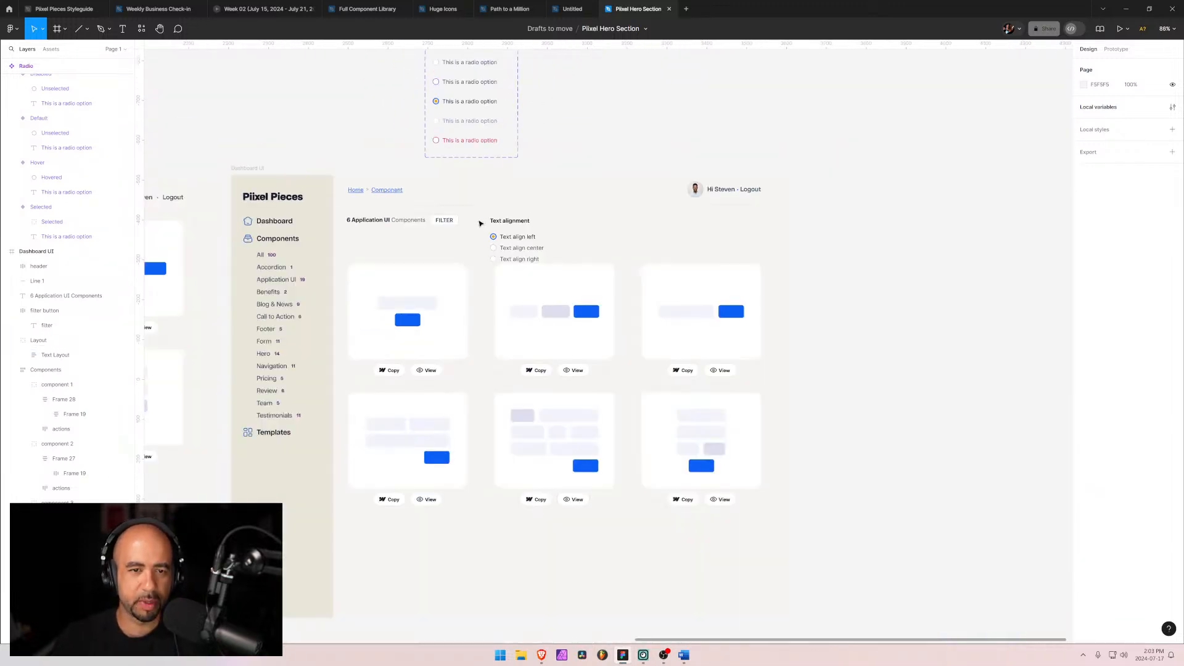
{"action": "scroll", "coordinate": [462, 231], "scroll_direction": "up", "scroll_amount": 5}
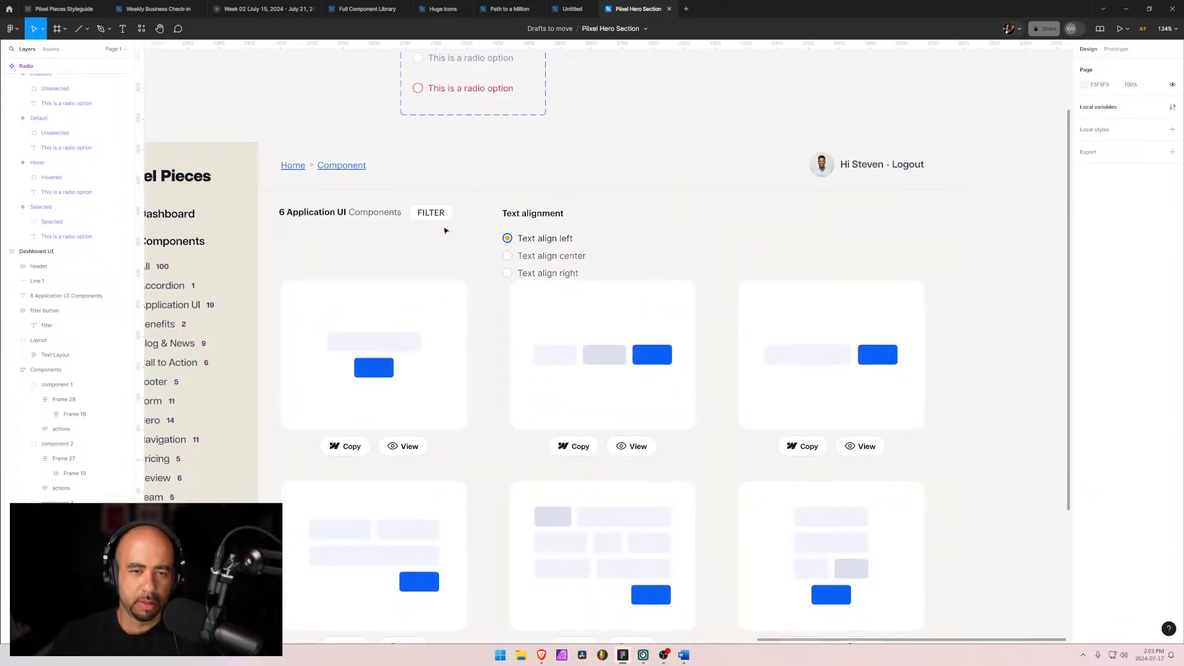
{"action": "scroll", "coordinate": [444, 231], "scroll_direction": "down", "scroll_amount": 3}
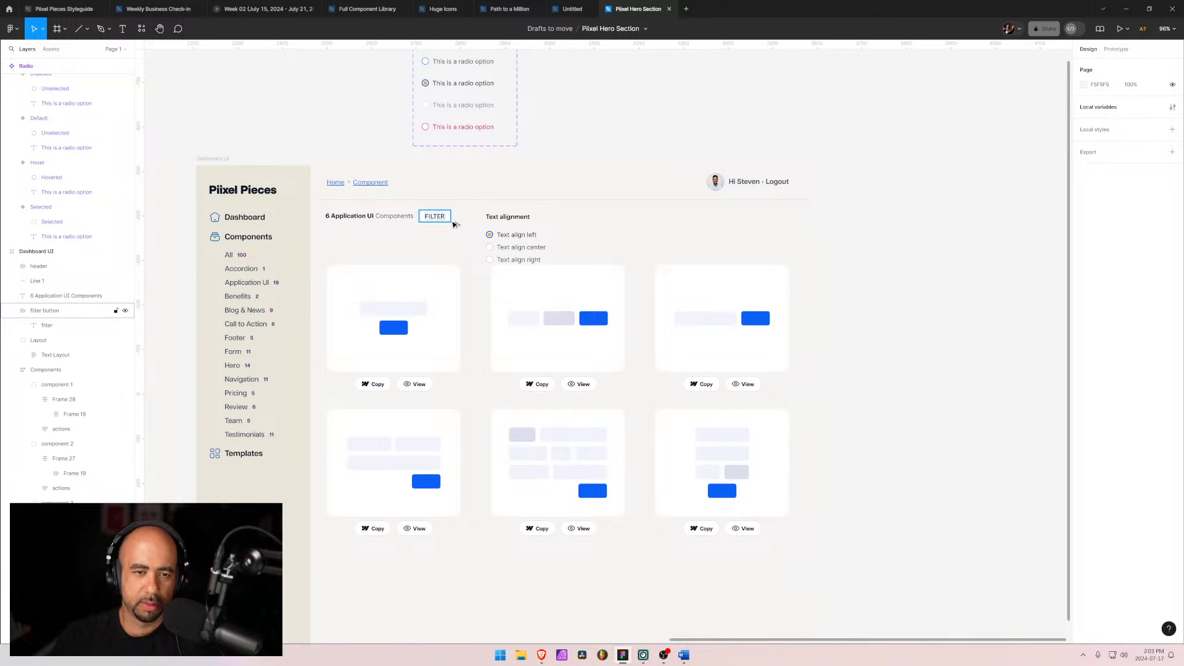
{"action": "left_click", "coordinate": [506, 220]}
{"action": "left_click_drag", "start_coordinate": [514, 230], "coordinate": [452, 250]}
Step: Move the components grid lower and reposition the Text alignment group just below the filter row
{"action": "left_click", "coordinate": [499, 342]}
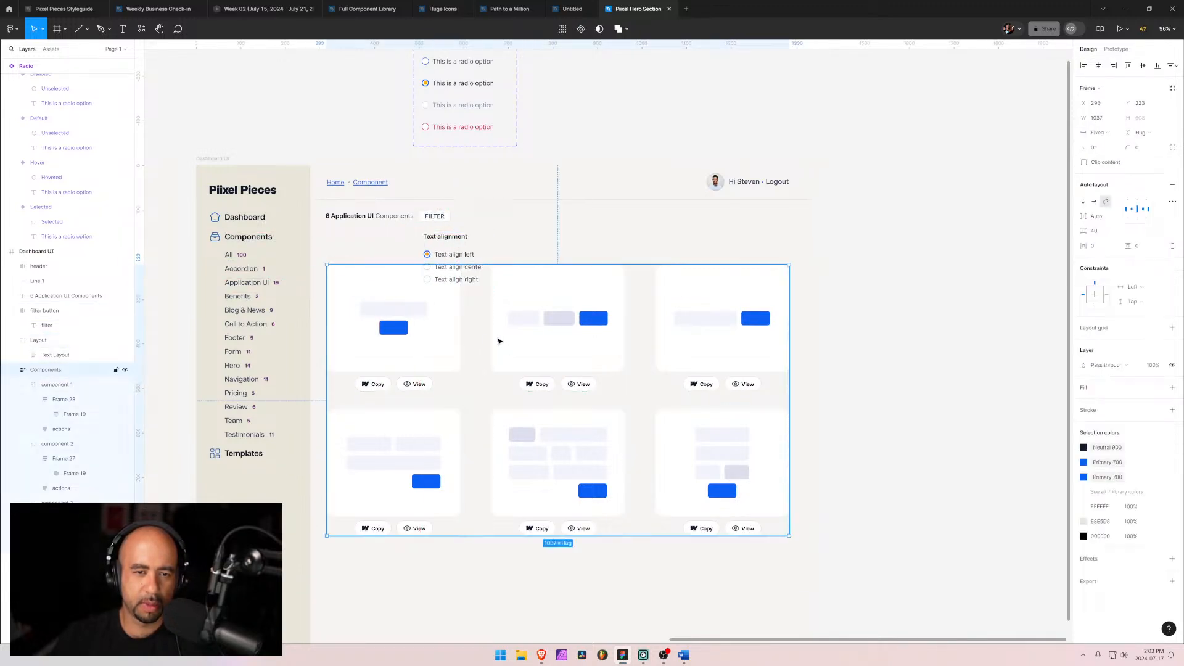
{"action": "left_click_drag", "start_coordinate": [499, 341], "coordinate": [490, 560]}
{"action": "left_click", "coordinate": [459, 255]}
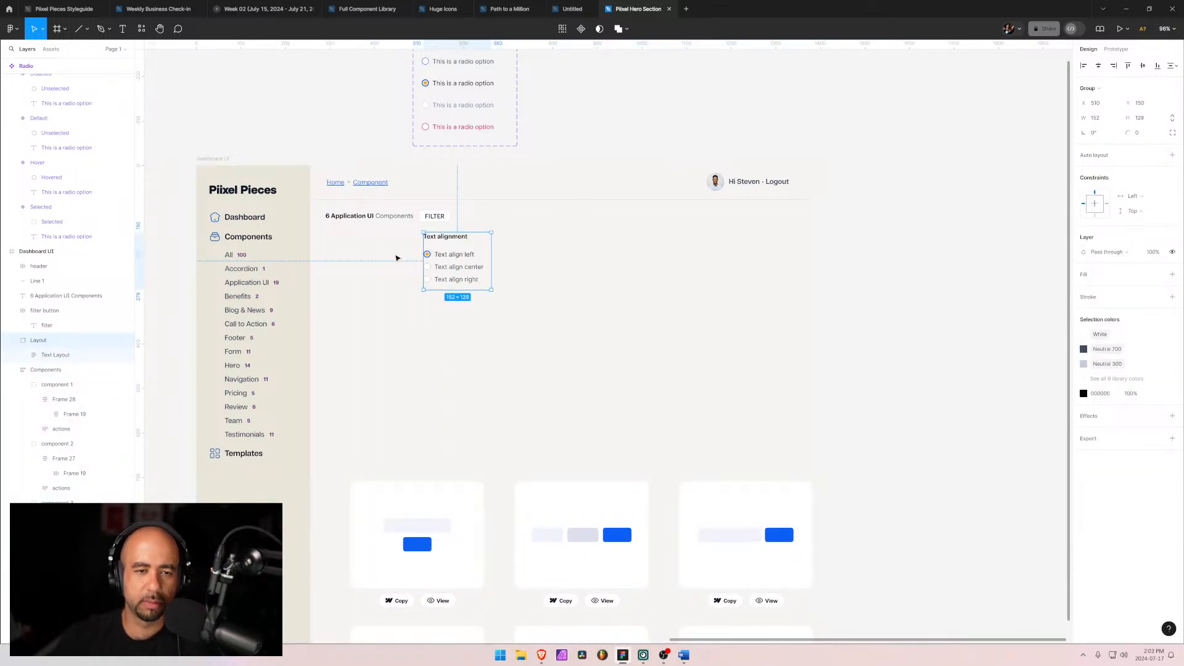
{"action": "left_click_drag", "start_coordinate": [450, 270], "coordinate": [415, 366]}
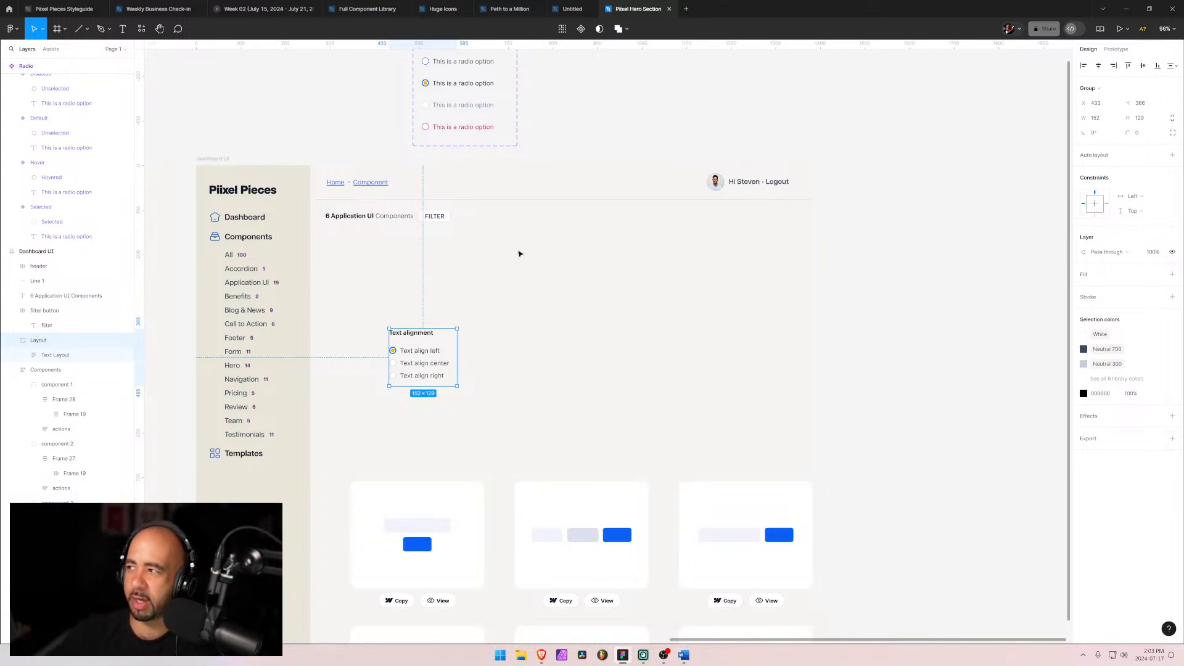
{"action": "left_click_drag", "start_coordinate": [452, 326], "coordinate": [464, 257]}
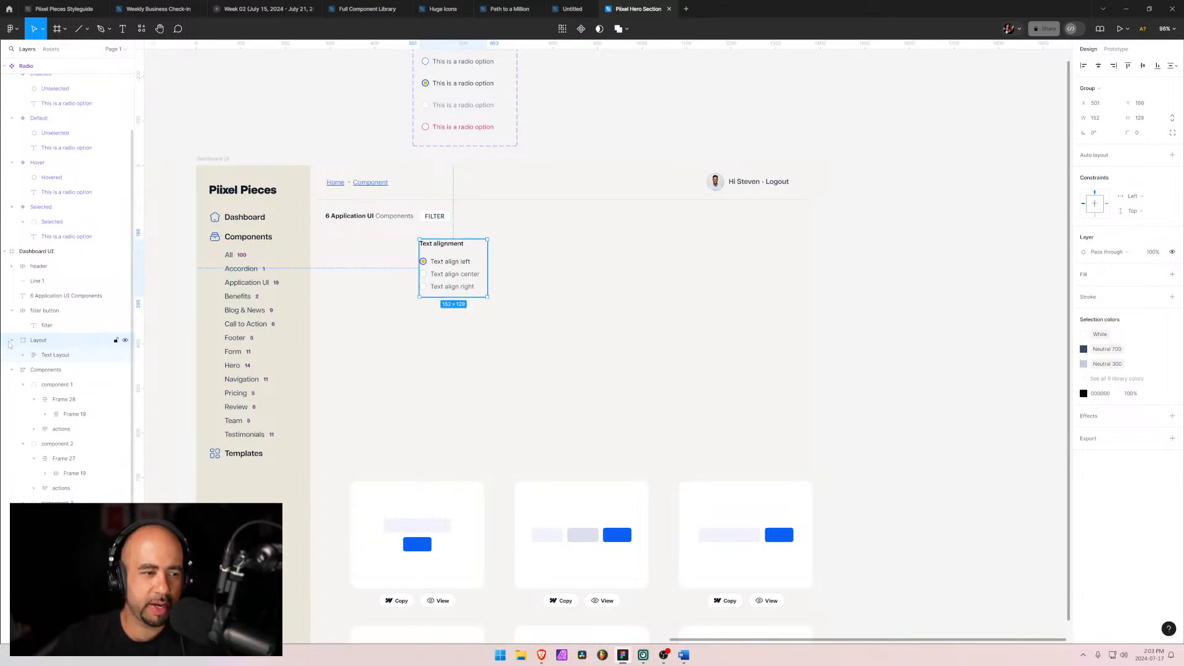
Step: Duplicate the Text Layout frame and place the copy to the right of the original
{"action": "left_click", "coordinate": [61, 357]}
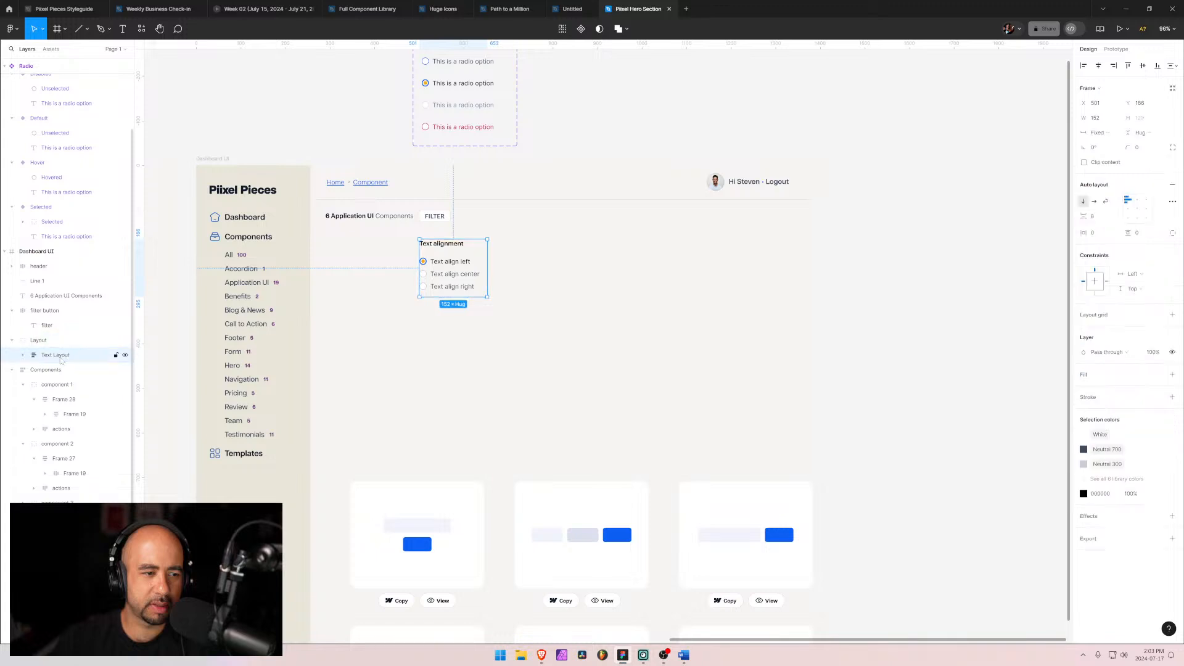
{"action": "left_click", "coordinate": [24, 356]}
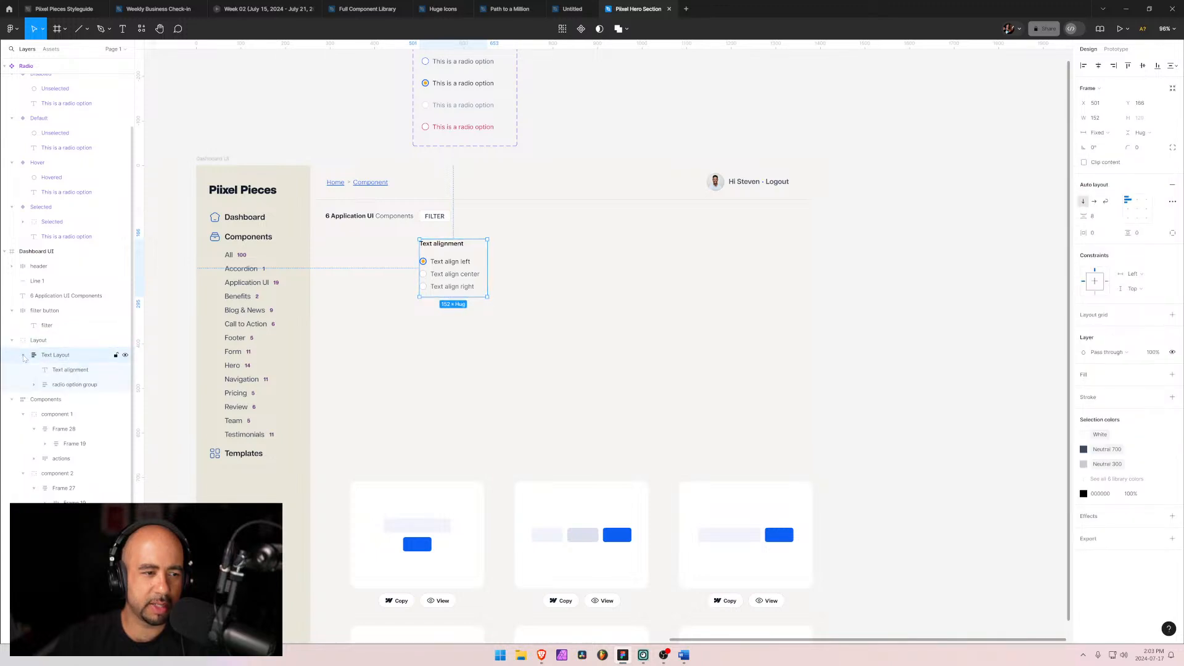
{"action": "left_click", "coordinate": [24, 356]}
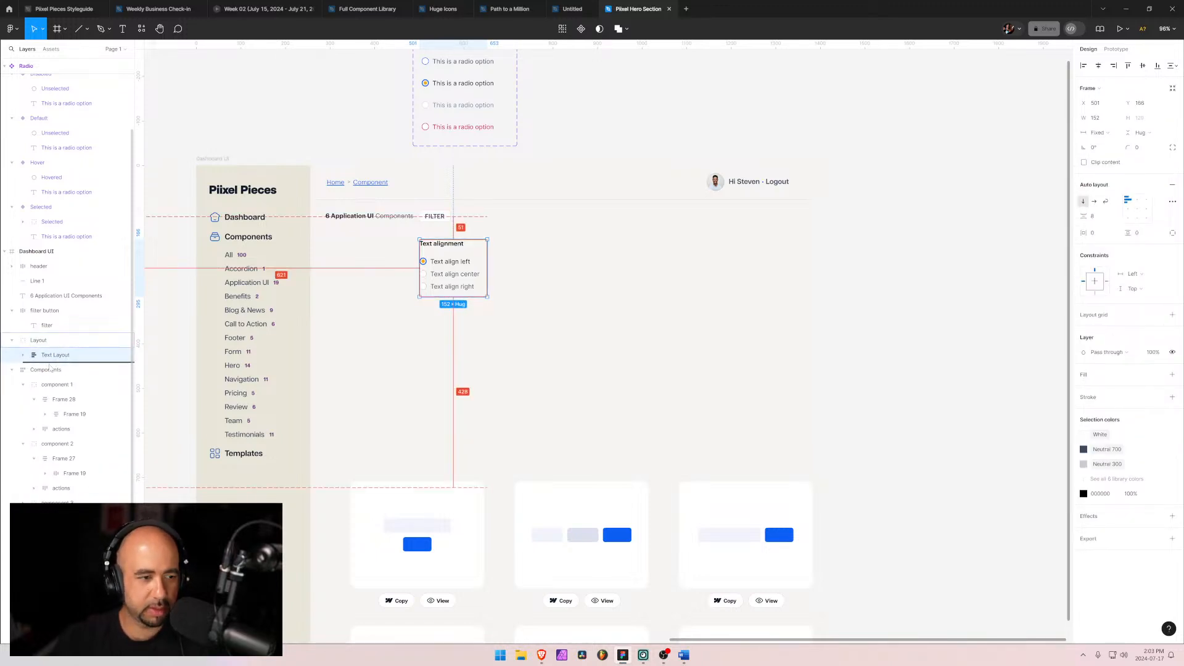
{"action": "key", "text": "ctrl+d"}
{"action": "left_click_drag", "start_coordinate": [453, 288], "coordinate": [529, 289]}
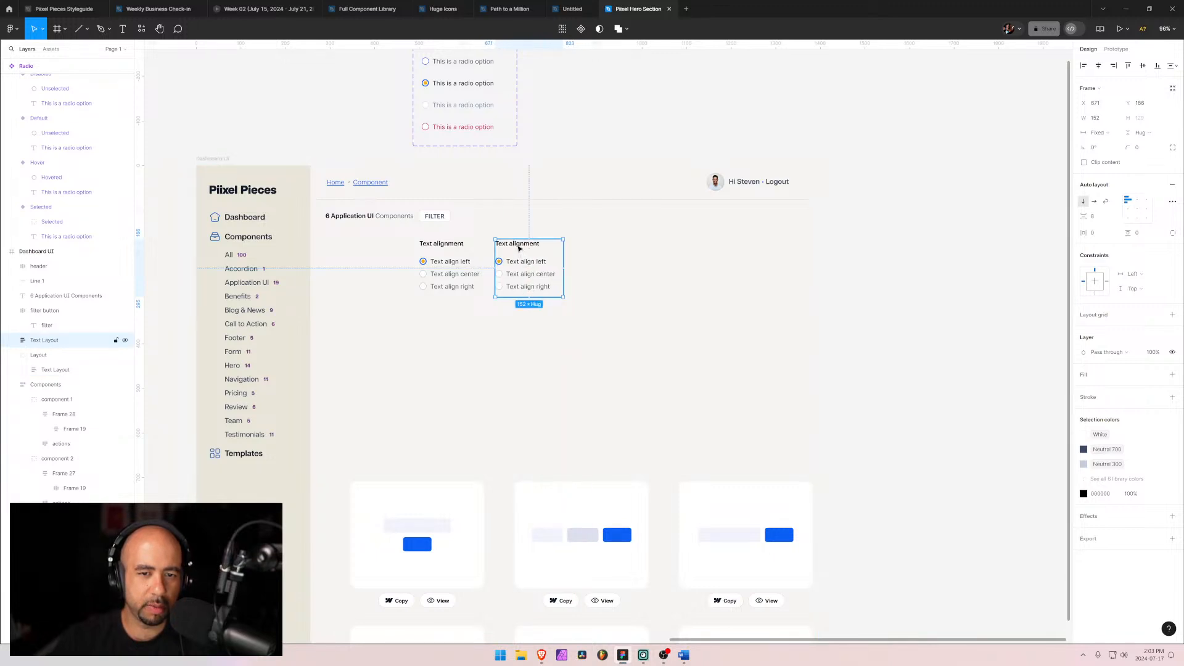
Step: Rename the copy's heading to Image and video alignment and widen its frame to about 209 px
{"action": "double_click", "coordinate": [519, 248]}
{"action": "double_click", "coordinate": [519, 248]}
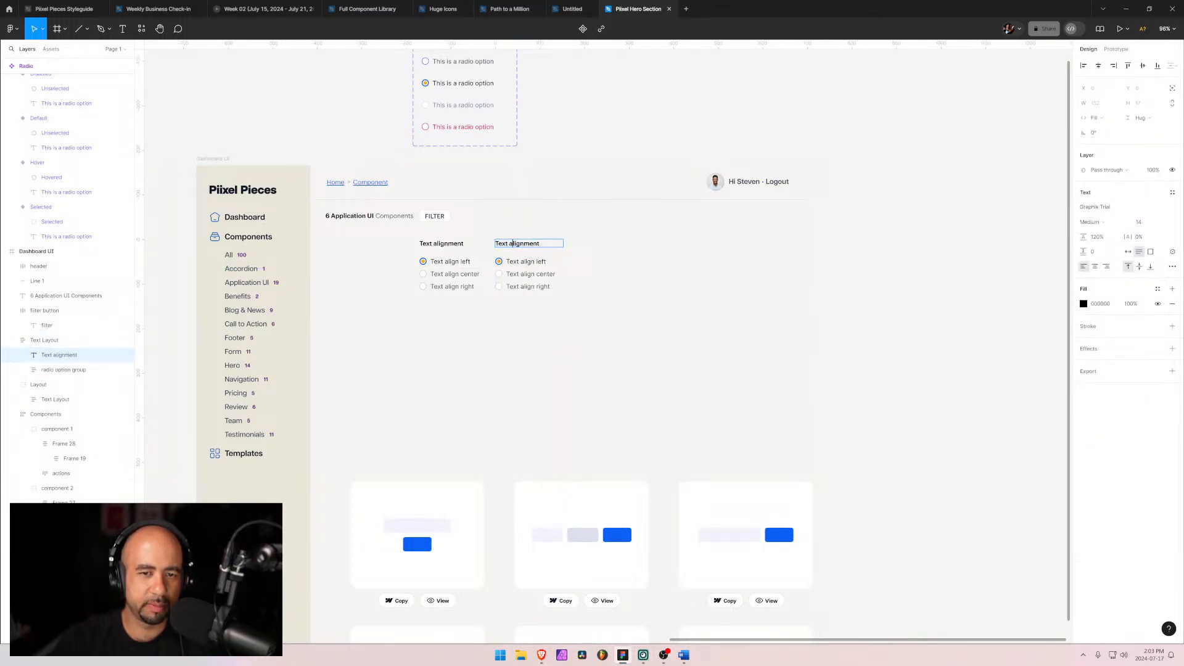
{"action": "double_click", "coordinate": [501, 244]}
{"action": "type", "text": "Ima"}
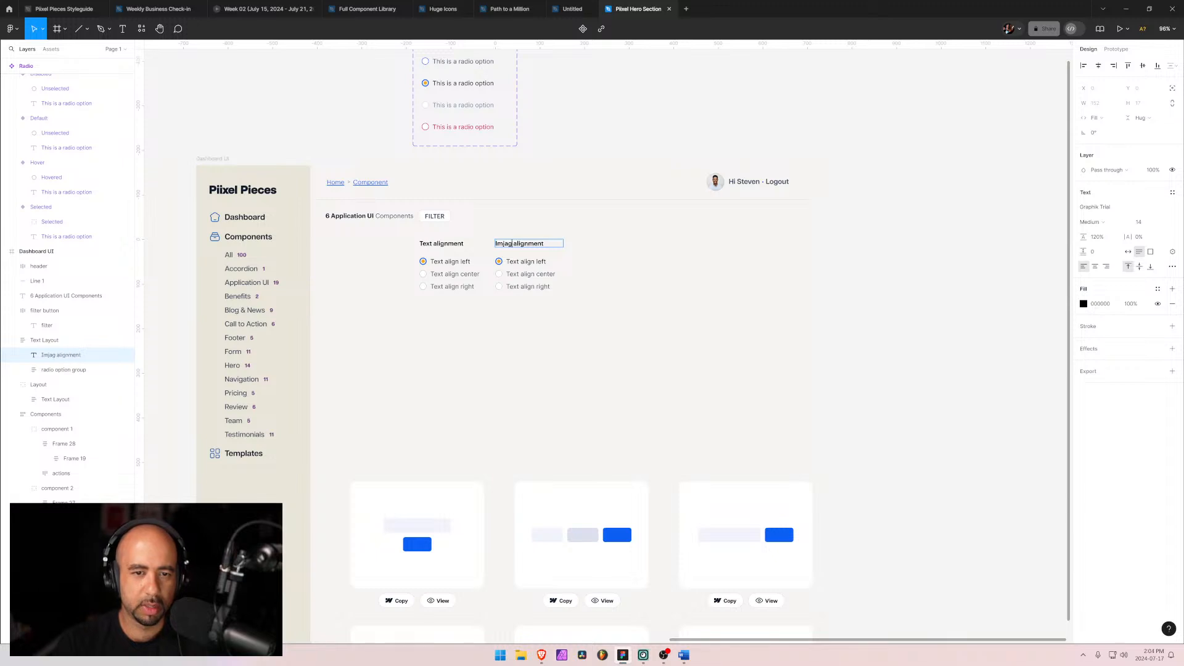
{"action": "type", "text": "ge and"}
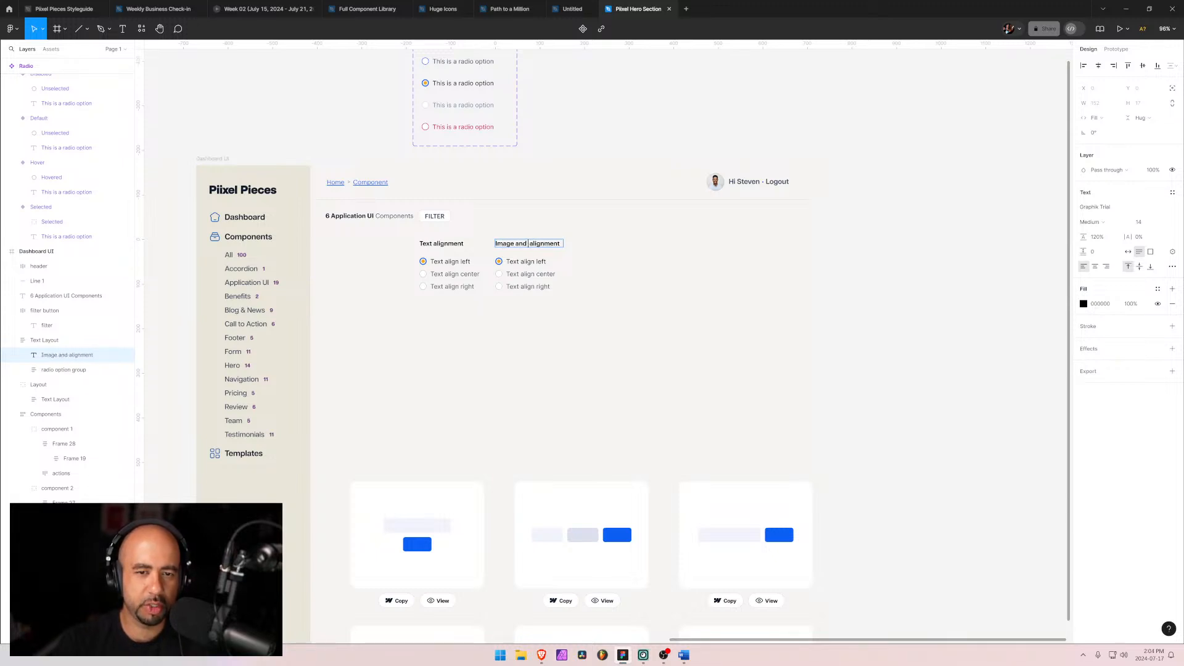
{"action": "type", "text": " video"}
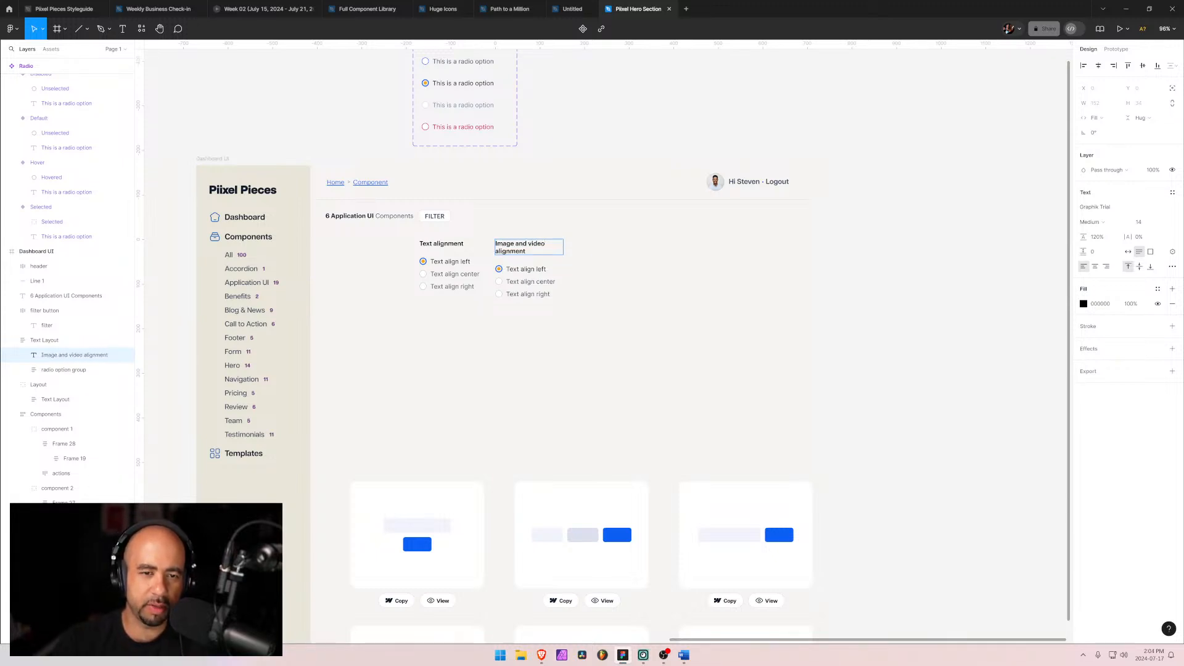
{"action": "key", "text": "Escape"}
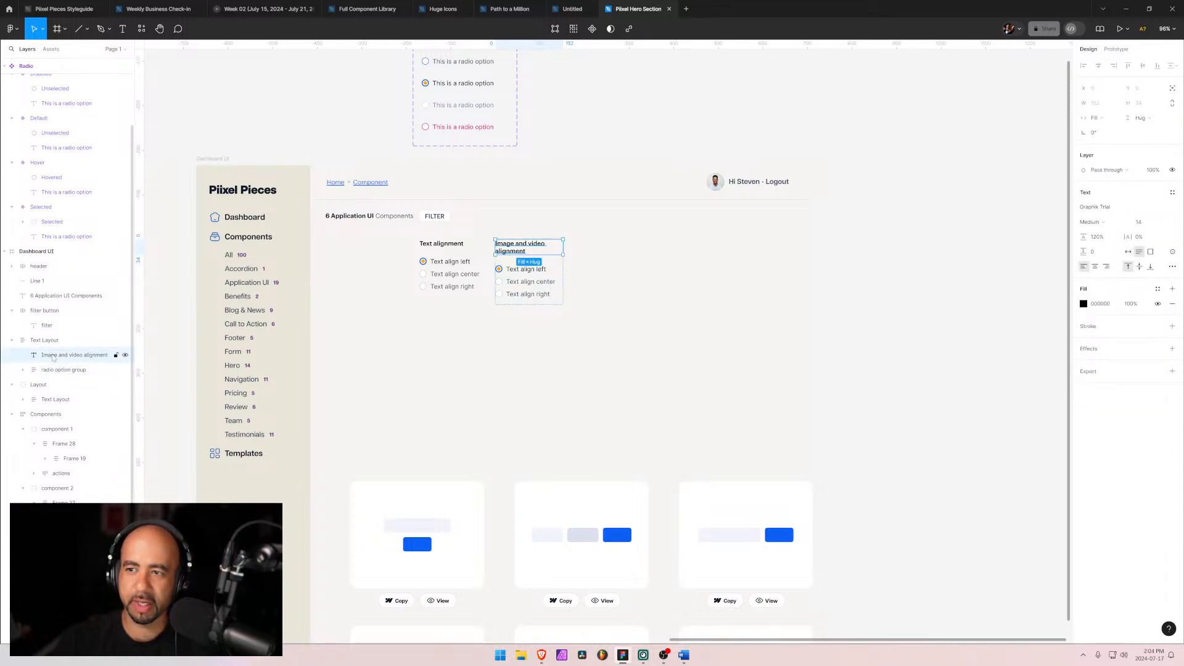
{"action": "left_click", "coordinate": [37, 346]}
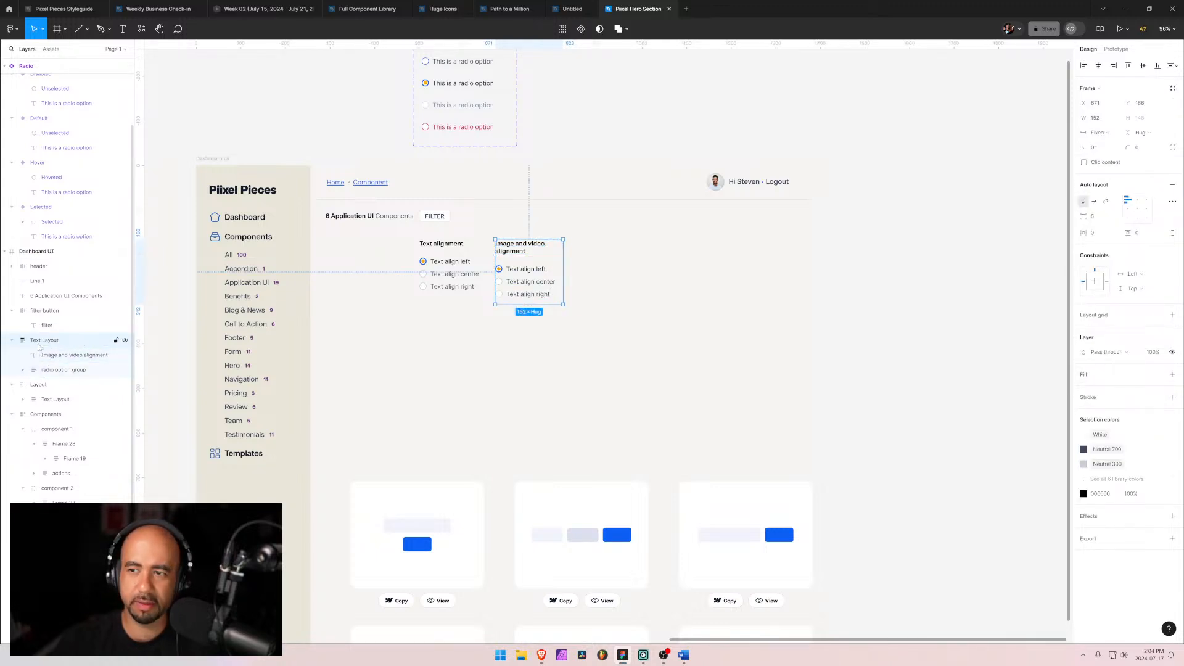
{"action": "left_click_drag", "start_coordinate": [563, 263], "coordinate": [589, 263]}
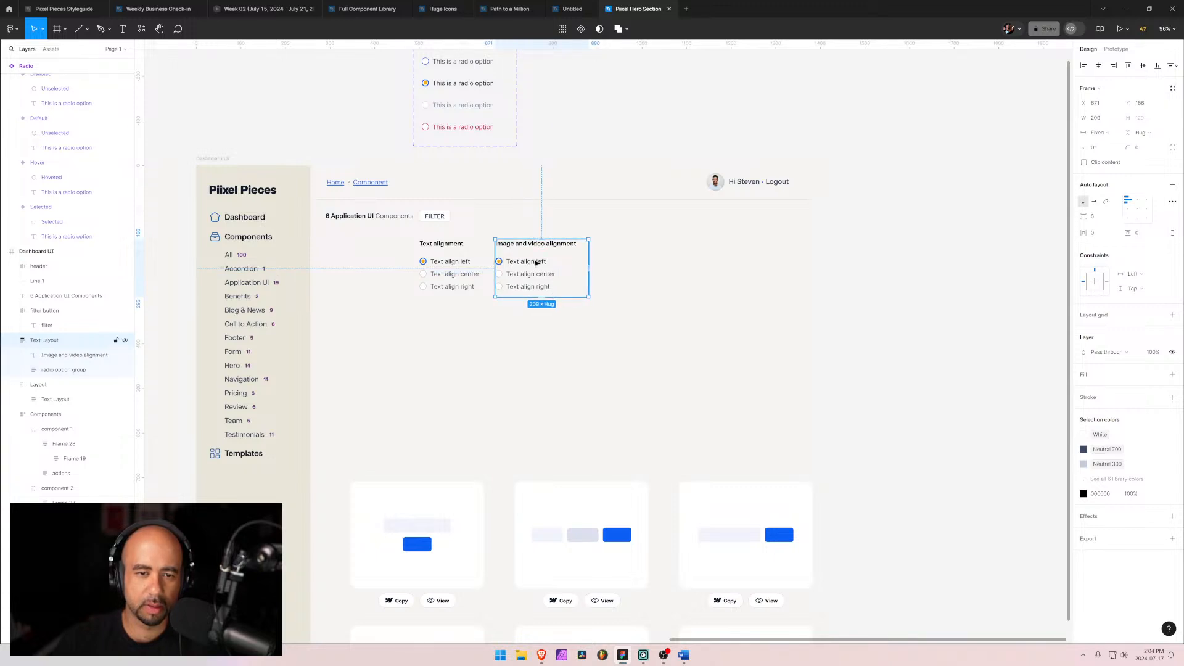
Step: Change the copied group's first radio label to Image/video align left
{"action": "double_click", "coordinate": [525, 265]}
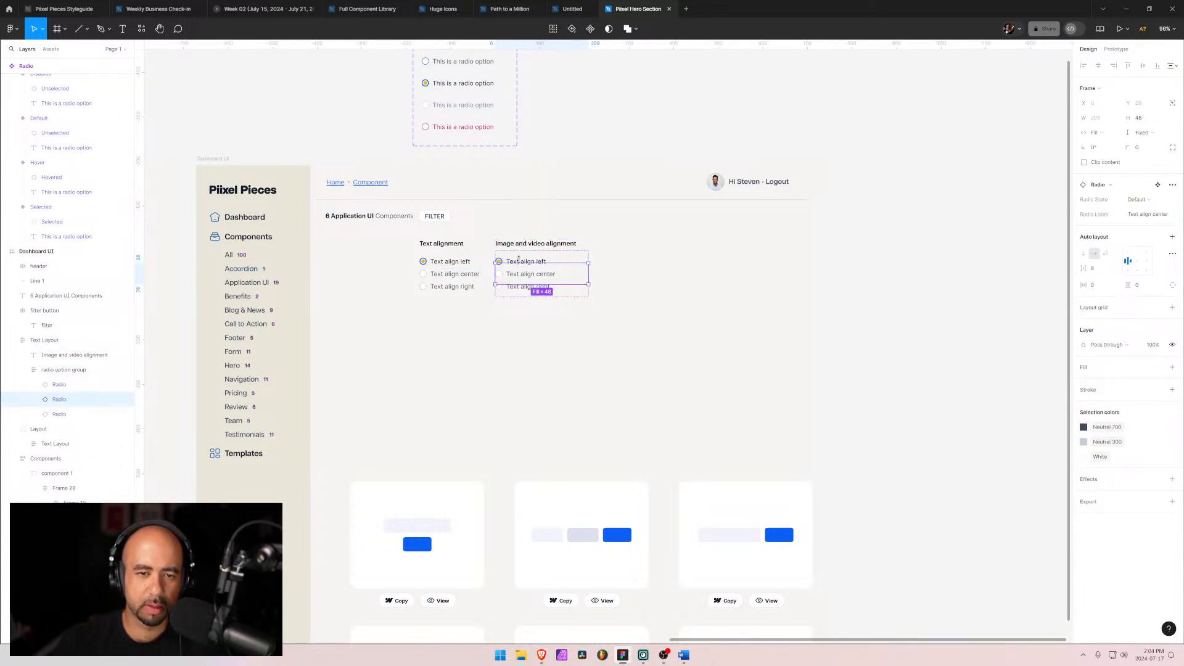
{"action": "left_click", "coordinate": [519, 262]}
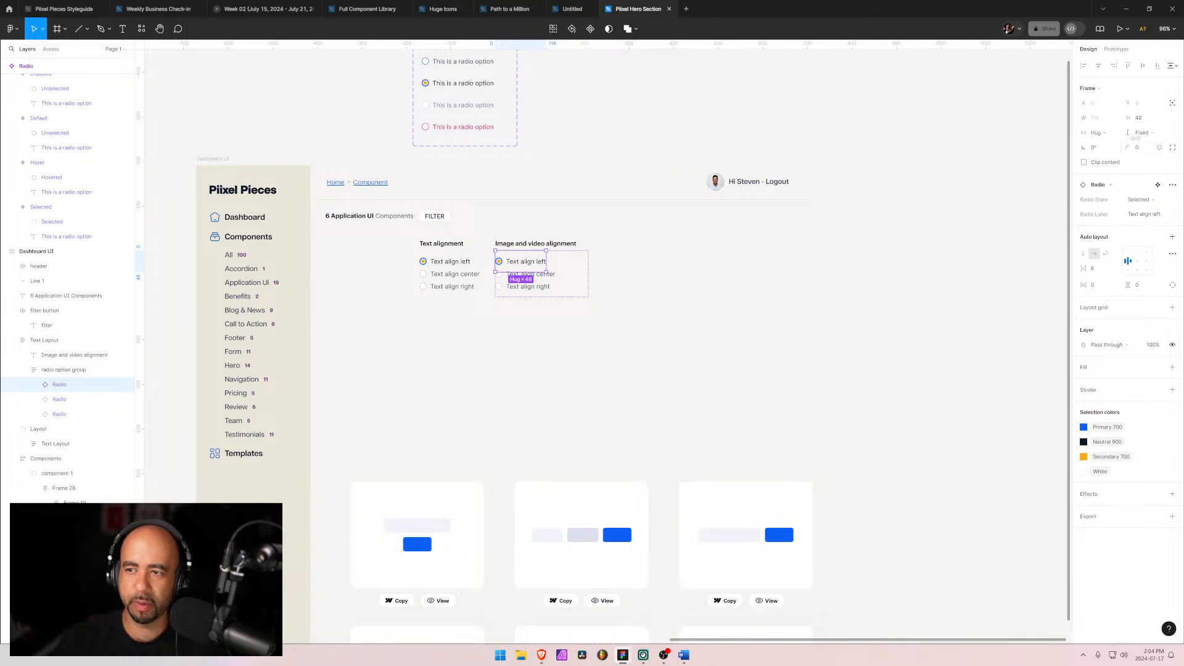
{"action": "left_click", "coordinate": [1136, 215]}
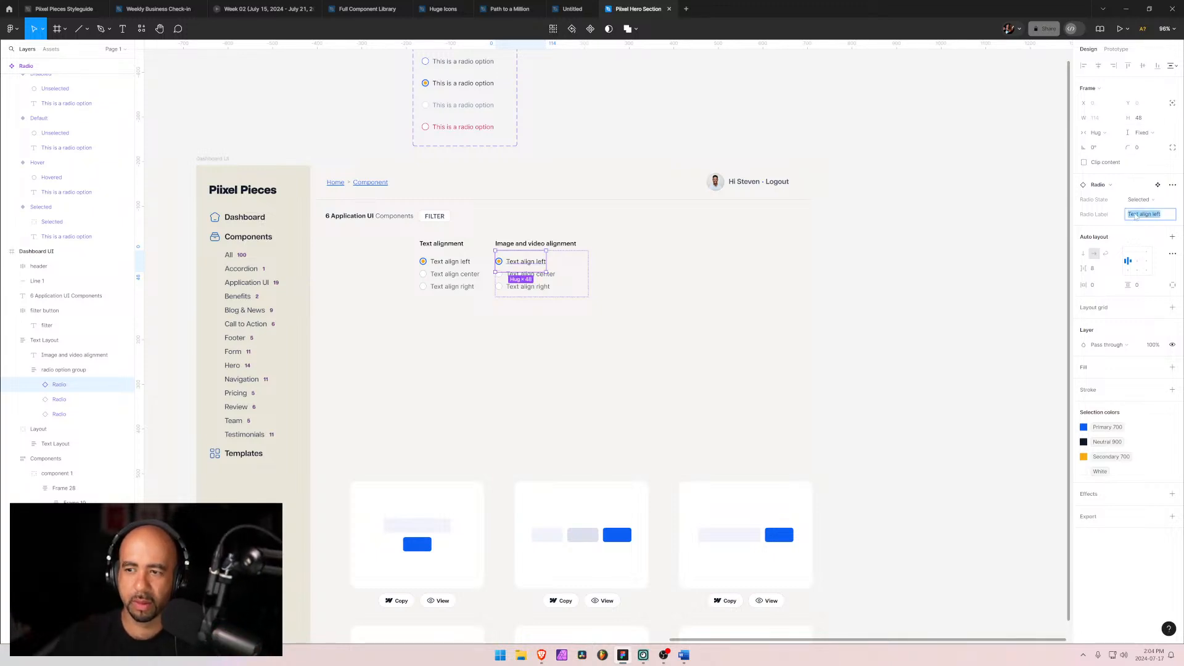
{"action": "left_click_drag", "start_coordinate": [1136, 215], "coordinate": [1124, 215]}
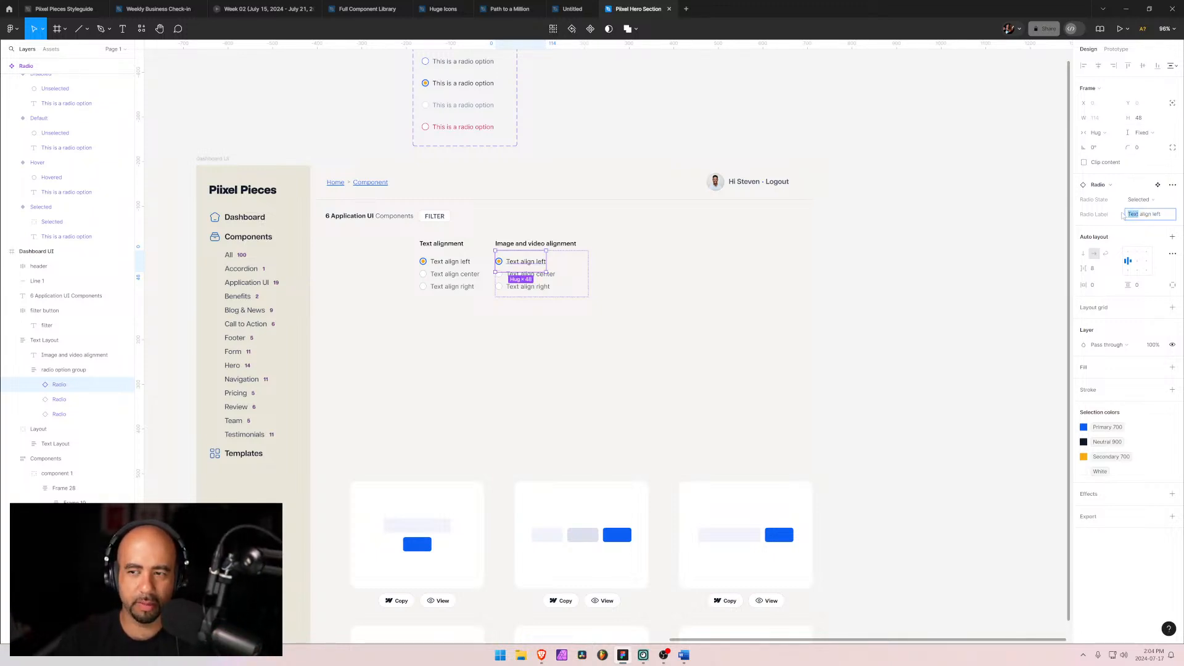
{"action": "type", "text": "Image"}
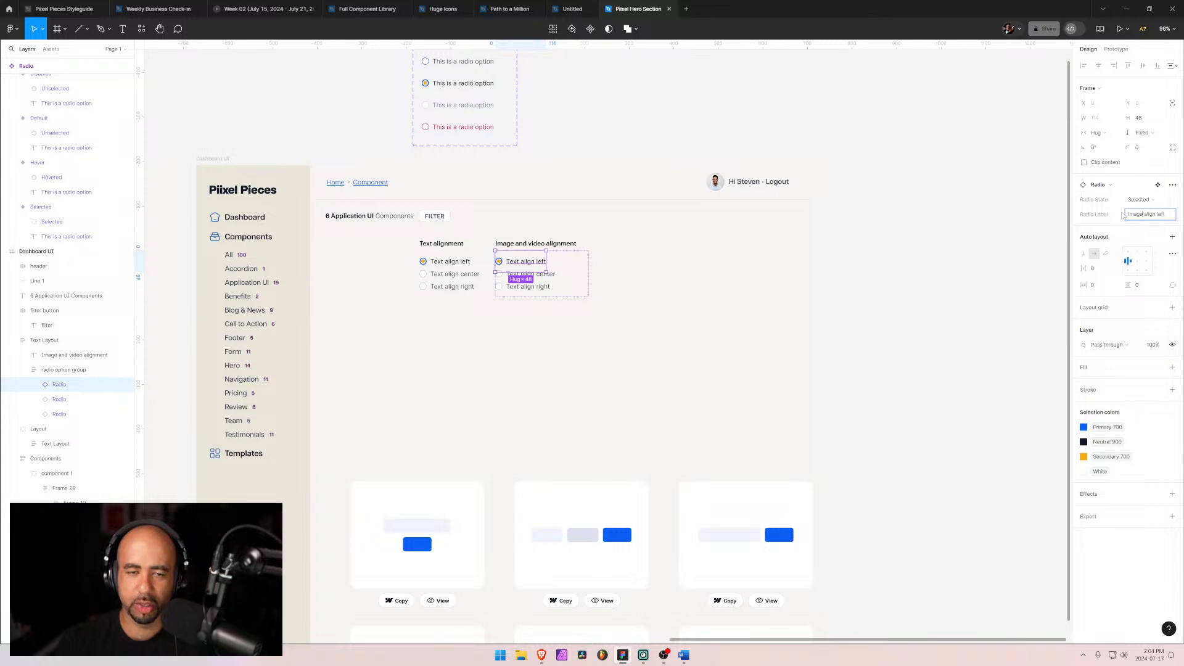
{"action": "type", "text": "/video"}
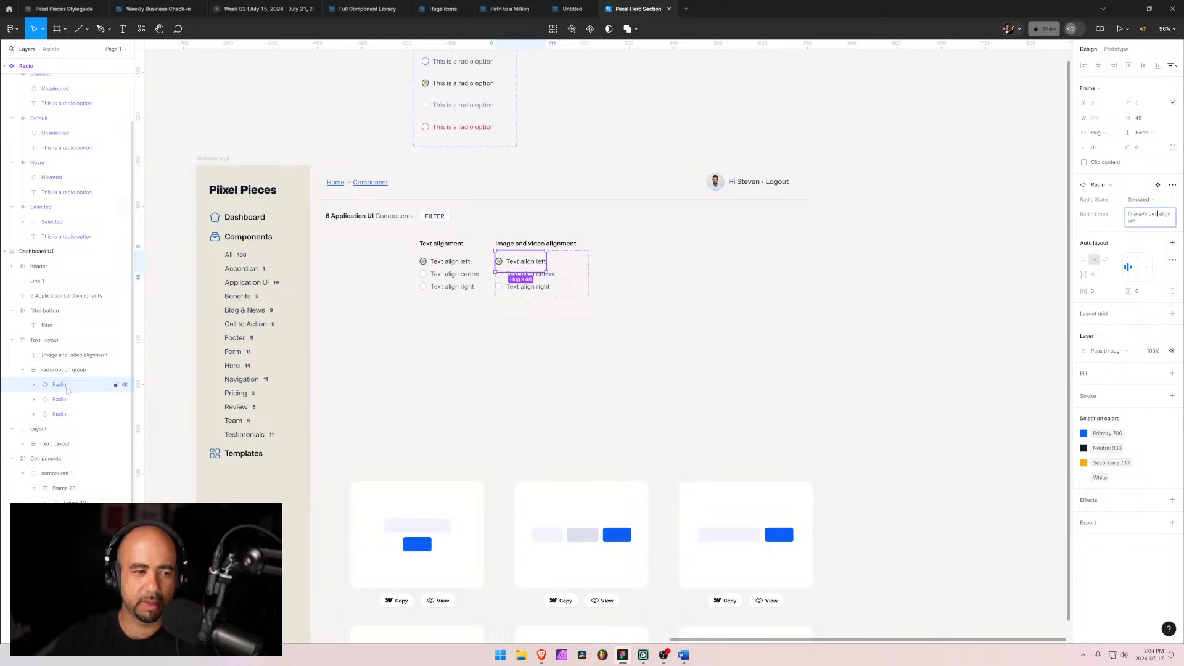
Step: Change the copied group's second radio label to Image/video align center
{"action": "left_click", "coordinate": [61, 398]}
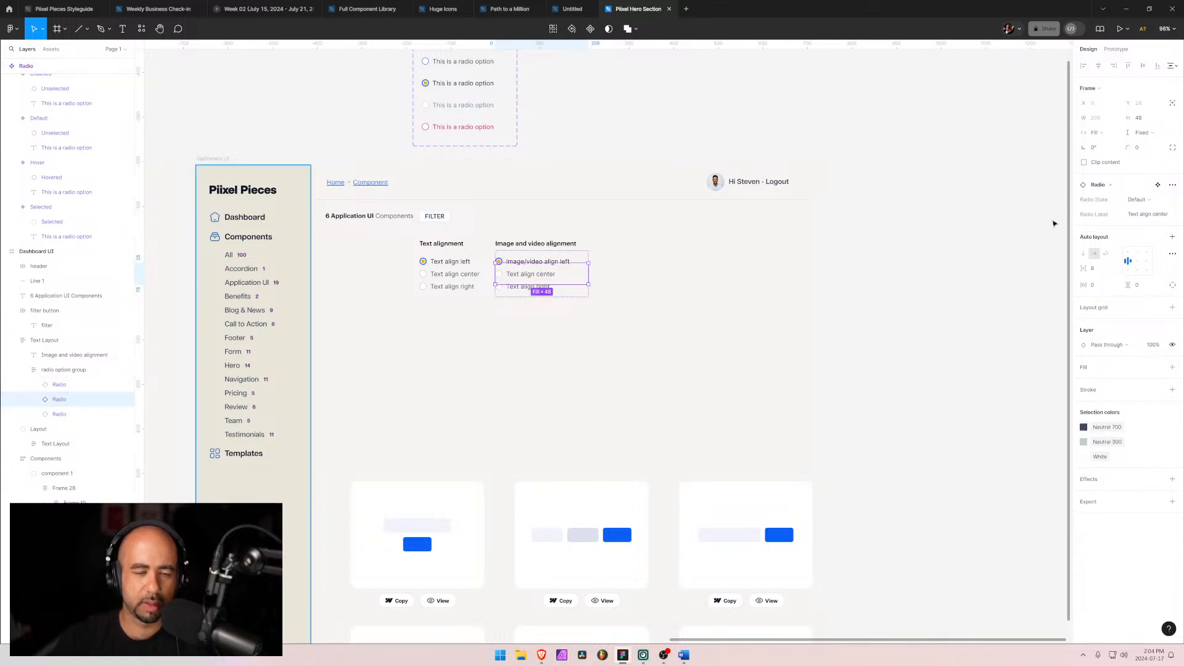
{"action": "left_click", "coordinate": [1148, 214]}
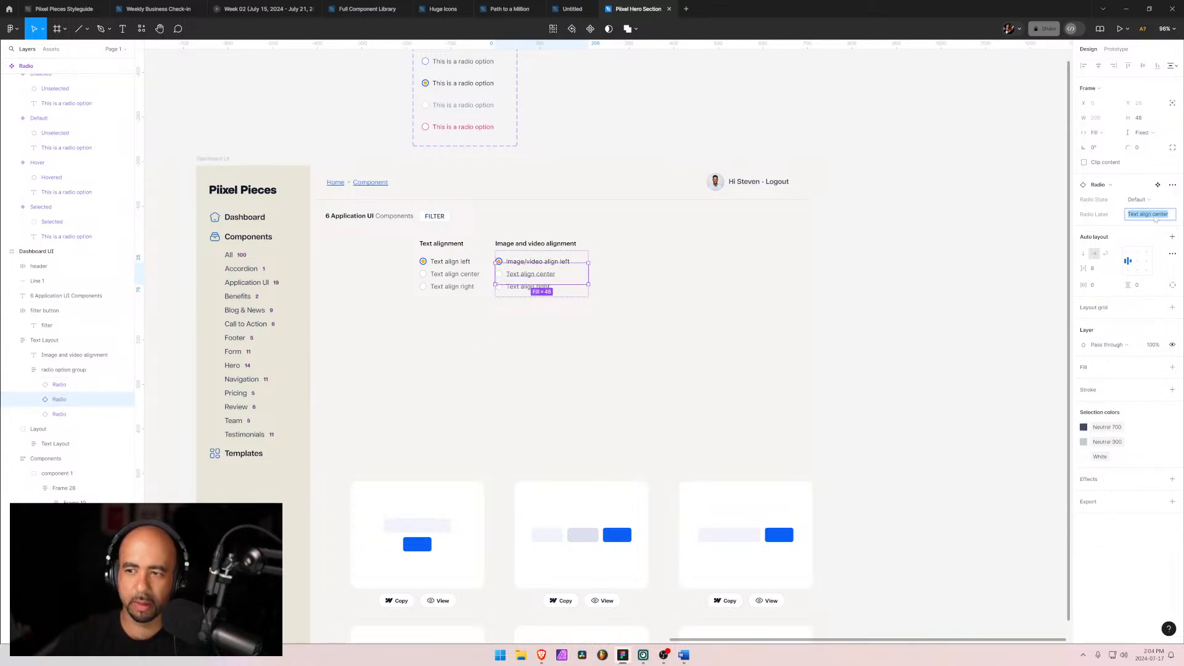
{"action": "left_click_drag", "start_coordinate": [1143, 216], "coordinate": [1118, 217]}
{"action": "key", "text": "BackSpace"}
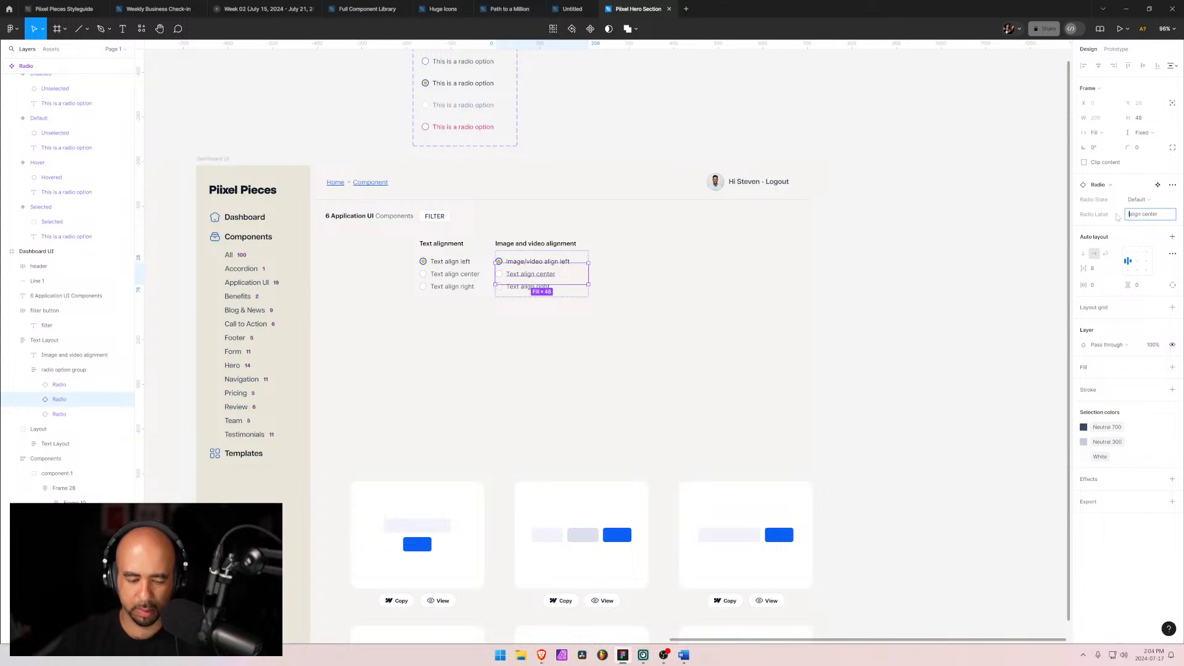
{"action": "type", "text": "Image/video"}
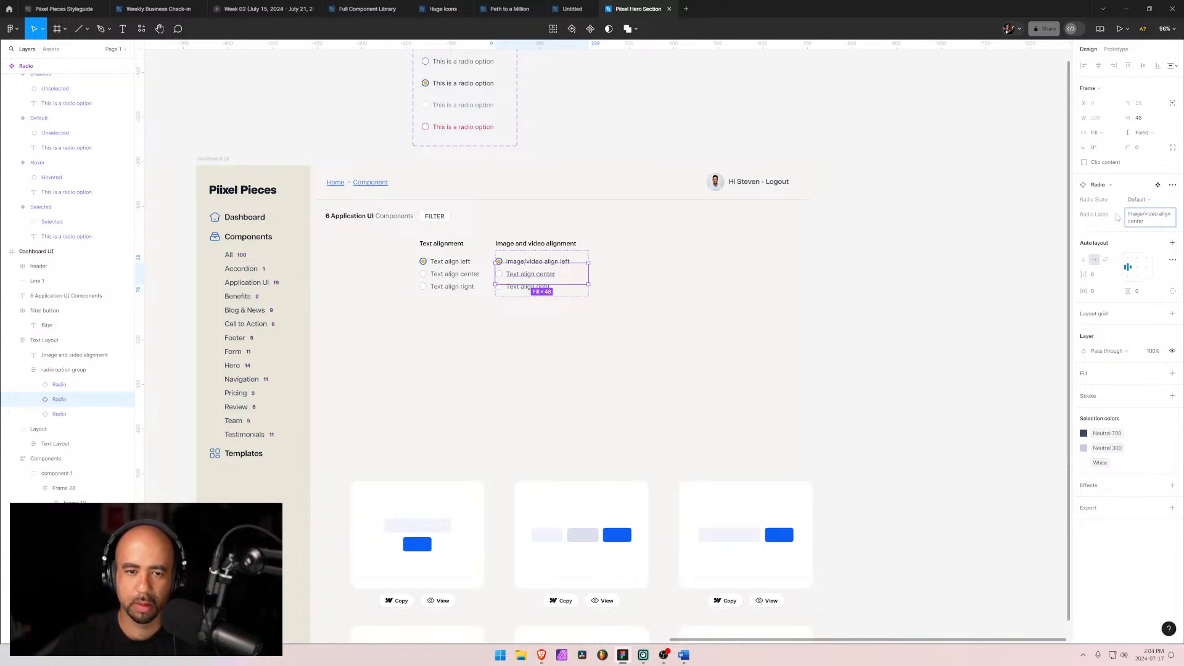
{"action": "key", "text": "Return"}
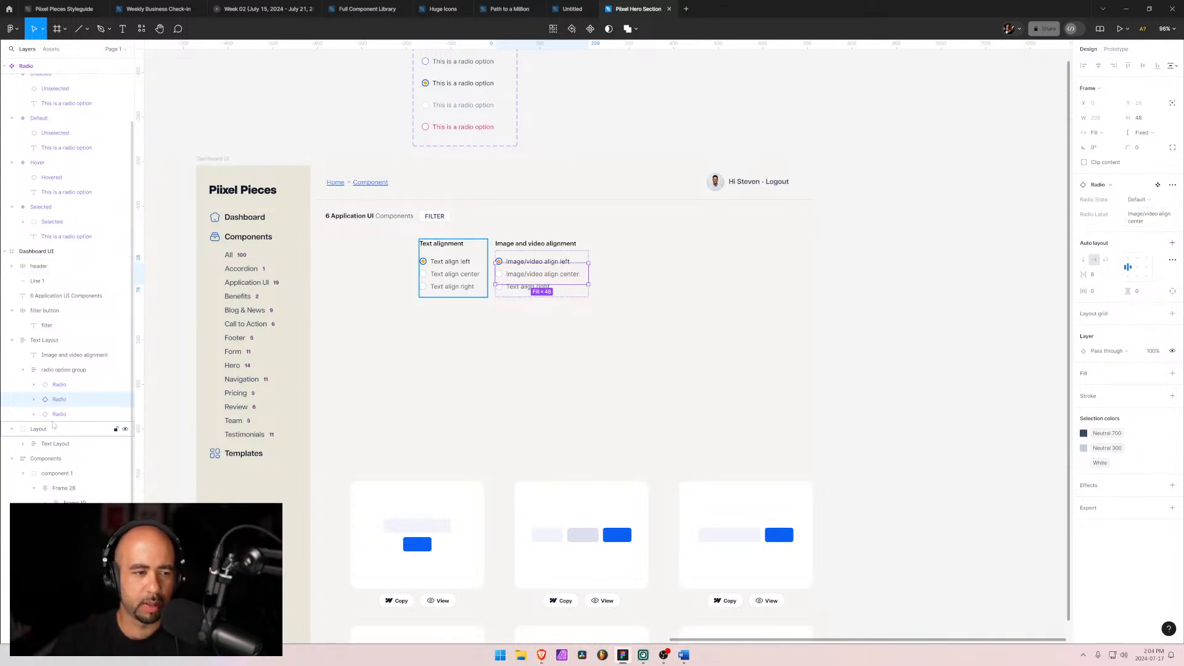
Step: Change the copied group's third radio label to Image/video align right
{"action": "left_click", "coordinate": [65, 414]}
{"action": "left_click", "coordinate": [1141, 214]}
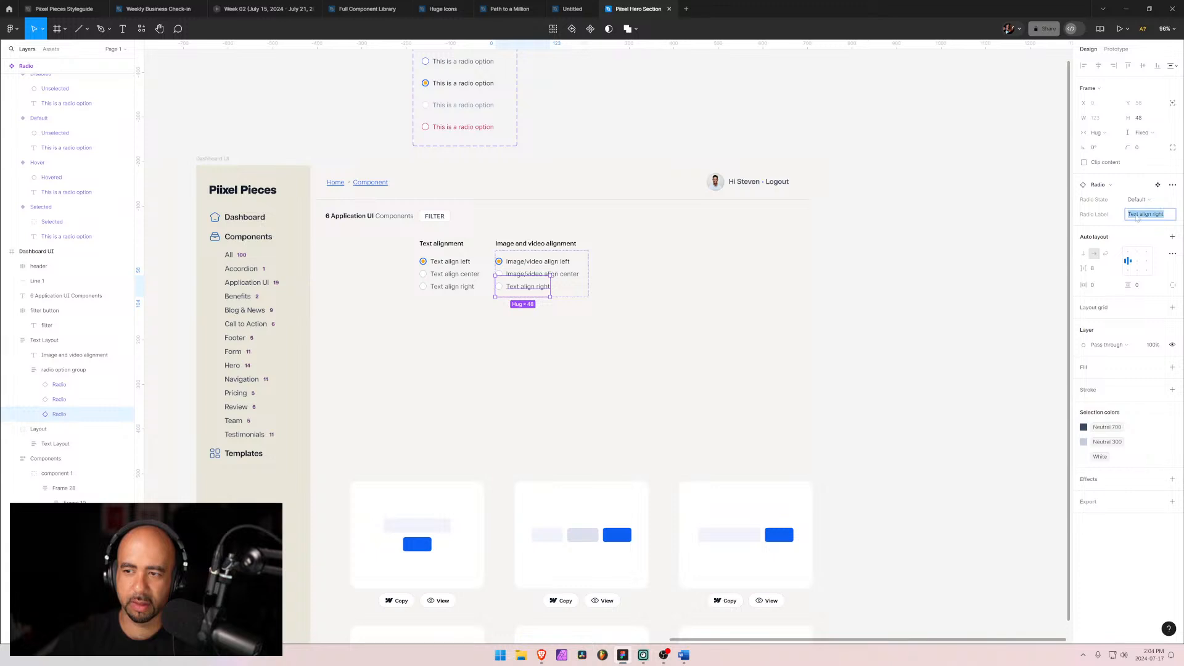
{"action": "left_click", "coordinate": [1135, 215]}
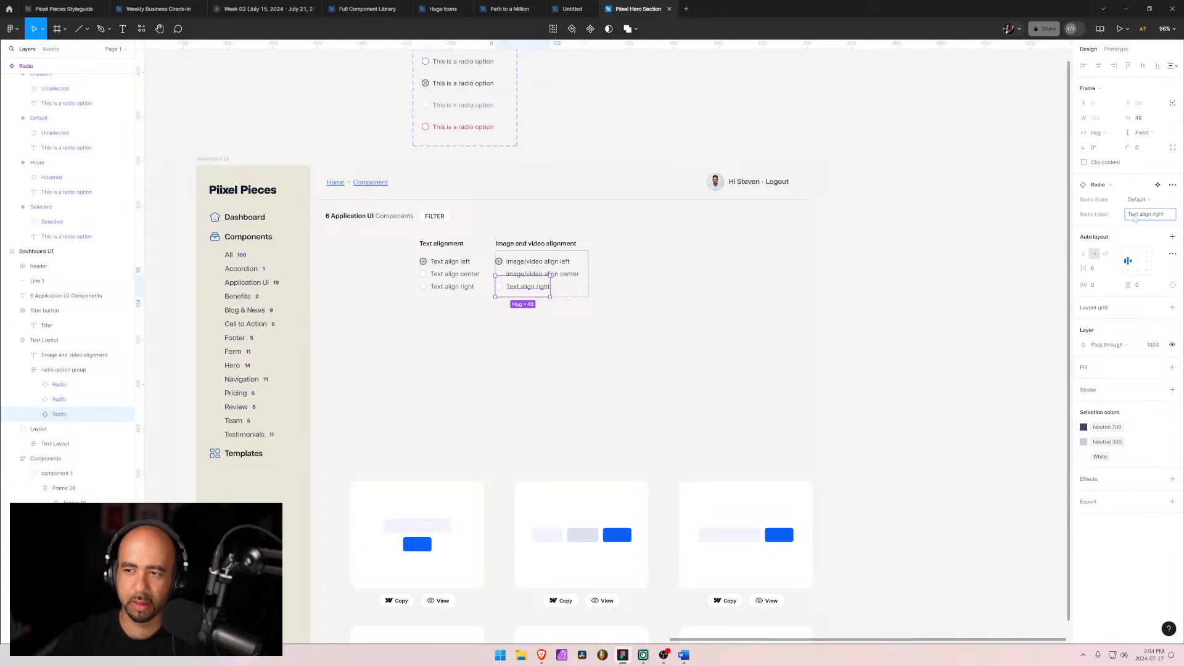
{"action": "double_click", "coordinate": [1134, 215]}
{"action": "type", "text": "Image/"}
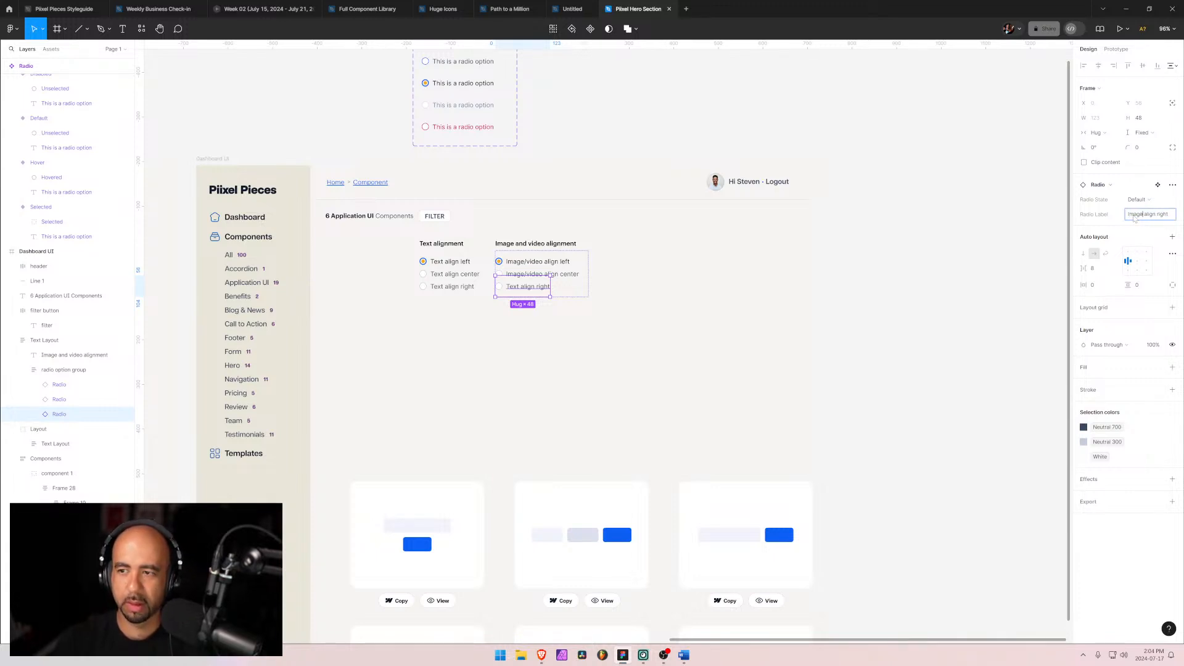
{"action": "type", "text": "video"}
{"action": "key", "text": "Return"}
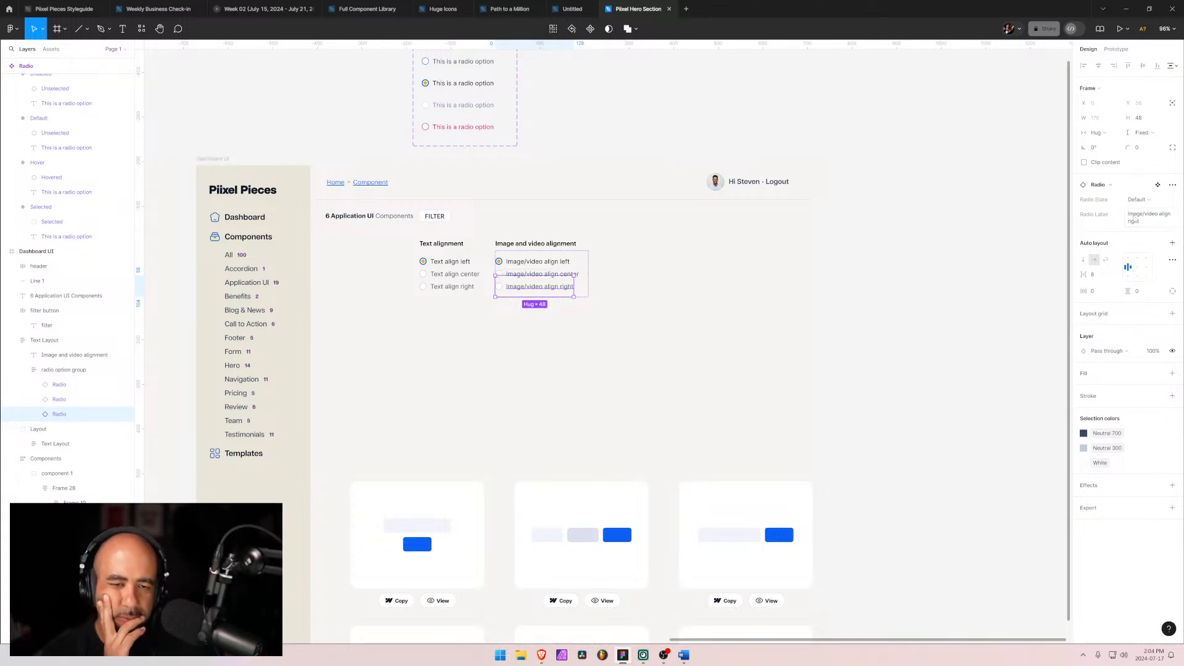
Step: Switch to Word and review the Filter by layout items in the requirements outline
{"action": "left_click", "coordinate": [647, 340]}
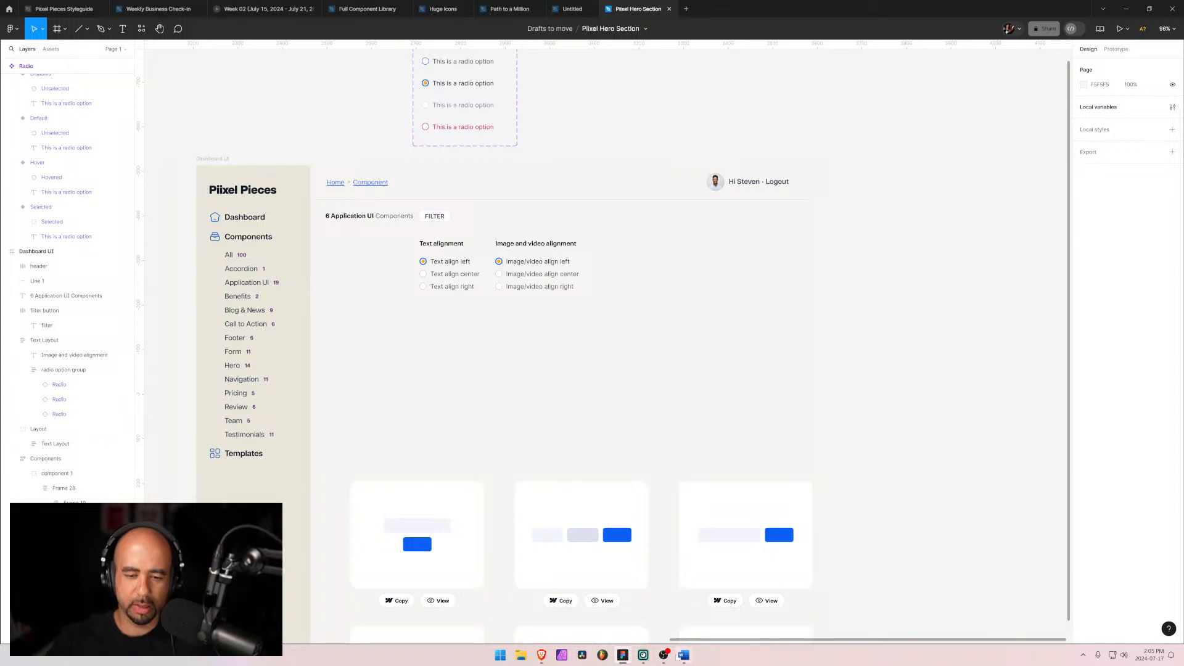
{"action": "key", "text": "alt+Tab"}
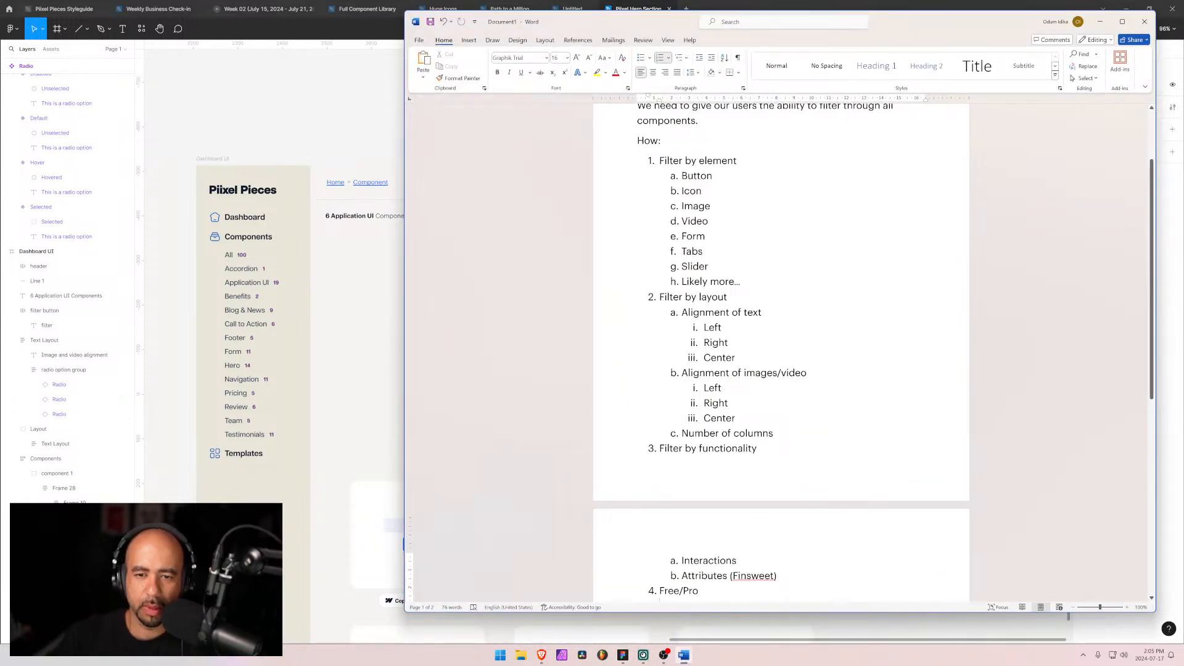
{"action": "left_click_drag", "start_coordinate": [682, 312], "coordinate": [765, 426]}
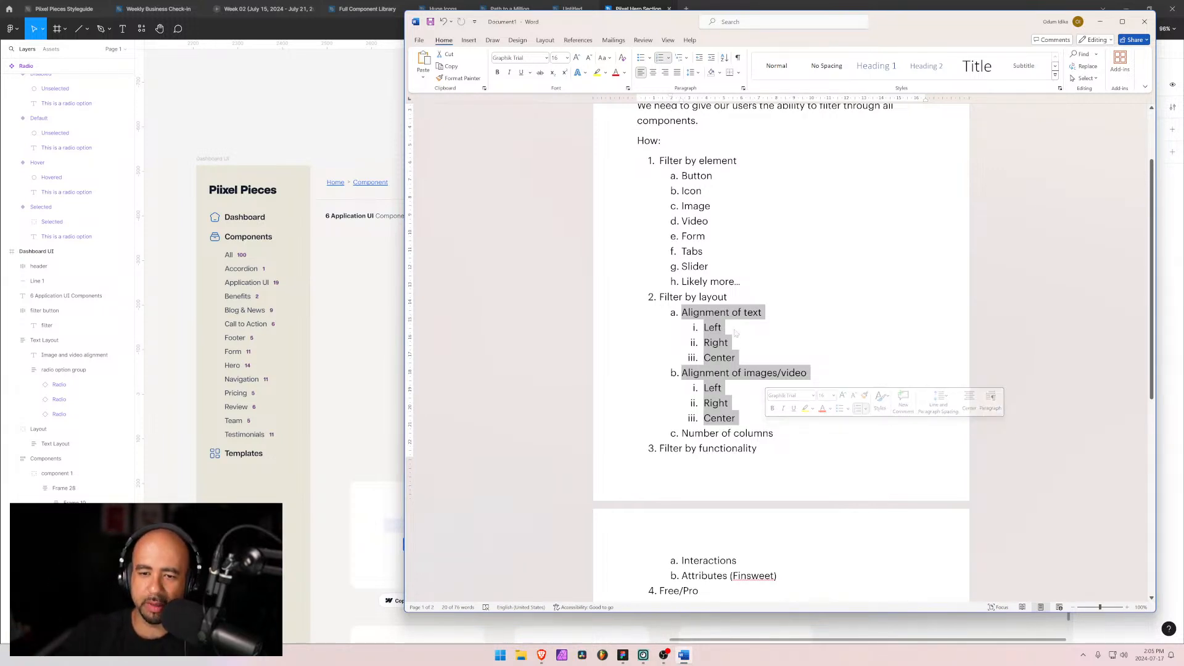
{"action": "left_click_drag", "start_coordinate": [683, 434], "coordinate": [776, 434]}
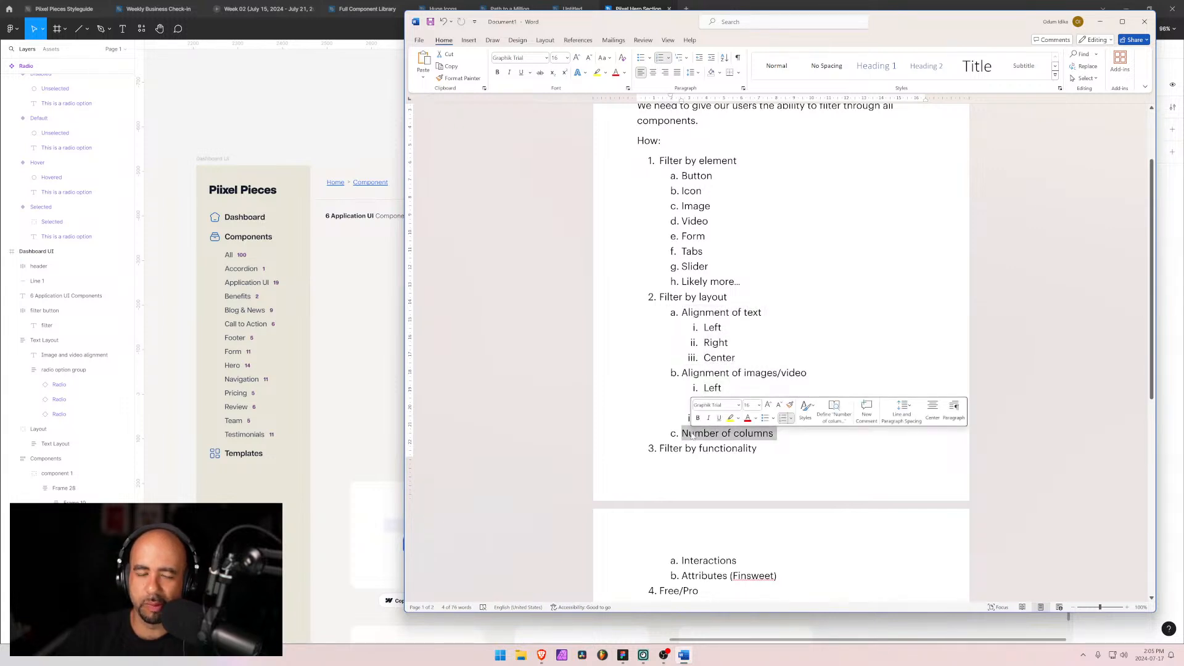
{"action": "left_click", "coordinate": [1100, 23]}
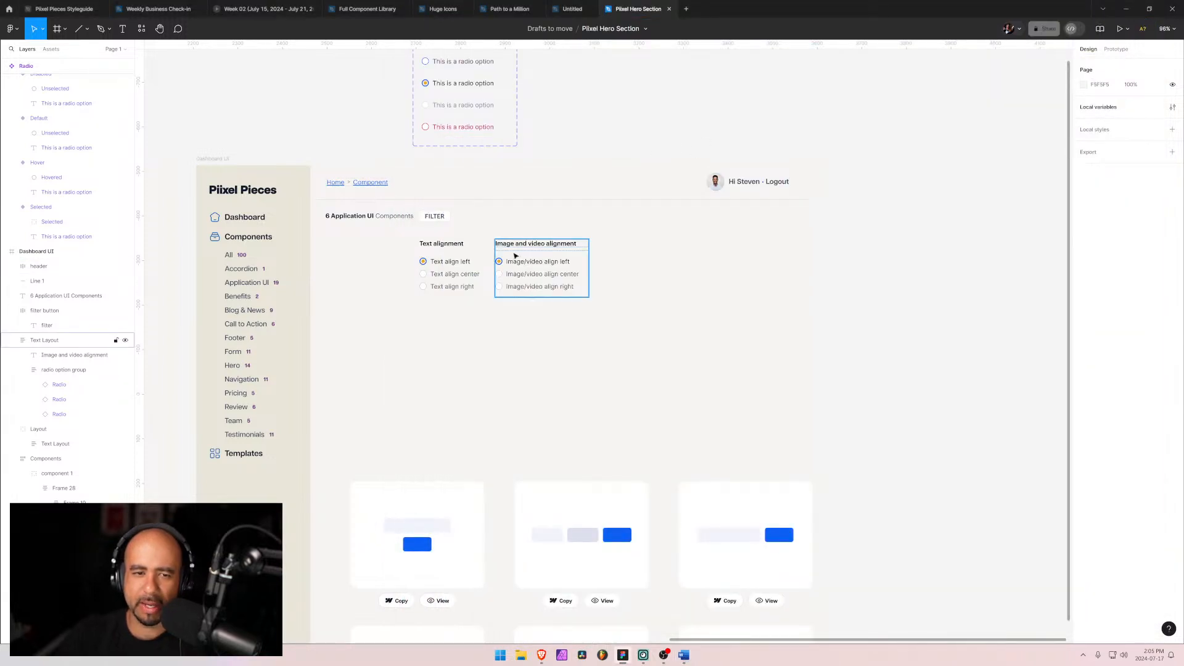
Step: Shift the Image and video alignment group slightly right to space it from the Text alignment group
{"action": "left_click_drag", "start_coordinate": [516, 257], "coordinate": [529, 255]}
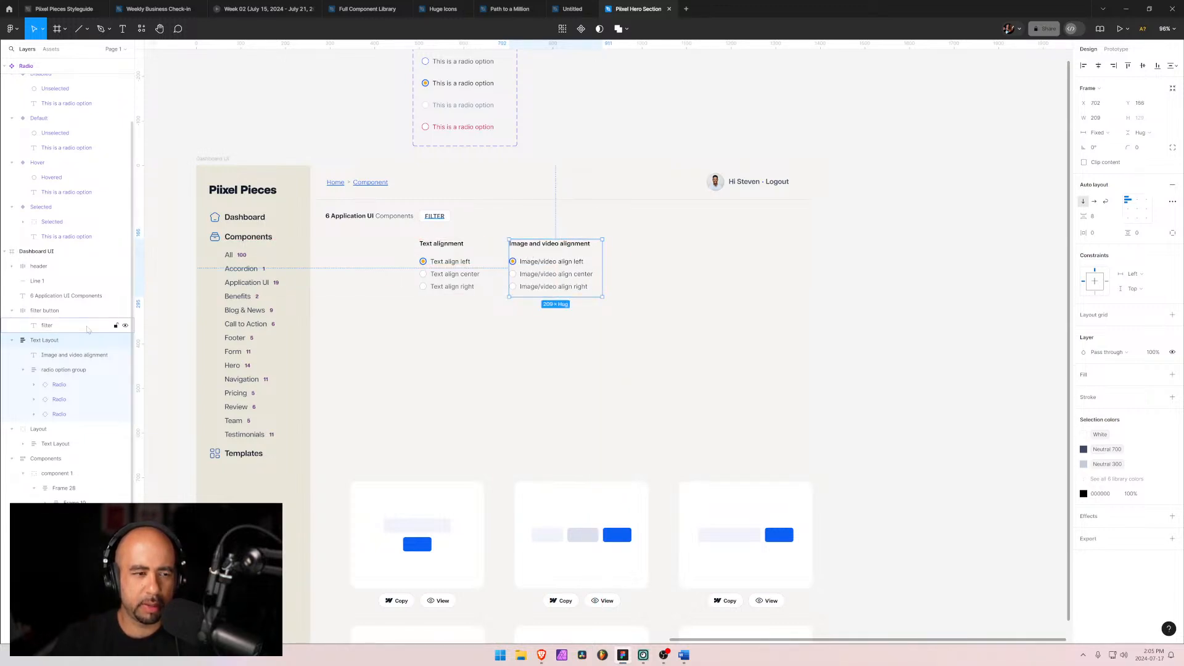
{"action": "left_click", "coordinate": [22, 371]}
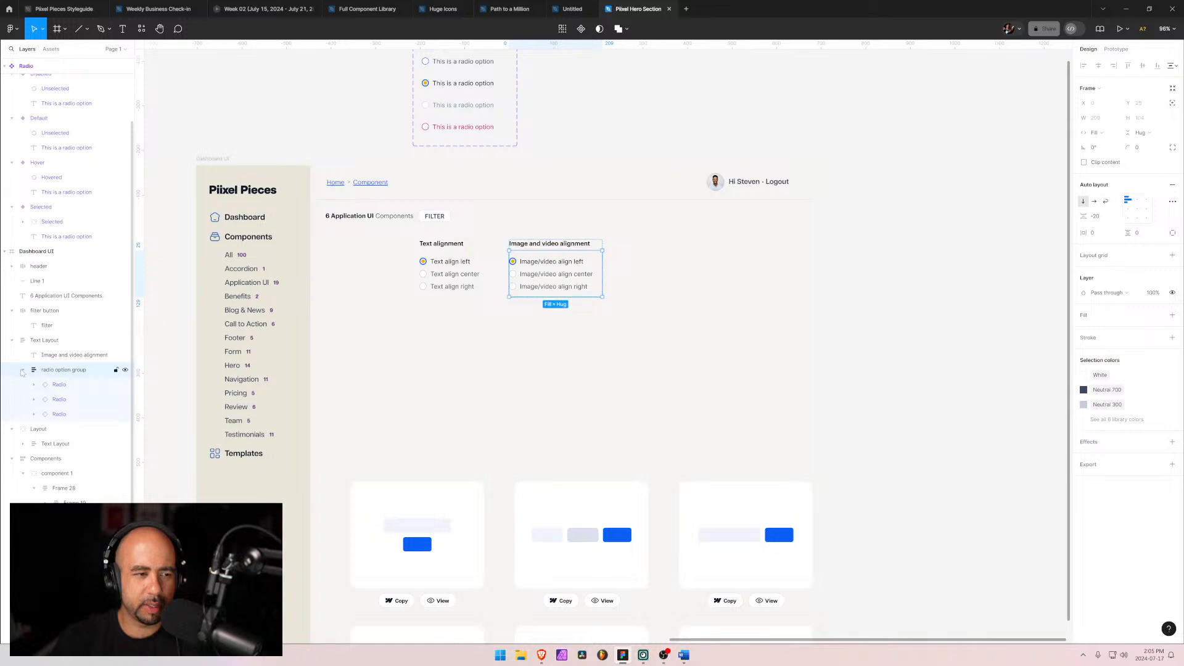
{"action": "left_click", "coordinate": [22, 370]}
{"action": "left_click", "coordinate": [45, 403]}
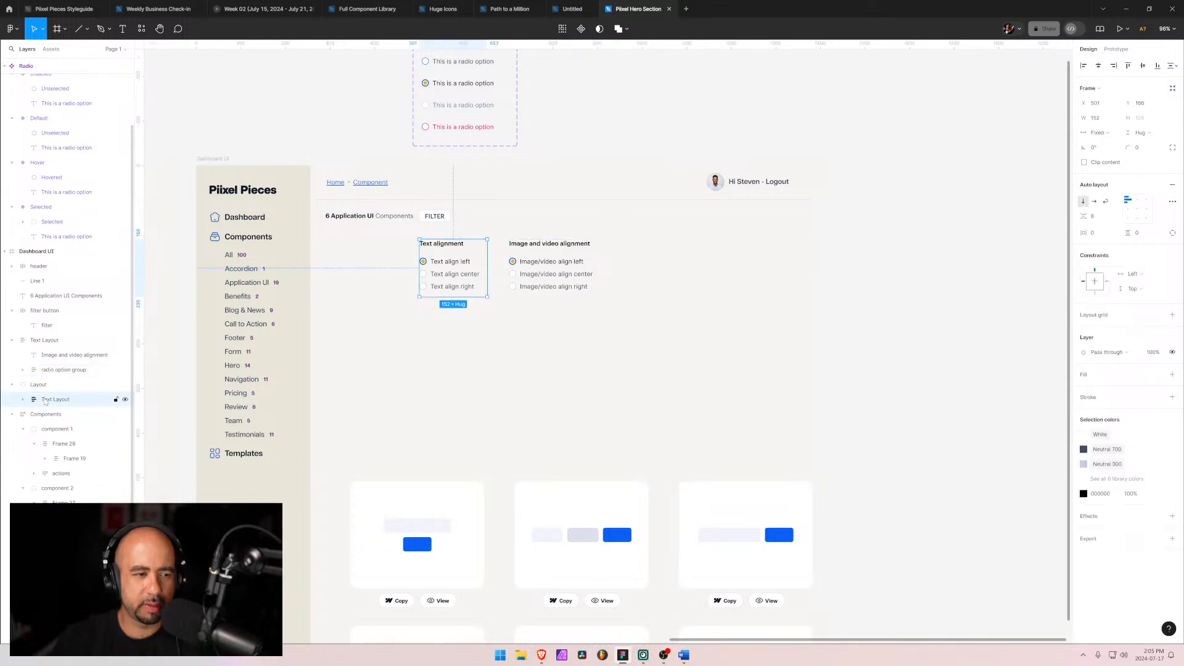
{"action": "left_click", "coordinate": [24, 369]}
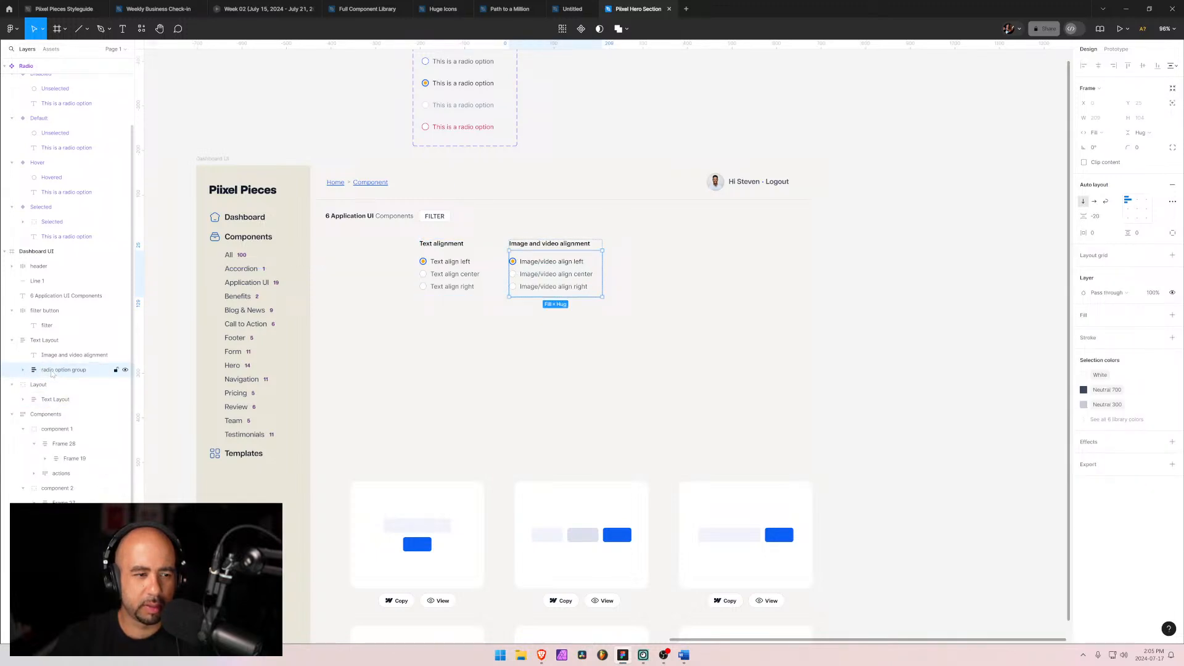
{"action": "left_click", "coordinate": [8, 341]}
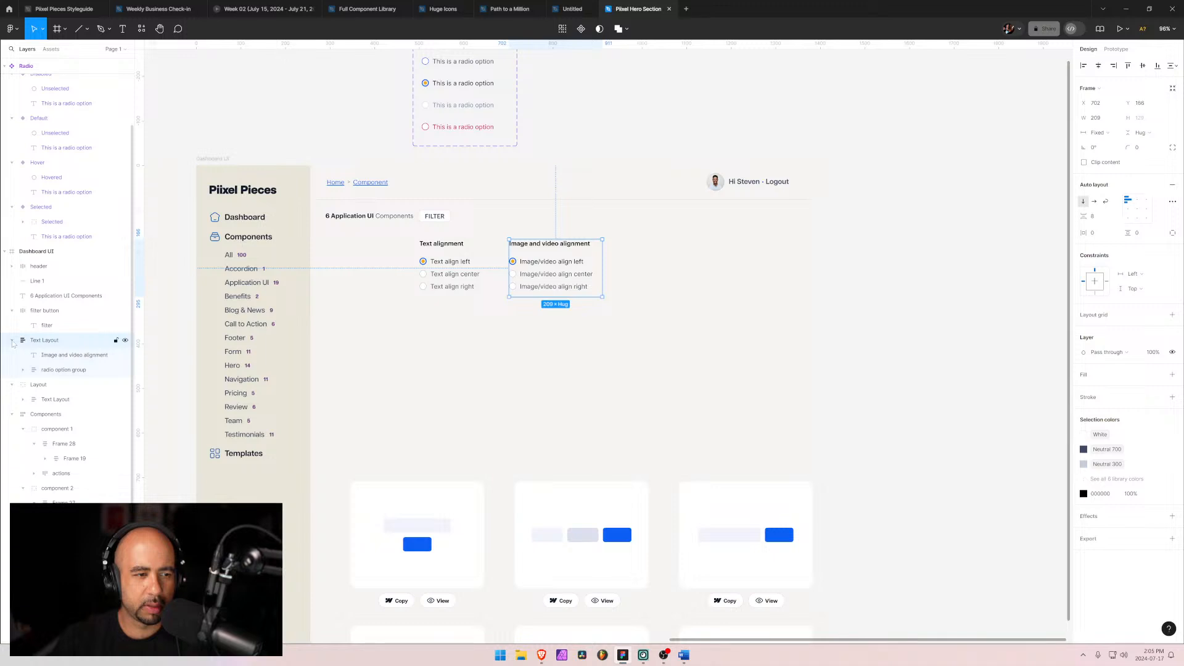
{"action": "left_click", "coordinate": [11, 341]}
{"action": "left_click", "coordinate": [34, 370]}
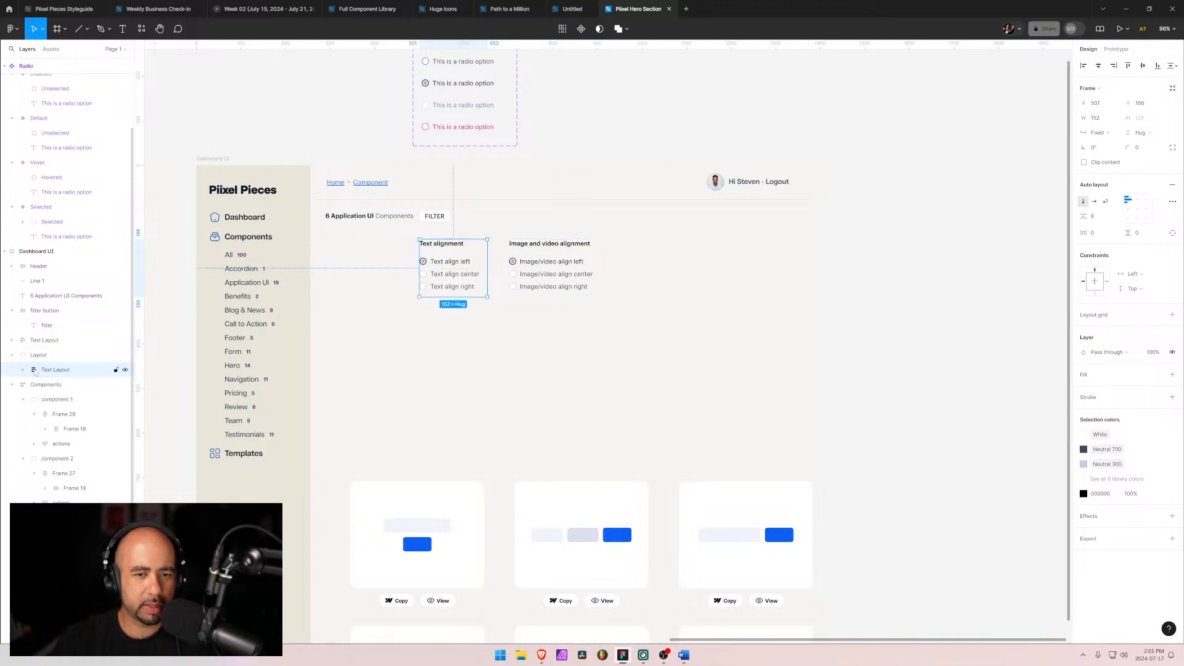
{"action": "left_click", "coordinate": [39, 343]}
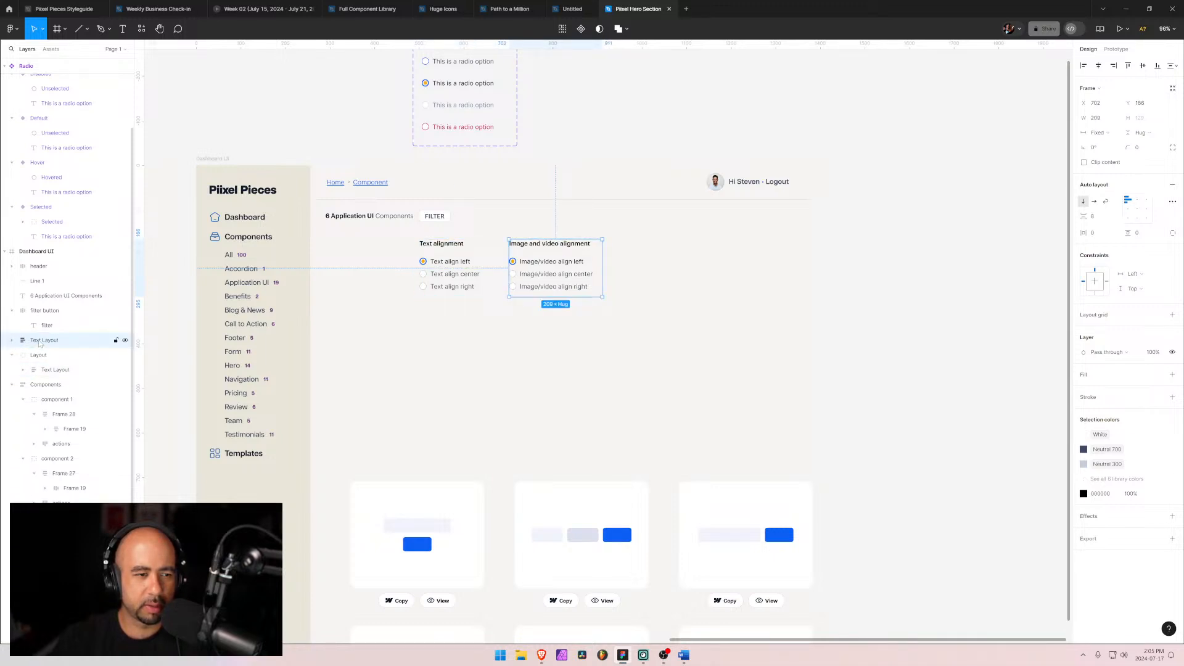
Step: Rename the copied frame's layer to Image/Video Layout and move it into the Layout group
{"action": "double_click", "coordinate": [39, 343]}
{"action": "left_click", "coordinate": [48, 343]}
{"action": "key", "text": "ctrl+shift+Left"}
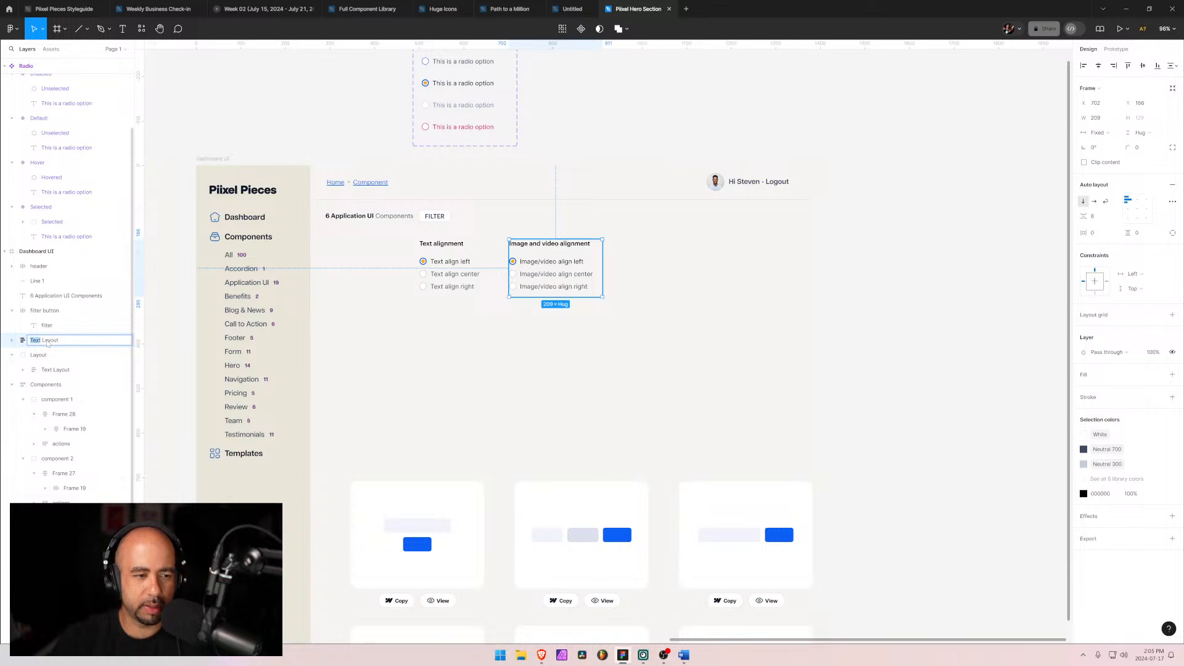
{"action": "type", "text": "Image/v"}
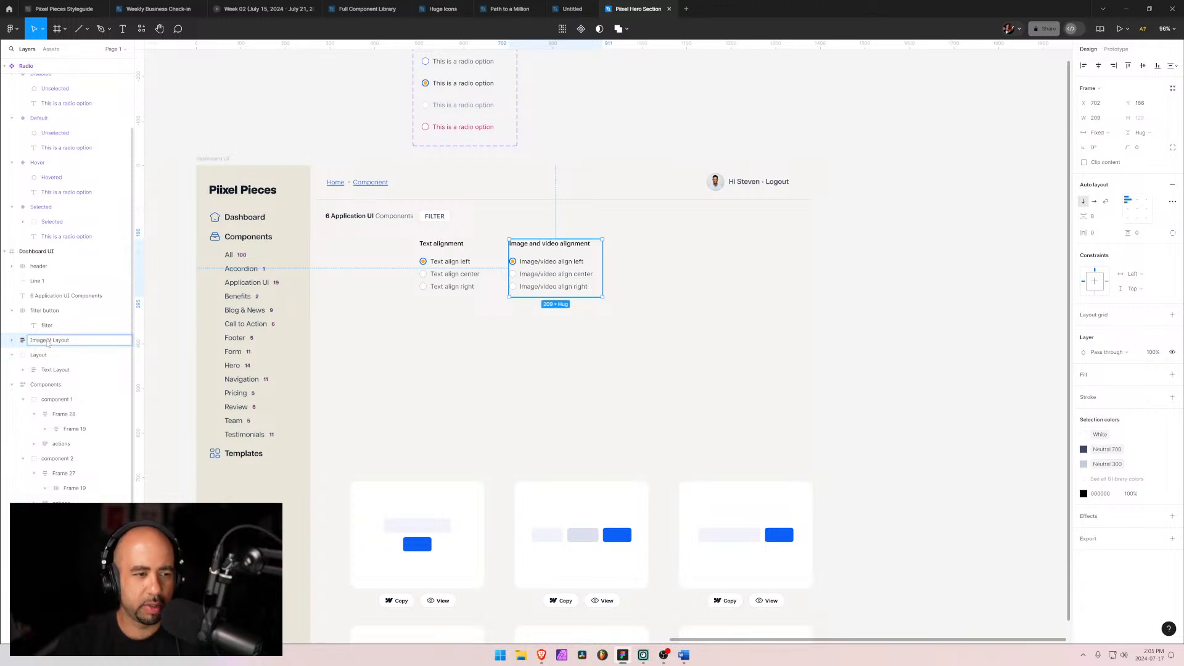
{"action": "type", "text": "ideo"}
{"action": "key", "text": "Return"}
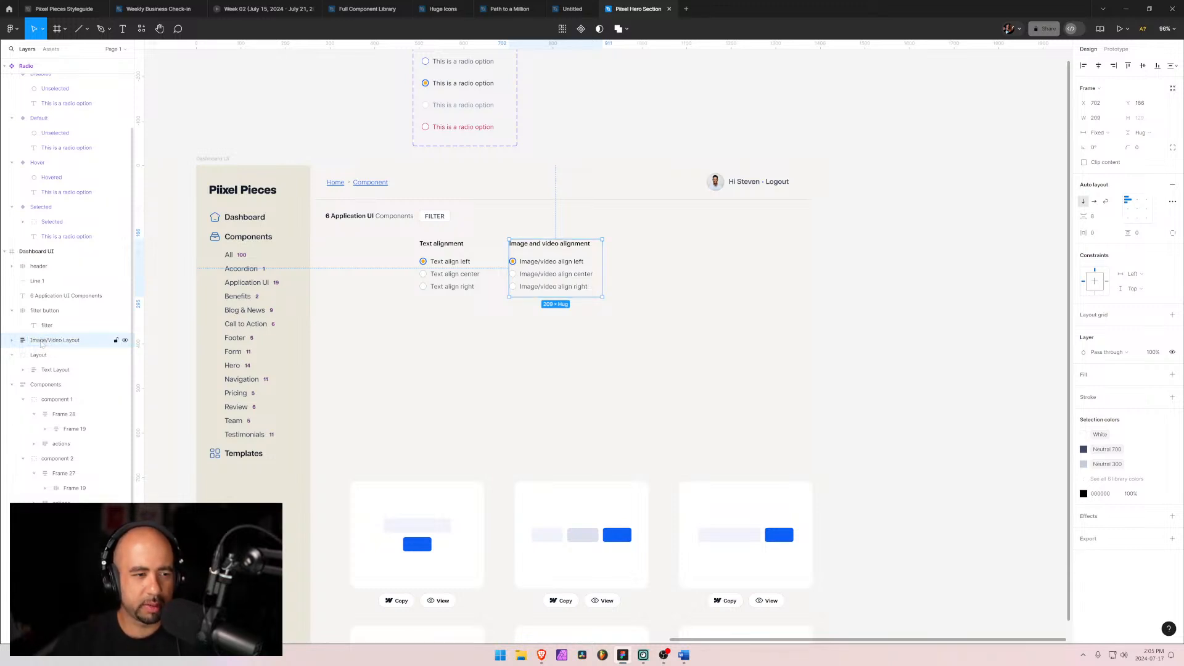
{"action": "left_click_drag", "start_coordinate": [41, 344], "coordinate": [39, 358]}
{"action": "left_click", "coordinate": [55, 355]}
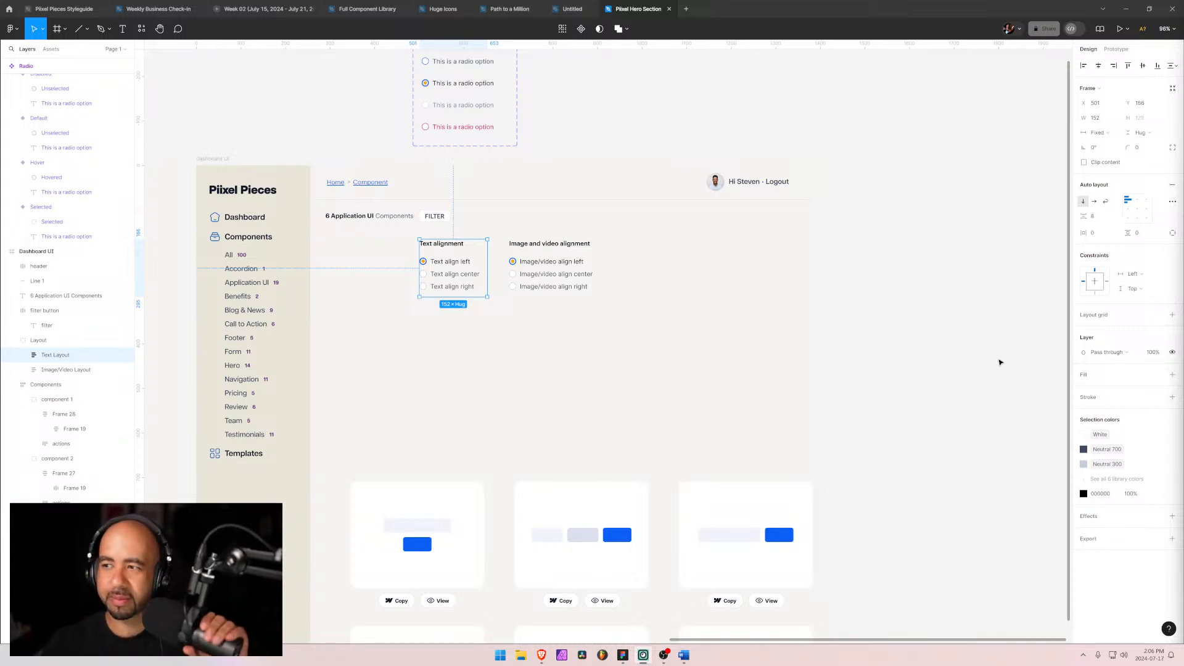
Step: Duplicate the Image/Video Layout frame and place the copy to its right
{"action": "left_click", "coordinate": [552, 259]}
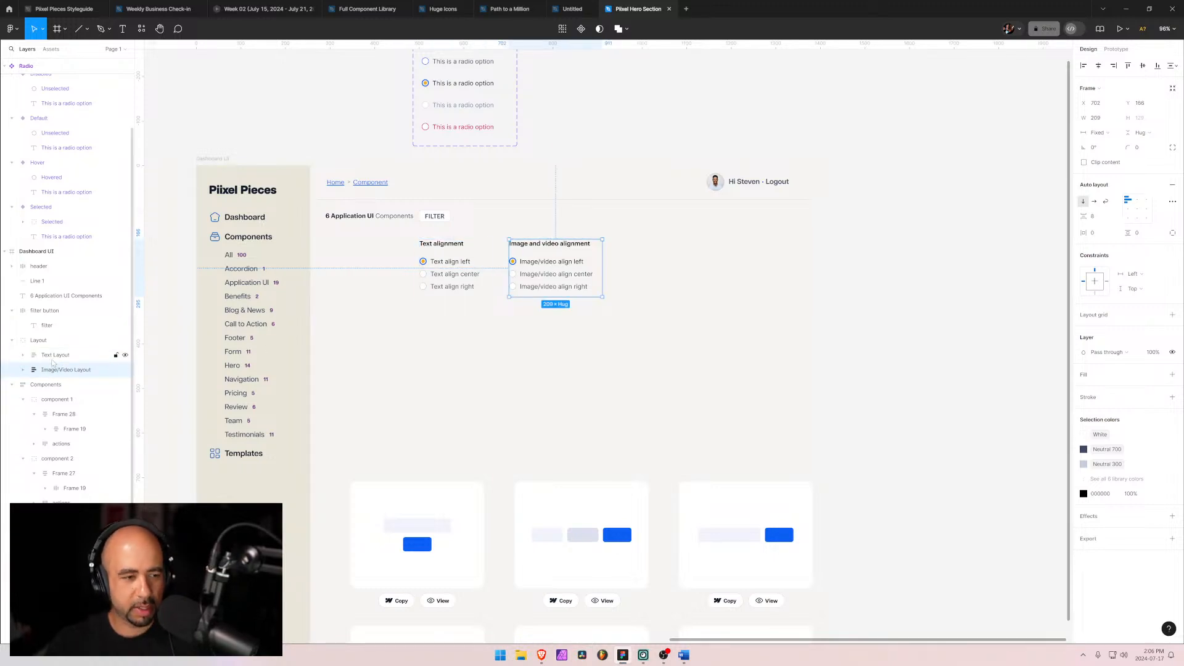
{"action": "key", "text": "ctrl+d"}
{"action": "left_click", "coordinate": [50, 384]}
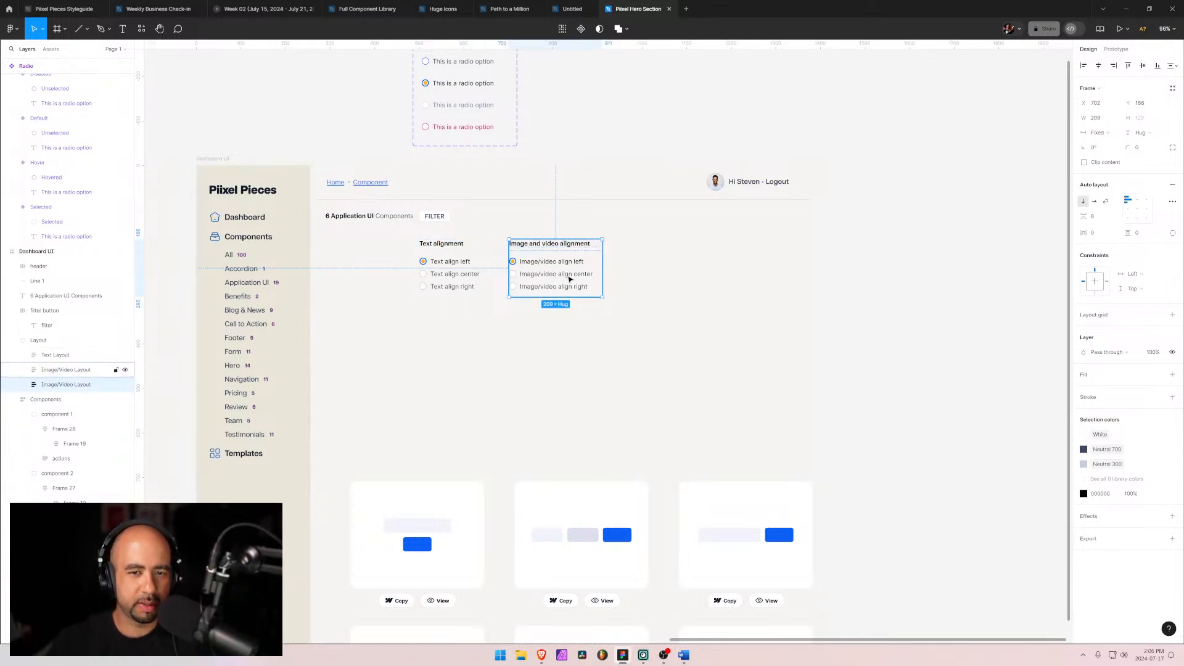
{"action": "left_click_drag", "start_coordinate": [554, 277], "coordinate": [658, 278]}
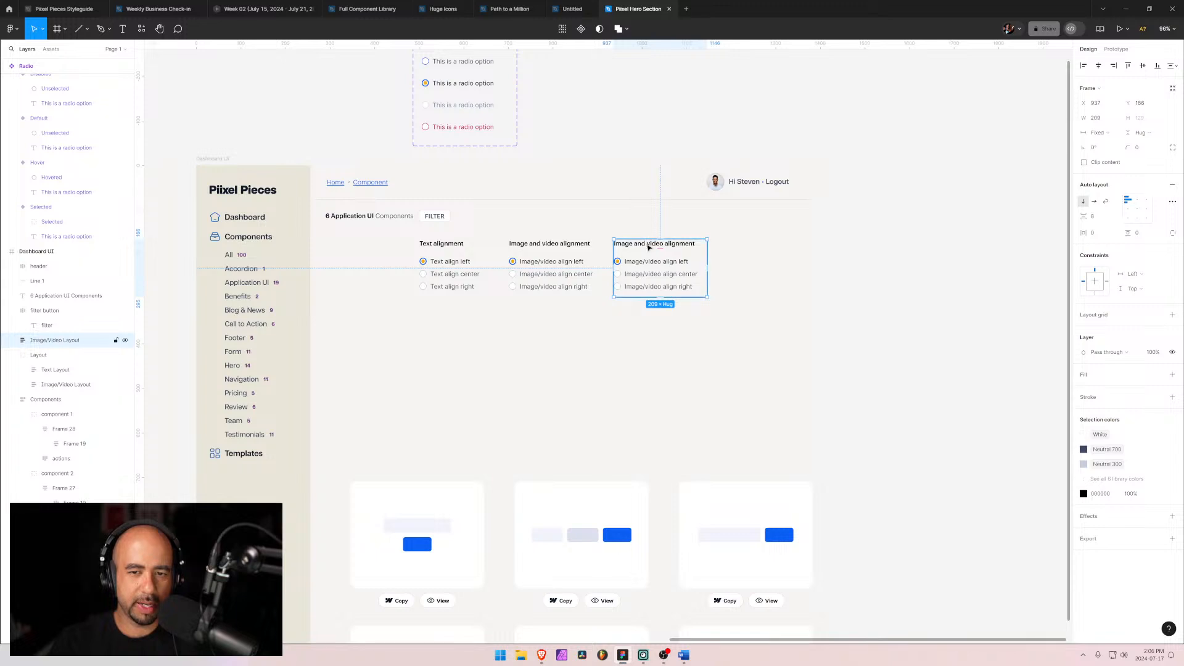
Step: Rename the new copy's heading to Number of columns
{"action": "left_click", "coordinate": [649, 246]}
{"action": "double_click", "coordinate": [647, 245]}
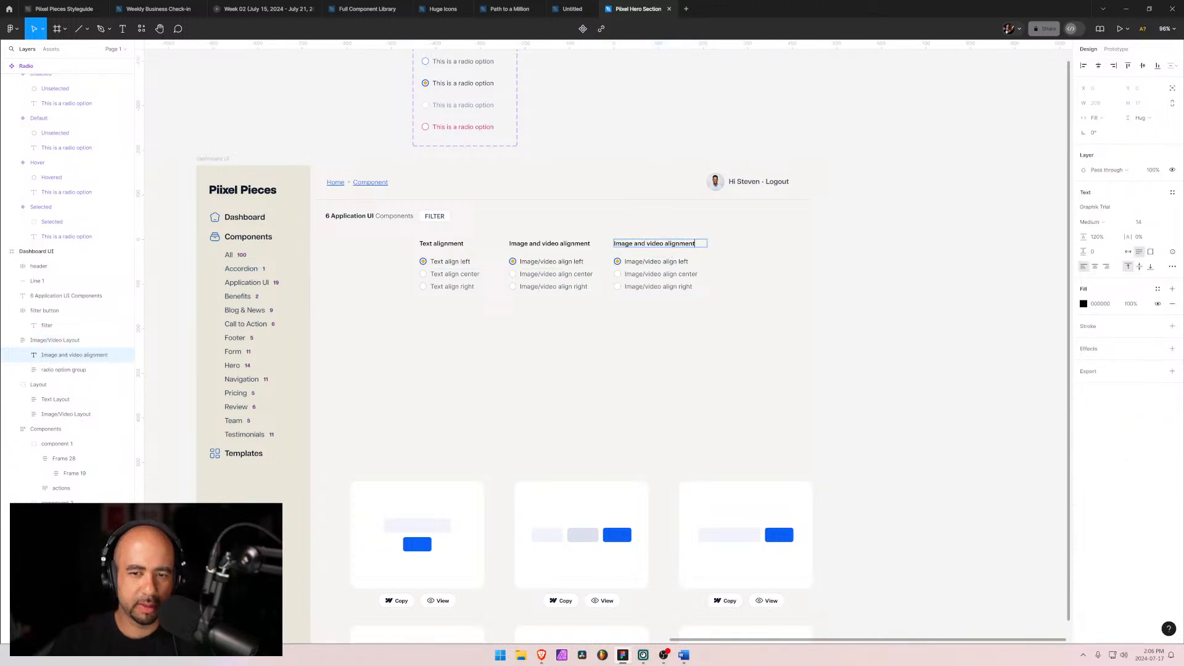
{"action": "key", "text": "ctrl+a"}
{"action": "type", "text": "Number o"}
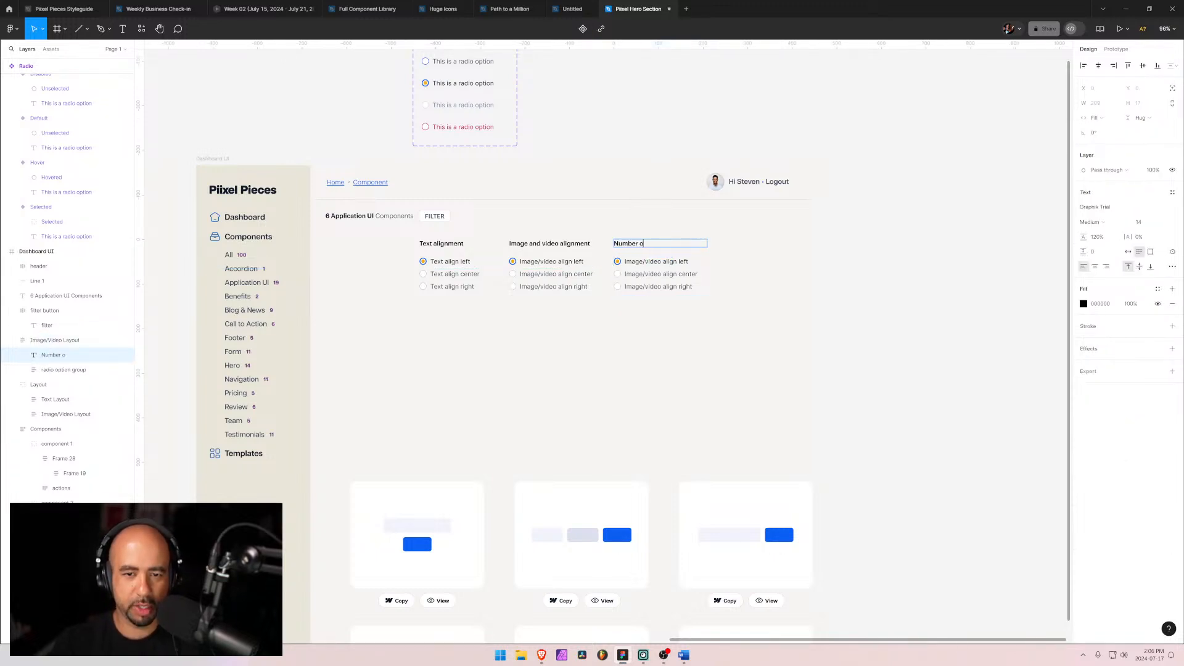
{"action": "type", "text": "f comumns"}
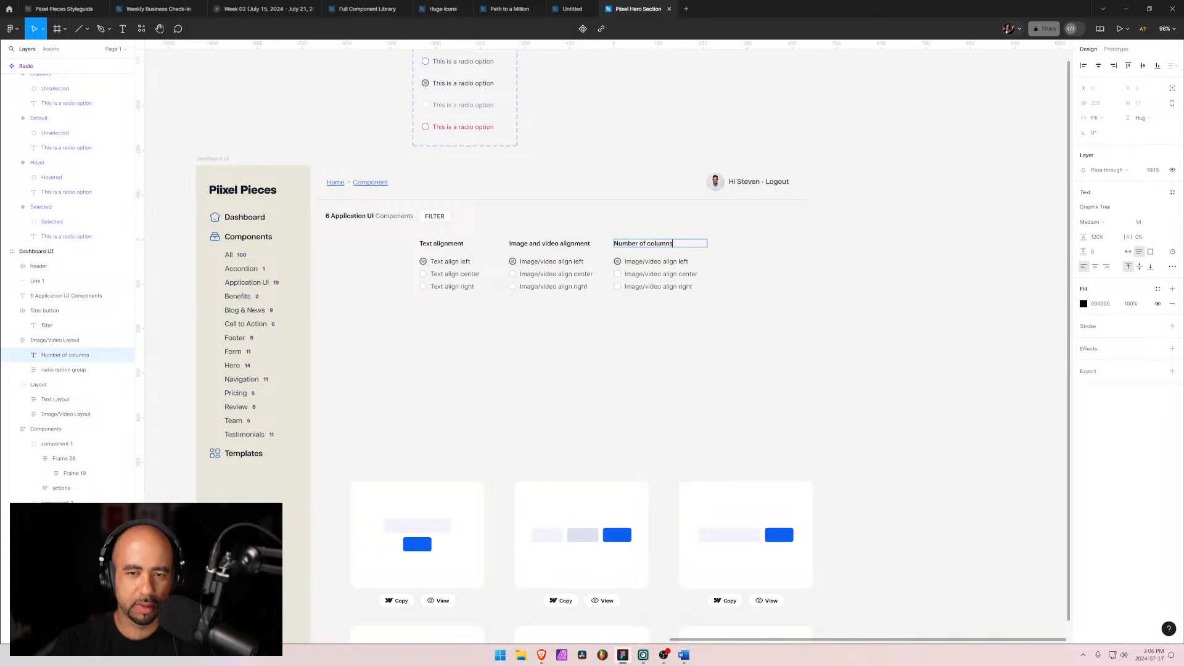
Step: Open the Pixel Pieces Styleguide file
{"action": "left_click", "coordinate": [643, 262]}
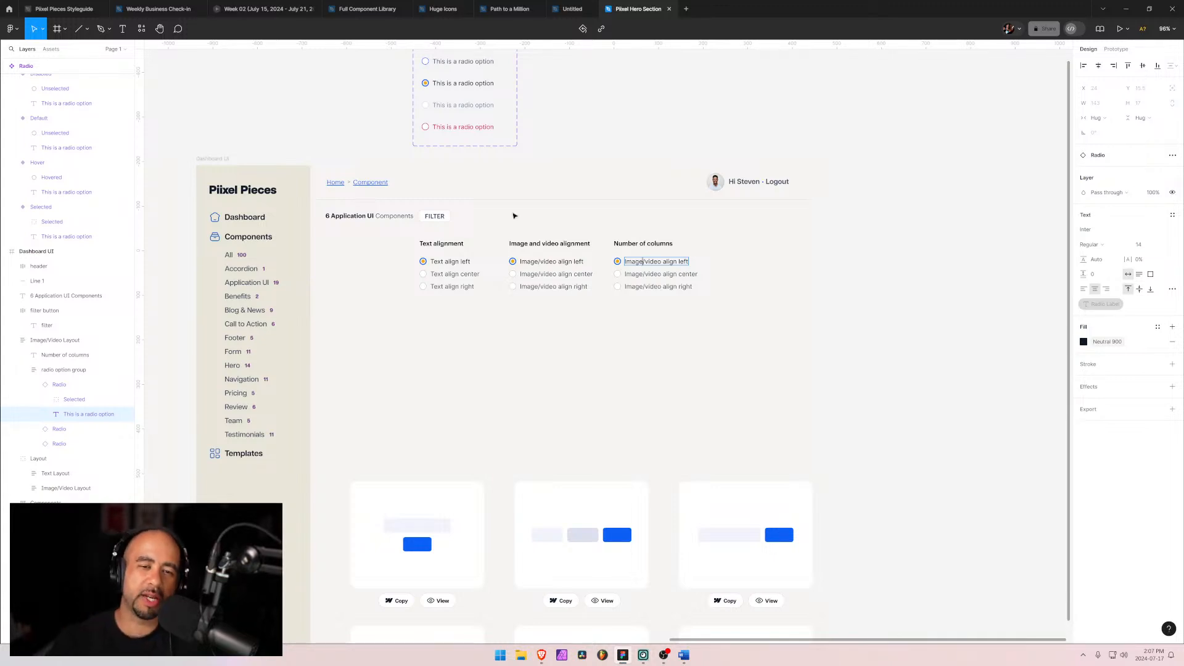
{"action": "left_click", "coordinate": [423, 274]}
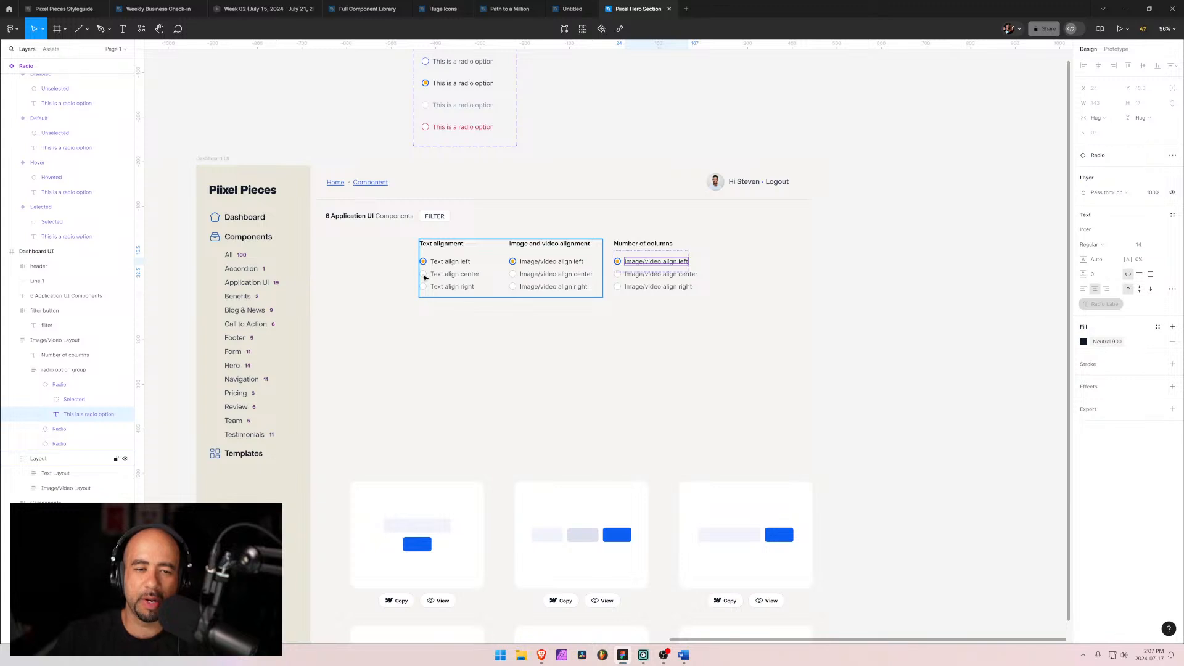
{"action": "left_click", "coordinate": [478, 327]}
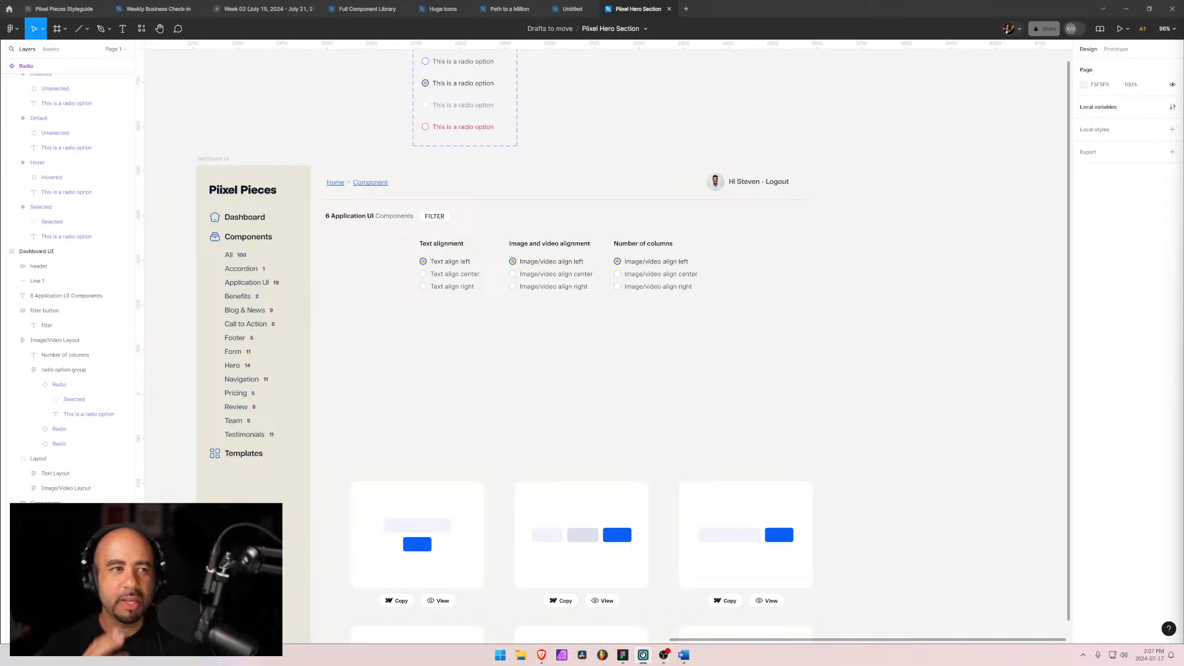
{"action": "left_click", "coordinate": [65, 8]}
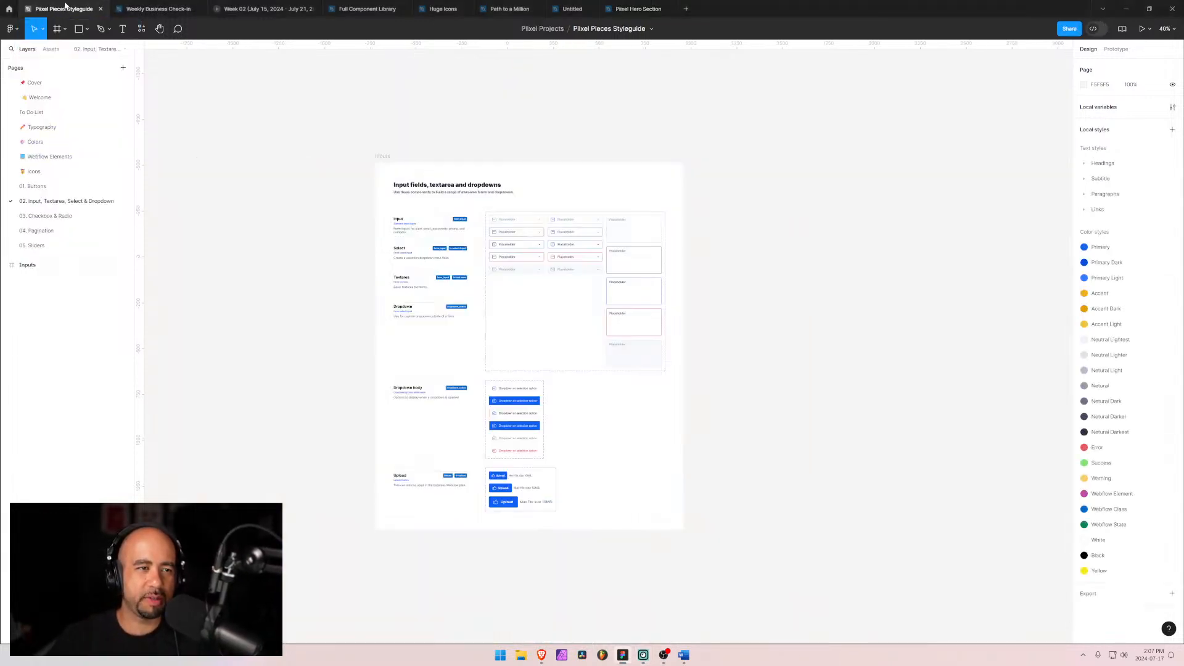
Step: Copy the checkbox component set from the Checkbox & Radio page of the styleguide
{"action": "scroll", "coordinate": [569, 335], "scroll_direction": "up", "scroll_amount": 3}
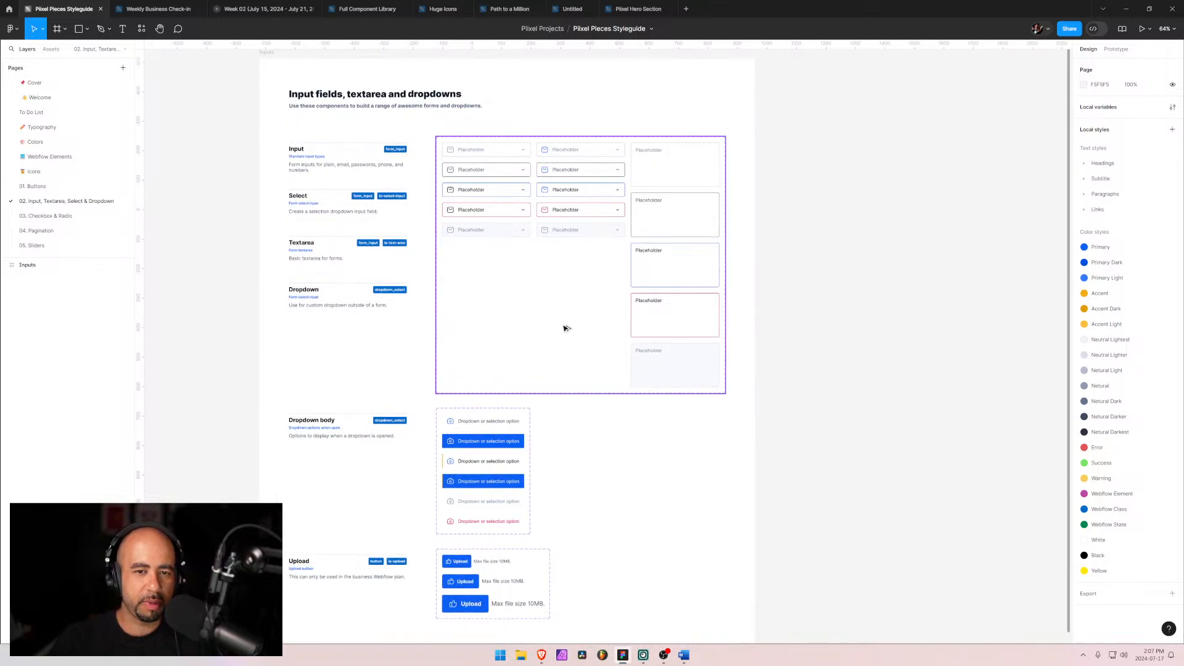
{"action": "left_click", "coordinate": [45, 216]}
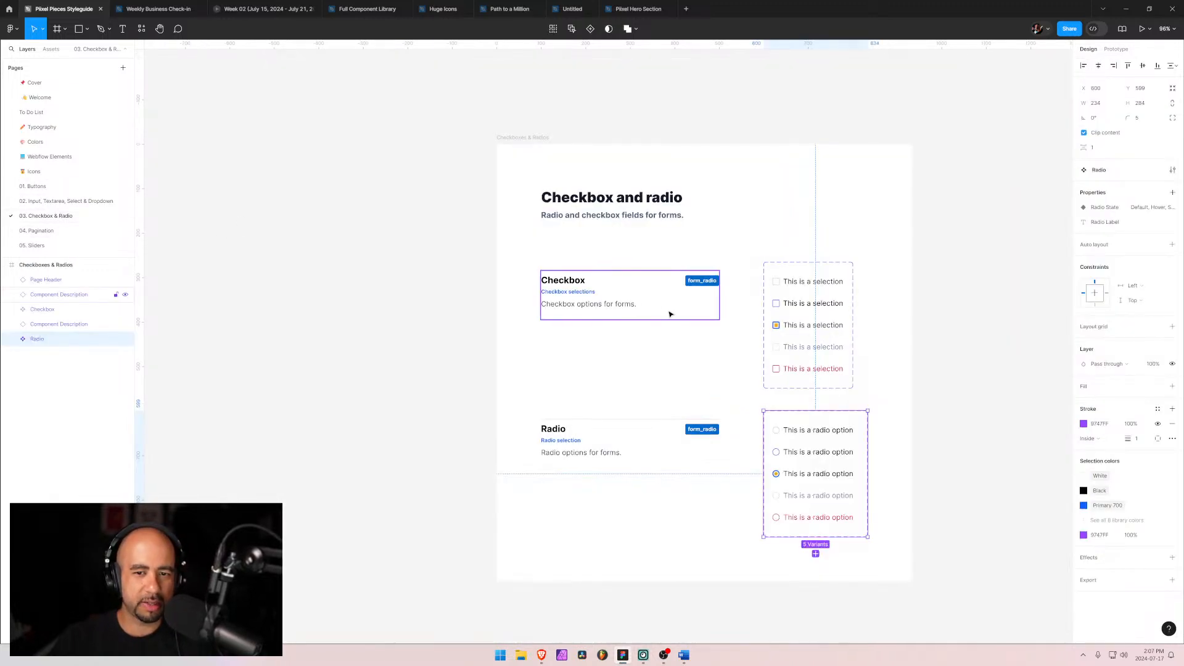
{"action": "left_click", "coordinate": [782, 270]}
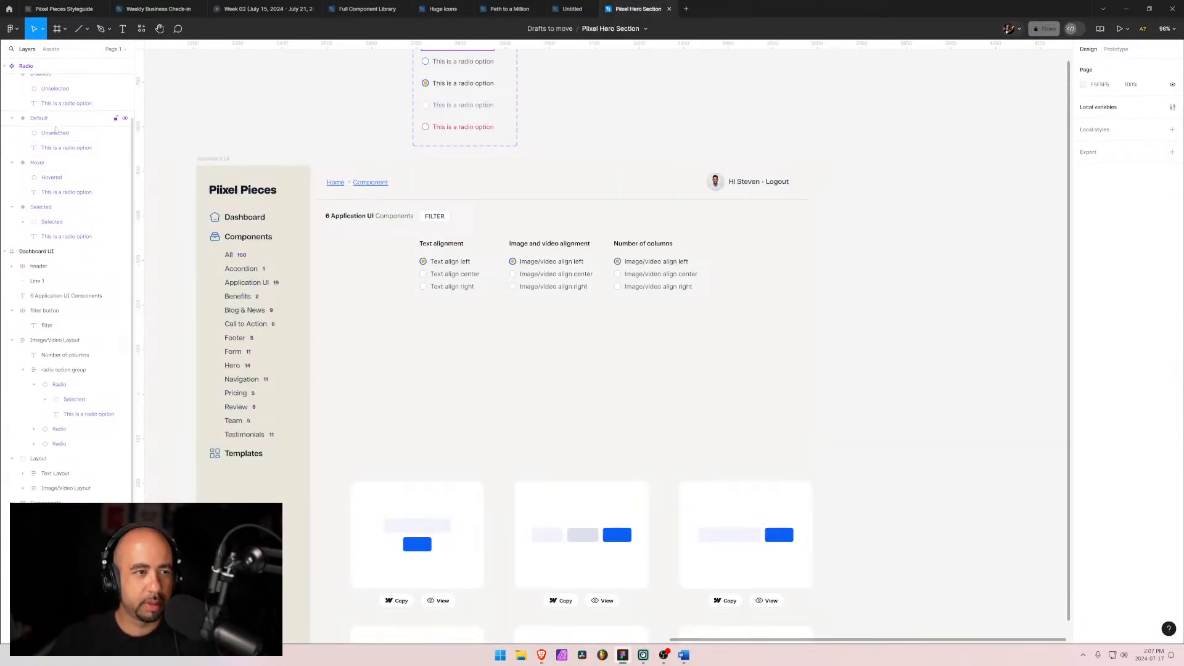
Step: Paste the checkbox component set into the Pixel Hero Section file and place it beside the Radio component set
{"action": "scroll", "coordinate": [68, 185], "scroll_direction": "up", "scroll_amount": 3}
{"action": "left_click", "coordinate": [16, 111]}
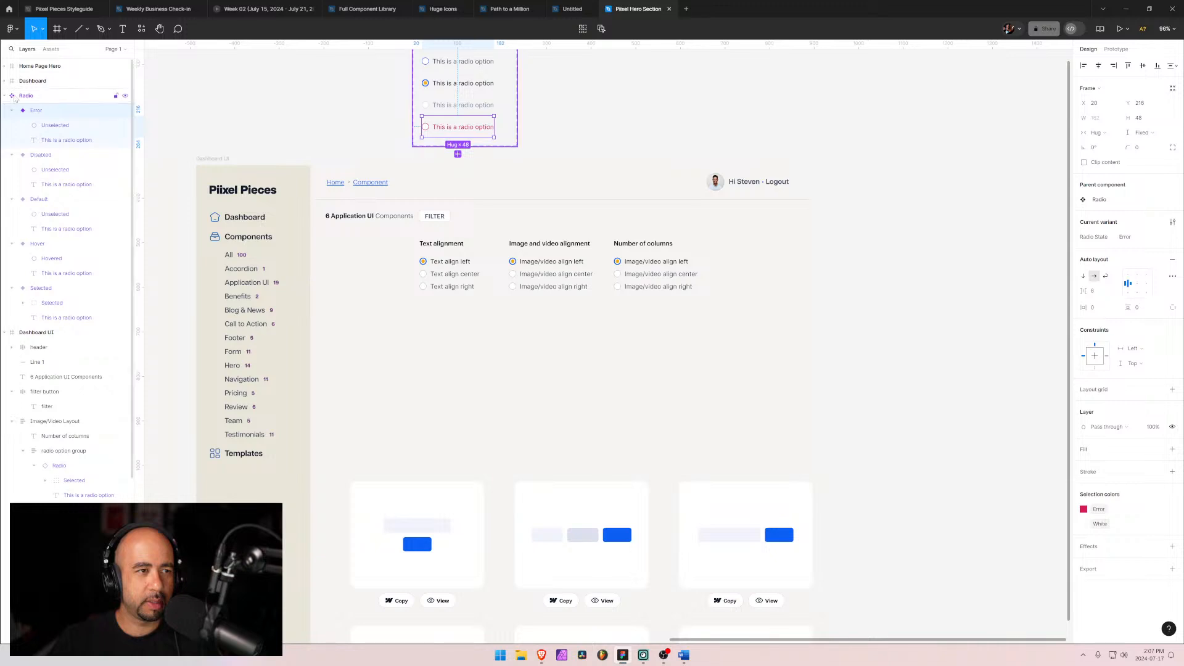
{"action": "left_click", "coordinate": [5, 96]}
{"action": "left_click", "coordinate": [26, 97]}
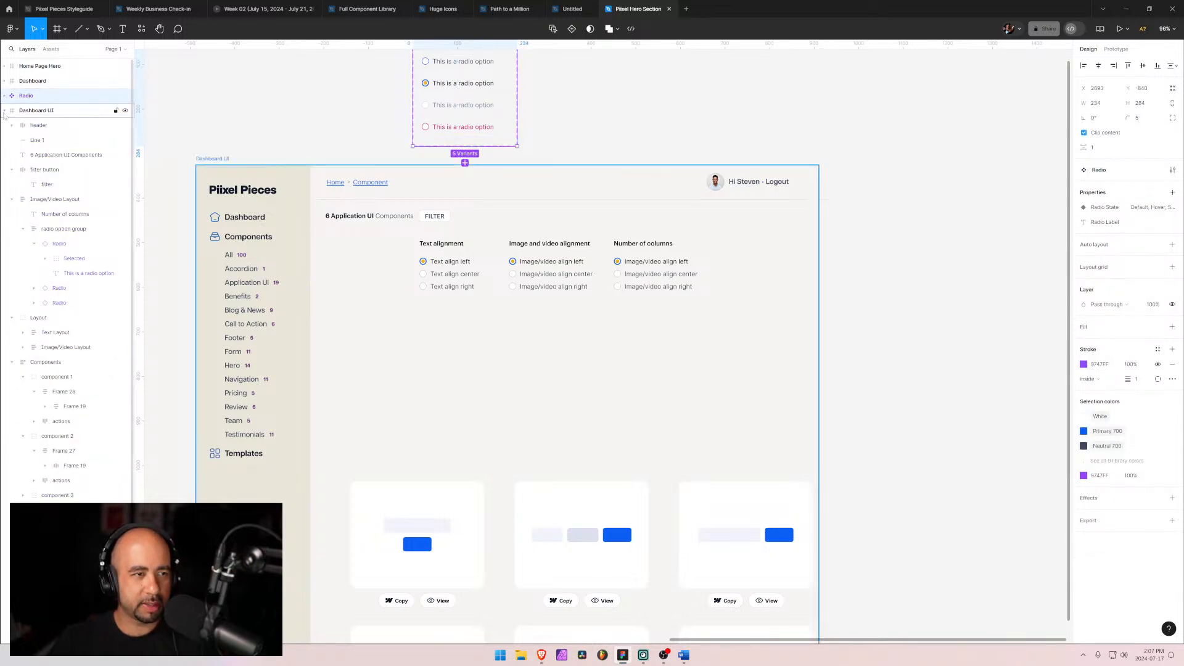
{"action": "key", "text": "ctrl+v"}
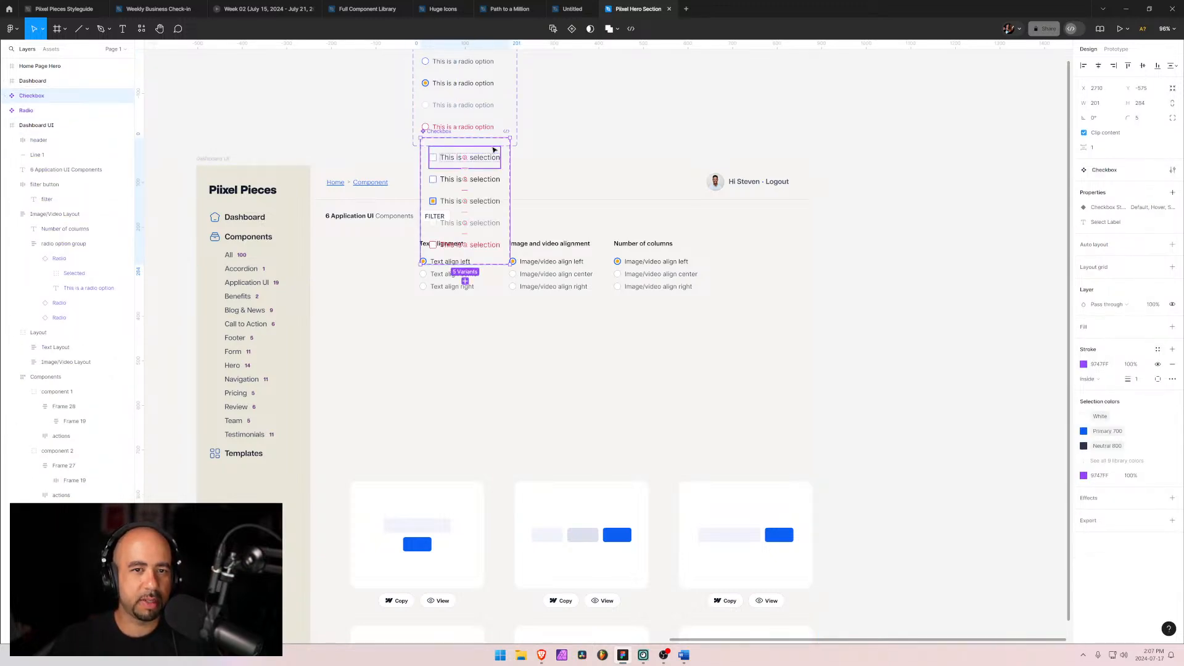
{"action": "left_click_drag", "start_coordinate": [495, 150], "coordinate": [597, 120]}
Step: Set the Default checkbox label's font size to 14 and the Hover checkbox label's font size to 15
{"action": "double_click", "coordinate": [597, 120]}
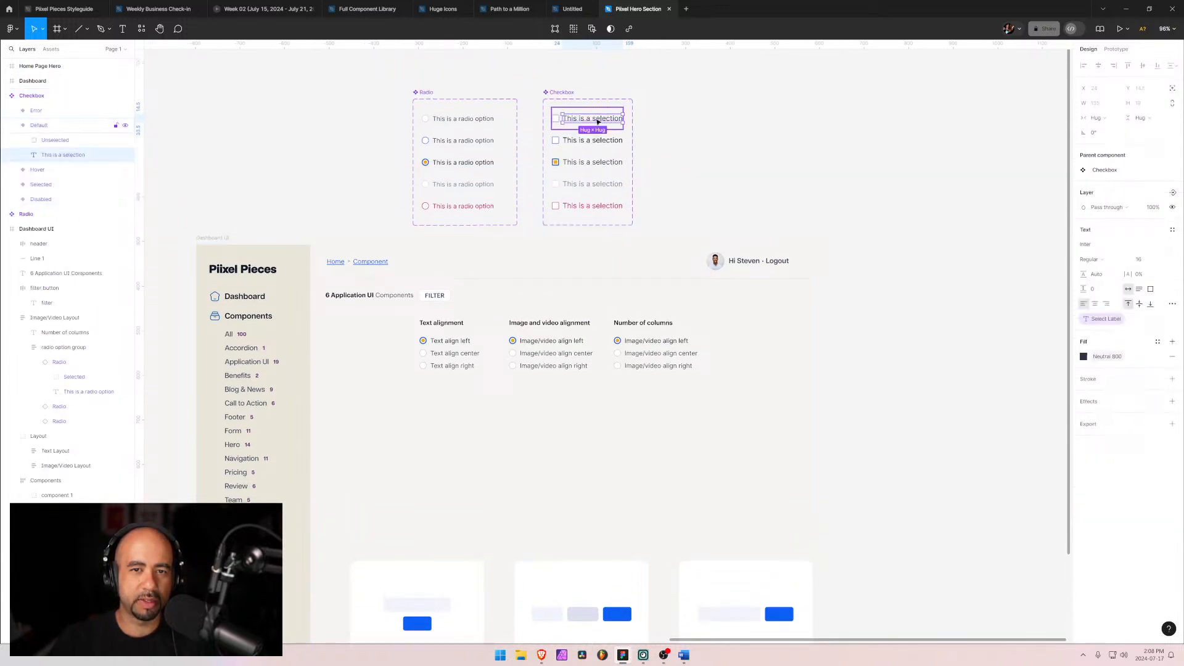
{"action": "left_click", "coordinate": [1165, 261]}
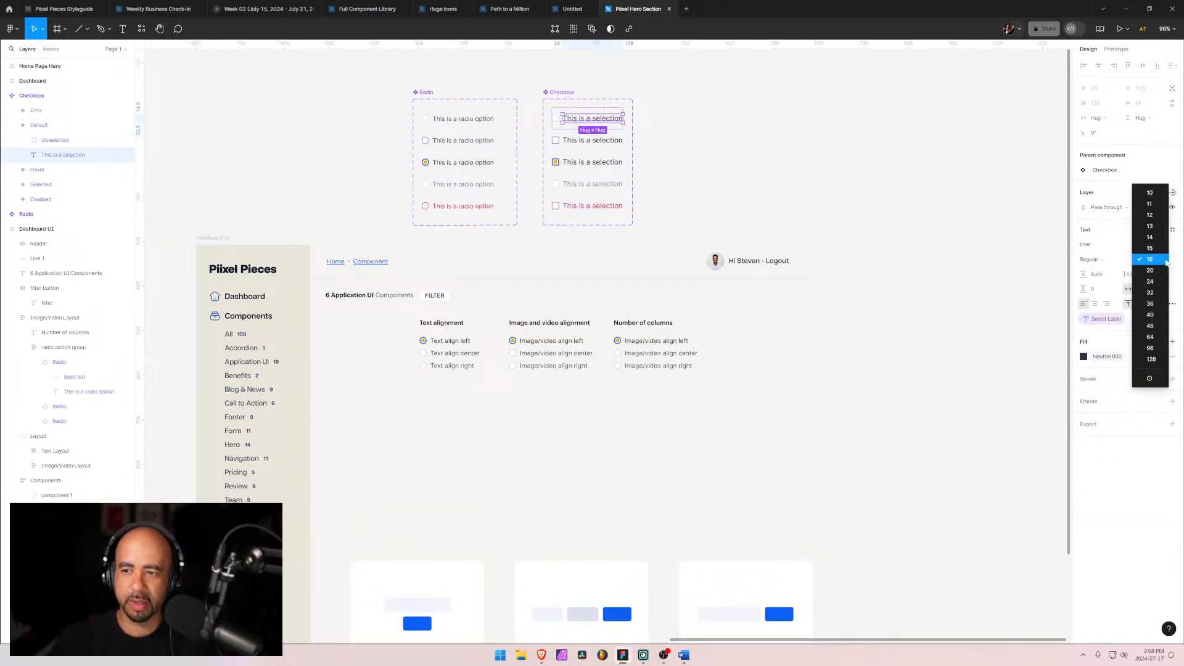
{"action": "left_click", "coordinate": [1154, 238]}
{"action": "double_click", "coordinate": [608, 143]}
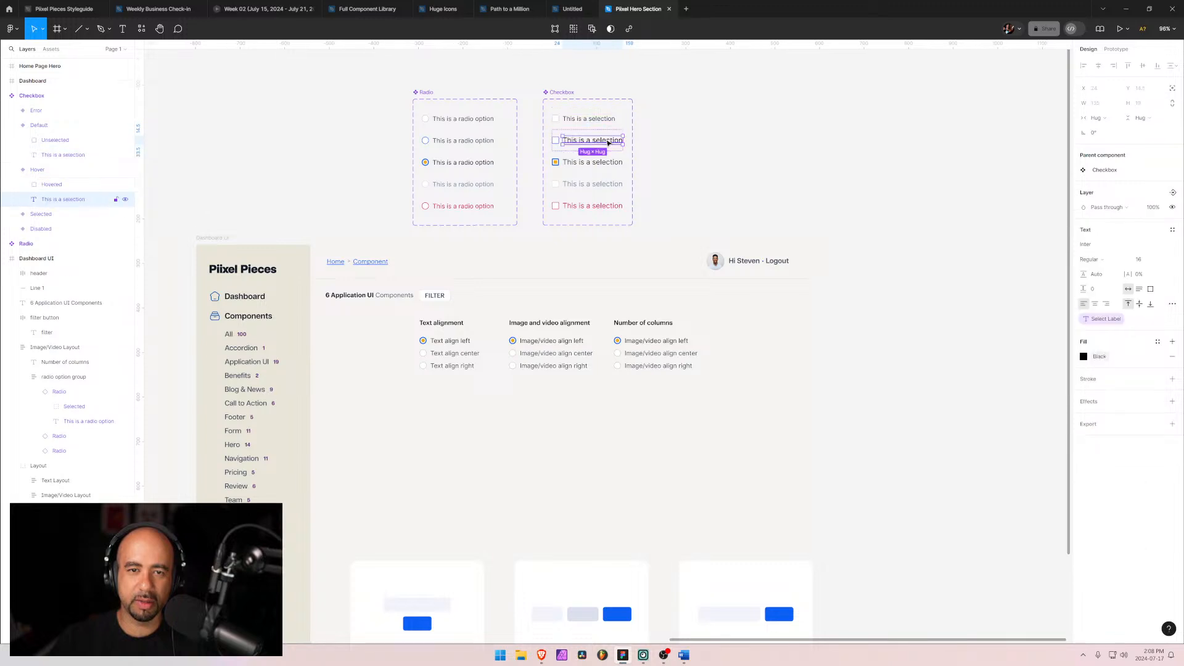
{"action": "left_click", "coordinate": [1165, 260]}
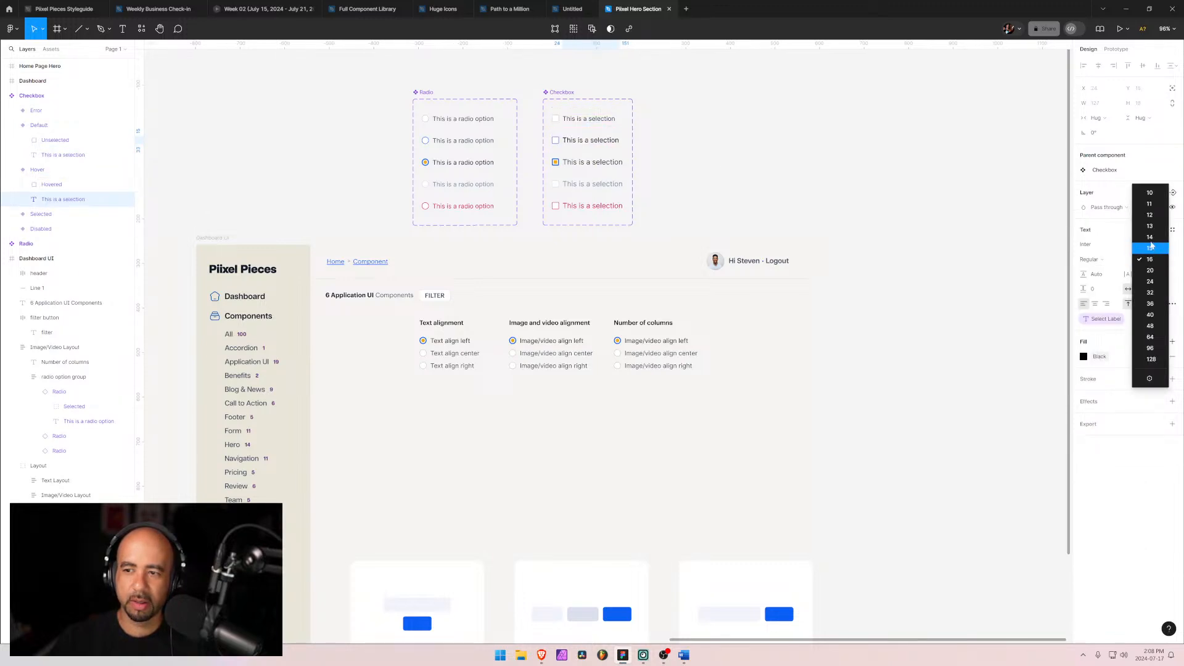
{"action": "left_click", "coordinate": [1151, 247]}
{"action": "left_click", "coordinate": [589, 162]}
{"action": "left_click", "coordinate": [590, 162]}
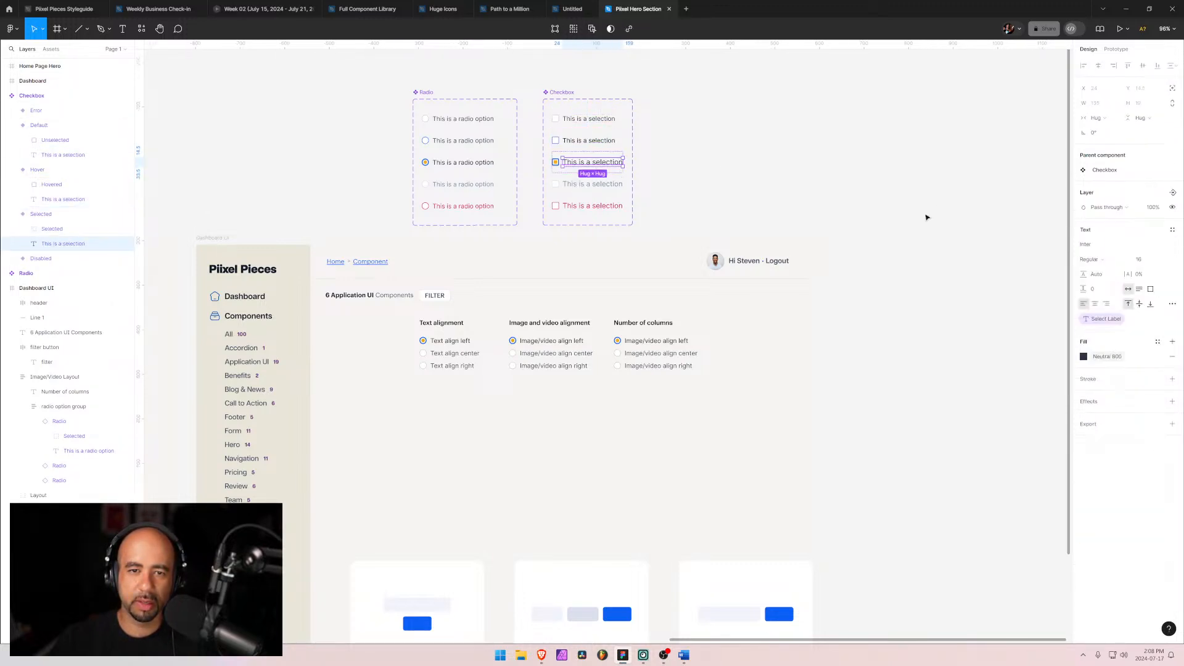
{"action": "left_click", "coordinate": [1165, 260]}
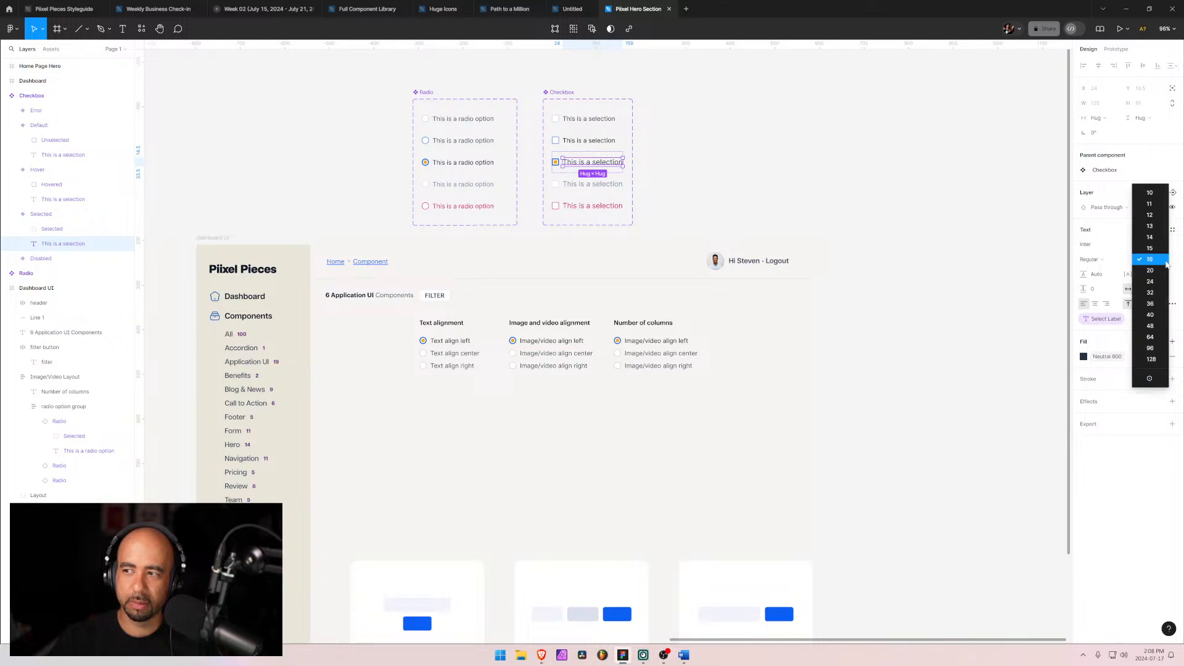
{"action": "key", "text": "Escape"}
Step: Set the Disabled checkbox label's font size to 15 and the Error checkbox label's font size to 14
{"action": "left_click", "coordinate": [581, 185]}
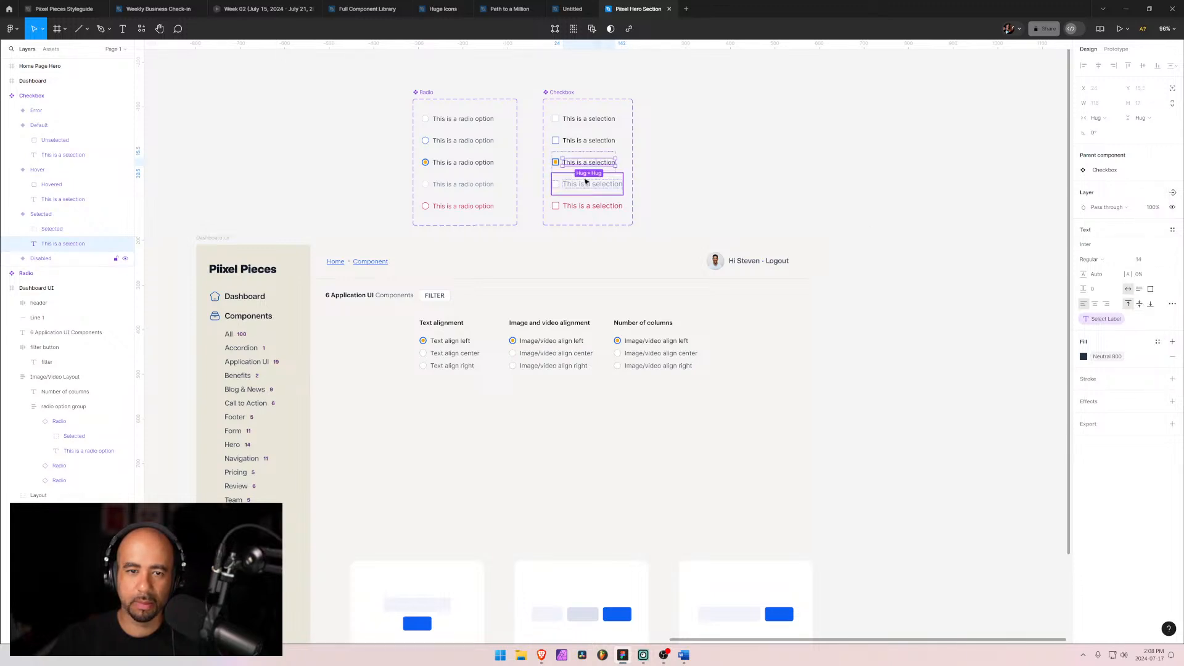
{"action": "left_click", "coordinate": [582, 185]}
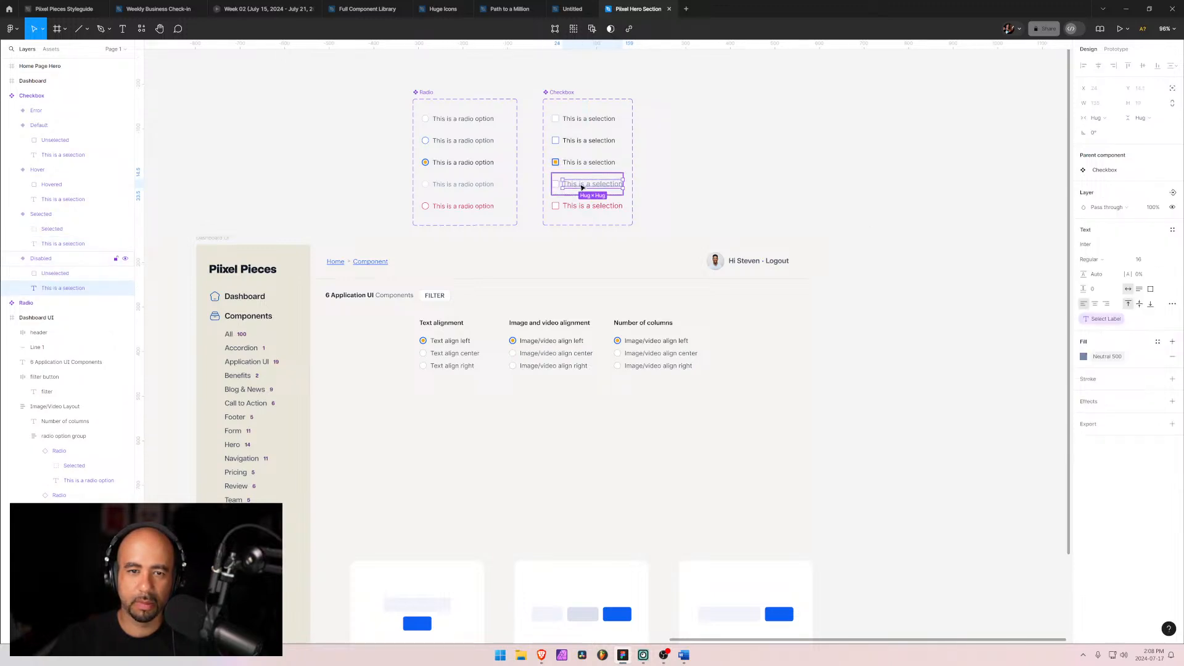
{"action": "left_click", "coordinate": [1165, 260]}
{"action": "left_click", "coordinate": [1151, 248]}
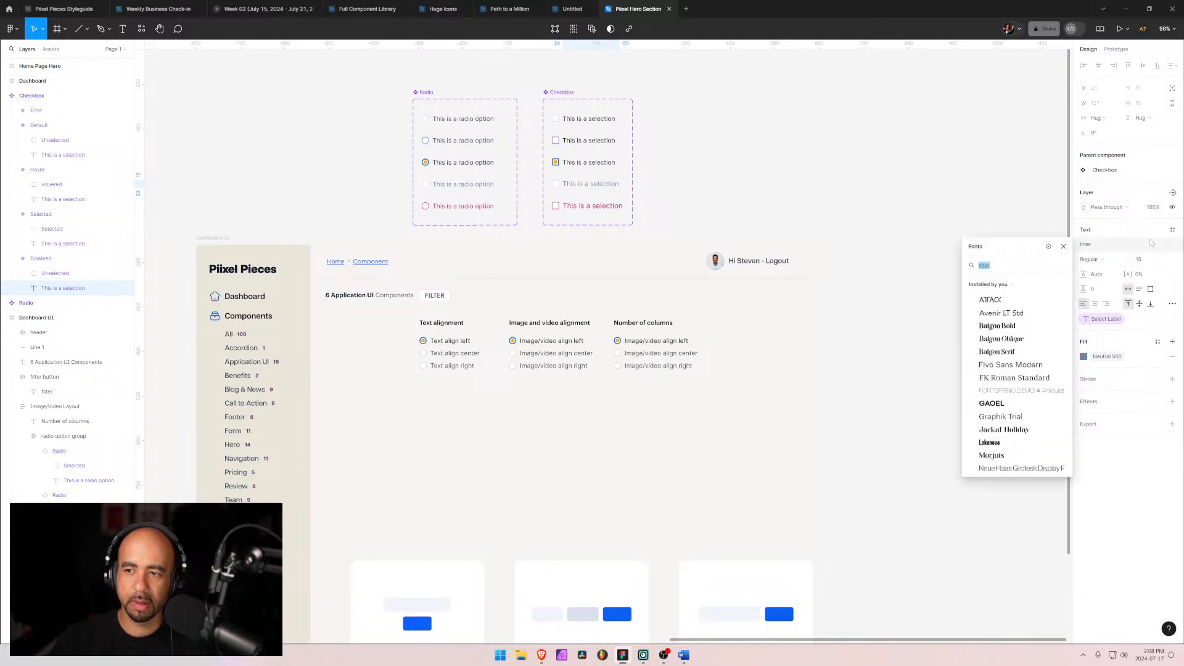
{"action": "left_click", "coordinate": [1169, 260]}
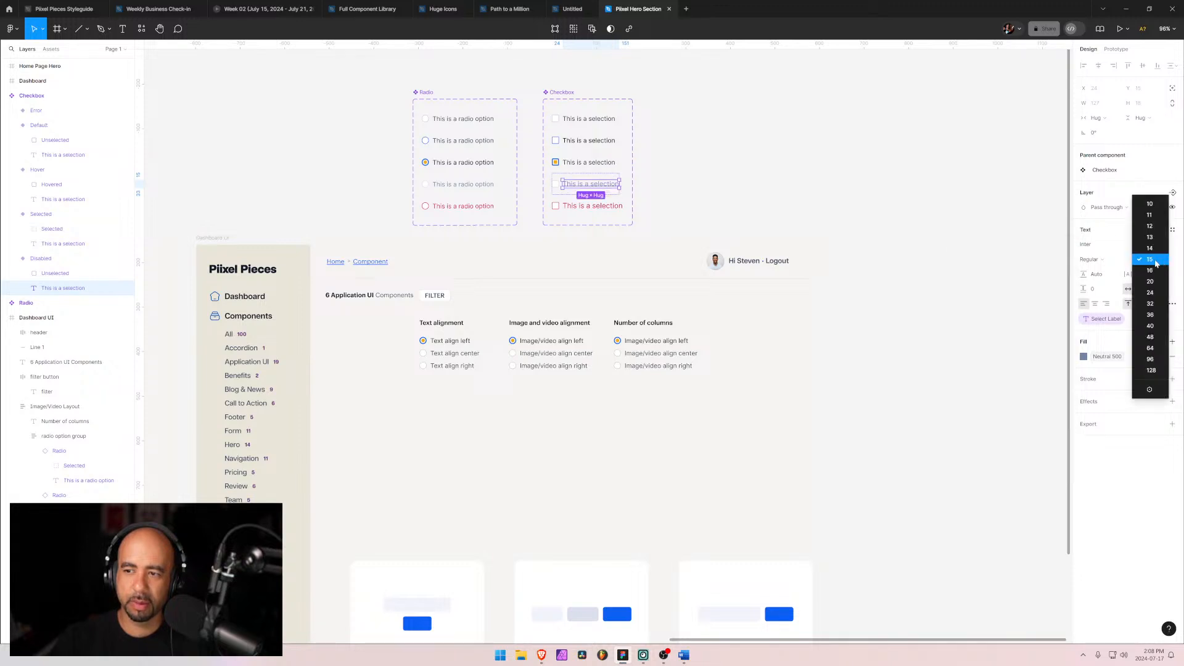
{"action": "left_click", "coordinate": [607, 209]}
{"action": "double_click", "coordinate": [606, 208]}
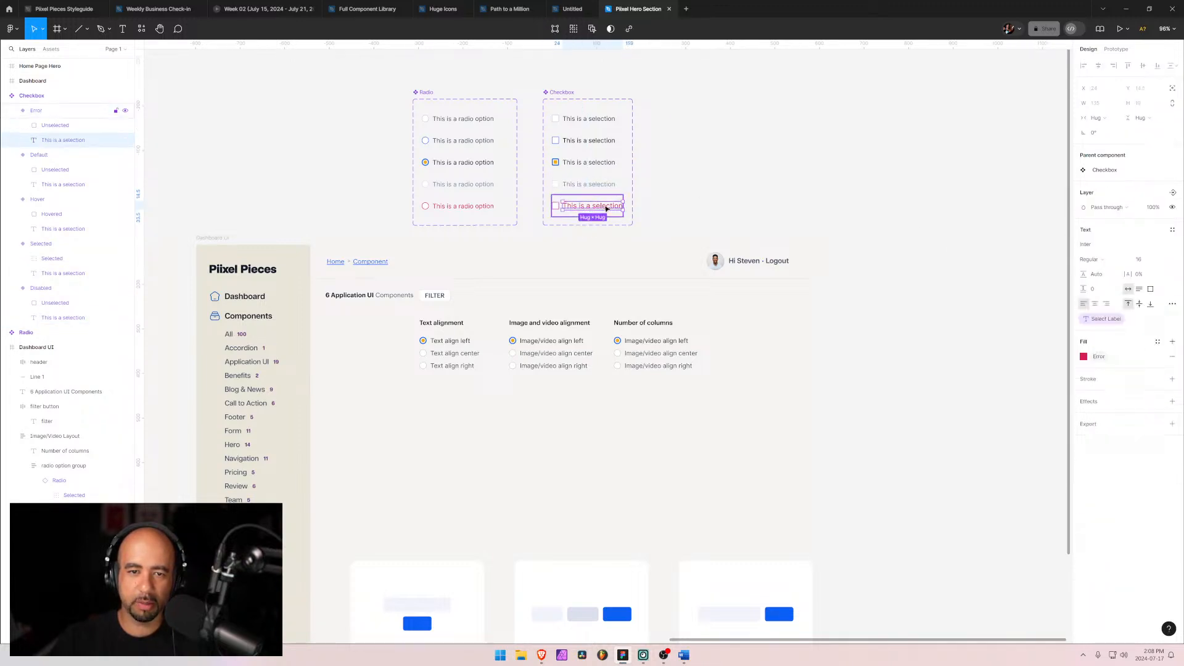
{"action": "left_click", "coordinate": [1167, 260]}
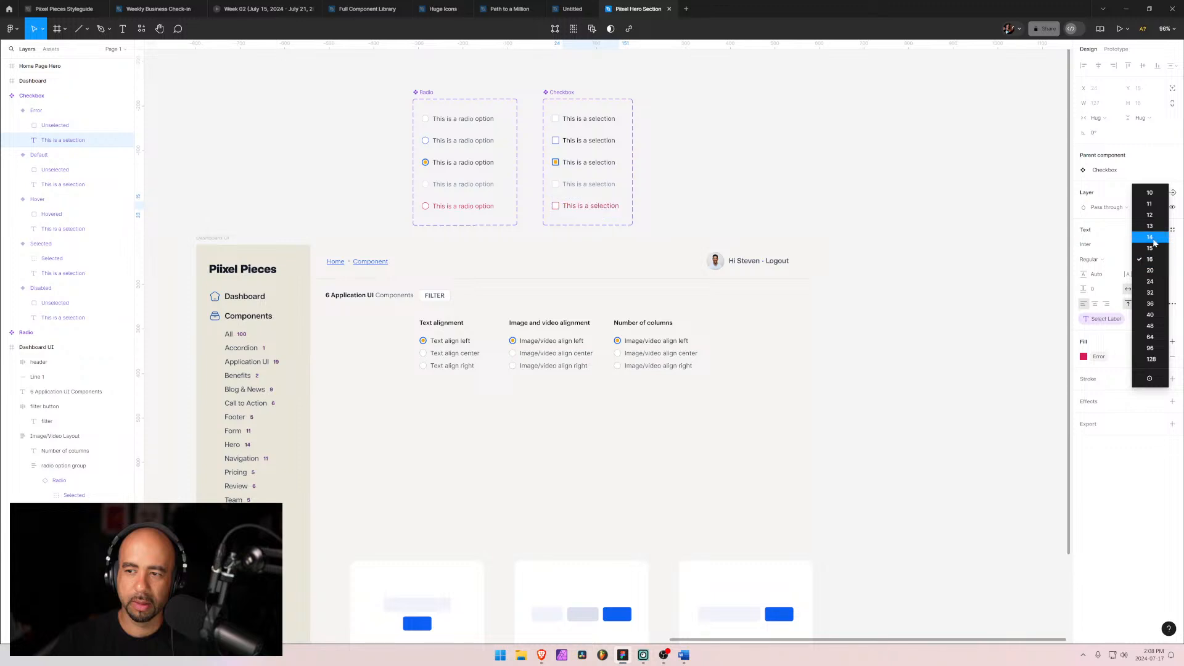
{"action": "left_click", "coordinate": [1151, 237]}
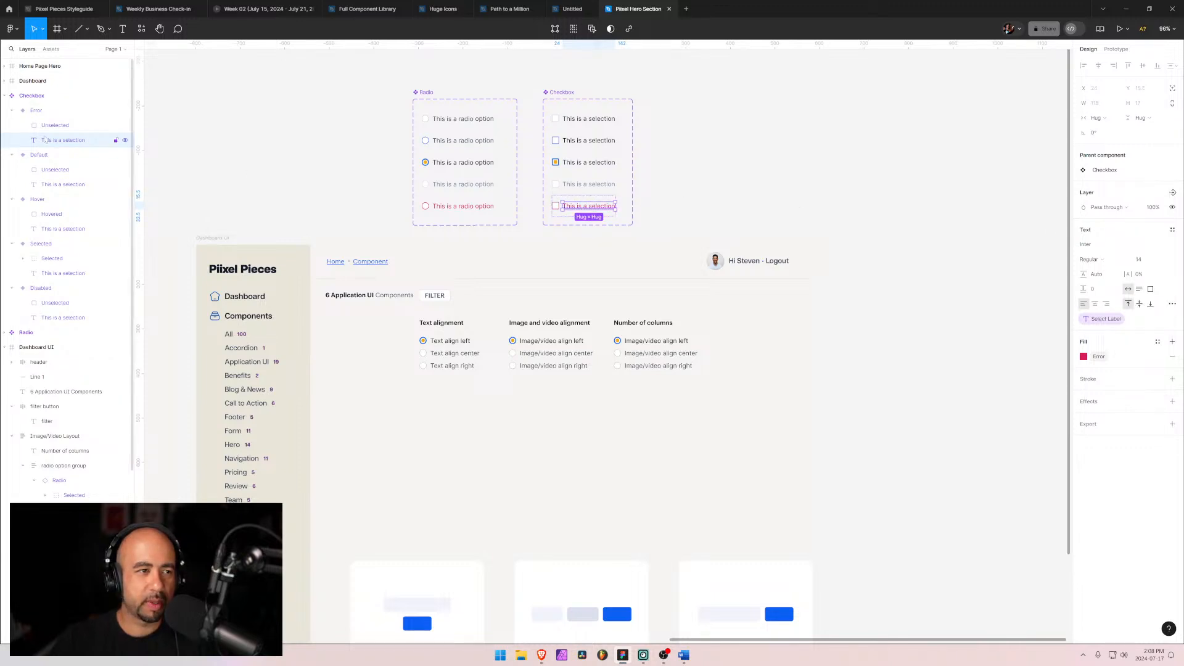
Step: Select all five checkbox variants and set their height to 24
{"action": "left_click", "coordinate": [21, 111]}
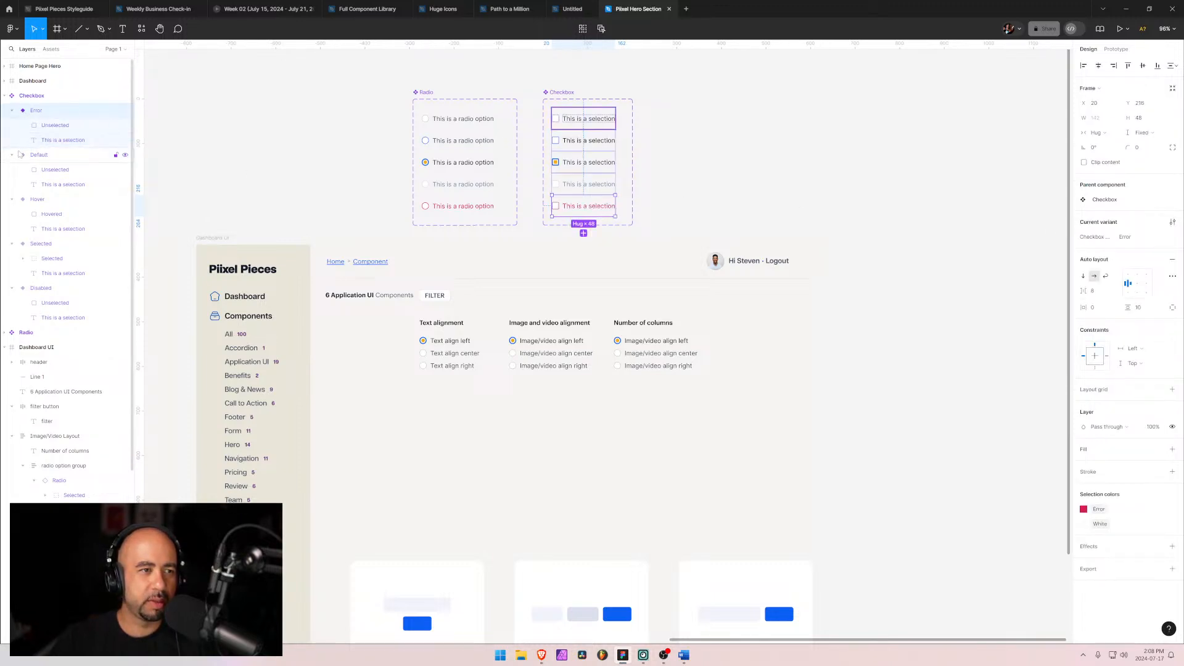
{"action": "left_click", "coordinate": [38, 155], "text": "shift"}
{"action": "left_click", "coordinate": [38, 200], "text": "shift"}
{"action": "left_click", "coordinate": [40, 243], "text": "shift"}
{"action": "left_click", "coordinate": [39, 289], "text": "shift"}
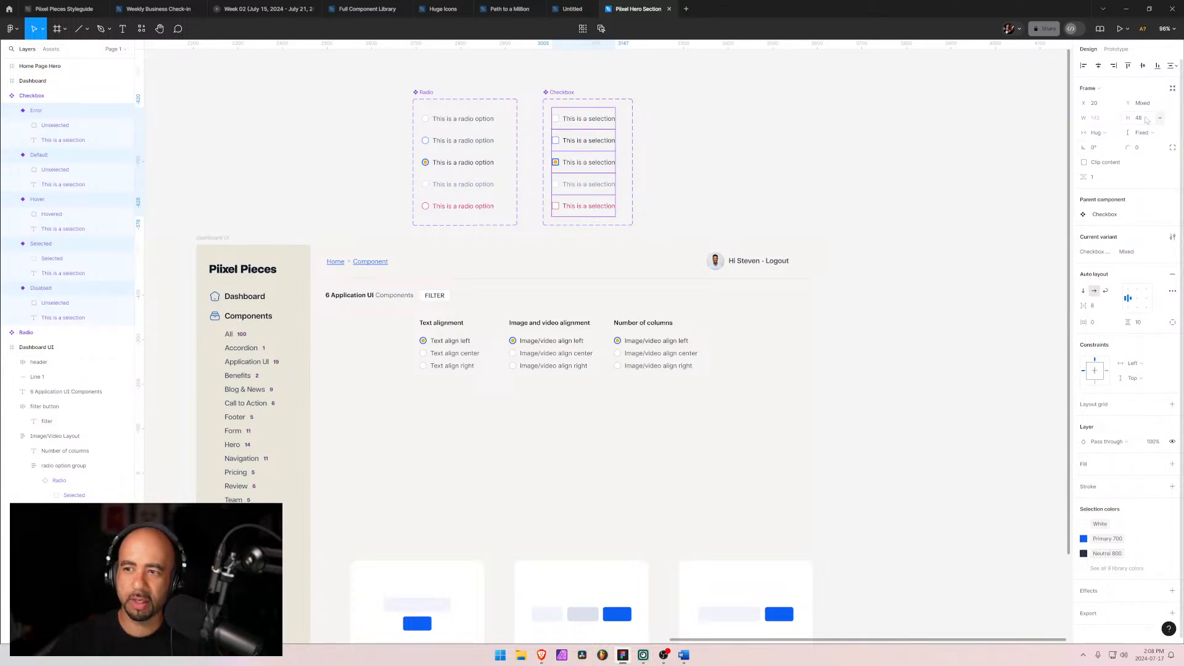
{"action": "left_click_drag", "start_coordinate": [1129, 121], "coordinate": [1105, 122]}
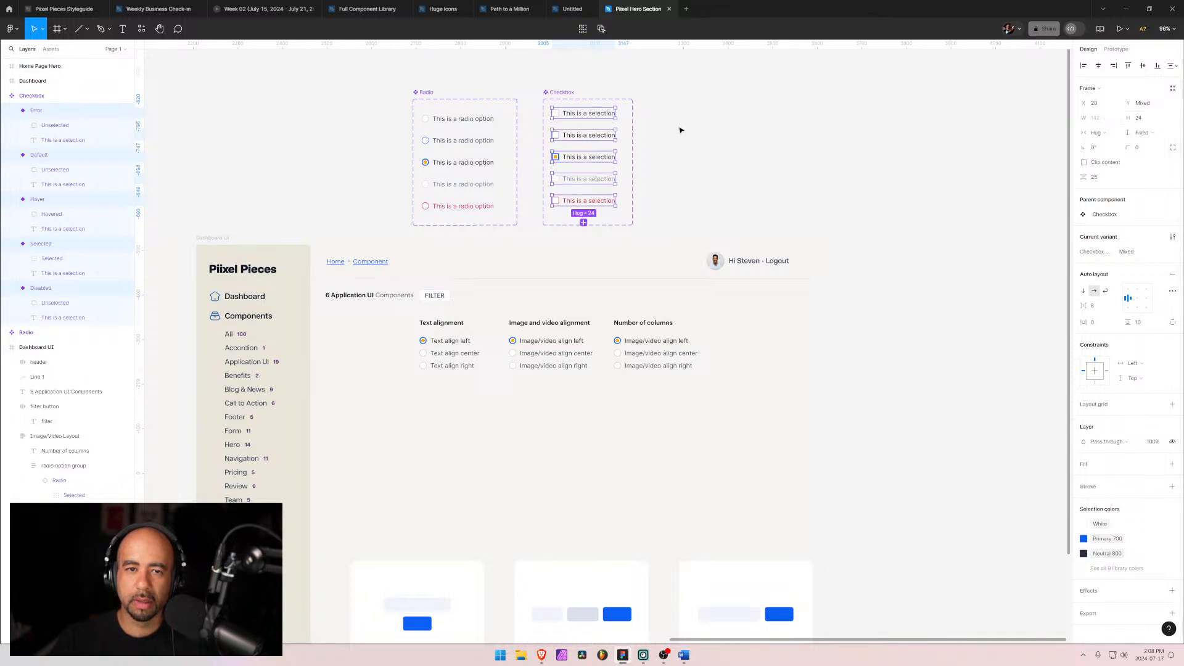
Step: Select all five radio variants and set their height to 24
{"action": "left_click", "coordinate": [453, 119]}
{"action": "left_click", "coordinate": [433, 145], "text": "shift"}
{"action": "left_click", "coordinate": [426, 164], "text": "shift"}
{"action": "left_click", "coordinate": [430, 185], "text": "shift"}
{"action": "left_click", "coordinate": [439, 202], "text": "shift"}
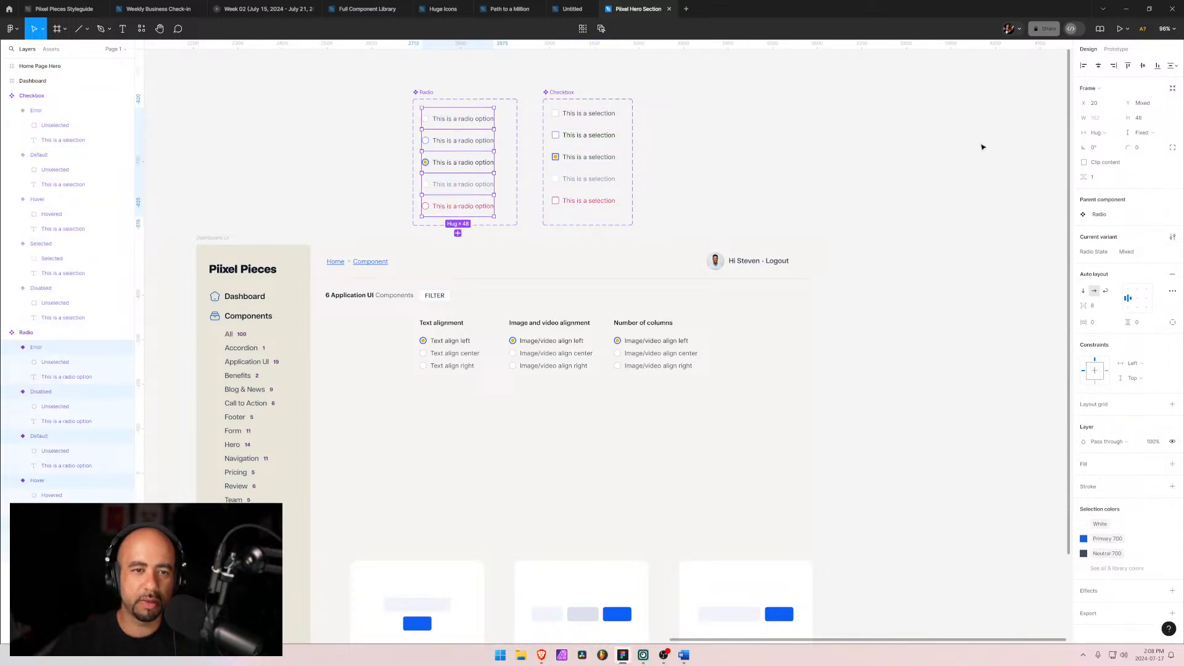
{"action": "left_click", "coordinate": [1139, 119]}
{"action": "type", "text": "24"}
{"action": "key", "text": "Return"}
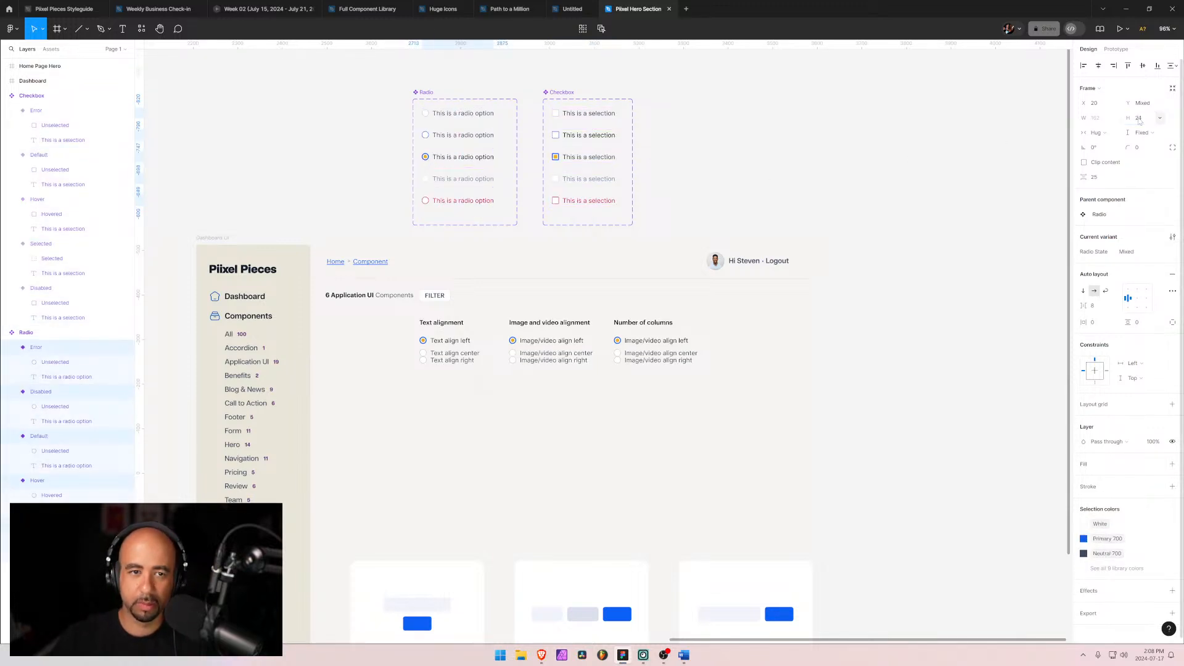
Step: Set the spacing between items in the Text Layout radio option group to 0
{"action": "double_click", "coordinate": [454, 348]}
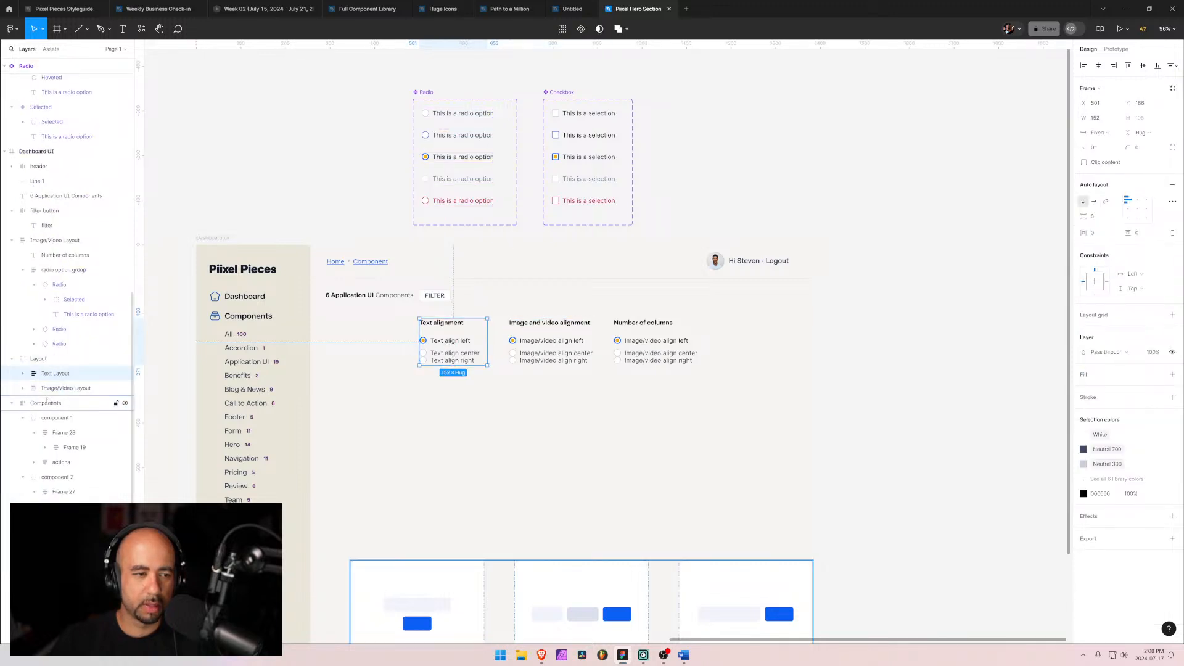
{"action": "left_click", "coordinate": [44, 389]}
{"action": "left_click", "coordinate": [44, 376]}
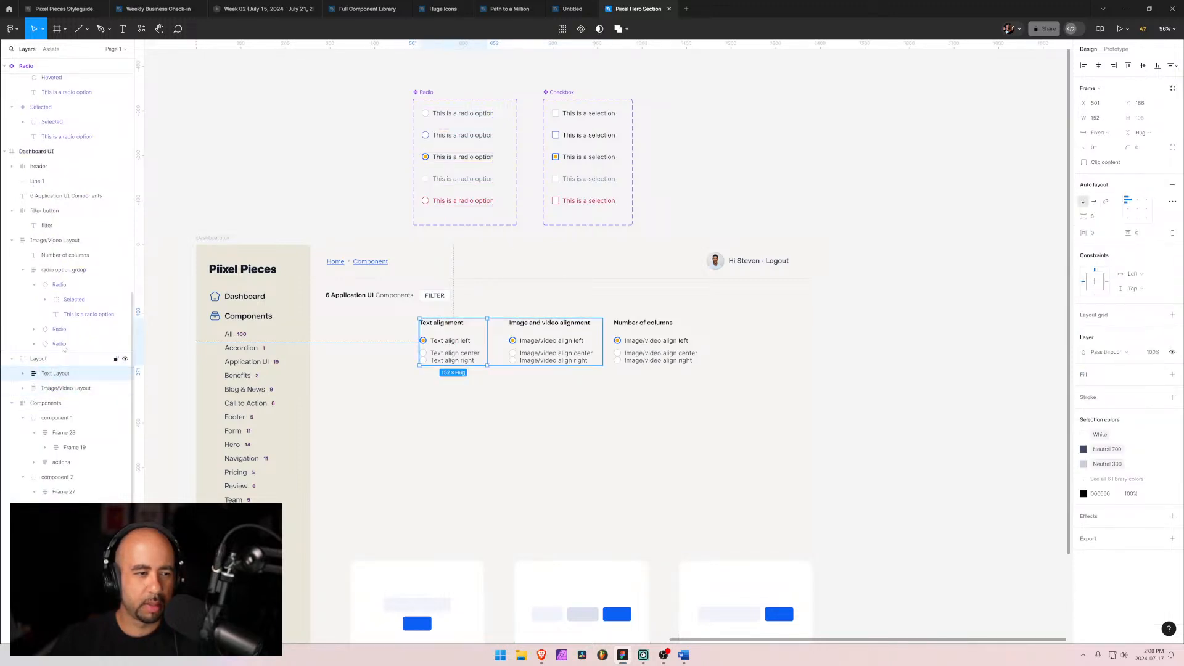
{"action": "key", "text": "alt+Tab"}
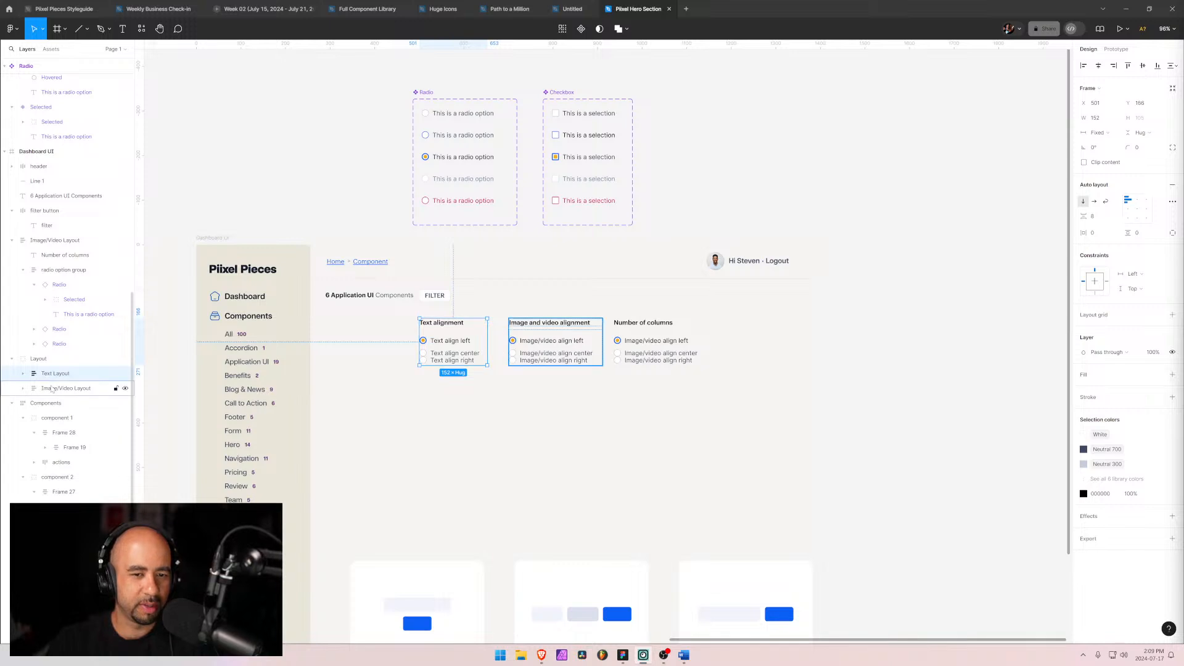
{"action": "left_click", "coordinate": [19, 374]}
{"action": "left_click", "coordinate": [62, 403]}
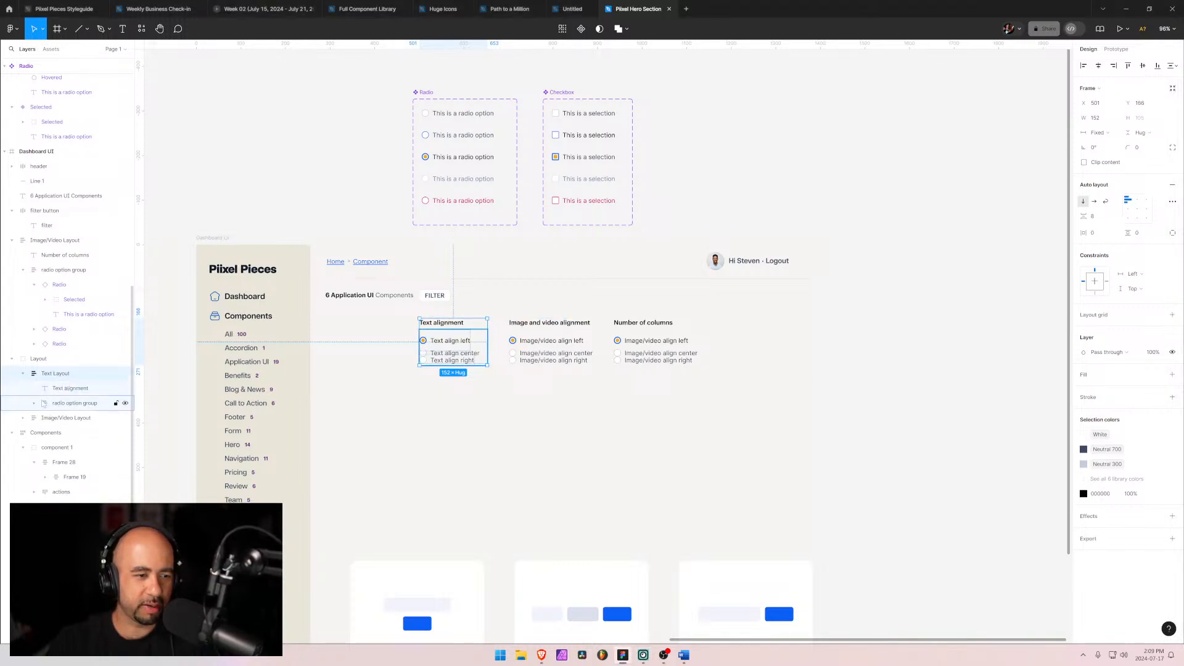
{"action": "left_click", "coordinate": [69, 418]}
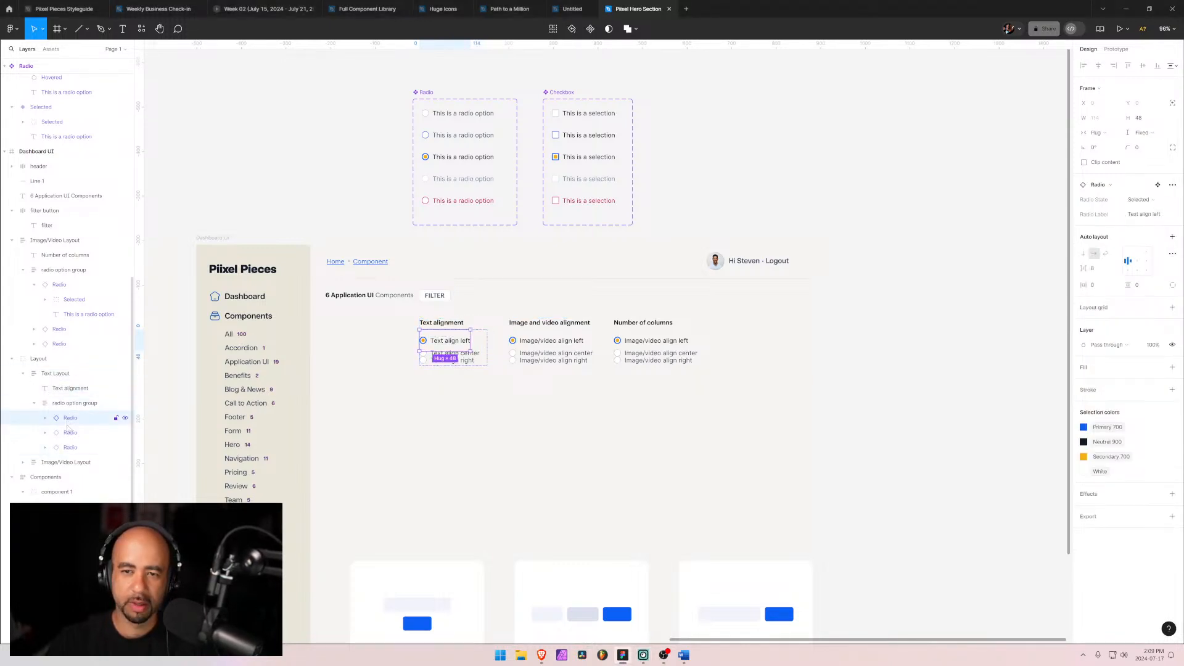
{"action": "left_click", "coordinate": [77, 404]}
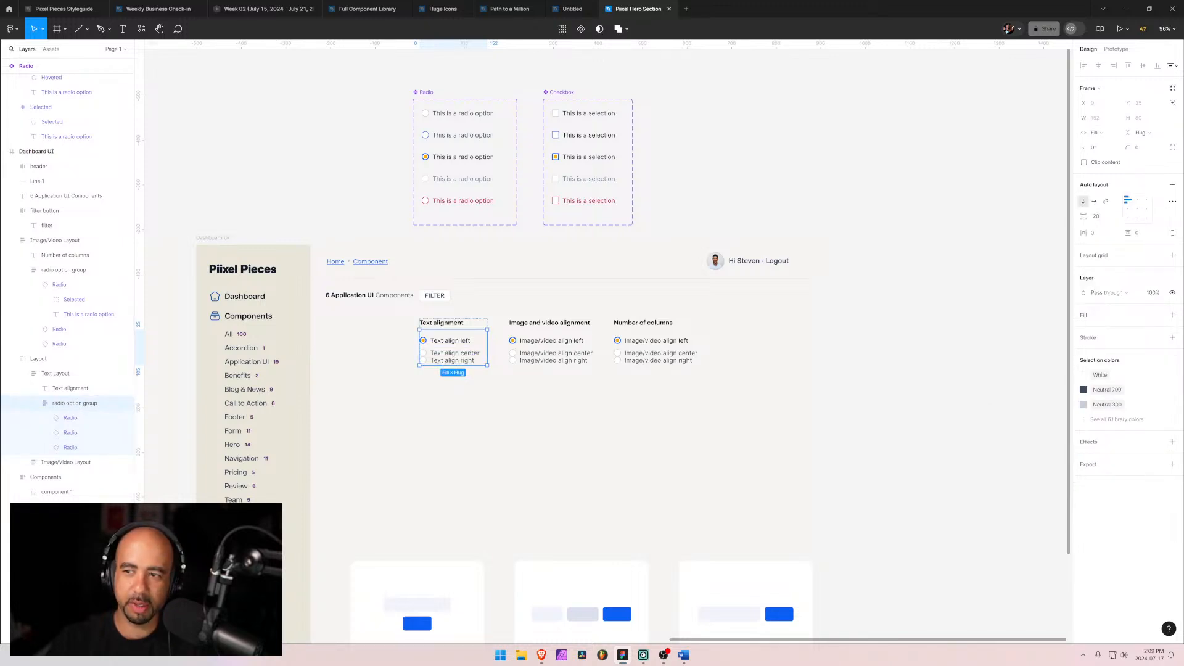
{"action": "left_click", "coordinate": [1098, 218]}
{"action": "type", "text": "0"}
{"action": "key", "text": "Return"}
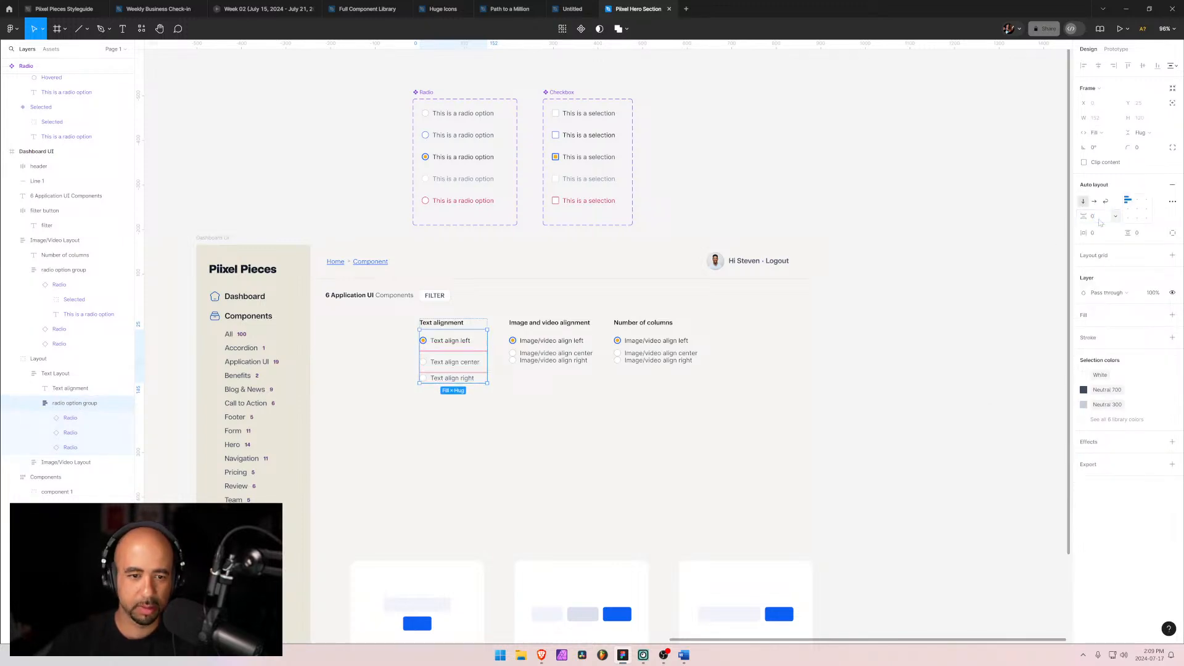
Step: Set the height of the first two radio options in the Text Layout group to 24
{"action": "left_click", "coordinate": [70, 419]}
{"action": "left_click", "coordinate": [71, 434]}
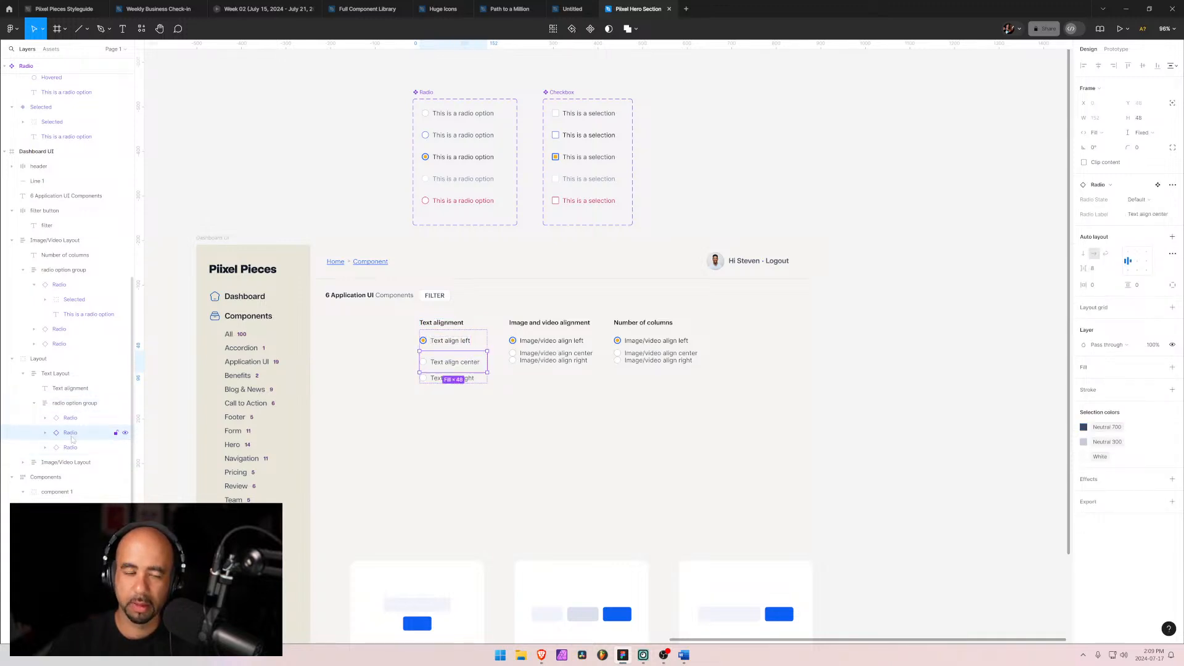
{"action": "left_click", "coordinate": [73, 447]}
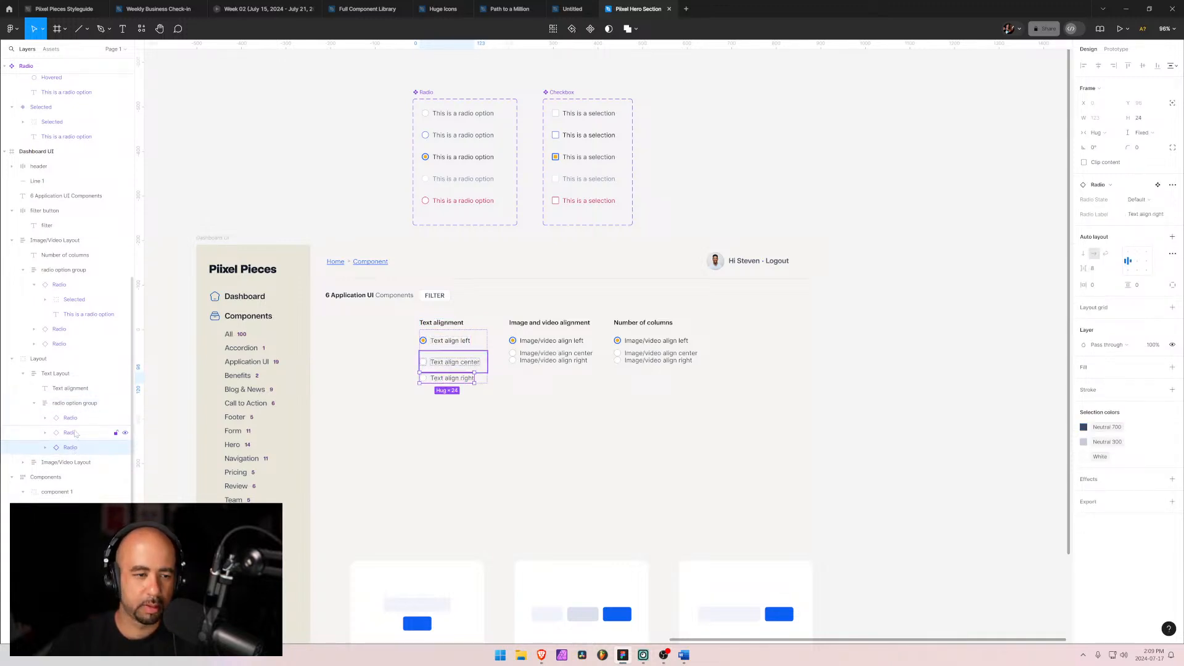
{"action": "left_click", "coordinate": [70, 433]}
{"action": "left_click", "coordinate": [70, 418], "text": "shift"}
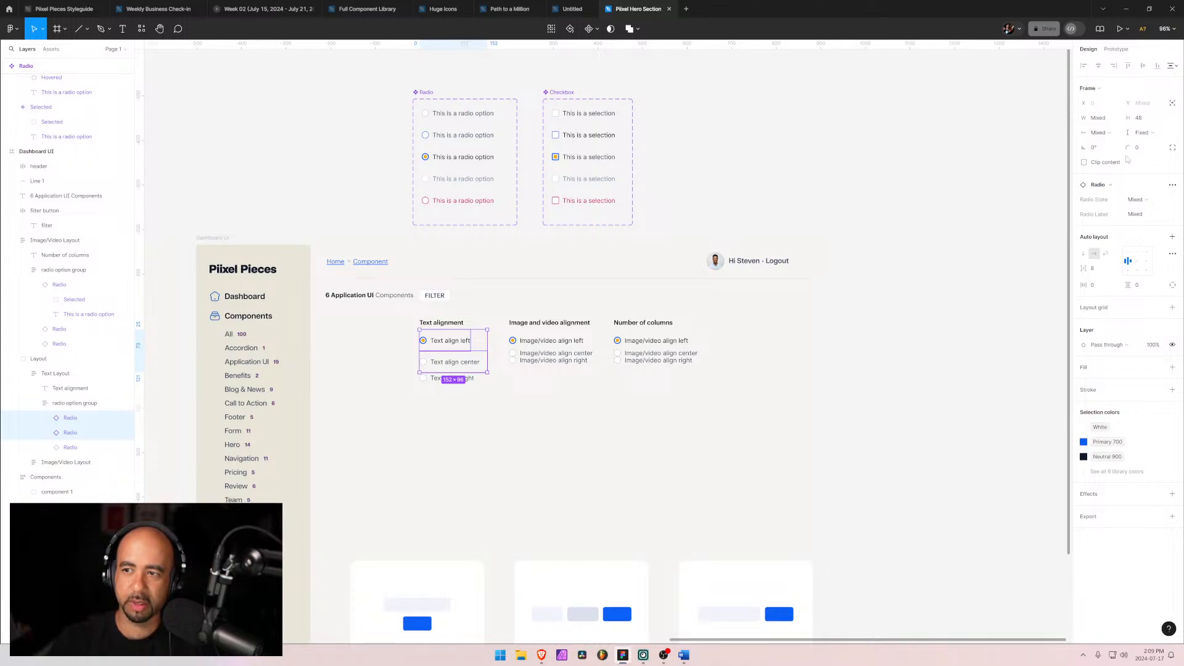
{"action": "left_click", "coordinate": [1151, 123]}
{"action": "key", "text": "Return"}
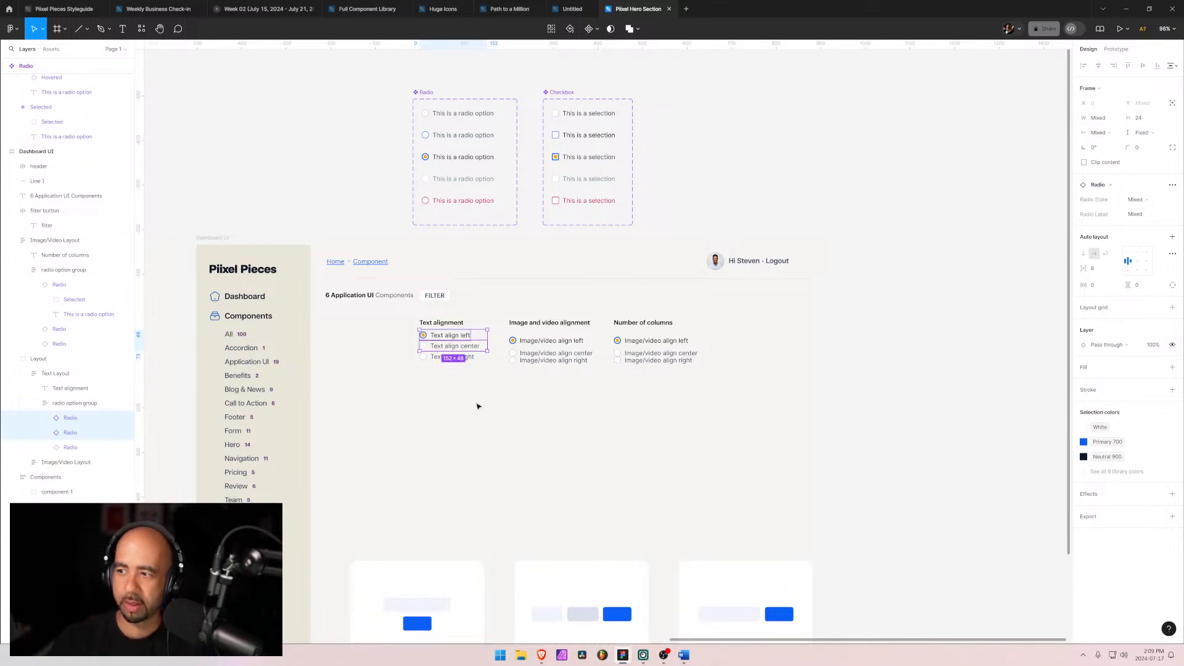
Step: Select the three radio options in the Image/video alignment group and set their height to 24
{"action": "left_click", "coordinate": [34, 403]}
{"action": "left_click", "coordinate": [23, 417]}
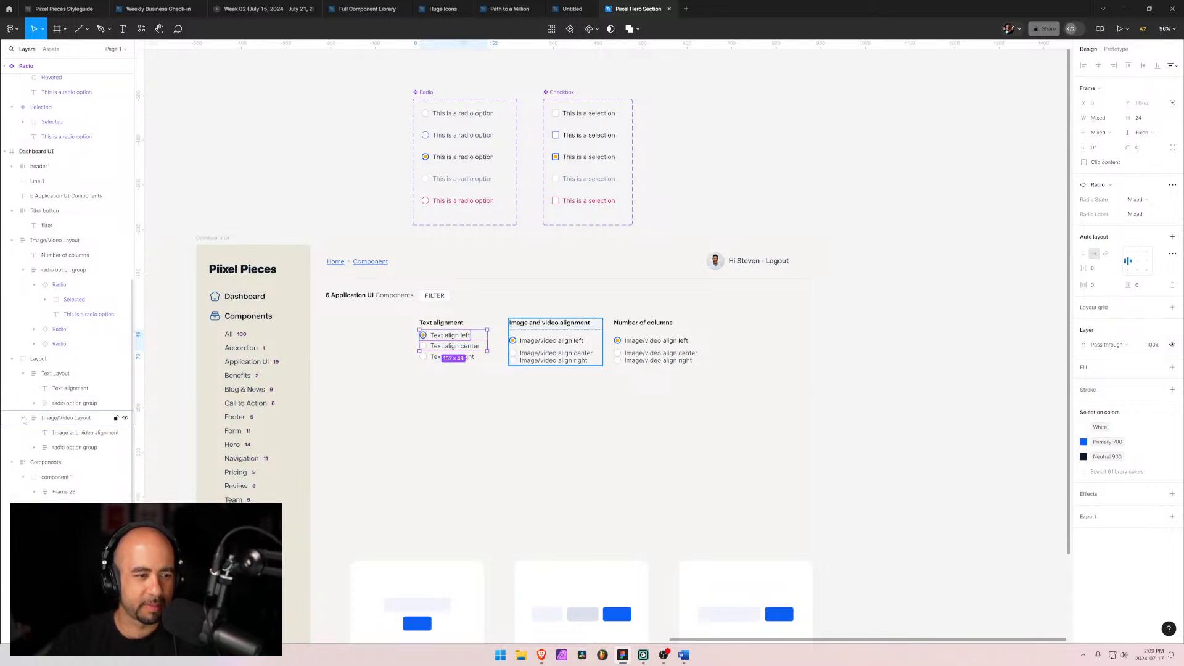
{"action": "left_click", "coordinate": [37, 448]}
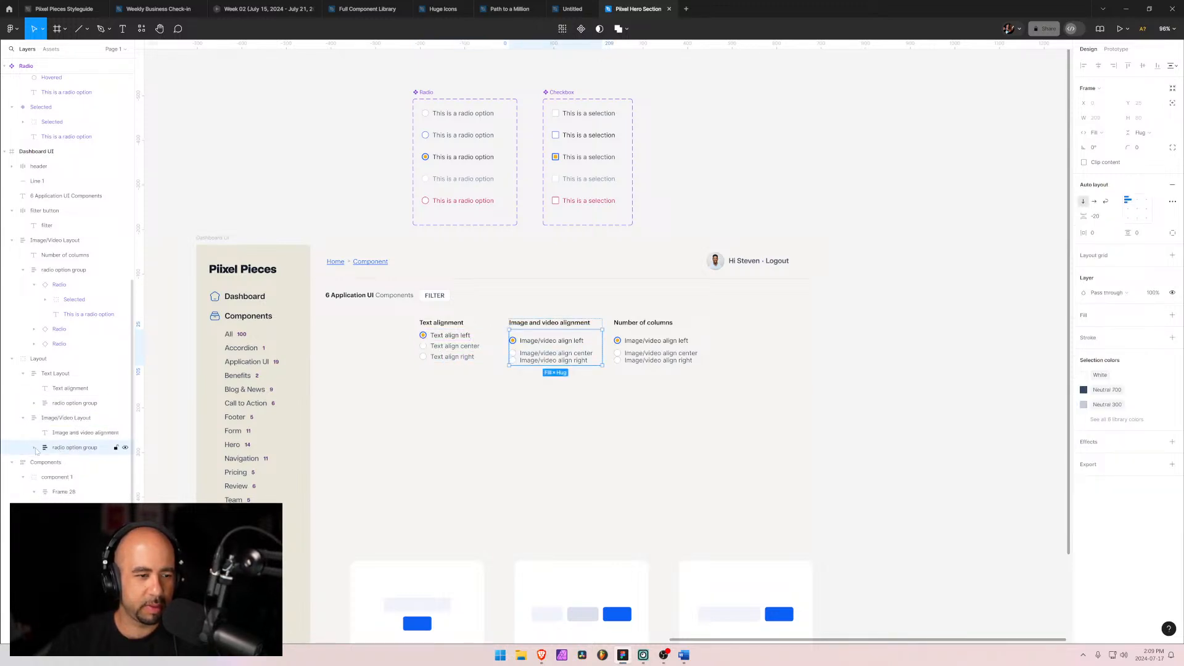
{"action": "left_click", "coordinate": [36, 451]}
{"action": "key", "text": "Return"}
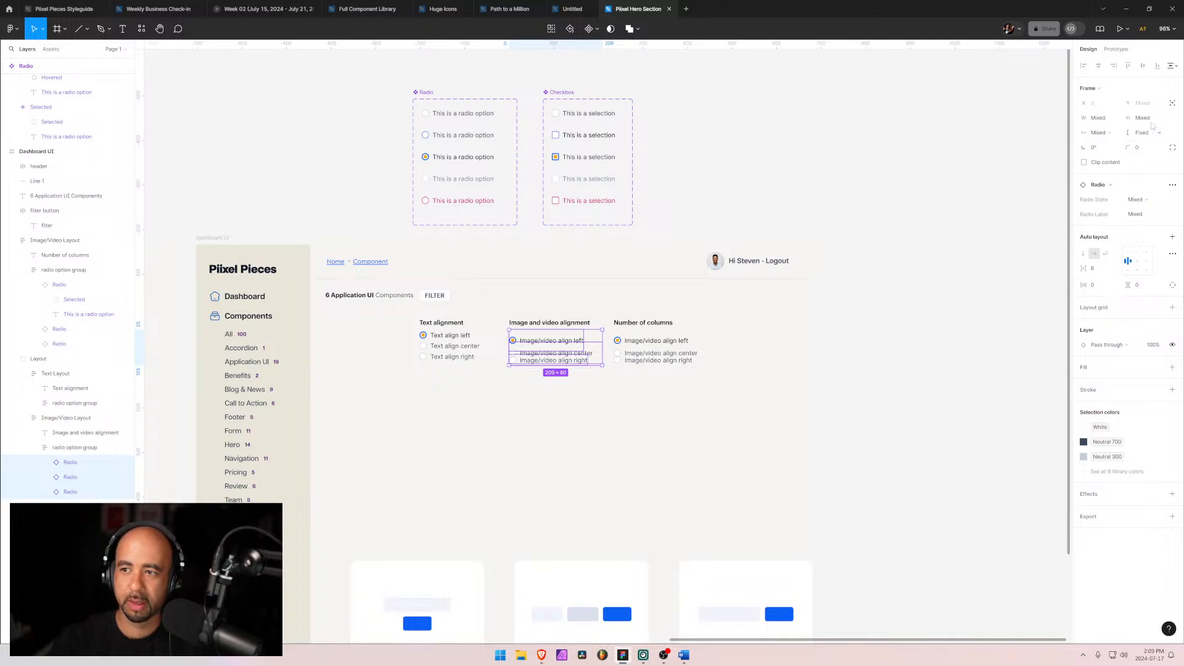
{"action": "left_click", "coordinate": [1151, 121]}
{"action": "type", "text": "24"}
{"action": "key", "text": "Return"}
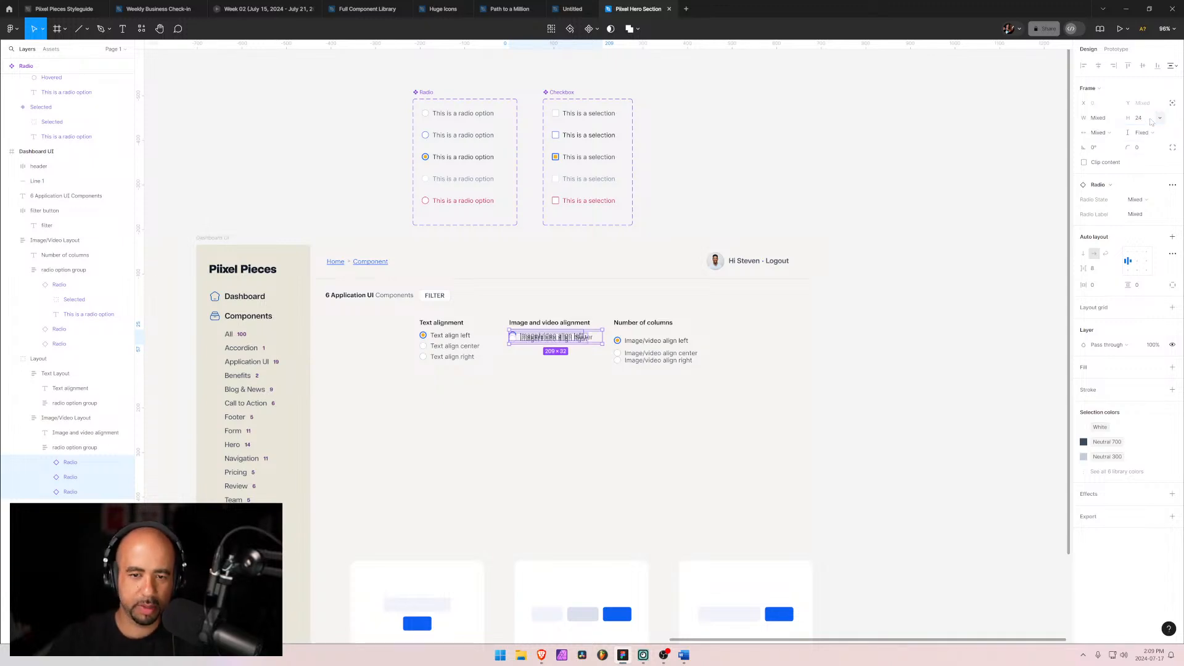
Step: Set the spacing between items in the Image/video alignment radio option group to 0
{"action": "key", "text": "shift+Return"}
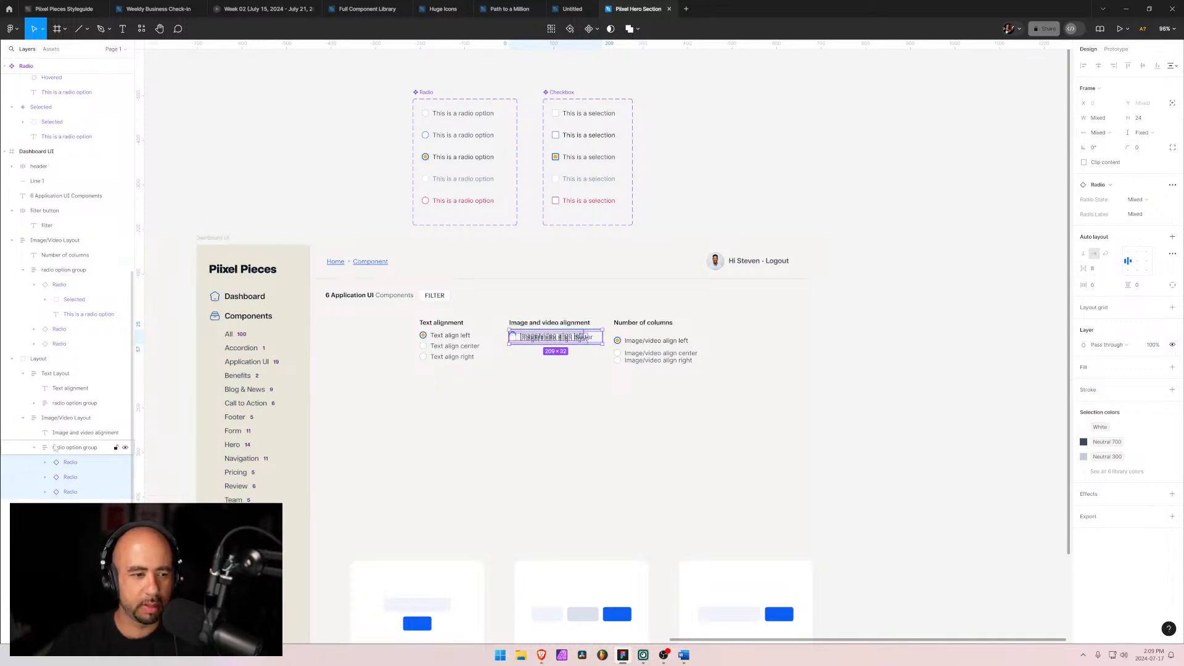
{"action": "left_click", "coordinate": [1100, 219]}
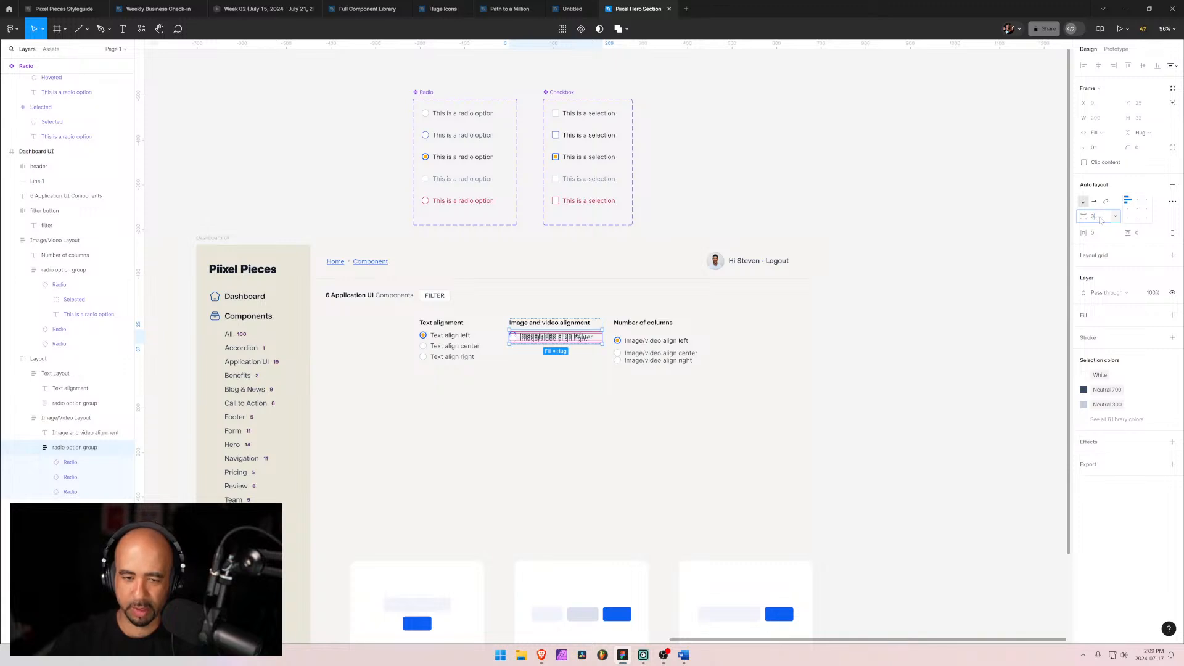
{"action": "type", "text": "0"}
{"action": "key", "text": "Return"}
Step: Set the spacing between items in the Number of columns radio option group to 0
{"action": "left_click", "coordinate": [647, 344]}
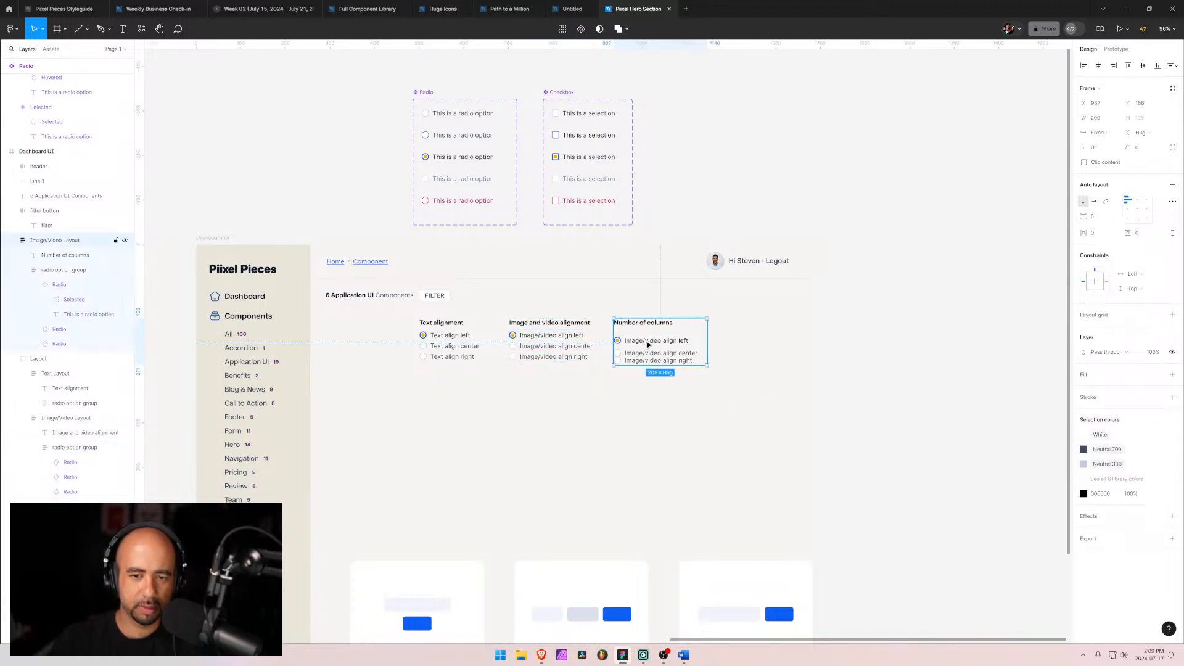
{"action": "double_click", "coordinate": [648, 344]}
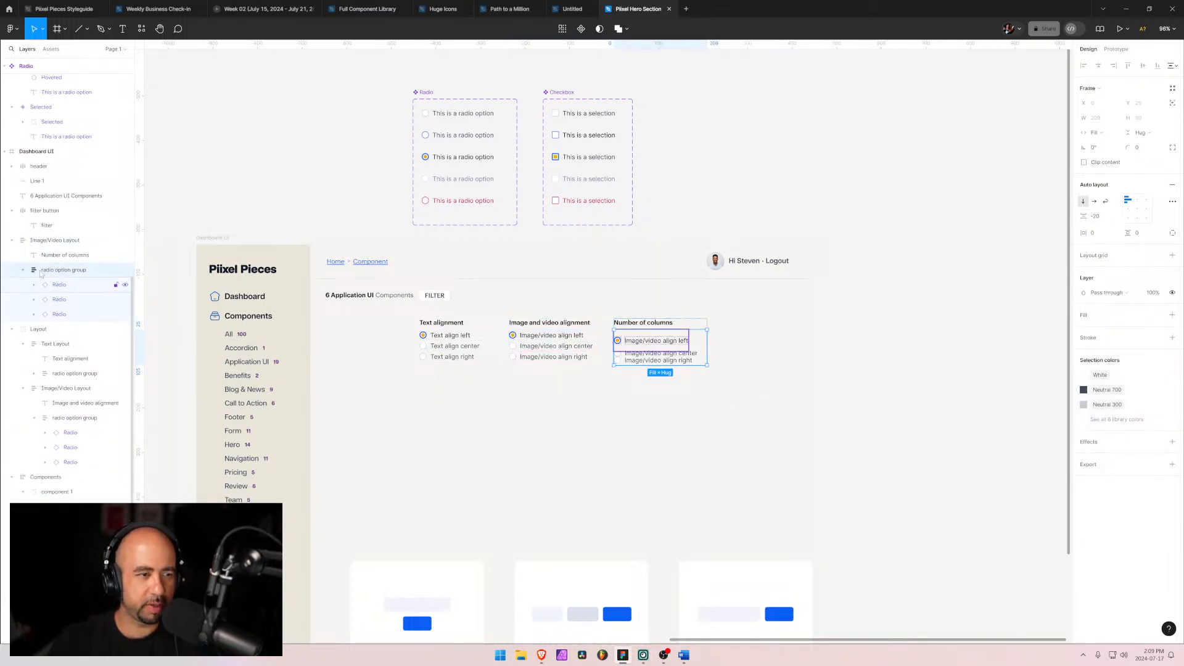
{"action": "left_click", "coordinate": [1099, 217]}
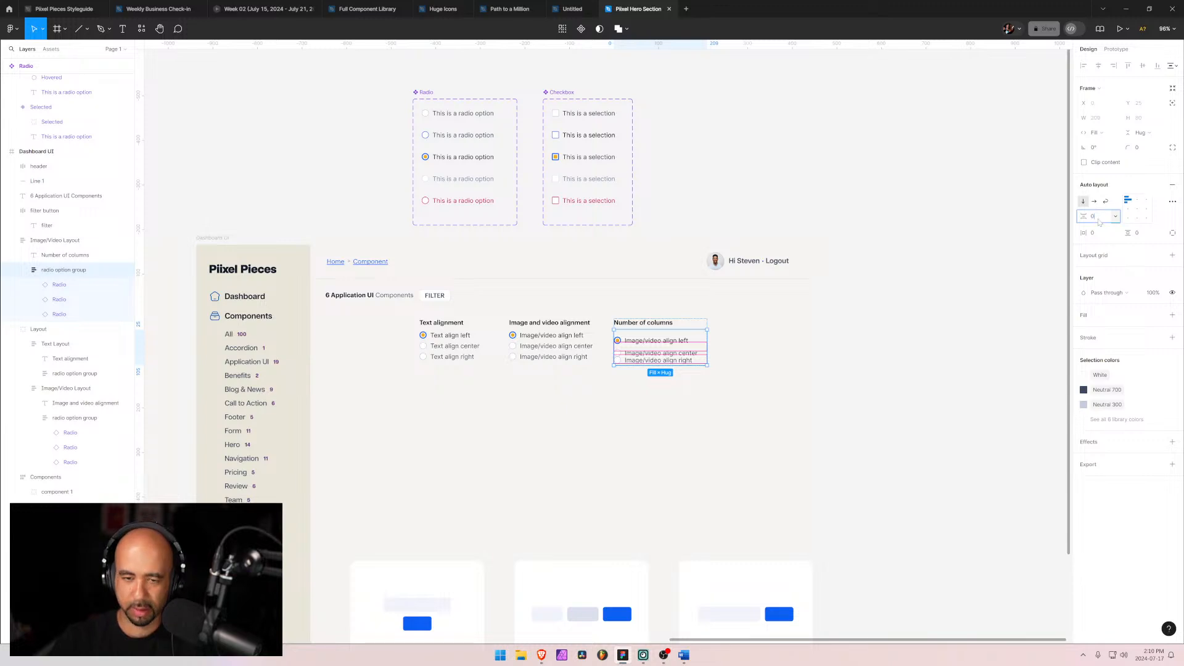
{"action": "type", "text": "0"}
{"action": "key", "text": "Return"}
Step: Select the three radio options in the Number of columns group and set their height to 24
{"action": "left_click", "coordinate": [60, 314]}
{"action": "left_click", "coordinate": [60, 285], "text": "shift"}
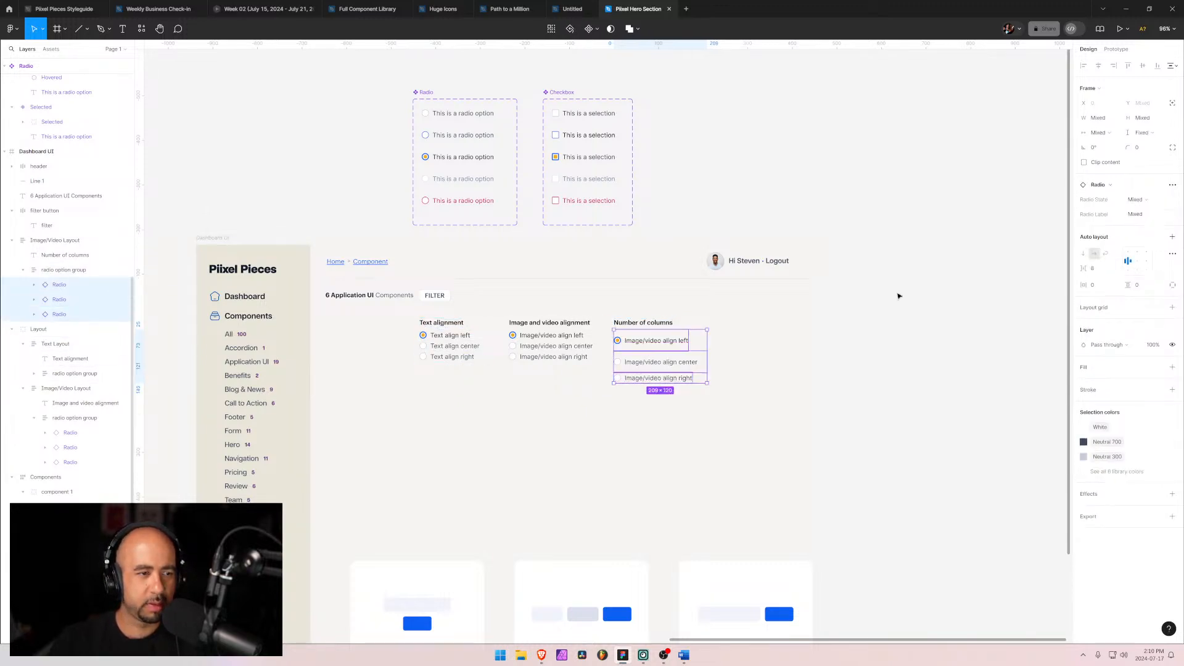
{"action": "left_click", "coordinate": [1140, 119]}
{"action": "type", "text": "24"}
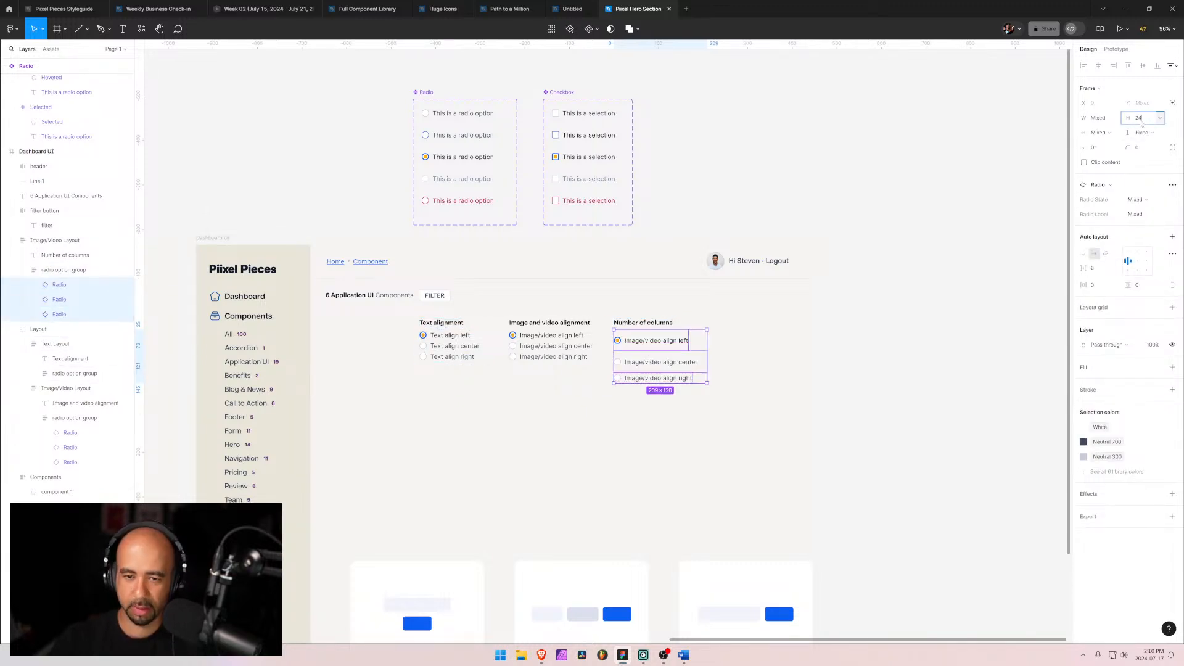
{"action": "key", "text": "Return"}
{"action": "left_click", "coordinate": [717, 409]}
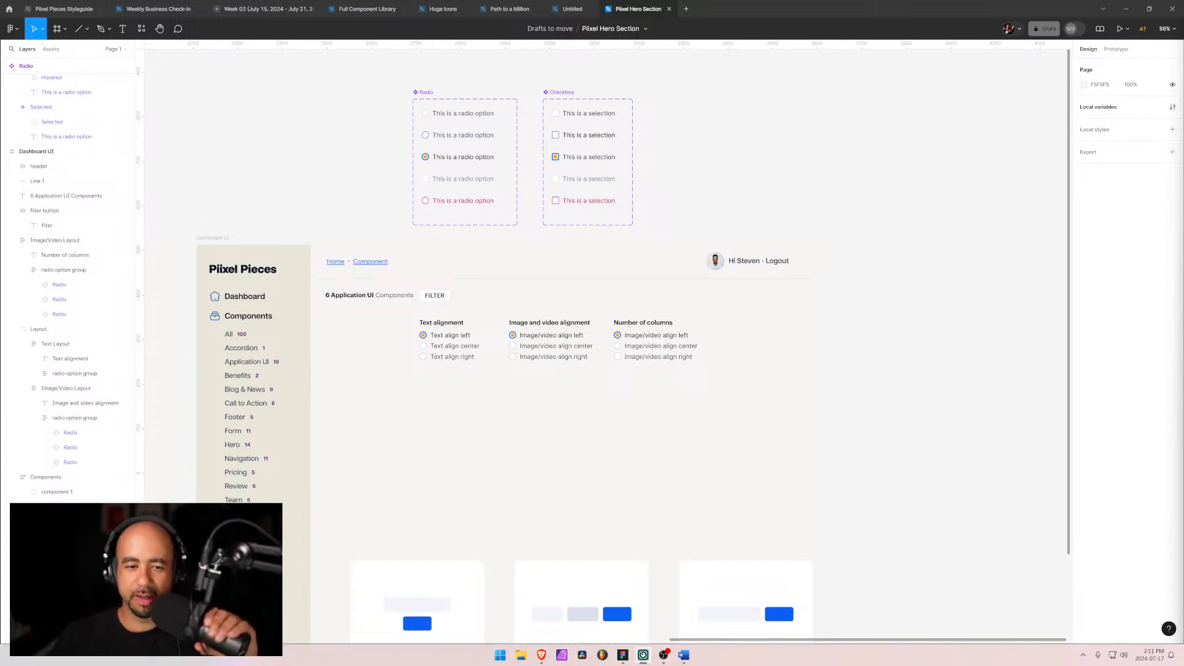
Step: Move the Number of columns layout frame into the Layout group alongside Text Layout and Image/Video Layout
{"action": "left_click", "coordinate": [561, 347]}
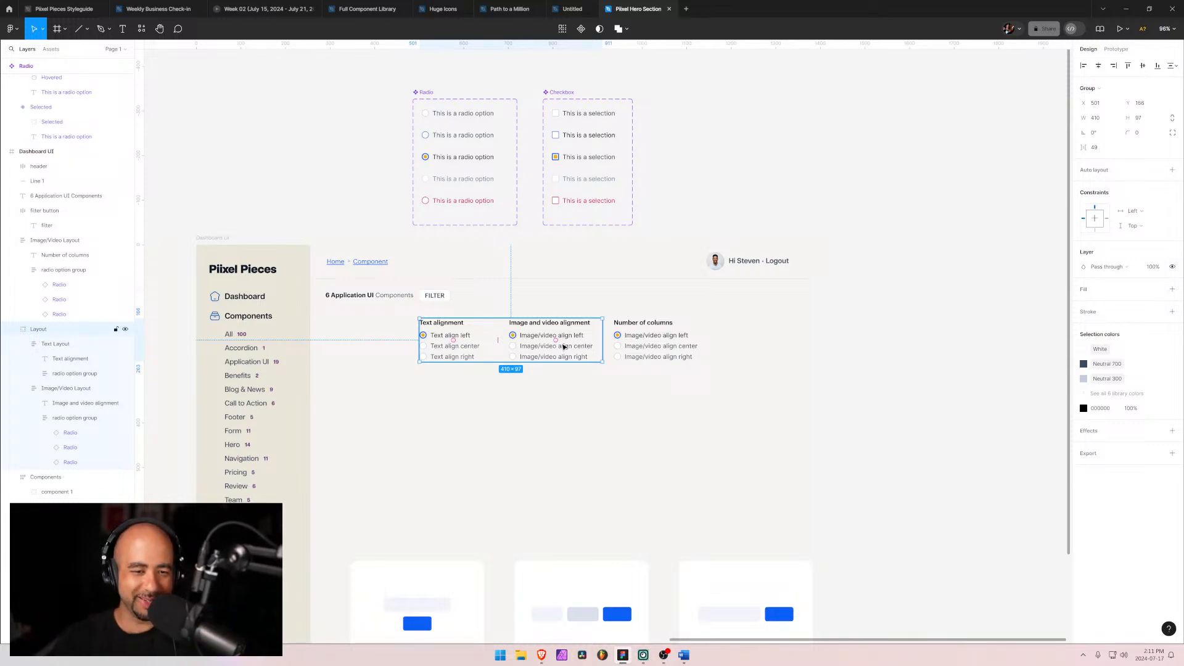
{"action": "left_click", "coordinate": [22, 344]}
{"action": "left_click", "coordinate": [22, 359]}
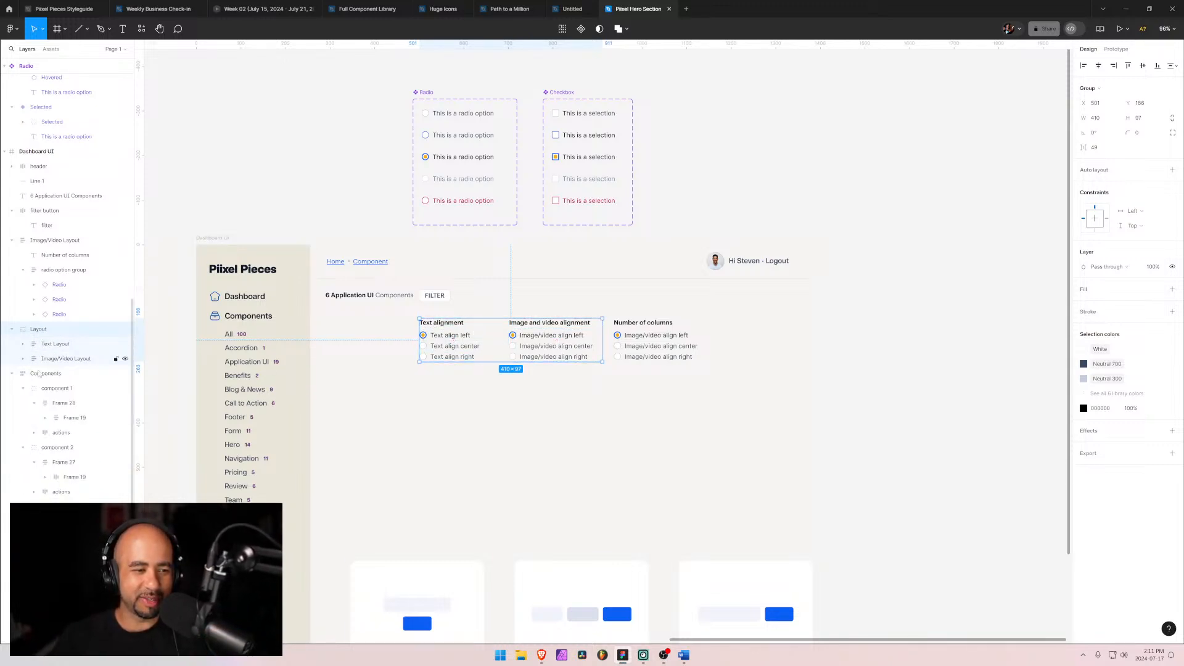
{"action": "left_click", "coordinate": [472, 346]}
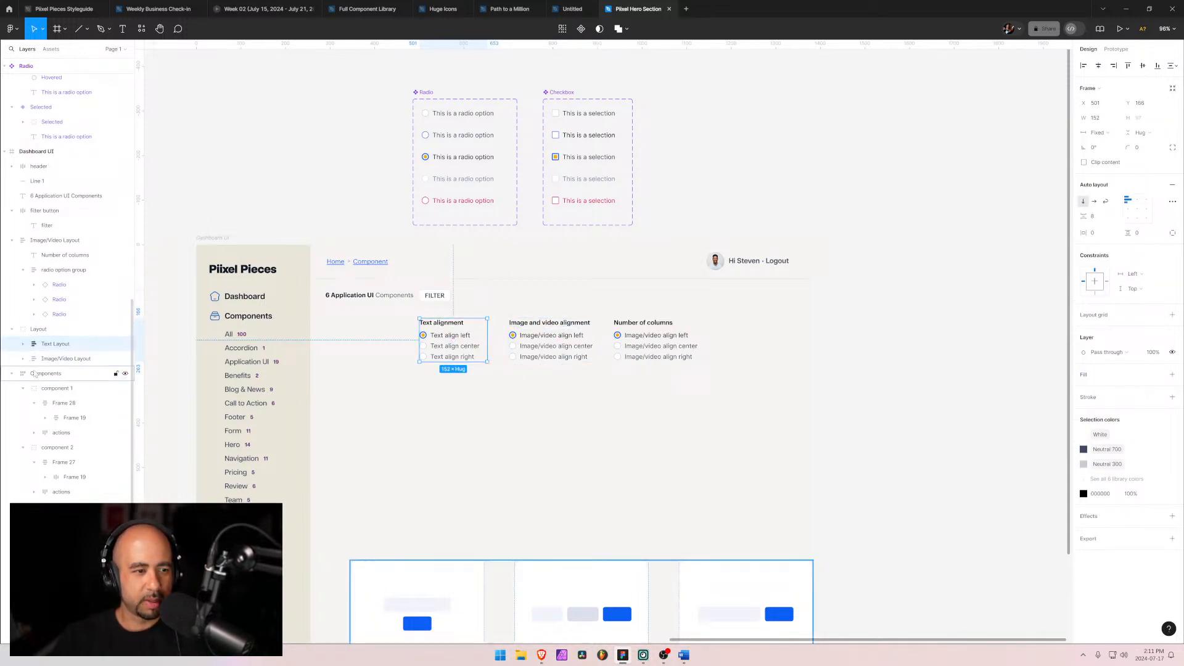
{"action": "left_click", "coordinate": [12, 374]}
{"action": "left_click", "coordinate": [23, 269]}
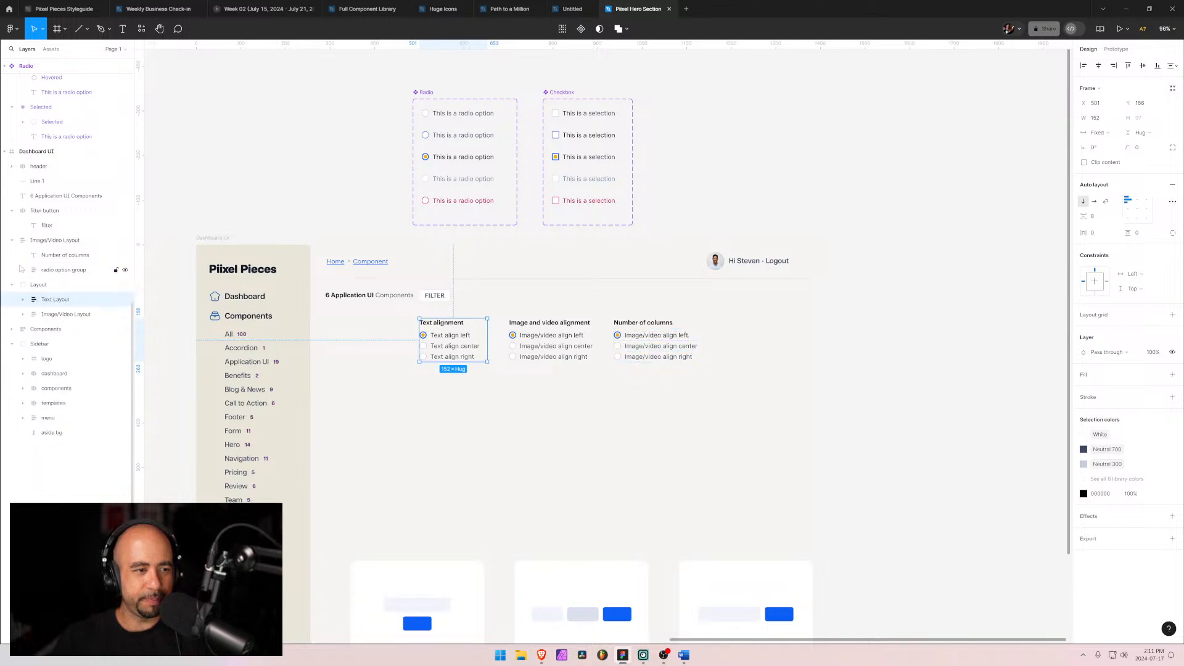
{"action": "left_click", "coordinate": [11, 240]}
{"action": "left_click", "coordinate": [24, 241]}
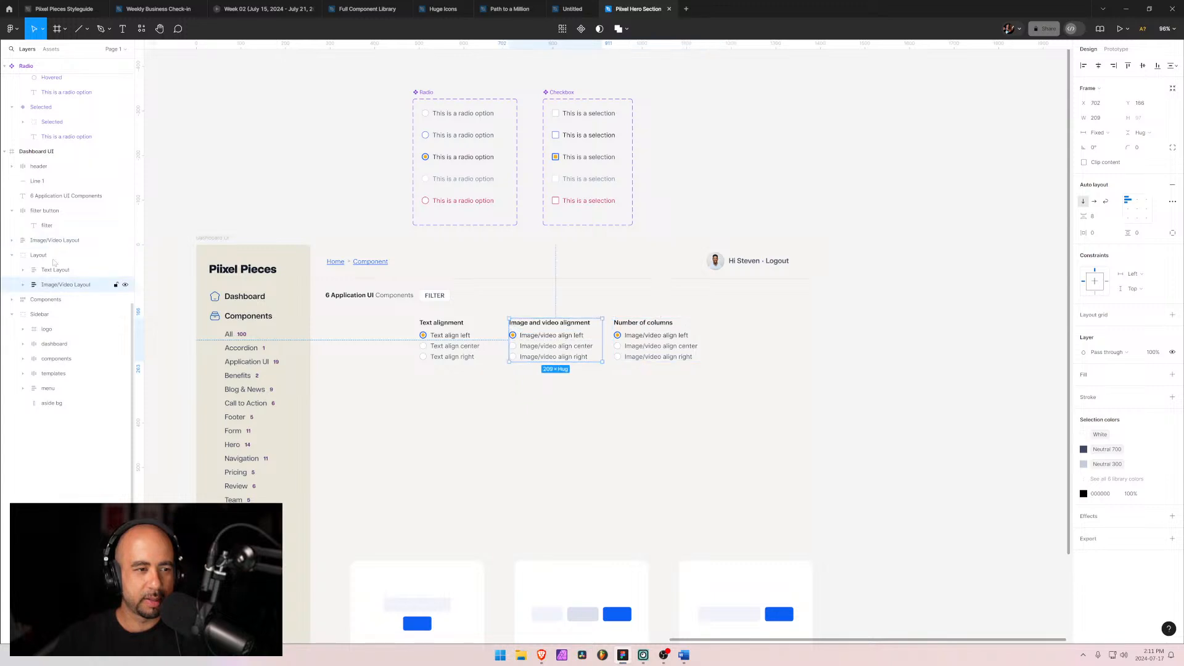
{"action": "left_click_drag", "start_coordinate": [56, 241], "coordinate": [61, 293]}
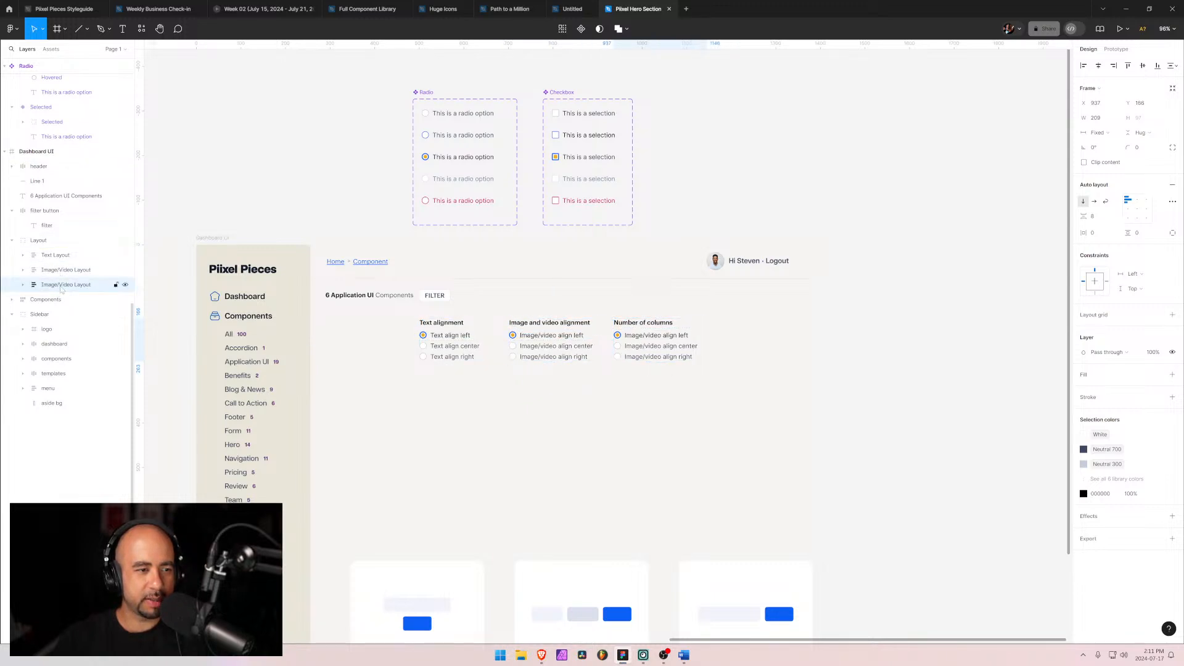
Step: Rename the moved Number of columns layout frame to Columns
{"action": "double_click", "coordinate": [62, 286]}
{"action": "type", "text": "Co"}
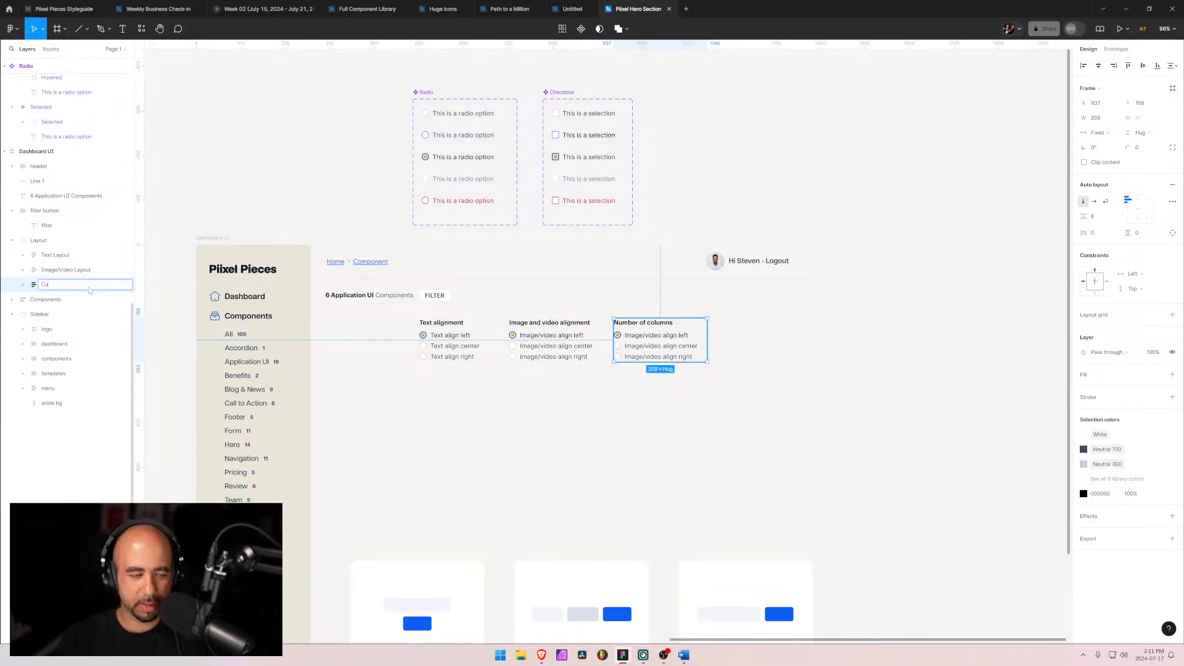
{"action": "type", "text": "lumns"}
{"action": "key", "text": "Return"}
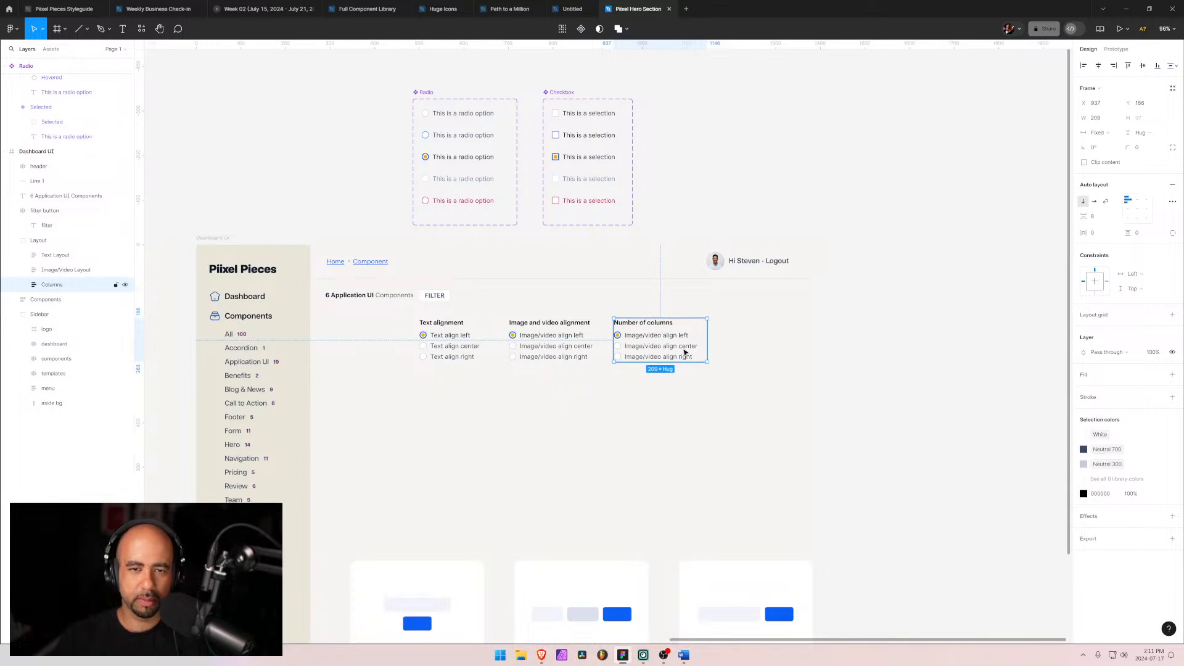
{"action": "left_click", "coordinate": [751, 376]}
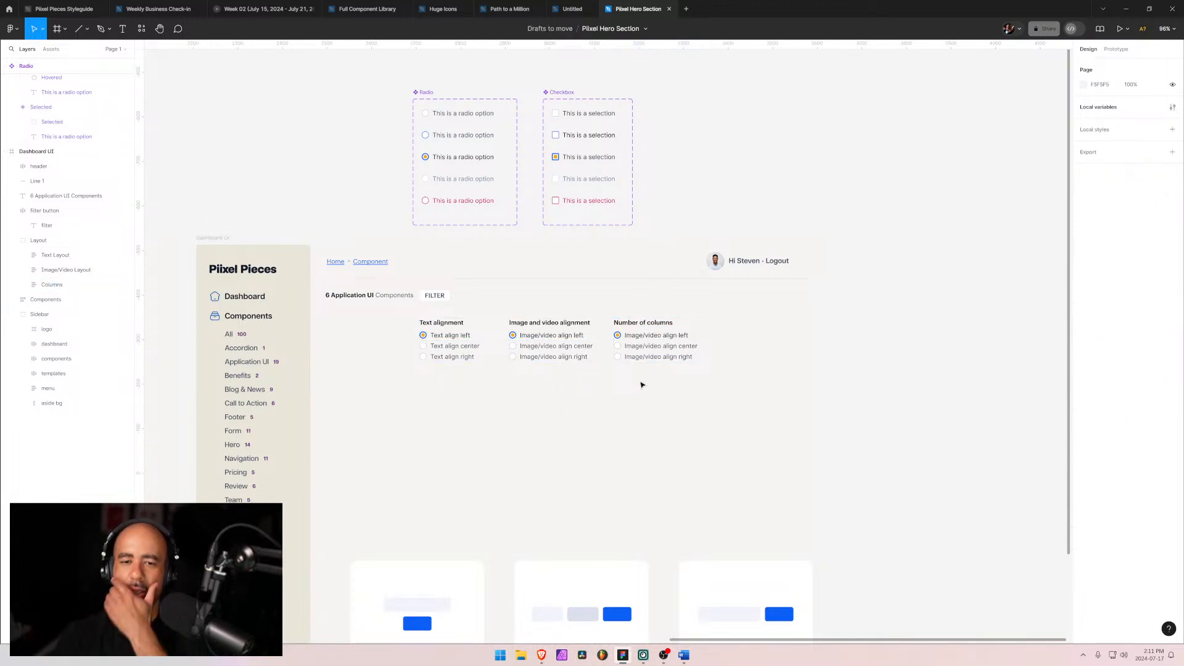
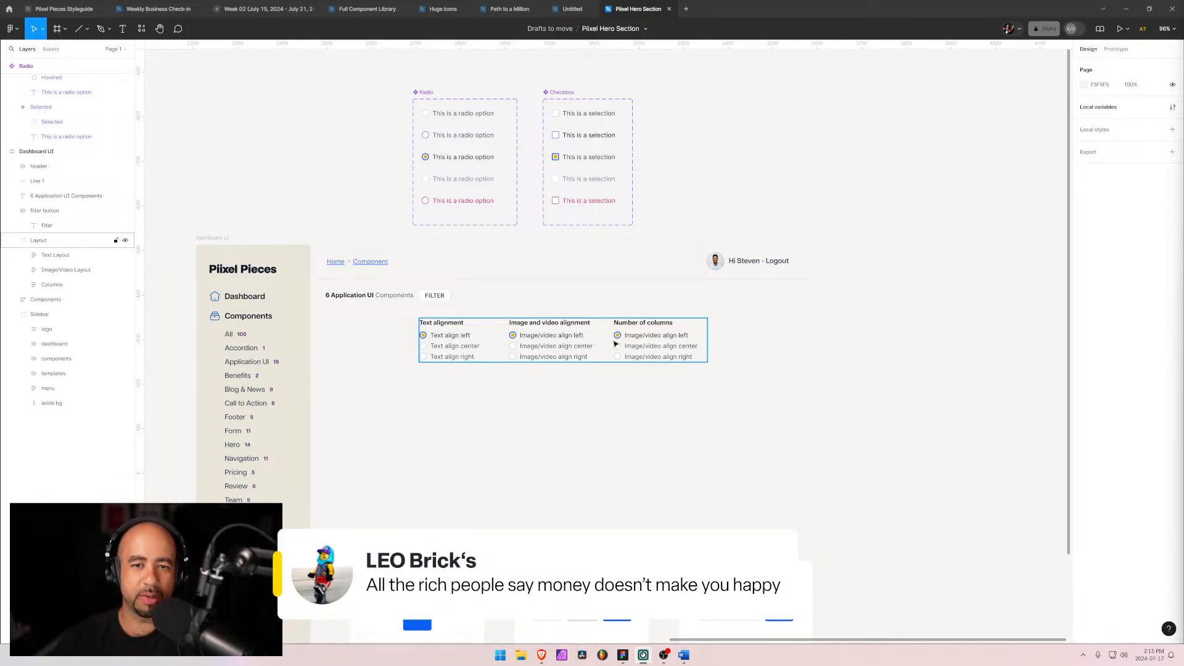
Step: Relabel the first option in the Number of columns group as "1 column"
{"action": "left_click", "coordinate": [716, 331]}
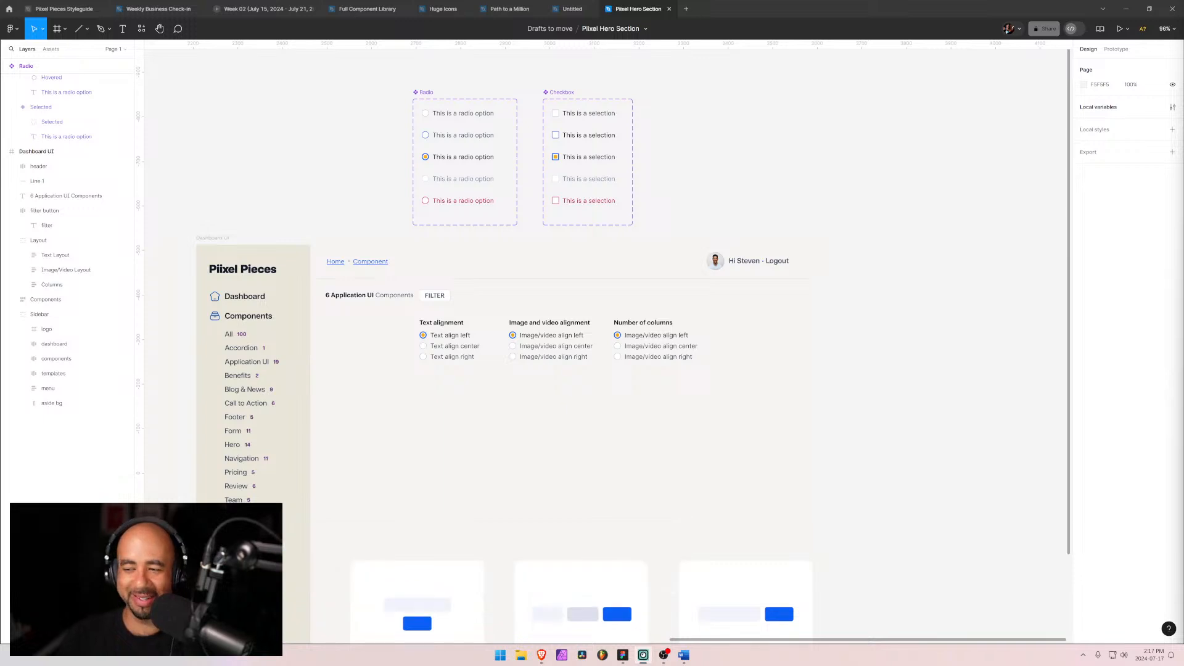
{"action": "left_click", "coordinate": [667, 336]}
{"action": "double_click", "coordinate": [668, 336]}
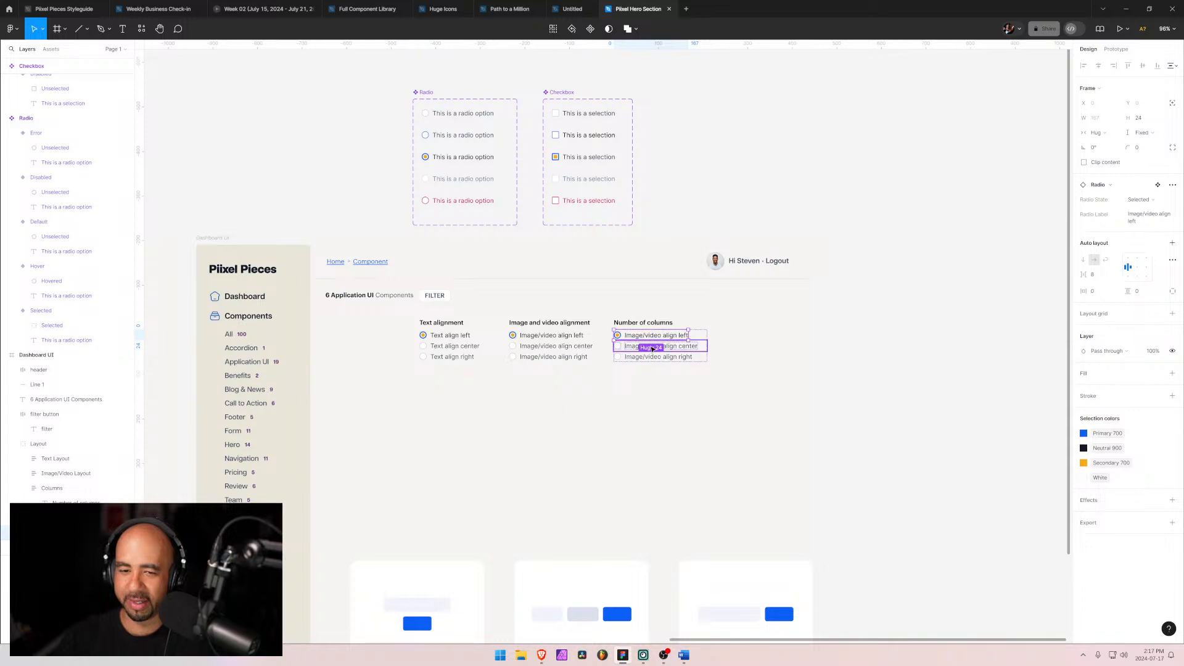
{"action": "left_click", "coordinate": [668, 338]}
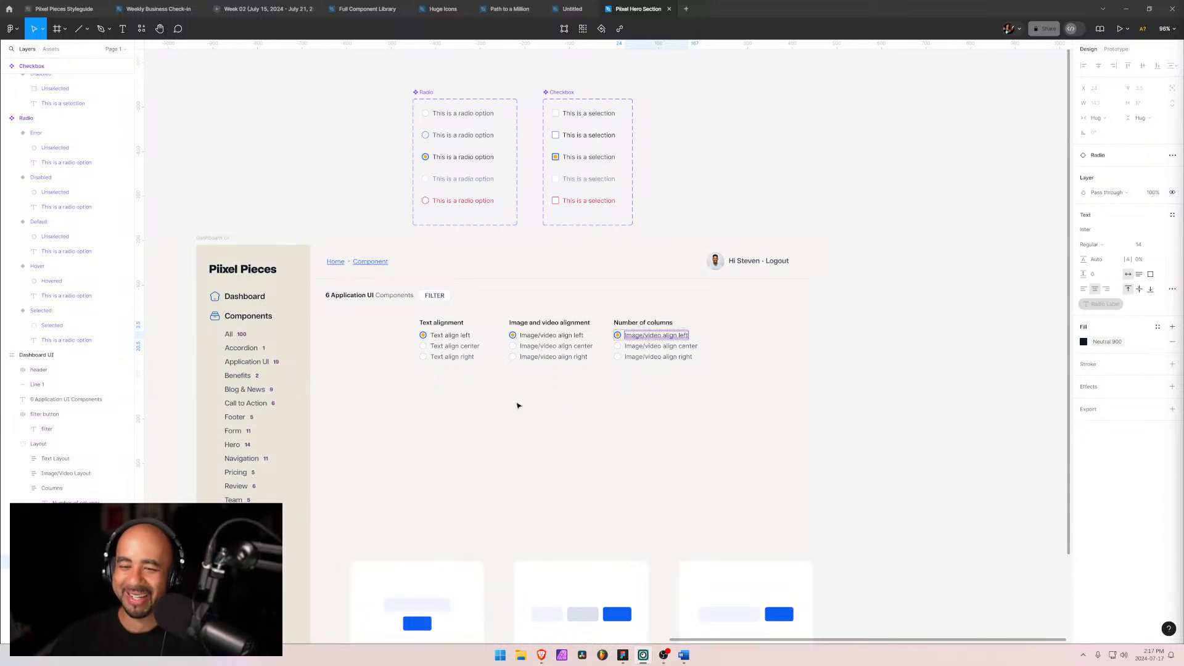
{"action": "double_click", "coordinate": [657, 336]}
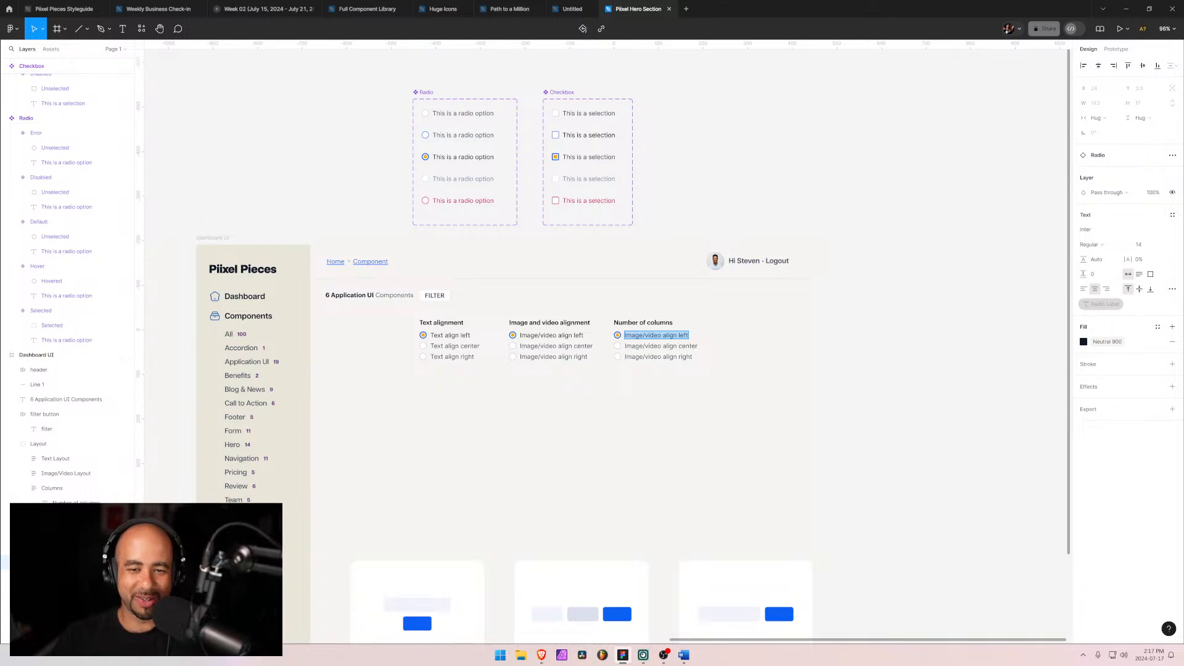
{"action": "type", "text": "2 colu"}
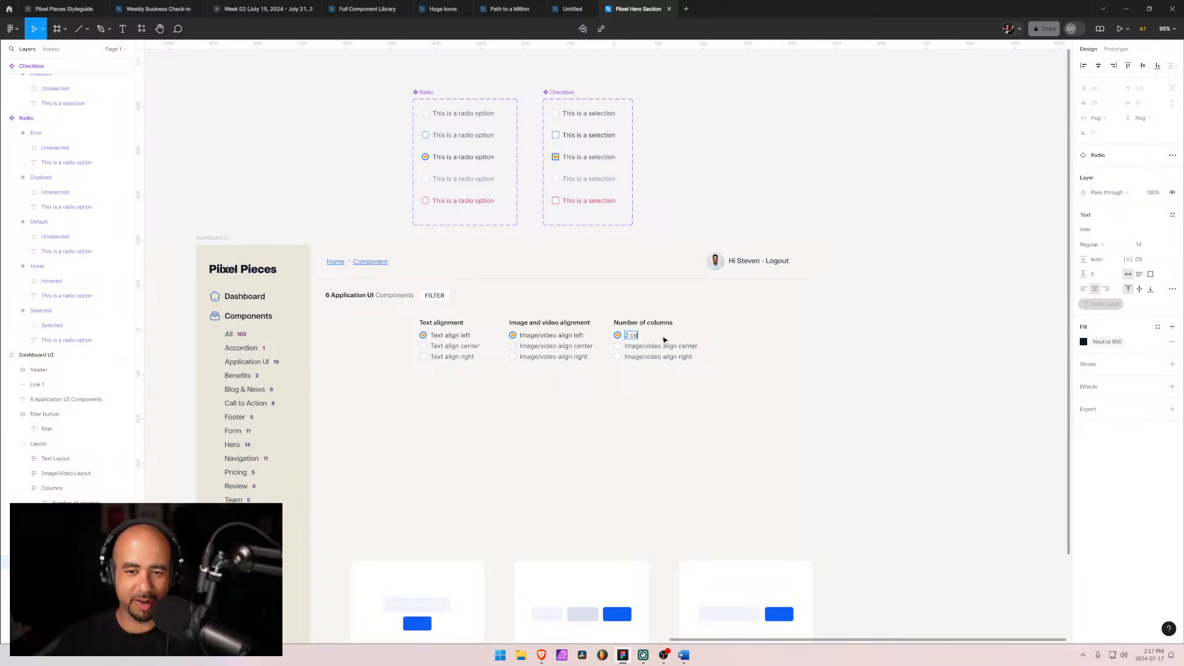
{"action": "key", "text": "BackSpace"}
{"action": "key", "text": "BackSpace"}
{"action": "key", "text": "BackSpace"}
{"action": "key", "text": "BackSpace"}
{"action": "key", "text": "BackSpace"}
{"action": "key", "text": "BackSpace"}
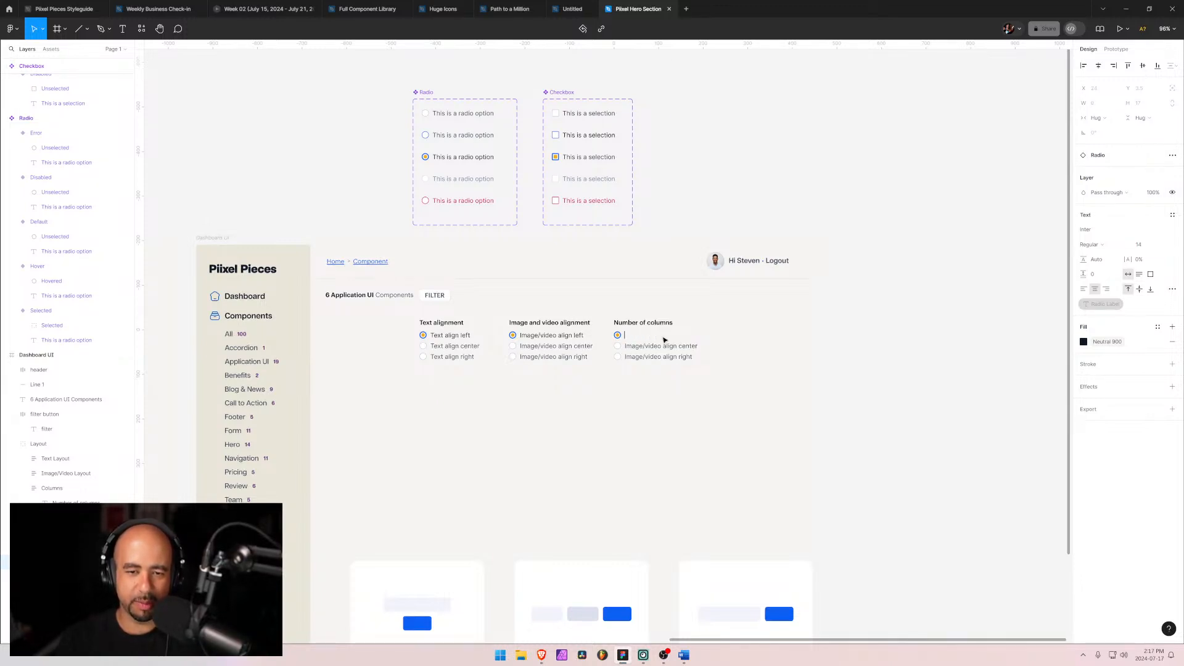
{"action": "type", "text": "1 column"}
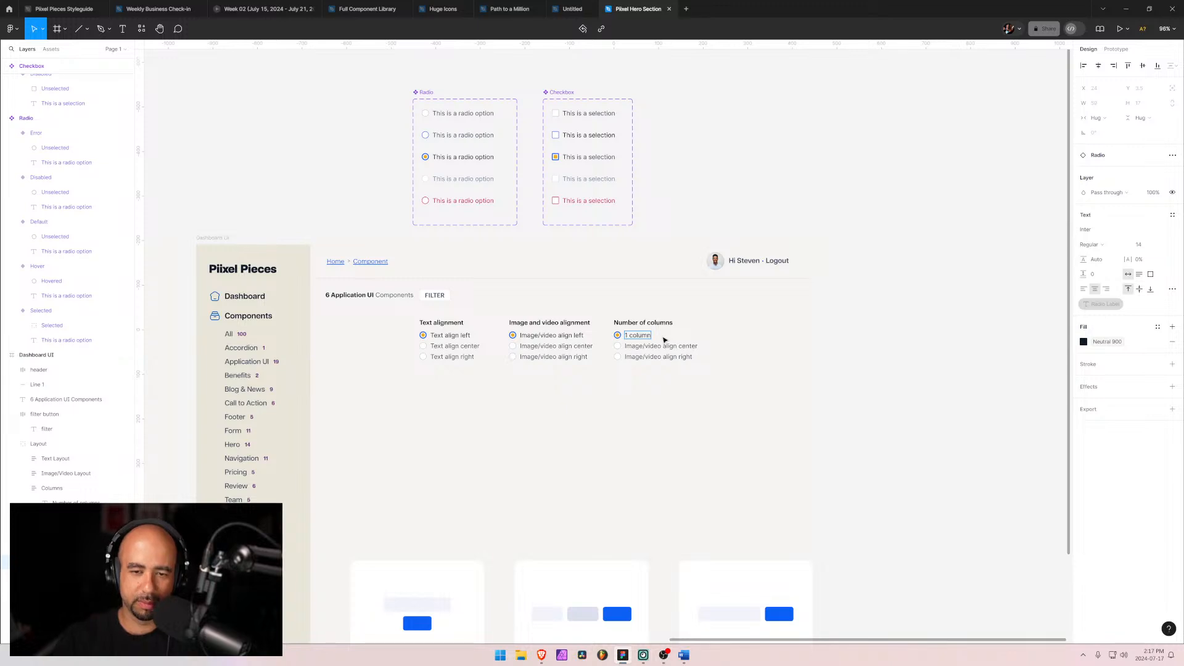
Step: Relabel the second and third Number of columns options as "2 columns" and "3 columns"
{"action": "double_click", "coordinate": [652, 346]}
{"action": "key", "text": "ctrl+a"}
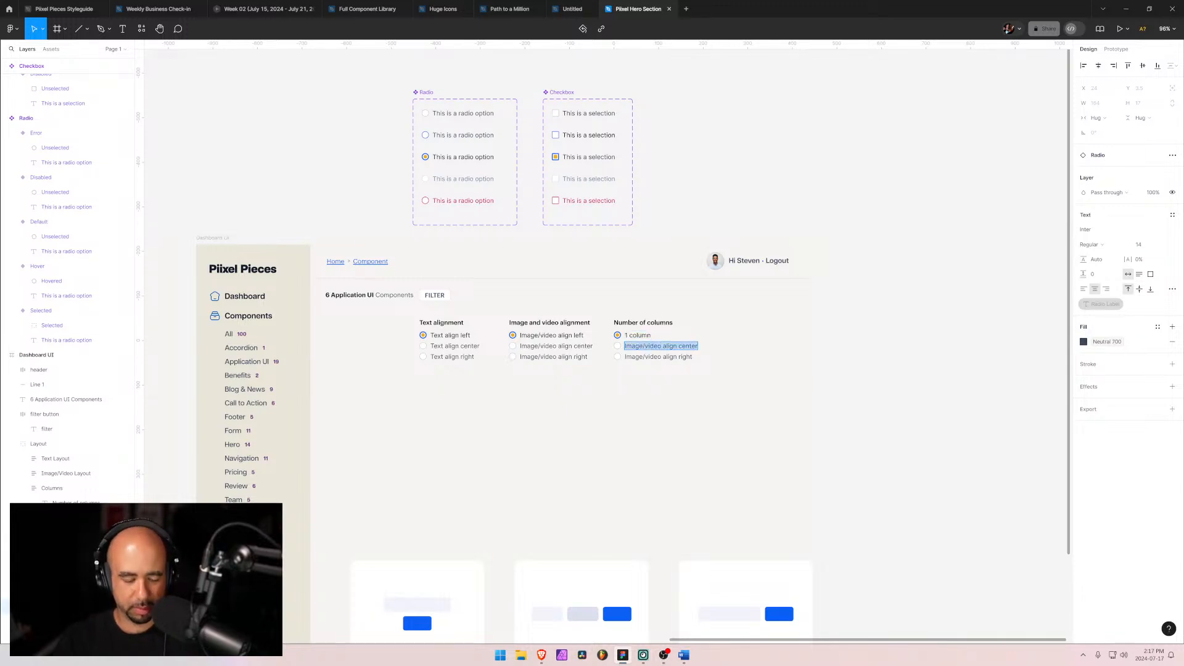
{"action": "type", "text": "2 columns"}
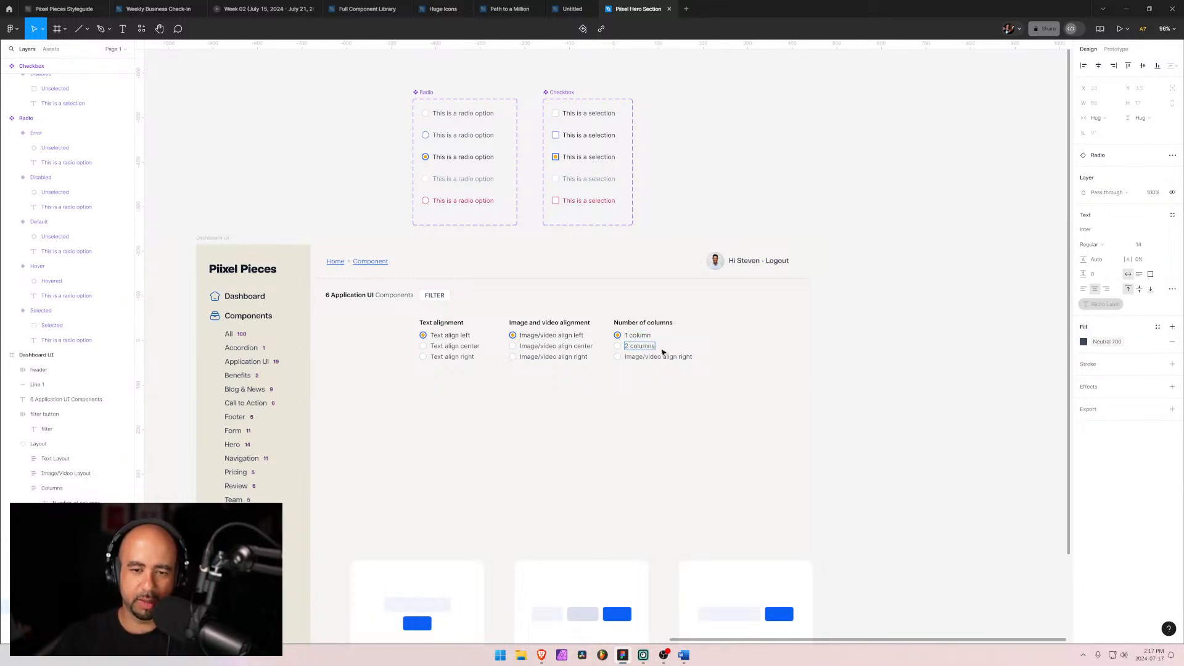
{"action": "double_click", "coordinate": [653, 357]}
{"action": "double_click", "coordinate": [652, 357]}
{"action": "key", "text": "ctrl+a"}
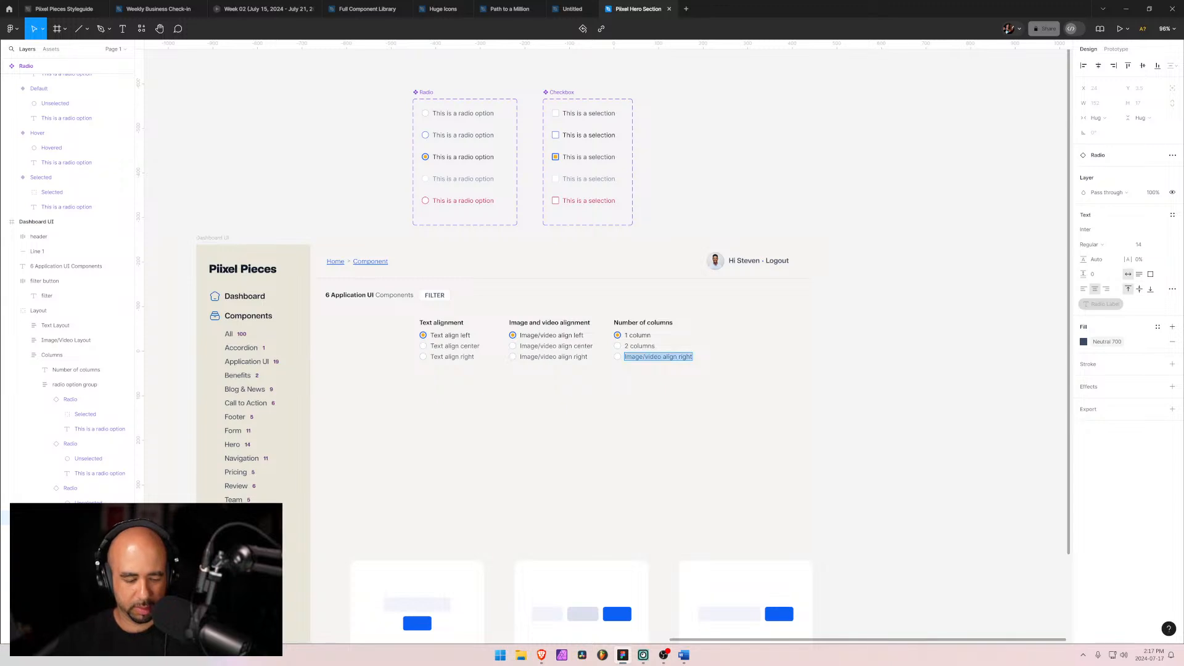
{"action": "type", "text": "3 colums"}
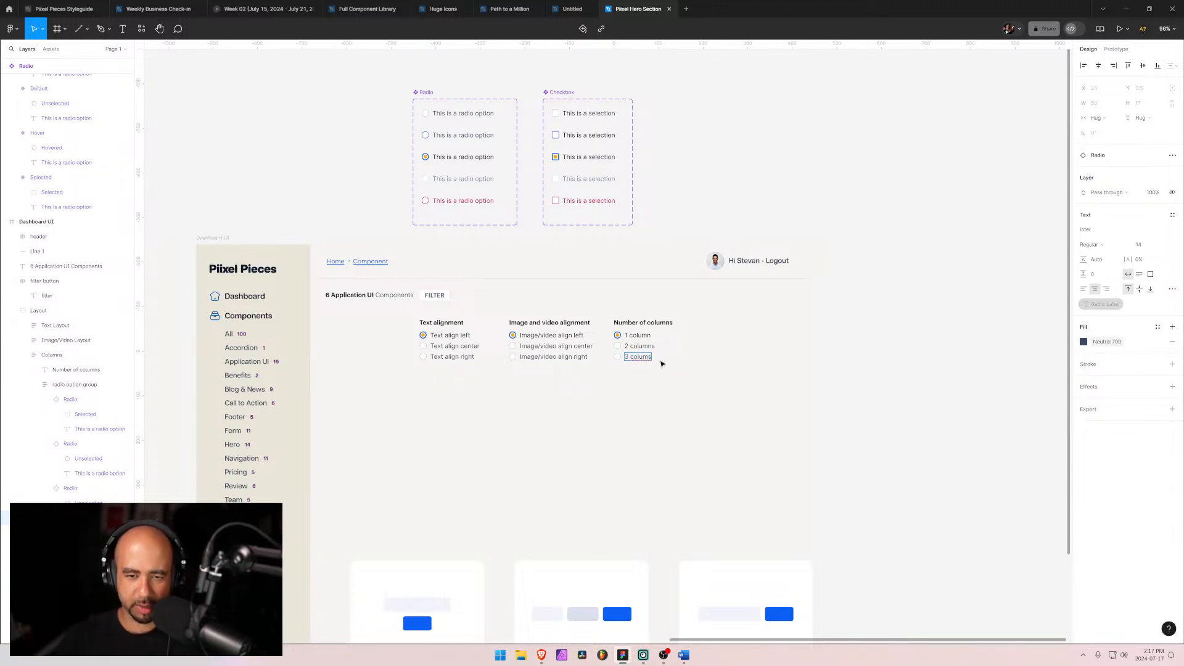
{"action": "key", "text": "BackSpace"}
{"action": "type", "text": "ns"}
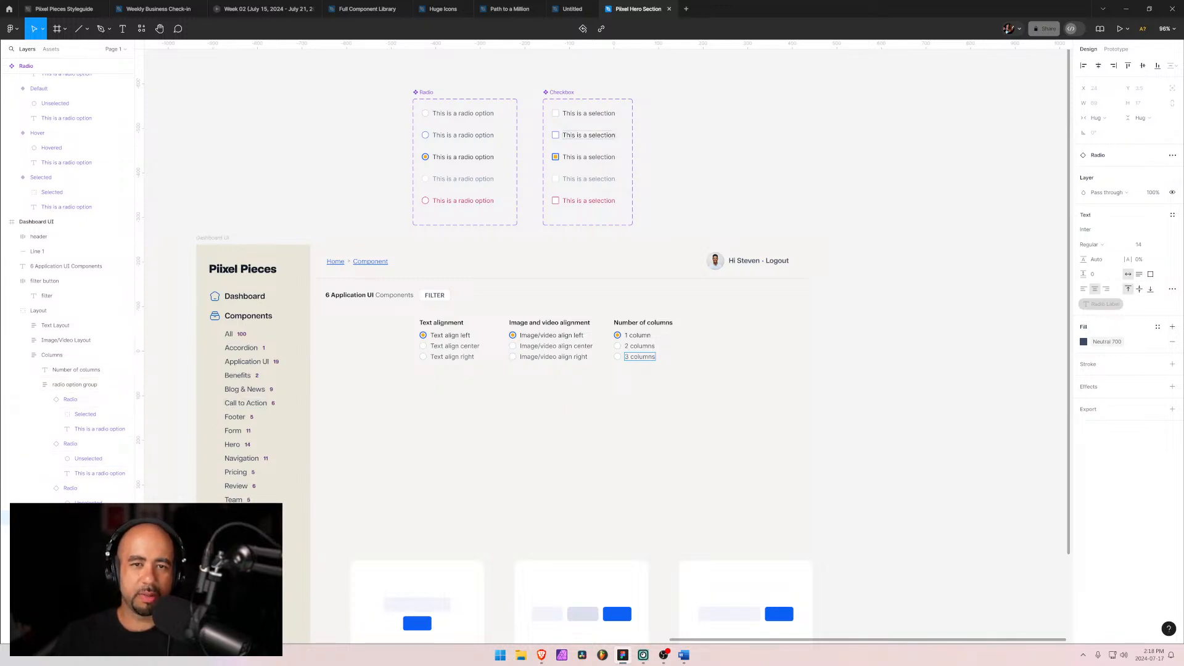
Step: Insert a Checkbox component instance at the top of the Number of columns group and label it "1 column"
{"action": "left_click", "coordinate": [590, 136], "text": "ctrl"}
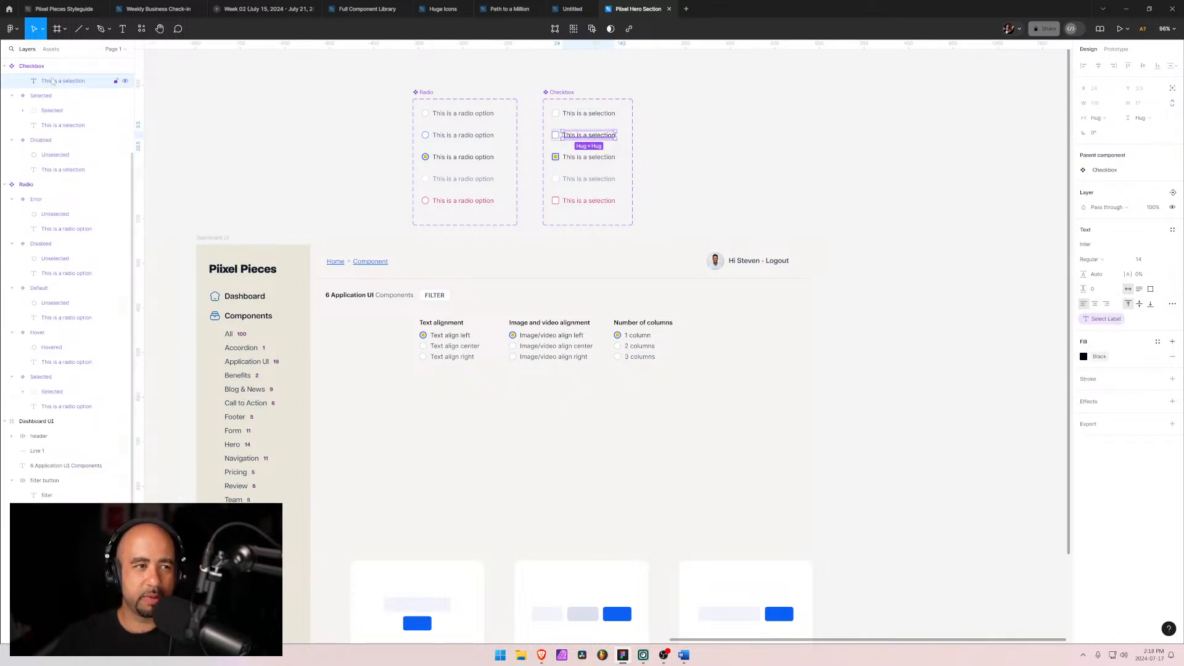
{"action": "left_click", "coordinate": [52, 49]}
{"action": "left_click", "coordinate": [44, 115]}
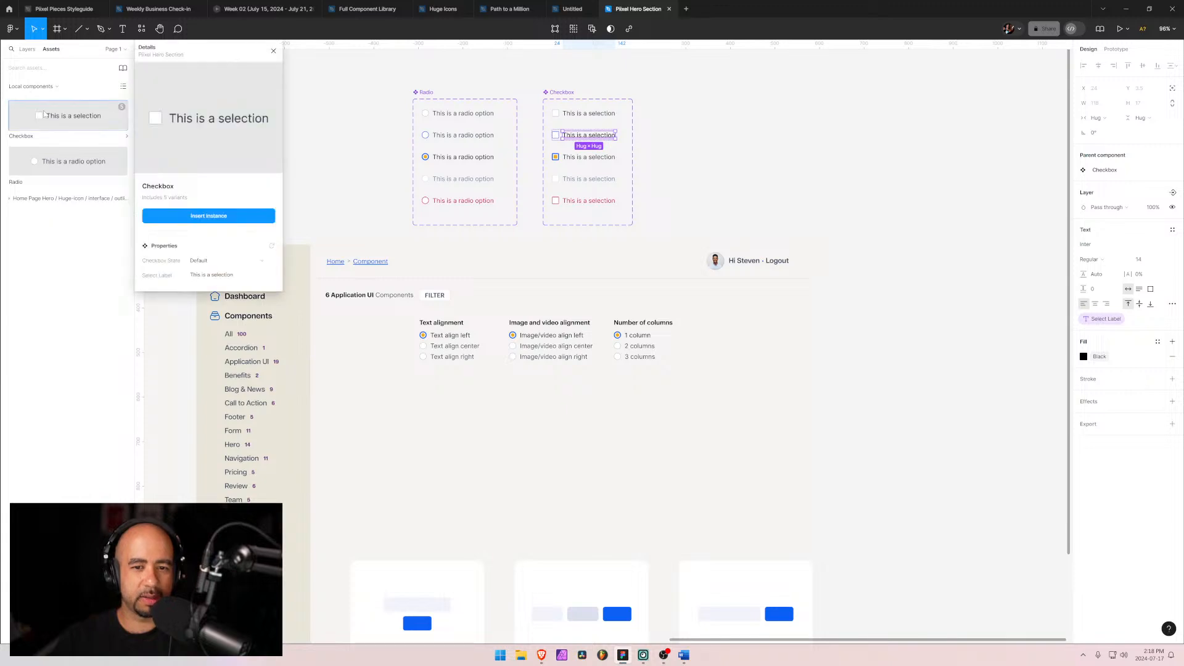
{"action": "left_click", "coordinate": [200, 220]}
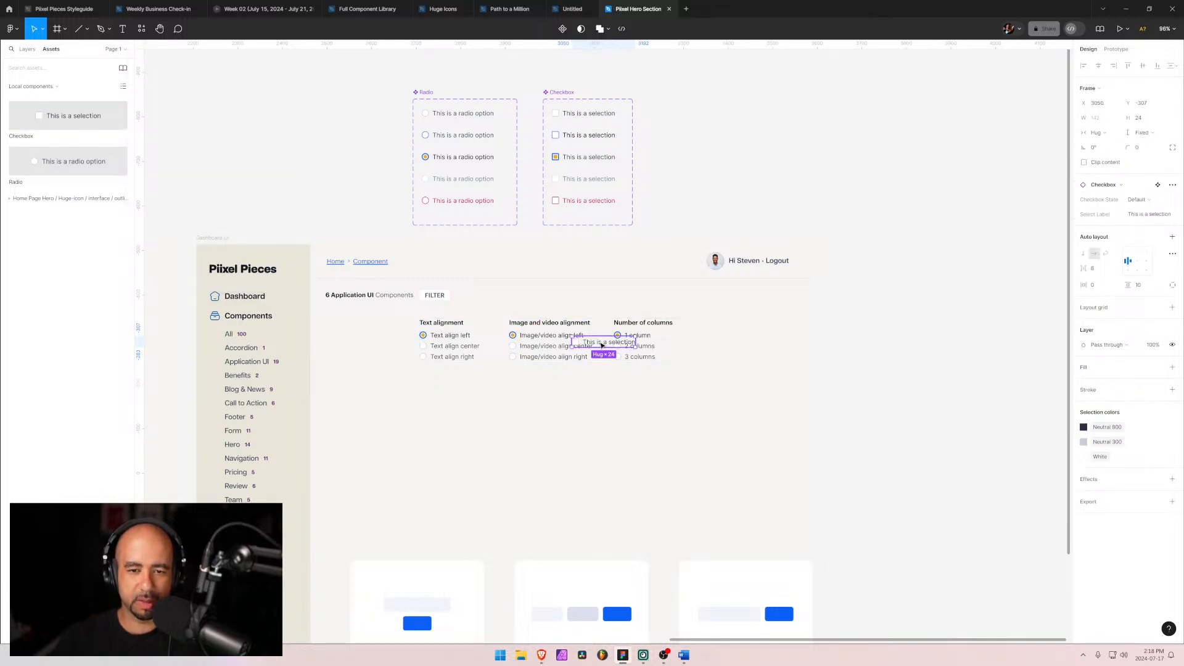
{"action": "left_click_drag", "start_coordinate": [604, 347], "coordinate": [655, 339]}
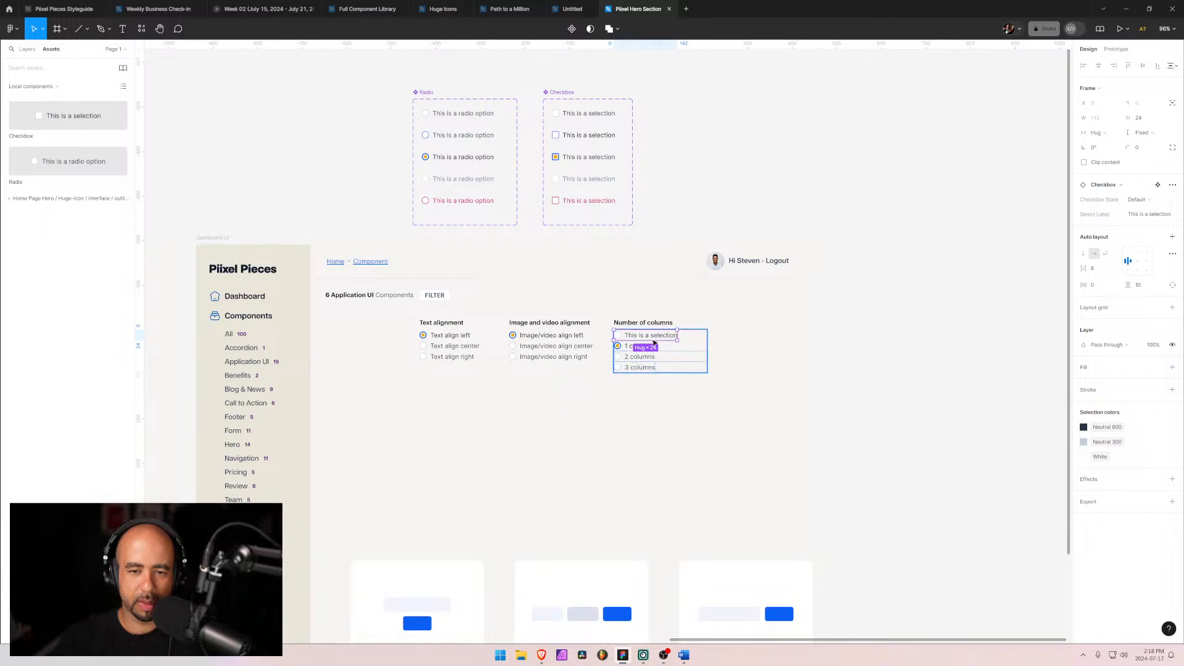
{"action": "double_click", "coordinate": [655, 337]}
{"action": "key", "text": "Return"}
{"action": "type", "text": "1"}
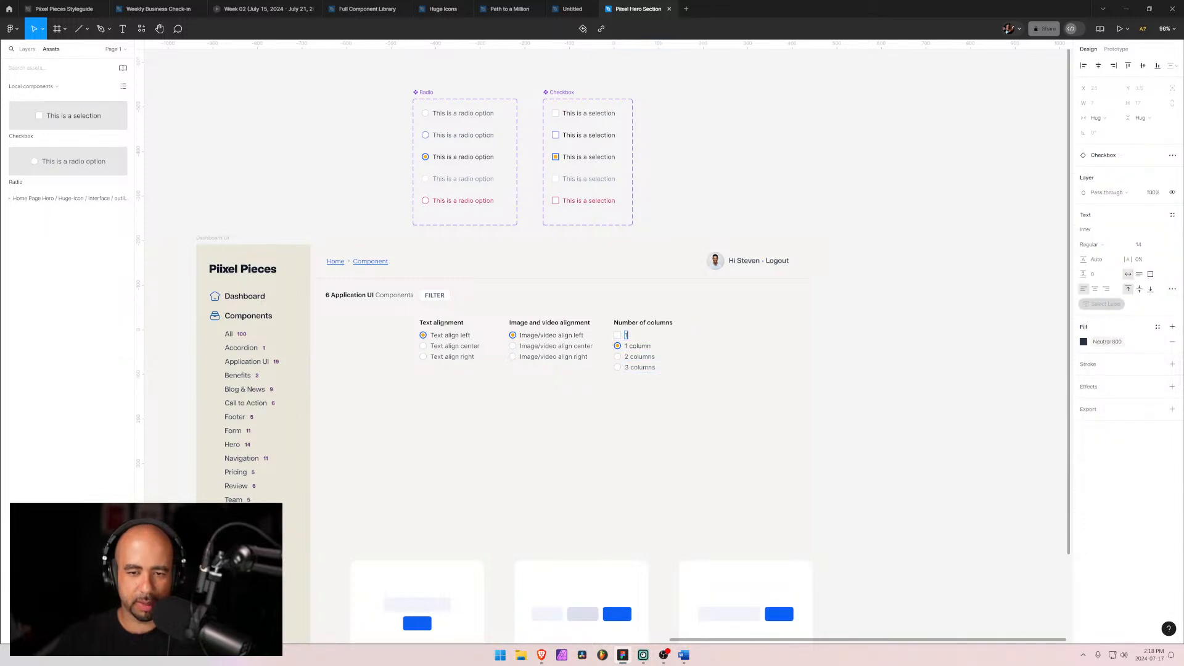
{"action": "type", "text": " column"}
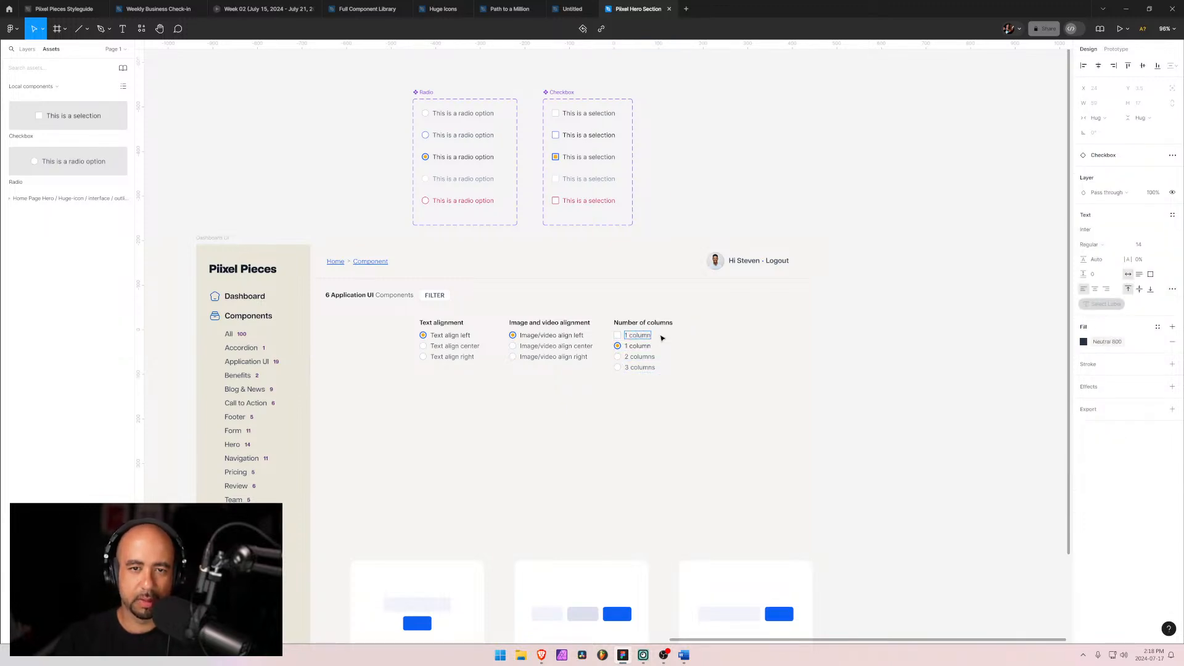
Step: Change the label text colour of two Checkbox component variants to Neutral 700
{"action": "left_click", "coordinate": [574, 113]}
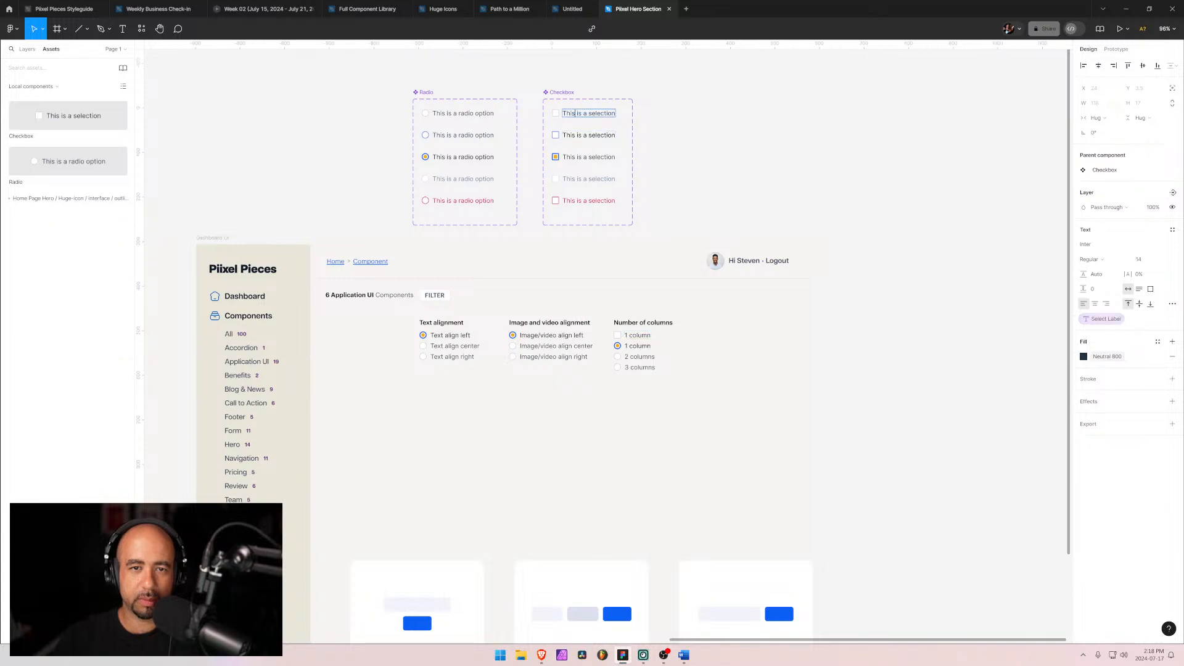
{"action": "key", "text": "Return"}
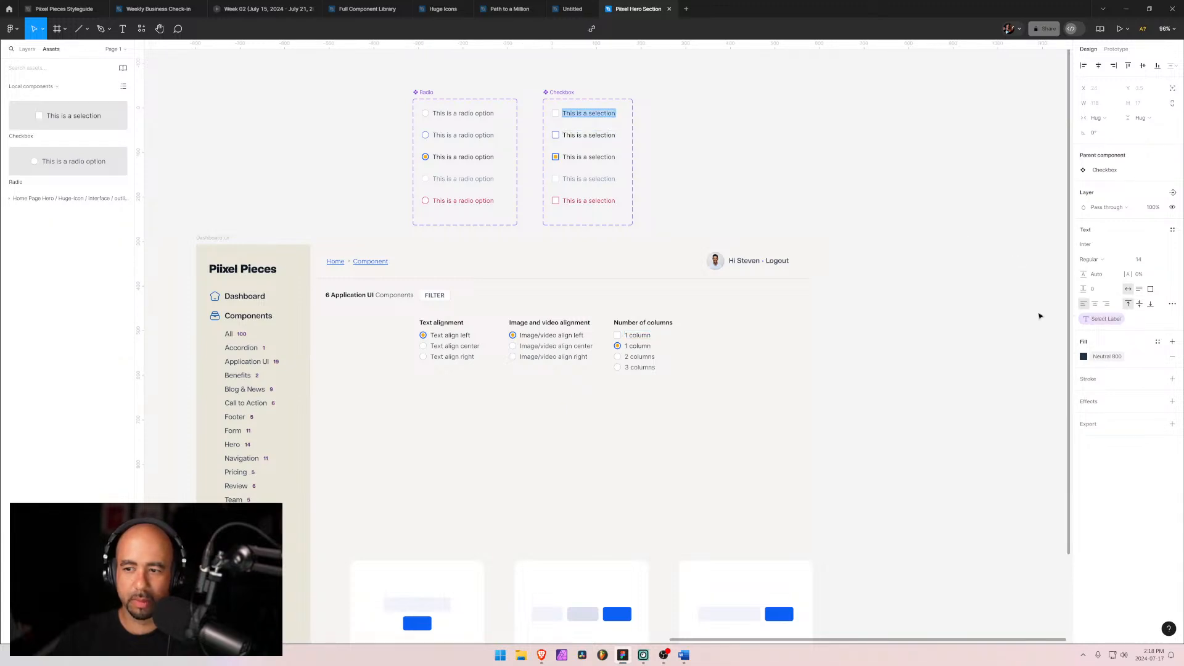
{"action": "left_click", "coordinate": [1084, 357]}
{"action": "left_click", "coordinate": [974, 456]}
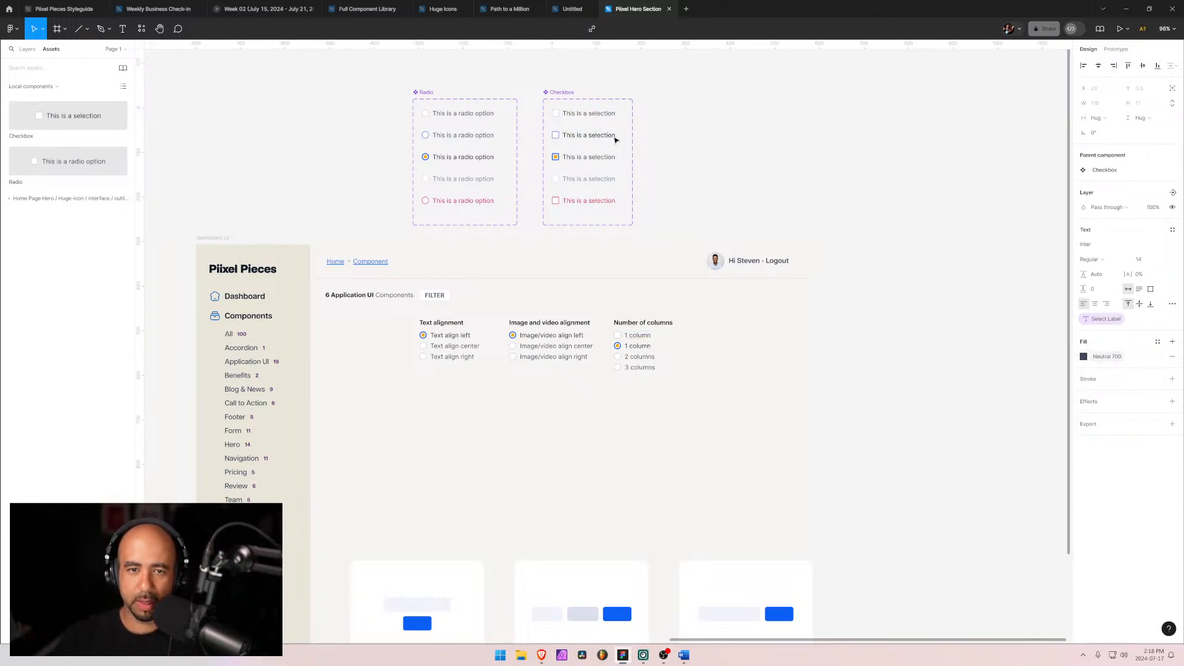
{"action": "left_click", "coordinate": [611, 136]}
{"action": "left_click", "coordinate": [1084, 357]}
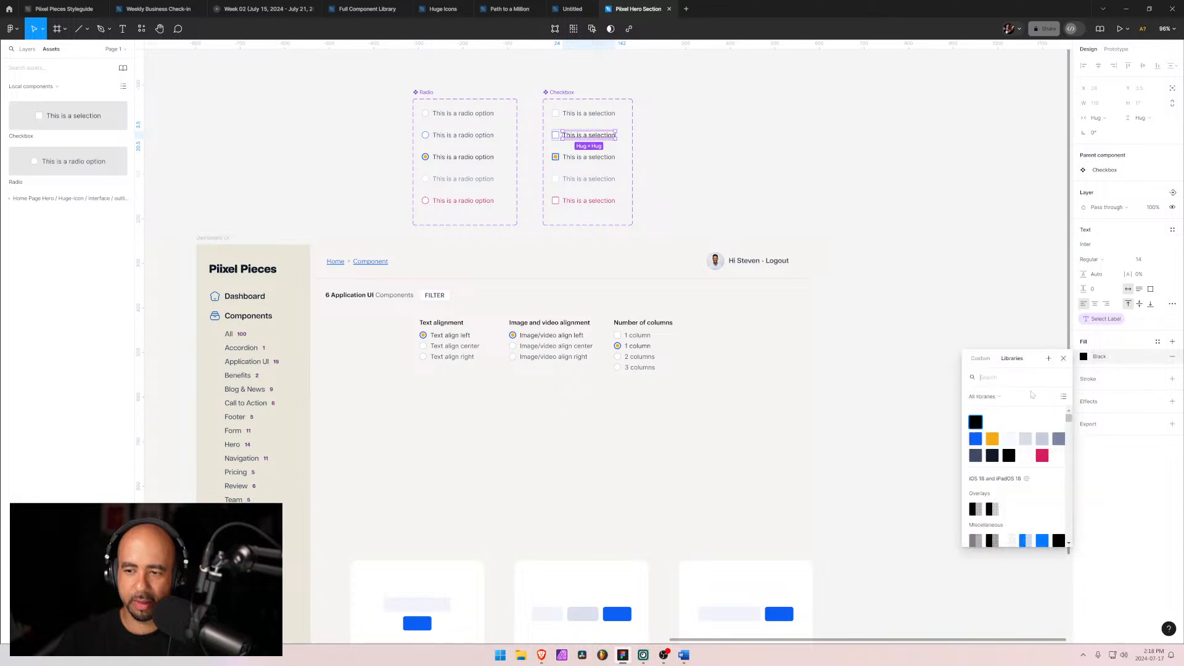
{"action": "left_click", "coordinate": [977, 458]}
Step: Delete the three radio options from the Number of columns group, keeping the checkbox
{"action": "left_click", "coordinate": [649, 354]}
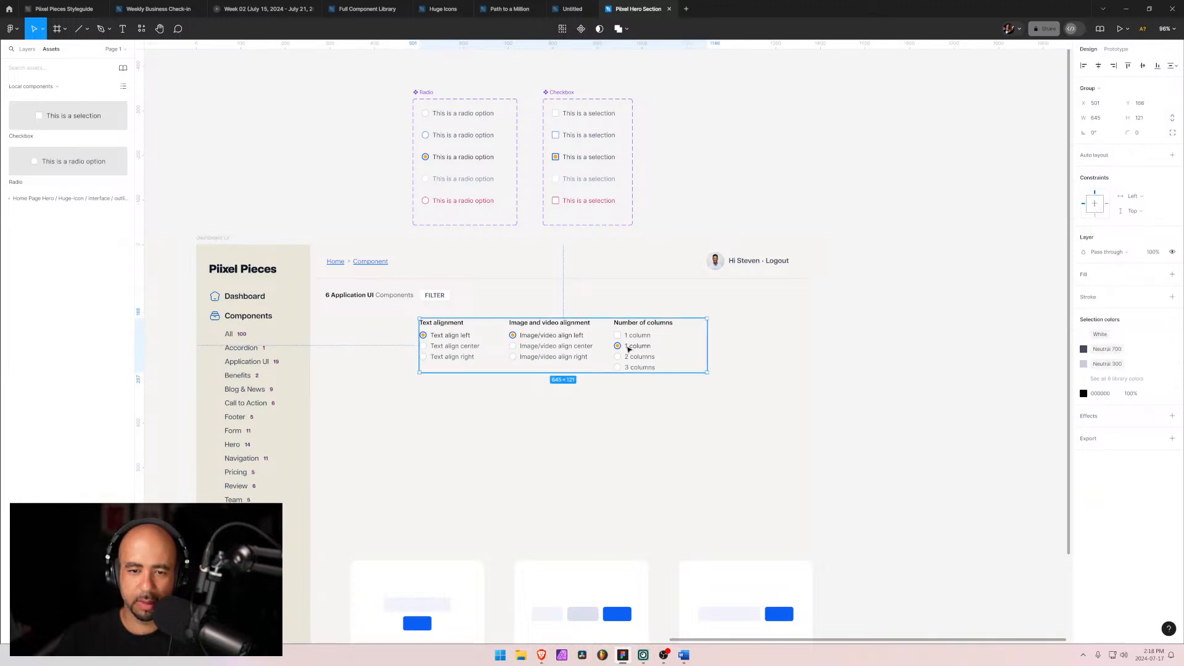
{"action": "left_click", "coordinate": [635, 366]}
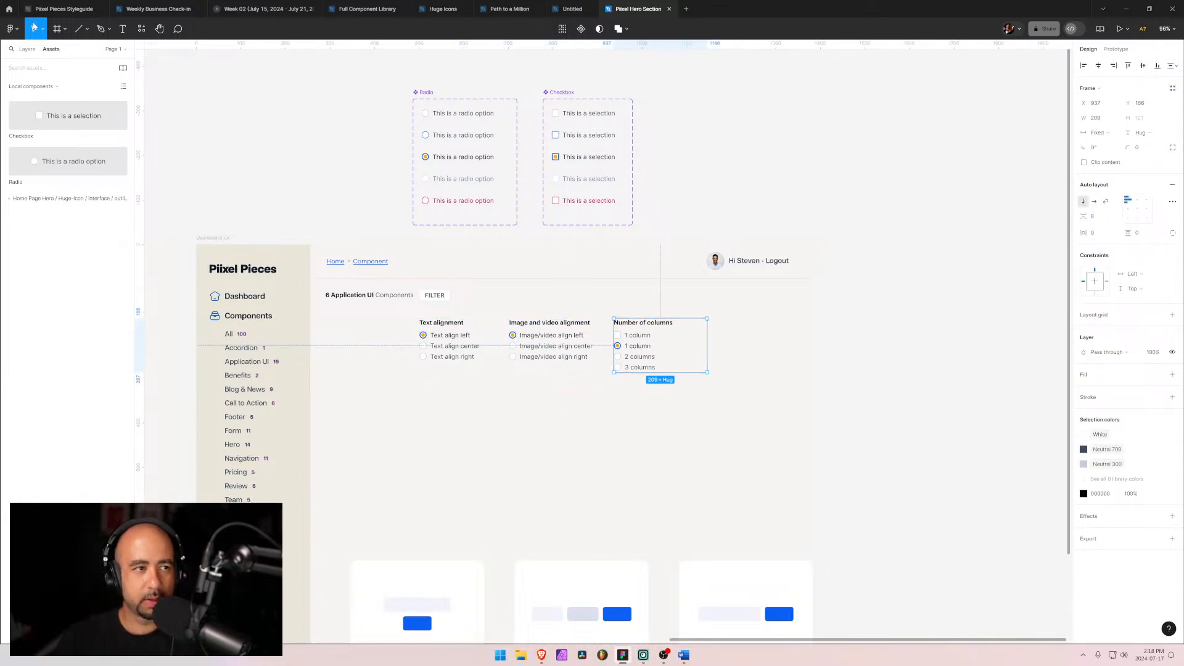
{"action": "left_click", "coordinate": [28, 48]}
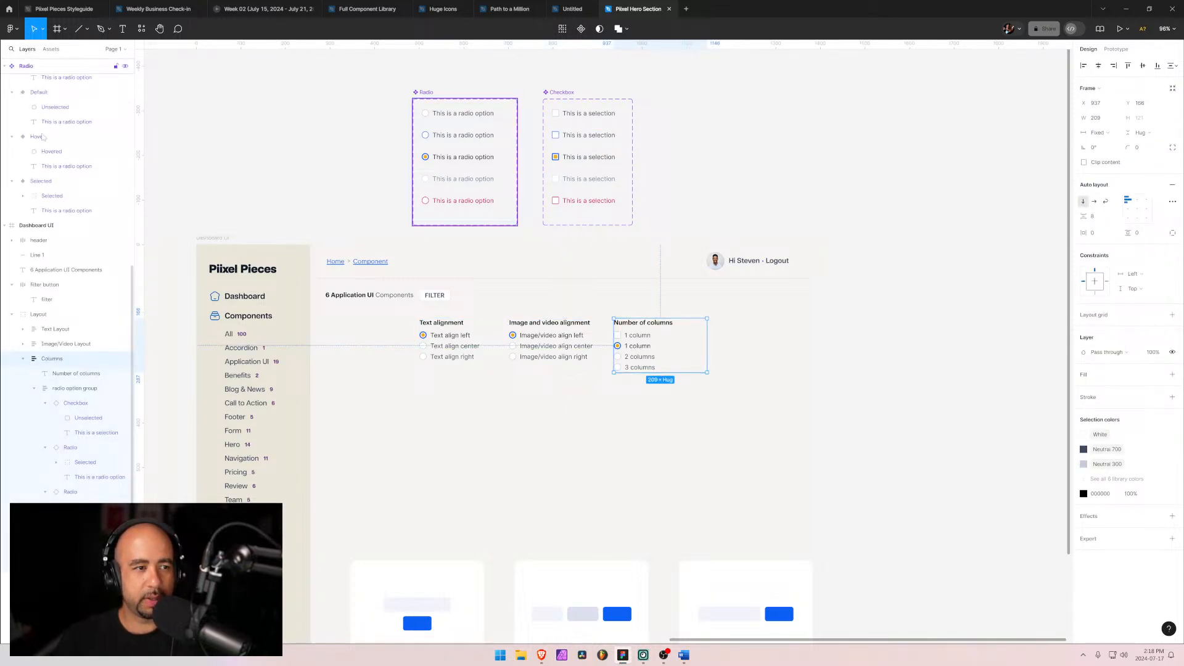
{"action": "left_click", "coordinate": [45, 402]}
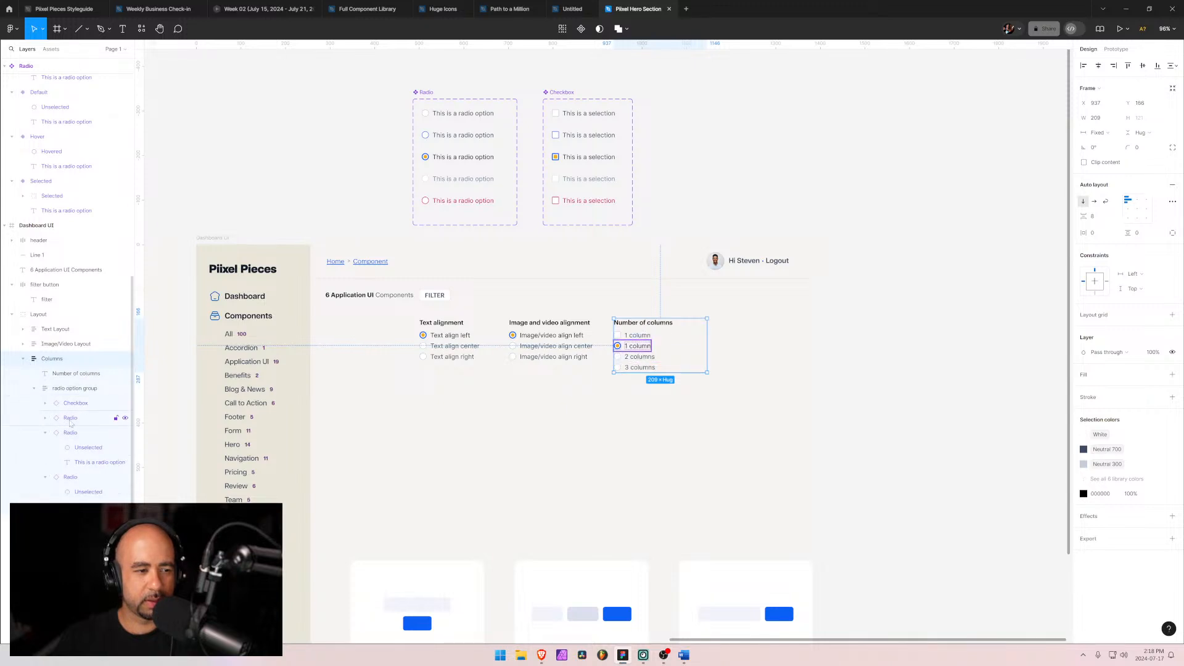
{"action": "left_click", "coordinate": [71, 419]}
{"action": "key", "text": "Delete"}
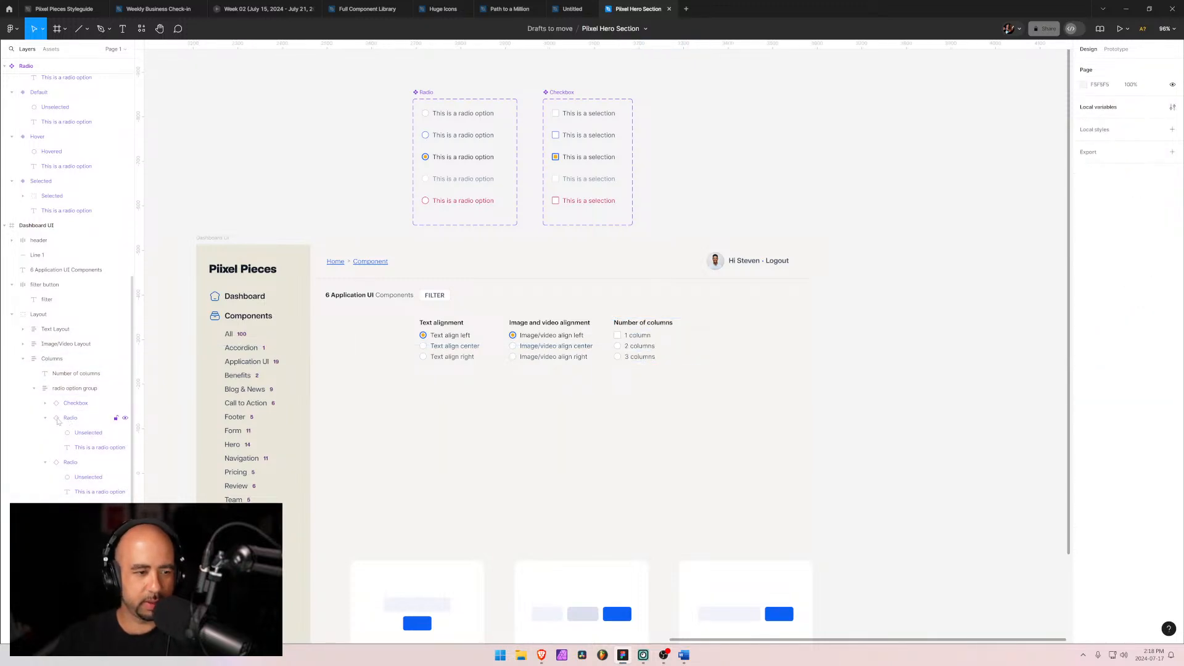
{"action": "left_click", "coordinate": [58, 419]}
{"action": "key", "text": "Delete"}
{"action": "left_click", "coordinate": [57, 419]}
{"action": "key", "text": "Delete"}
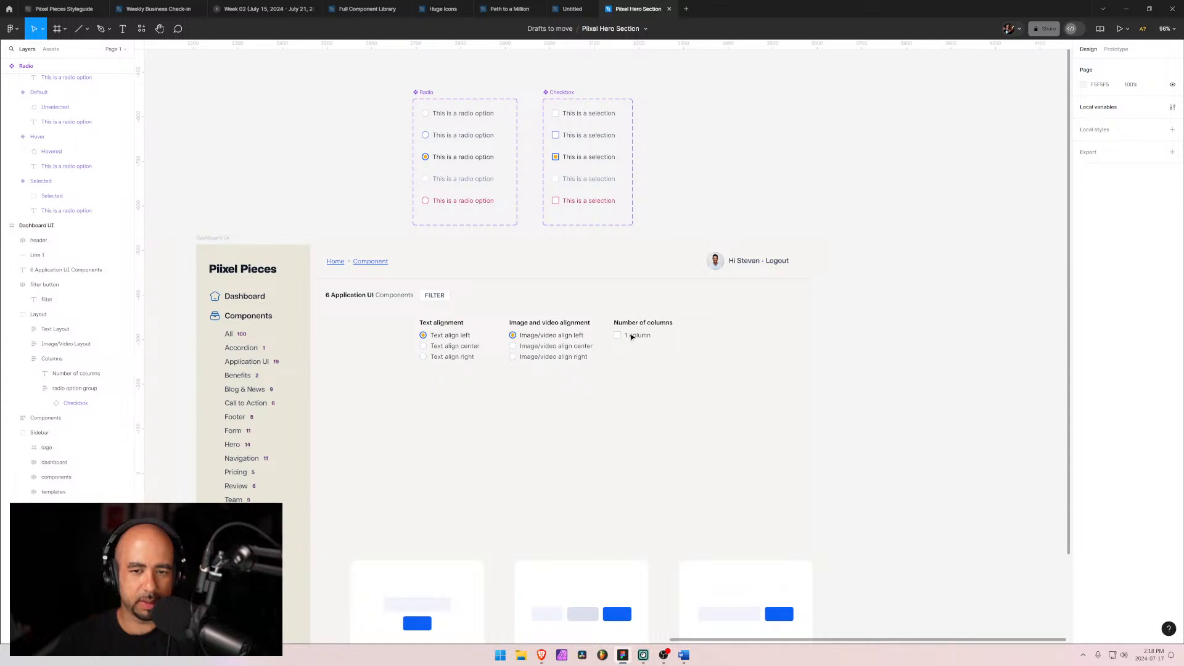
Step: Duplicate the checkbox option three times within the Number of columns group
{"action": "left_click", "coordinate": [633, 337]}
{"action": "double_click", "coordinate": [632, 337]}
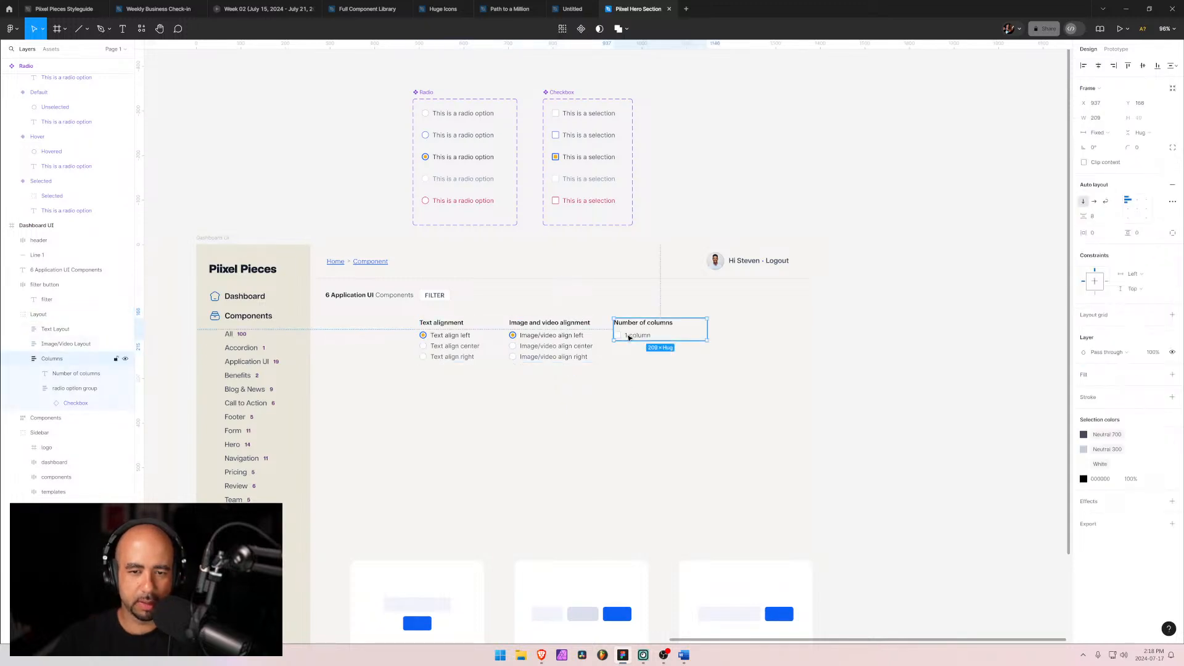
{"action": "left_click", "coordinate": [72, 404]}
{"action": "key", "text": "ctrl+d"}
{"action": "key", "text": "ctrl+d"}
{"action": "key", "text": "ctrl+d"}
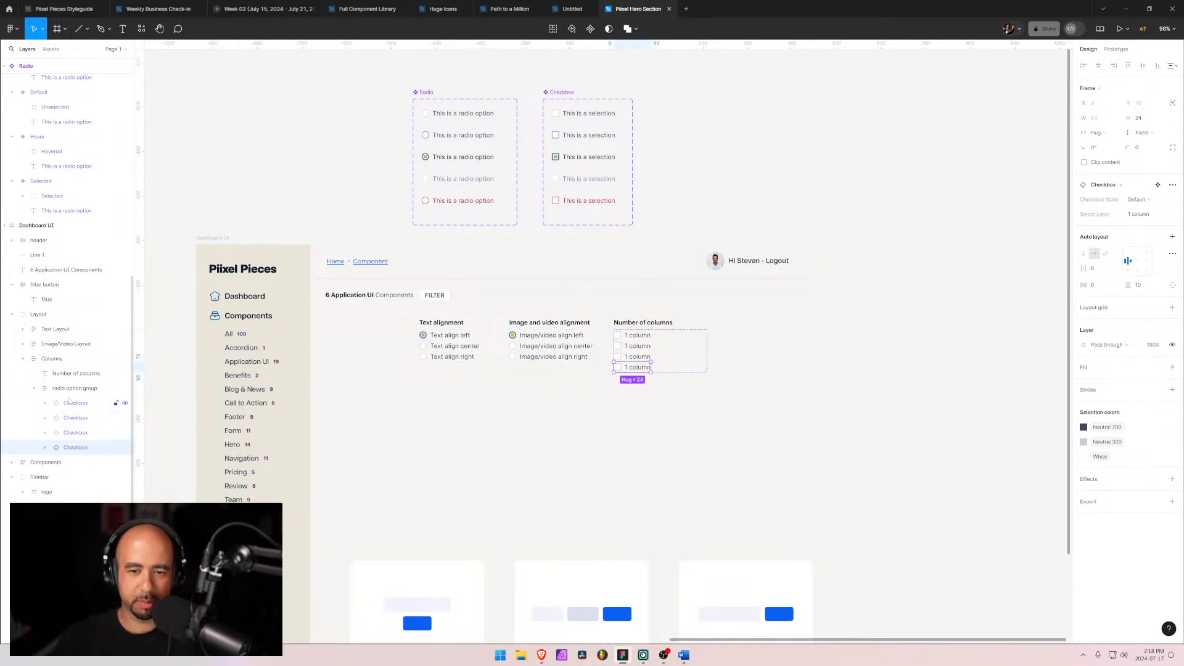
Step: Relabel the second checkbox option as "2 columns"
{"action": "double_click", "coordinate": [627, 346]}
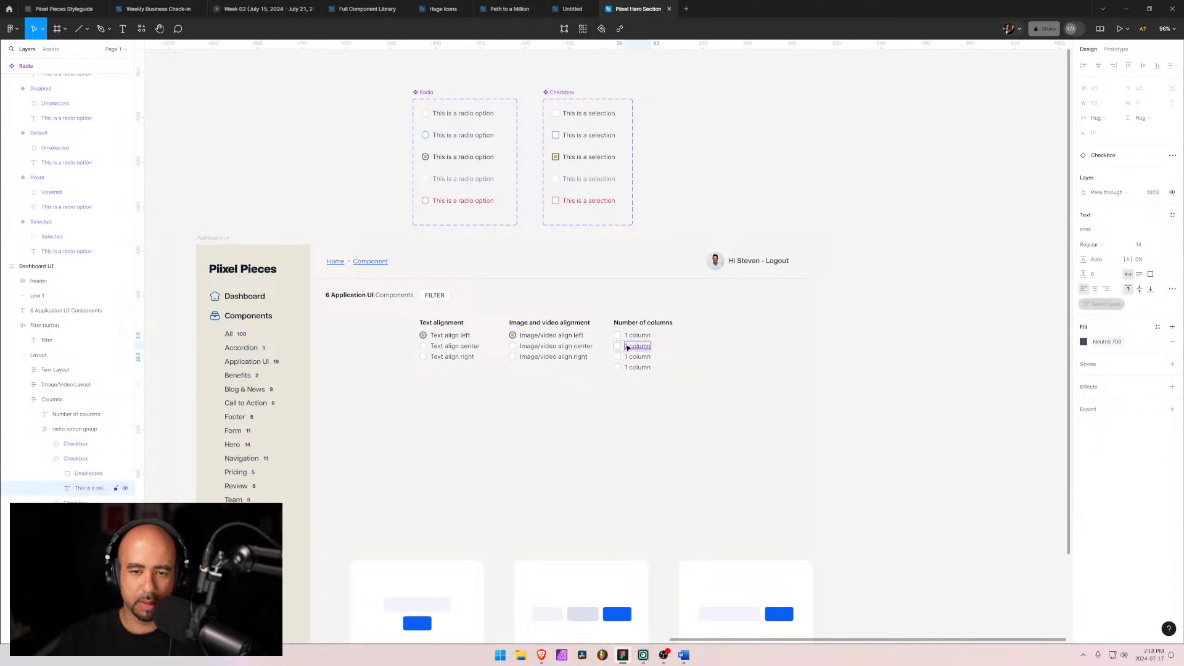
{"action": "key", "text": "Return"}
{"action": "key", "text": "Left"}
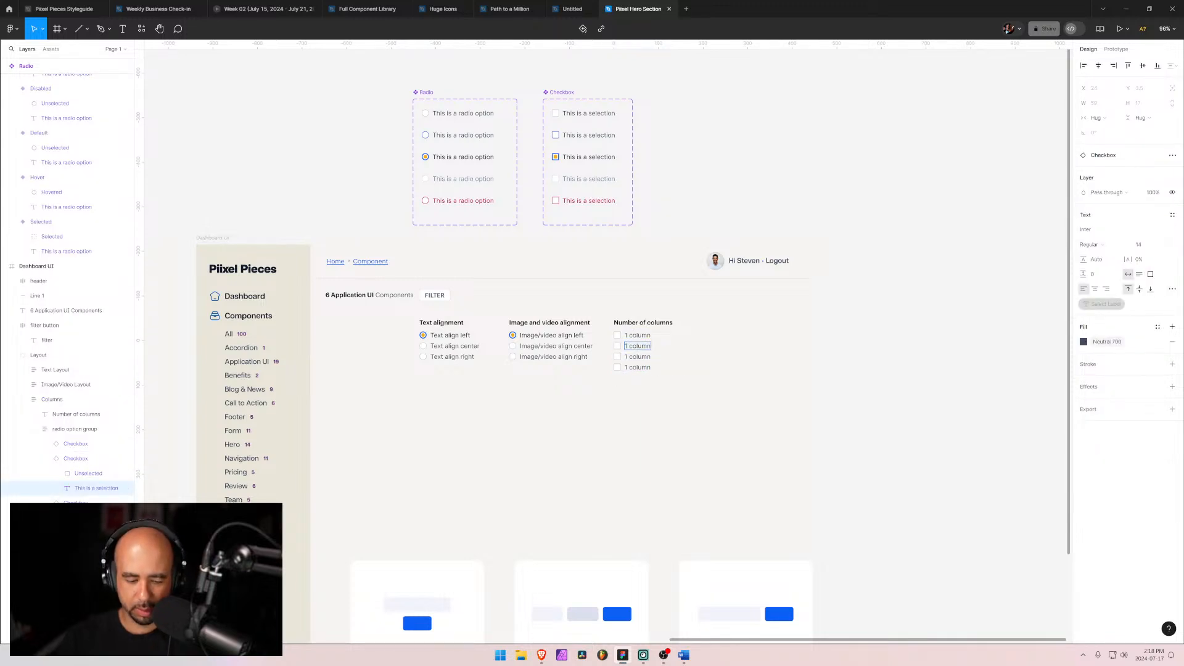
{"action": "key", "text": "Delete"}
{"action": "type", "text": "2"}
{"action": "key", "text": "Right"}
{"action": "key", "text": "Right"}
{"action": "type", "text": "s"}
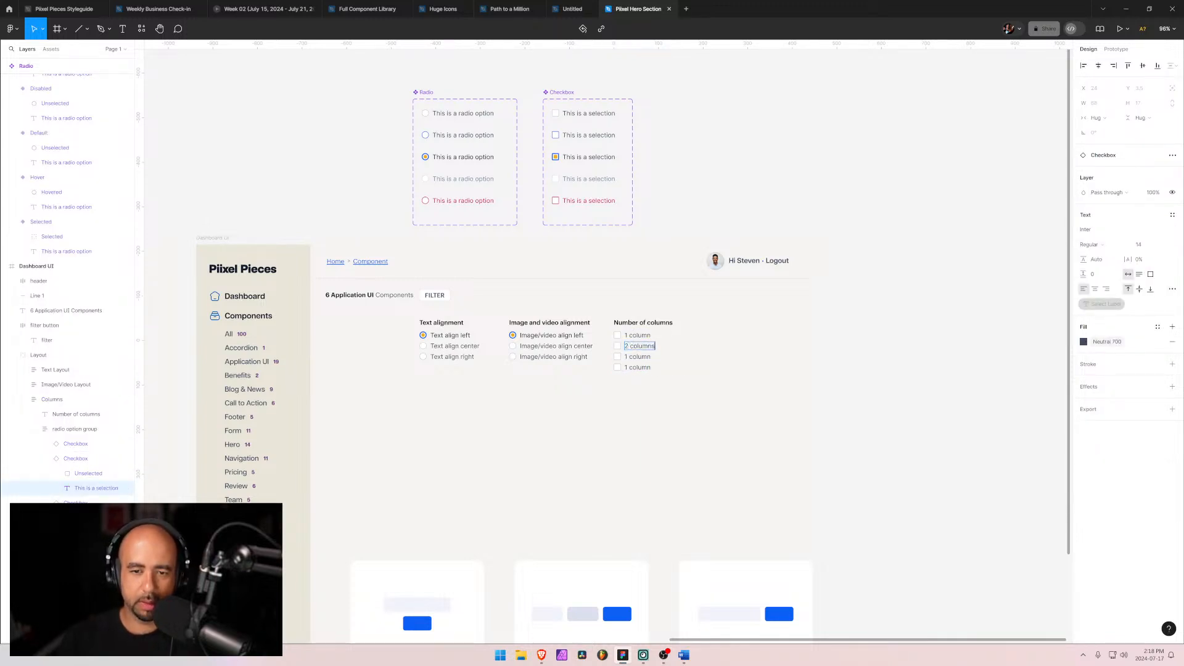
Step: Relabel the third and fourth checkbox options as "3 columns" and "4 columns"
{"action": "key", "text": "Escape"}
{"action": "key", "text": "Tab"}
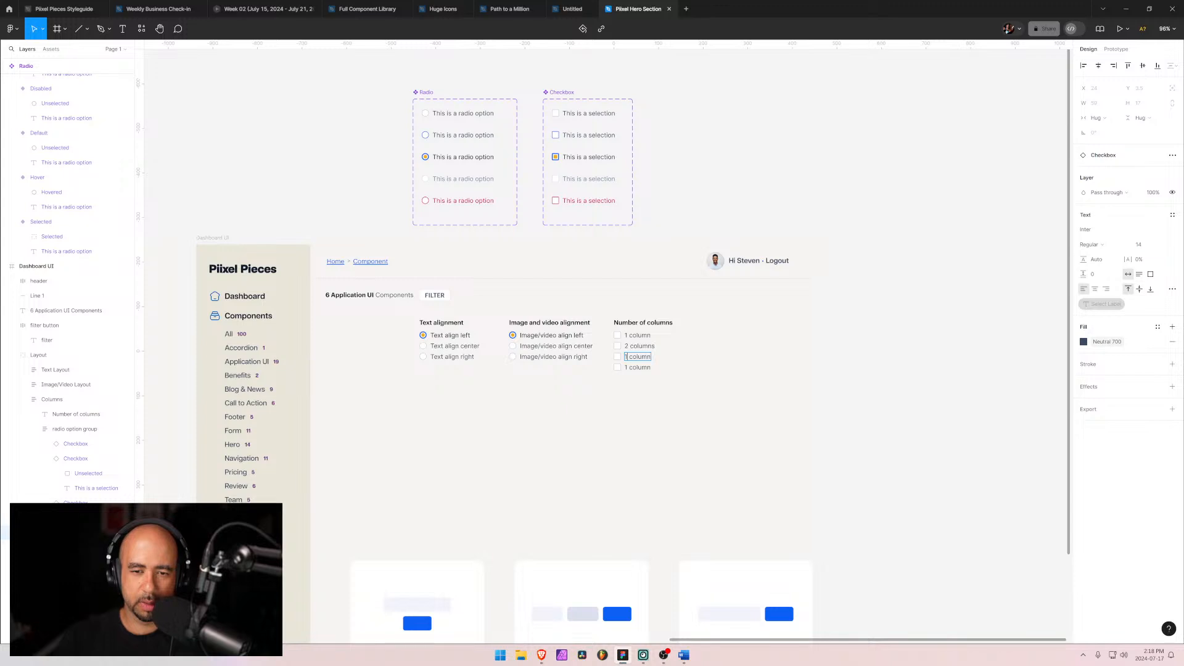
{"action": "key", "text": "Delete"}
{"action": "type", "text": "3"}
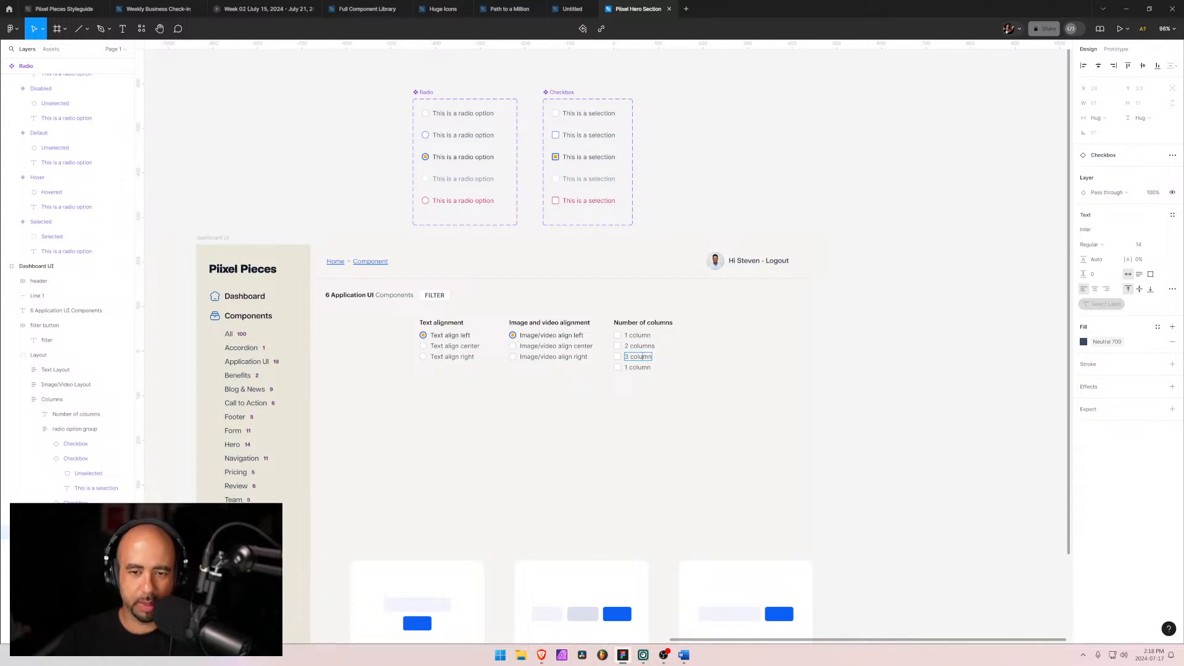
{"action": "key", "text": "Right"}
{"action": "key", "text": "Right"}
{"action": "type", "text": "s"}
{"action": "key", "text": "Escape"}
{"action": "key", "text": "Tab"}
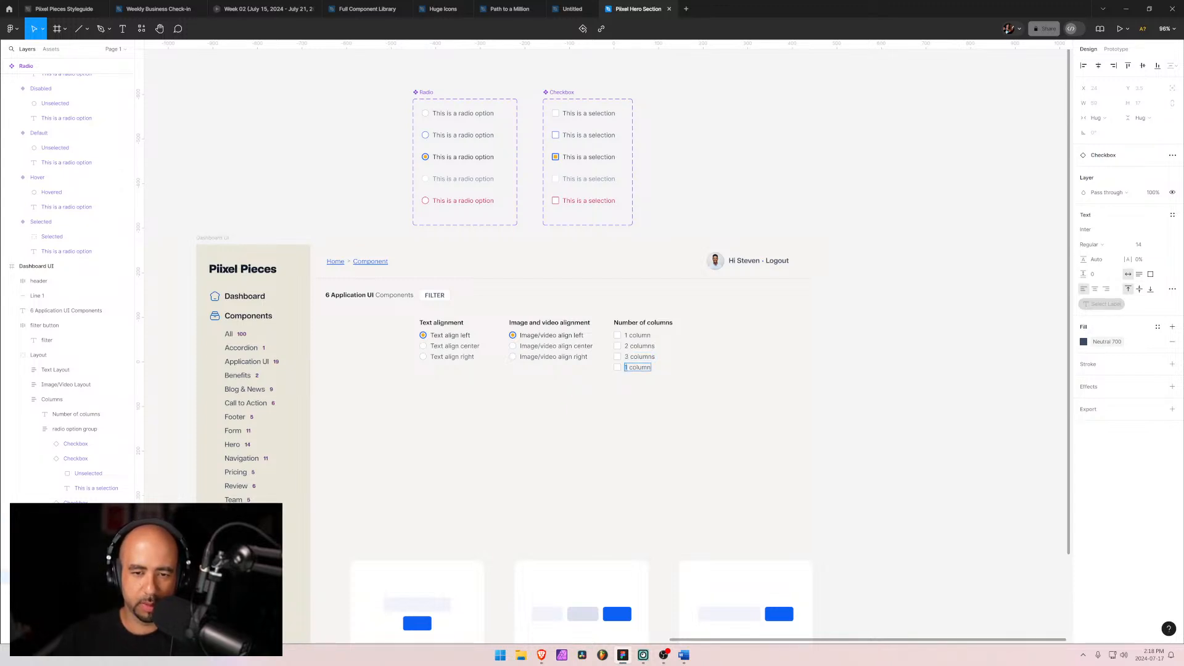
{"action": "key", "text": "Delete"}
{"action": "type", "text": "4"}
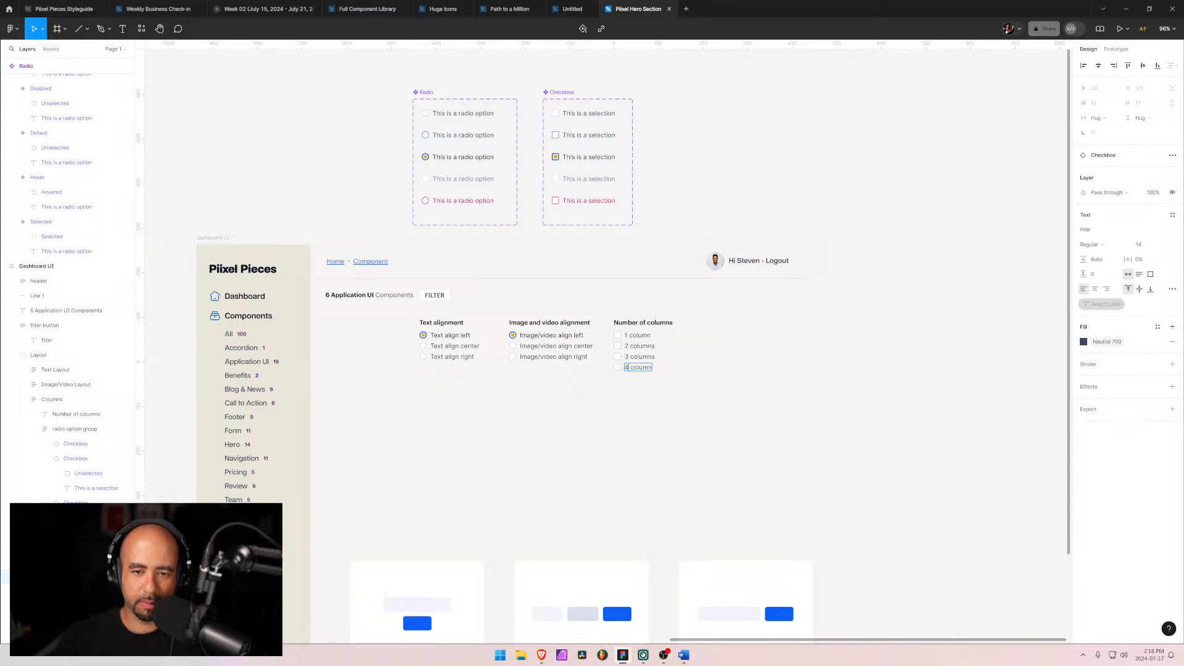
{"action": "key", "text": "End"}
{"action": "type", "text": "s"}
{"action": "left_click", "coordinate": [566, 403]}
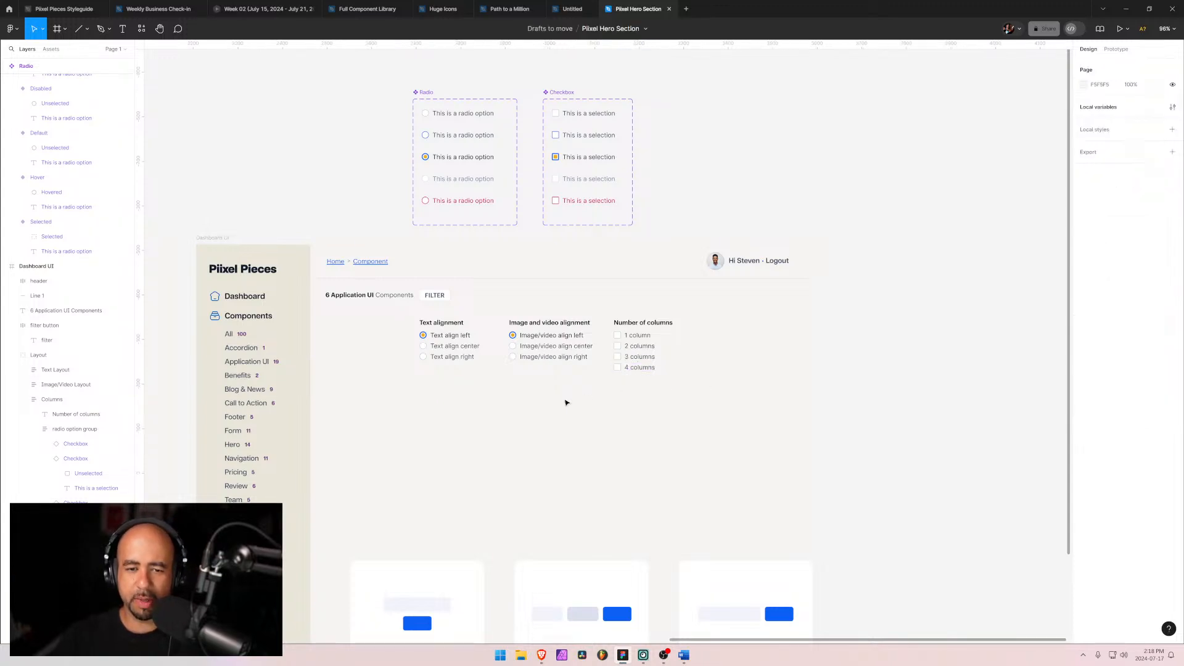
Step: Set the spacing between the checkbox options in the Number of columns group to 4
{"action": "left_click", "coordinate": [626, 350]}
{"action": "left_click", "coordinate": [626, 350]}
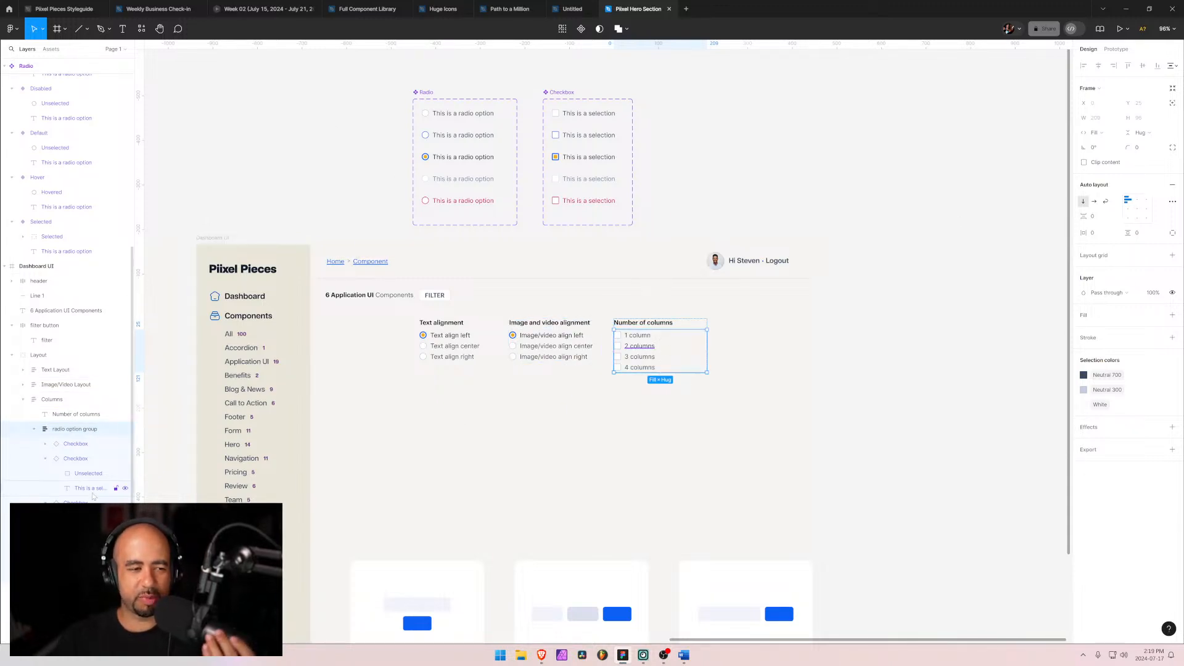
{"action": "left_click", "coordinate": [45, 459]}
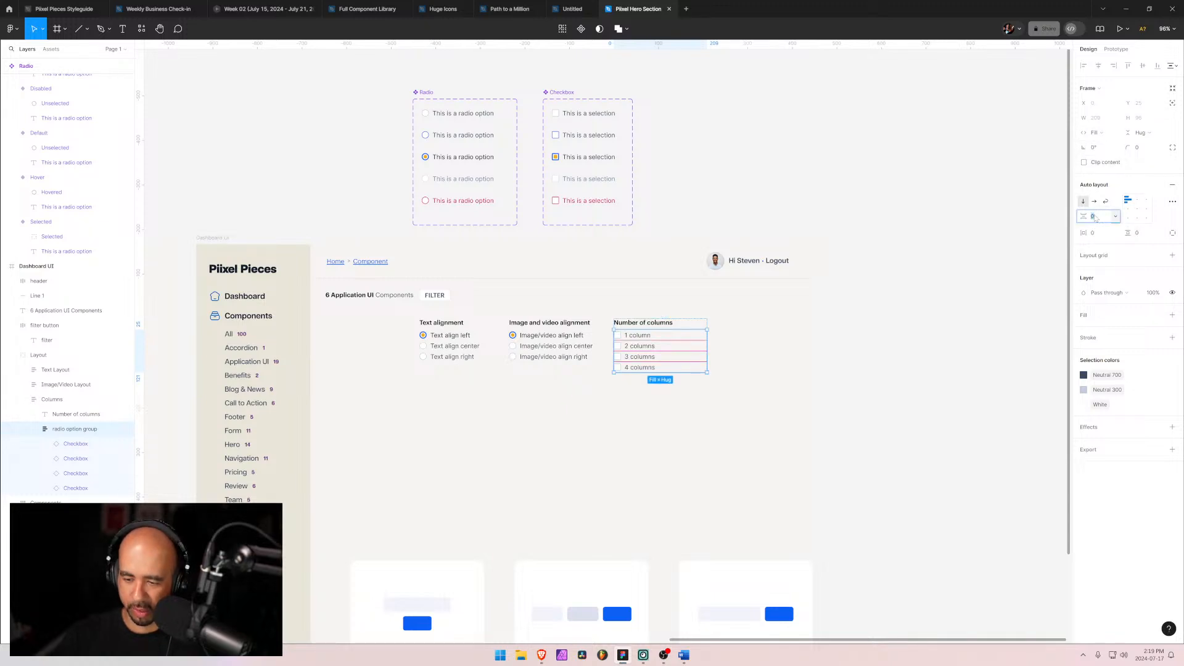
{"action": "type", "text": "4"}
{"action": "key", "text": "Return"}
{"action": "left_click", "coordinate": [857, 427]}
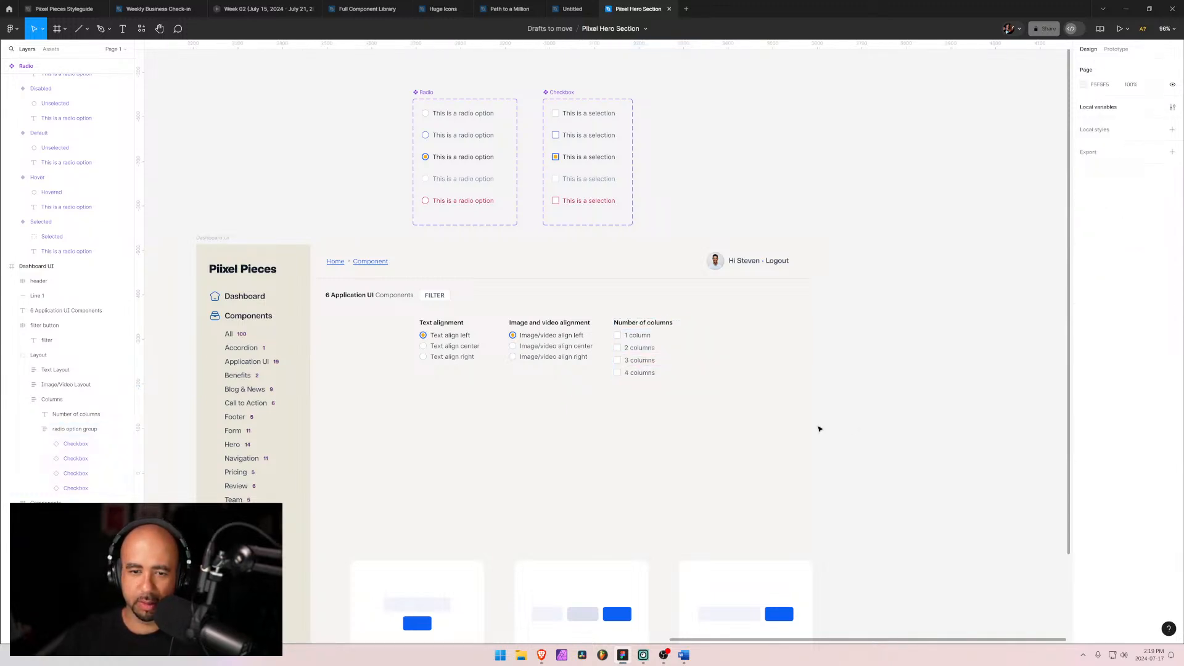
Step: Set the "2 columns" and "3 columns" checkboxes to the Selected state
{"action": "left_click", "coordinate": [633, 354]}
{"action": "double_click", "coordinate": [632, 353]}
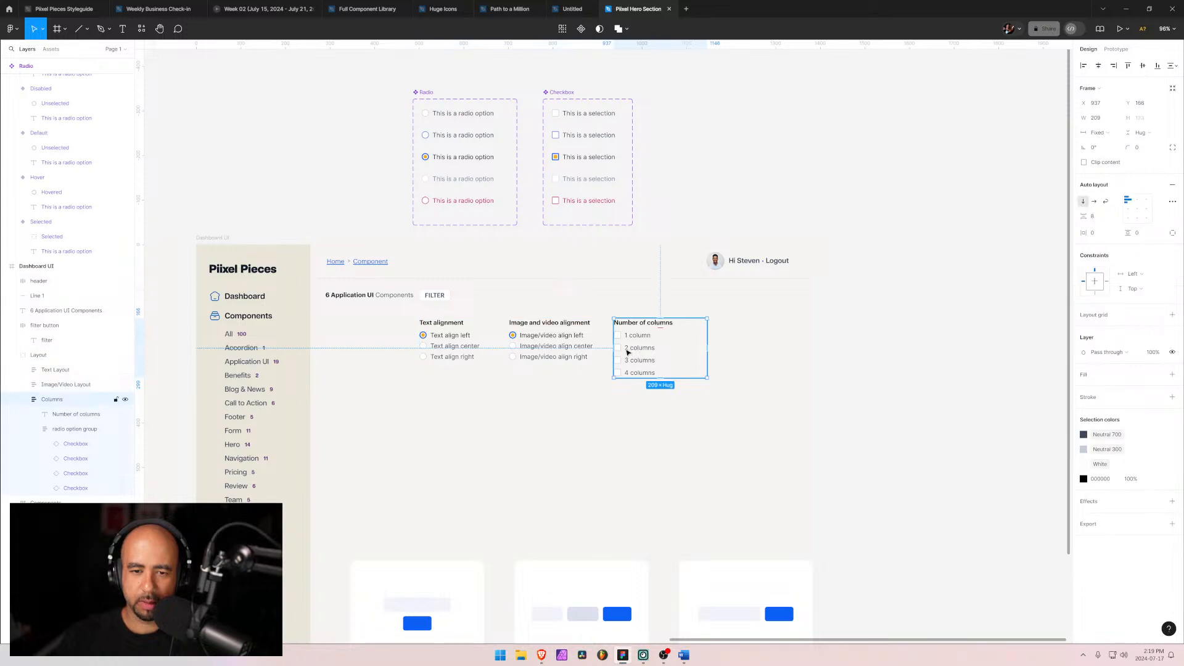
{"action": "double_click", "coordinate": [621, 352]}
{"action": "double_click", "coordinate": [622, 352]}
{"action": "double_click", "coordinate": [621, 352]}
{"action": "left_click", "coordinate": [622, 361]}
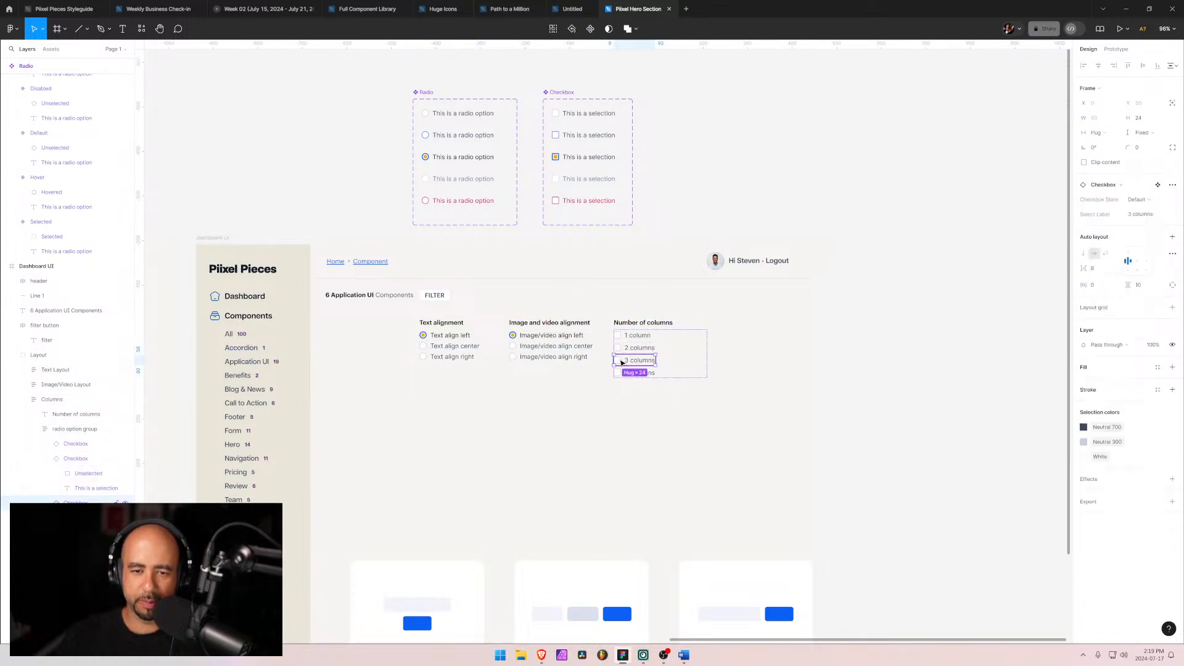
{"action": "left_click", "coordinate": [625, 353], "text": "shift"}
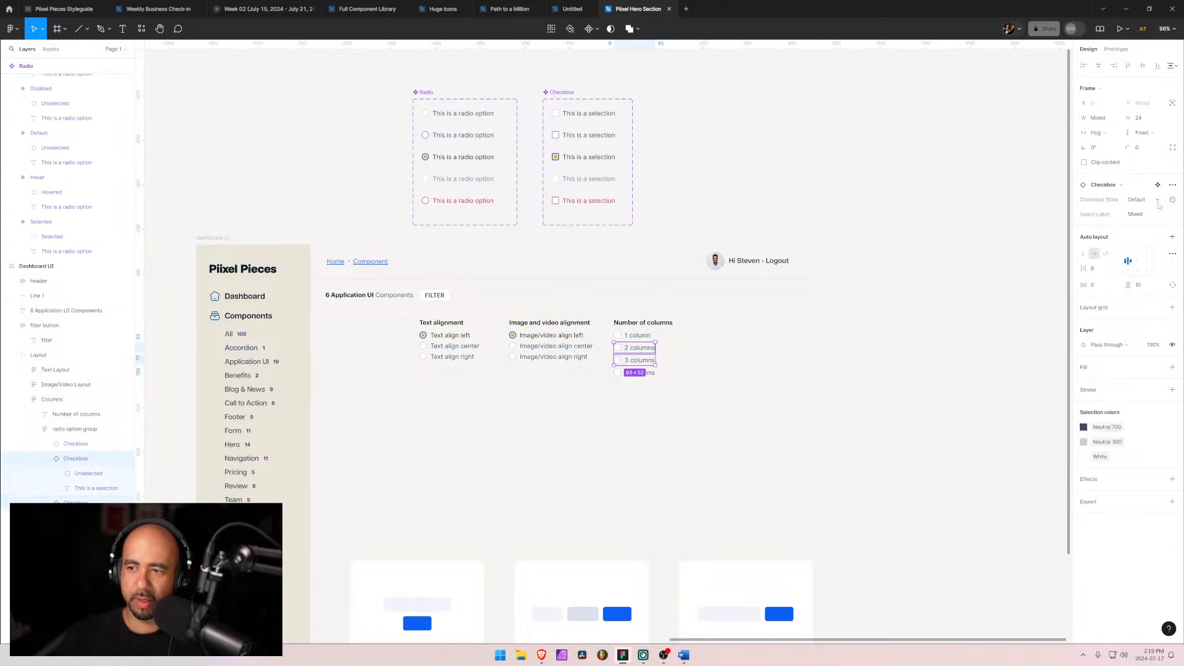
{"action": "left_click", "coordinate": [1138, 199]}
{"action": "left_click", "coordinate": [1117, 221]}
{"action": "left_click", "coordinate": [639, 448]}
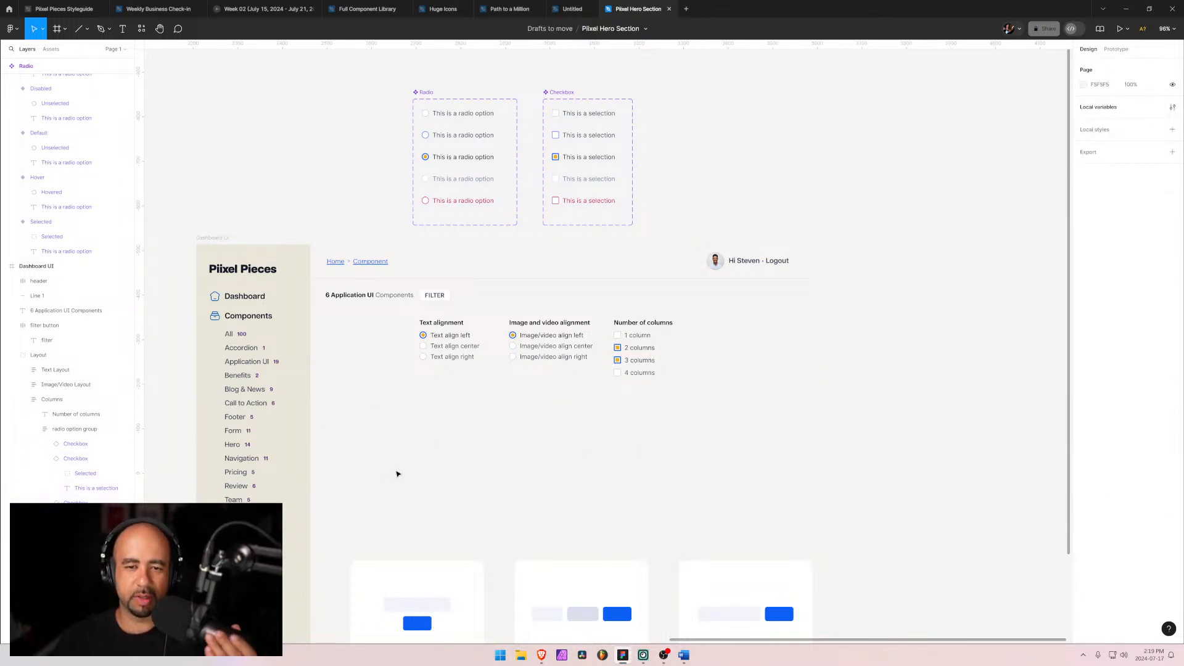
Step: Set the "Image/video align left" radio option to the Default state
{"action": "left_click", "coordinate": [535, 337]}
{"action": "double_click", "coordinate": [535, 337]}
{"action": "double_click", "coordinate": [532, 336]}
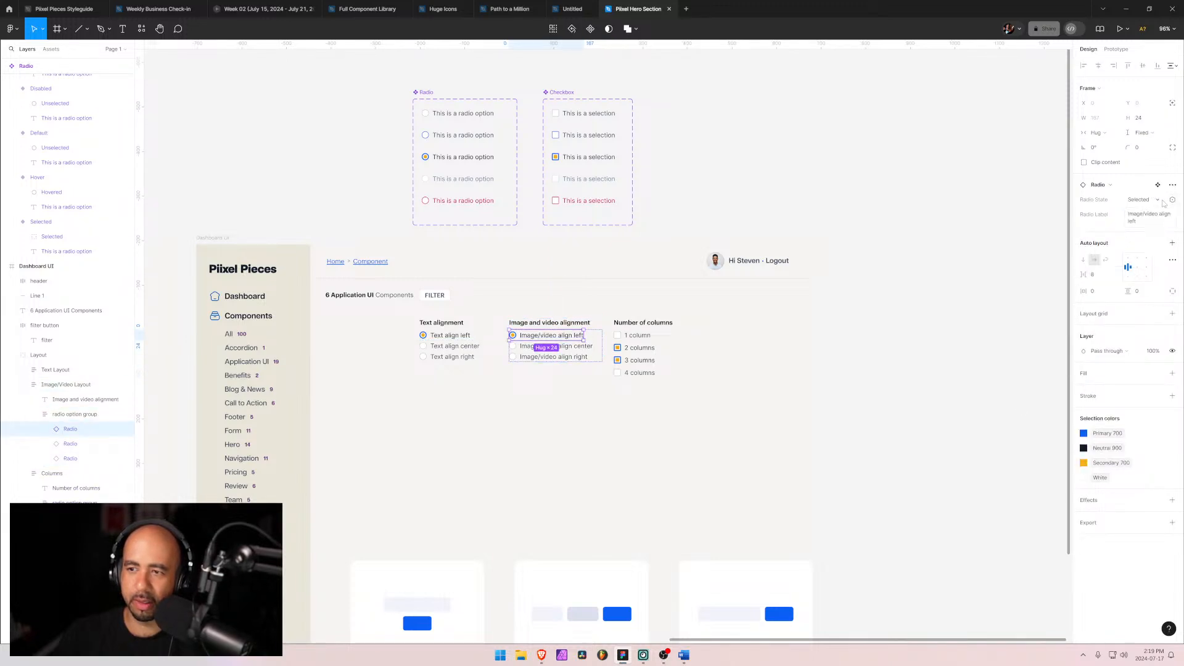
{"action": "left_click", "coordinate": [1140, 199]}
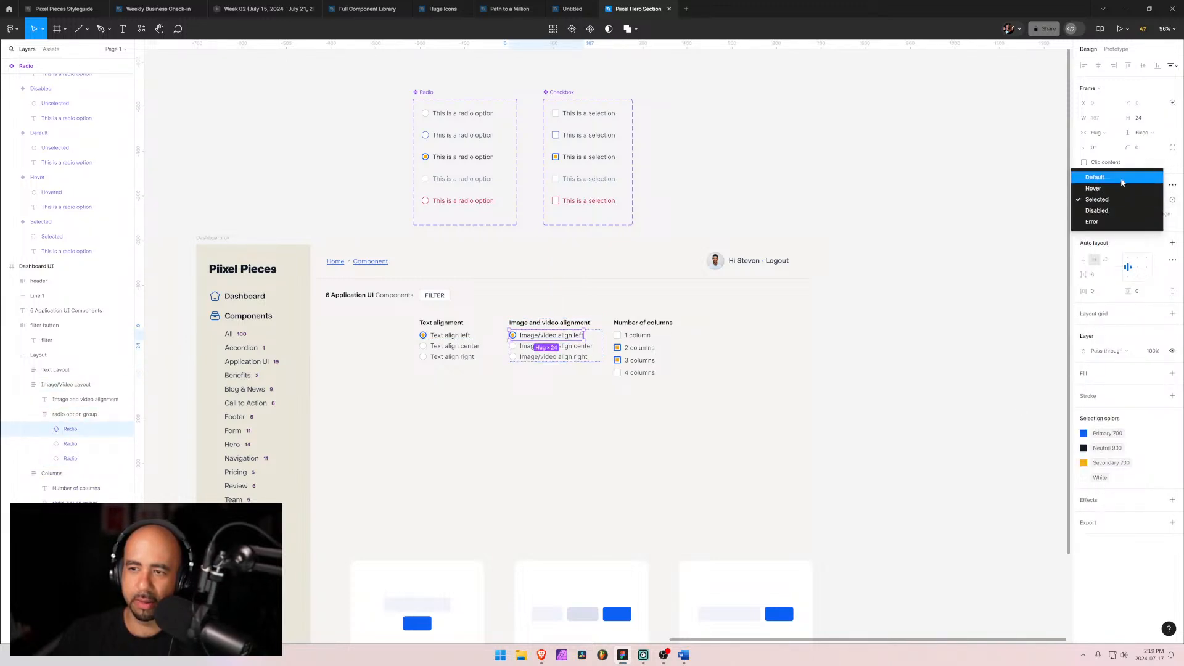
{"action": "left_click", "coordinate": [1130, 182]}
{"action": "left_click", "coordinate": [476, 462]}
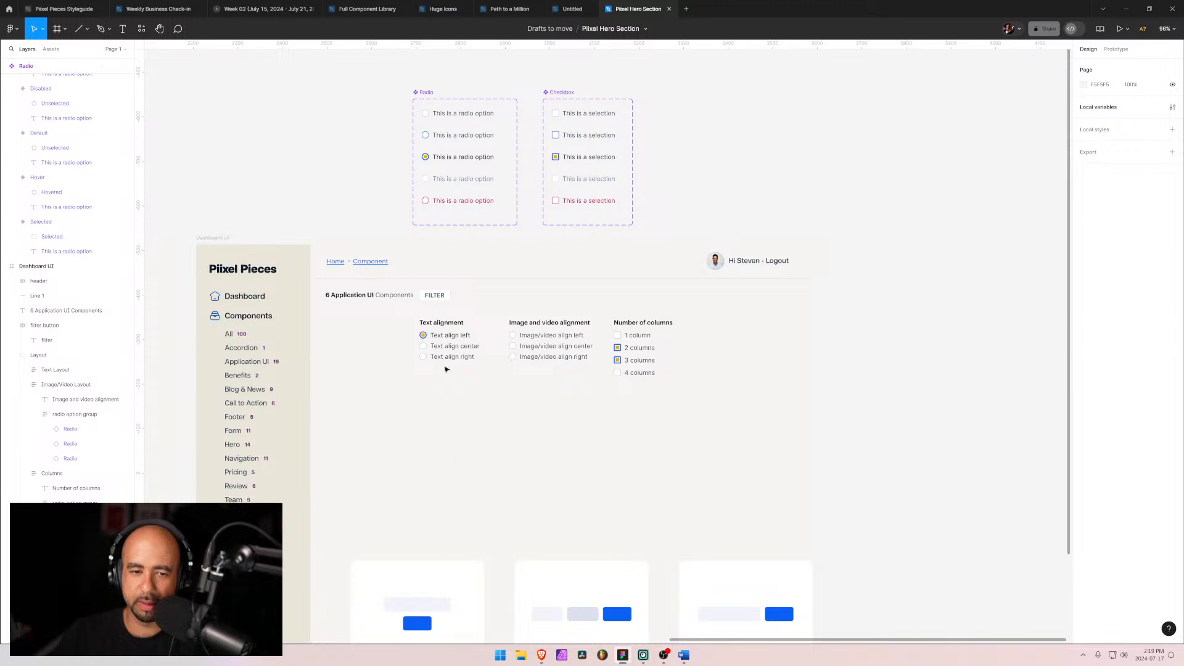
Step: Set the spacing within the Text alignment and Image/video alignment radio groups to 4
{"action": "left_click", "coordinate": [429, 346]}
{"action": "left_click", "coordinate": [67, 414]}
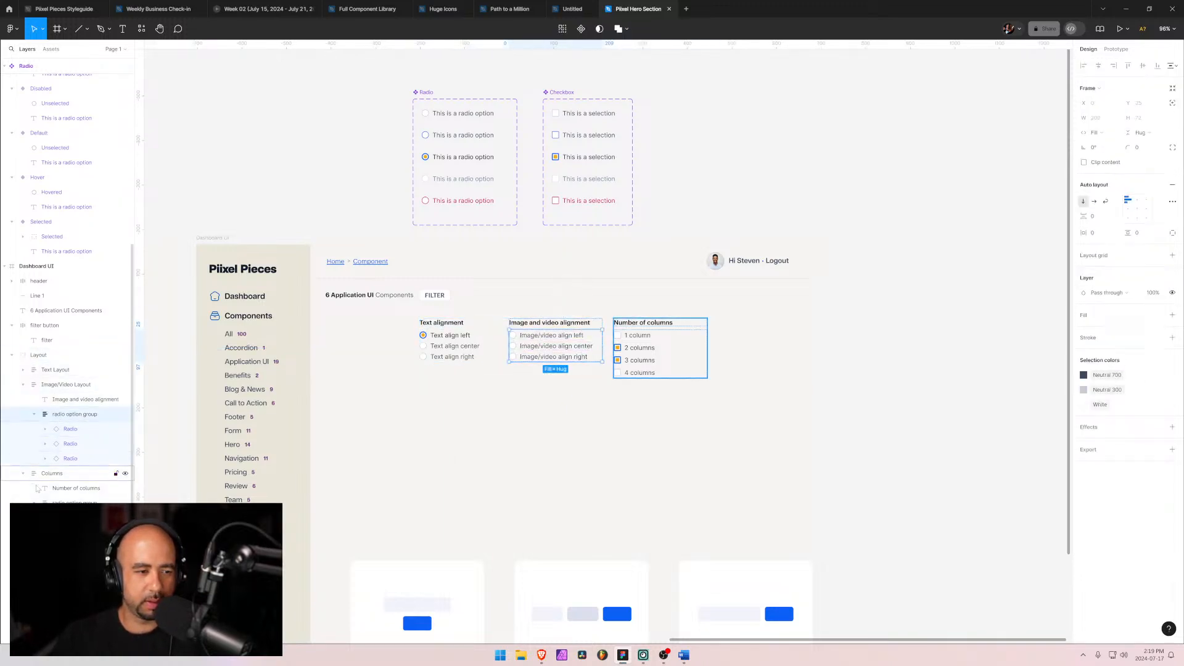
{"action": "left_click", "coordinate": [61, 501], "text": "shift"}
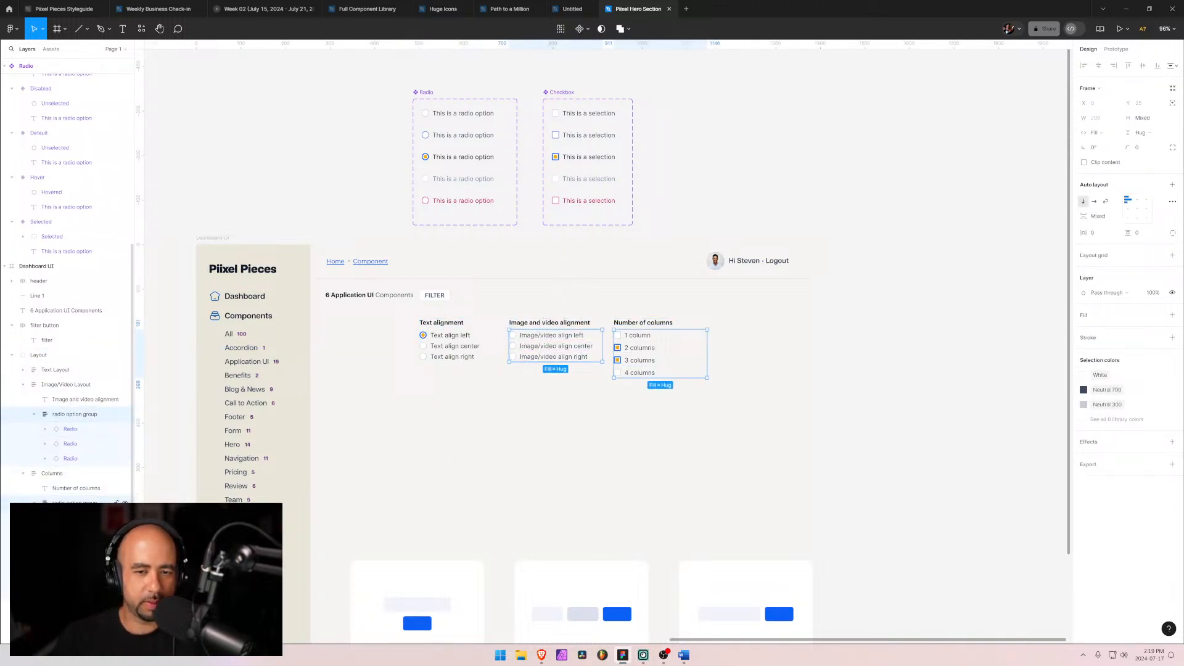
{"action": "left_click", "coordinate": [56, 418]}
{"action": "left_click", "coordinate": [23, 370]}
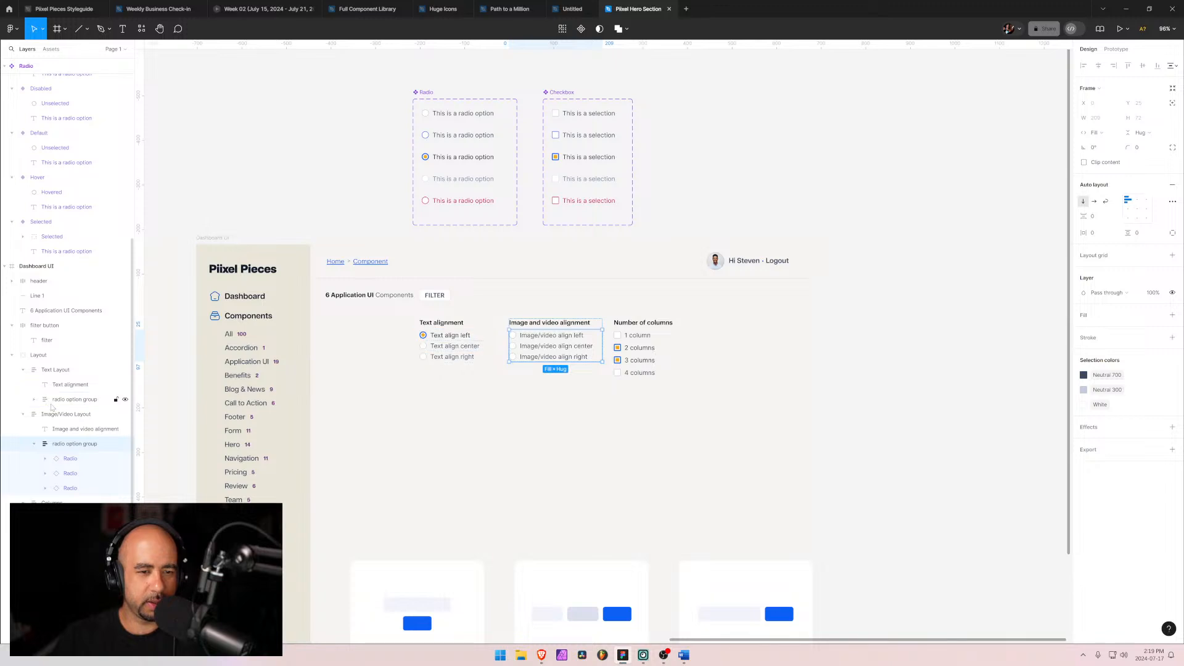
{"action": "left_click", "coordinate": [52, 406], "text": "shift"}
{"action": "left_click", "coordinate": [1098, 217]}
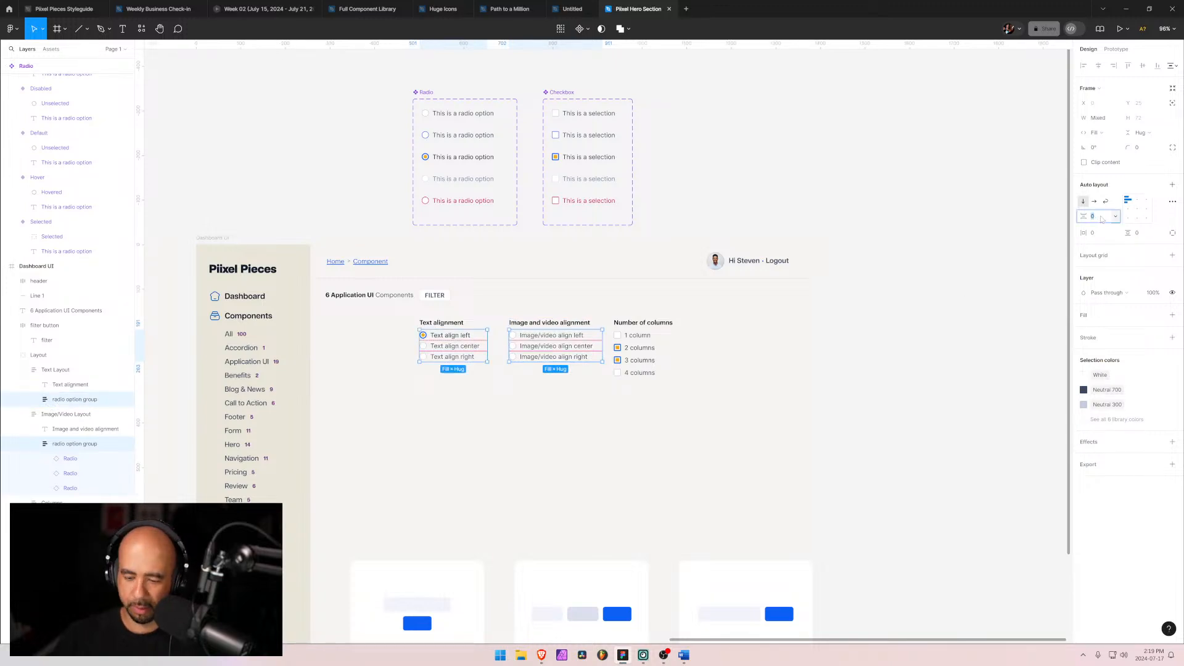
{"action": "type", "text": "4"}
{"action": "key", "text": "Return"}
{"action": "left_click", "coordinate": [607, 424]}
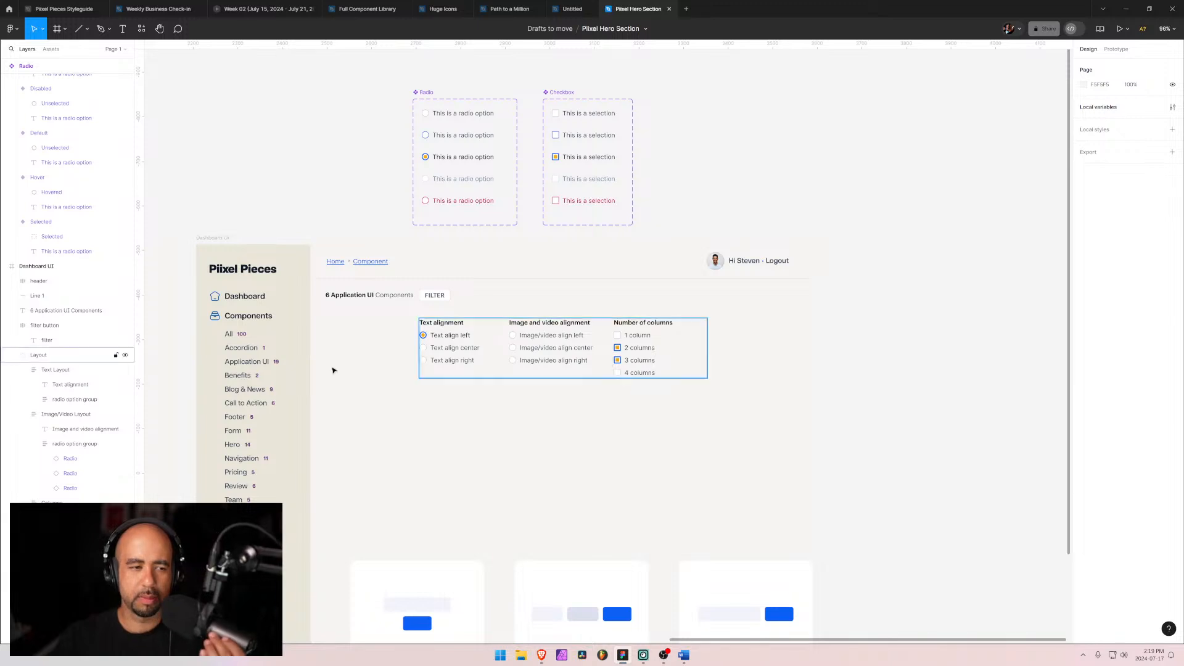
Step: Wrap the three option columns in an auto layout frame named "All Layout Options"
{"action": "left_click", "coordinate": [22, 370]}
{"action": "left_click", "coordinate": [22, 385]}
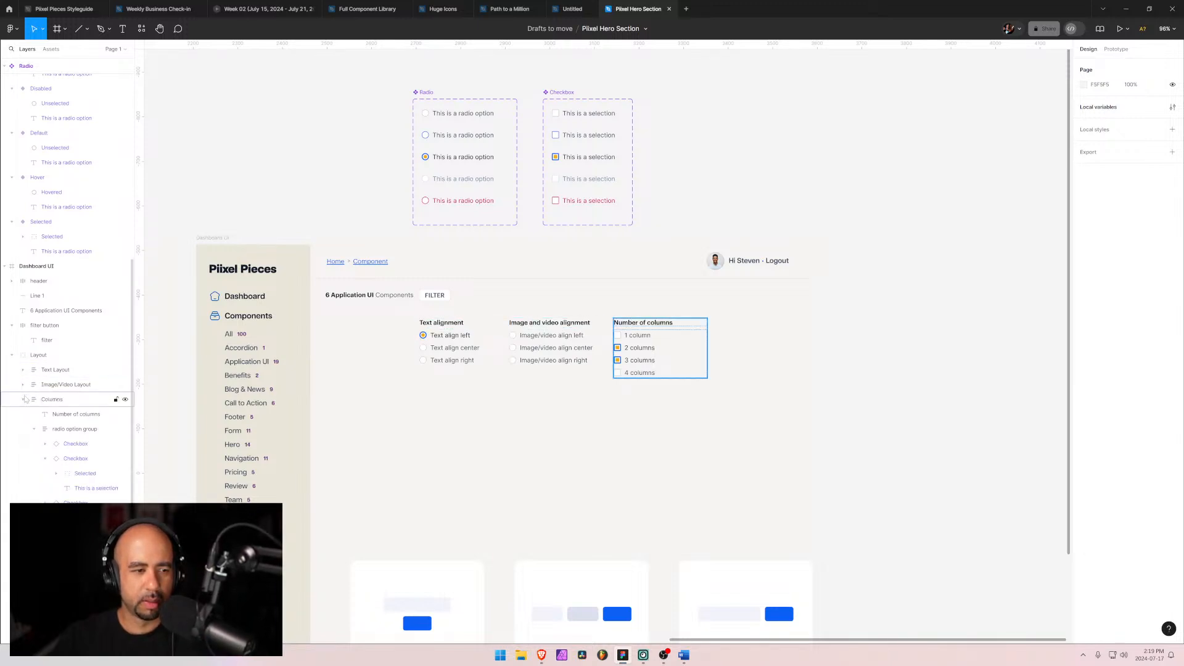
{"action": "left_click", "coordinate": [23, 399]}
{"action": "left_click", "coordinate": [52, 400]}
{"action": "left_click", "coordinate": [48, 371], "text": "shift"}
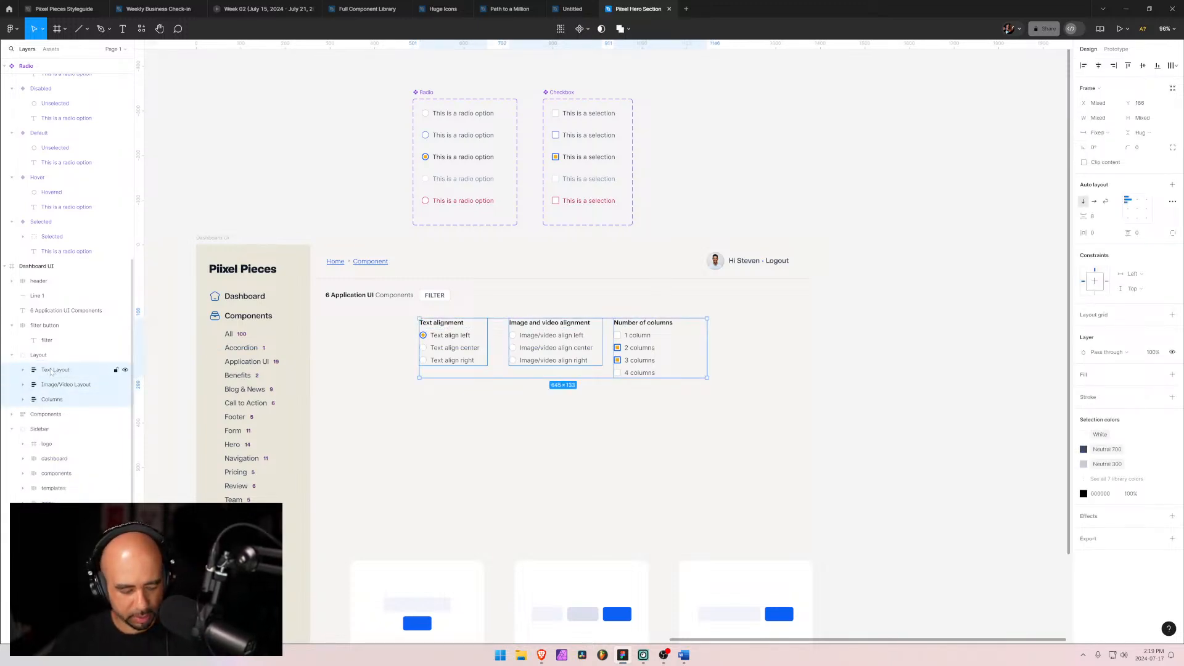
{"action": "key", "text": "shift+a"}
{"action": "double_click", "coordinate": [58, 371]}
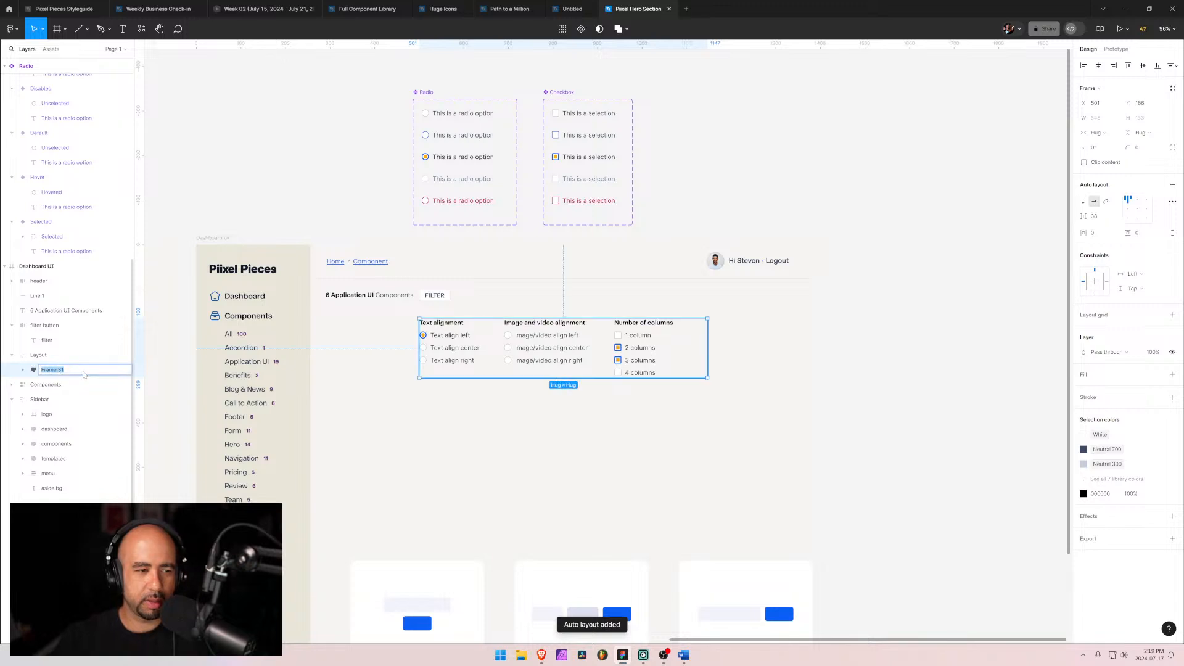
{"action": "type", "text": "All L"}
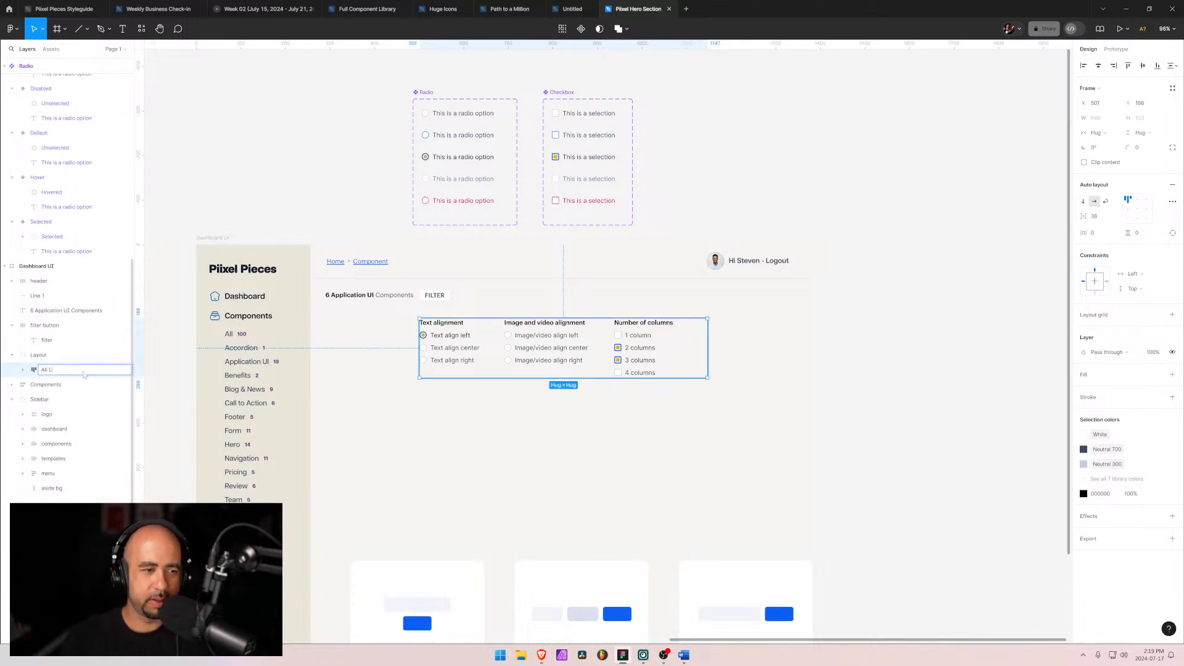
{"action": "type", "text": "ayout"}
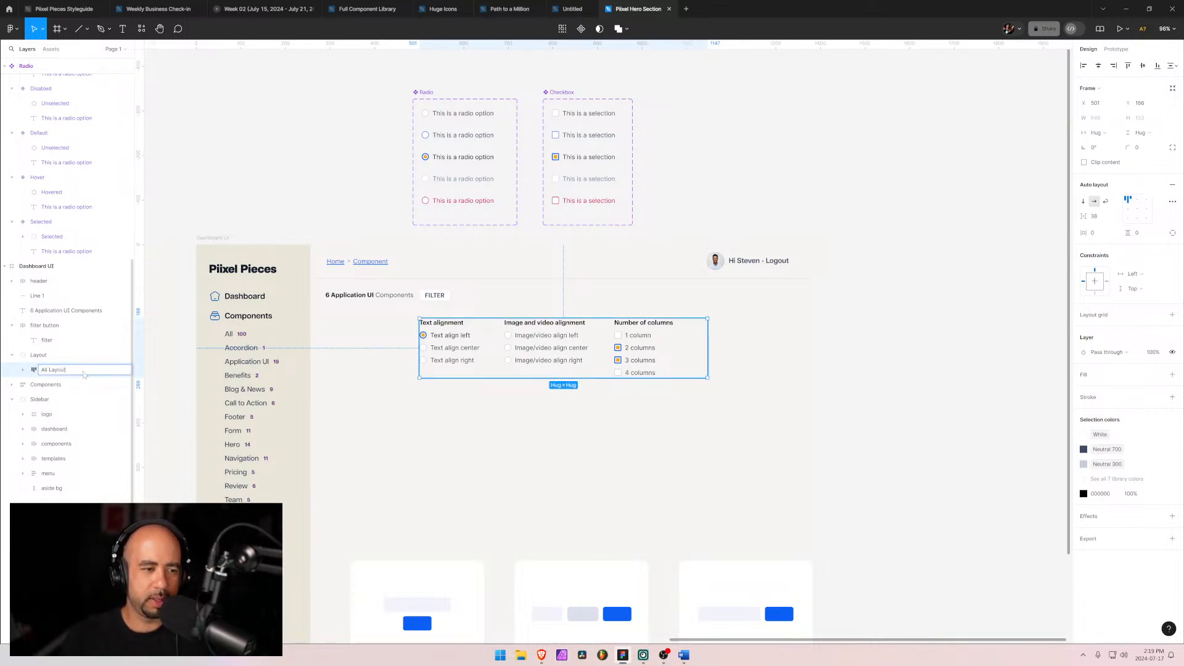
{"action": "type", "text": " Options"}
{"action": "key", "text": "Return"}
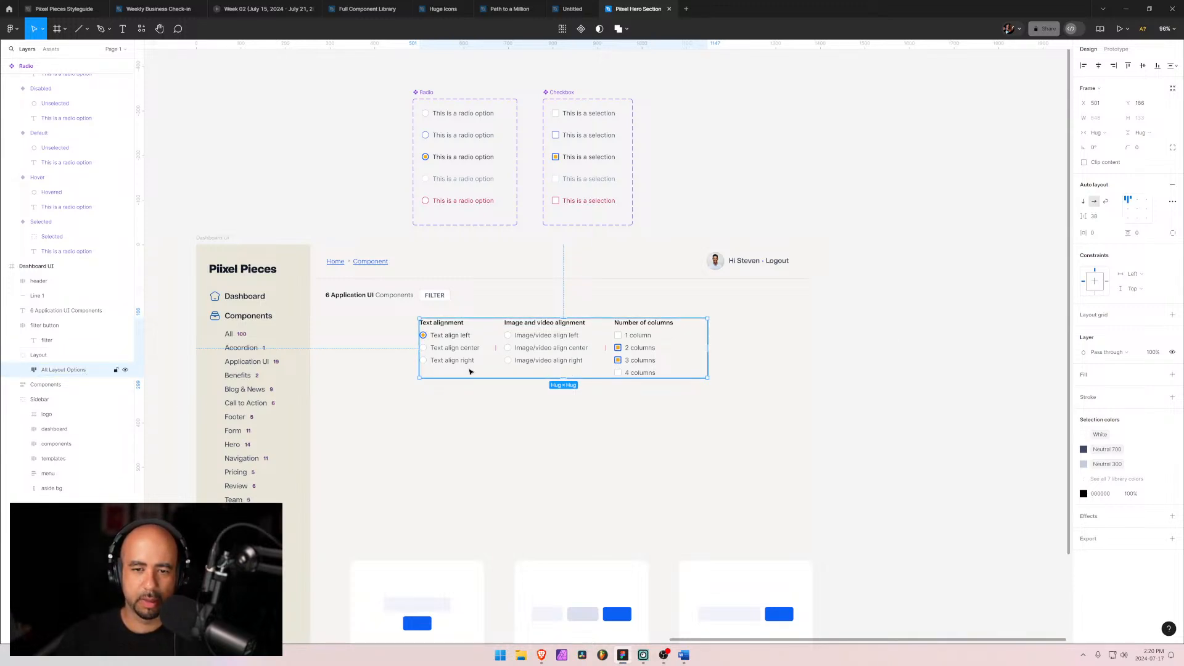
Step: Rename the Layout group to "Filter container"
{"action": "left_click", "coordinate": [23, 369]}
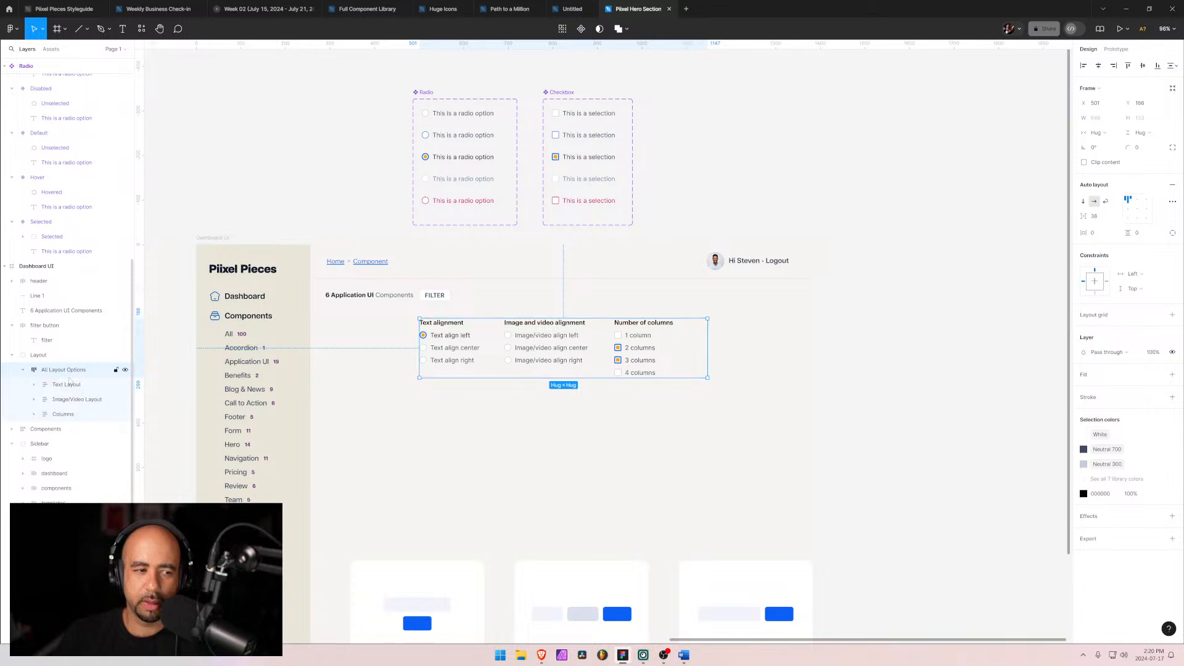
{"action": "left_click", "coordinate": [66, 385]}
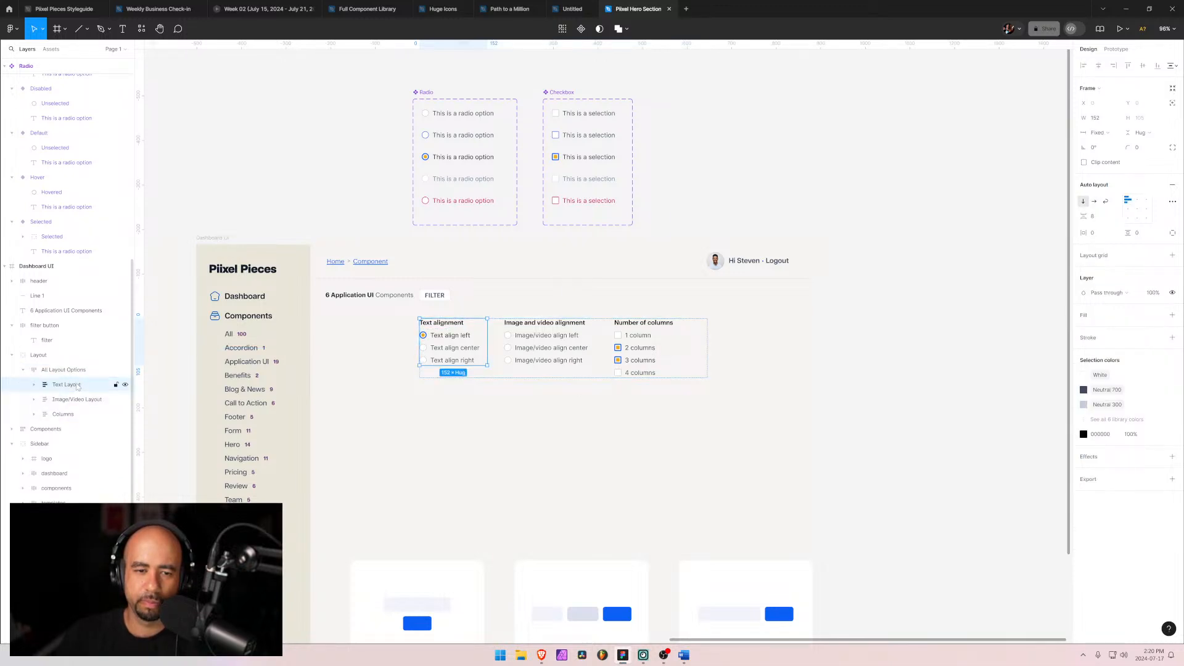
{"action": "left_click", "coordinate": [62, 415], "text": "shift"}
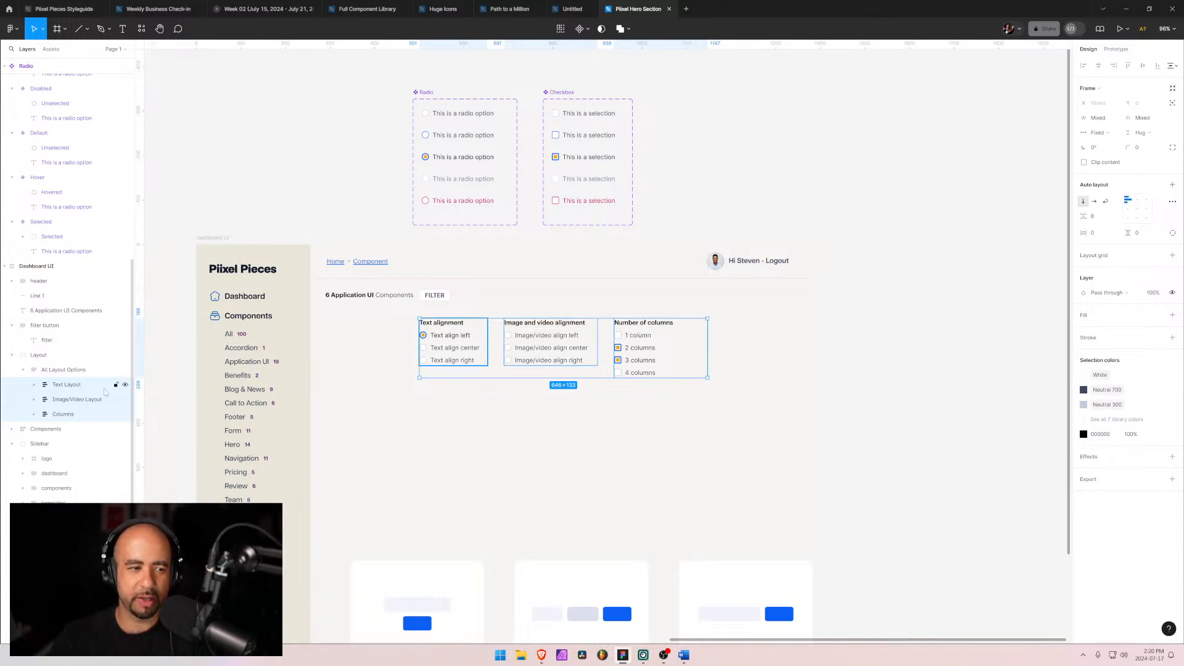
{"action": "left_click", "coordinate": [23, 370]}
{"action": "left_click", "coordinate": [33, 358]}
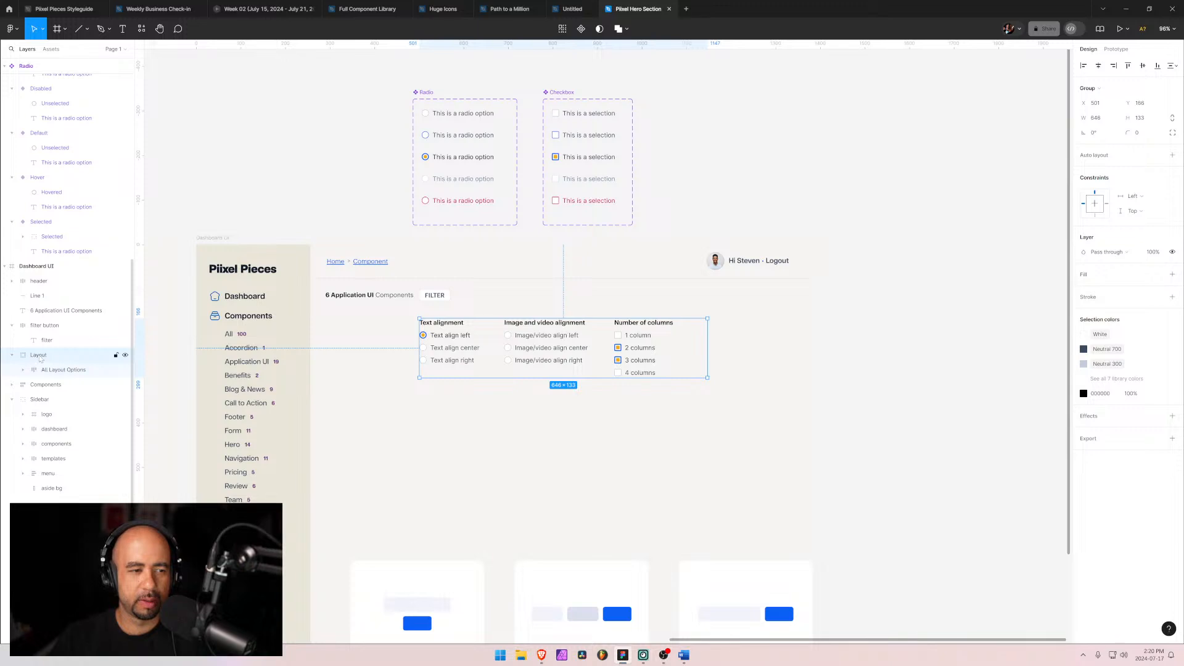
{"action": "double_click", "coordinate": [34, 356]}
{"action": "type", "text": "R"}
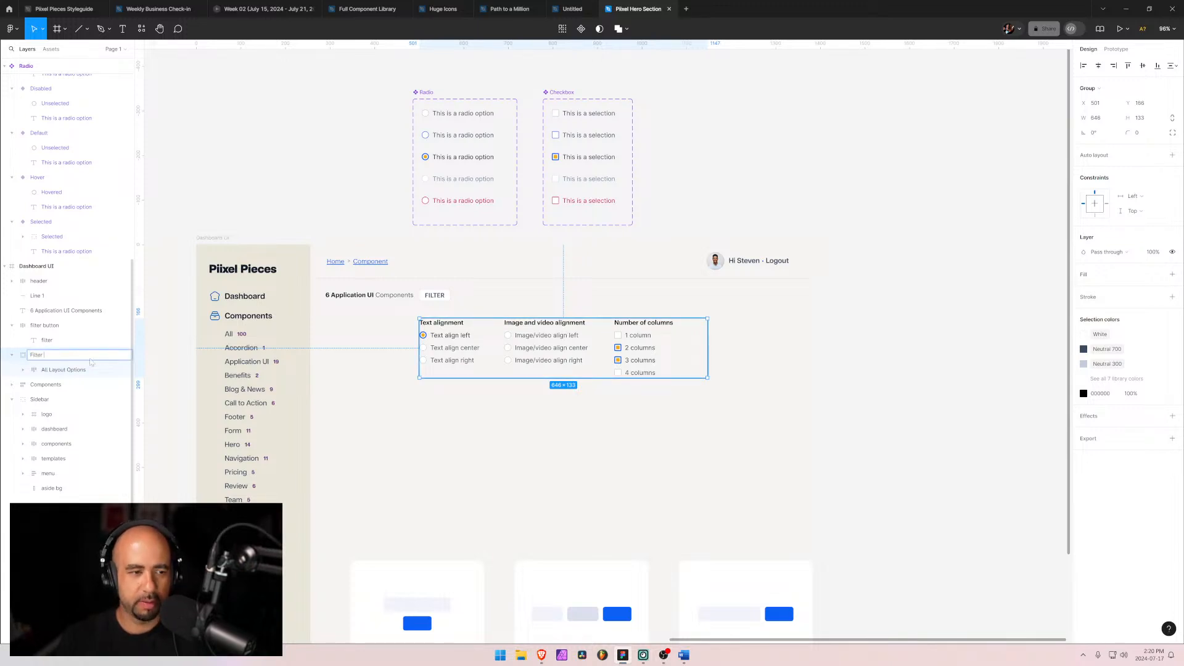
{"action": "type", "text": "ilter container"}
{"action": "key", "text": "Return"}
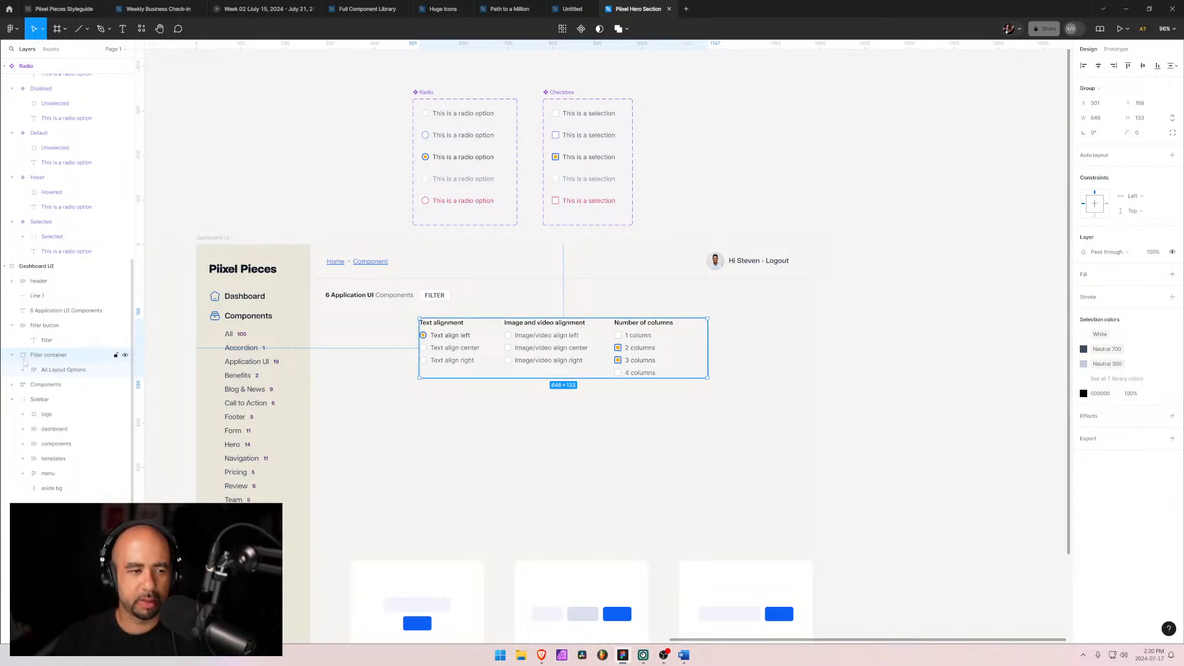
Step: Wrap the All Layout Options frame in another auto layout frame
{"action": "left_click", "coordinate": [42, 371]}
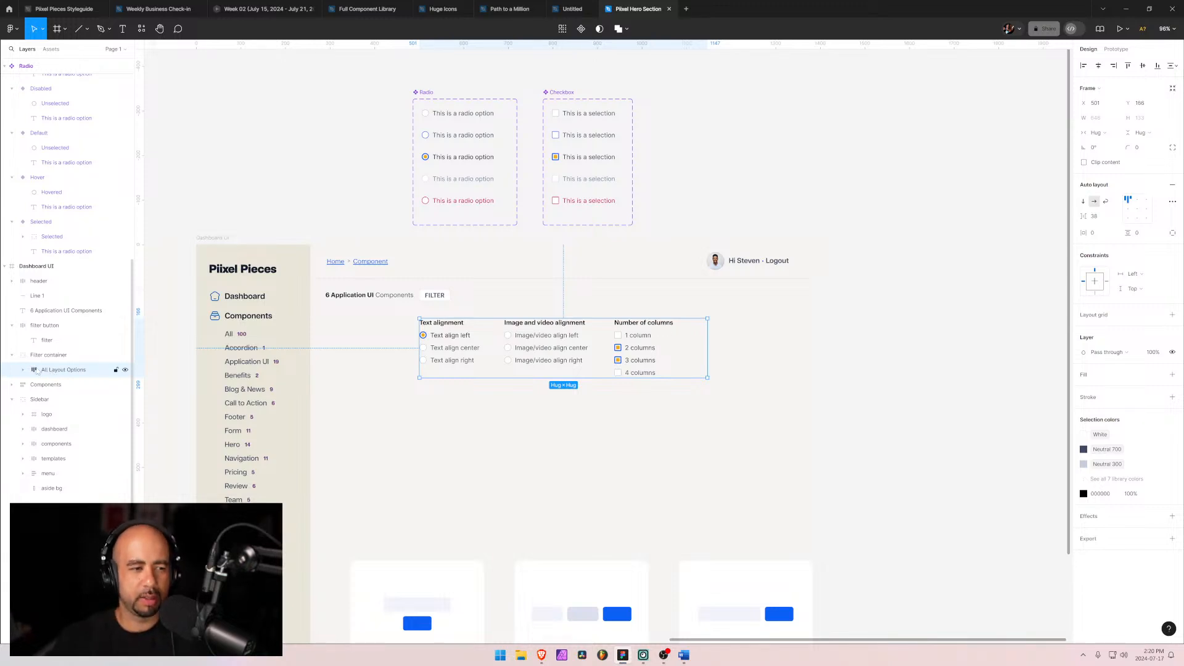
{"action": "left_click", "coordinate": [23, 370]}
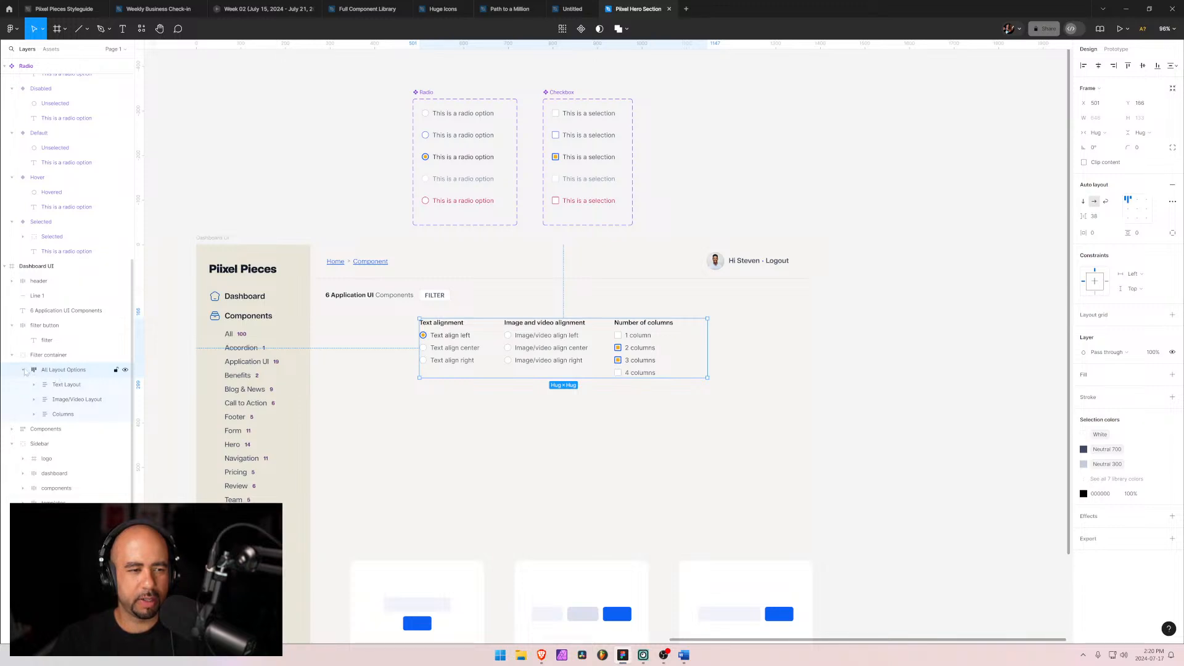
{"action": "left_click", "coordinate": [24, 370]}
{"action": "key", "text": "shift+a"}
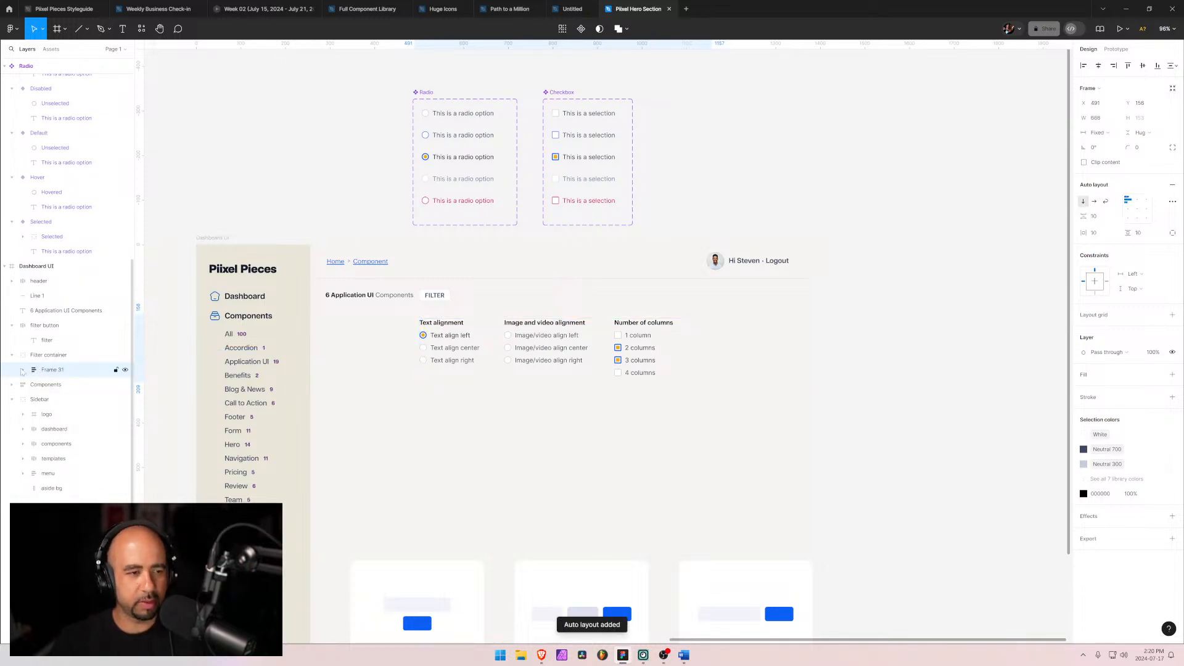
Step: Rename the new wrapping frame to "Filter Container"
{"action": "double_click", "coordinate": [54, 370]}
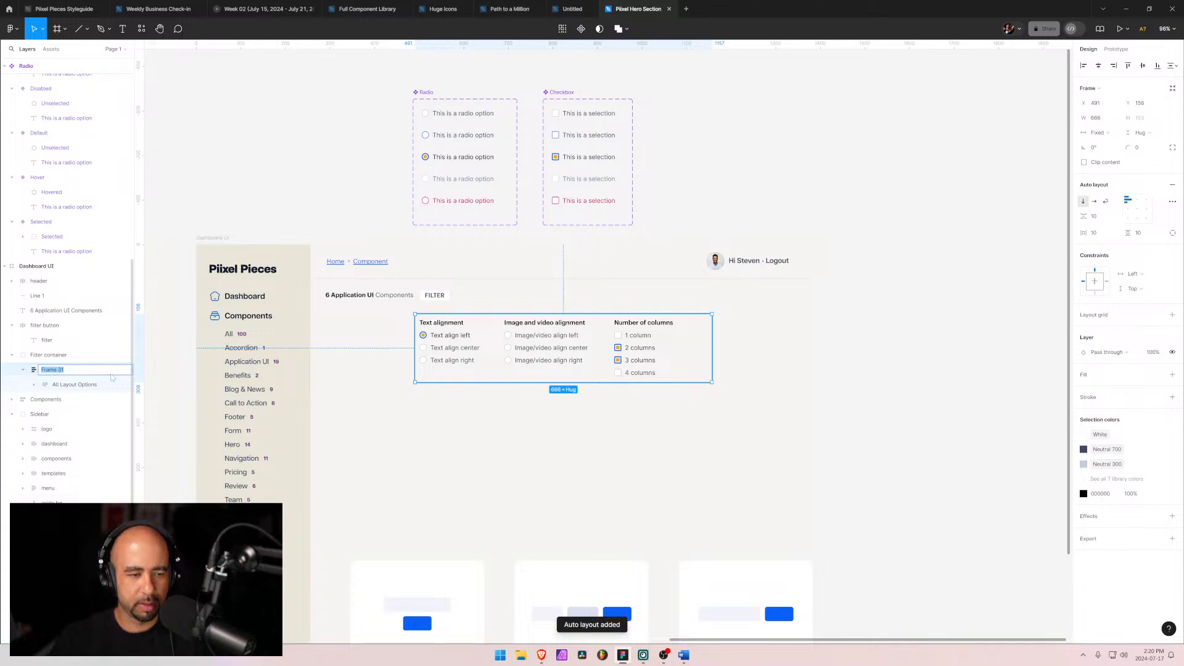
{"action": "type", "text": "Filter Con"}
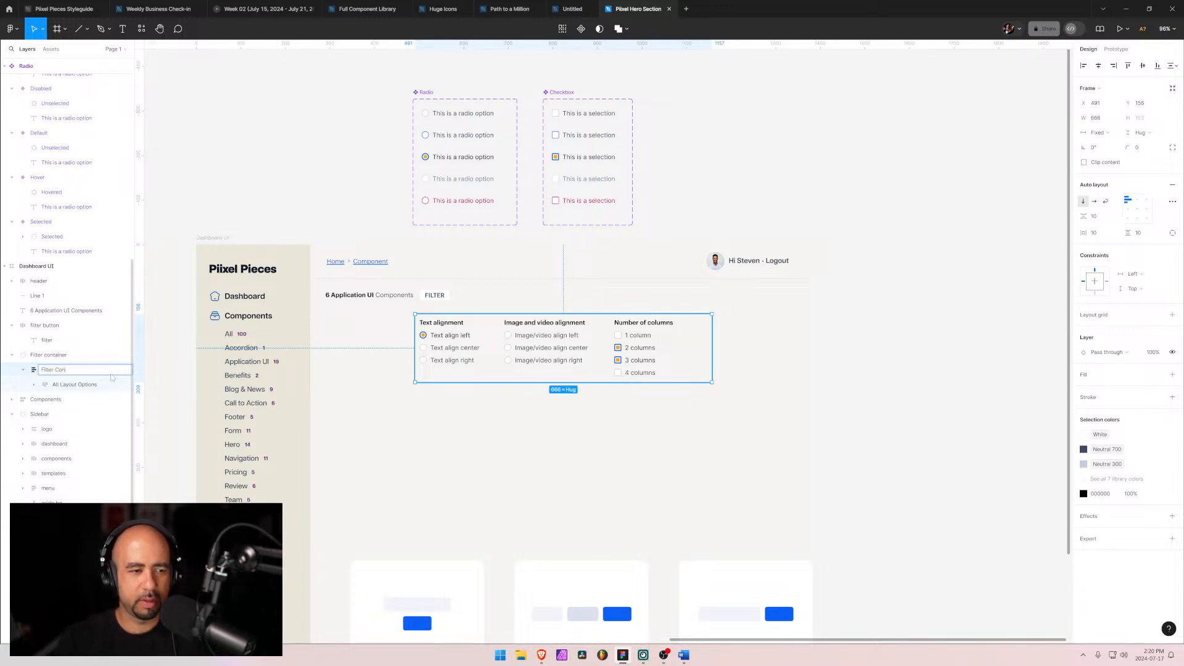
{"action": "type", "text": "tainer"}
{"action": "key", "text": "Return"}
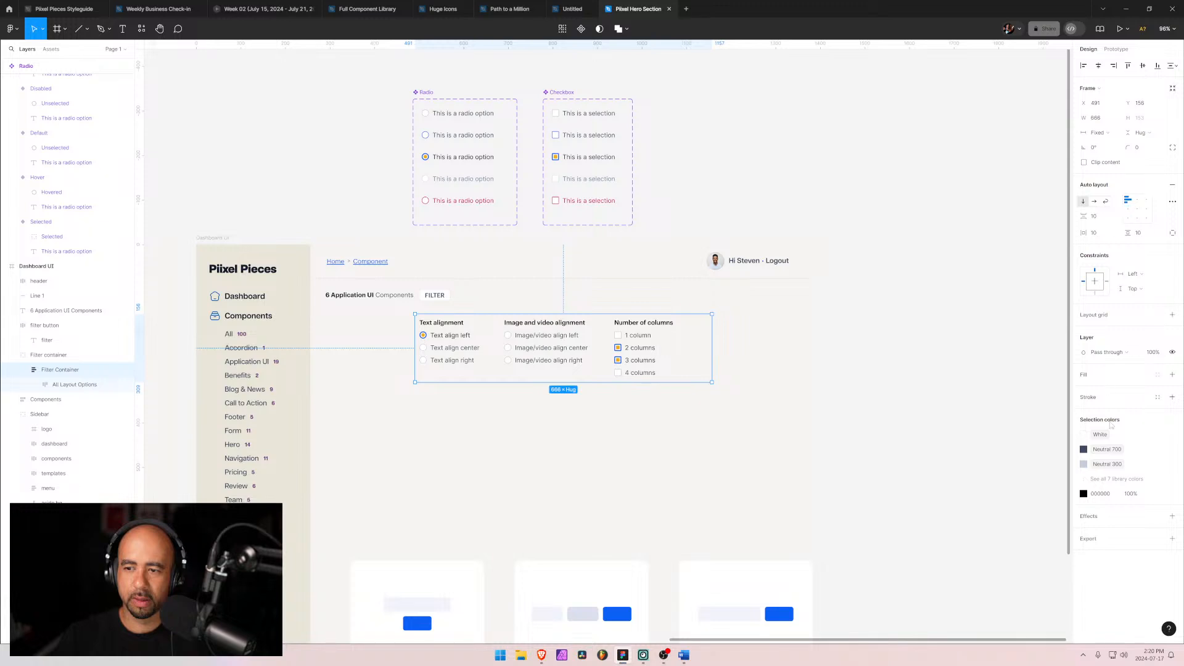
Step: Add a fill to the Filter Container and set it to the White library colour
{"action": "left_click", "coordinate": [1173, 375]}
{"action": "left_click", "coordinate": [1085, 390]}
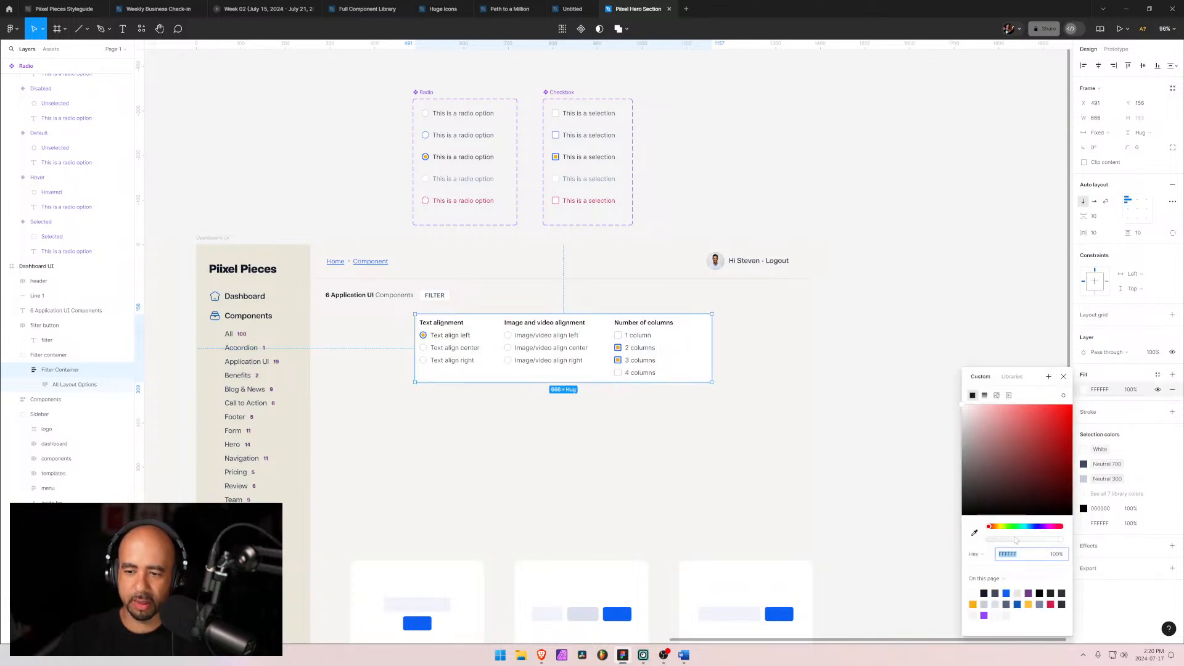
{"action": "left_click", "coordinate": [1012, 376]}
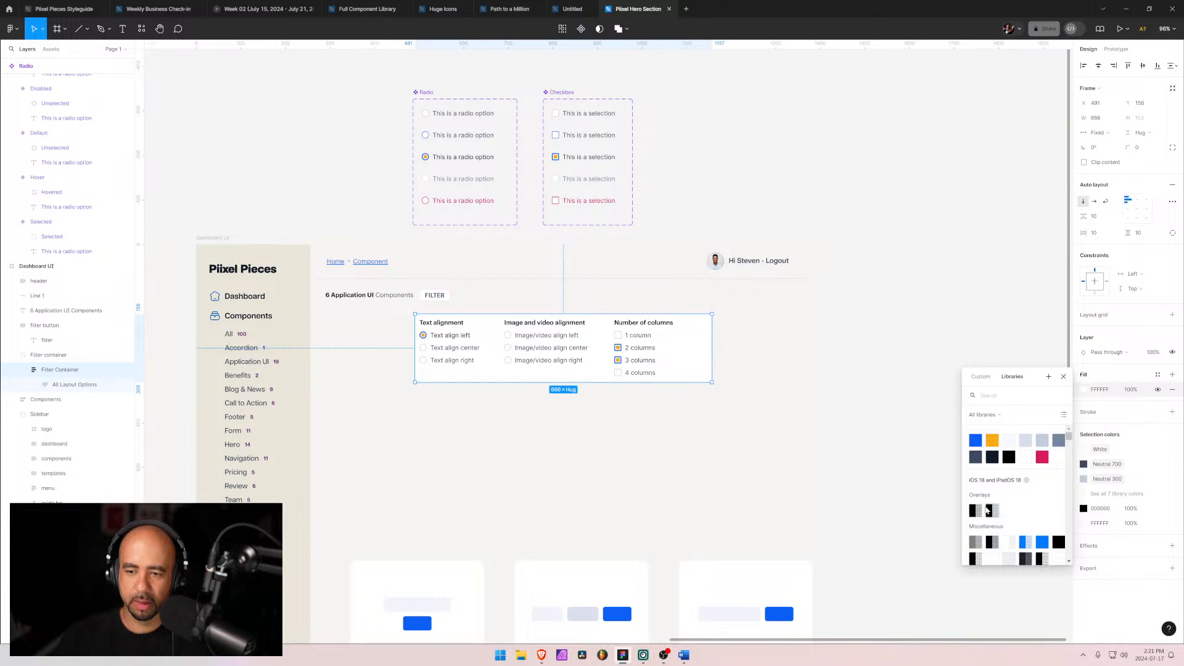
{"action": "left_click", "coordinate": [1026, 458]}
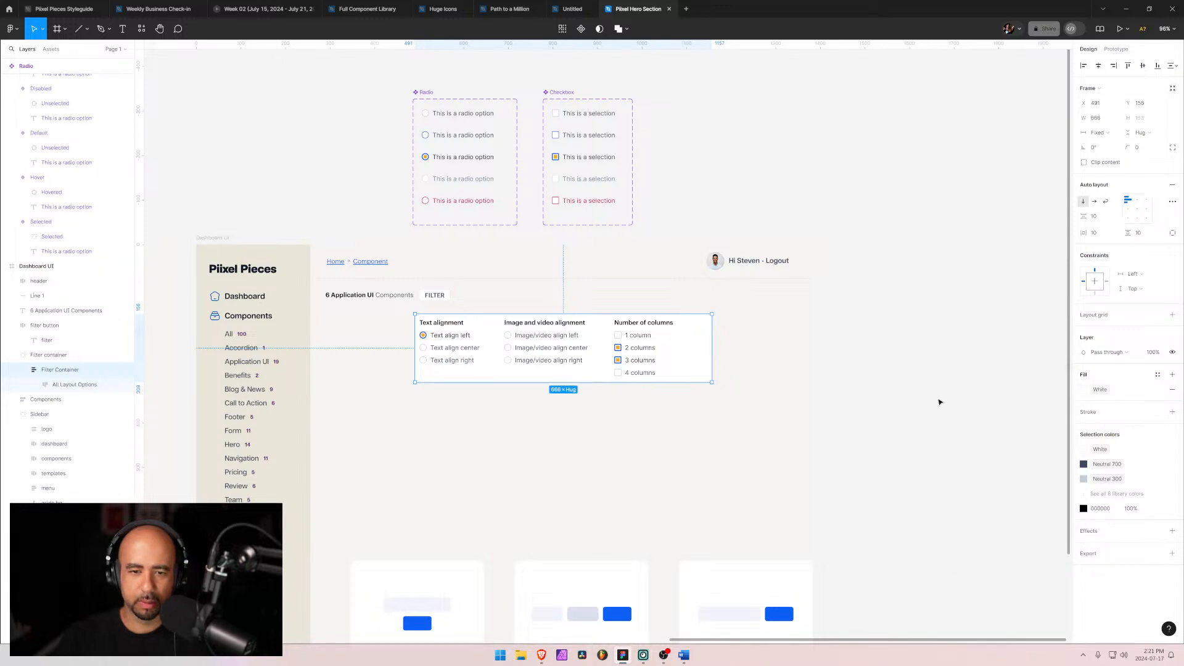
Step: Set the Filter Container's horizontal and vertical padding to 24
{"action": "left_click", "coordinate": [1097, 234]}
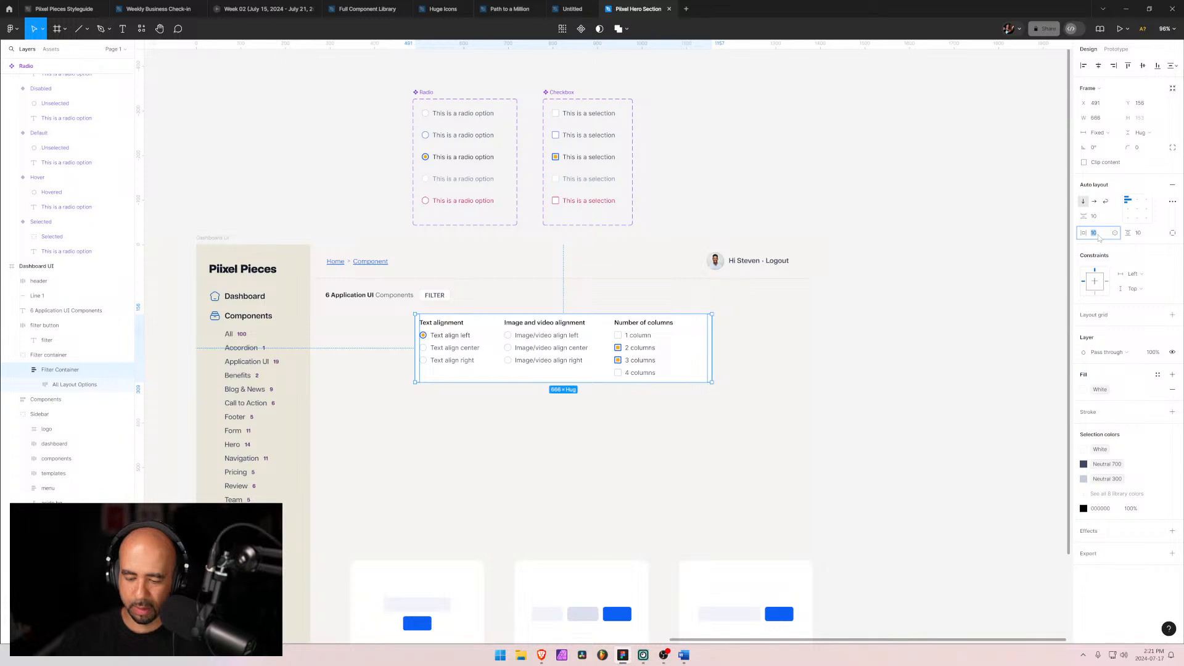
{"action": "type", "text": "24"}
{"action": "key", "text": "Tab"}
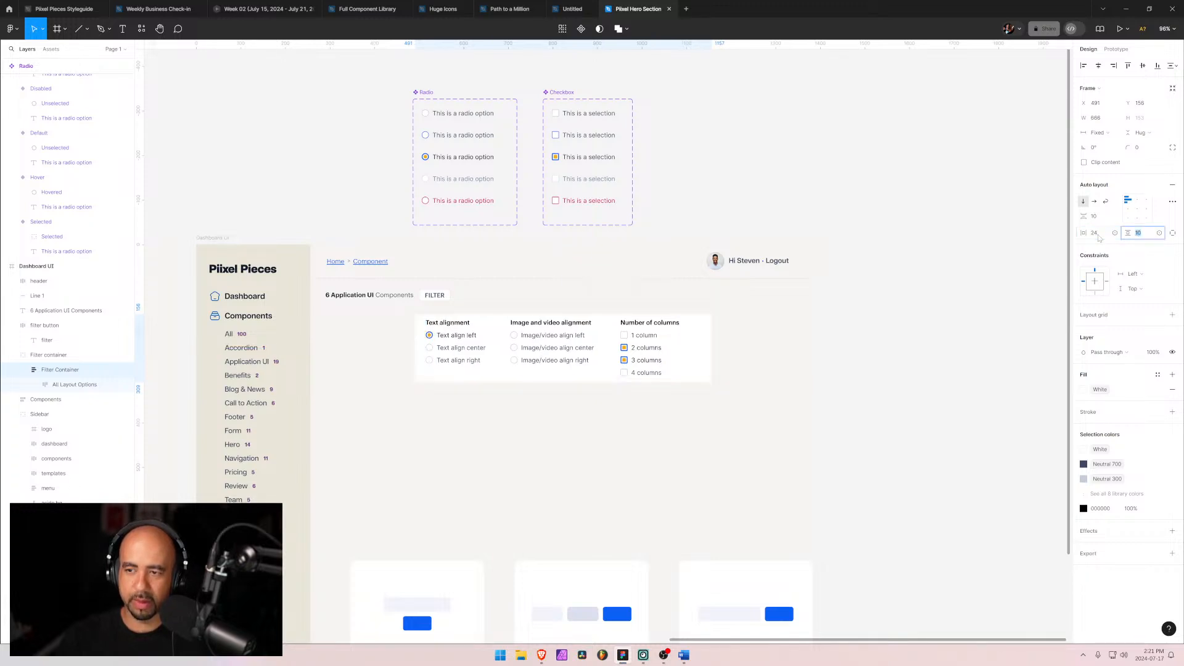
{"action": "type", "text": "24"}
{"action": "key", "text": "Tab"}
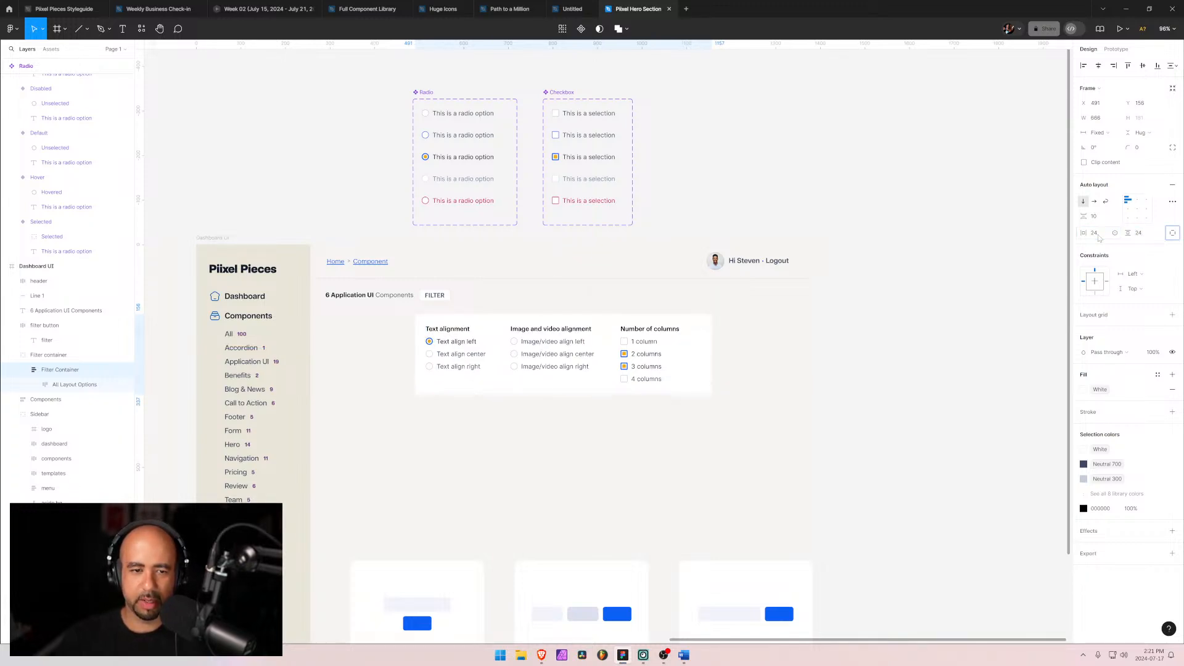
Step: Set the Filter Container's corner radius to 5
{"action": "left_click", "coordinate": [1143, 151]}
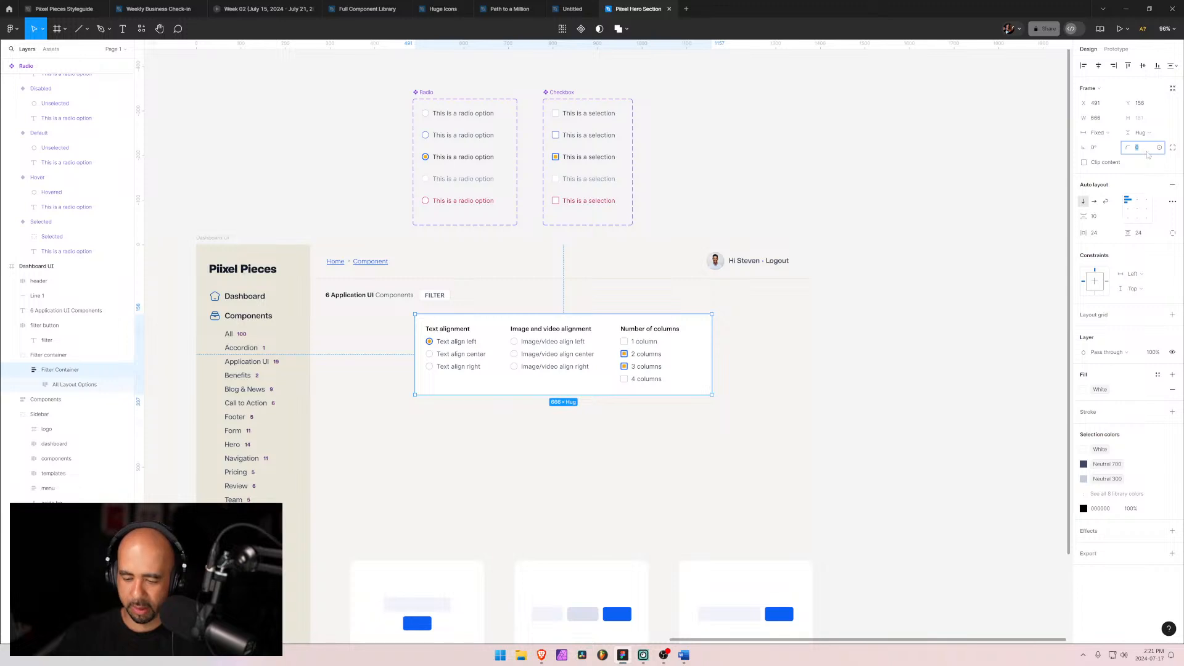
{"action": "type", "text": "5"}
{"action": "key", "text": "Return"}
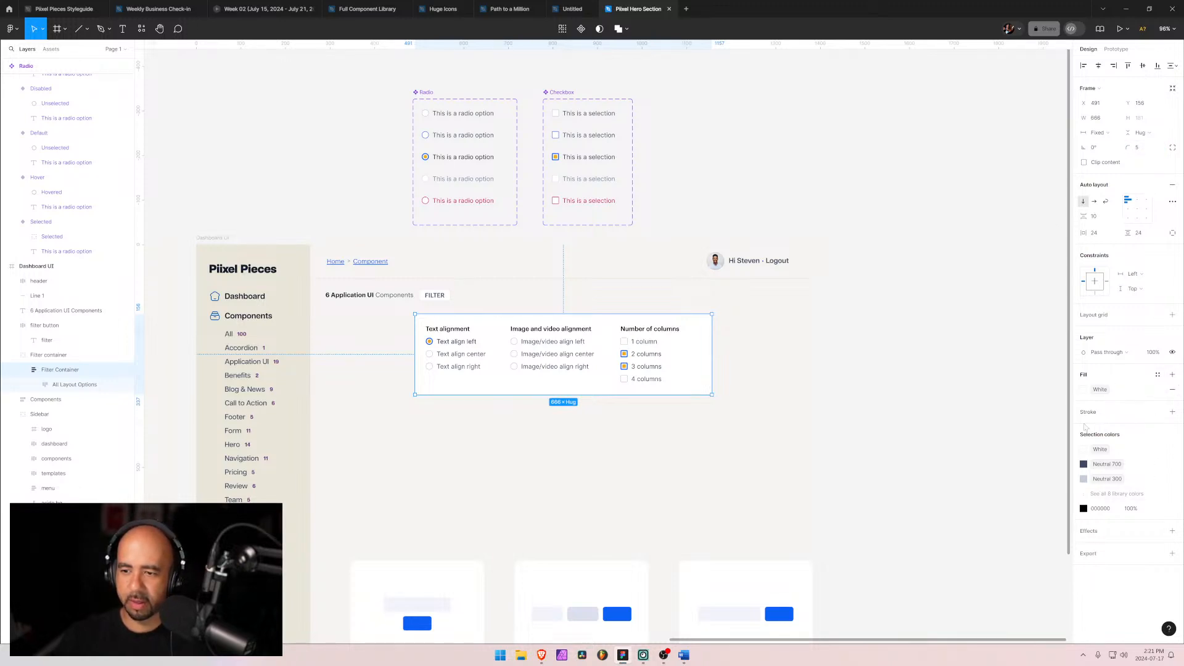
Step: Add an outside stroke to the Filter Container and sample its colour from the dashboard sidebar with the eyedropper
{"action": "left_click", "coordinate": [1173, 412]}
{"action": "left_click", "coordinate": [1091, 441]}
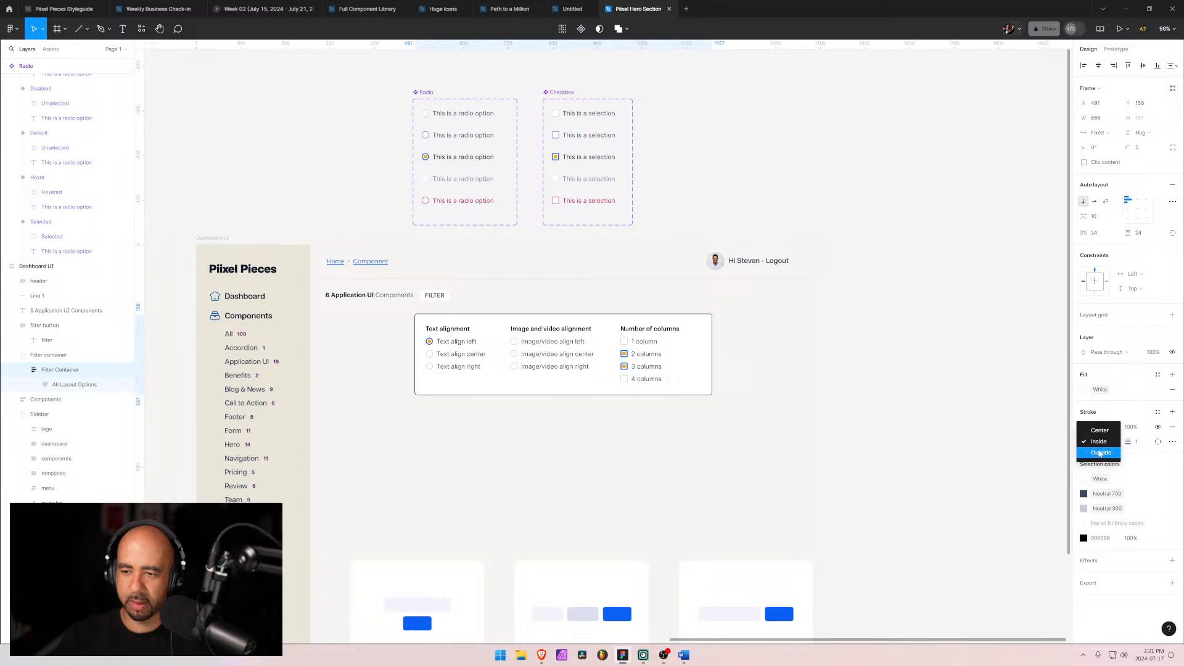
{"action": "left_click", "coordinate": [1094, 456]}
{"action": "left_click", "coordinate": [1084, 427]}
{"action": "left_click", "coordinate": [974, 533]}
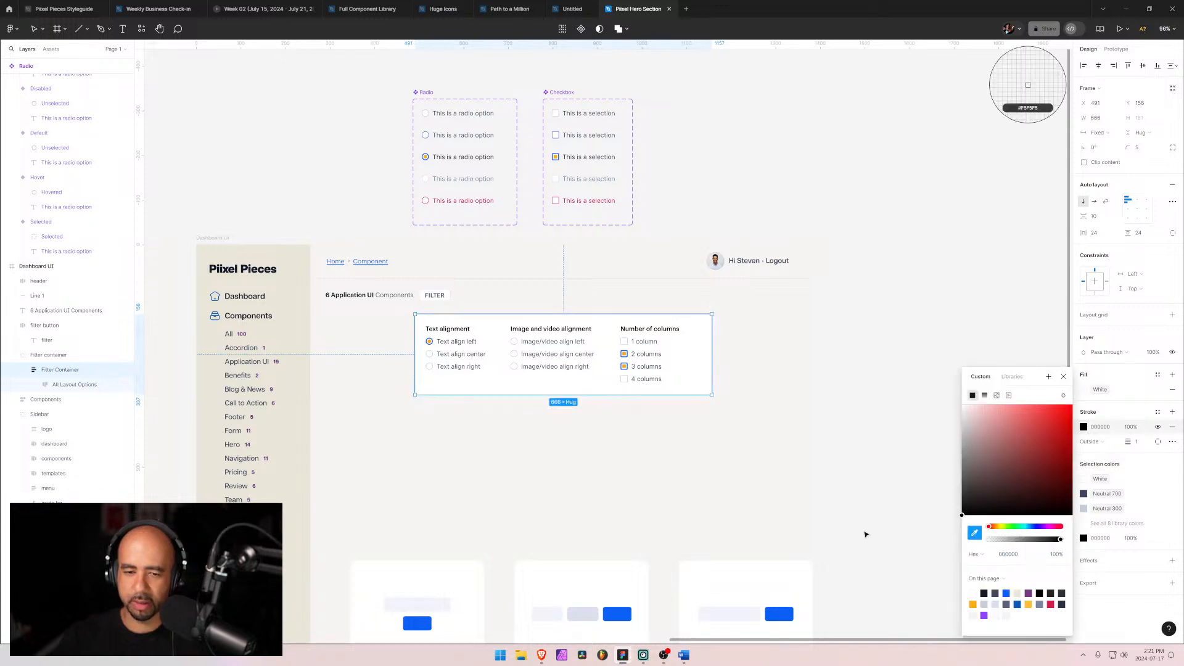
{"action": "left_click", "coordinate": [279, 426]}
{"action": "left_click", "coordinate": [1172, 479]}
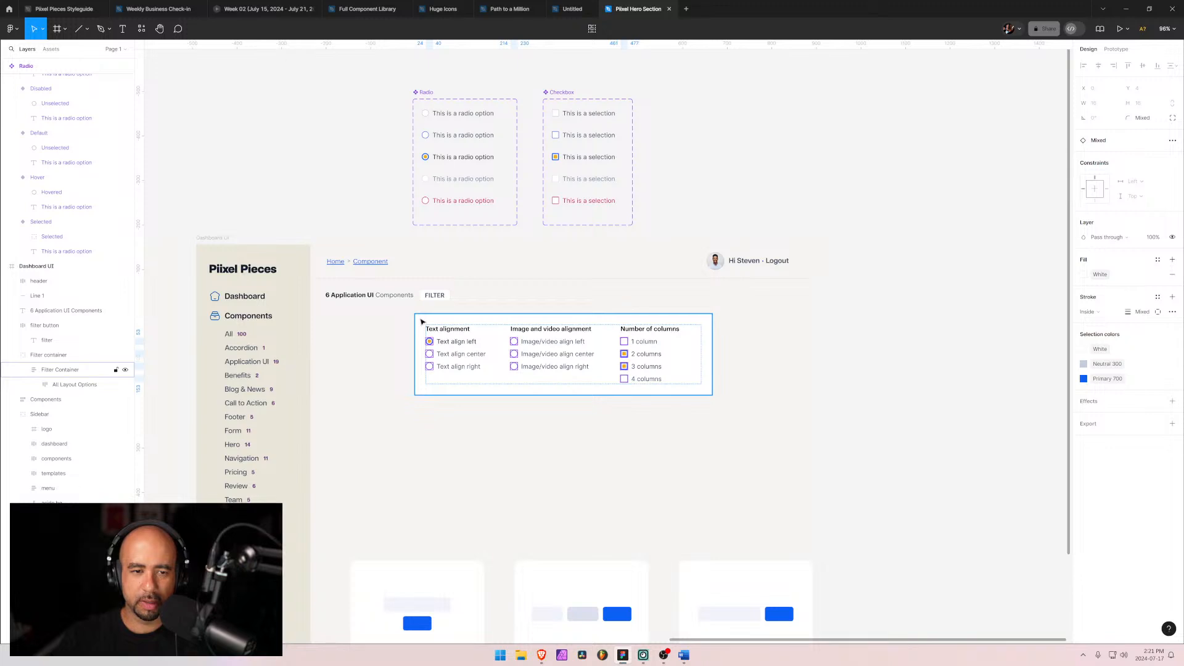
Step: Move the filter panel slightly up and to the right
{"action": "left_click_drag", "start_coordinate": [423, 322], "coordinate": [426, 313]}
{"action": "left_click", "coordinate": [367, 346]}
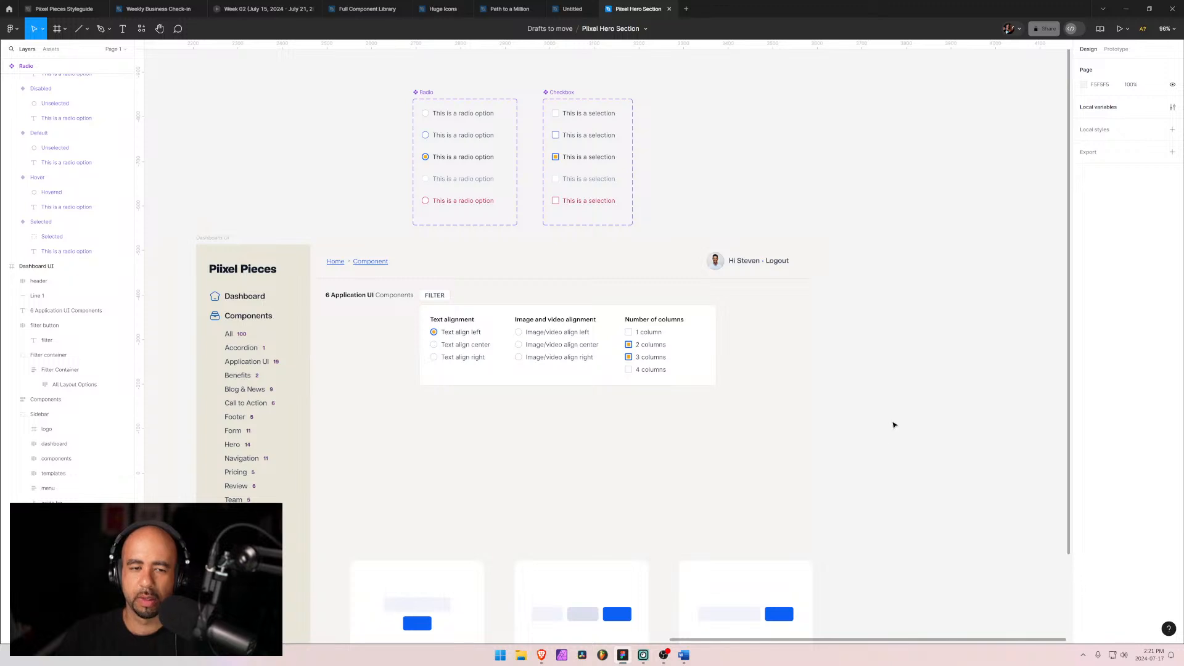
Step: Select the Text, Image/Video and Columns layout frames and set their width to hug contents
{"action": "left_click", "coordinate": [480, 330]}
{"action": "double_click", "coordinate": [472, 330]}
{"action": "double_click", "coordinate": [467, 330]}
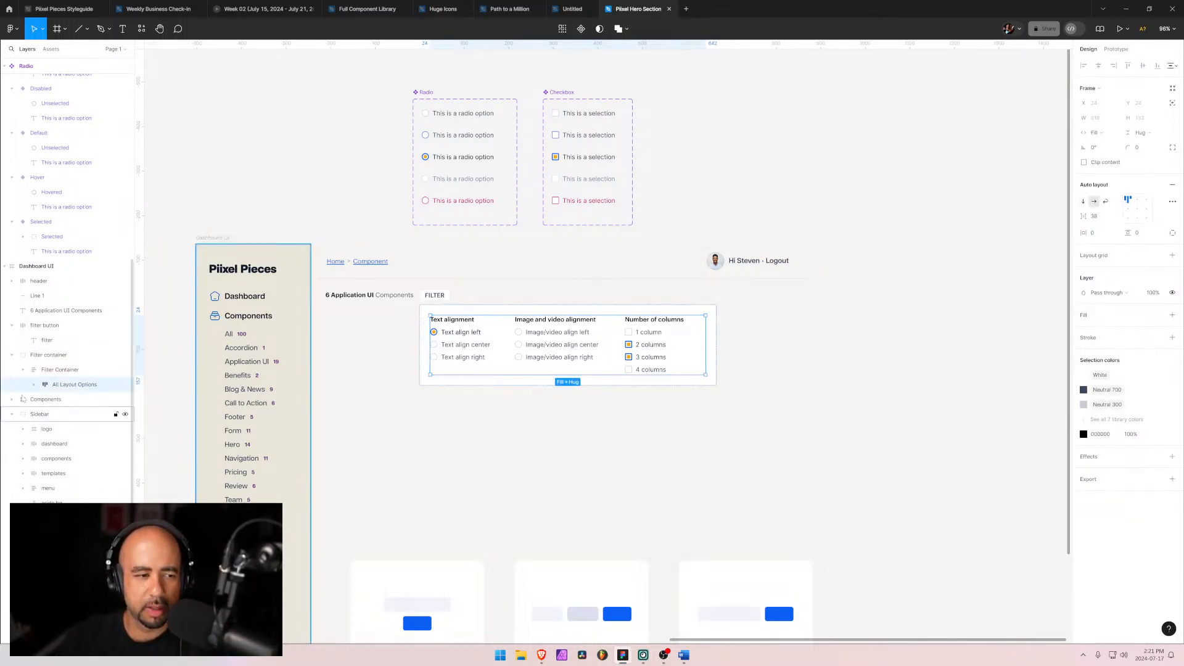
{"action": "key", "text": "Return"}
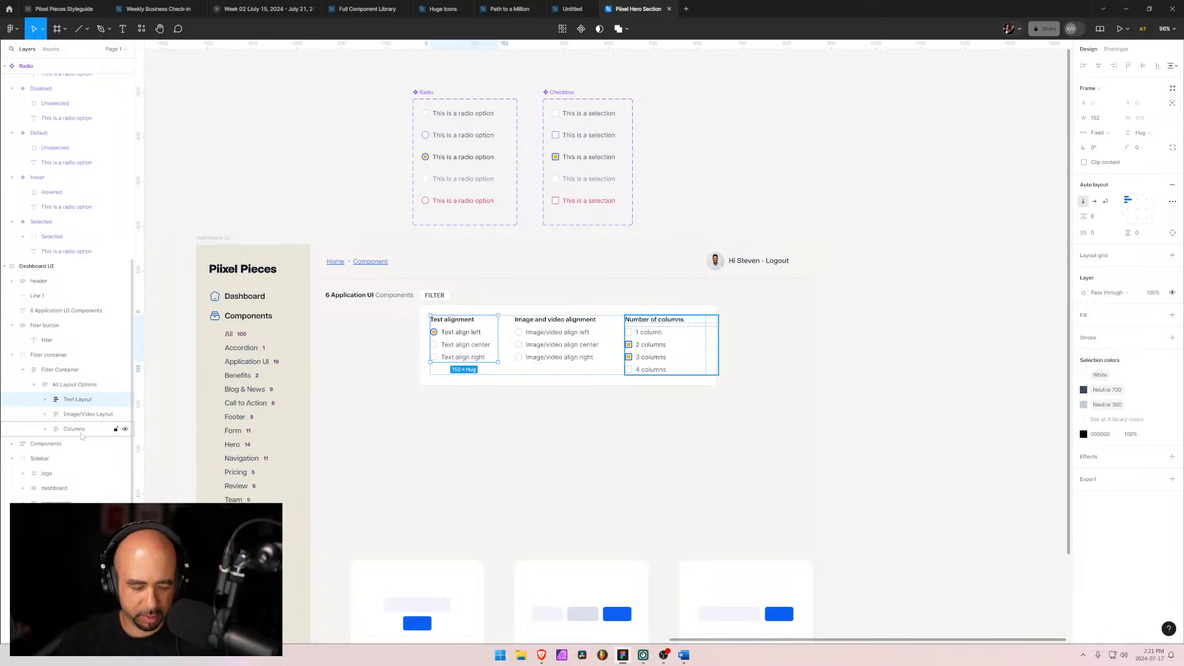
{"action": "left_click", "coordinate": [1140, 133]}
{"action": "left_click", "coordinate": [1083, 135]}
{"action": "left_click", "coordinate": [1086, 134]}
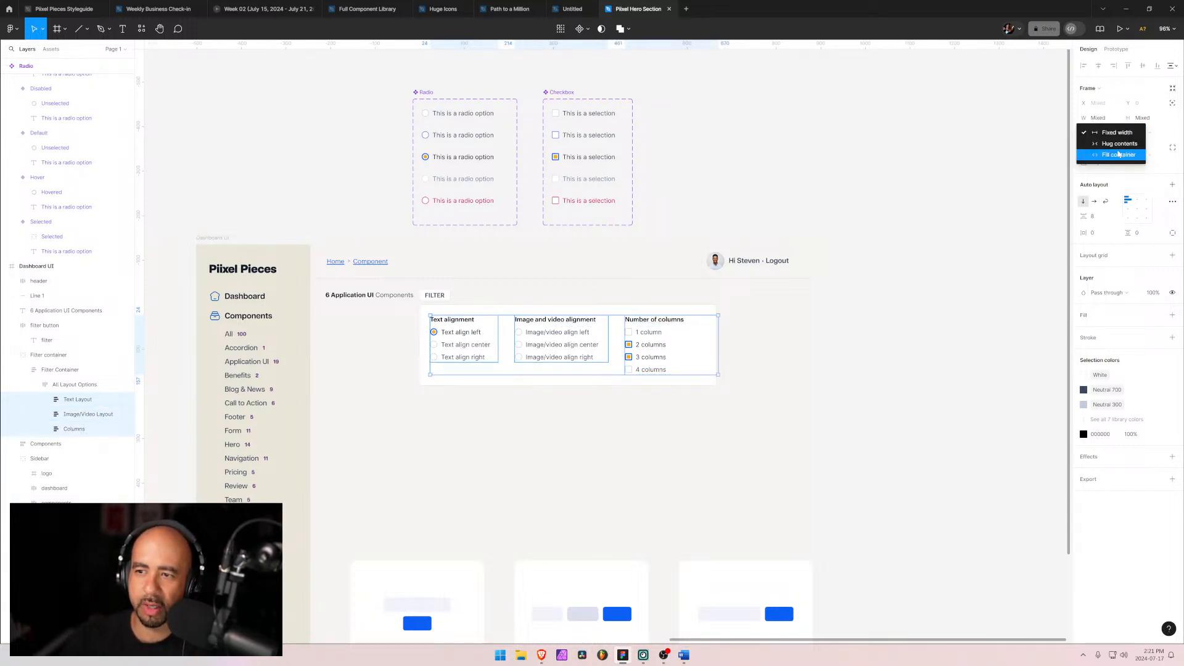
{"action": "left_click", "coordinate": [1118, 143]}
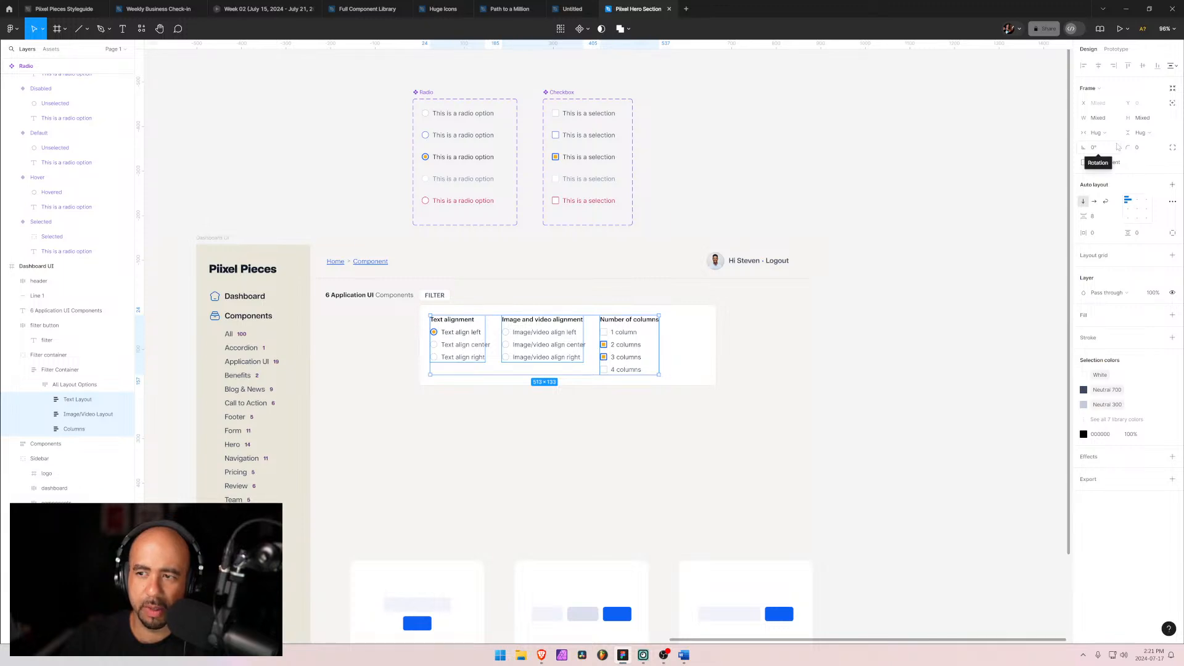
Step: Set the Text alignment radio option group's width to hug contents
{"action": "double_click", "coordinate": [472, 351]}
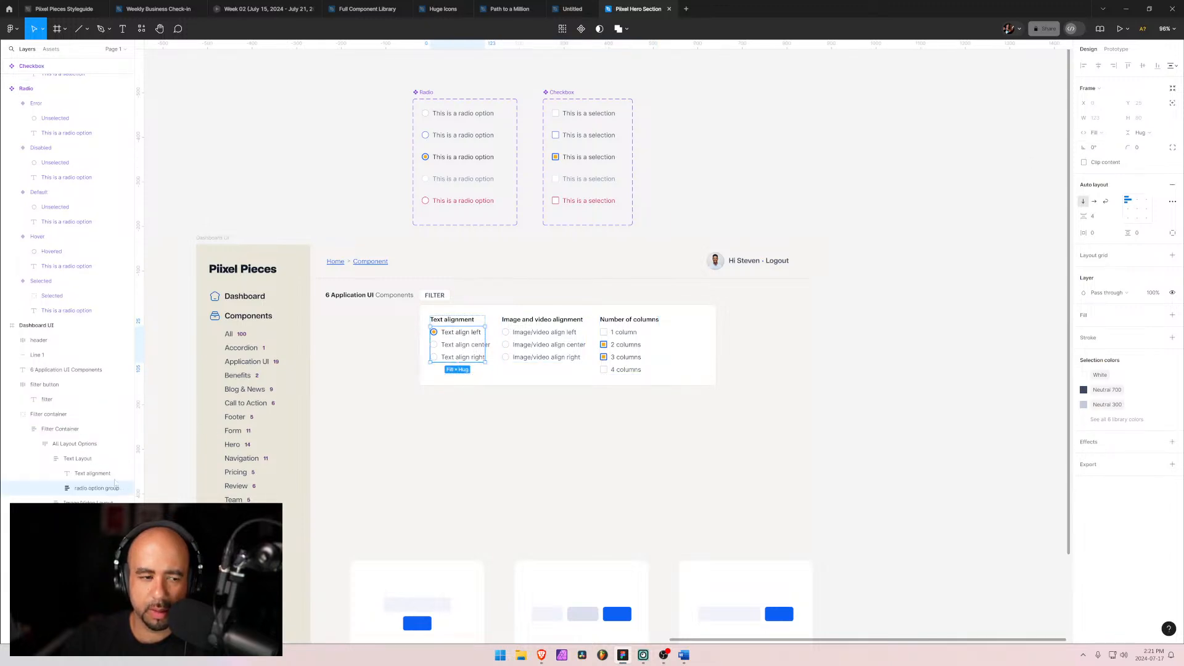
{"action": "left_click", "coordinate": [56, 489]}
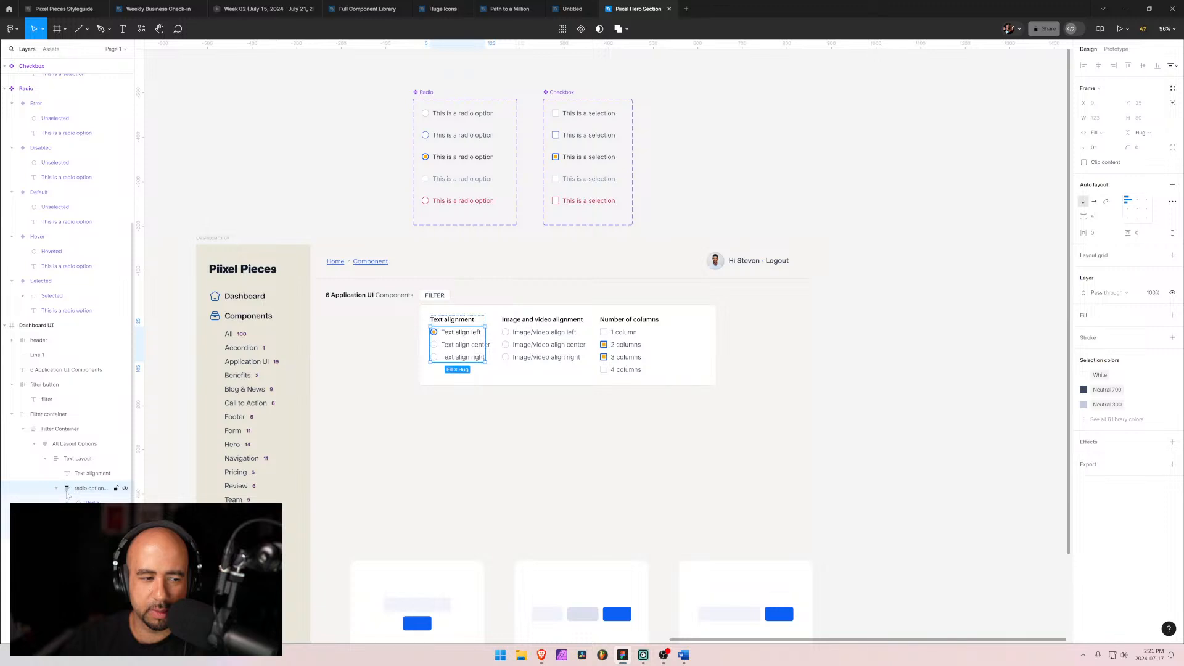
{"action": "left_click", "coordinate": [1109, 133]}
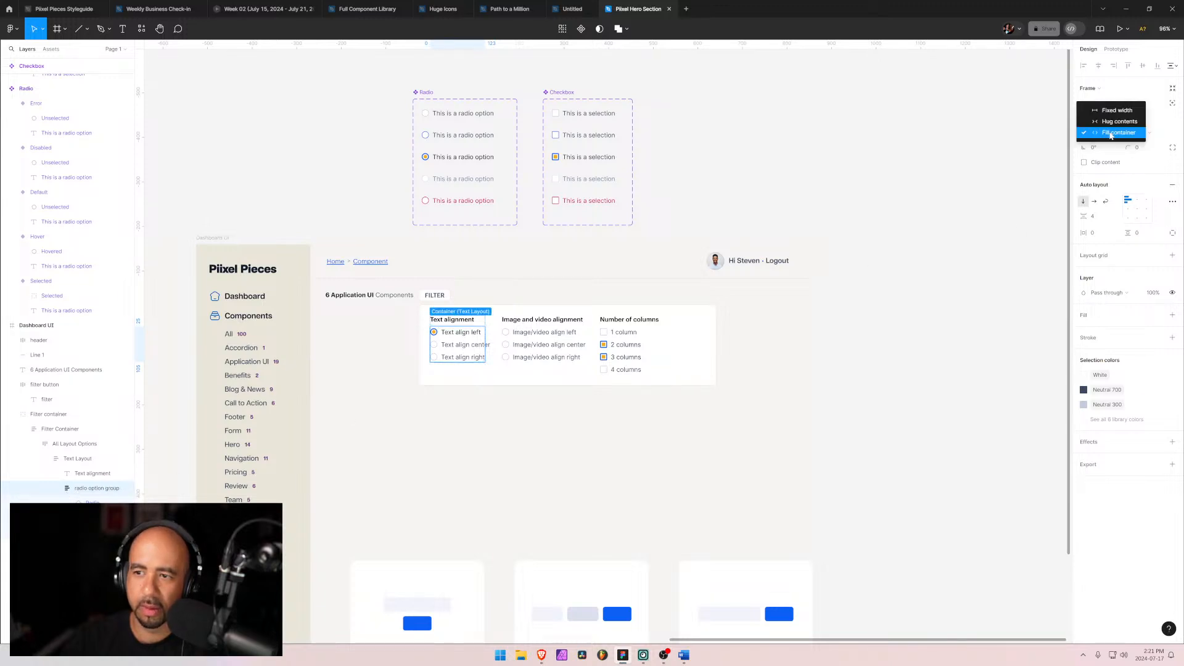
{"action": "left_click", "coordinate": [1119, 122]}
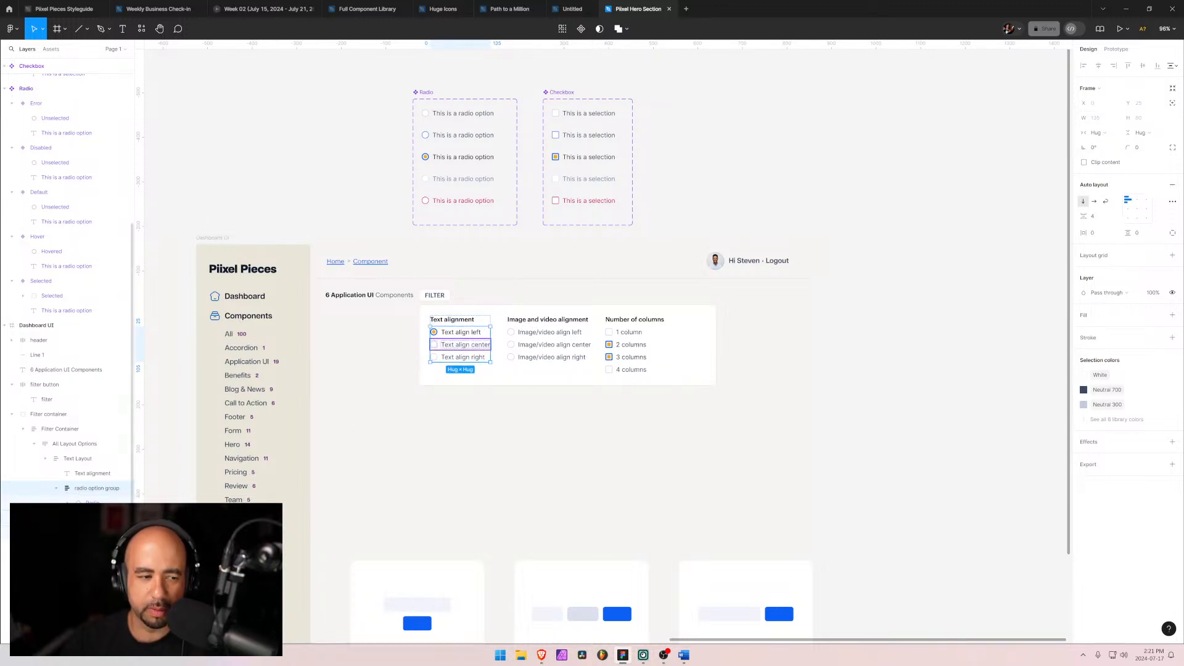
{"action": "left_click", "coordinate": [55, 488]}
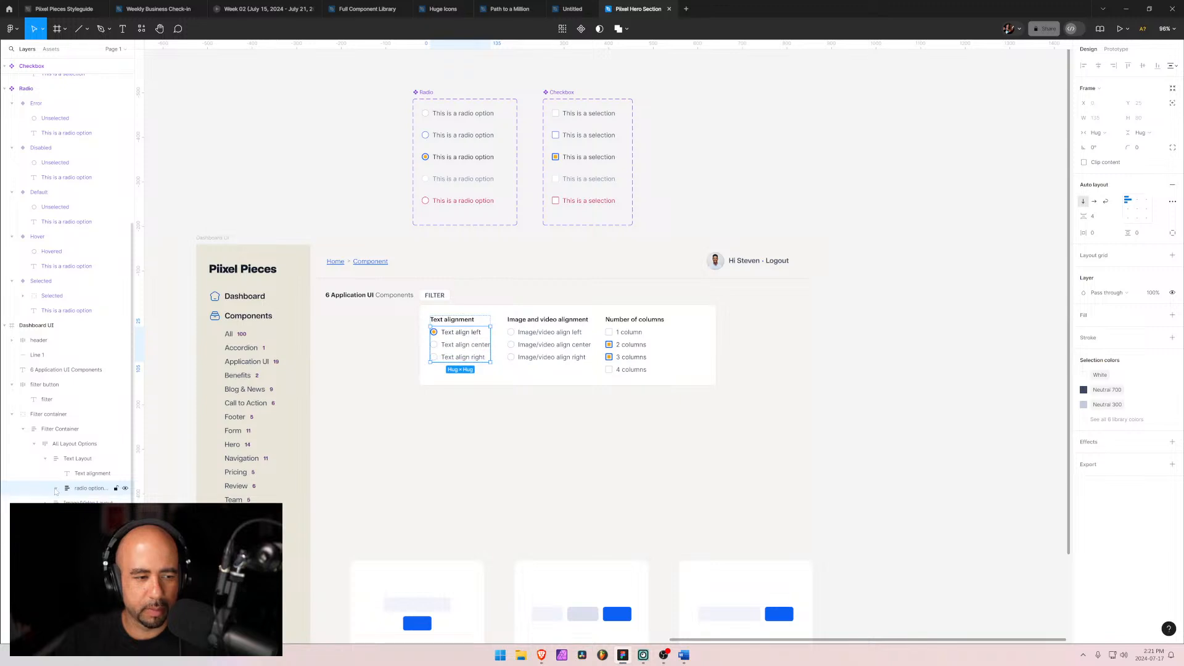
Step: Set the Image/video alignment and Number of columns option groups' width to hug contents
{"action": "left_click", "coordinate": [46, 459]}
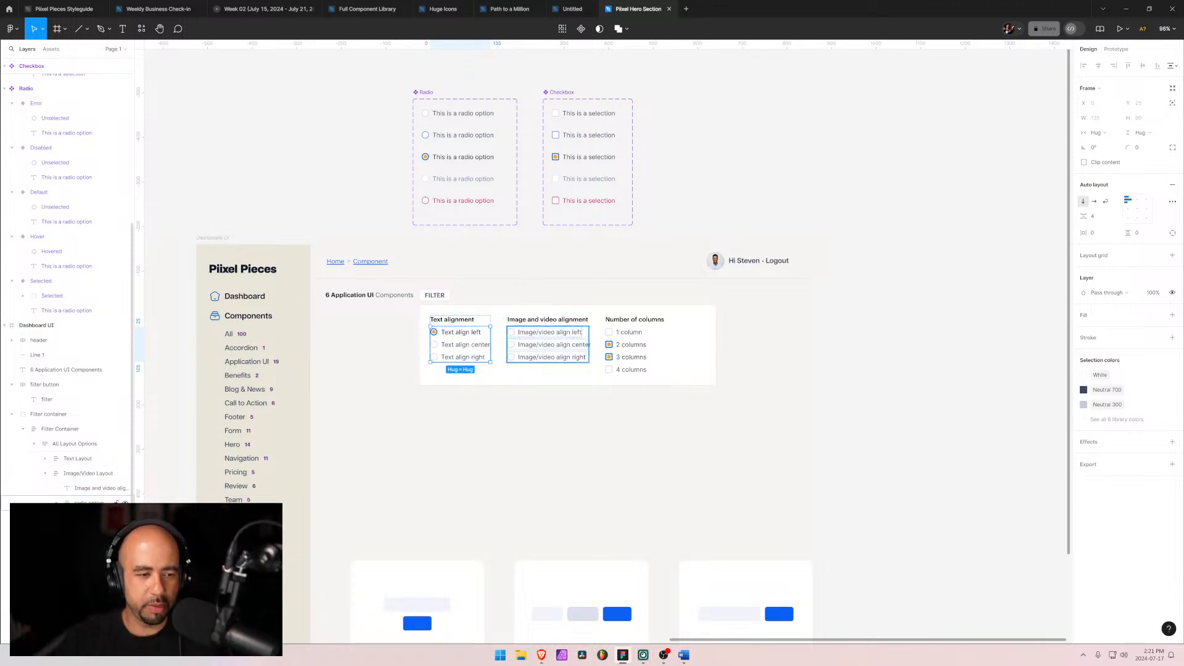
{"action": "left_click", "coordinate": [92, 504]}
{"action": "left_click", "coordinate": [45, 518]}
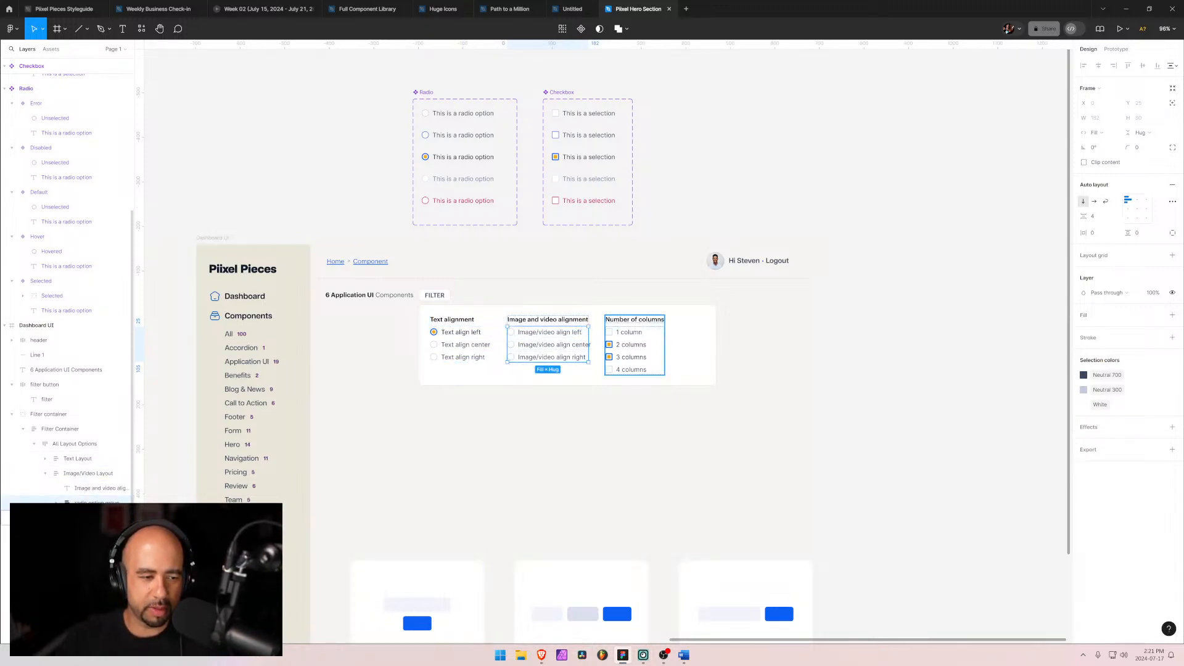
{"action": "left_click", "coordinate": [56, 548]}
{"action": "left_click", "coordinate": [93, 548]}
{"action": "left_click", "coordinate": [92, 504], "text": "ctrl"}
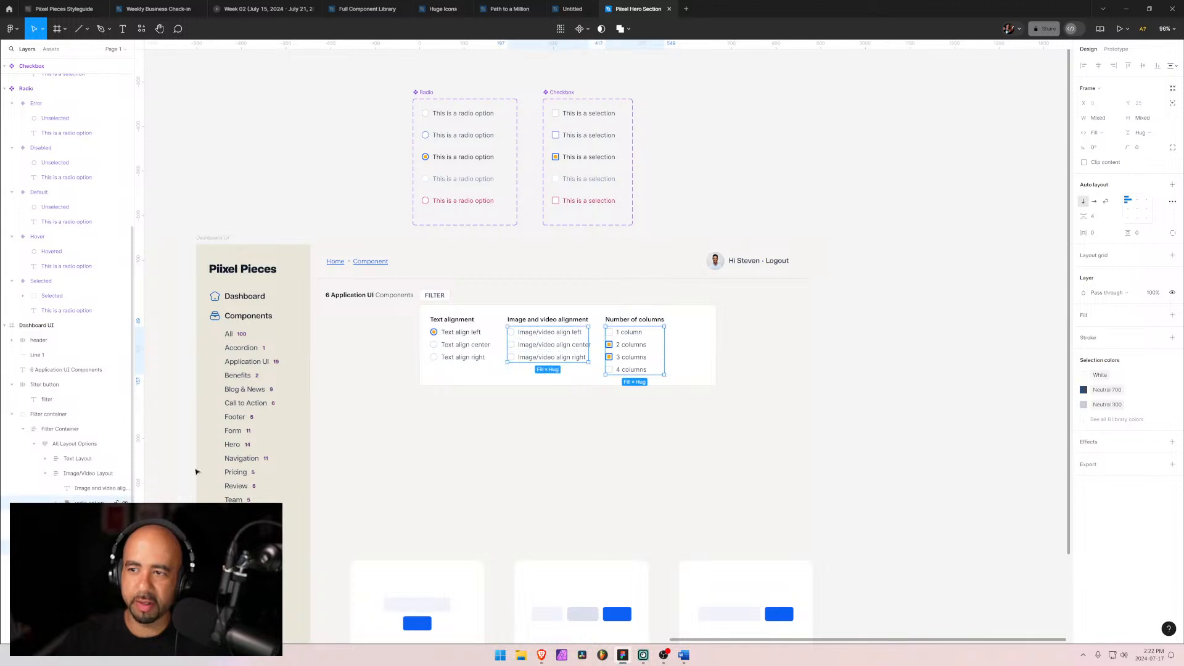
{"action": "left_click", "coordinate": [1095, 133]}
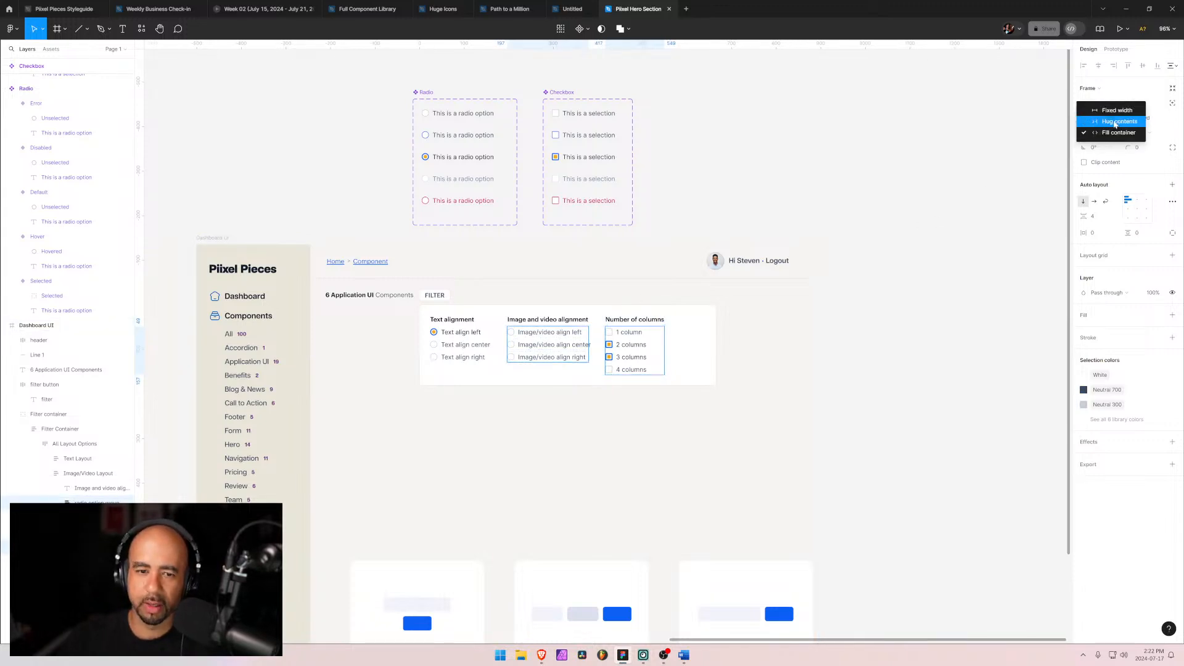
{"action": "left_click", "coordinate": [1116, 122]}
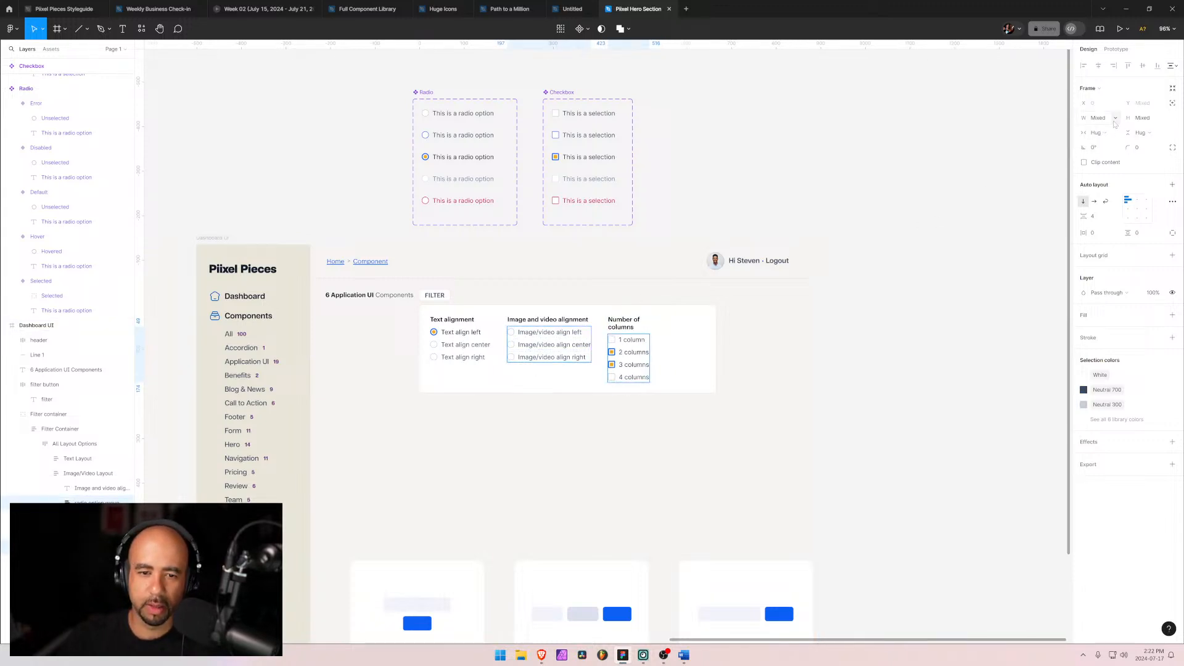
Step: Set the Number of columns heading text to auto width so it fits on one line
{"action": "left_click", "coordinate": [634, 326]}
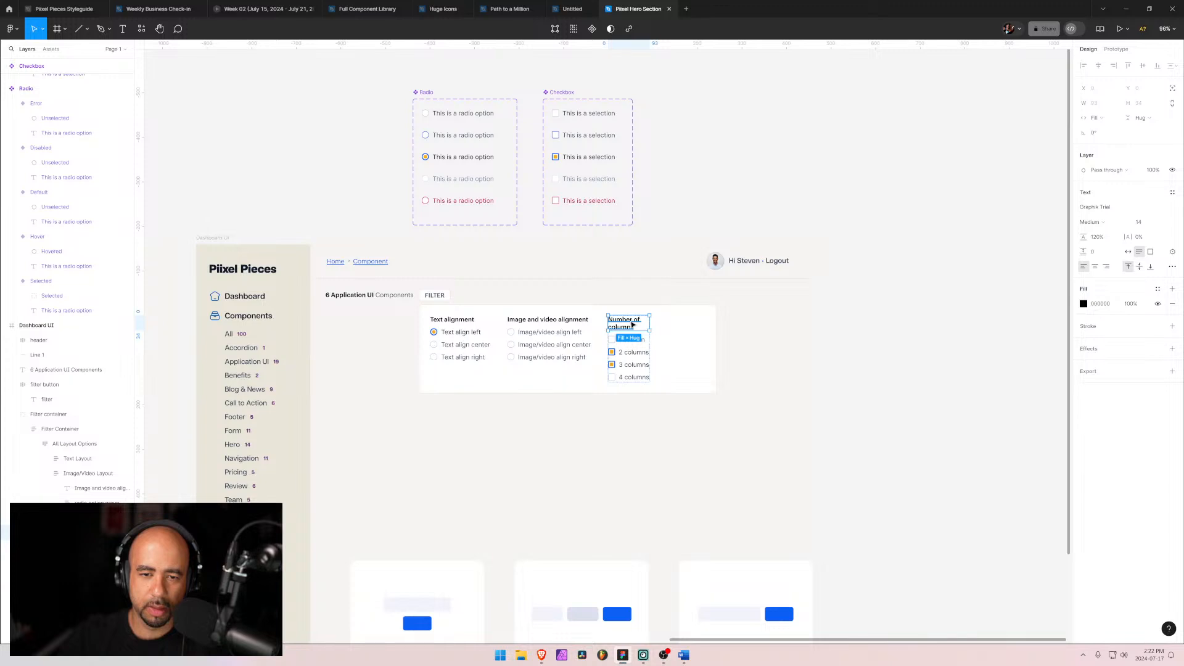
{"action": "key", "text": "Return"}
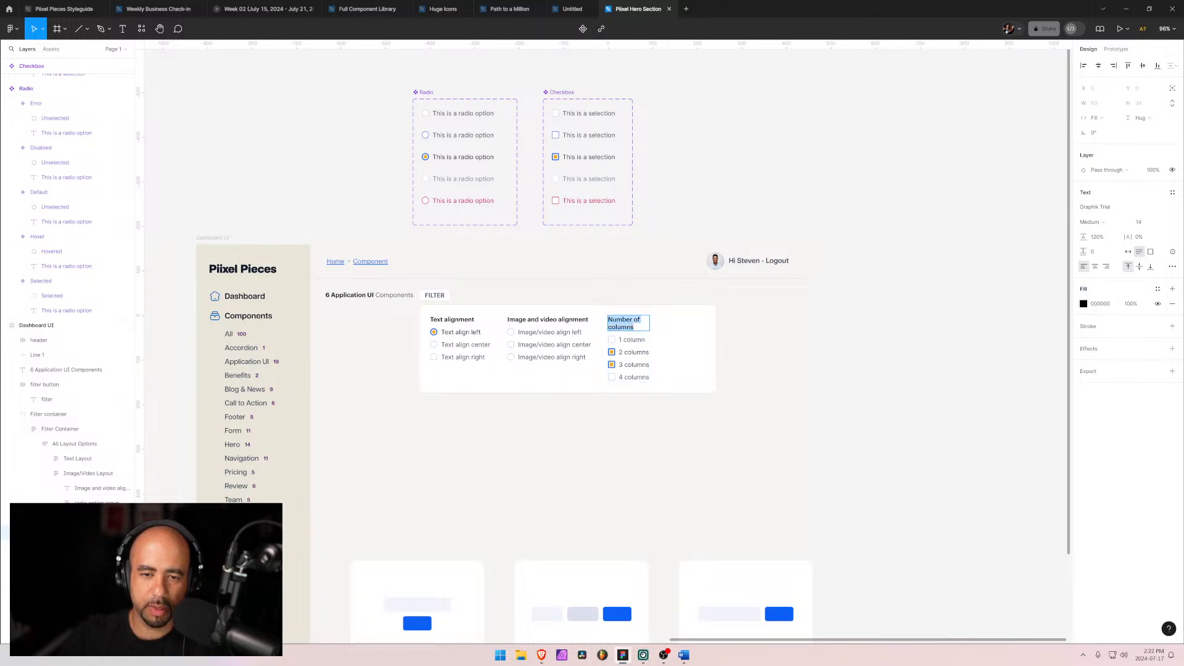
{"action": "key", "text": "Escape"}
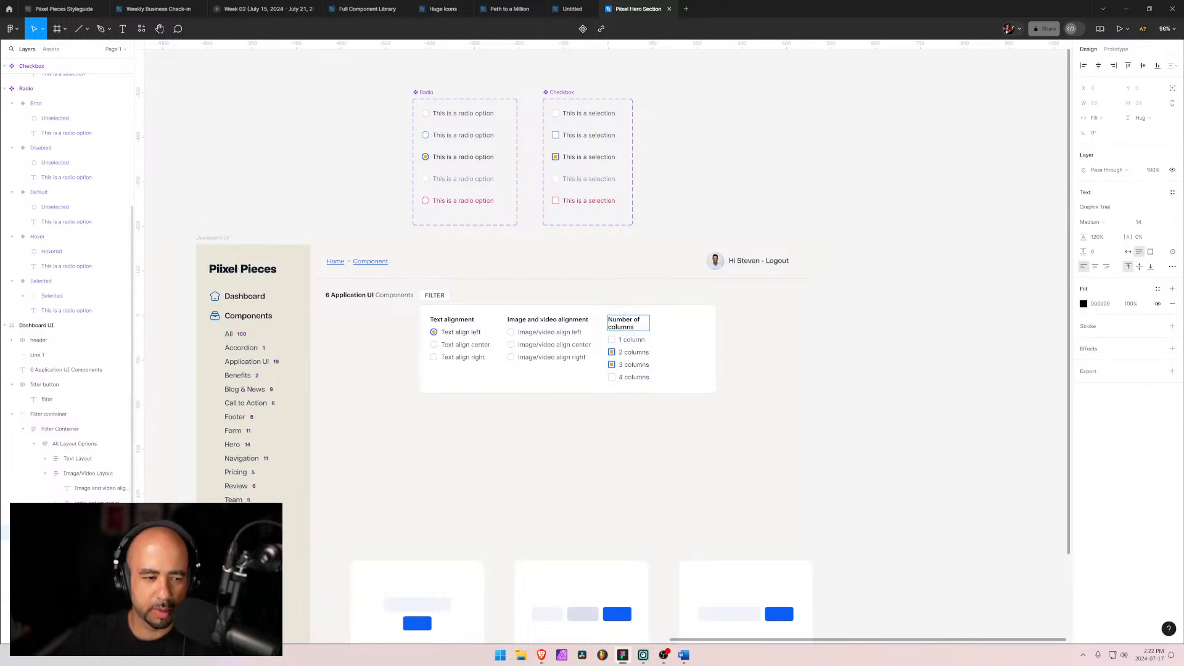
{"action": "left_click", "coordinate": [1128, 252]}
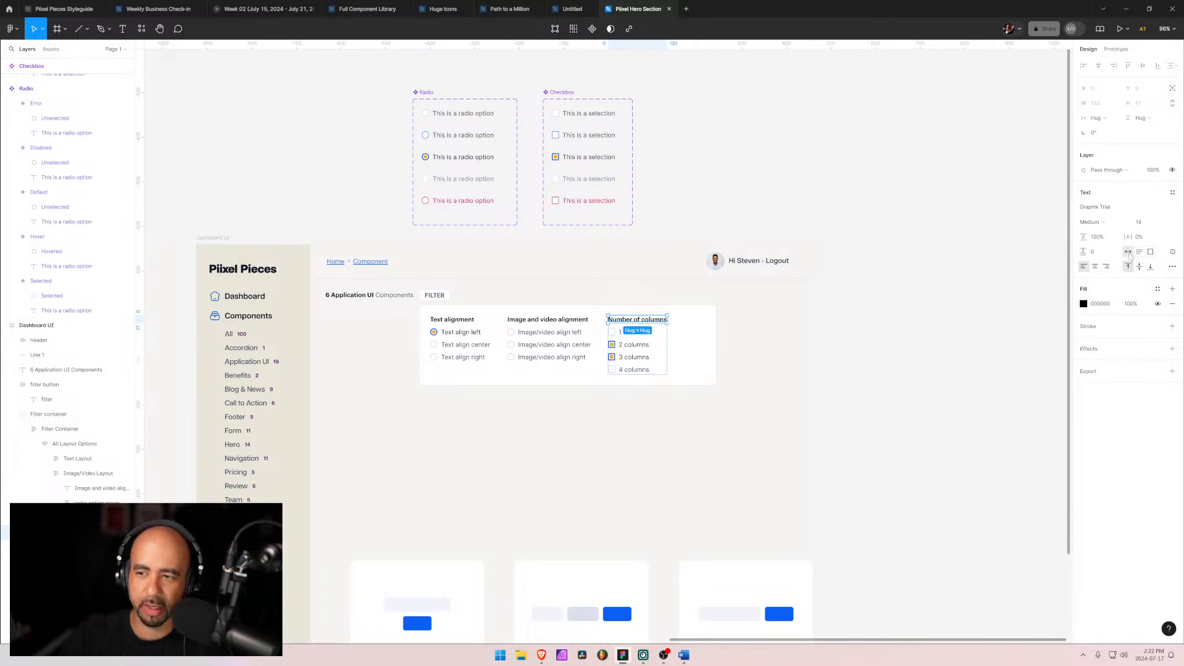
Step: Set the gap between the All Layout Options columns to 48
{"action": "left_click", "coordinate": [795, 352]}
{"action": "left_click", "coordinate": [500, 359]}
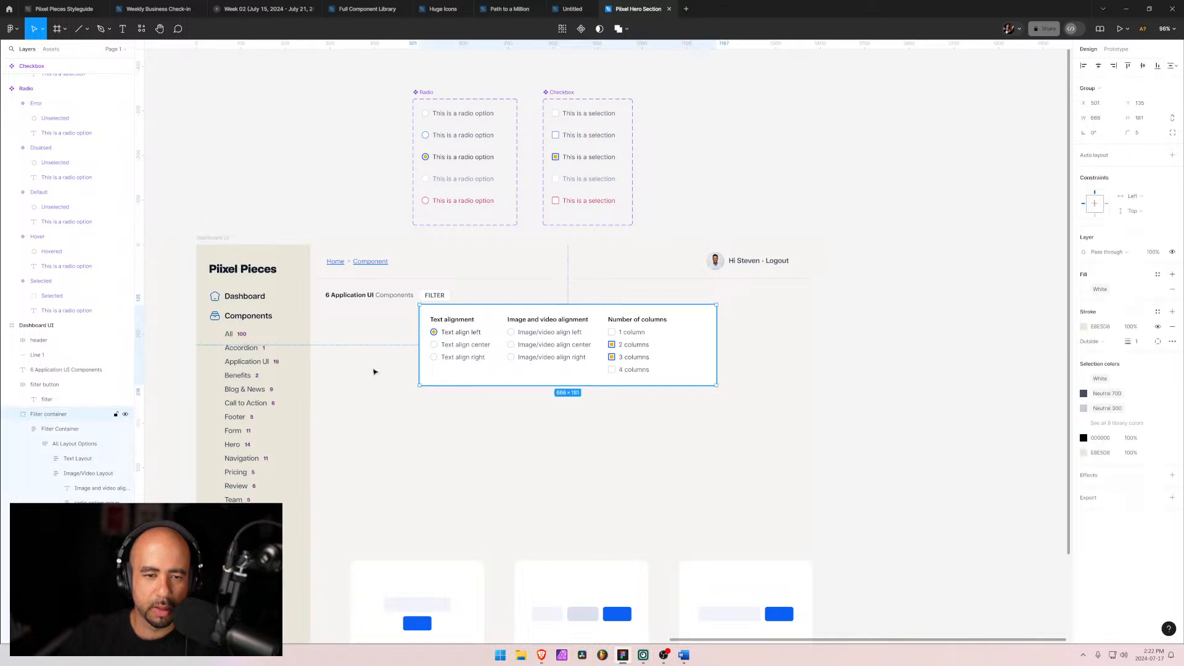
{"action": "left_click", "coordinate": [48, 432]}
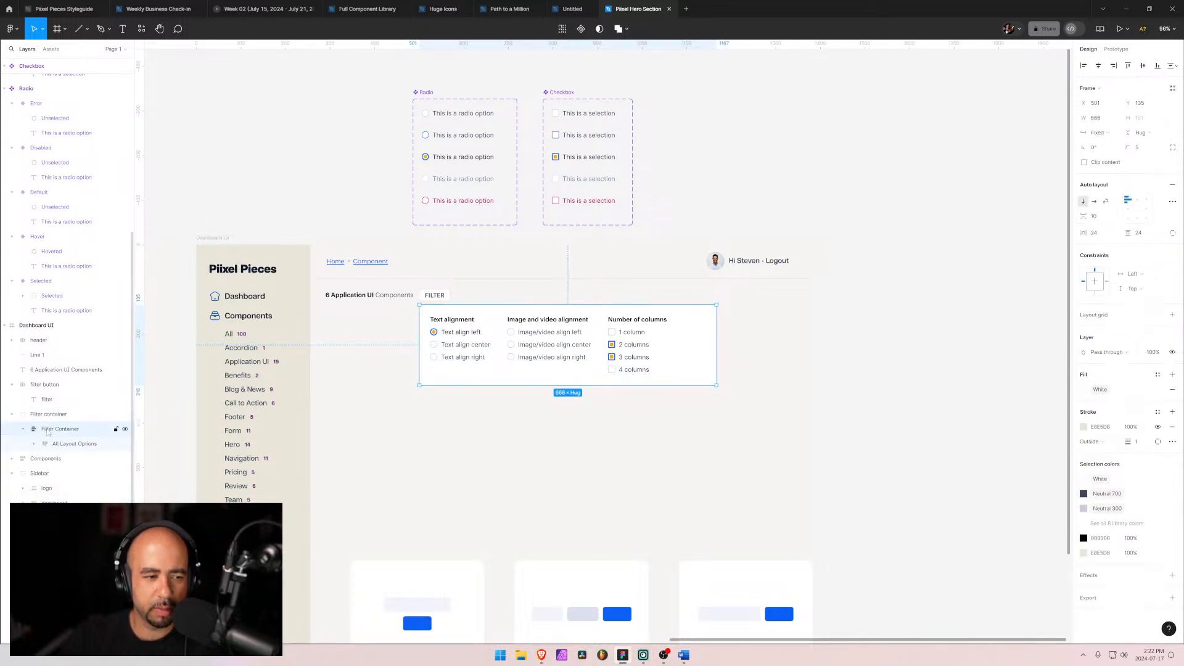
{"action": "left_click", "coordinate": [51, 442]}
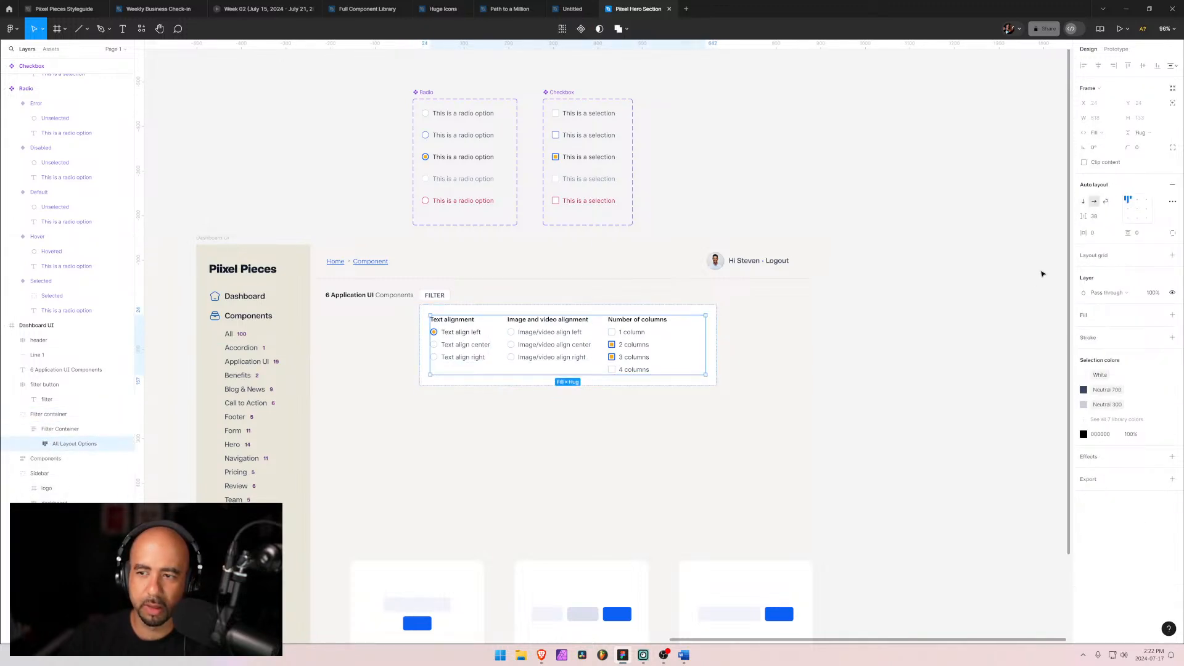
{"action": "left_click", "coordinate": [1098, 217]}
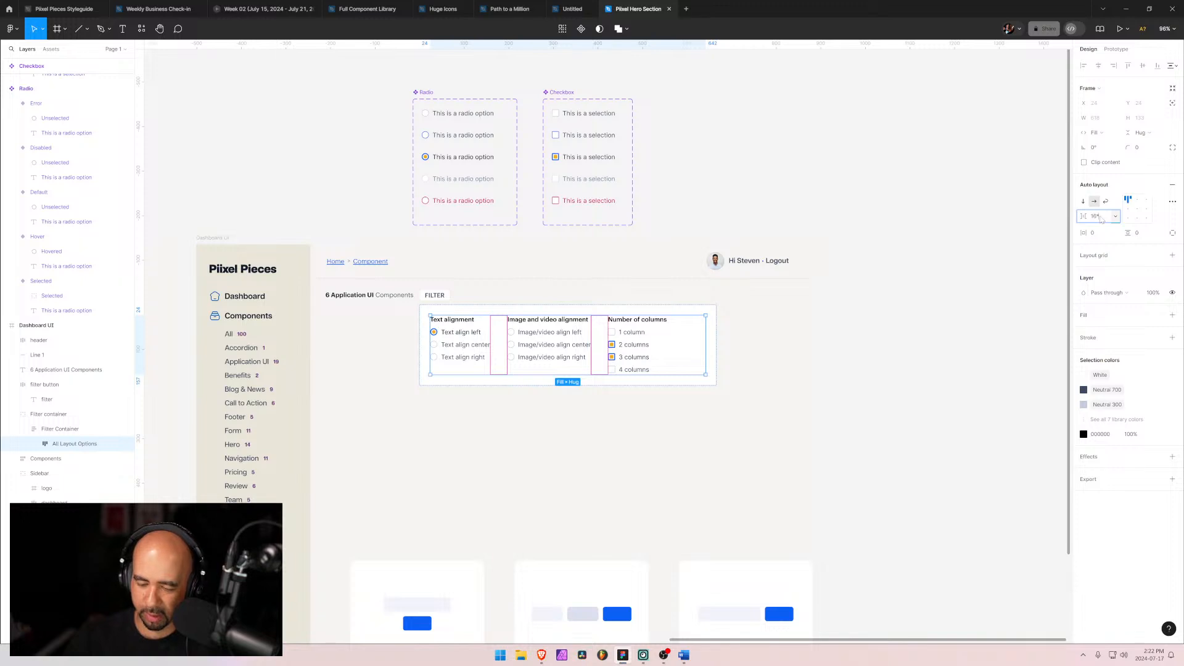
{"action": "type", "text": "16*2"}
{"action": "key", "text": "Return"}
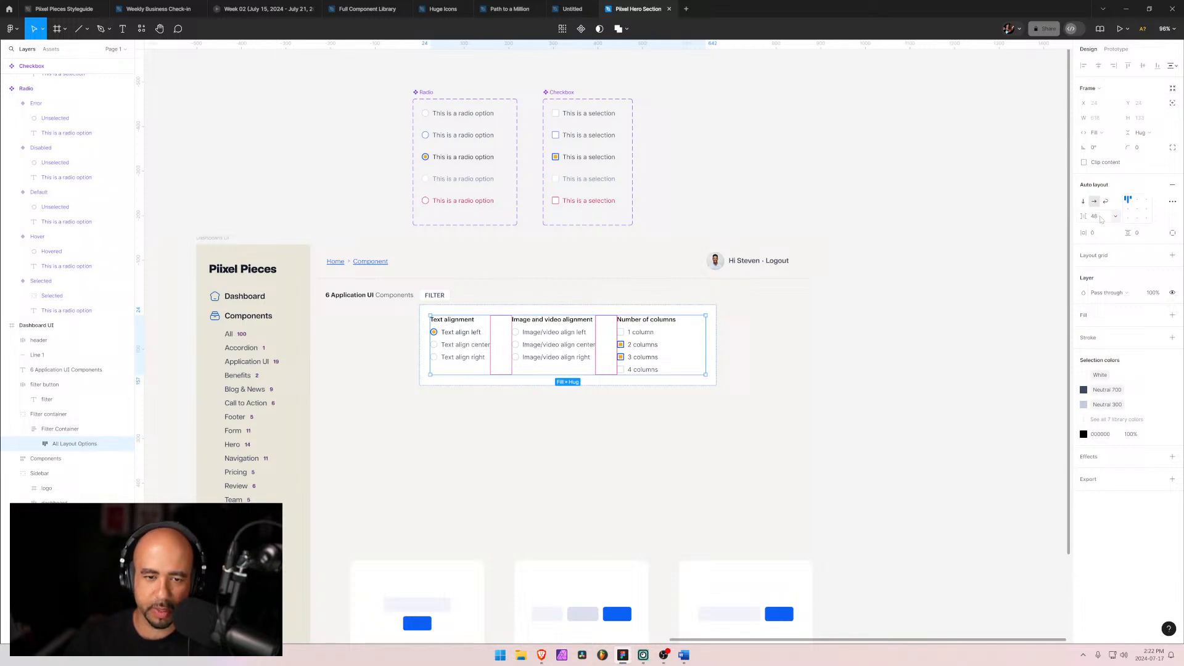
{"action": "left_click", "coordinate": [674, 415]}
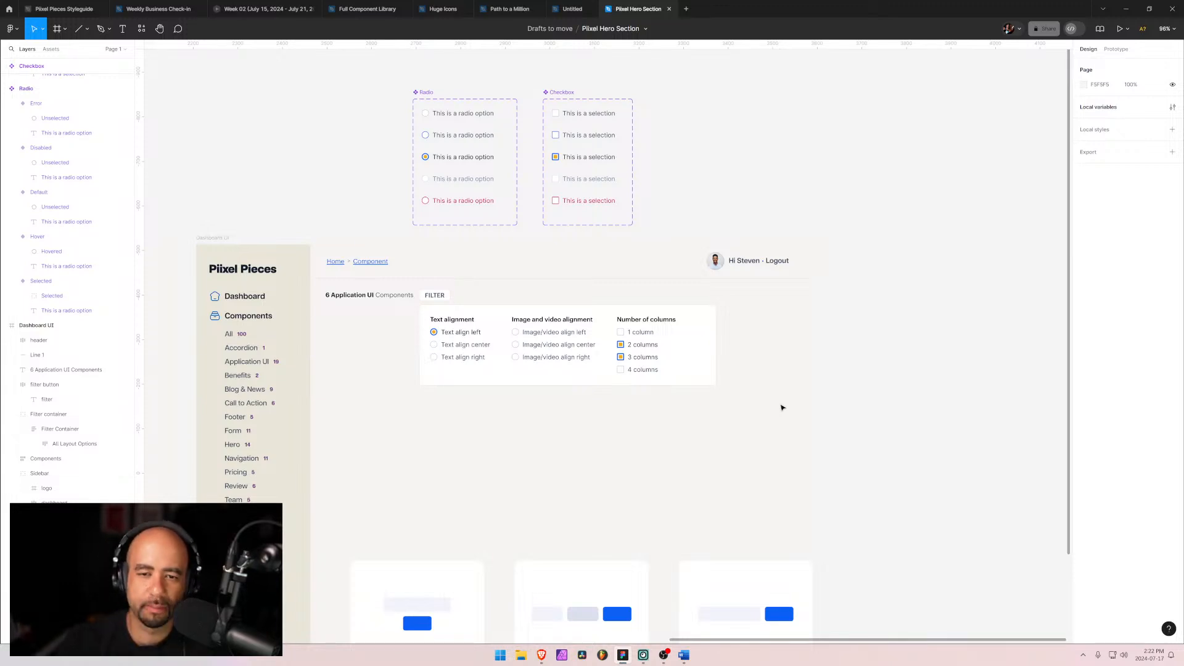
Step: Set the All Layout Options frame's width to hug contents
{"action": "left_click", "coordinate": [611, 360]}
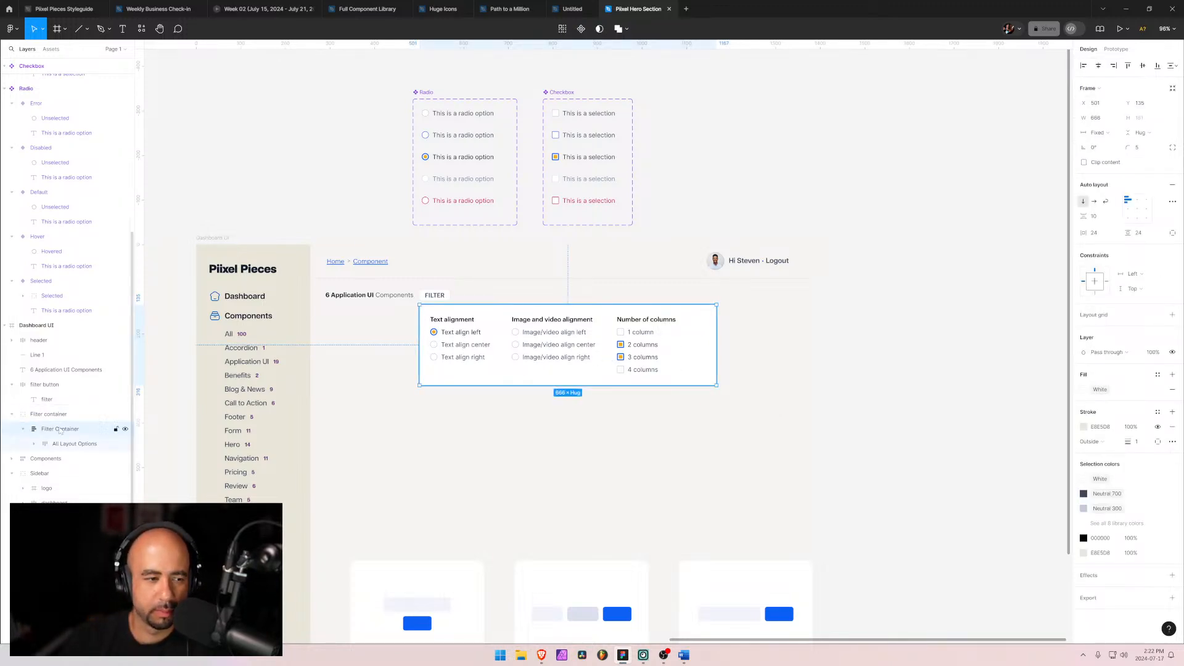
{"action": "left_click", "coordinate": [13, 415]}
{"action": "left_click", "coordinate": [13, 415]}
{"action": "left_click", "coordinate": [39, 430]}
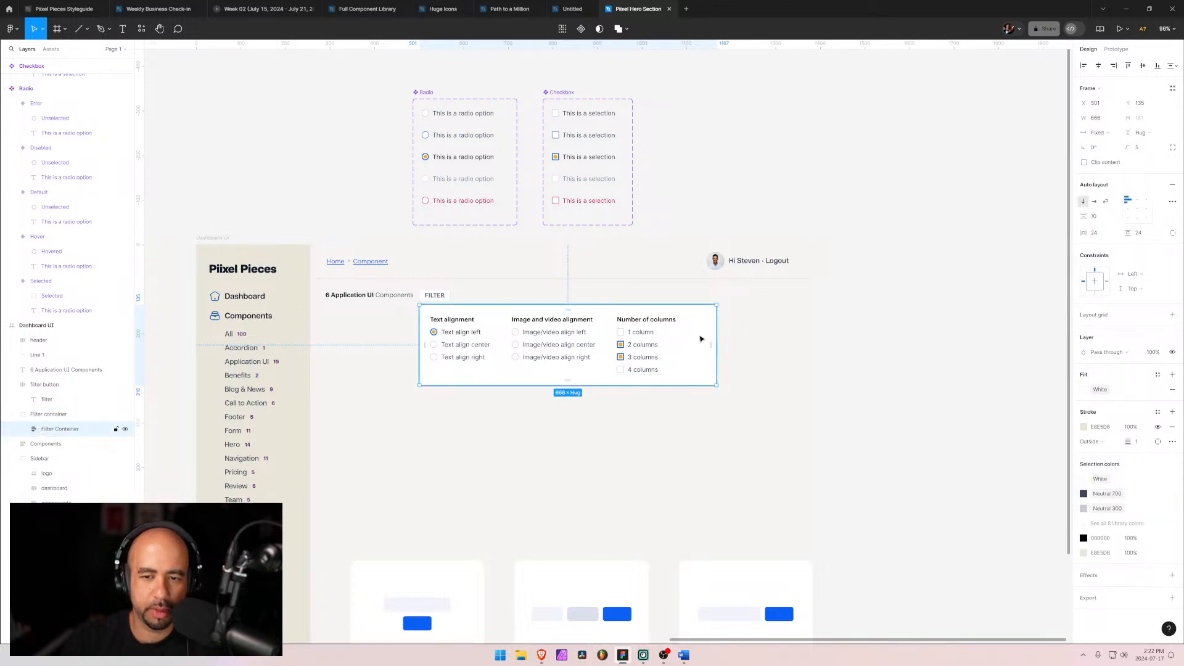
{"action": "double_click", "coordinate": [661, 331]}
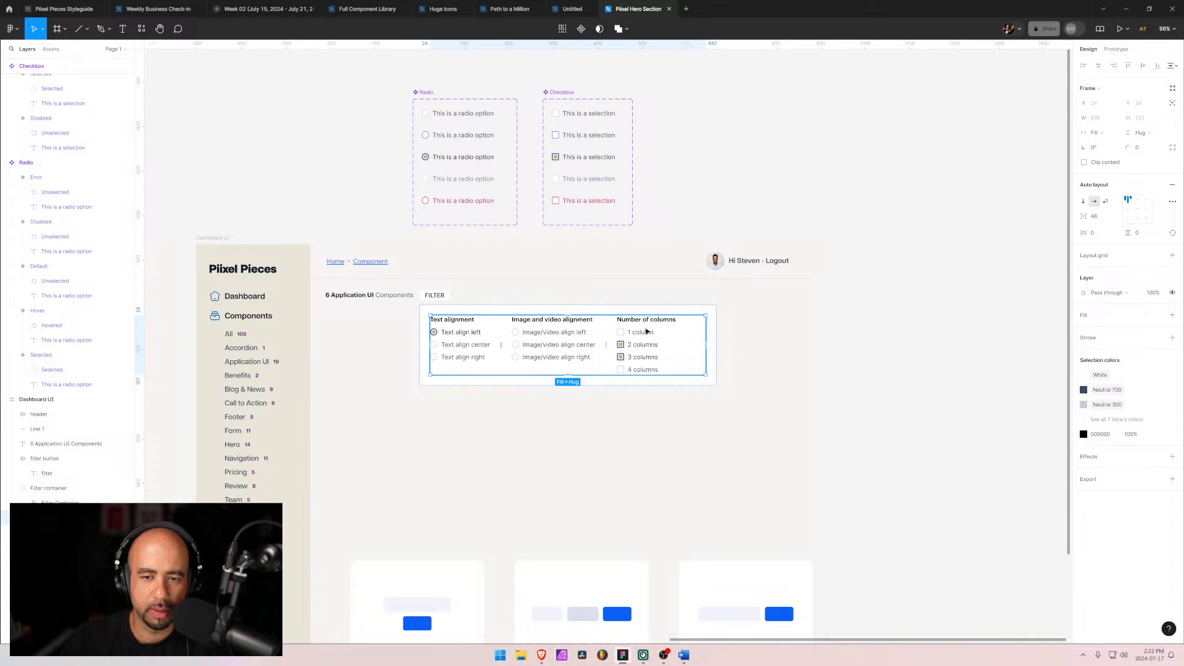
{"action": "double_click", "coordinate": [647, 332]}
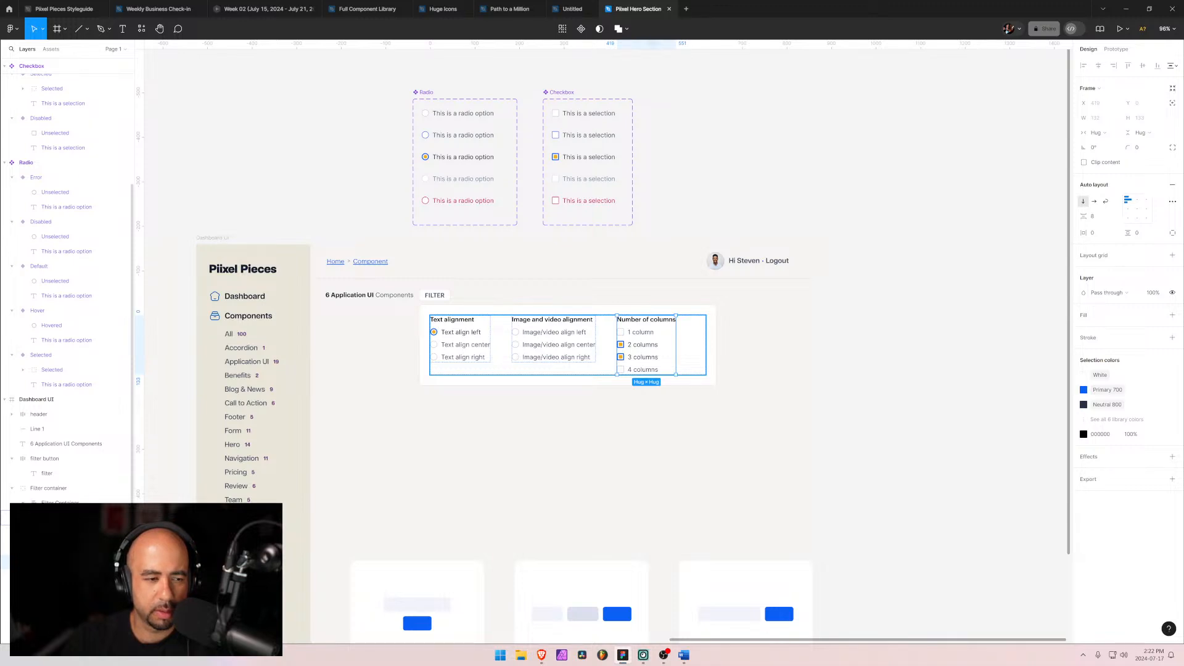
{"action": "left_click", "coordinate": [62, 518]}
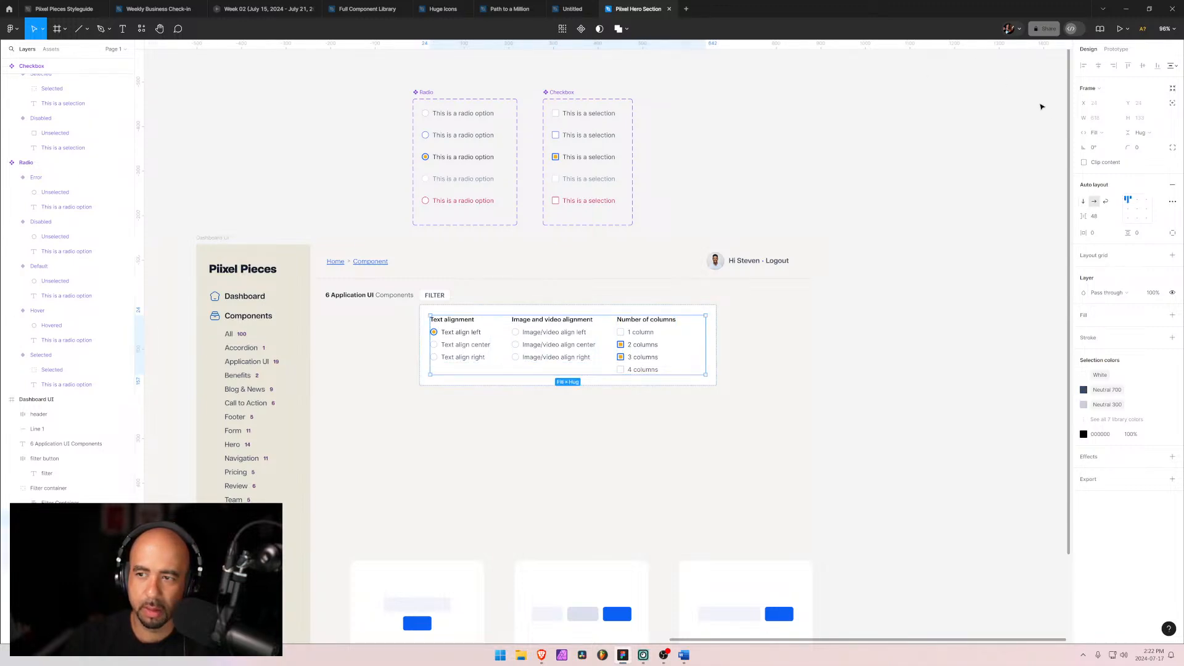
{"action": "left_click", "coordinate": [1104, 132]}
{"action": "left_click", "coordinate": [1117, 122]}
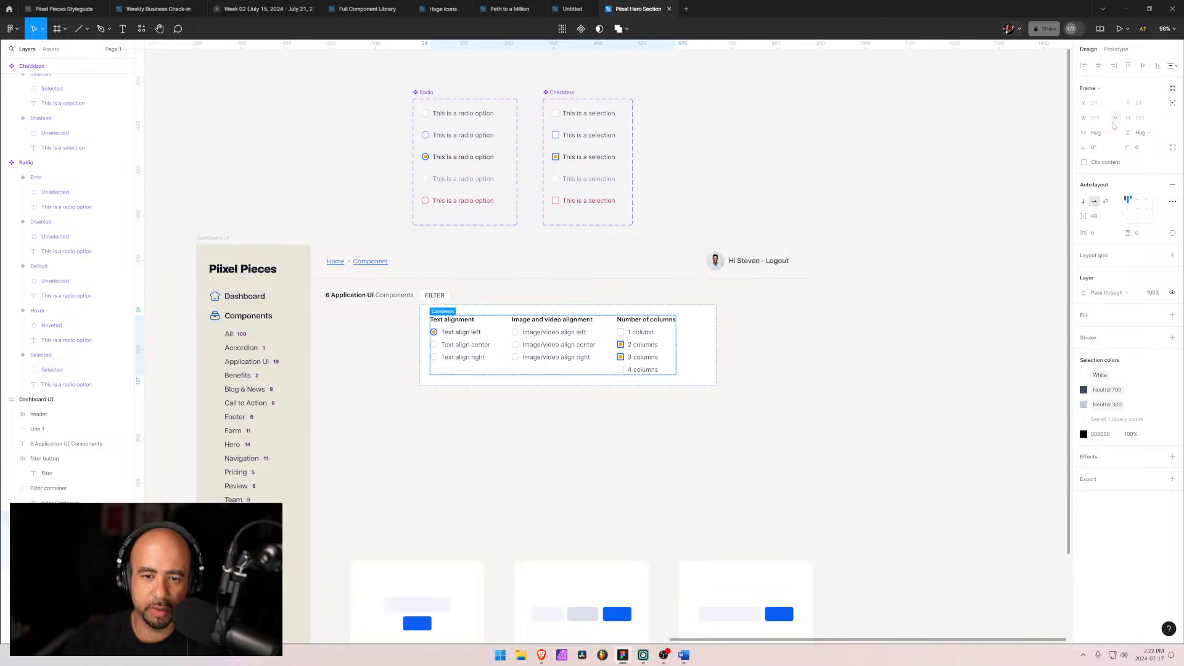
Step: Set the Filter Container frame's width to hug contents
{"action": "left_click", "coordinate": [549, 308]}
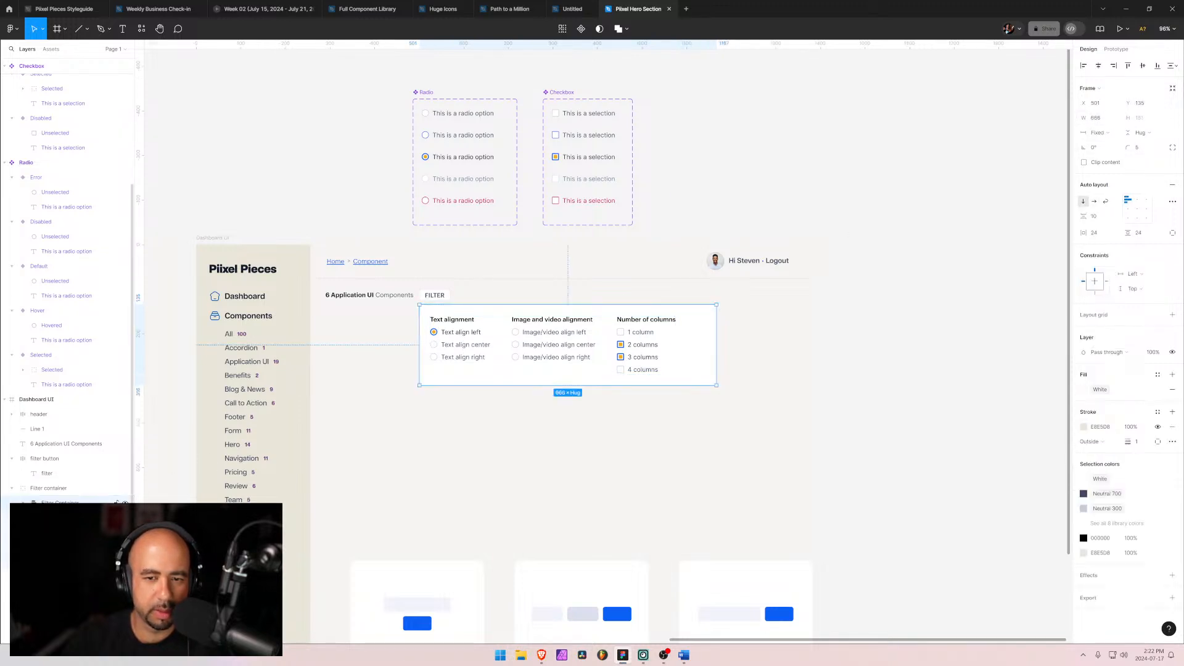
{"action": "left_click", "coordinate": [1122, 134]}
{"action": "left_click", "coordinate": [1118, 133]}
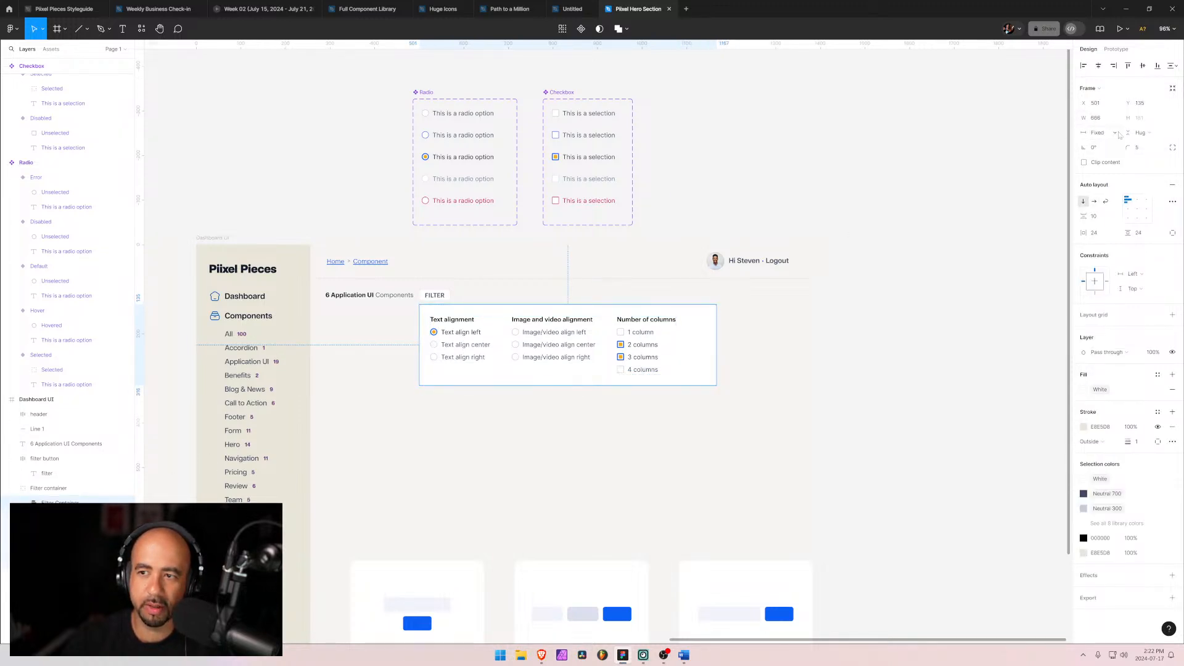
{"action": "left_click", "coordinate": [1119, 134]}
{"action": "left_click", "coordinate": [1114, 144]}
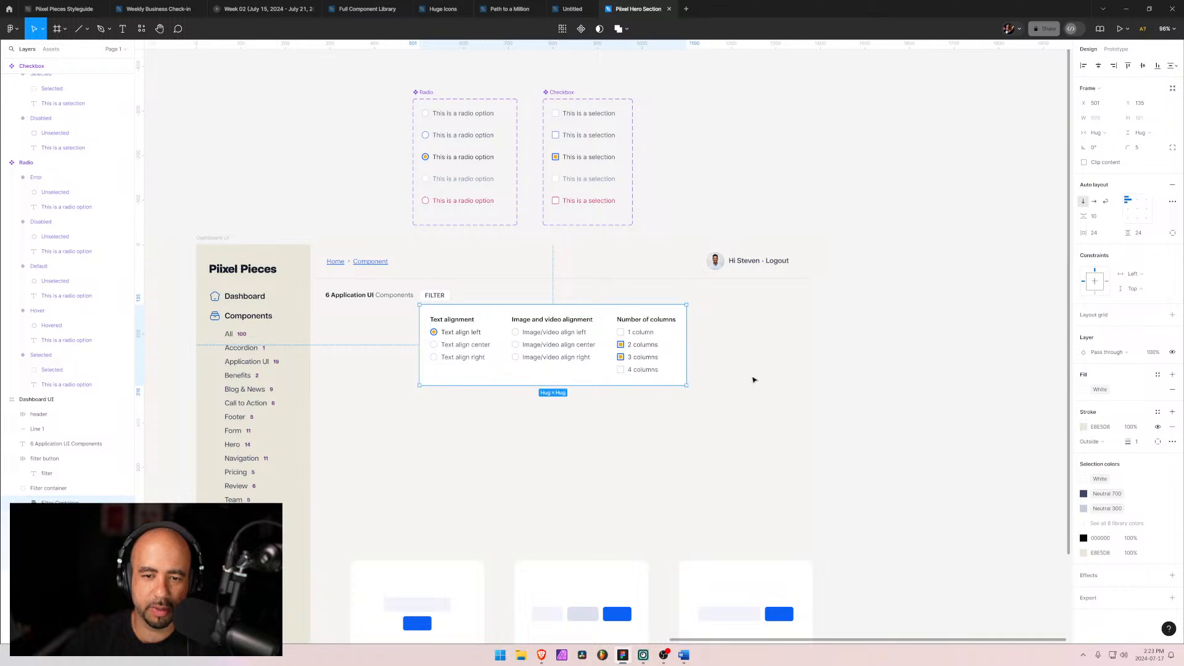
{"action": "left_click", "coordinate": [740, 409]}
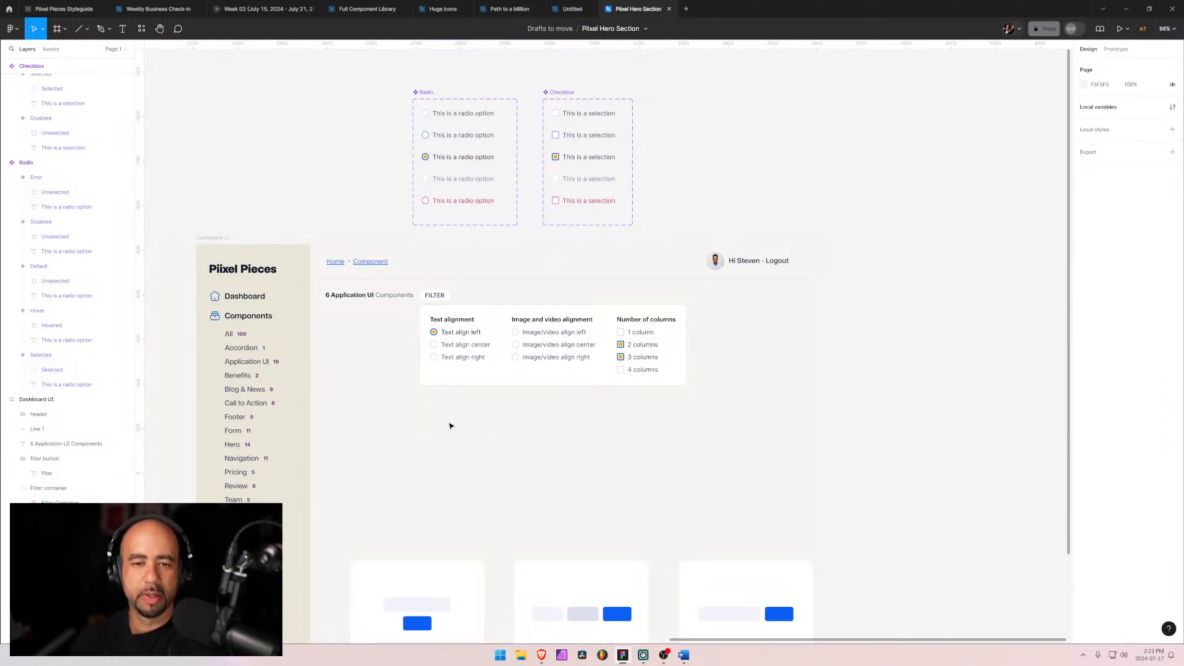
Step: Move the Filter button before the components count heading and shift the filter container left beneath it
{"action": "left_click", "coordinate": [458, 309]}
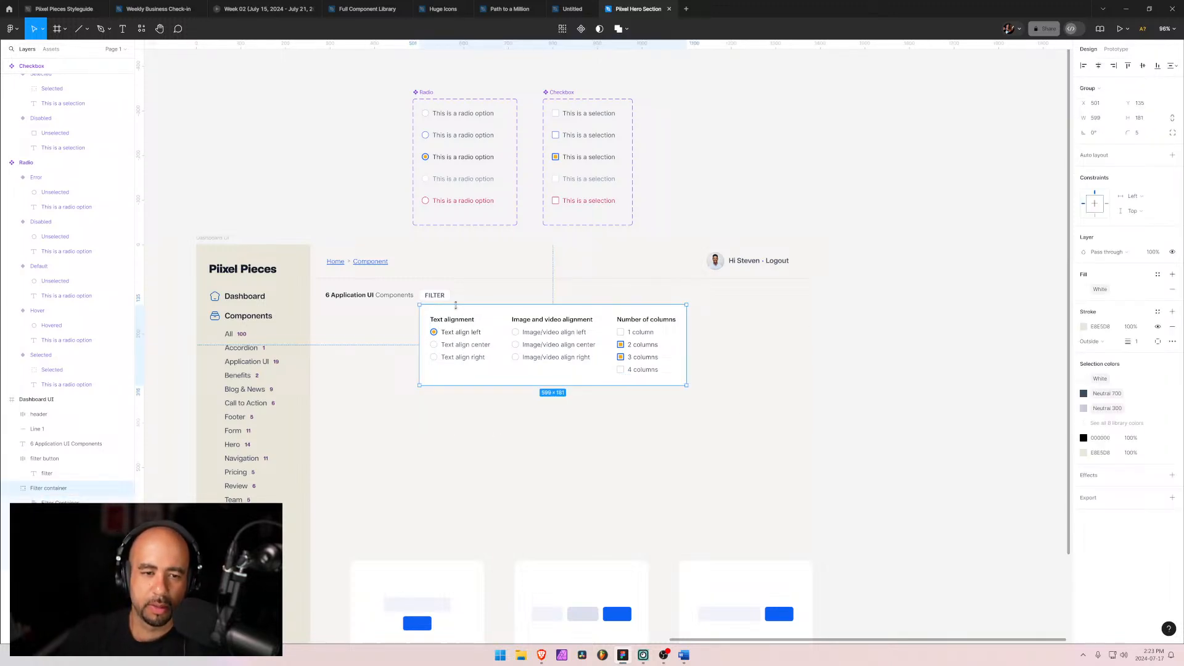
{"action": "left_click", "coordinate": [393, 439]}
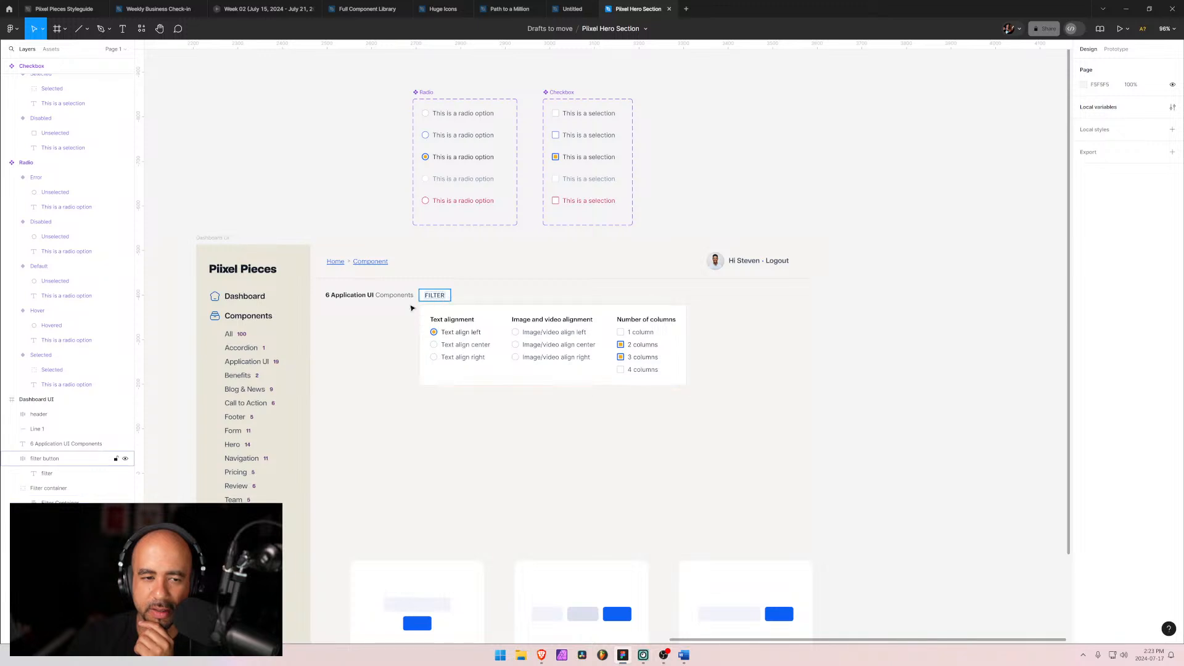
{"action": "left_click_drag", "start_coordinate": [412, 308], "coordinate": [318, 323]}
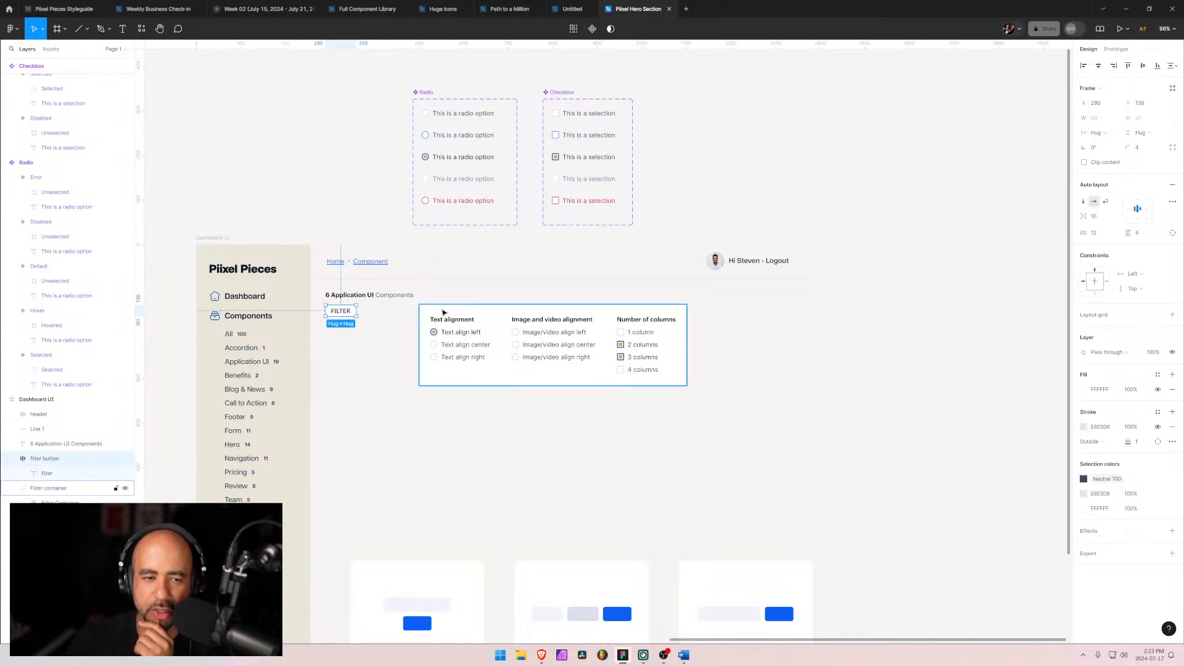
{"action": "left_click_drag", "start_coordinate": [443, 313], "coordinate": [393, 309]}
{"action": "left_click", "coordinate": [500, 477]}
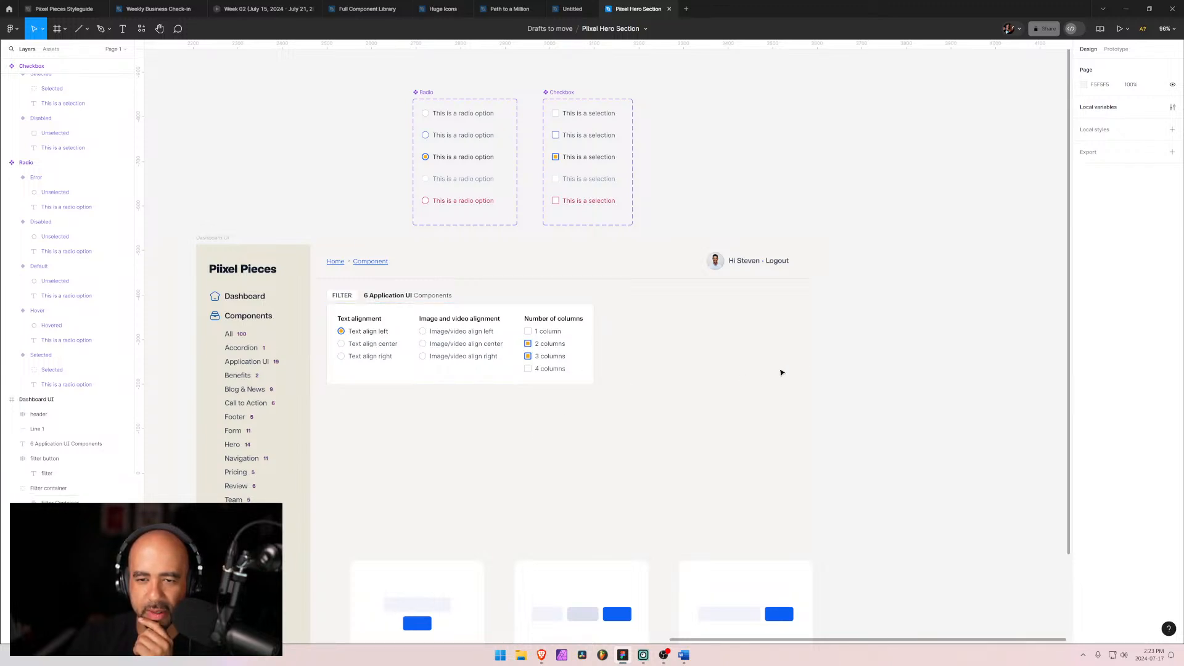
Step: Resize the filter container to about 1035 × 369
{"action": "left_click", "coordinate": [591, 382]}
{"action": "left_click_drag", "start_coordinate": [595, 385], "coordinate": [784, 471]}
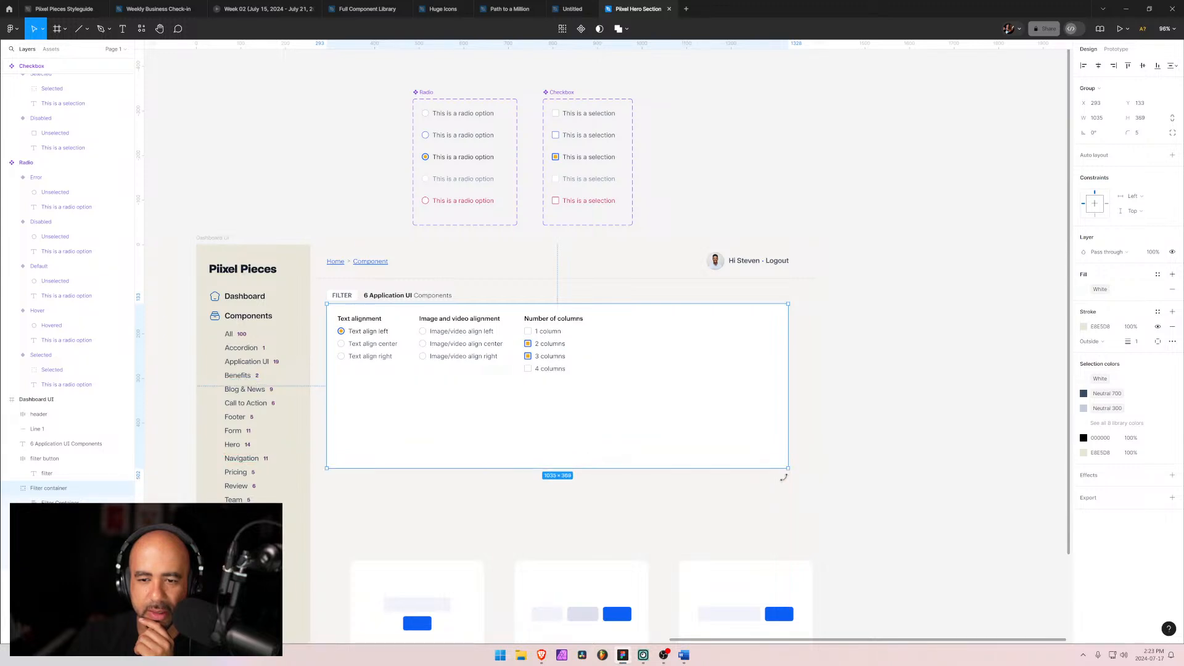
{"action": "left_click", "coordinate": [755, 499]}
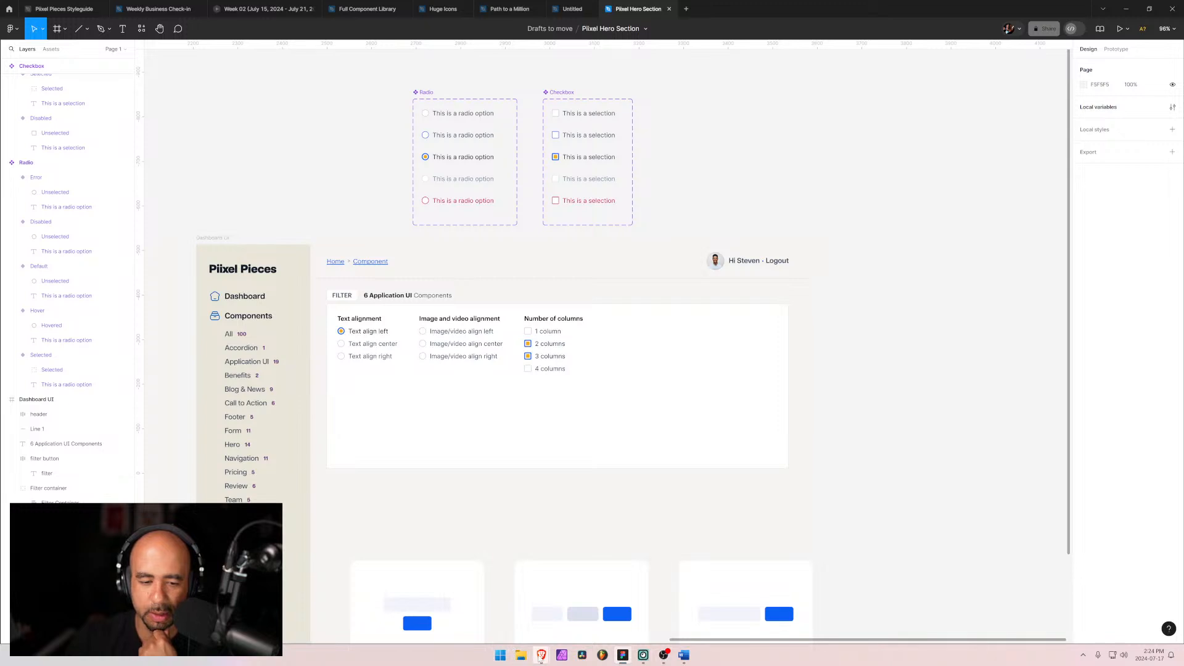
Step: Check the live Pixel Pieces Application UI components page for reference
{"action": "mouse_move", "coordinate": [542, 656]}
{"action": "left_click", "coordinate": [474, 609]}
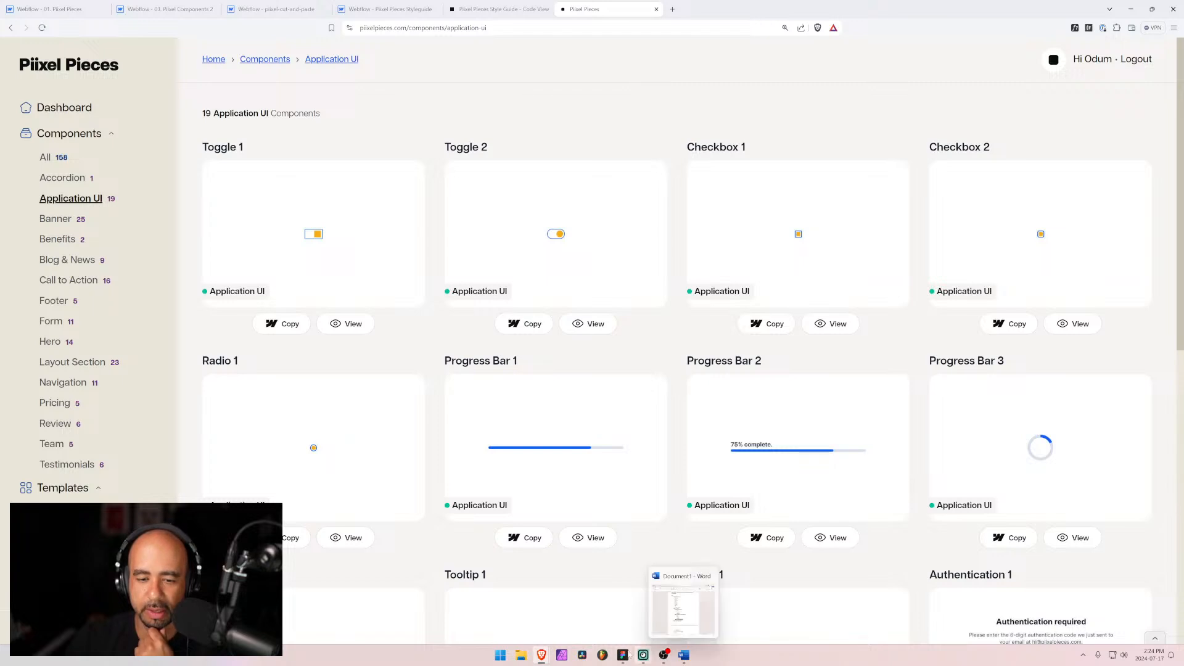
{"action": "left_click", "coordinate": [625, 657]}
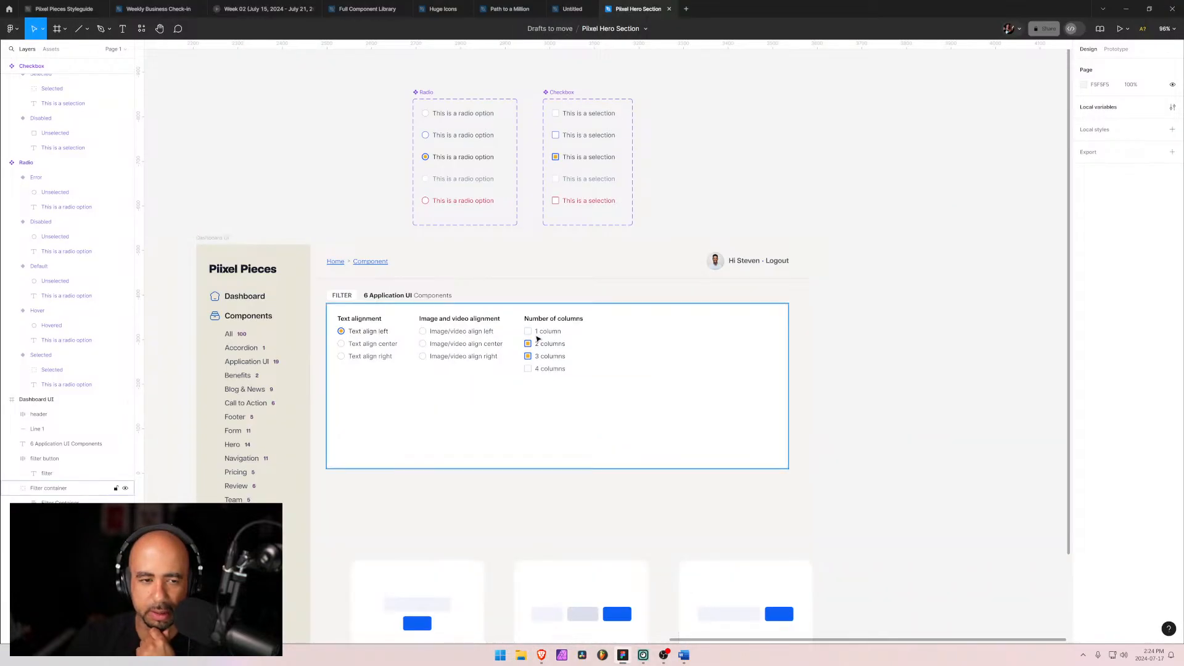
Step: Review the Filter Functionality requirements list in the Word document
{"action": "left_click", "coordinate": [466, 396]}
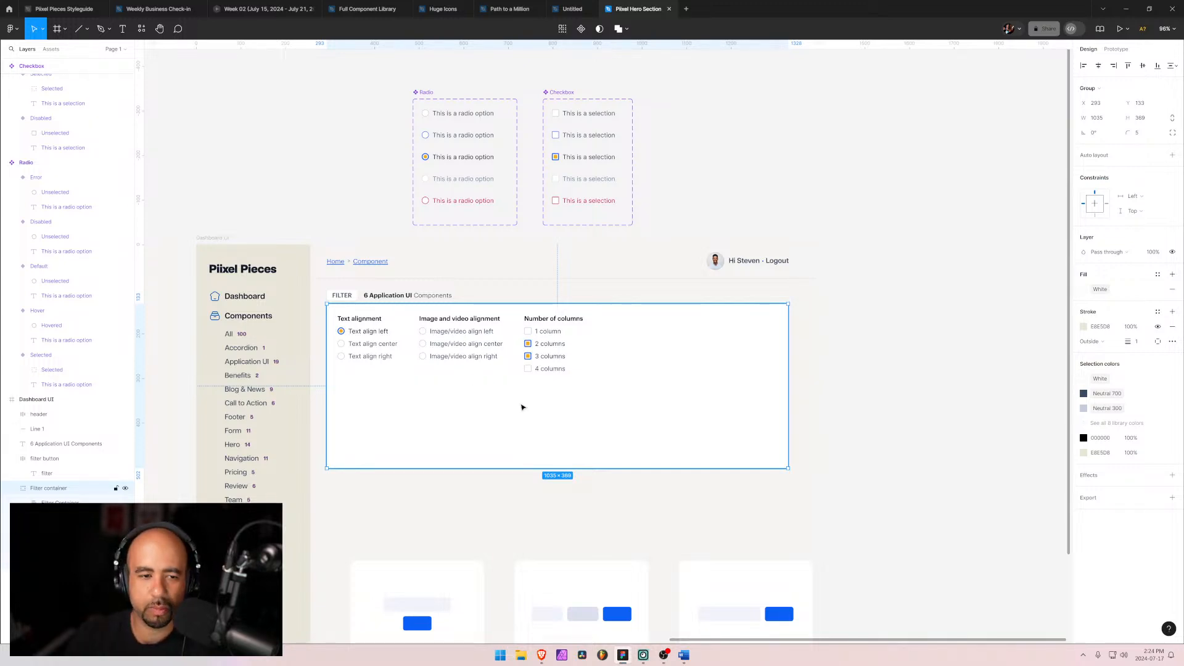
{"action": "double_click", "coordinate": [378, 342]}
{"action": "double_click", "coordinate": [378, 342]}
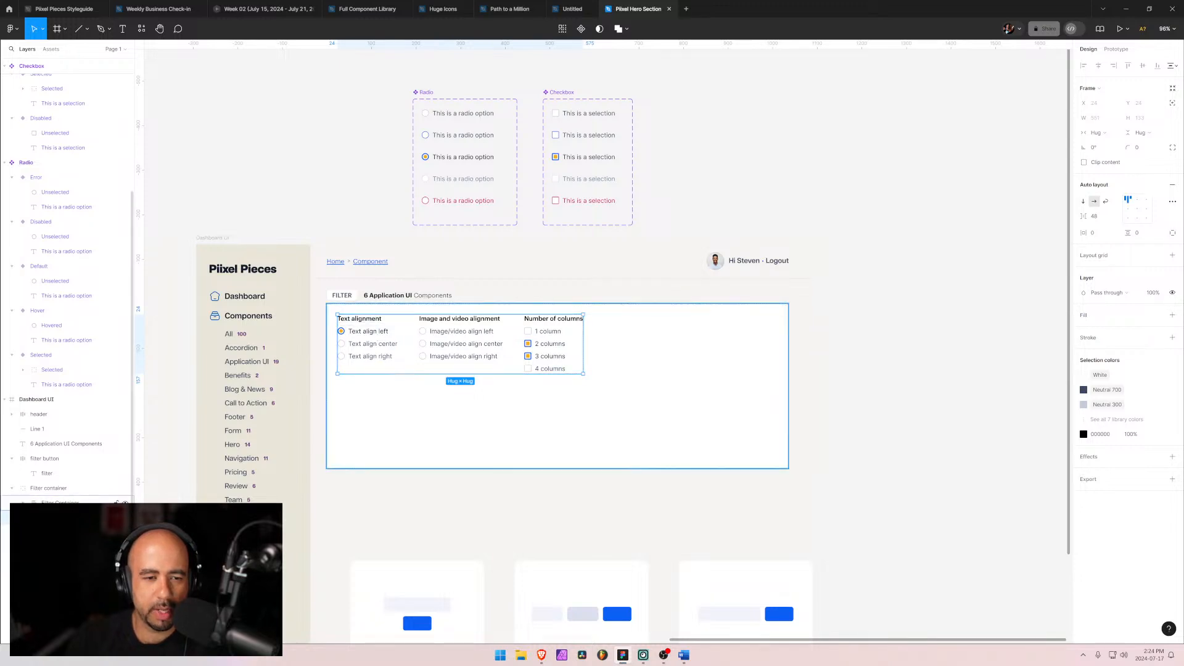
{"action": "left_click", "coordinate": [62, 505]}
{"action": "key", "text": "Return"}
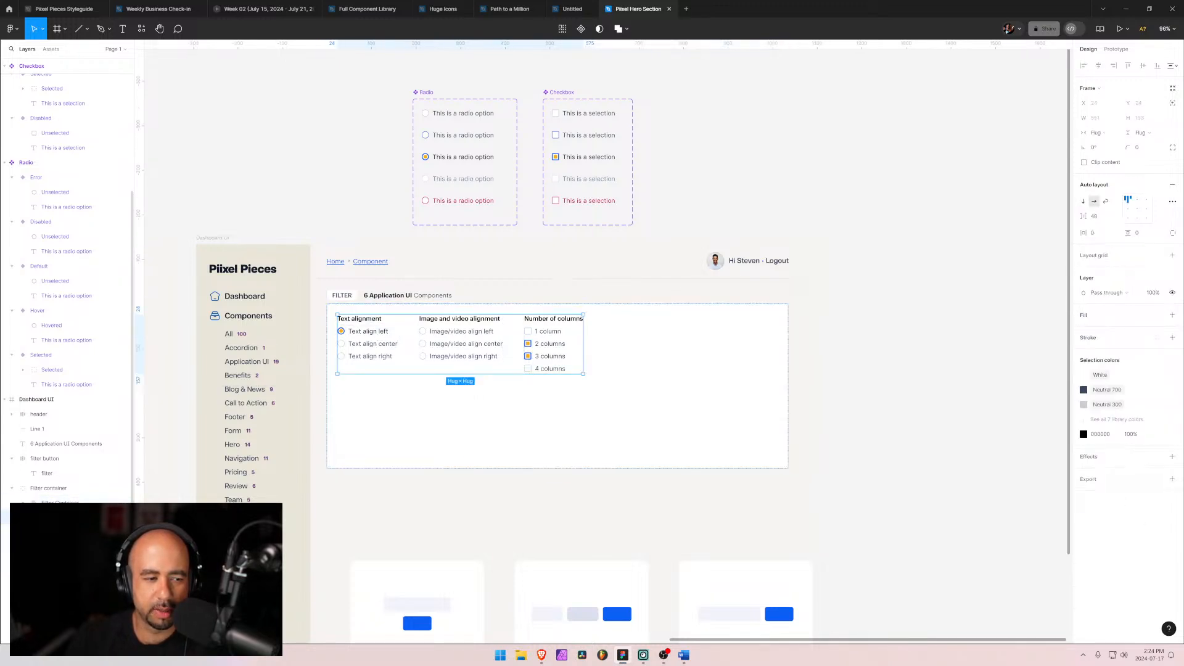
{"action": "key", "text": "shift+Return"}
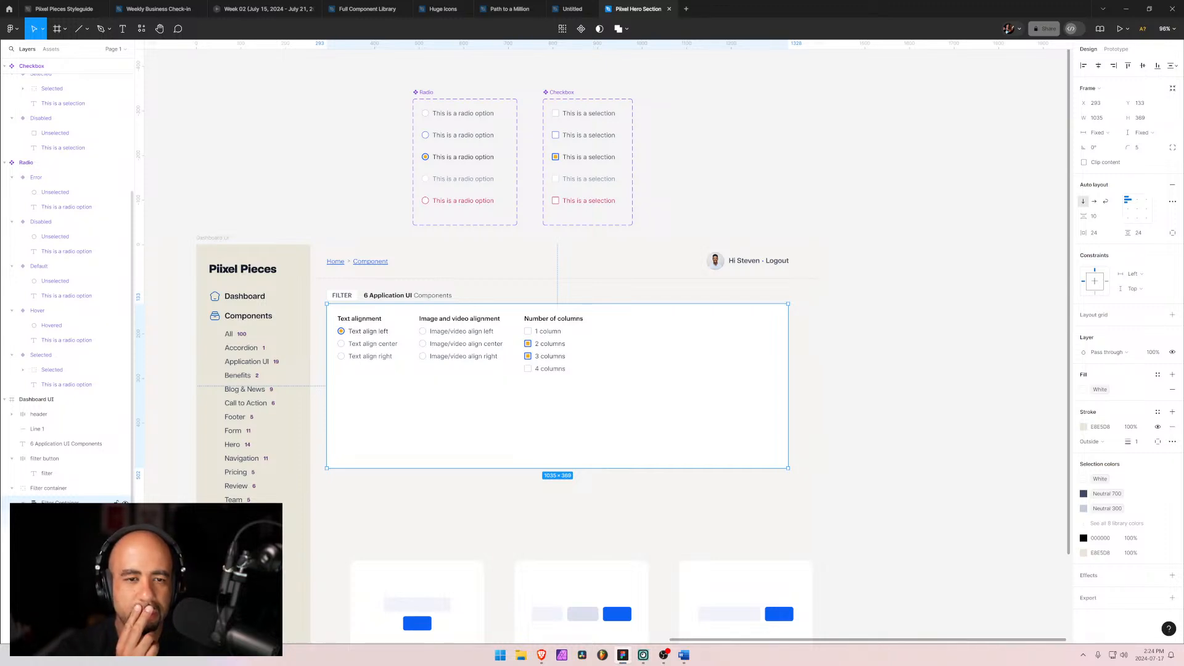
{"action": "left_click", "coordinate": [683, 655]}
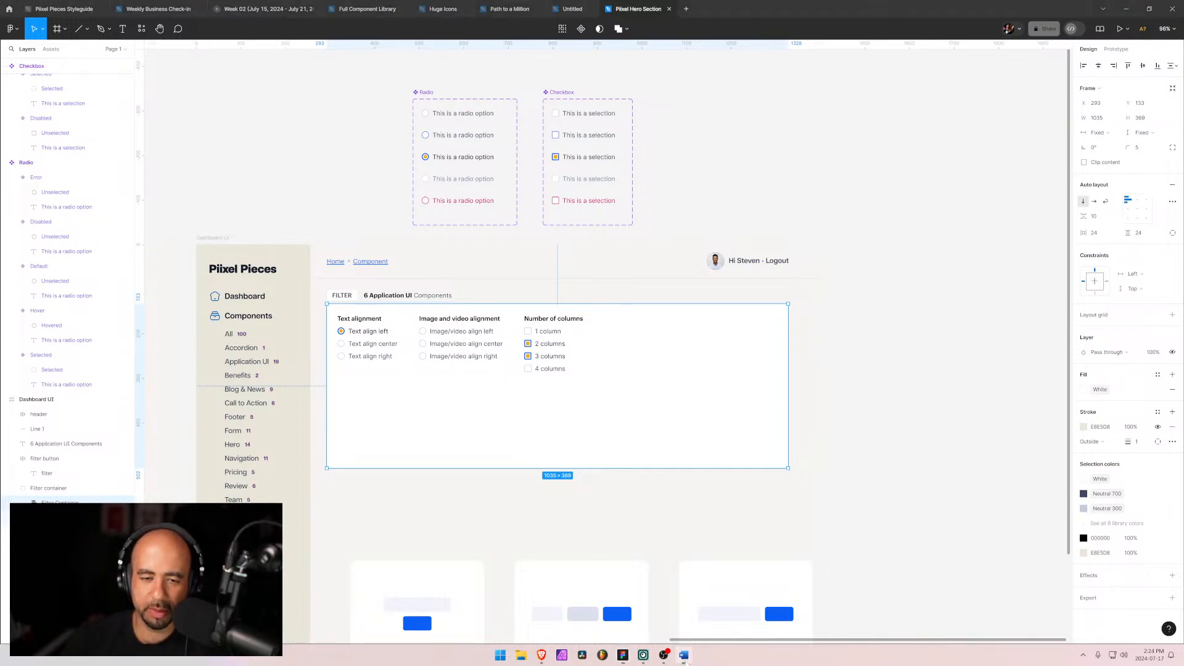
{"action": "left_click", "coordinate": [802, 404]}
{"action": "scroll", "coordinate": [802, 405], "scroll_direction": "up", "scroll_amount": 1}
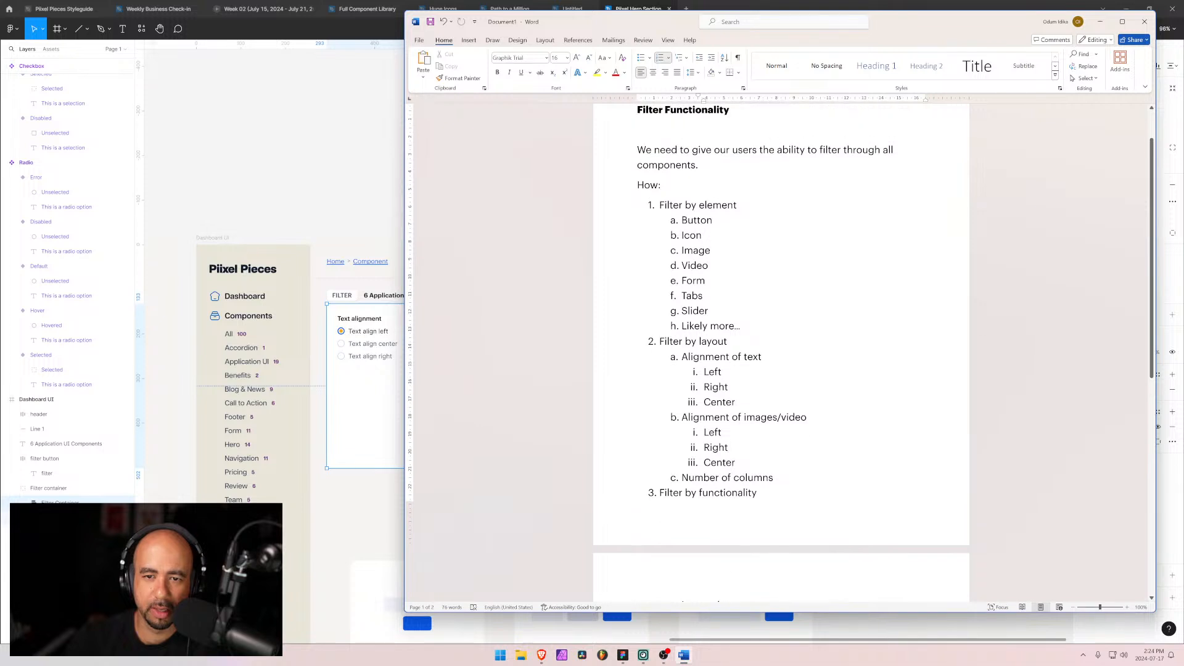
{"action": "left_click_drag", "start_coordinate": [659, 205], "coordinate": [705, 210]}
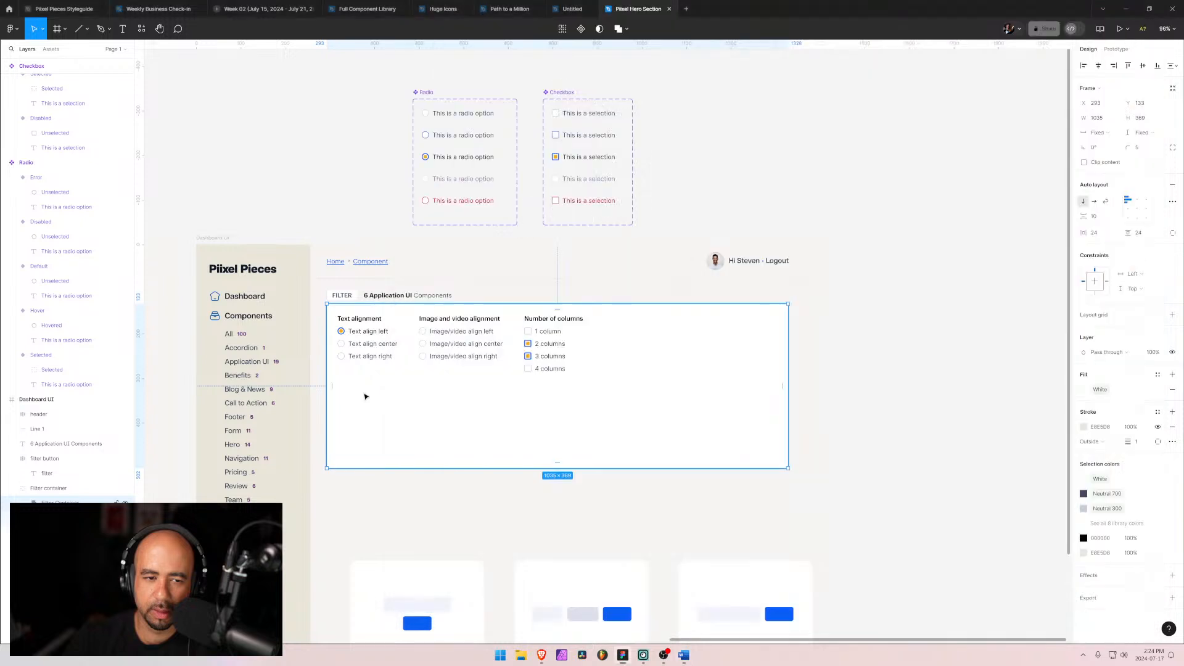
Step: Paste a copy of the group heading below the alignment groups in the filter container and change its text to Element
{"action": "left_click", "coordinate": [364, 395]}
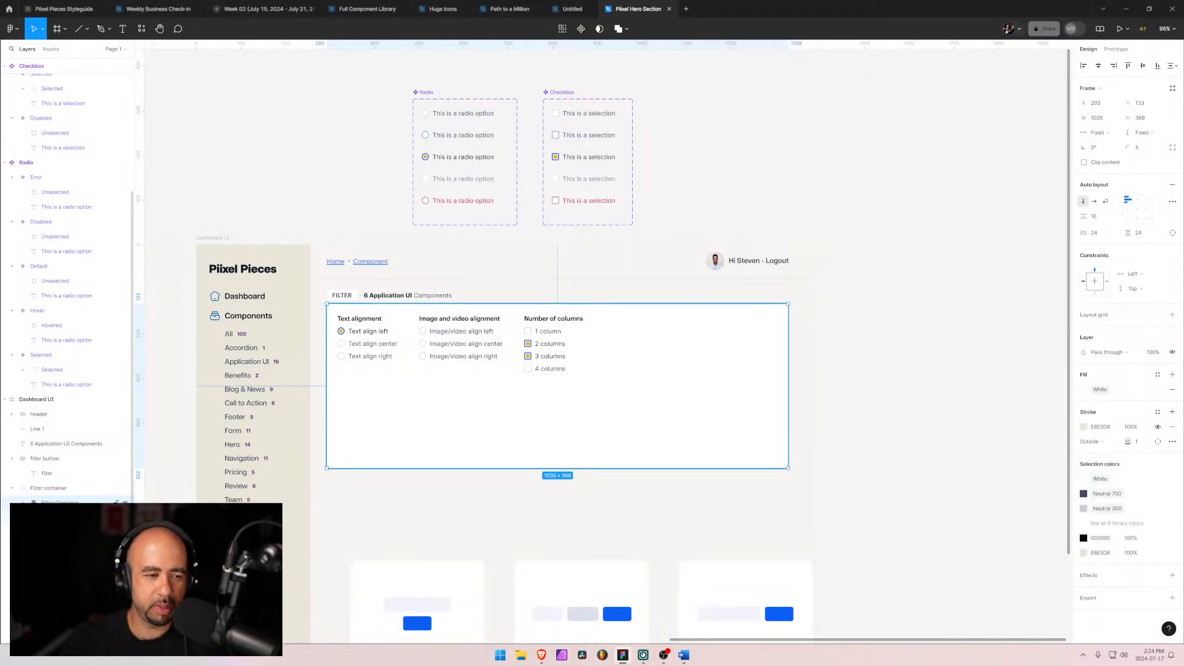
{"action": "left_click", "coordinate": [68, 517]}
{"action": "key", "text": "t"}
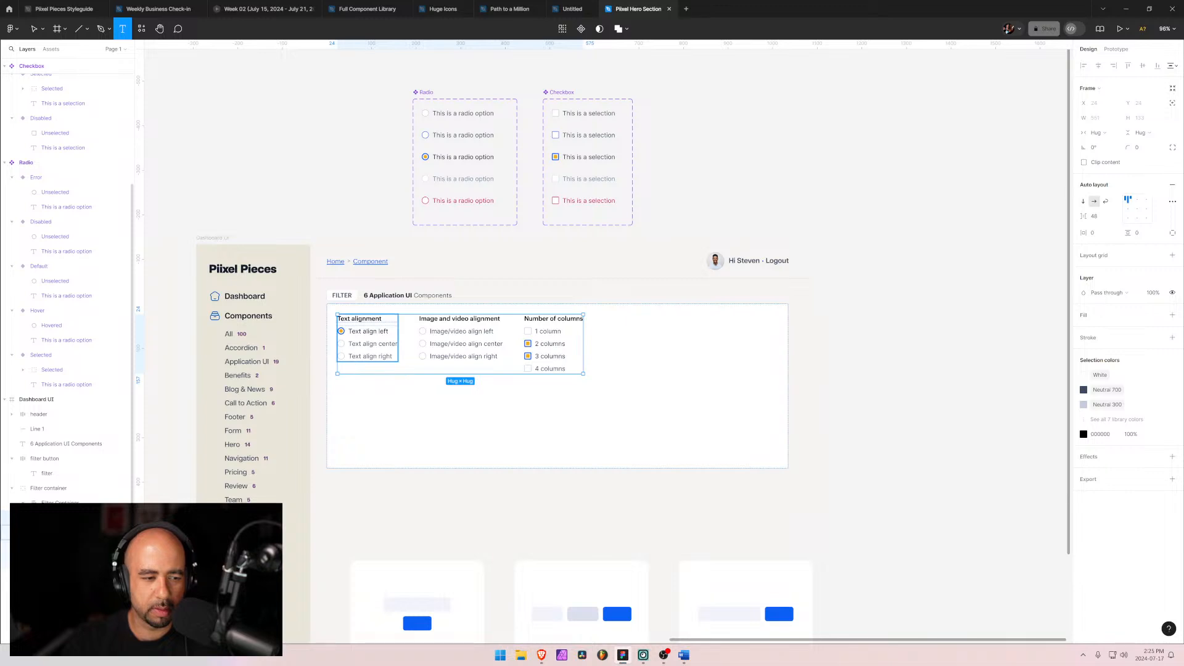
{"action": "left_click", "coordinate": [68, 533]}
{"action": "left_click", "coordinate": [45, 532]}
{"action": "left_click", "coordinate": [68, 547]}
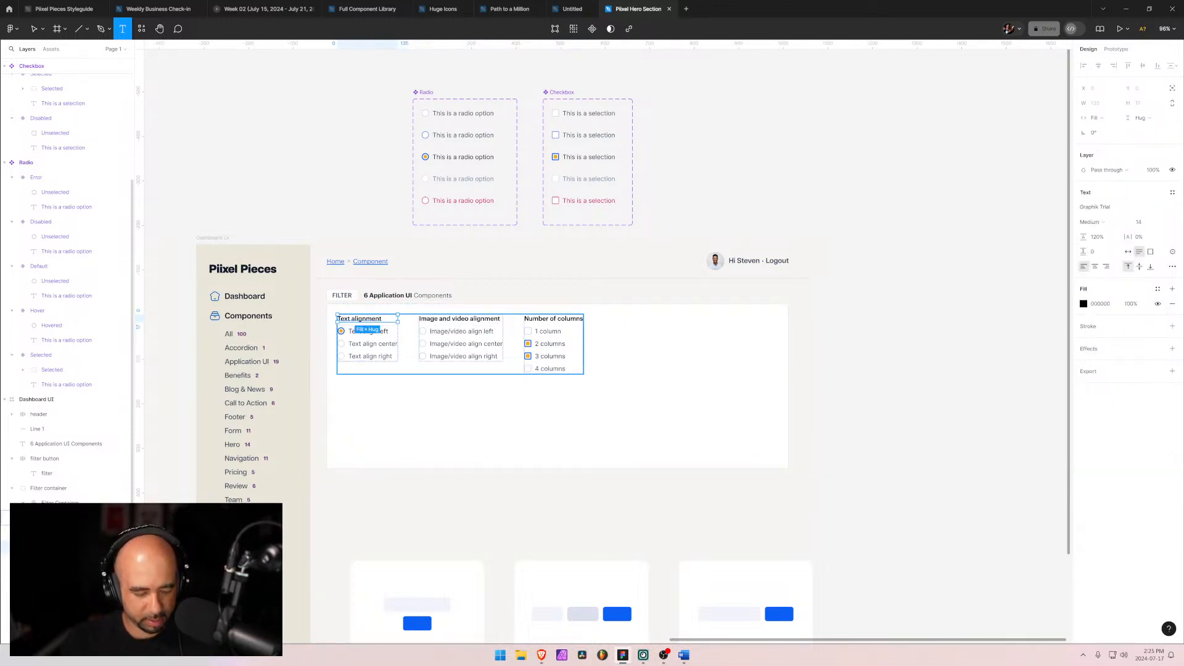
{"action": "left_click", "coordinate": [45, 532]}
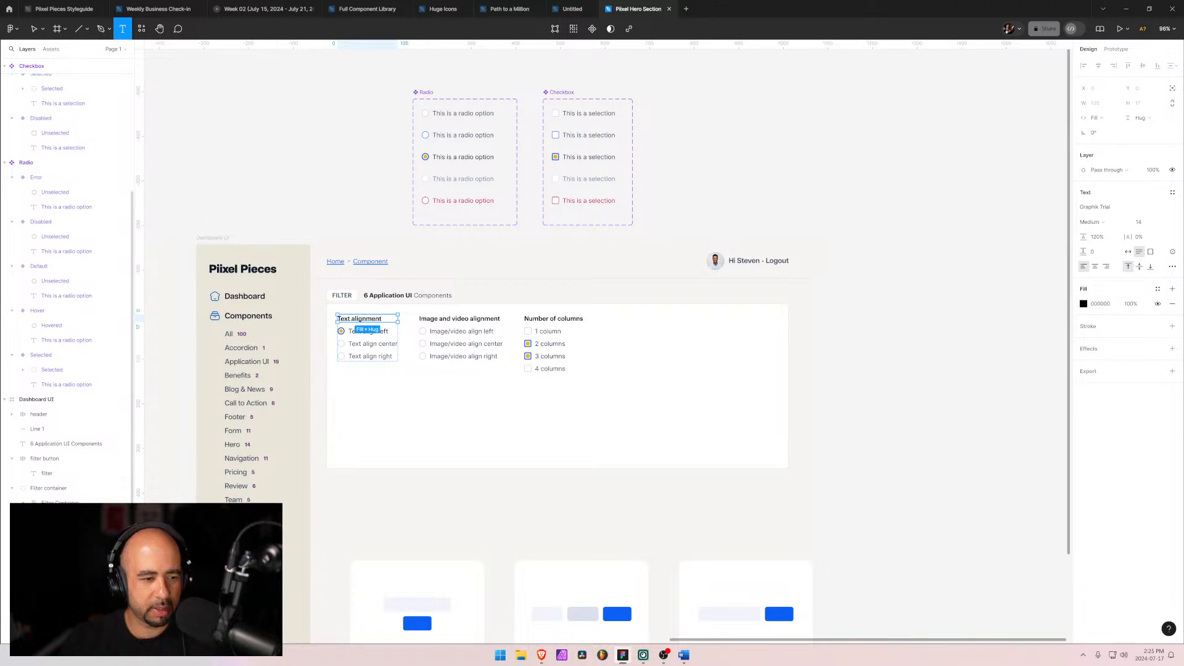
{"action": "left_click", "coordinate": [62, 506]}
{"action": "key", "text": "ctrl+v"}
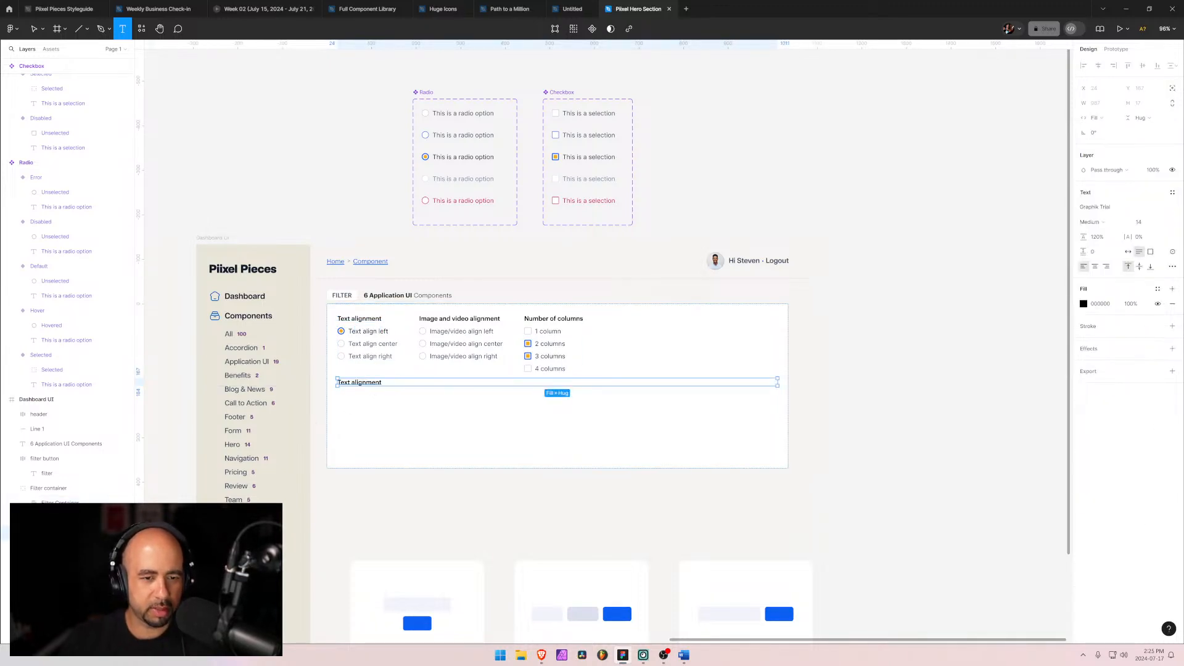
{"action": "double_click", "coordinate": [367, 382]}
{"action": "key", "text": "ctrl+a"}
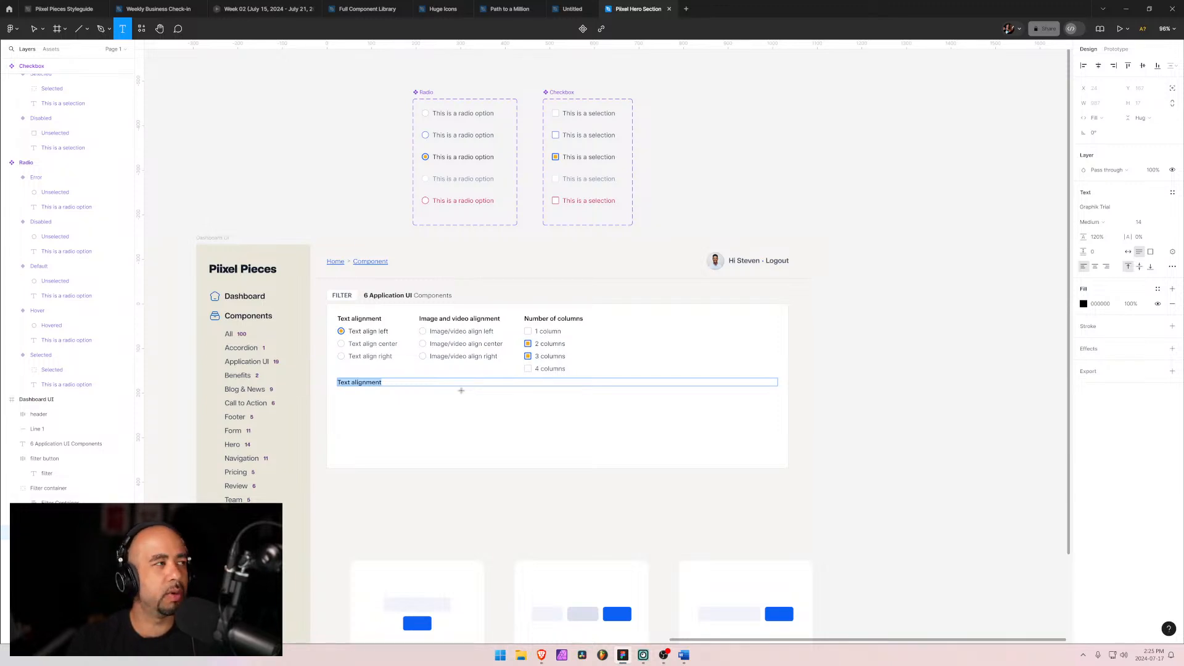
{"action": "type", "text": "Element"}
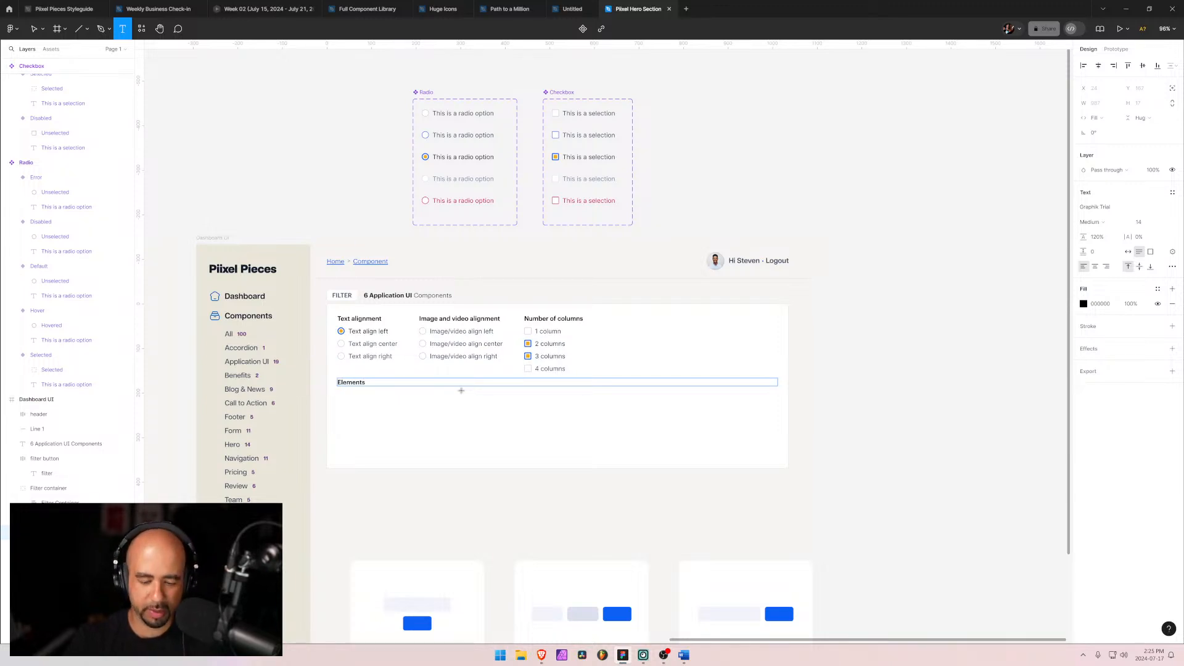
{"action": "key", "text": "Escape"}
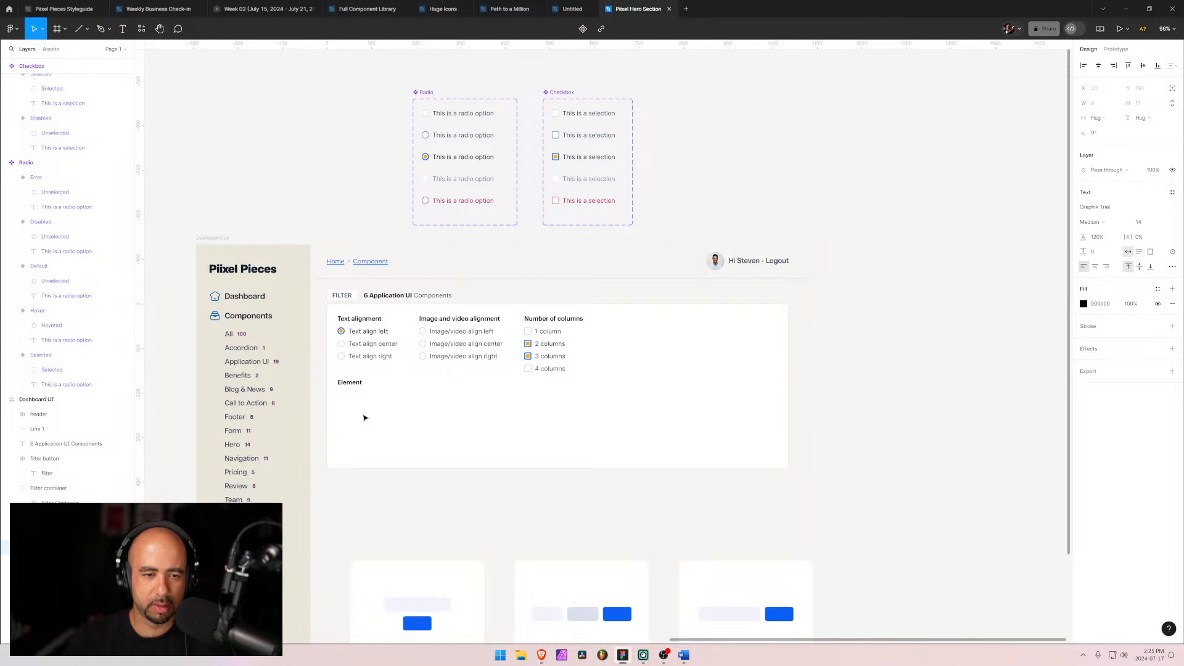
{"action": "key", "text": "Escape"}
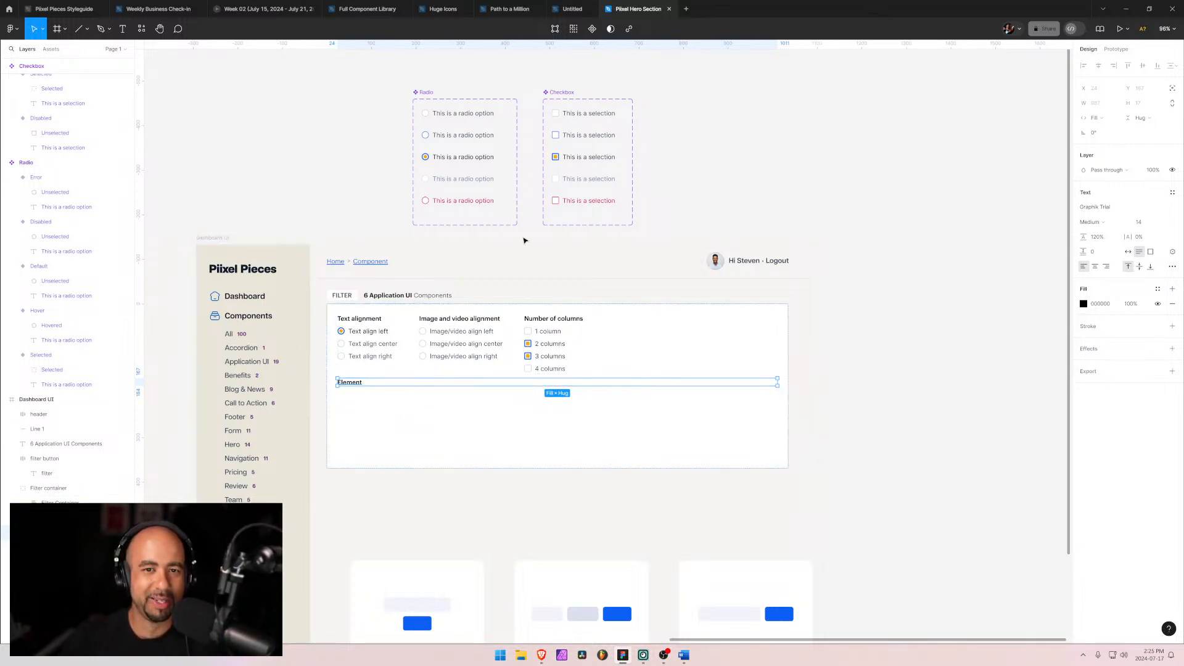
Step: Insert a Checkbox component instance from the assets and move it into the filter container beneath the Element heading
{"action": "left_click", "coordinate": [583, 116]}
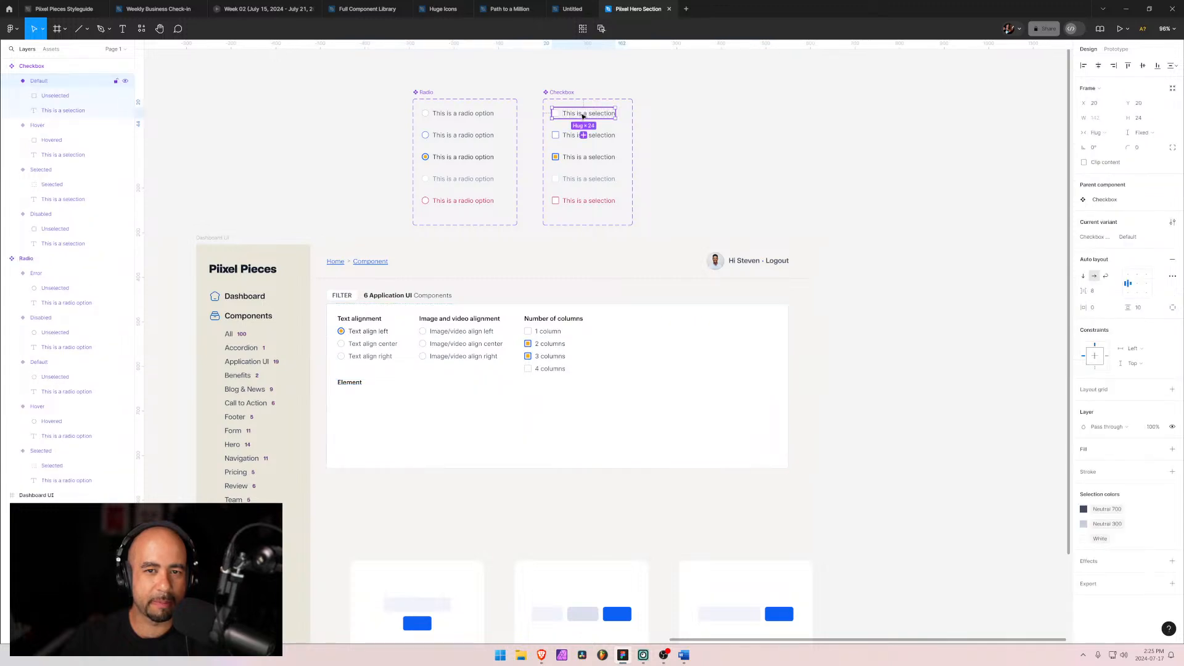
{"action": "left_click", "coordinate": [348, 385]}
{"action": "left_click", "coordinate": [349, 384]}
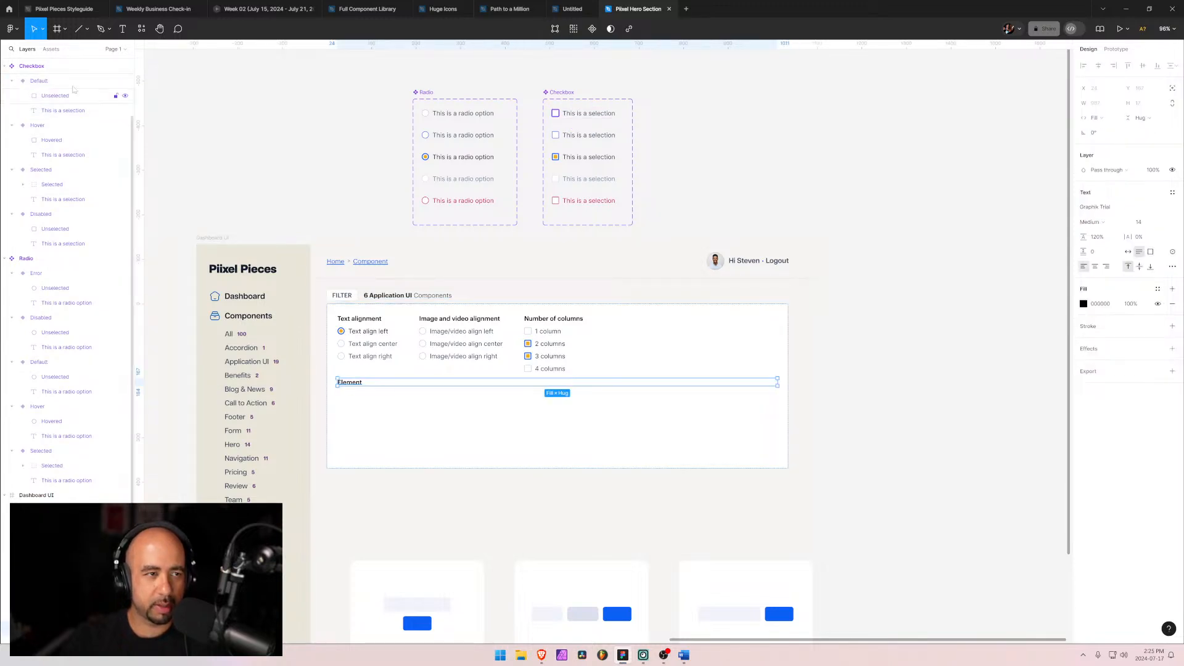
{"action": "left_click", "coordinate": [4, 67]}
{"action": "left_click", "coordinate": [4, 81]}
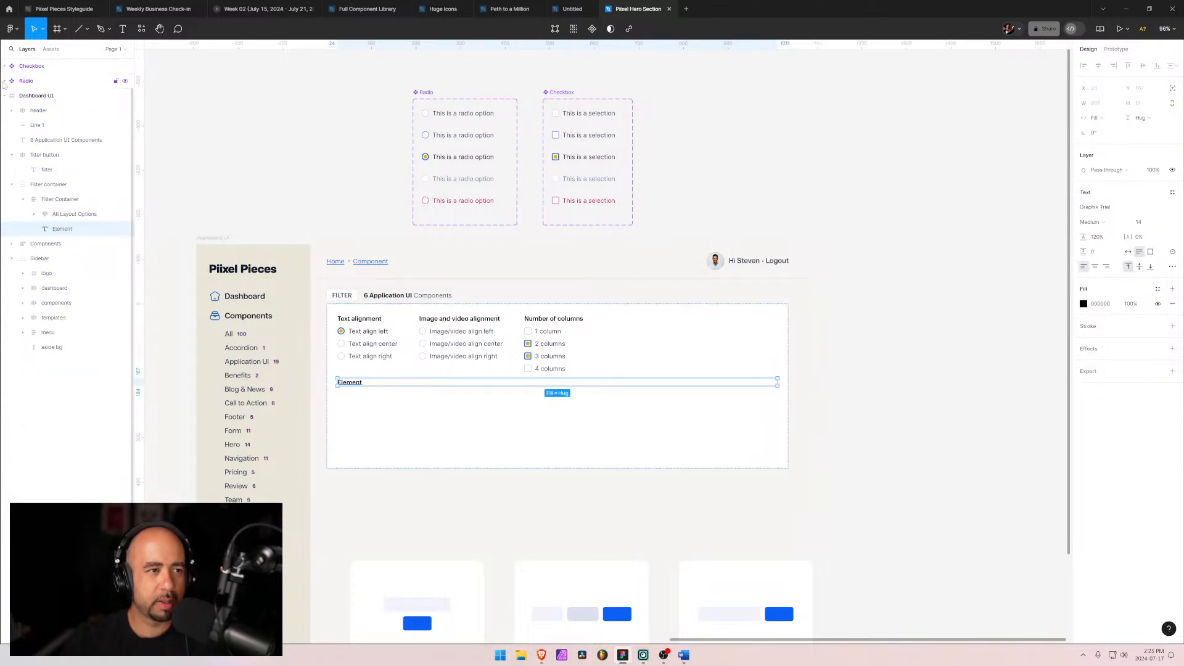
{"action": "left_click", "coordinate": [50, 49]}
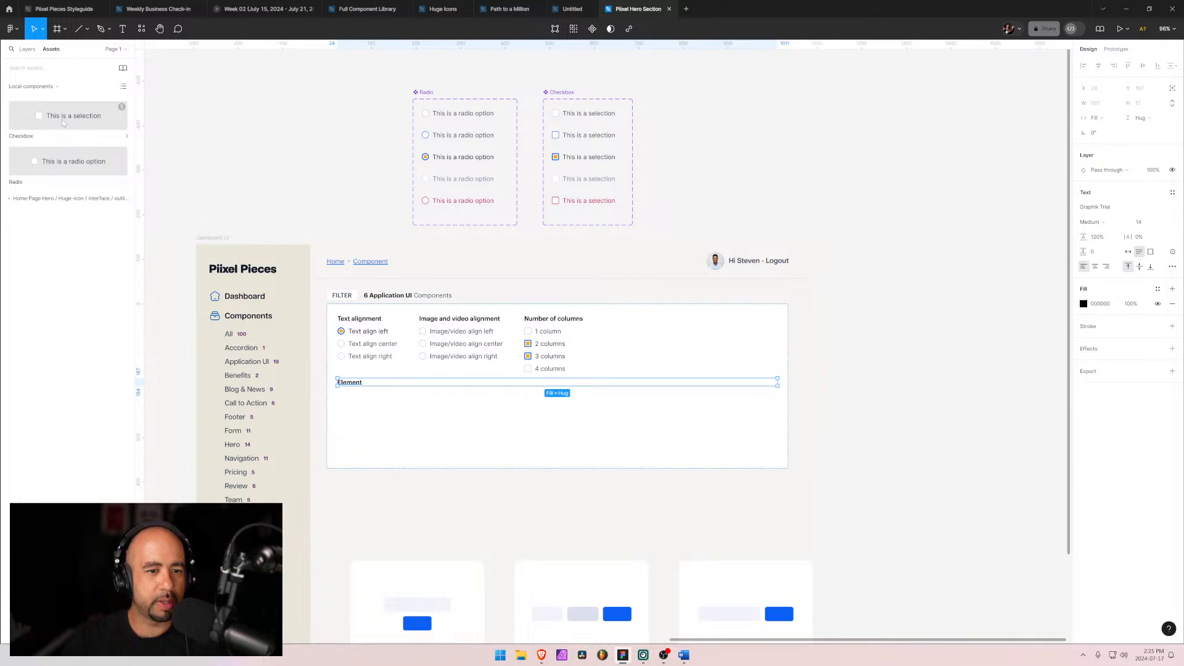
{"action": "left_click", "coordinate": [63, 124]}
{"action": "left_click", "coordinate": [193, 216]}
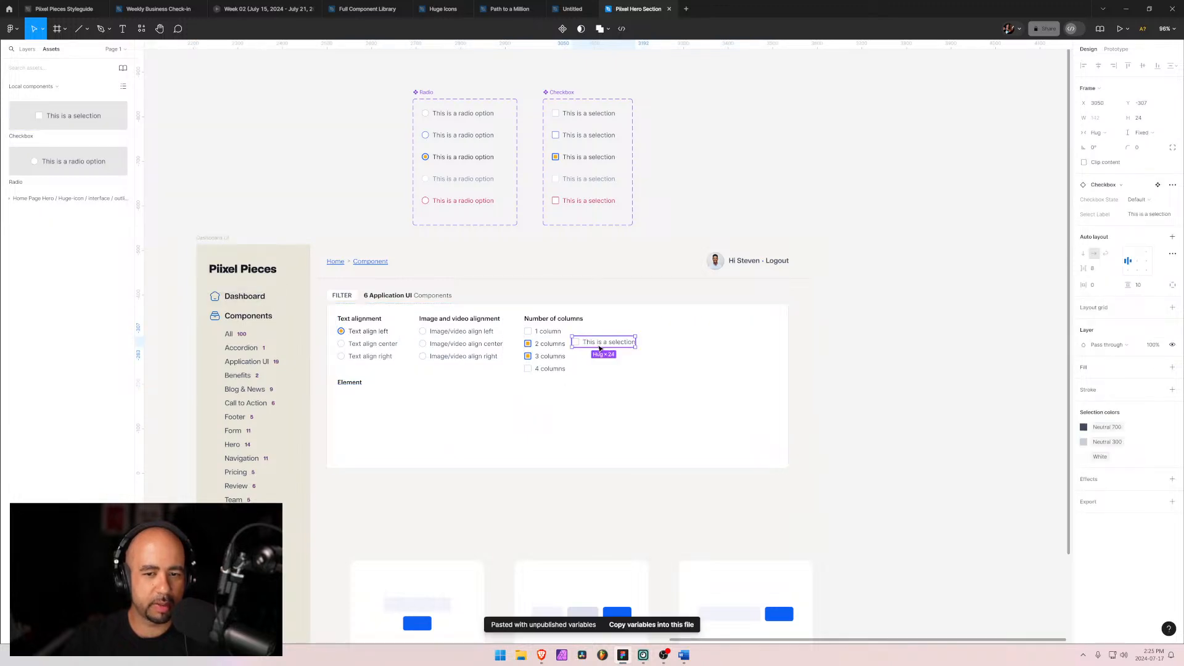
{"action": "left_click_drag", "start_coordinate": [601, 349], "coordinate": [375, 405]}
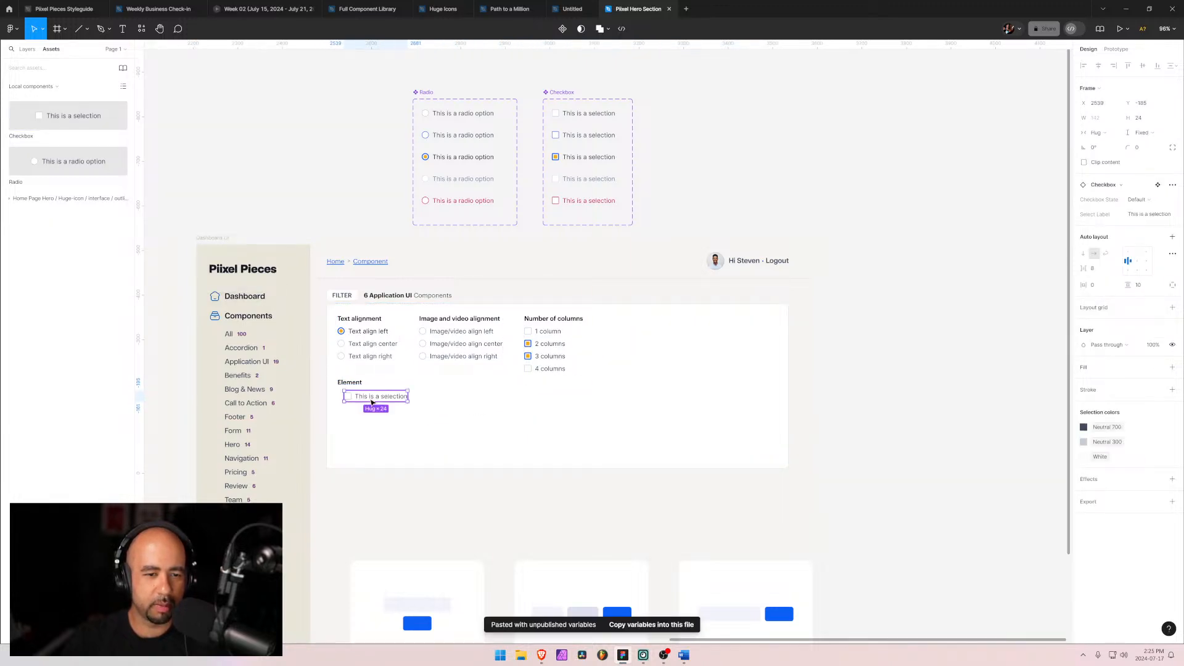
{"action": "left_click", "coordinate": [360, 414]}
{"action": "left_click", "coordinate": [27, 49]}
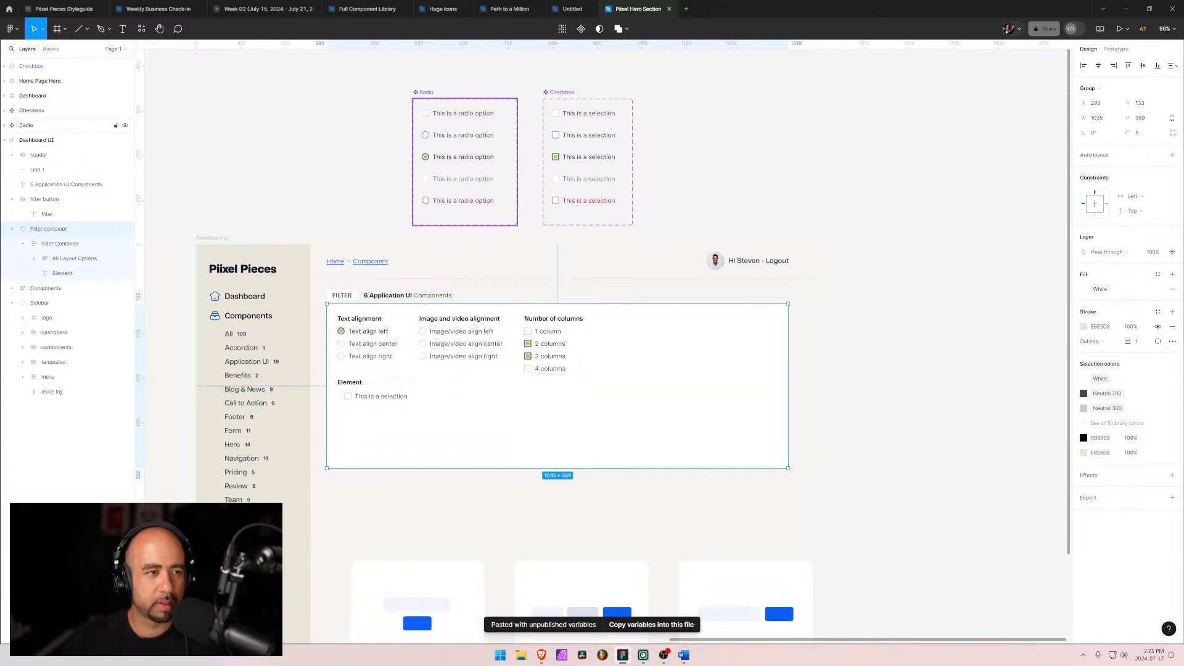
{"action": "left_click_drag", "start_coordinate": [33, 70], "coordinate": [59, 257]}
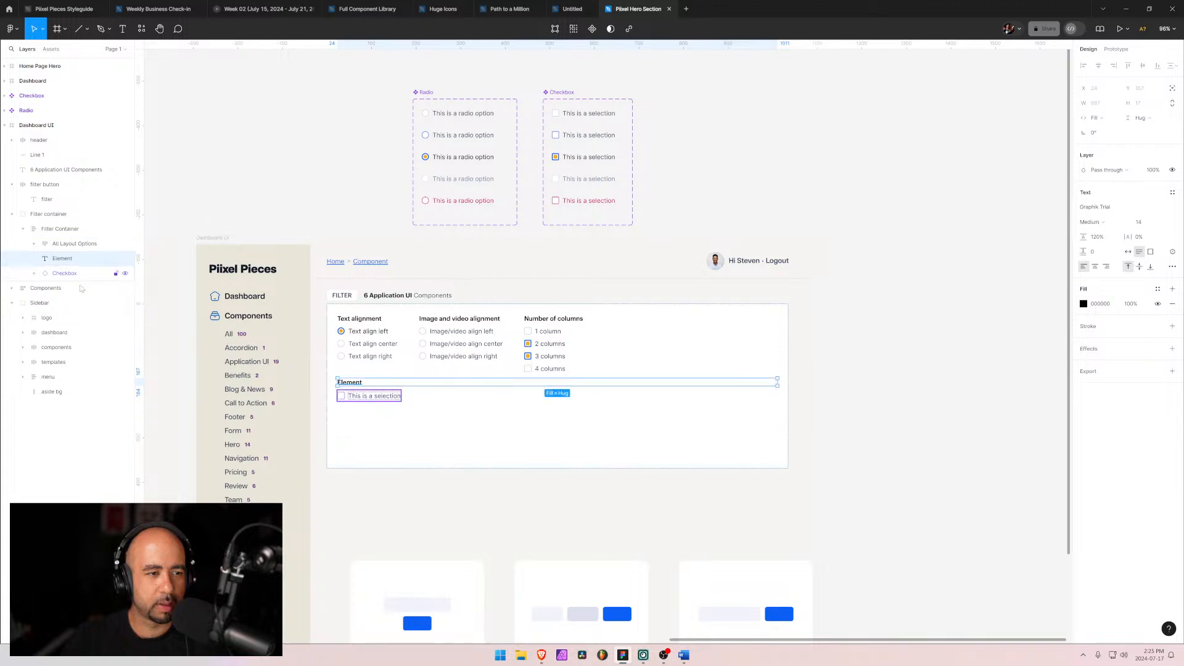
{"action": "left_click", "coordinate": [390, 429]}
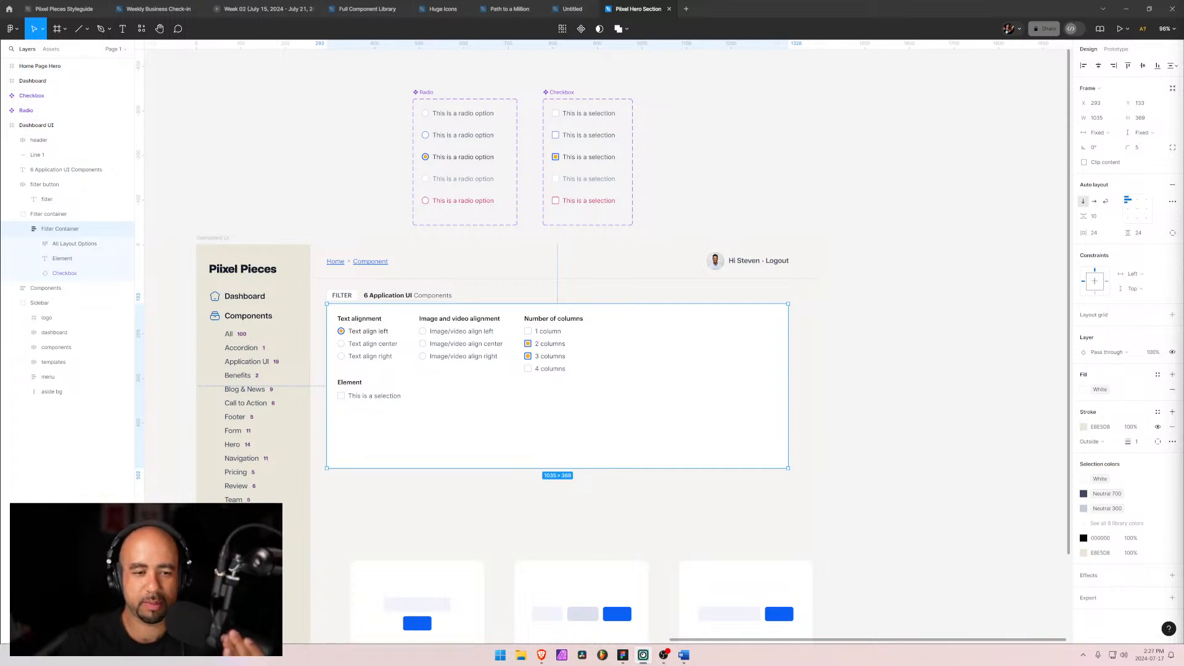
Step: Set the checkbox instance's label to Button
{"action": "double_click", "coordinate": [372, 396]}
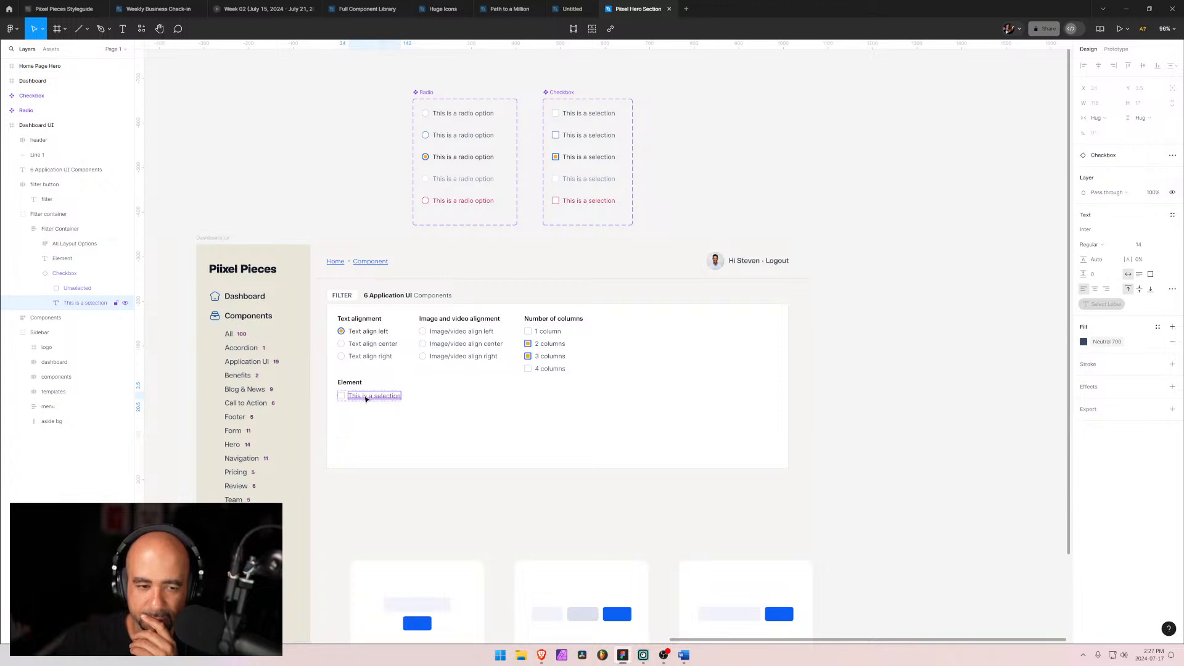
{"action": "left_click", "coordinate": [358, 405]}
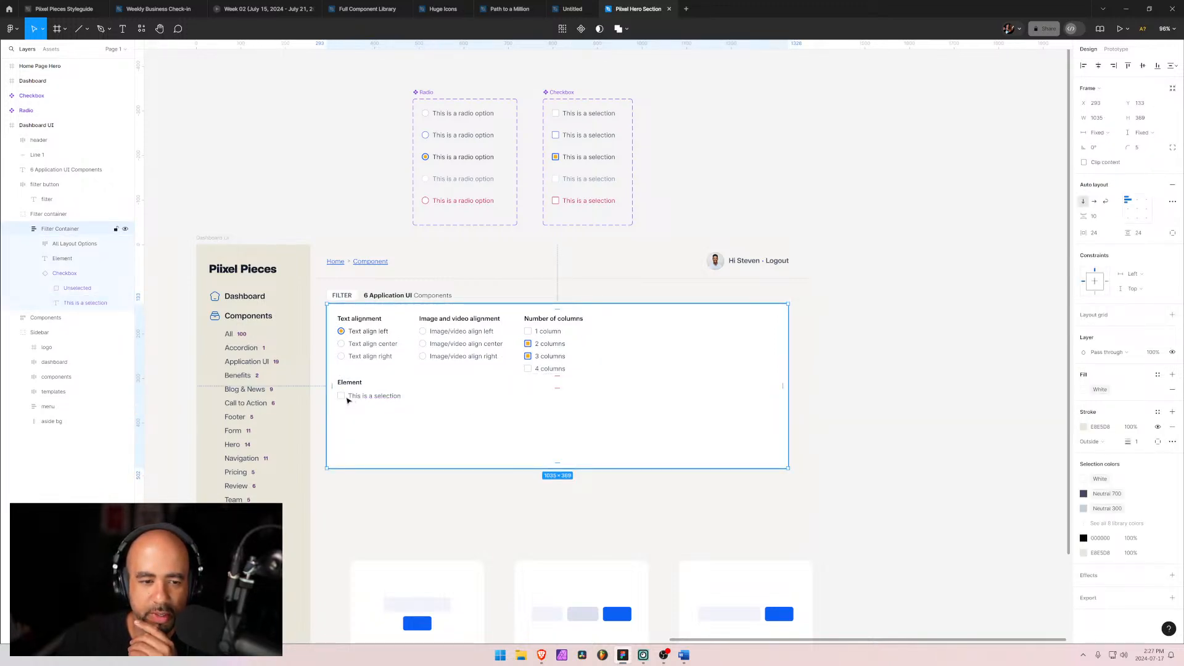
{"action": "left_click", "coordinate": [62, 288]}
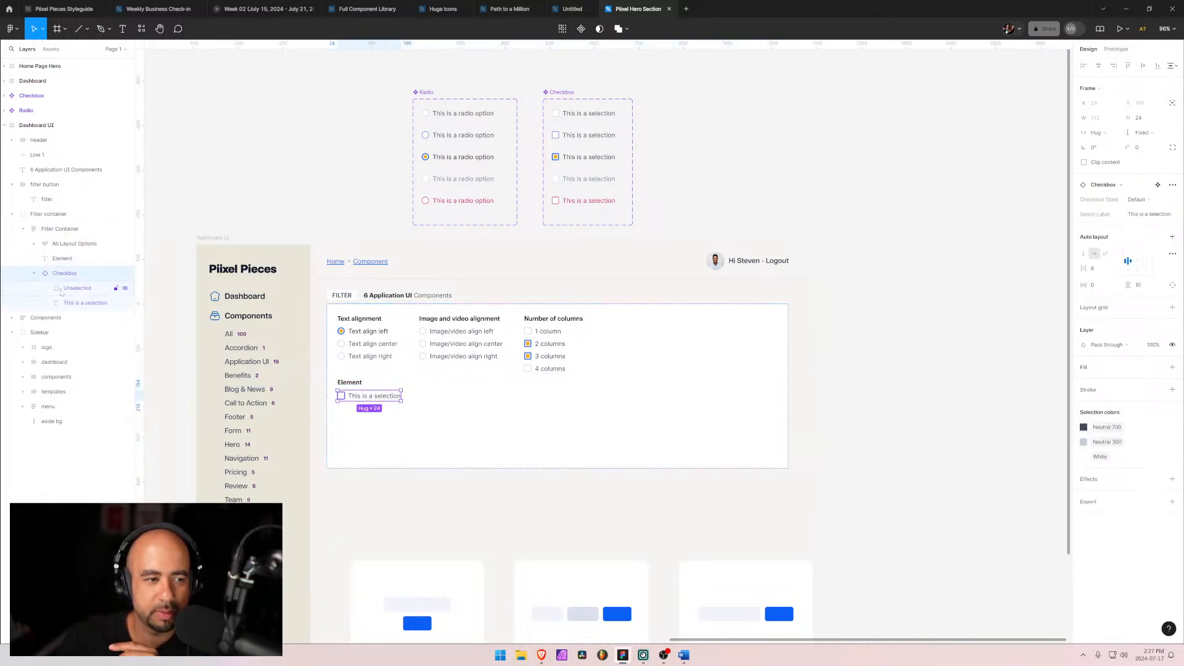
{"action": "left_click", "coordinate": [62, 275]}
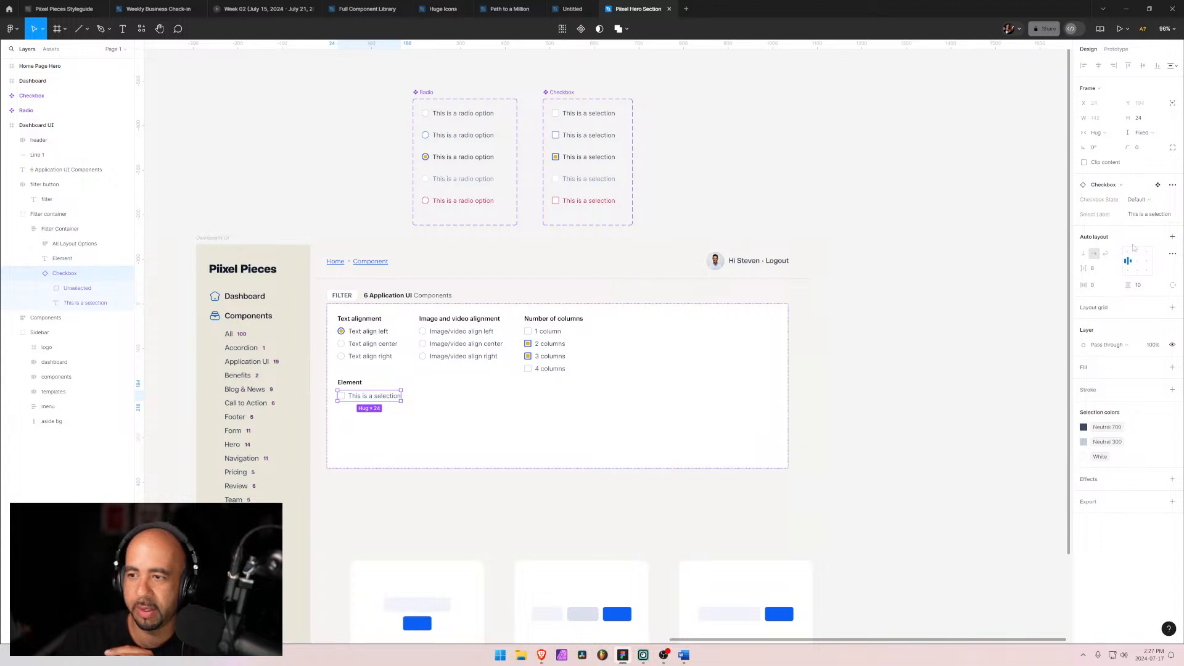
{"action": "left_click", "coordinate": [1149, 214]}
{"action": "type", "text": "But"}
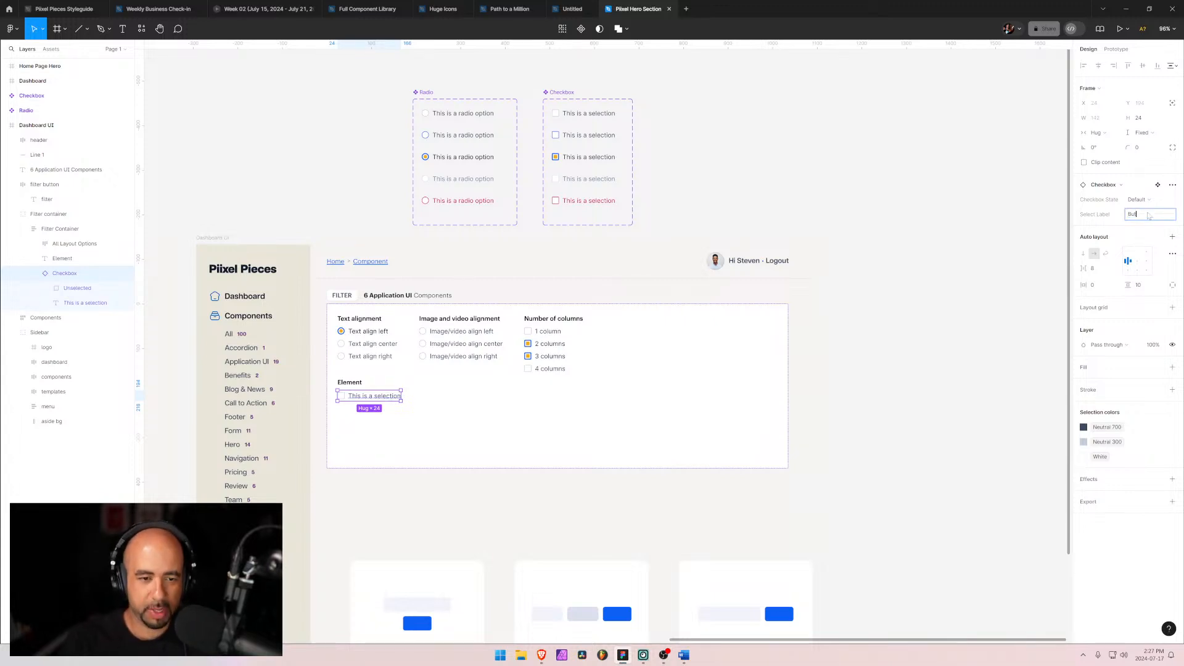
{"action": "type", "text": "tons"}
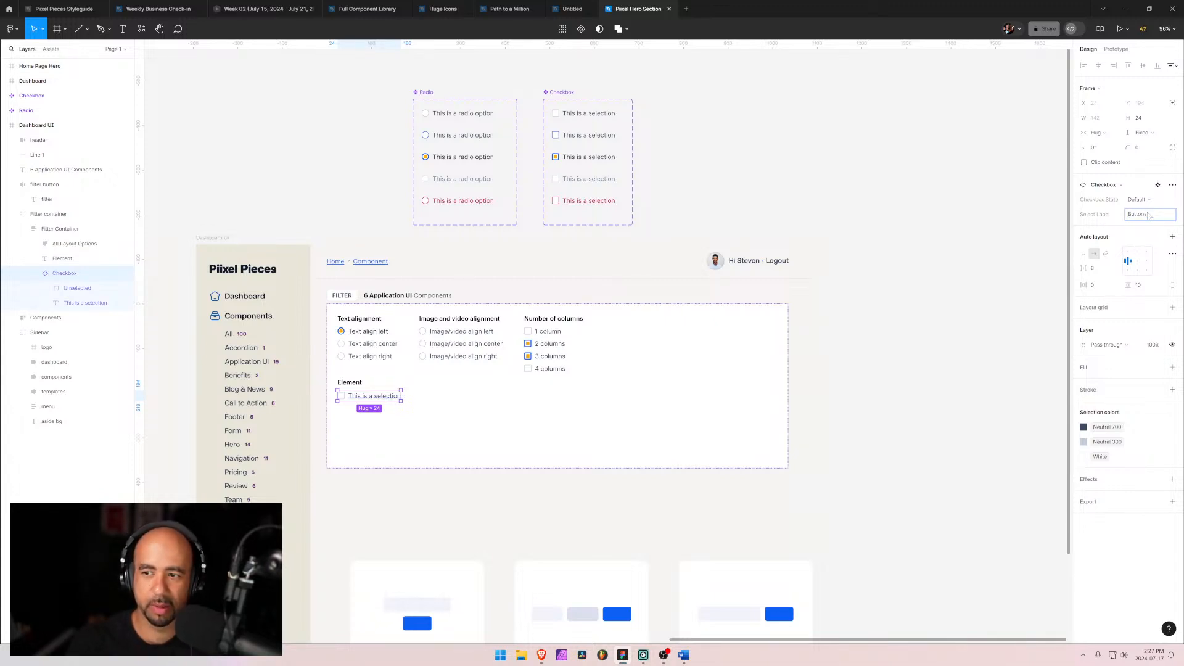
{"action": "key", "text": "Return"}
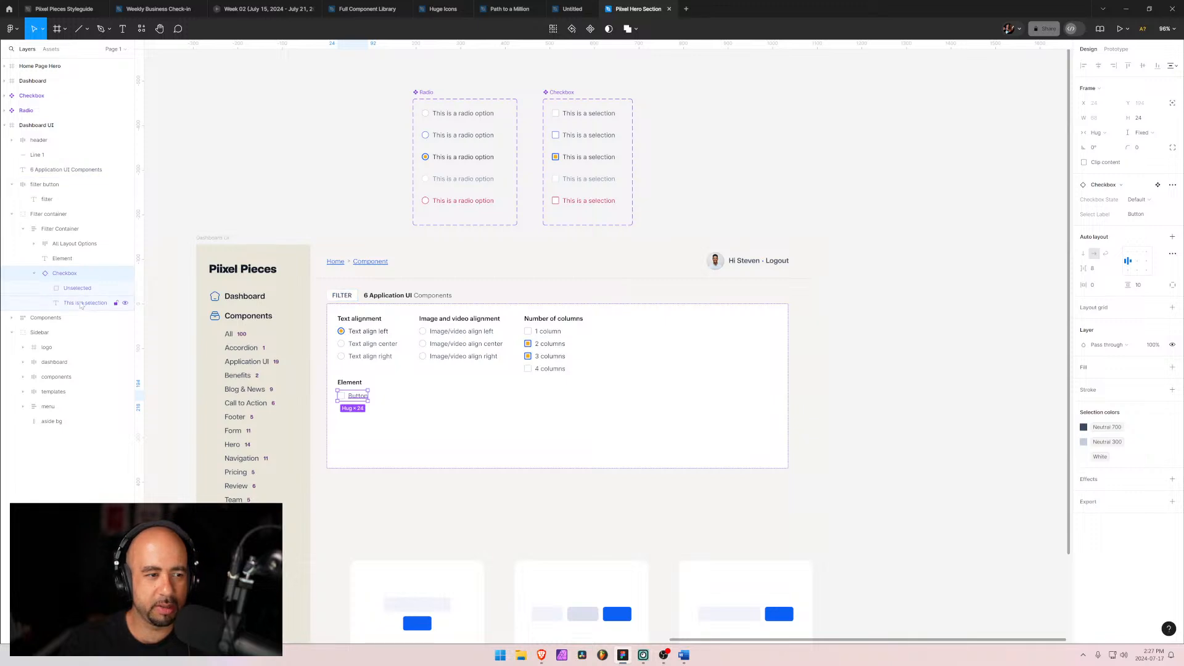
Step: Duplicate the Button checkbox, check the element list in the requirements document, and change the copy's label to Icon
{"action": "left_click", "coordinate": [49, 275]}
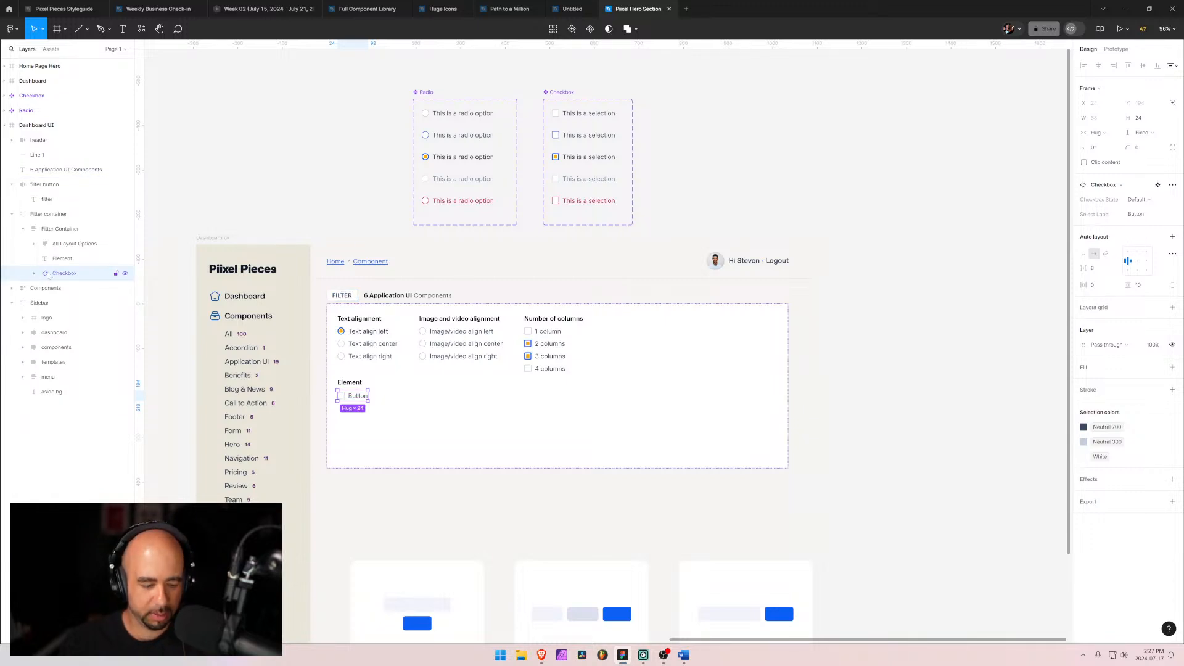
{"action": "key", "text": "ctrl+d"}
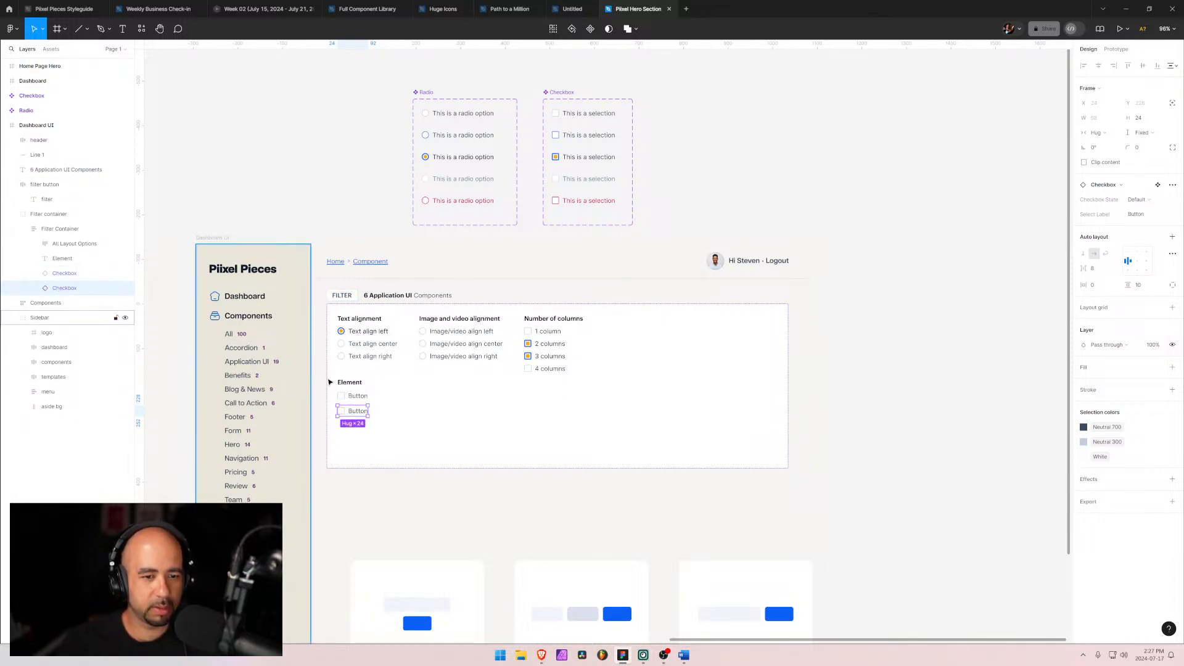
{"action": "double_click", "coordinate": [357, 410]}
{"action": "double_click", "coordinate": [358, 411]}
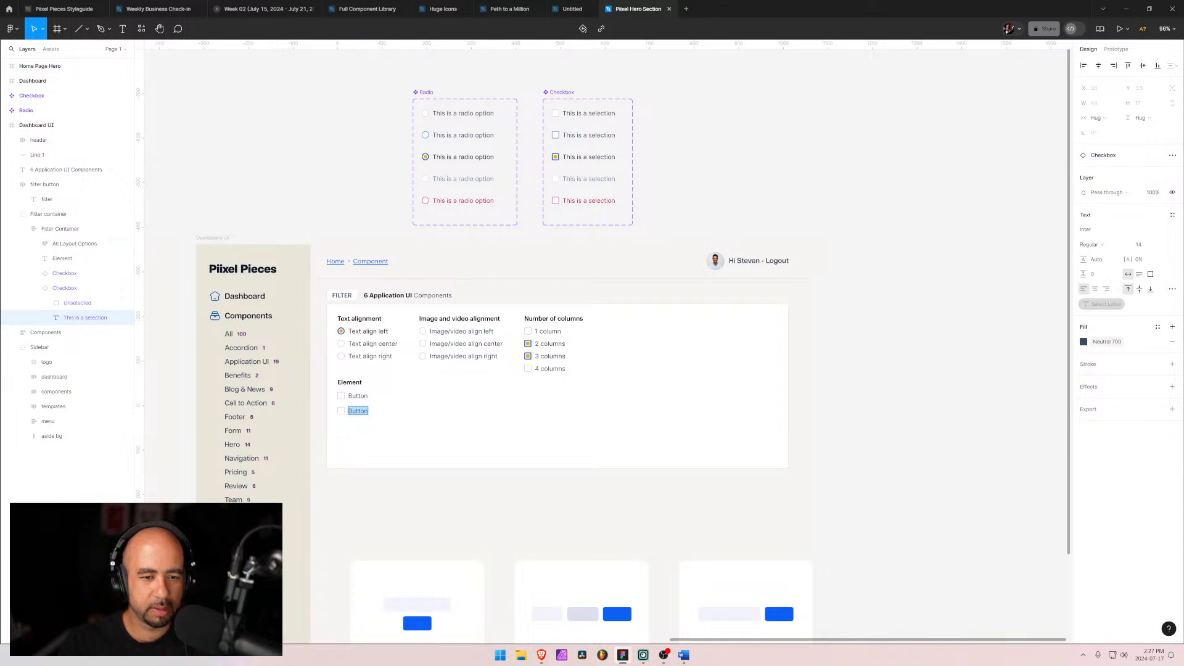
{"action": "key", "text": "alt+Tab"}
{"action": "key", "text": "alt+Tab"}
{"action": "key", "text": "alt+Tab"}
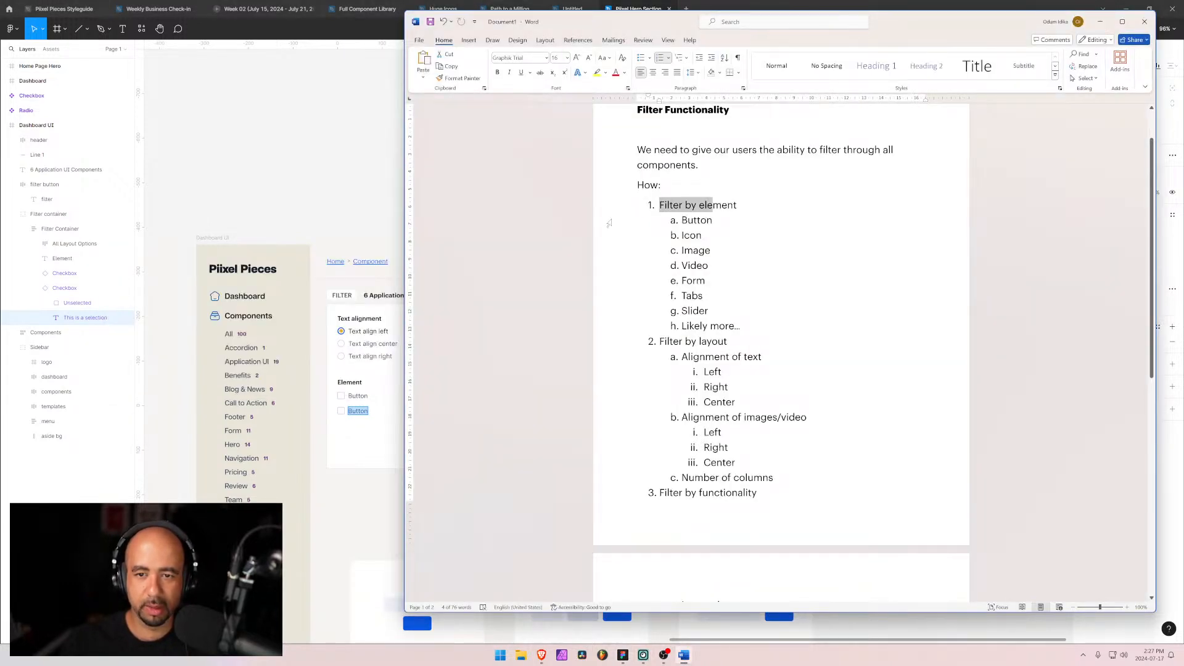
{"action": "key", "text": "alt+Tab"}
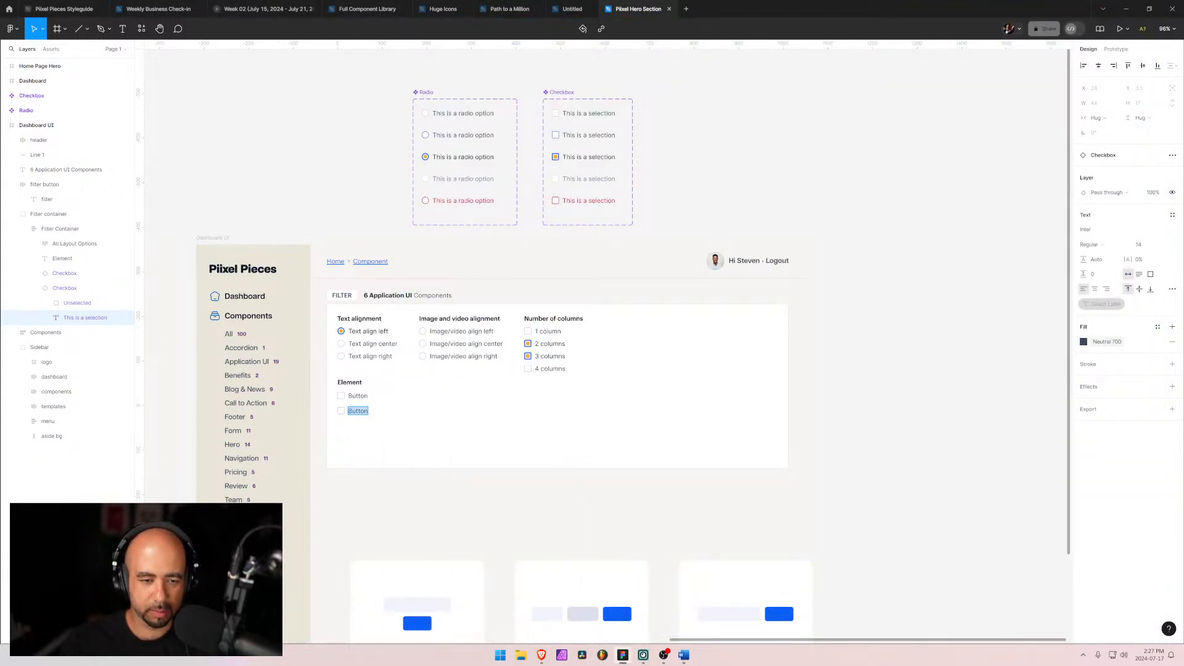
{"action": "type", "text": "Icon"}
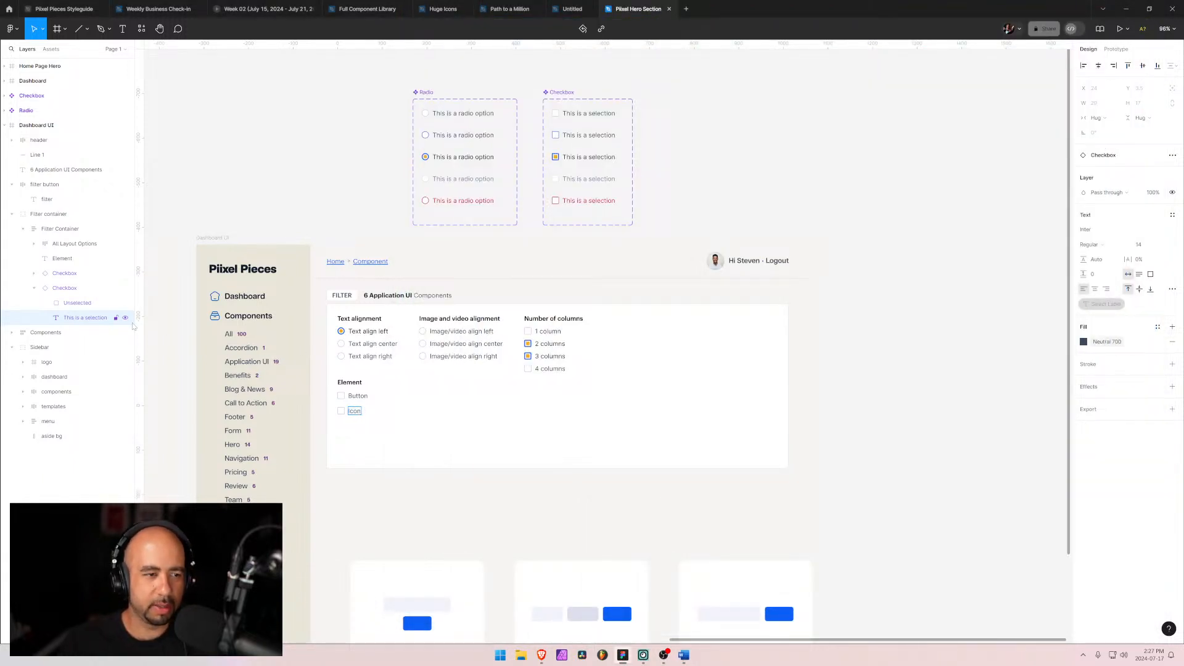
Step: Duplicate the Icon checkbox and change the new copy's label to Images
{"action": "left_click", "coordinate": [34, 288]}
{"action": "left_click", "coordinate": [51, 293]}
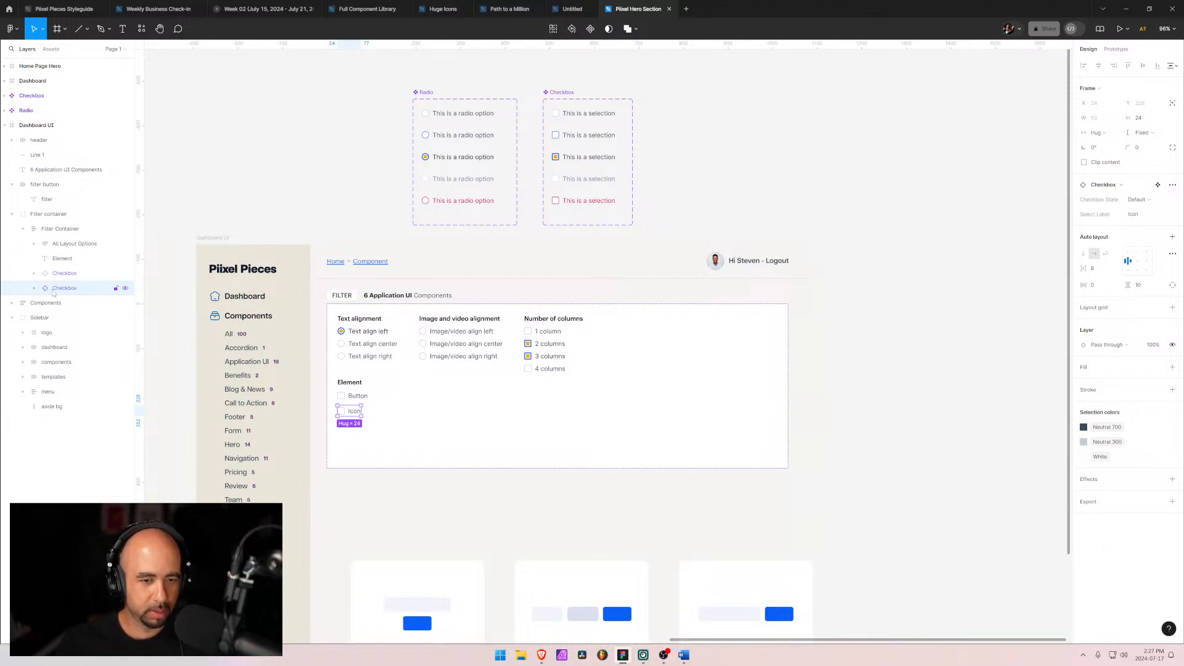
{"action": "key", "text": "ctrl+d"}
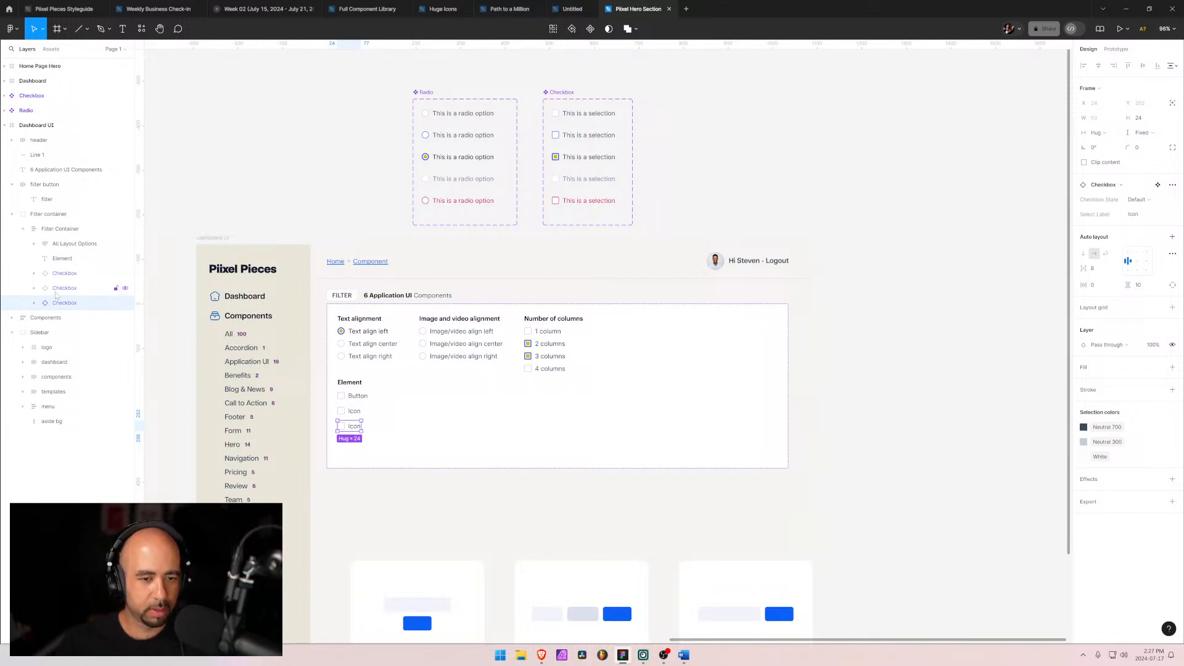
{"action": "double_click", "coordinate": [354, 427]}
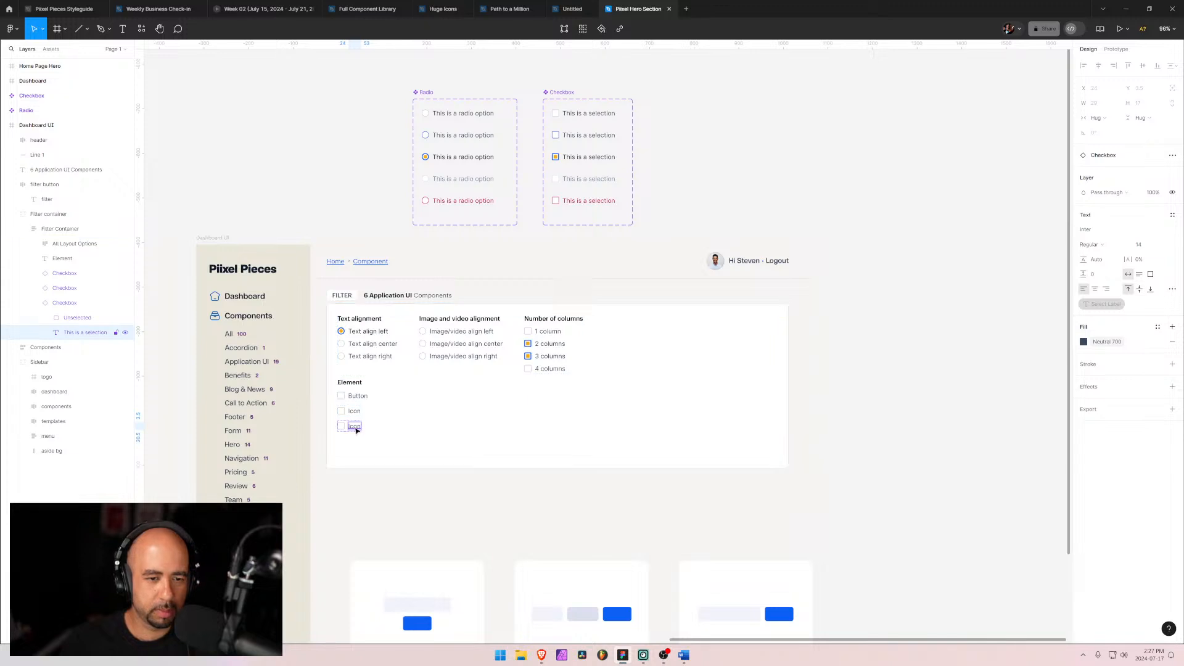
{"action": "key", "text": "Return"}
{"action": "type", "text": "Images"}
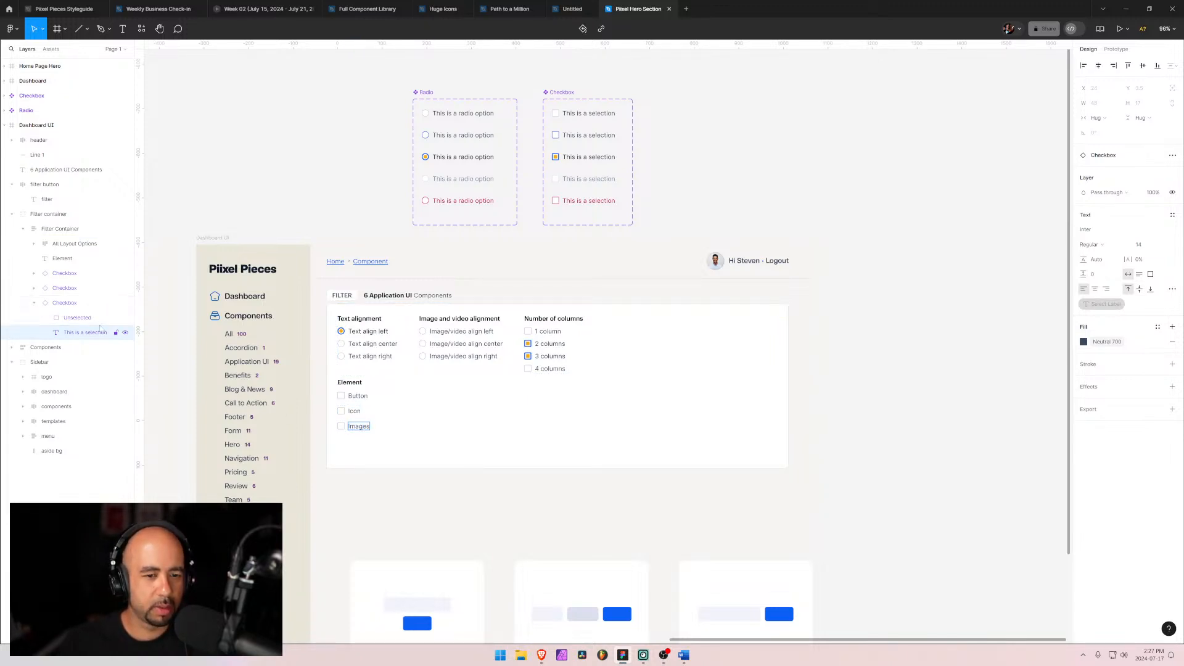
Step: Wrap the three Element checkboxes in an auto layout frame and rename it All Elements
{"action": "left_click", "coordinate": [74, 303]}
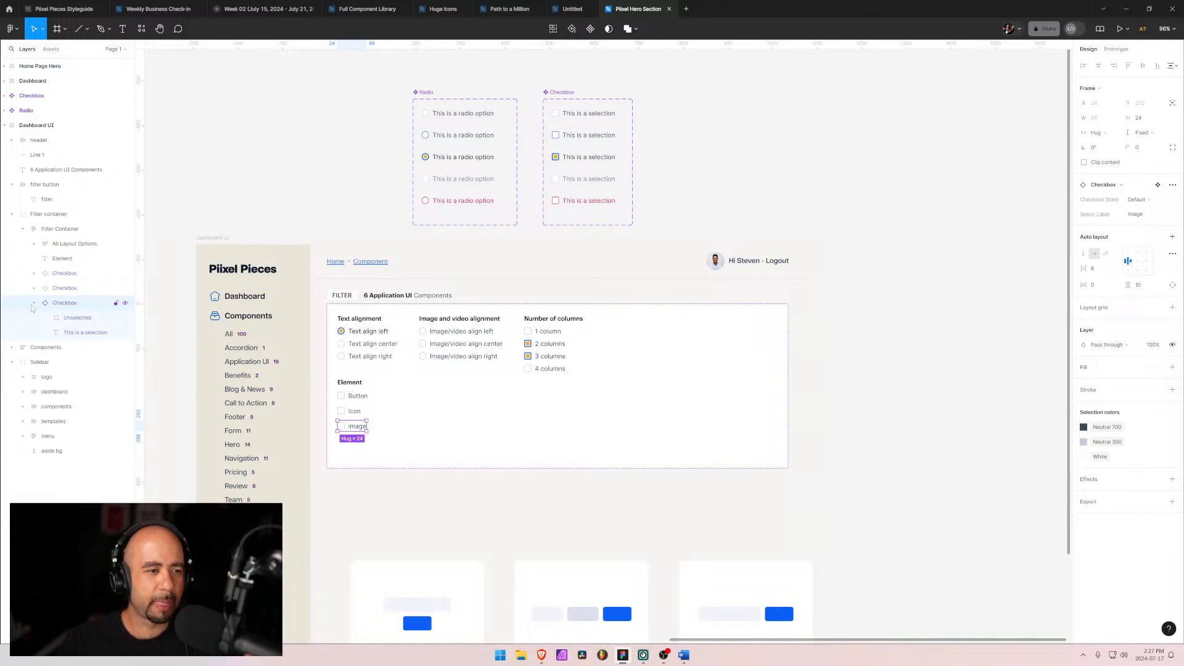
{"action": "left_click", "coordinate": [64, 303], "text": "shift"}
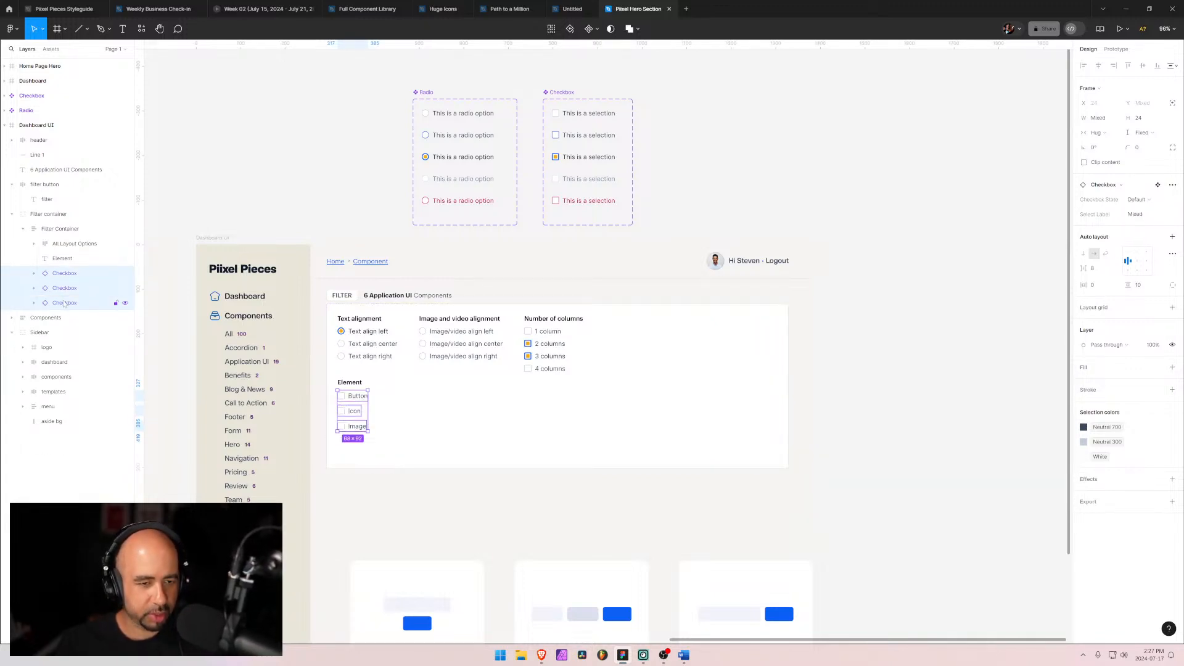
{"action": "key", "text": "shift+a"}
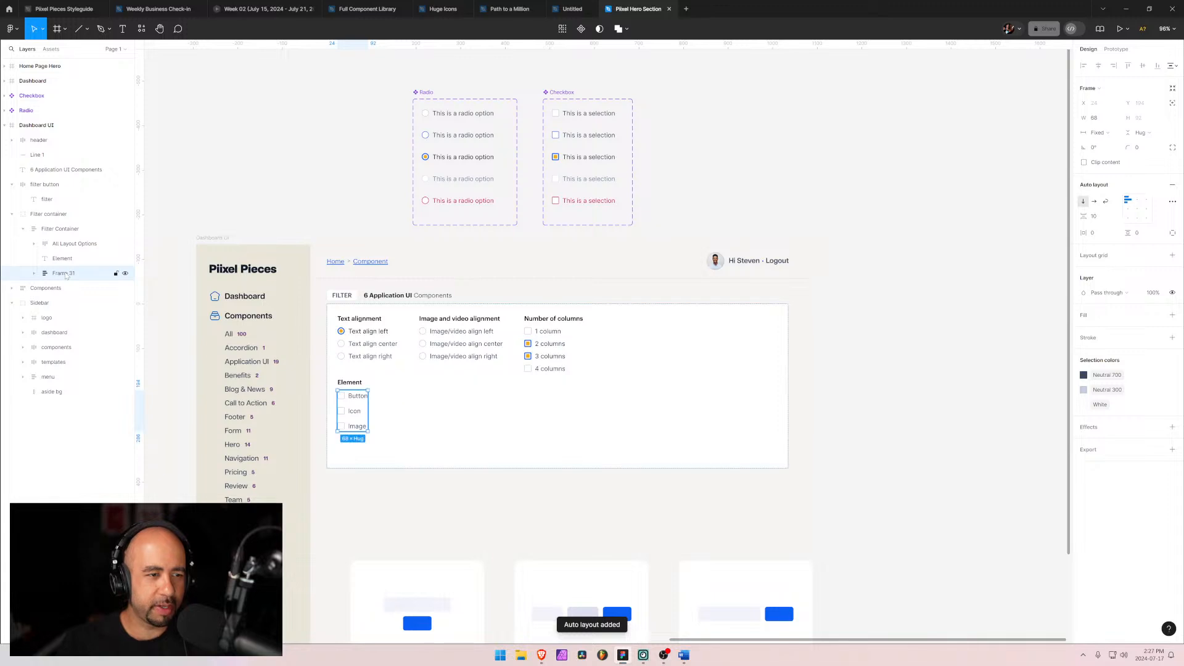
{"action": "double_click", "coordinate": [64, 274]}
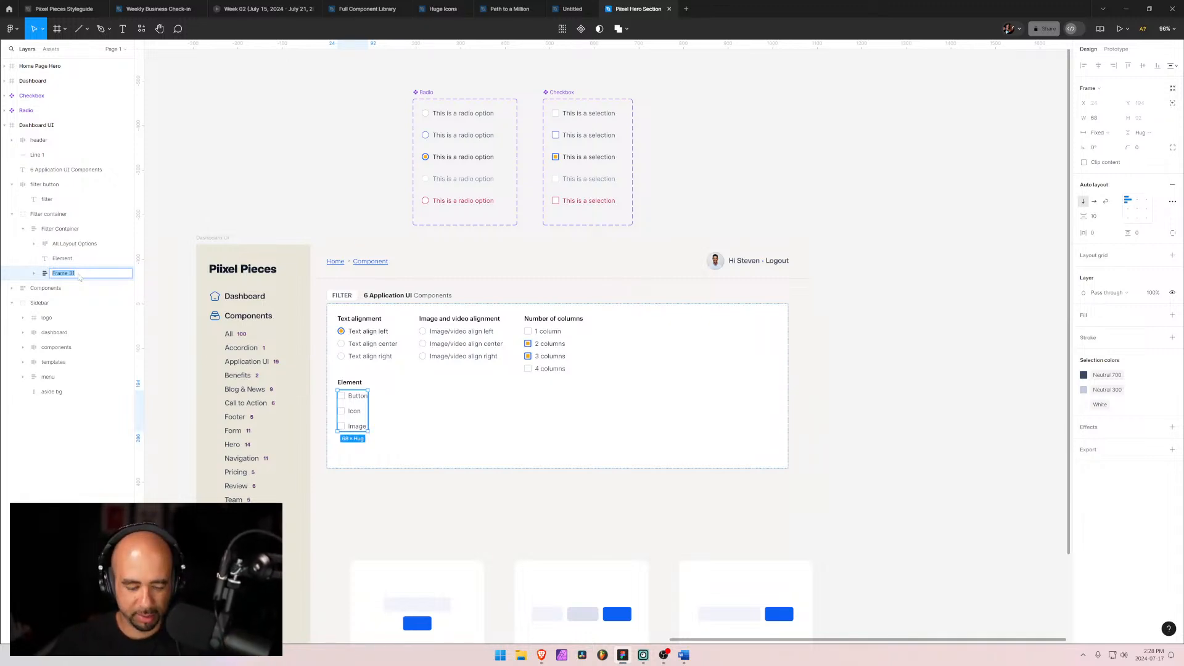
{"action": "type", "text": "Elements"}
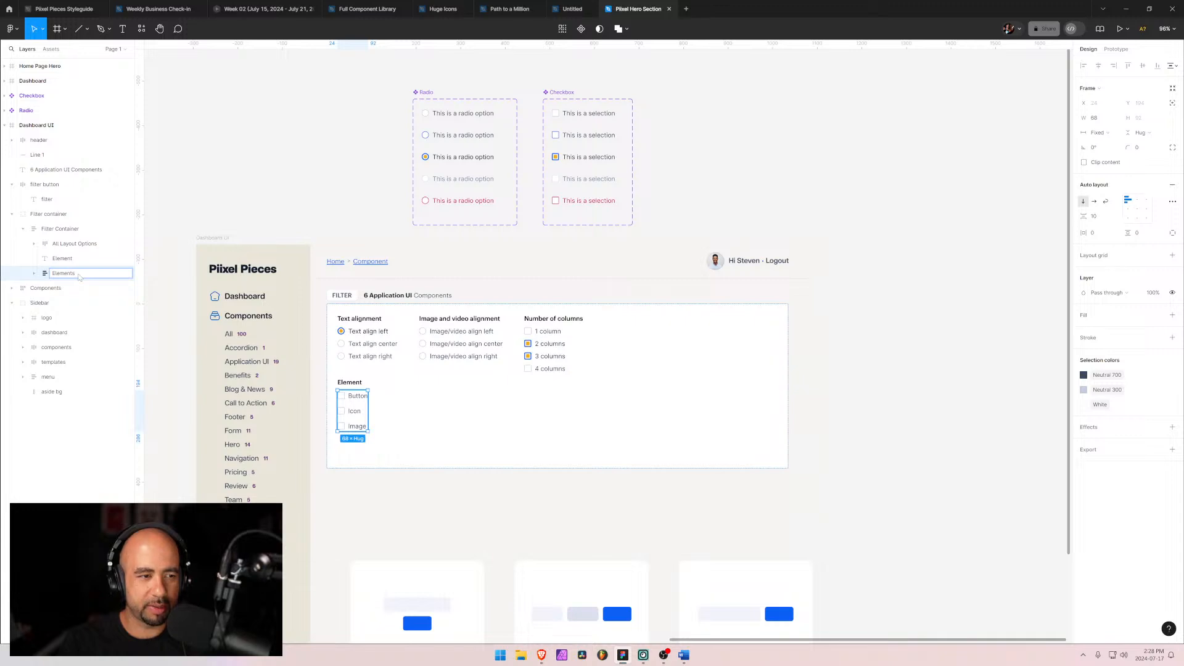
{"action": "type", "text": "A"}
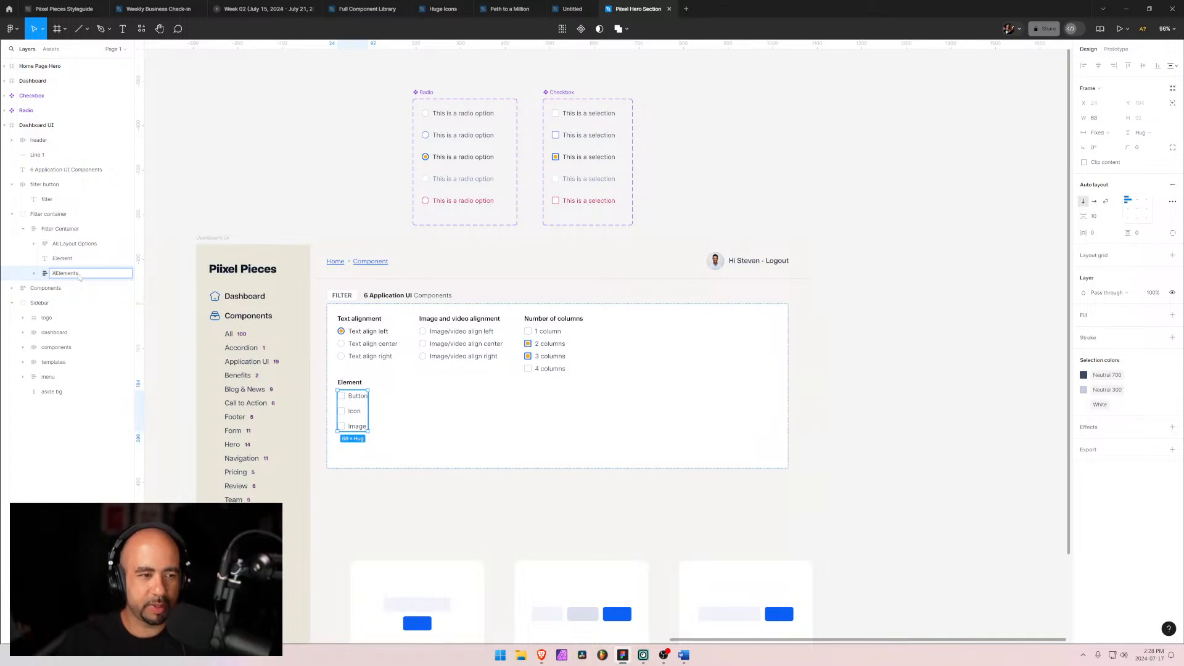
{"action": "type", "text": "ll"}
{"action": "key", "text": "Return"}
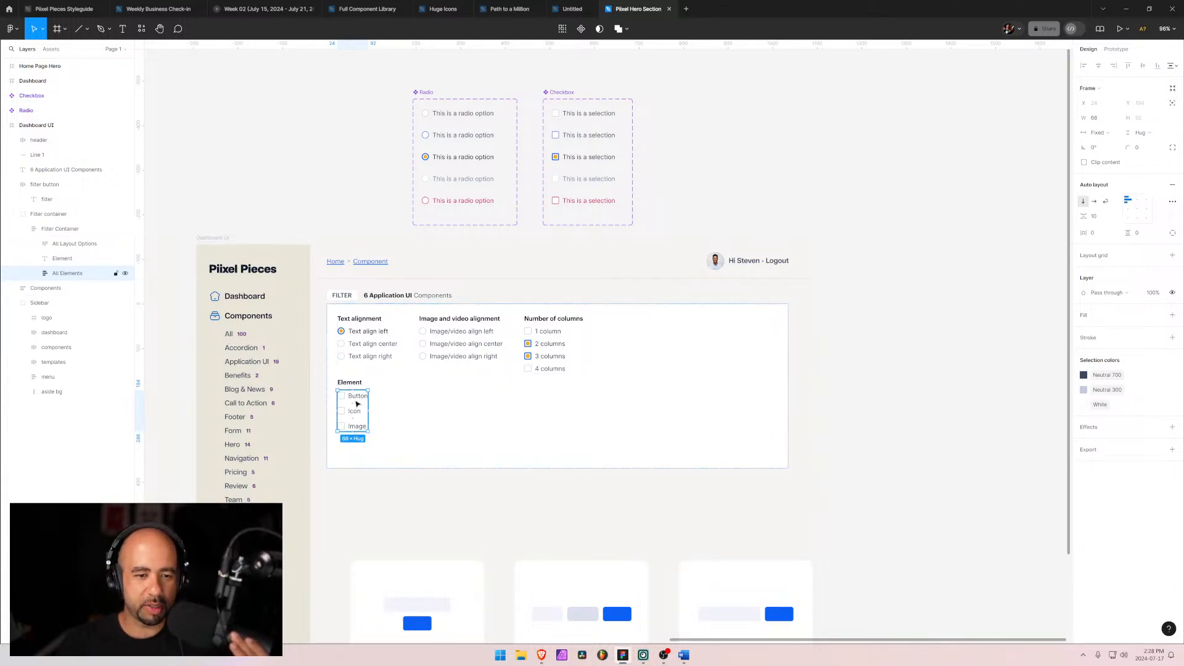
Step: Set the spacing between items in the All Elements frame to 4
{"action": "left_click", "coordinate": [33, 273]}
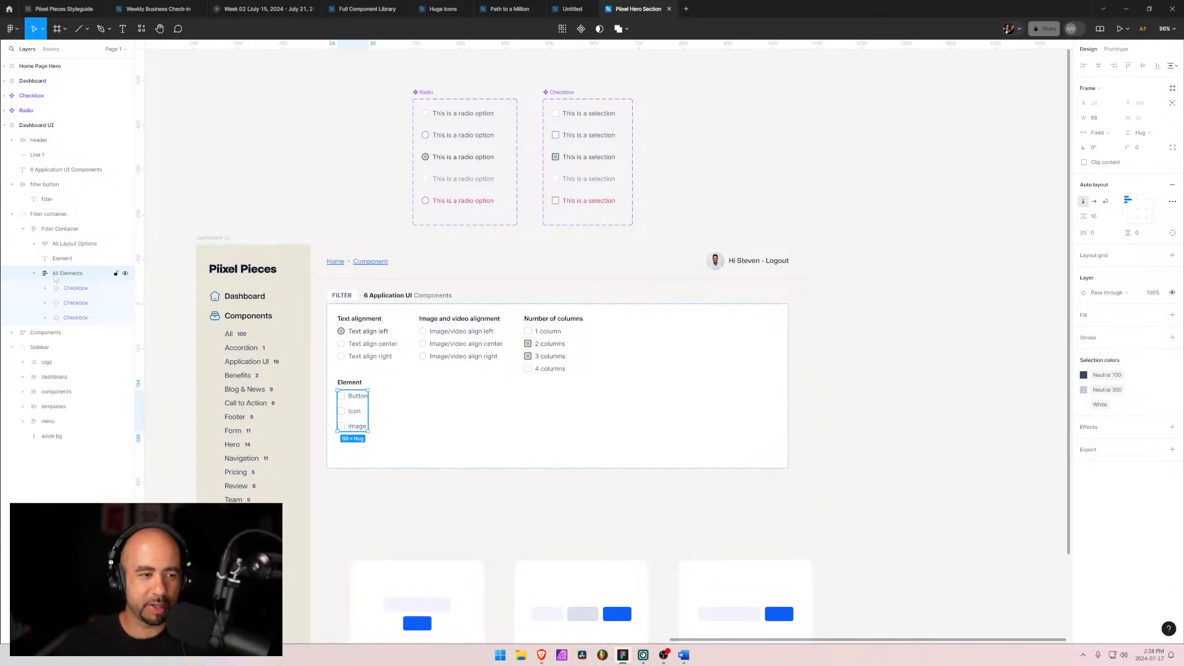
{"action": "left_click", "coordinate": [34, 273]}
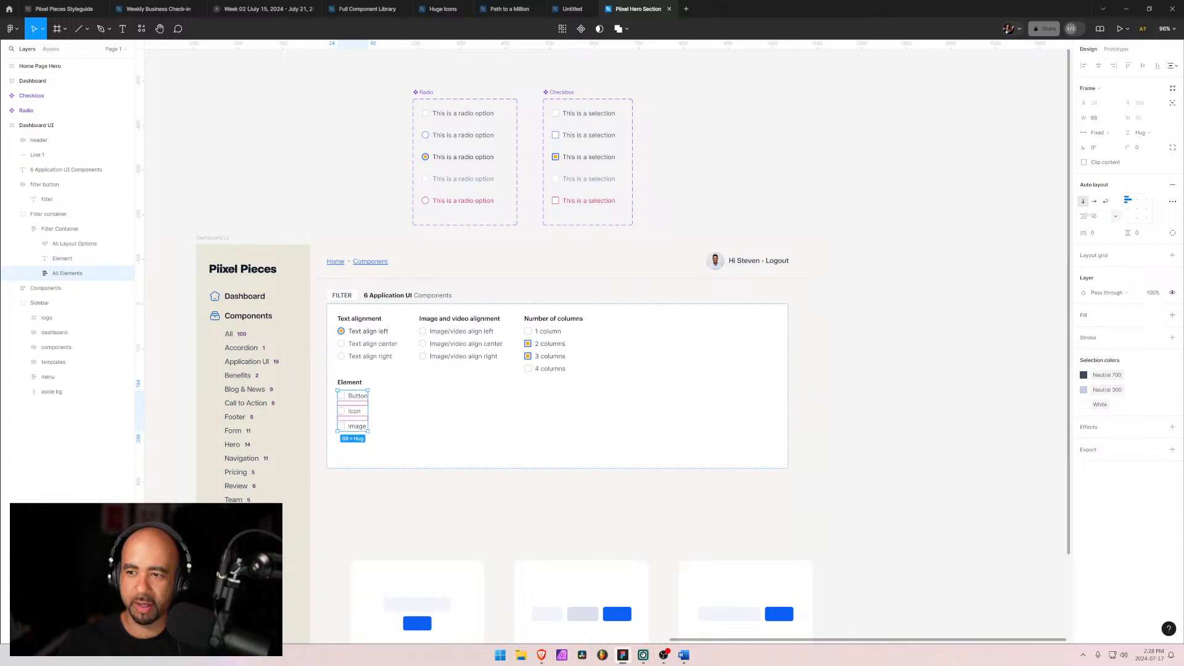
{"action": "left_click", "coordinate": [1097, 217]}
{"action": "type", "text": "4"}
{"action": "key", "text": "Return"}
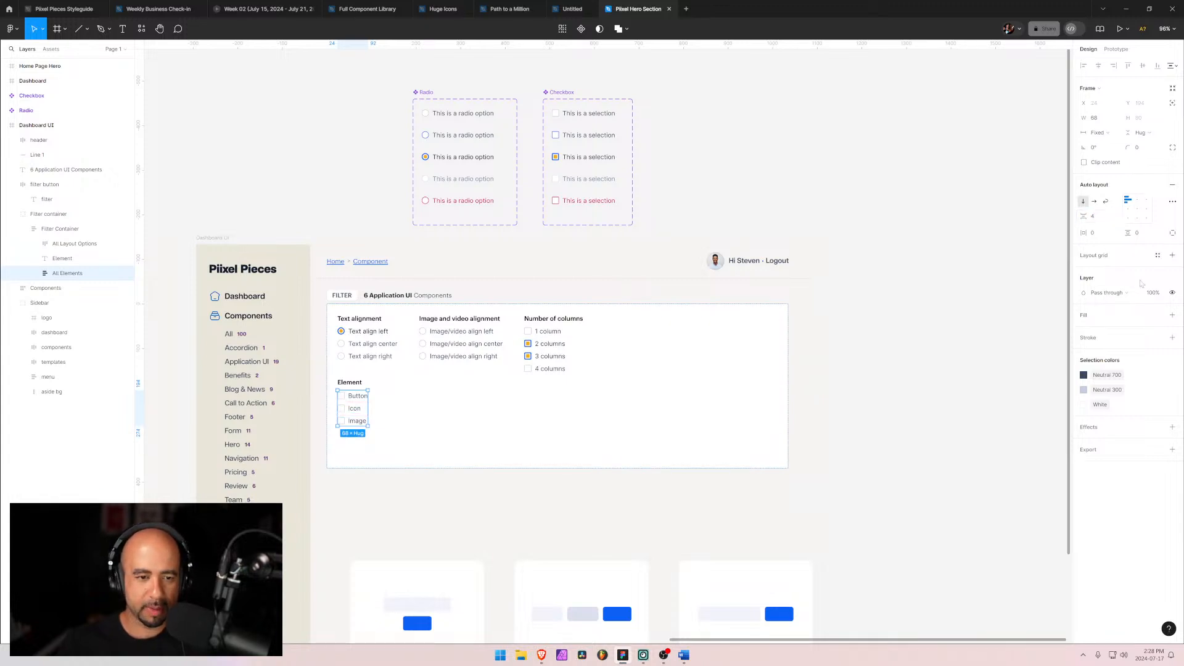
Step: Duplicate all three checkboxes inside the All Elements frame
{"action": "left_click", "coordinate": [622, 469]}
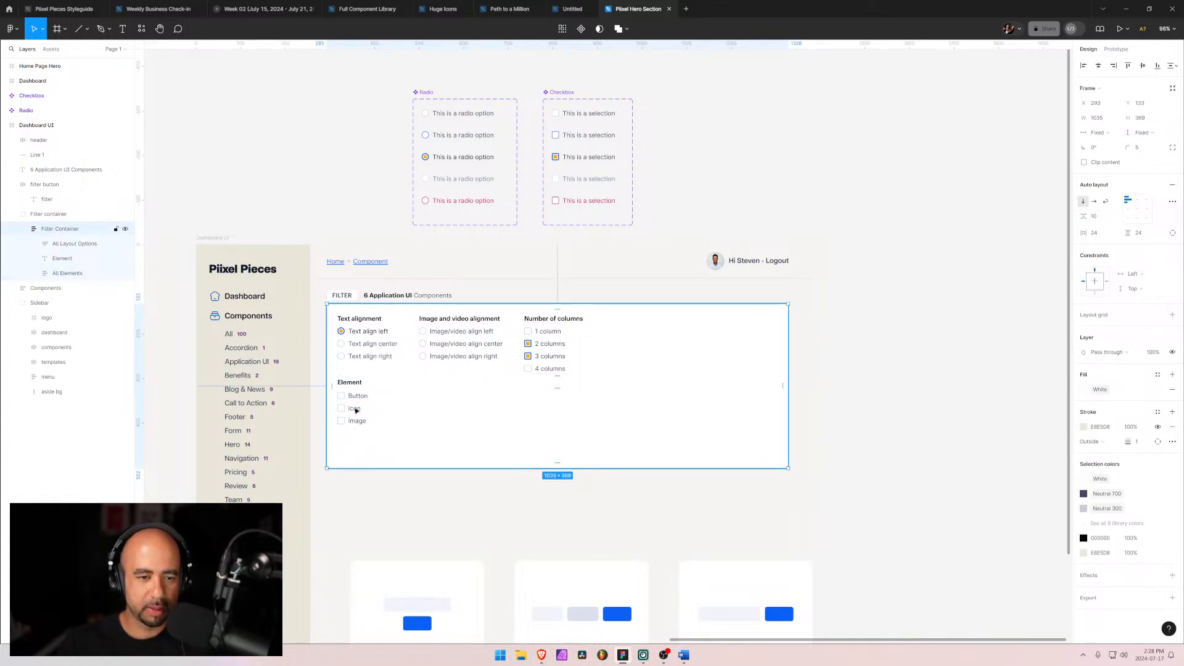
{"action": "left_click", "coordinate": [62, 273]}
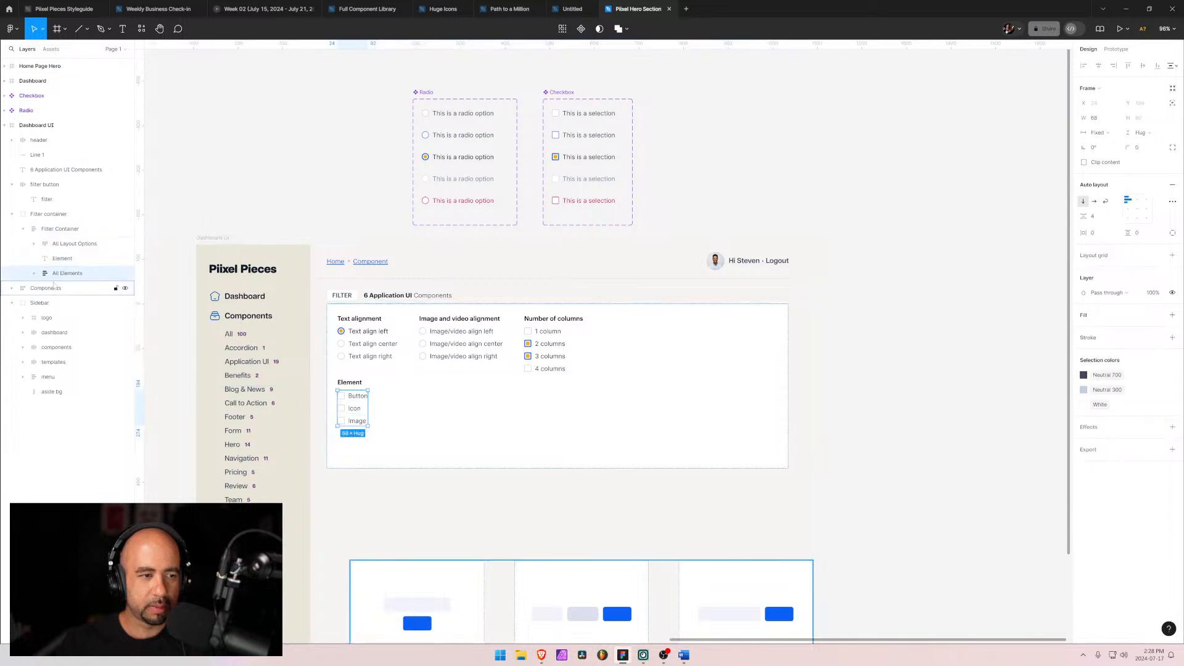
{"action": "left_click", "coordinate": [34, 274]}
{"action": "left_click", "coordinate": [62, 288]}
{"action": "left_click", "coordinate": [66, 319], "text": "shift"}
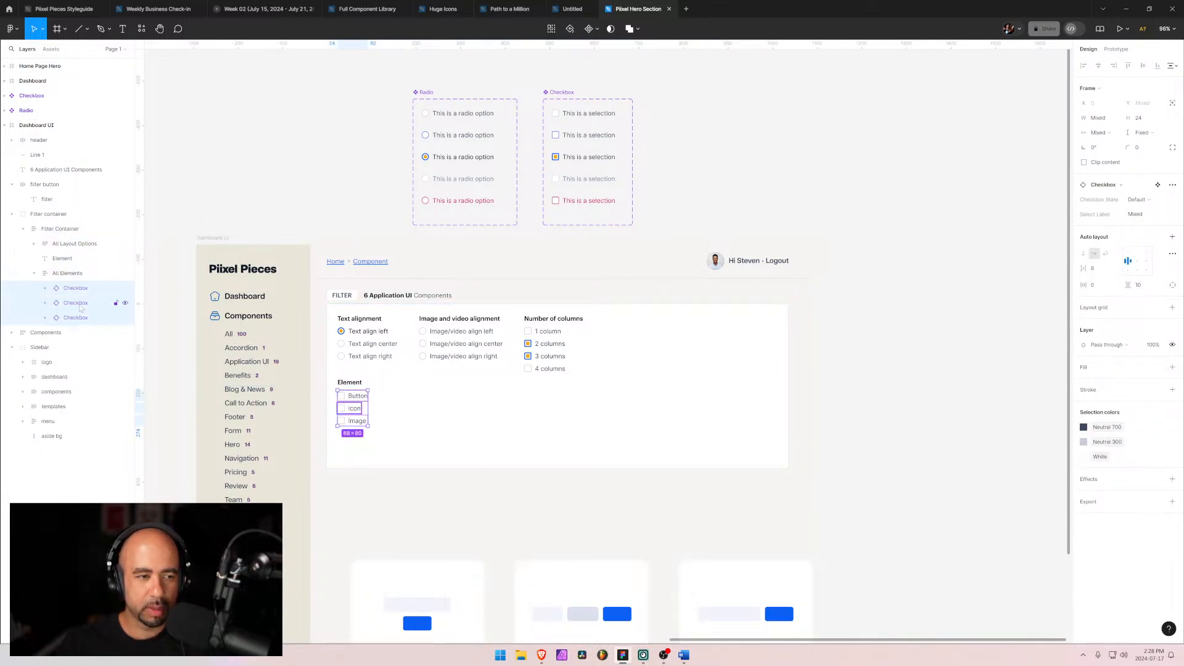
{"action": "key", "text": "ctrl+d"}
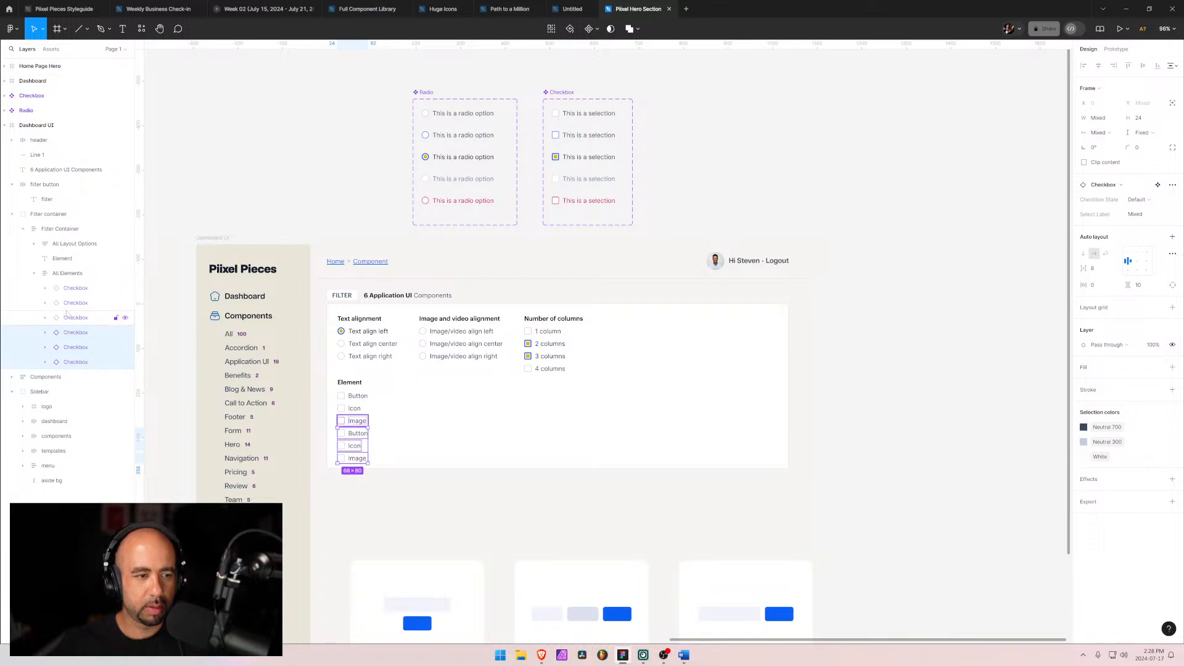
{"action": "left_click", "coordinate": [66, 274]}
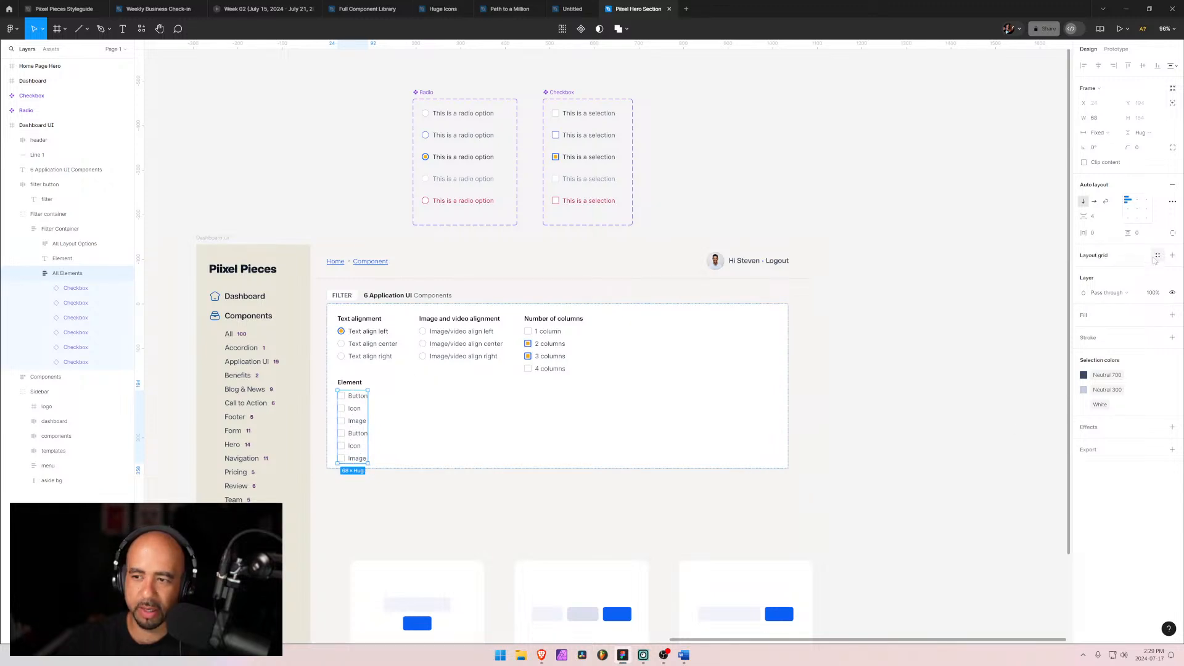
{"action": "left_click", "coordinate": [1157, 256]}
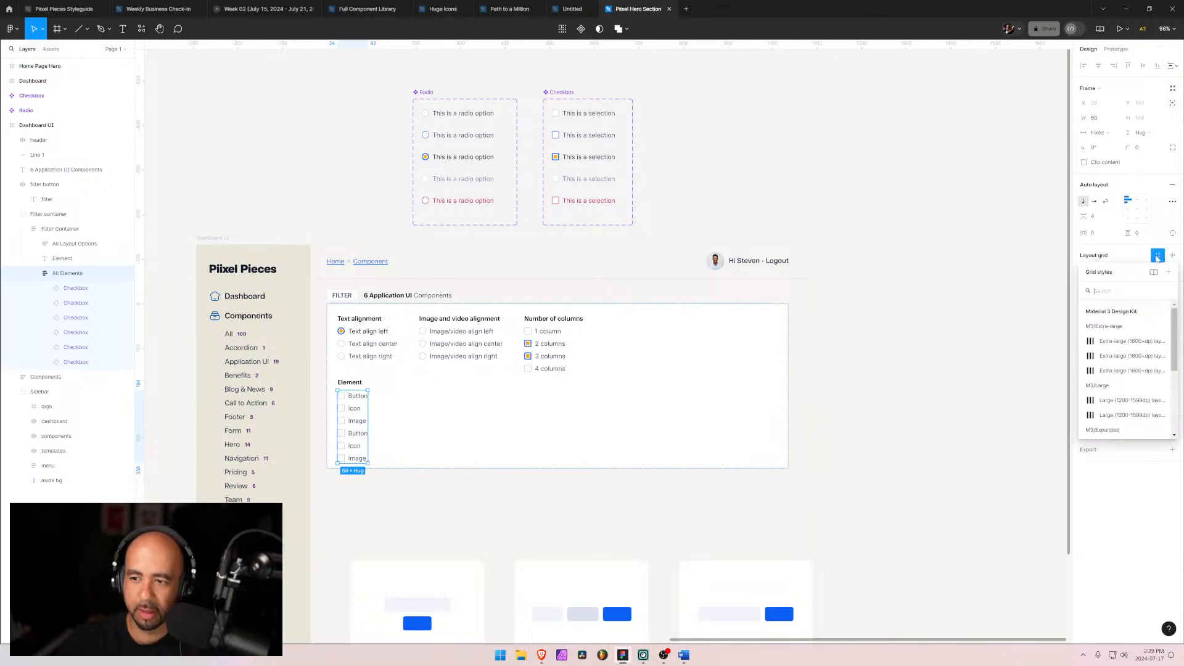
{"action": "scroll", "coordinate": [1116, 370], "scroll_direction": "down", "scroll_amount": 3}
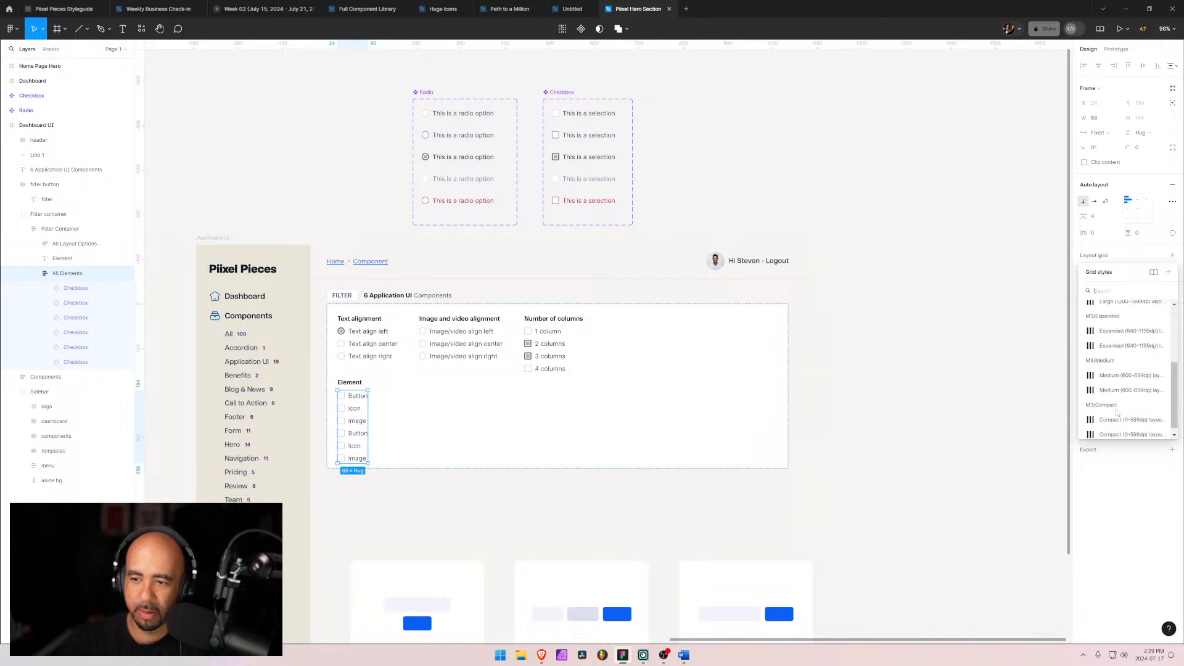
{"action": "scroll", "coordinate": [1109, 369], "scroll_direction": "up", "scroll_amount": 3}
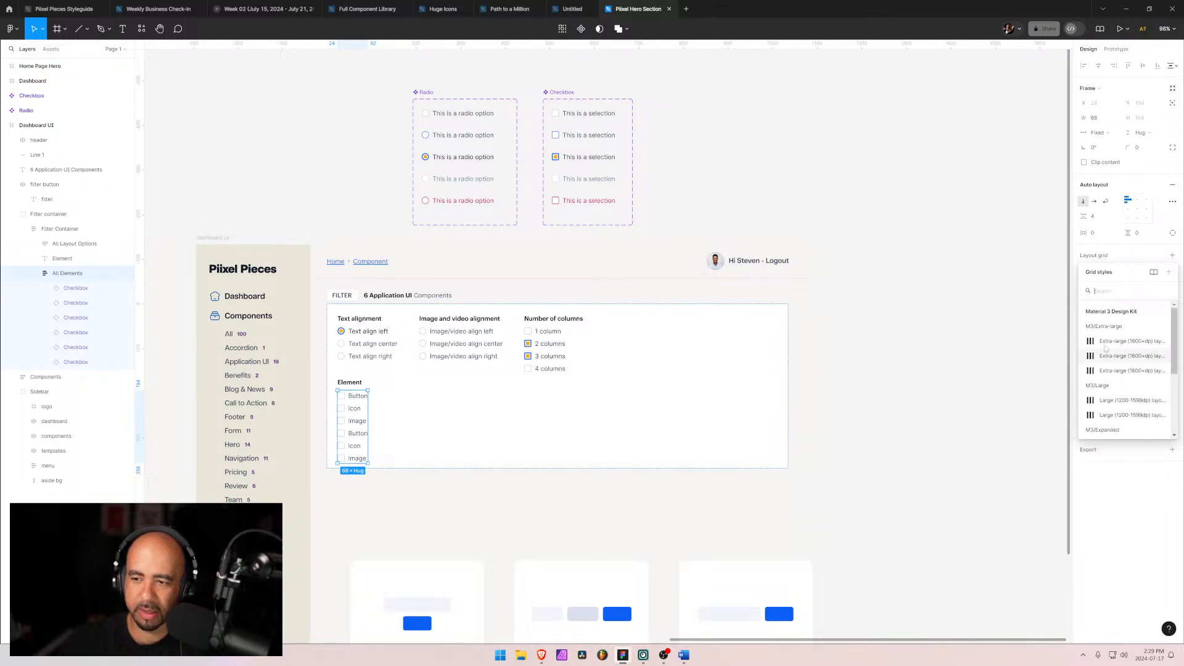
{"action": "key", "text": "Escape"}
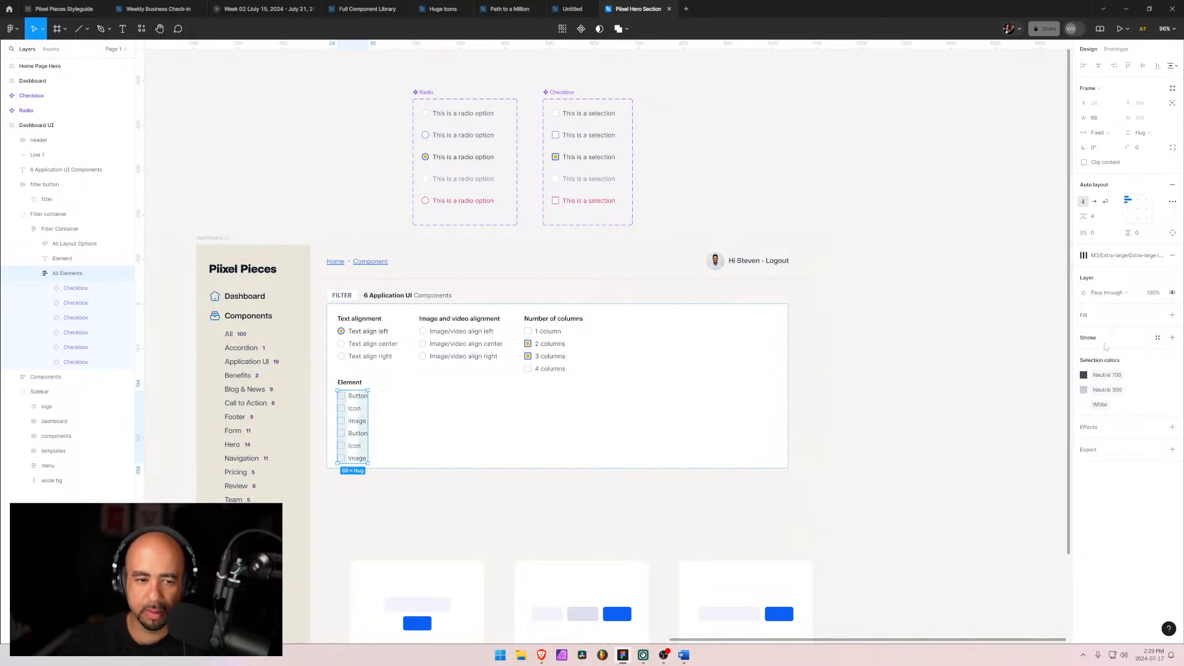
{"action": "key", "text": "ctrl+z"}
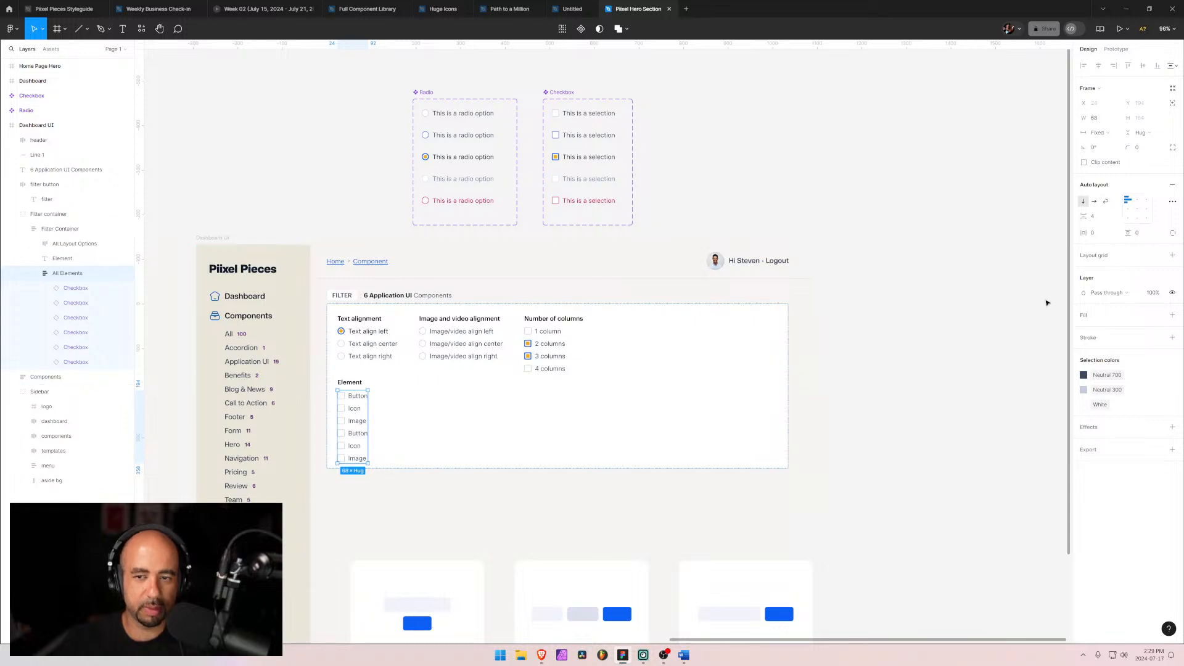
{"action": "double_click", "coordinate": [1129, 202]}
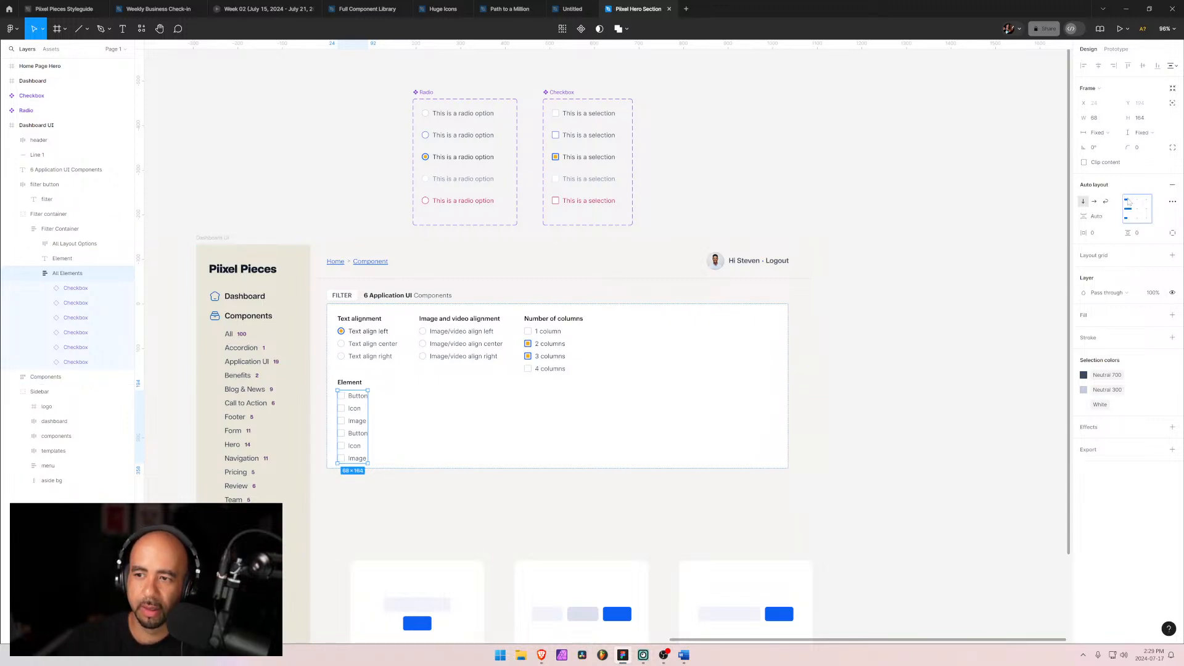
{"action": "left_click", "coordinate": [1129, 202]}
{"action": "left_click", "coordinate": [1173, 256]}
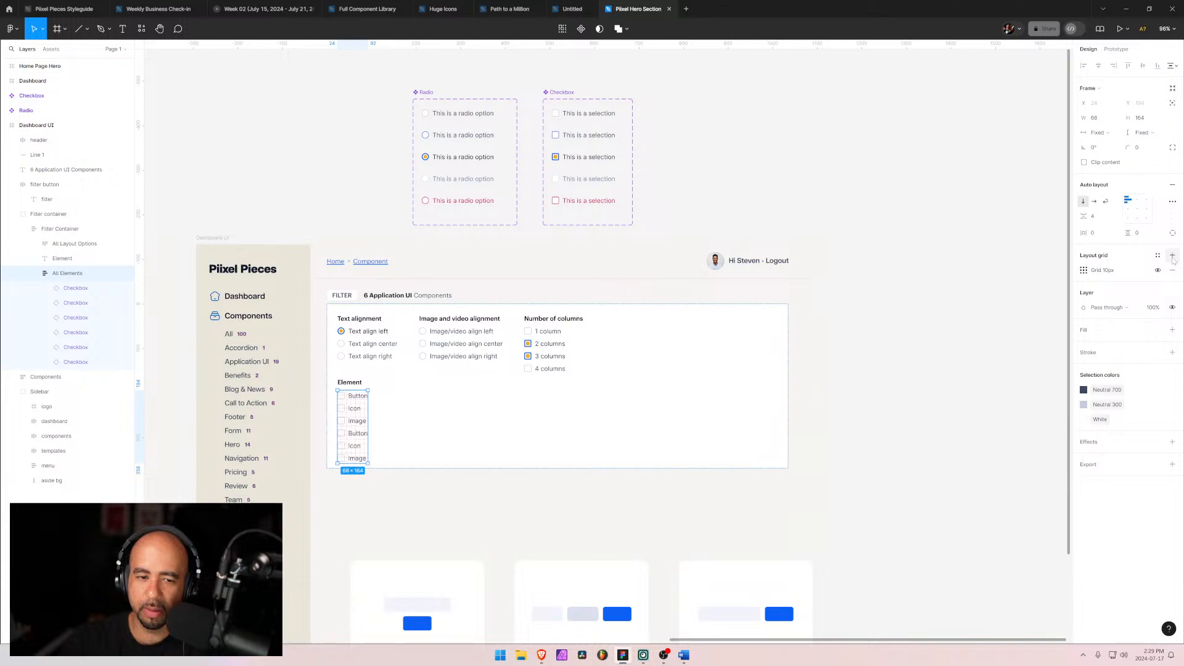
{"action": "left_click", "coordinate": [1172, 270]}
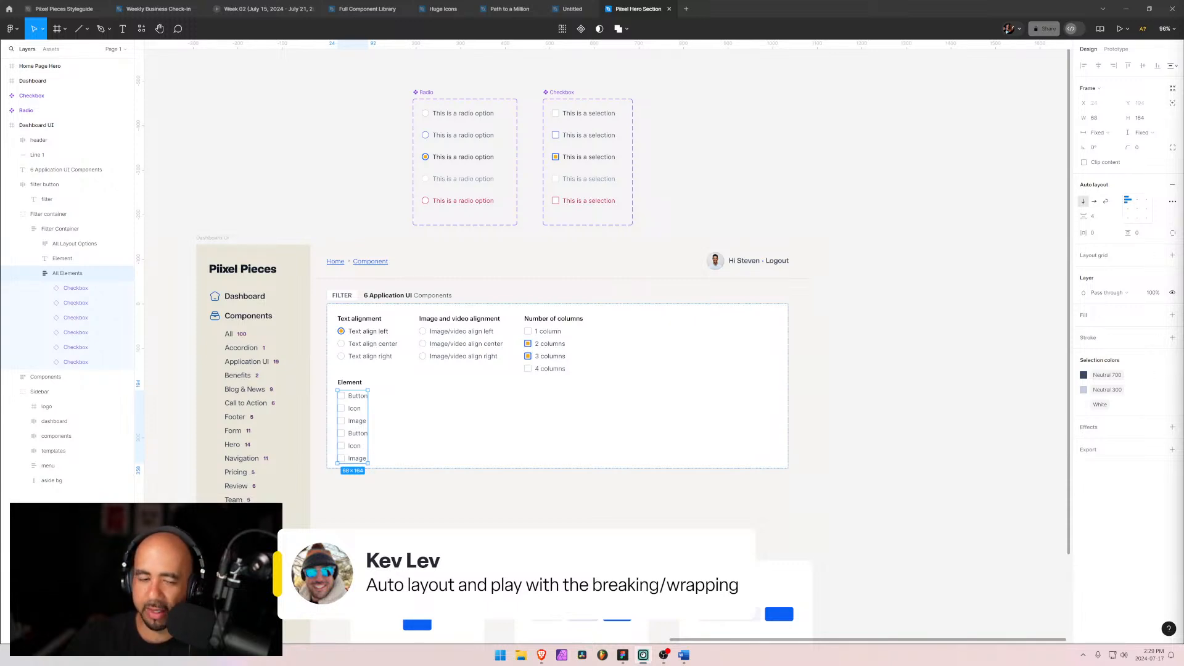
Step: Switch the All Elements frame to a horizontal wrapping layout and widen it to about 483 px
{"action": "left_click", "coordinate": [1095, 202]}
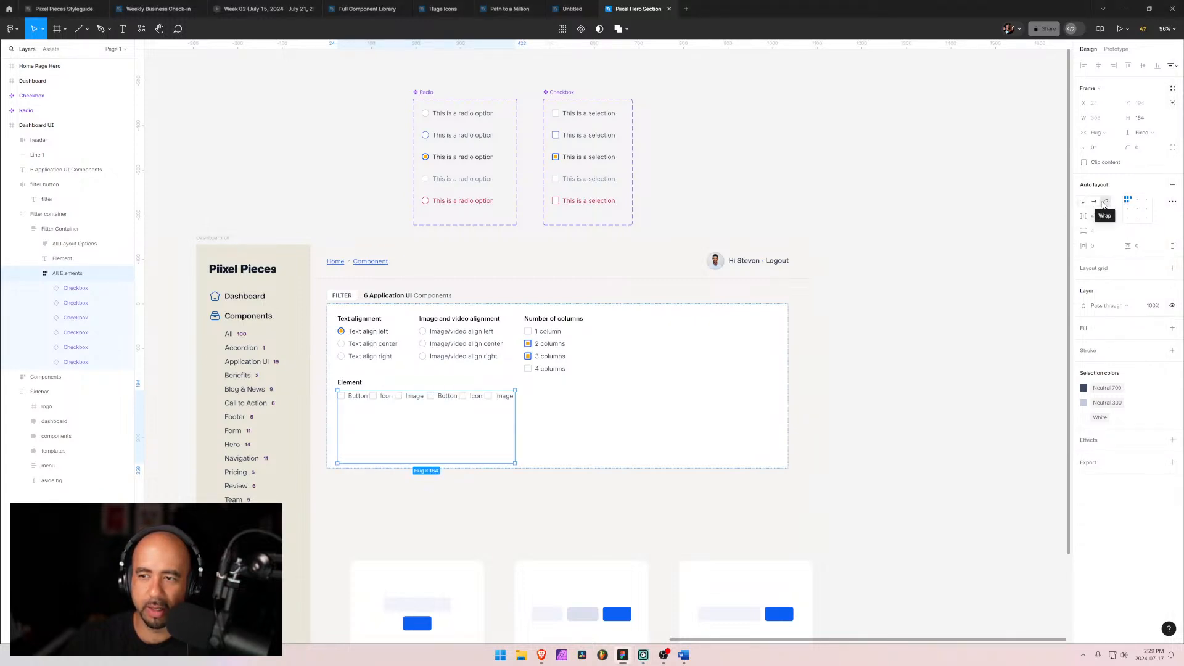
{"action": "left_click", "coordinate": [1105, 202]}
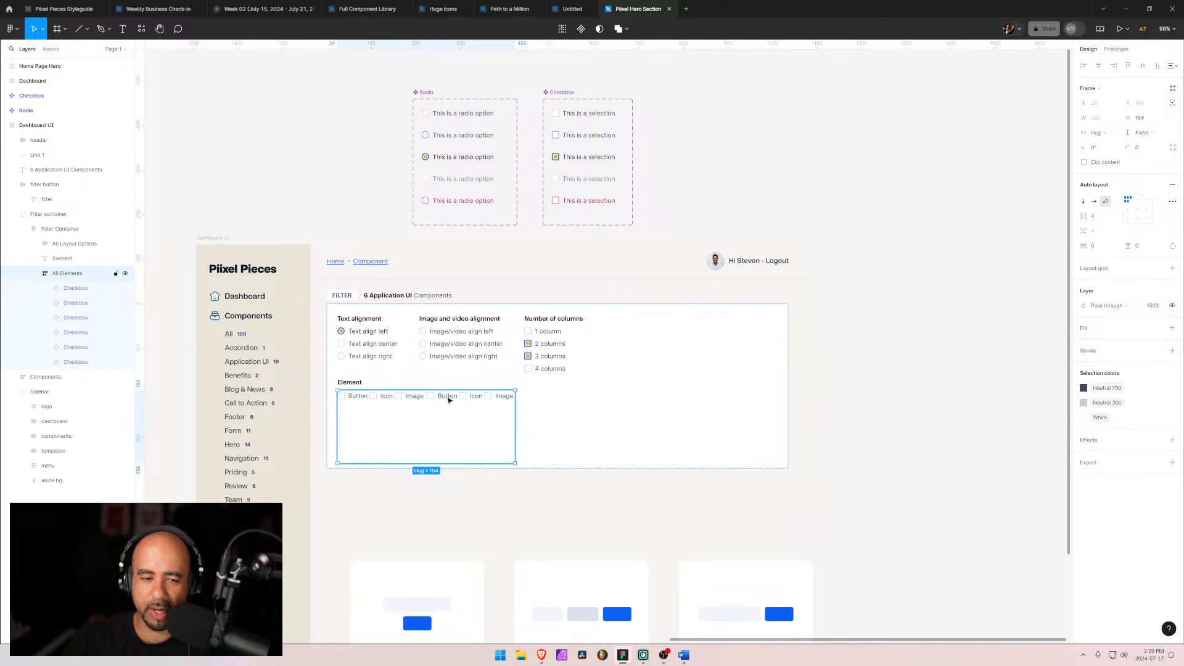
{"action": "left_click_drag", "start_coordinate": [515, 425], "coordinate": [467, 426]}
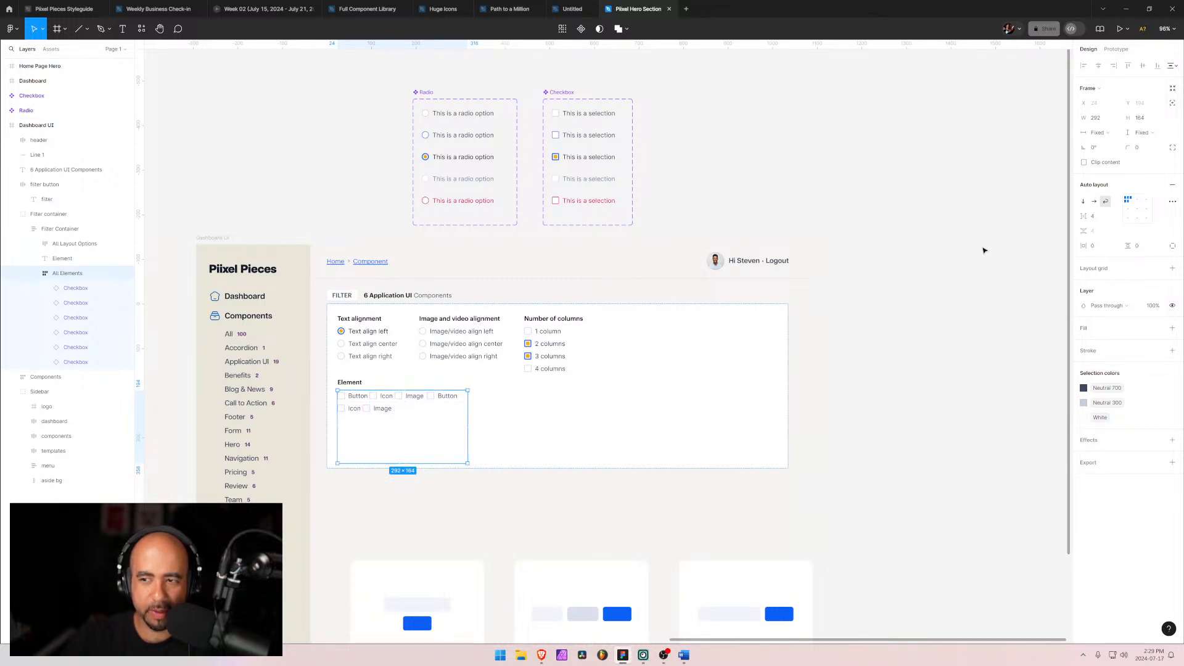
{"action": "left_click_drag", "start_coordinate": [1085, 216], "coordinate": [1087, 217]}
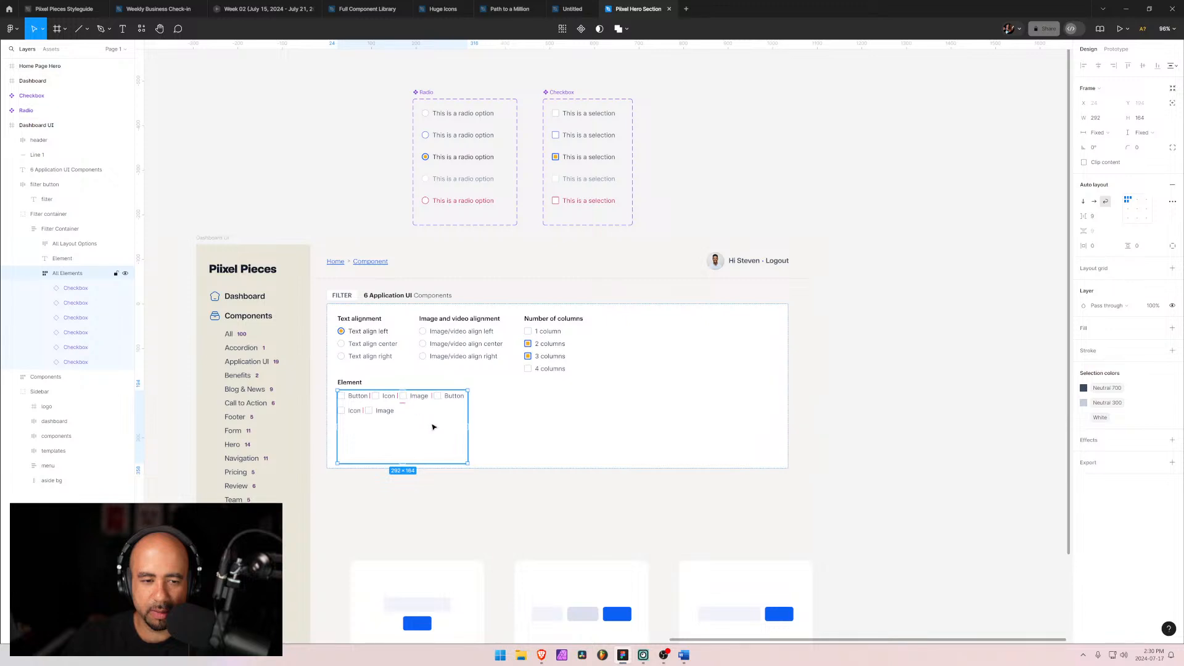
{"action": "left_click_drag", "start_coordinate": [468, 428], "coordinate": [557, 430]}
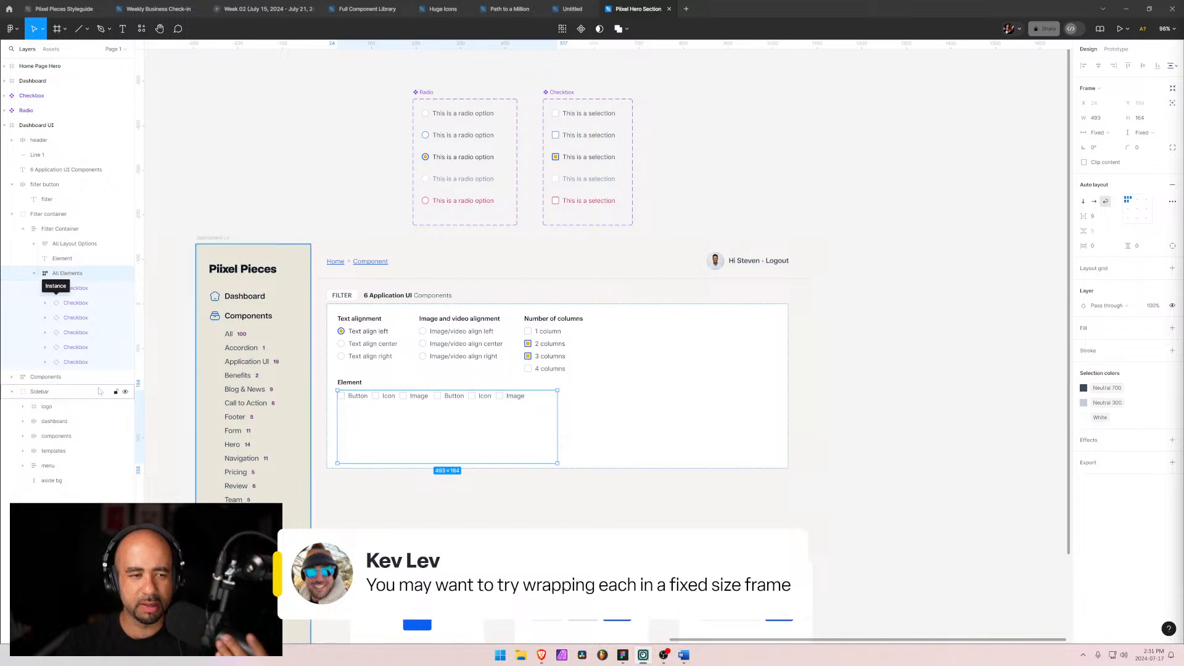
Step: Set the fourth checkbox's label to Image
{"action": "left_click", "coordinate": [75, 318]}
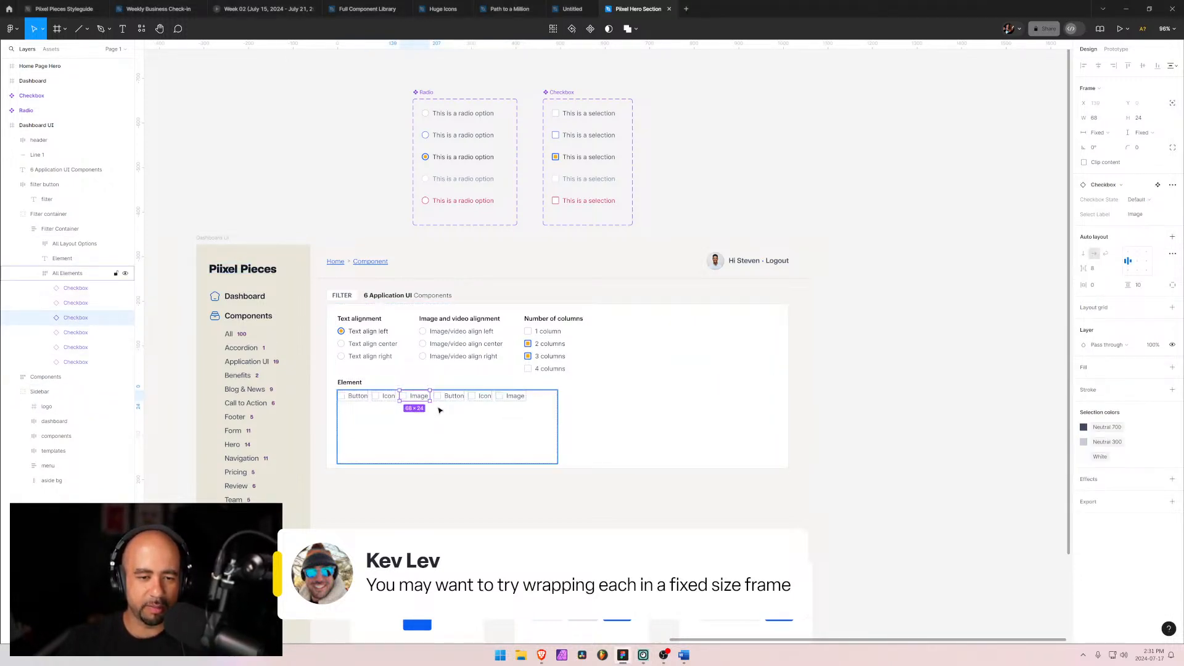
{"action": "left_click", "coordinate": [454, 401]}
{"action": "double_click", "coordinate": [454, 401]}
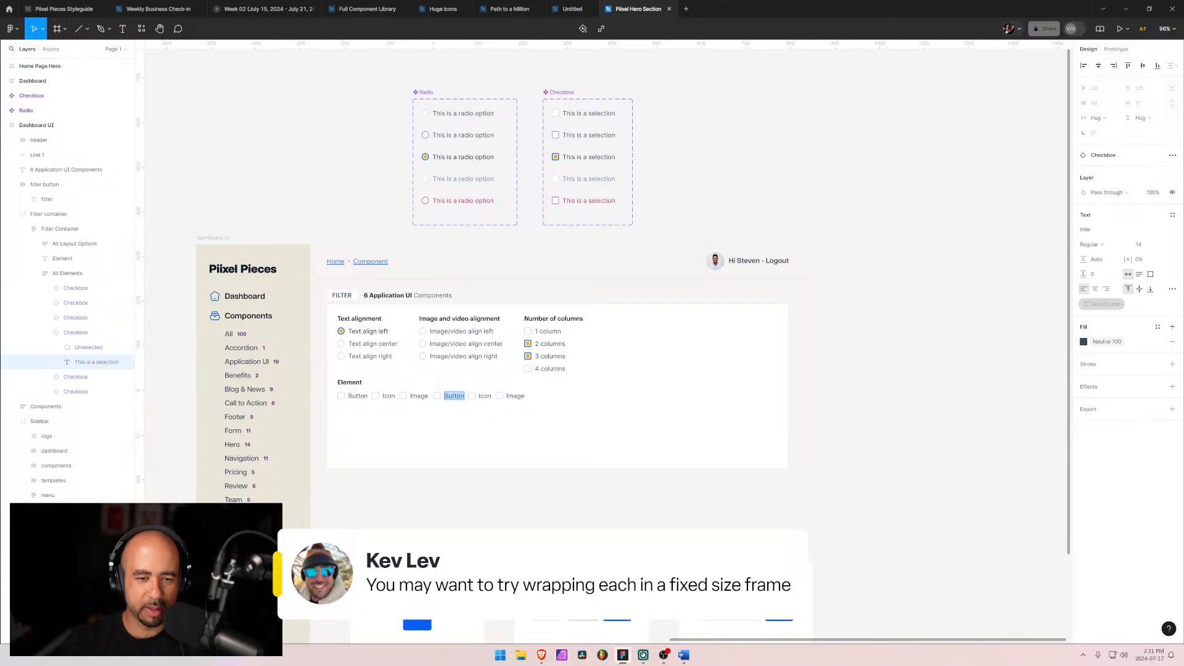
{"action": "type", "text": "Image"}
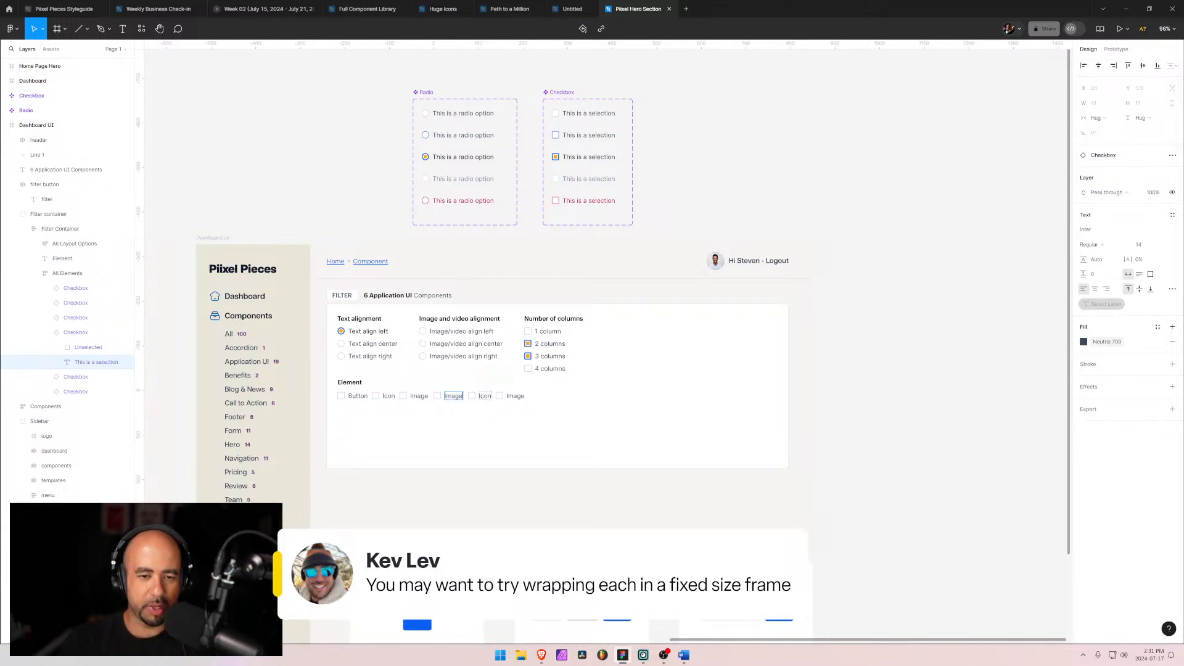
Step: Change the fifth and sixth checkbox labels to Video and Eyebrow
{"action": "left_click", "coordinate": [485, 398]}
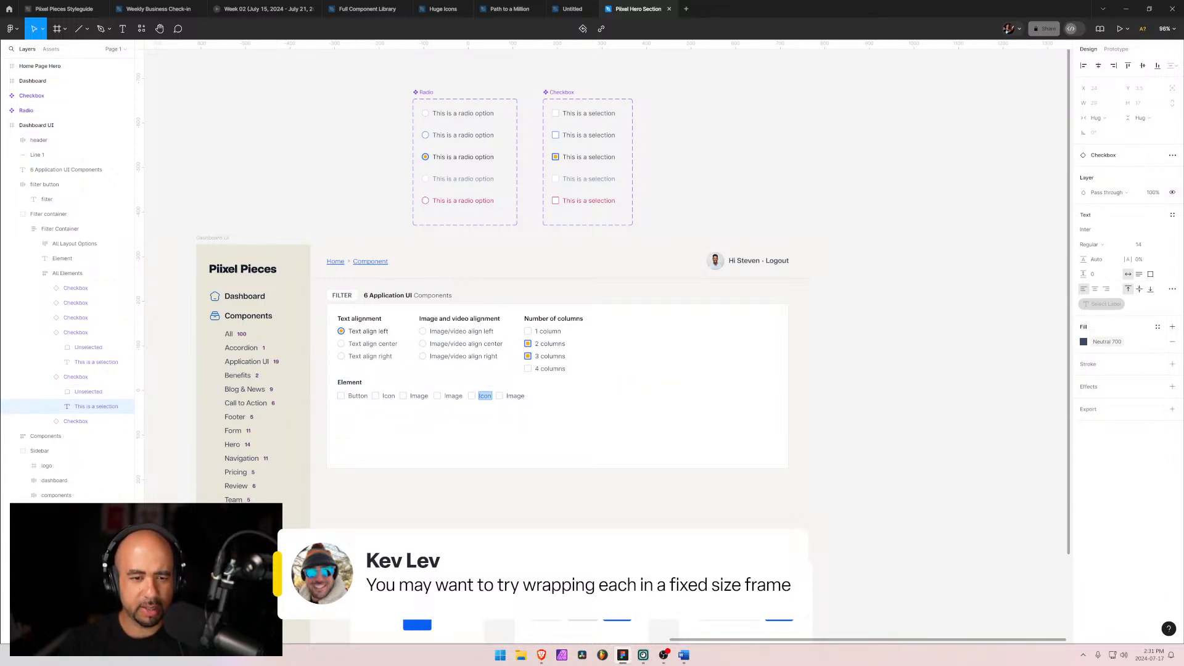
{"action": "type", "text": "Video"}
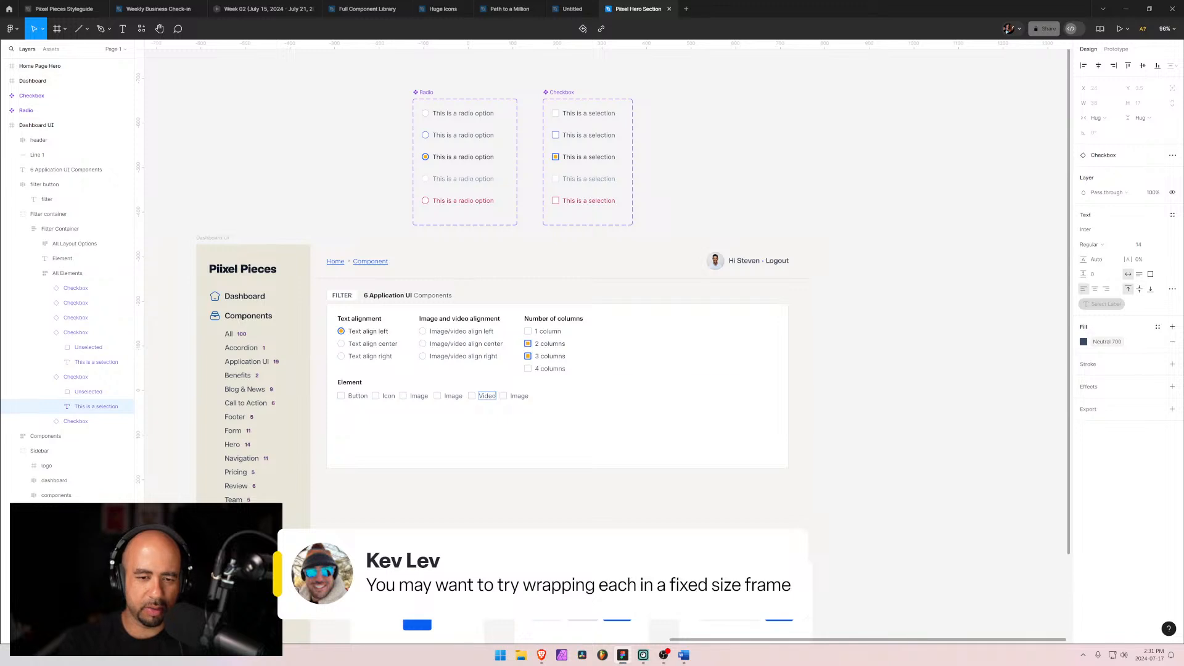
{"action": "double_click", "coordinate": [520, 396]}
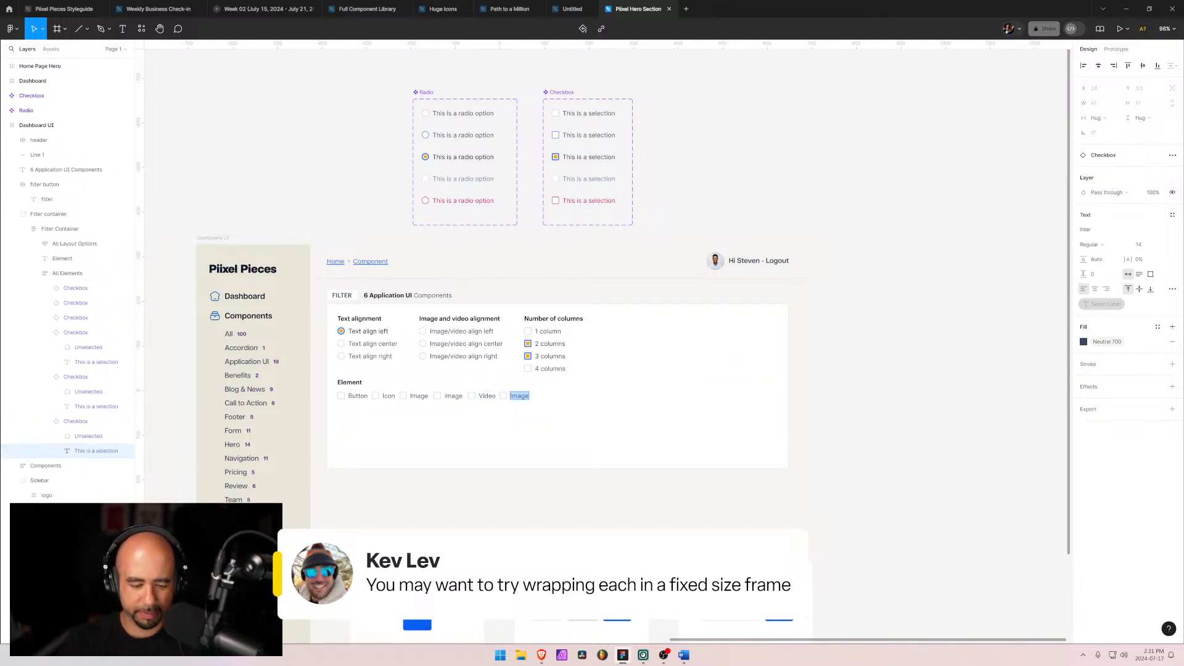
{"action": "type", "text": "Eyebrow"}
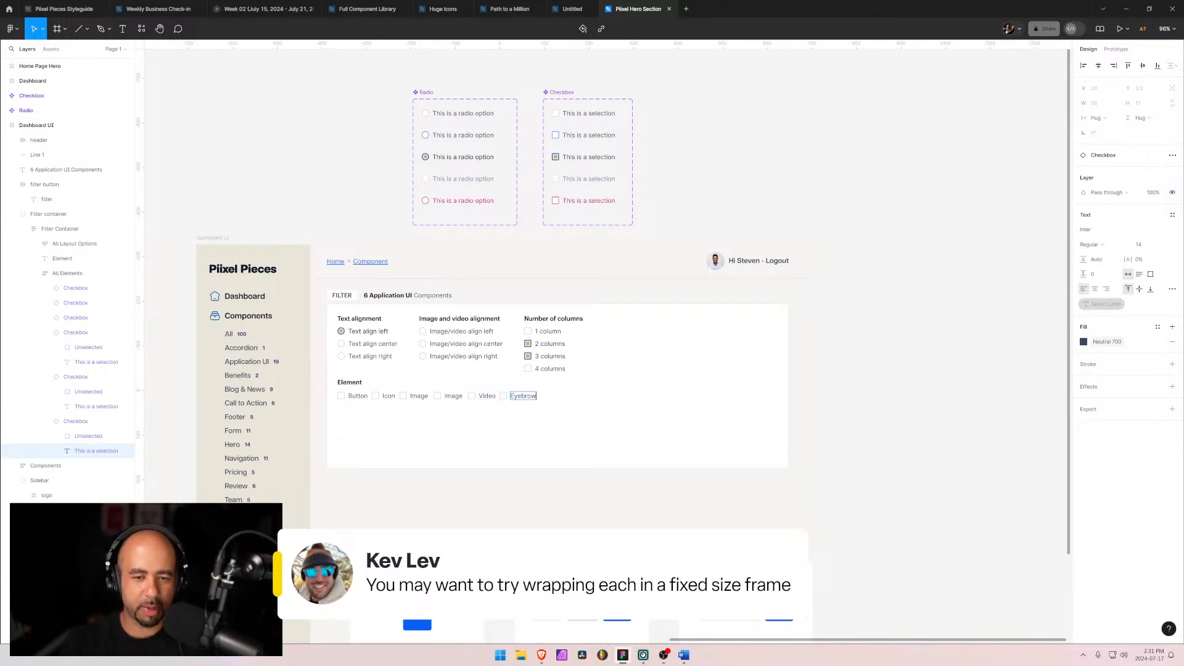
Step: Collapse the checkbox layers and duplicate the Eyebrow checkbox four times inside the All Elements frame
{"action": "left_click", "coordinate": [45, 333]}
{"action": "left_click", "coordinate": [45, 348]}
{"action": "left_click", "coordinate": [46, 363]}
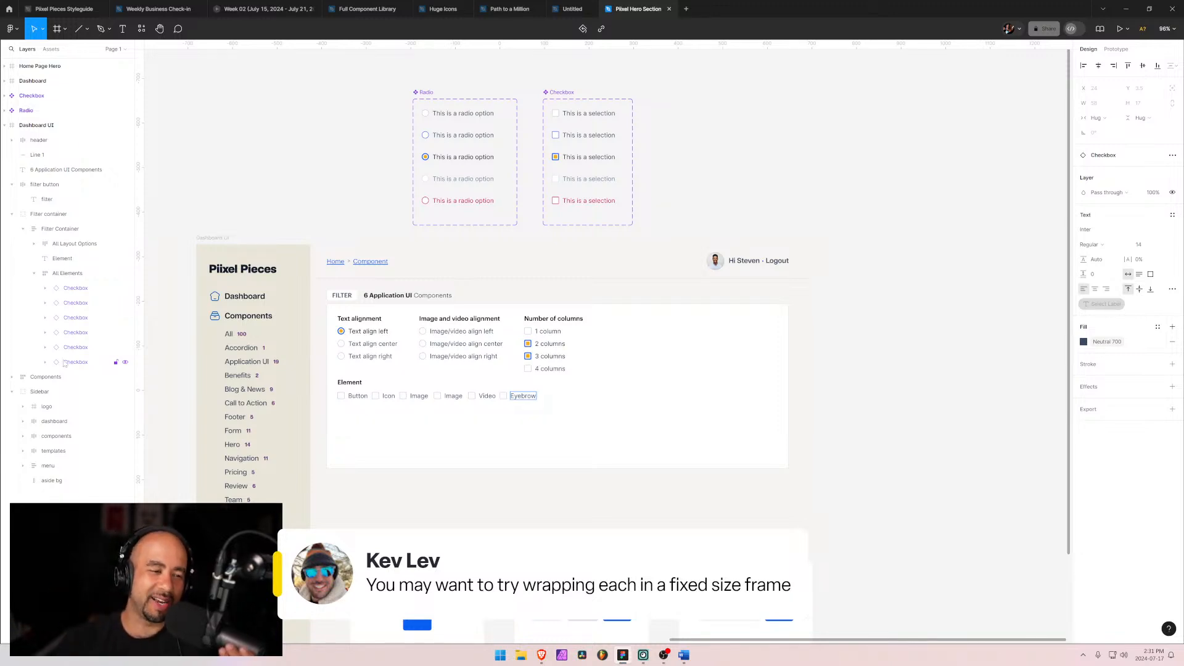
{"action": "left_click", "coordinate": [67, 362]}
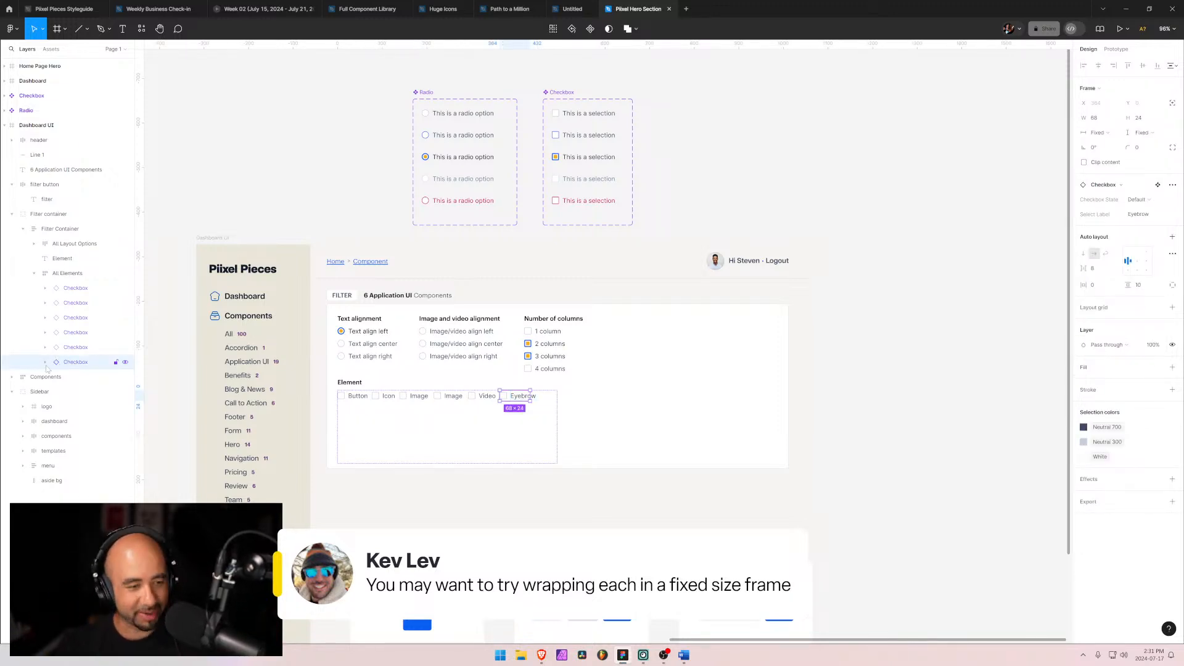
{"action": "key", "text": "ctrl+d"}
{"action": "key", "text": "ctrl+d"}
{"action": "key", "text": "ctrl+d"}
{"action": "key", "text": "ctrl+d"}
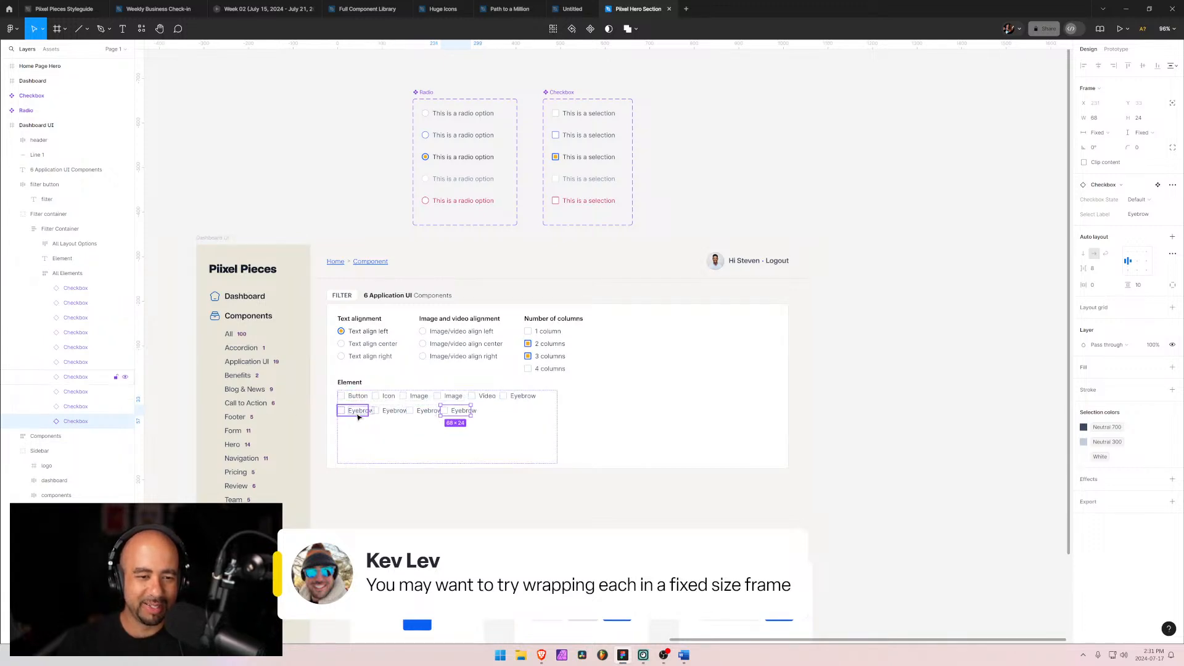
Step: Select all ten checkboxes and set their width to hug contents
{"action": "left_click", "coordinate": [80, 377]}
{"action": "left_click", "coordinate": [77, 288]}
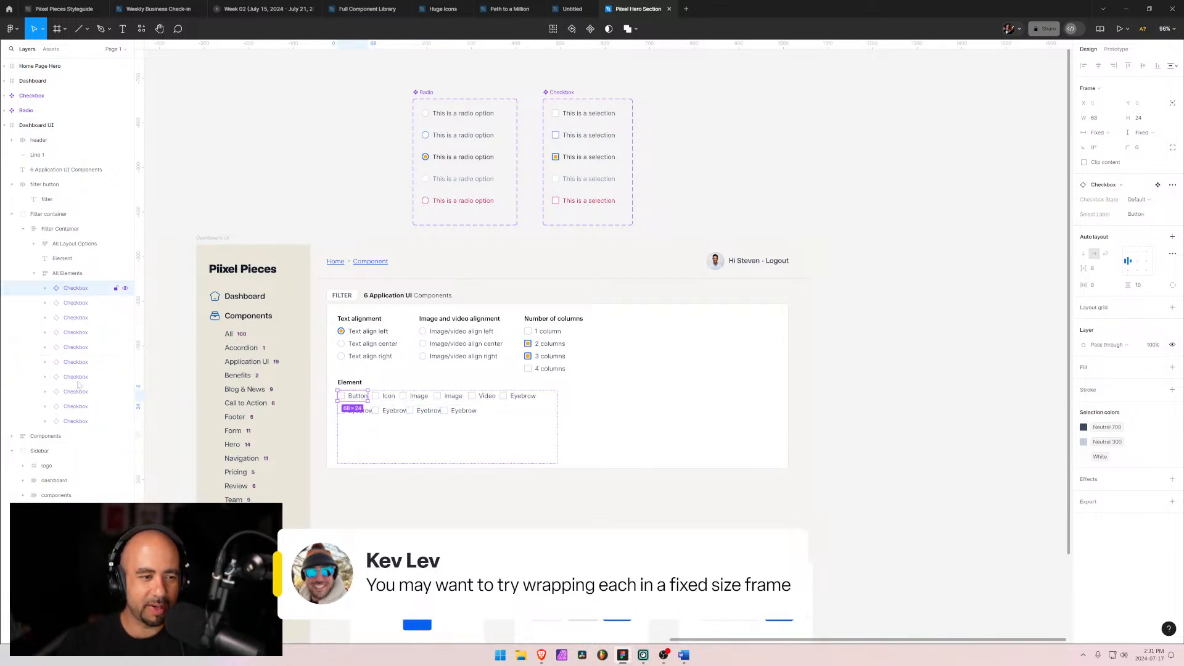
{"action": "left_click", "coordinate": [75, 422], "text": "shift"}
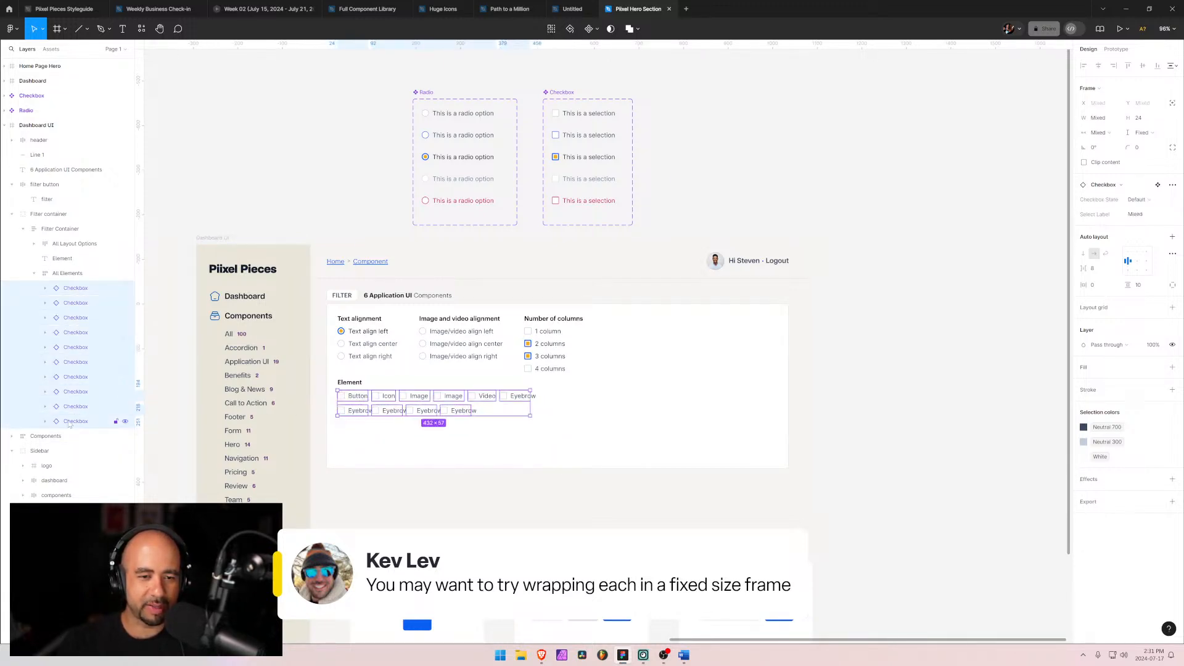
{"action": "left_click", "coordinate": [1099, 132]}
{"action": "left_click", "coordinate": [1117, 163]}
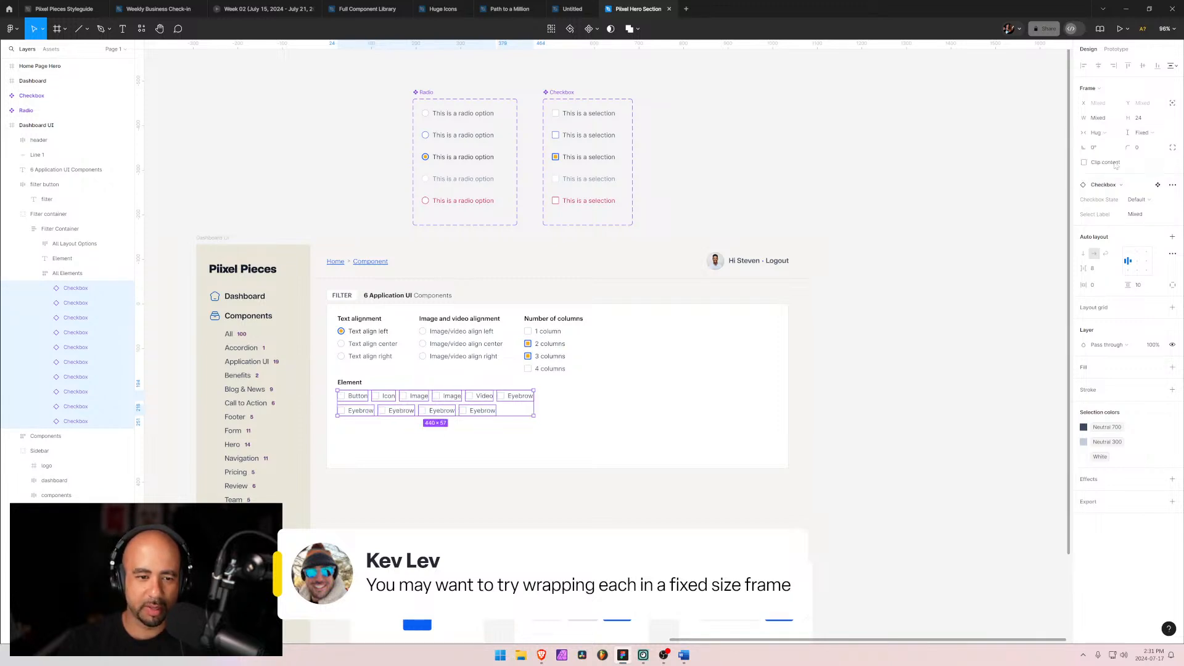
{"action": "left_click", "coordinate": [405, 447]}
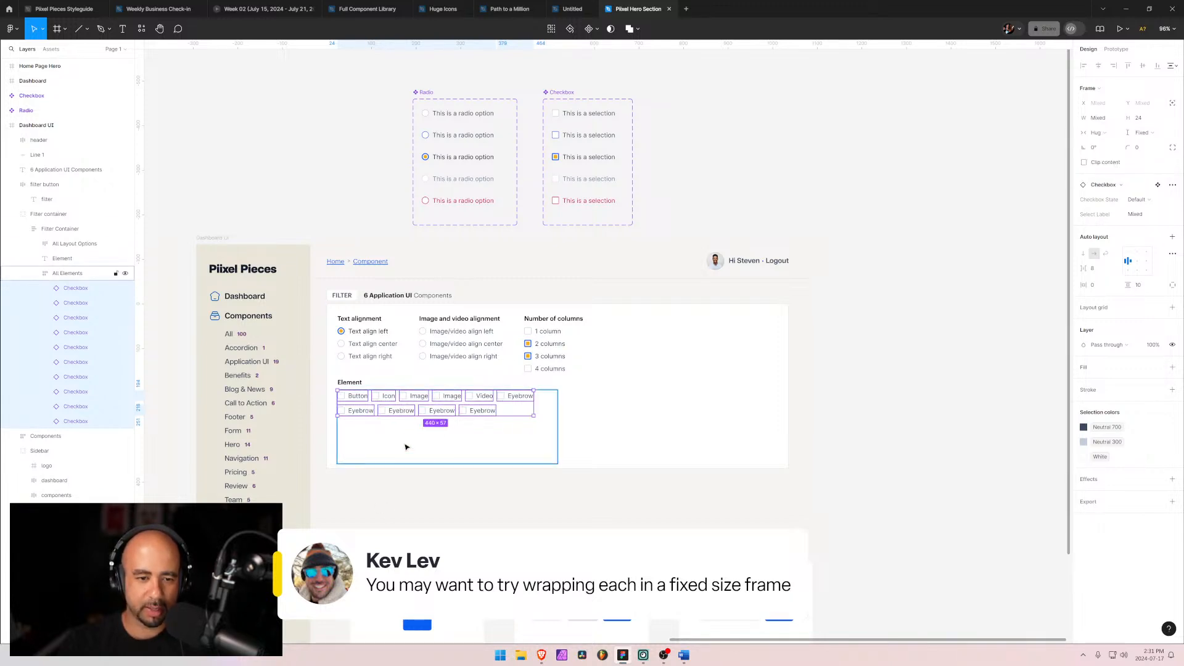
Step: Relabel the seventh and eighth checkboxes as Form and Slider
{"action": "left_click", "coordinate": [363, 411]}
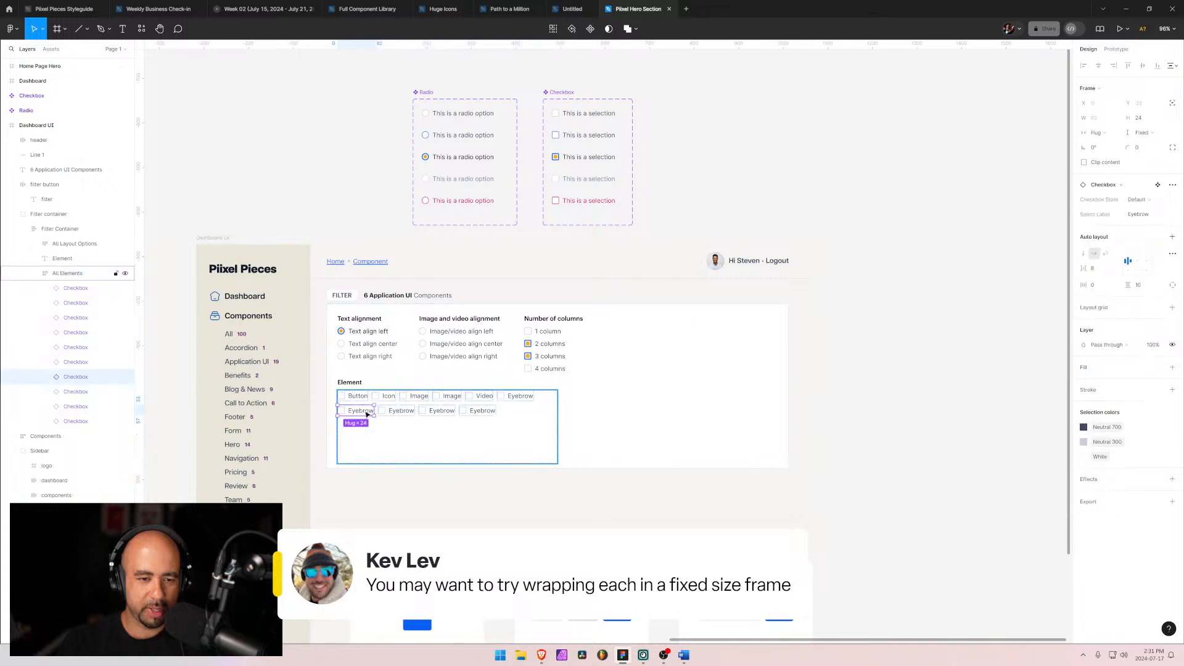
{"action": "double_click", "coordinate": [363, 411]}
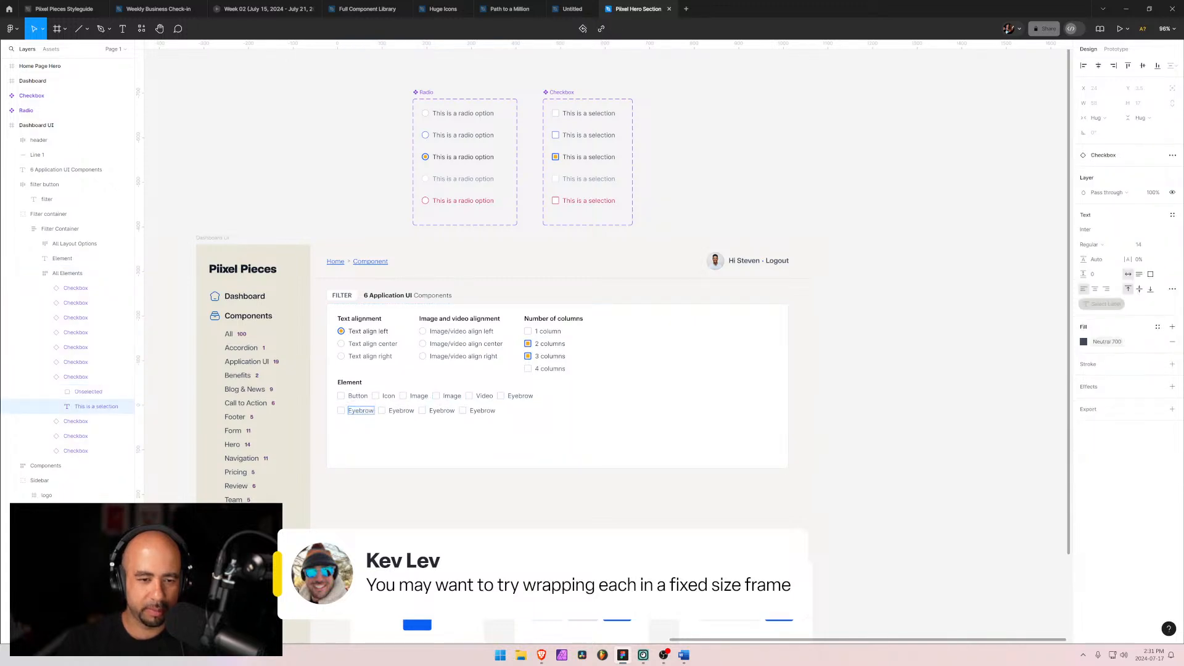
{"action": "key", "text": "ctrl+a"}
{"action": "type", "text": "Form"}
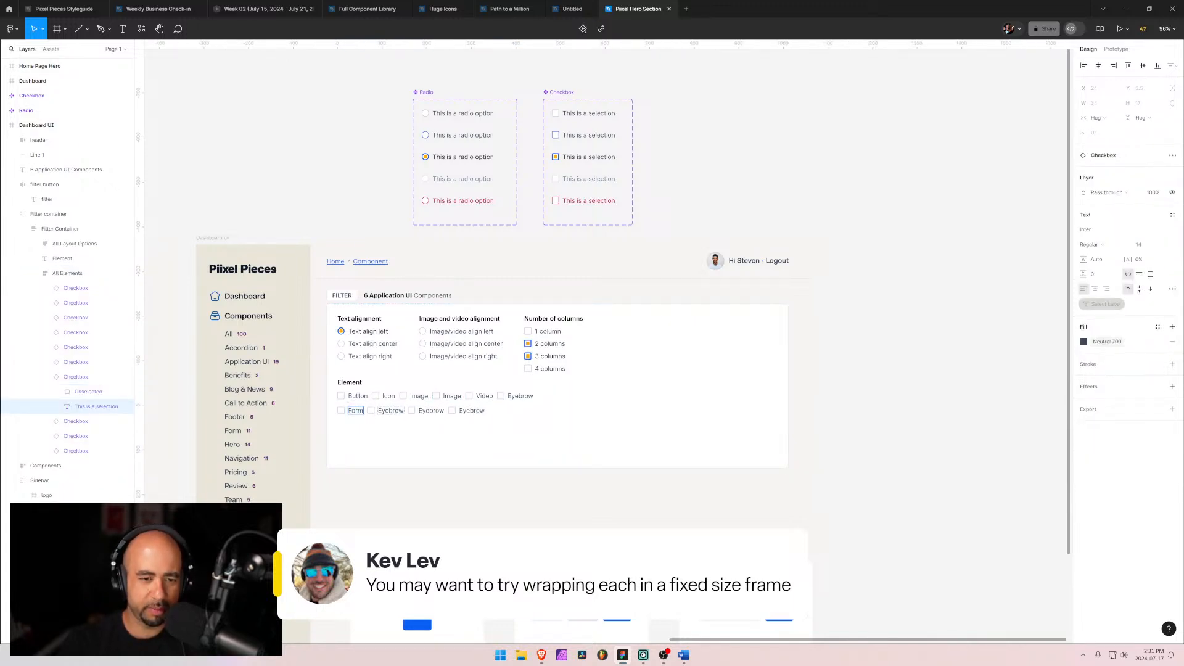
{"action": "double_click", "coordinate": [390, 411]}
{"action": "type", "text": "Slider"}
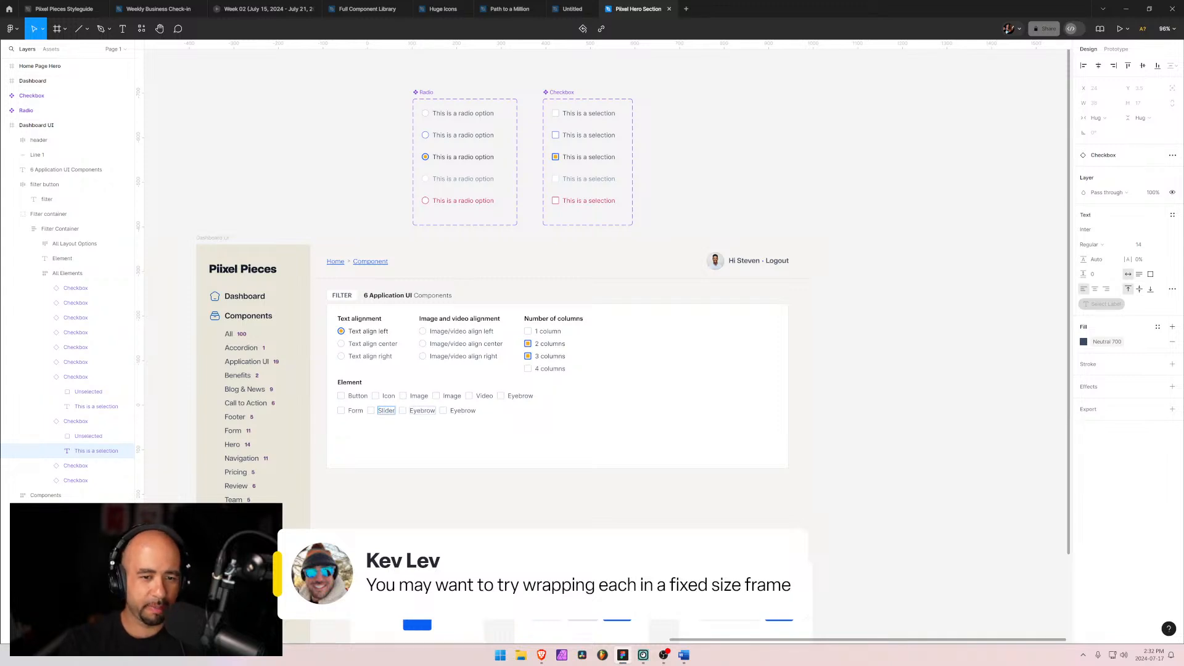
Step: Relabel the ninth checkbox as Tabs
{"action": "double_click", "coordinate": [423, 411]}
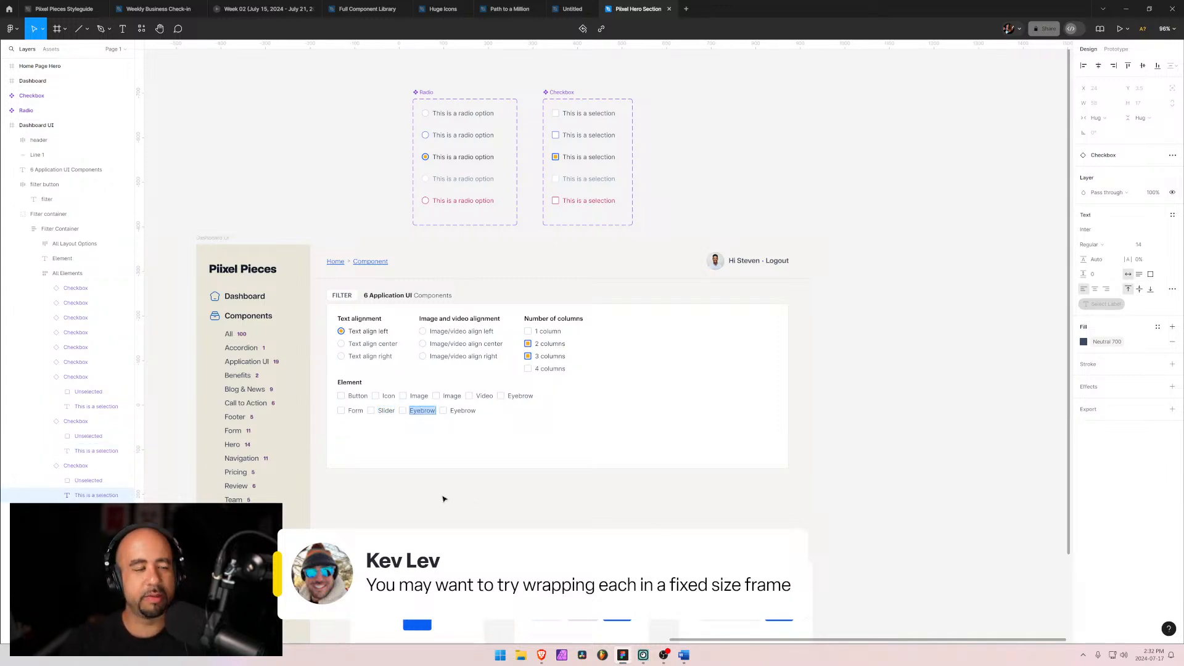
{"action": "type", "text": "Tab"}
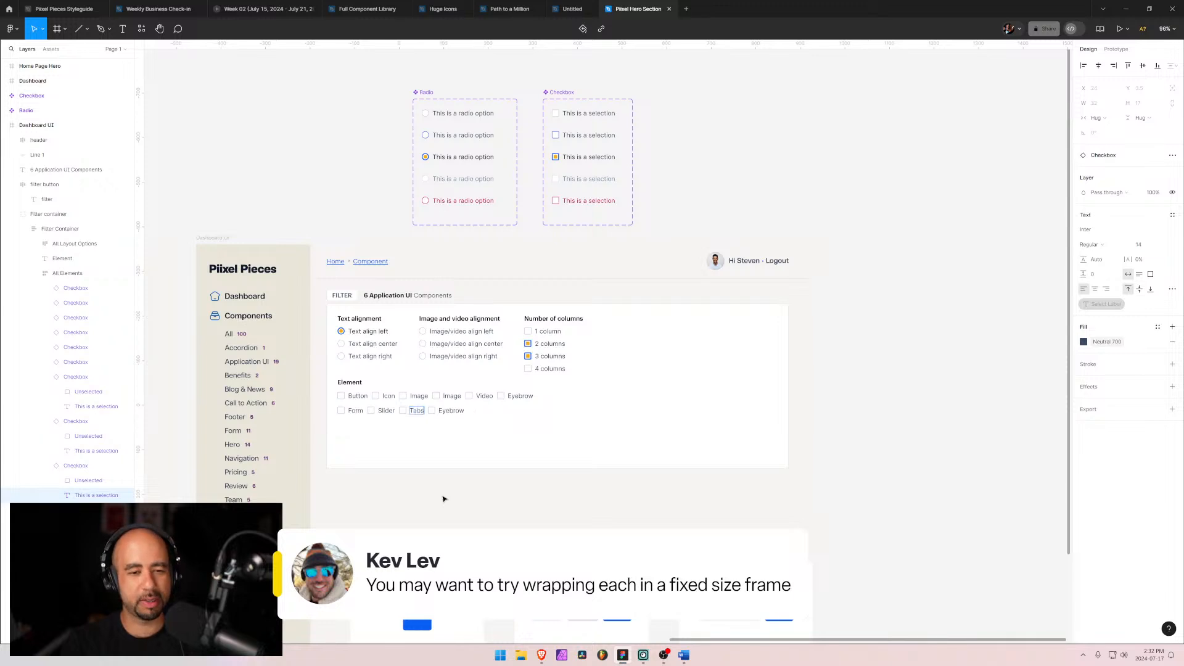
{"action": "type", "text": "s"}
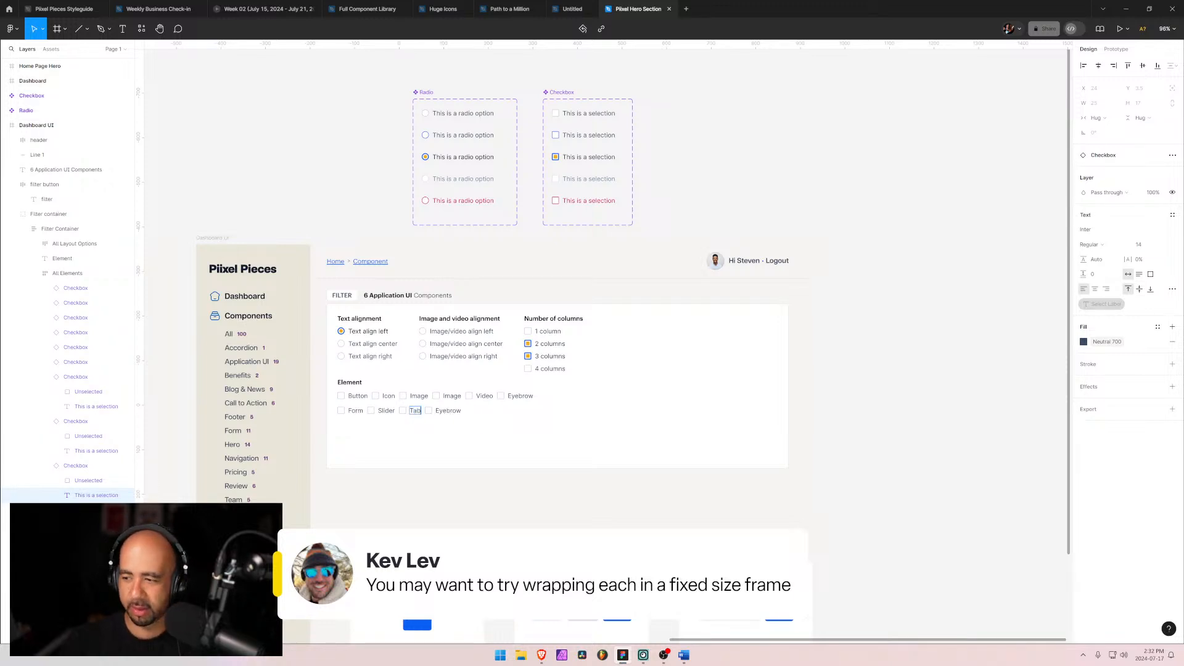
{"action": "key", "text": "Tab"}
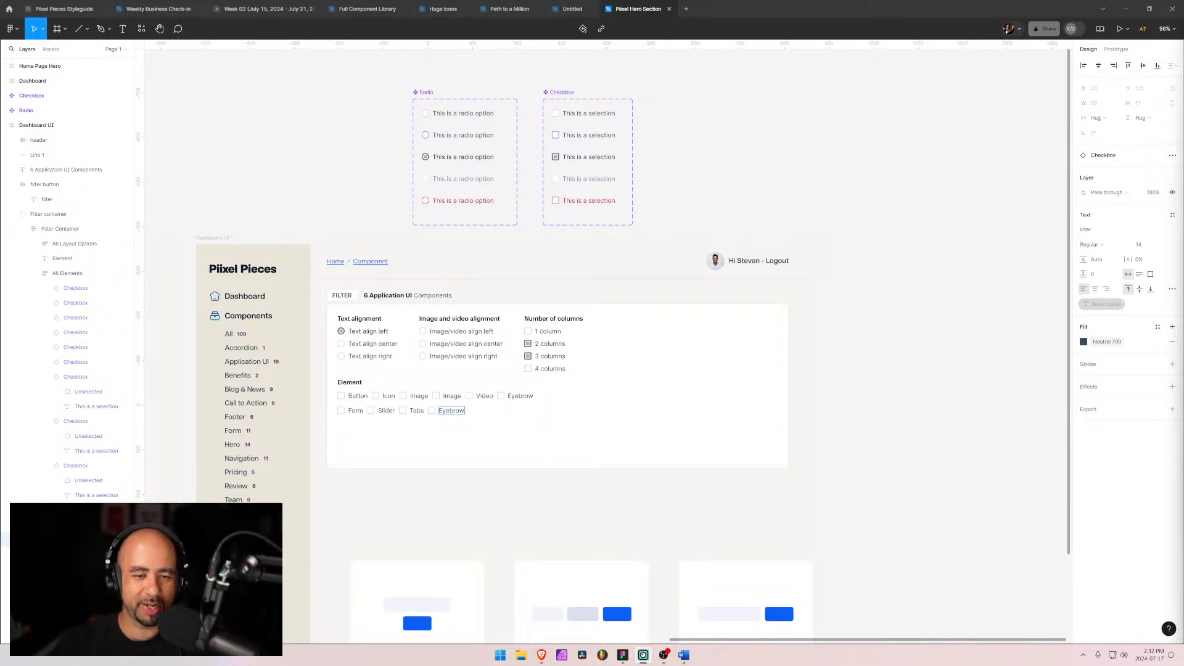
Step: Compare the checkbox labels against the element filter list in the Word document
{"action": "double_click", "coordinate": [452, 410]}
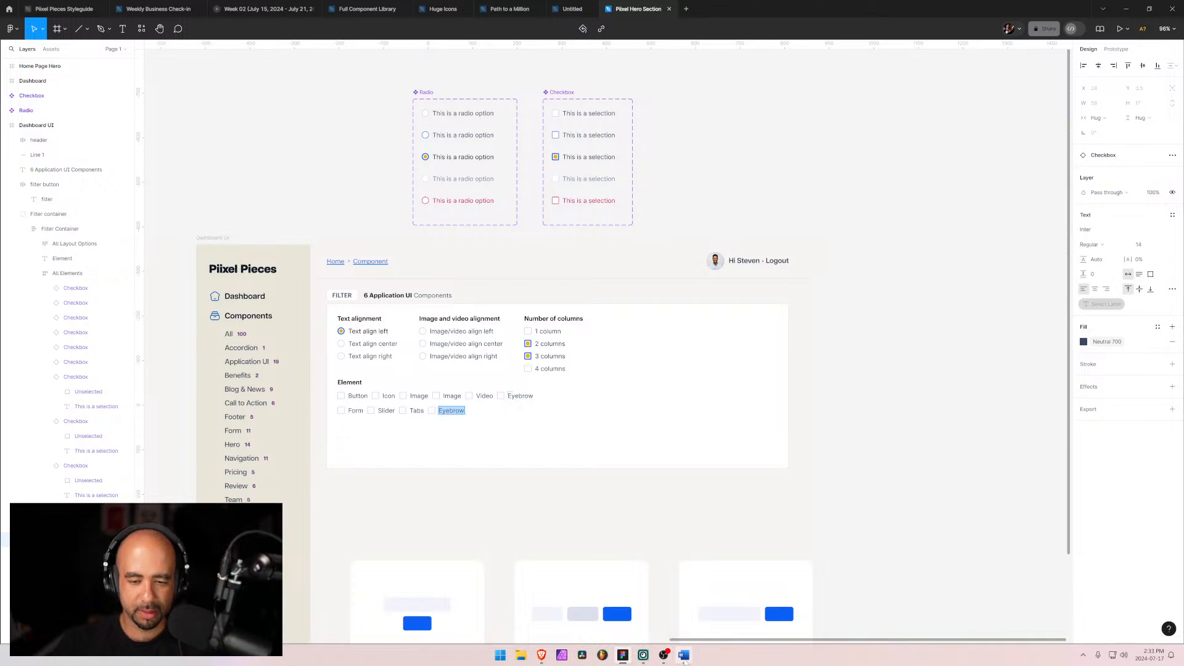
{"action": "left_click", "coordinate": [683, 655]}
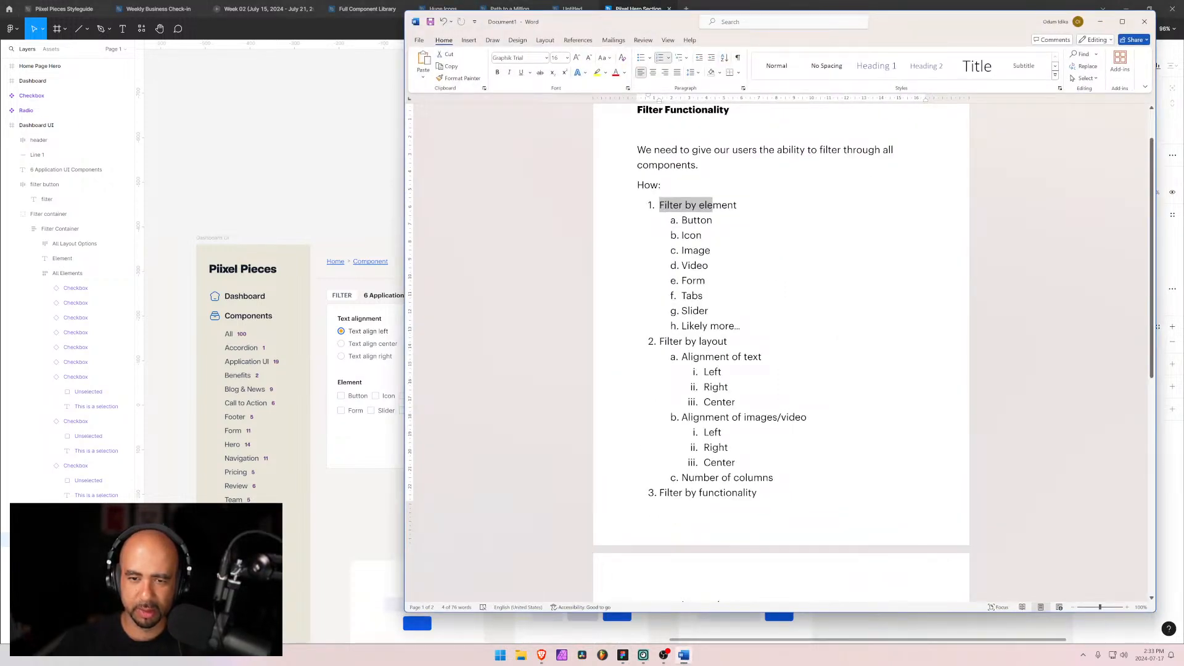
{"action": "left_click", "coordinate": [387, 459]}
{"action": "double_click", "coordinate": [451, 410]}
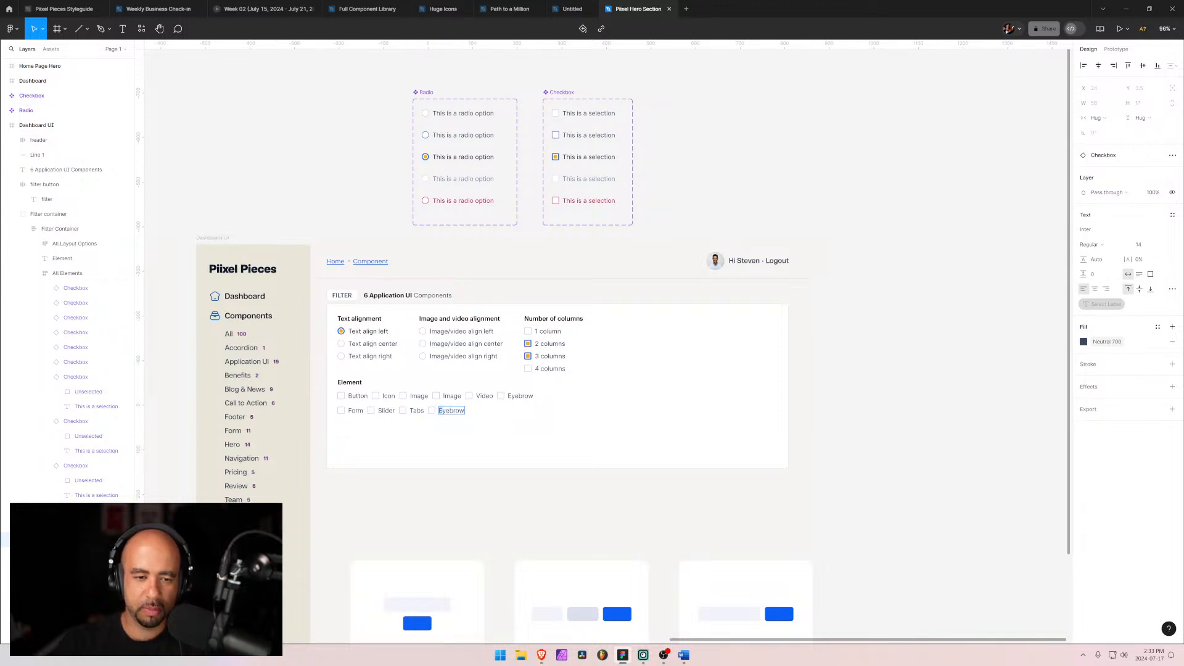
{"action": "key", "text": "ctrl+a"}
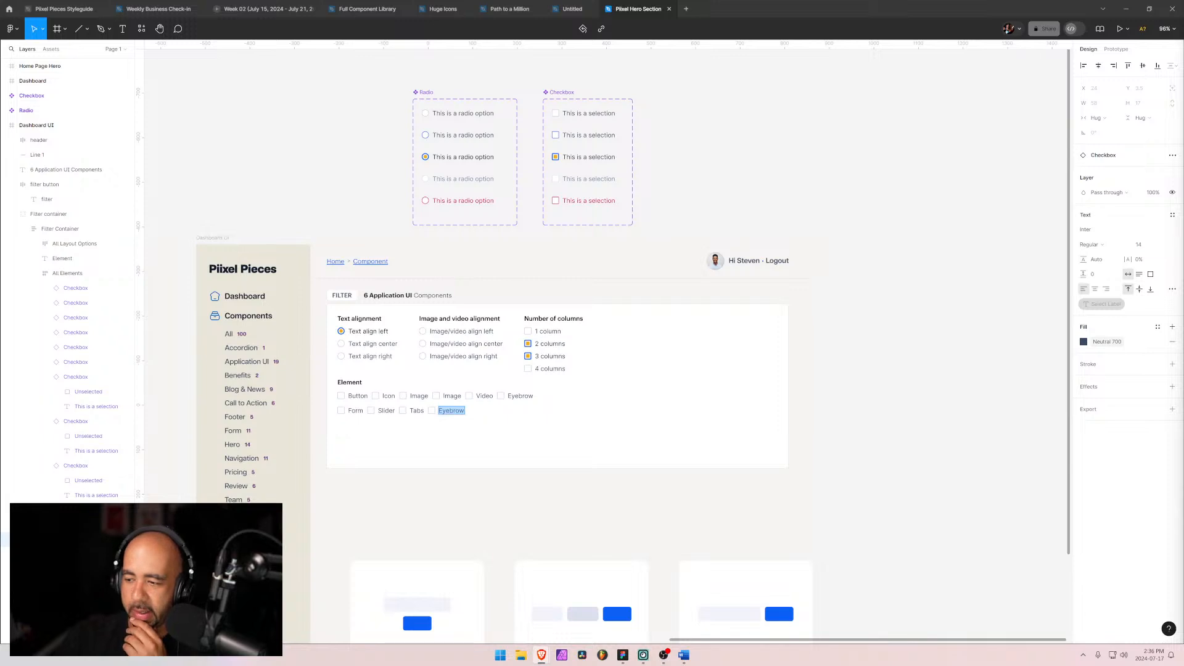
Step: Delete the last checkbox's label text and undo the deletion
{"action": "left_click", "coordinate": [454, 411]}
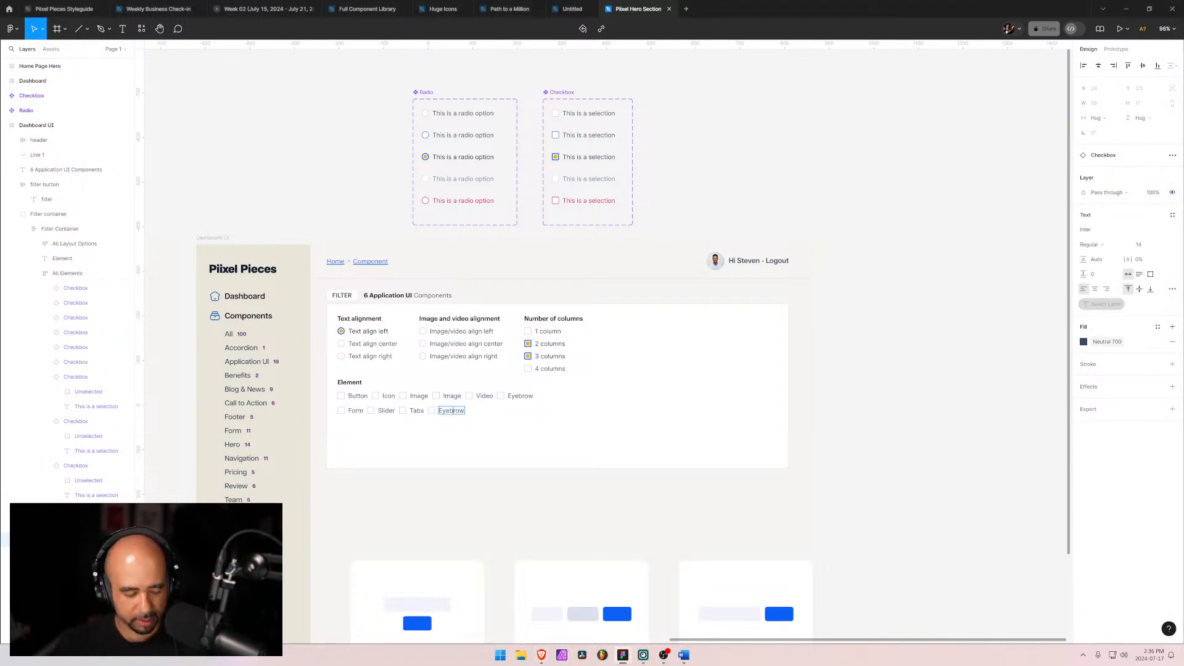
{"action": "key", "text": "ctrl+a"}
{"action": "key", "text": "ctrl+equal"}
{"action": "key", "text": "ctrl+equal"}
{"action": "key", "text": "ctrl+equal"}
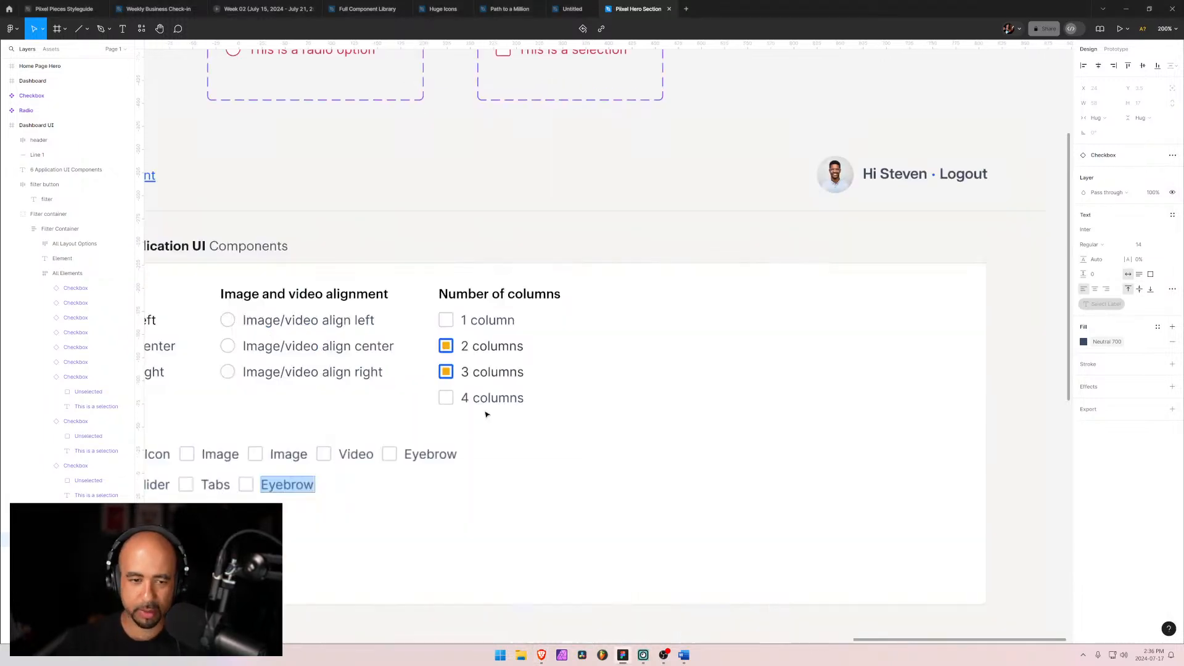
{"action": "key", "text": "ctrl+minus"}
{"action": "key", "text": "shift+0"}
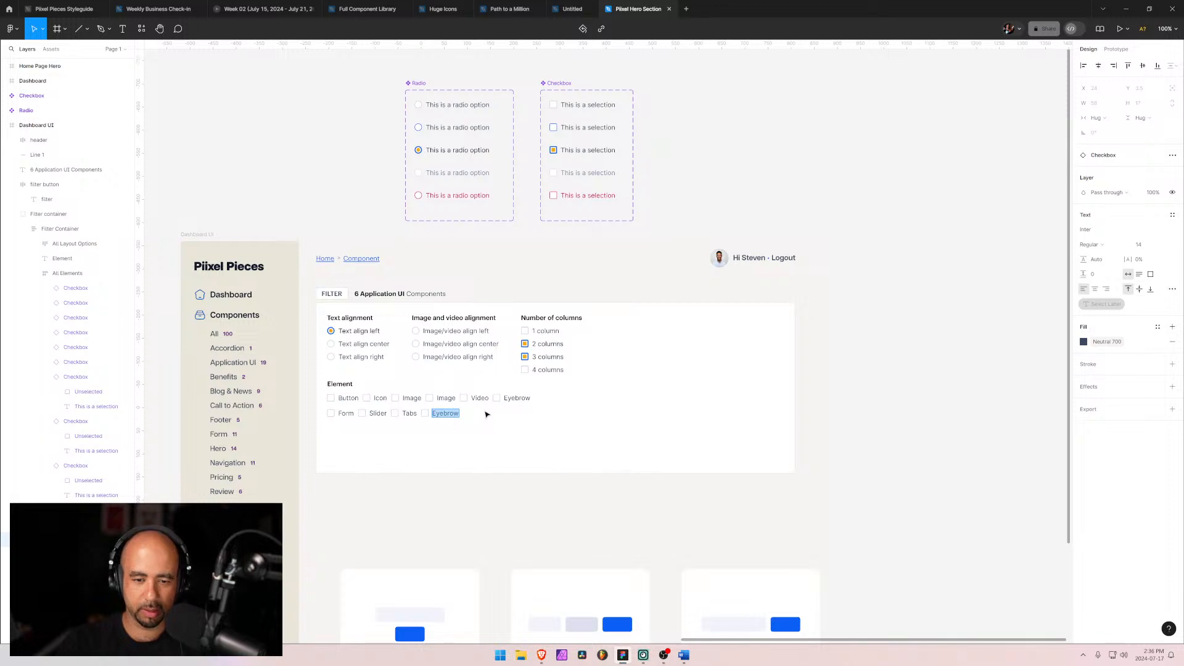
{"action": "key", "text": "ctrl+equal"}
{"action": "key", "text": "BackSpace"}
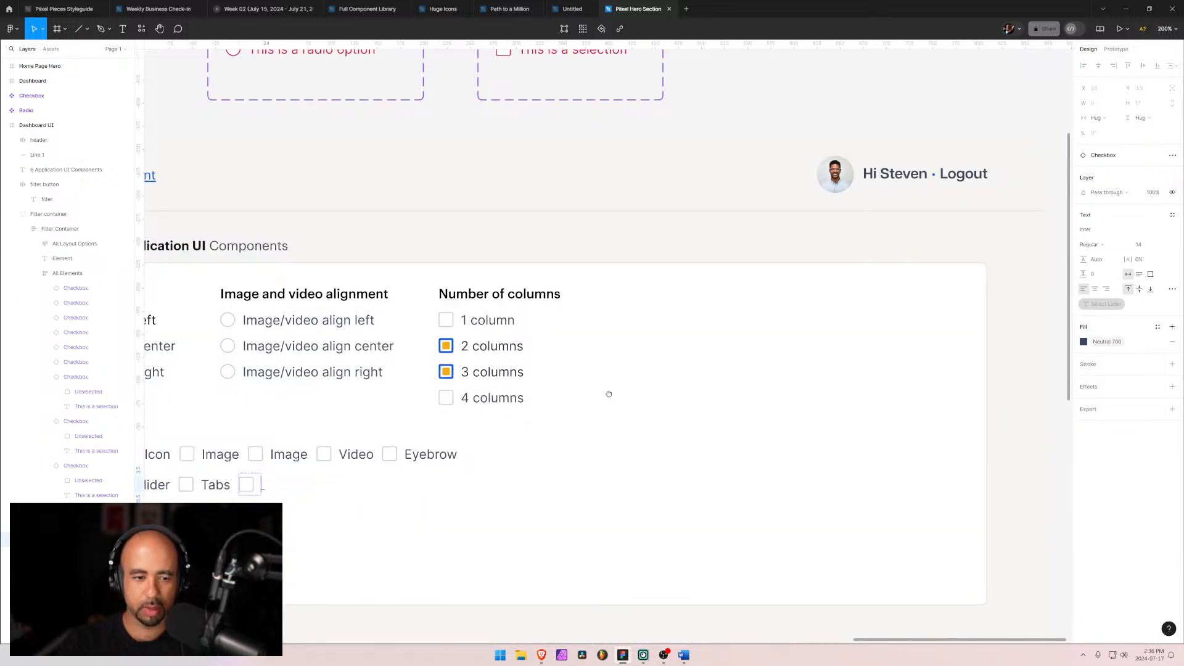
{"action": "scroll", "coordinate": [505, 401], "scroll_direction": "left", "scroll_amount": 4}
{"action": "scroll", "coordinate": [505, 401], "scroll_direction": "down", "scroll_amount": 2}
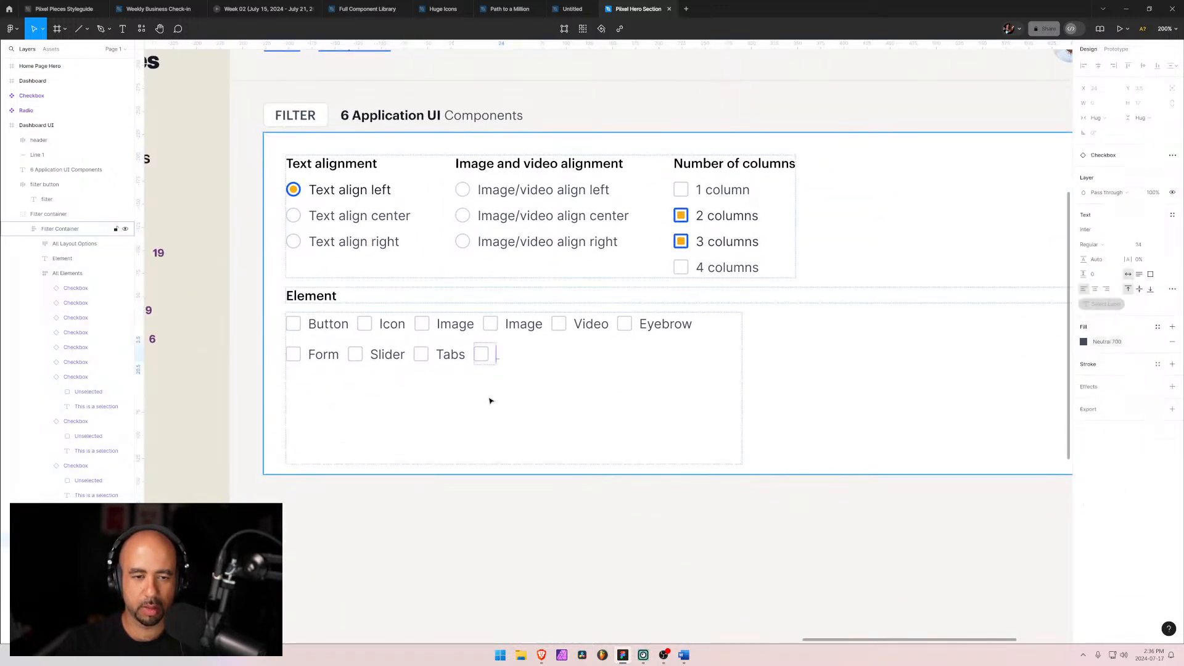
{"action": "key", "text": "ctrl+z"}
{"action": "key", "text": "Escape"}
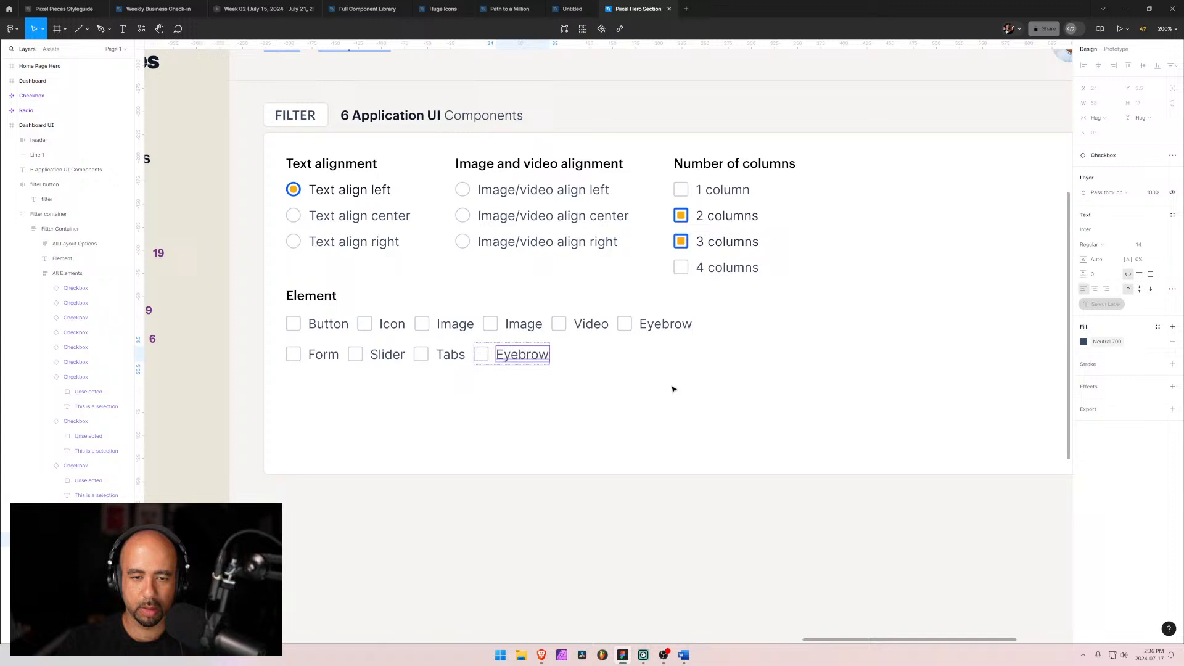
Step: Review the element filter list in the Word document again
{"action": "double_click", "coordinate": [529, 362]}
{"action": "left_click", "coordinate": [684, 655]}
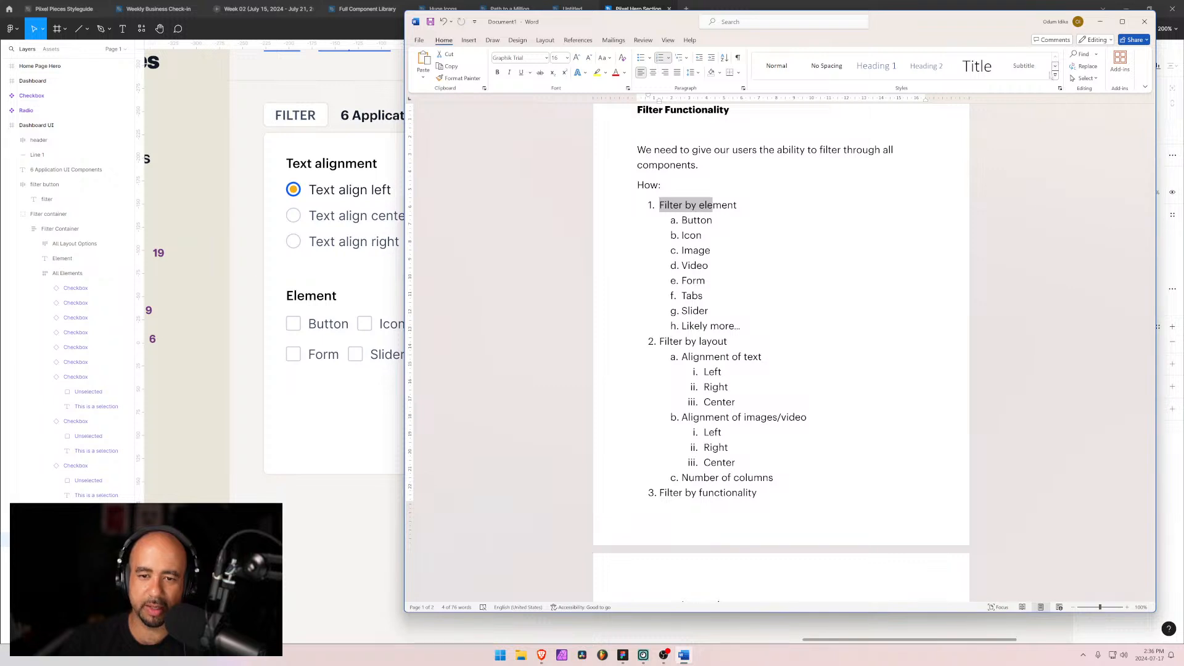
{"action": "left_click", "coordinate": [1100, 22]}
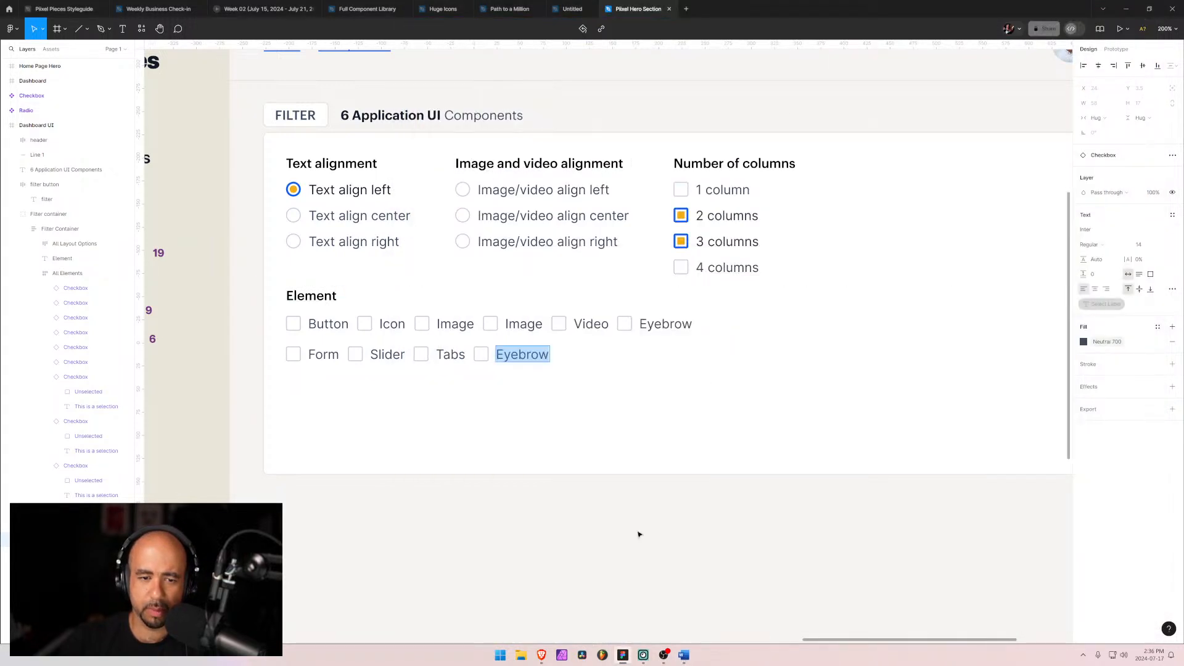
Step: Browse the Pixel Pieces website's Application UI and All component listings in the browser
{"action": "mouse_move", "coordinate": [542, 655]}
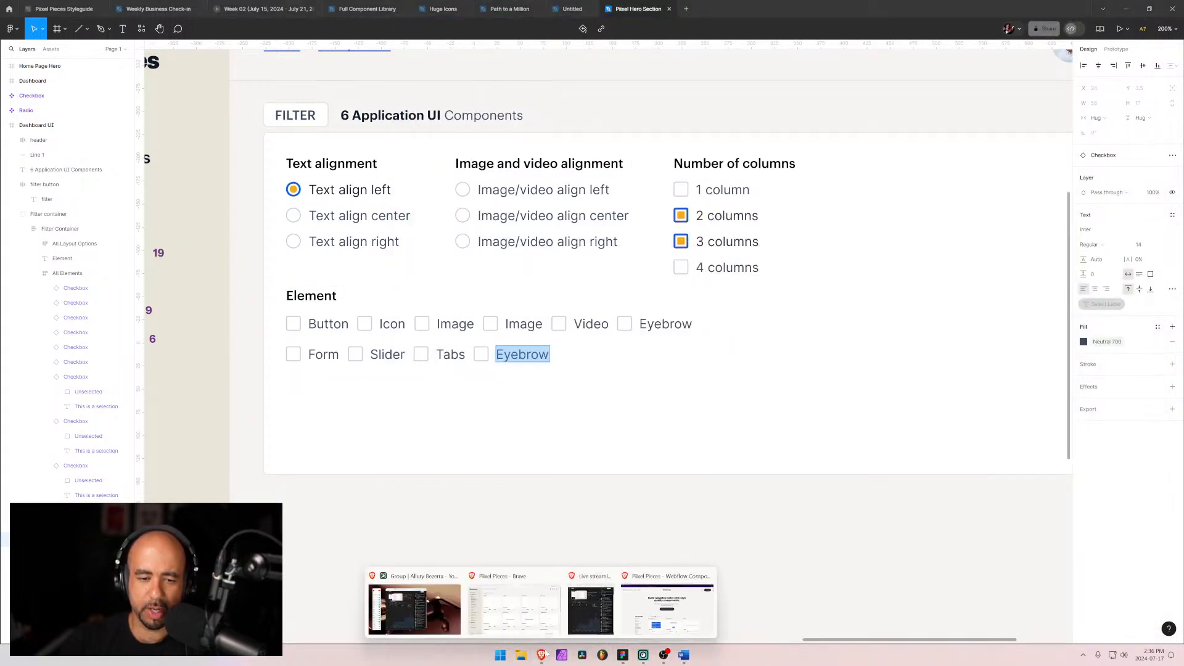
{"action": "left_click", "coordinate": [510, 615]}
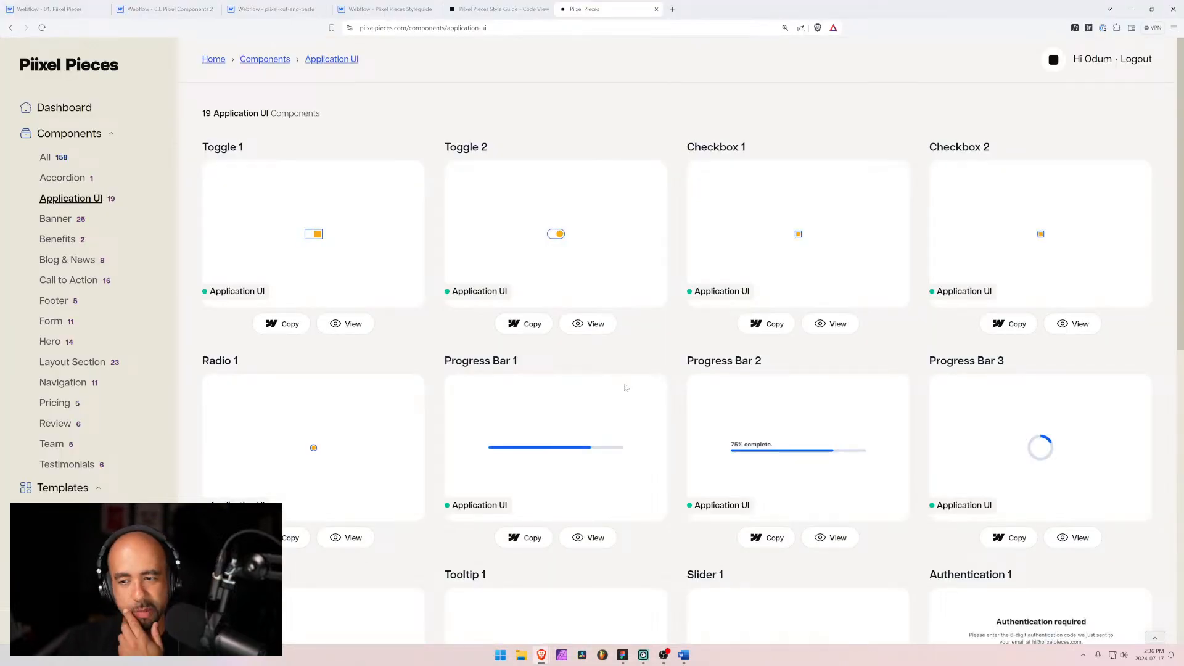
{"action": "scroll", "coordinate": [625, 387], "scroll_direction": "down", "scroll_amount": 9}
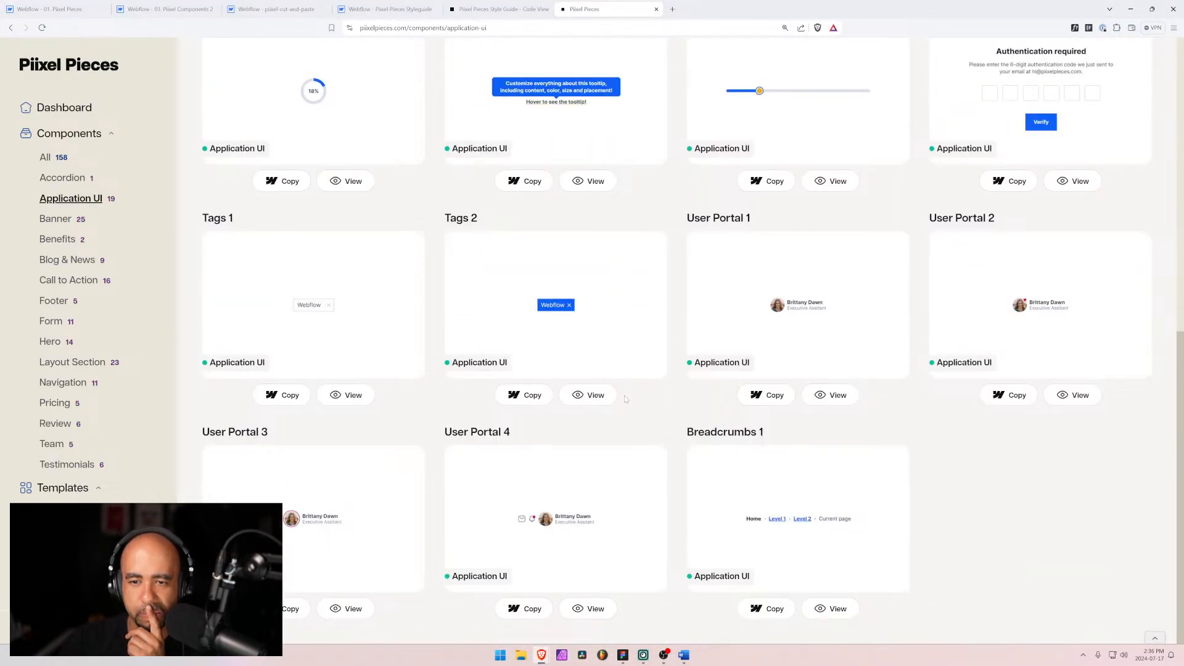
{"action": "scroll", "coordinate": [625, 401], "scroll_direction": "up", "scroll_amount": 4}
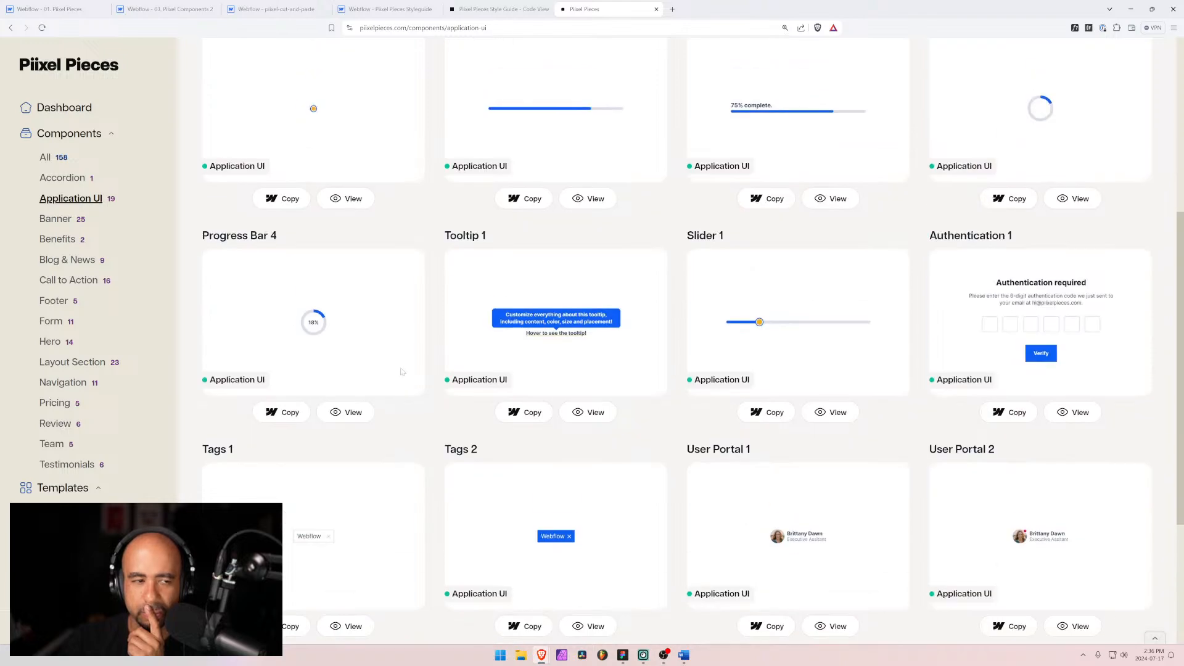
{"action": "left_click", "coordinate": [45, 157]}
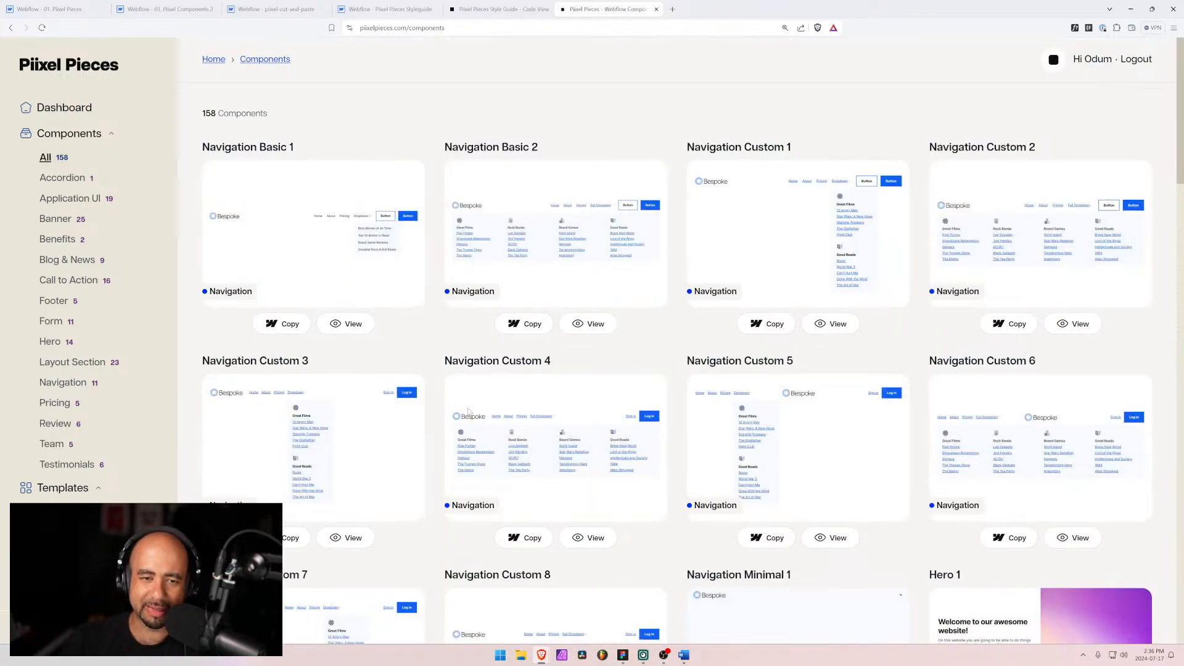
{"action": "scroll", "coordinate": [467, 410], "scroll_direction": "down", "scroll_amount": 9}
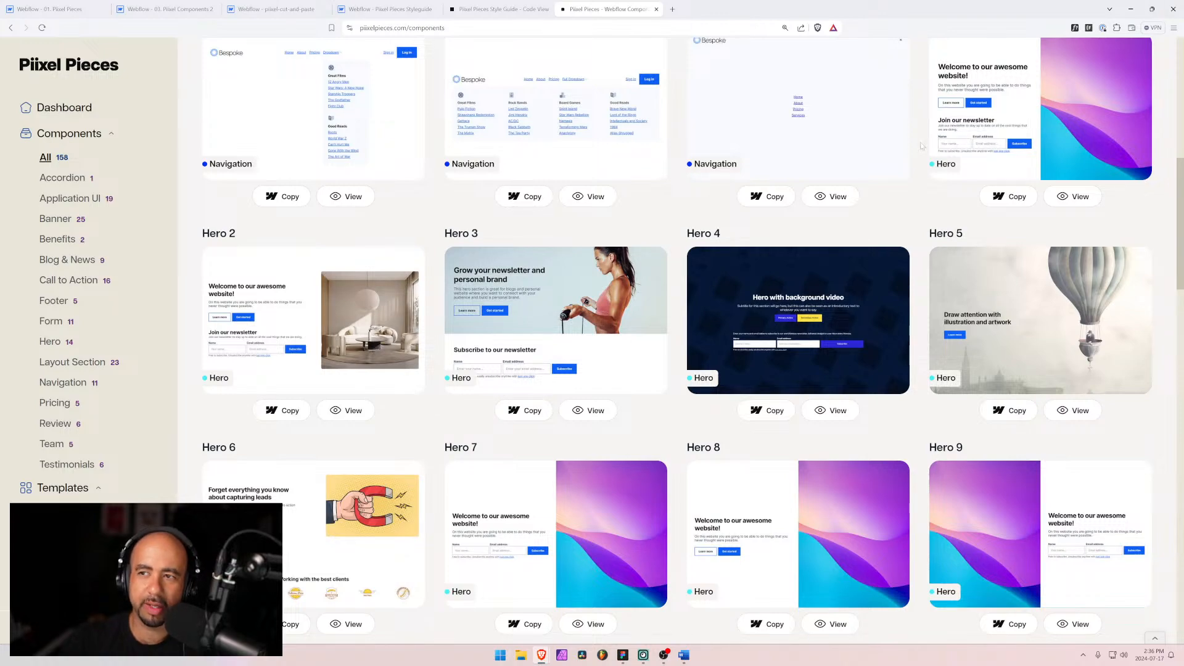
{"action": "scroll", "coordinate": [820, 240], "scroll_direction": "down", "scroll_amount": 8}
{"action": "scroll", "coordinate": [821, 240], "scroll_direction": "down", "scroll_amount": 12}
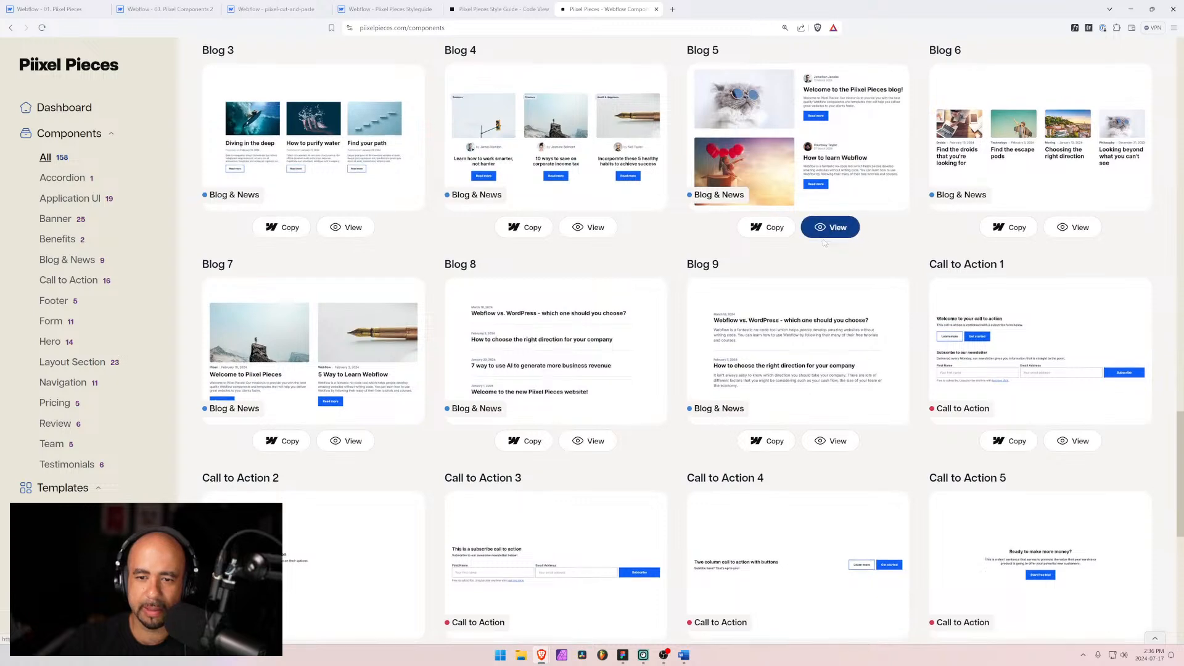
{"action": "scroll", "coordinate": [825, 243], "scroll_direction": "down", "scroll_amount": 8}
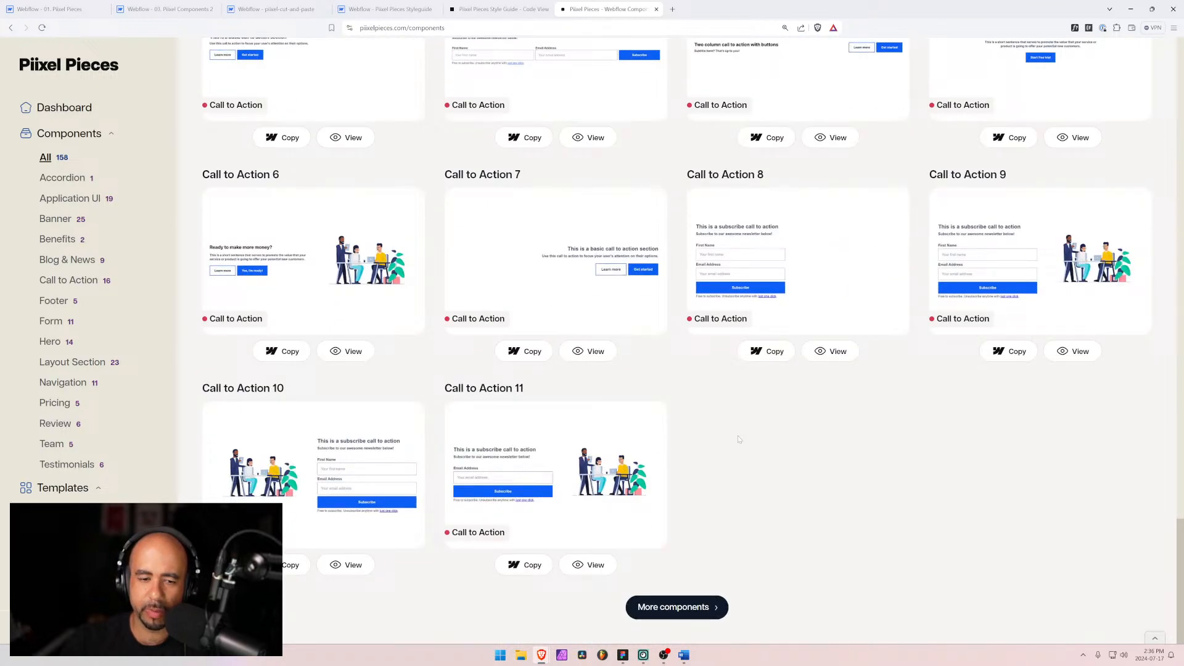
Step: Browse the remaining Pixel Pieces component listing pages in the browser, then return to the Figma file
{"action": "left_click", "coordinate": [676, 608]}
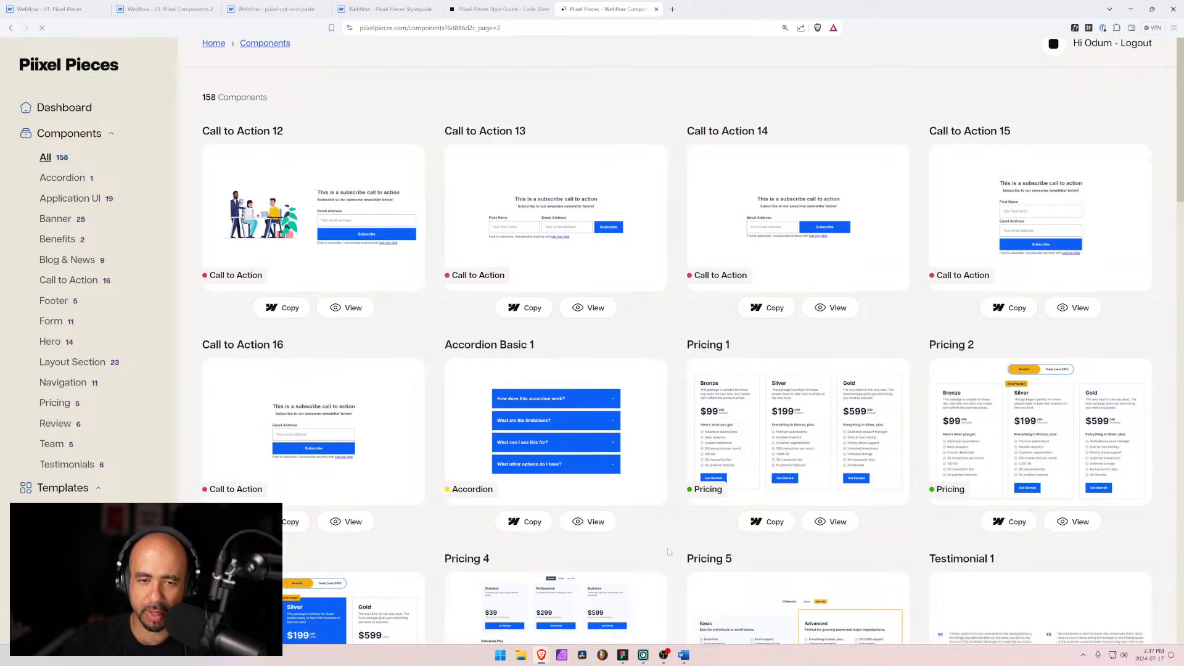
{"action": "scroll", "coordinate": [672, 574], "scroll_direction": "down", "scroll_amount": 5}
{"action": "scroll", "coordinate": [669, 547], "scroll_direction": "down", "scroll_amount": 7}
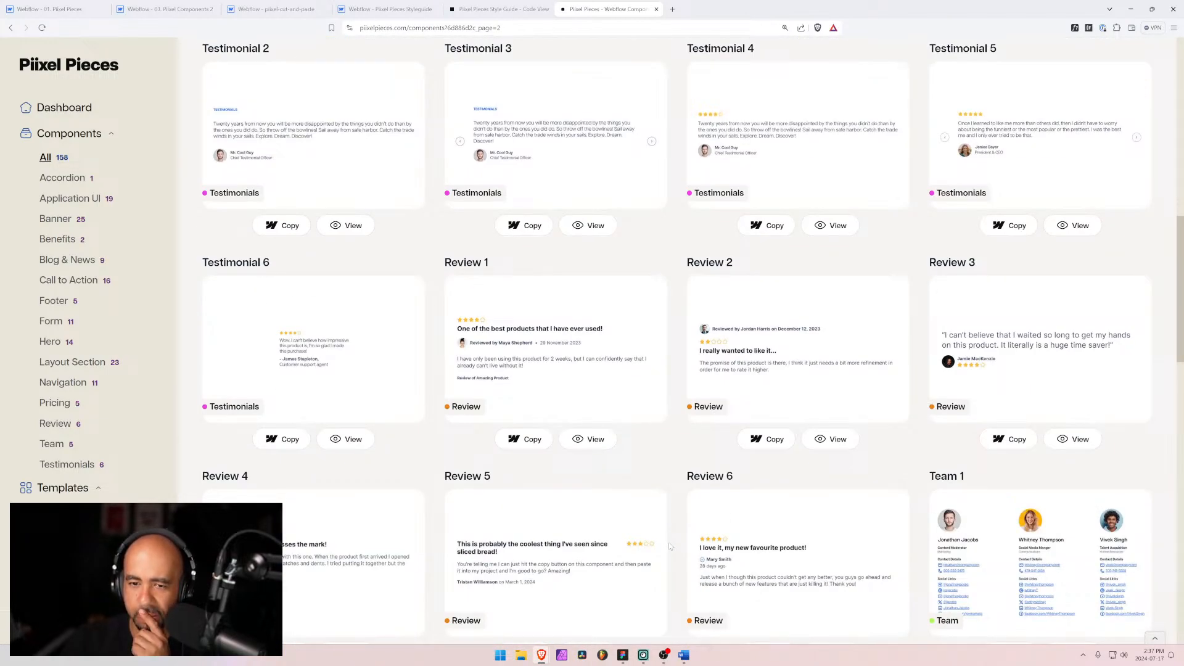
{"action": "scroll", "coordinate": [671, 546], "scroll_direction": "down", "scroll_amount": 5}
{"action": "scroll", "coordinate": [671, 546], "scroll_direction": "down", "scroll_amount": 5}
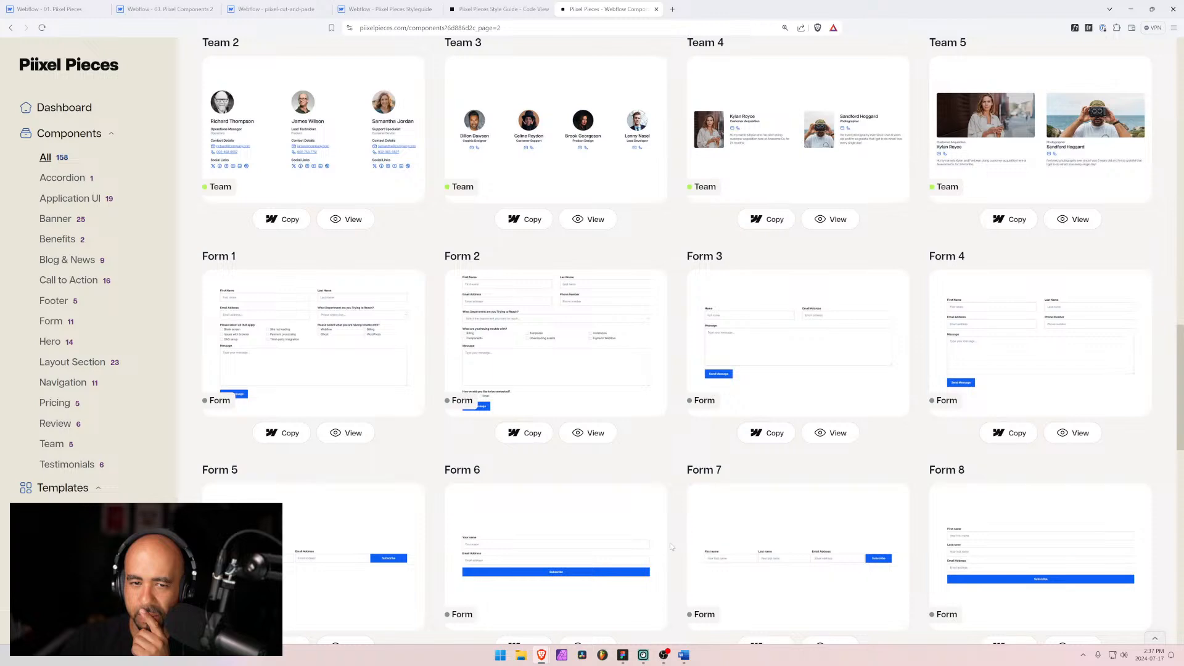
{"action": "scroll", "coordinate": [672, 547], "scroll_direction": "down", "scroll_amount": 4}
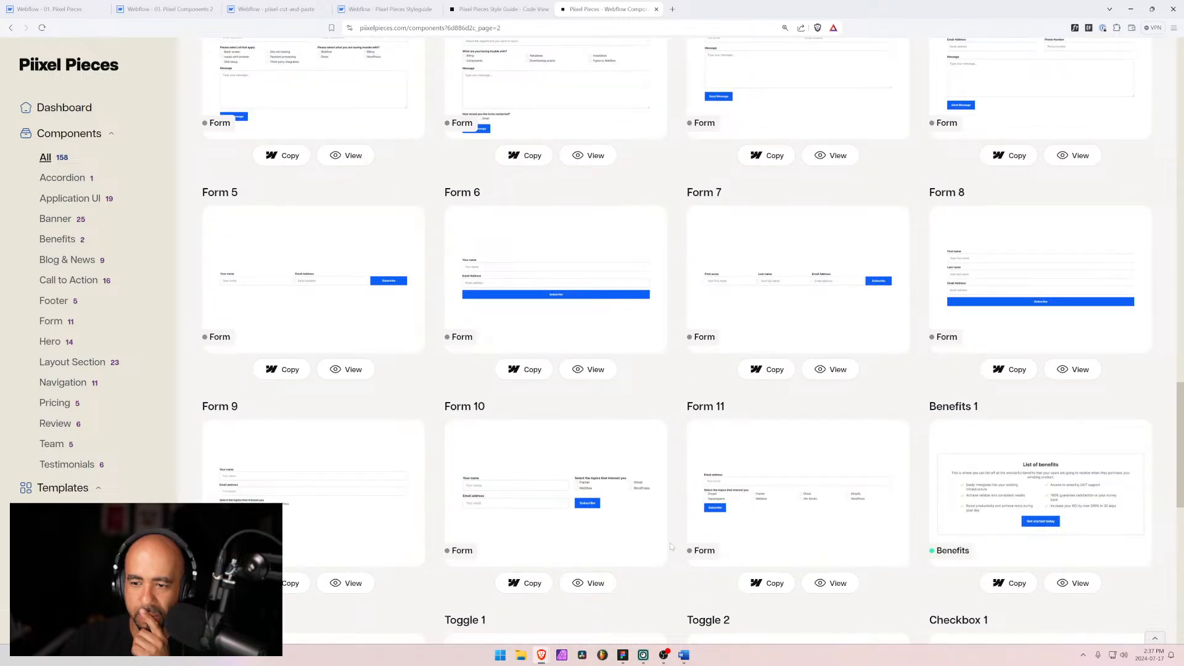
{"action": "scroll", "coordinate": [671, 547], "scroll_direction": "down", "scroll_amount": 9}
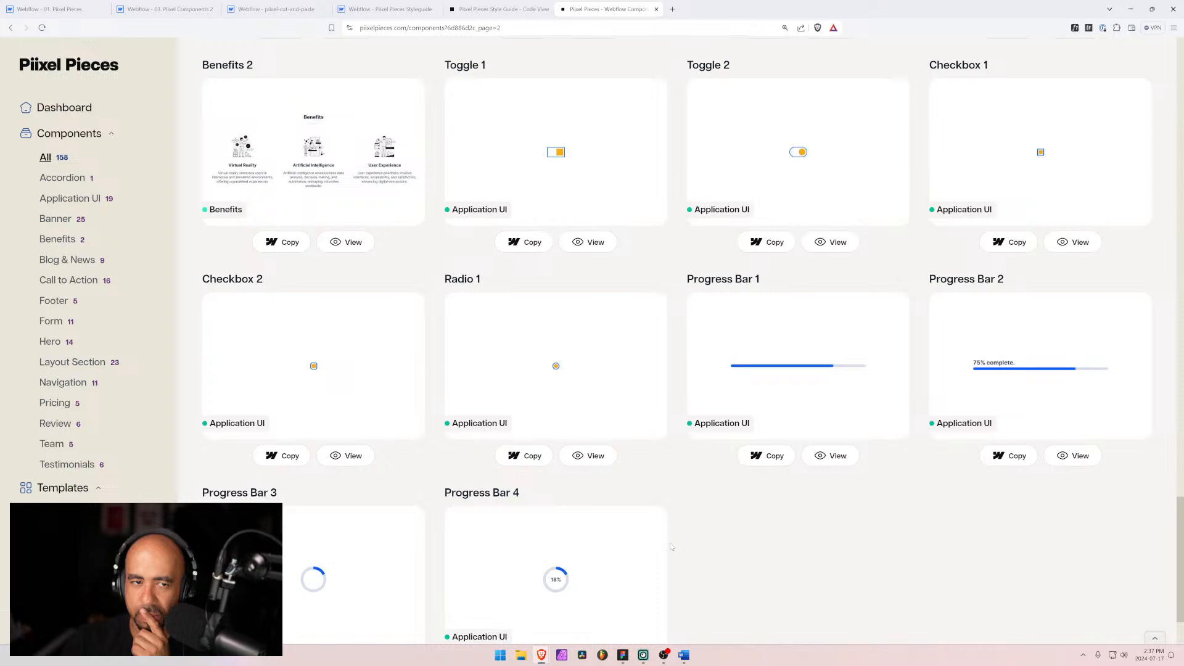
{"action": "scroll", "coordinate": [671, 547], "scroll_direction": "down", "scroll_amount": 2}
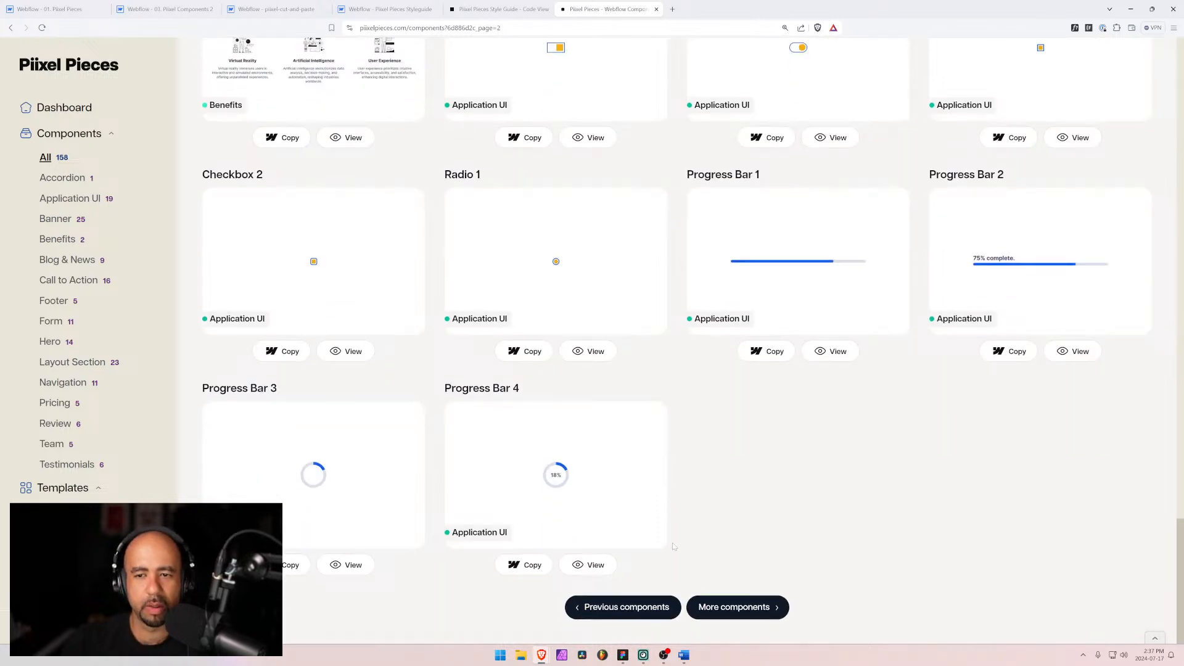
{"action": "left_click", "coordinate": [732, 606]}
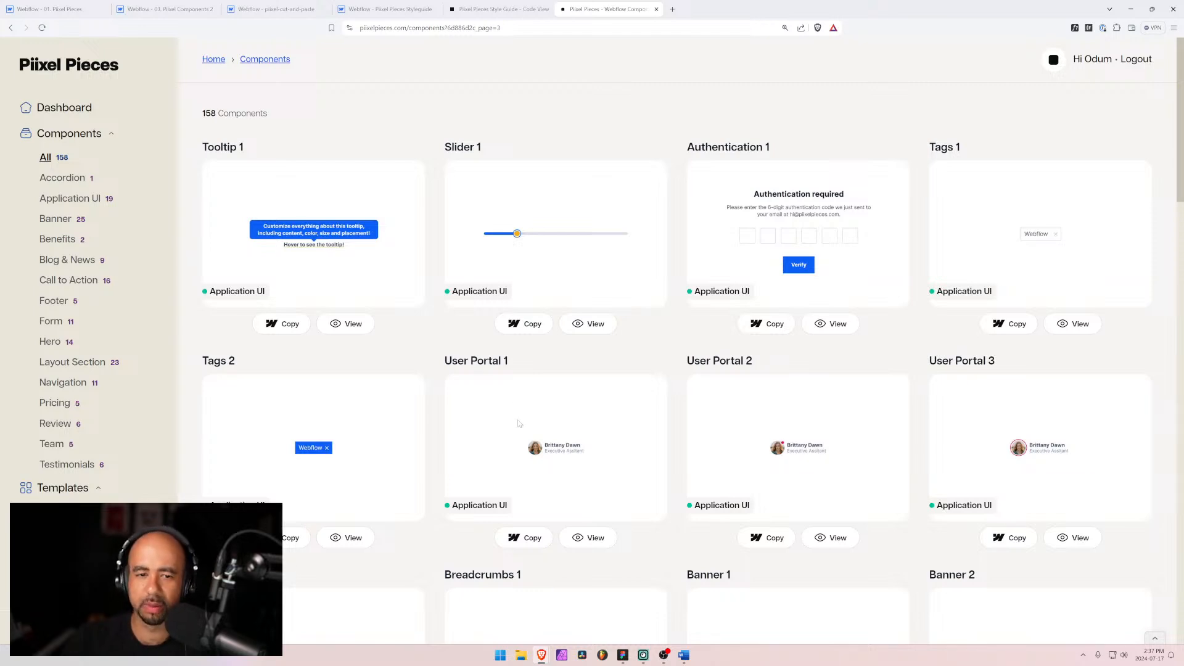
{"action": "scroll", "coordinate": [518, 423], "scroll_direction": "down", "scroll_amount": 5}
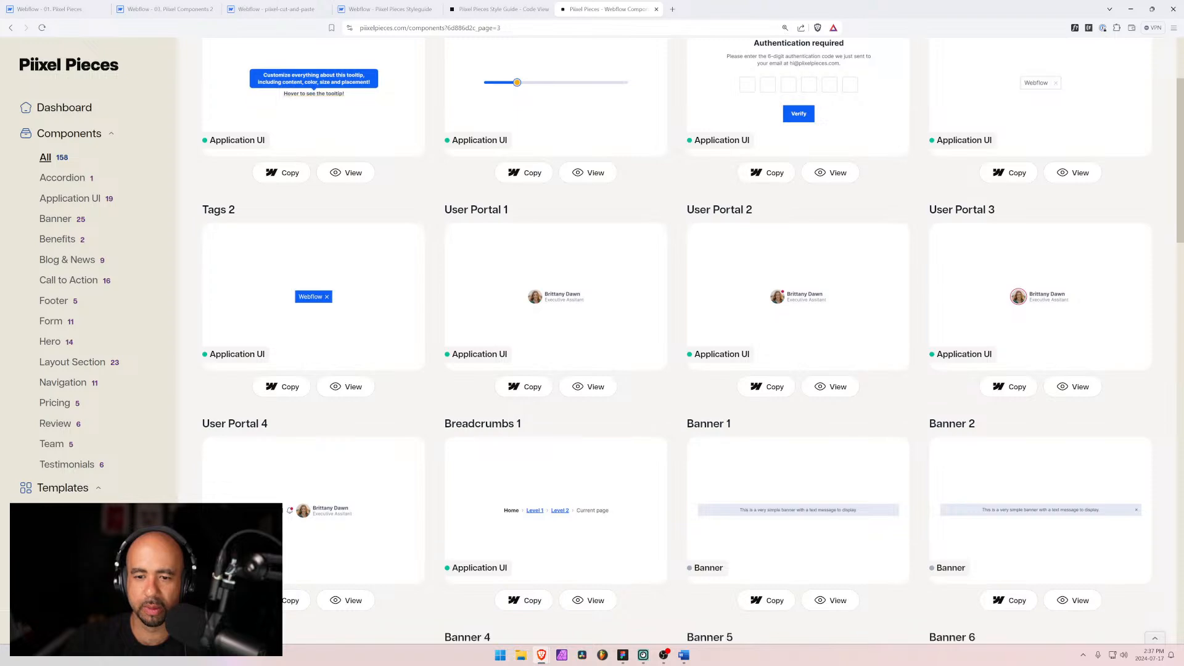
{"action": "scroll", "coordinate": [518, 423], "scroll_direction": "down", "scroll_amount": 3}
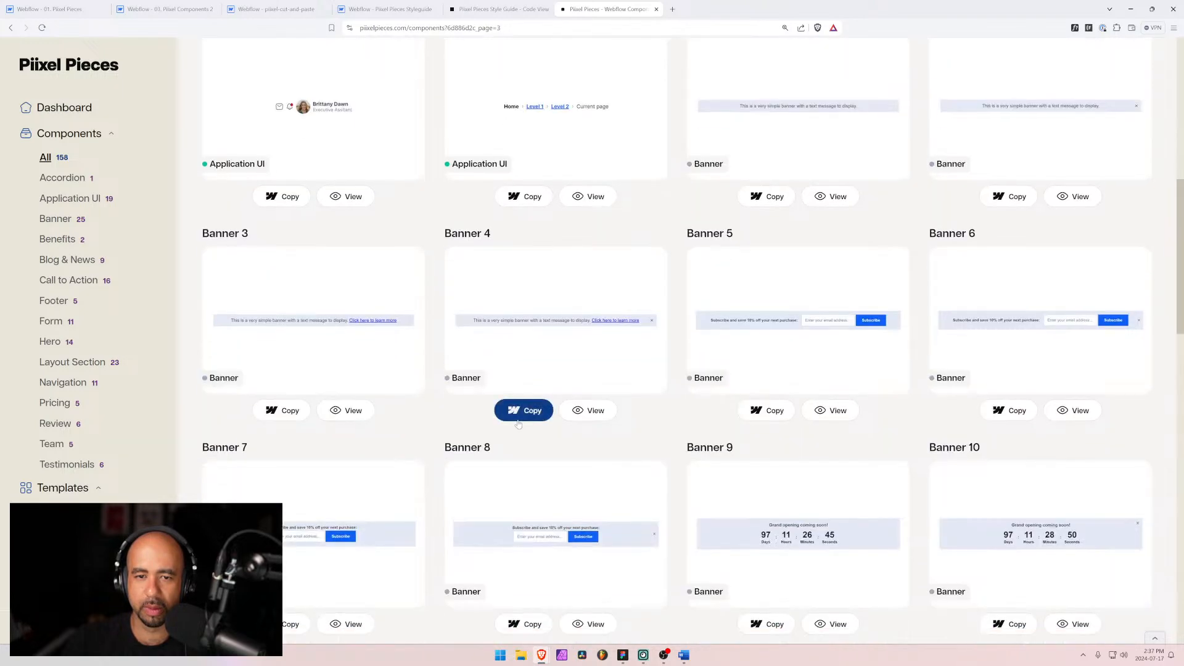
{"action": "scroll", "coordinate": [518, 424], "scroll_direction": "up", "scroll_amount": 8}
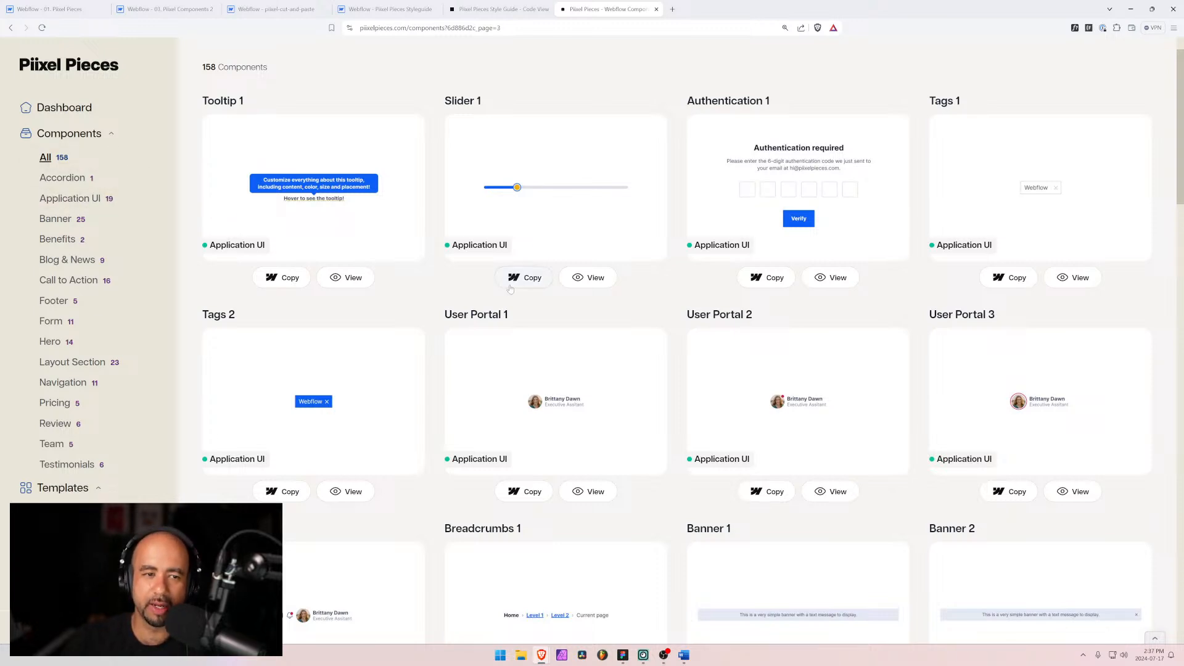
{"action": "scroll", "coordinate": [476, 362], "scroll_direction": "down", "scroll_amount": 1}
{"action": "scroll", "coordinate": [476, 362], "scroll_direction": "down", "scroll_amount": 2}
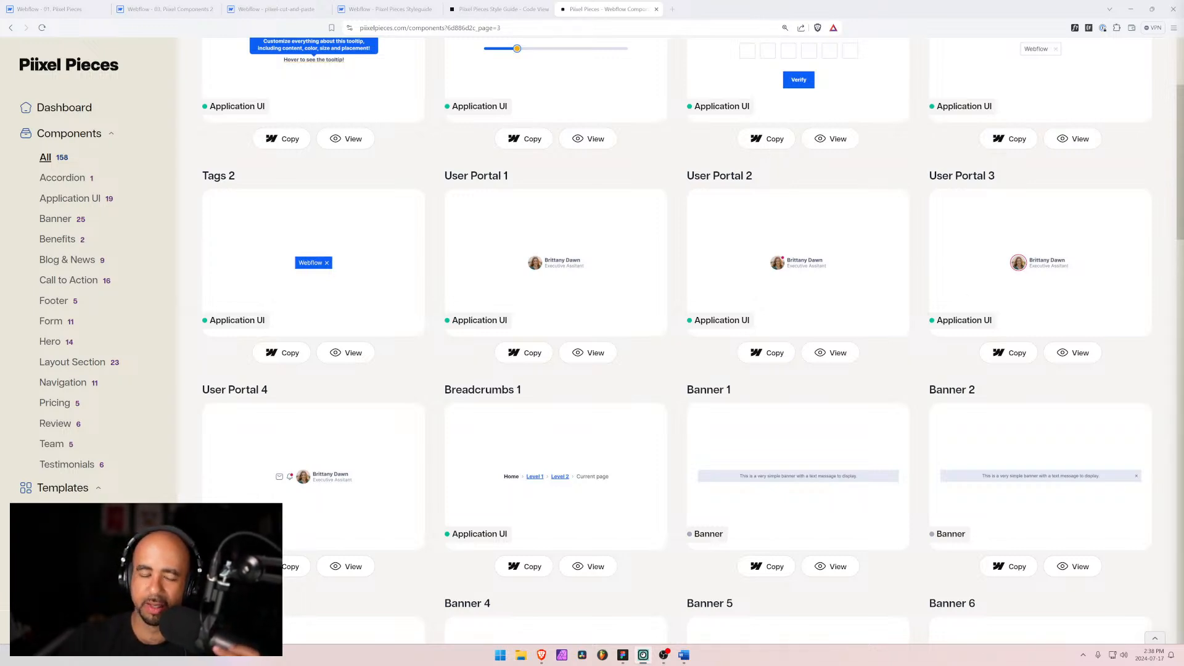
{"action": "scroll", "coordinate": [762, 357], "scroll_direction": "down", "scroll_amount": 15}
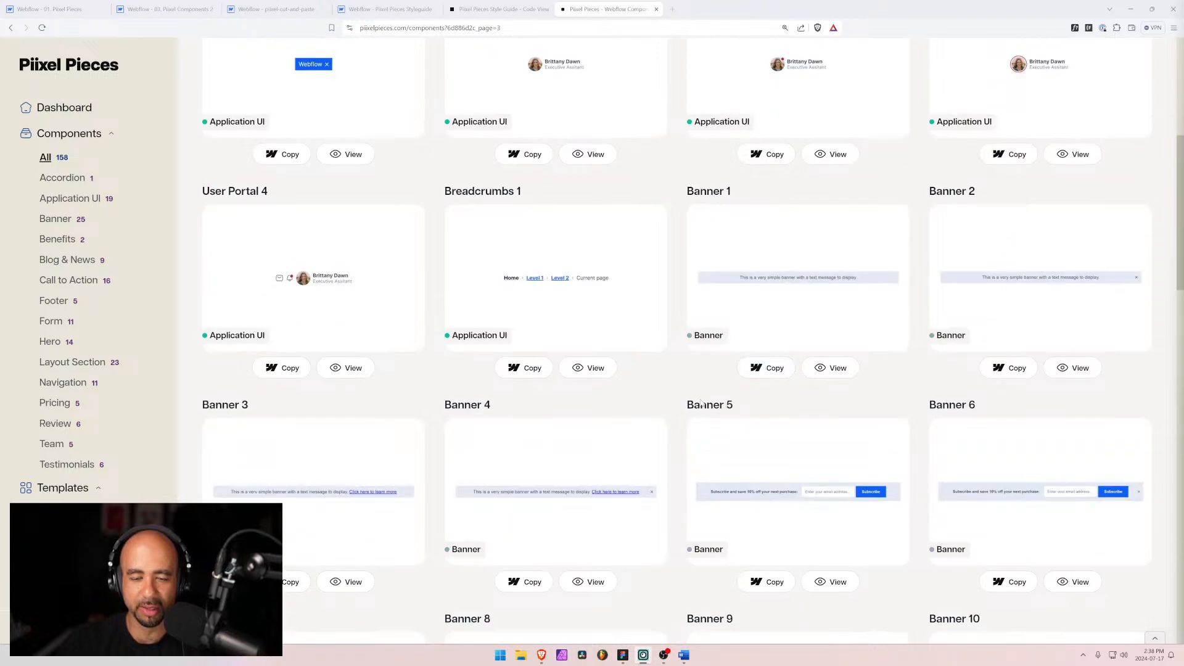
{"action": "scroll", "coordinate": [701, 409], "scroll_direction": "down", "scroll_amount": 15}
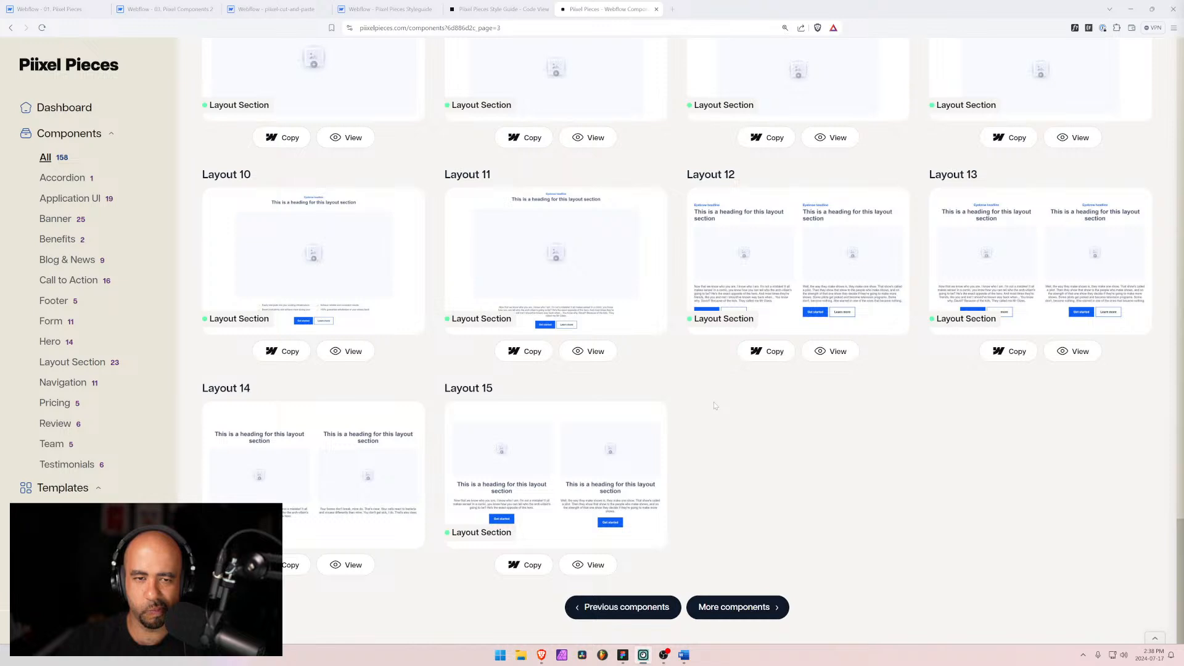
{"action": "left_click", "coordinate": [1133, 10]}
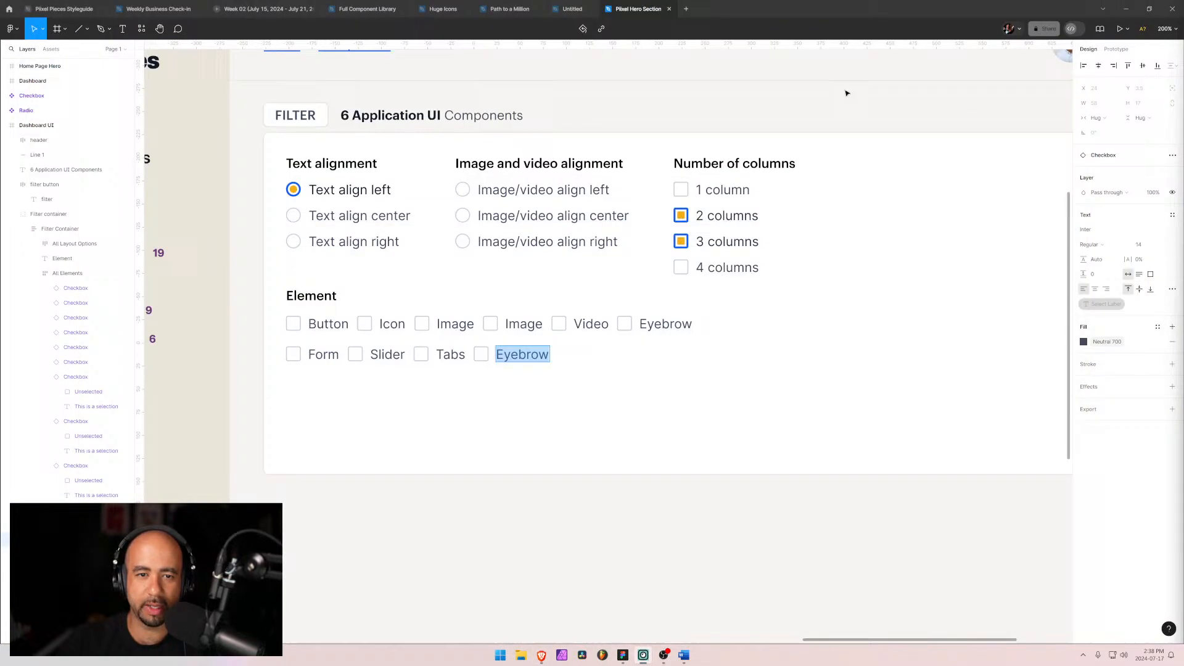
Step: Delete the duplicate Eyebrow checkbox at the end of the Element group
{"action": "left_click", "coordinate": [488, 354]}
{"action": "left_click", "coordinate": [117, 510]}
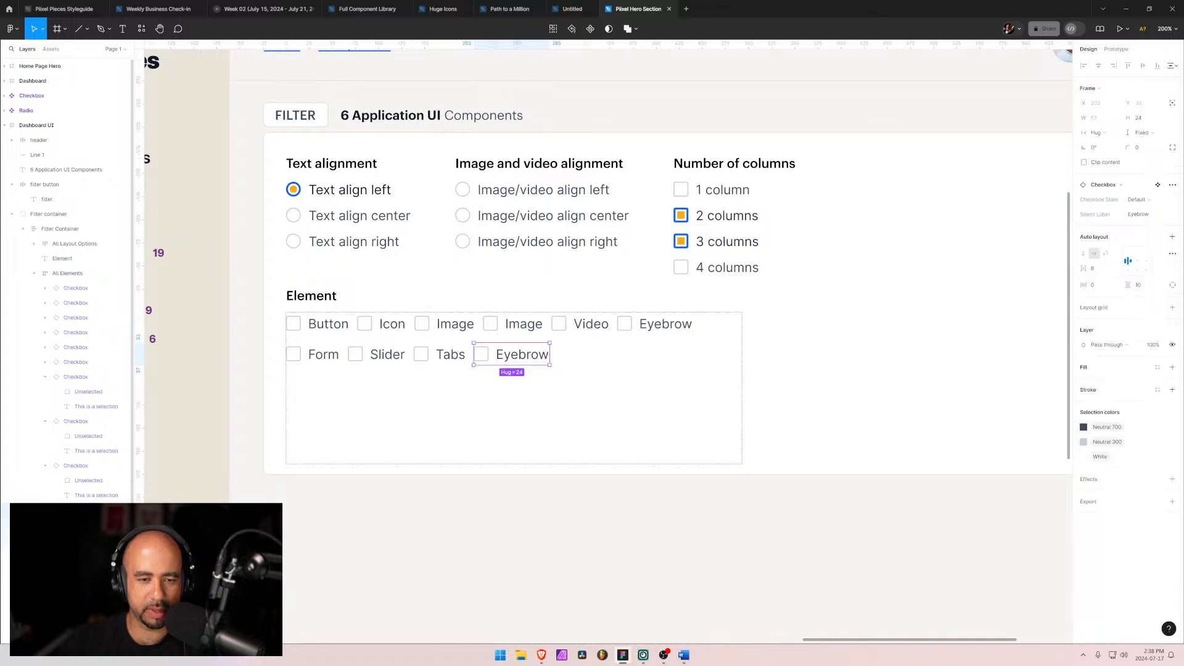
{"action": "key", "text": "Delete"}
Step: Select the All Elements wrap frame and narrow it to about 443 wide
{"action": "left_click", "coordinate": [521, 352]}
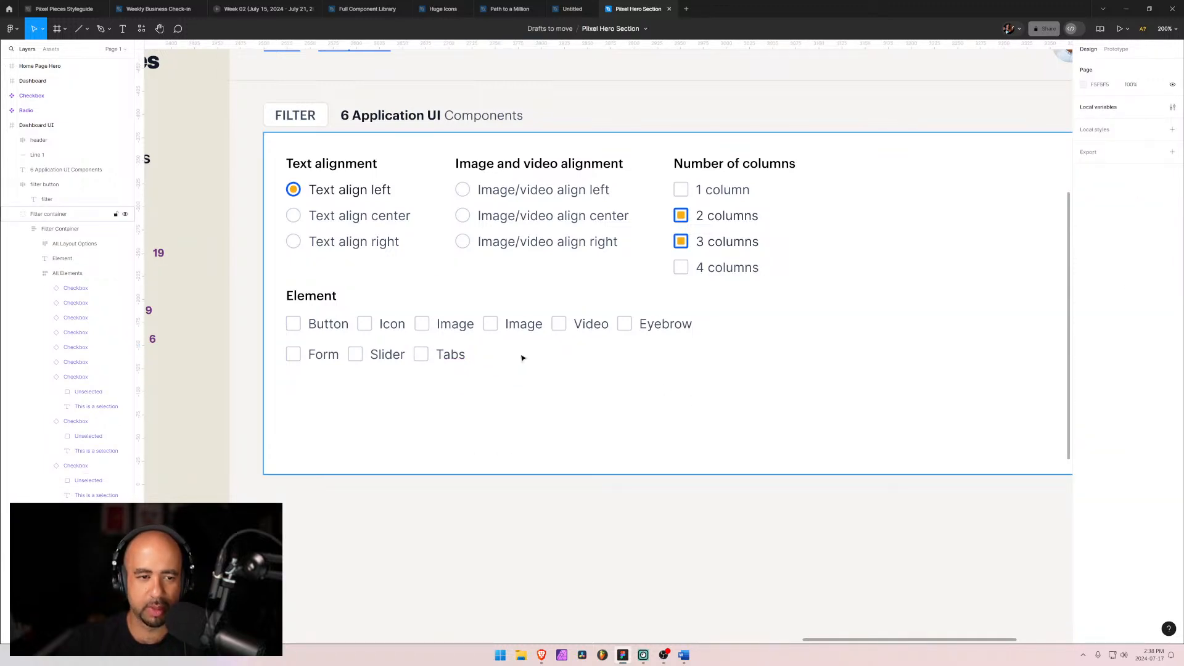
{"action": "double_click", "coordinate": [339, 326]}
{"action": "left_click", "coordinate": [34, 274]}
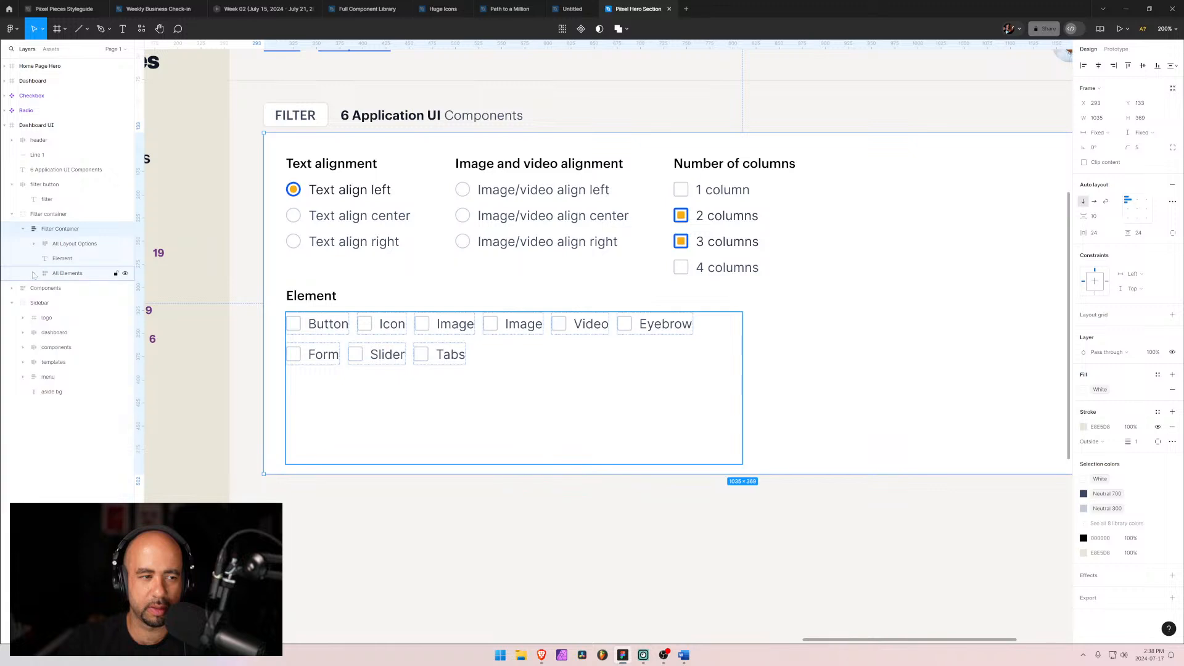
{"action": "left_click", "coordinate": [34, 273]}
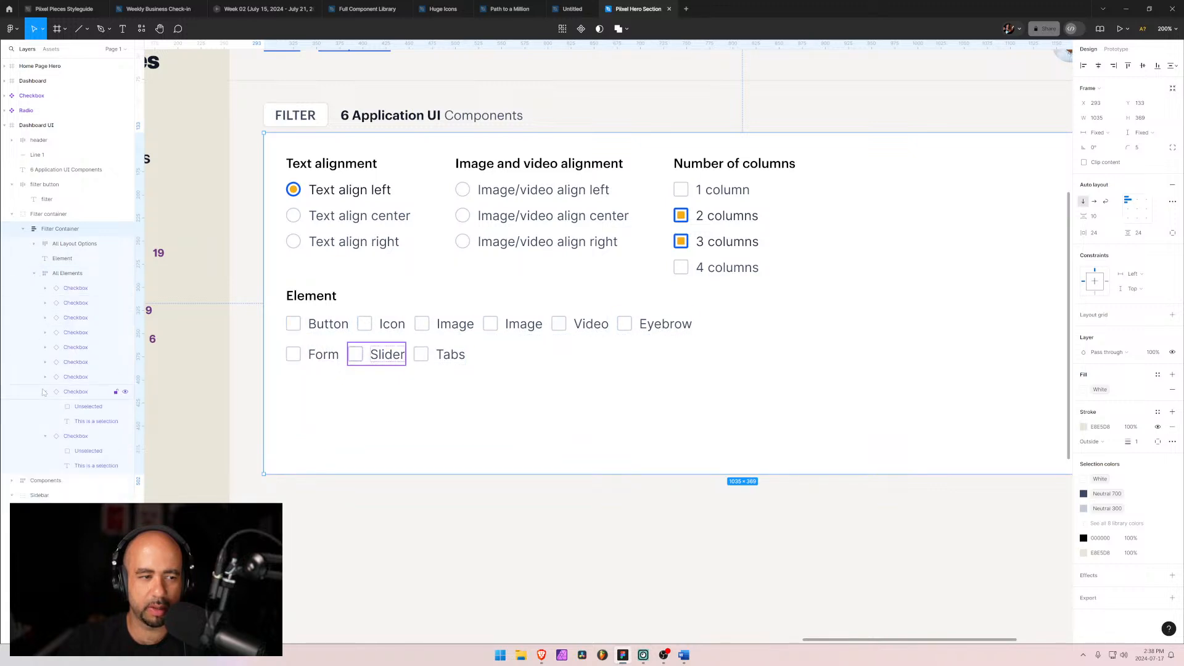
{"action": "left_click", "coordinate": [66, 273]}
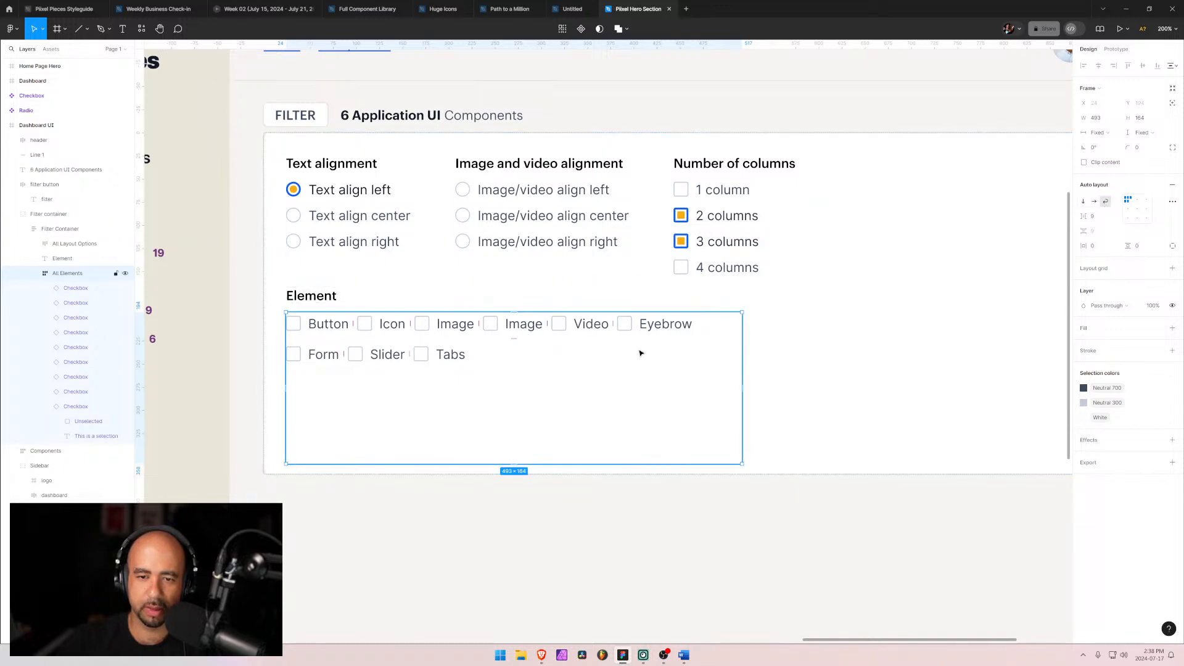
{"action": "left_click_drag", "start_coordinate": [744, 389], "coordinate": [696, 390]}
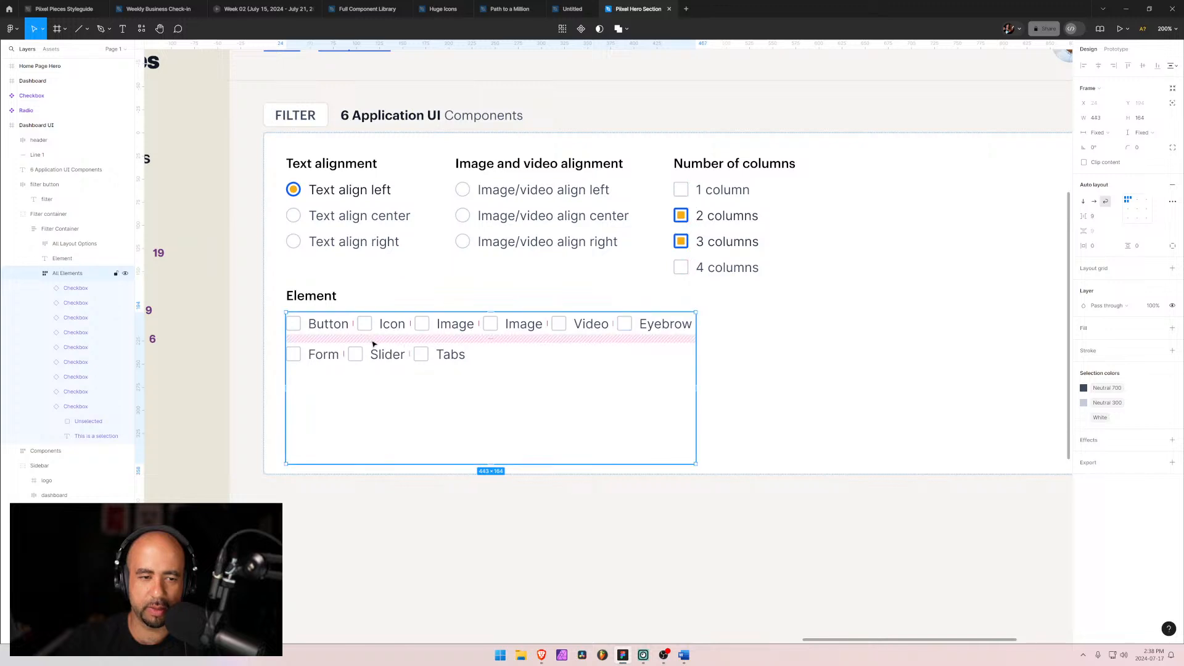
Step: Set all the Element checkboxes to a fixed width of 300
{"action": "left_click", "coordinate": [327, 324]}
{"action": "left_click", "coordinate": [65, 407], "text": "shift"}
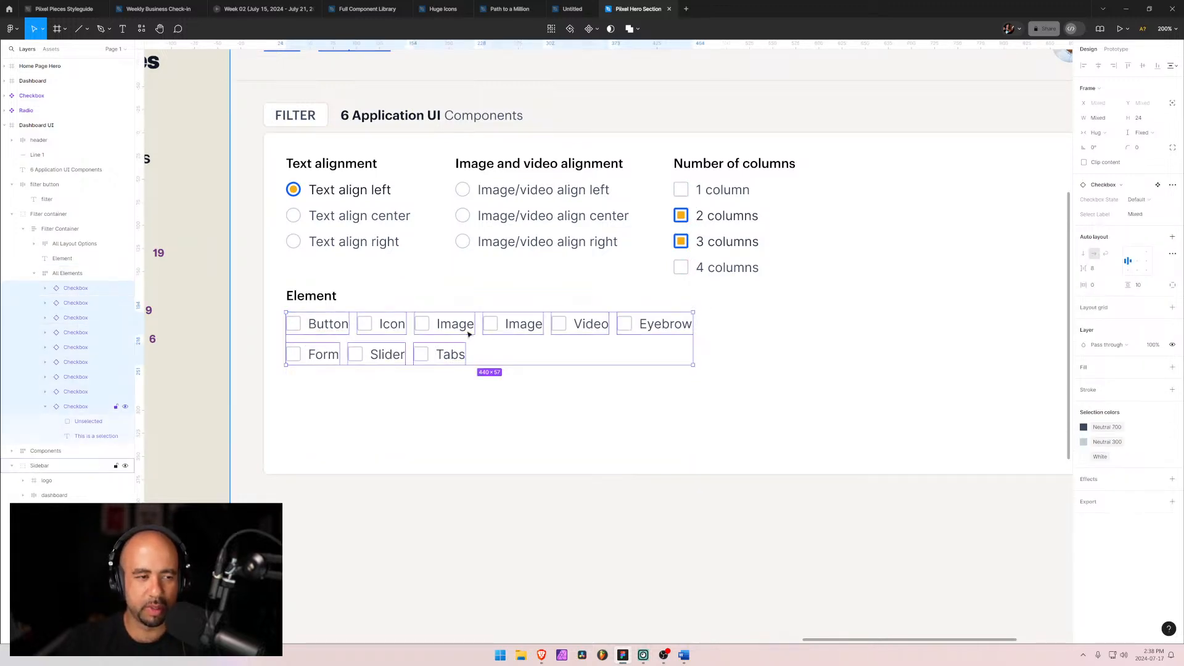
{"action": "left_click", "coordinate": [1115, 134]}
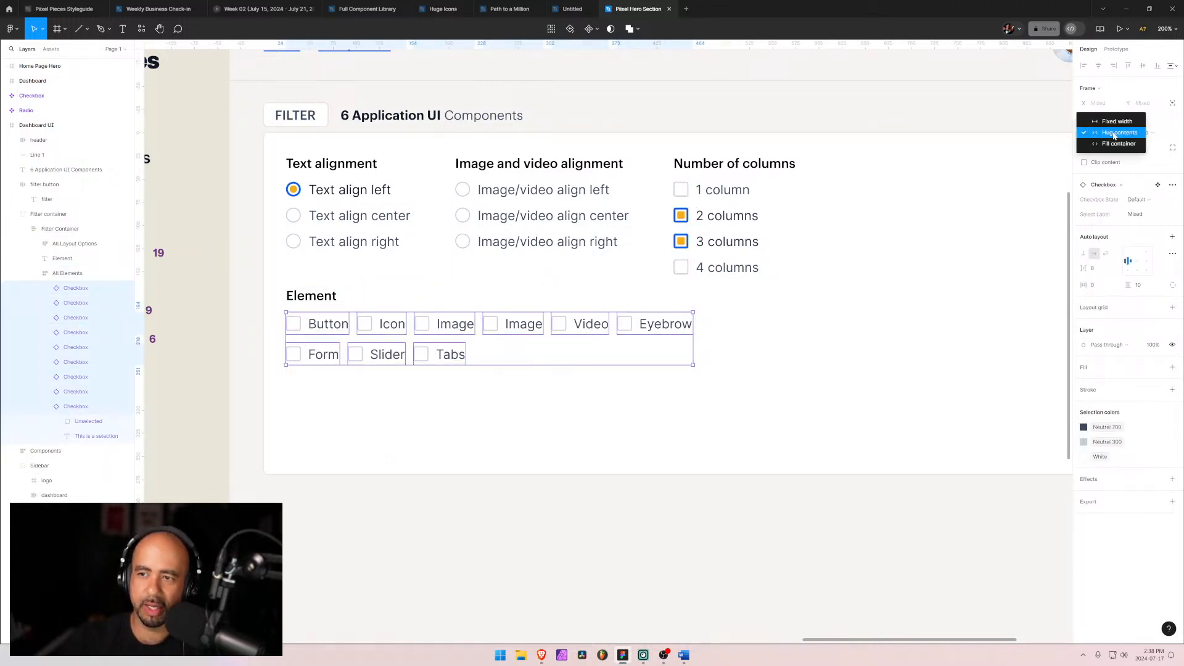
{"action": "left_click", "coordinate": [1101, 118]}
{"action": "left_click_drag", "start_coordinate": [1085, 117], "coordinate": [1095, 126]}
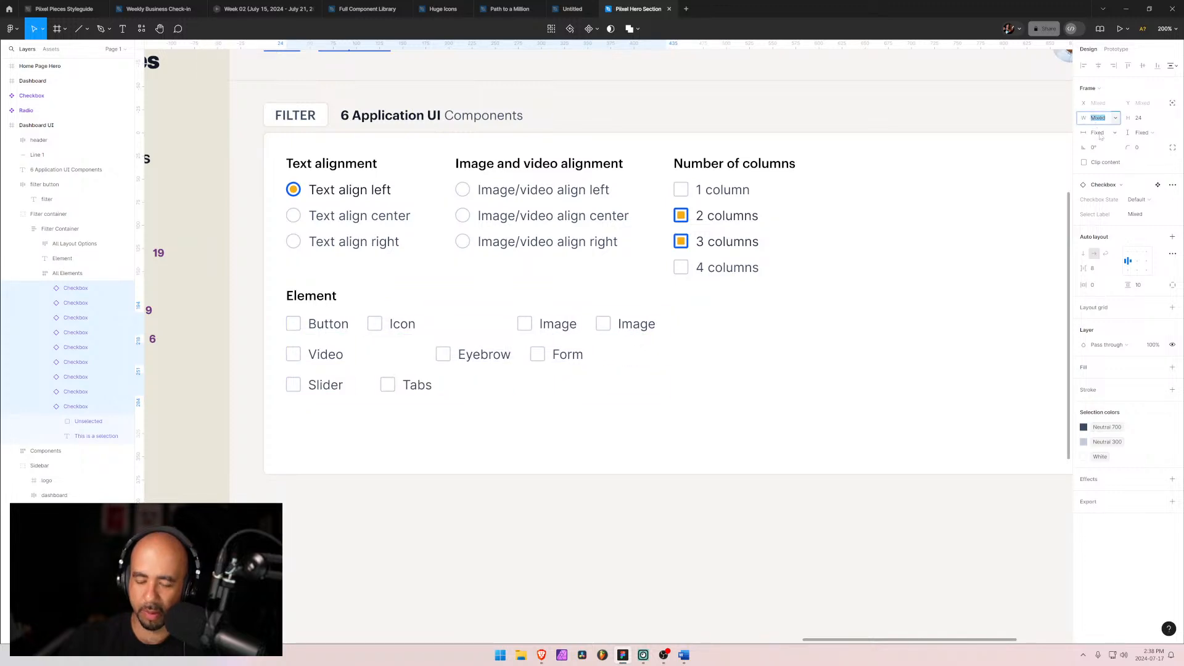
{"action": "type", "text": "300"}
{"action": "key", "text": "Return"}
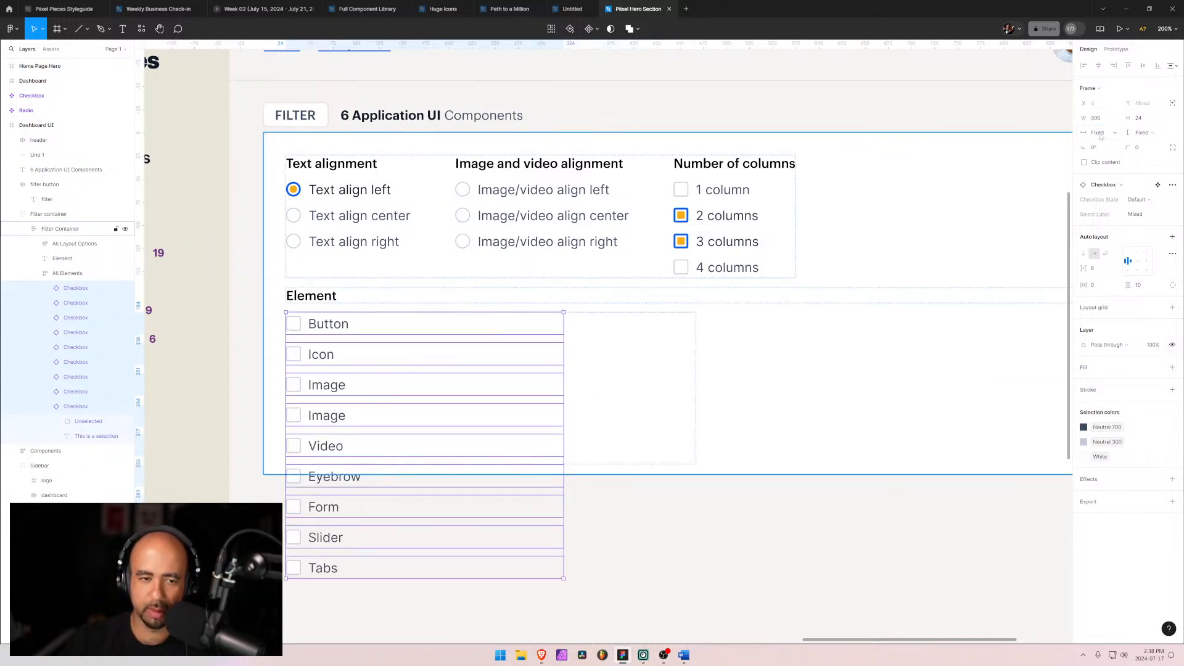
Step: Set the Element checkboxes' fixed width to 100
{"action": "left_click_drag", "start_coordinate": [1084, 118], "coordinate": [905, 128]}
{"action": "left_click", "coordinate": [1102, 121]}
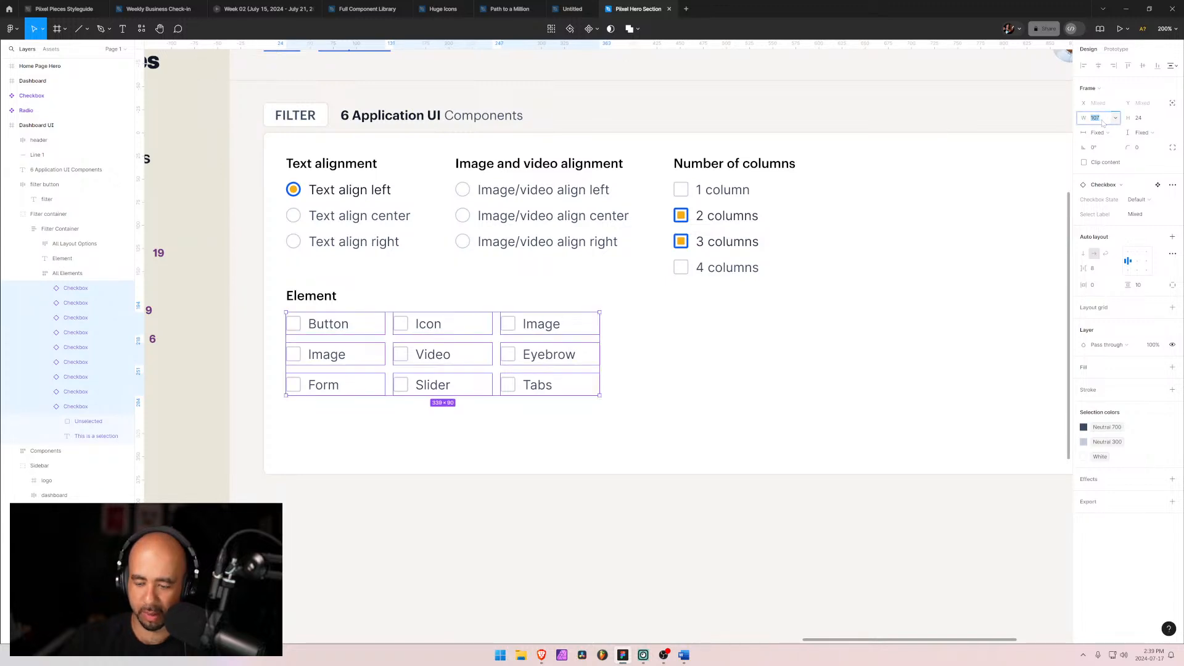
{"action": "type", "text": "100"}
{"action": "key", "text": "Return"}
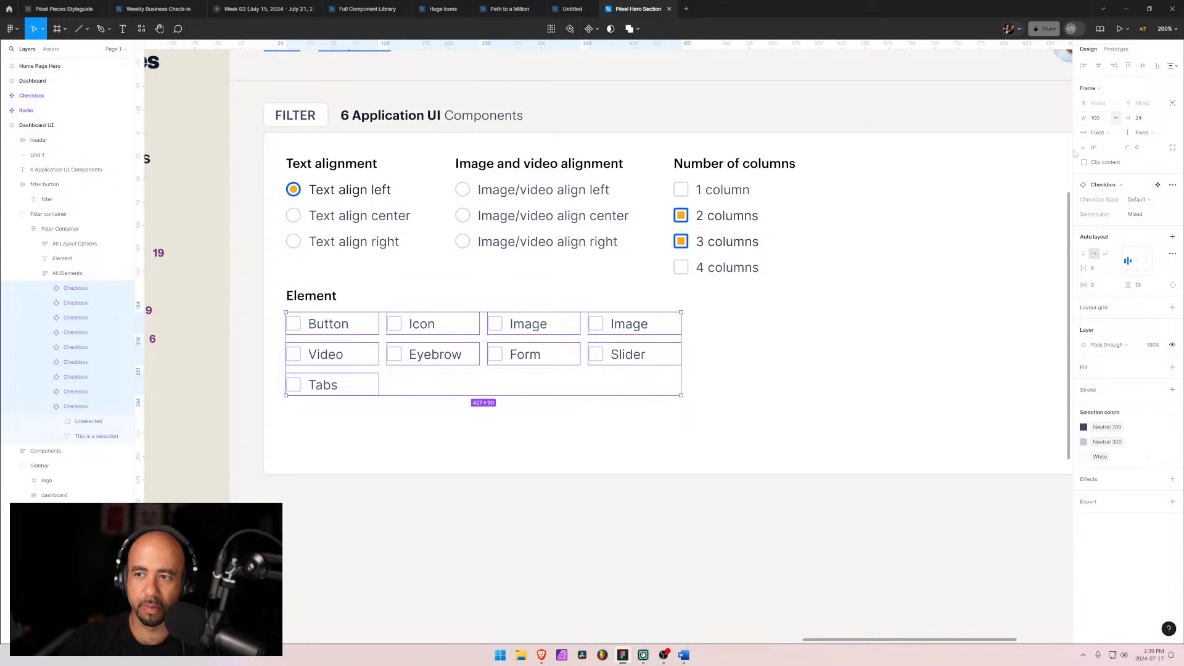
Step: Widen the All Elements frame to about 569 and set its height to hug contents
{"action": "left_click", "coordinate": [404, 422]}
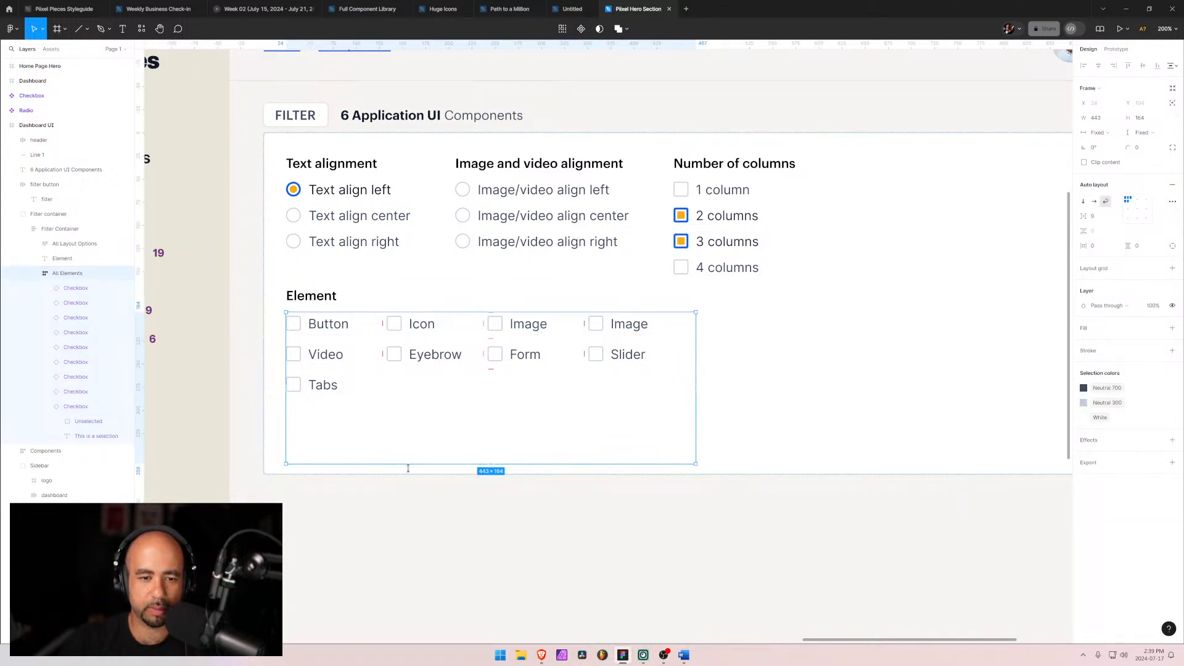
{"action": "left_click_drag", "start_coordinate": [485, 464], "coordinate": [484, 402]}
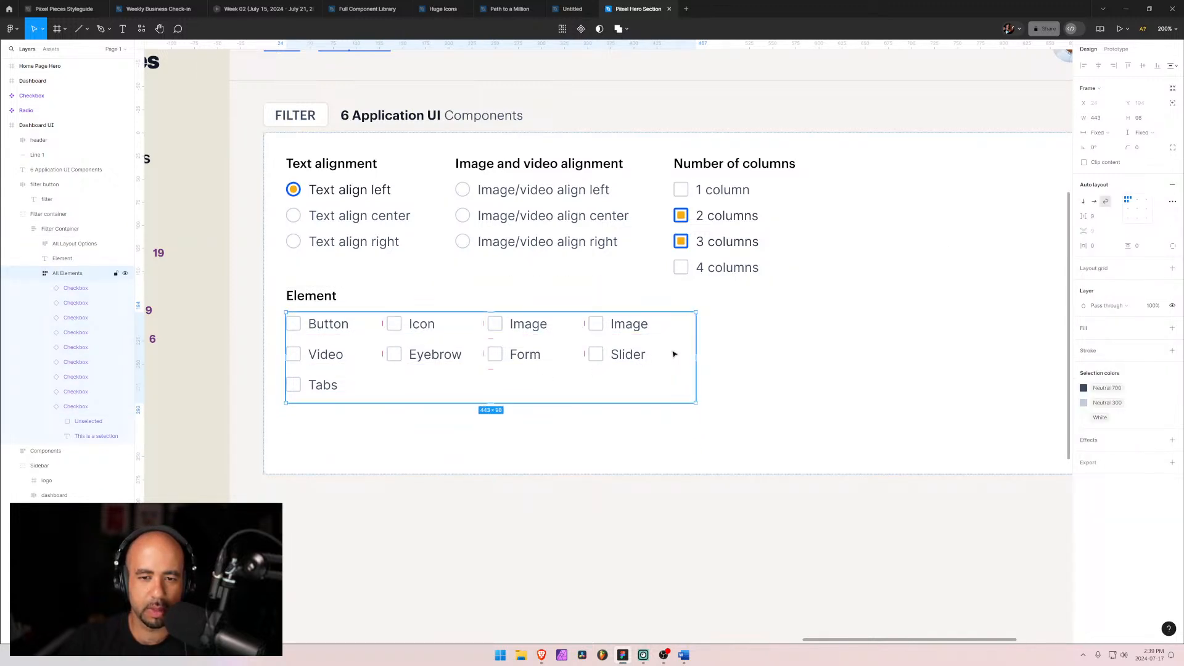
{"action": "left_click_drag", "start_coordinate": [697, 351], "coordinate": [813, 344]}
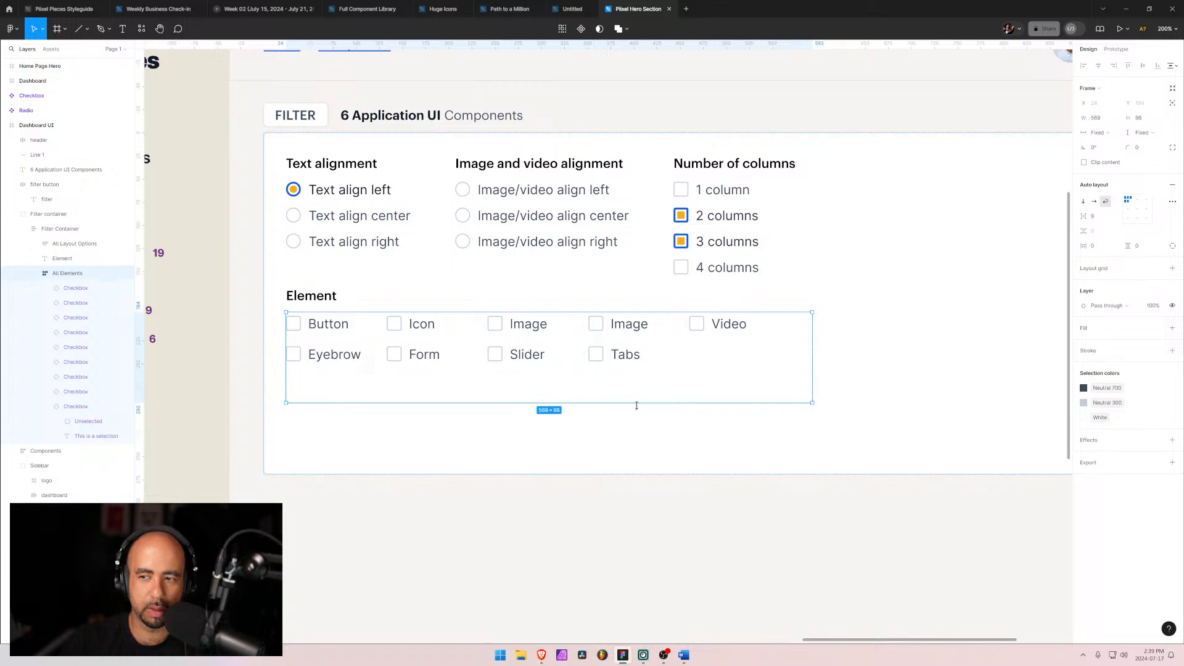
{"action": "left_click", "coordinate": [1155, 134]}
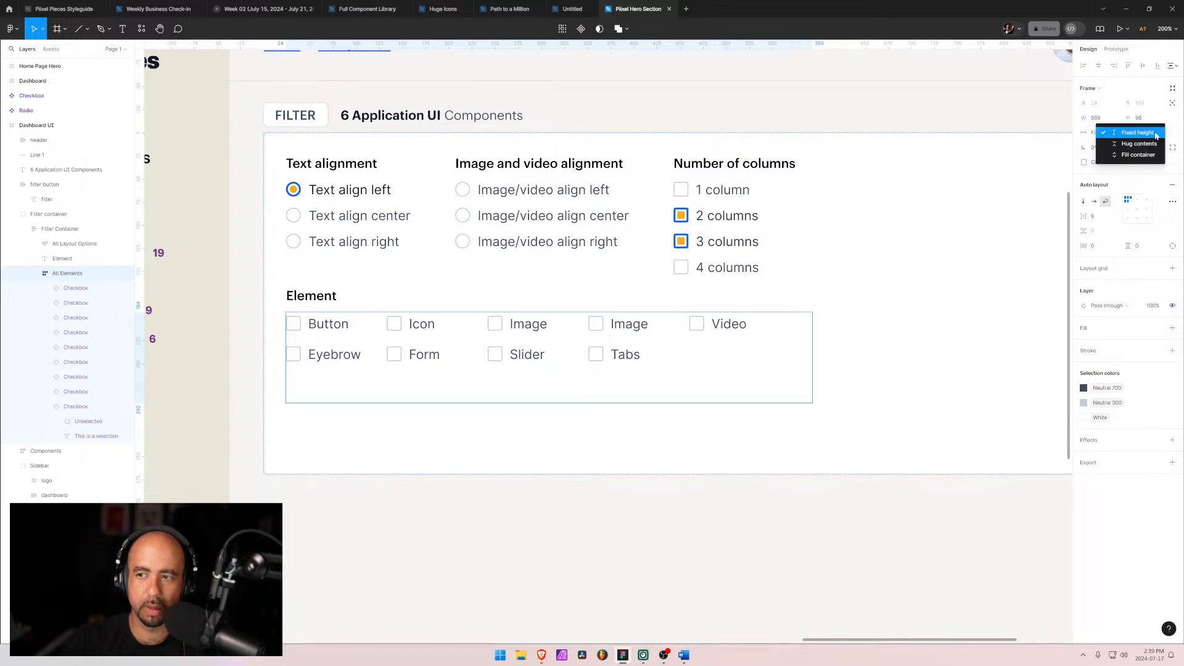
{"action": "left_click", "coordinate": [1141, 144]}
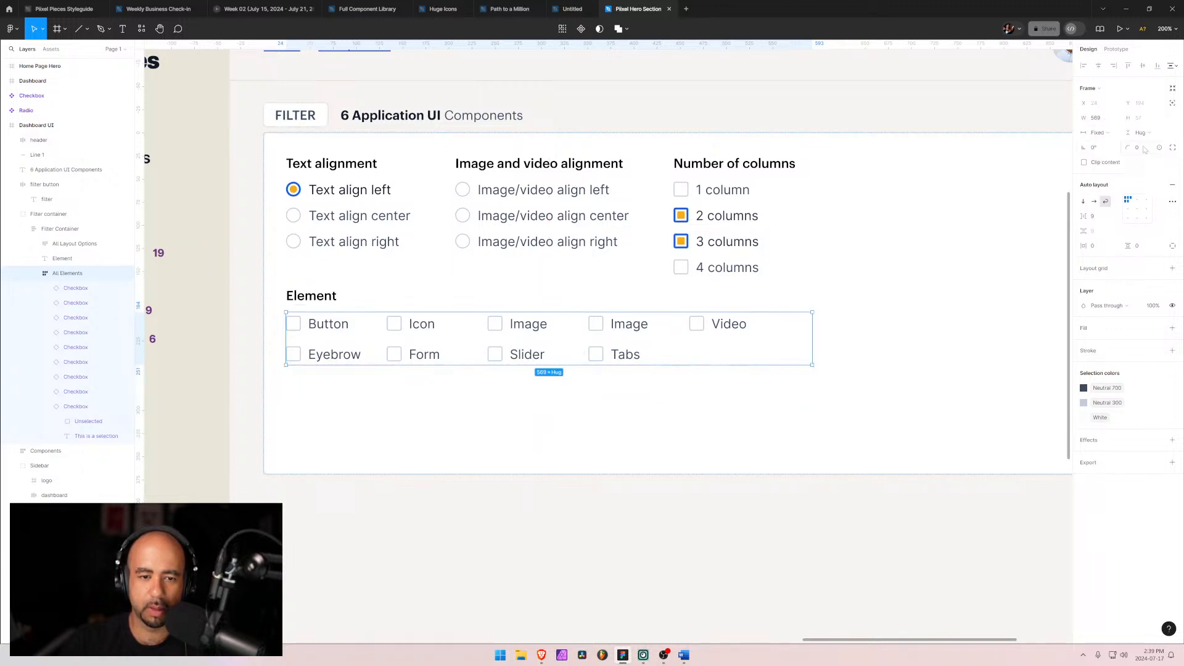
Step: Try hug contents and then fill container for the All Elements frame's width, undoing each change
{"action": "left_click", "coordinate": [975, 338]}
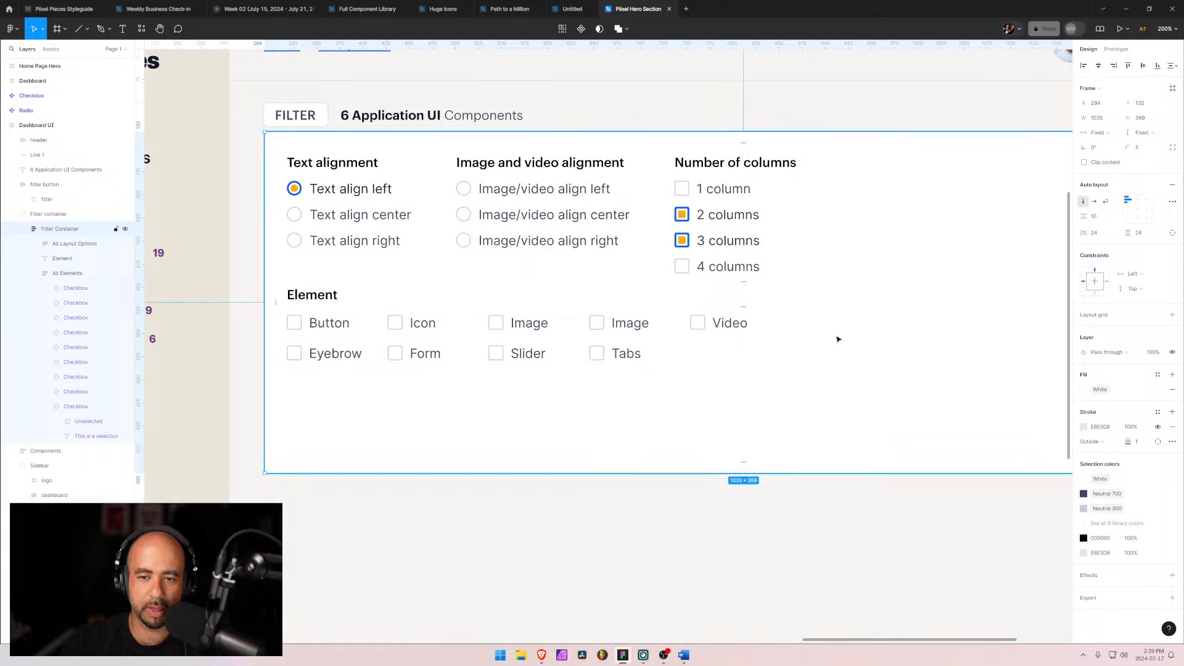
{"action": "left_click", "coordinate": [590, 352]}
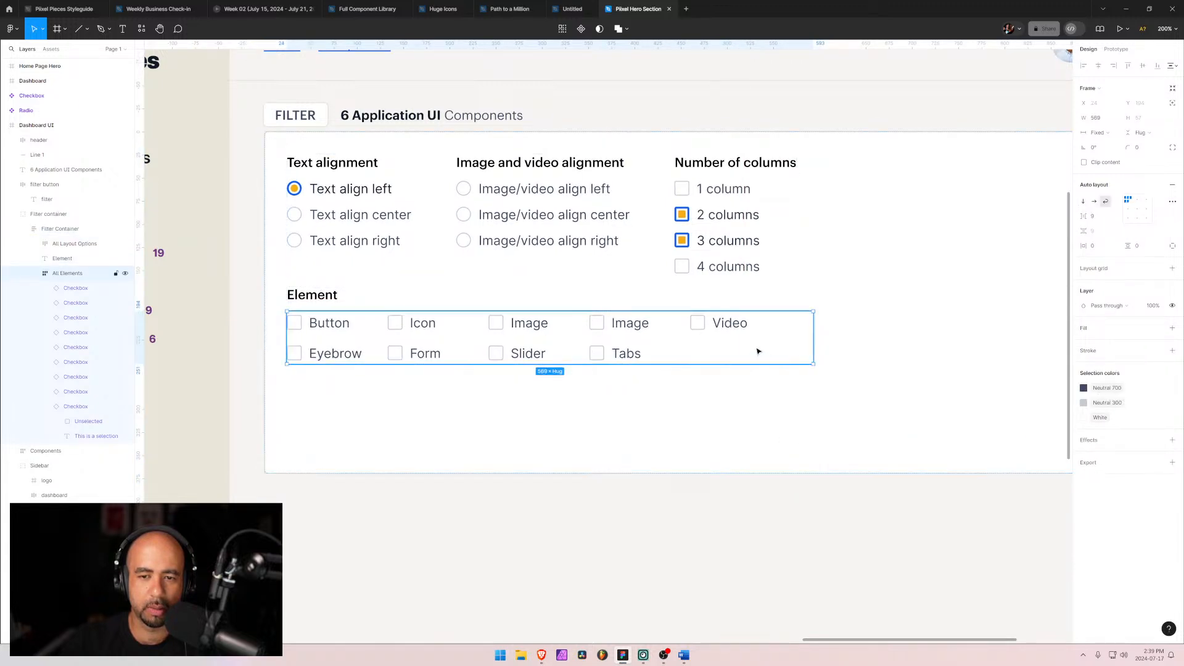
{"action": "left_click", "coordinate": [1119, 135]}
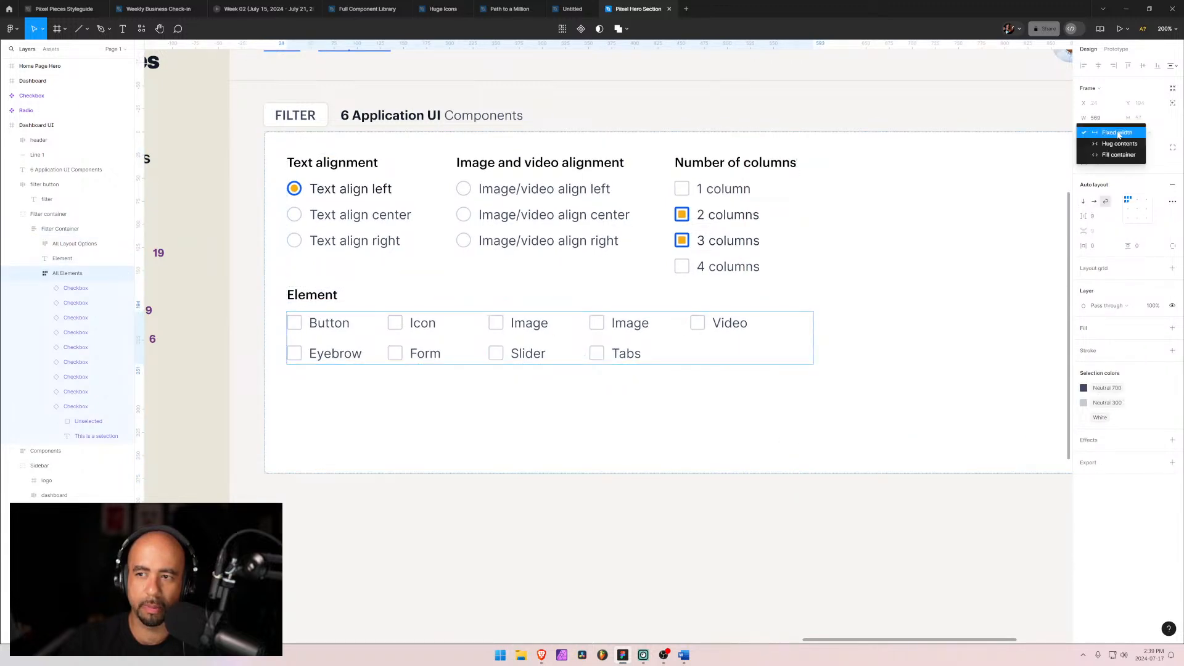
{"action": "left_click", "coordinate": [1118, 144]}
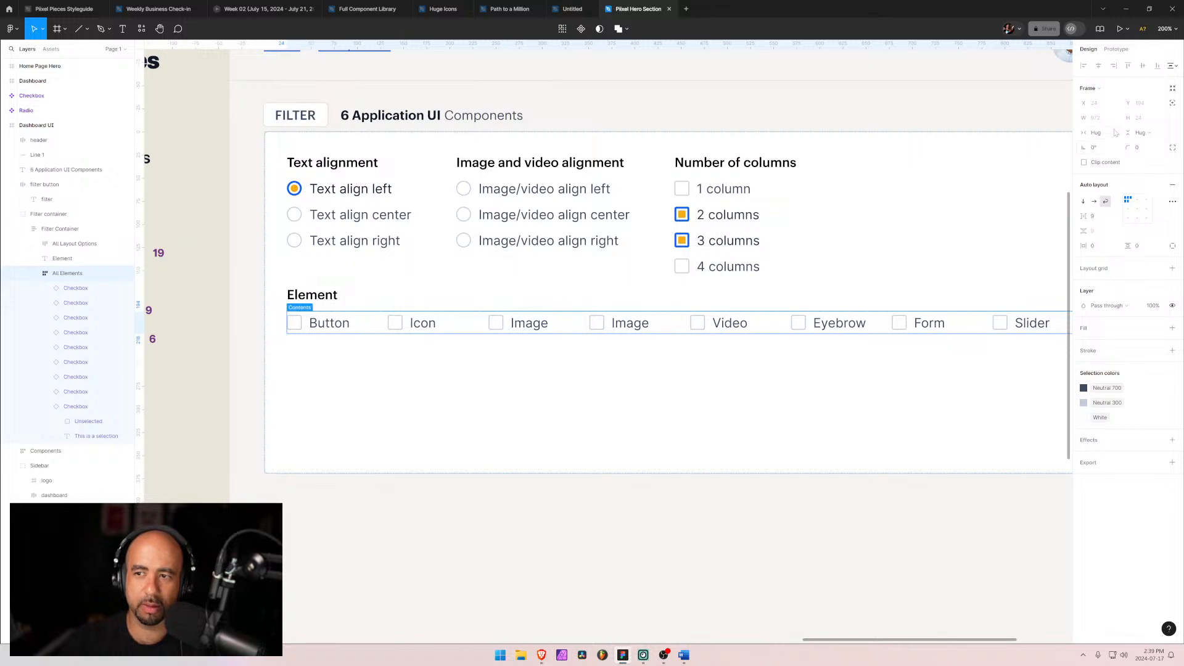
{"action": "key", "text": "ctrl+z"}
{"action": "left_click", "coordinate": [1116, 133]}
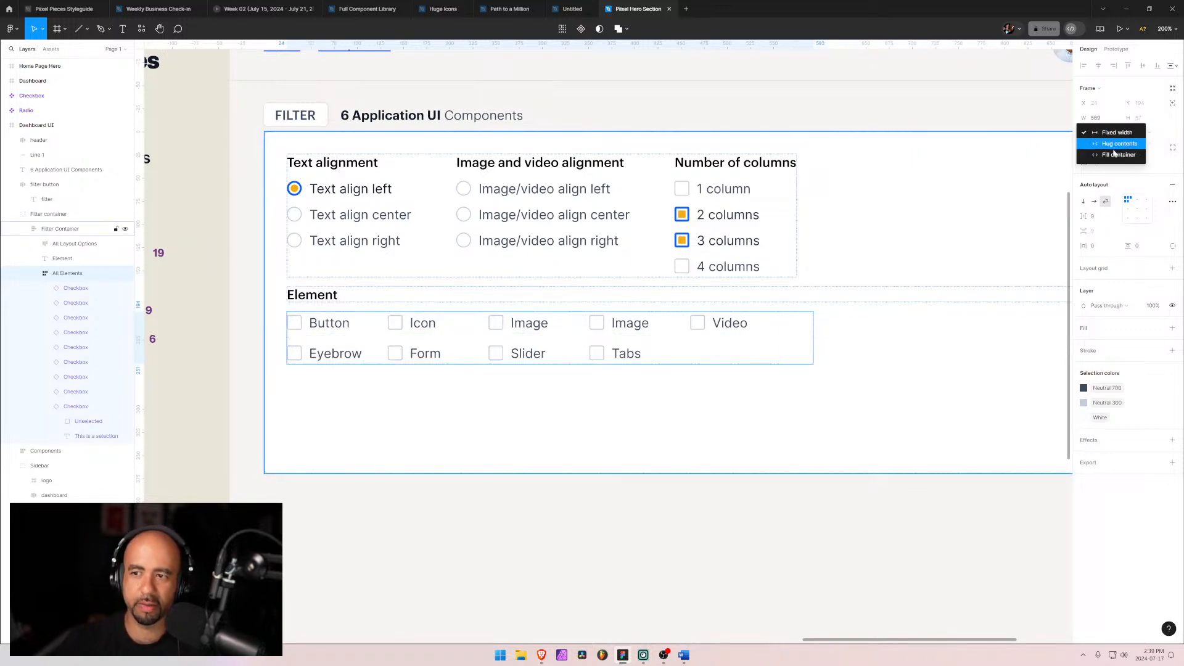
{"action": "left_click", "coordinate": [1114, 154]}
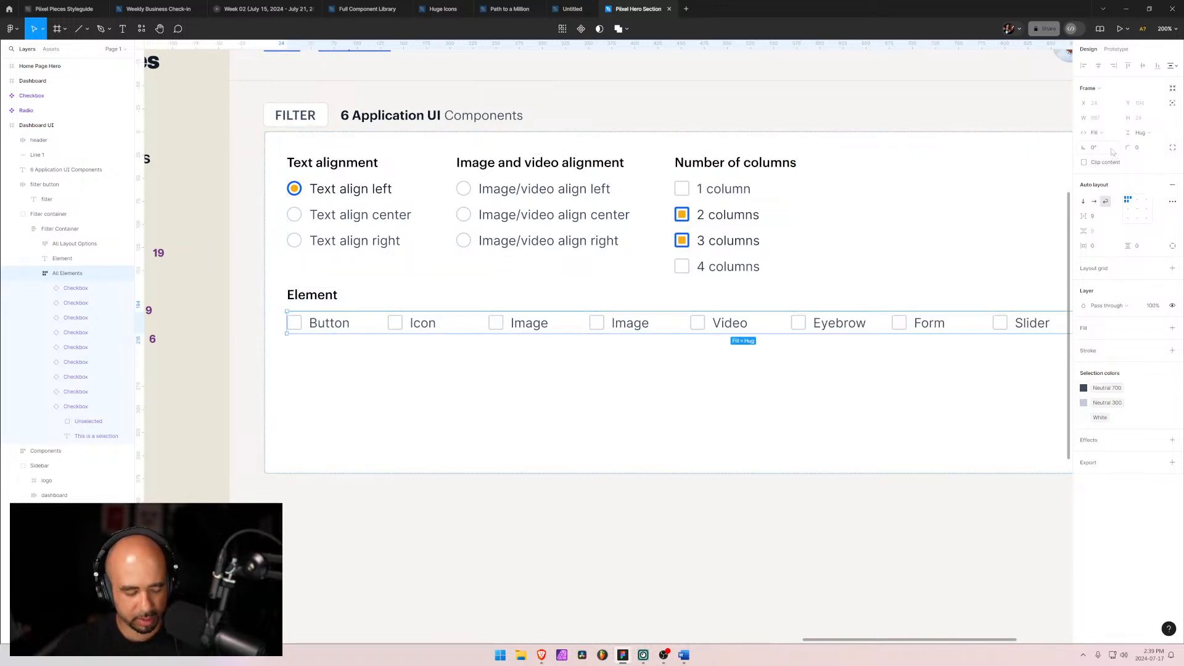
{"action": "key", "text": "ctrl+z"}
Step: Set the All Elements frame's width to 600
{"action": "left_click", "coordinate": [1101, 120]}
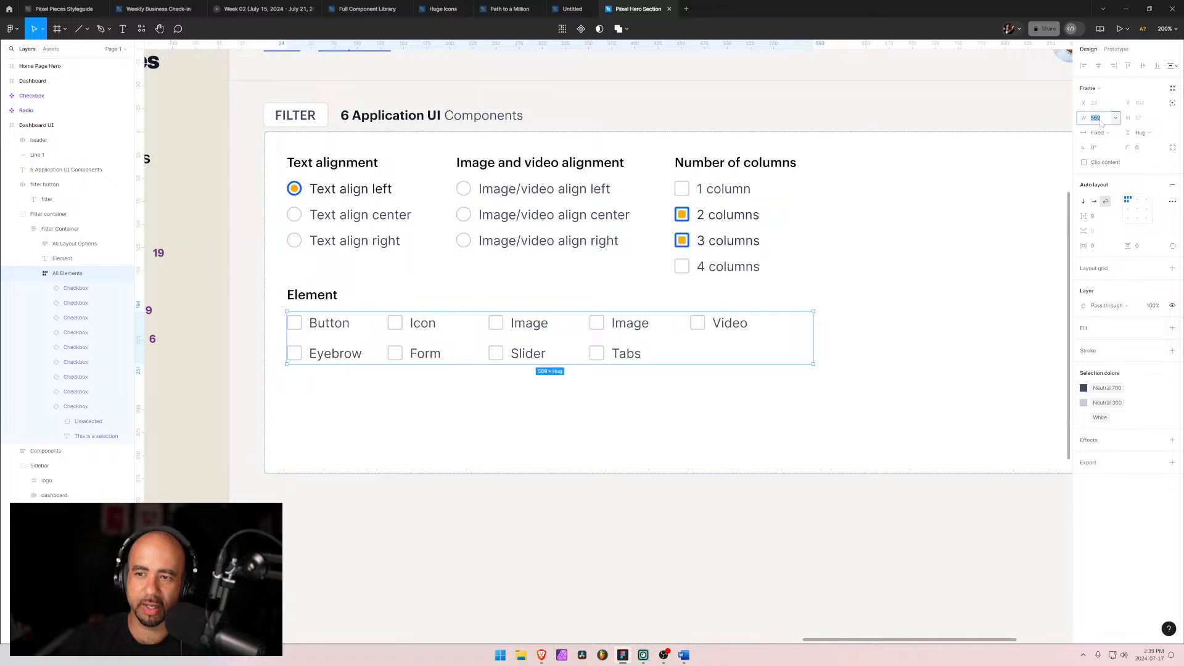
{"action": "type", "text": "600"}
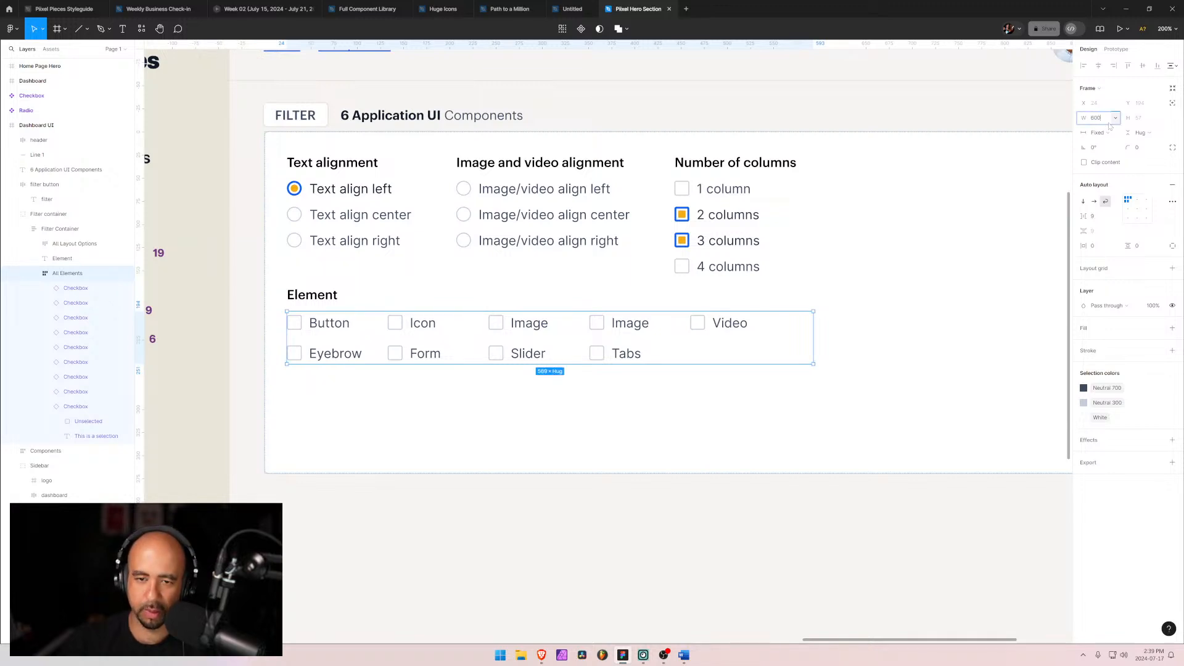
{"action": "key", "text": "Return"}
{"action": "key", "text": "Escape"}
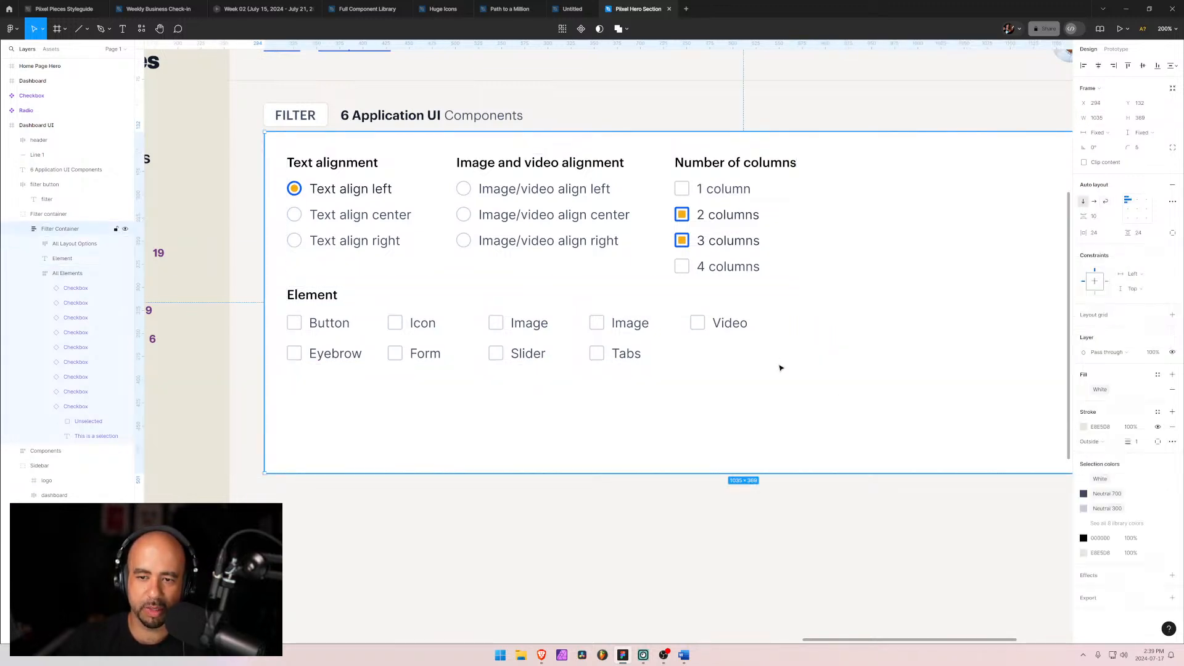
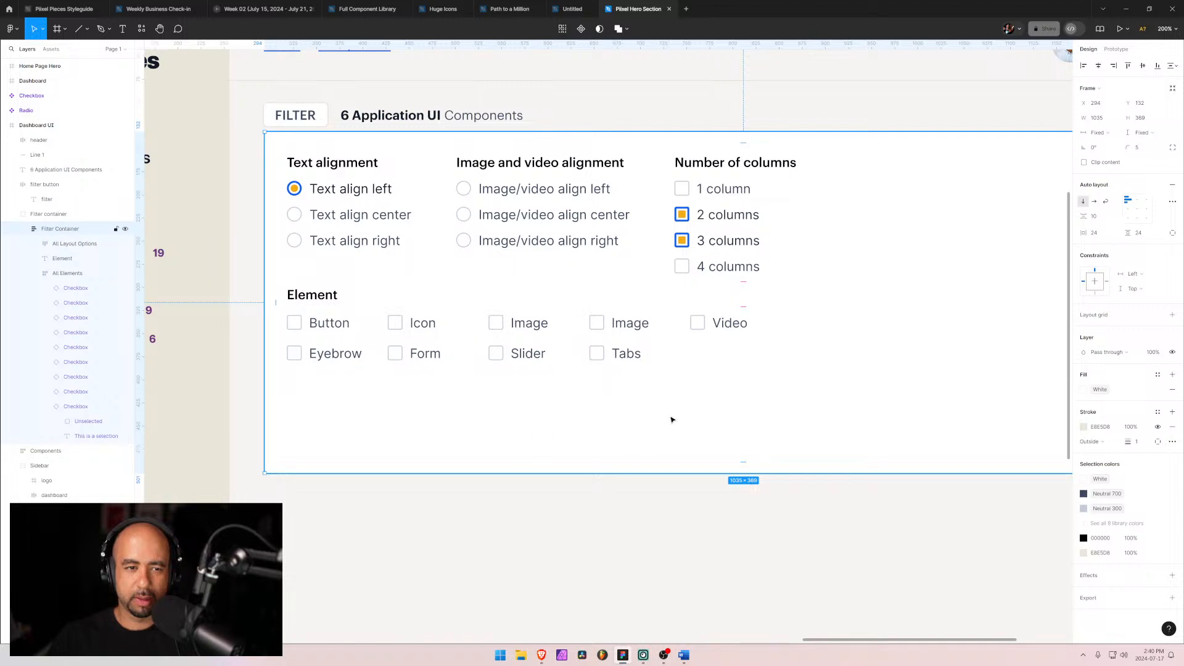
Step: Review the filter requirements listed in the Word notes document
{"action": "scroll", "coordinate": [683, 397], "scroll_direction": "down", "scroll_amount": 5}
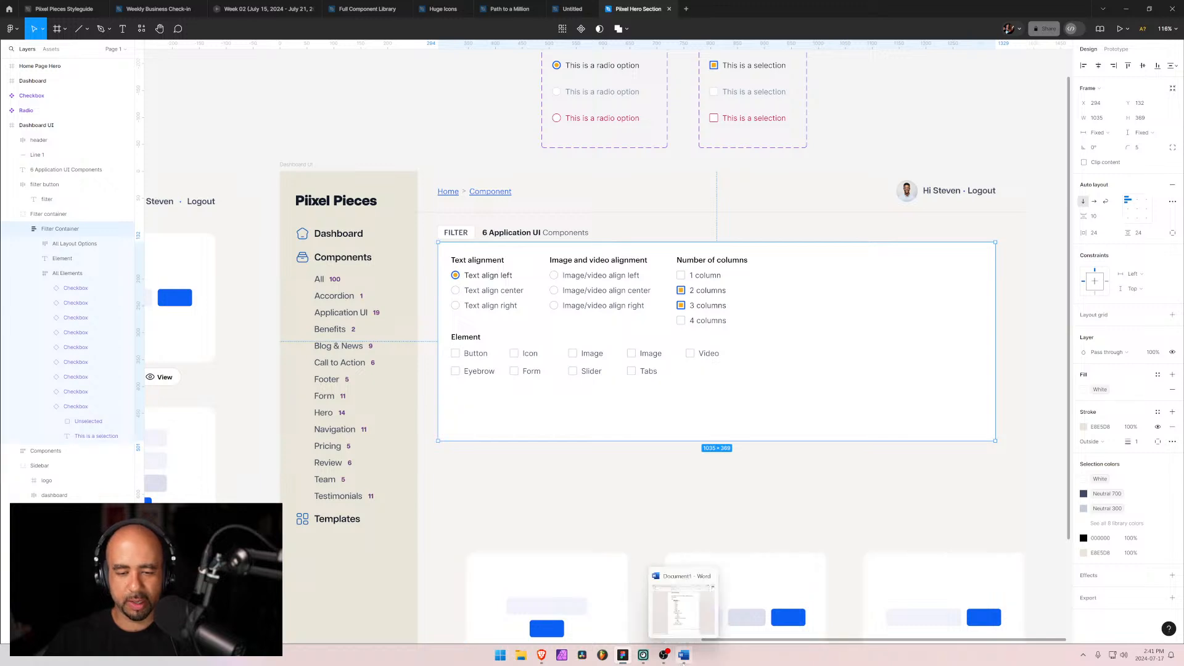
{"action": "left_click", "coordinate": [684, 655]}
{"action": "scroll", "coordinate": [781, 343], "scroll_direction": "down", "scroll_amount": 4}
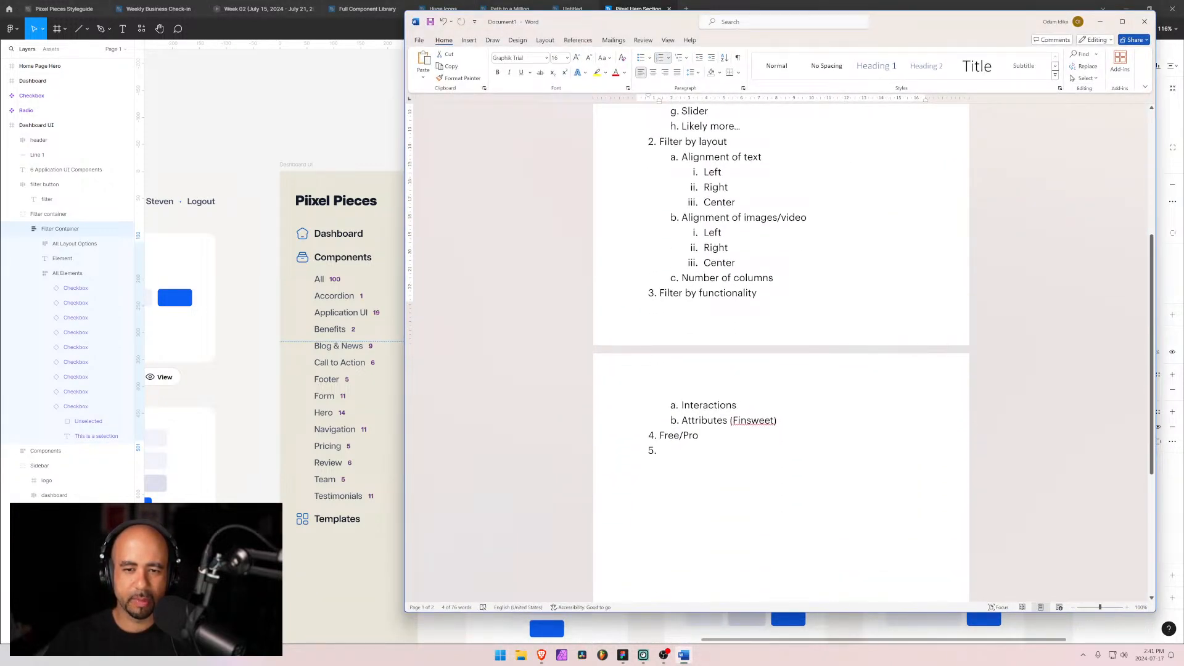
{"action": "triple_click", "coordinate": [708, 293]}
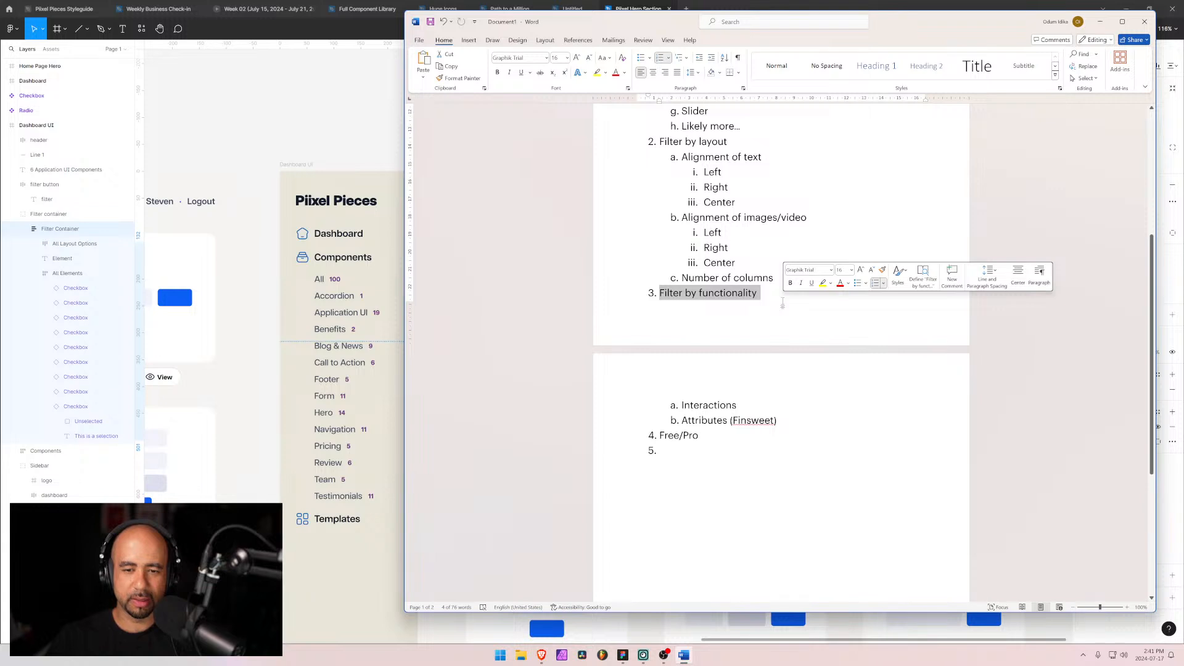
{"action": "left_click", "coordinate": [736, 296]}
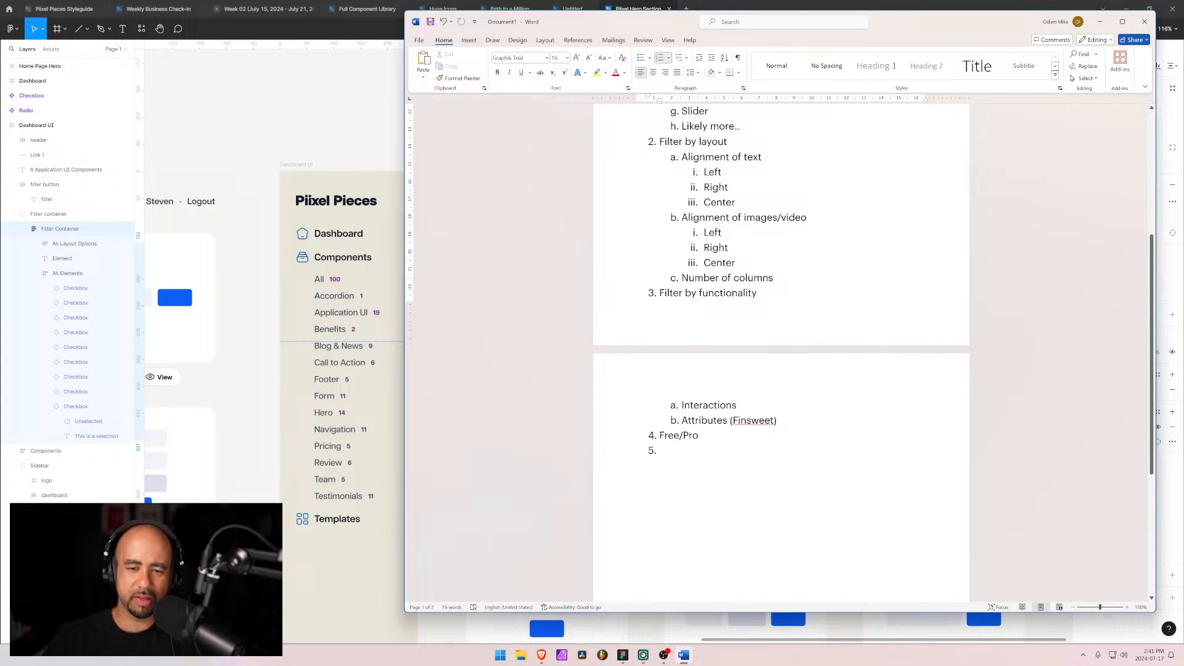
{"action": "left_click", "coordinate": [1100, 23]}
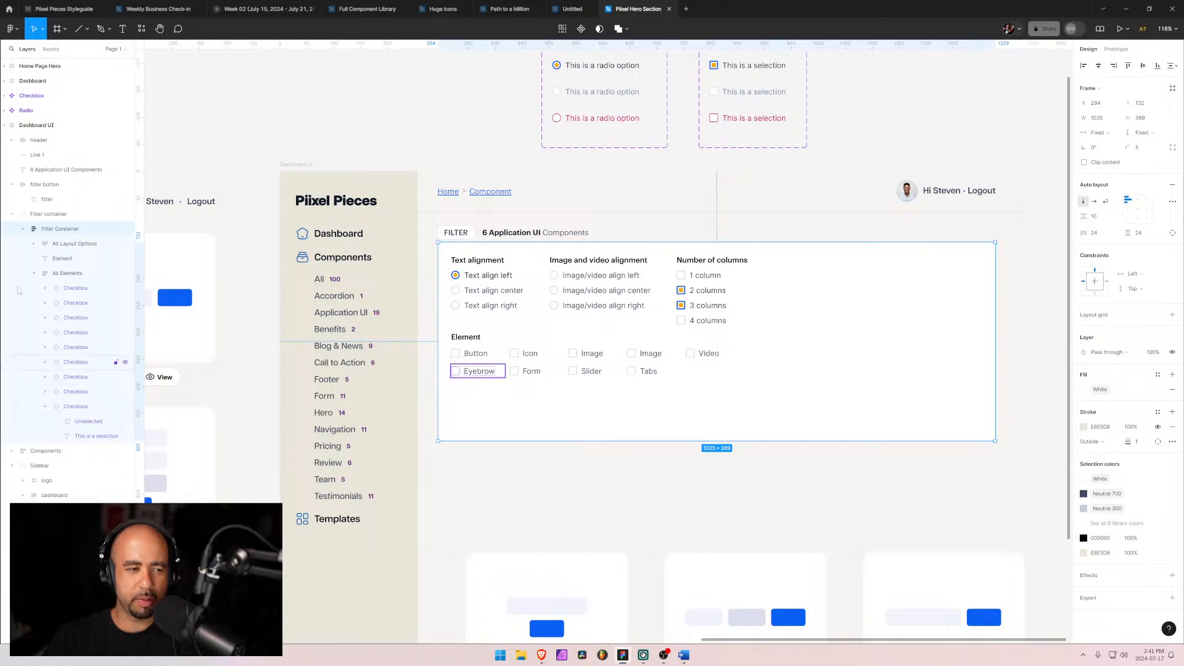
{"action": "left_click", "coordinate": [37, 273]}
{"action": "left_click", "coordinate": [35, 274]}
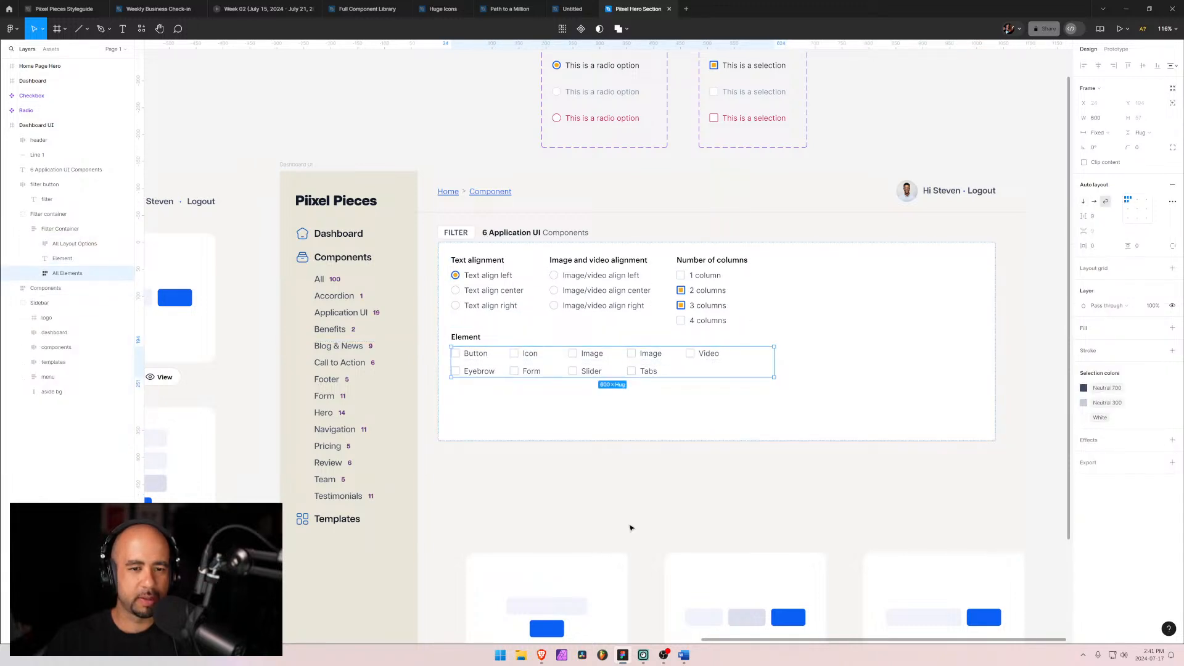
{"action": "left_click", "coordinate": [526, 419]}
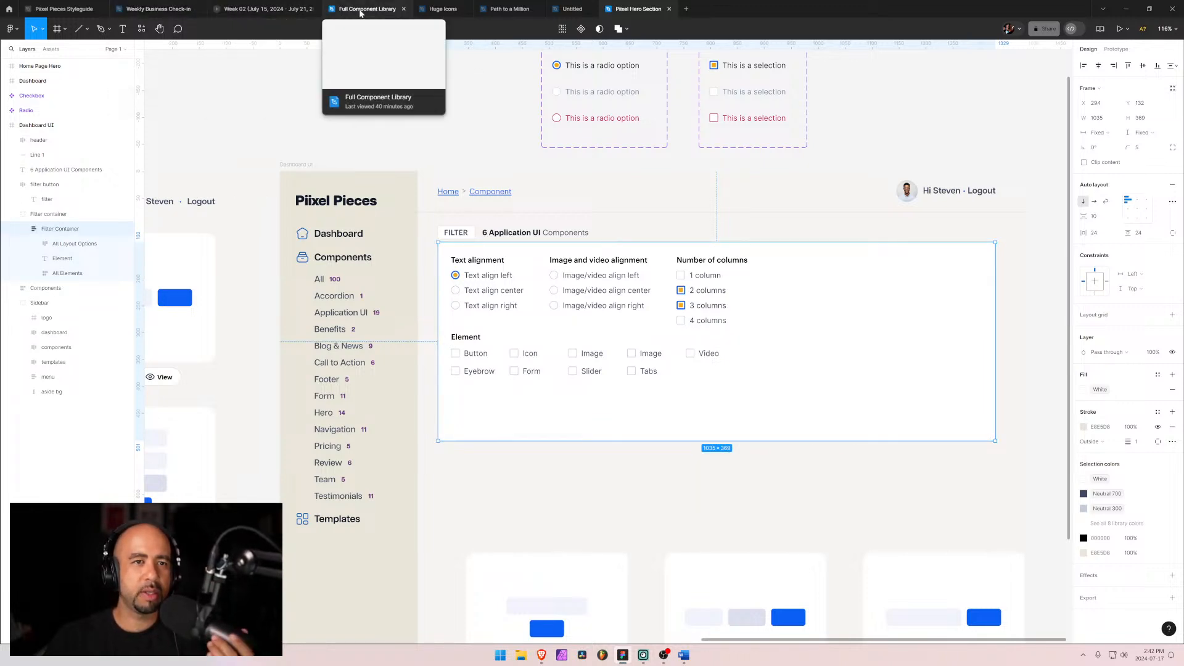
Step: Browse the pages of the Full Component Library file for an existing toggle component
{"action": "left_click", "coordinate": [362, 10]}
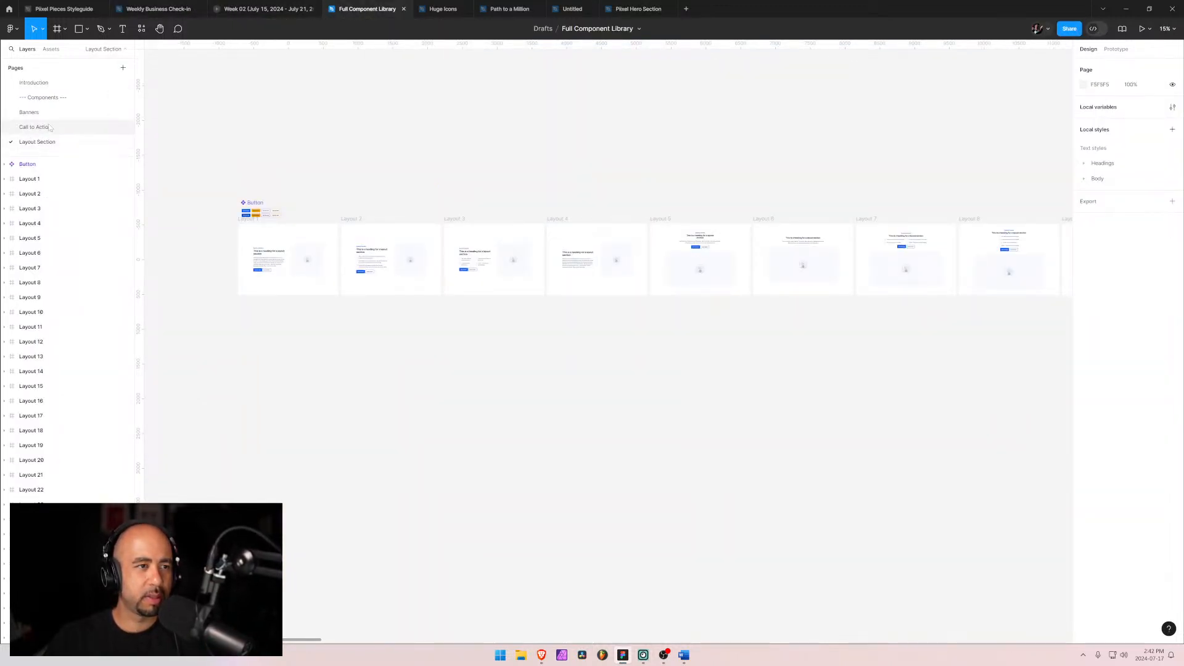
{"action": "left_click", "coordinate": [50, 127]}
{"action": "left_click", "coordinate": [40, 99]}
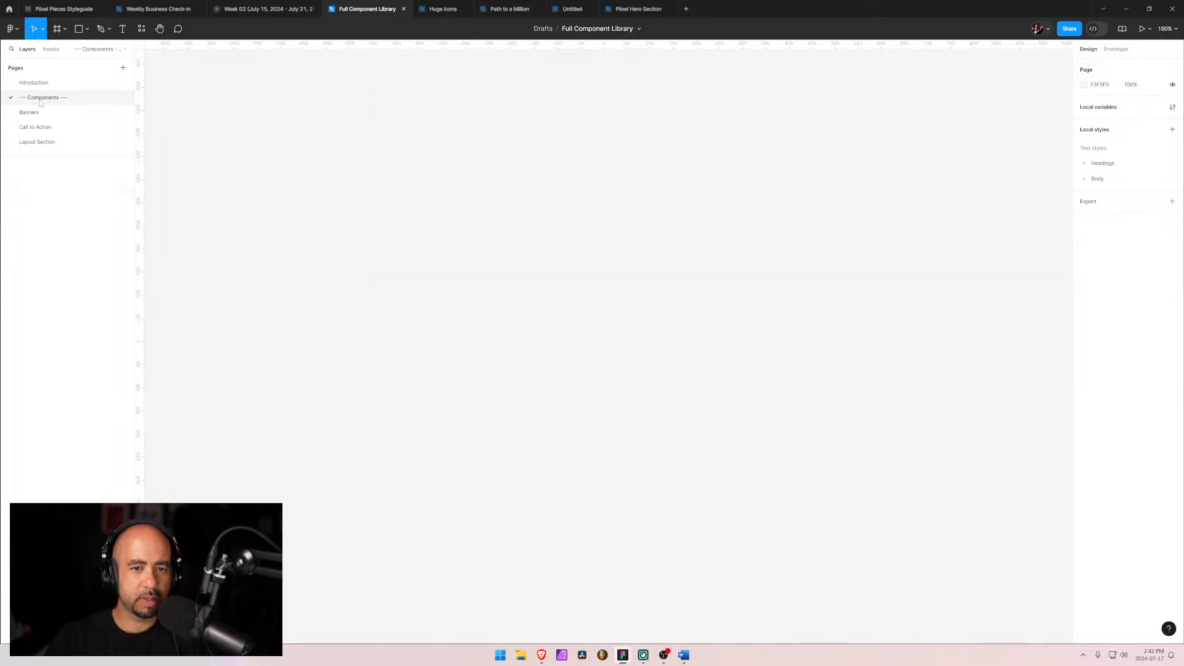
{"action": "left_click", "coordinate": [29, 112]}
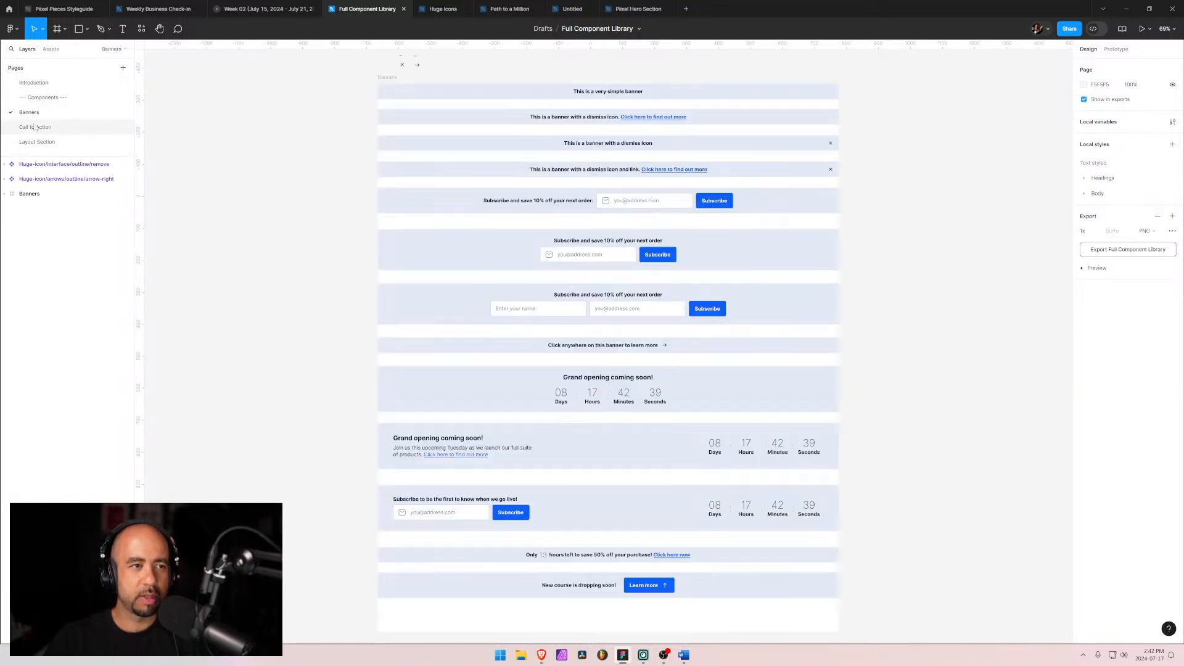
{"action": "left_click", "coordinate": [37, 142]}
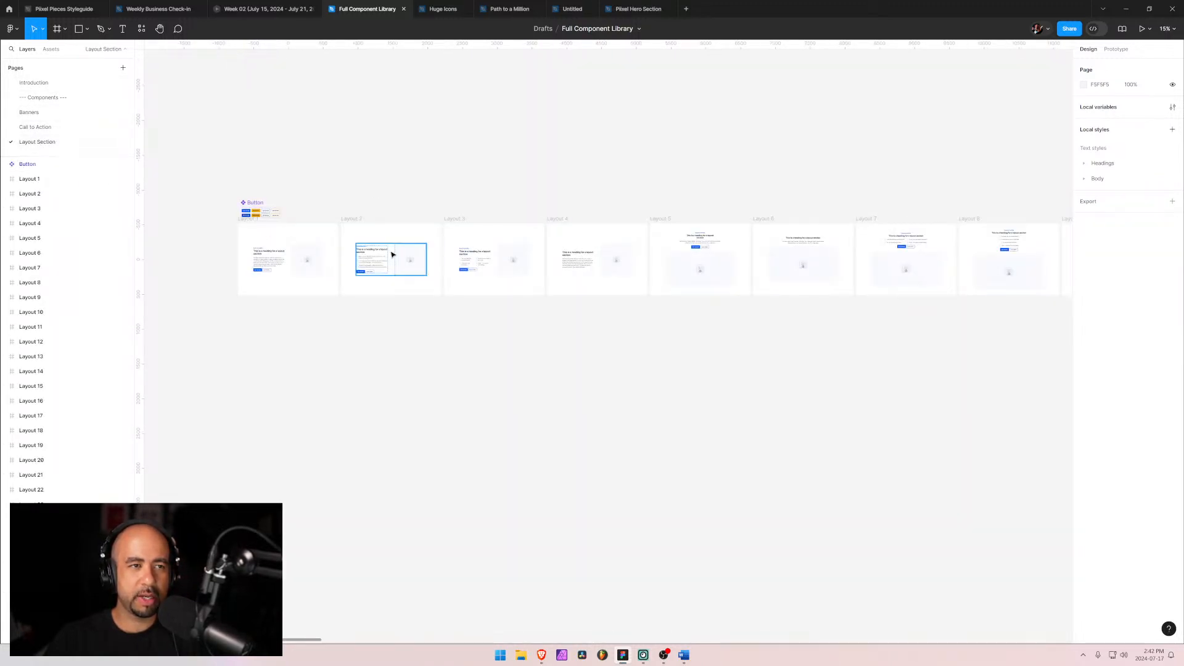
Step: Scroll through the recent files list looking for the file containing the toggle
{"action": "left_click", "coordinate": [10, 9]}
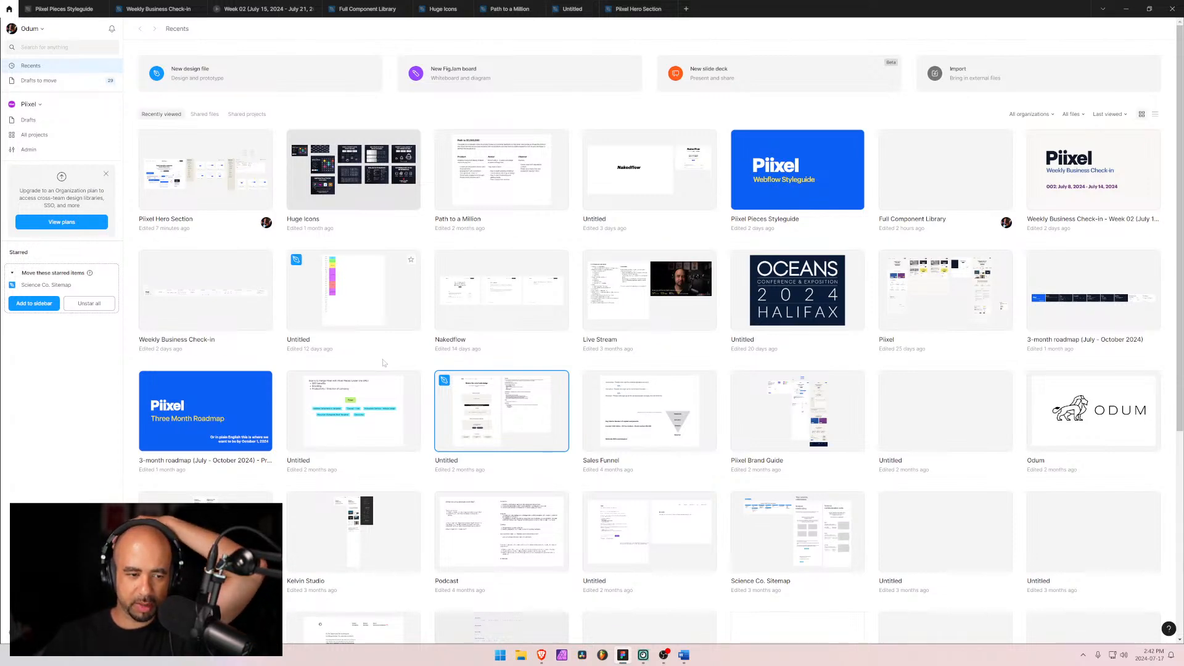
{"action": "scroll", "coordinate": [389, 361], "scroll_direction": "down", "scroll_amount": 3}
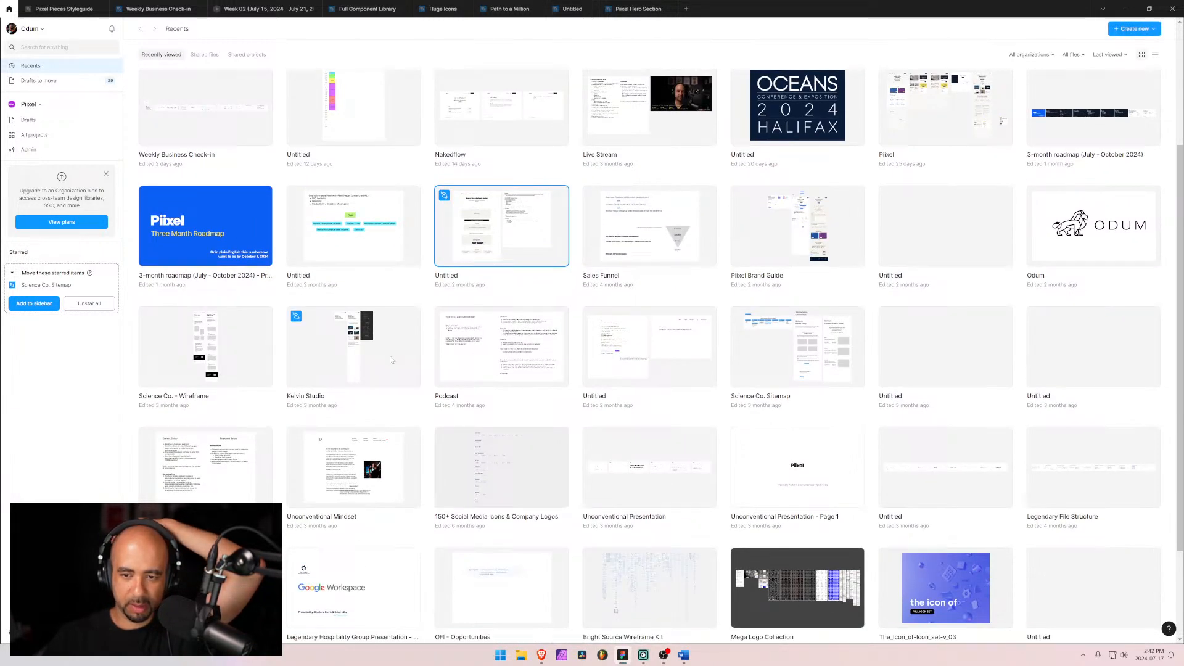
{"action": "scroll", "coordinate": [391, 361], "scroll_direction": "down", "scroll_amount": 2}
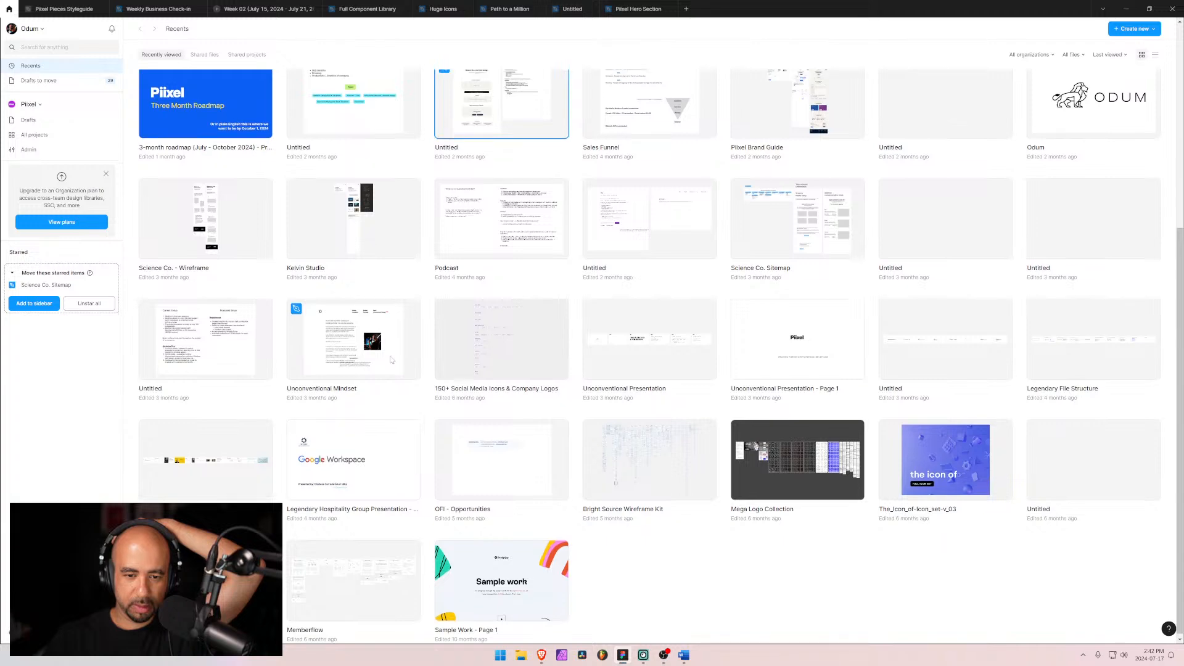
{"action": "scroll", "coordinate": [391, 360], "scroll_direction": "up", "scroll_amount": 5}
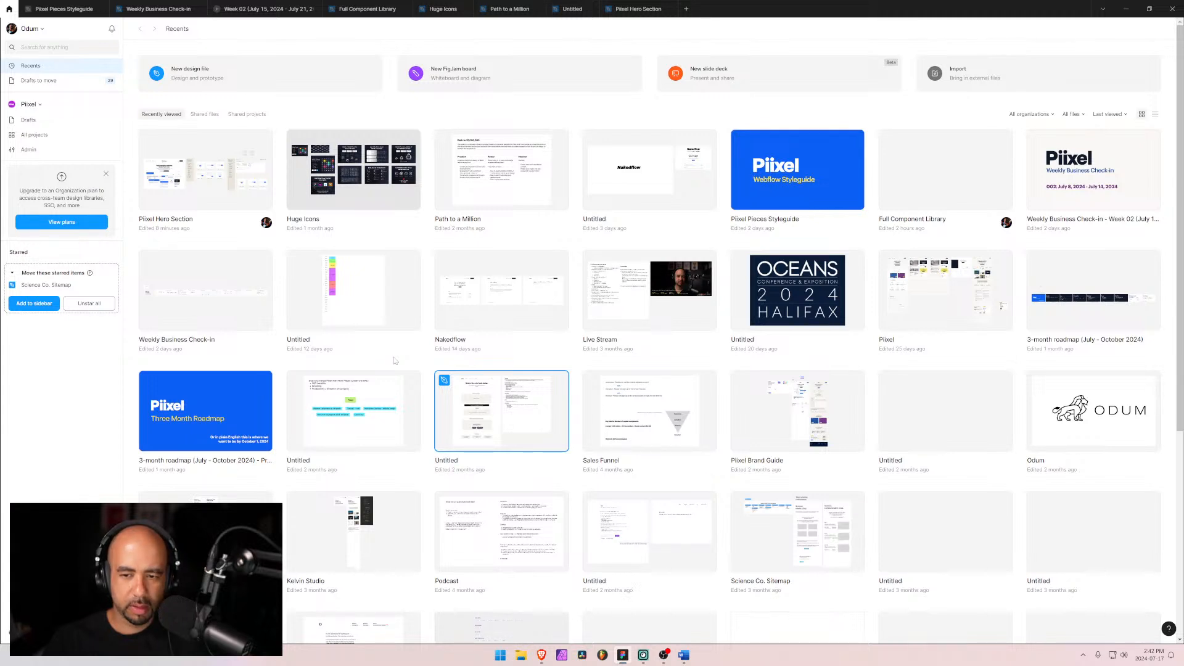
Step: Open the Piixel Brand Guide file and copy the Toggle component set
{"action": "double_click", "coordinate": [768, 409]}
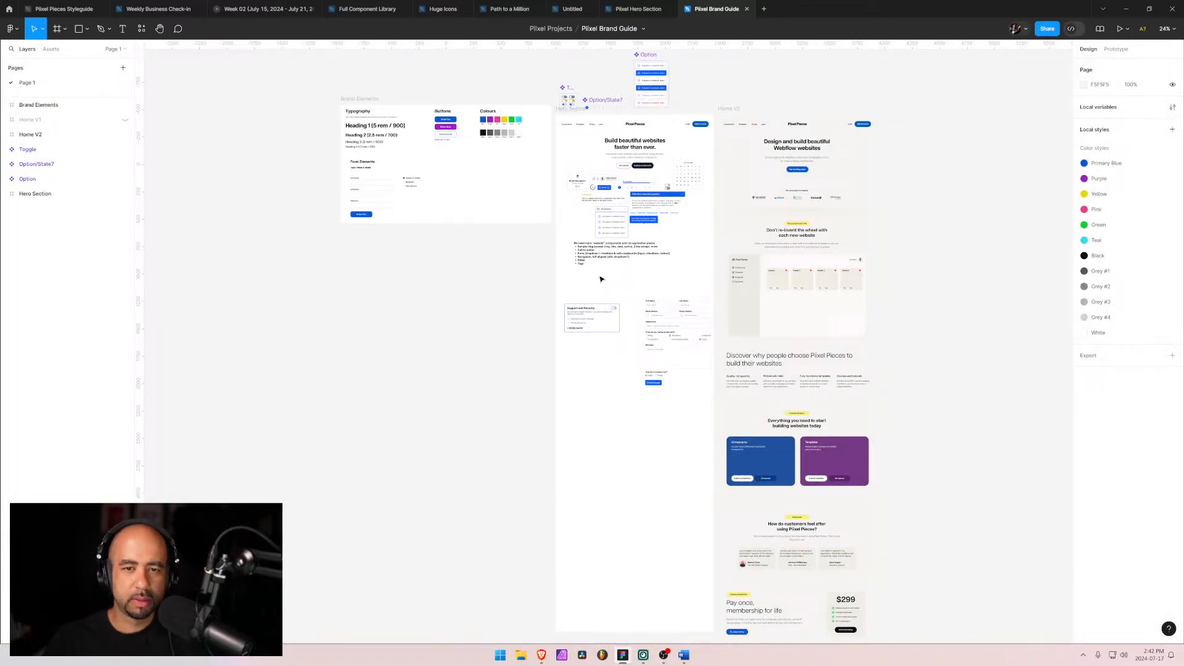
{"action": "scroll", "coordinate": [618, 316], "scroll_direction": "up", "scroll_amount": 10}
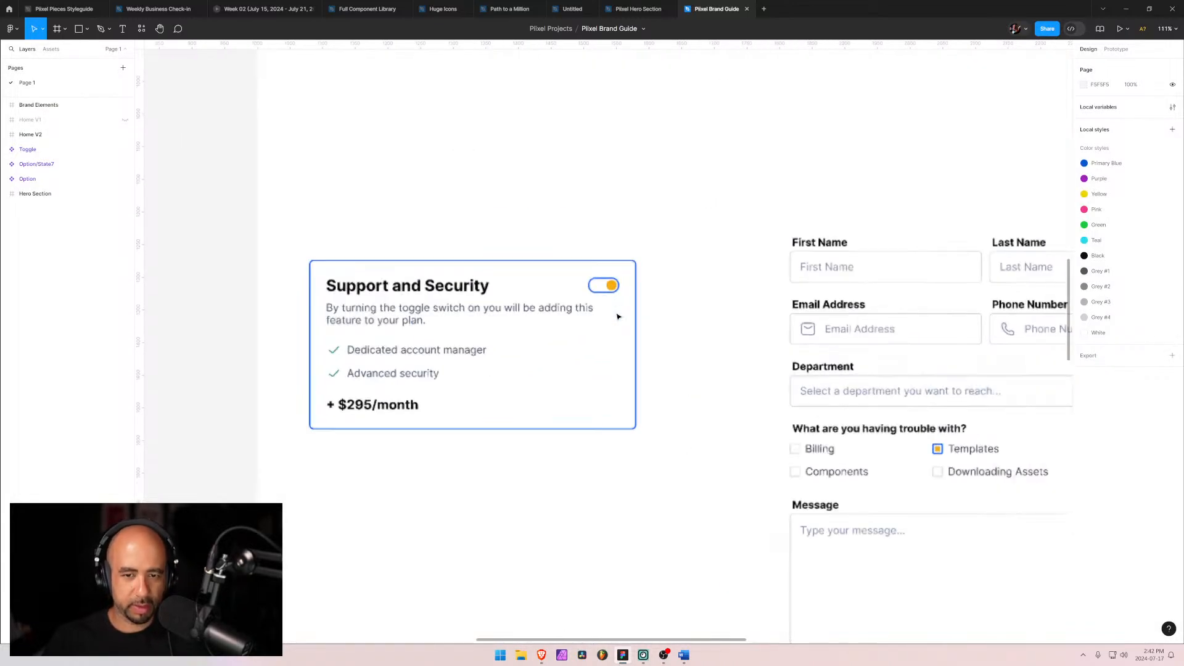
{"action": "left_click", "coordinate": [585, 260]}
{"action": "double_click", "coordinate": [585, 260]}
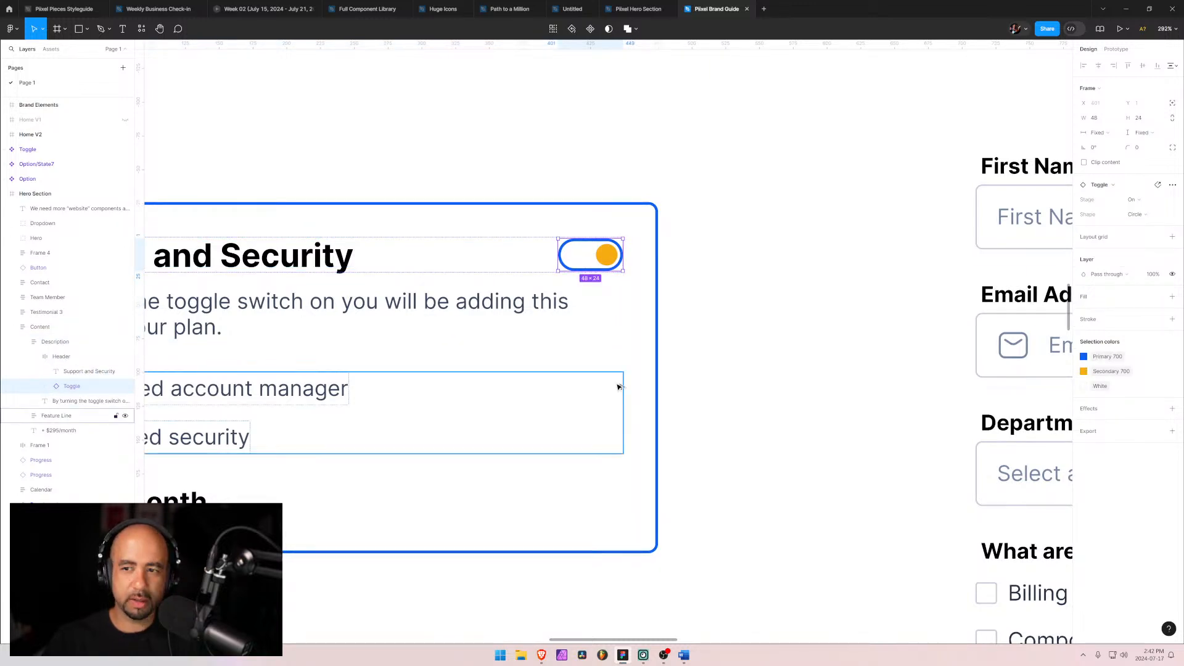
{"action": "scroll", "coordinate": [622, 383], "scroll_direction": "down", "scroll_amount": 10}
{"action": "scroll", "coordinate": [597, 245], "scroll_direction": "up", "scroll_amount": 5}
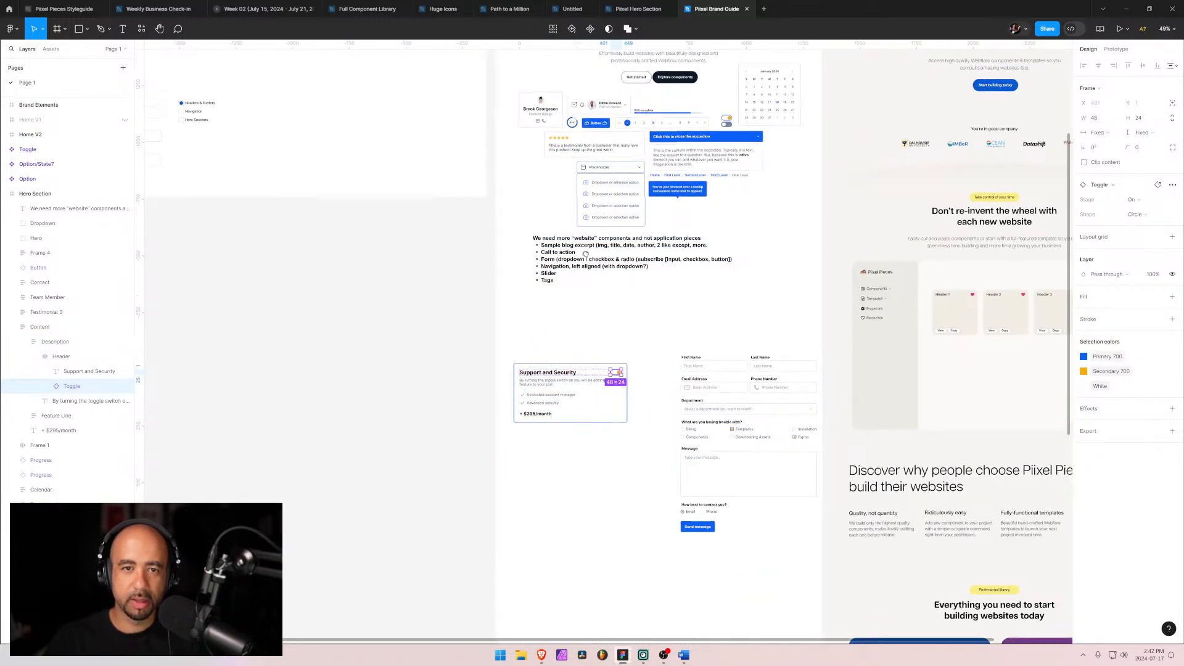
{"action": "scroll", "coordinate": [520, 257], "scroll_direction": "up", "scroll_amount": 8}
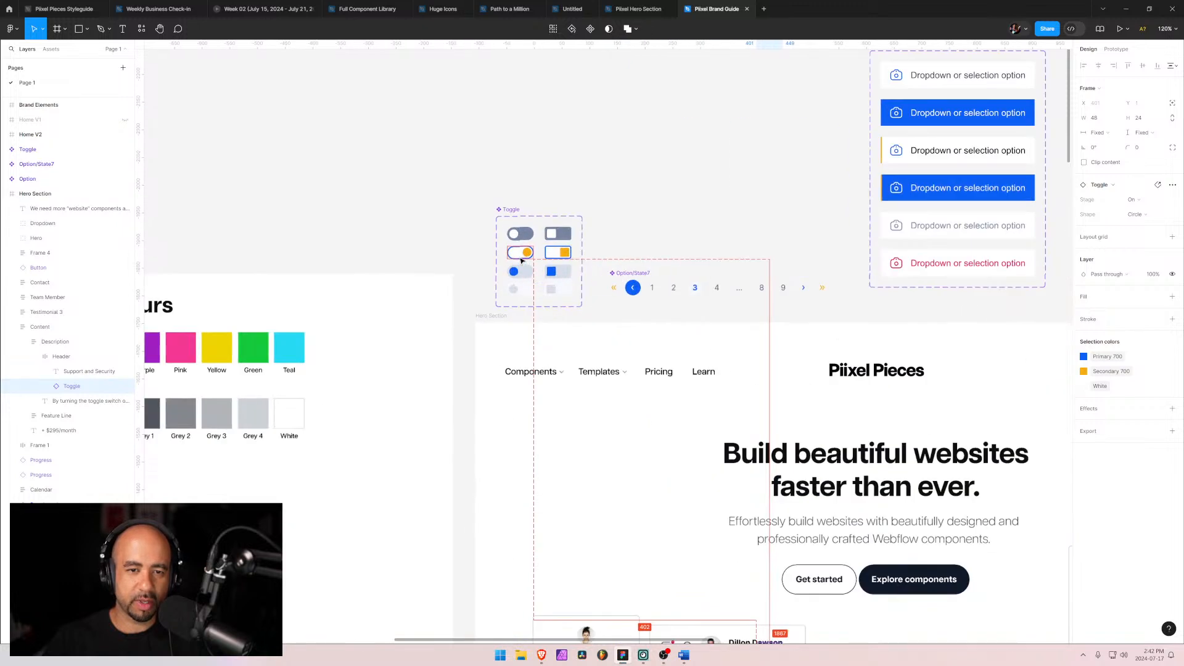
{"action": "left_click", "coordinate": [493, 174]}
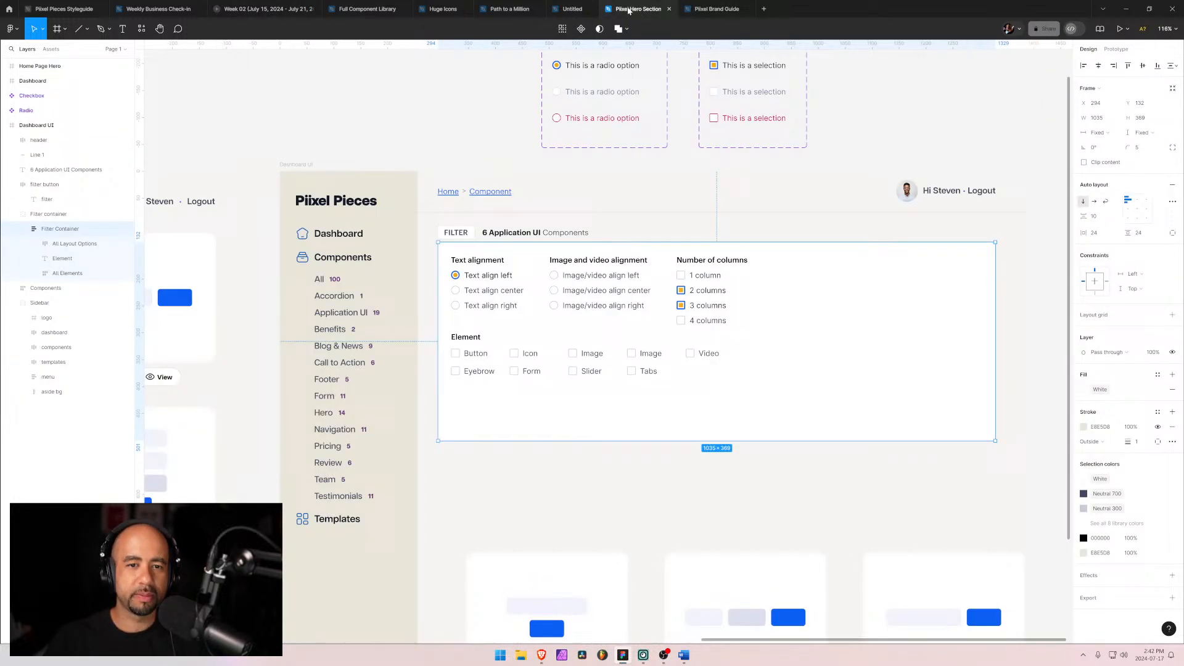
Step: Paste the Toggle component set into the Piixel Hero Section file, beside the Checkbox components
{"action": "left_click", "coordinate": [638, 9]}
{"action": "left_click", "coordinate": [392, 87]}
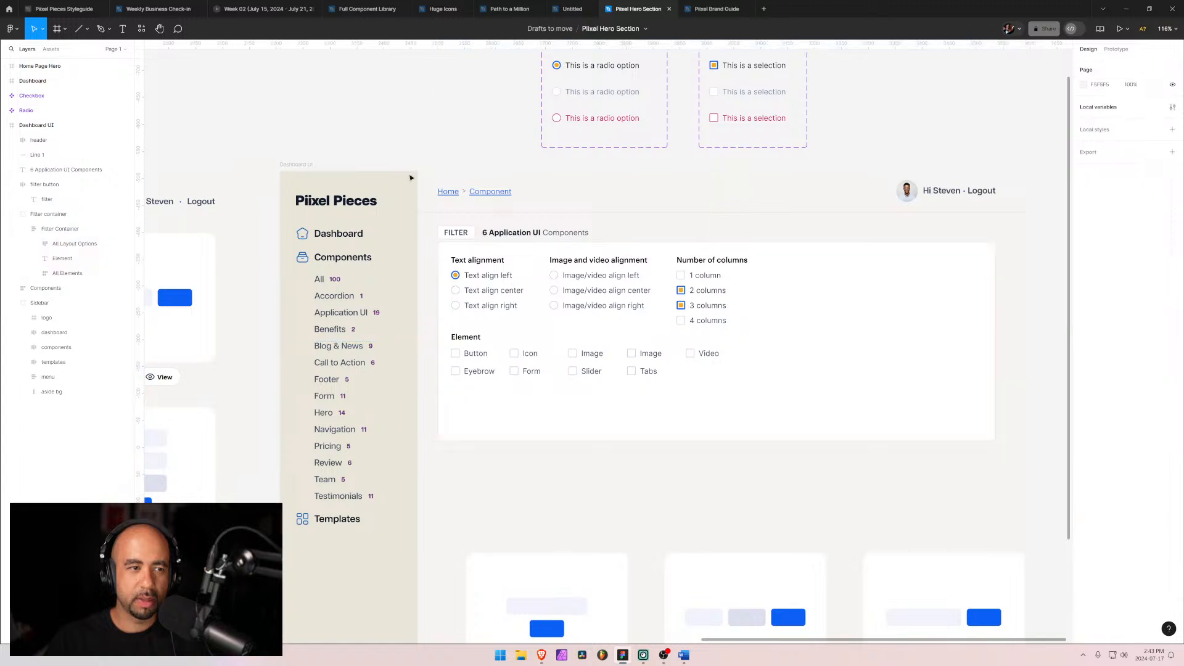
{"action": "scroll", "coordinate": [399, 189], "scroll_direction": "up", "scroll_amount": 5}
{"action": "left_click", "coordinate": [32, 96]}
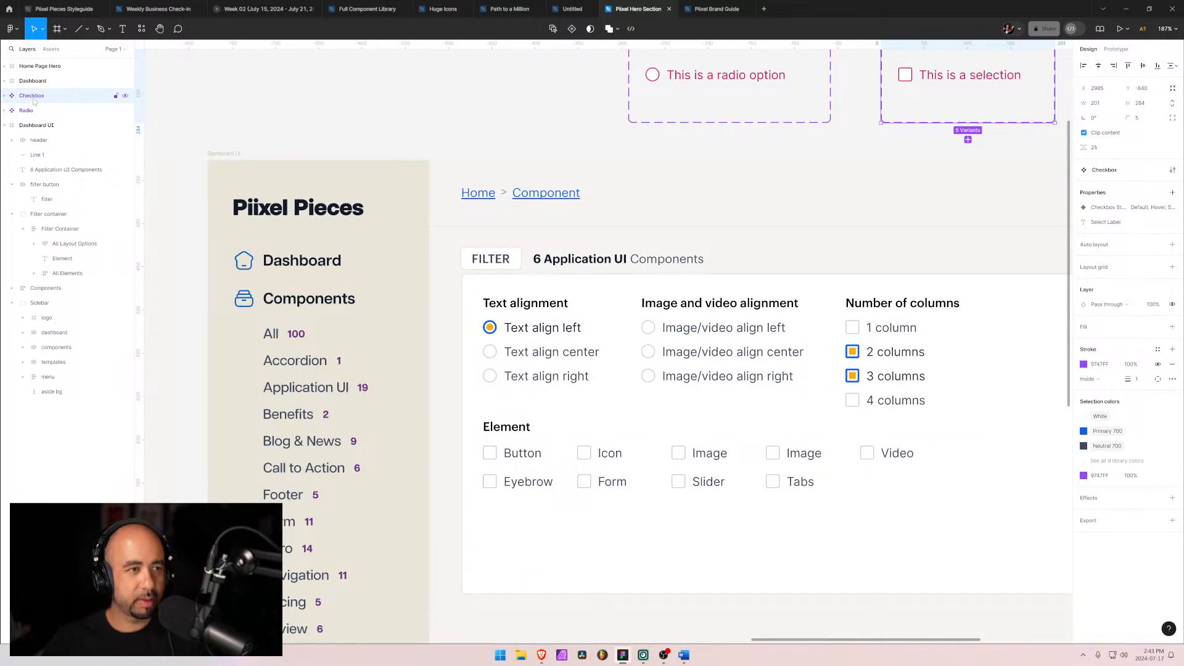
{"action": "key", "text": "ctrl+v"}
{"action": "scroll", "coordinate": [780, 193], "scroll_direction": "right", "scroll_amount": 10}
{"action": "scroll", "coordinate": [780, 193], "scroll_direction": "up", "scroll_amount": 4}
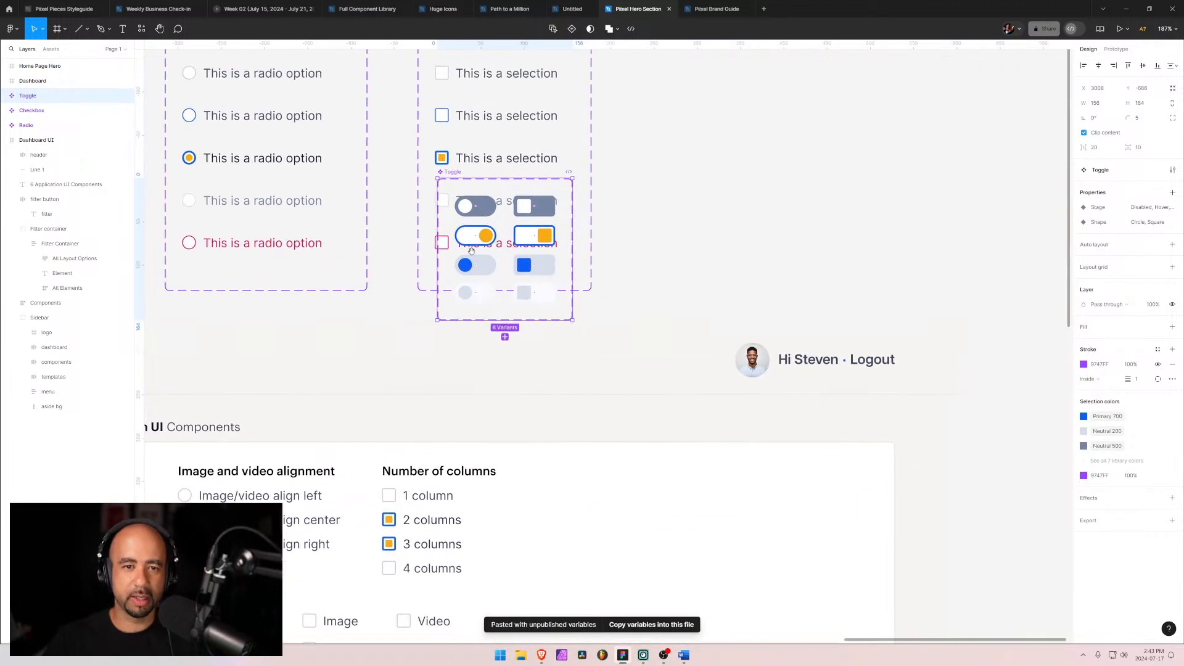
{"action": "left_click_drag", "start_coordinate": [482, 186], "coordinate": [671, 155]}
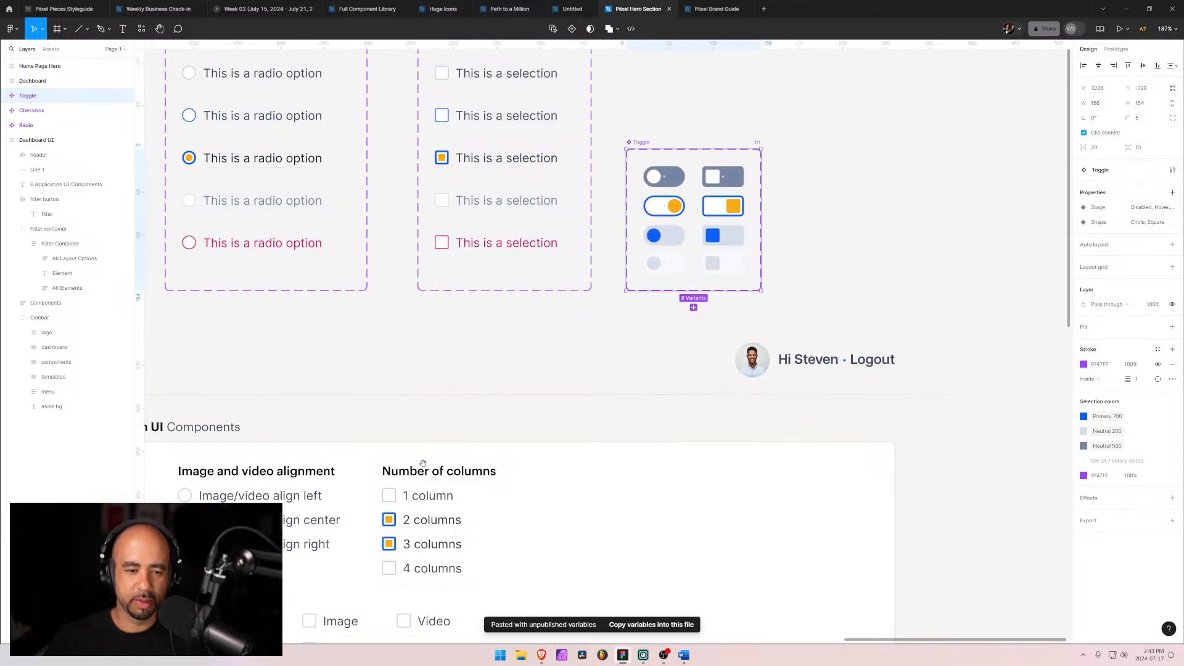
Step: Insert a Toggle instance from local assets into the filter panel below the Element checkboxes
{"action": "scroll", "coordinate": [559, 287], "scroll_direction": "down", "scroll_amount": 5}
{"action": "scroll", "coordinate": [560, 287], "scroll_direction": "left", "scroll_amount": 4}
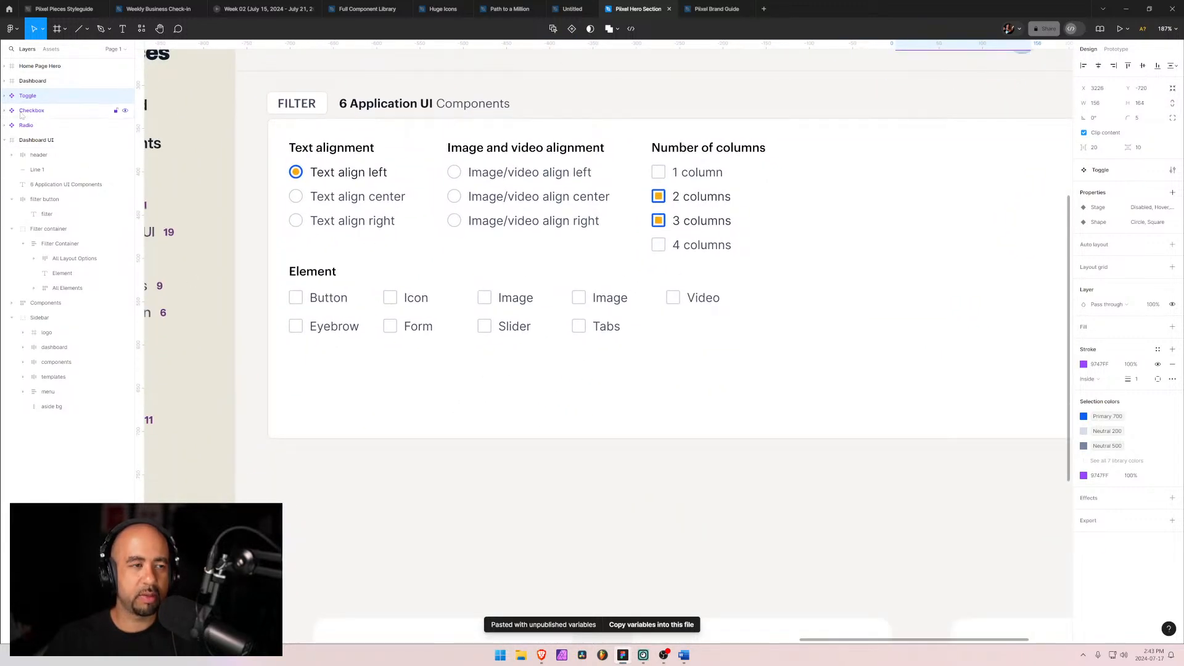
{"action": "left_click", "coordinate": [332, 377]}
{"action": "left_click", "coordinate": [97, 248]}
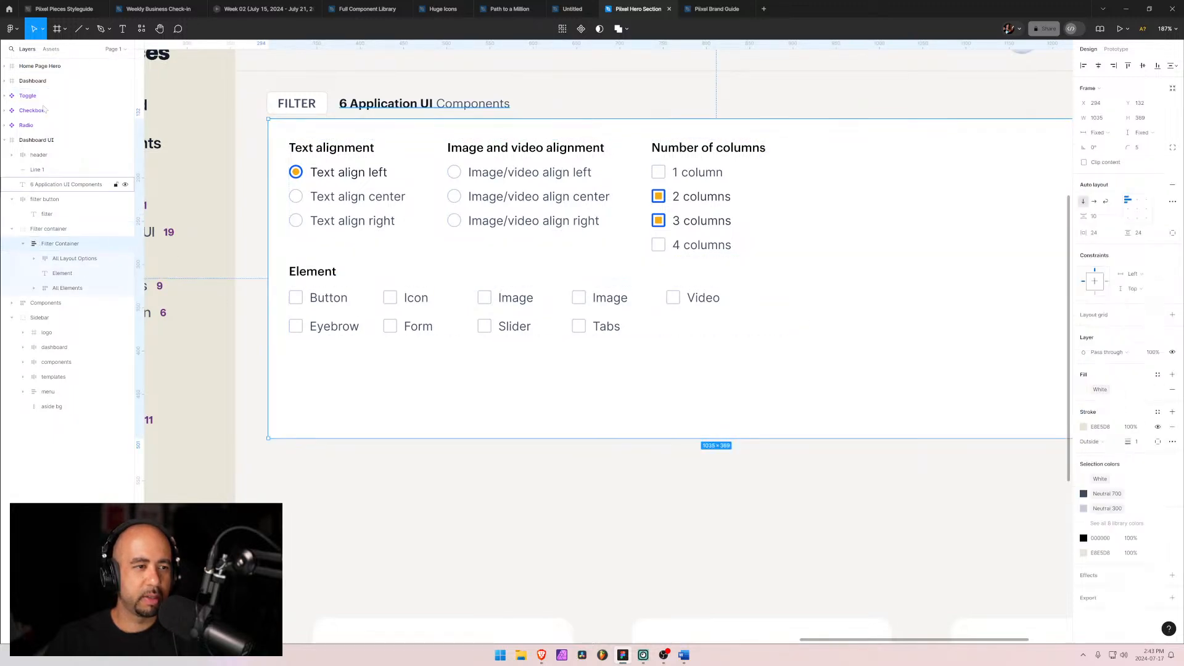
{"action": "left_click", "coordinate": [51, 50]}
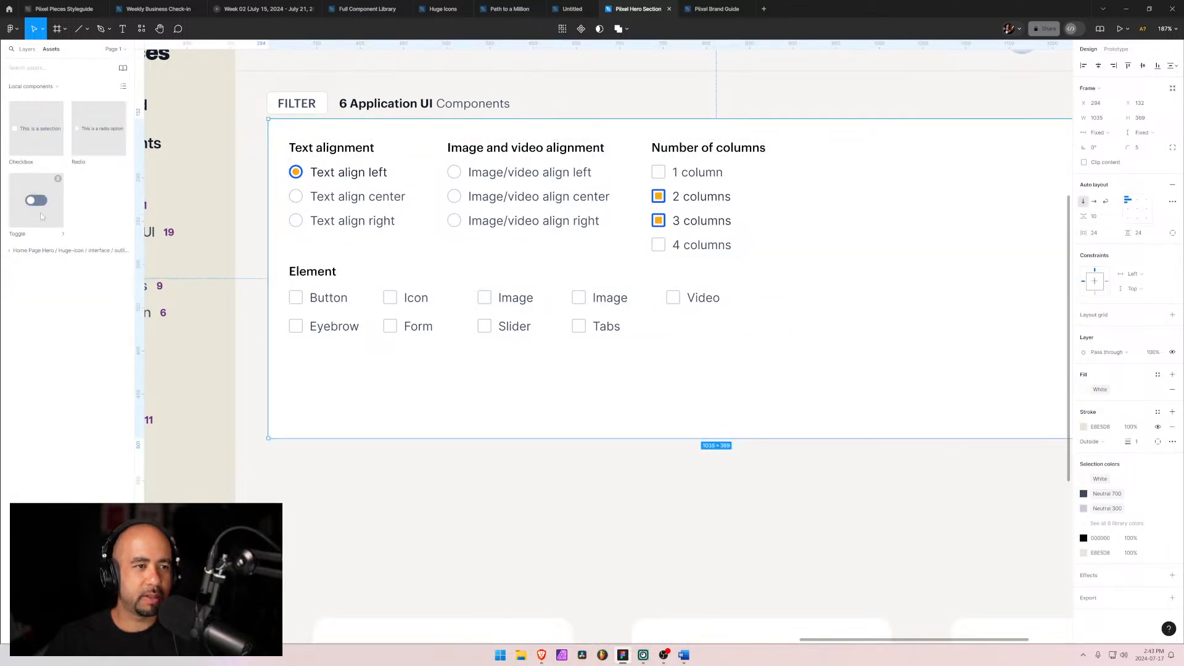
{"action": "left_click", "coordinate": [42, 215]}
{"action": "left_click", "coordinate": [209, 221]}
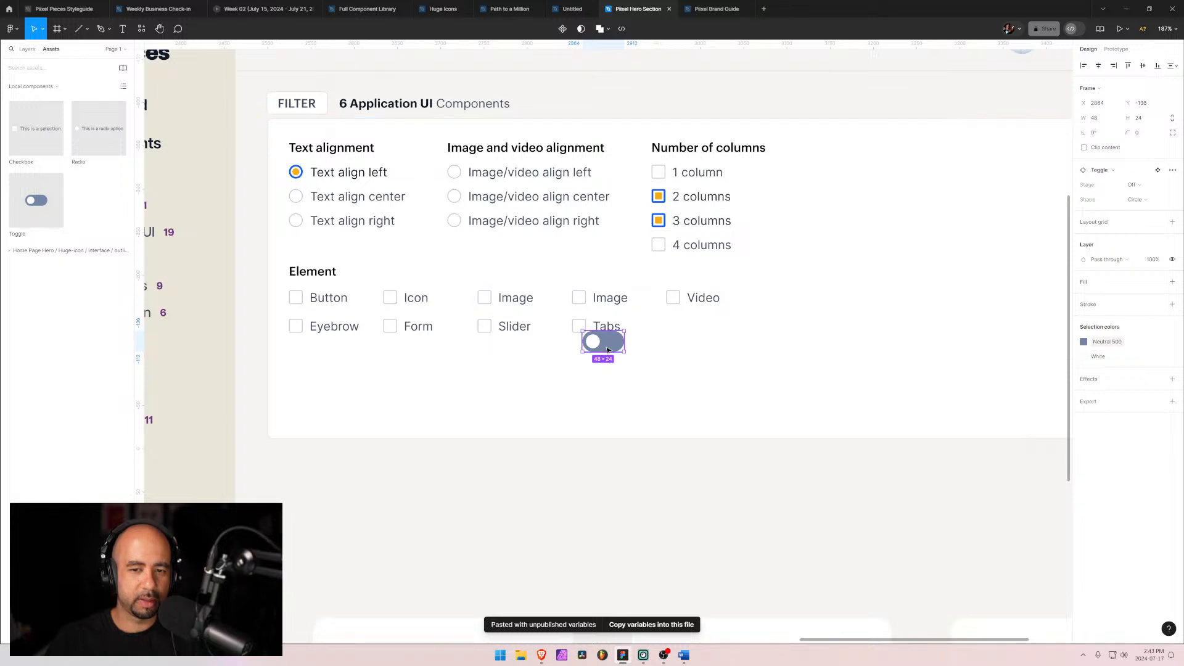
{"action": "left_click_drag", "start_coordinate": [607, 350], "coordinate": [407, 411]}
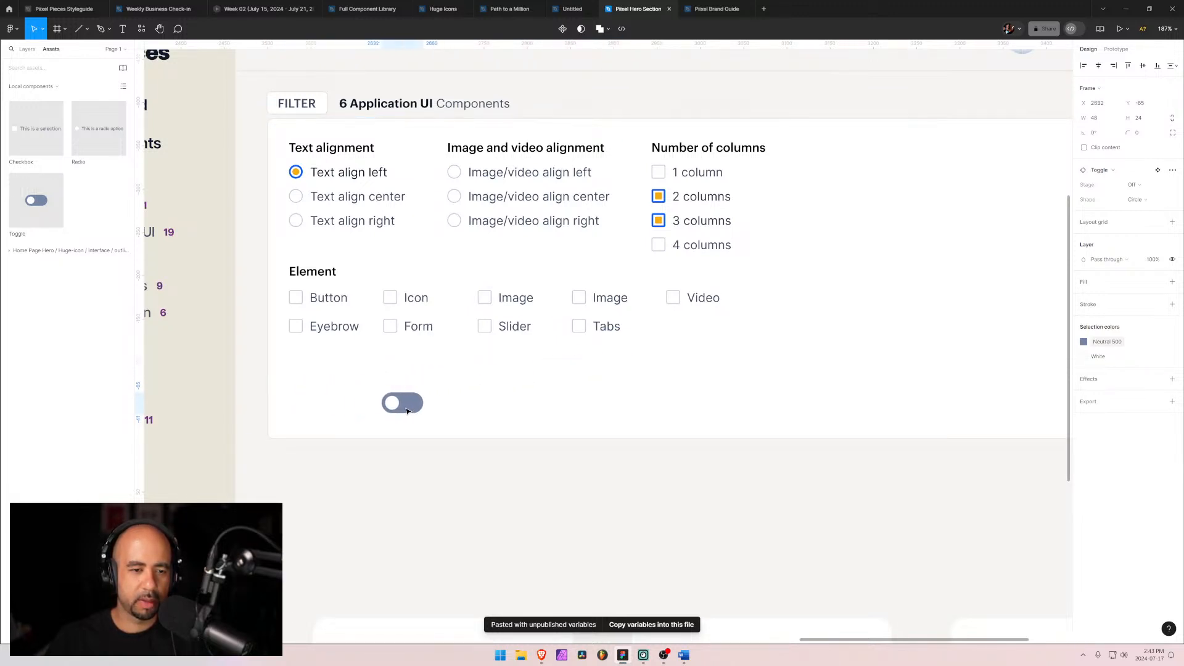
Step: Move the Toggle layer into the Filter container group, above the Filter Container frame
{"action": "left_click", "coordinate": [28, 50]}
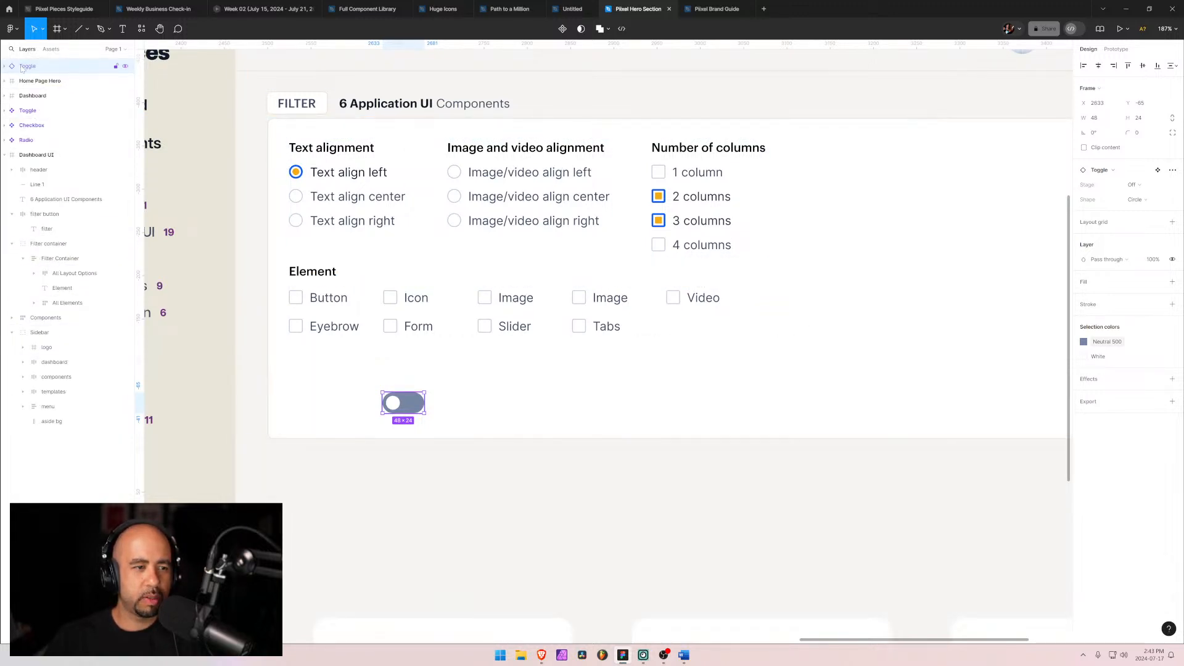
{"action": "left_click_drag", "start_coordinate": [21, 68], "coordinate": [69, 314]}
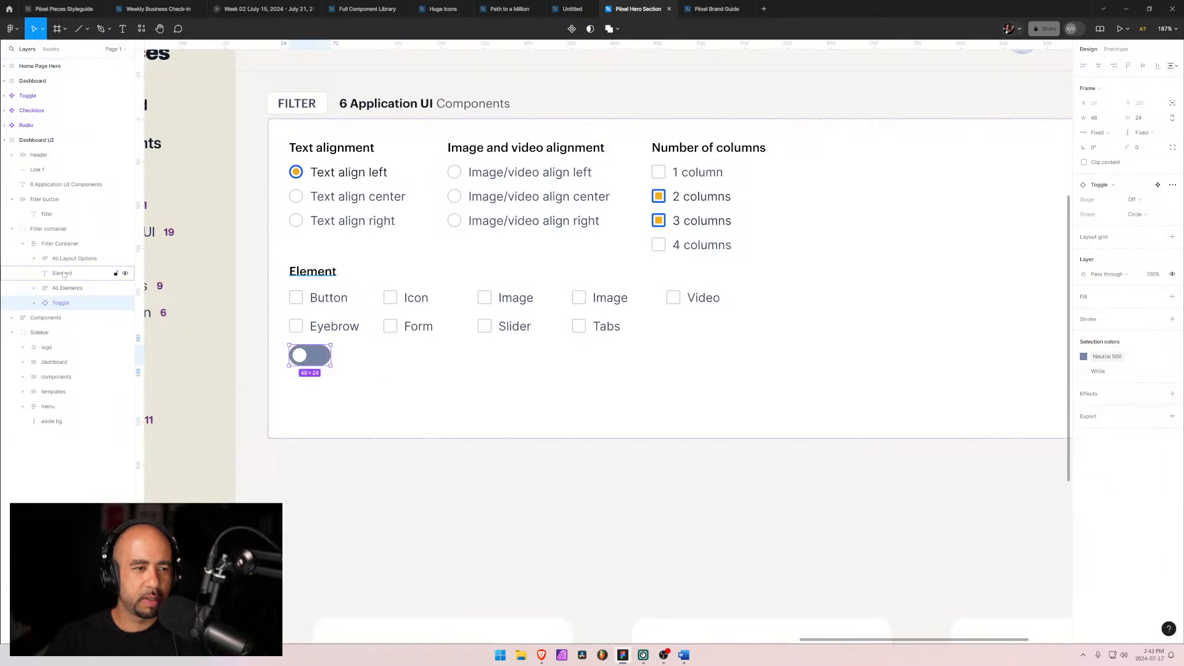
{"action": "left_click_drag", "start_coordinate": [61, 303], "coordinate": [53, 238]}
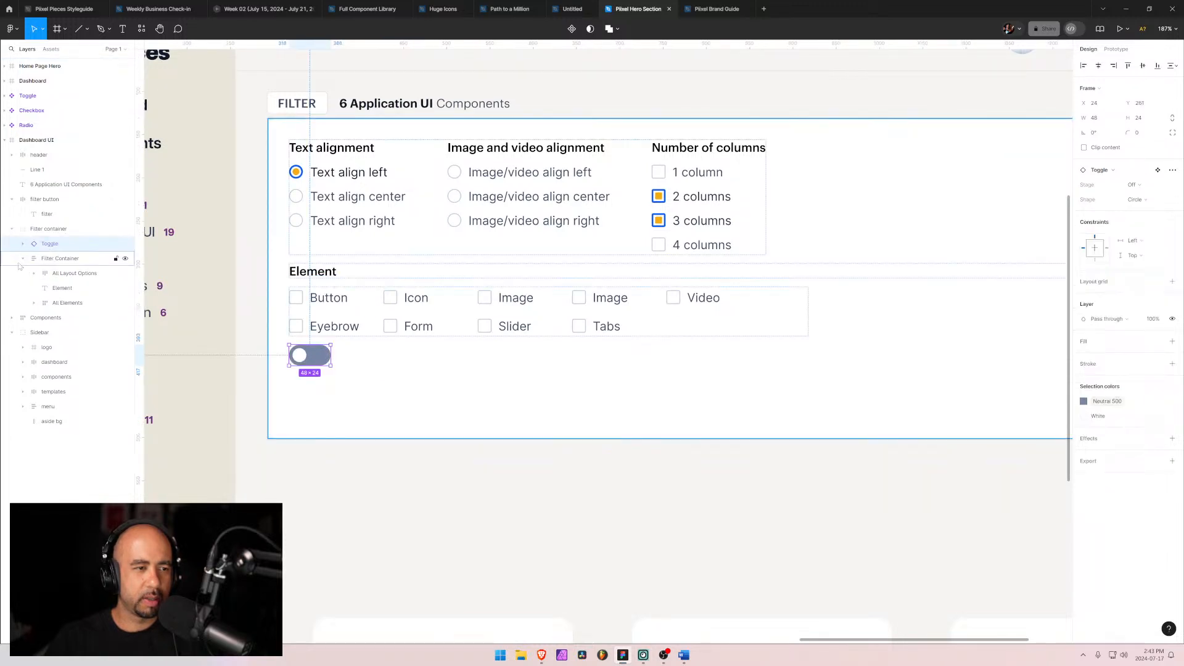
Step: Reposition the toggle near the lower-left area of the filter panel
{"action": "left_click", "coordinate": [23, 259]}
{"action": "left_click_drag", "start_coordinate": [318, 364], "coordinate": [319, 396]}
{"action": "left_click", "coordinate": [683, 655]}
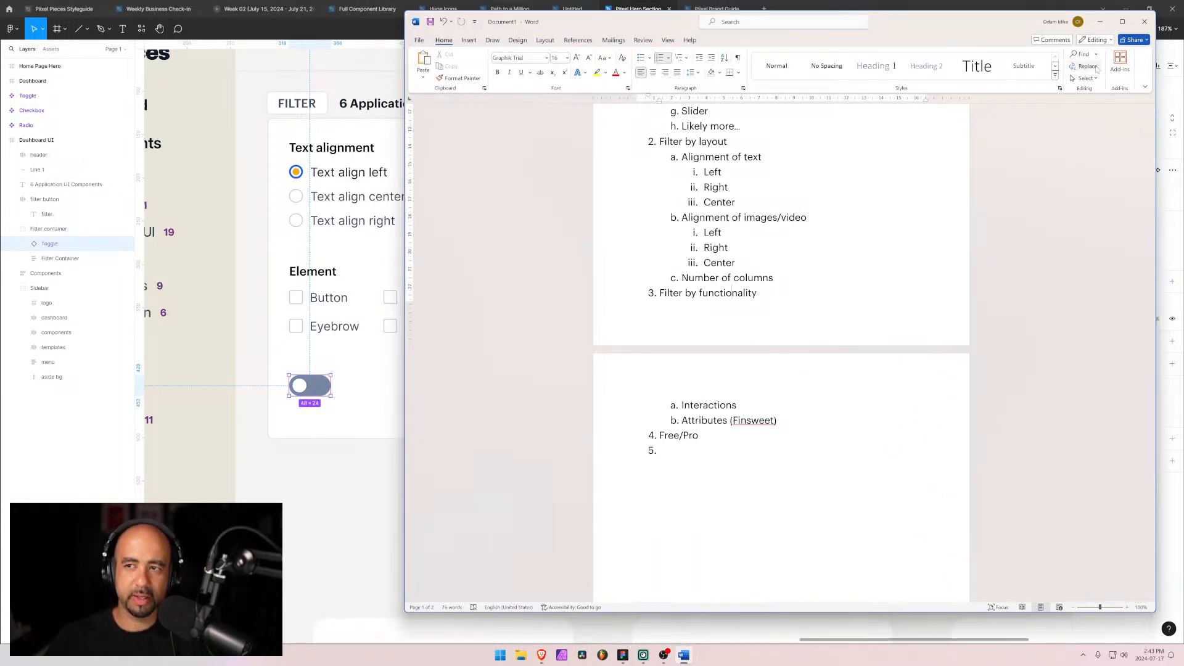
{"action": "left_click", "coordinate": [1100, 21]}
{"action": "left_click_drag", "start_coordinate": [318, 387], "coordinate": [372, 403]}
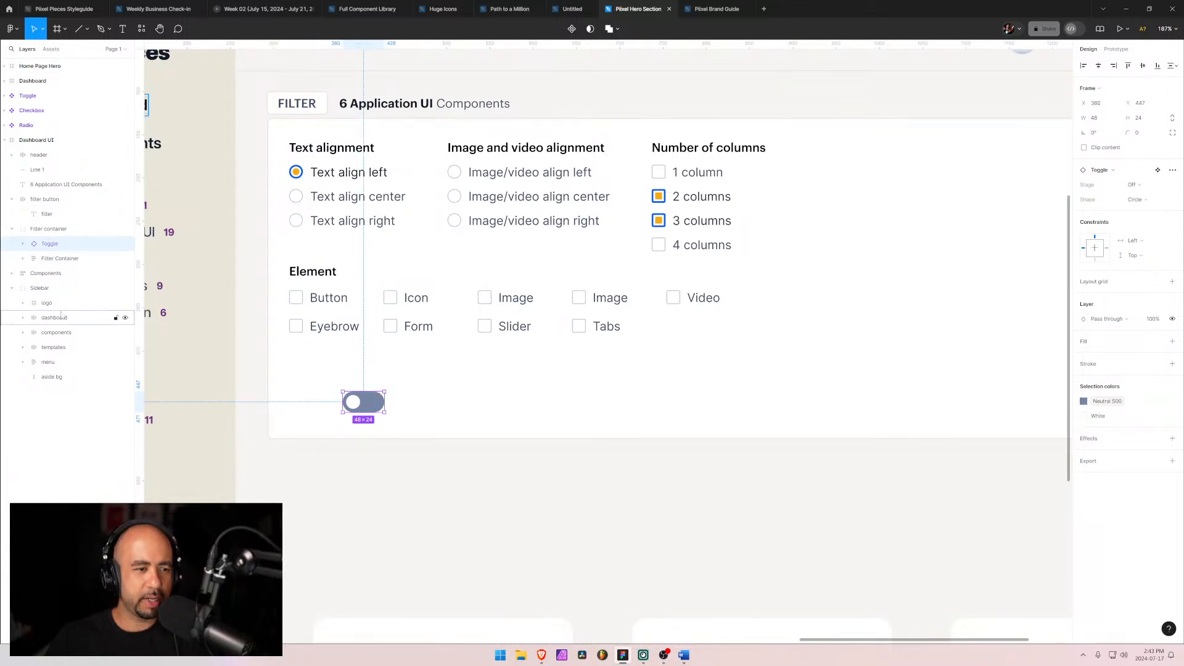
Step: Duplicate the Element heading text and move the copy into the Filter container group above the Toggle layer
{"action": "left_click", "coordinate": [53, 258]}
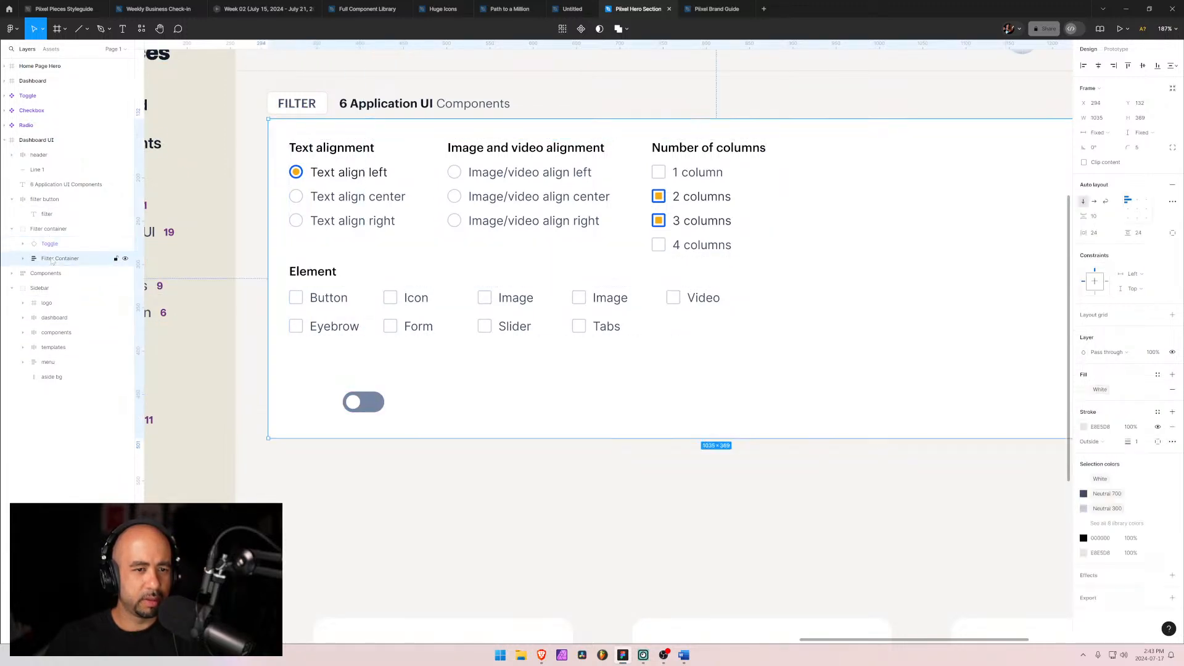
{"action": "left_click", "coordinate": [23, 259]}
{"action": "left_click", "coordinate": [62, 289]}
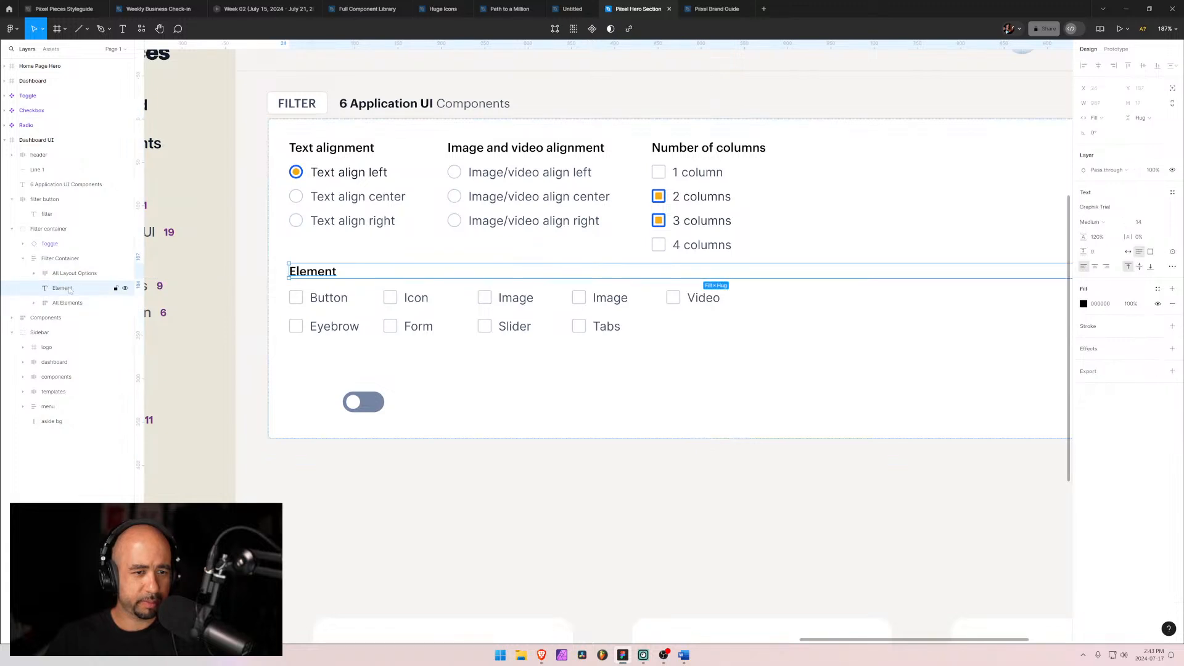
{"action": "key", "text": "Return"}
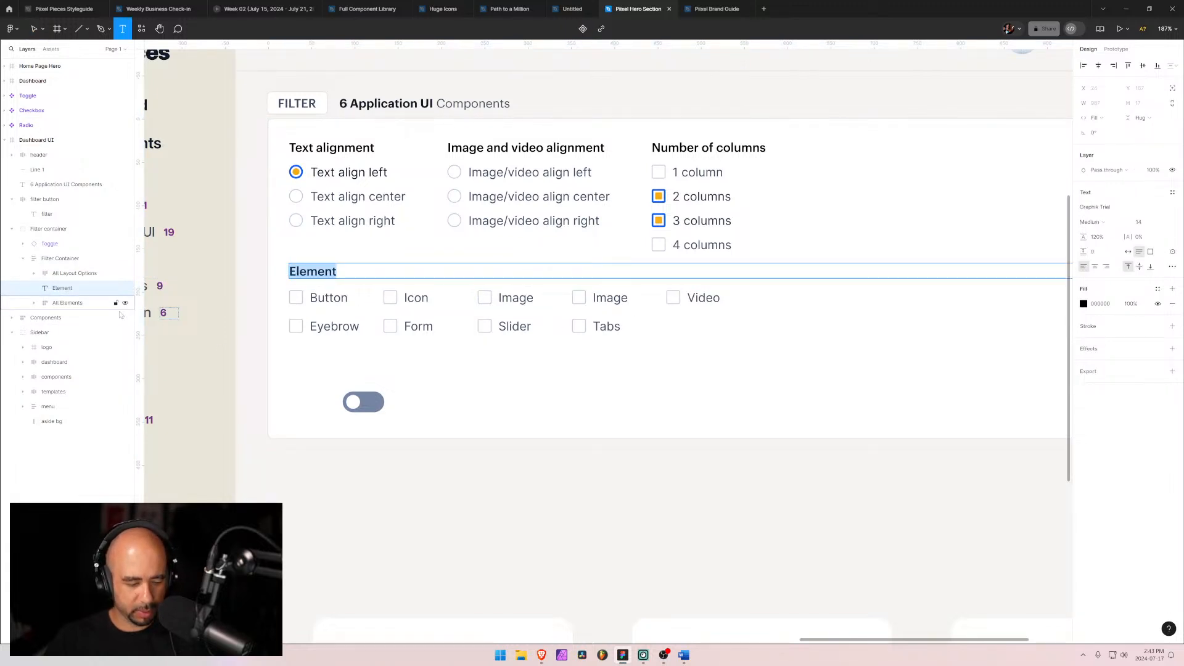
{"action": "left_click", "coordinate": [53, 290]}
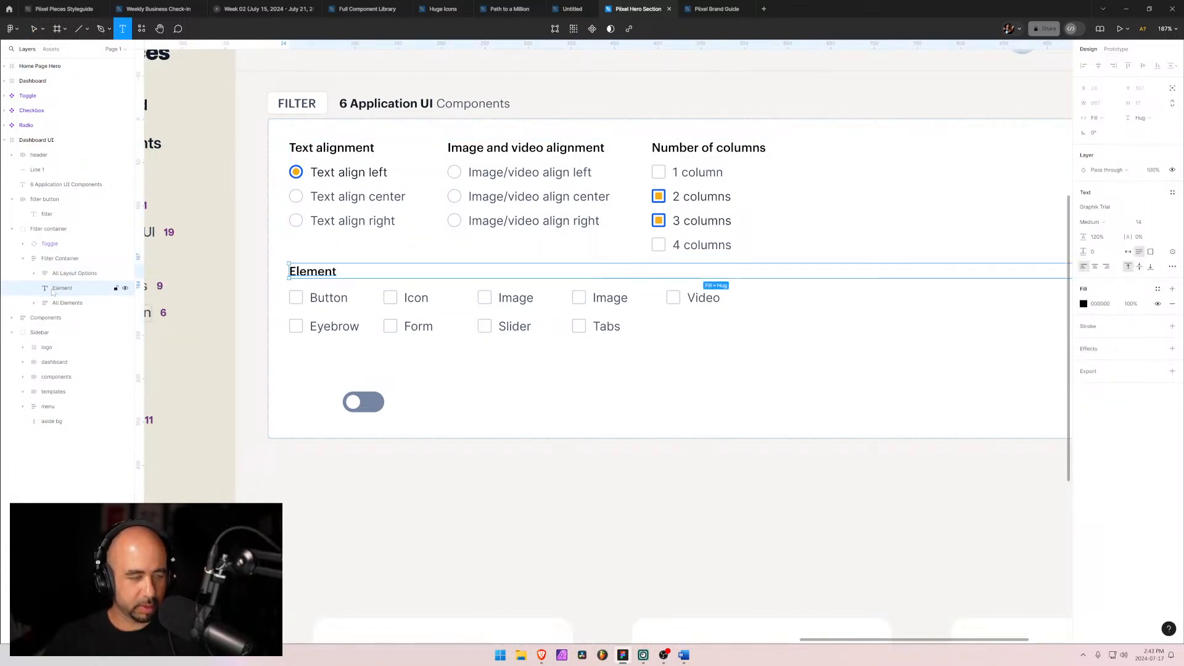
{"action": "key", "text": "ctrl+d"}
{"action": "left_click_drag", "start_coordinate": [54, 302], "coordinate": [51, 246]}
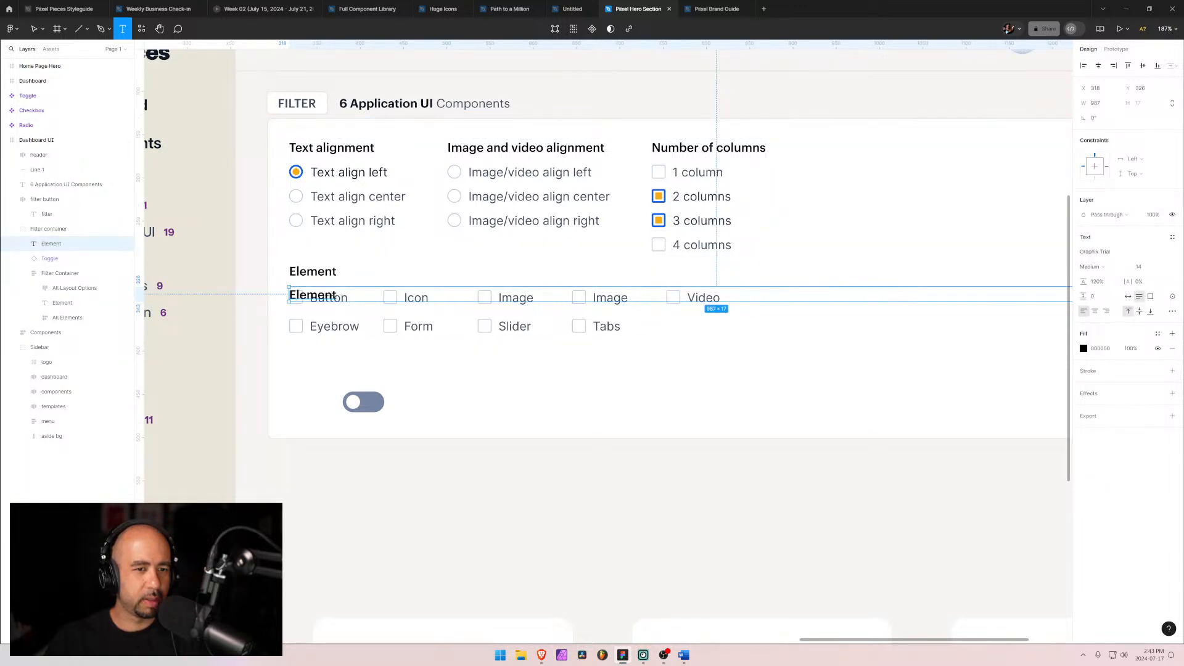
Step: Move the copied heading just above the toggle and change its text to "Has Interactions"
{"action": "key", "text": "v"}
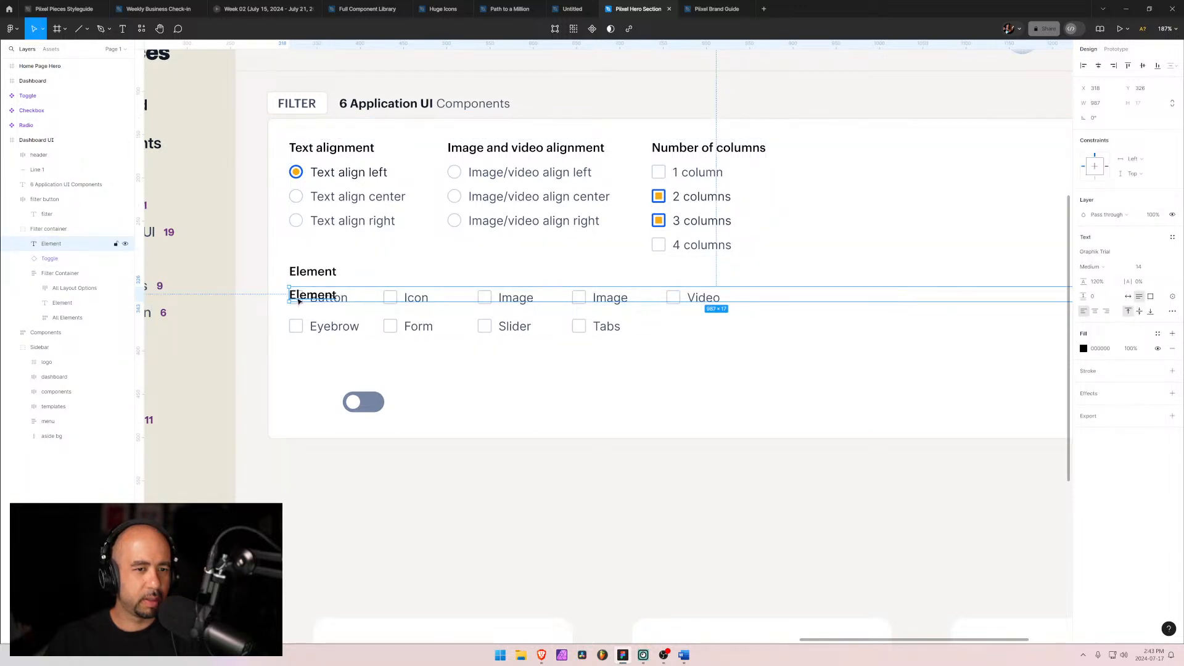
{"action": "left_click_drag", "start_coordinate": [299, 301], "coordinate": [357, 377]}
{"action": "key", "text": "Return"}
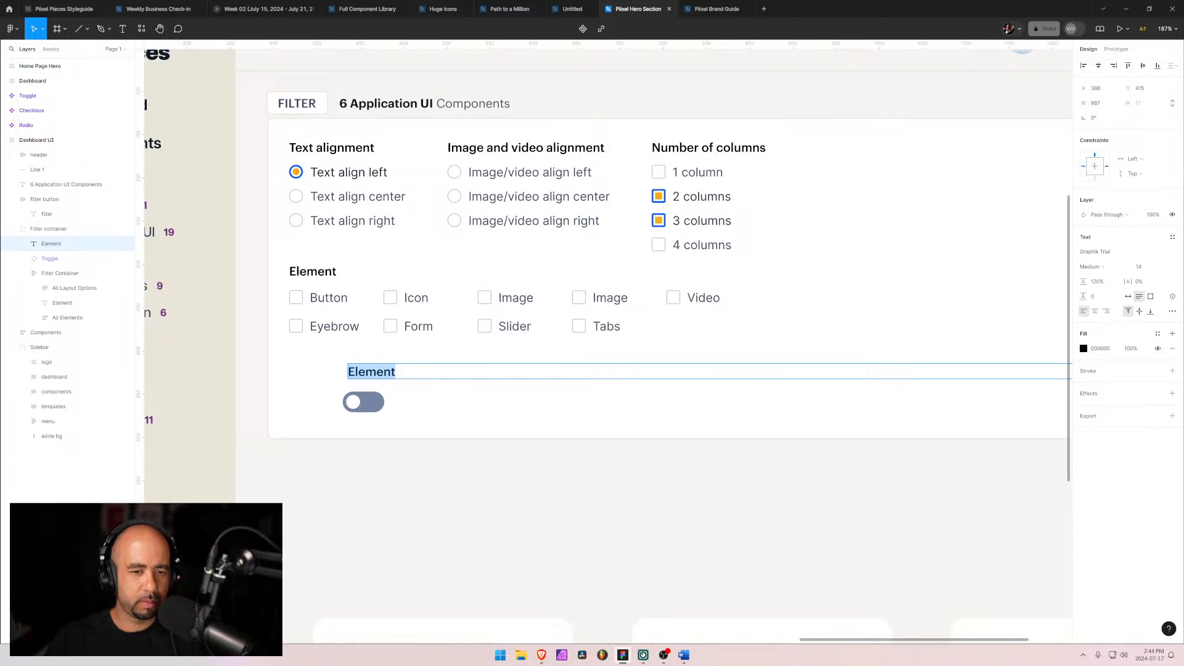
{"action": "type", "text": "Has "}
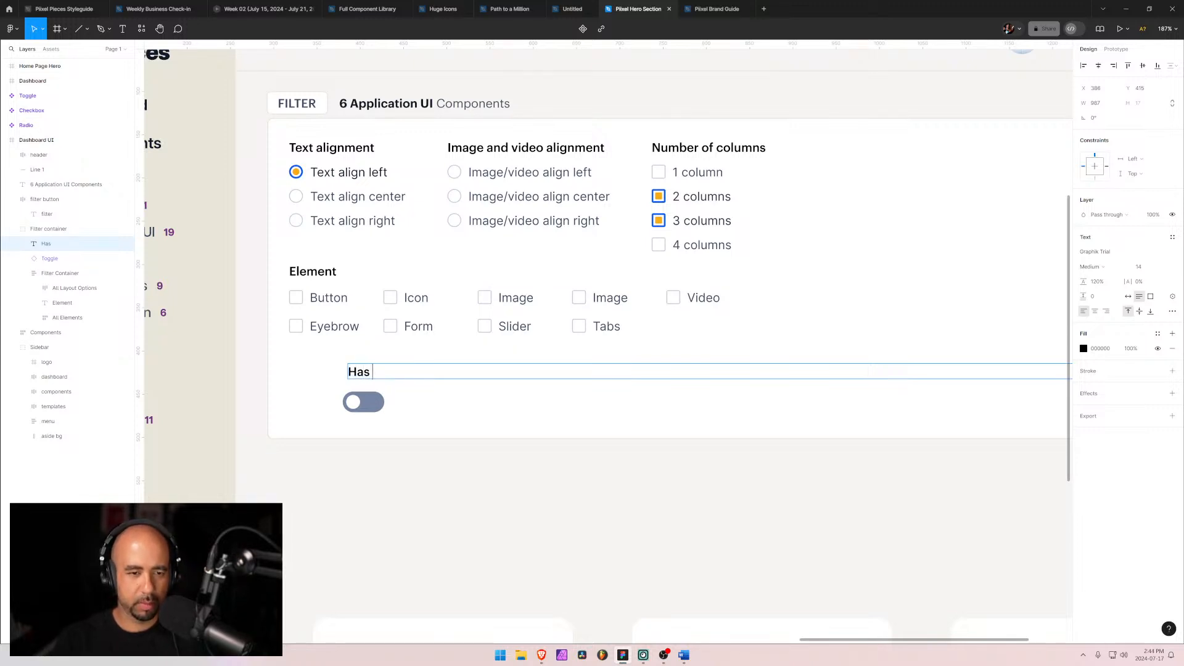
{"action": "type", "text": "Interactions"}
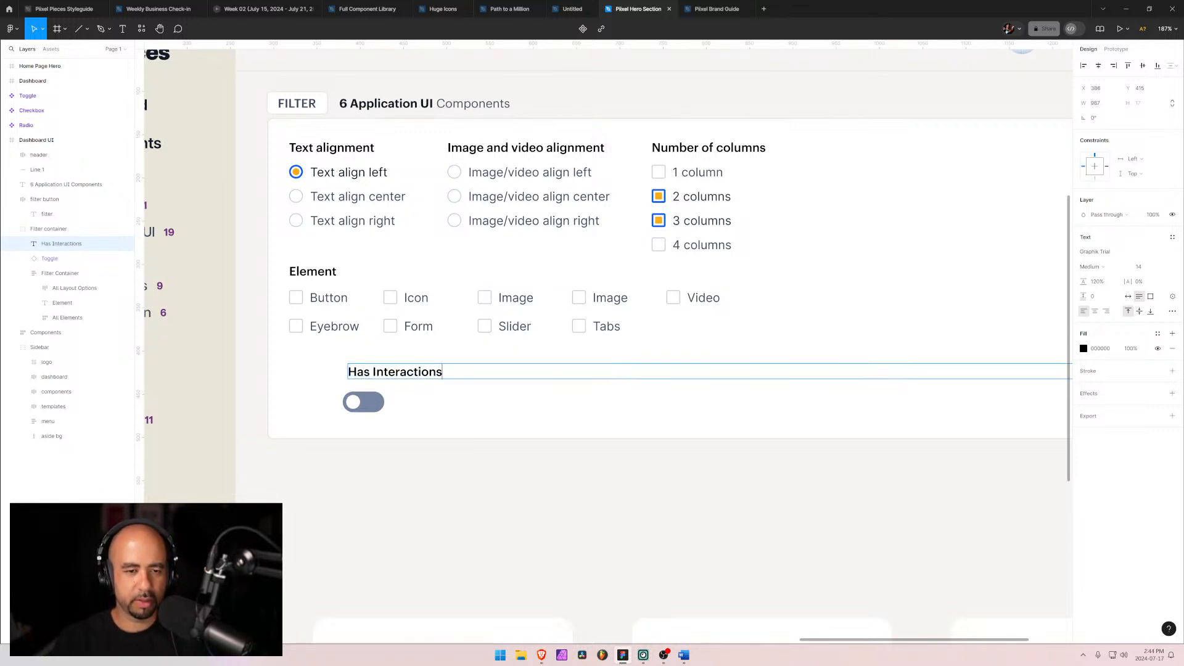
{"action": "key", "text": "Escape"}
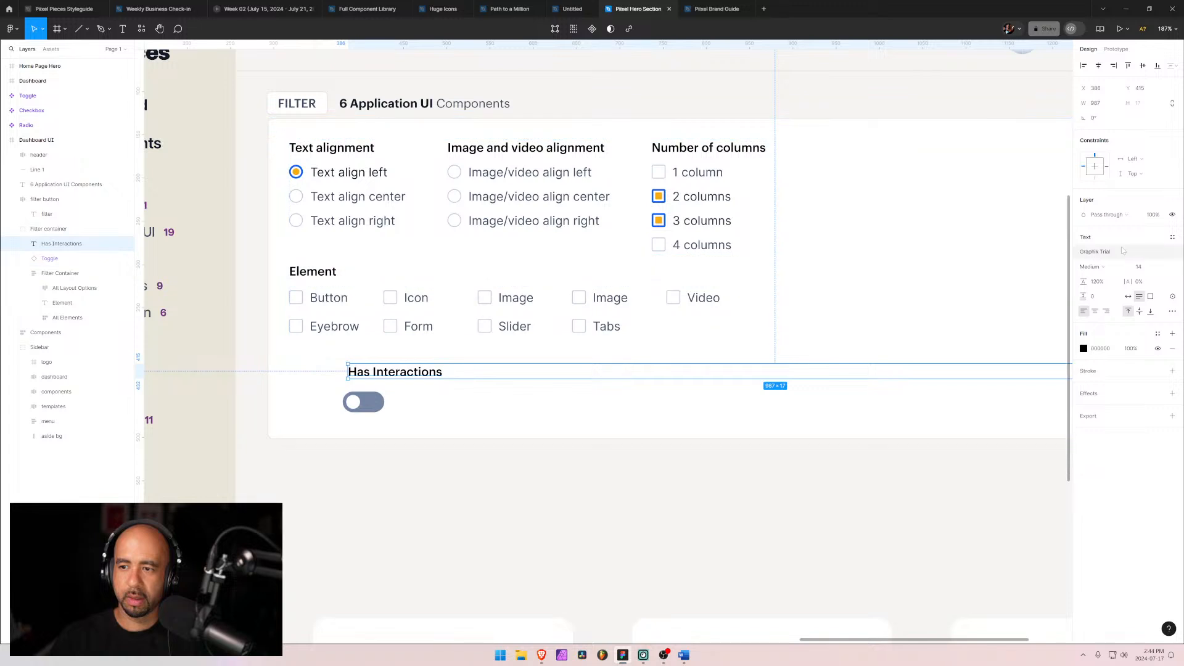
Step: Set the Has Interactions label to auto width and place the toggle directly to its right
{"action": "left_click", "coordinate": [1130, 298]}
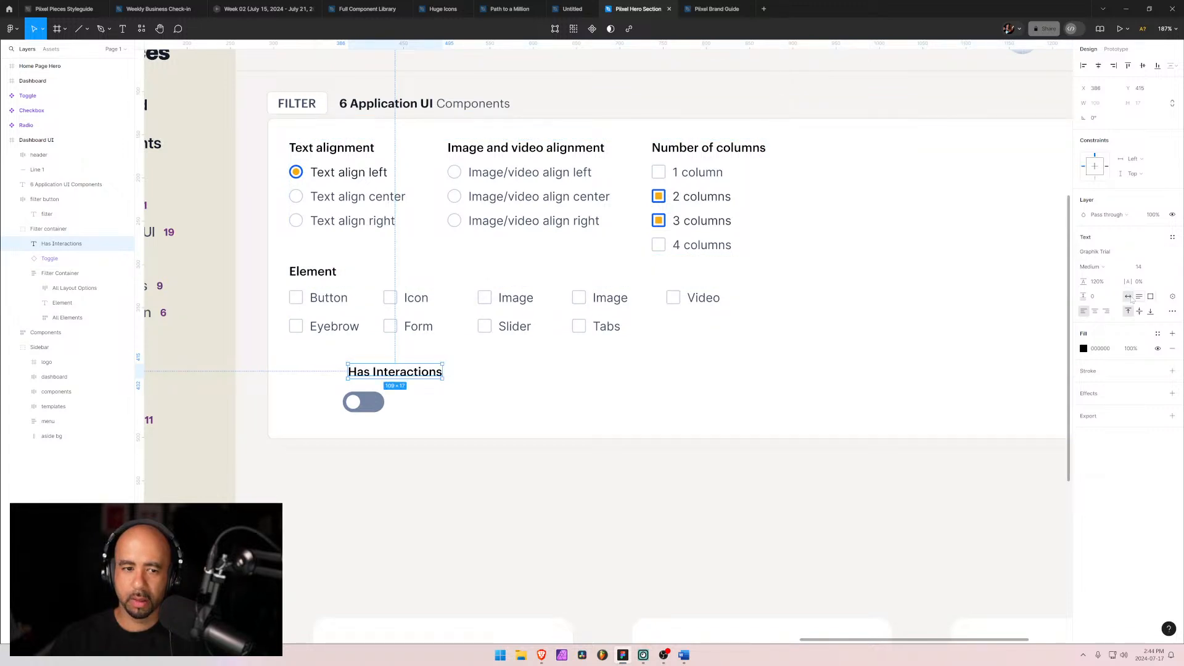
{"action": "left_click_drag", "start_coordinate": [396, 372], "coordinate": [431, 396]}
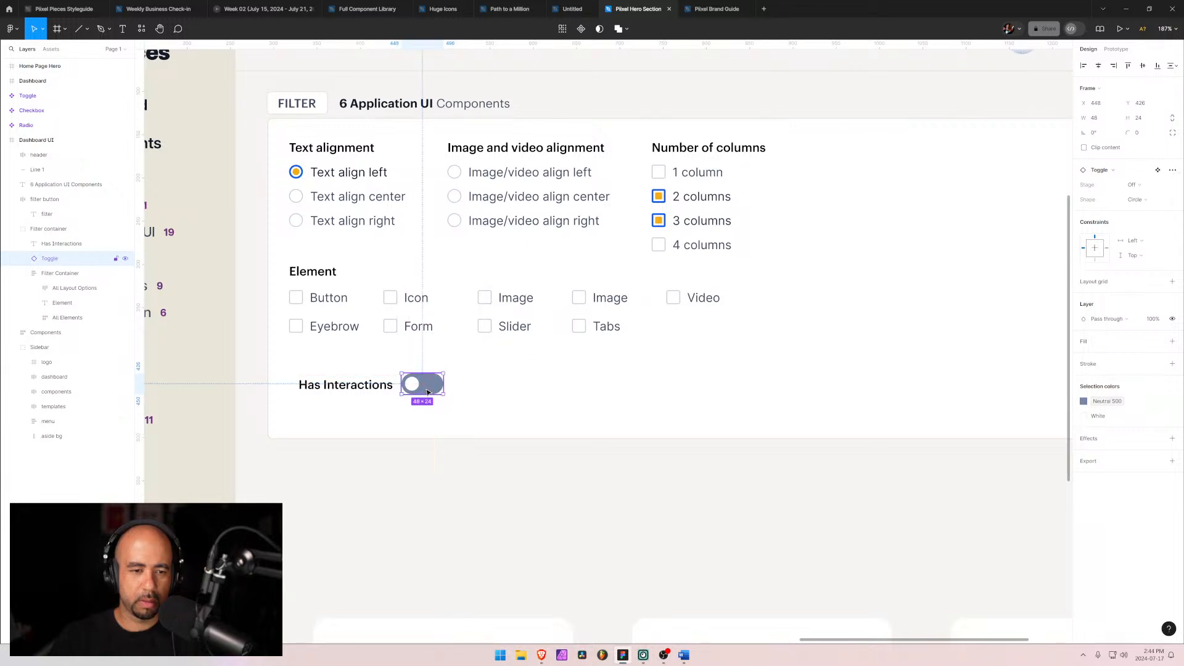
Step: Select the Has Interactions label together with the toggle and wrap them in an auto layout frame
{"action": "left_click", "coordinate": [320, 412]}
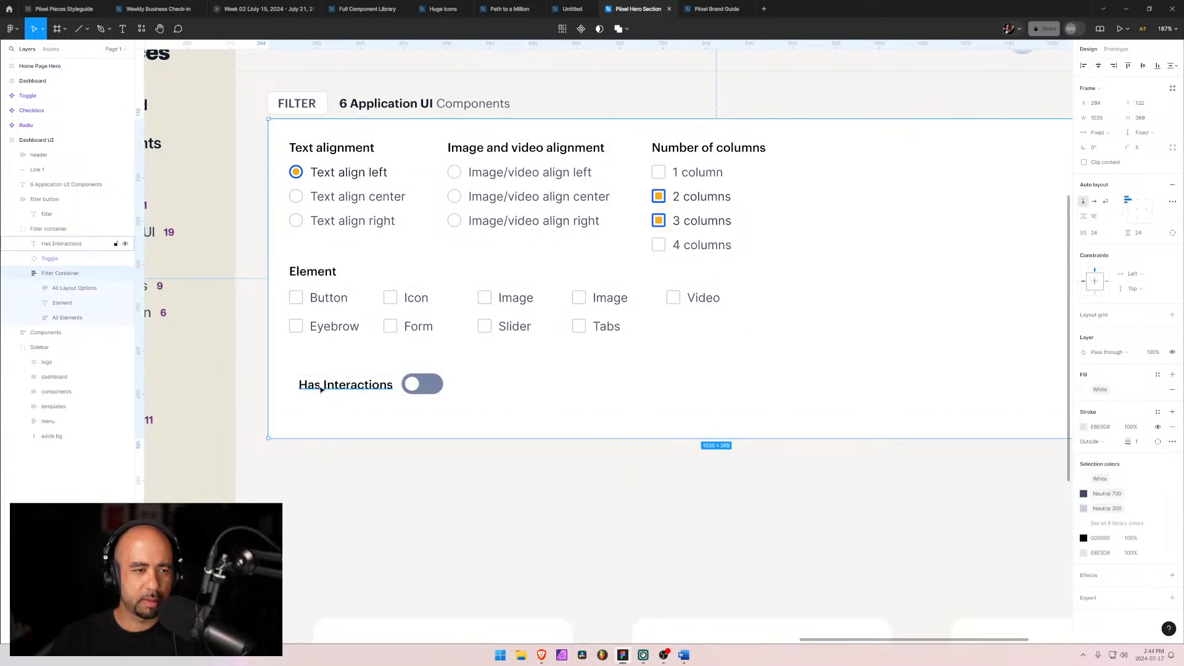
{"action": "left_click", "coordinate": [415, 386]}
{"action": "left_click", "coordinate": [365, 387], "text": "shift"}
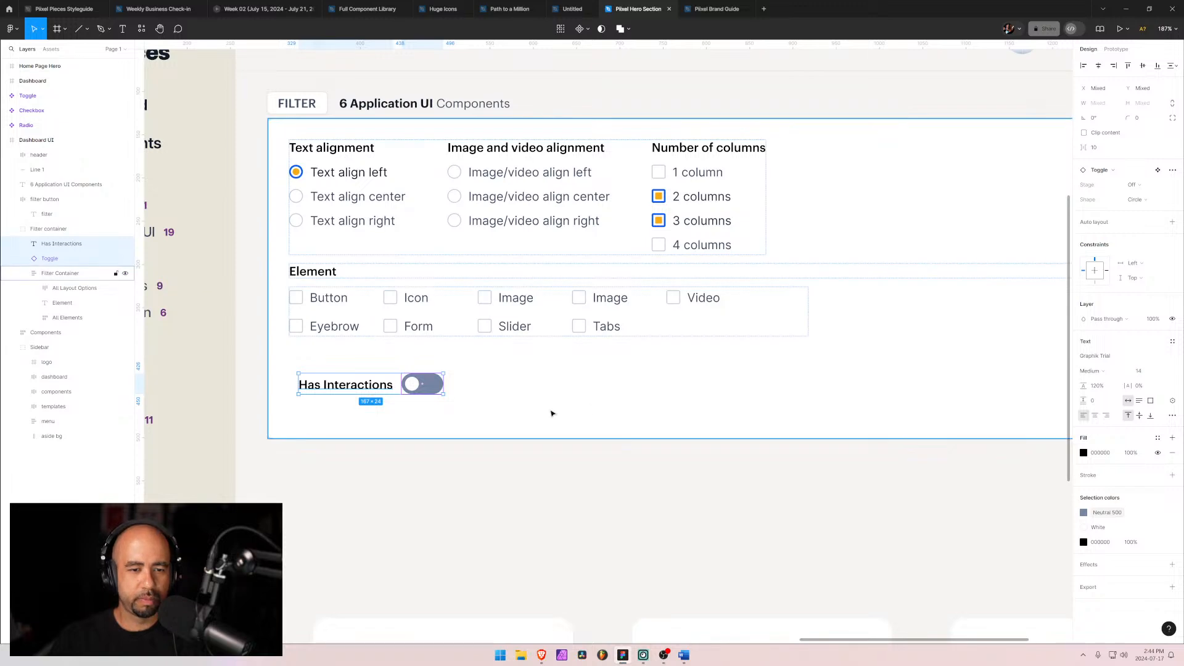
{"action": "left_click", "coordinate": [364, 400]}
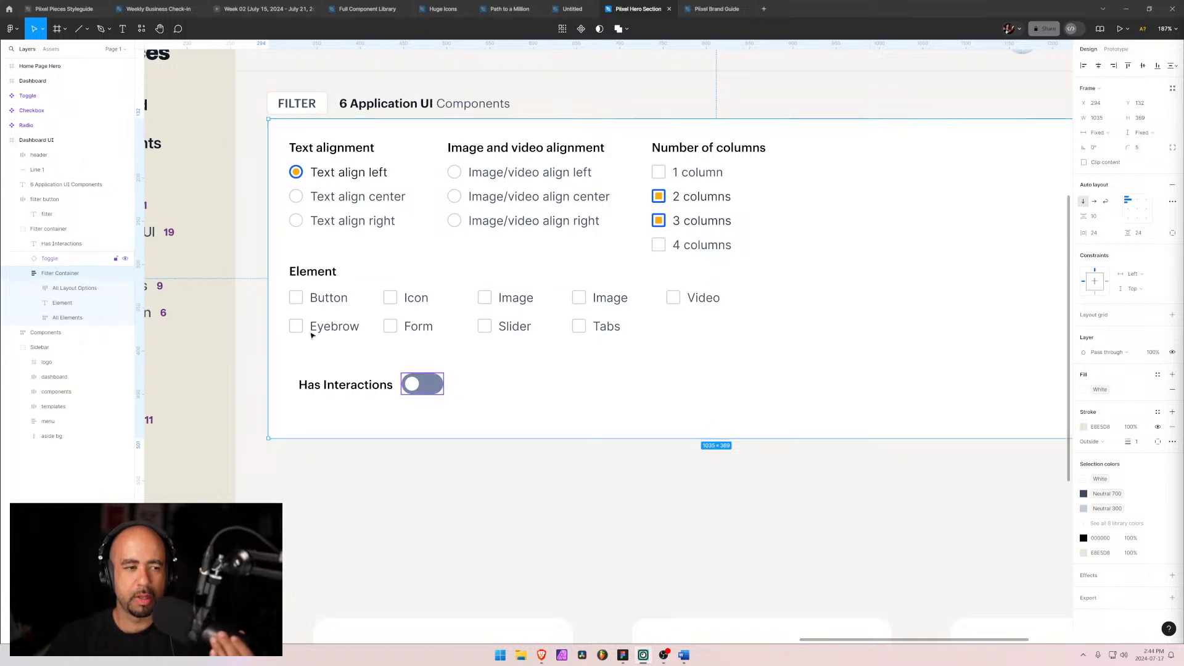
{"action": "left_click", "coordinate": [50, 244]}
{"action": "left_click", "coordinate": [43, 258], "text": "shift"}
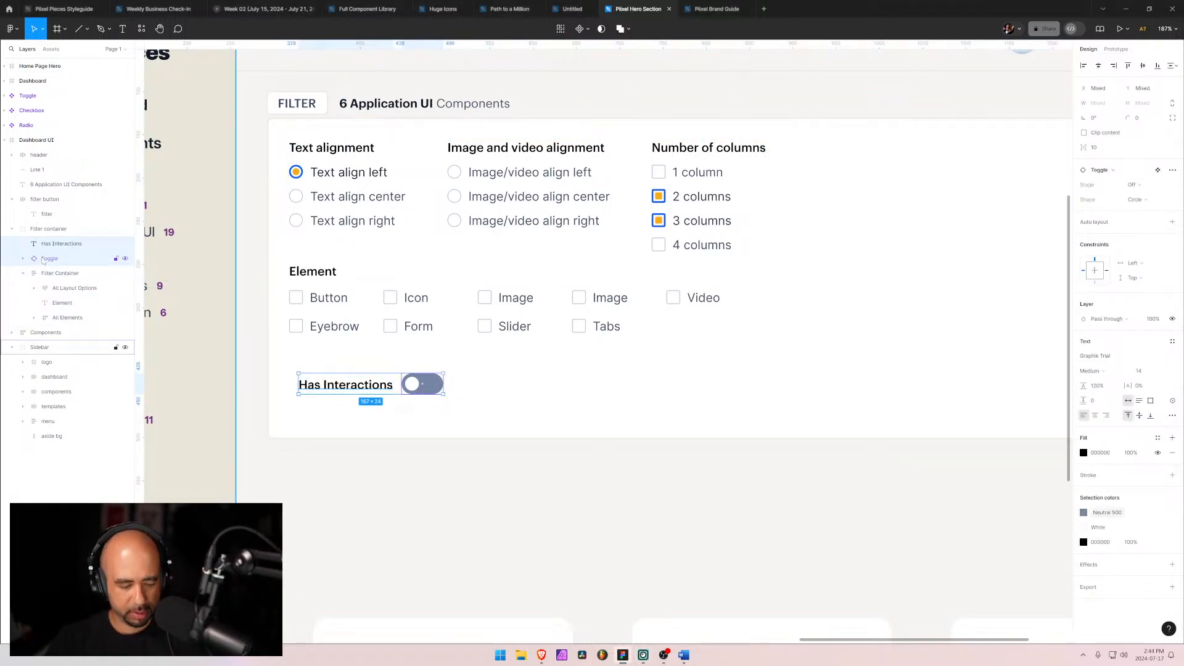
{"action": "key", "text": "shift+a"}
Step: Rename the new auto layout frame to "Toggle Choice"
{"action": "double_click", "coordinate": [52, 244]}
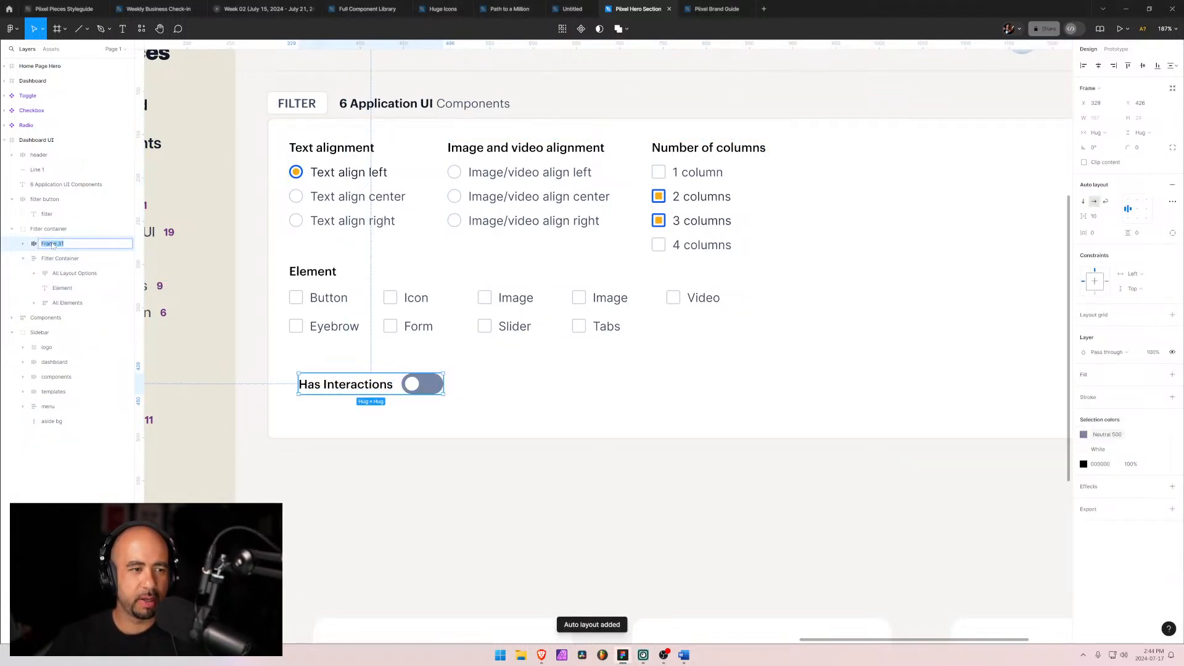
{"action": "type", "text": "Tog"}
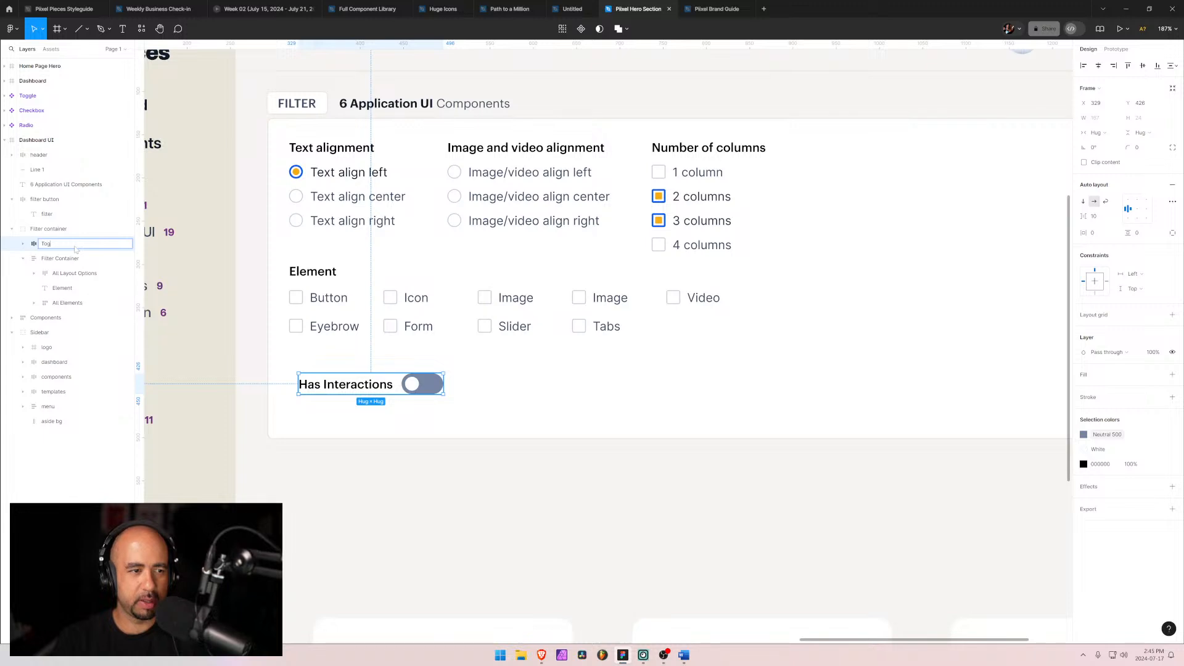
{"action": "type", "text": "gle Choi"}
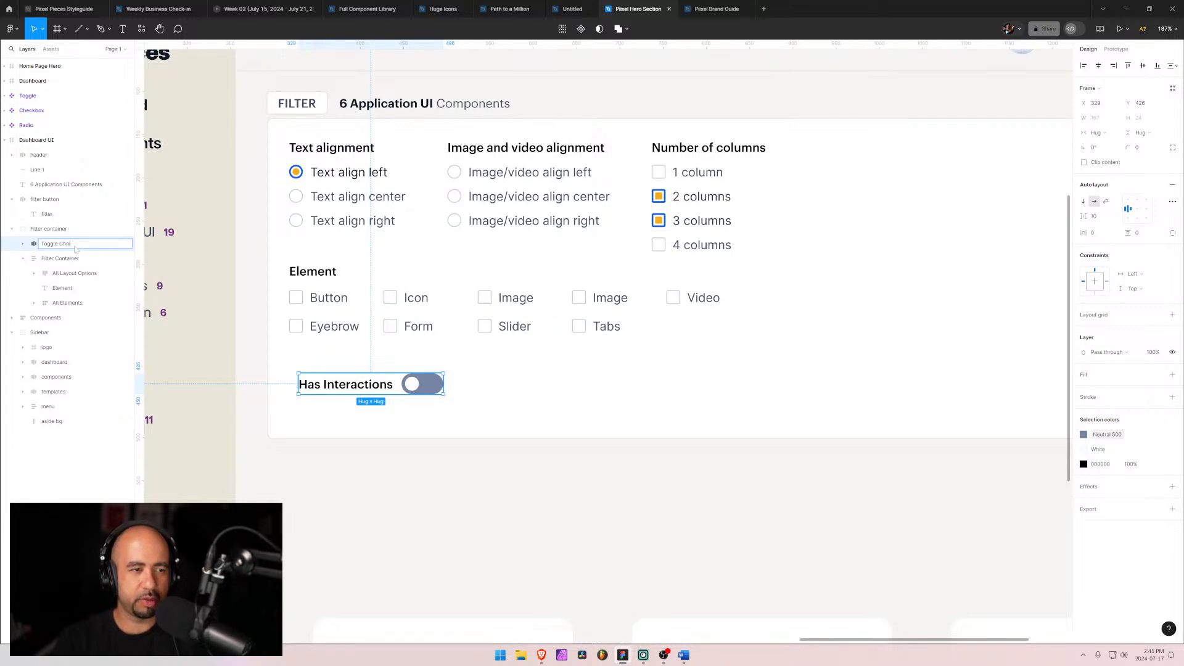
{"action": "type", "text": "se"}
{"action": "key", "text": "Return"}
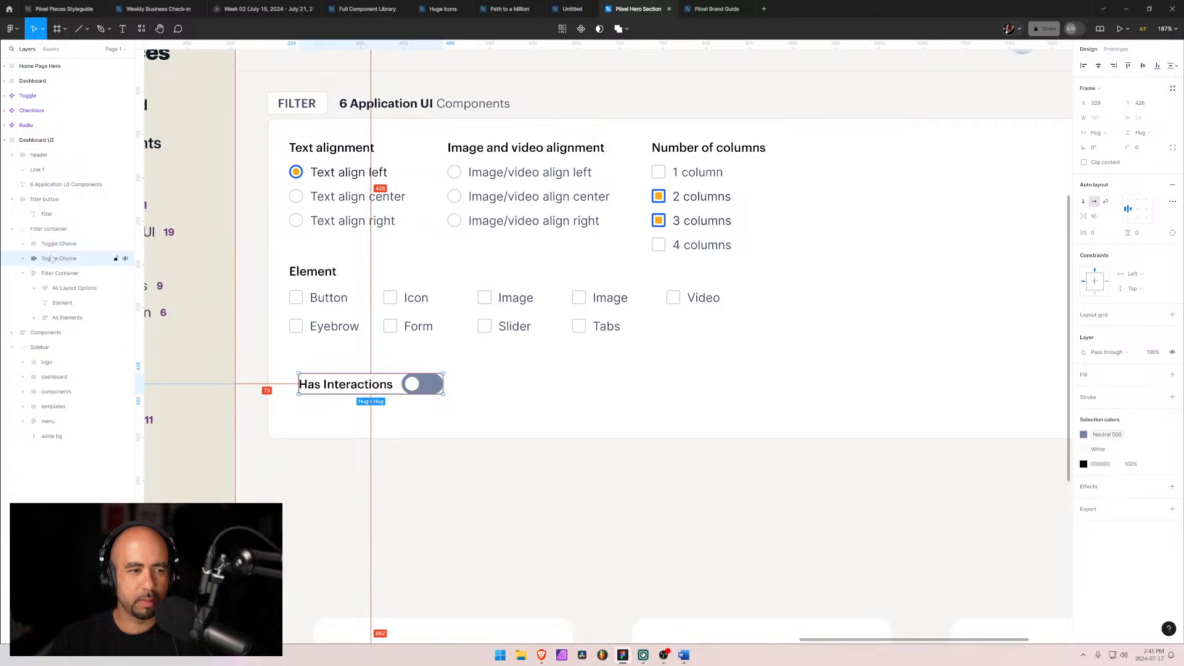
Step: Duplicate the Toggle Choice row below the original and change its label to "Has Attributes"
{"action": "left_click_drag", "start_coordinate": [352, 388], "coordinate": [350, 425]}
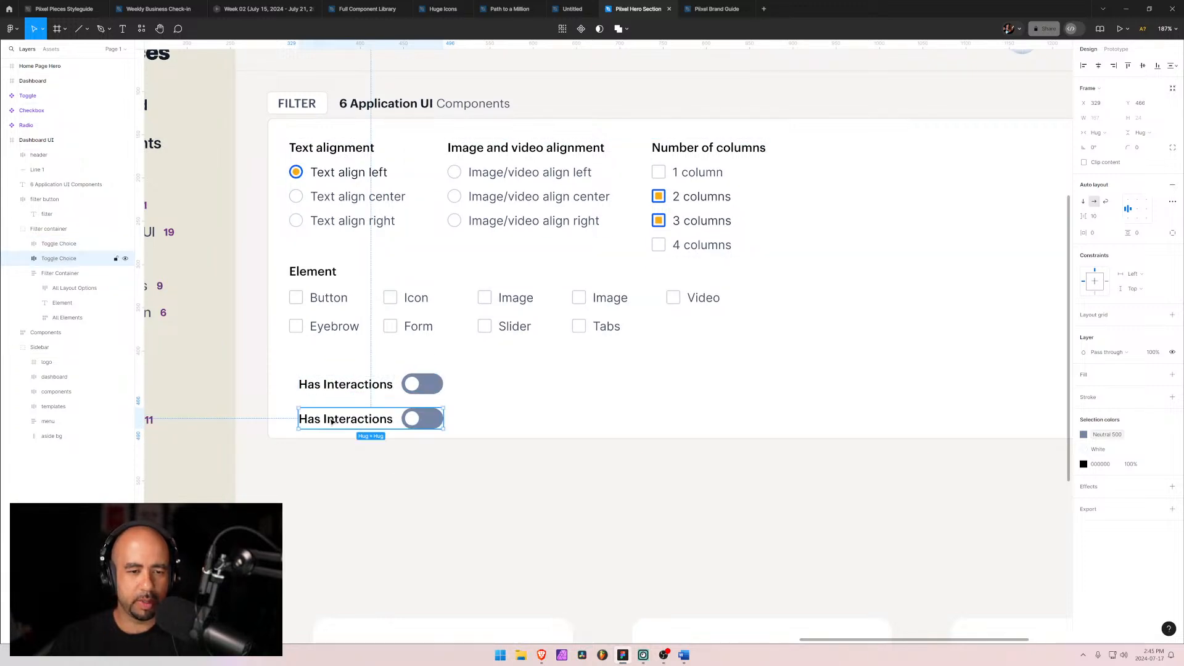
{"action": "double_click", "coordinate": [345, 421]}
{"action": "double_click", "coordinate": [345, 421]}
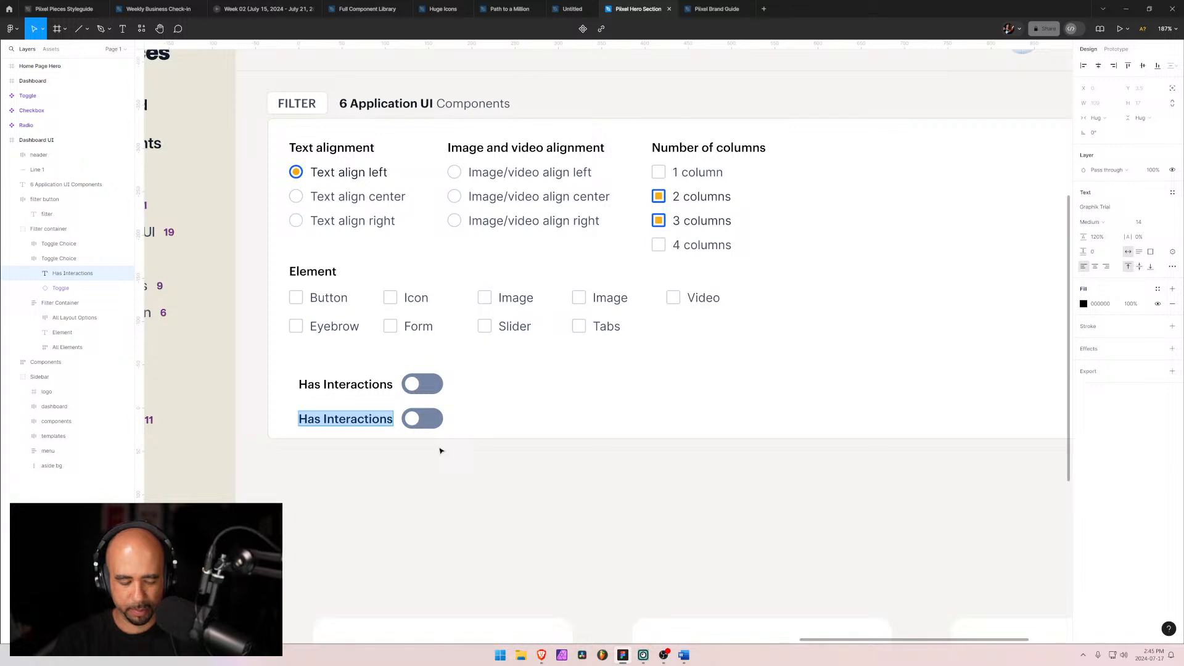
{"action": "type", "text": "Has At"}
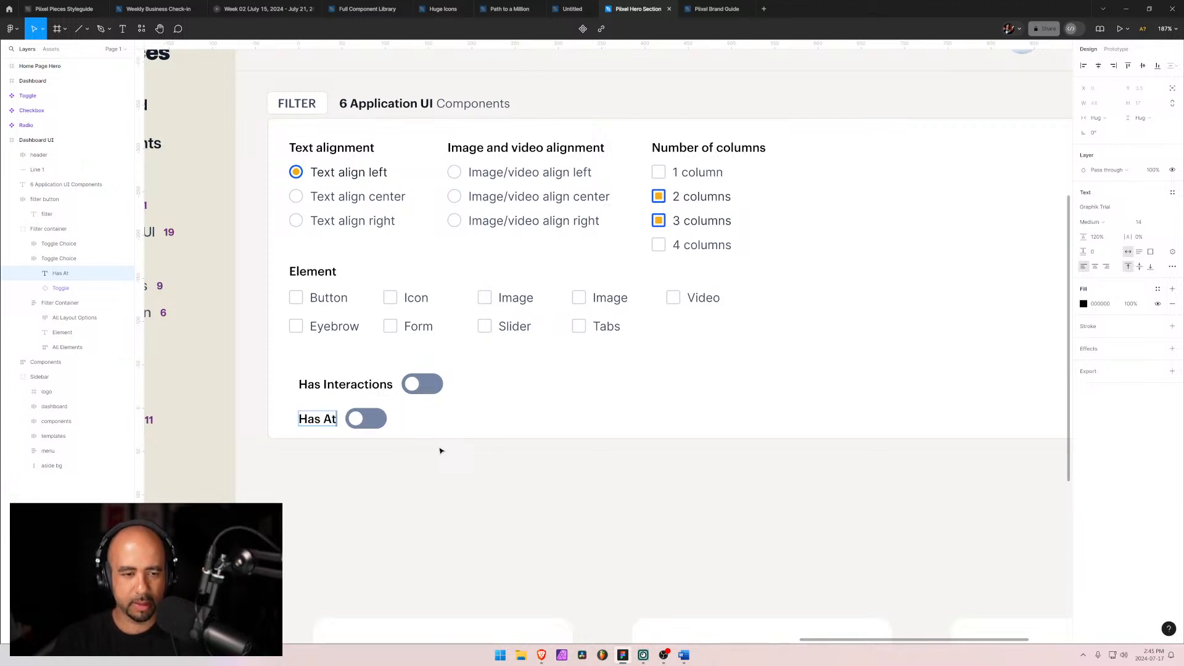
{"action": "type", "text": "tributes"}
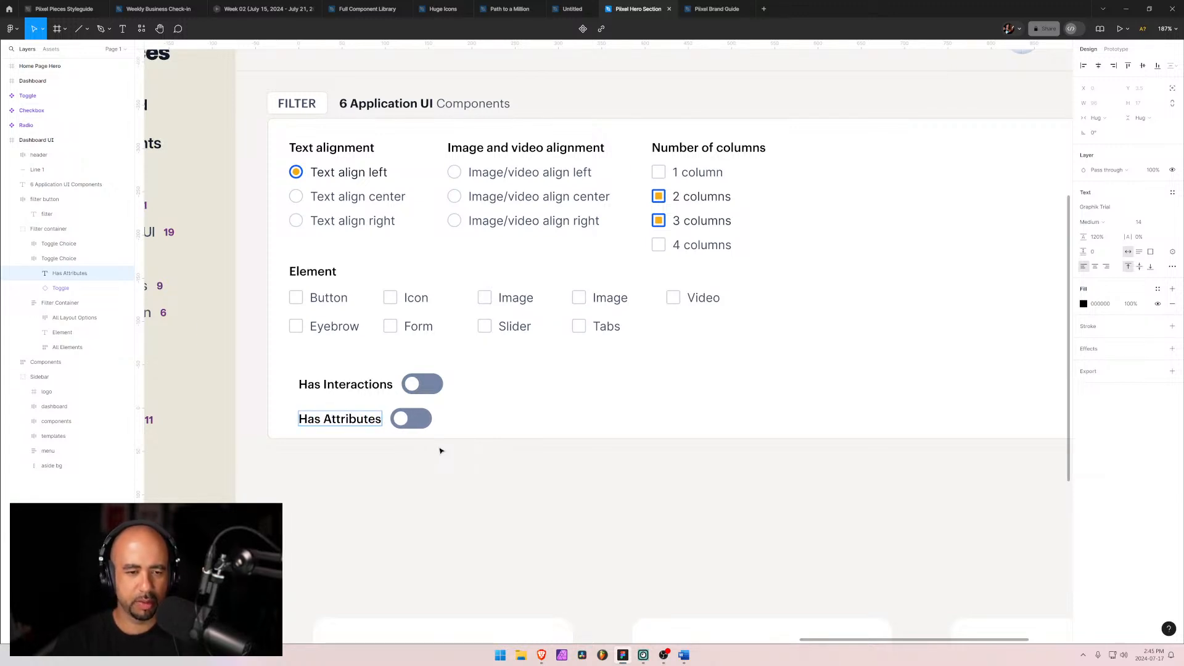
Step: Duplicate the Has Attributes row, move the copy to the right, and relabel it "Only Free Components"
{"action": "left_click", "coordinate": [44, 264]}
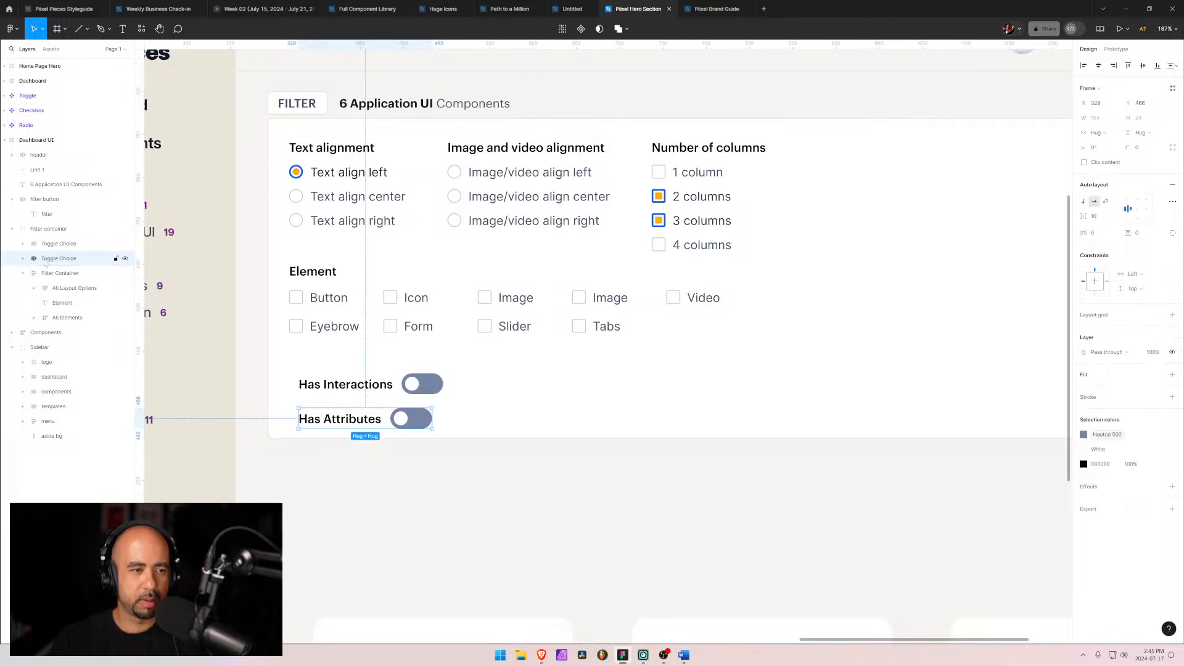
{"action": "key", "text": "ctrl+d"}
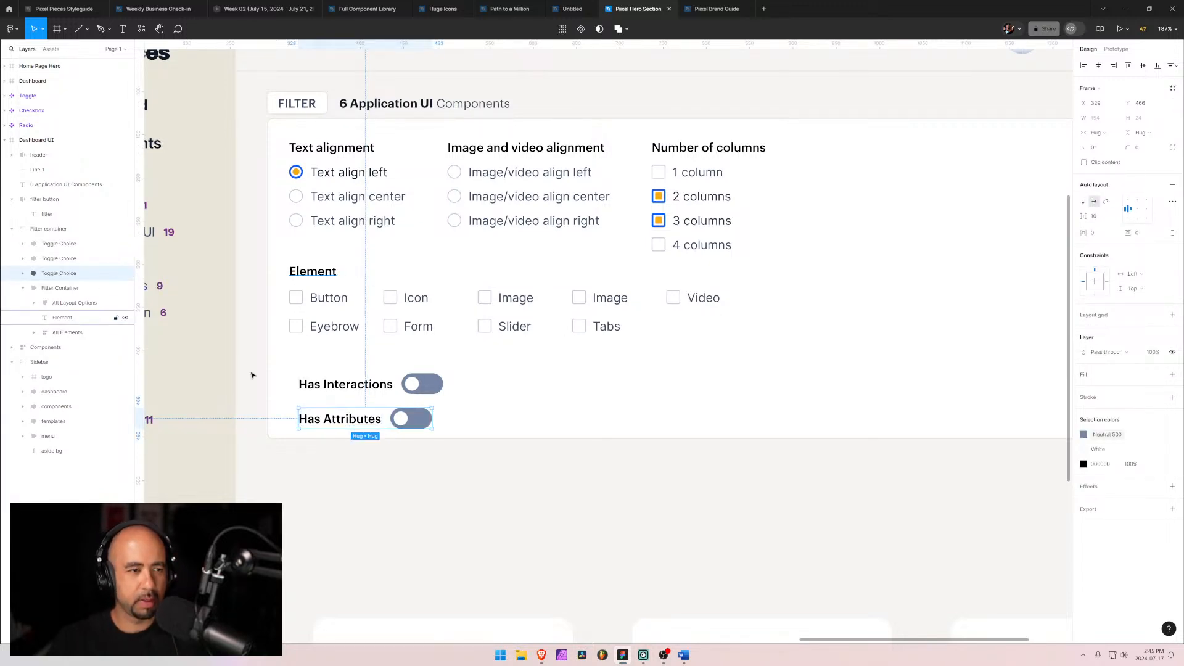
{"action": "left_click_drag", "start_coordinate": [359, 431], "coordinate": [548, 421]}
{"action": "double_click", "coordinate": [528, 412]}
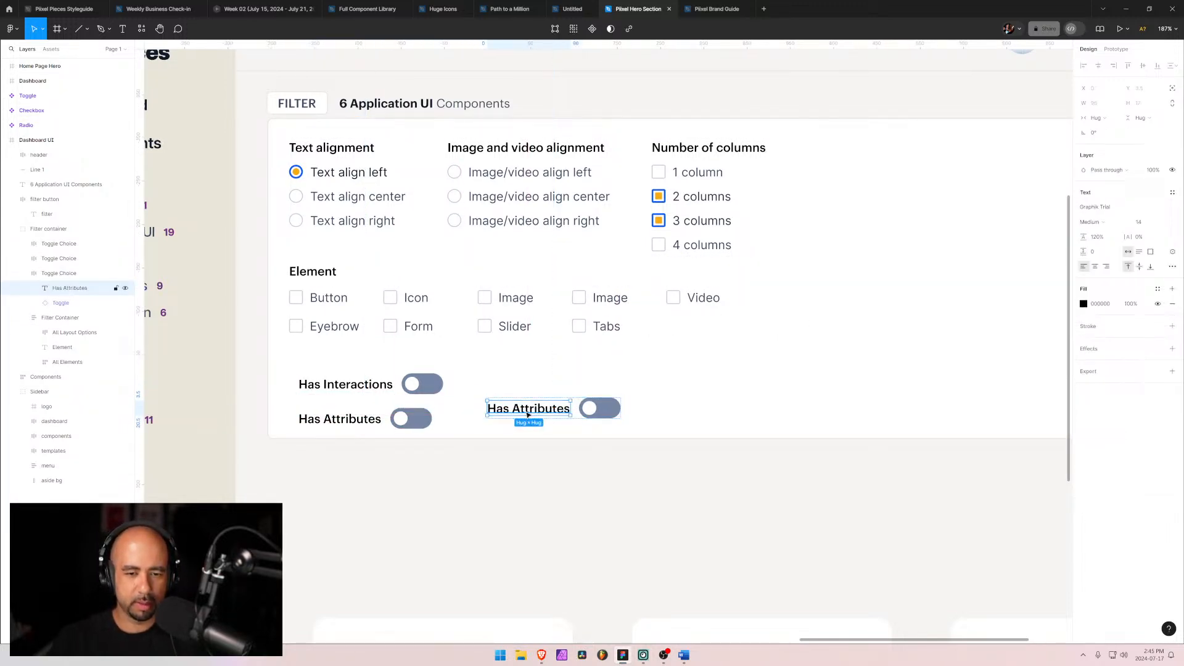
{"action": "double_click", "coordinate": [528, 411]}
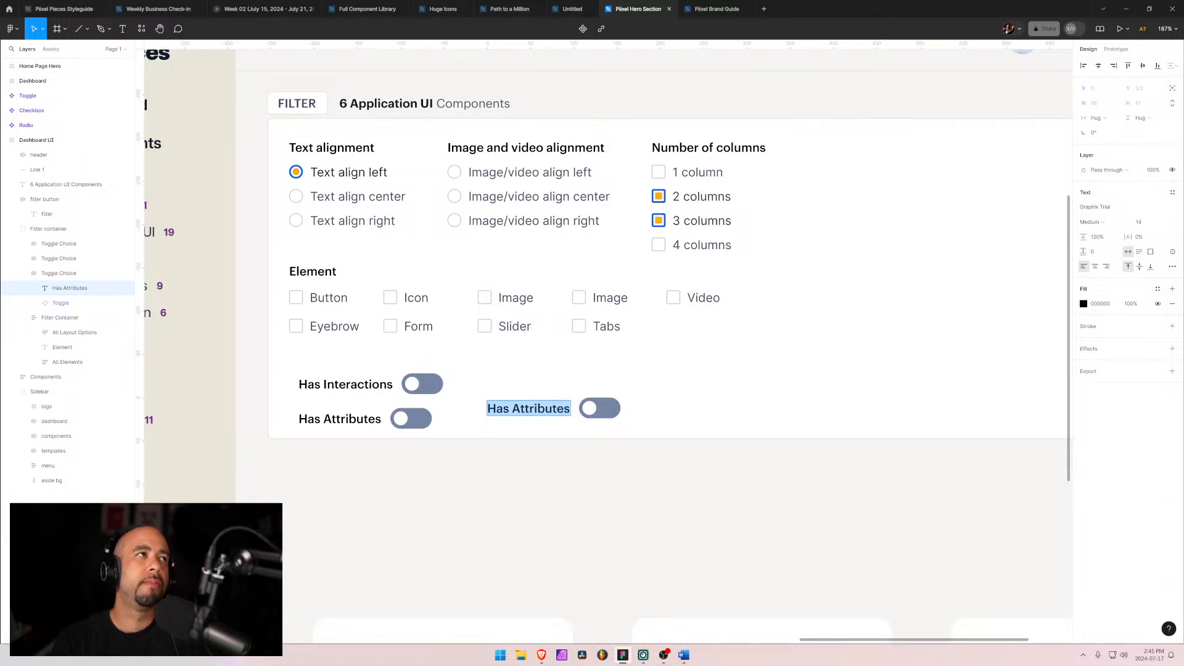
{"action": "type", "text": "Only"}
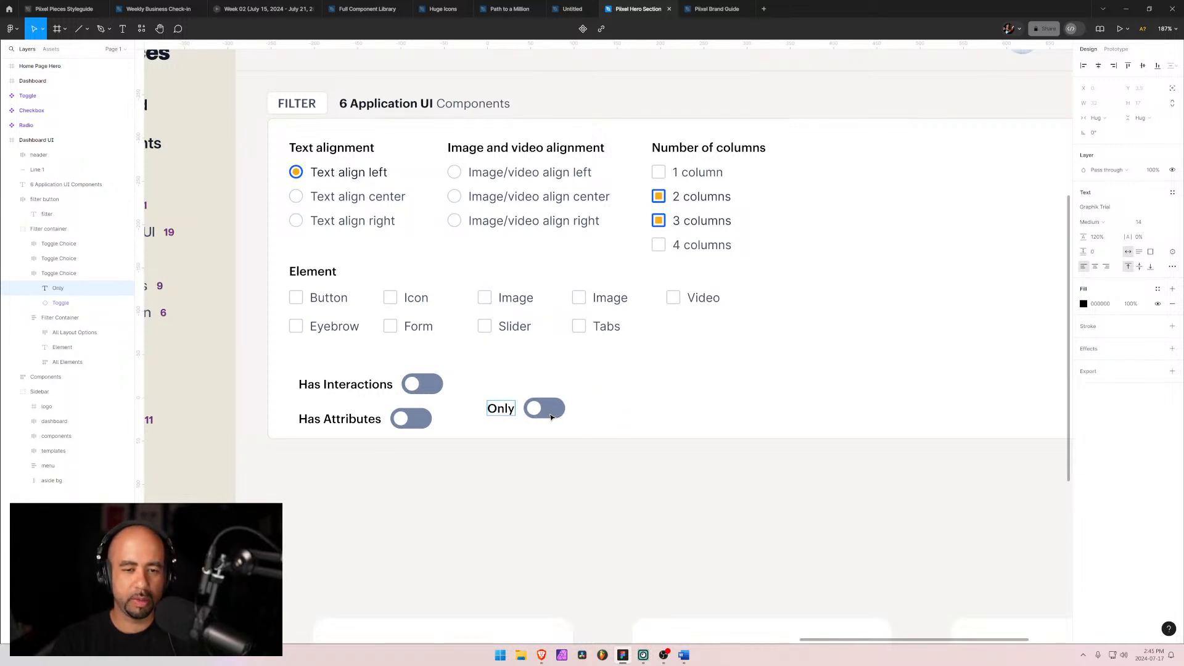
{"action": "type", "text": " Free c"}
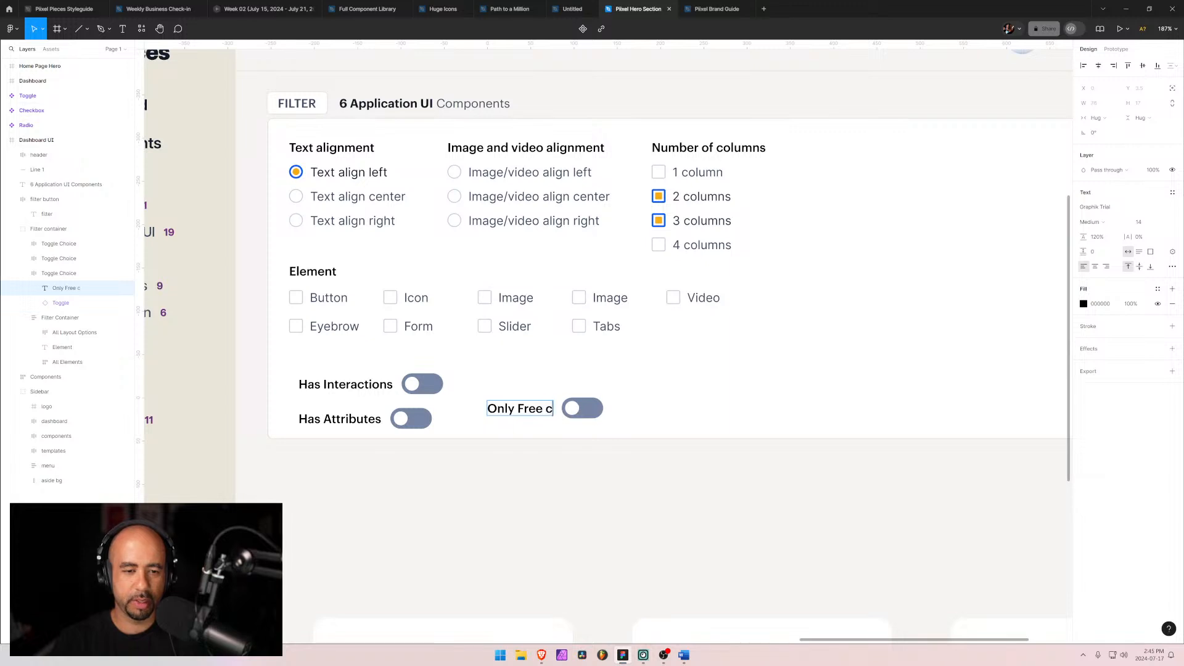
{"action": "key", "text": "BackSpace"}
{"action": "type", "text": "Components"}
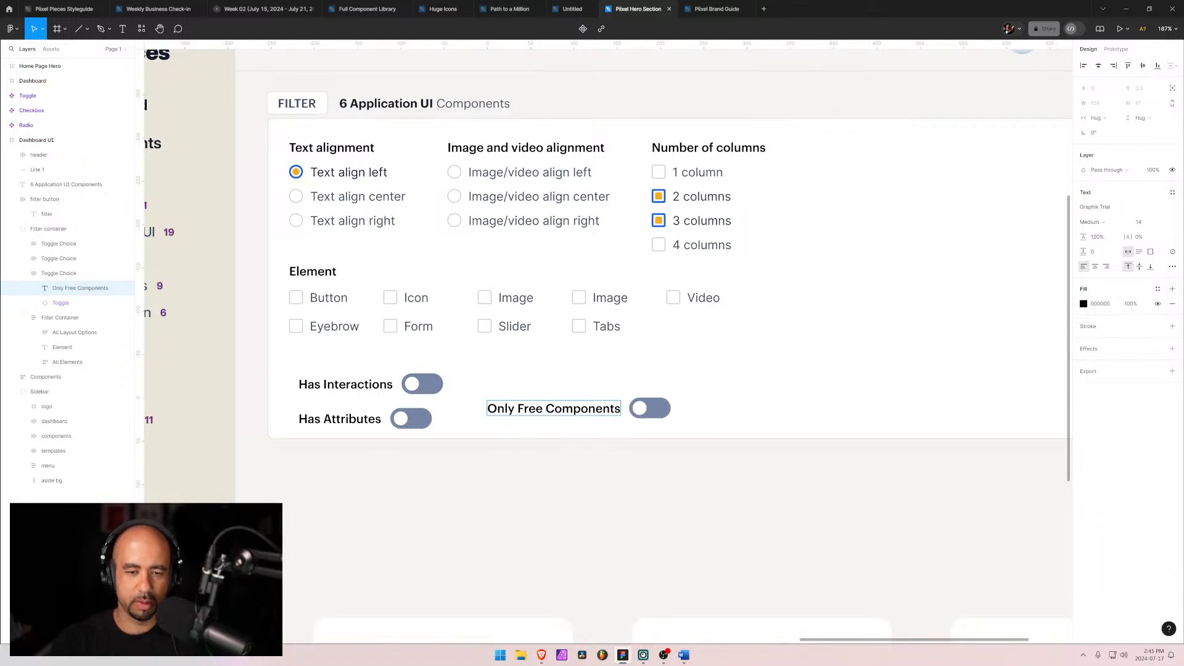
{"action": "key", "text": "Escape"}
Step: Move the Only Free Components row to the filter panel's right edge, level with Has Interactions
{"action": "scroll", "coordinate": [744, 390], "scroll_direction": "down", "scroll_amount": 3}
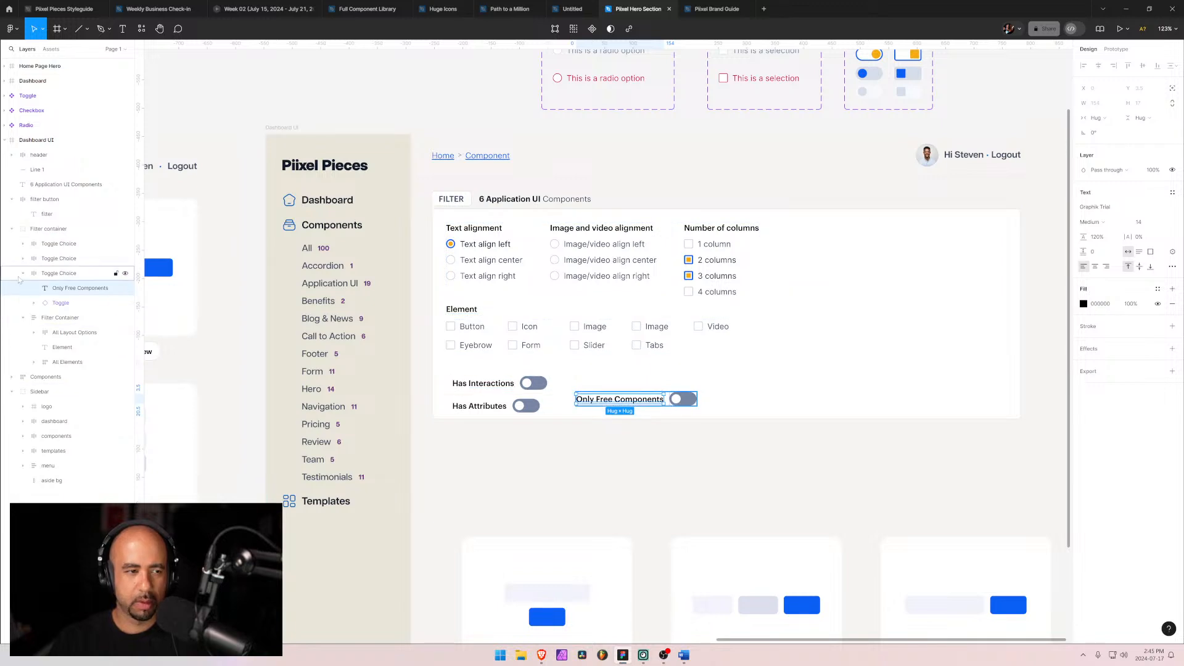
{"action": "left_click", "coordinate": [17, 276]}
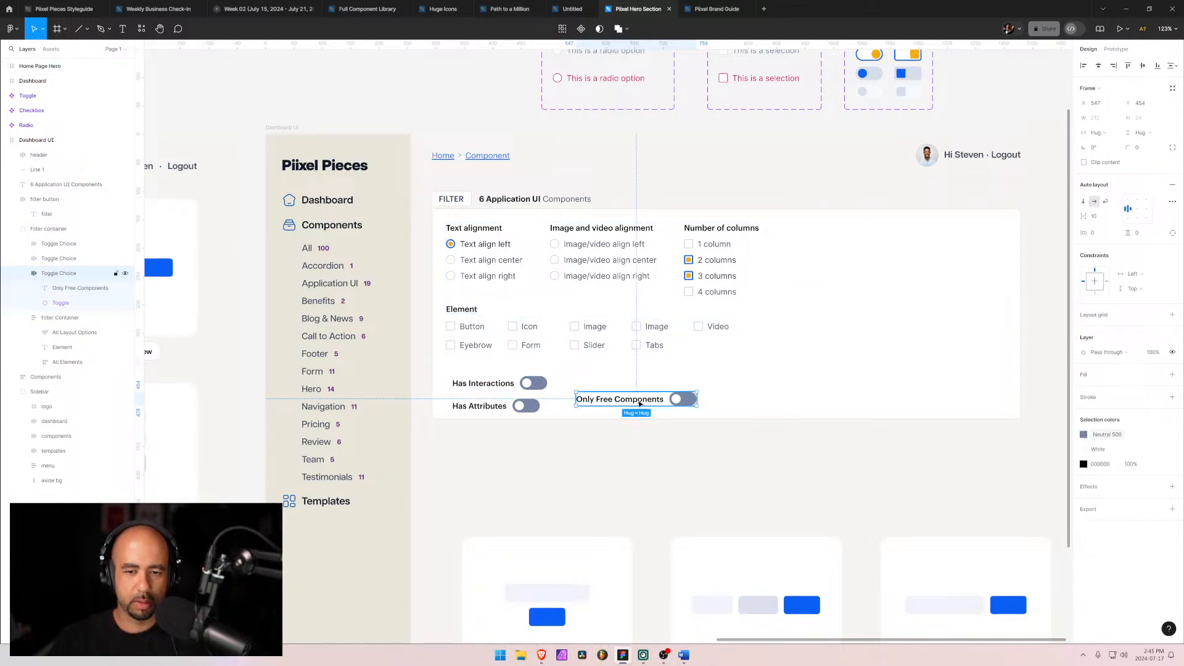
{"action": "left_click_drag", "start_coordinate": [645, 404], "coordinate": [947, 371]}
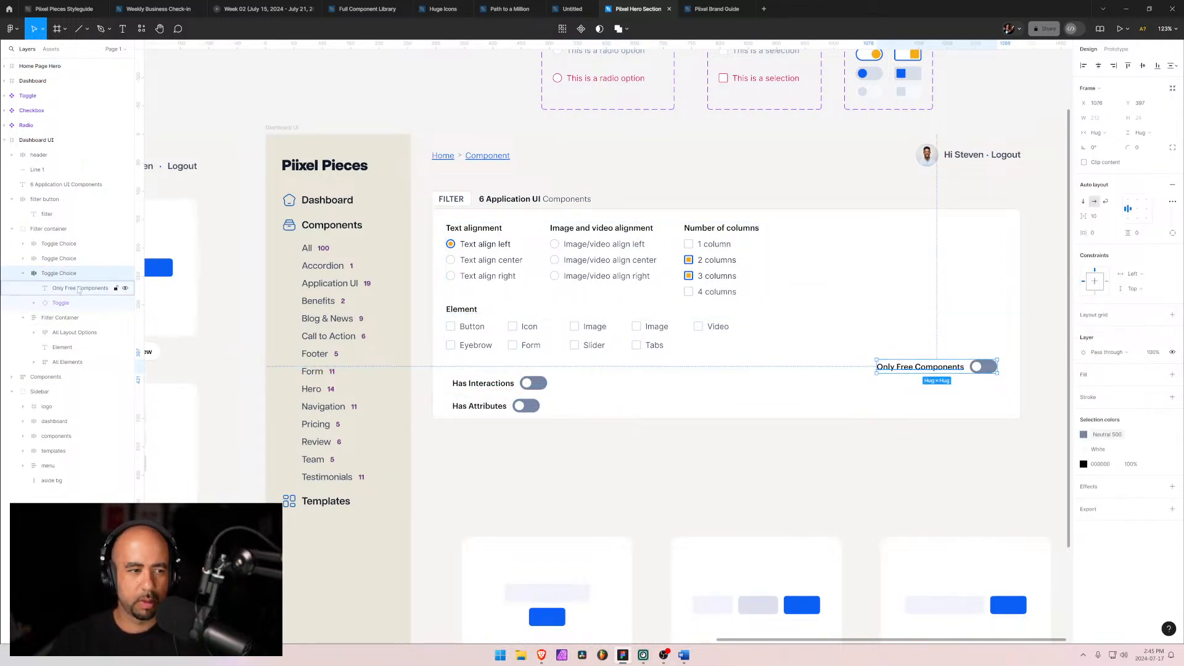
Step: Move the Has Interactions and Has Attributes rows to the panel's right side, stacked above Only Free Components
{"action": "left_click", "coordinate": [53, 258]}
{"action": "left_click", "coordinate": [52, 243], "text": "shift"}
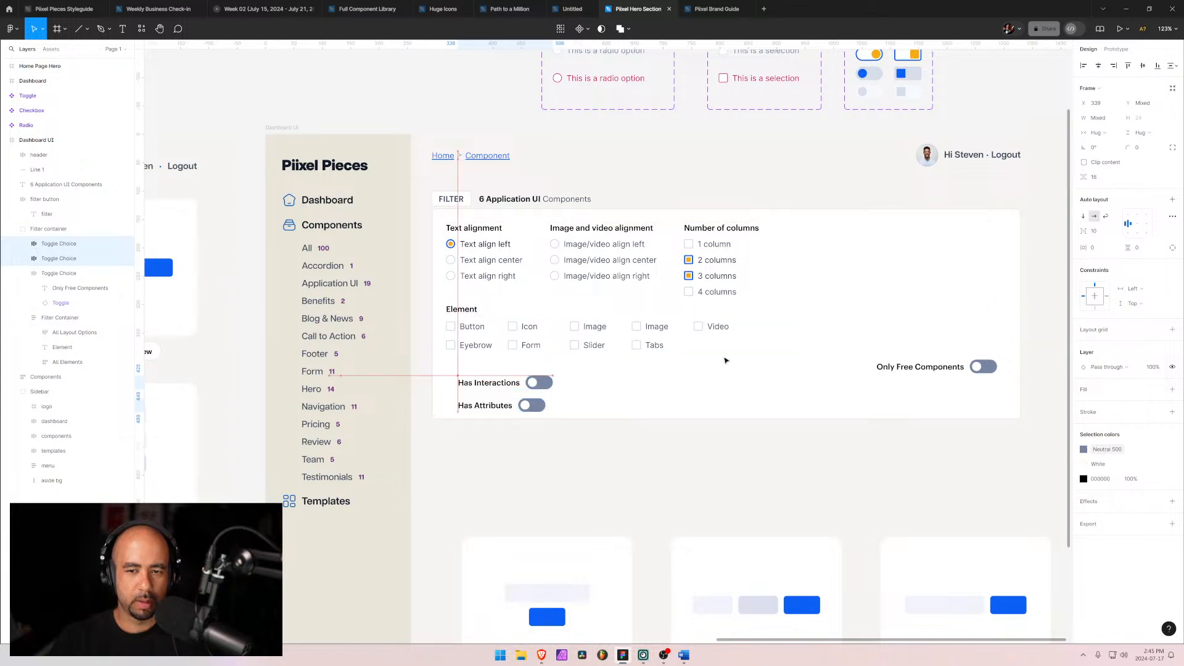
{"action": "left_click_drag", "start_coordinate": [479, 396], "coordinate": [904, 338]}
Step: Wrap the three toggle rows in a vertical auto layout frame and rename it "Toggles"
{"action": "left_click", "coordinate": [22, 273]}
{"action": "left_click", "coordinate": [32, 275], "text": "shift"}
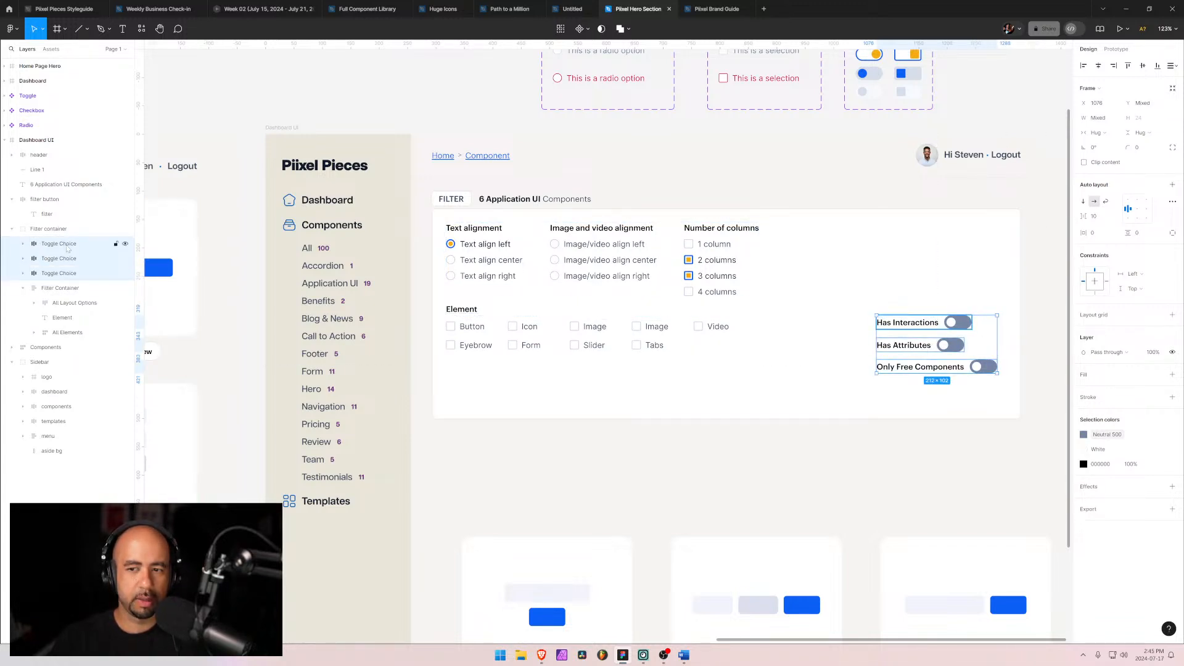
{"action": "left_click", "coordinate": [67, 246]}
{"action": "left_click", "coordinate": [42, 273], "text": "shift"}
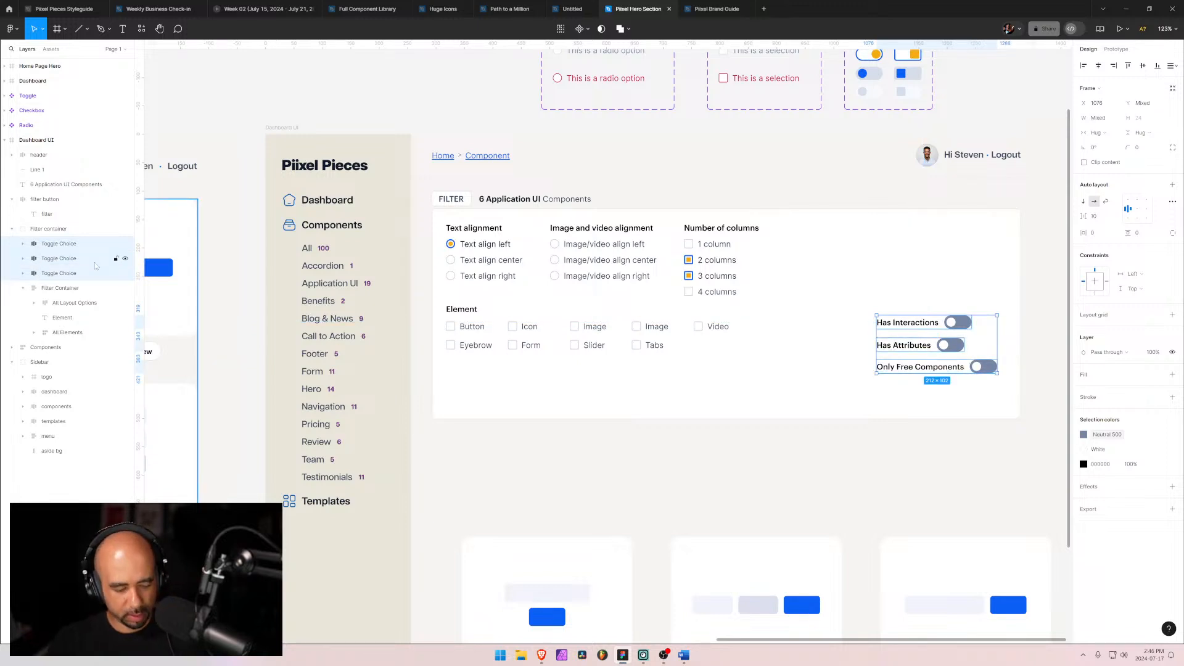
{"action": "key", "text": "shift+a"}
{"action": "double_click", "coordinate": [53, 244]}
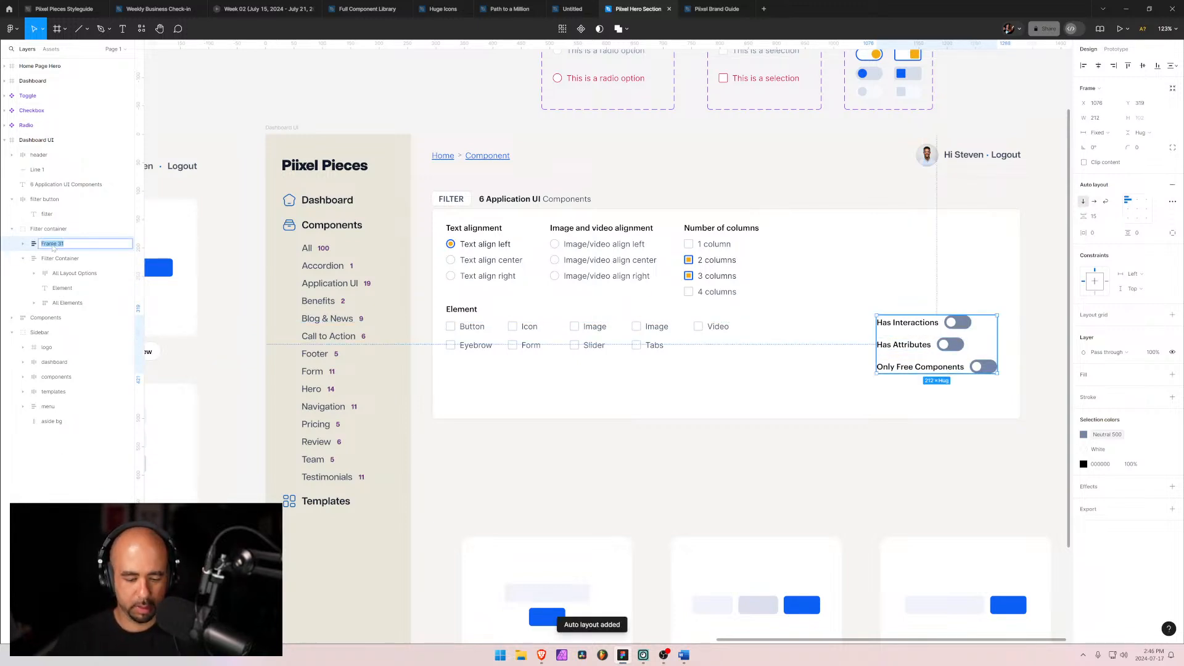
{"action": "type", "text": "Toggles"}
{"action": "key", "text": "Return"}
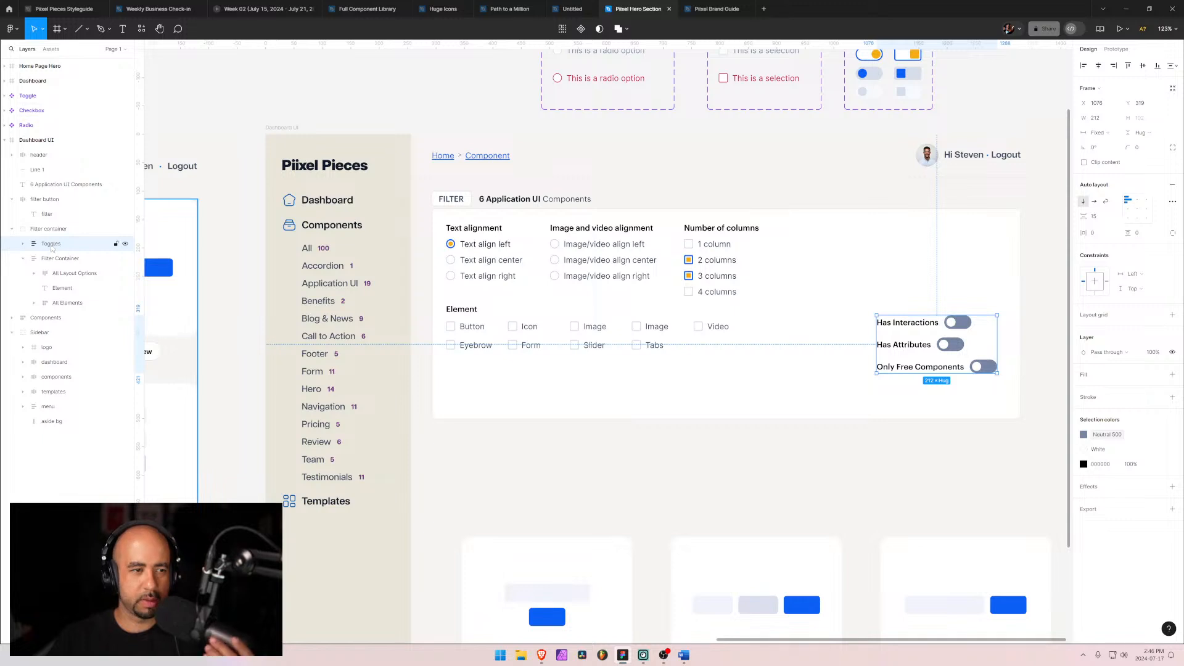
Step: Set the three Toggle Choice rows inside Toggles to fill the container width
{"action": "left_click", "coordinate": [23, 245]}
{"action": "left_click", "coordinate": [54, 261]}
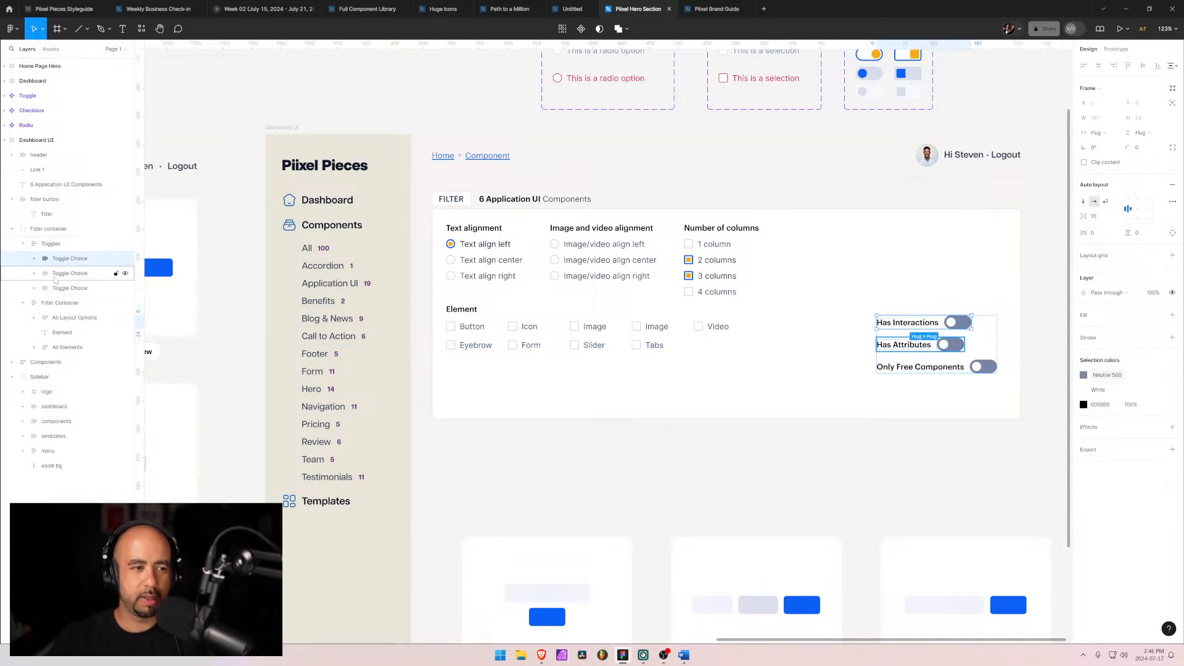
{"action": "left_click", "coordinate": [56, 288], "text": "shift"}
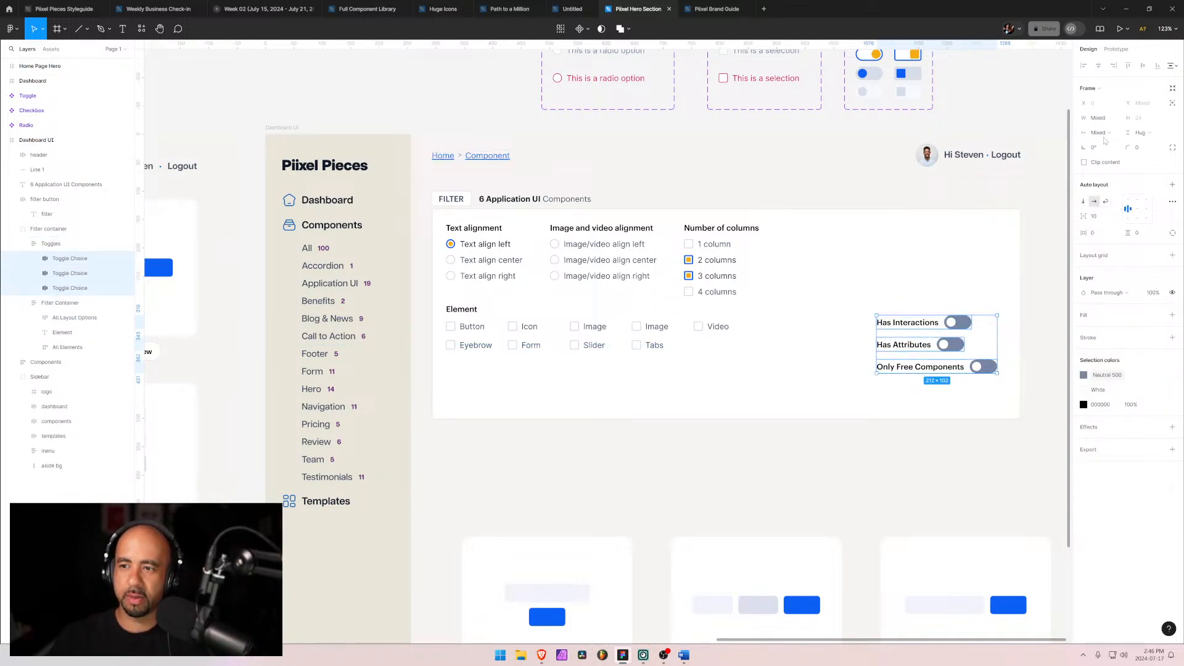
{"action": "double_click", "coordinate": [1138, 213]}
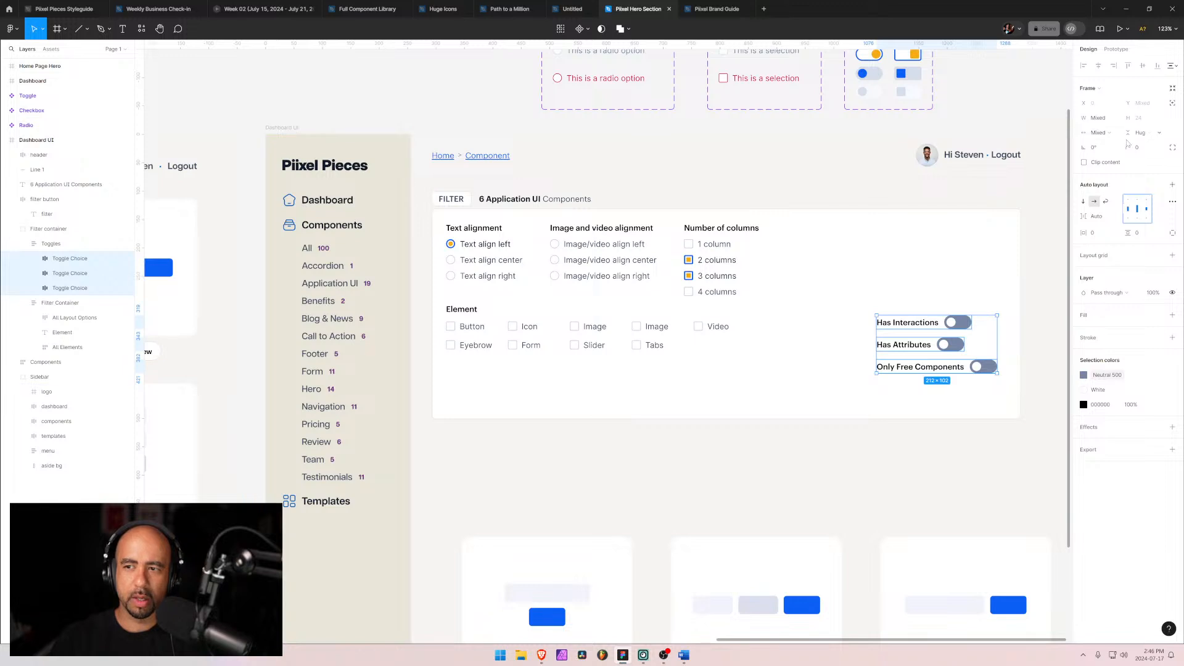
{"action": "left_click", "coordinate": [1114, 135]}
{"action": "left_click", "coordinate": [1116, 174]}
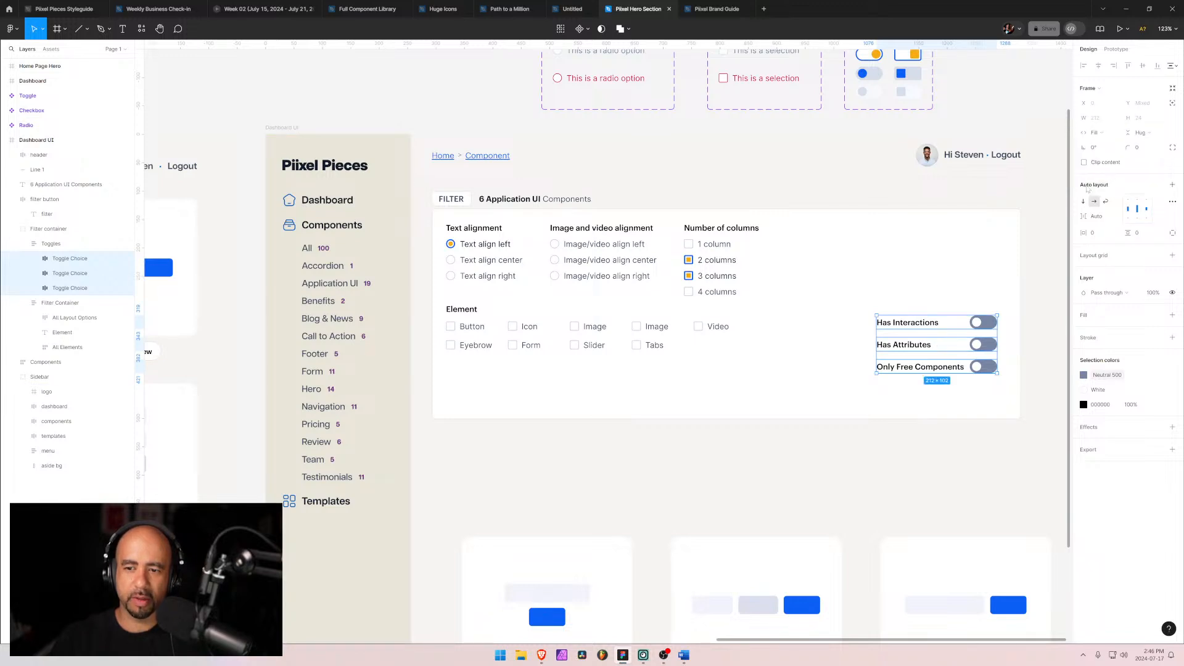
Step: Move the Toggles frame up to the top right of the filter panel, level with the first filter row
{"action": "left_click", "coordinate": [791, 395]}
{"action": "left_click_drag", "start_coordinate": [918, 344], "coordinate": [900, 245]}
{"action": "key", "text": "ctrl+z"}
{"action": "left_click", "coordinate": [916, 370]}
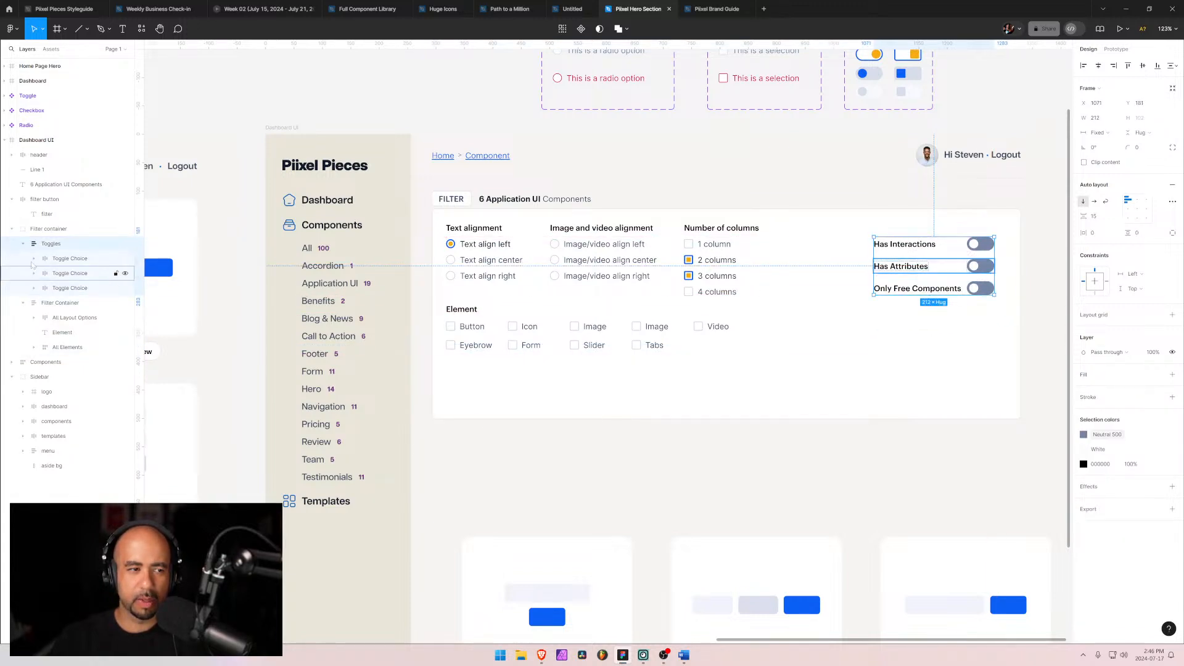
Step: Right-align the labels within all three toggle rows
{"action": "key", "text": "Return"}
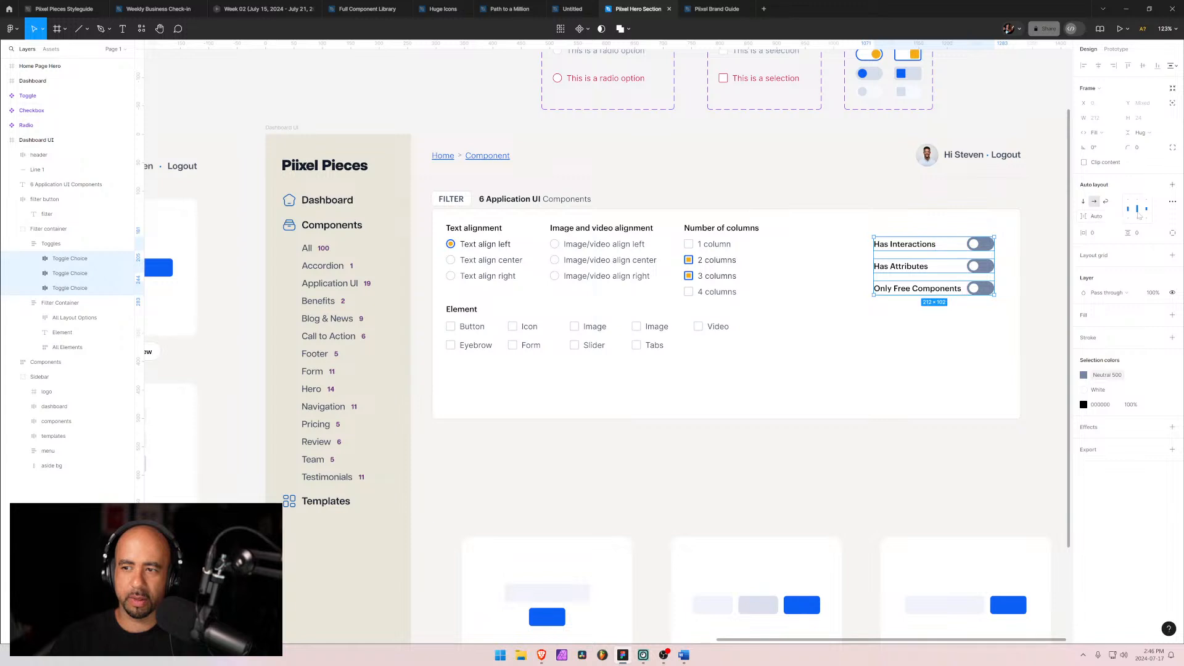
{"action": "left_click", "coordinate": [1149, 210]}
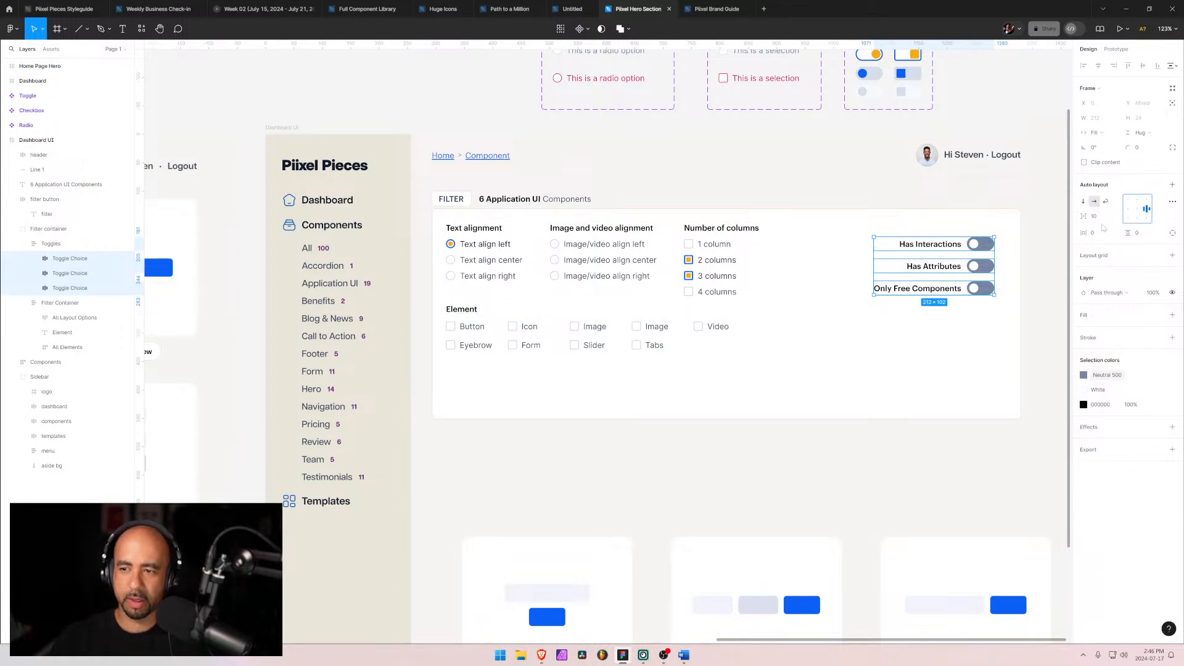
{"action": "left_click", "coordinate": [1098, 218]}
{"action": "key", "text": "Escape"}
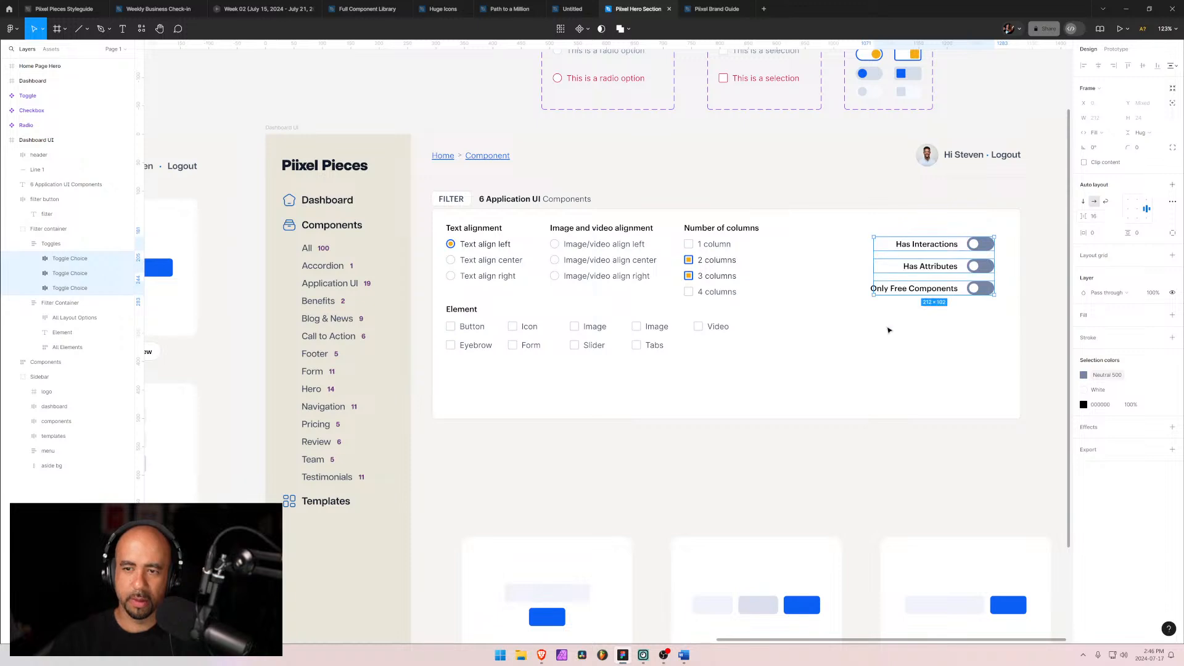
Step: Shrink the Filter Container's height to 280 by pulling its bottom edge up
{"action": "left_click", "coordinate": [846, 357]}
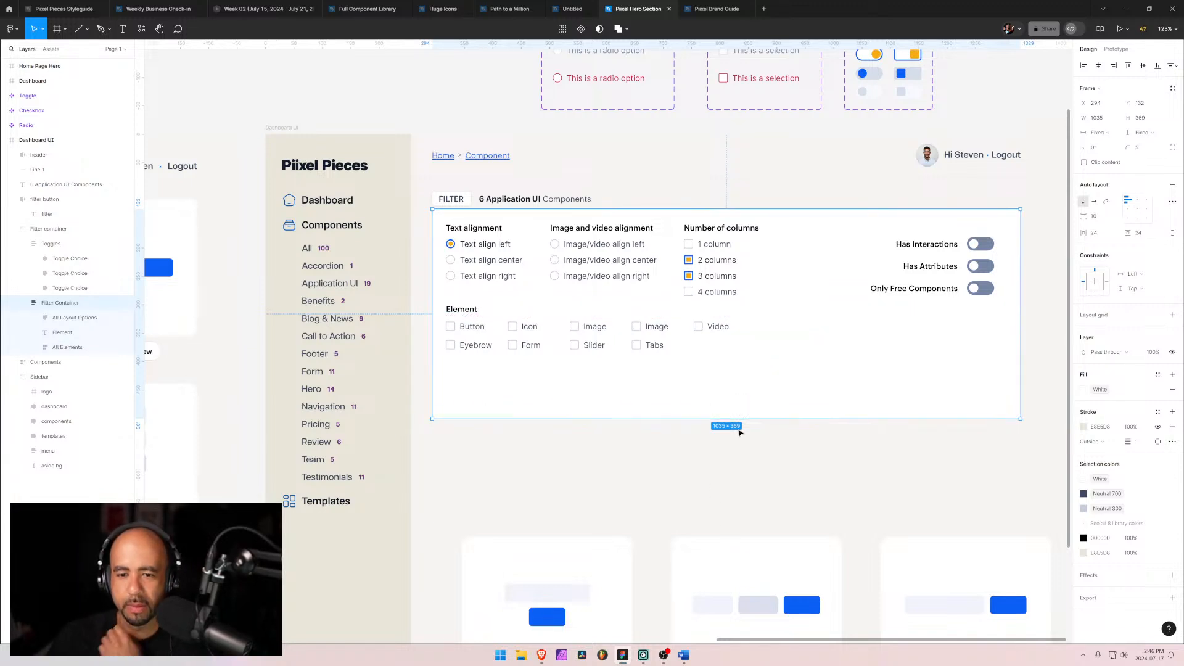
{"action": "left_click_drag", "start_coordinate": [743, 418], "coordinate": [741, 368]}
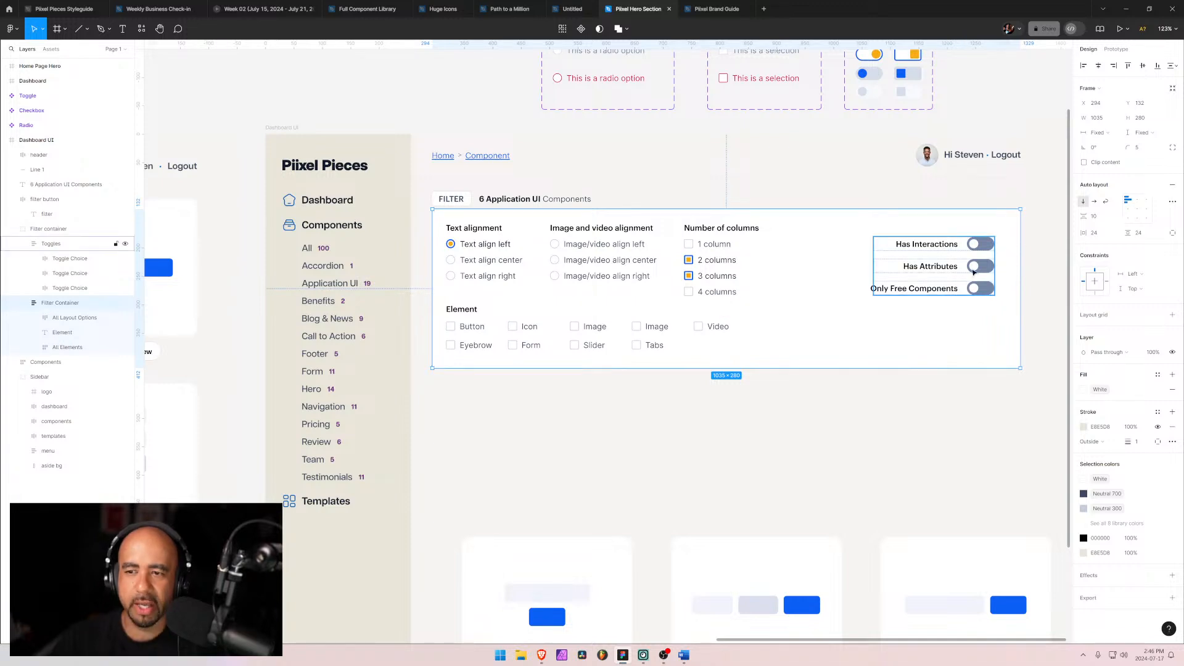
Step: Switch the Has Attributes toggle instance's state to On
{"action": "left_click", "coordinate": [985, 267]}
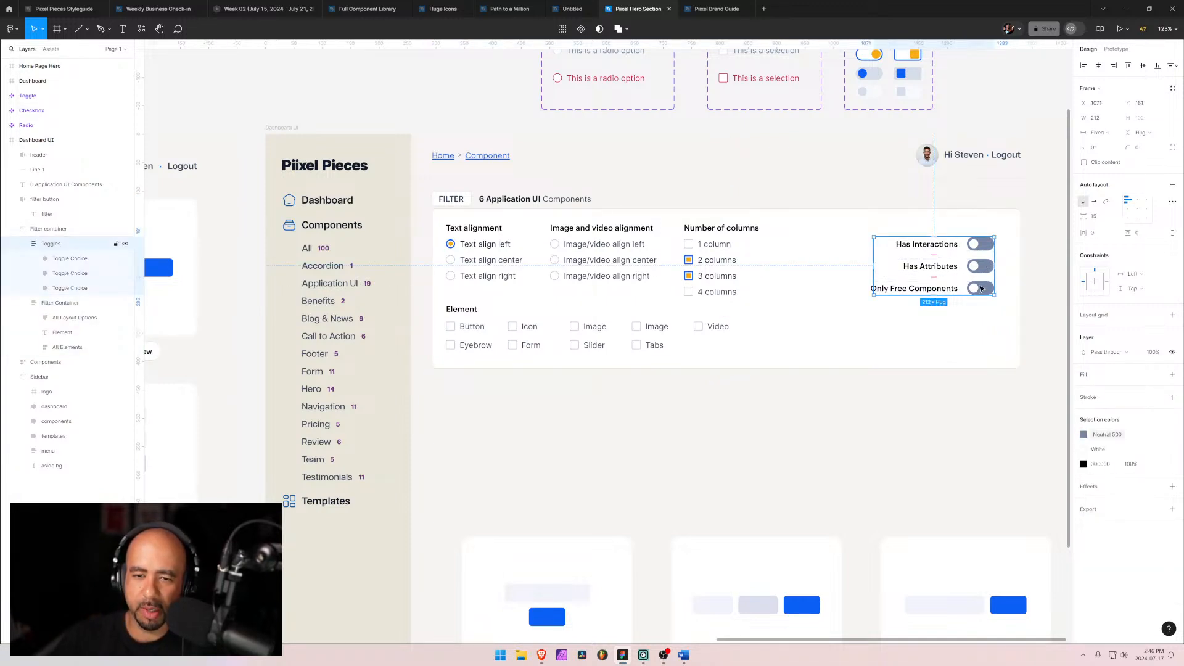
{"action": "left_click", "coordinate": [983, 269]}
{"action": "left_click", "coordinate": [982, 269]}
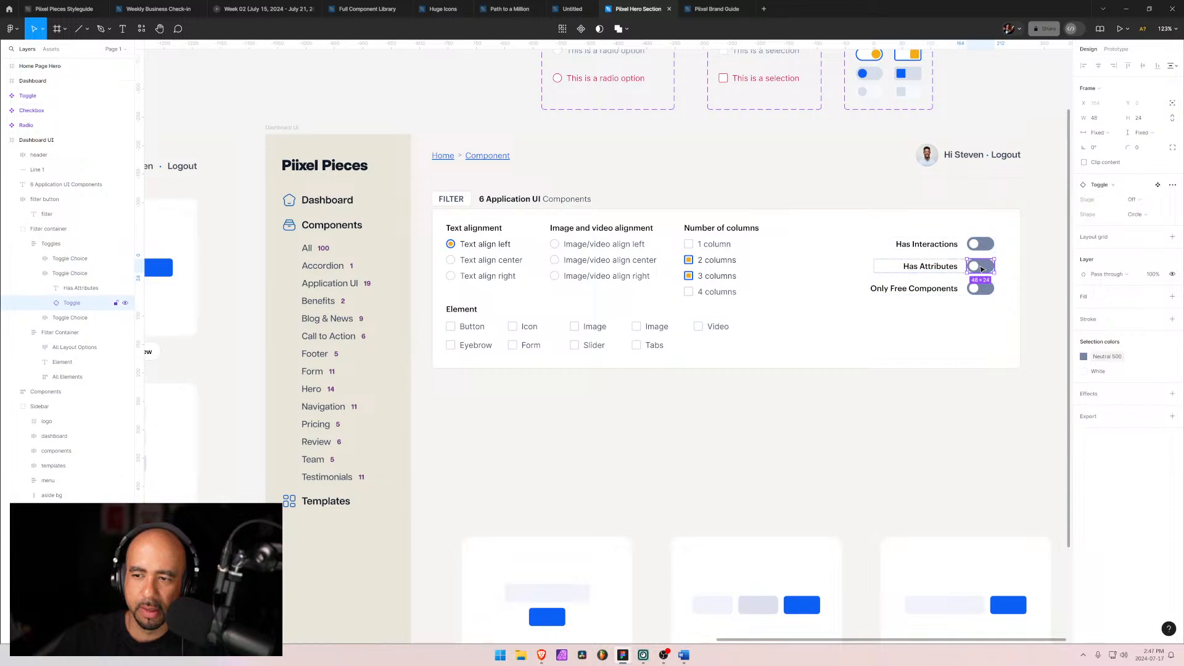
{"action": "left_click", "coordinate": [1138, 187]}
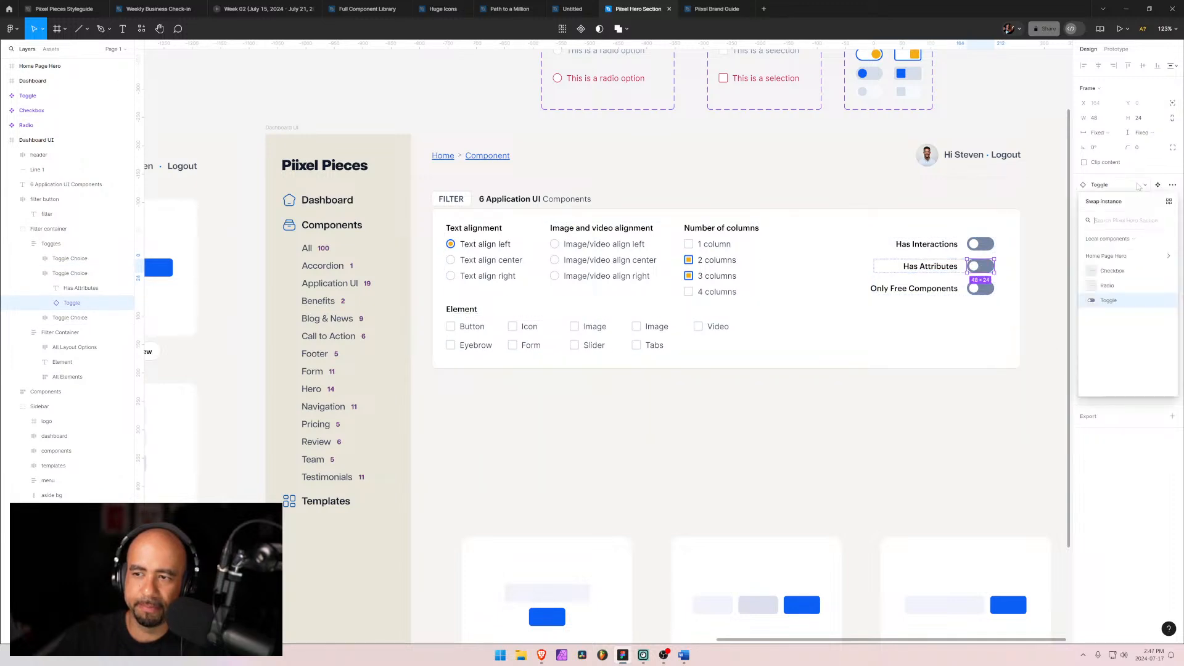
{"action": "left_click", "coordinate": [1138, 187]}
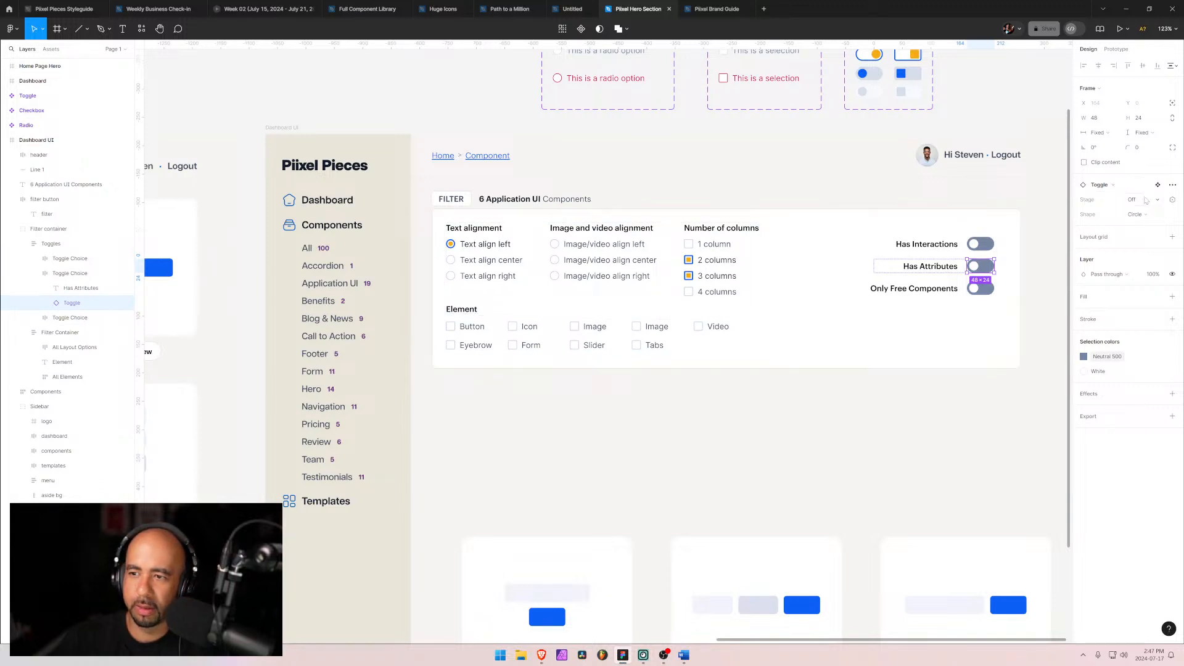
{"action": "left_click", "coordinate": [1152, 204]}
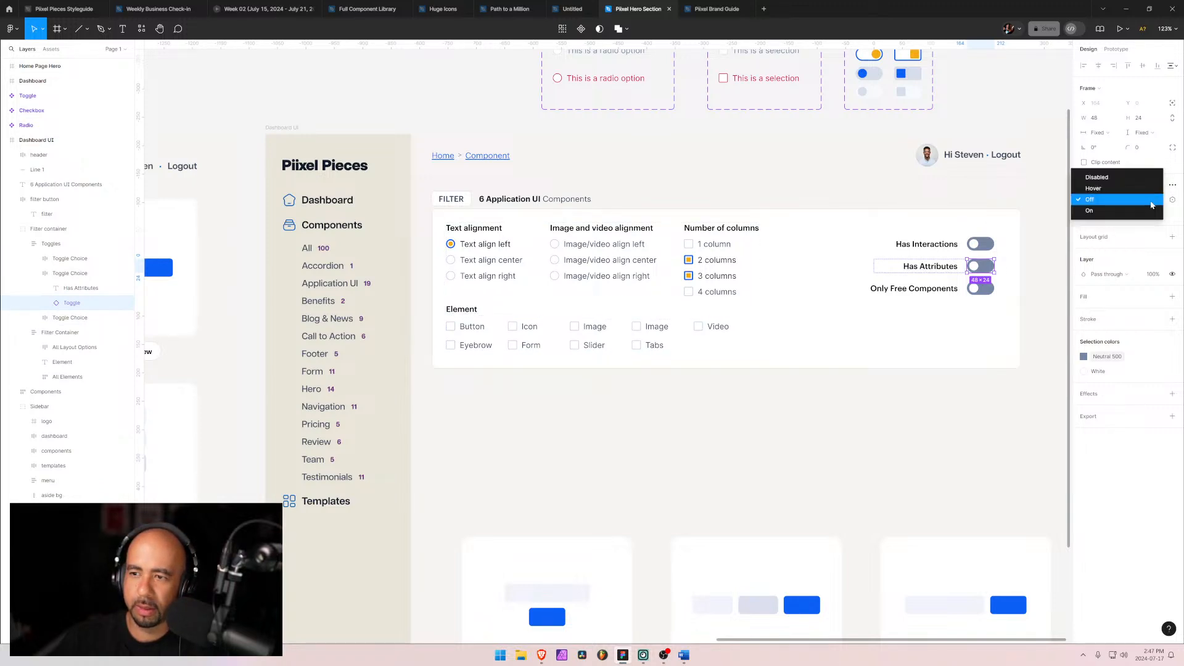
{"action": "left_click", "coordinate": [1151, 205]}
{"action": "left_click", "coordinate": [1149, 205]}
{"action": "left_click", "coordinate": [1148, 204]}
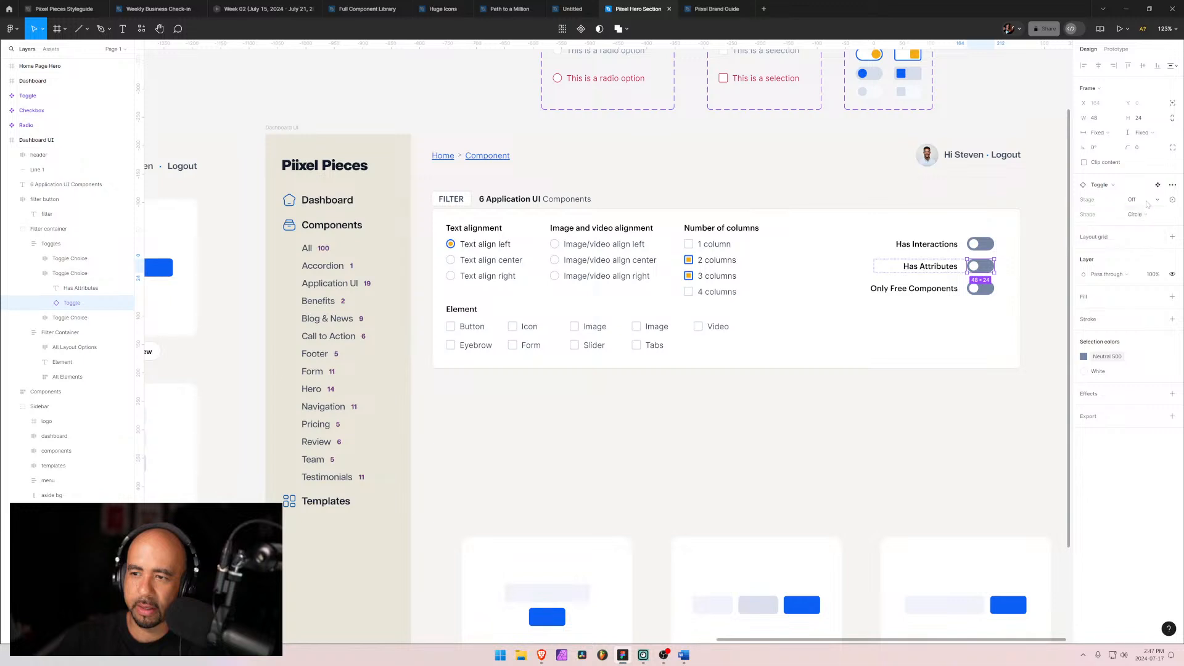
{"action": "left_click", "coordinate": [1148, 205]}
{"action": "left_click", "coordinate": [1144, 218]}
{"action": "left_click", "coordinate": [924, 338]}
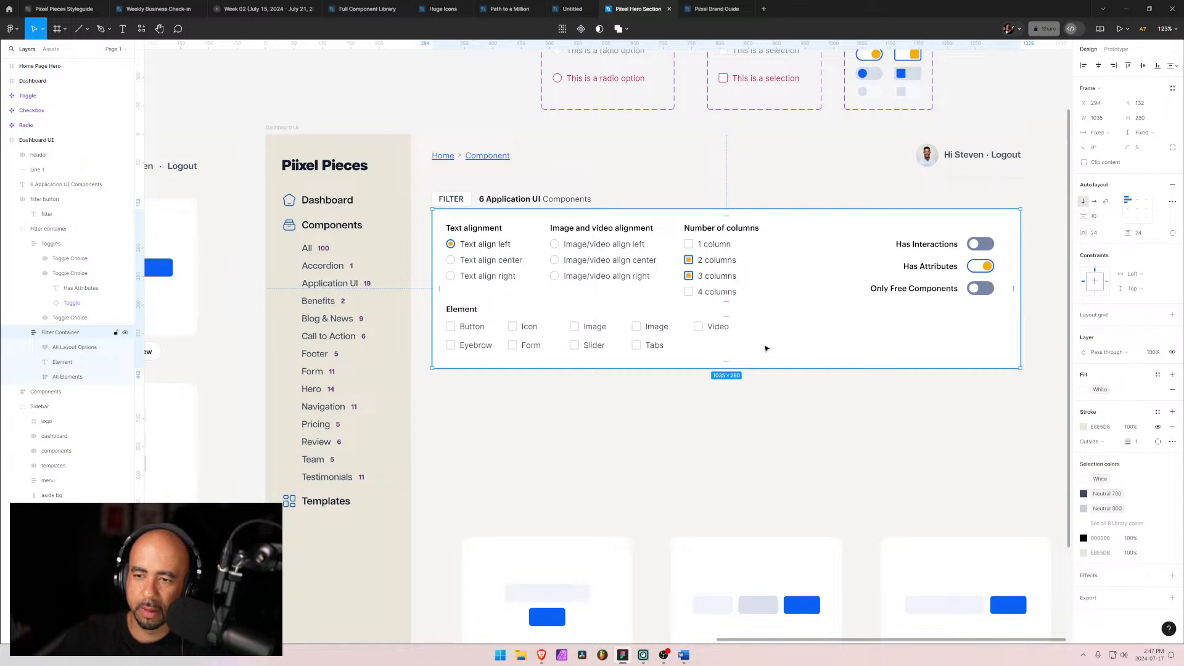
Step: Switch the Has Interactions toggle instance's state to On
{"action": "double_click", "coordinate": [973, 245]}
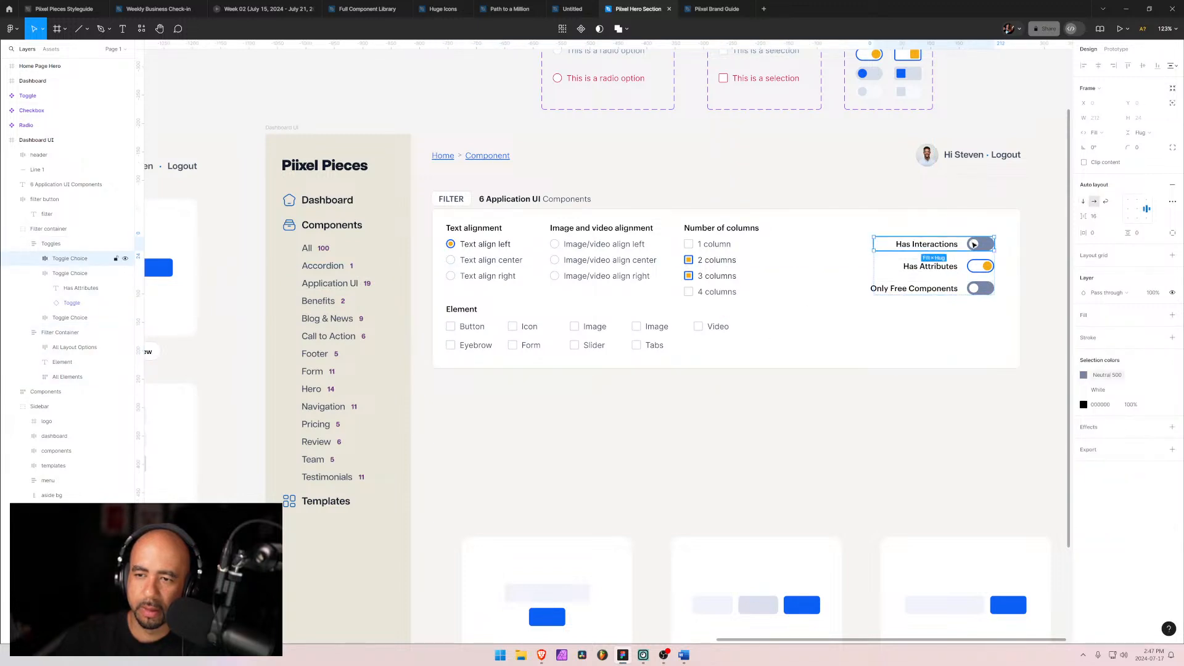
{"action": "left_click", "coordinate": [974, 245]}
{"action": "left_click", "coordinate": [1142, 199]}
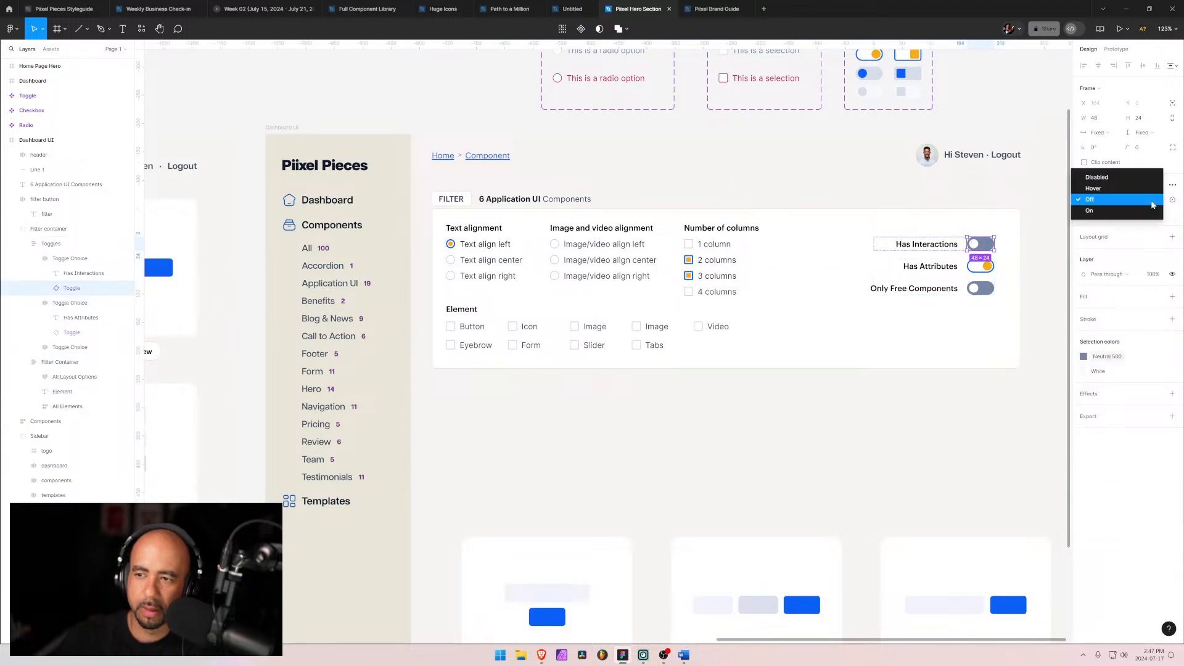
{"action": "left_click", "coordinate": [1141, 211]}
{"action": "left_click", "coordinate": [950, 344]}
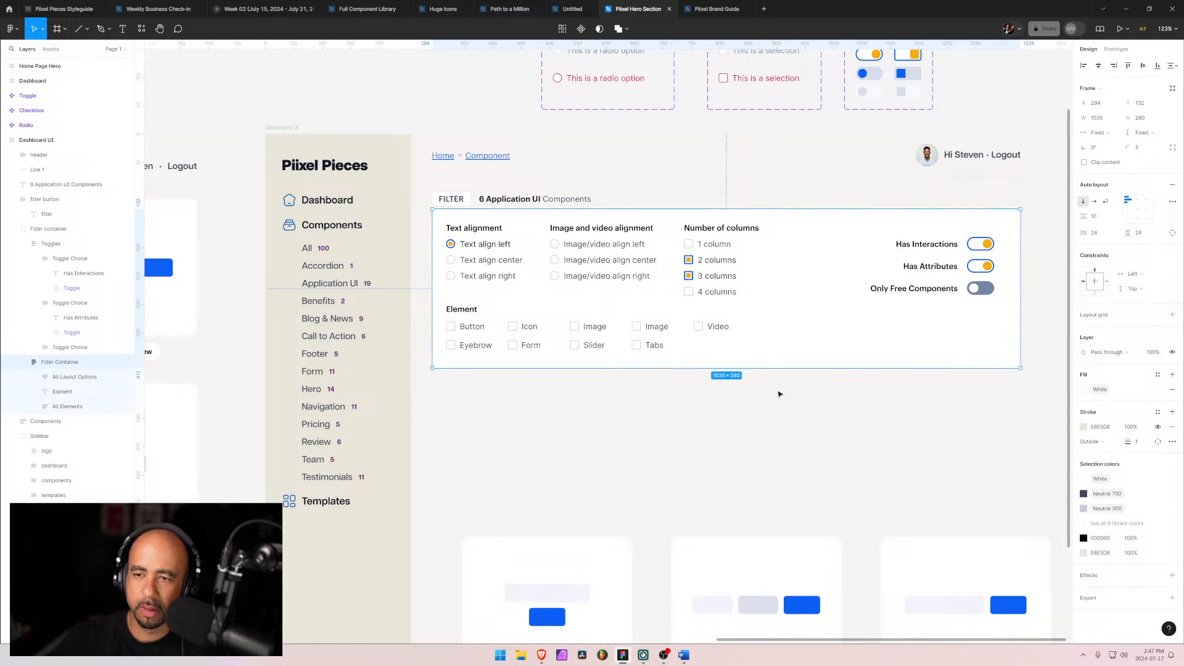
{"action": "left_click", "coordinate": [778, 400]}
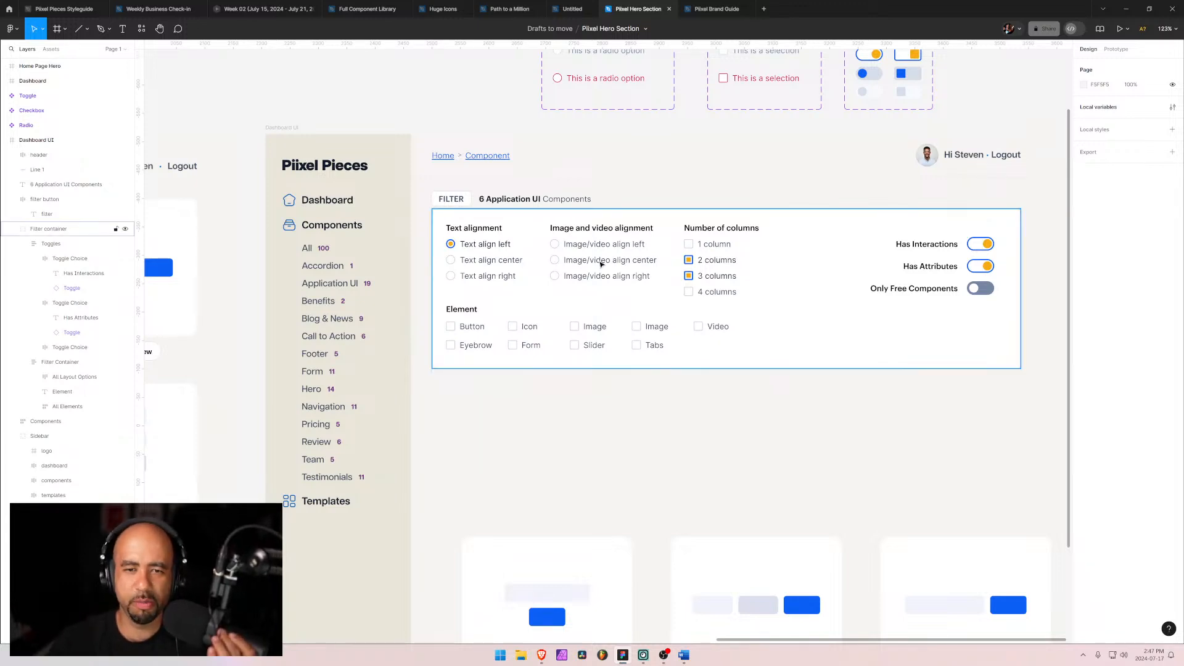
Step: Switch to the Word document and review the filter functionality requirements list
{"action": "left_click", "coordinate": [593, 259]}
{"action": "left_click", "coordinate": [509, 255]}
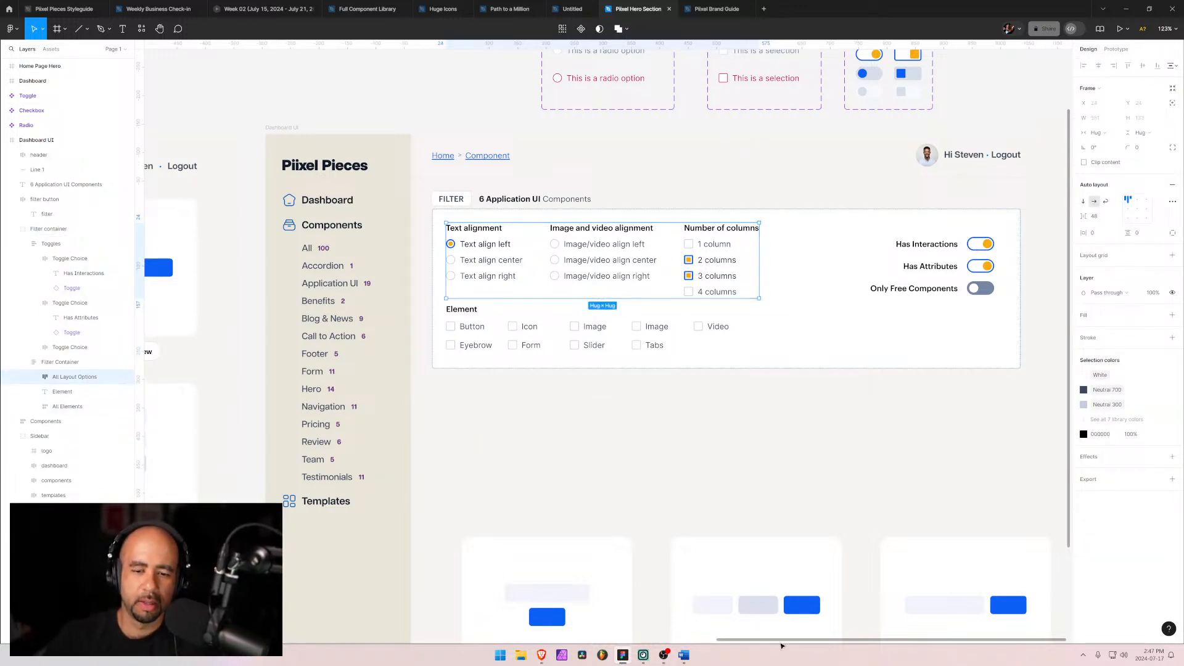
{"action": "left_click", "coordinate": [683, 655]}
{"action": "scroll", "coordinate": [708, 436], "scroll_direction": "up", "scroll_amount": 3}
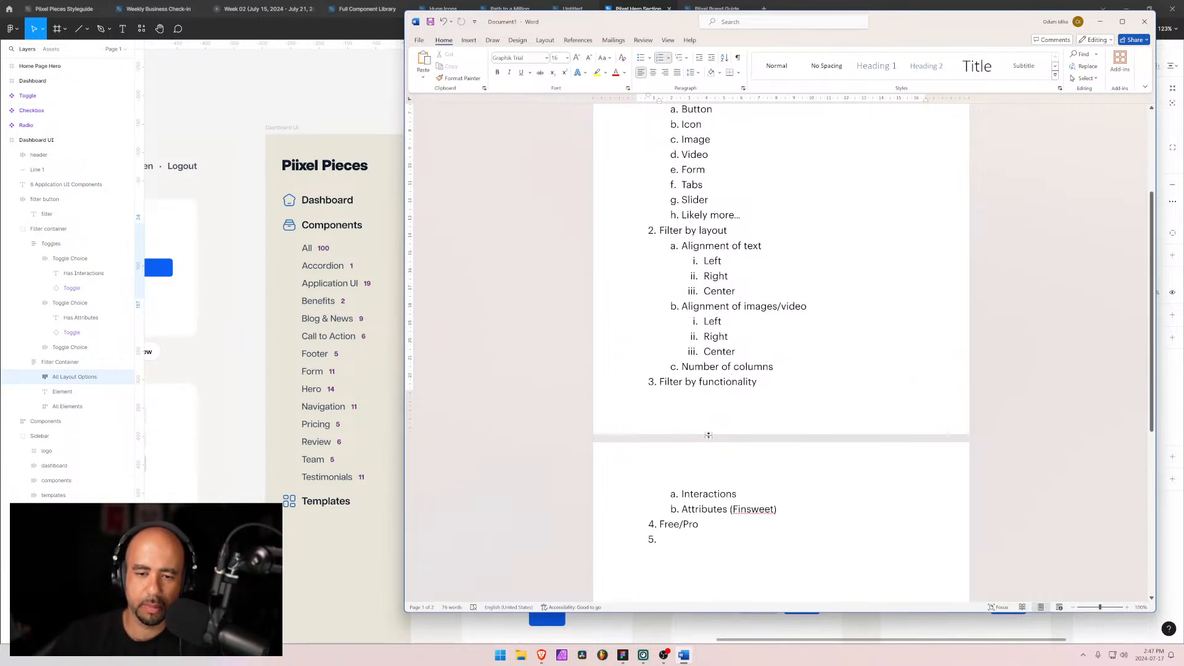
{"action": "scroll", "coordinate": [708, 435], "scroll_direction": "up", "scroll_amount": 2}
{"action": "scroll", "coordinate": [733, 448], "scroll_direction": "up", "scroll_amount": 2}
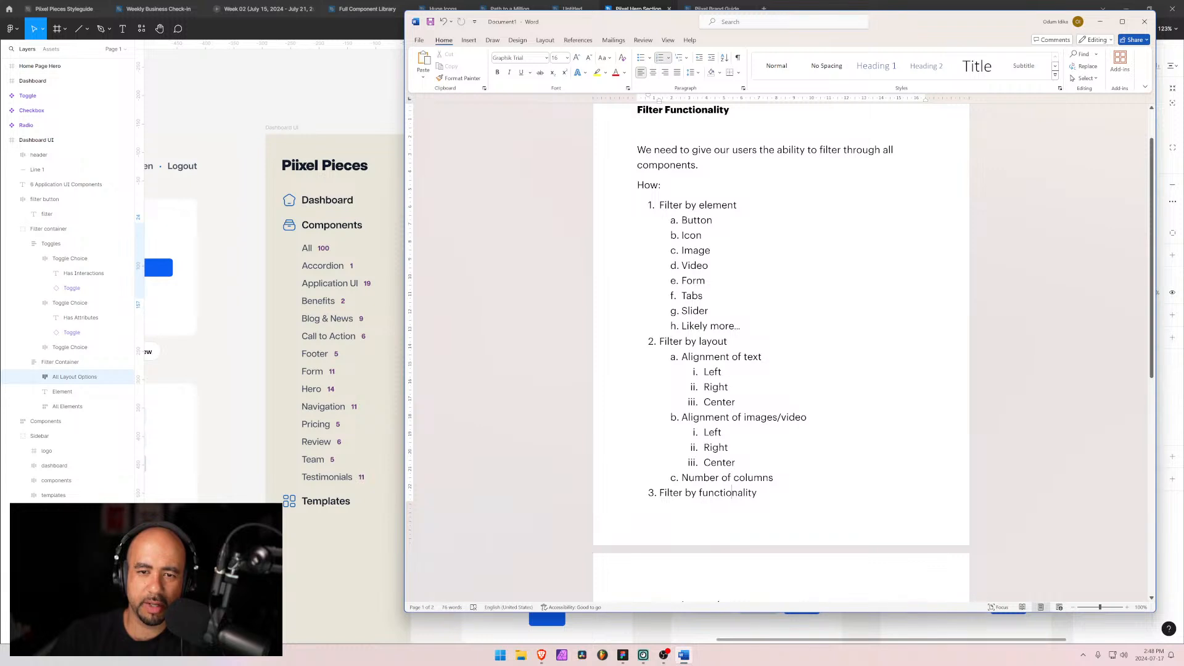
{"action": "left_click_drag", "start_coordinate": [660, 205], "coordinate": [741, 206]}
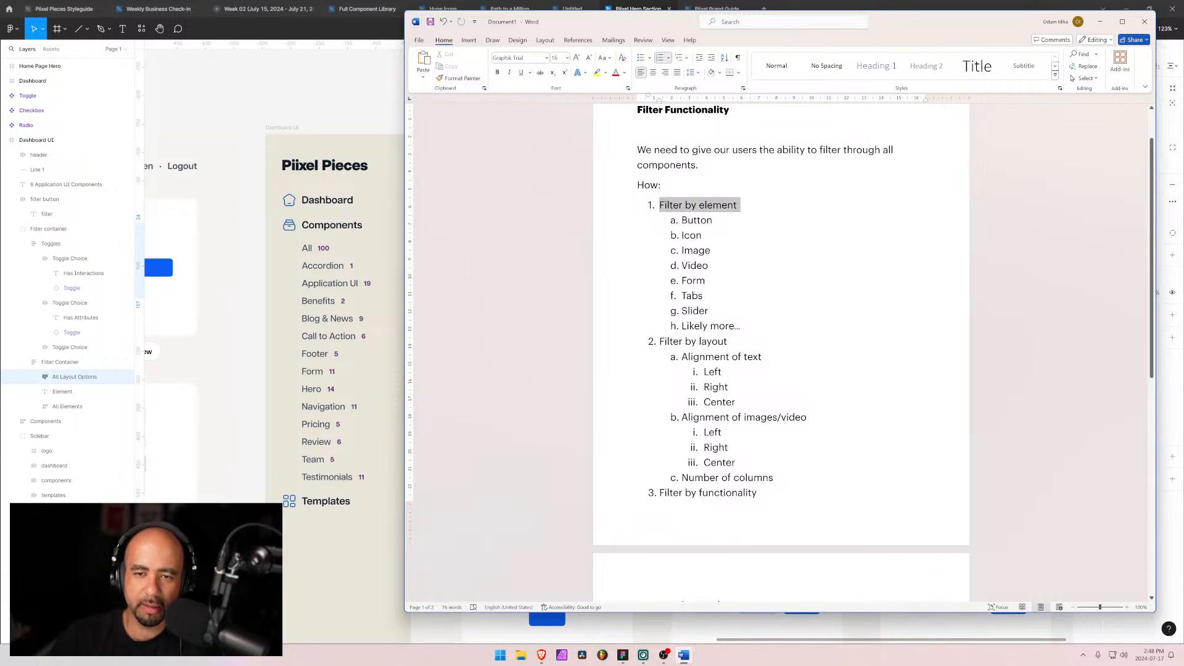
{"action": "left_click_drag", "start_coordinate": [653, 342], "coordinate": [808, 342]}
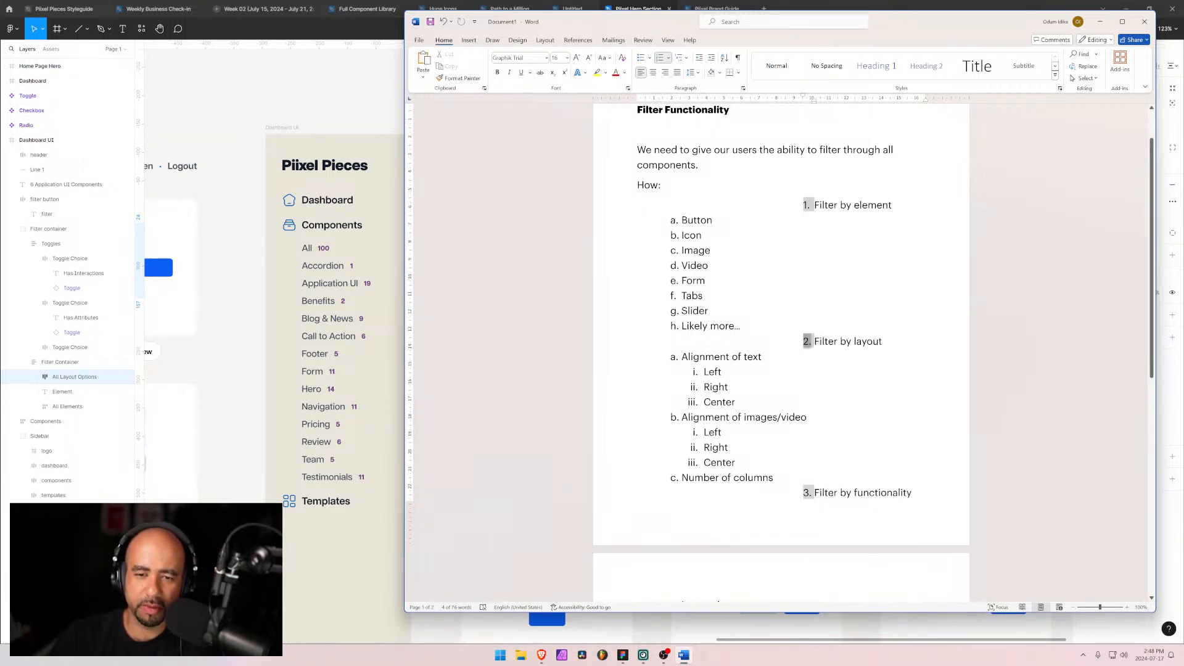
{"action": "left_click", "coordinate": [814, 342]}
{"action": "key", "text": "super"}
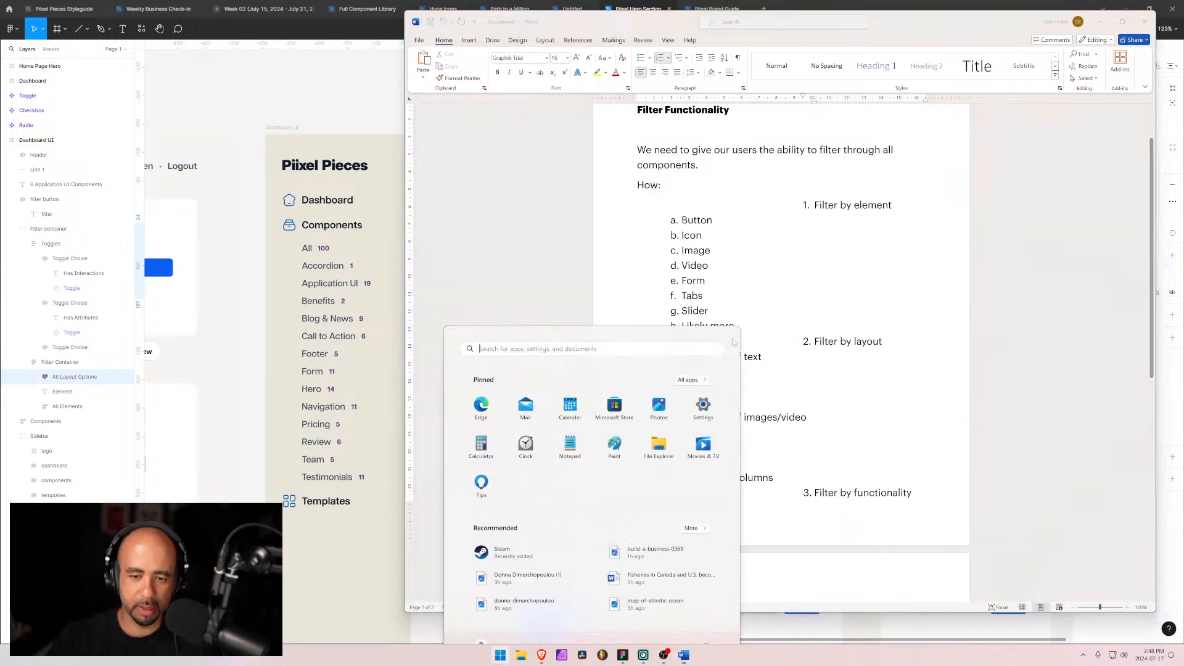
{"action": "type", "text": "word"}
{"action": "key", "text": "Escape"}
{"action": "key", "text": "ctrl+z"}
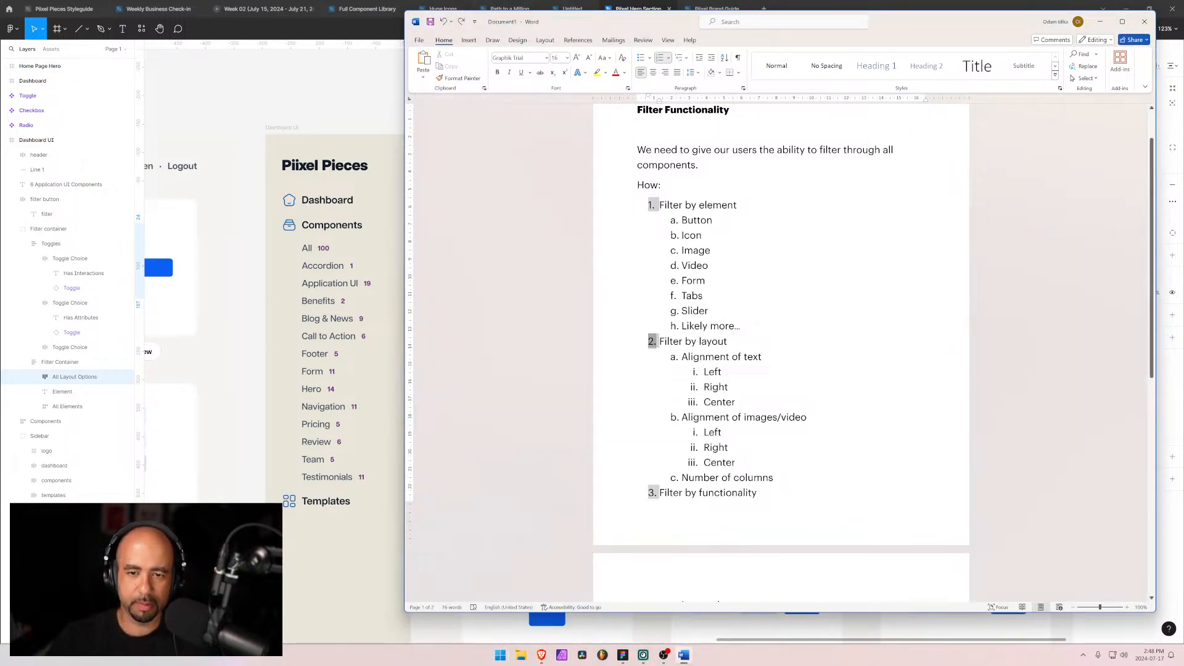
Step: Minimize Word and return to the Figma design
{"action": "left_click", "coordinate": [696, 372]}
{"action": "left_click", "coordinate": [673, 493]}
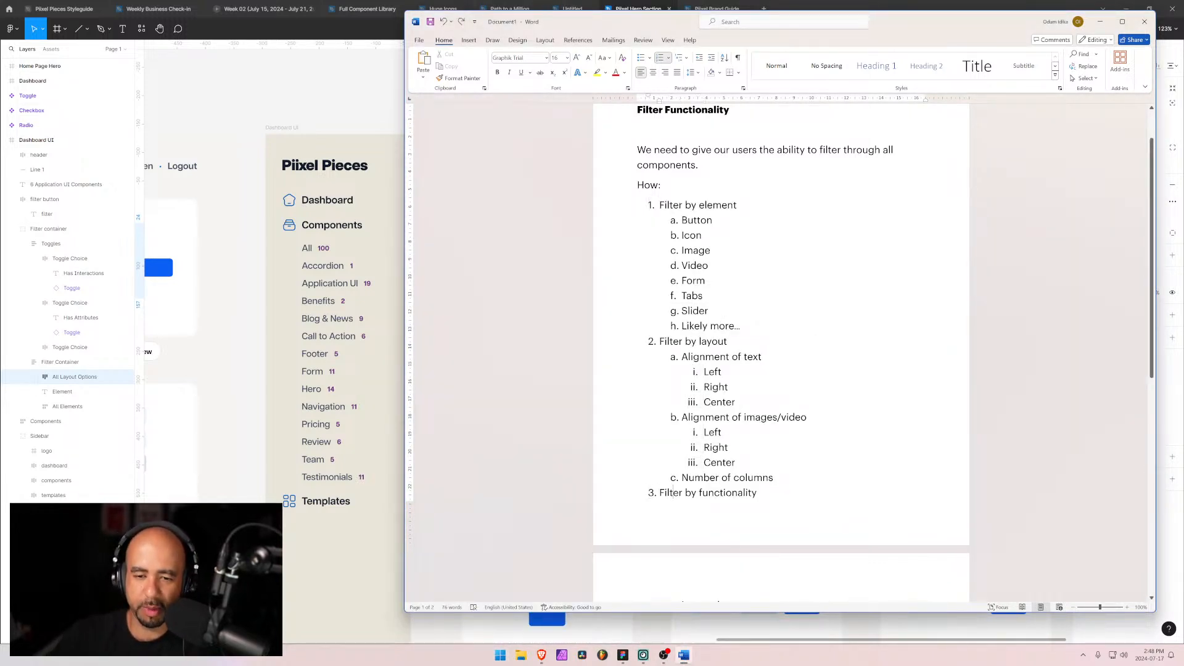
{"action": "left_click", "coordinate": [1101, 22]}
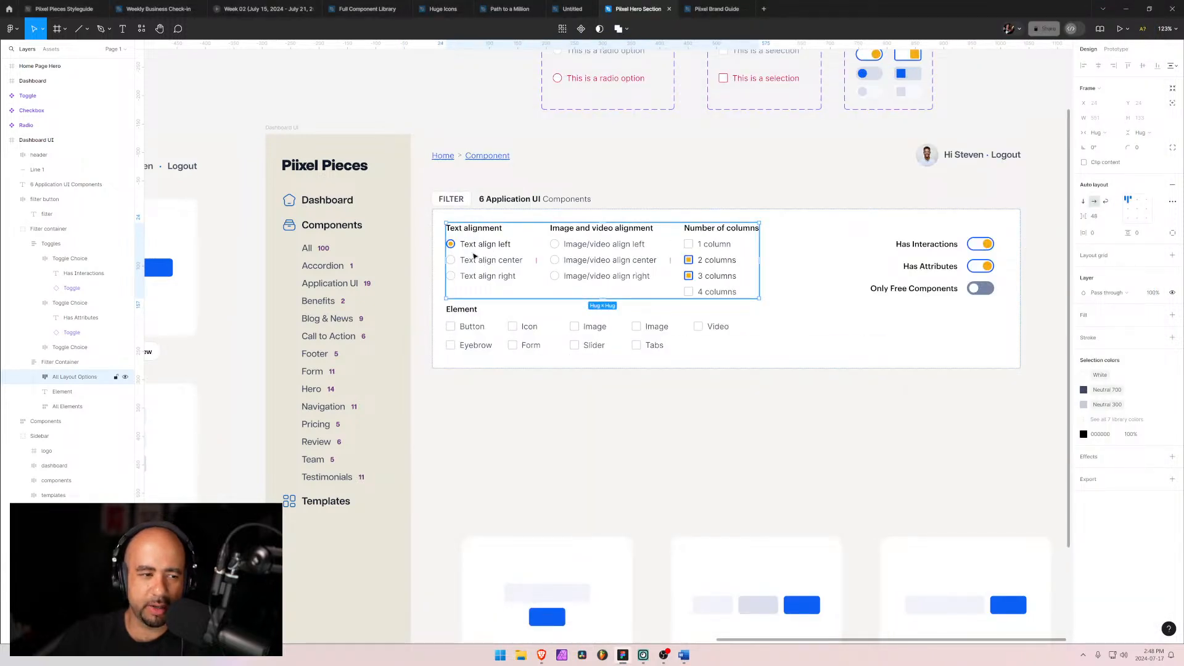
Step: Add a text layer reading "Layout" at the top of the filter container
{"action": "left_click", "coordinate": [65, 364]}
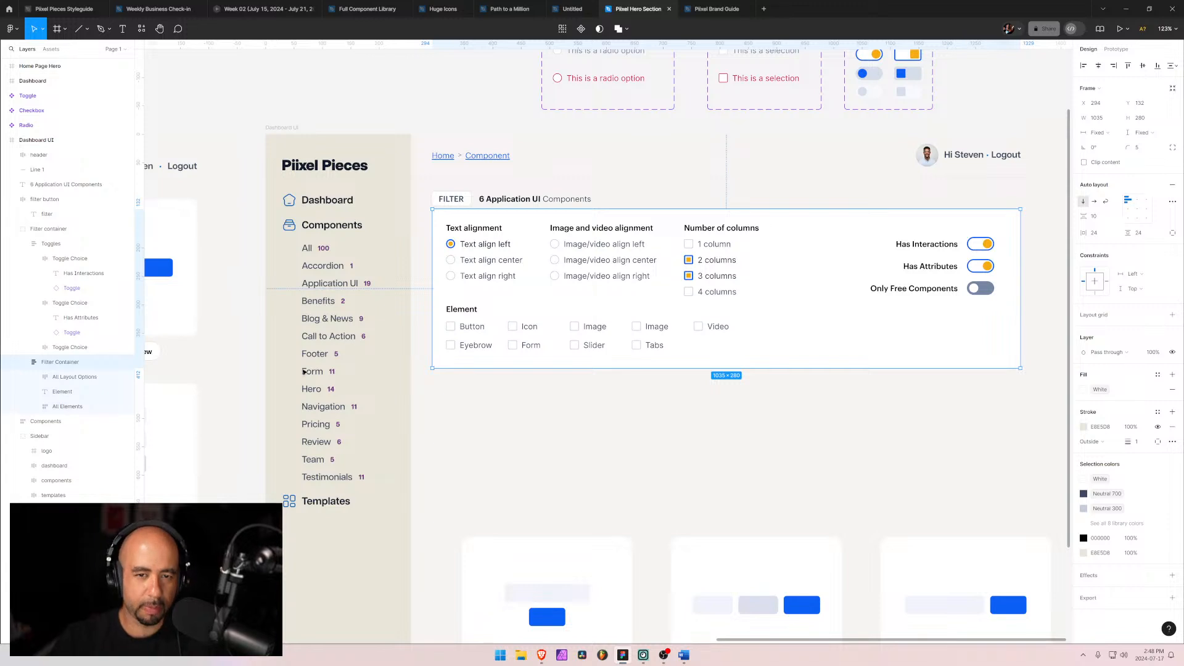
{"action": "key", "text": "t"}
{"action": "left_click", "coordinate": [467, 221]}
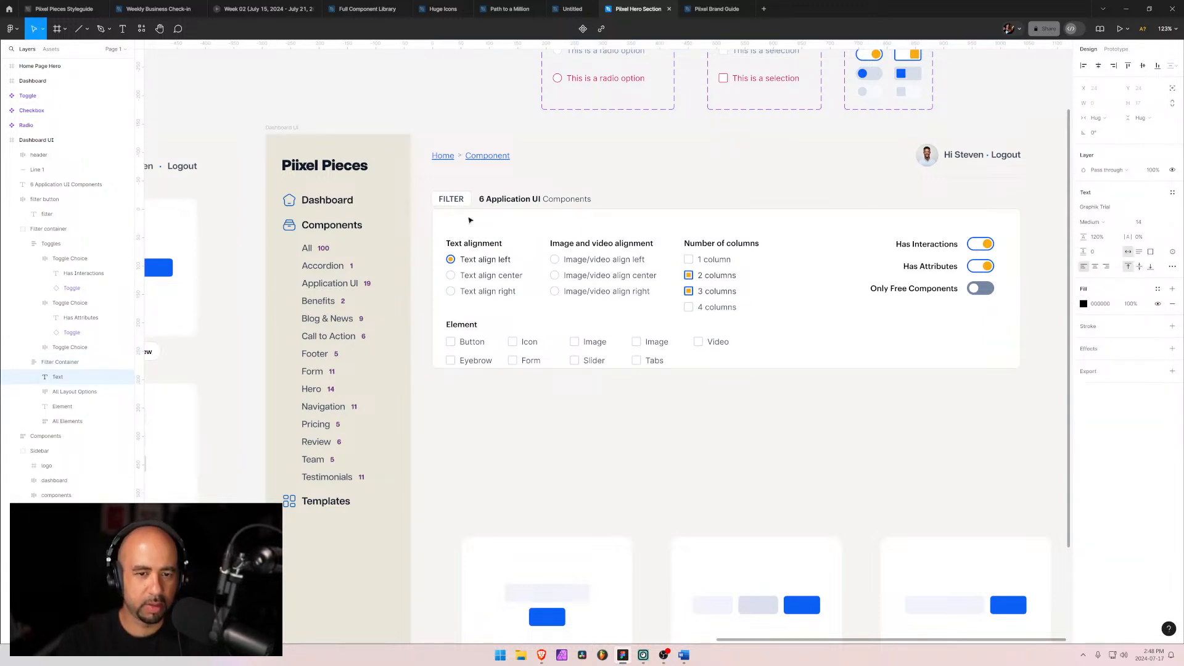
{"action": "type", "text": "Layout"}
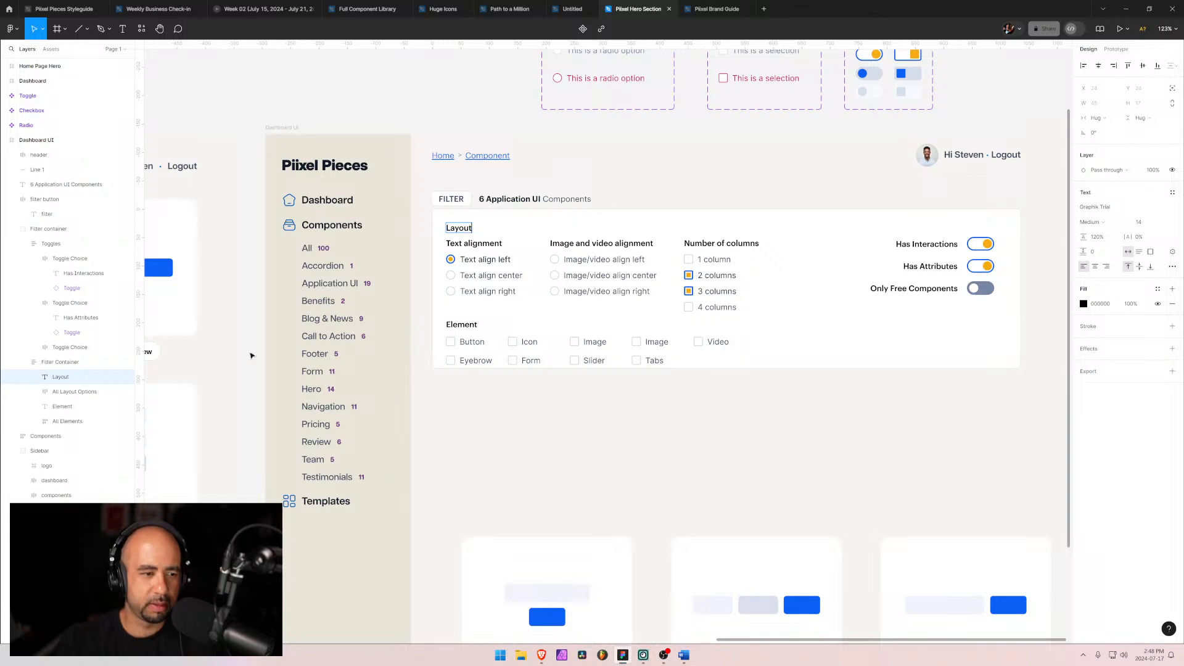
Step: Set the Layout heading's font size to 16 and weight to Semibold
{"action": "left_click", "coordinate": [88, 392]}
{"action": "left_click", "coordinate": [66, 378]}
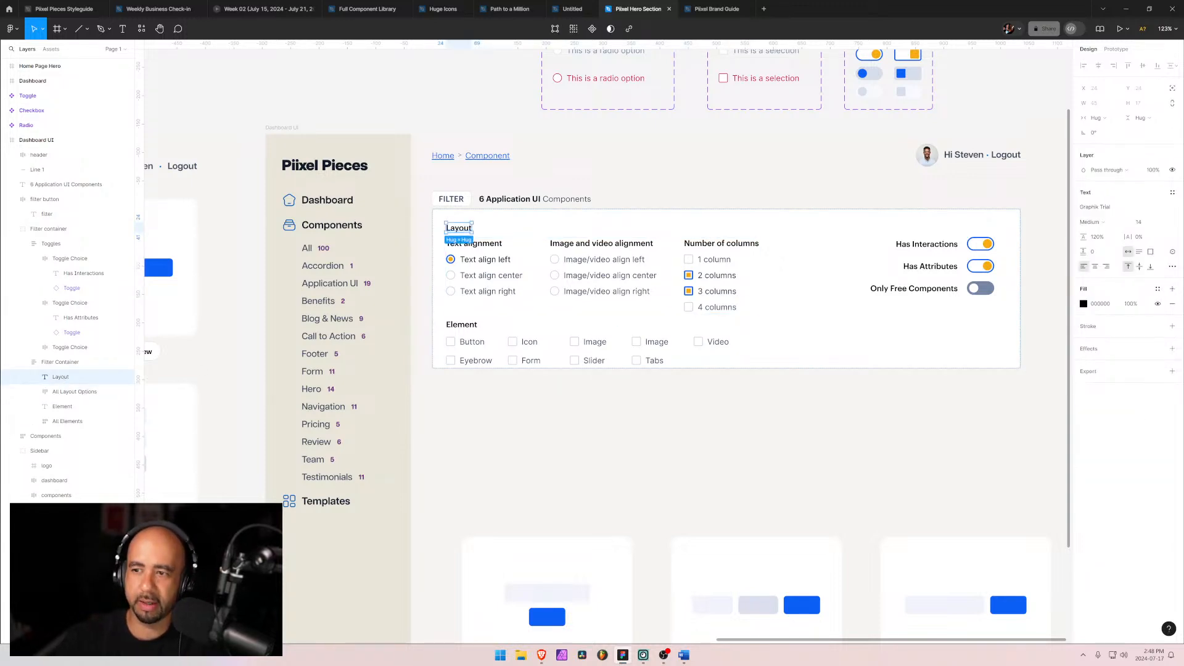
{"action": "left_click", "coordinate": [1164, 223]}
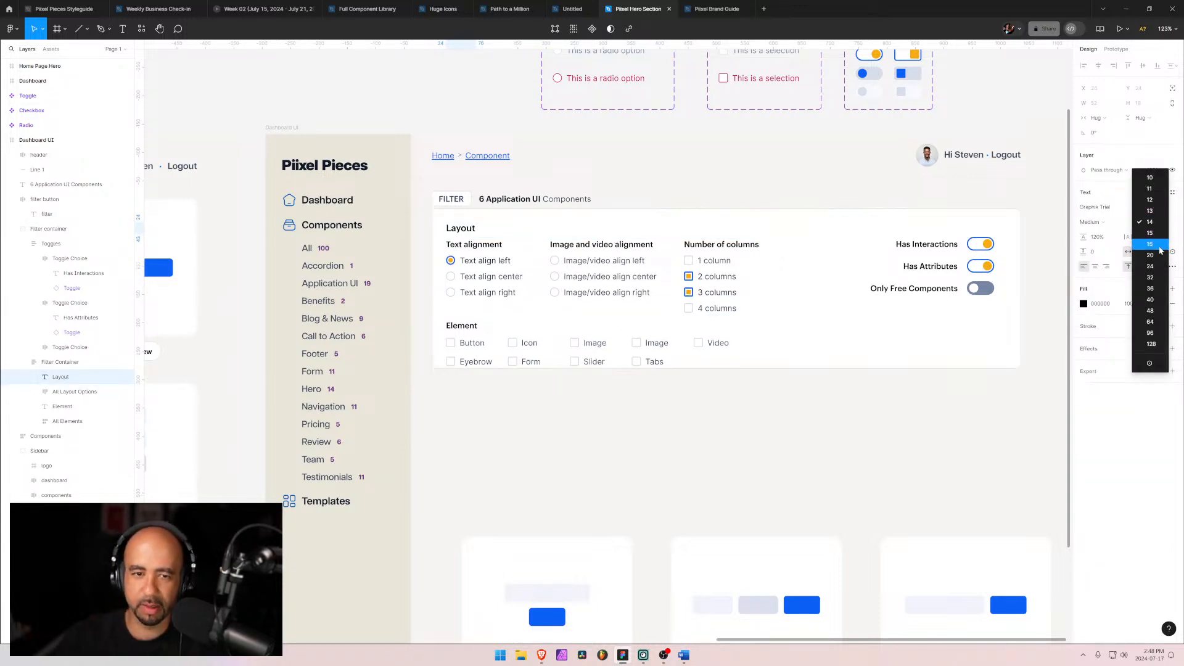
{"action": "left_click", "coordinate": [1159, 249]}
{"action": "left_click", "coordinate": [1114, 228]}
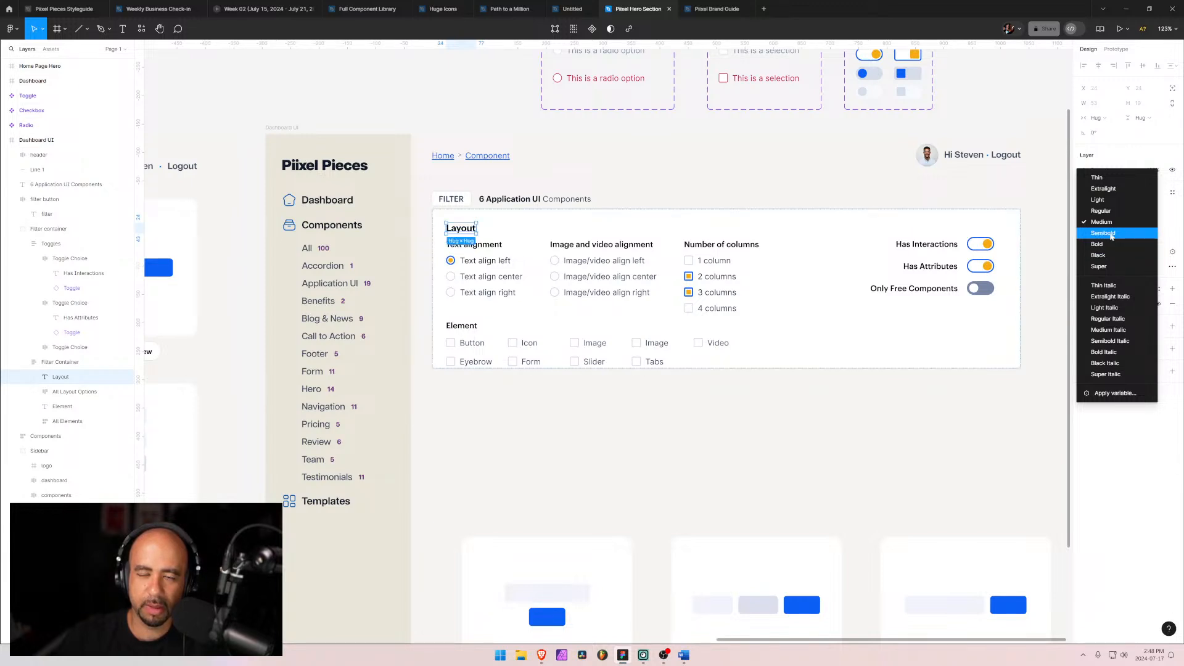
{"action": "left_click", "coordinate": [1112, 236]}
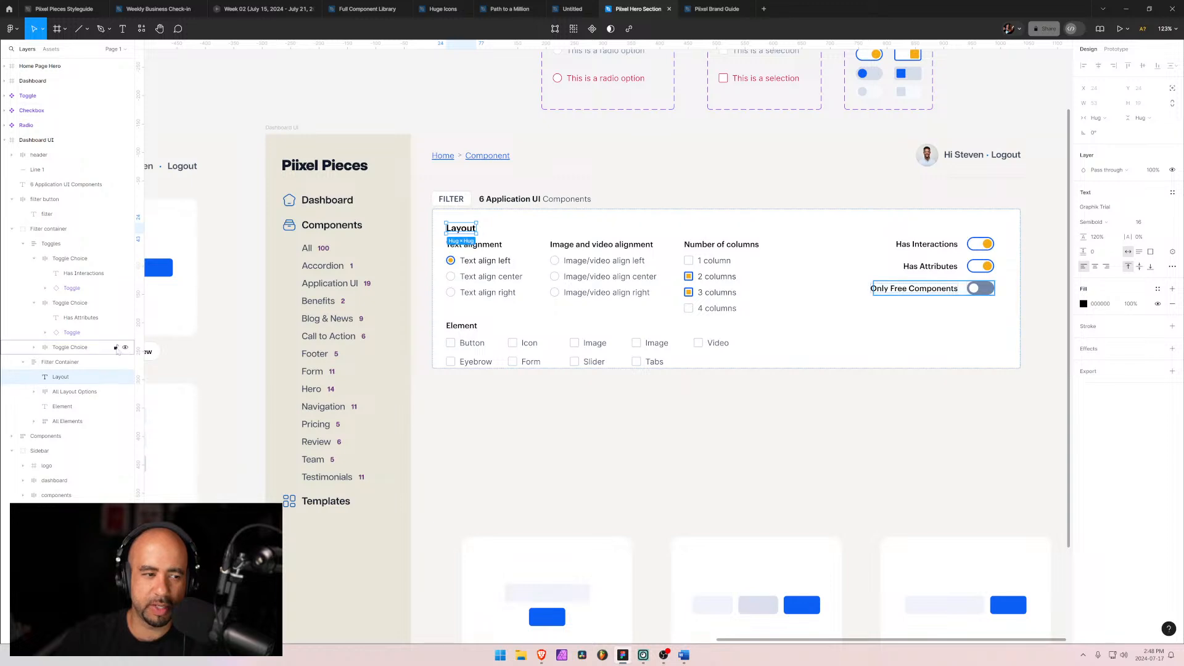
Step: Examine the filter container's layer hierarchy, expanding and collapsing the toggle and layout option groups
{"action": "left_click", "coordinate": [62, 366]}
{"action": "left_click", "coordinate": [67, 380]}
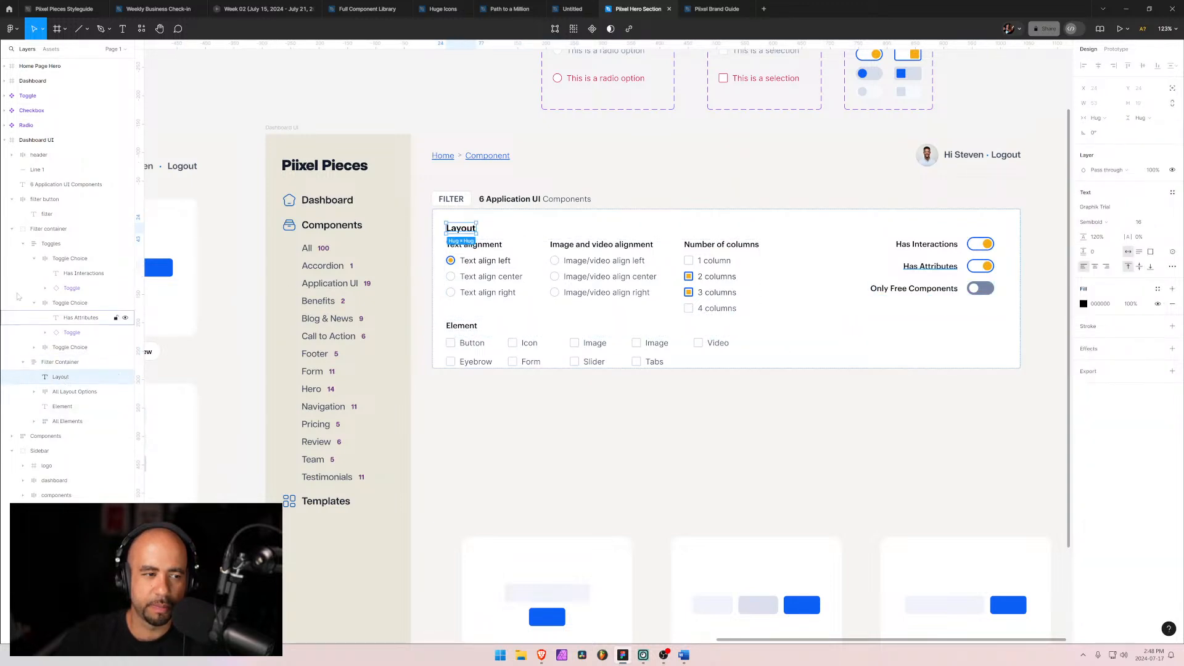
{"action": "left_click", "coordinate": [34, 261]}
{"action": "left_click", "coordinate": [35, 287]}
{"action": "left_click", "coordinate": [35, 275]}
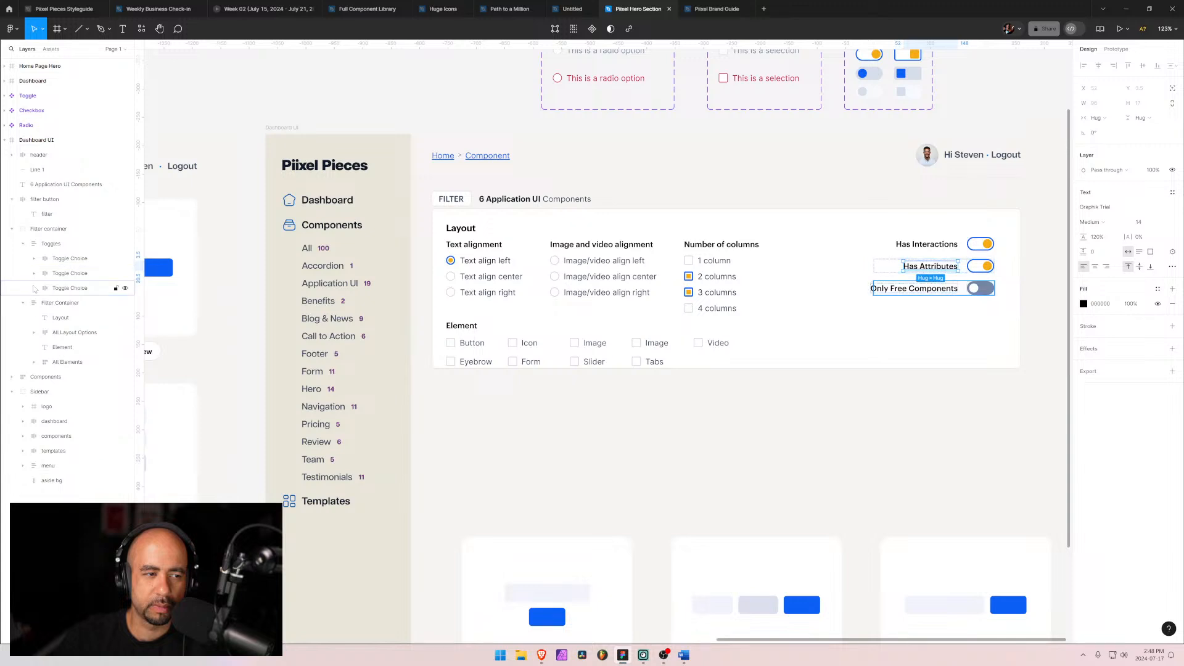
{"action": "left_click", "coordinate": [35, 290]}
{"action": "left_click", "coordinate": [43, 245]}
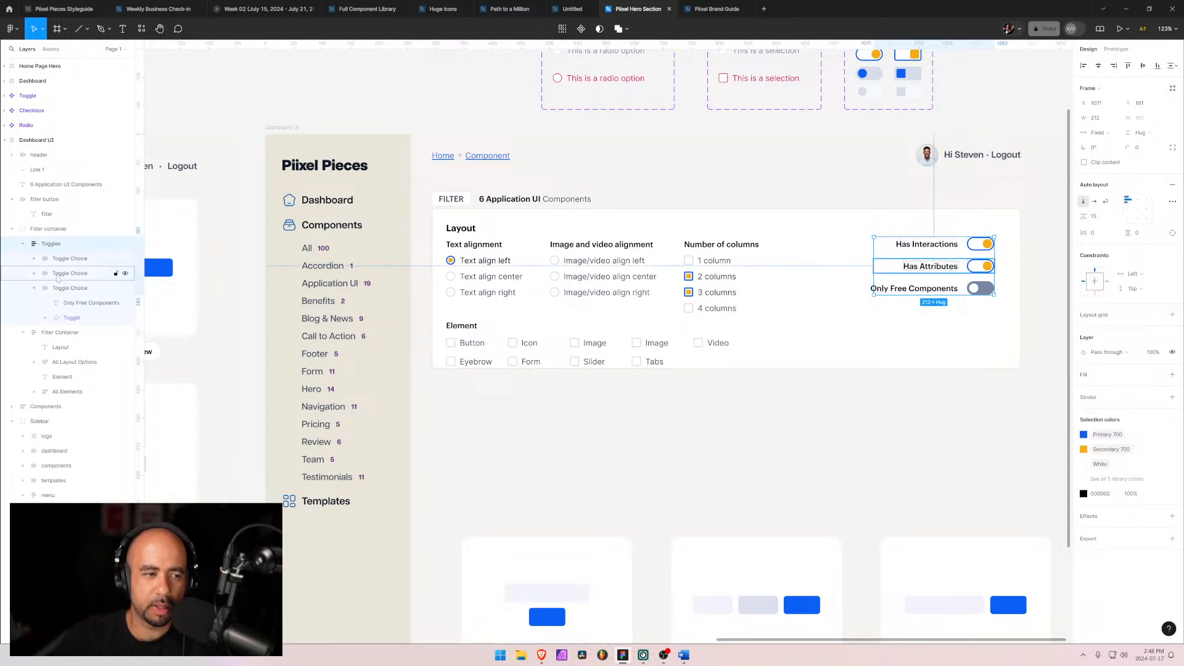
{"action": "left_click", "coordinate": [35, 288]}
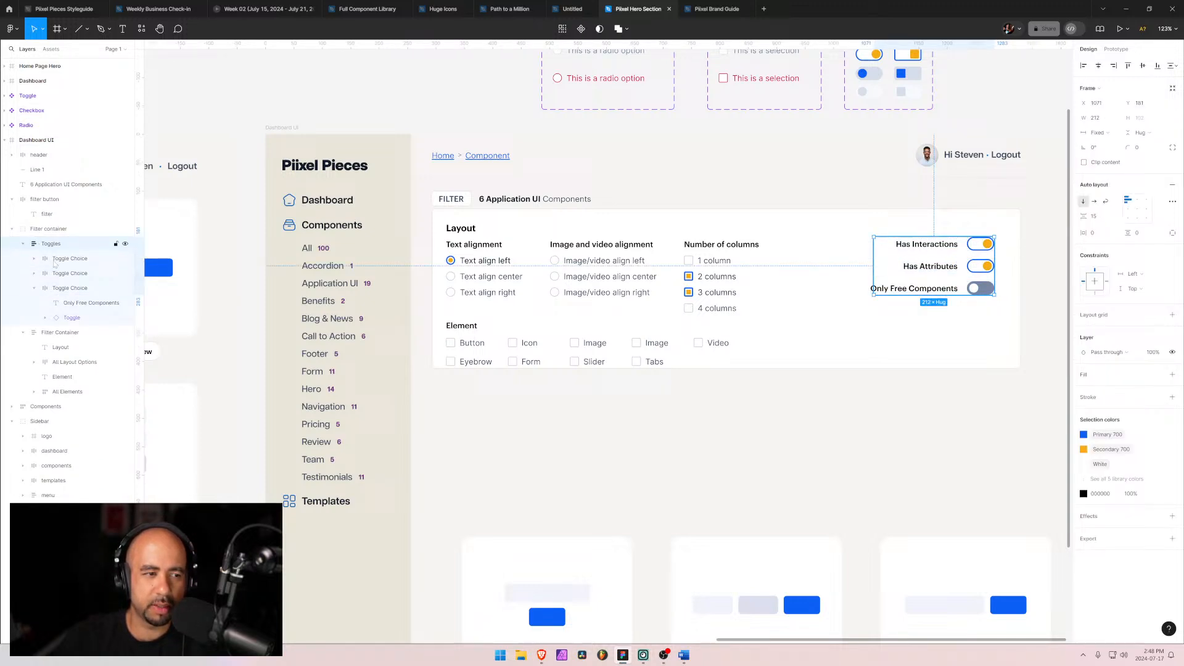
{"action": "left_click", "coordinate": [40, 304]}
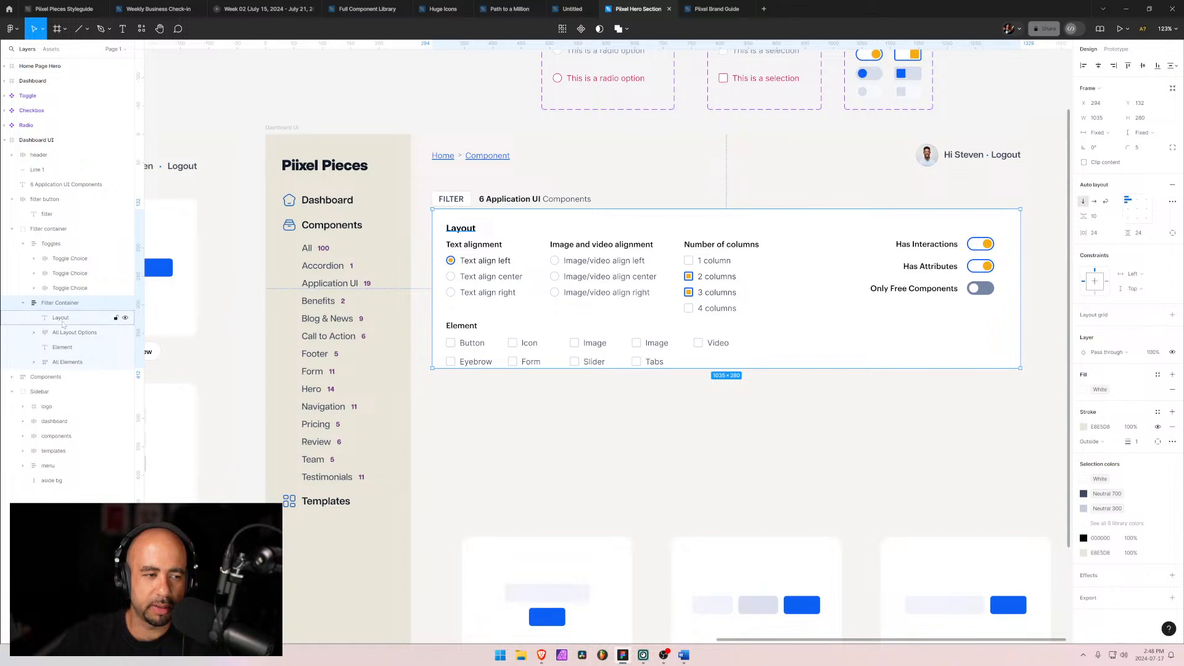
{"action": "left_click", "coordinate": [61, 318]}
{"action": "left_click", "coordinate": [69, 334]}
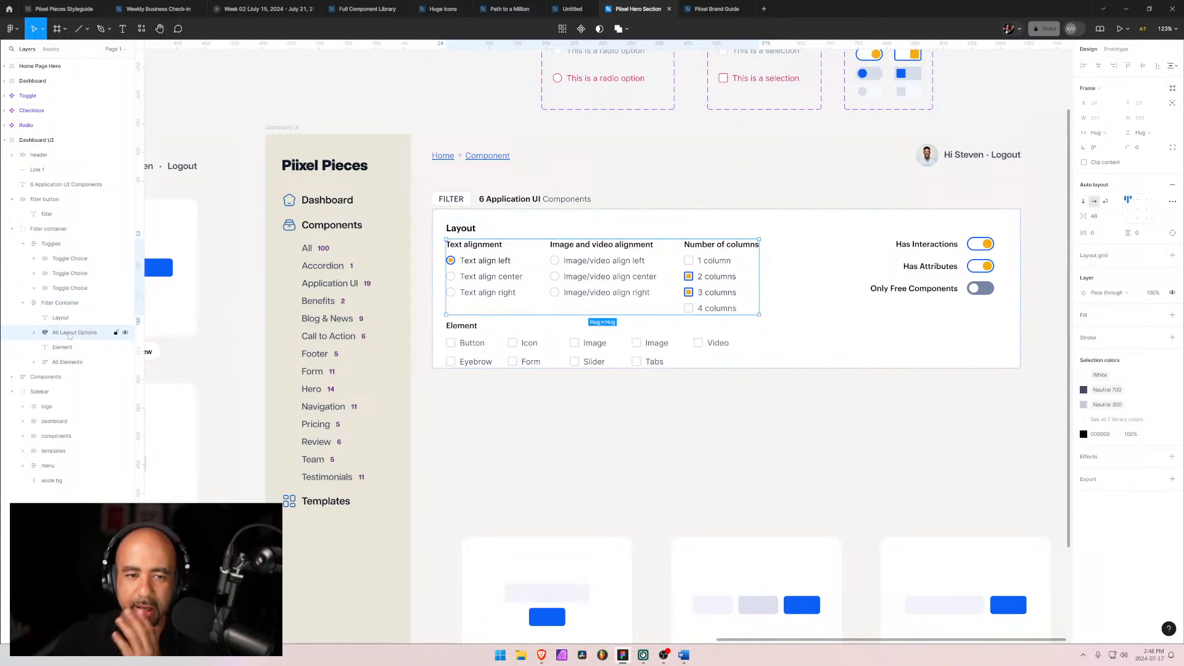
{"action": "left_click", "coordinate": [64, 318]}
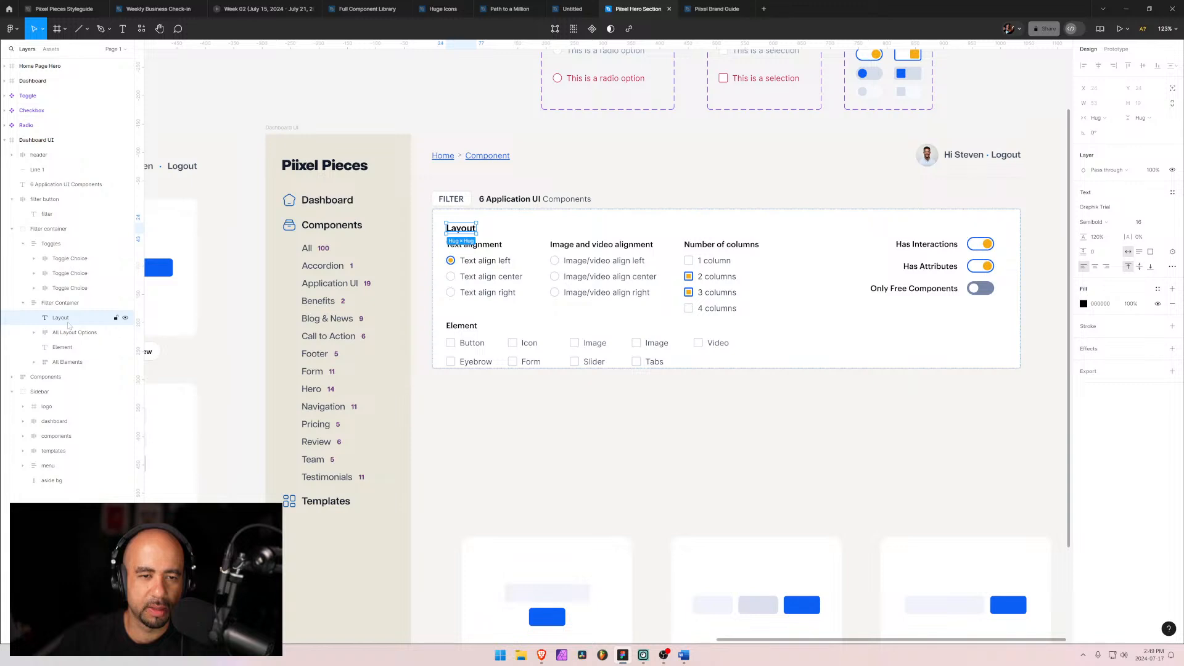
{"action": "left_click", "coordinate": [70, 334]}
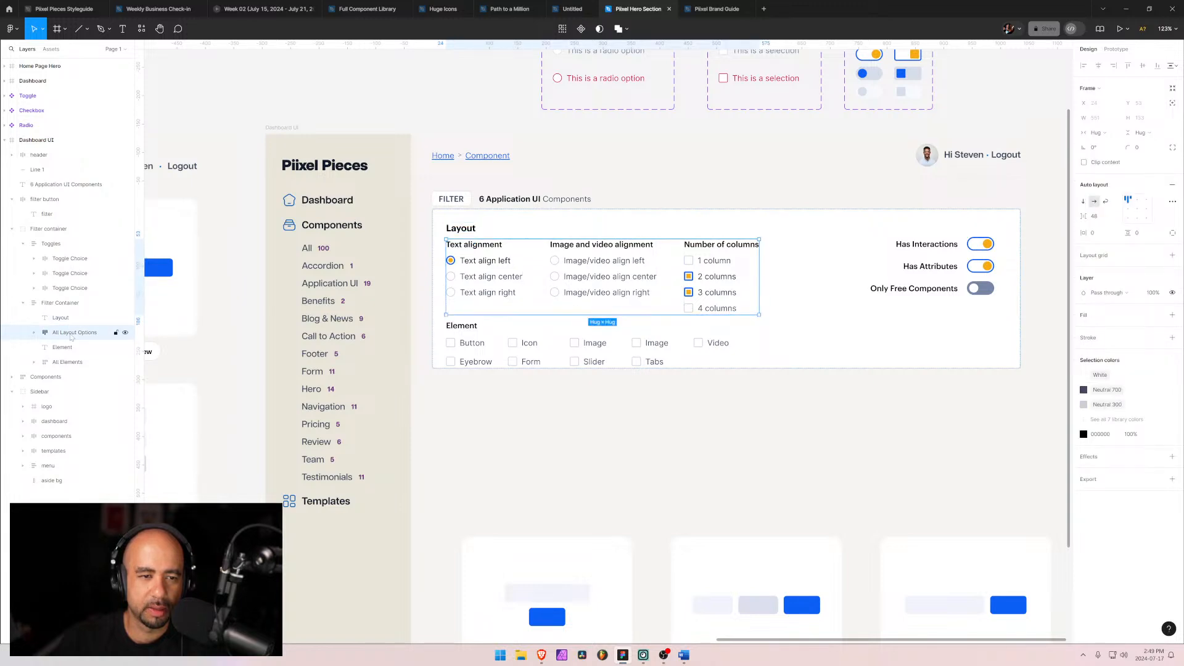
{"action": "left_click", "coordinate": [35, 333]}
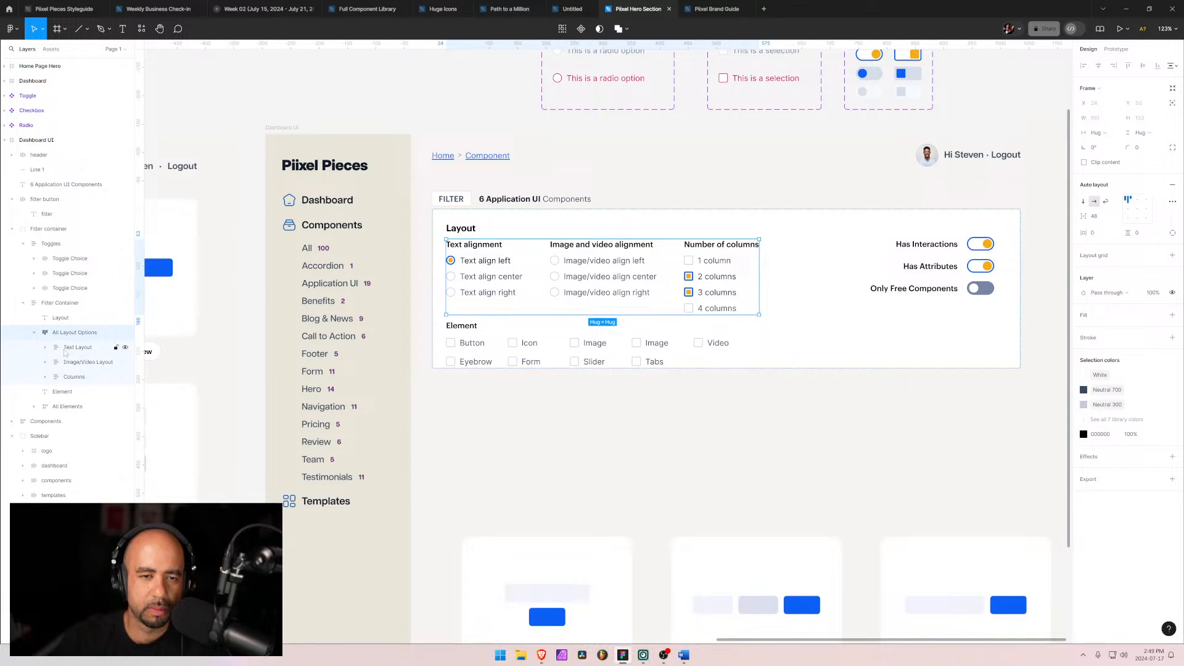
{"action": "left_click", "coordinate": [35, 333]}
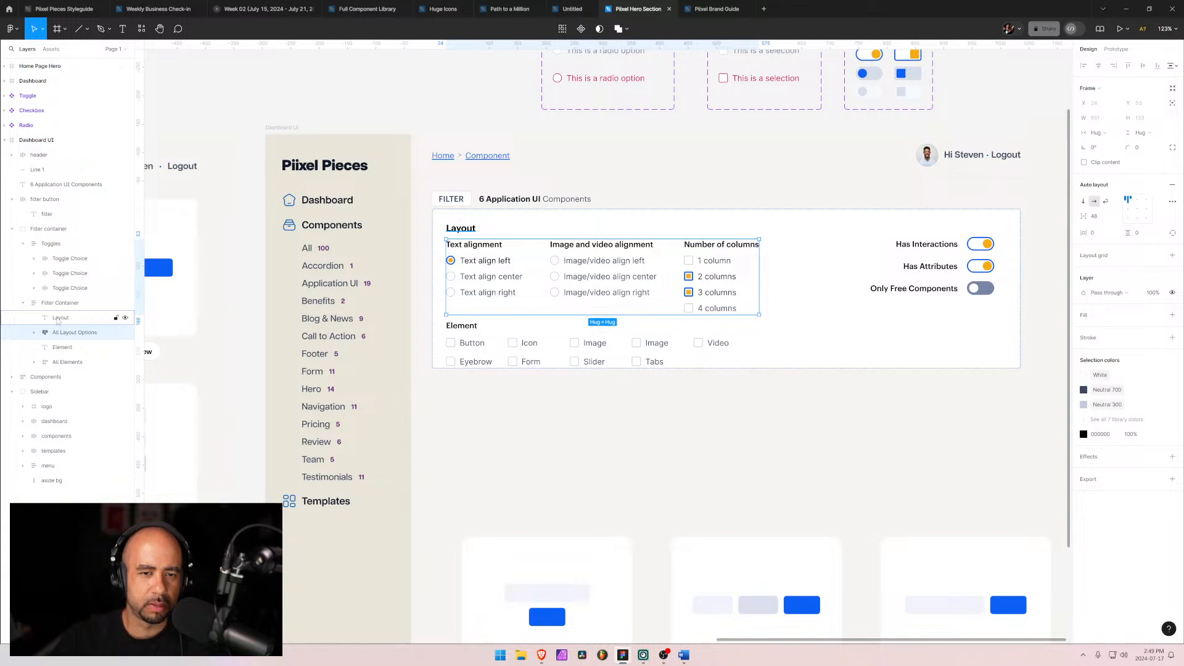
{"action": "left_click", "coordinate": [59, 318], "text": "shift"}
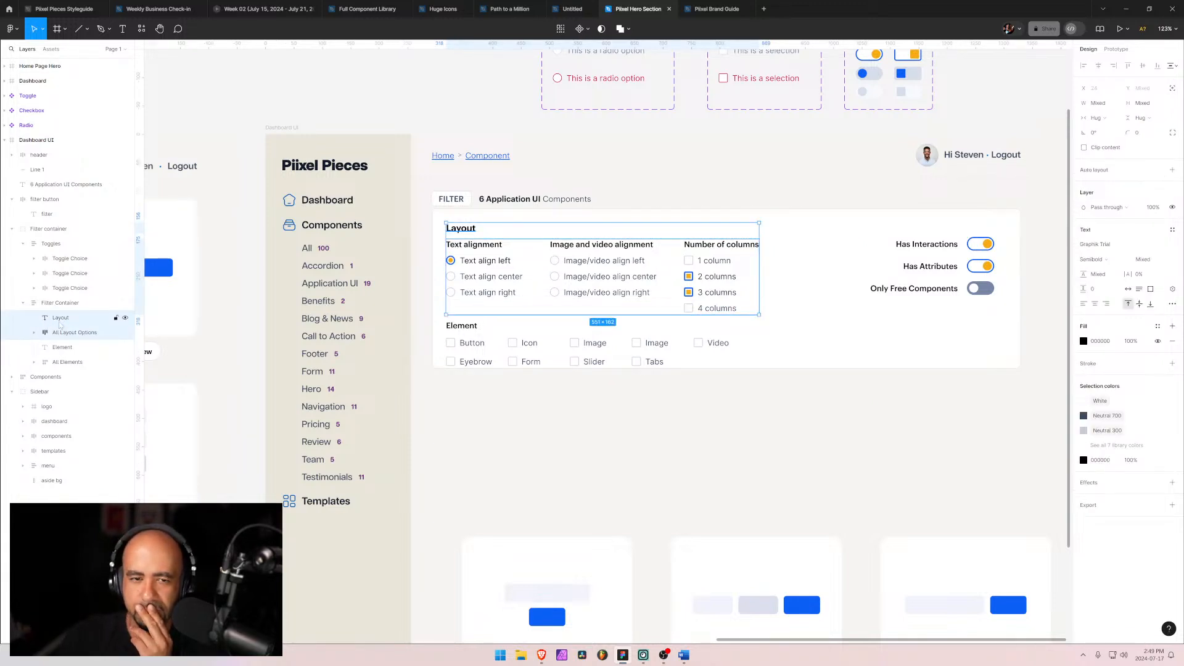
Step: Set the spacing between the layout option groups to 51
{"action": "left_click", "coordinate": [541, 285]}
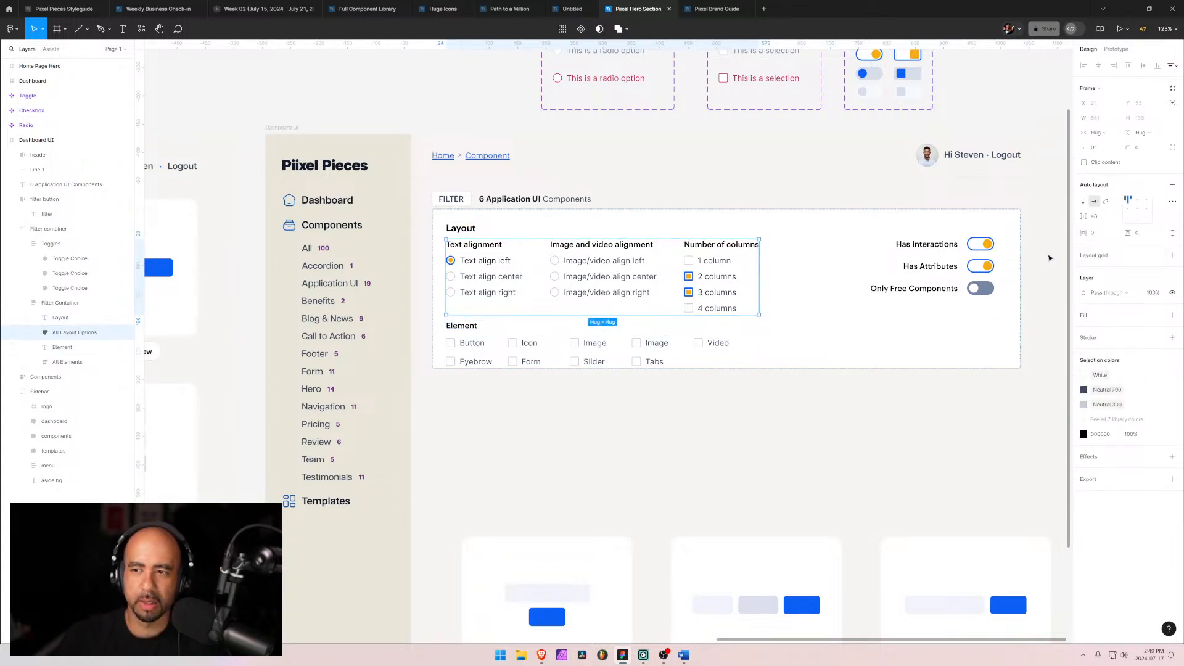
{"action": "mouse_move", "coordinate": [1083, 216]}
{"action": "left_mouse_down"}
{"action": "mouse_move", "coordinate": [1112, 219]}
{"action": "mouse_move", "coordinate": [1102, 224]}
{"action": "left_mouse_up"}
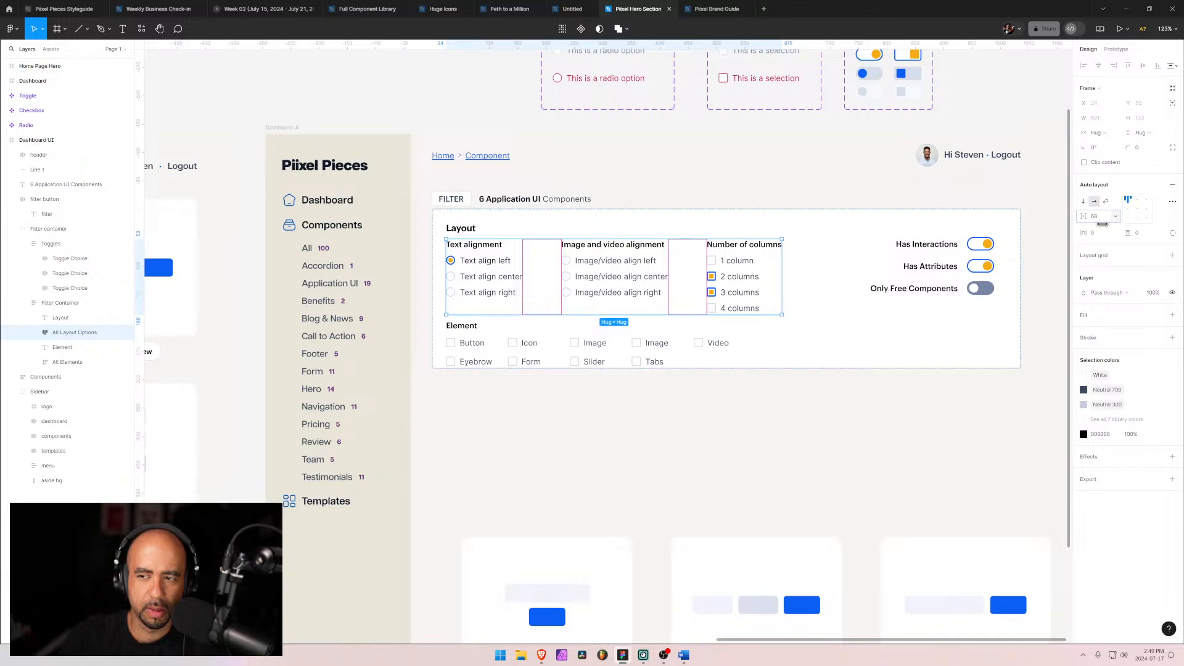
{"action": "left_click_drag", "start_coordinate": [1102, 224], "coordinate": [1086, 228]}
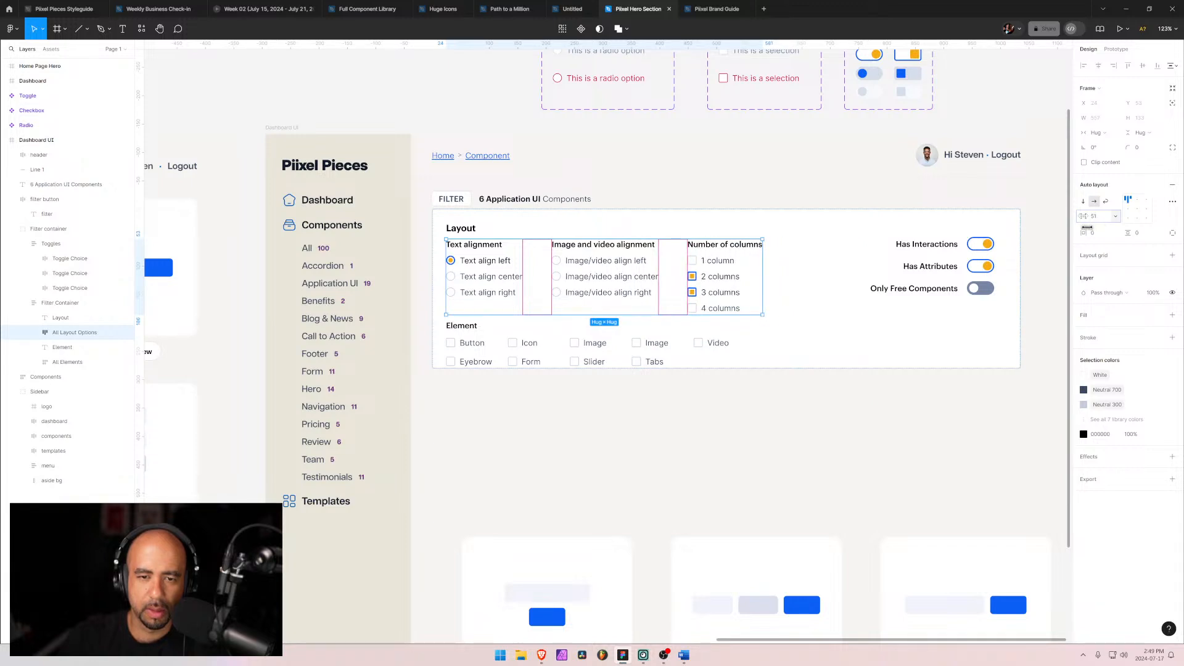
Step: Select the Text Layout, Image/Video Layout and Columns groups and set their width to 203
{"action": "left_click", "coordinate": [845, 294]}
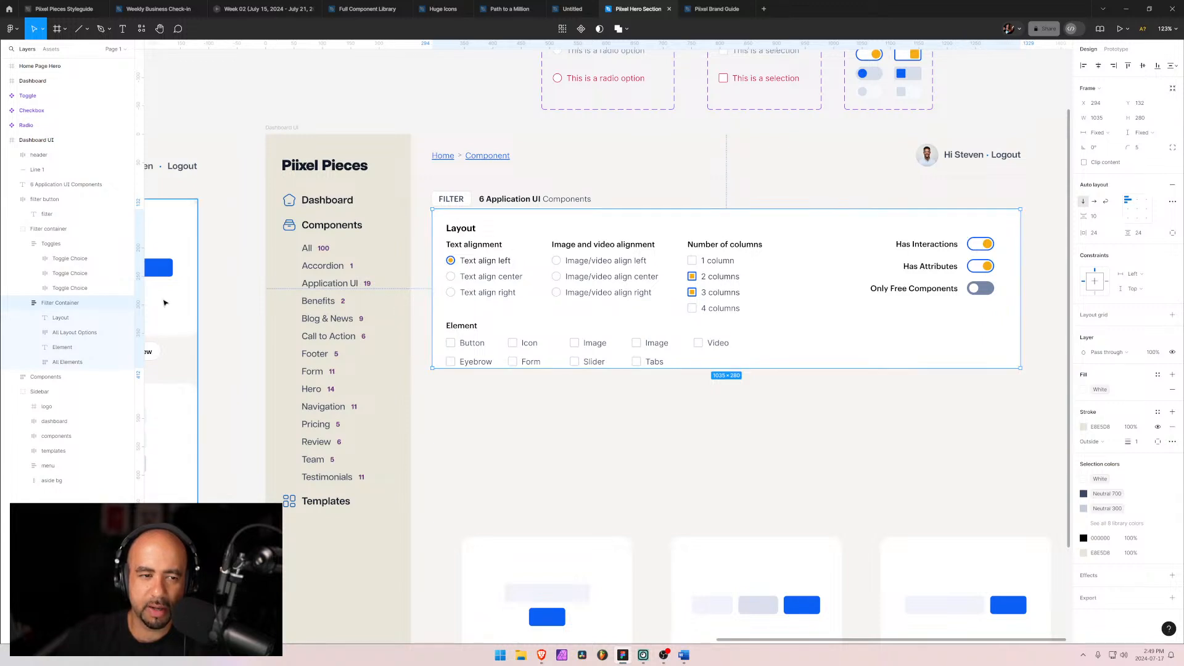
{"action": "left_click", "coordinate": [57, 332]}
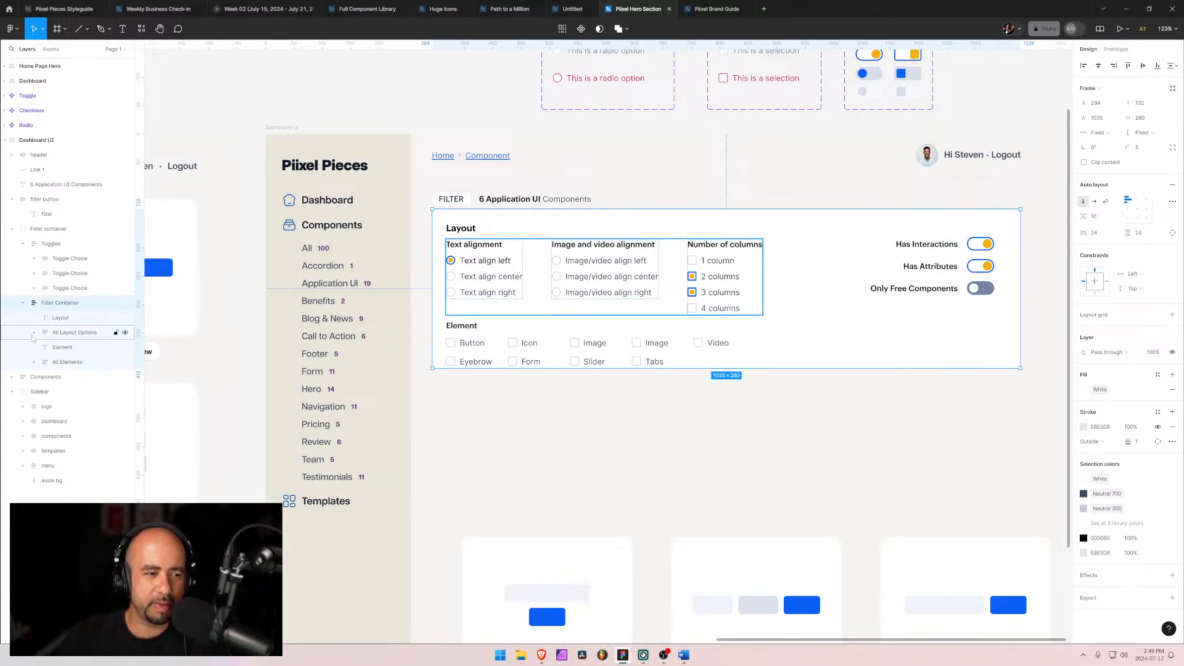
{"action": "left_click", "coordinate": [34, 333]}
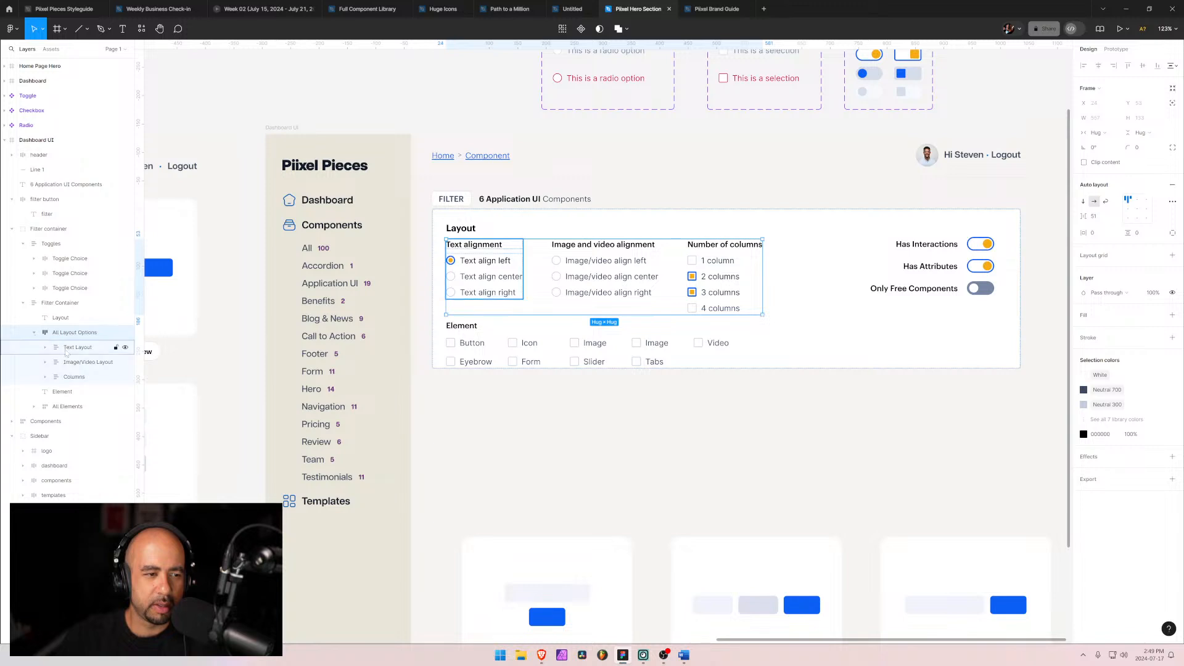
{"action": "left_click", "coordinate": [77, 347]}
{"action": "left_click", "coordinate": [74, 377], "text": "shift"}
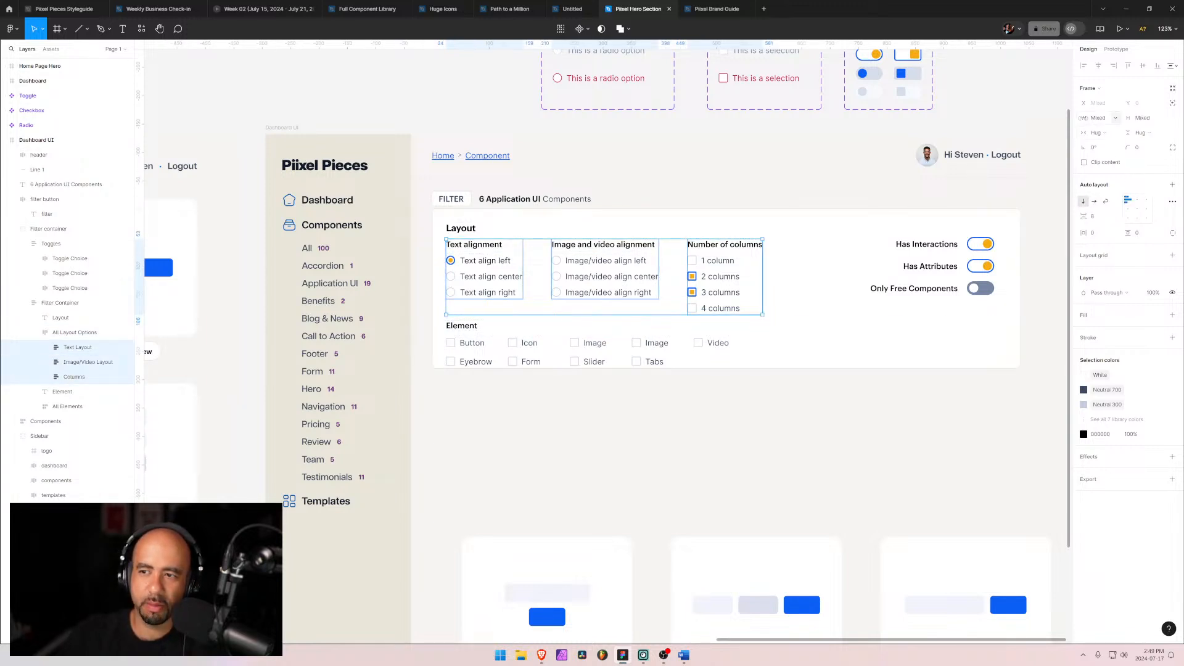
{"action": "left_click", "coordinate": [1096, 121]}
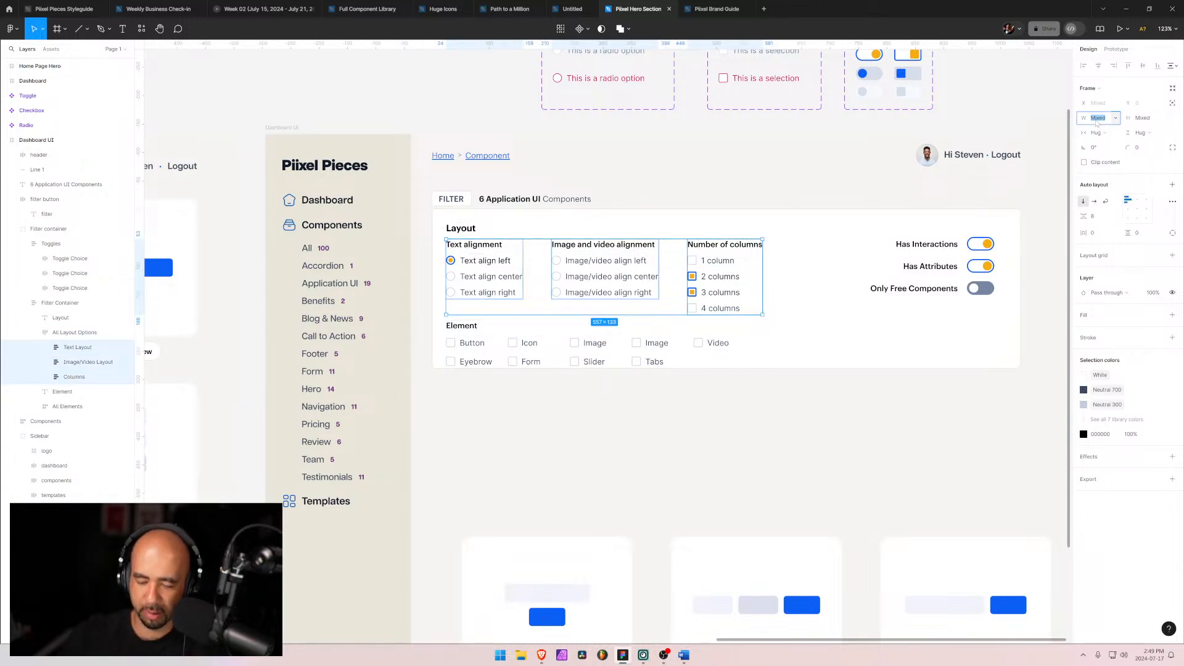
{"action": "type", "text": "300"}
{"action": "key", "text": "Return"}
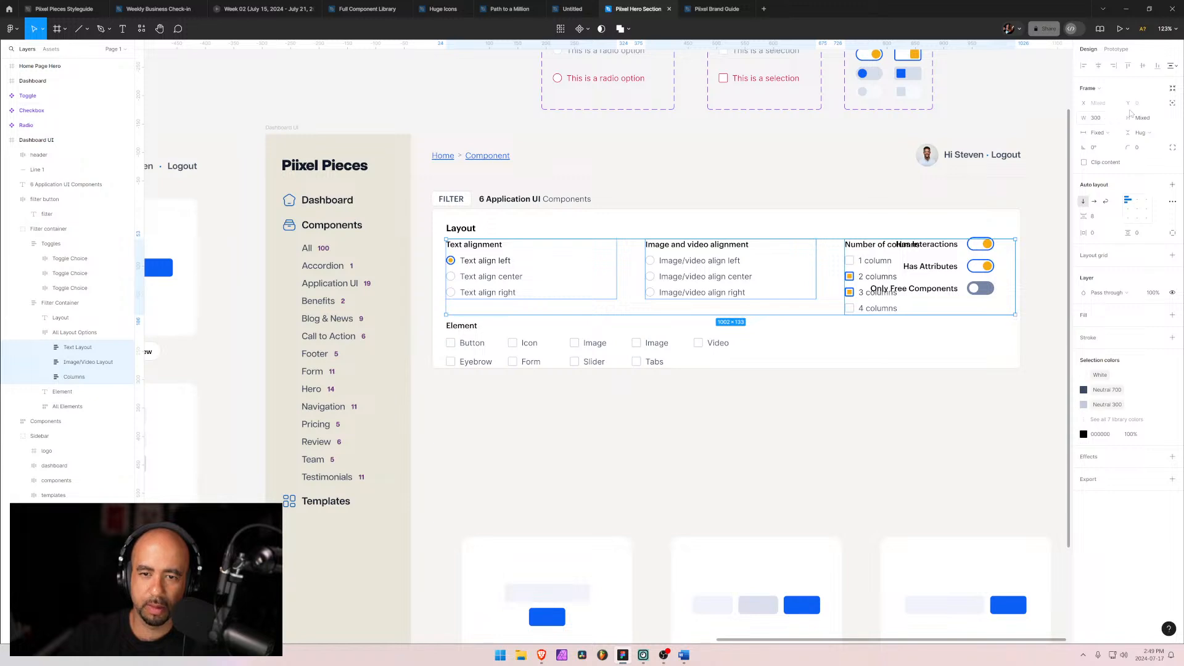
{"action": "left_click_drag", "start_coordinate": [1084, 118], "coordinate": [982, 123]}
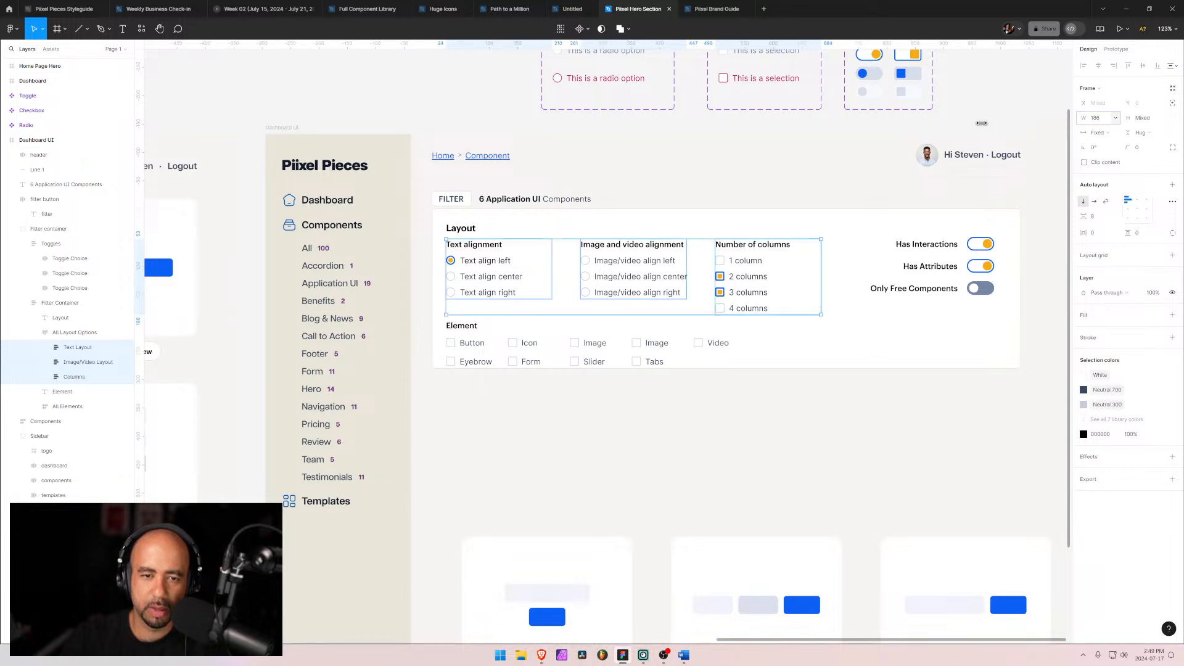
{"action": "left_click_drag", "start_coordinate": [982, 123], "coordinate": [998, 124]}
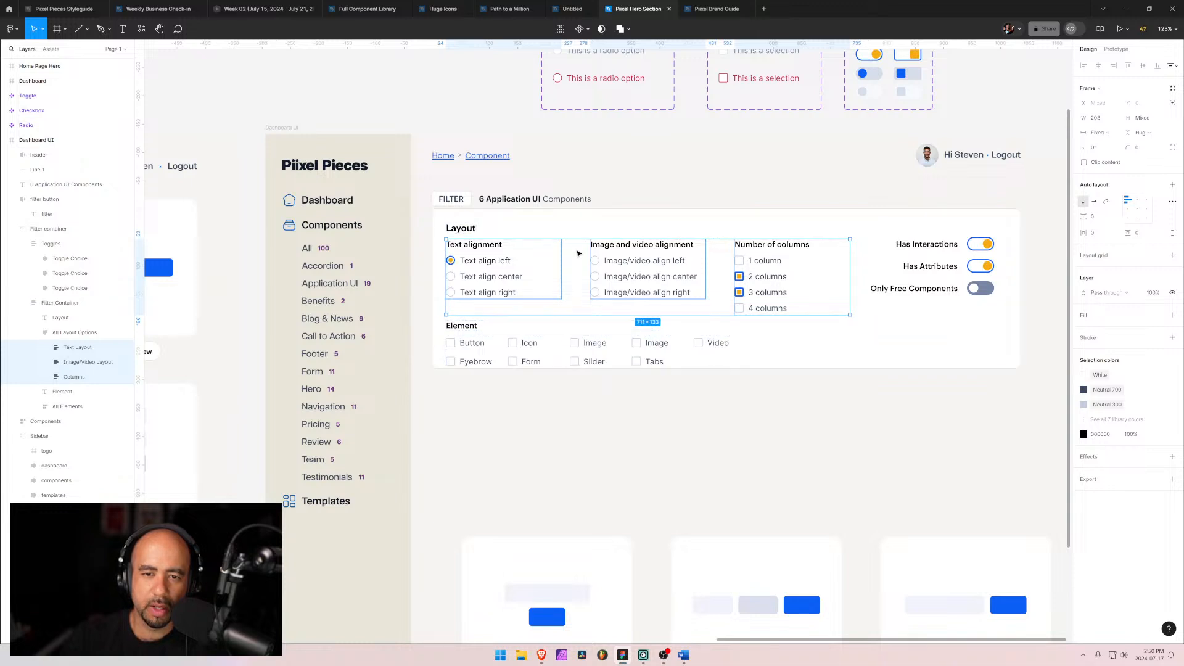
Step: Shorten the Image and video alignment heading to "Image and video"
{"action": "left_click", "coordinate": [479, 262]}
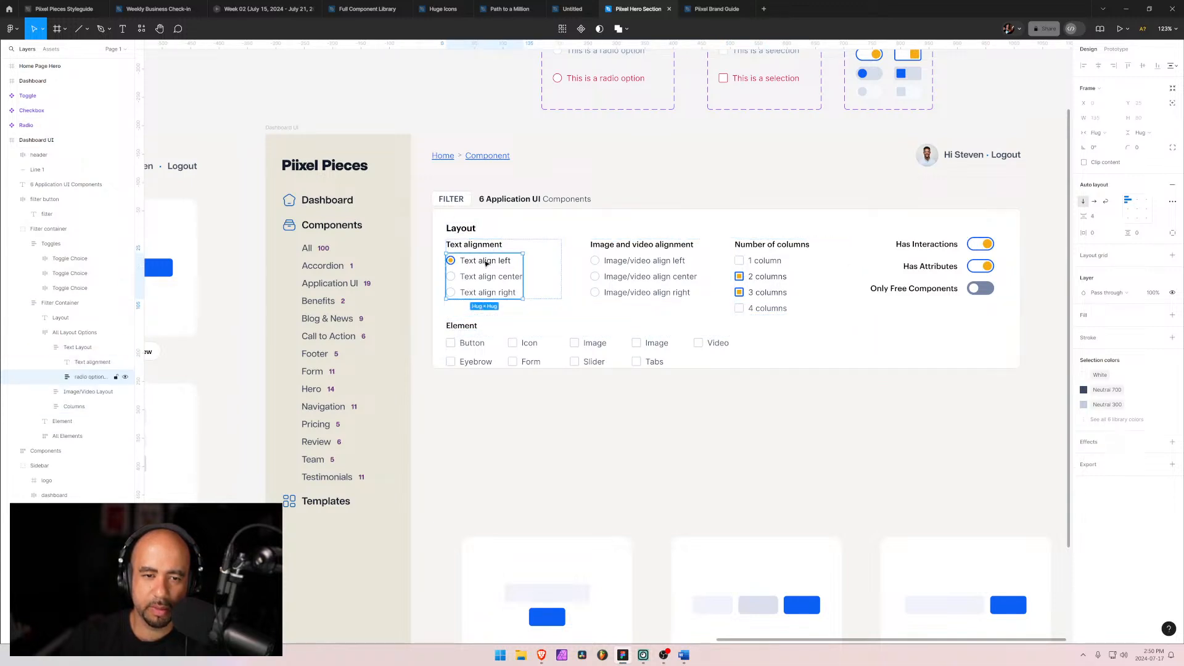
{"action": "double_click", "coordinate": [480, 263]}
{"action": "double_click", "coordinate": [481, 264]}
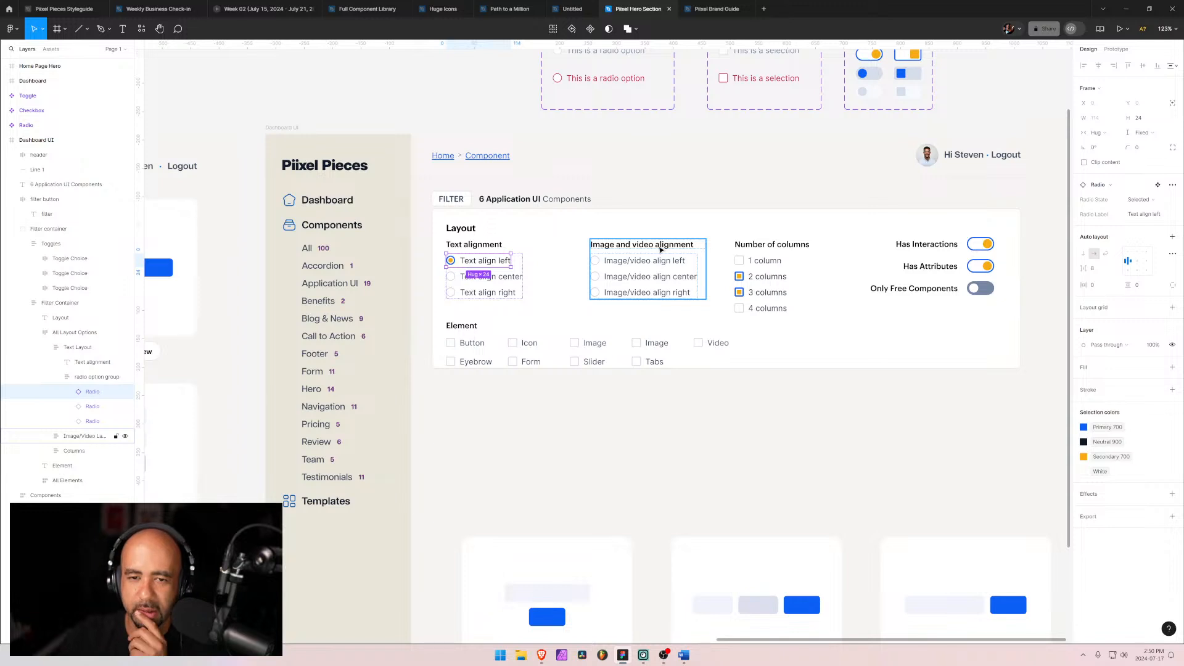
{"action": "double_click", "coordinate": [649, 246]}
{"action": "double_click", "coordinate": [648, 247]}
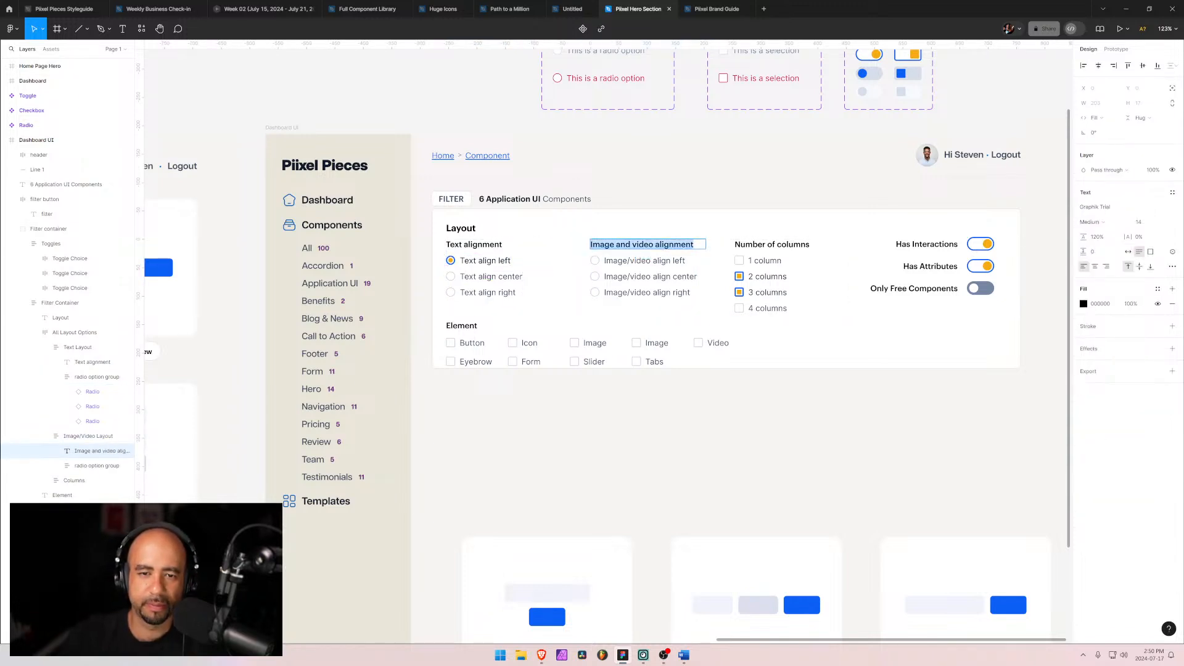
{"action": "left_click", "coordinate": [648, 246]}
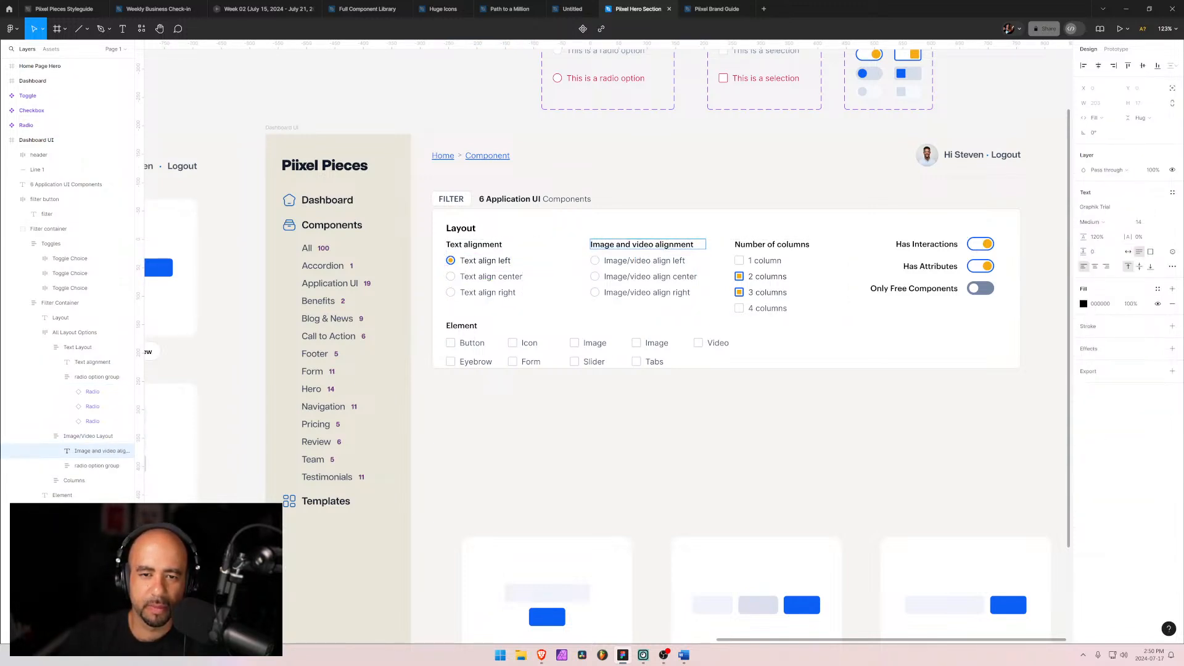
{"action": "left_click_drag", "start_coordinate": [654, 245], "coordinate": [695, 245]}
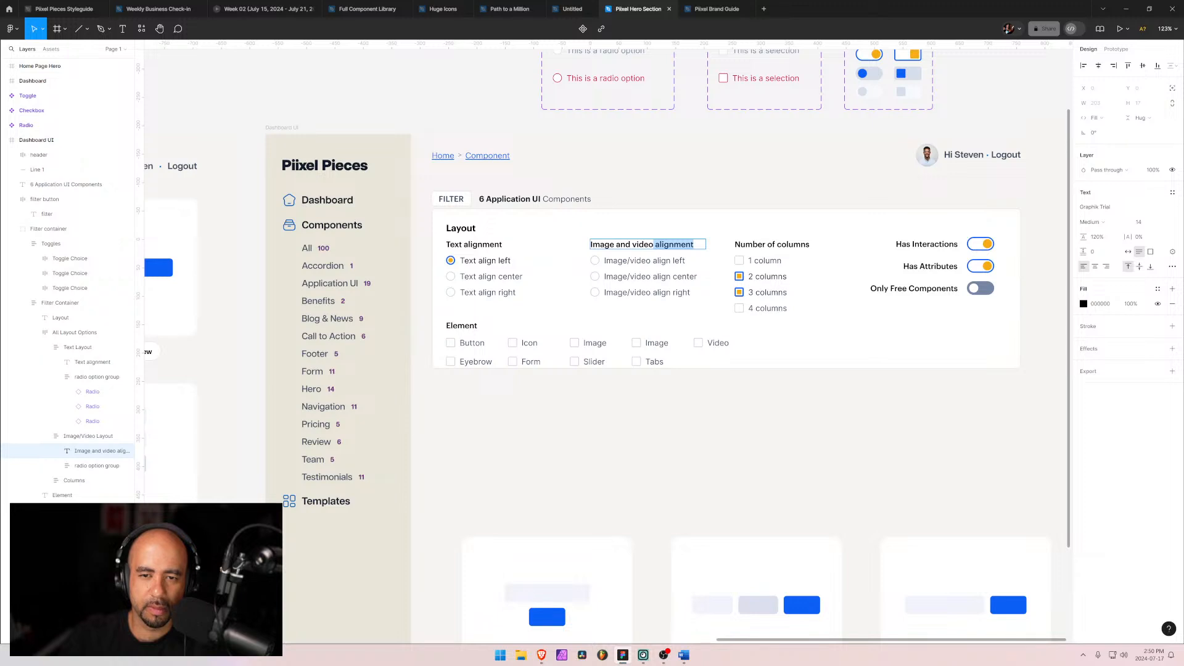
{"action": "key", "text": "BackSpace"}
Step: Shorten the image and video radio labels to "Align left", "Align center" and "Aalign right"
{"action": "left_click", "coordinate": [654, 261]}
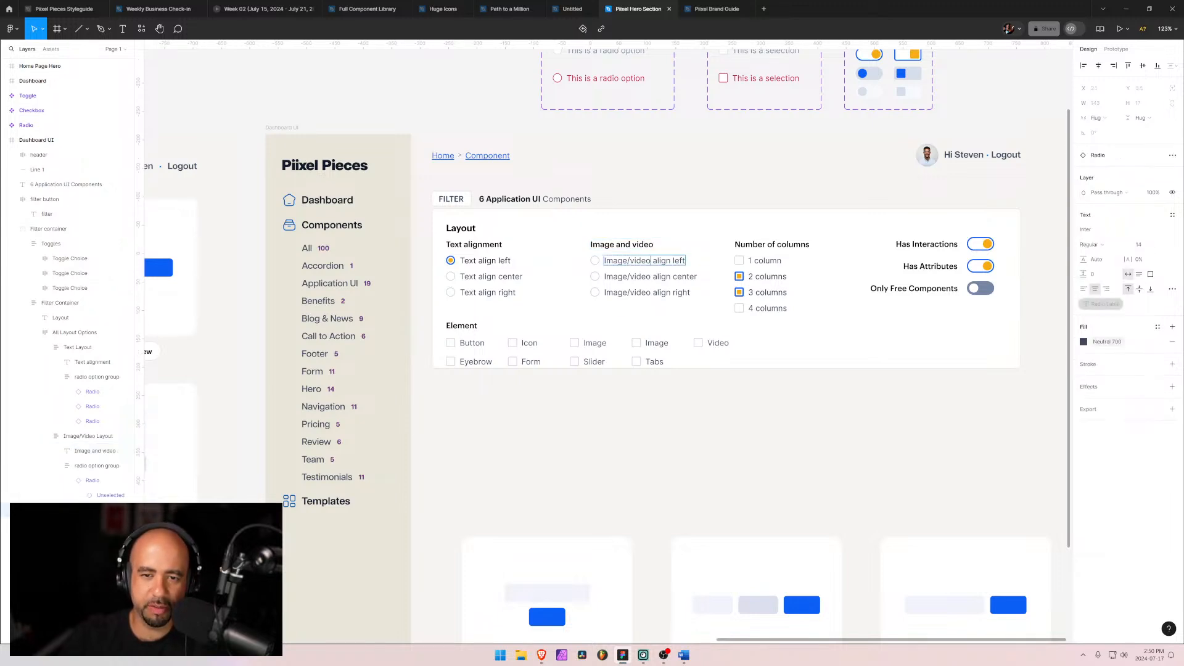
{"action": "left_click_drag", "start_coordinate": [654, 261], "coordinate": [604, 261]}
{"action": "key", "text": "BackSpace"}
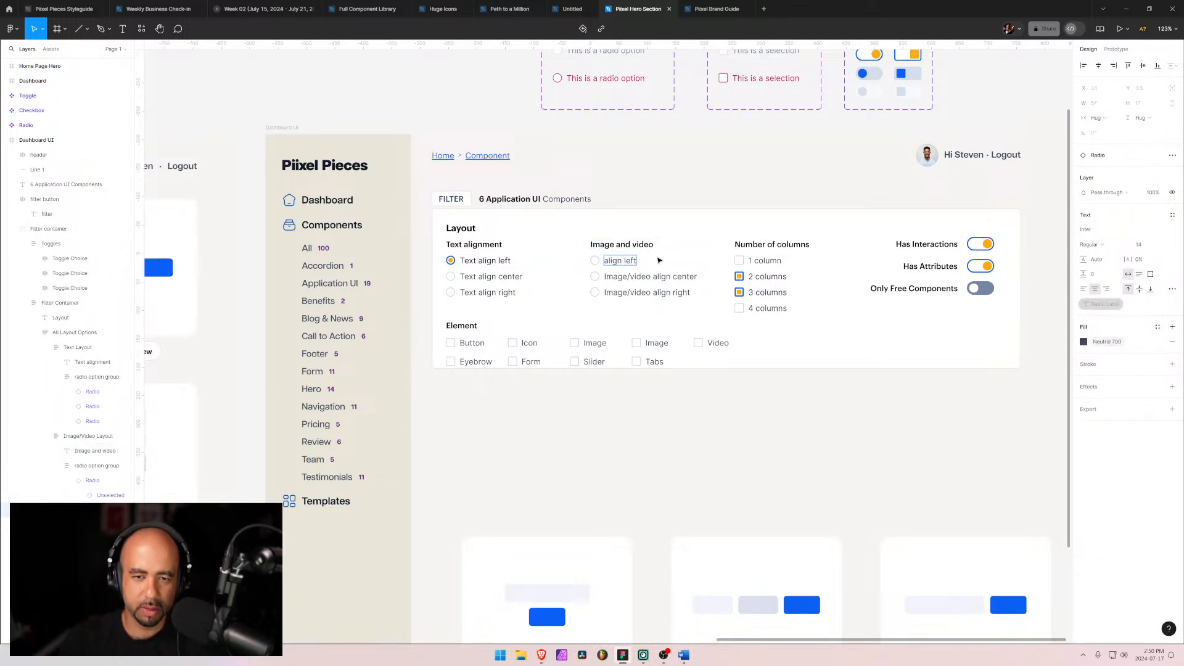
{"action": "key", "text": "shift+Right"}
{"action": "type", "text": "A"}
{"action": "double_click", "coordinate": [655, 276]}
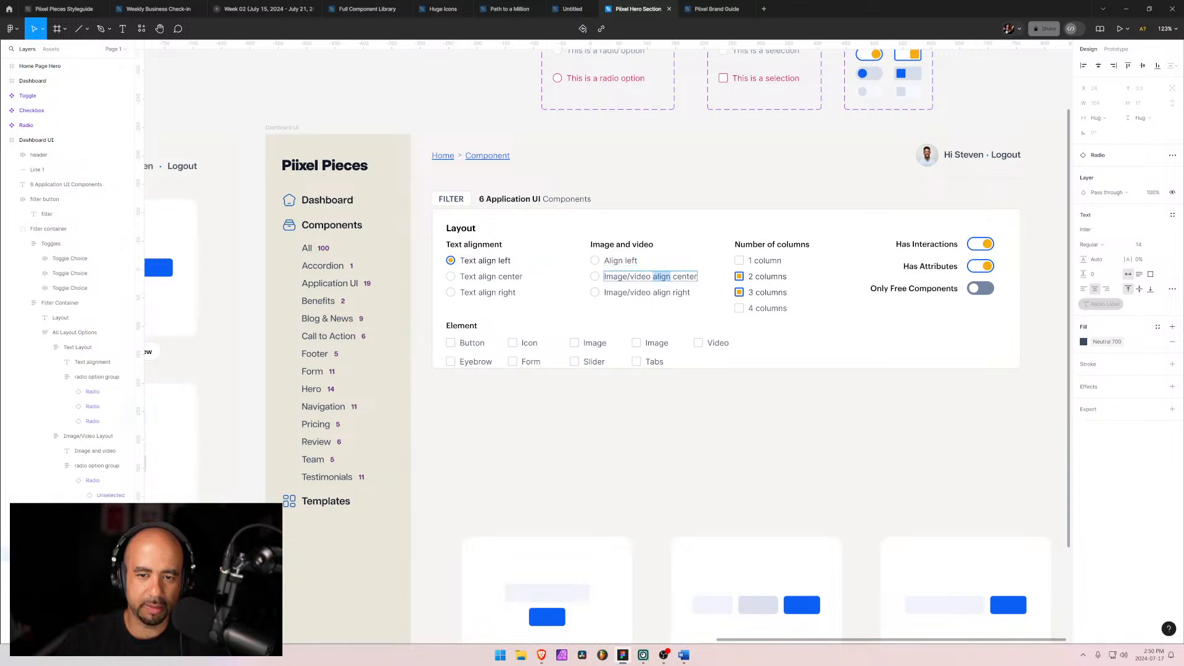
{"action": "left_click", "coordinate": [656, 276]}
{"action": "left_click_drag", "start_coordinate": [657, 276], "coordinate": [604, 276]}
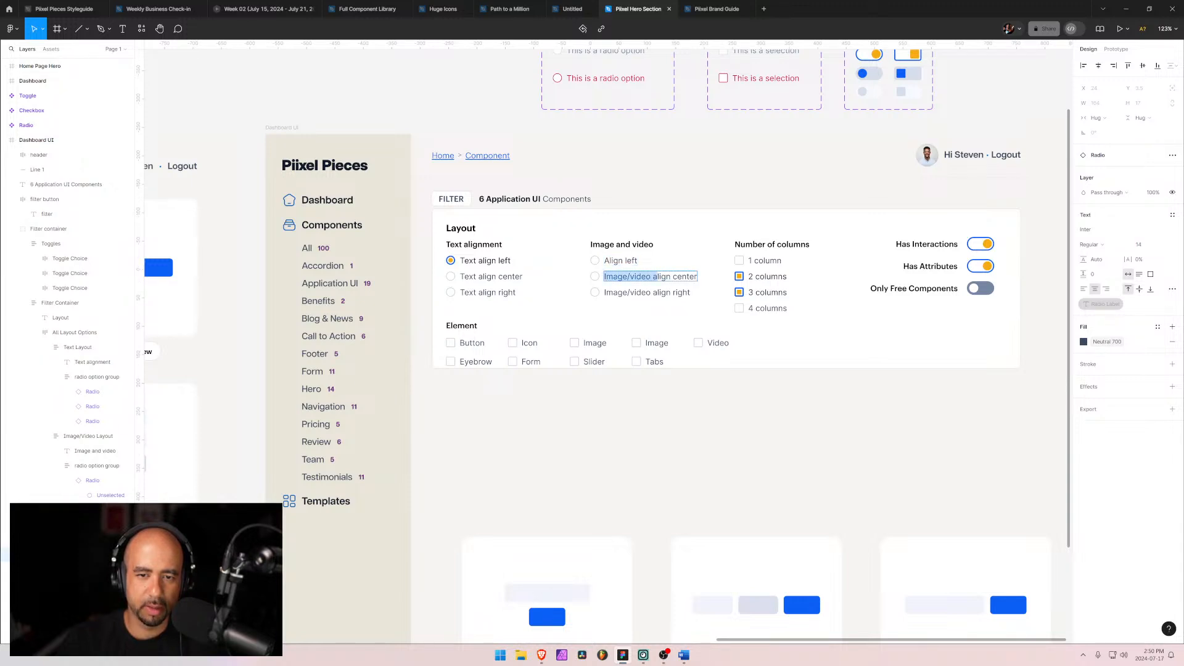
{"action": "type", "text": "A"}
{"action": "double_click", "coordinate": [661, 292]}
{"action": "left_click", "coordinate": [653, 293]}
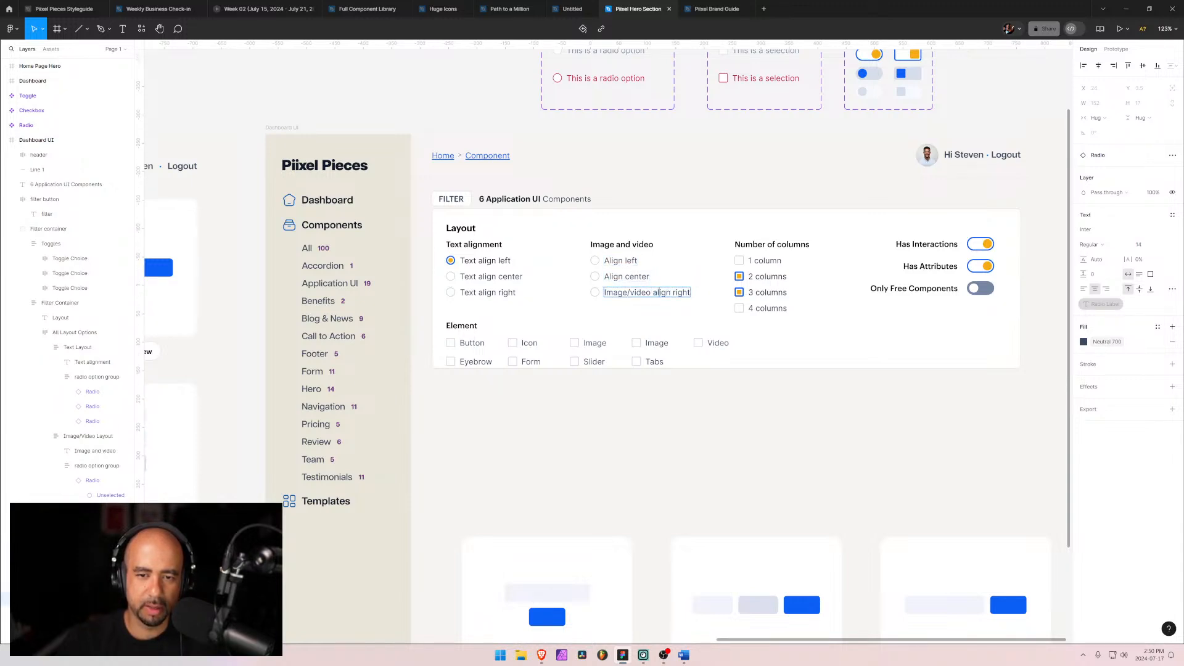
{"action": "key", "text": "shift+Home"}
{"action": "type", "text": "A"}
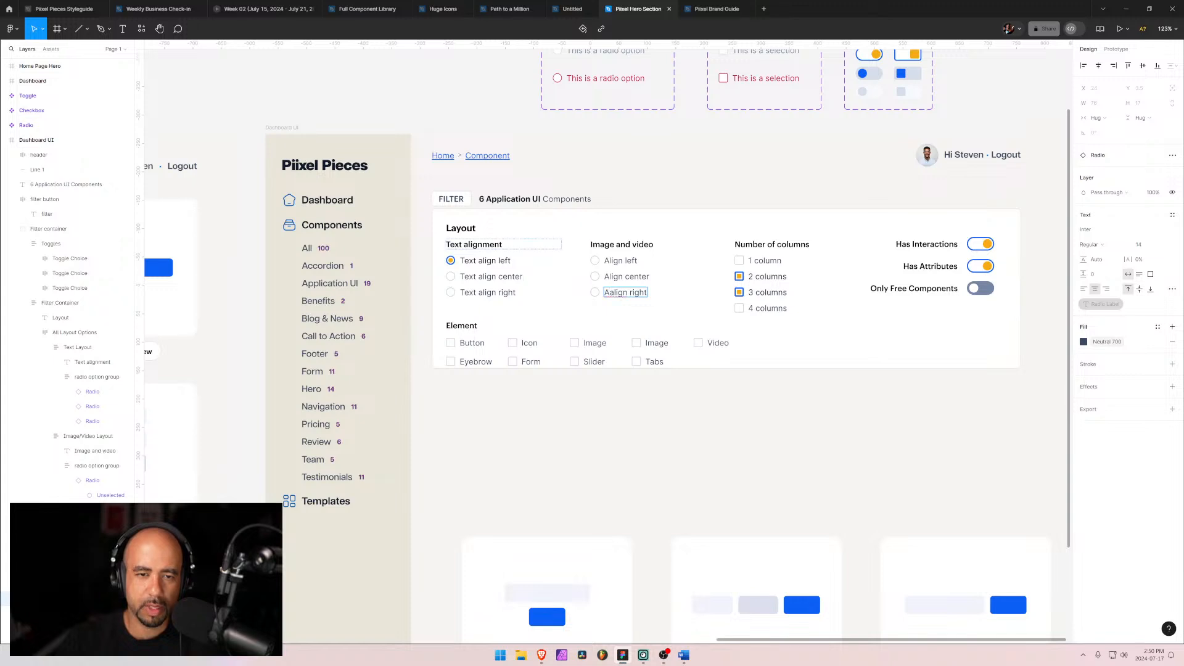
Step: Shorten the Text alignment heading to "Text"
{"action": "left_click", "coordinate": [477, 263]}
{"action": "left_click", "coordinate": [474, 245]}
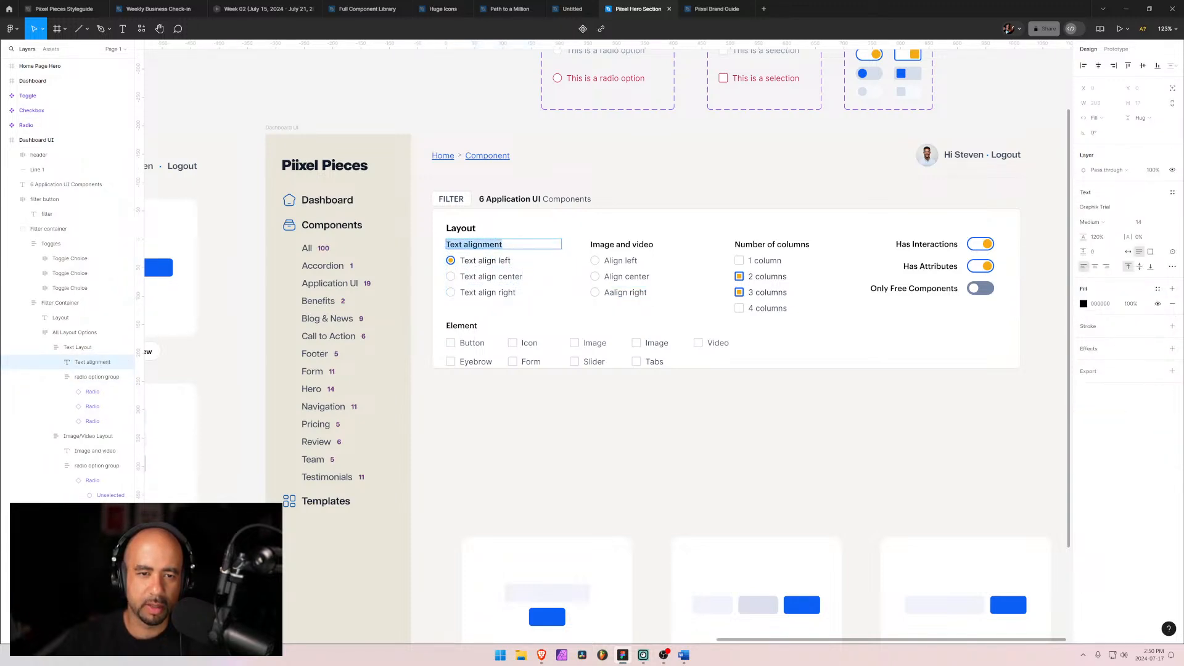
{"action": "double_click", "coordinate": [482, 244]}
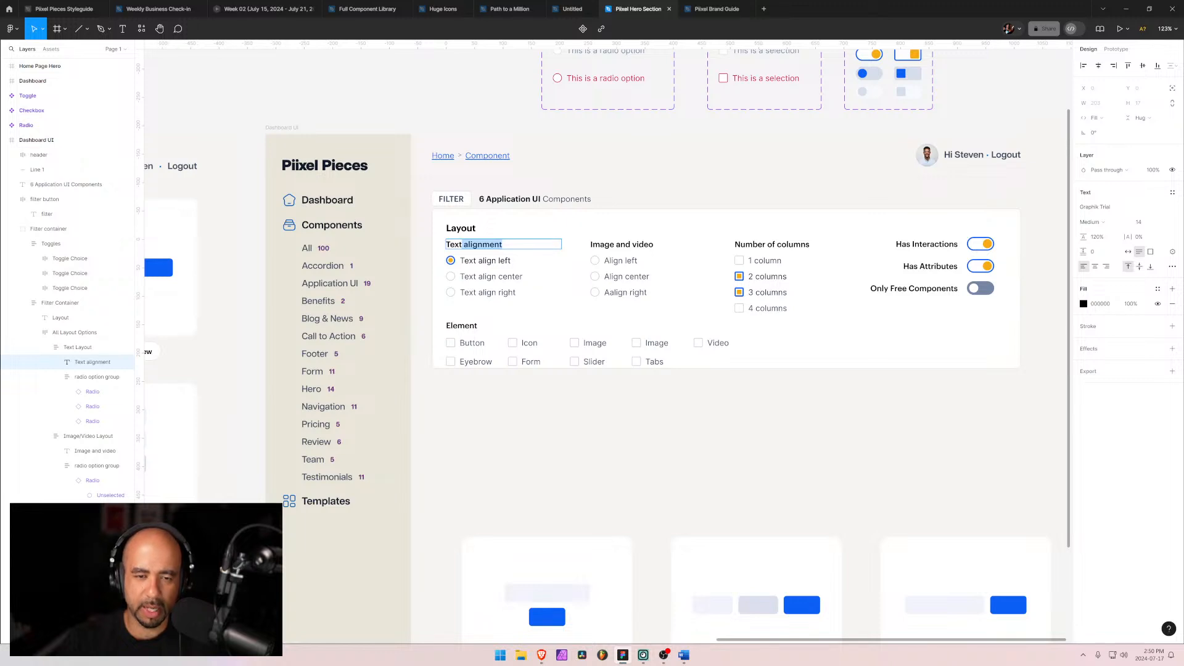
{"action": "key", "text": "BackSpace"}
Step: Shorten the text radio labels to "Align left", "Align center" and "Align right"
{"action": "left_click", "coordinate": [481, 260]}
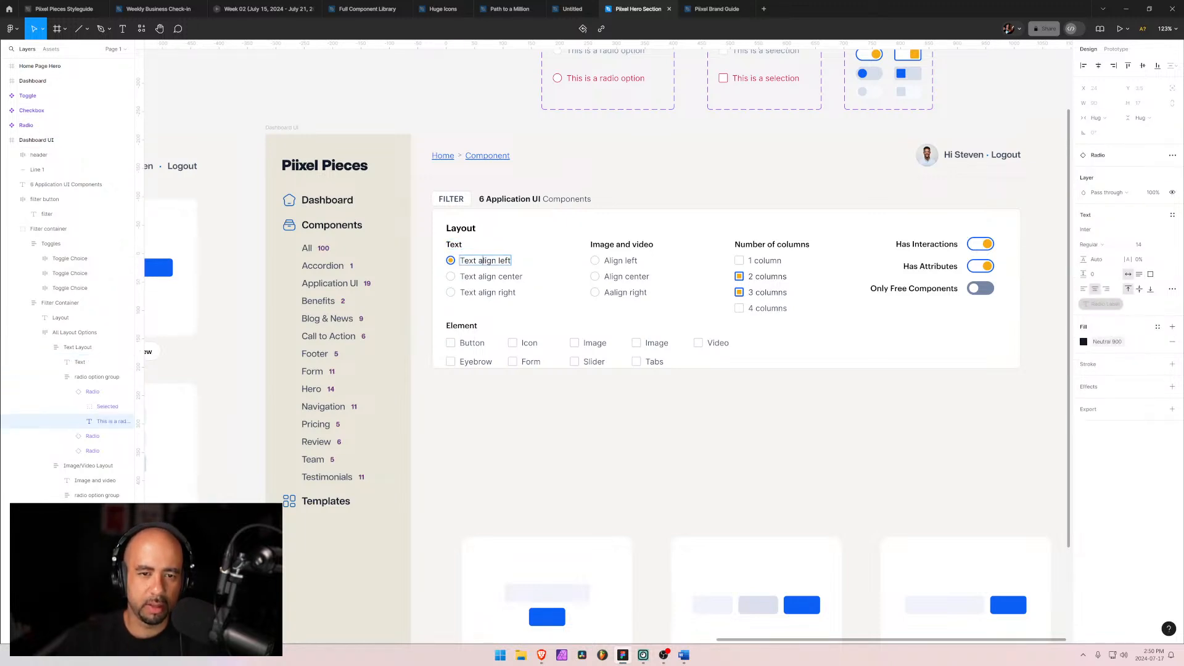
{"action": "left_click_drag", "start_coordinate": [483, 261], "coordinate": [460, 260]}
{"action": "type", "text": "S"}
{"action": "key", "text": "BackSpace"}
{"action": "type", "text": "A"}
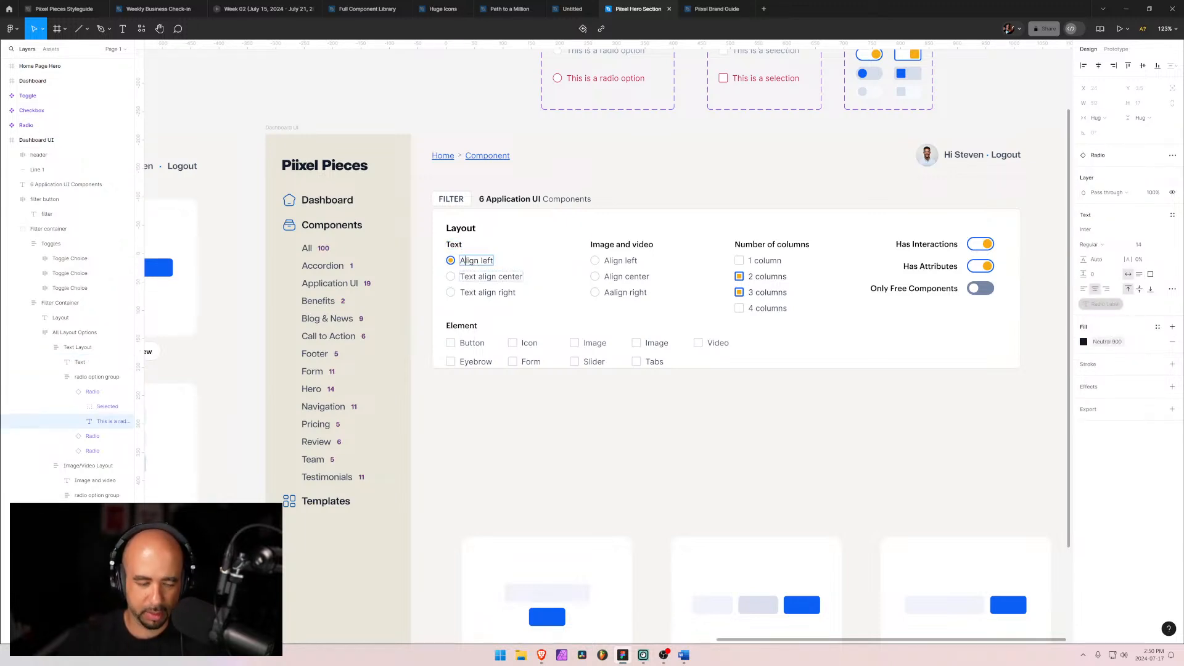
{"action": "left_click", "coordinate": [477, 276]}
{"action": "left_click_drag", "start_coordinate": [480, 276], "coordinate": [460, 293]}
{"action": "type", "text": "A"}
{"action": "left_click", "coordinate": [482, 292]}
{"action": "type", "text": "A"}
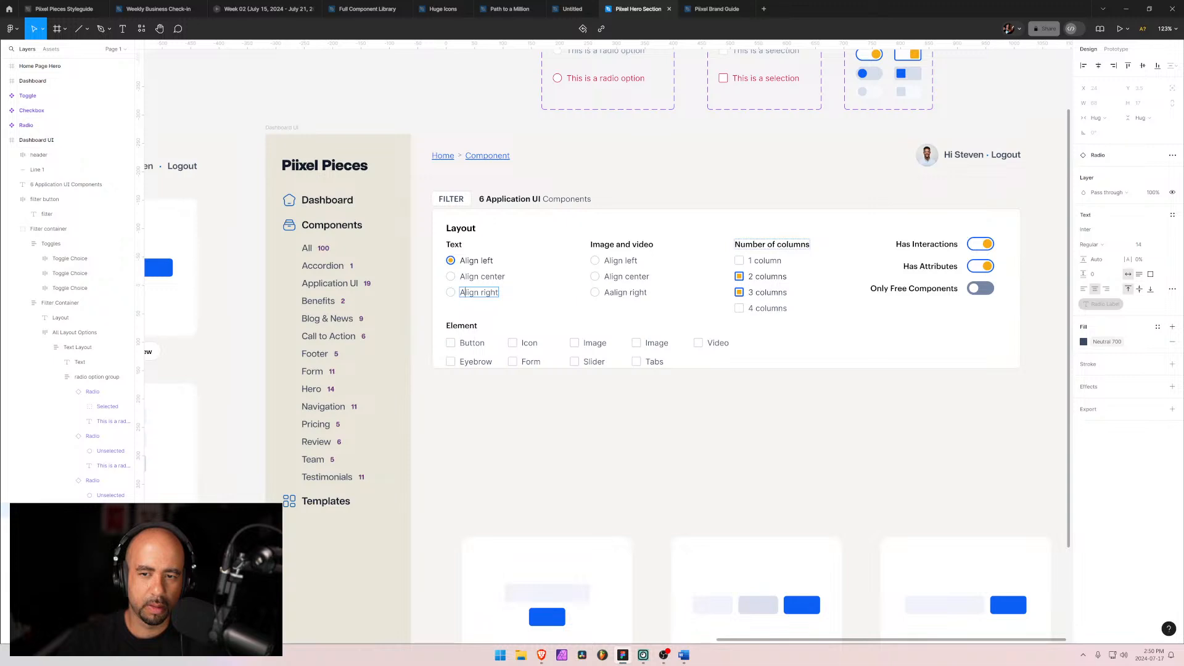
Step: Rename the Number of columns heading to "Columns"
{"action": "left_click_drag", "start_coordinate": [778, 244], "coordinate": [735, 245]}
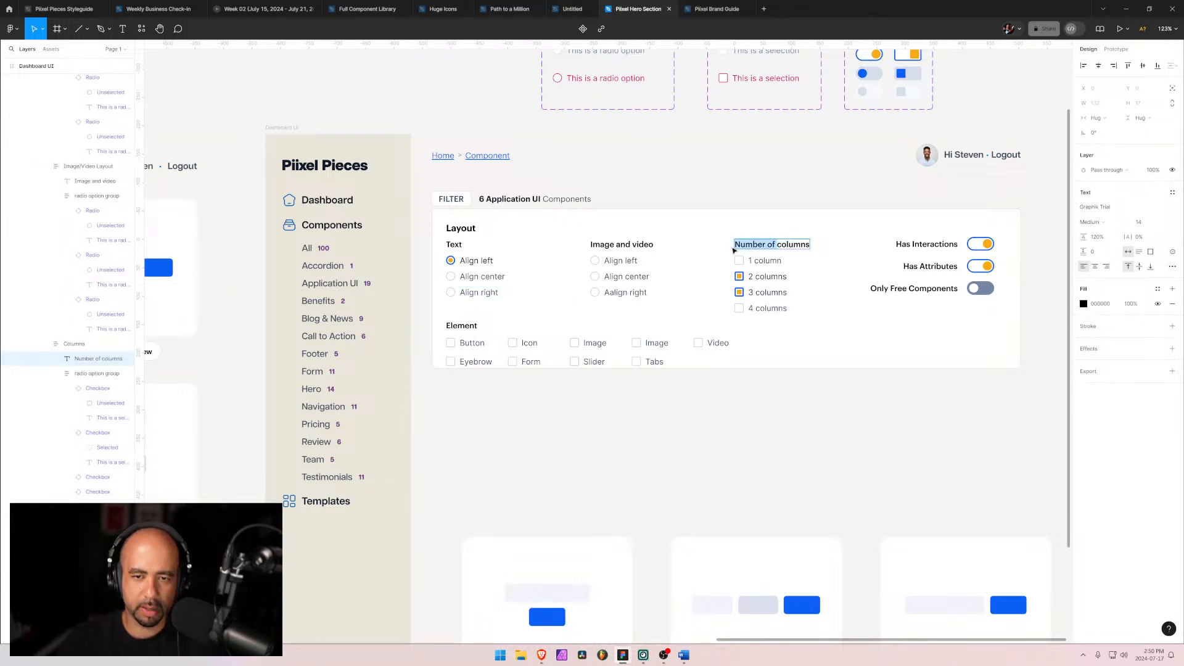
{"action": "type", "text": "Columns"}
{"action": "key", "text": "Escape"}
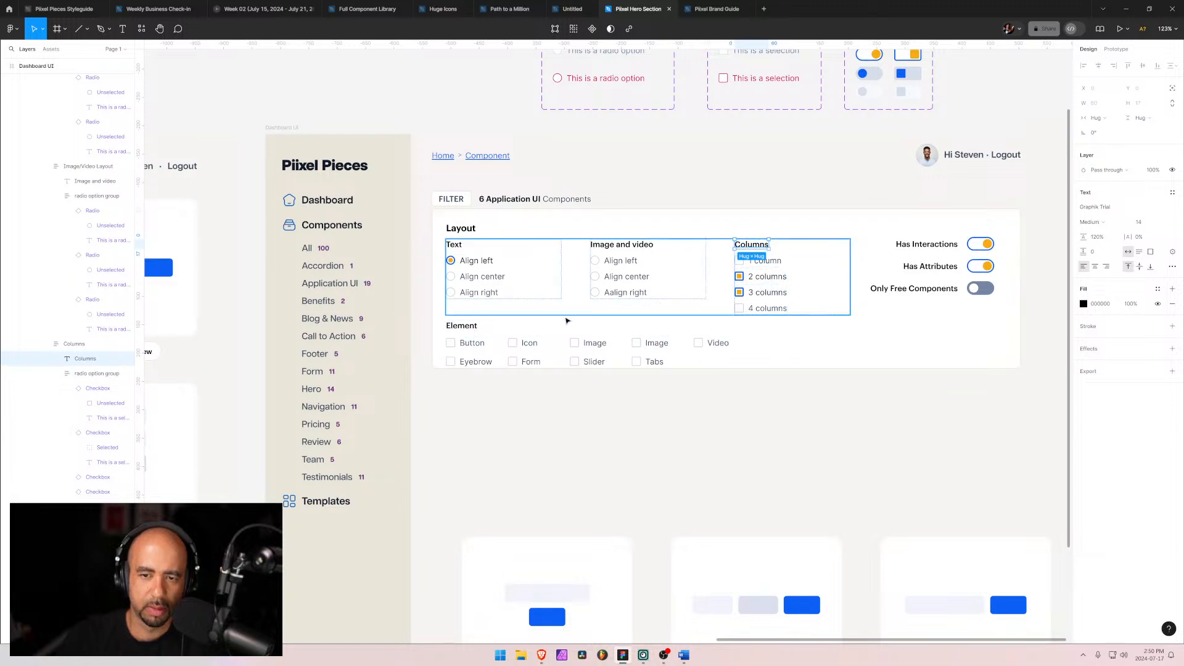
Step: Select the Text, Image and video, and Columns groups and narrow their width to about 118
{"action": "left_click", "coordinate": [686, 275]}
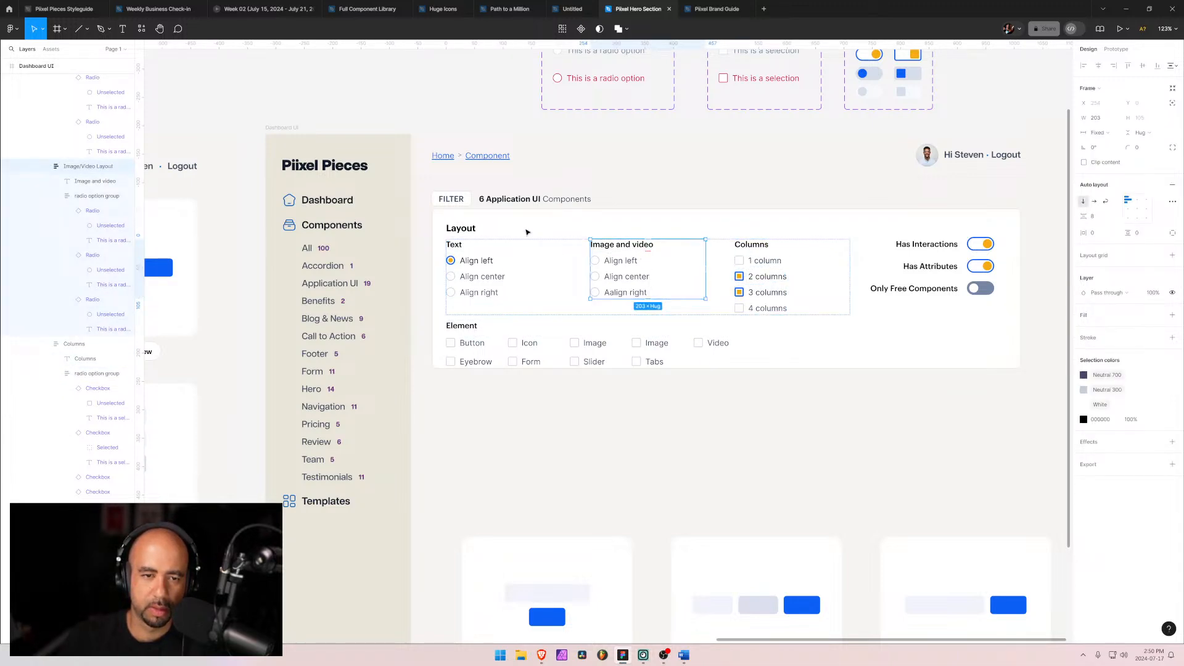
{"action": "left_click", "coordinate": [633, 247]}
{"action": "left_click", "coordinate": [541, 259]}
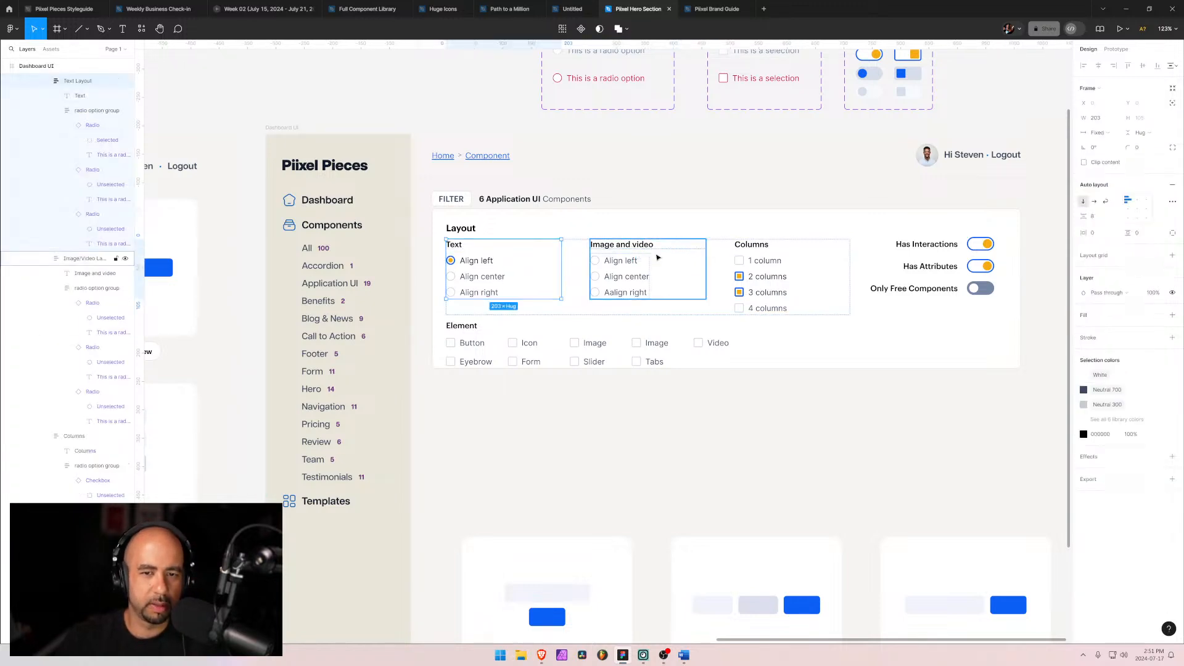
{"action": "left_click", "coordinate": [660, 256], "text": "shift"}
{"action": "left_click", "coordinate": [766, 256], "text": "shift"}
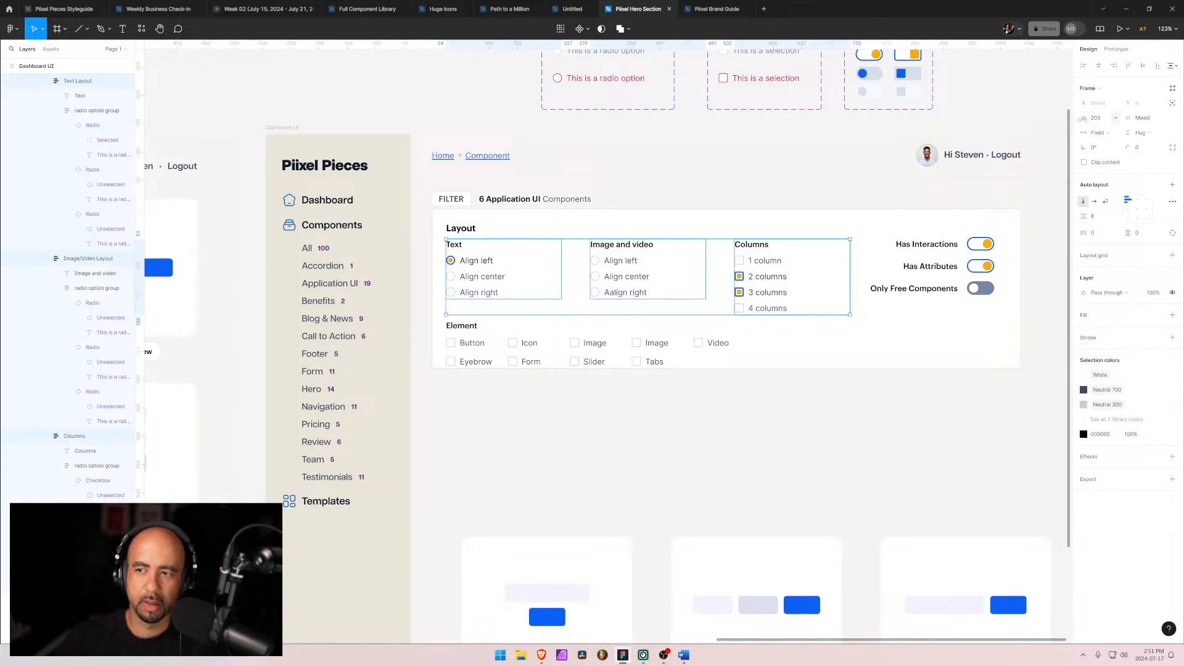
{"action": "left_click_drag", "start_coordinate": [1084, 118], "coordinate": [1005, 125]}
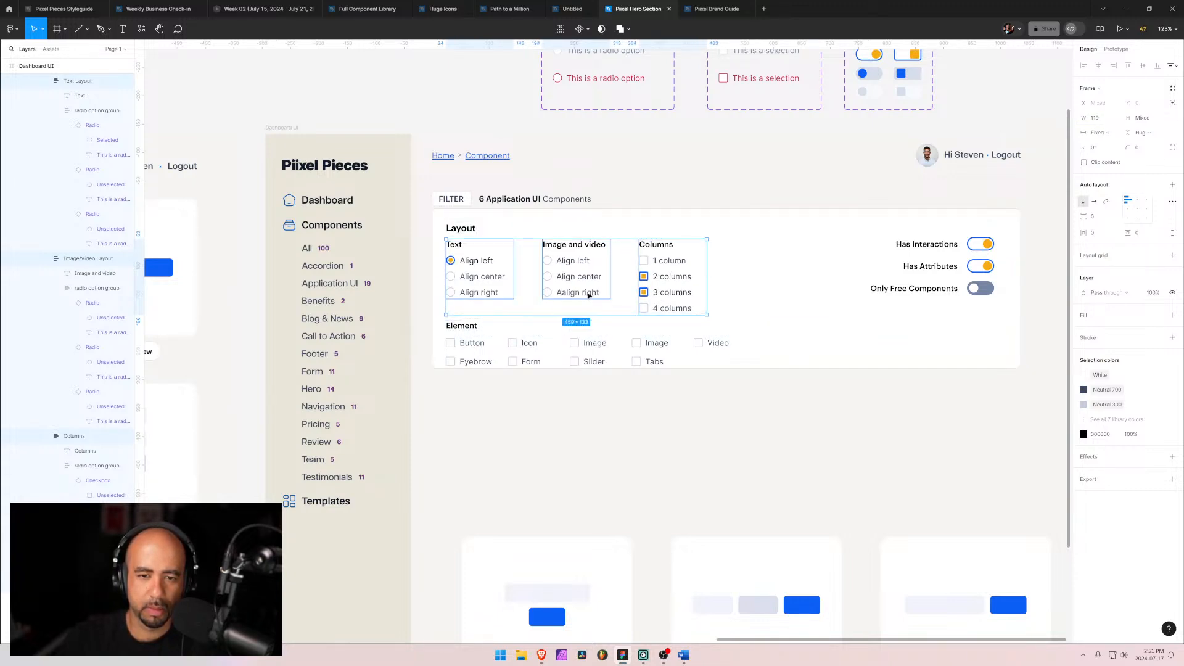
Step: Change the layout groups' width sizing, trying Fill container and choosing Fixed width
{"action": "left_click", "coordinate": [1116, 120]}
{"action": "left_click", "coordinate": [1114, 143]}
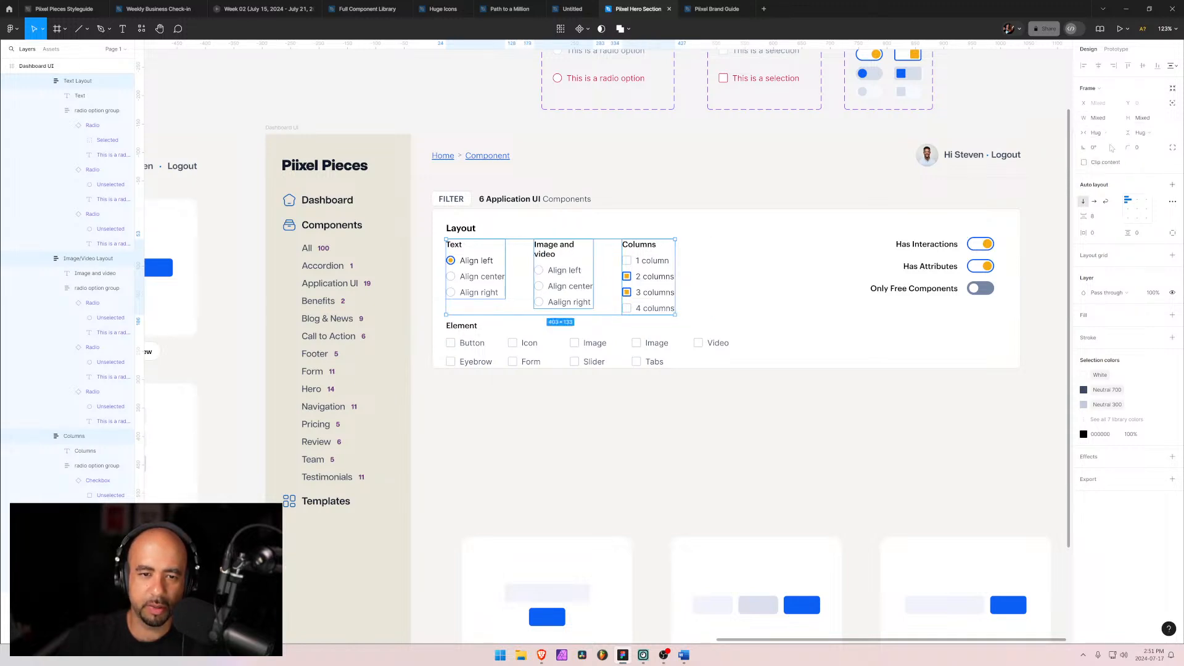
{"action": "left_click", "coordinate": [1105, 133]}
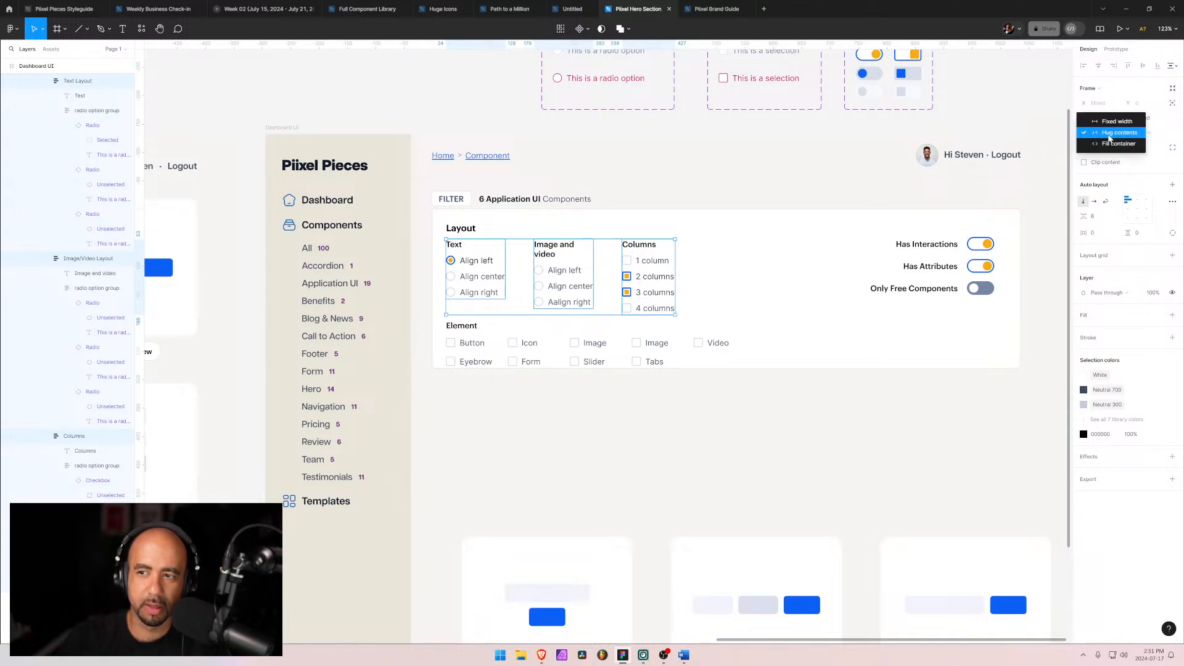
{"action": "left_click", "coordinate": [1106, 146]}
{"action": "left_click", "coordinate": [1107, 132]}
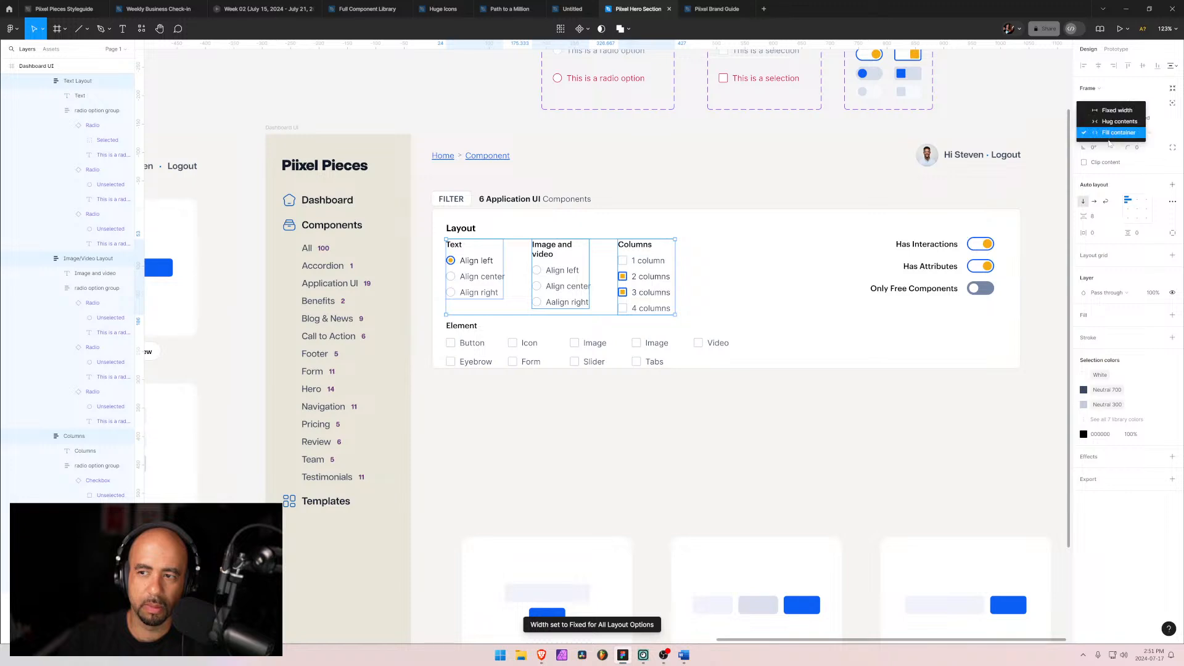
{"action": "left_click", "coordinate": [1114, 121]}
Step: Set the Image and video heading's width to Hug contents so it fits on one line
{"action": "double_click", "coordinate": [552, 247]}
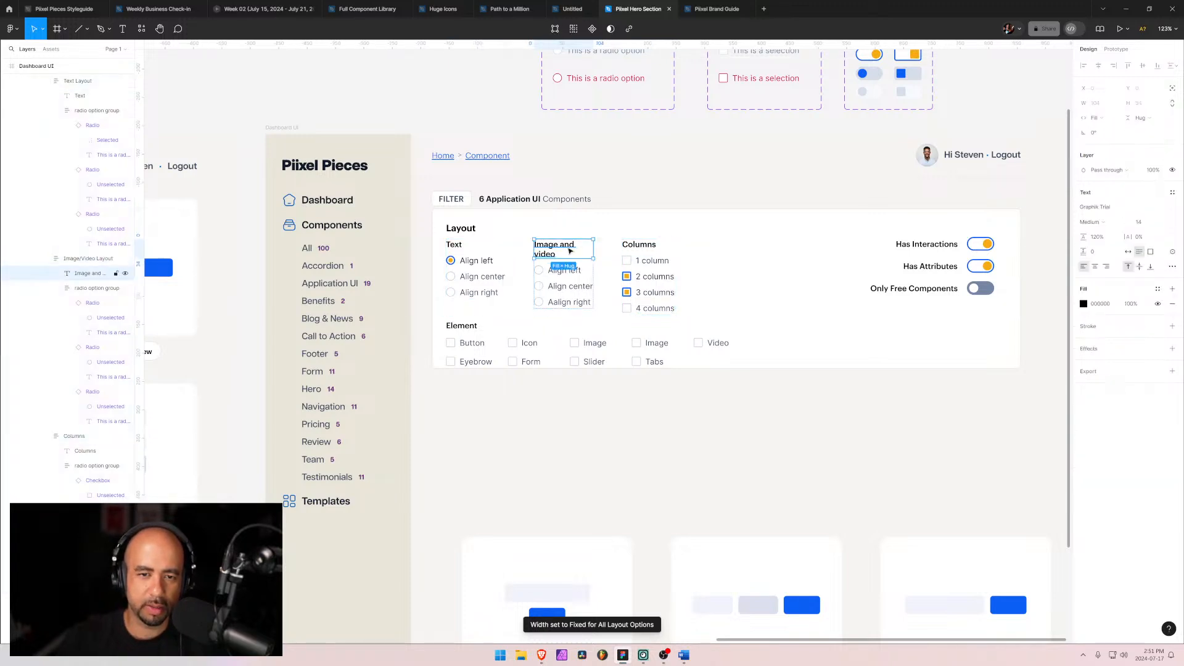
{"action": "left_click", "coordinate": [1104, 117]}
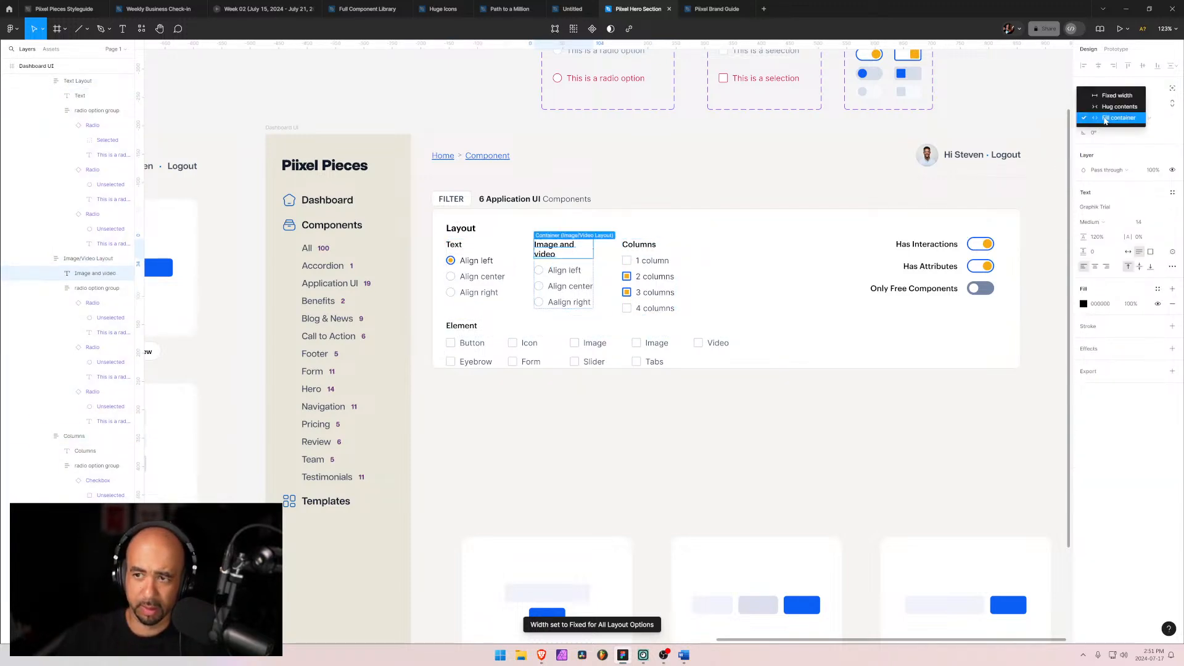
{"action": "left_click", "coordinate": [1105, 108]}
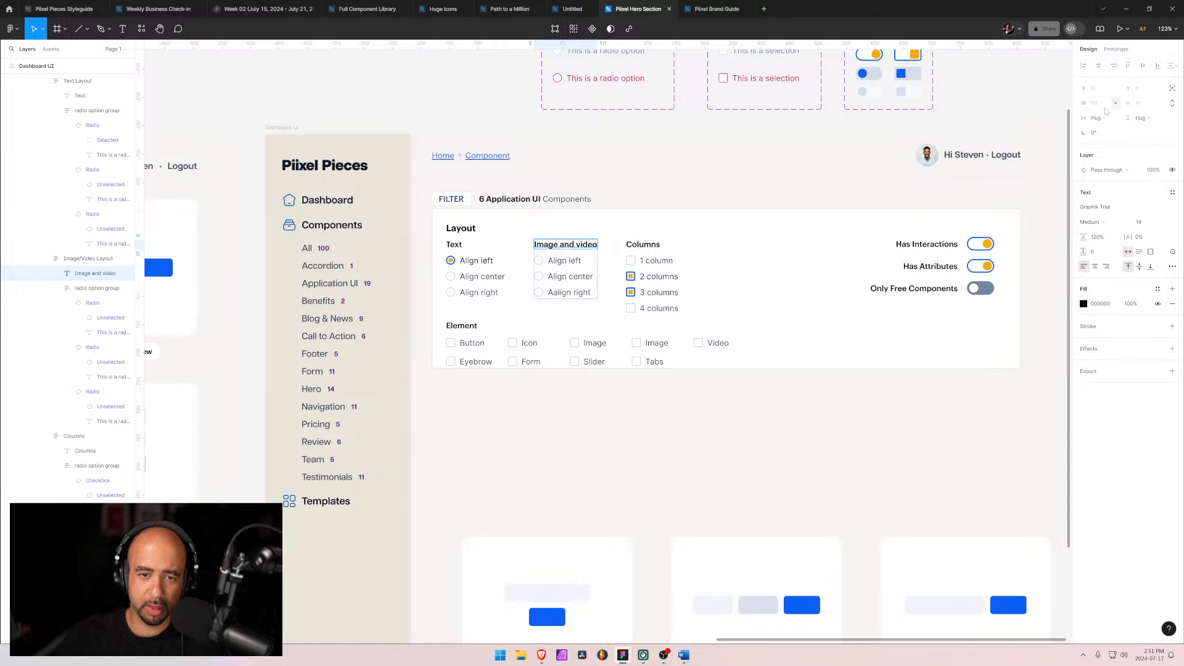
Step: Inspect the Columns group's checkbox layers and their width sizing in the layer hierarchy
{"action": "left_click", "coordinate": [670, 281]}
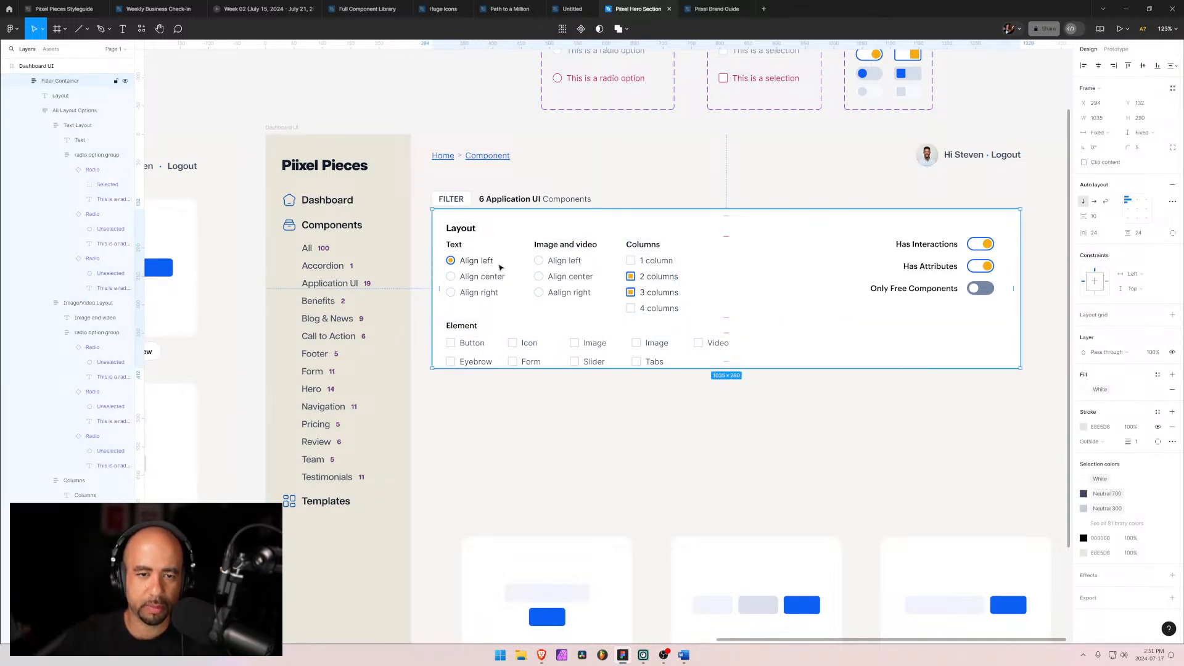
{"action": "double_click", "coordinate": [601, 266]}
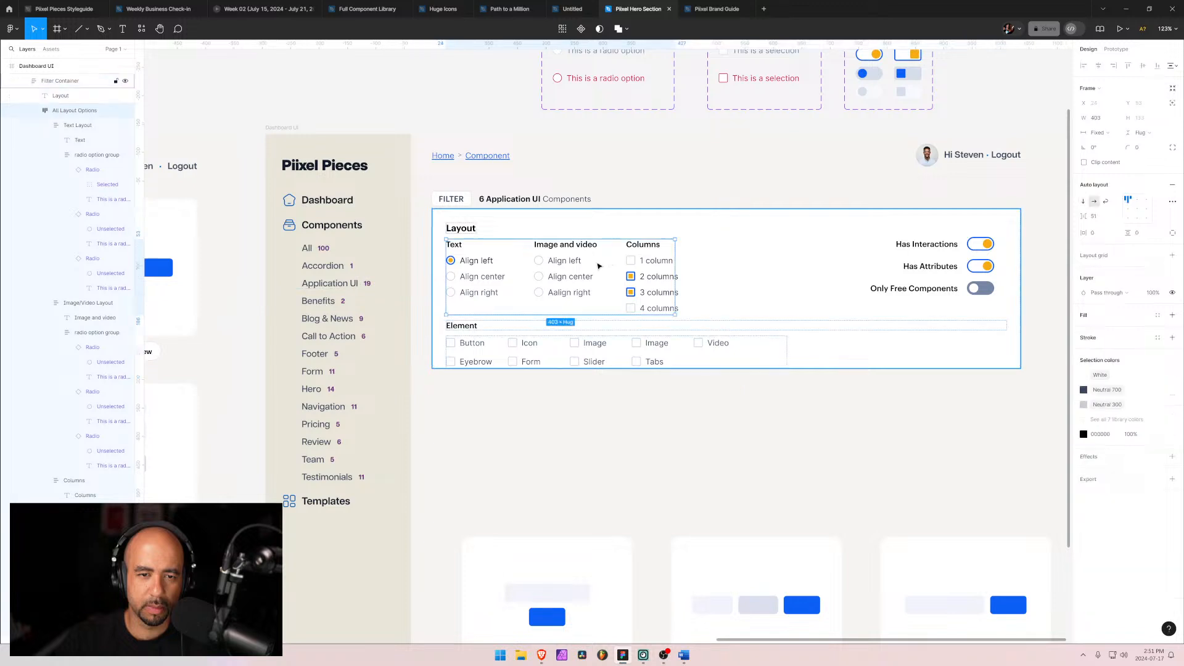
{"action": "double_click", "coordinate": [665, 279]}
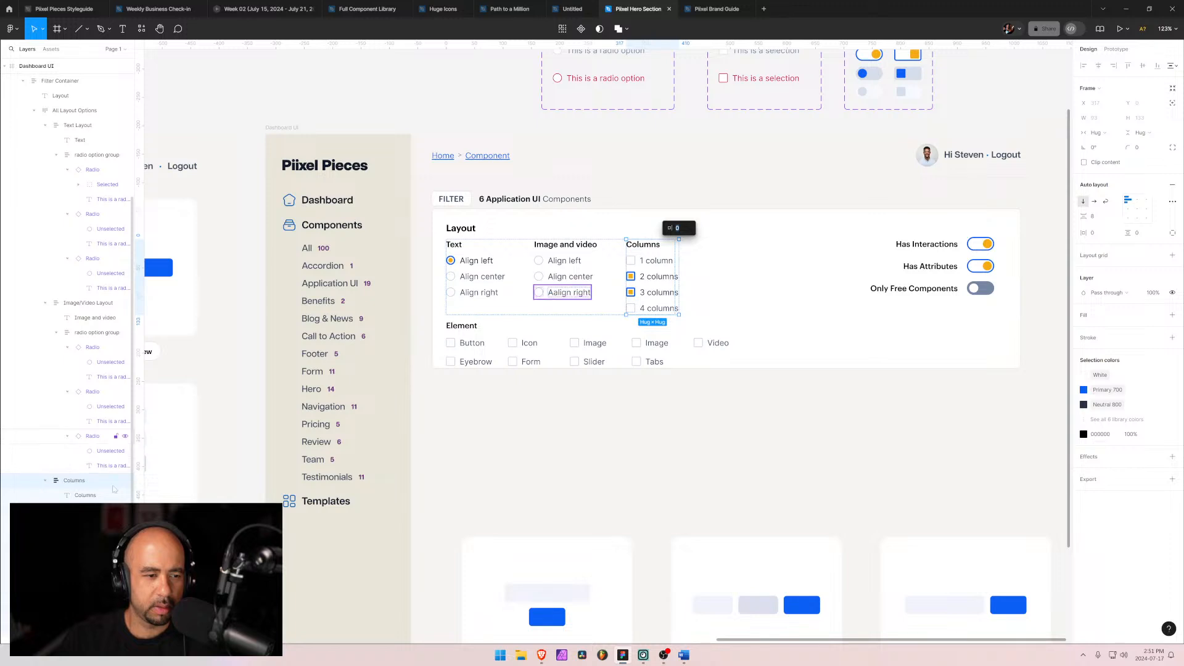
{"action": "scroll", "coordinate": [104, 394], "scroll_direction": "down", "scroll_amount": 3}
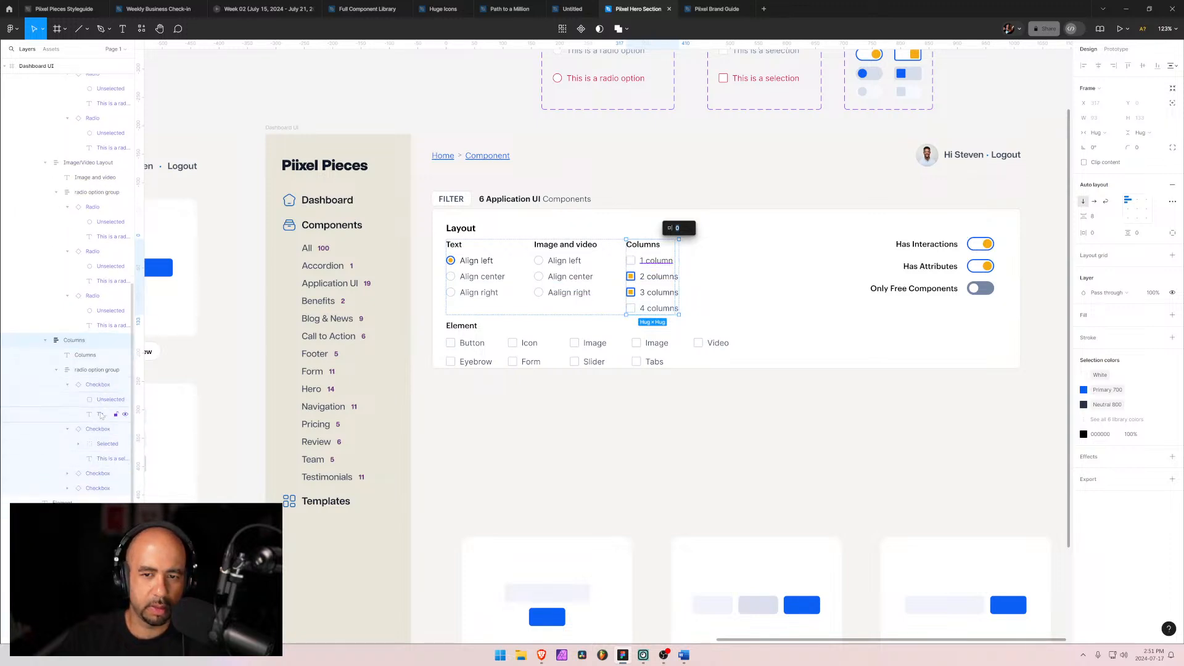
{"action": "left_click", "coordinate": [97, 429]}
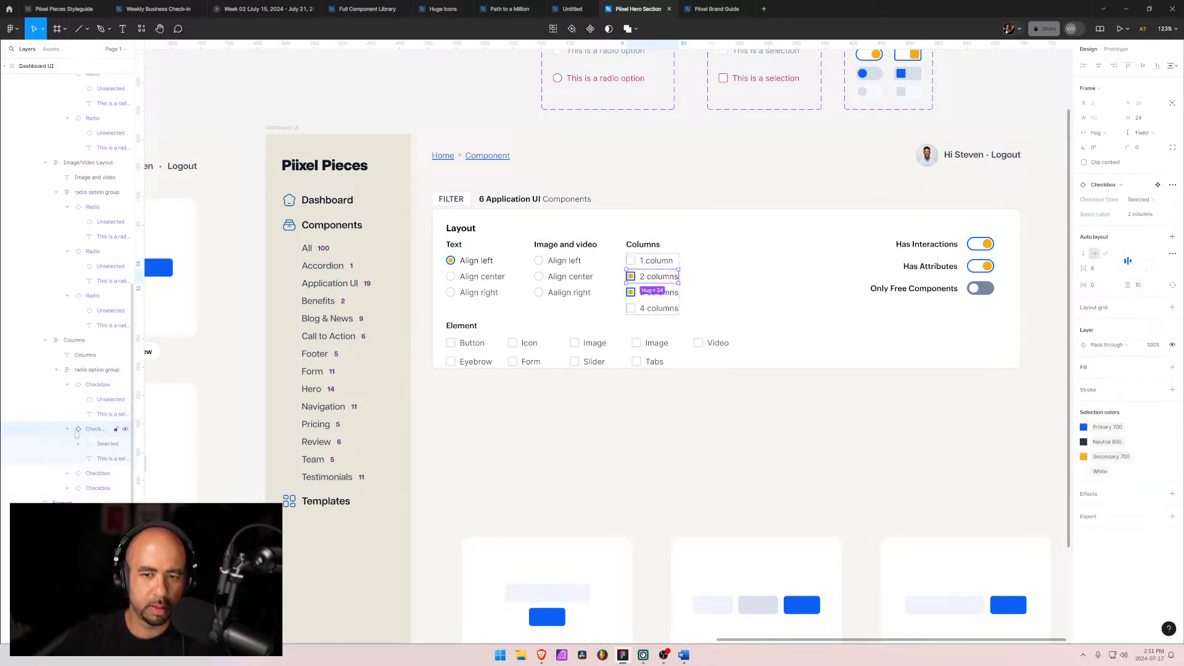
{"action": "left_click", "coordinate": [67, 429]}
{"action": "left_click", "coordinate": [67, 384]}
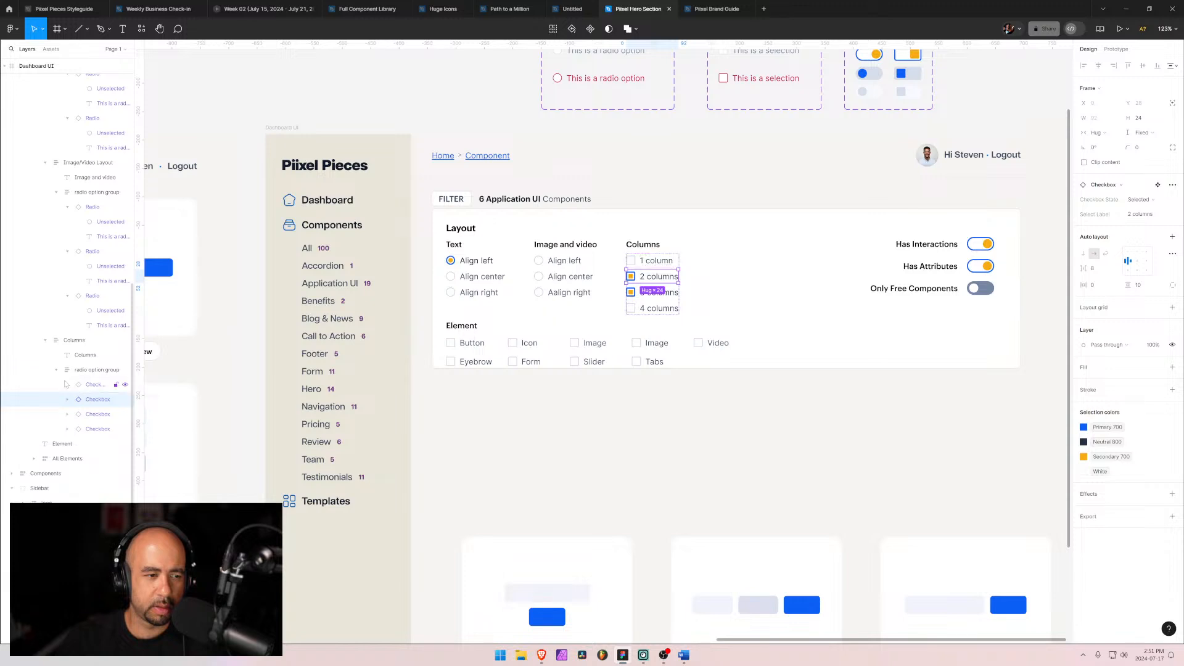
{"action": "left_click", "coordinate": [86, 370]}
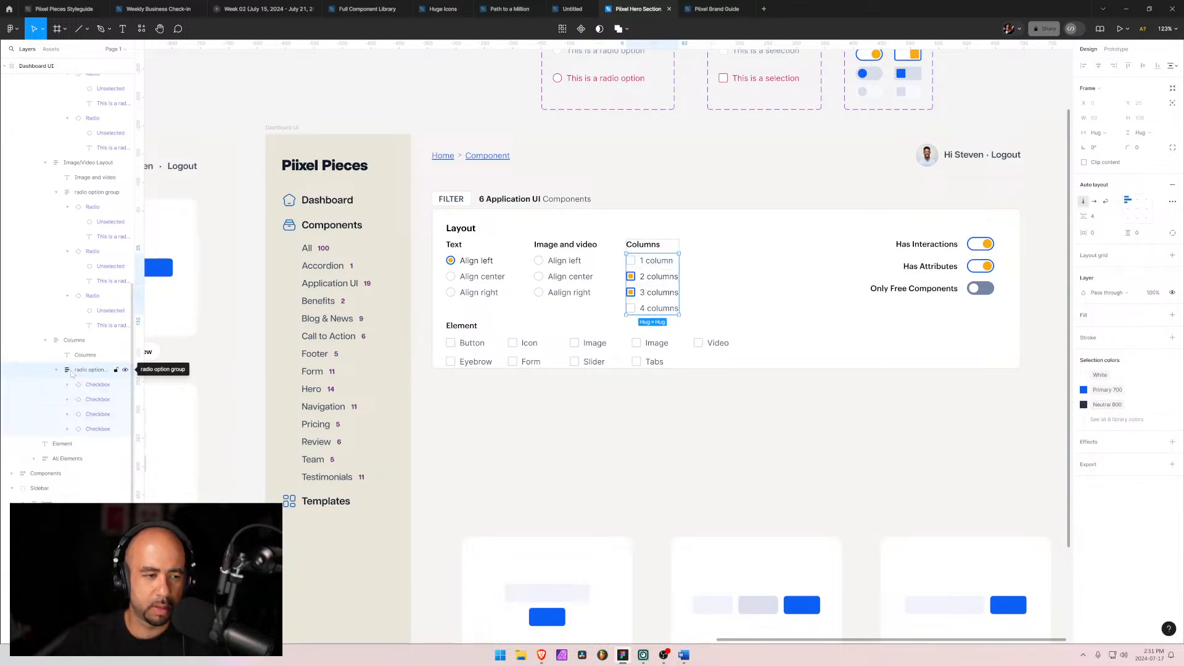
{"action": "left_click", "coordinate": [93, 388]}
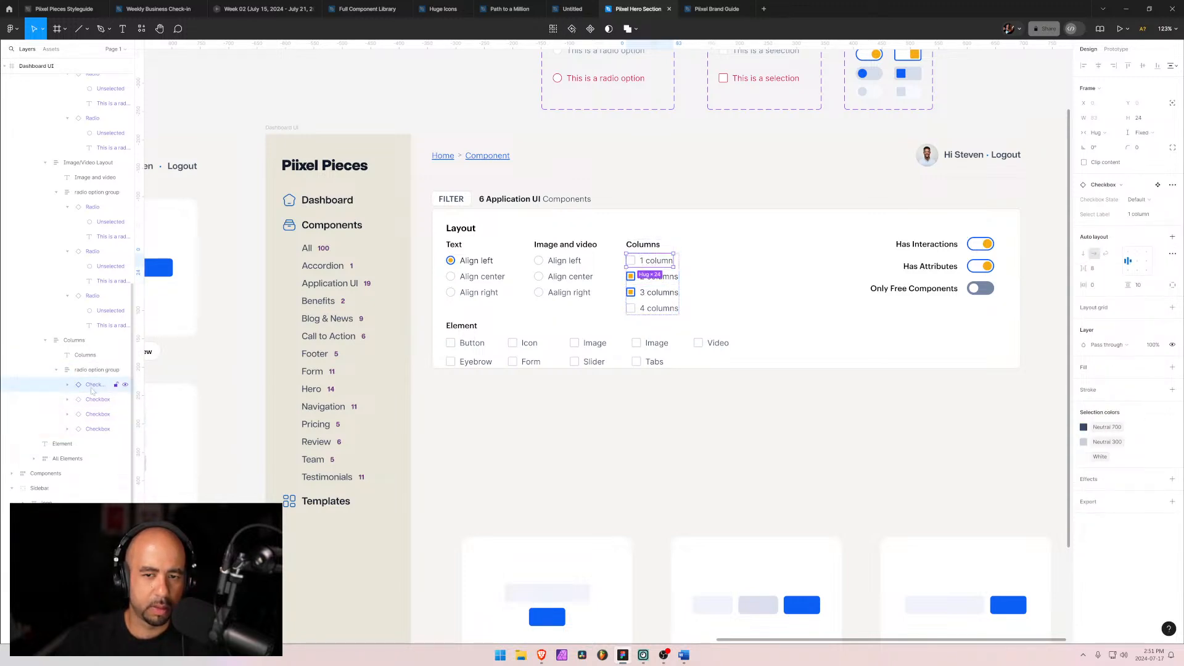
{"action": "left_click", "coordinate": [96, 430], "text": "shift"}
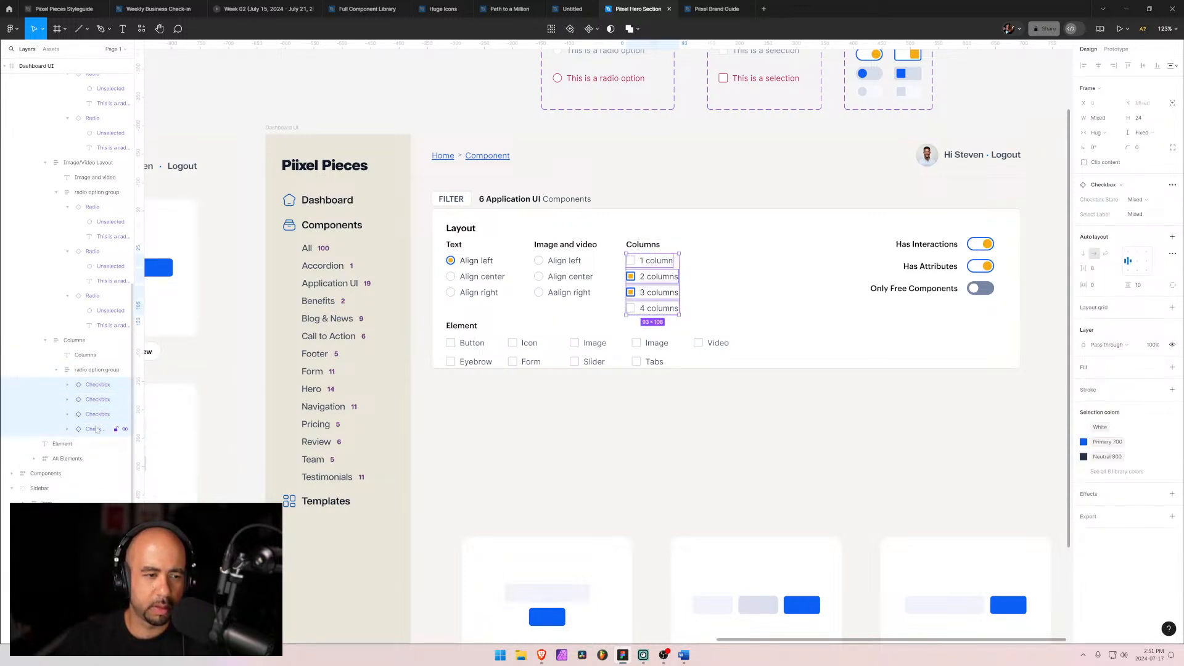
{"action": "left_click", "coordinate": [1111, 133]}
{"action": "left_click", "coordinate": [1117, 133]}
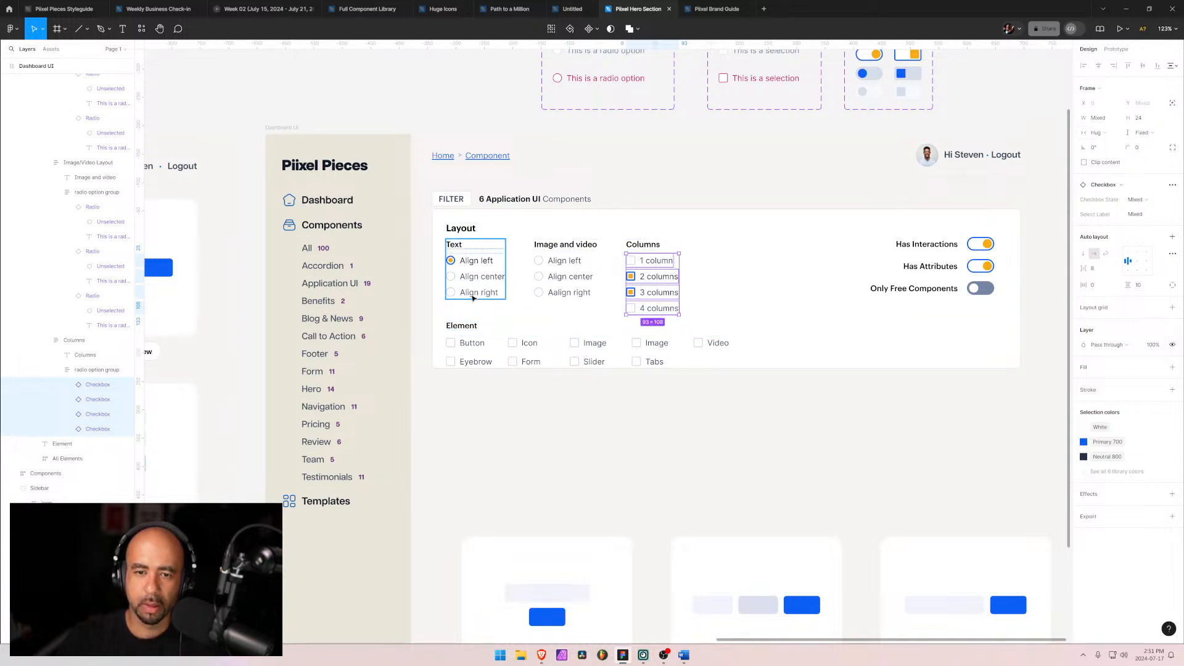
{"action": "left_click", "coordinate": [77, 375]}
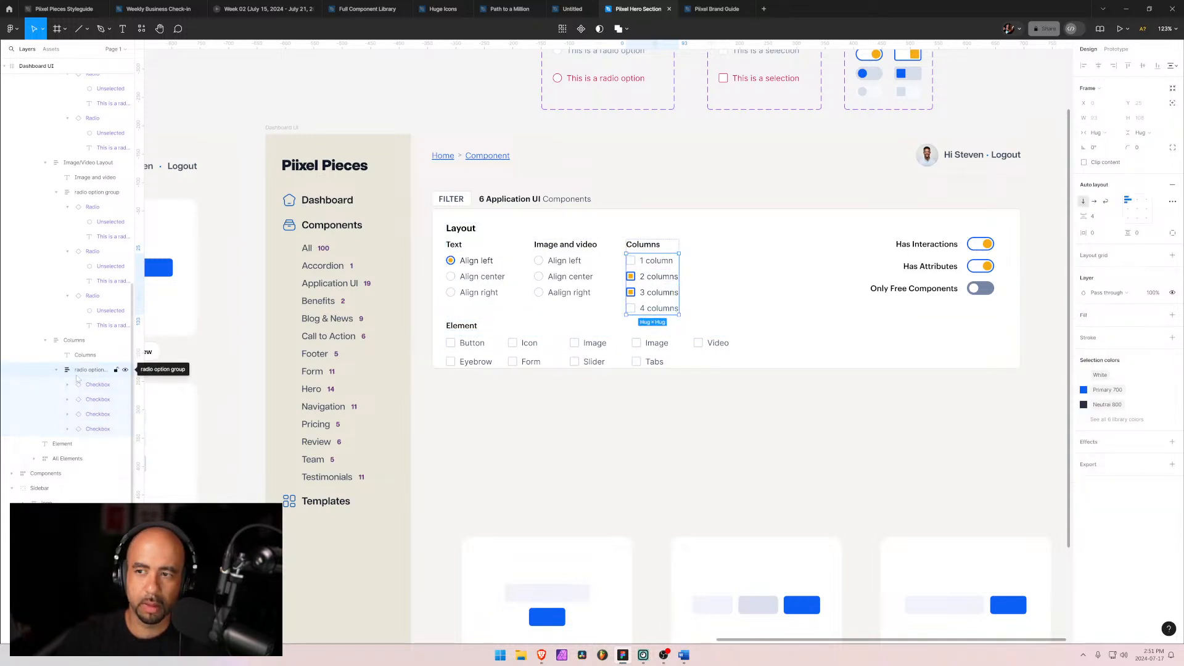
{"action": "left_click", "coordinate": [77, 344]}
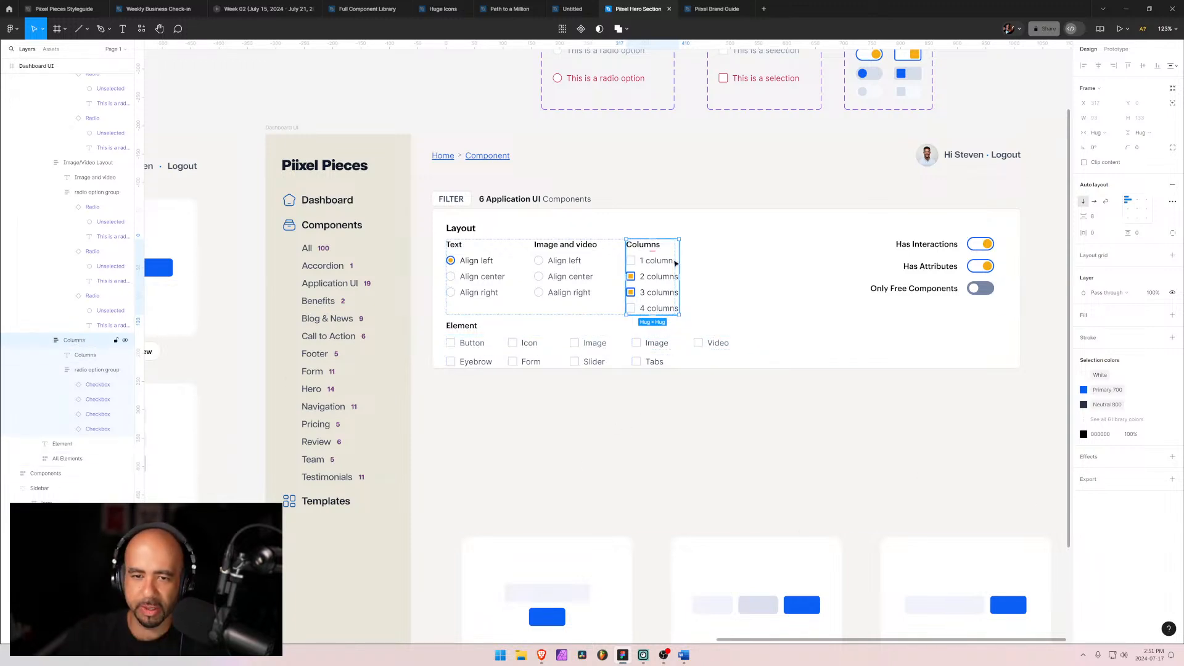
Step: Select the group holding all layout options and try Fill container width, then set its width to Hug contents
{"action": "key", "text": "shift+Return"}
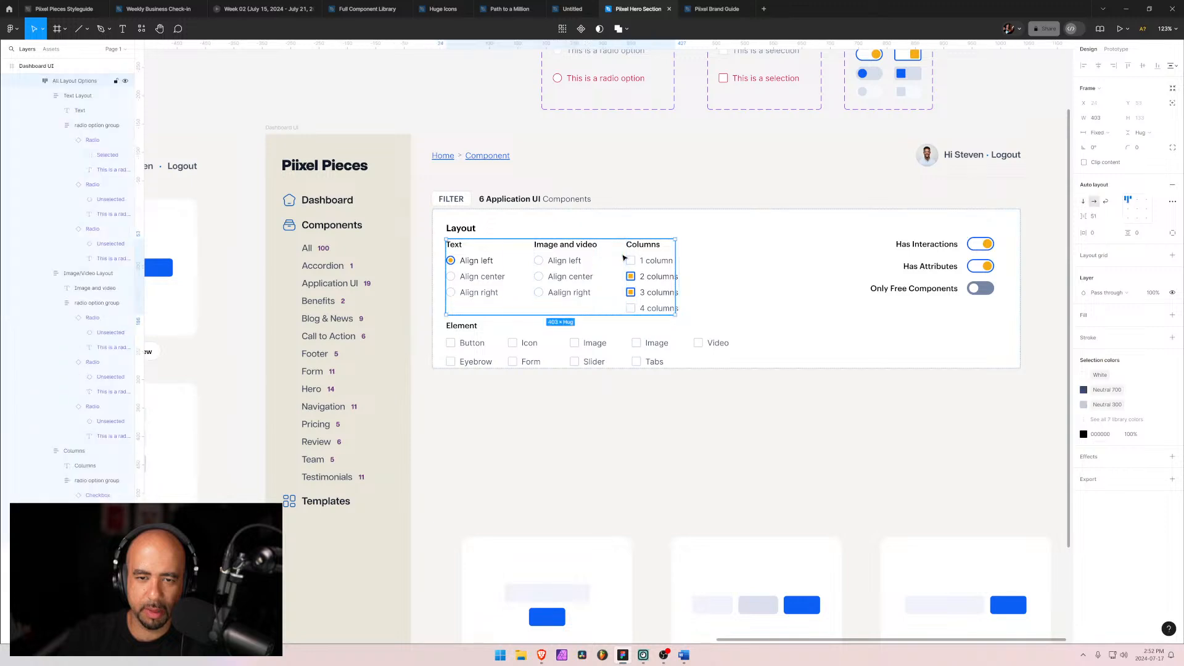
{"action": "left_click", "coordinate": [1101, 133]}
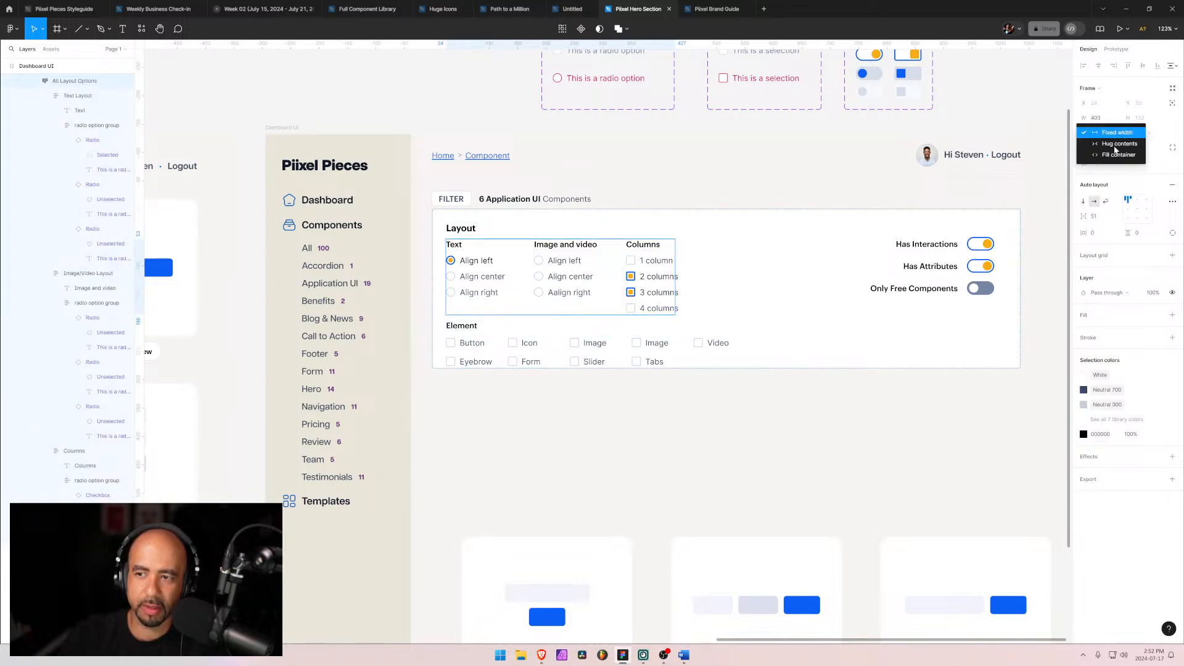
{"action": "left_click", "coordinate": [1113, 158]}
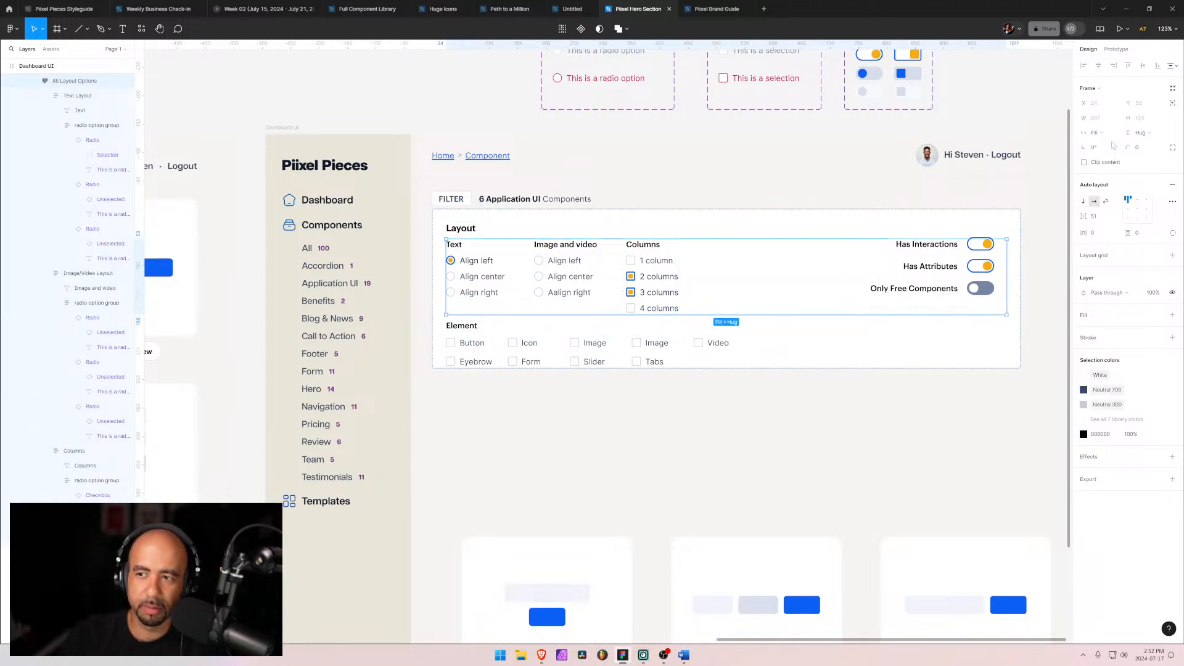
{"action": "left_click", "coordinate": [1111, 133]}
{"action": "left_click", "coordinate": [1113, 122]}
Step: Move the toggles group down to sit at the bottom right of the filter panel
{"action": "left_click", "coordinate": [756, 228]}
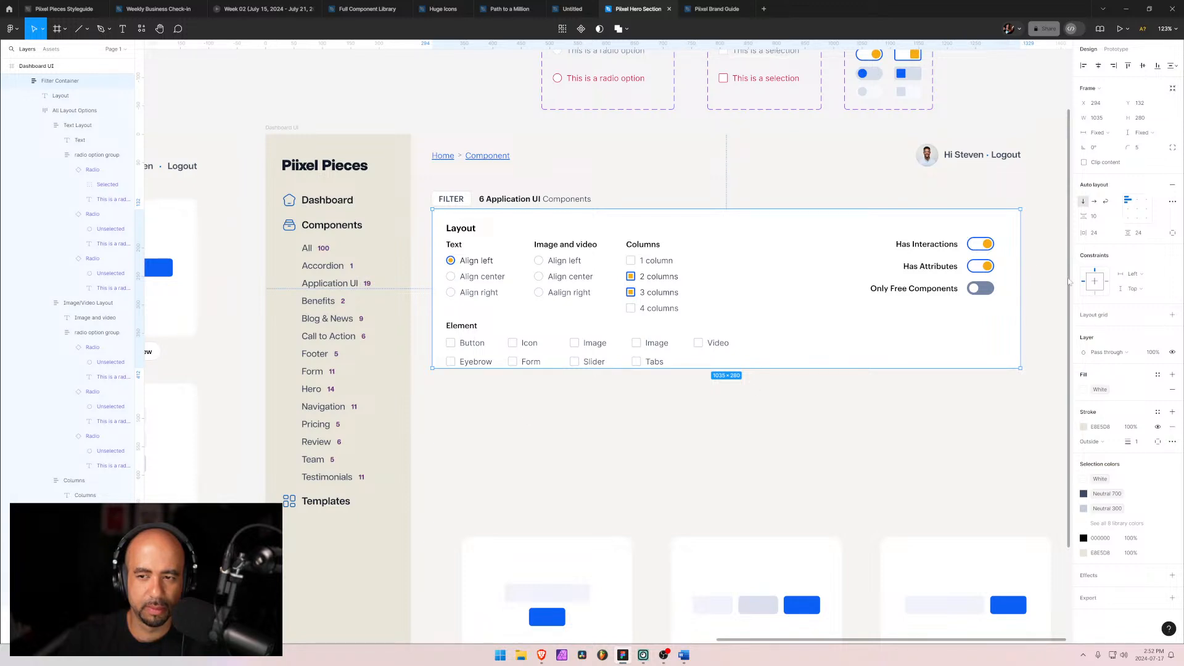
{"action": "left_click", "coordinate": [913, 250]}
{"action": "left_click_drag", "start_coordinate": [907, 266], "coordinate": [905, 322]}
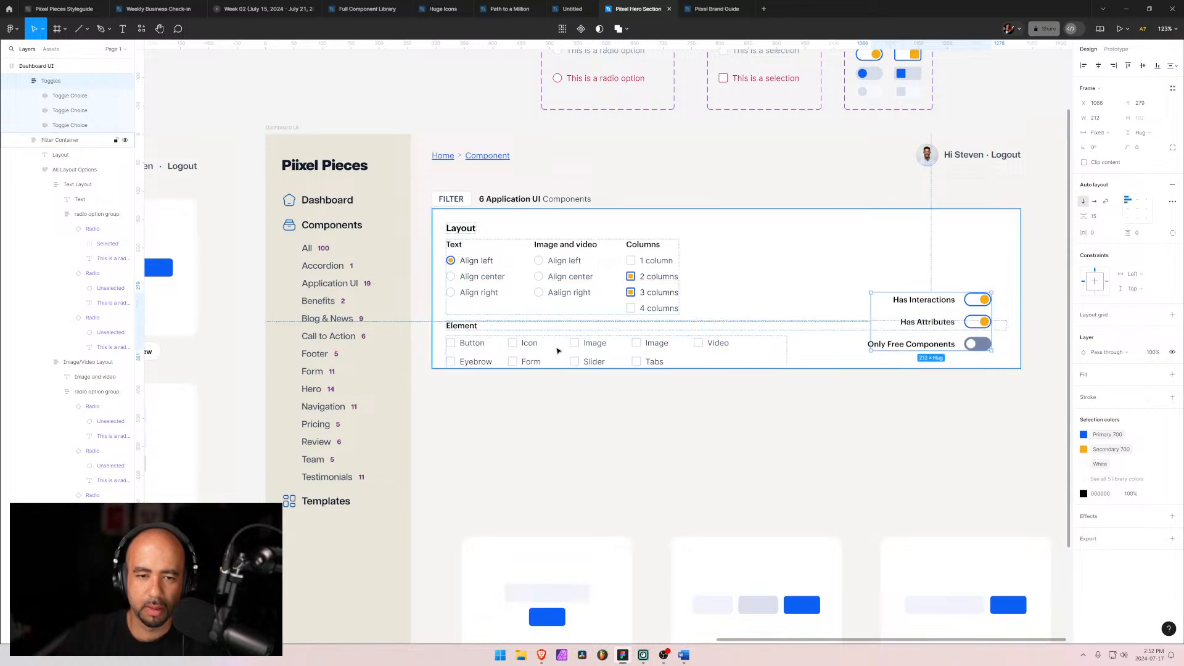
Step: Rename the Text Layout and Image/Video Layout groups as Text and Image/Video in the layers list
{"action": "left_click", "coordinate": [512, 245]}
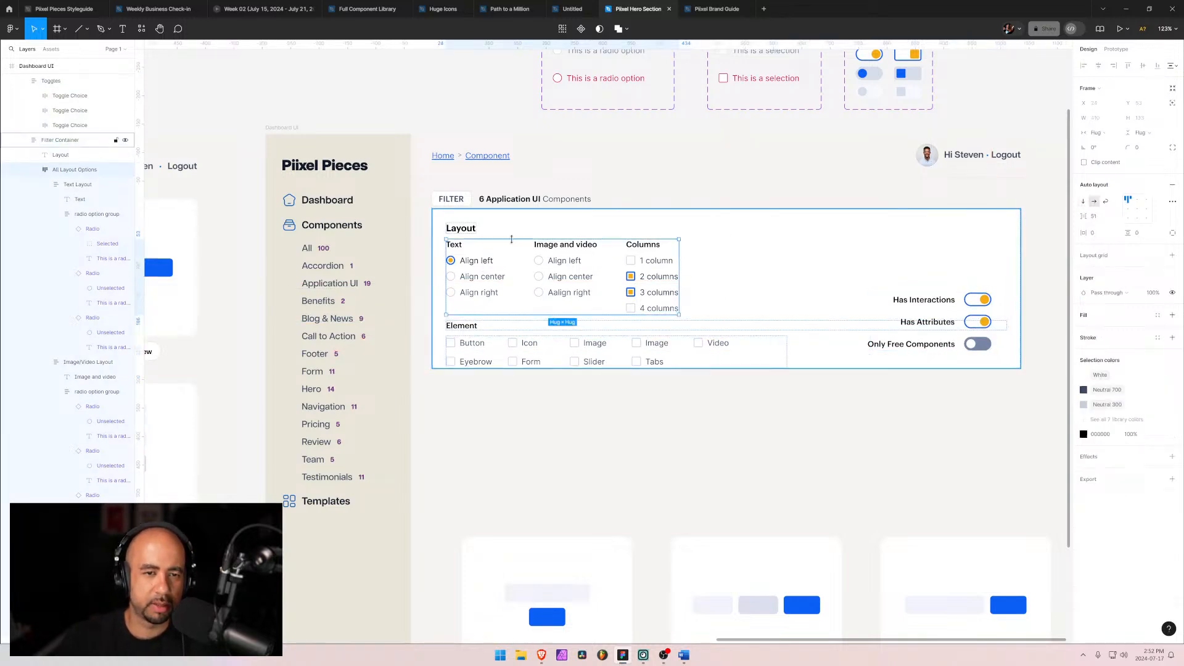
{"action": "left_click", "coordinate": [475, 230]}
{"action": "left_click", "coordinate": [44, 185]}
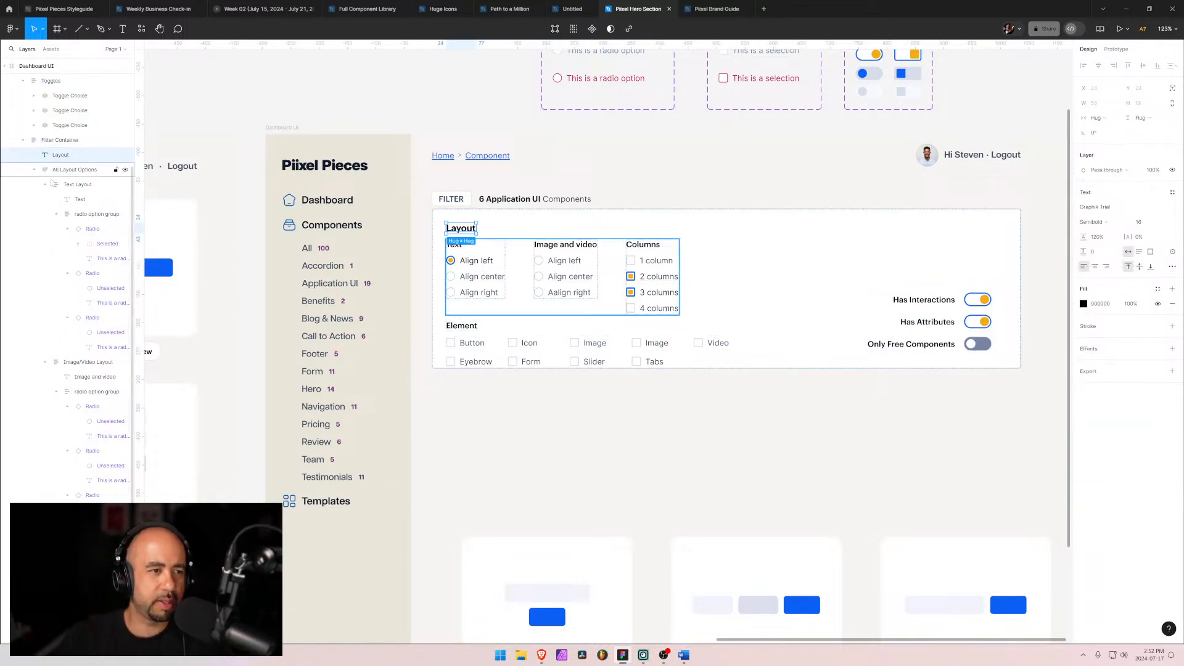
{"action": "left_click", "coordinate": [44, 199]}
{"action": "left_click", "coordinate": [45, 214]}
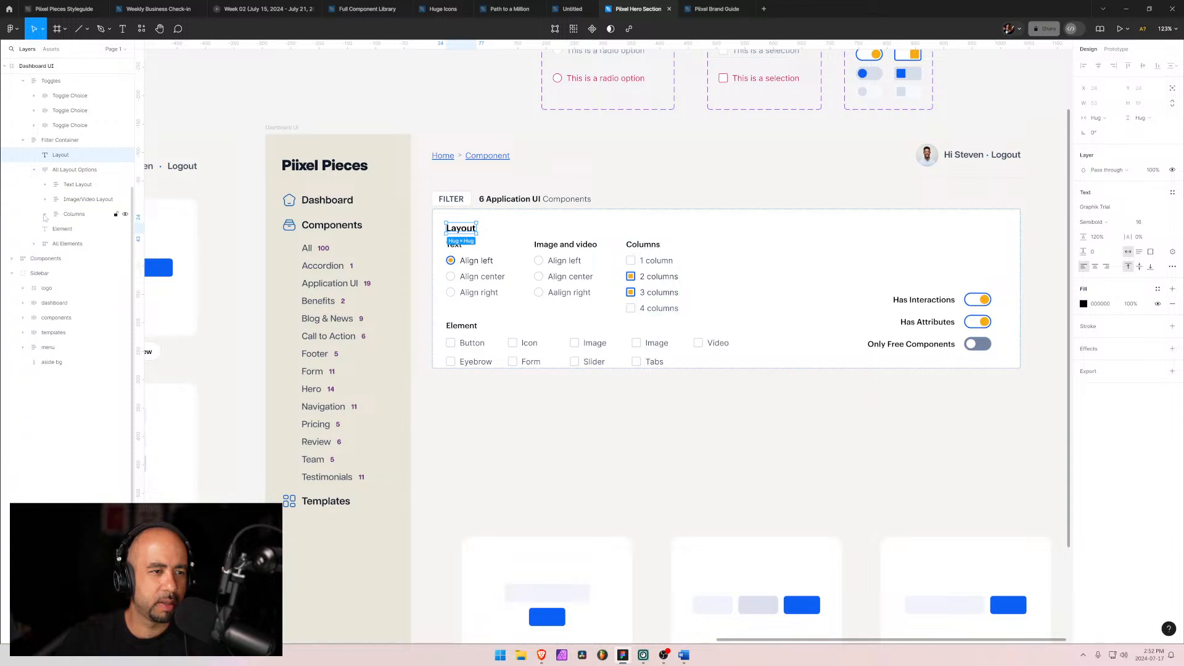
{"action": "left_click", "coordinate": [72, 214]}
{"action": "left_click", "coordinate": [80, 199]}
{"action": "left_click", "coordinate": [75, 185]}
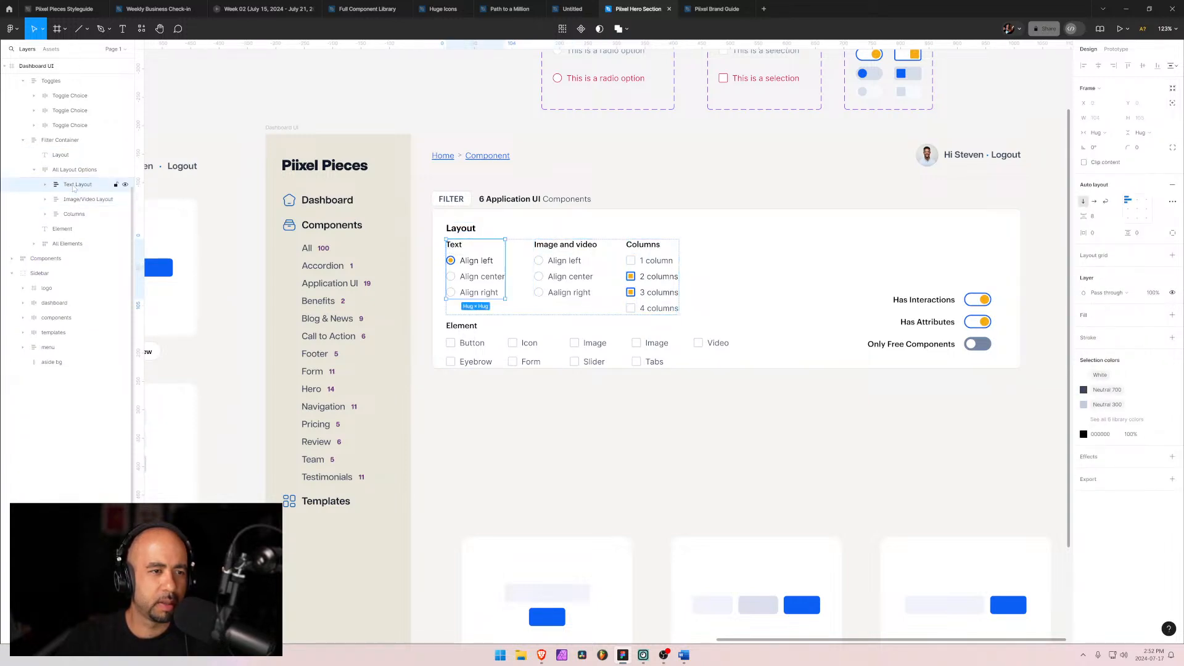
{"action": "double_click", "coordinate": [74, 185]}
{"action": "type", "text": "text"}
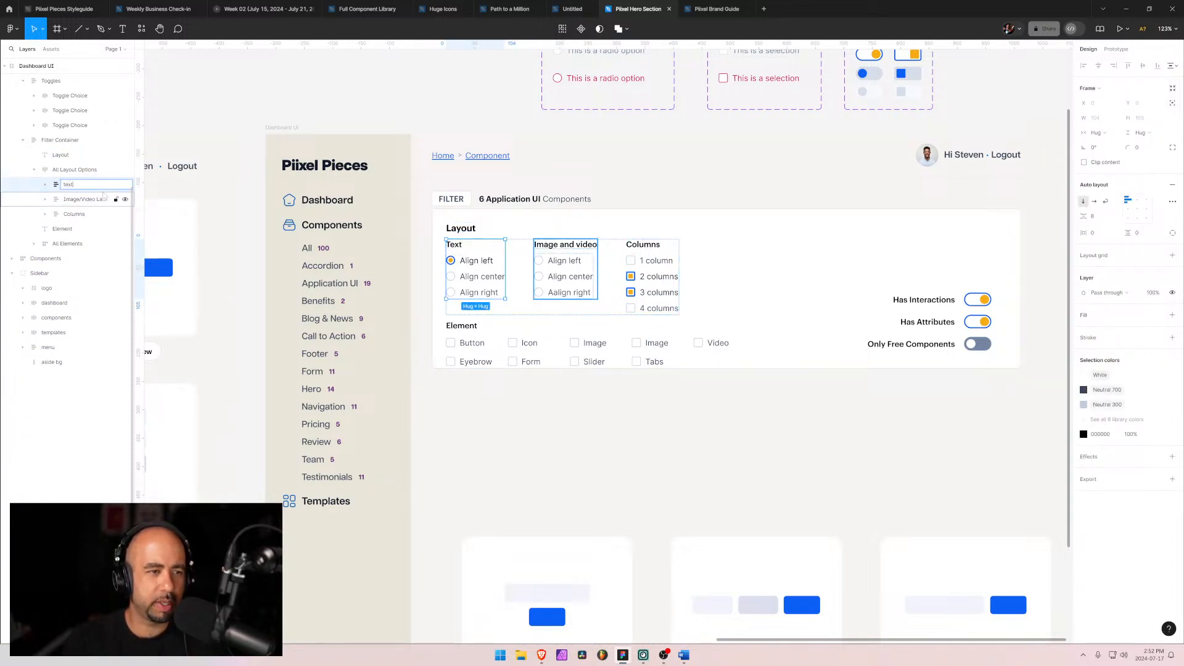
{"action": "left_click", "coordinate": [102, 199]}
{"action": "double_click", "coordinate": [102, 201]}
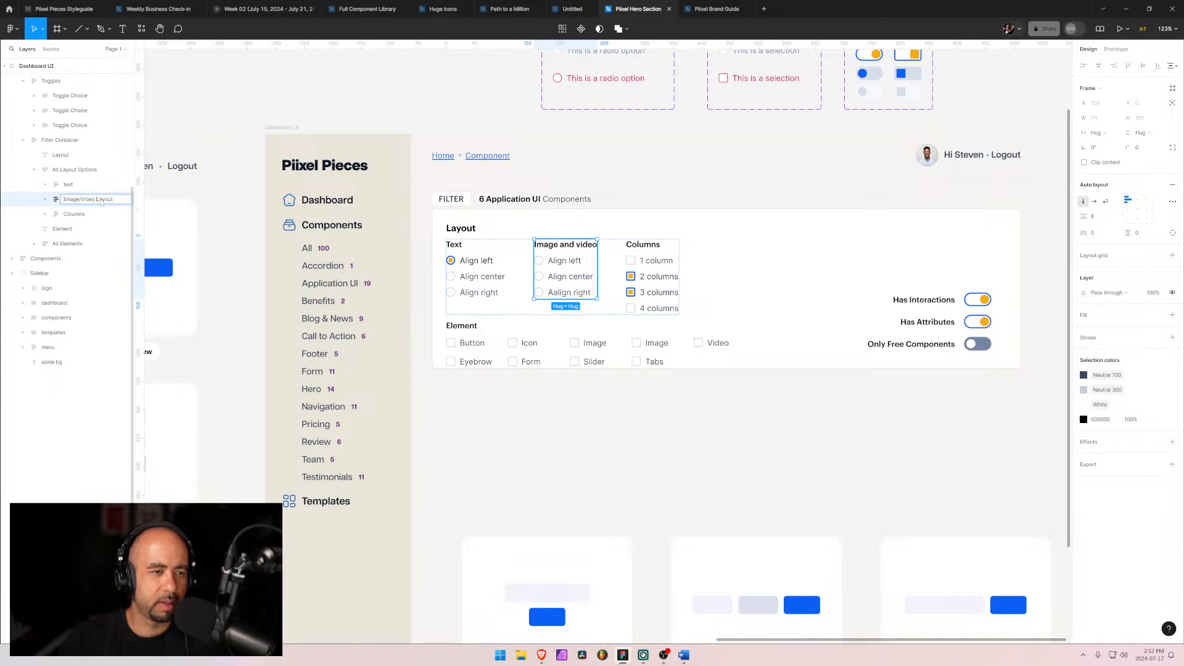
{"action": "double_click", "coordinate": [101, 199]}
{"action": "key", "text": "BackSpace"}
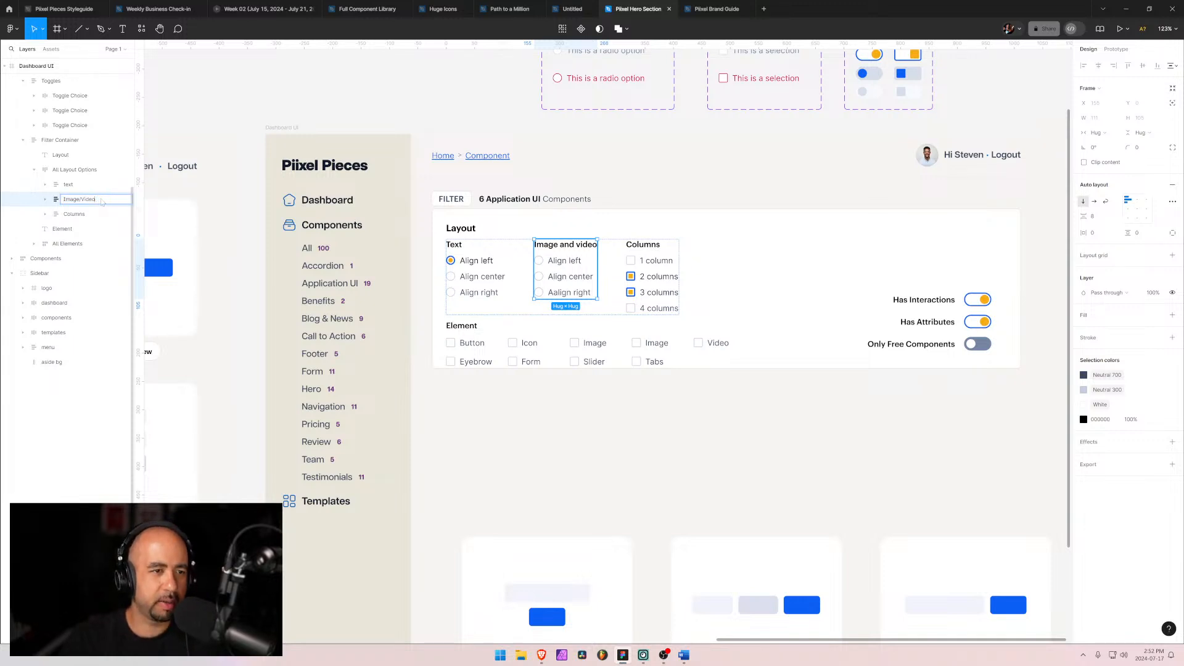
{"action": "double_click", "coordinate": [85, 186]}
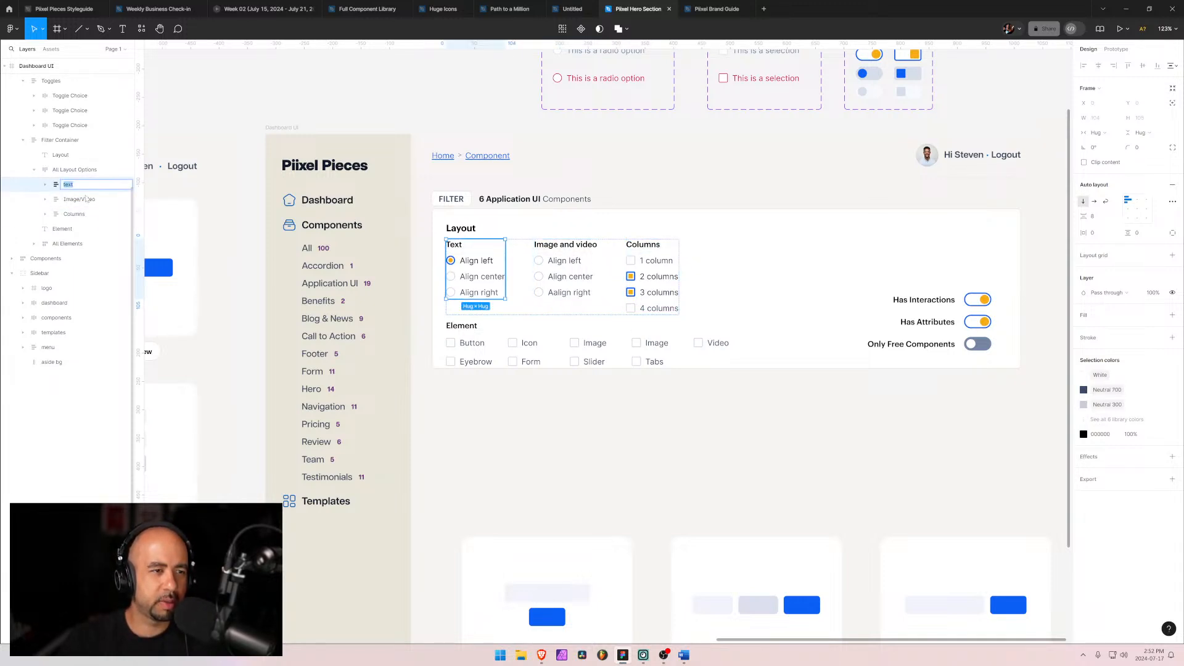
{"action": "type", "text": "Text"}
{"action": "key", "text": "Return"}
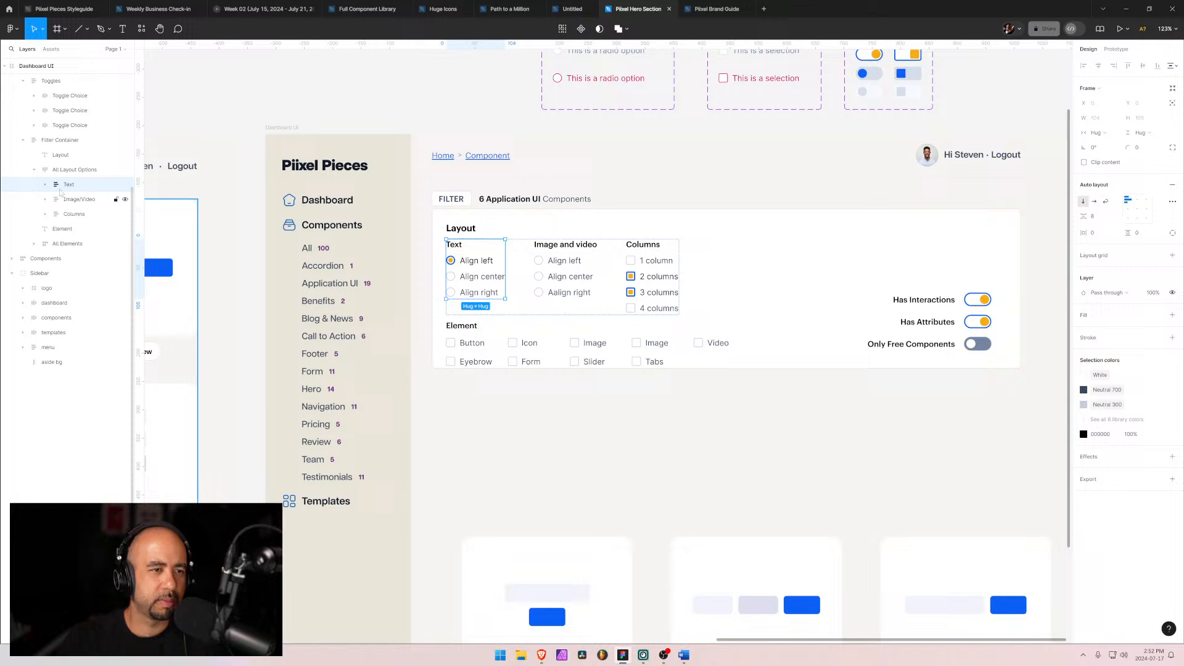
Step: Group the Layout heading together with the layout options group
{"action": "left_click", "coordinate": [34, 170]}
{"action": "left_click", "coordinate": [53, 170]}
{"action": "left_click", "coordinate": [51, 157], "text": "shift"}
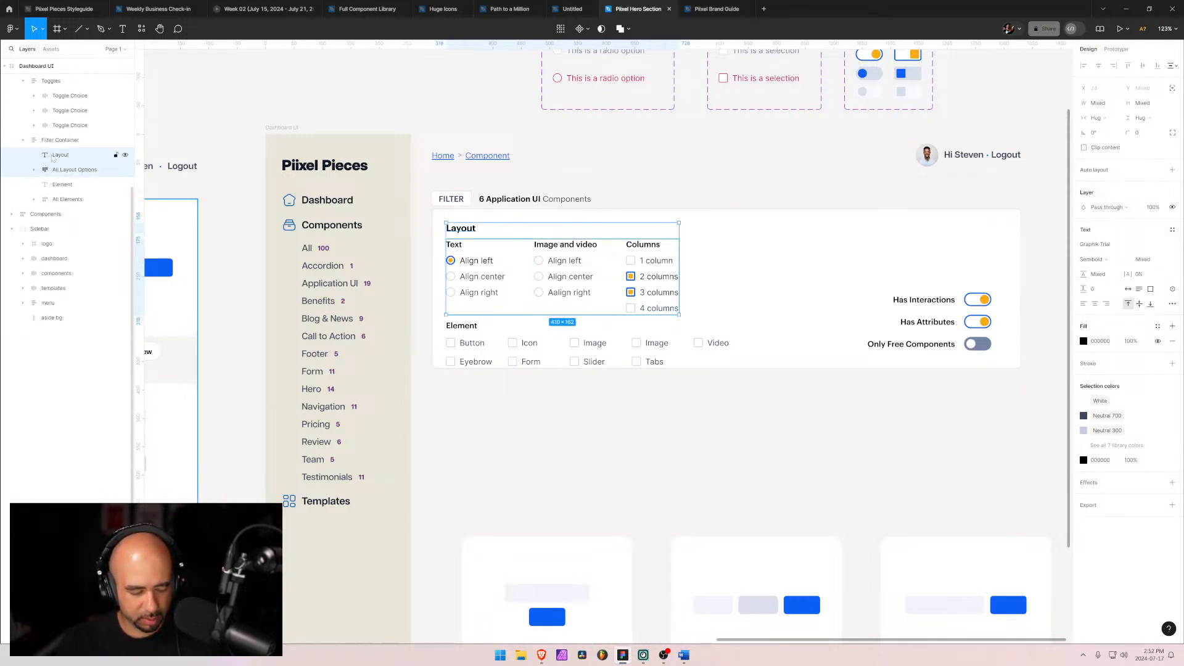
{"action": "key", "text": "alt"}
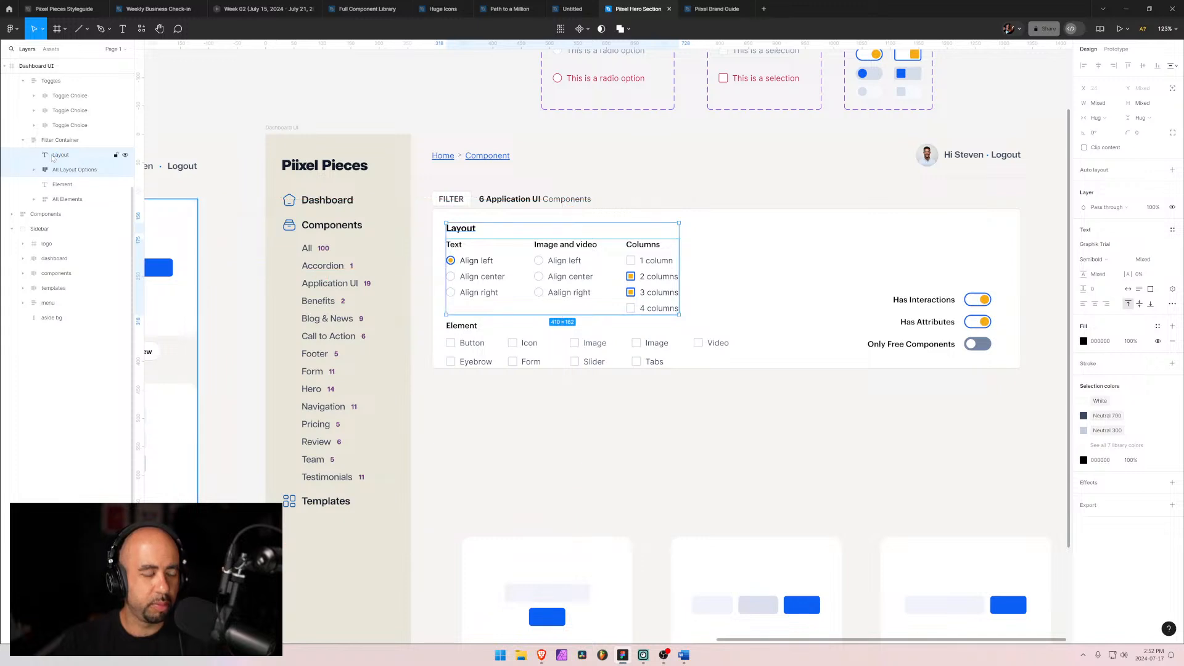
{"action": "key", "text": "ctrl+g"}
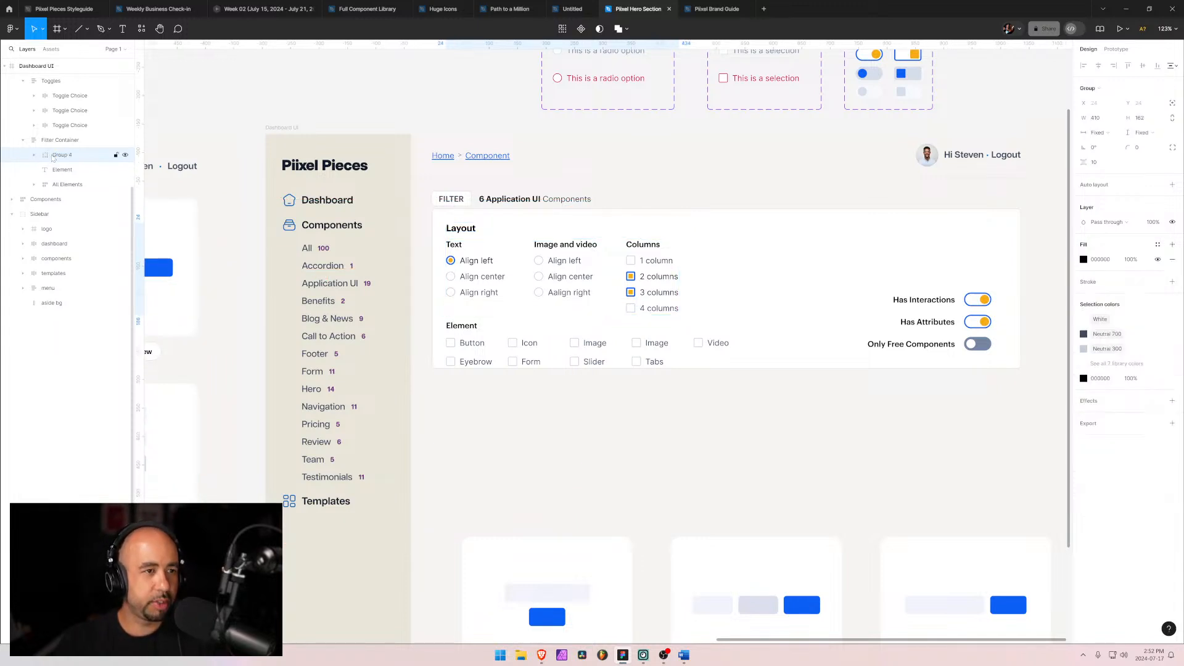
Step: Place the Layout heading above the options inside the new group, duplicate it and move the copy out above the Element label
{"action": "left_click", "coordinate": [54, 170]}
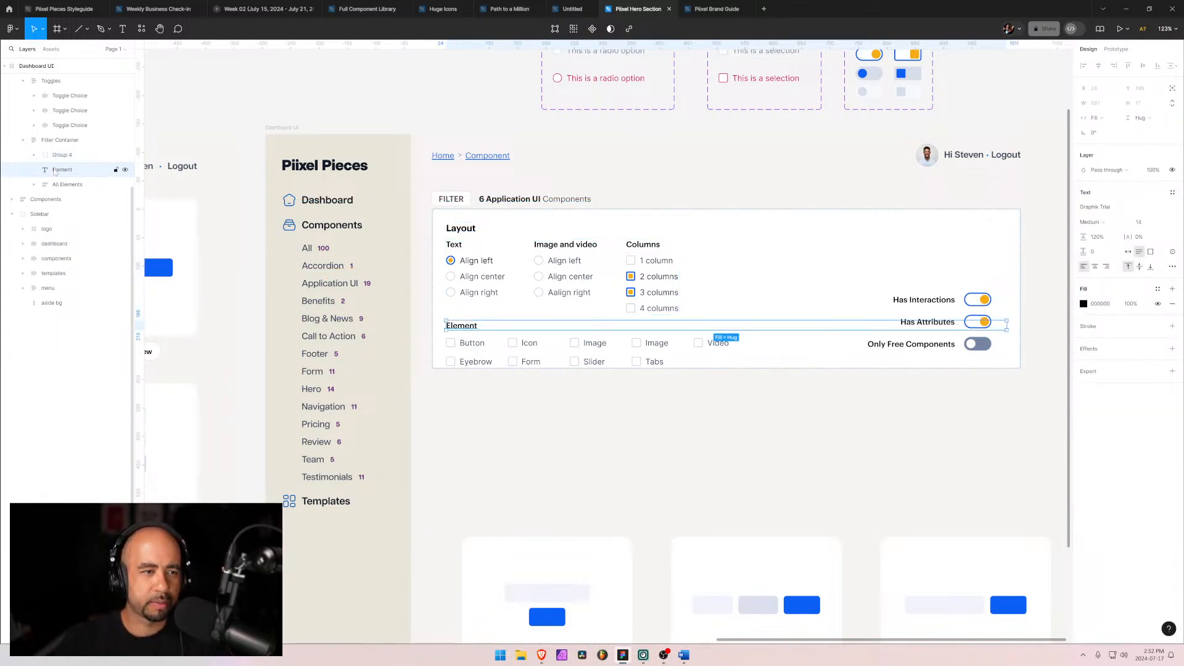
{"action": "left_click", "coordinate": [61, 155]}
{"action": "left_click", "coordinate": [34, 155]}
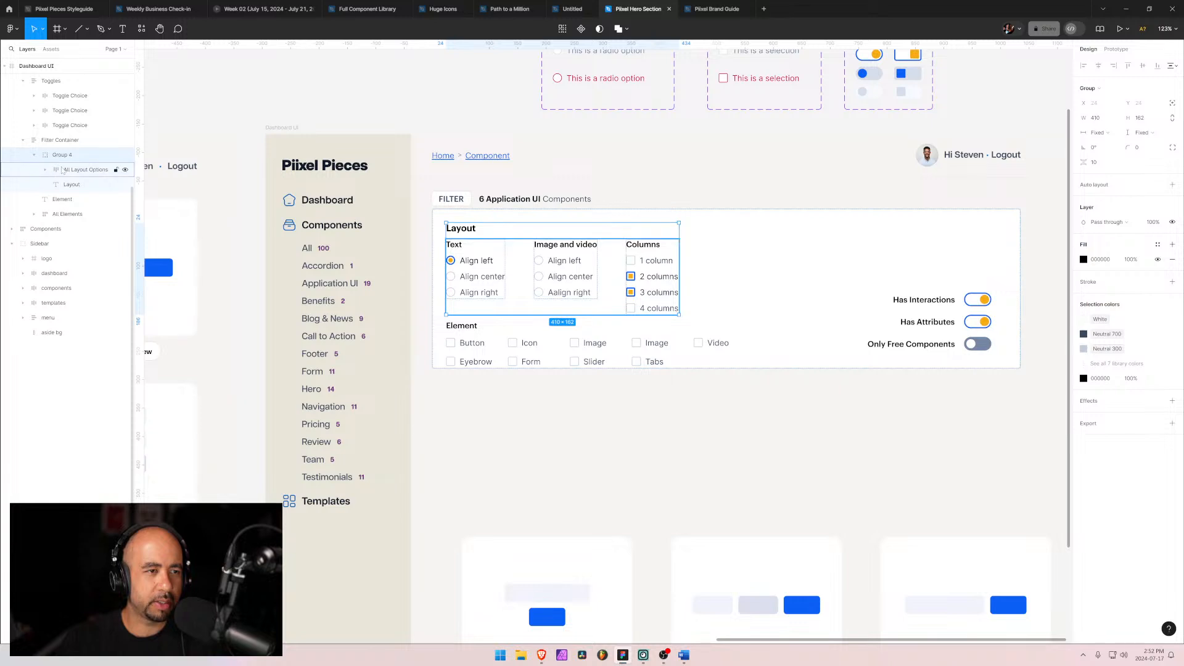
{"action": "left_click", "coordinate": [71, 185]}
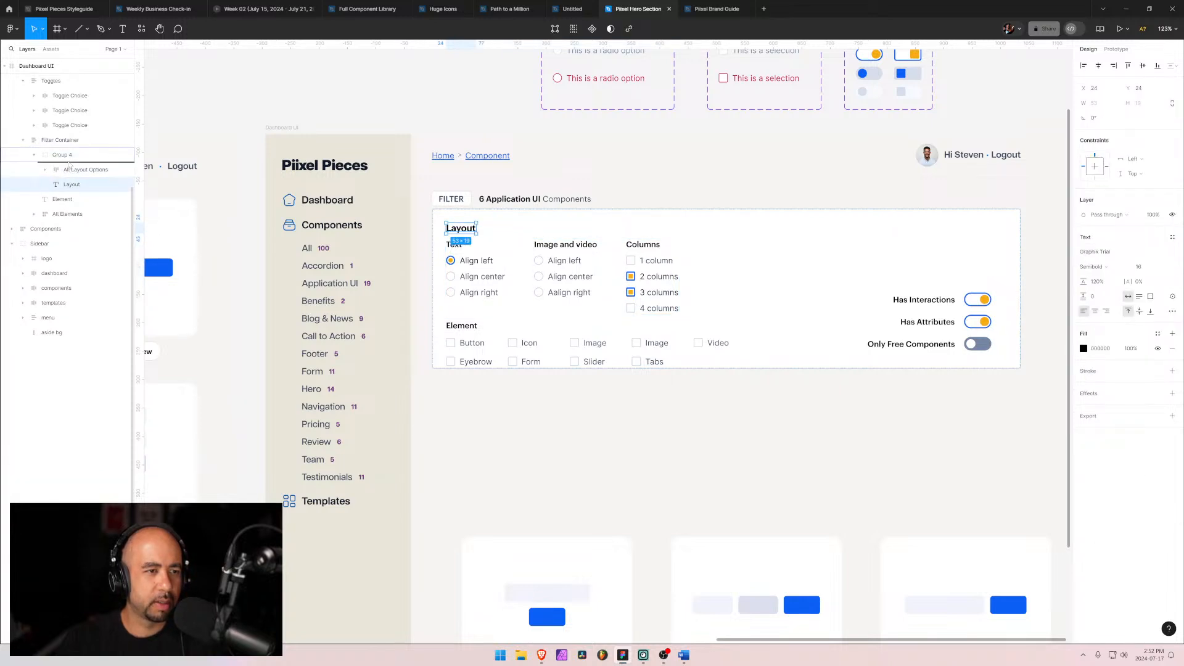
{"action": "left_click_drag", "start_coordinate": [69, 163], "coordinate": [71, 167]}
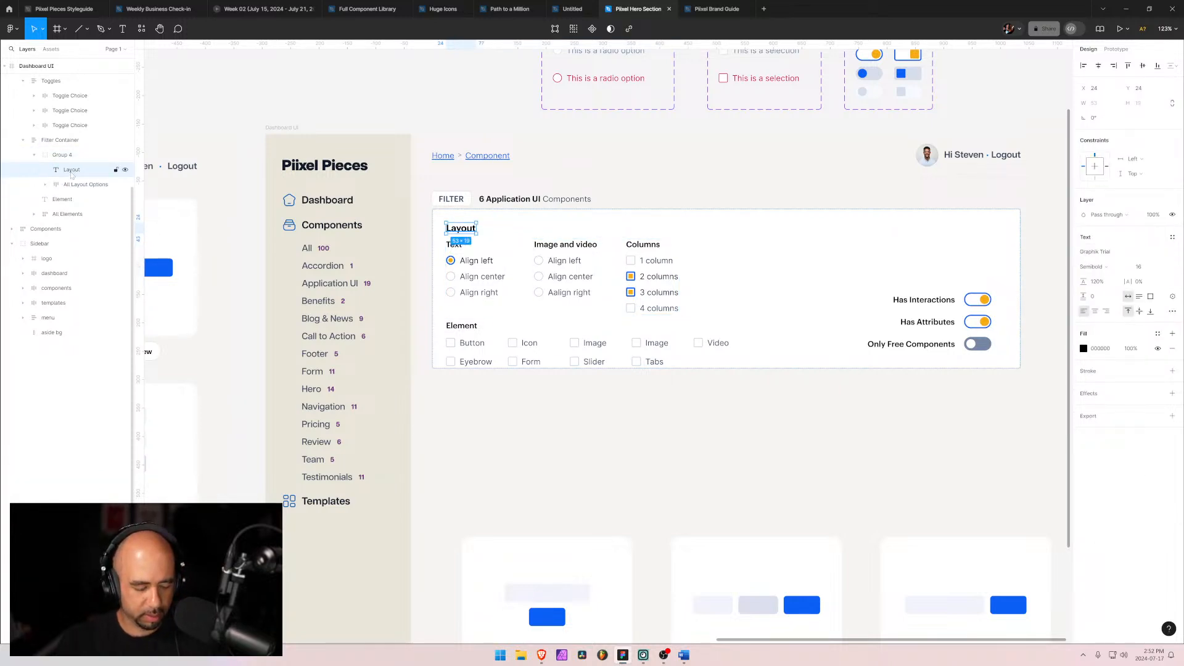
{"action": "key", "text": "ctrl+d"}
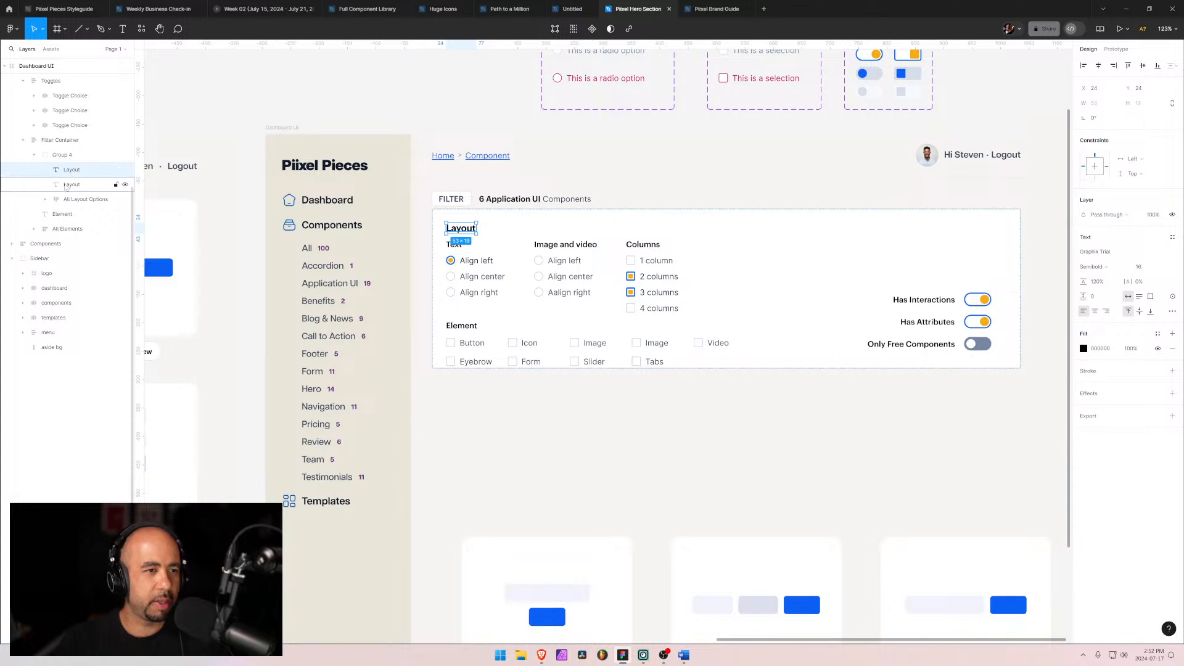
{"action": "left_click_drag", "start_coordinate": [44, 161], "coordinate": [54, 158]}
{"action": "left_click", "coordinate": [34, 169]}
{"action": "left_click", "coordinate": [55, 172]}
{"action": "left_click", "coordinate": [57, 185]}
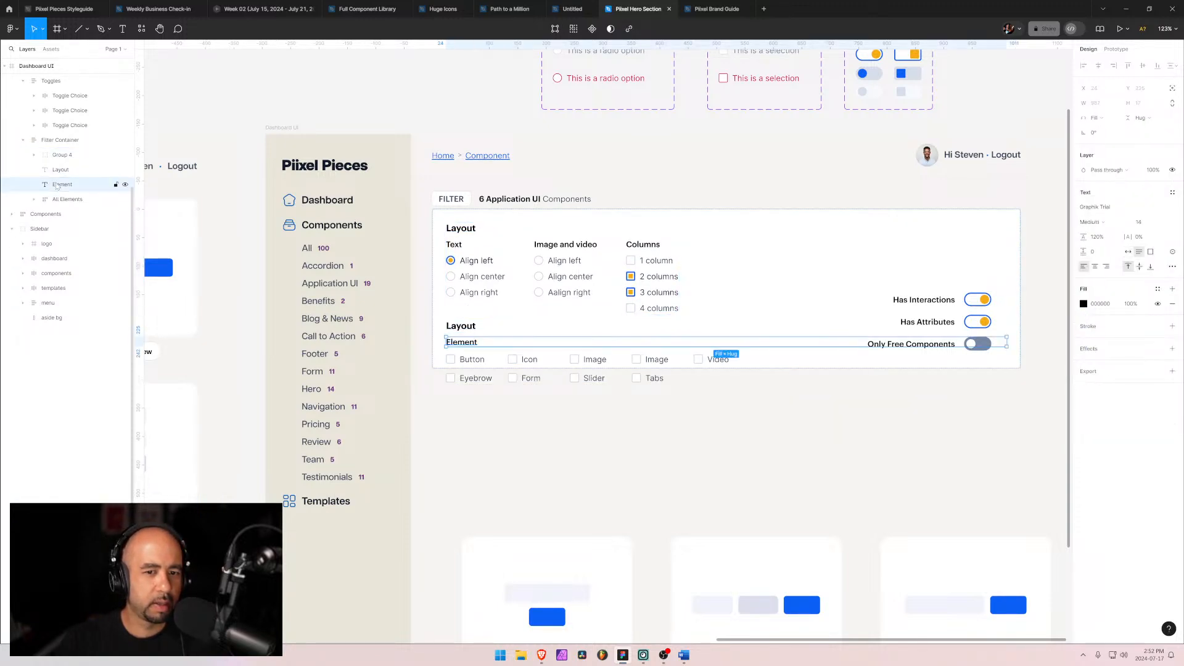
Step: Rename the copied heading to Elements and delete the old Element label
{"action": "left_click", "coordinate": [57, 170]}
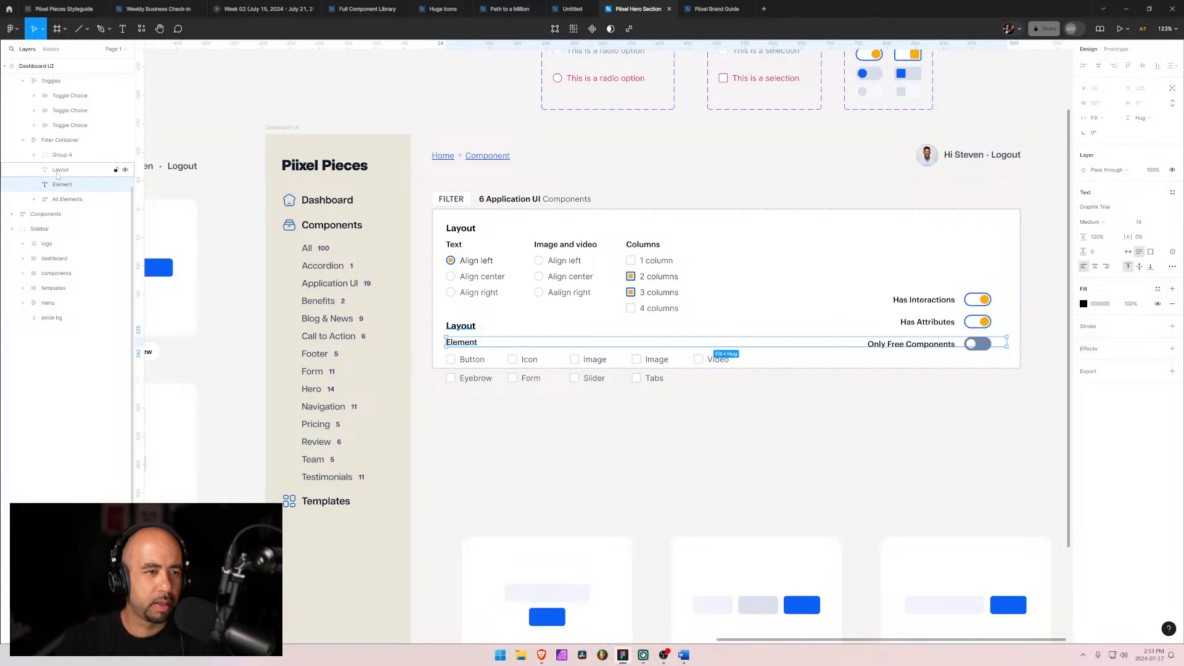
{"action": "double_click", "coordinate": [465, 327]}
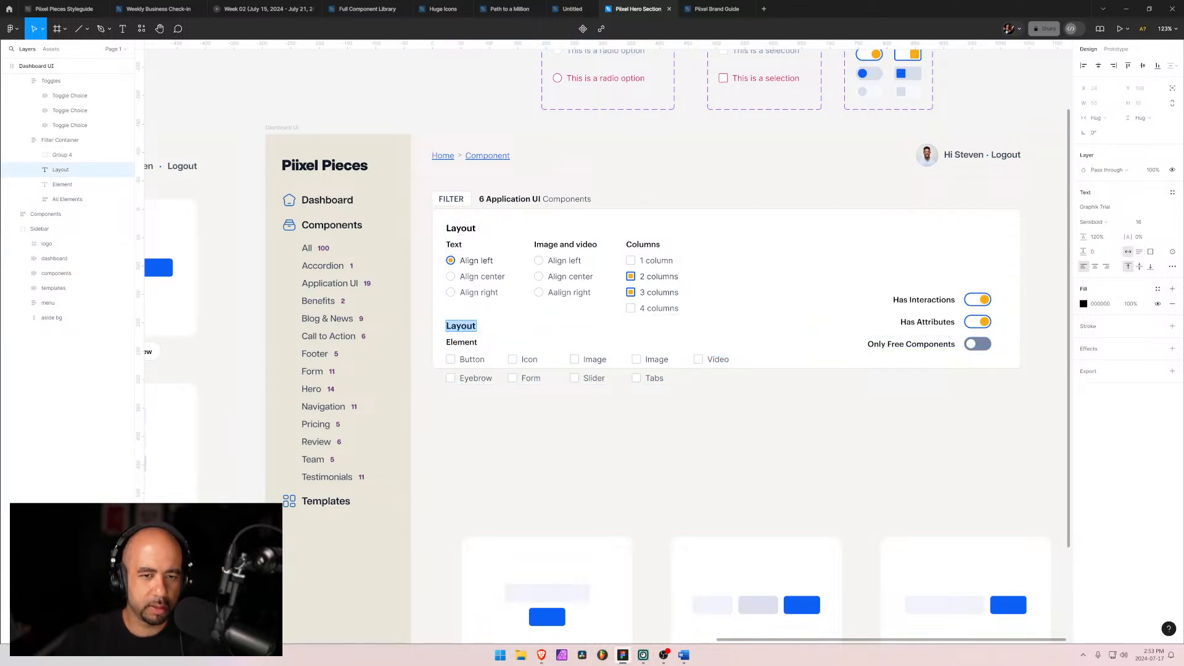
{"action": "type", "text": "Elements"}
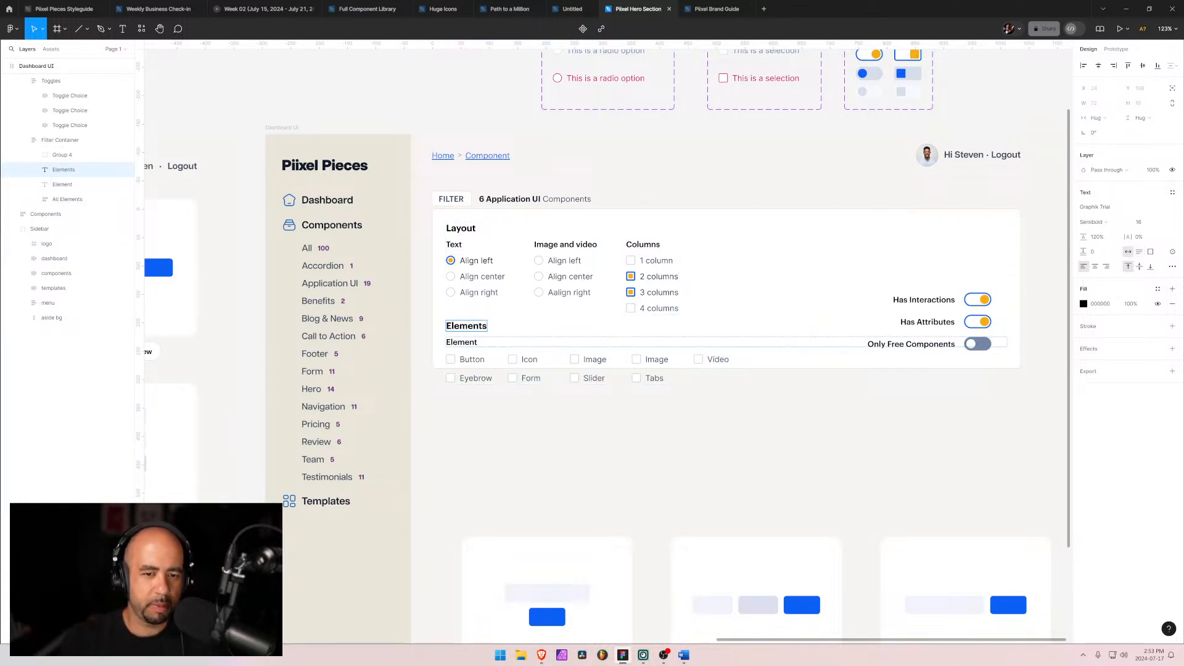
{"action": "left_click", "coordinate": [54, 185]}
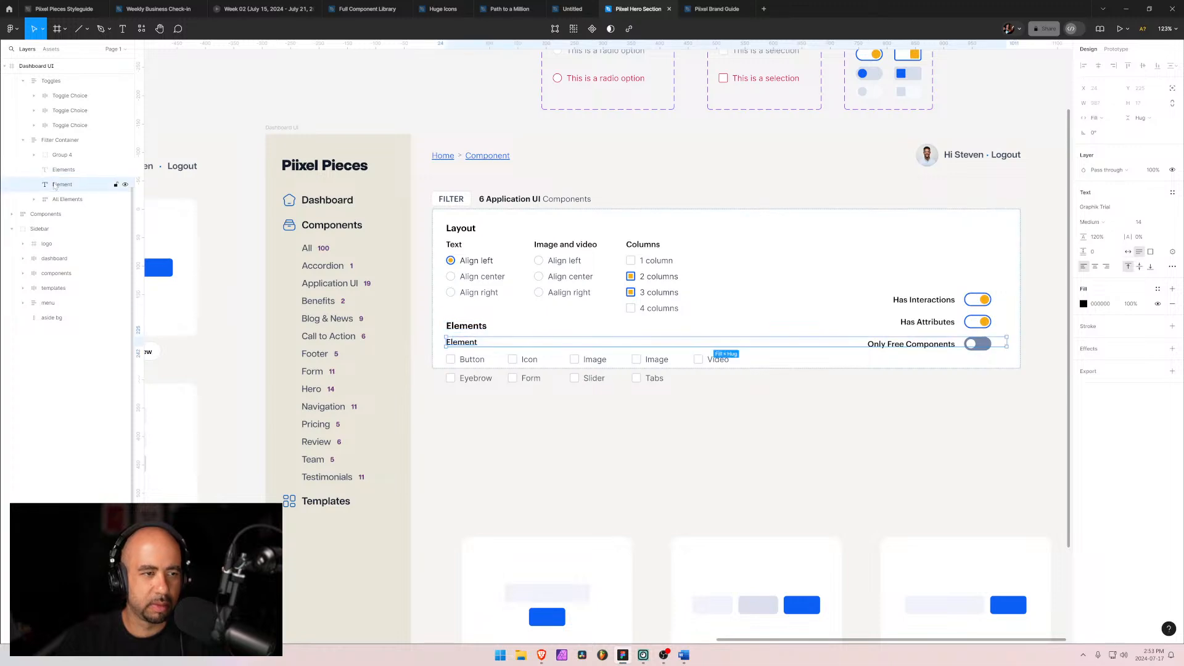
{"action": "key", "text": "Delete"}
Step: Group the Elements heading with the element checkboxes and order this group after the Layout group
{"action": "left_click", "coordinate": [55, 185]}
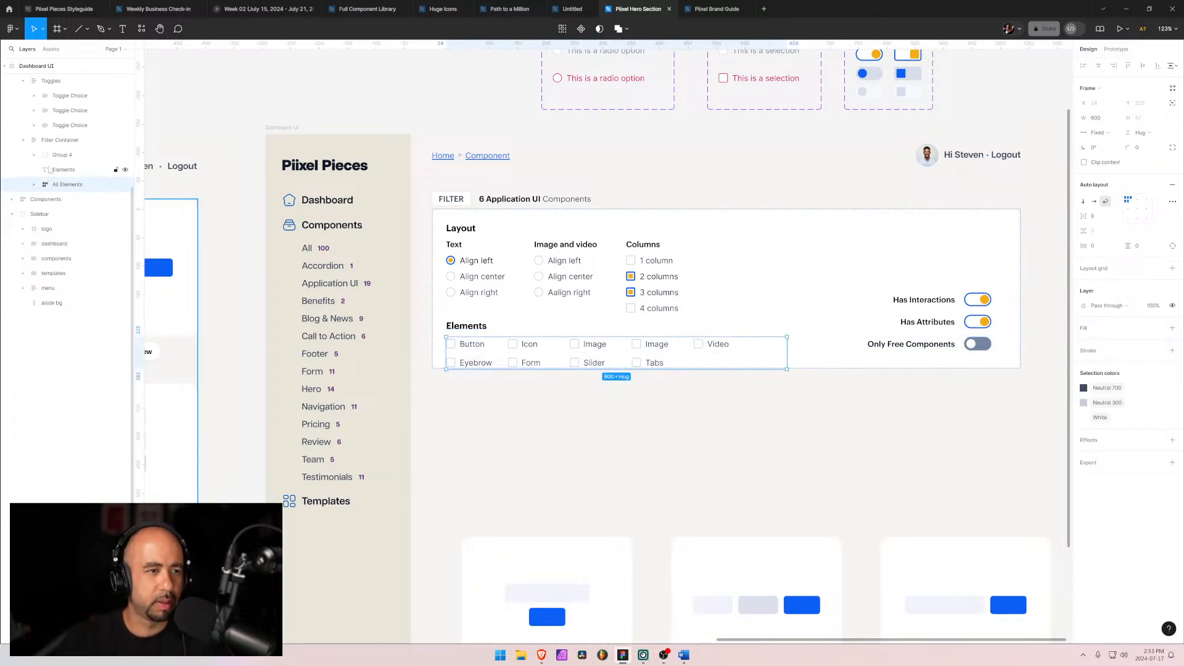
{"action": "left_click", "coordinate": [56, 175], "text": "shift"}
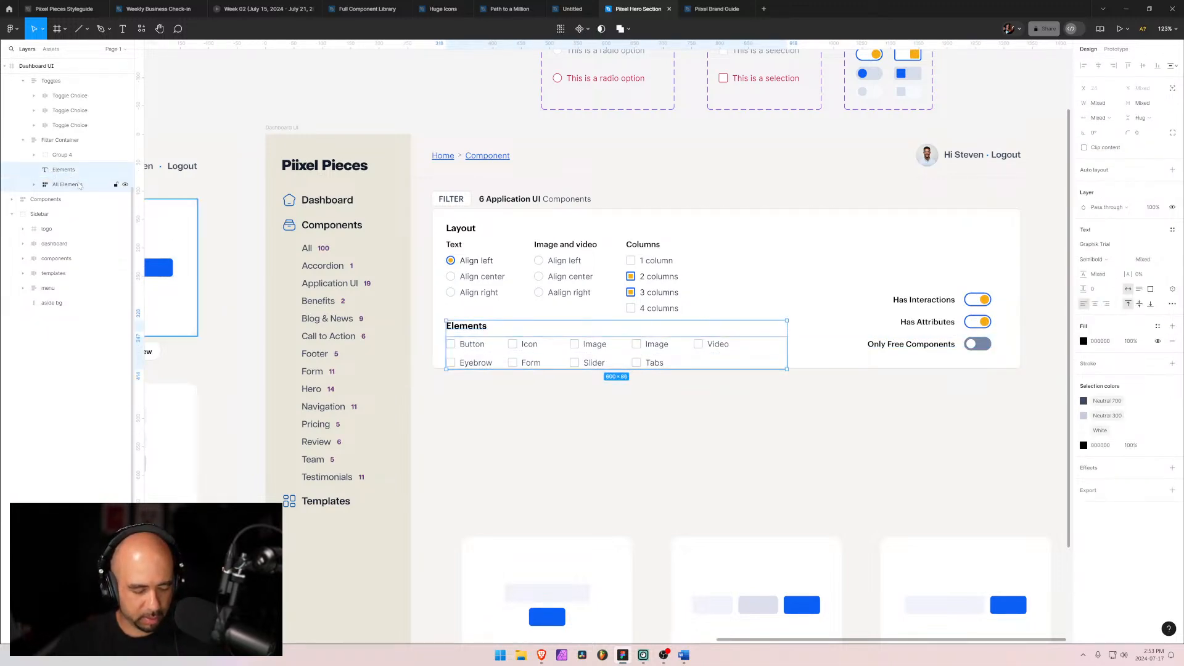
{"action": "key", "text": "ctrl+g"}
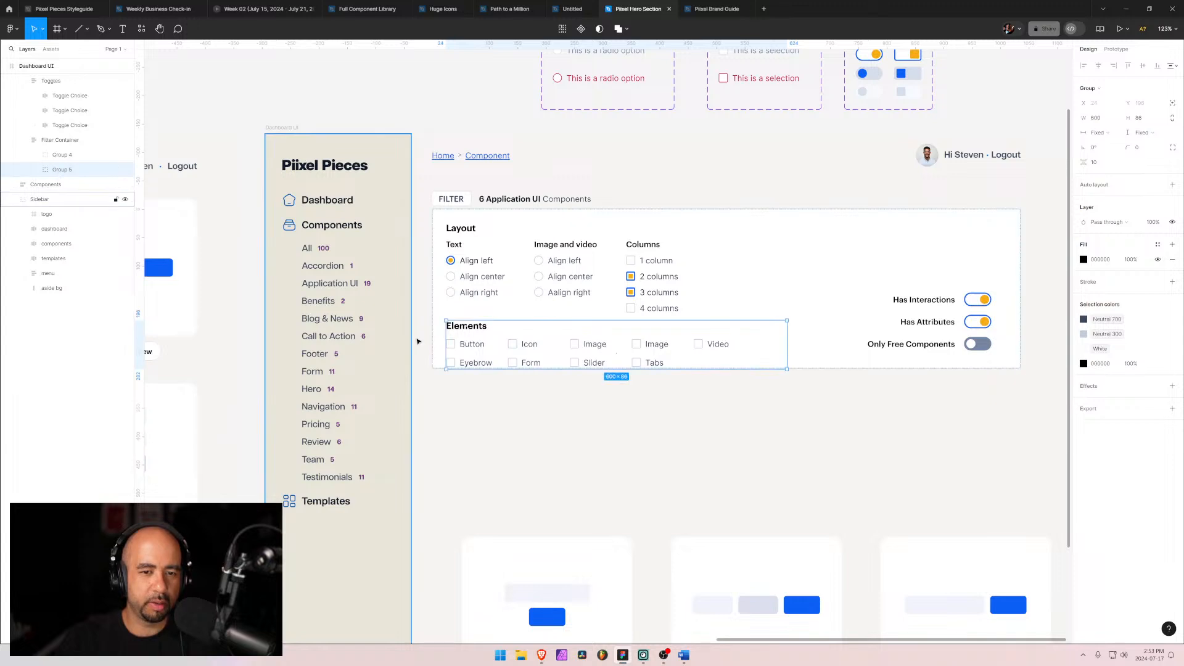
{"action": "left_click_drag", "start_coordinate": [471, 343], "coordinate": [756, 270]}
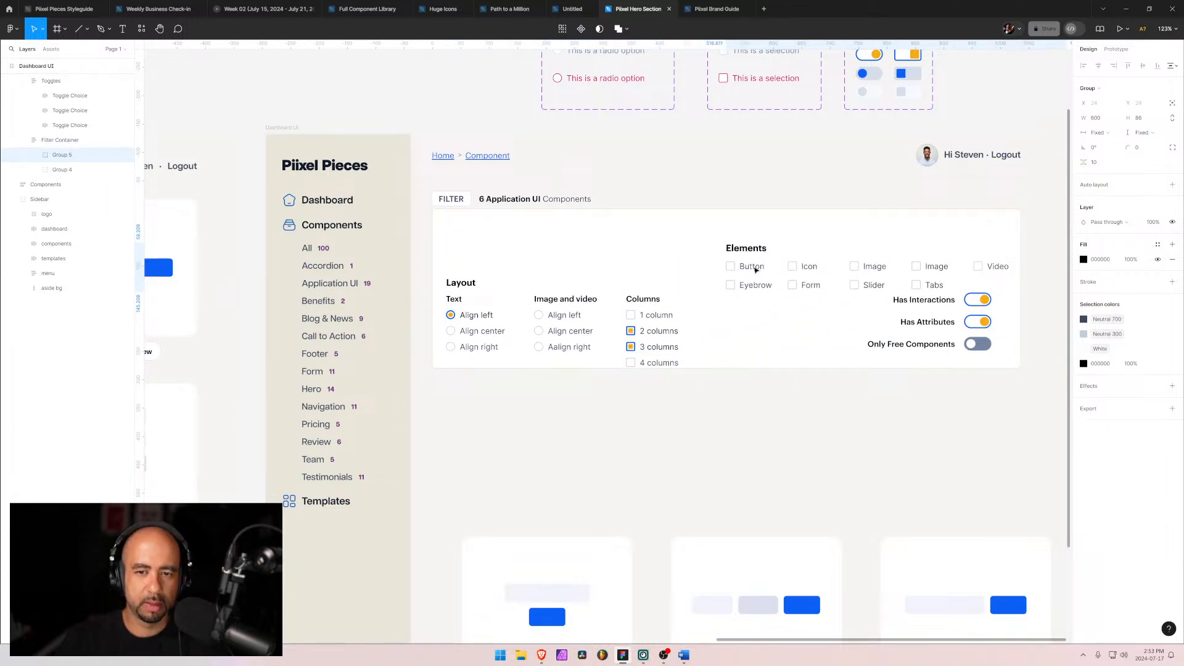
{"action": "left_click_drag", "start_coordinate": [61, 155], "coordinate": [61, 173]}
Step: Set the filter container's auto layout direction to horizontal with a gap of 48
{"action": "left_click", "coordinate": [622, 216]}
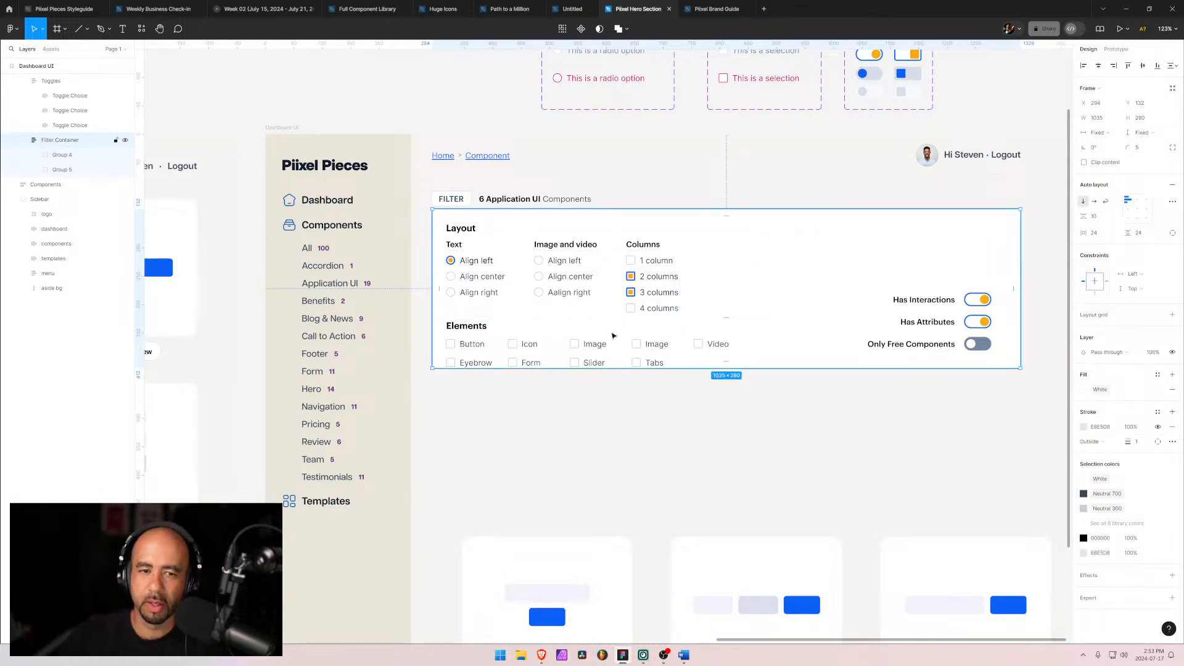
{"action": "left_click", "coordinate": [1095, 202]}
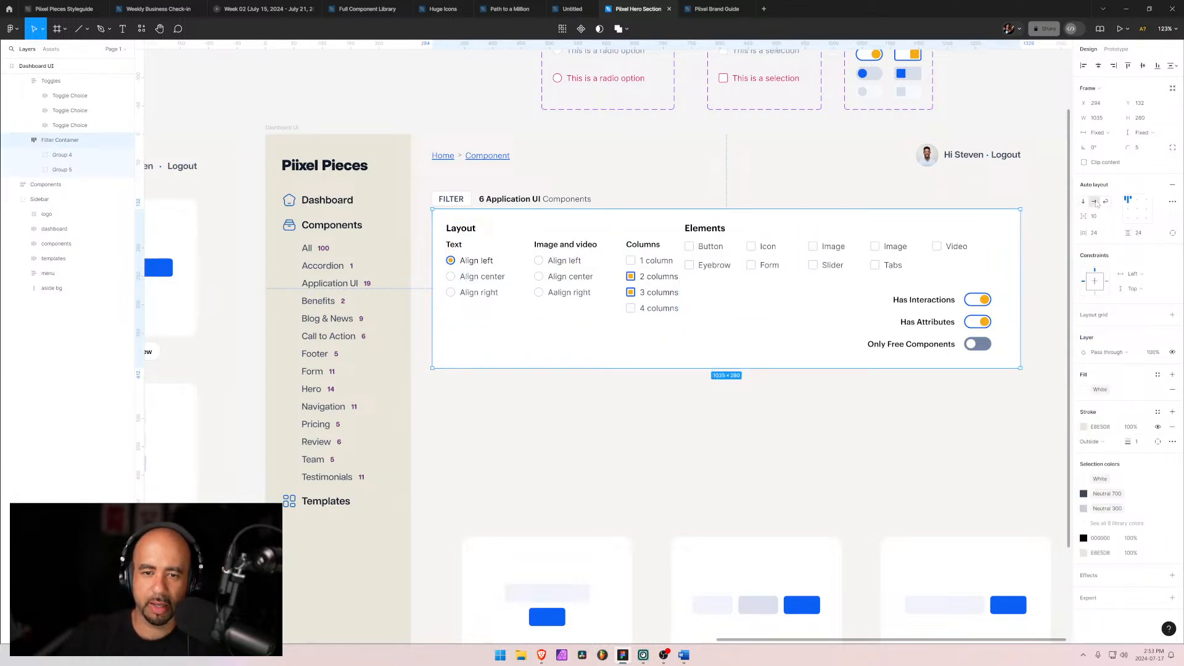
{"action": "left_click", "coordinate": [1095, 216]}
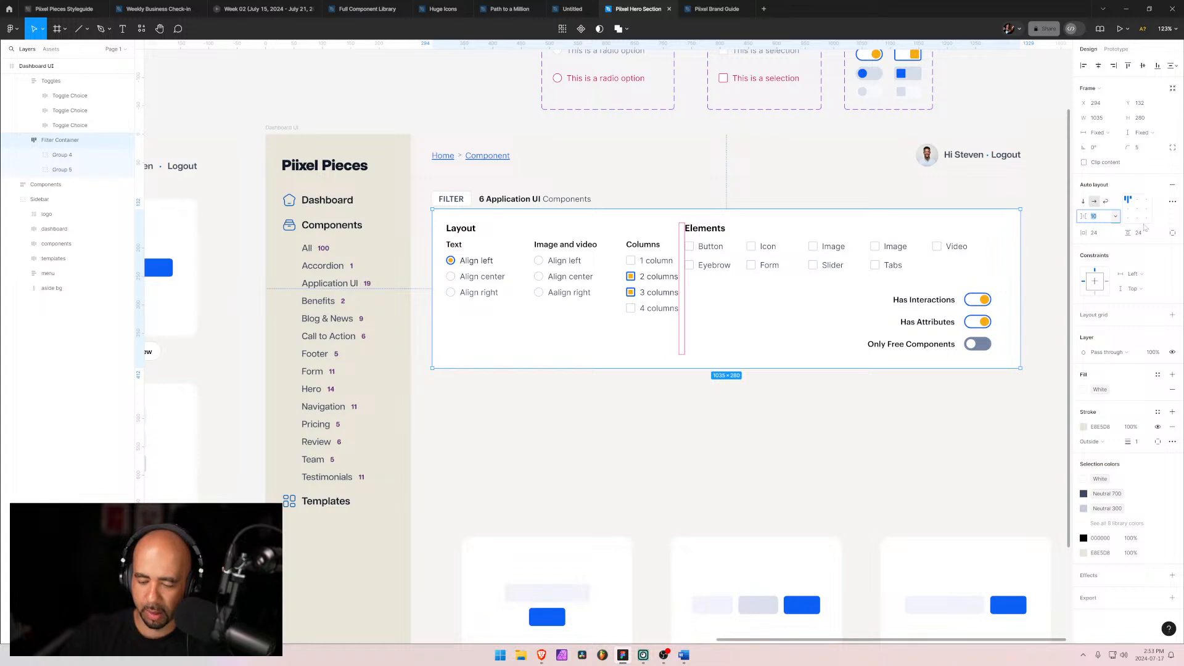
{"action": "type", "text": "48"}
{"action": "key", "text": "Return"}
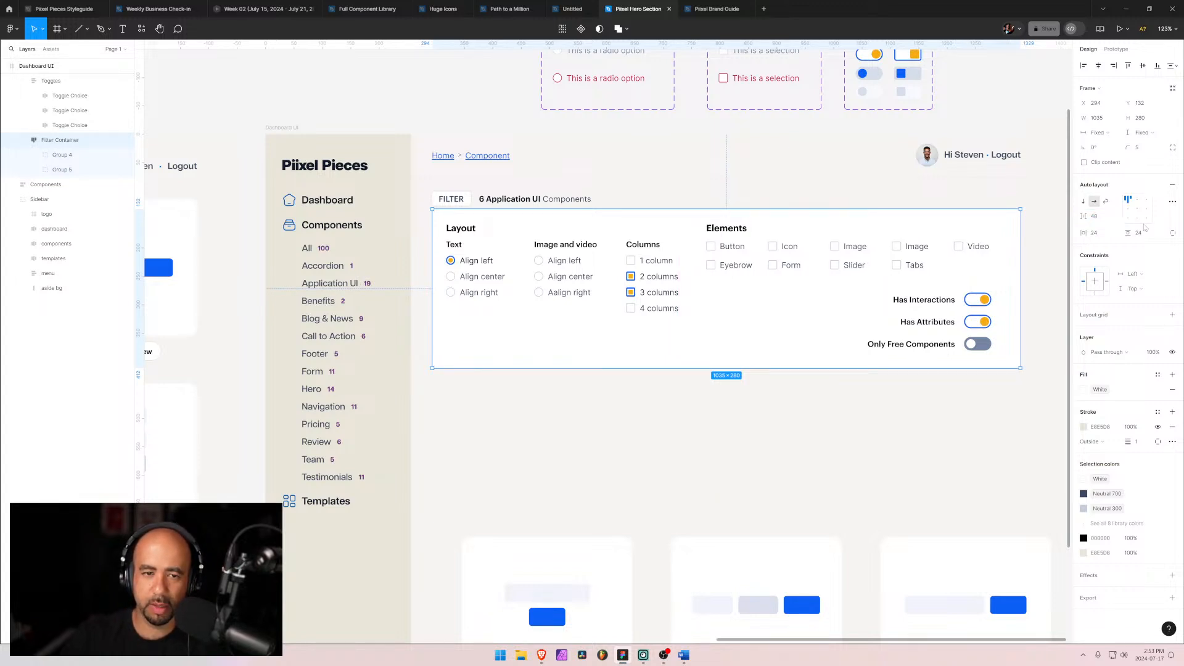
Step: Set the filter container's auto layout gap to 64
{"action": "left_click", "coordinate": [1096, 219]}
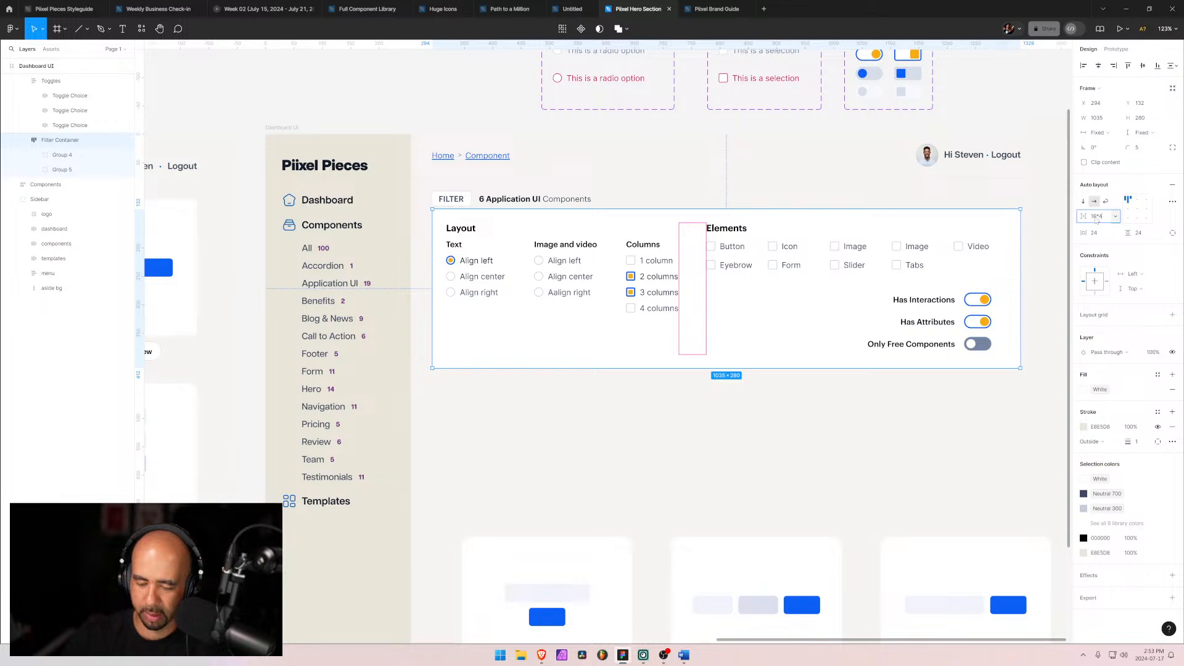
{"action": "key", "text": "Return"}
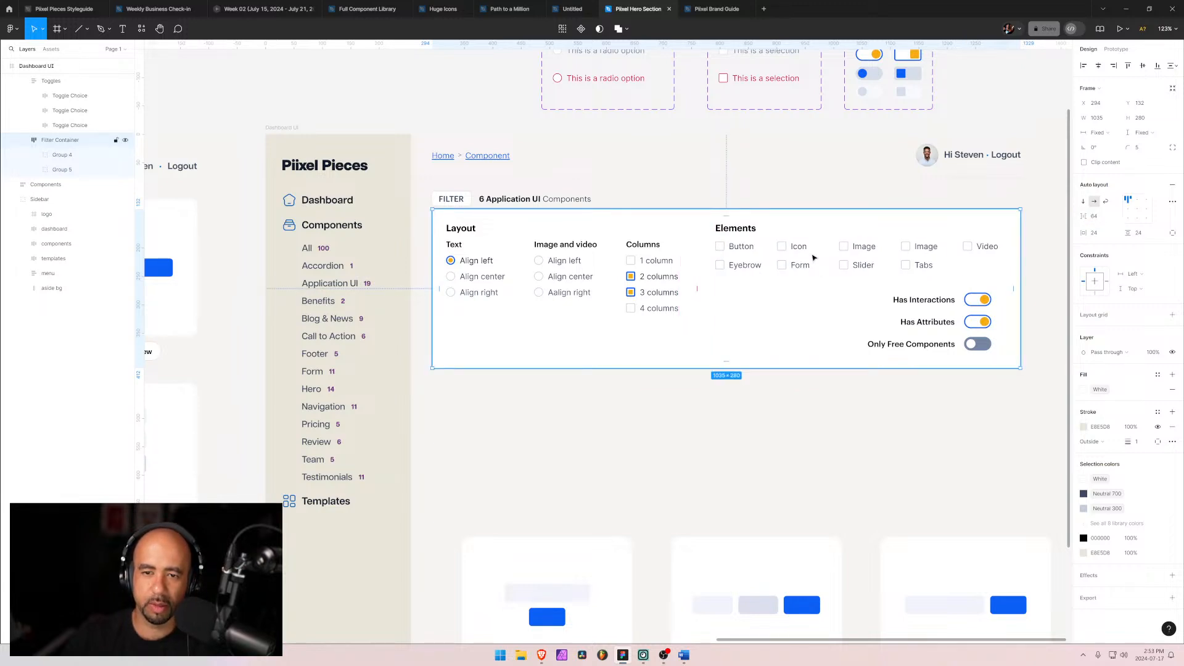
Step: Narrow the elements group to about 571 px wide
{"action": "left_click", "coordinate": [813, 257]}
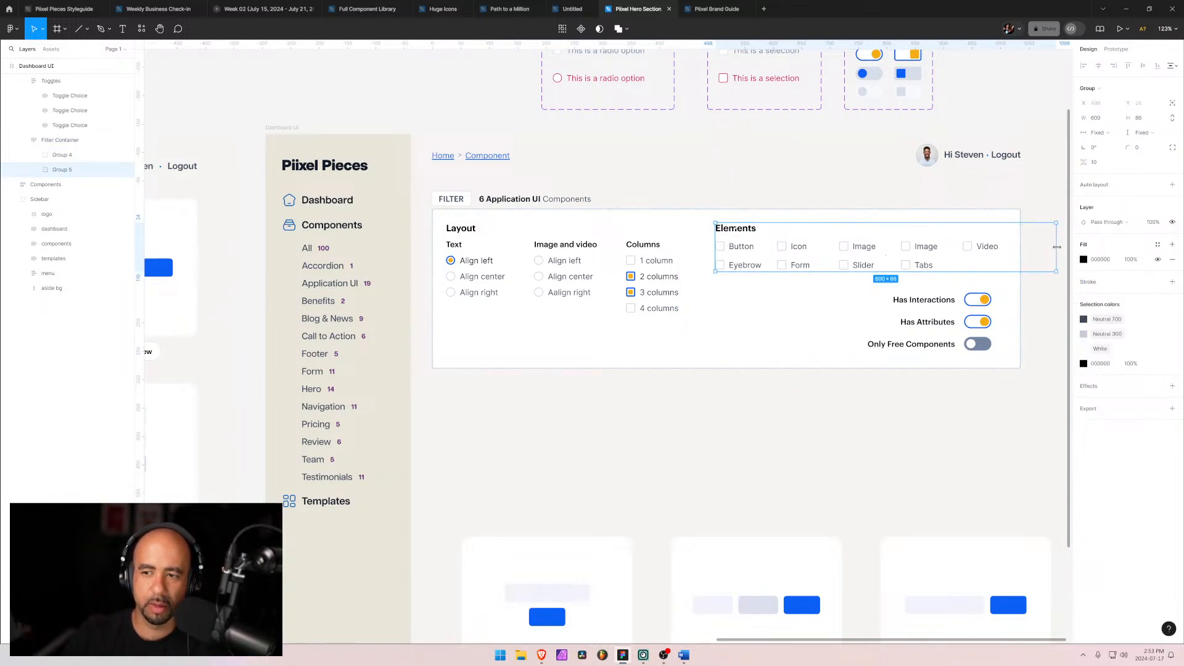
{"action": "left_click_drag", "start_coordinate": [1057, 247], "coordinate": [1006, 249]}
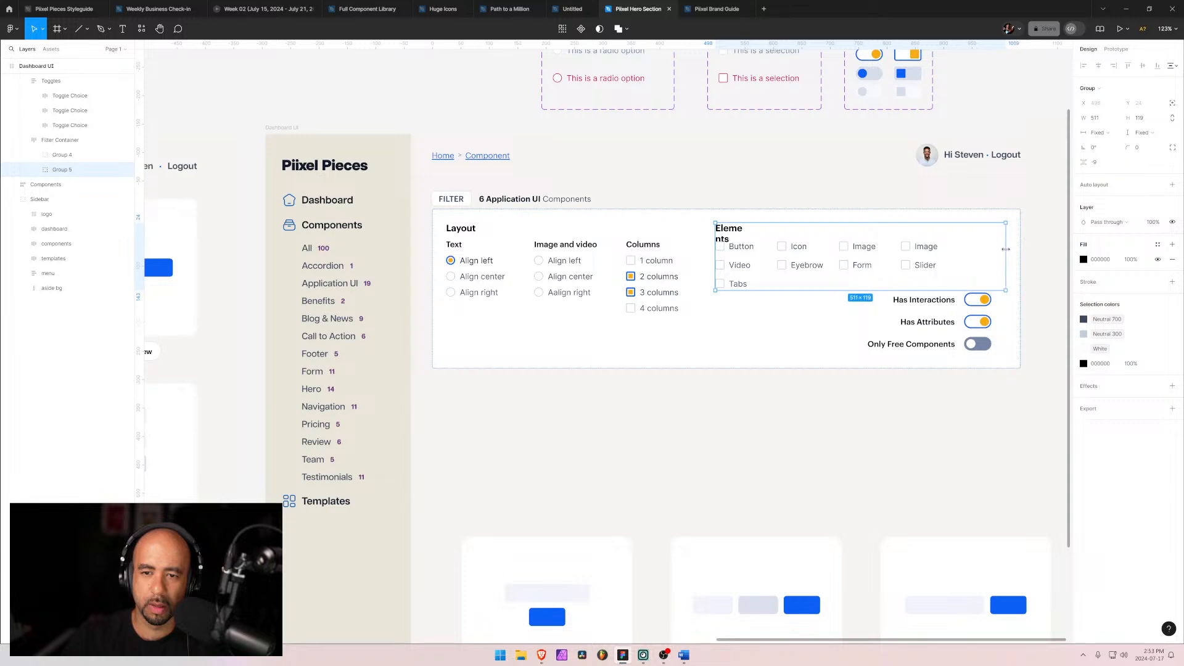
Step: Widen the Elements heading to fit on one line and move it above the element checkboxes in the layer order
{"action": "double_click", "coordinate": [725, 234]}
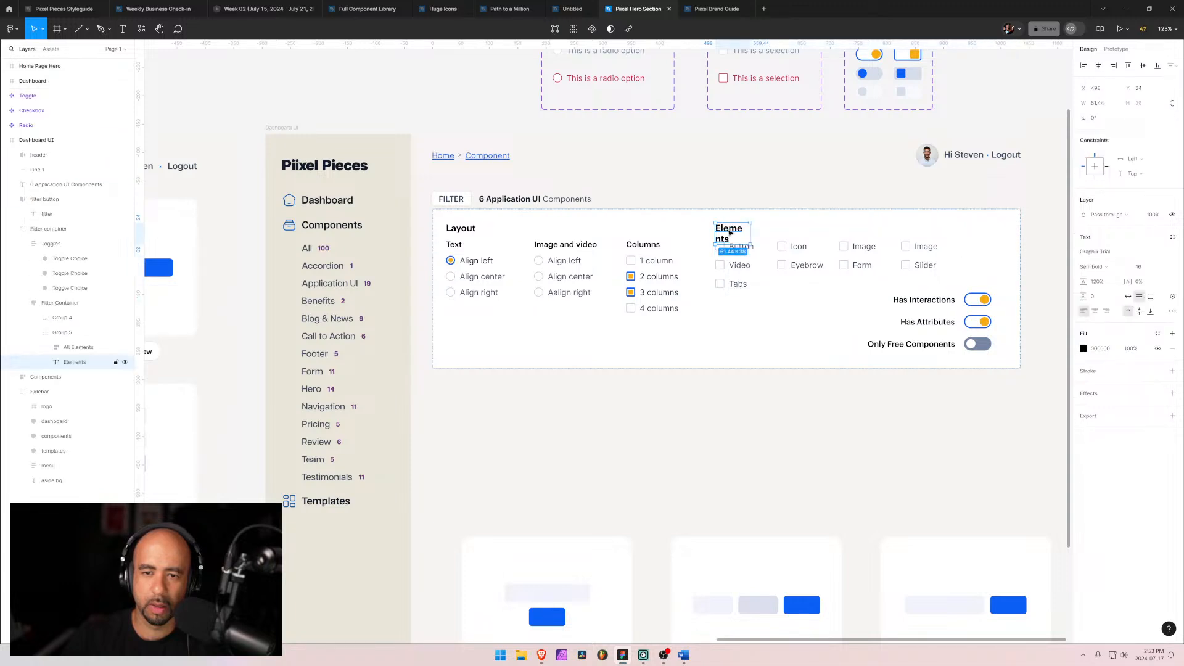
{"action": "left_click_drag", "start_coordinate": [749, 233], "coordinate": [785, 232]}
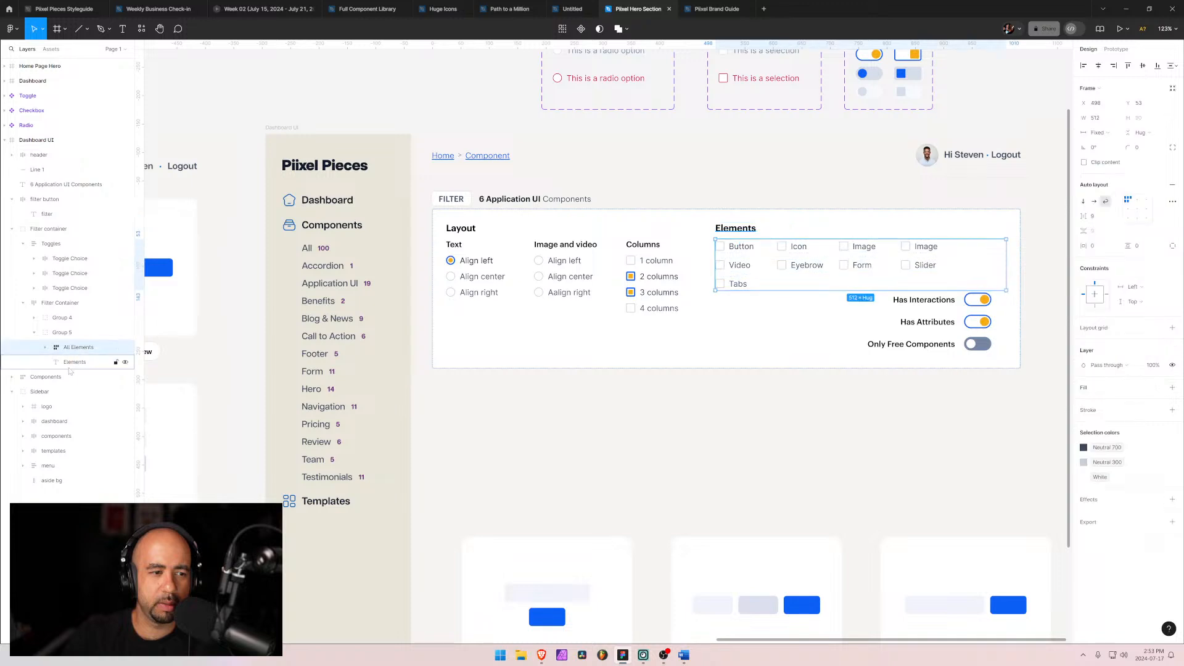
{"action": "left_click_drag", "start_coordinate": [77, 363], "coordinate": [75, 347]}
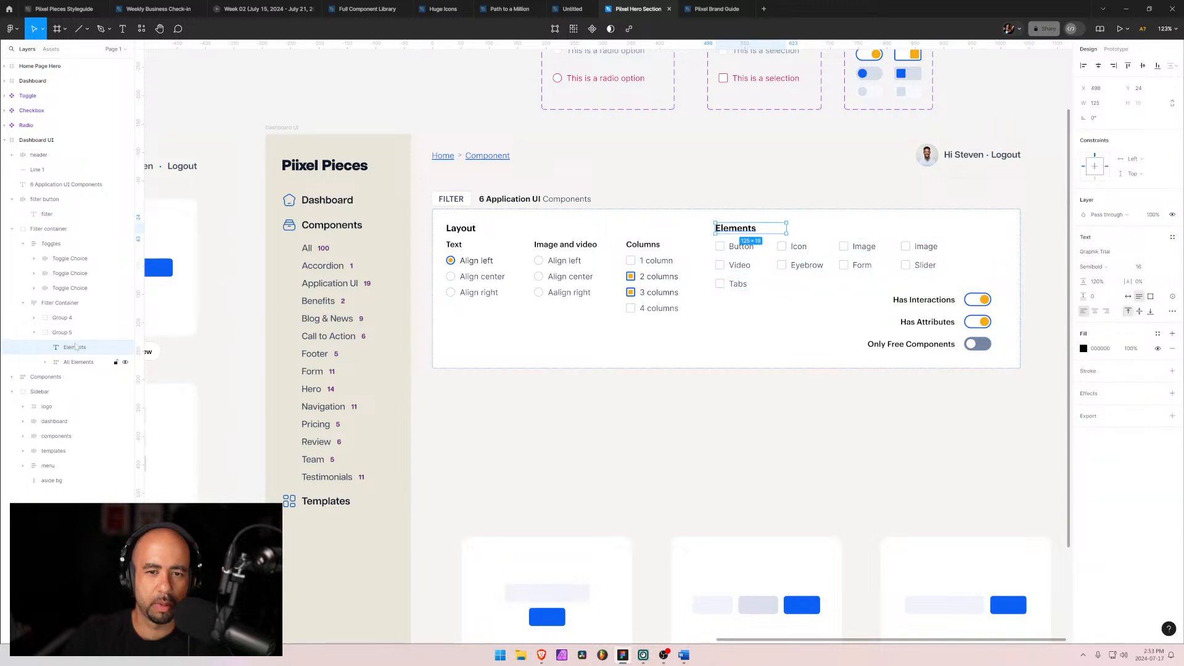
Step: Wrap the Layout heading and the layout options in a vertical auto layout frame with a gap of 24
{"action": "left_click", "coordinate": [60, 303]}
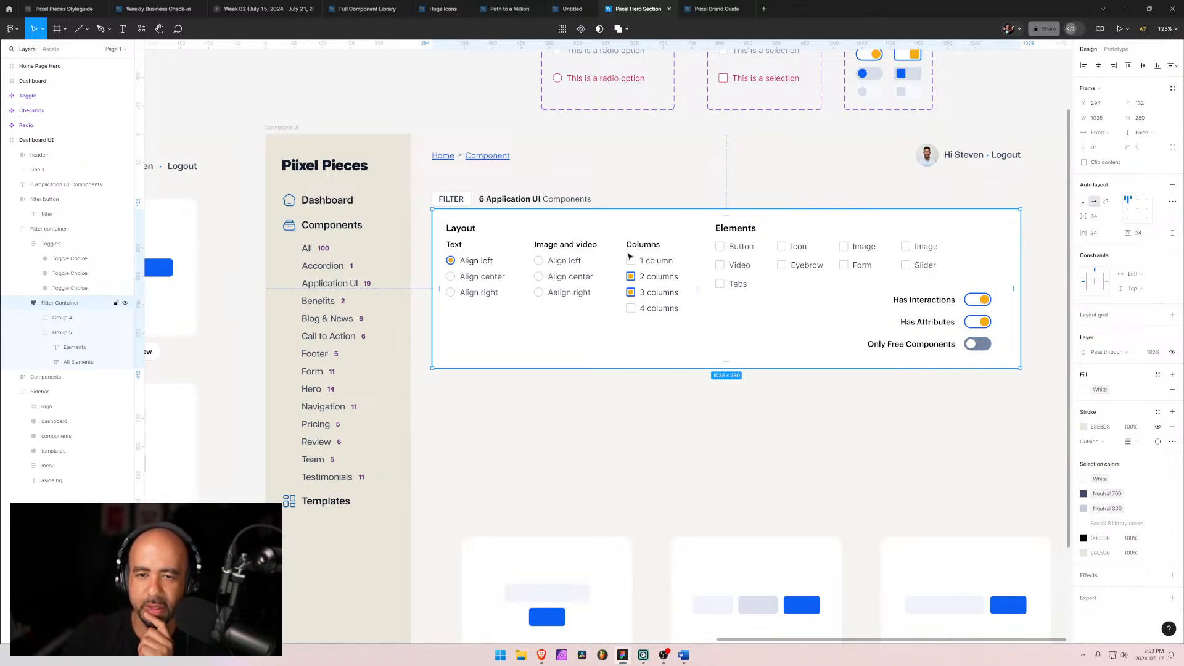
{"action": "left_click", "coordinate": [24, 302]}
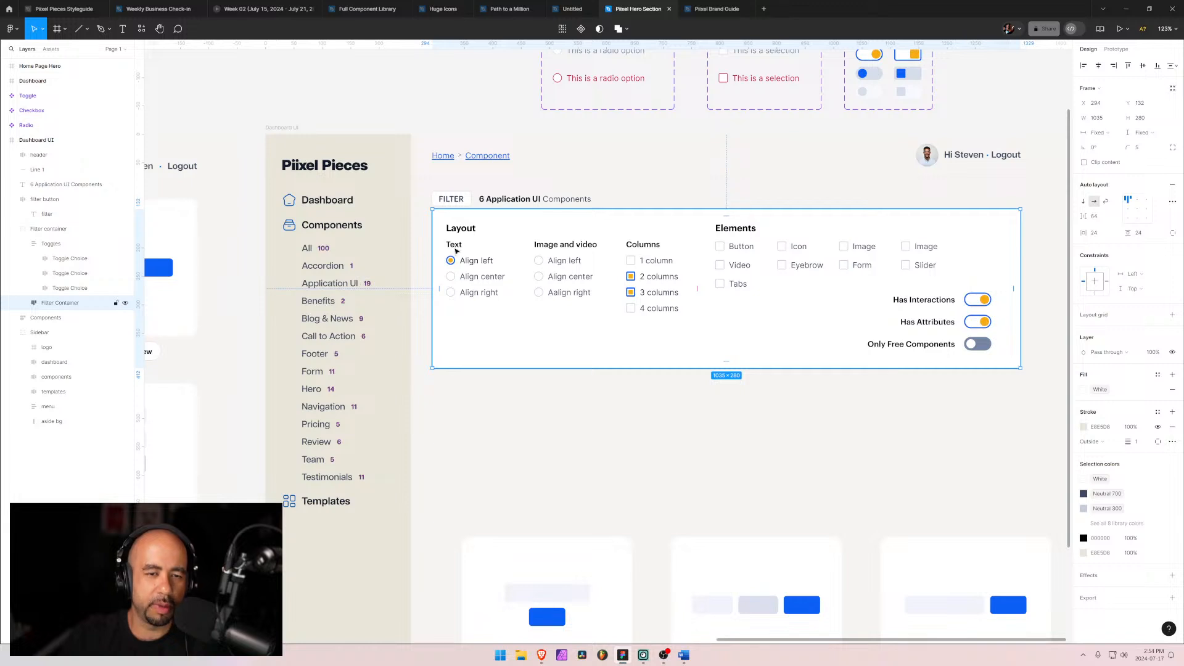
{"action": "left_click", "coordinate": [37, 244]}
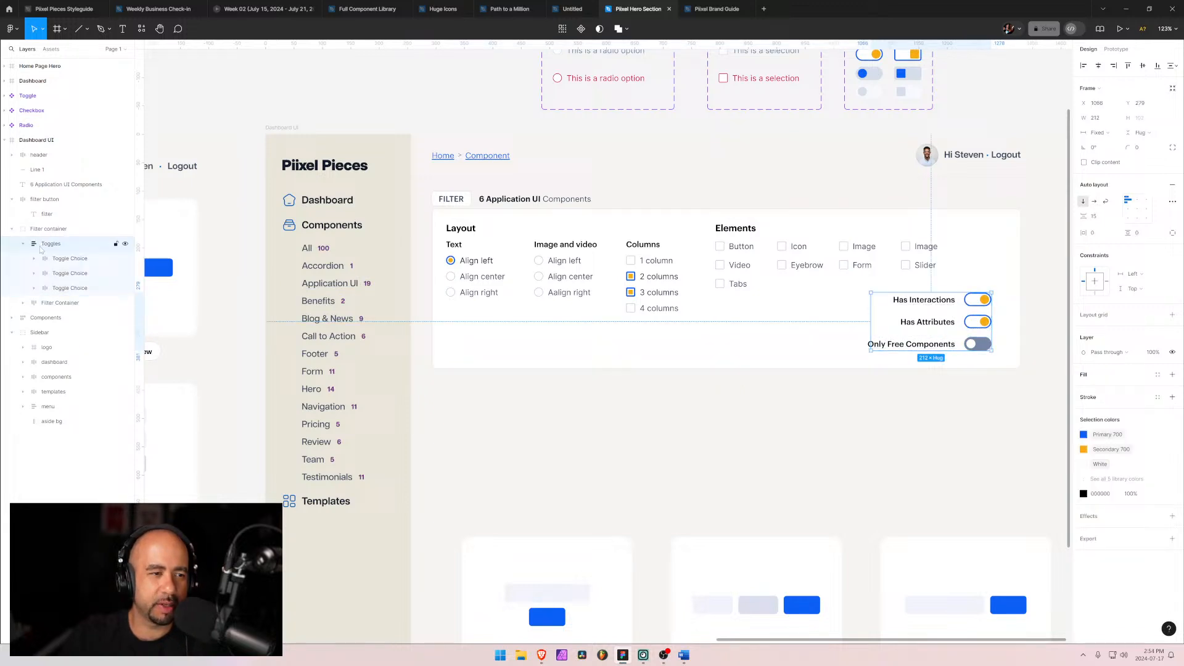
{"action": "left_click", "coordinate": [32, 303]}
{"action": "left_click", "coordinate": [23, 303]}
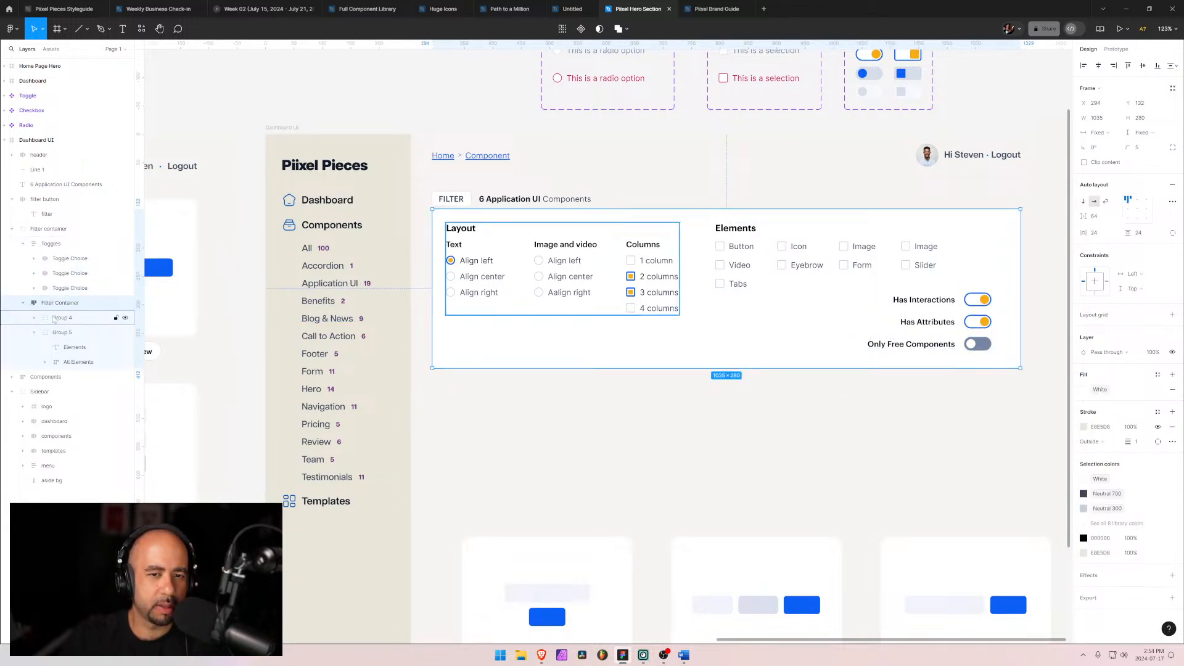
{"action": "left_click", "coordinate": [56, 318]}
{"action": "left_click", "coordinate": [35, 317]}
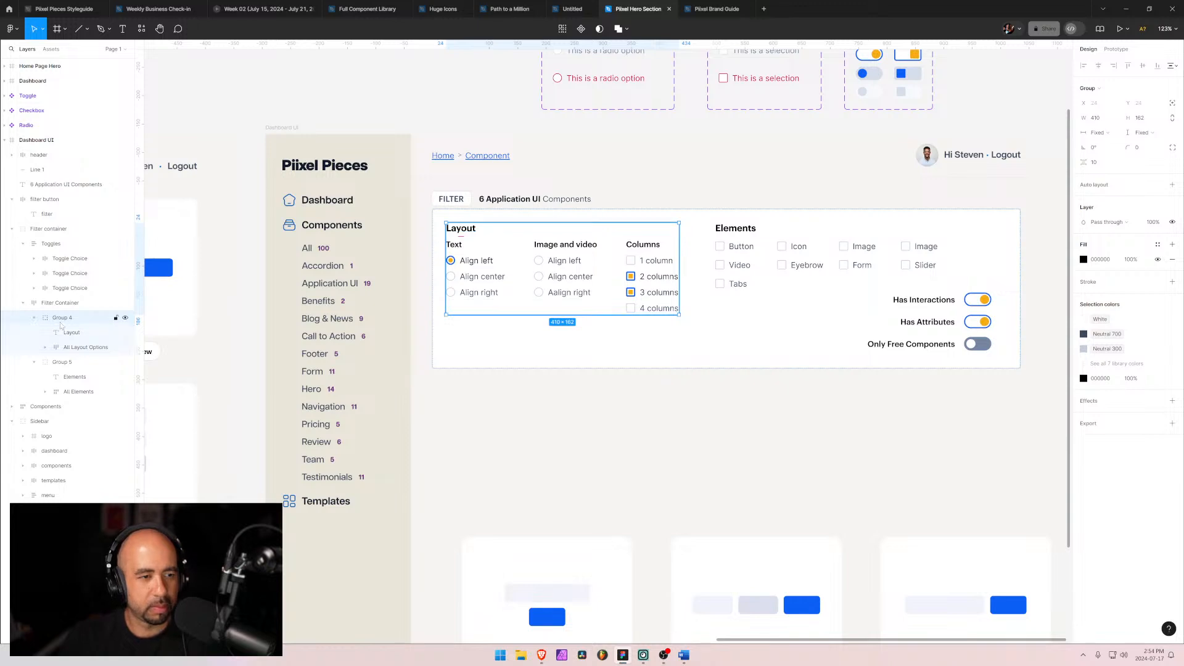
{"action": "left_click", "coordinate": [57, 332]}
{"action": "left_click", "coordinate": [64, 347], "text": "shift"}
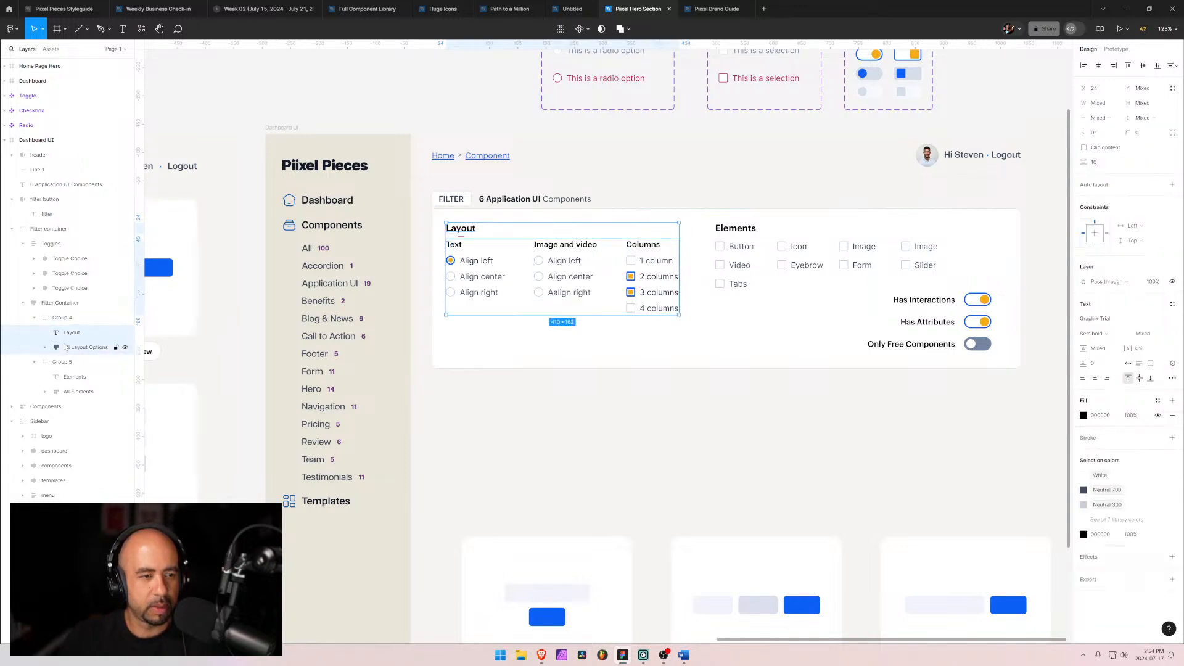
{"action": "key", "text": "shift+a"}
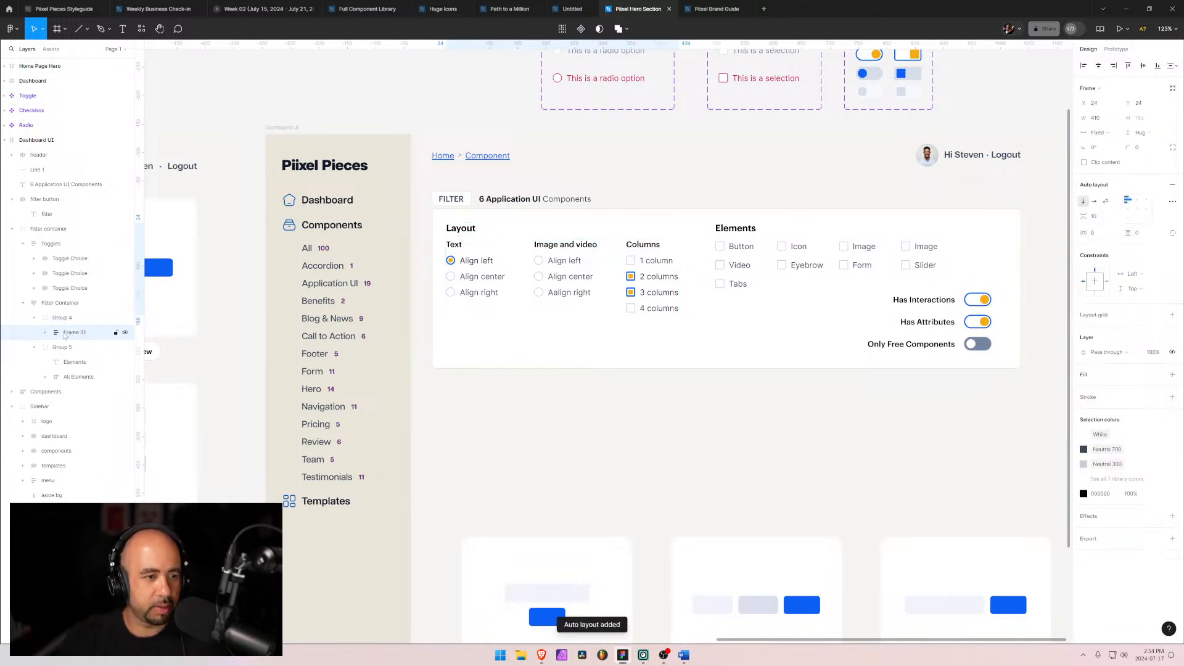
{"action": "left_click", "coordinate": [58, 333]}
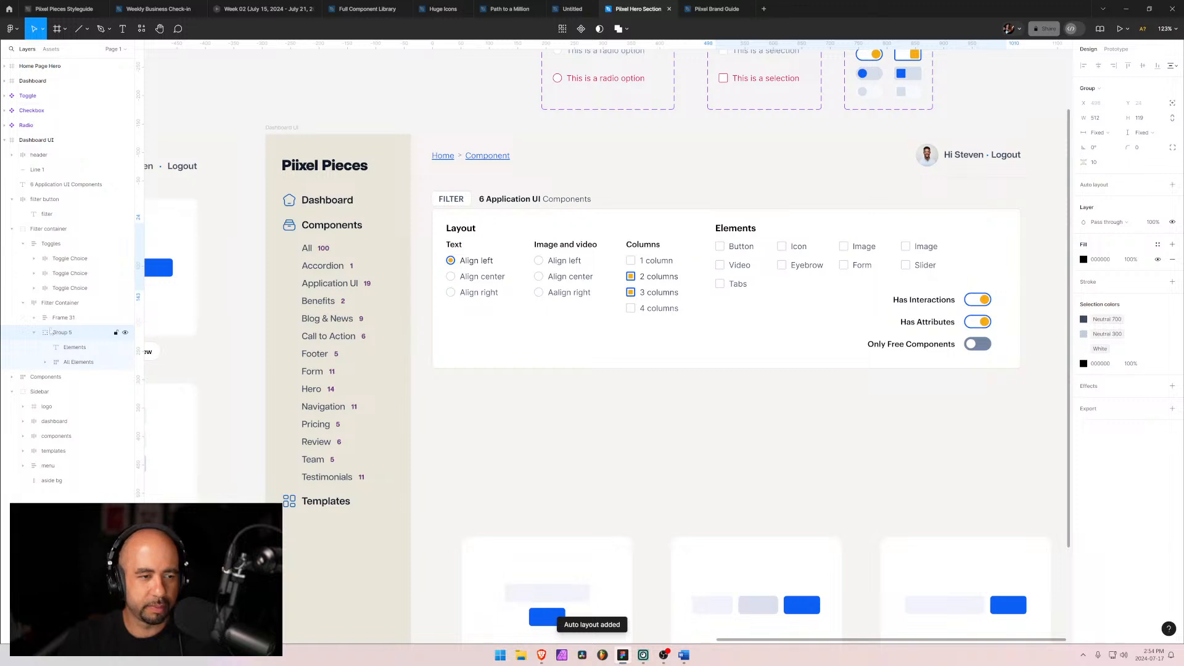
{"action": "left_click", "coordinate": [62, 319]}
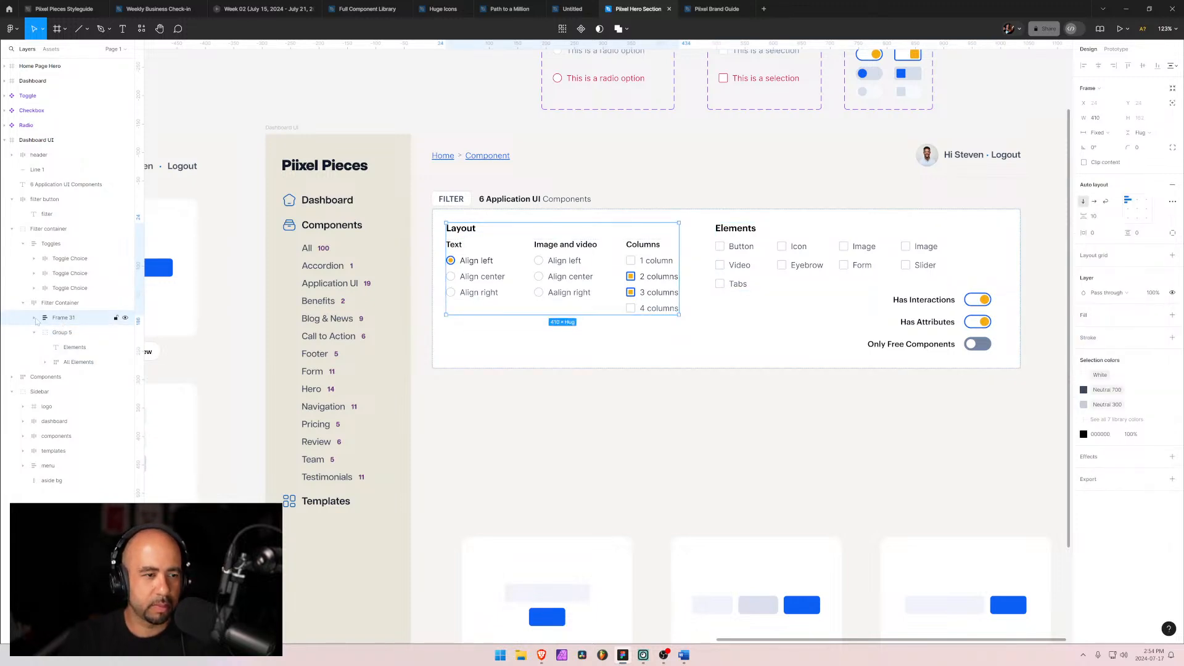
{"action": "left_click", "coordinate": [34, 318]}
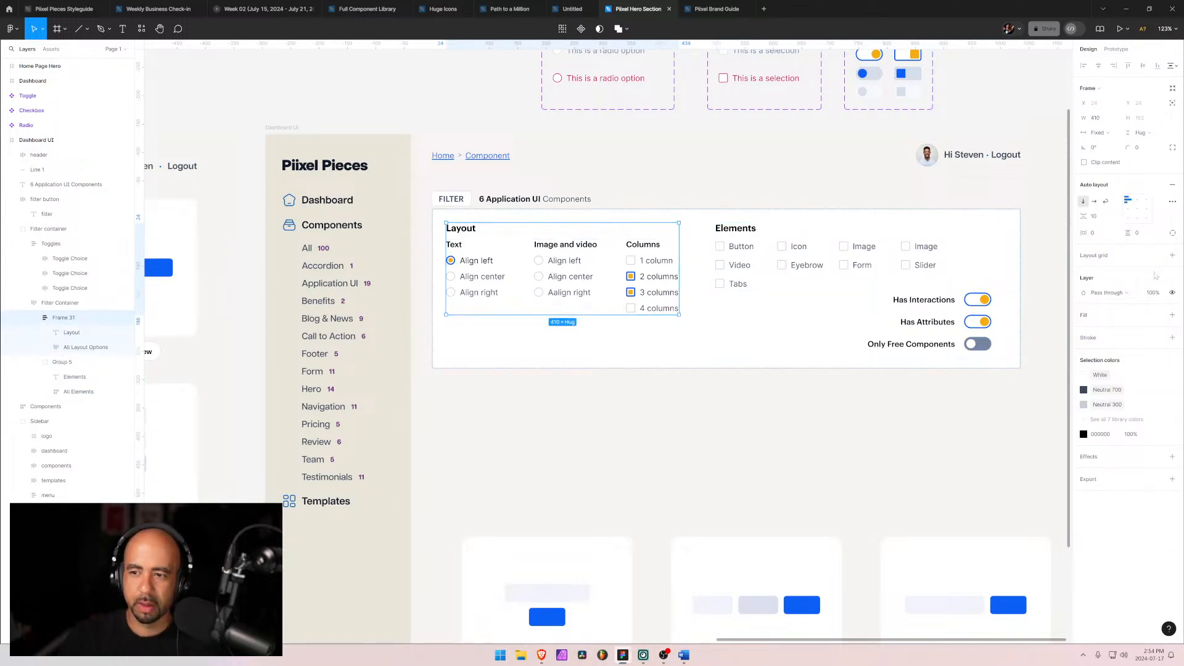
{"action": "left_click", "coordinate": [1098, 217]}
{"action": "type", "text": "24"}
{"action": "key", "text": "Return"}
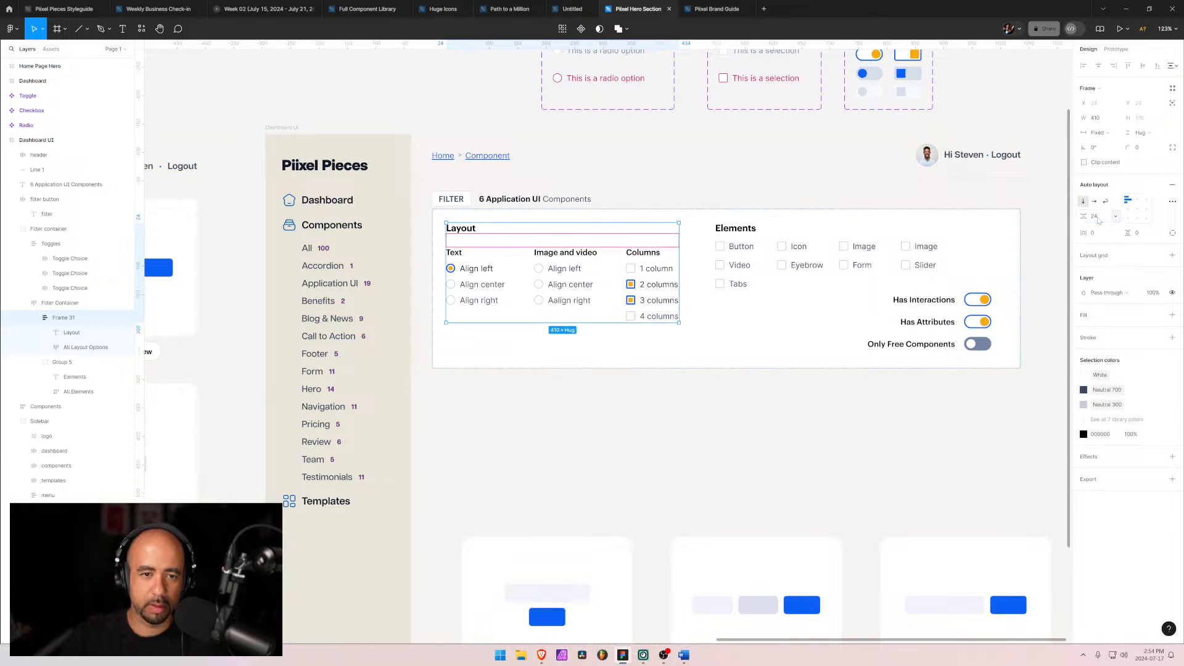
Step: Wrap the Elements heading and the element checkboxes in a vertical auto layout frame with a gap of 24
{"action": "left_click", "coordinate": [473, 333]}
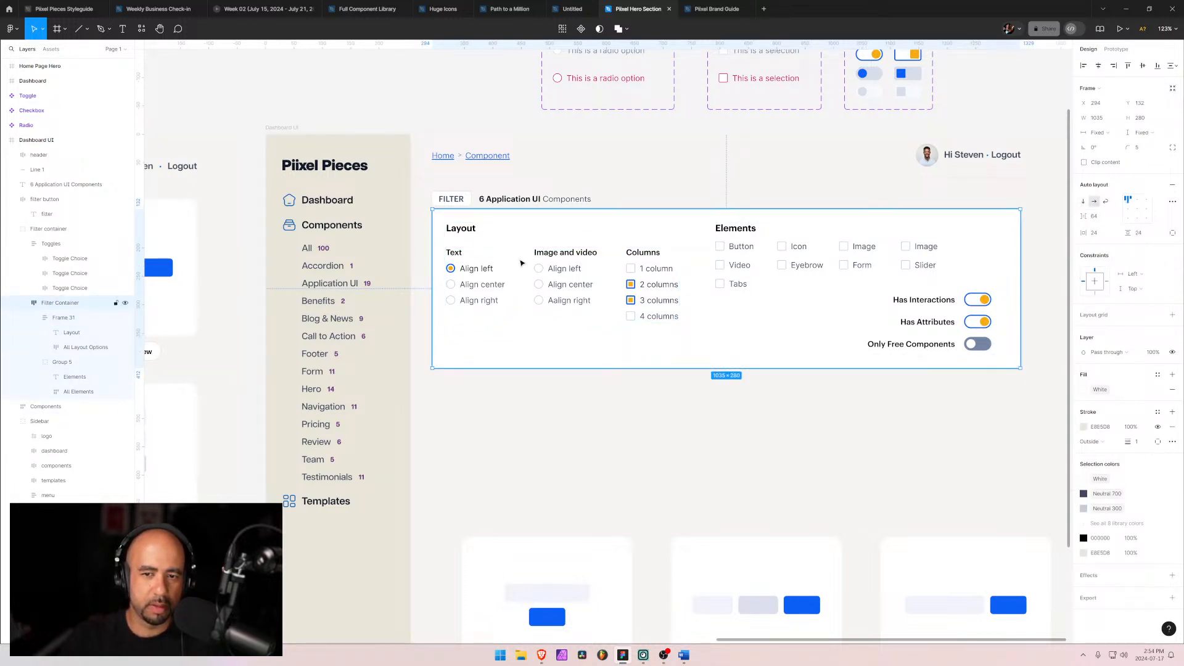
{"action": "left_click", "coordinate": [69, 377]}
{"action": "left_click", "coordinate": [69, 392], "text": "shift"}
{"action": "key", "text": "shift+a"}
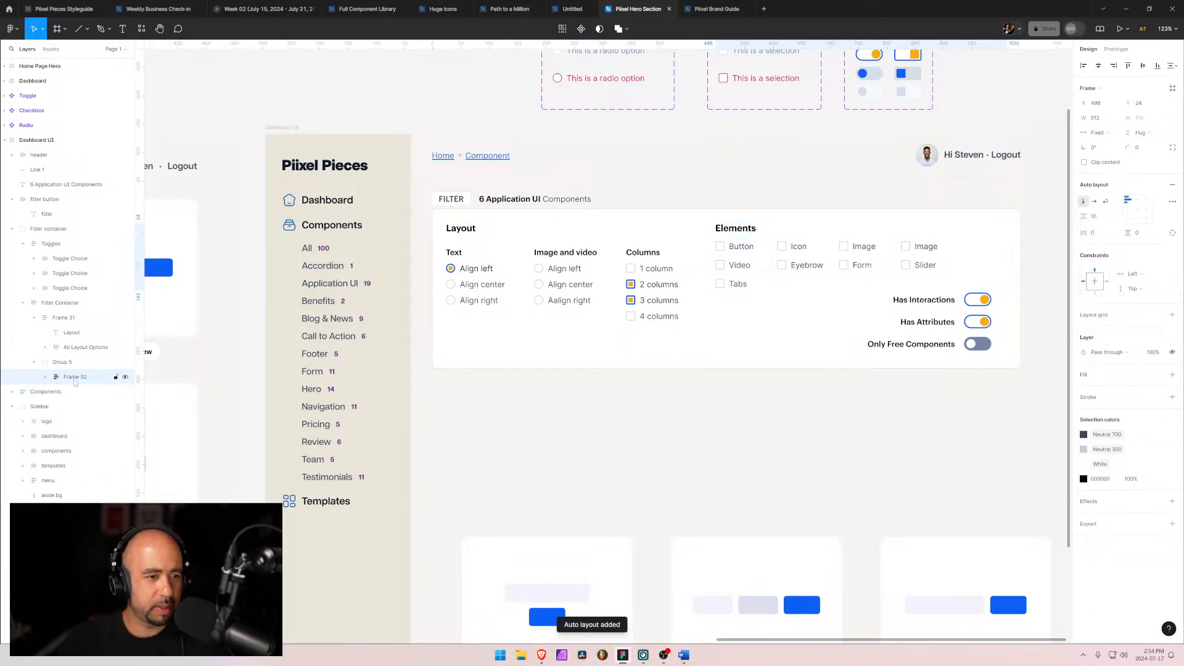
{"action": "left_click_drag", "start_coordinate": [73, 378], "coordinate": [36, 319]}
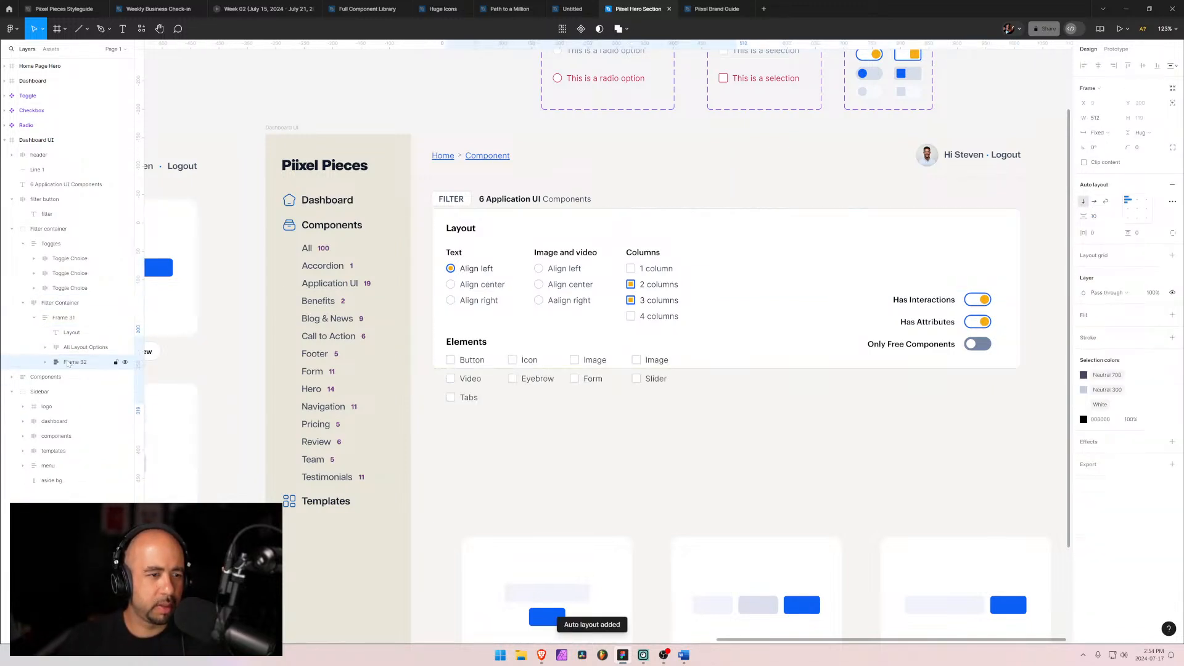
{"action": "left_click", "coordinate": [34, 318]}
{"action": "mouse_move", "coordinate": [44, 337]}
{"action": "left_mouse_down"}
{"action": "mouse_move", "coordinate": [45, 312]}
{"action": "mouse_move", "coordinate": [50, 336]}
{"action": "left_mouse_up"}
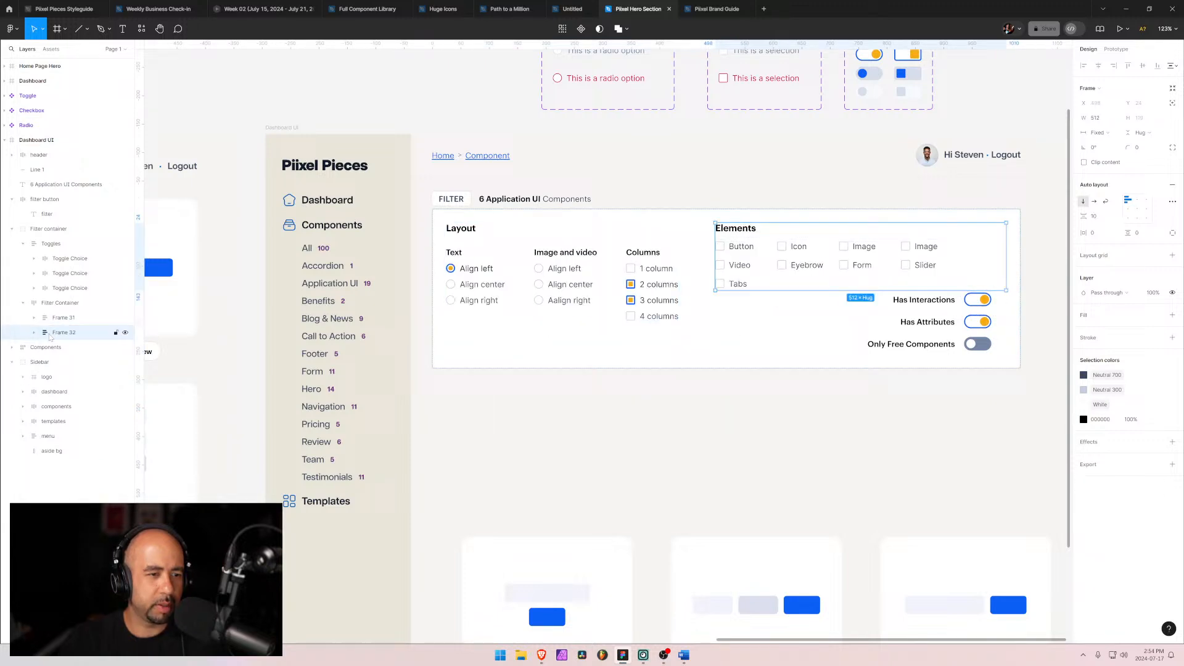
{"action": "left_click", "coordinate": [1099, 218]}
{"action": "key", "text": "Return"}
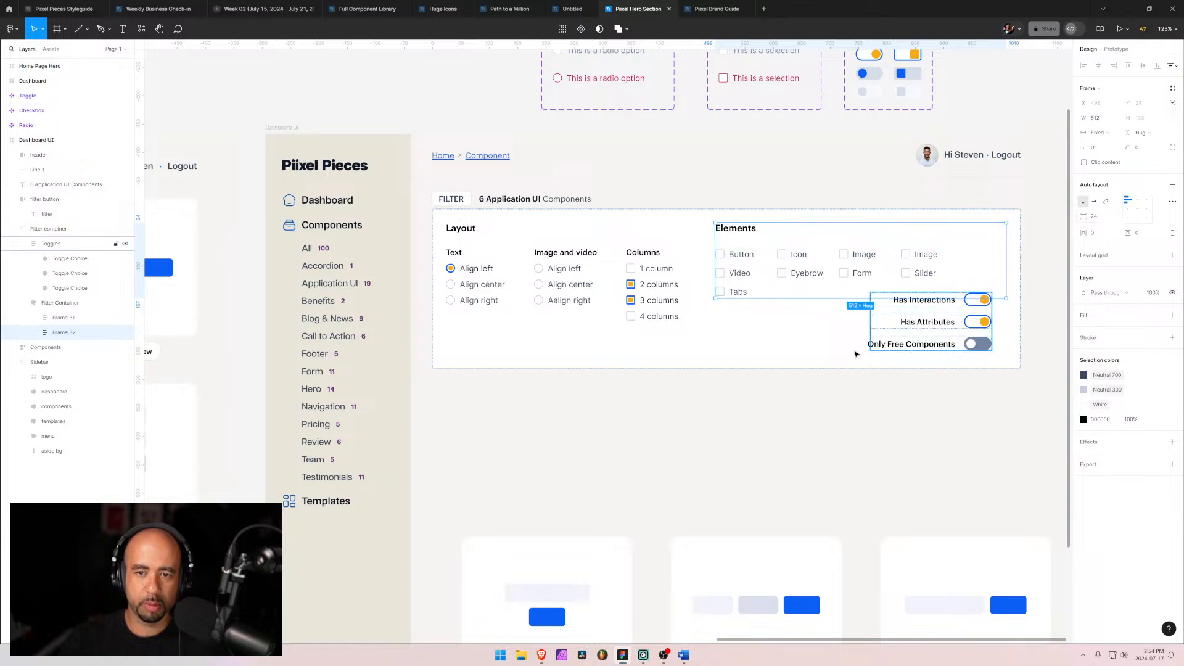
Step: Set the filter container's auto layout spacing to Auto so its columns spread across the width
{"action": "left_click", "coordinate": [766, 352]}
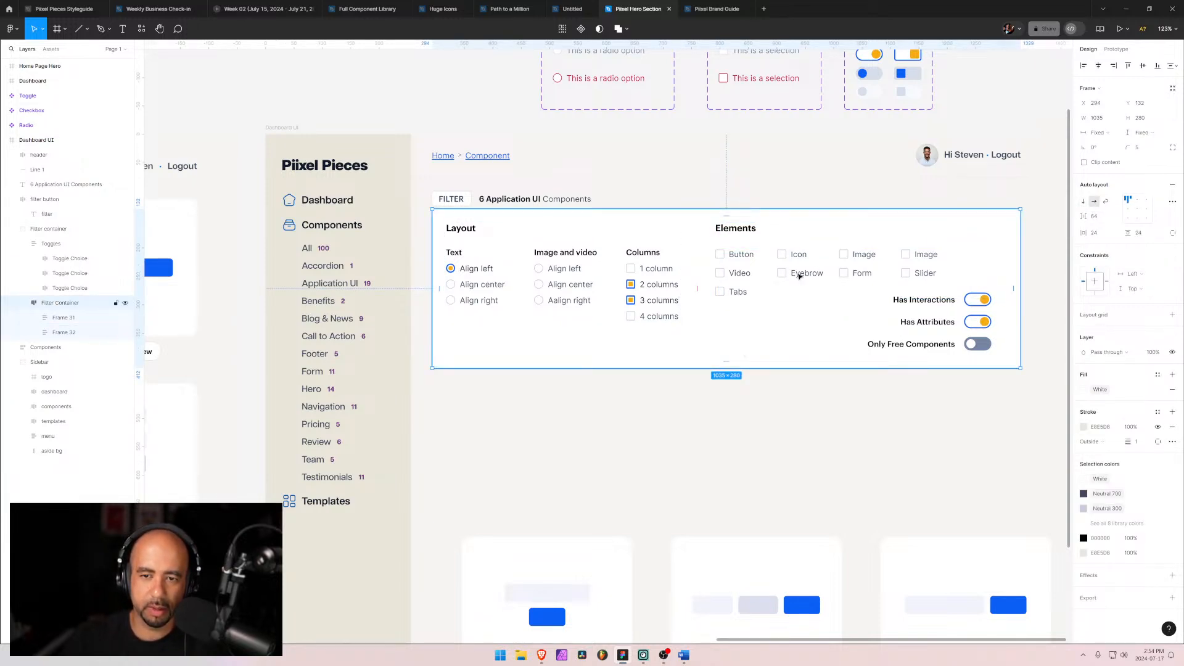
{"action": "left_click", "coordinate": [698, 275]}
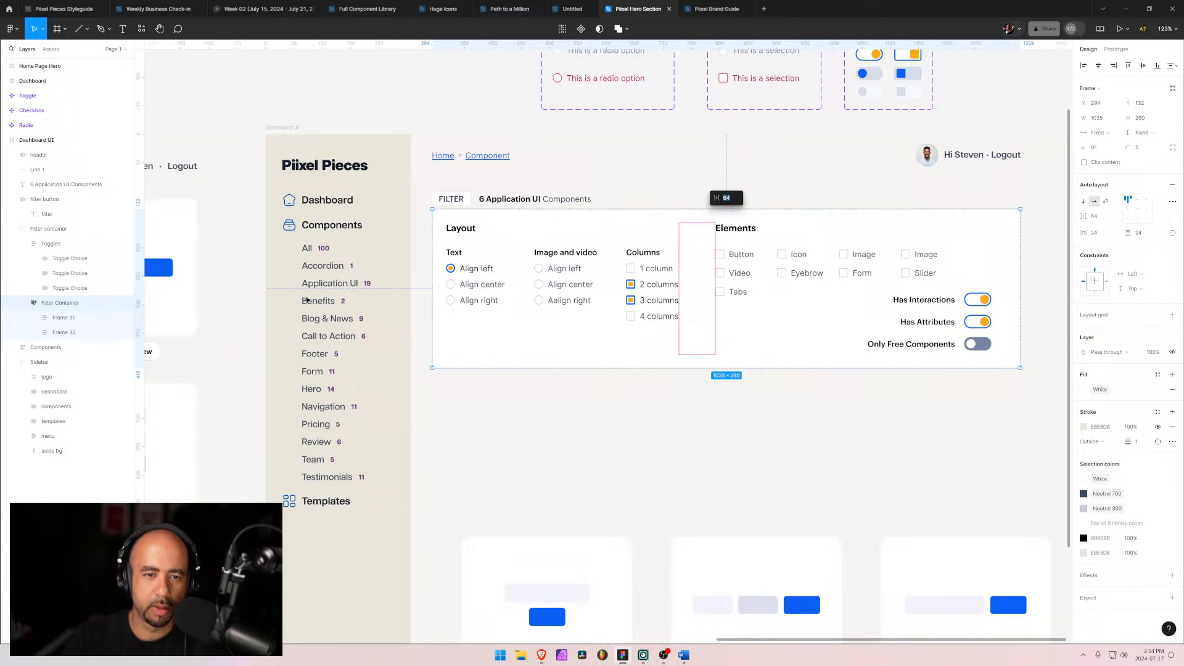
{"action": "left_click", "coordinate": [47, 308]}
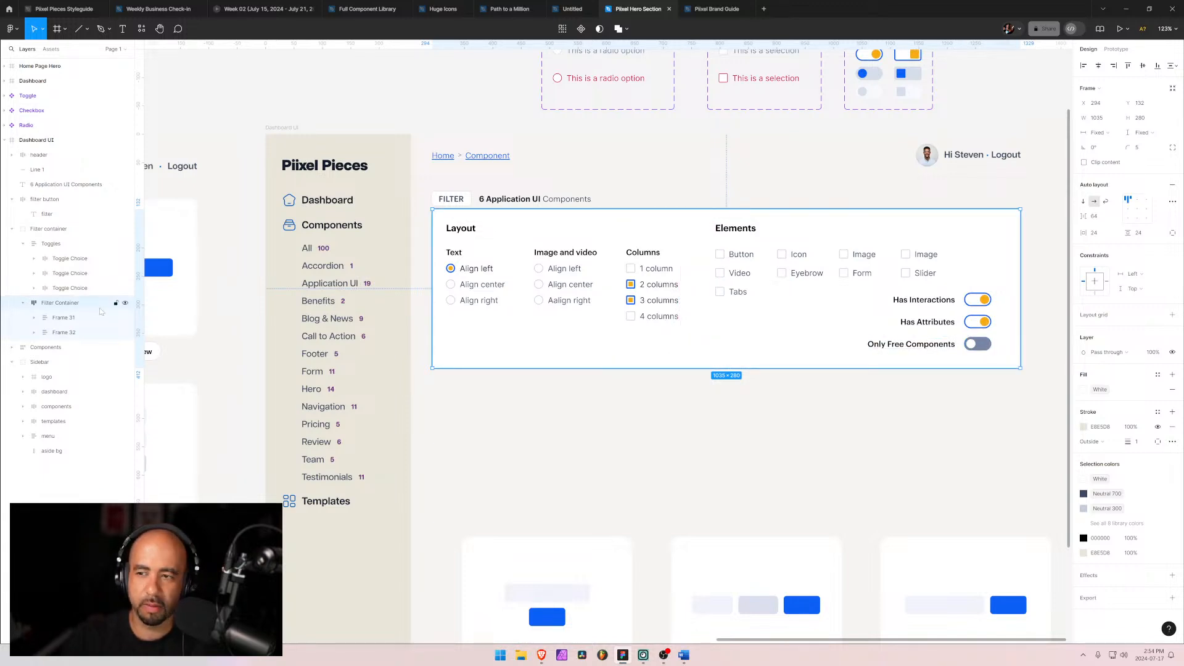
{"action": "left_click", "coordinate": [1127, 216]}
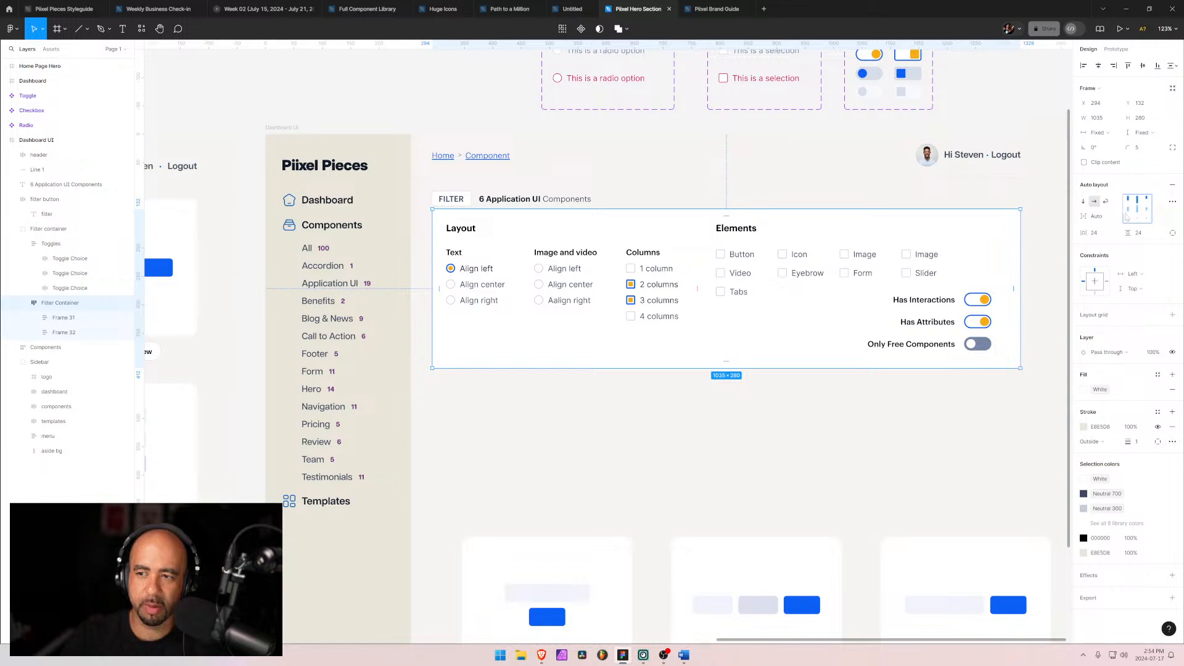
{"action": "left_click", "coordinate": [1116, 135]}
{"action": "left_click", "coordinate": [1114, 147]}
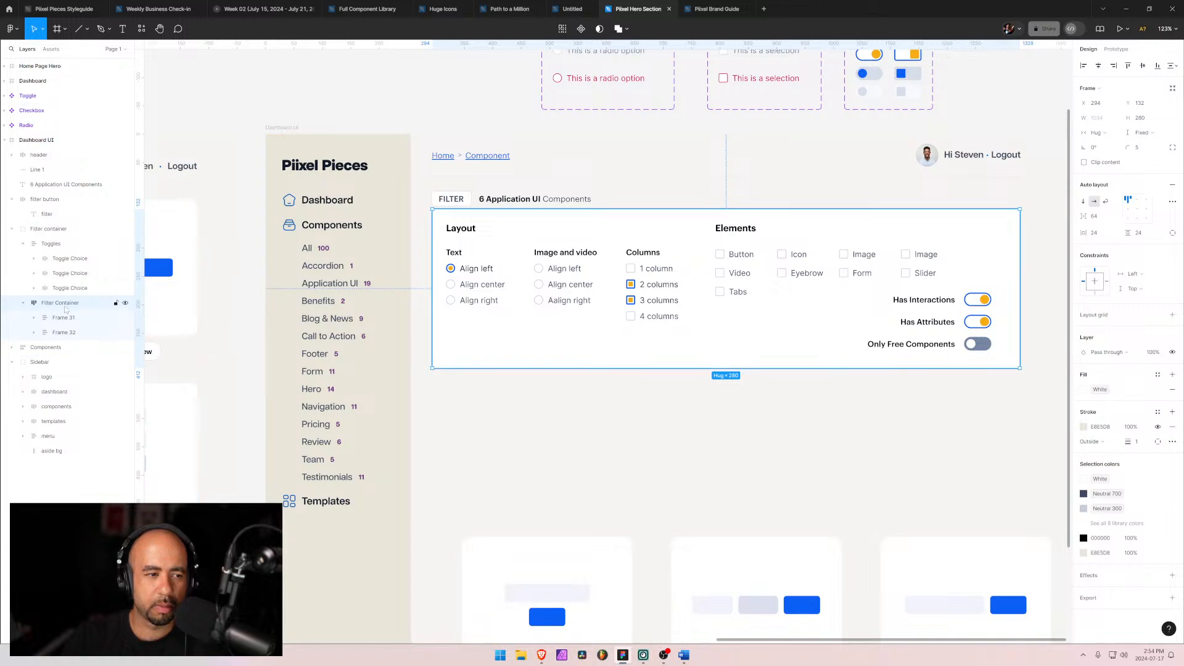
{"action": "double_click", "coordinate": [1140, 201]}
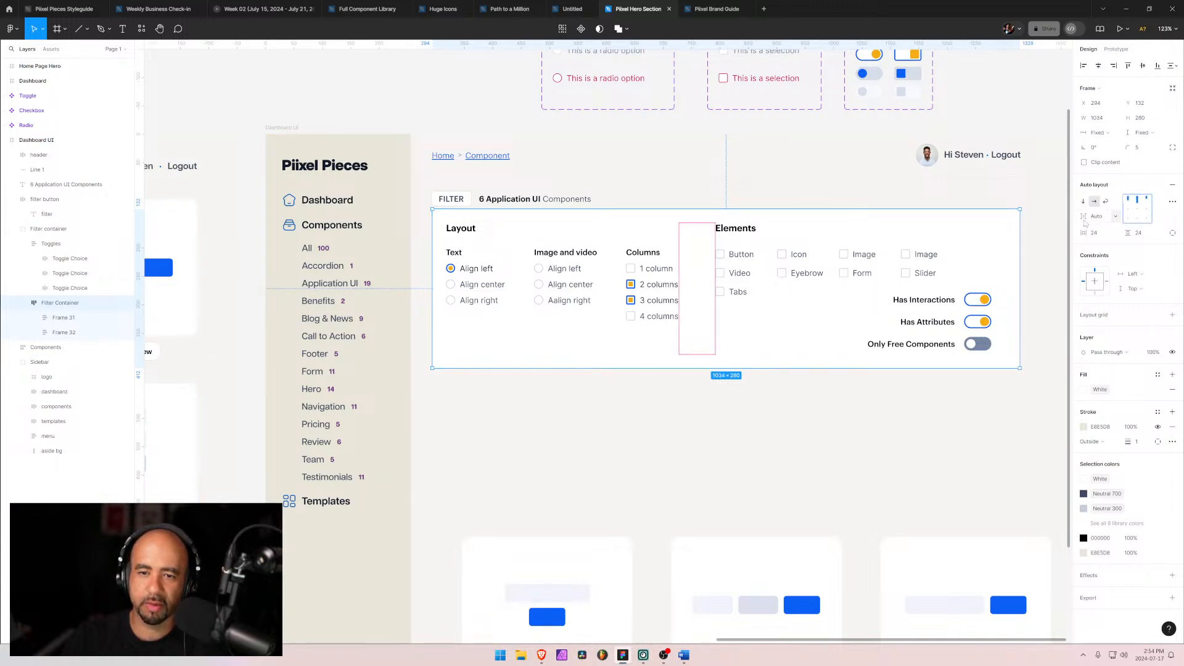
Step: Narrow the elements frame to about 427 px wide and stretch the filter container to about 427 px tall
{"action": "left_click", "coordinate": [792, 267]}
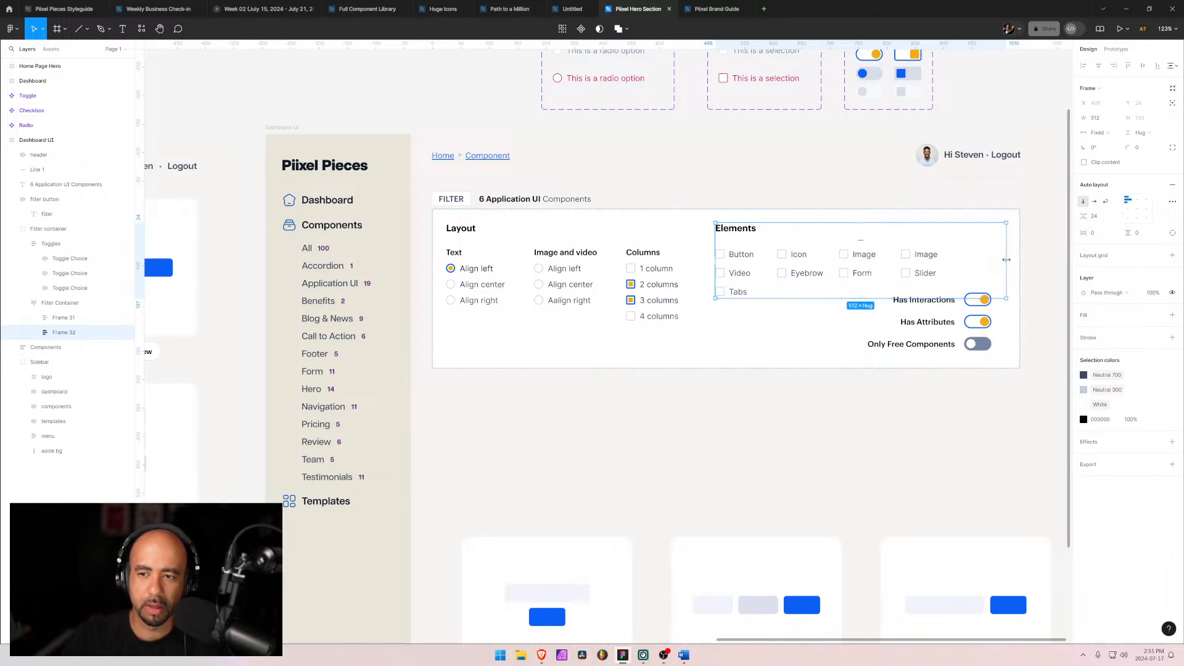
{"action": "left_click_drag", "start_coordinate": [1007, 260], "coordinate": [956, 262]}
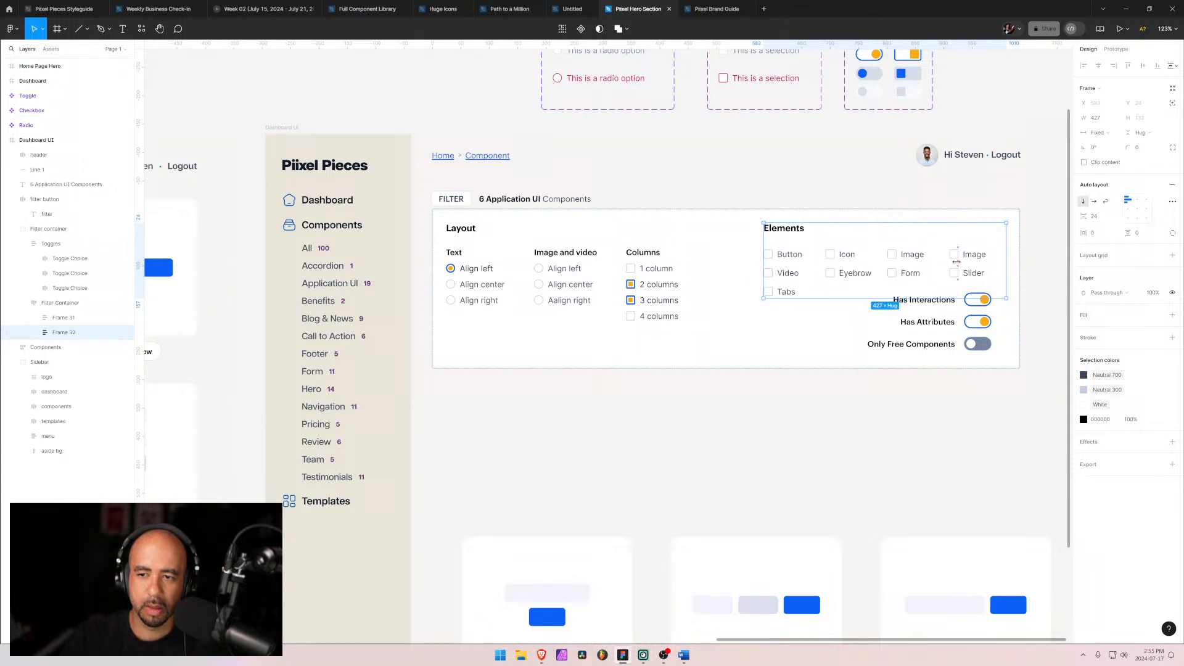
{"action": "left_click", "coordinate": [772, 333]}
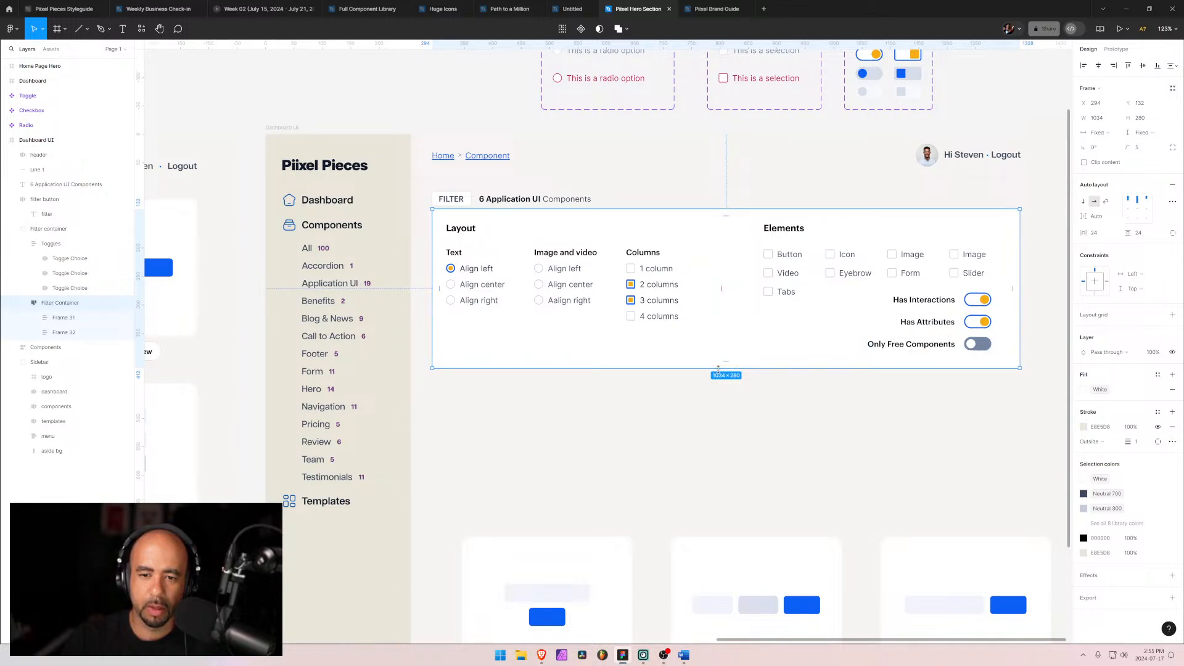
{"action": "left_click_drag", "start_coordinate": [718, 368], "coordinate": [720, 452]}
Step: Move the toggles group lower inside the filter container
{"action": "left_click_drag", "start_coordinate": [948, 317], "coordinate": [917, 368]}
{"action": "key", "text": "ctrl+z"}
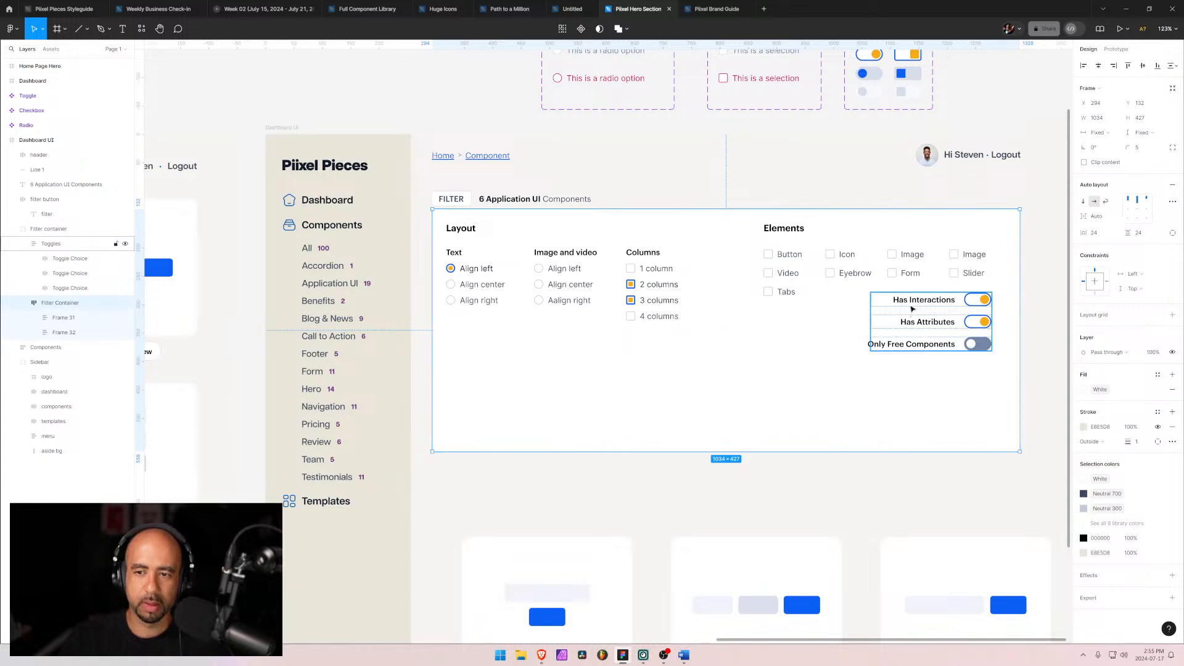
{"action": "left_click", "coordinate": [905, 365]}
{"action": "left_click_drag", "start_coordinate": [870, 348], "coordinate": [882, 384]}
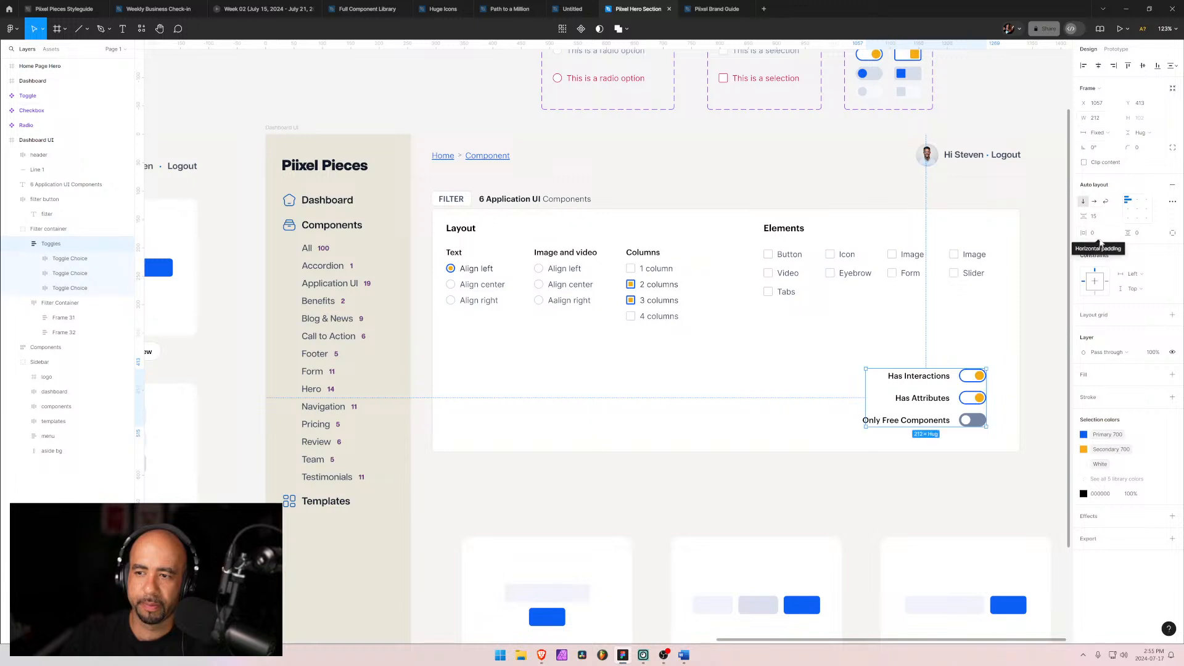
Step: Set the toggles group's auto layout gap to 8
{"action": "left_click", "coordinate": [1093, 217]}
{"action": "type", "text": "4"}
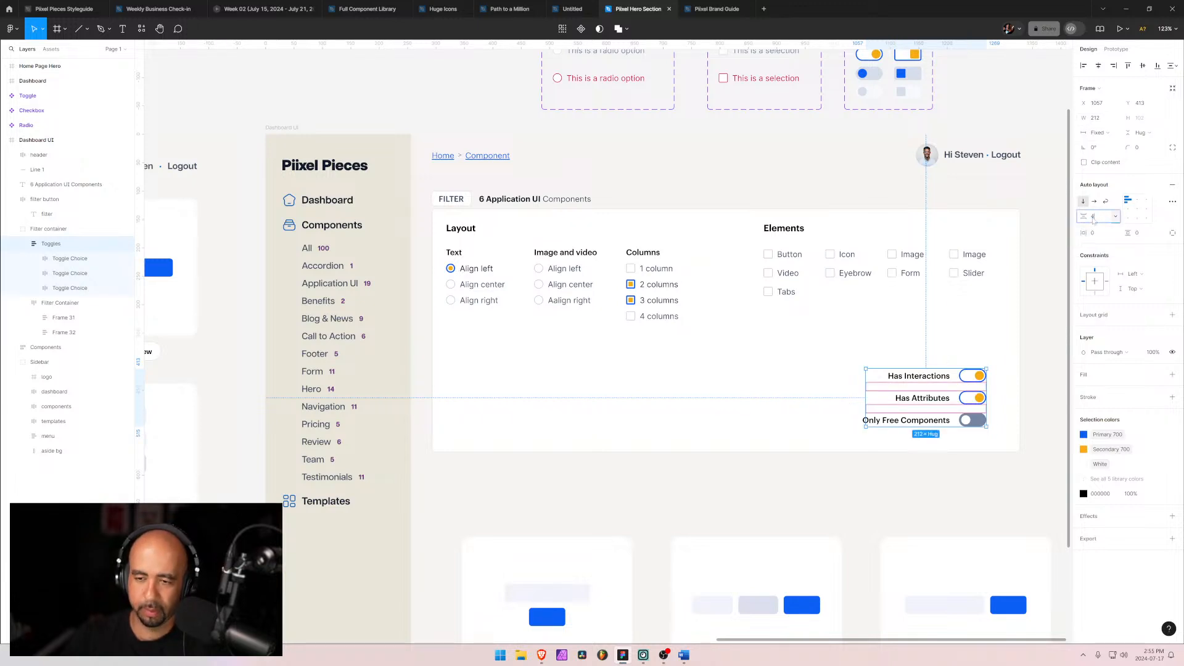
{"action": "key", "text": "Return"}
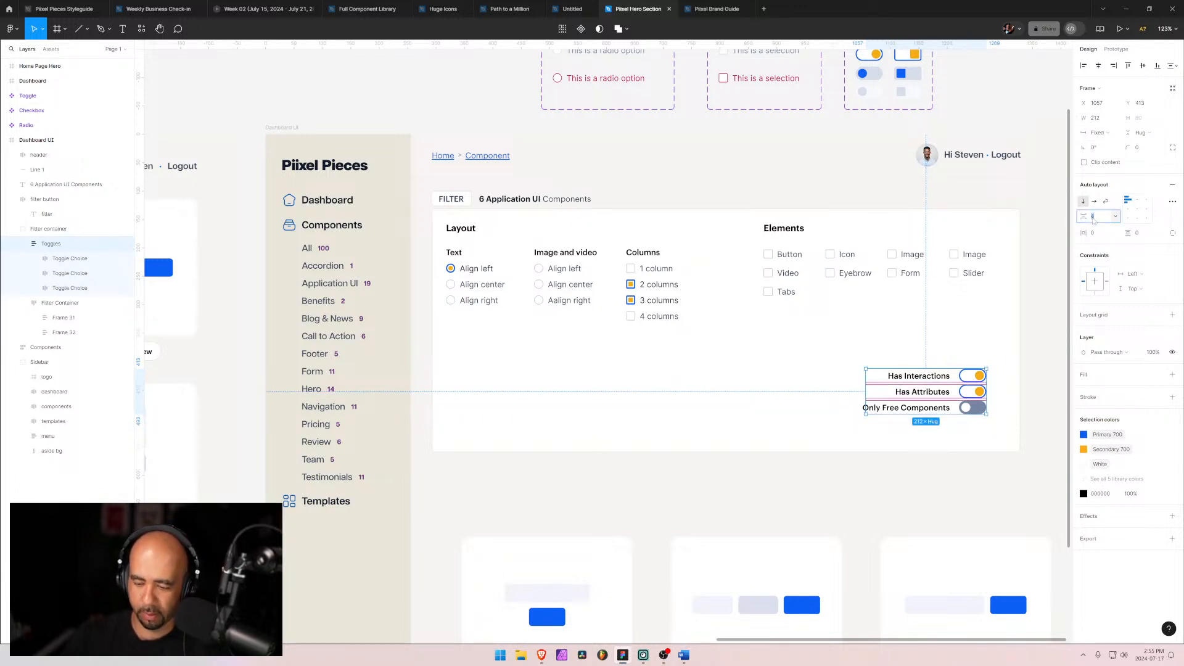
{"action": "type", "text": "12"}
{"action": "key", "text": "Return"}
{"action": "left_click", "coordinate": [1094, 217]}
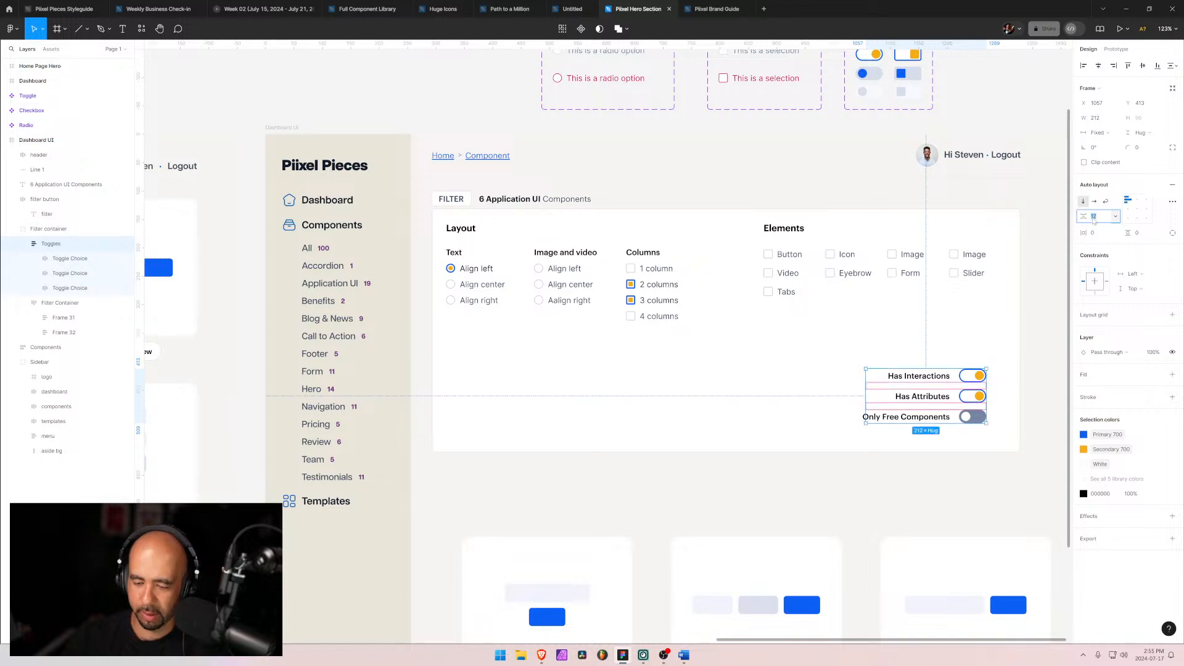
{"action": "type", "text": "8"}
{"action": "key", "text": "Return"}
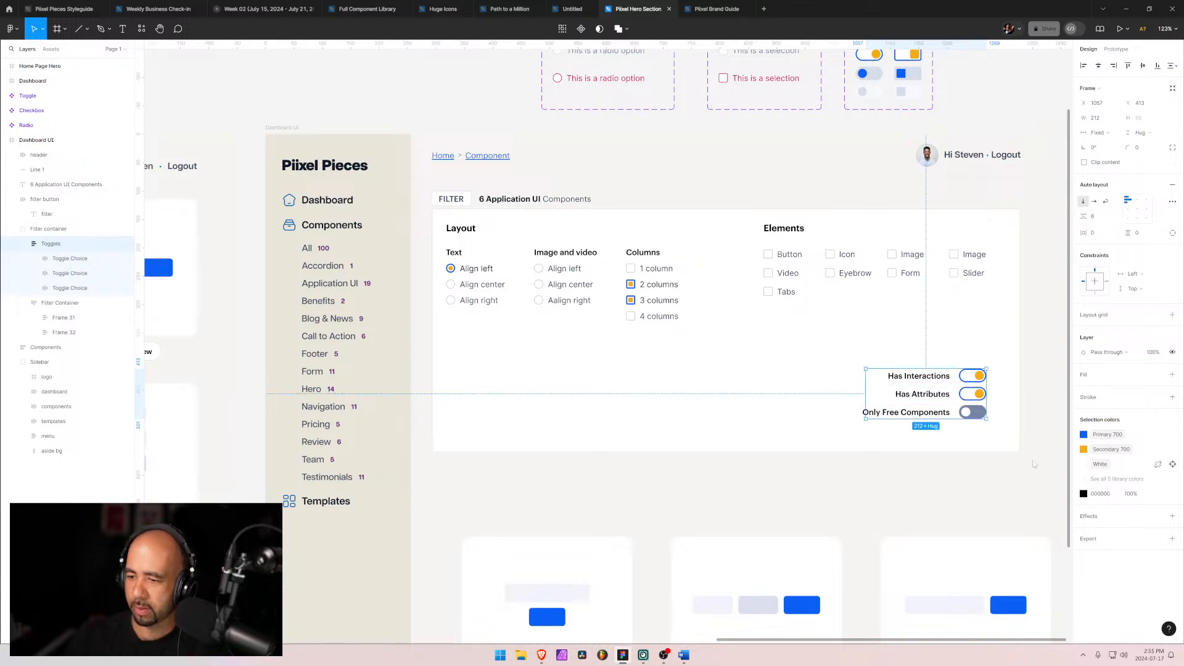
{"action": "left_click", "coordinate": [736, 418]}
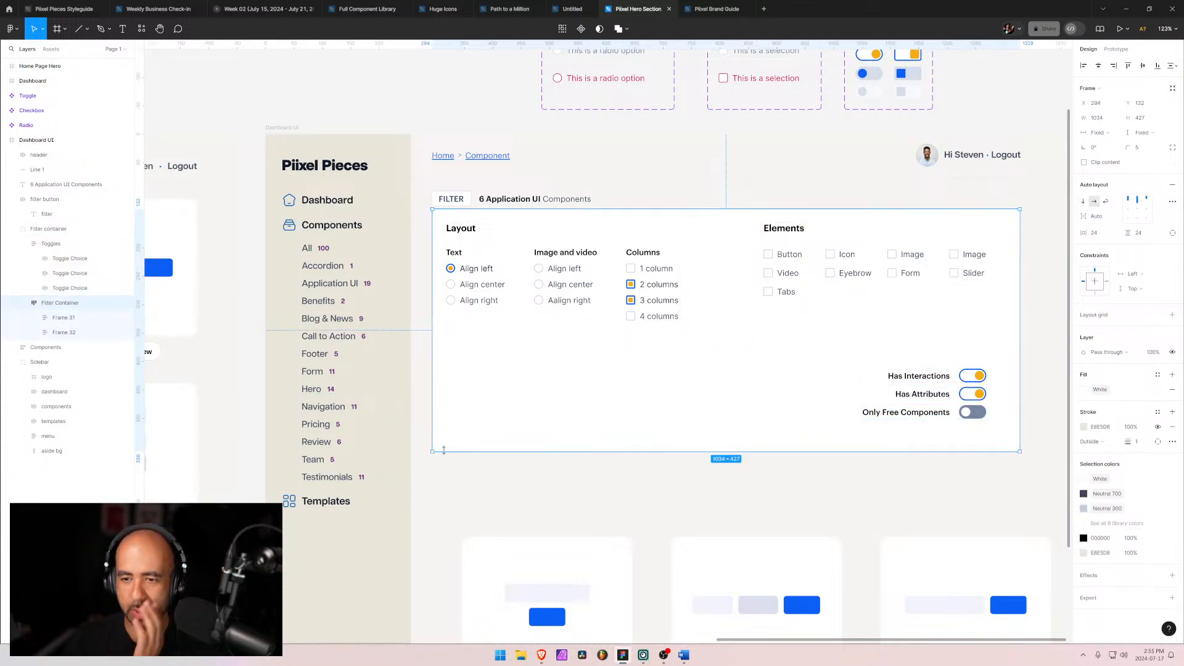
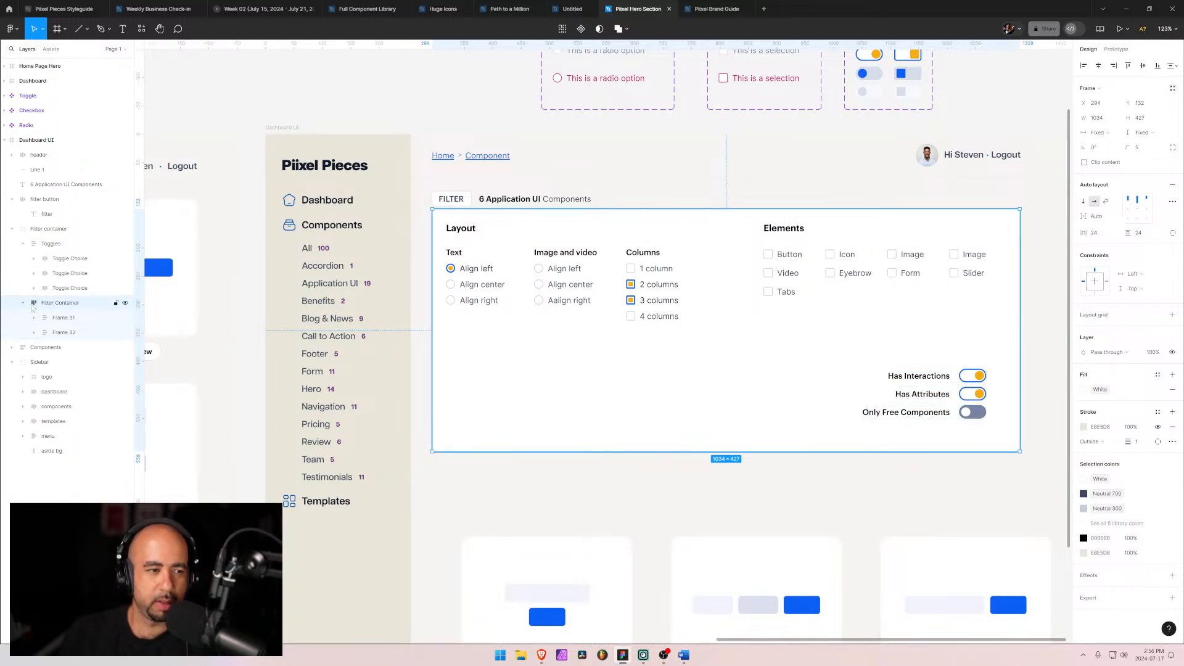
Step: Duplicate the Elements checkbox frame inside the filter container
{"action": "left_click", "coordinate": [64, 332]}
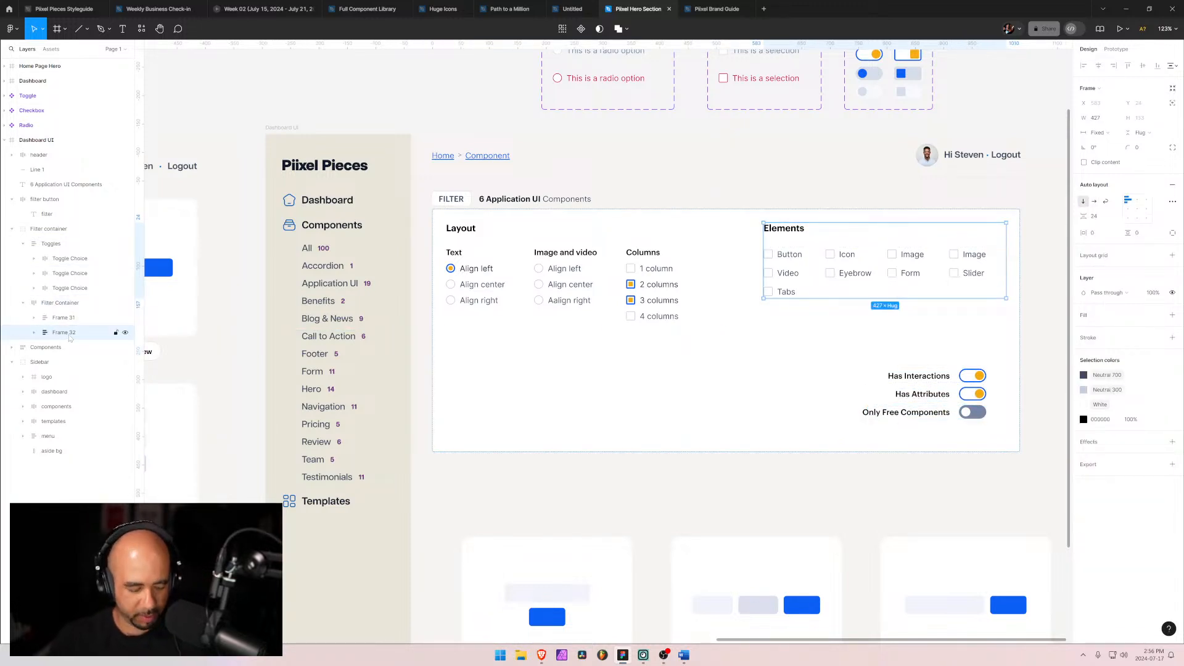
{"action": "key", "text": "ctrl+d"}
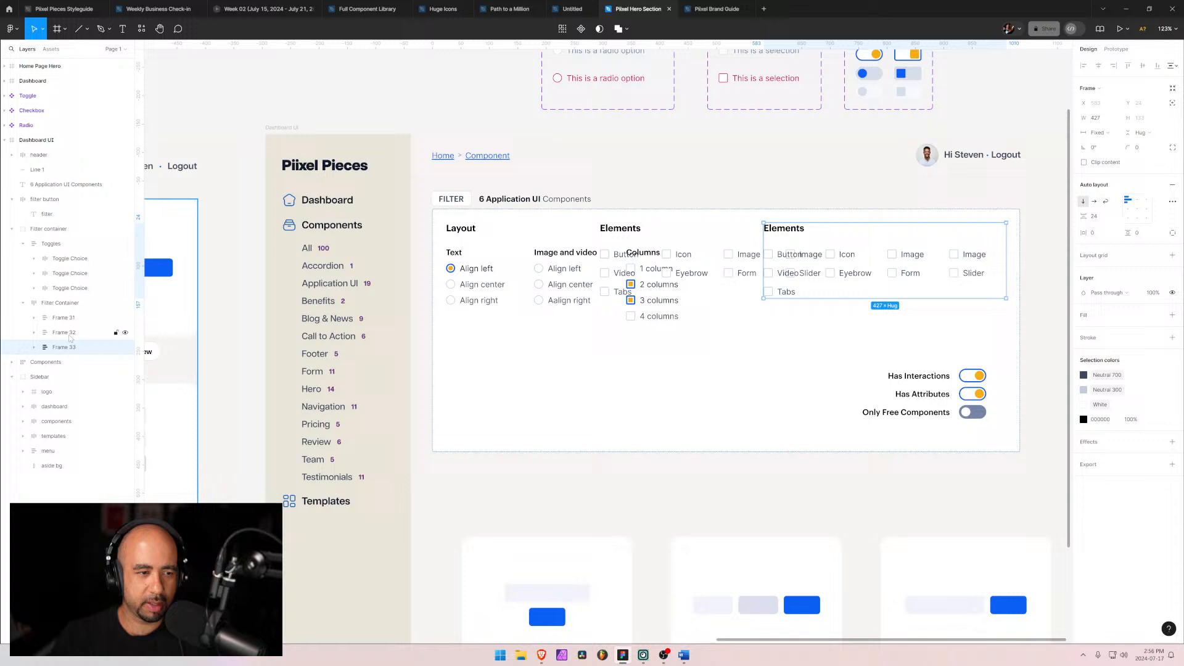
{"action": "left_click", "coordinate": [45, 304]}
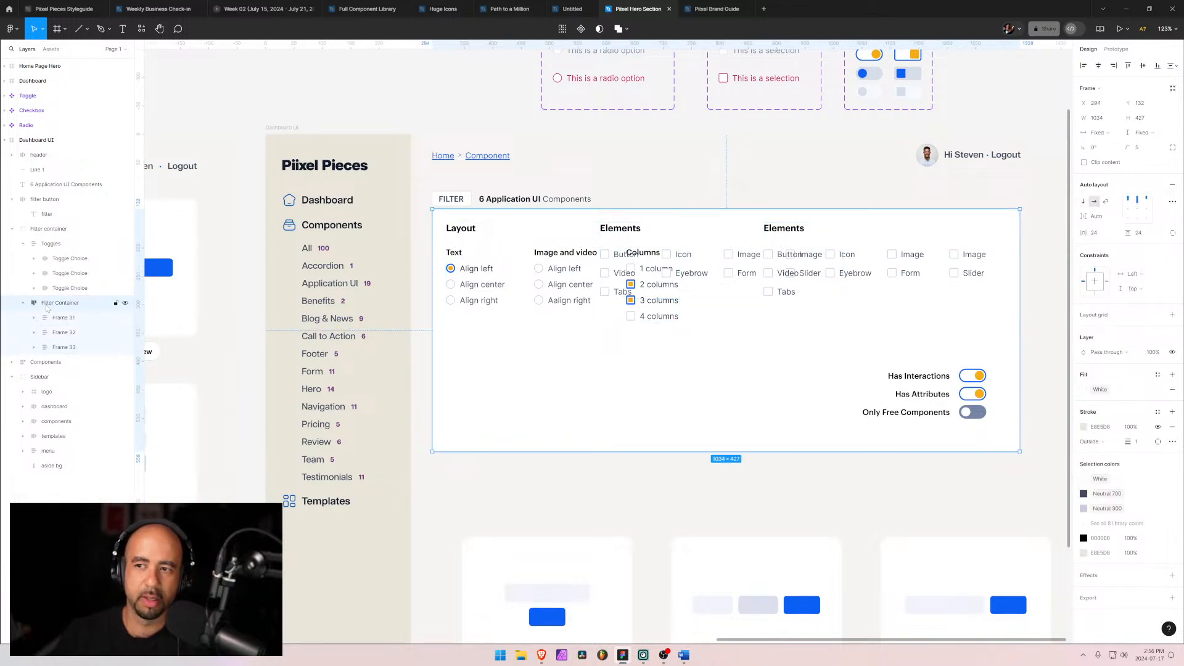
Step: Inspect the filter container's frames and the layers of the layout options group
{"action": "left_click", "coordinate": [627, 281]}
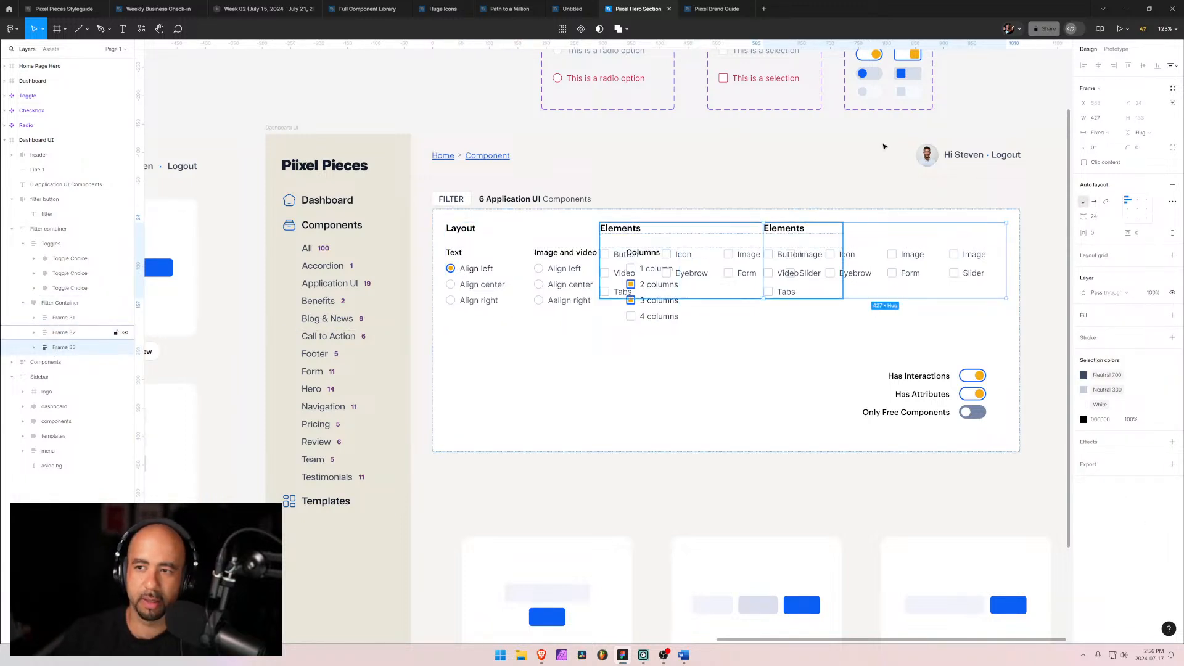
{"action": "left_click", "coordinate": [1111, 133]}
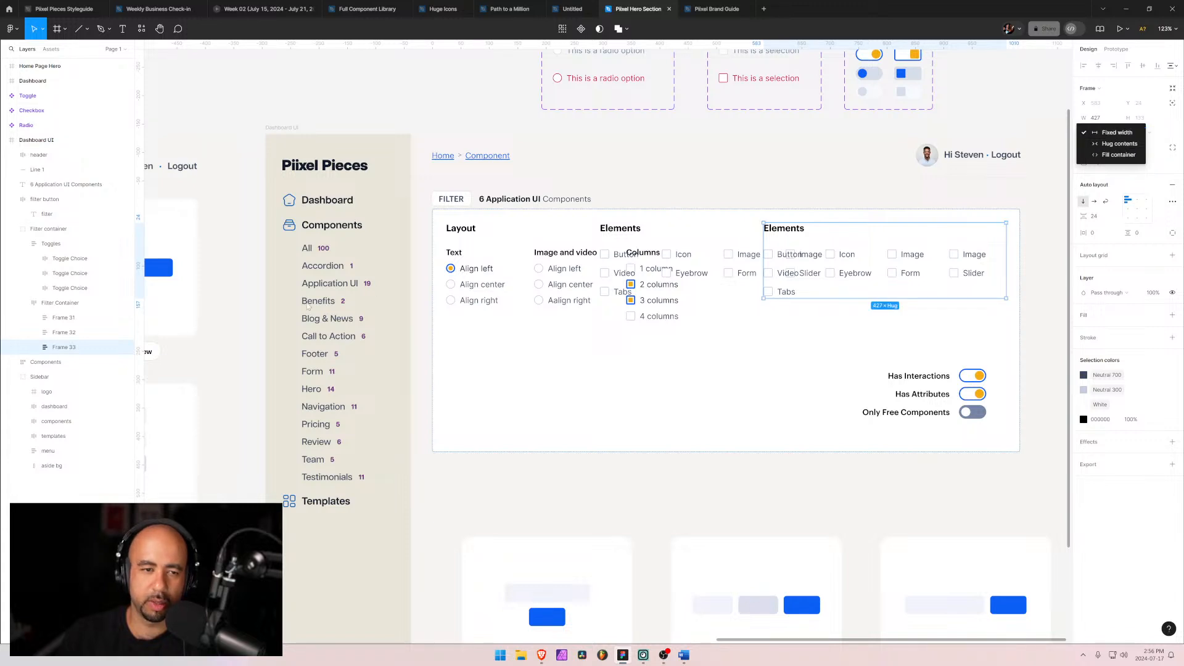
{"action": "left_click", "coordinate": [66, 254]}
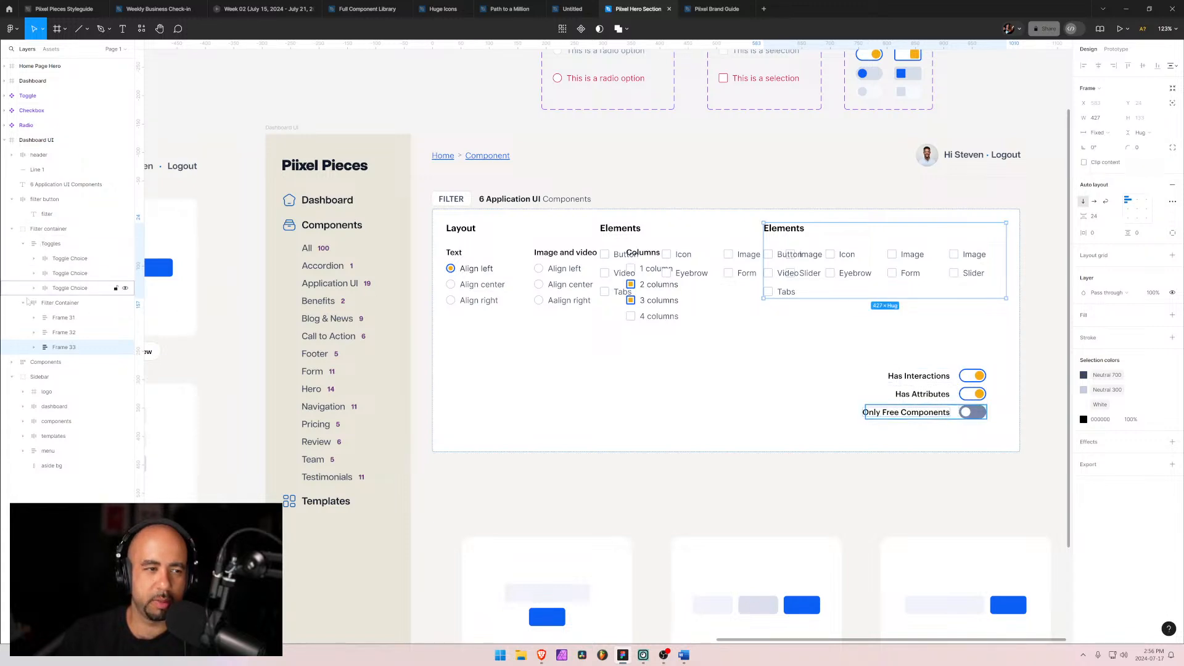
{"action": "left_click", "coordinate": [61, 319]}
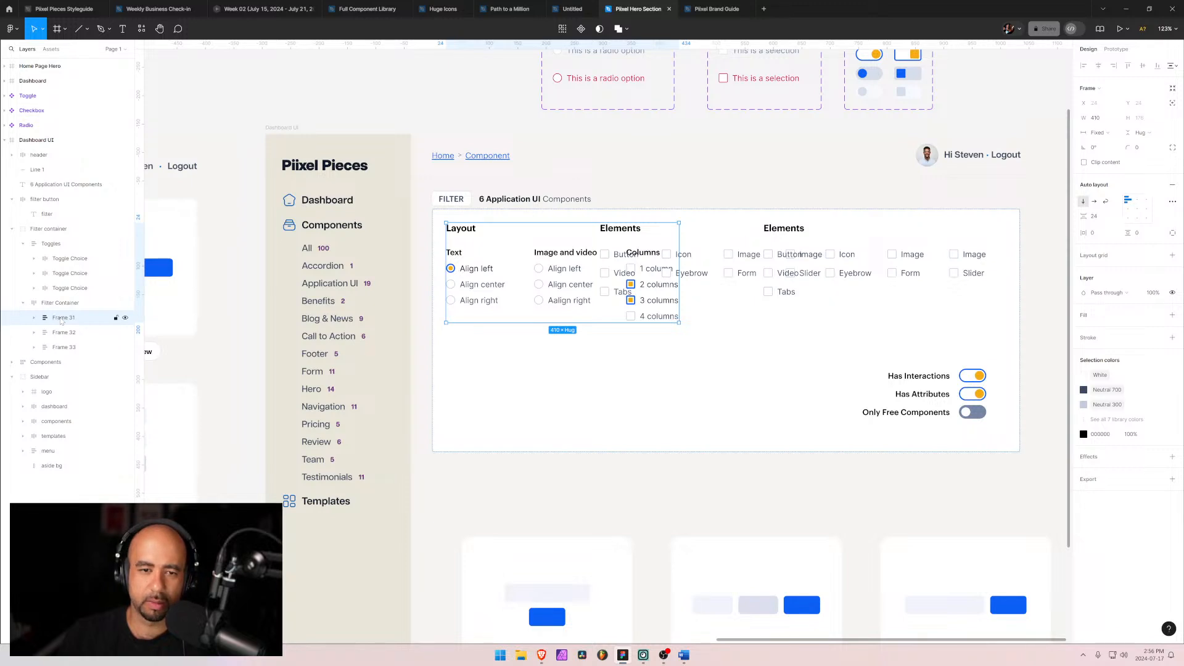
{"action": "left_click", "coordinate": [64, 333]}
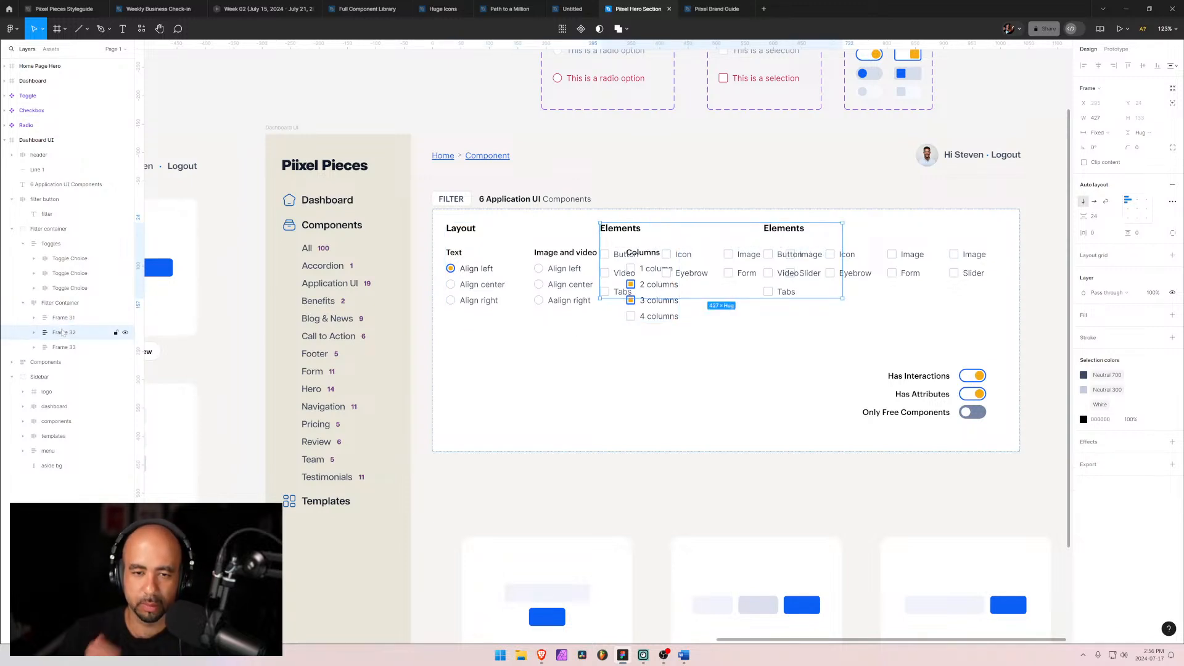
{"action": "left_click", "coordinate": [61, 303]}
{"action": "left_click", "coordinate": [62, 318]}
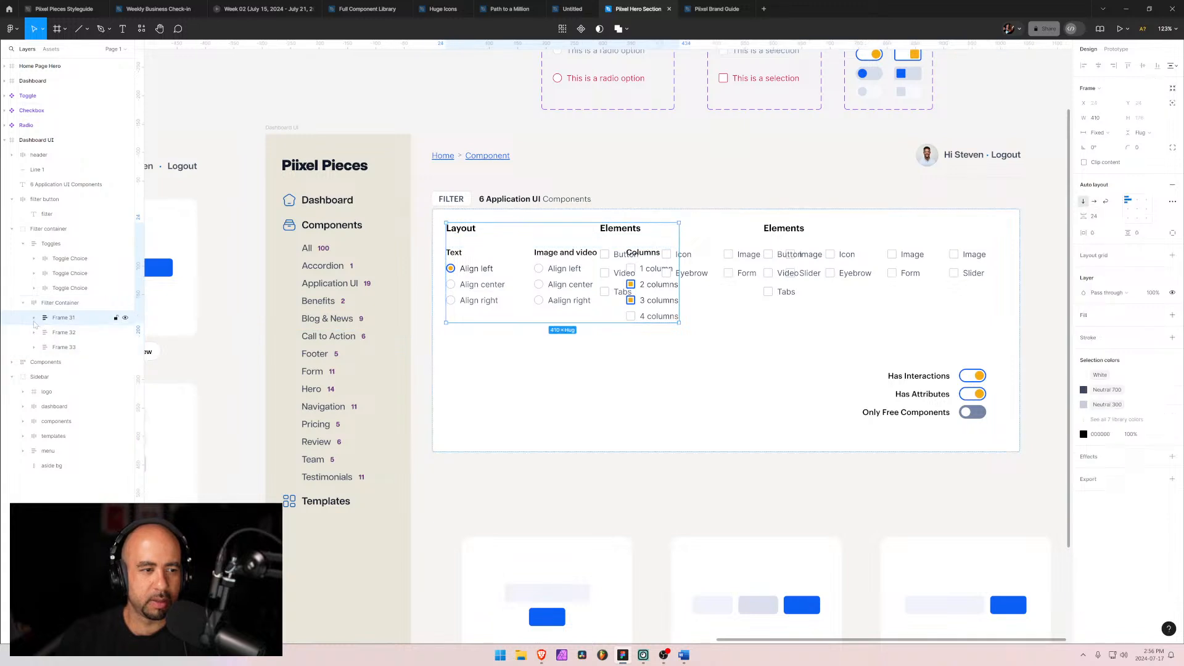
{"action": "left_click", "coordinate": [34, 319]}
{"action": "left_click", "coordinate": [71, 347]}
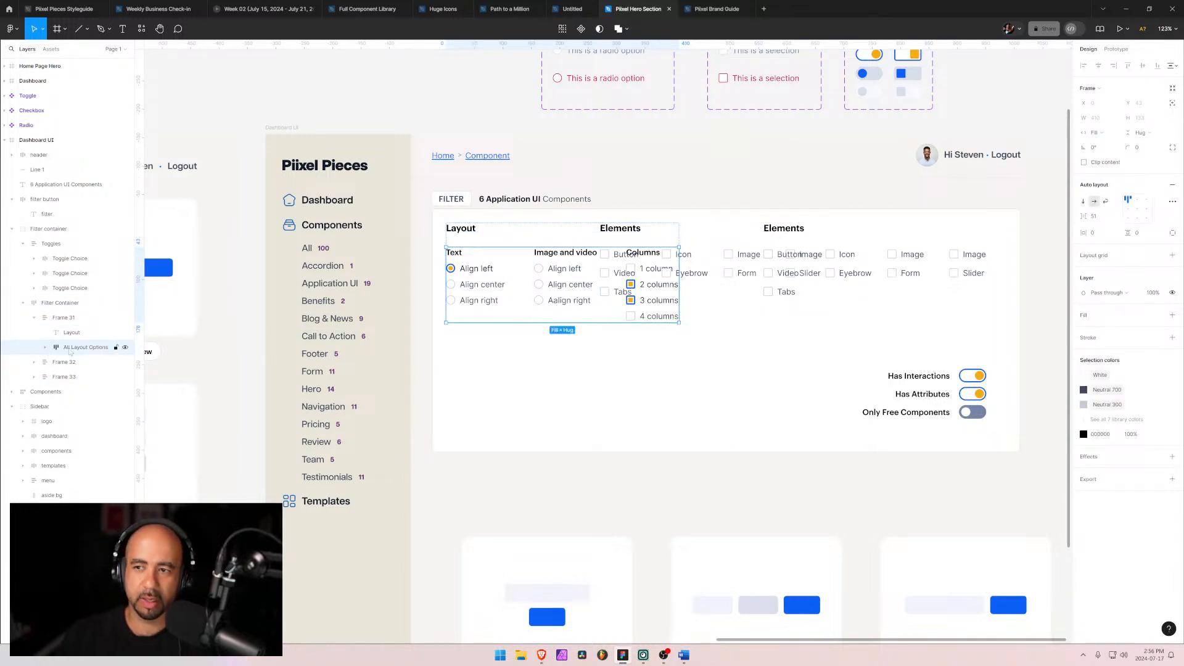
{"action": "left_click", "coordinate": [45, 347]}
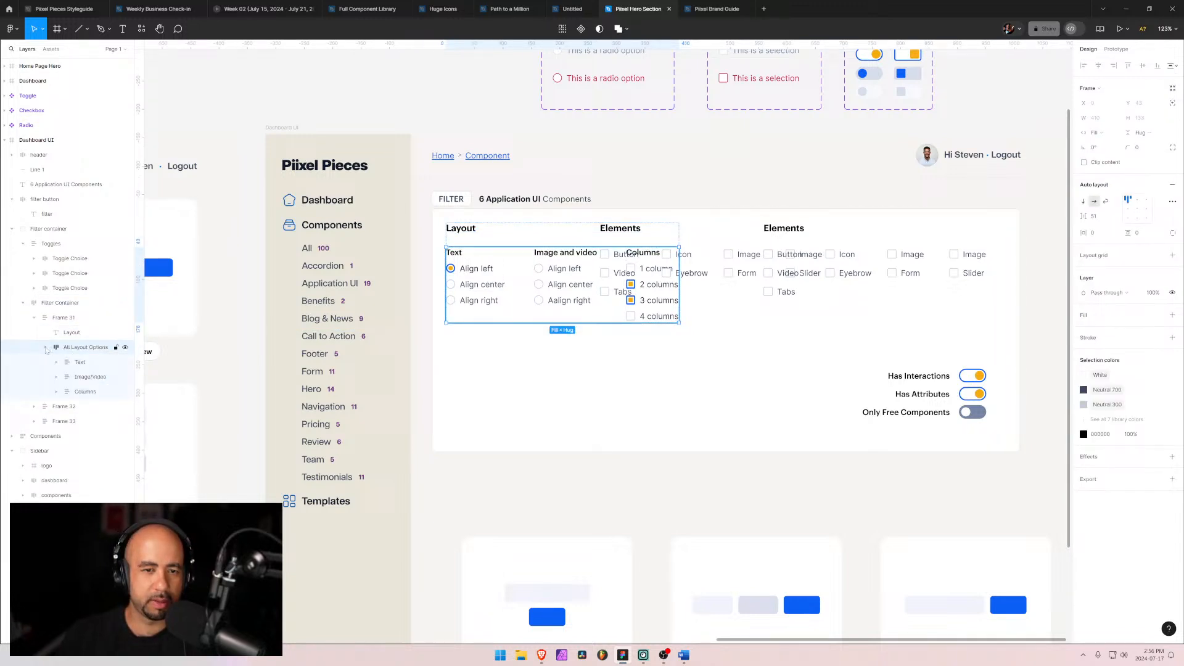
{"action": "left_click", "coordinate": [80, 362]}
{"action": "left_click", "coordinate": [82, 392], "text": "shift"}
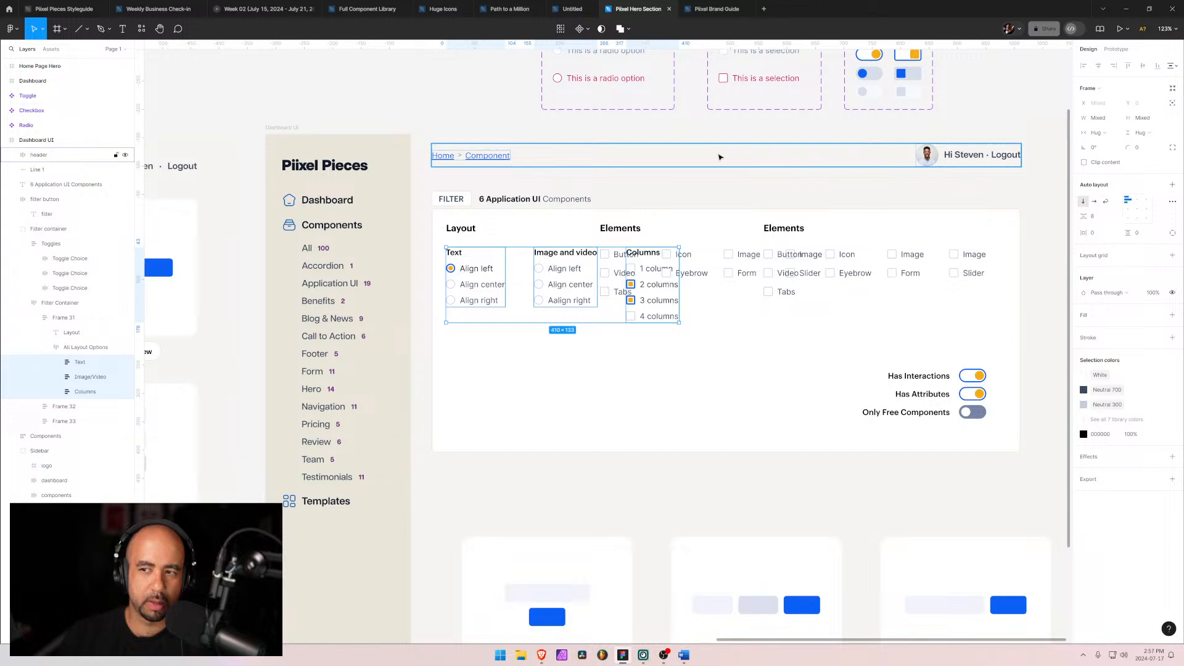
Step: Set the layout options group's auto layout gap to 48
{"action": "left_click", "coordinate": [72, 353]}
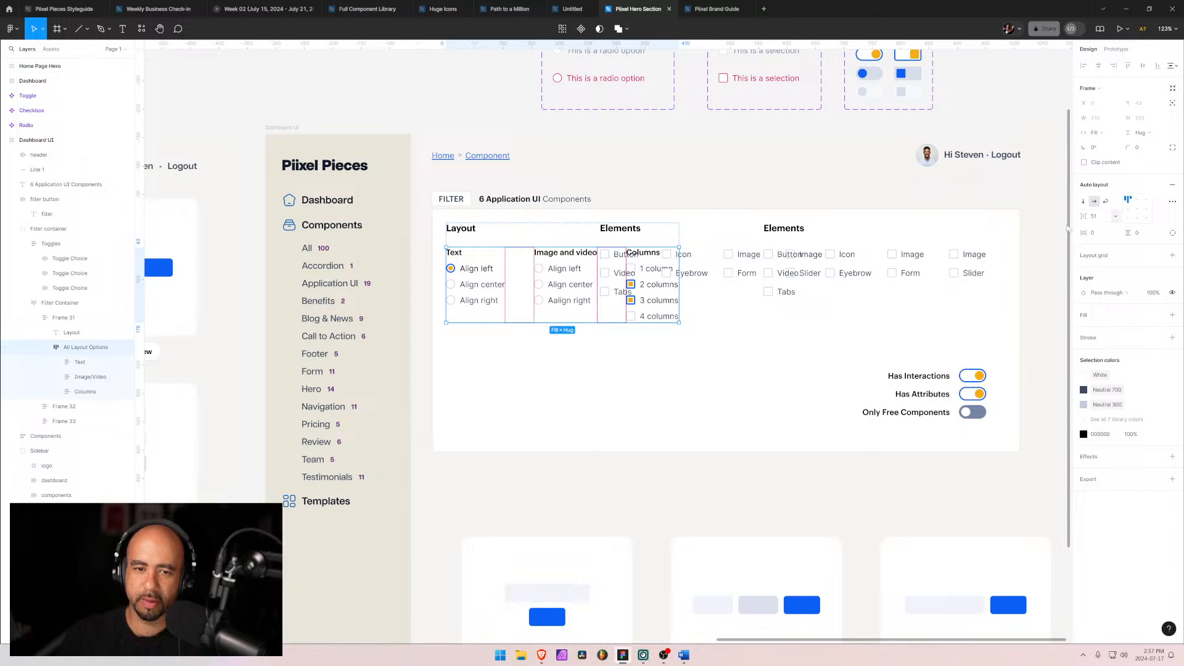
{"action": "left_click", "coordinate": [1101, 219]}
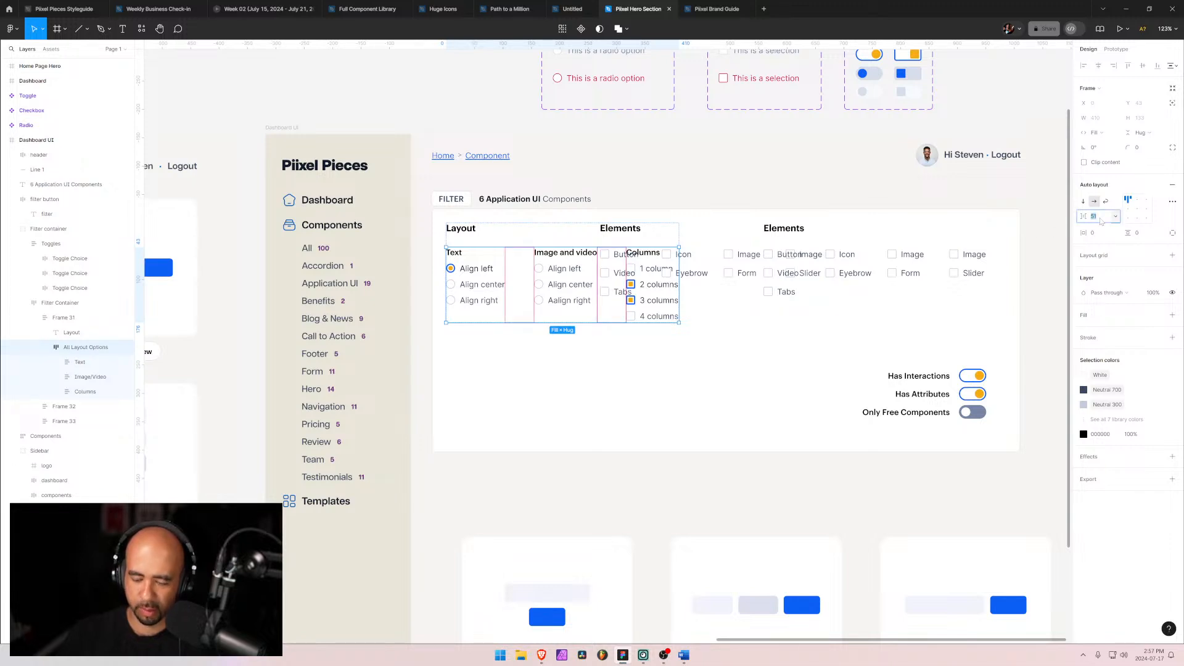
{"action": "type", "text": "48"}
{"action": "key", "text": "Return"}
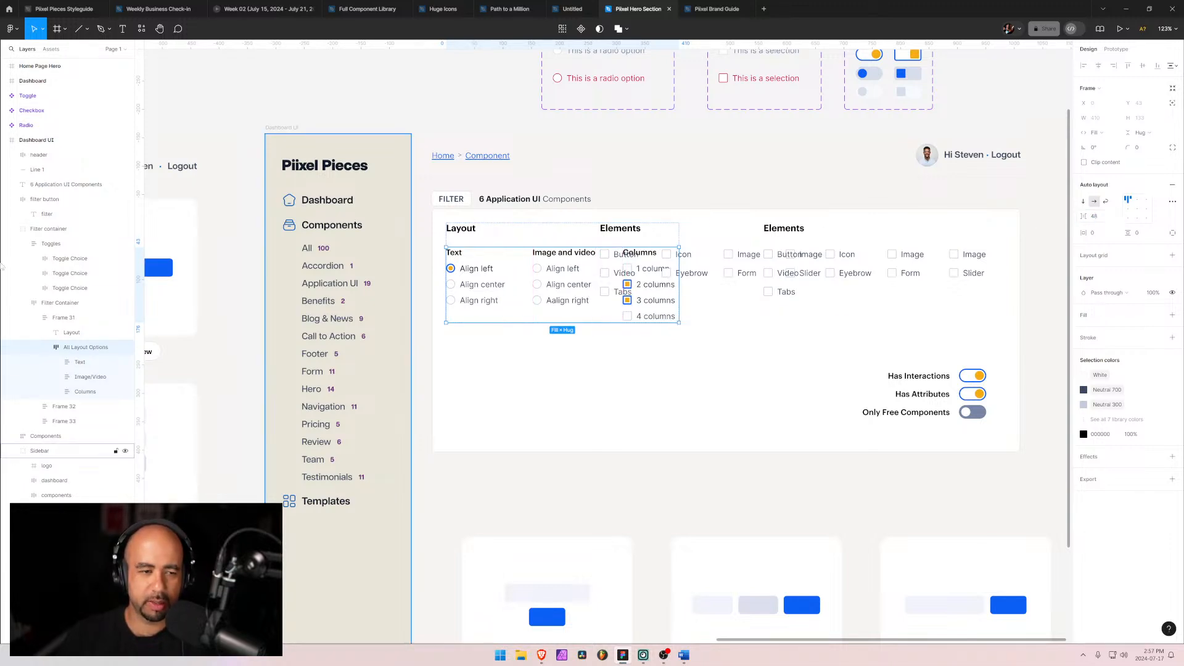
Step: Set the Layout frame's width to hug its contents
{"action": "left_click", "coordinate": [45, 348]}
{"action": "left_click", "coordinate": [58, 319]}
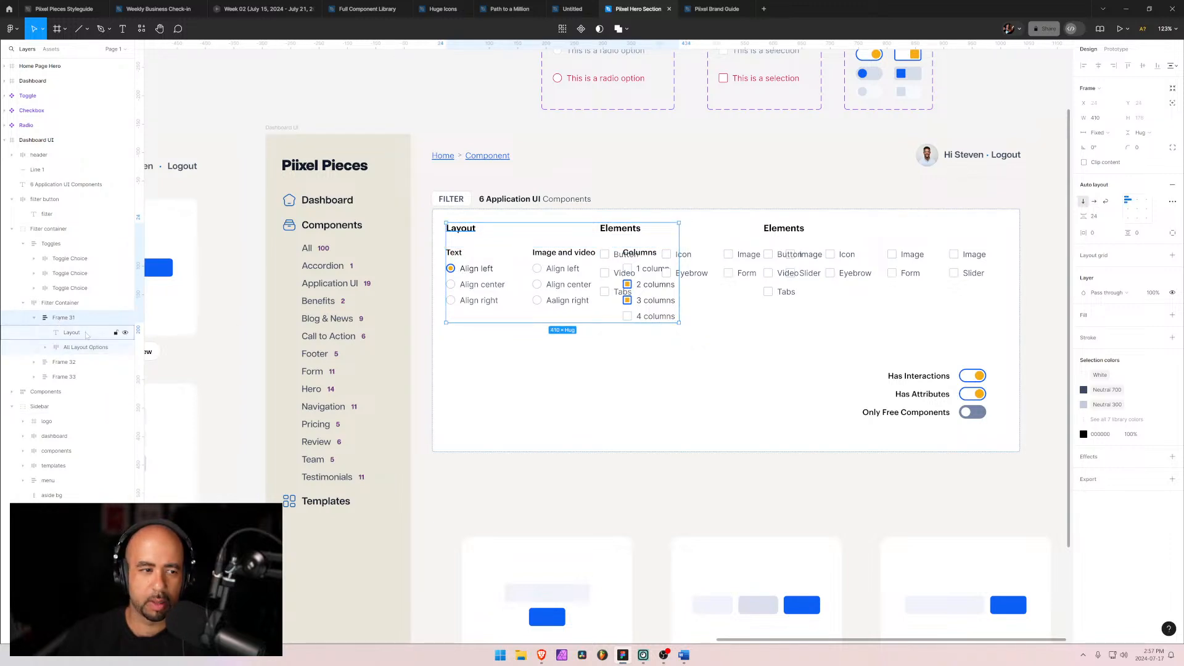
{"action": "left_click", "coordinate": [1100, 133]}
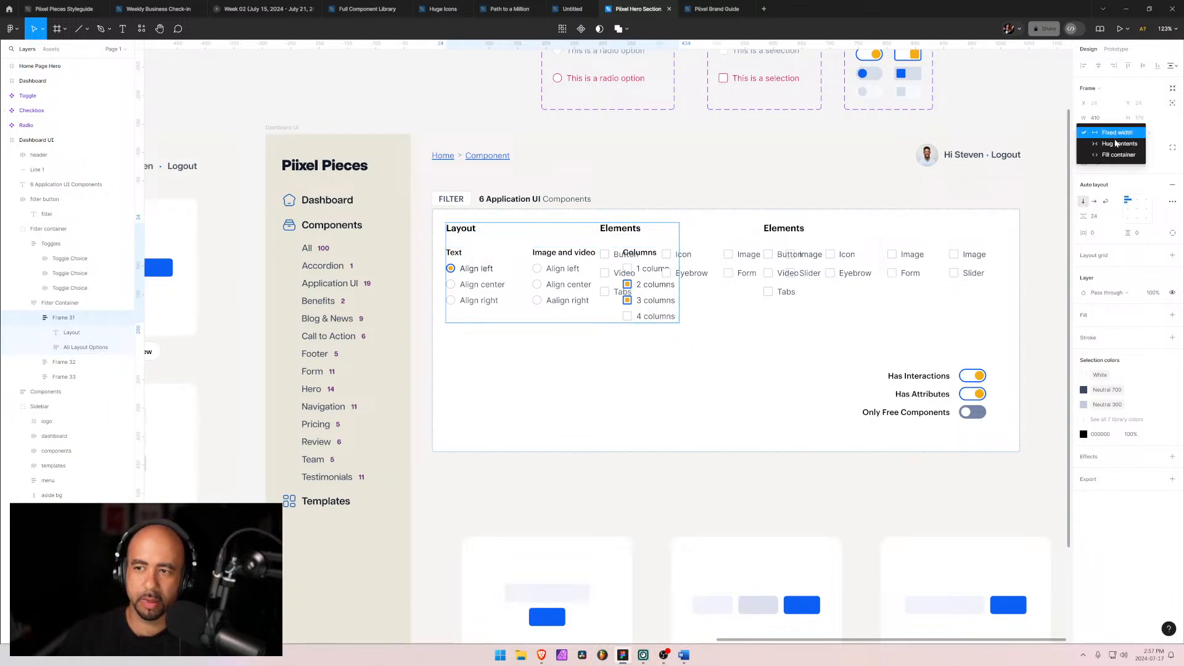
{"action": "left_click", "coordinate": [1117, 145]}
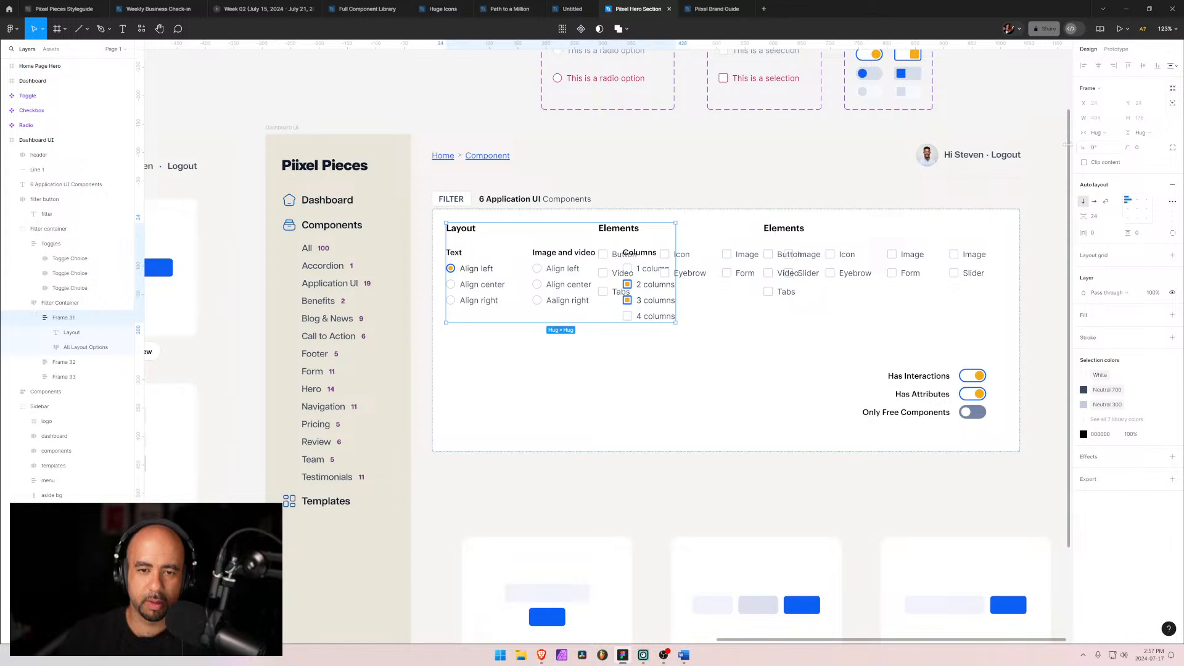
Step: Turn on wrapping in the filter container's auto layout so the duplicated frame moves to a second row
{"action": "left_click", "coordinate": [57, 348]}
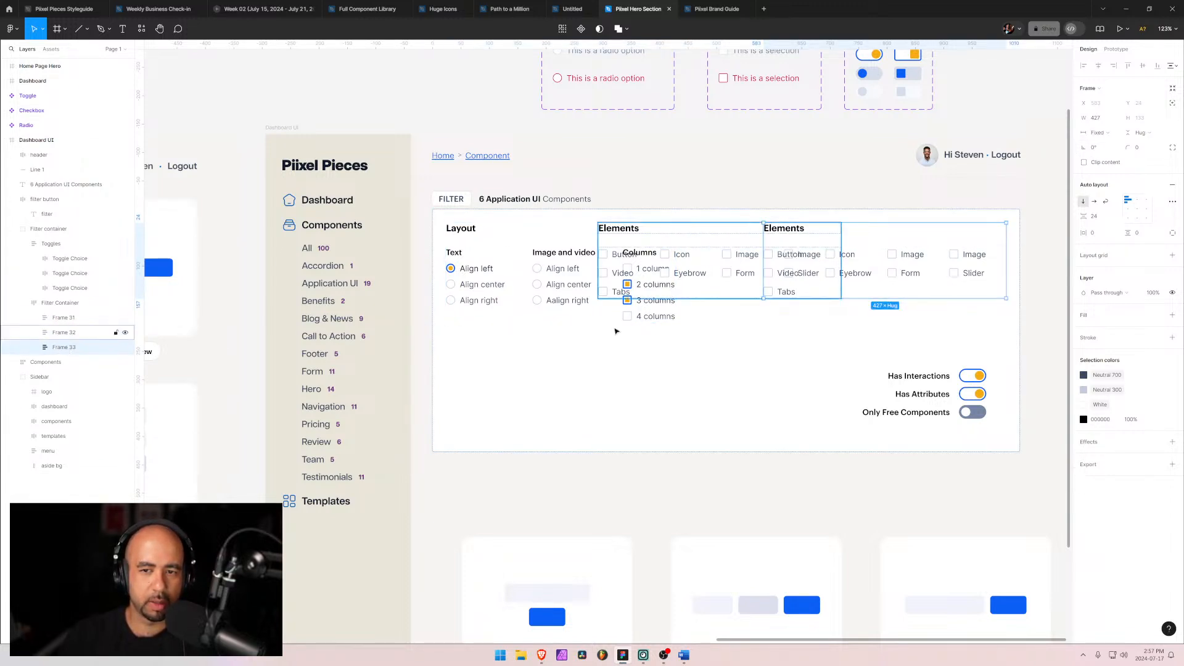
{"action": "left_click", "coordinate": [80, 338]}
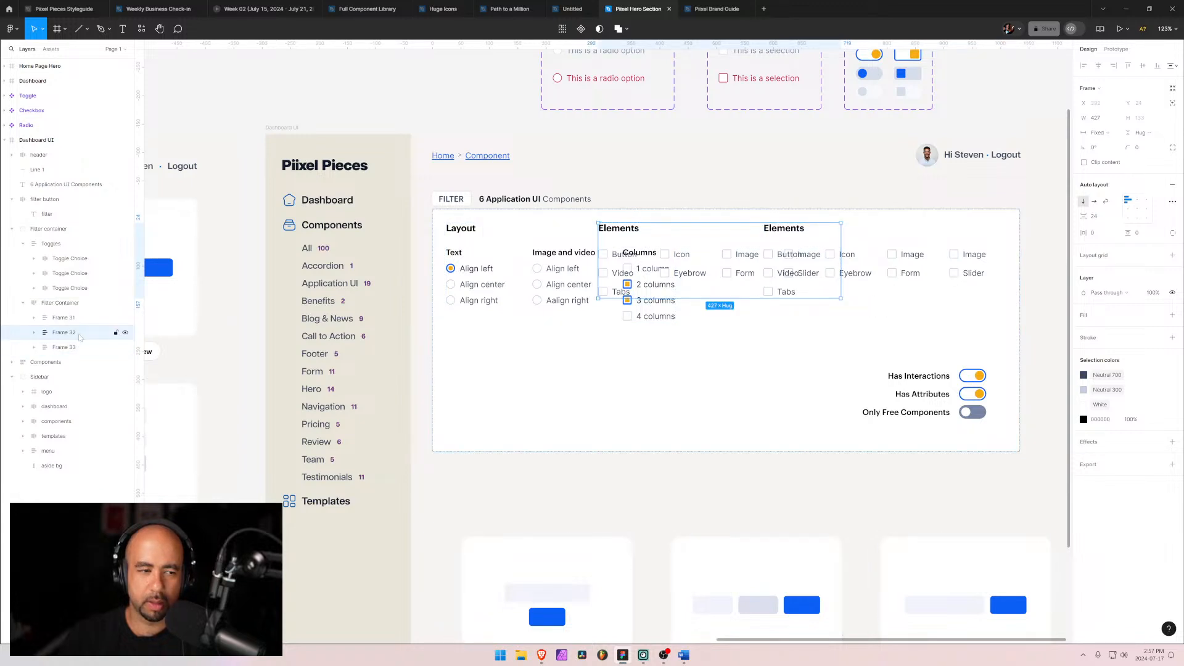
{"action": "left_click", "coordinate": [68, 350]}
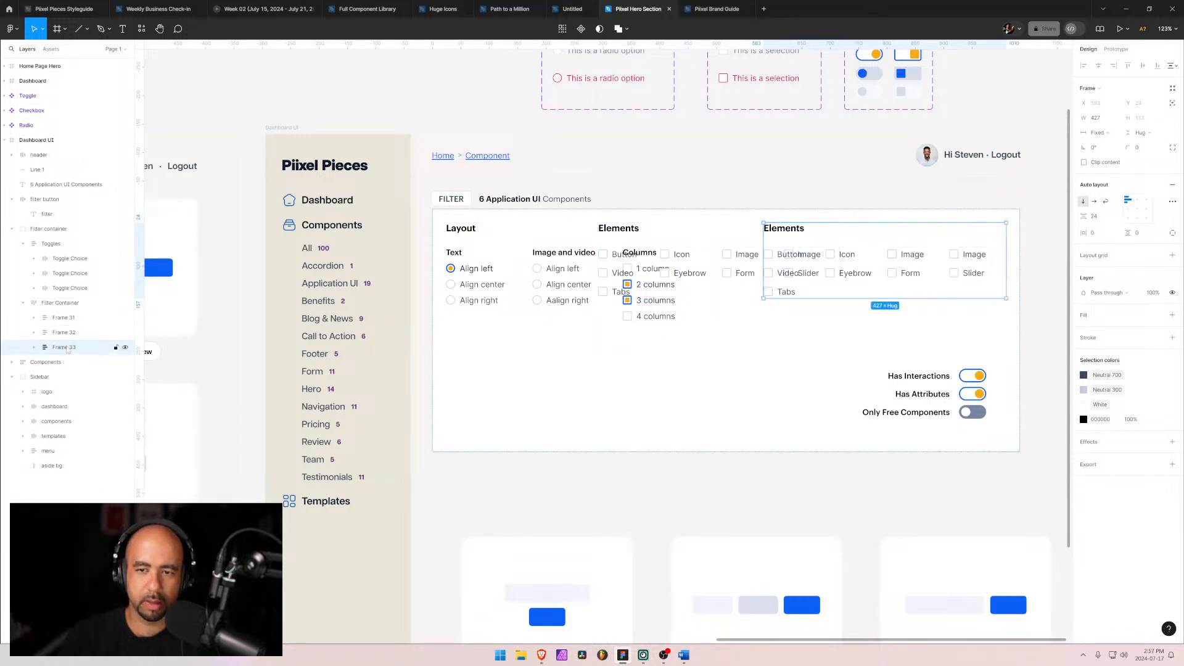
{"action": "left_click", "coordinate": [60, 303]}
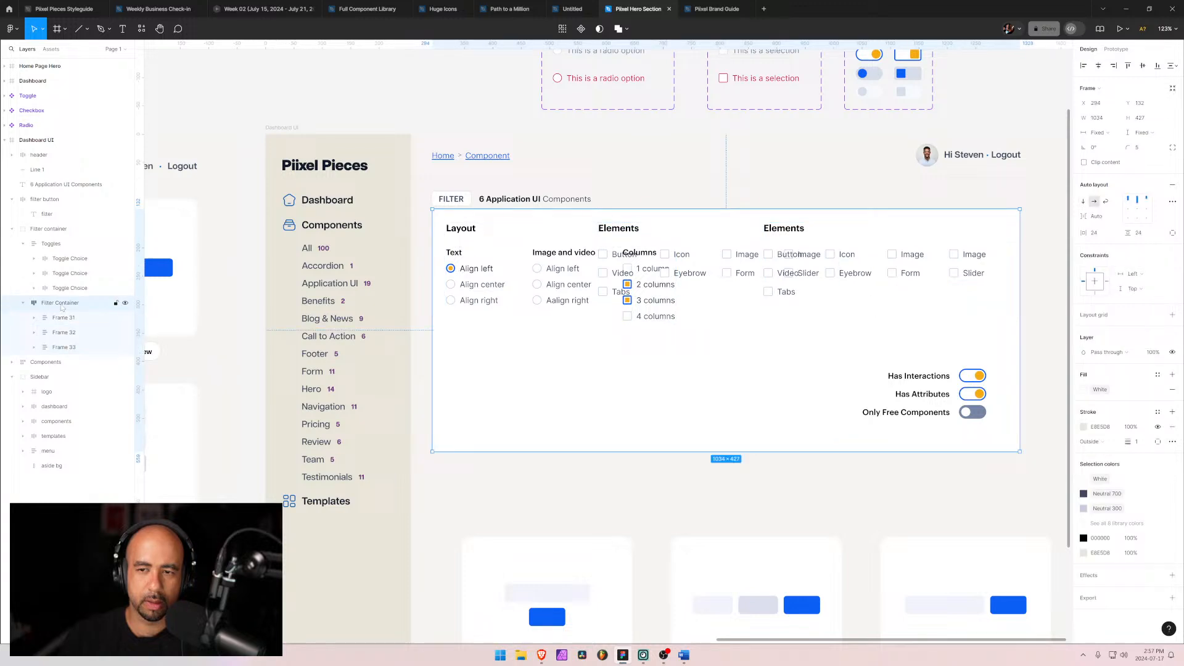
{"action": "left_click", "coordinate": [1107, 201]}
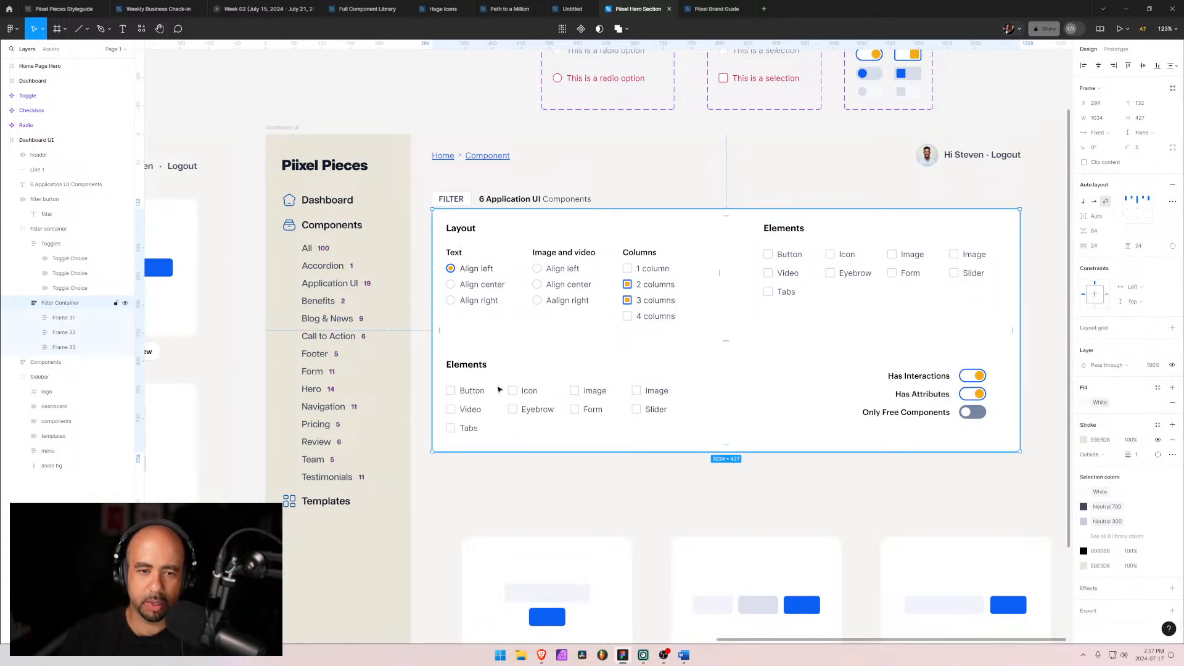
Step: Rename the duplicated frame's heading to Miscellaneous, correcting the spelling with the spell-check suggestion
{"action": "double_click", "coordinate": [470, 368]}
{"action": "double_click", "coordinate": [470, 367]}
{"action": "double_click", "coordinate": [470, 367]}
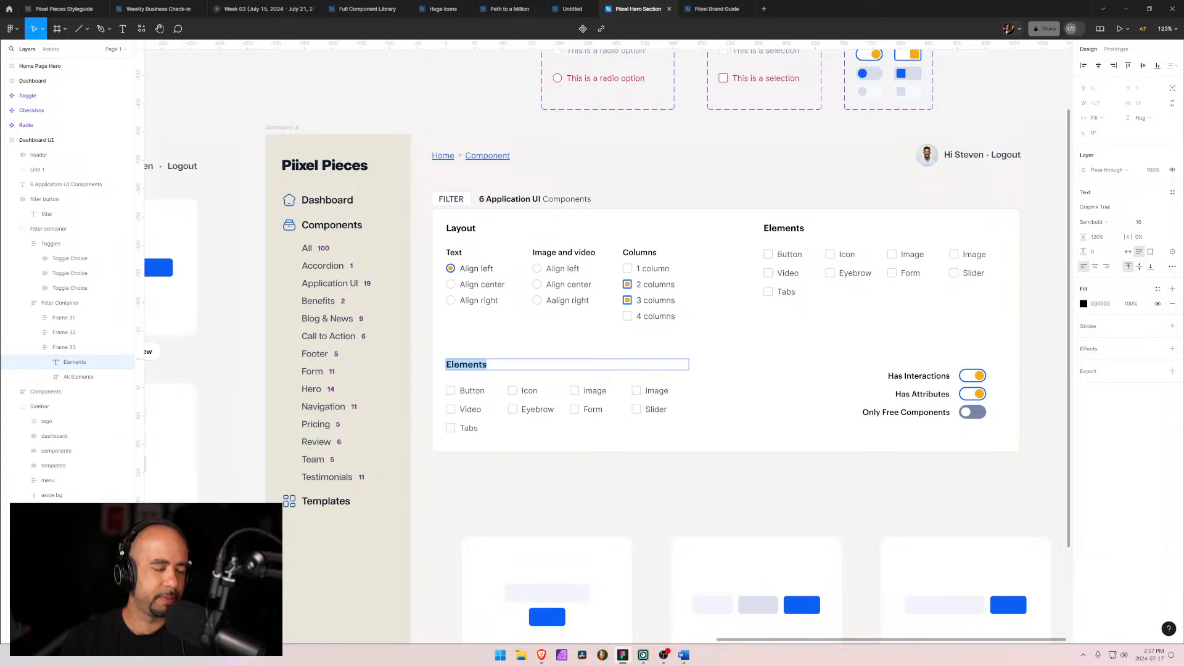
{"action": "type", "text": "Misch"}
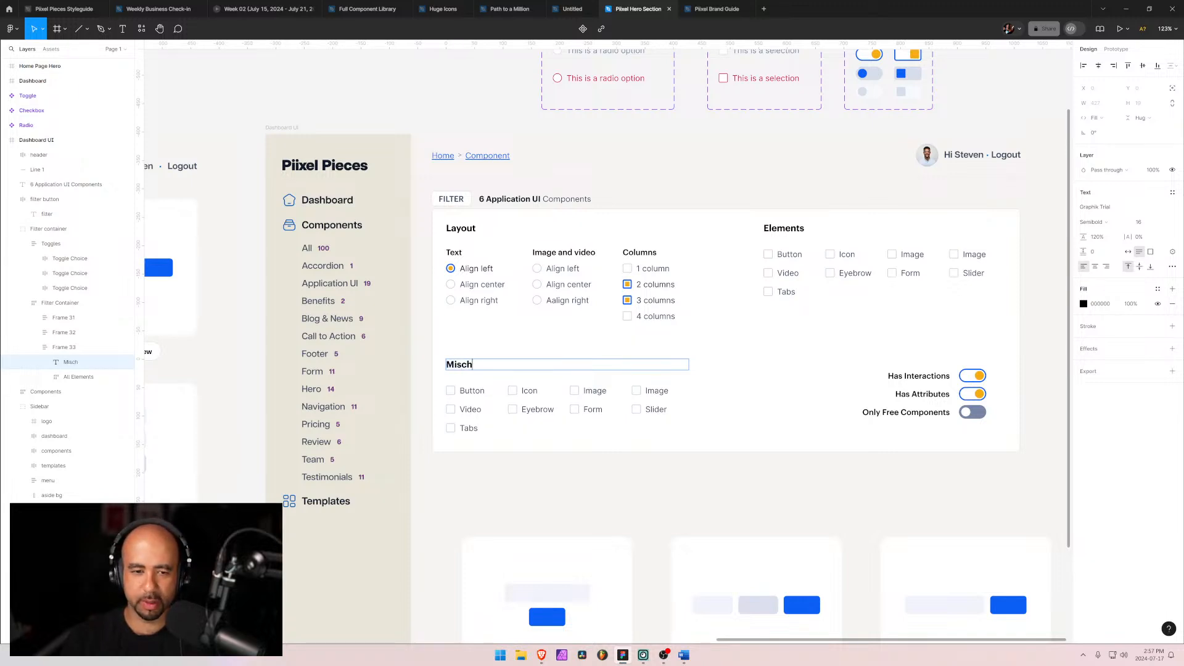
{"action": "type", "text": "ellaen"}
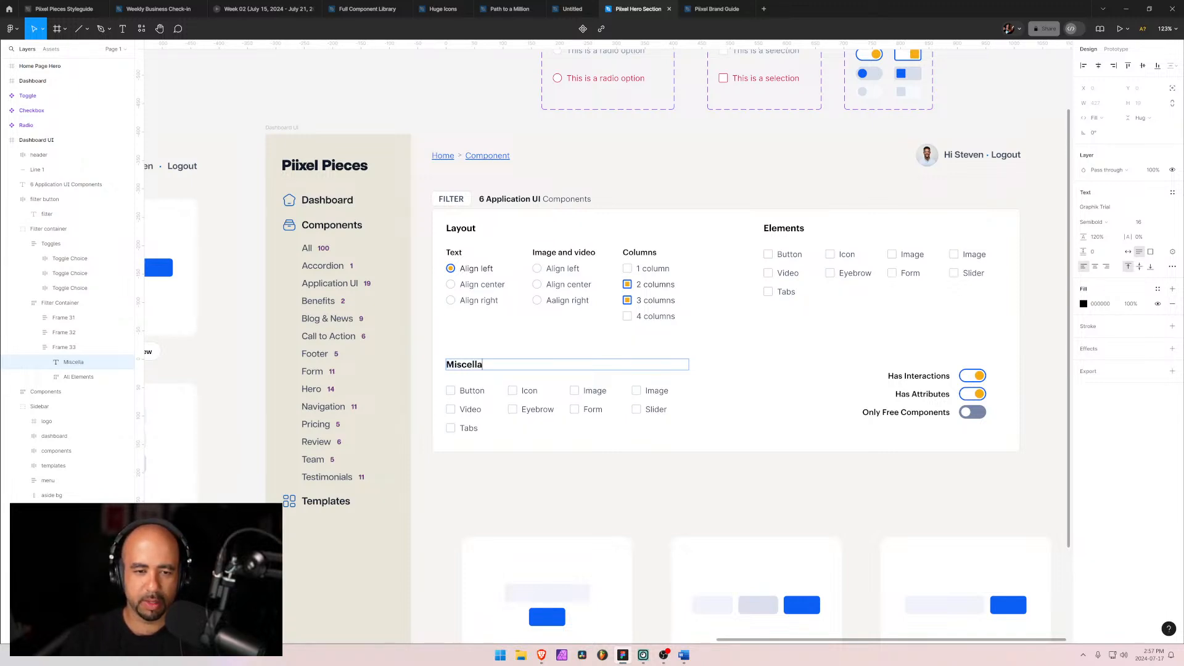
{"action": "key", "text": "BackSpace"}
{"action": "key", "text": "BackSpace"}
{"action": "type", "text": "neaus"}
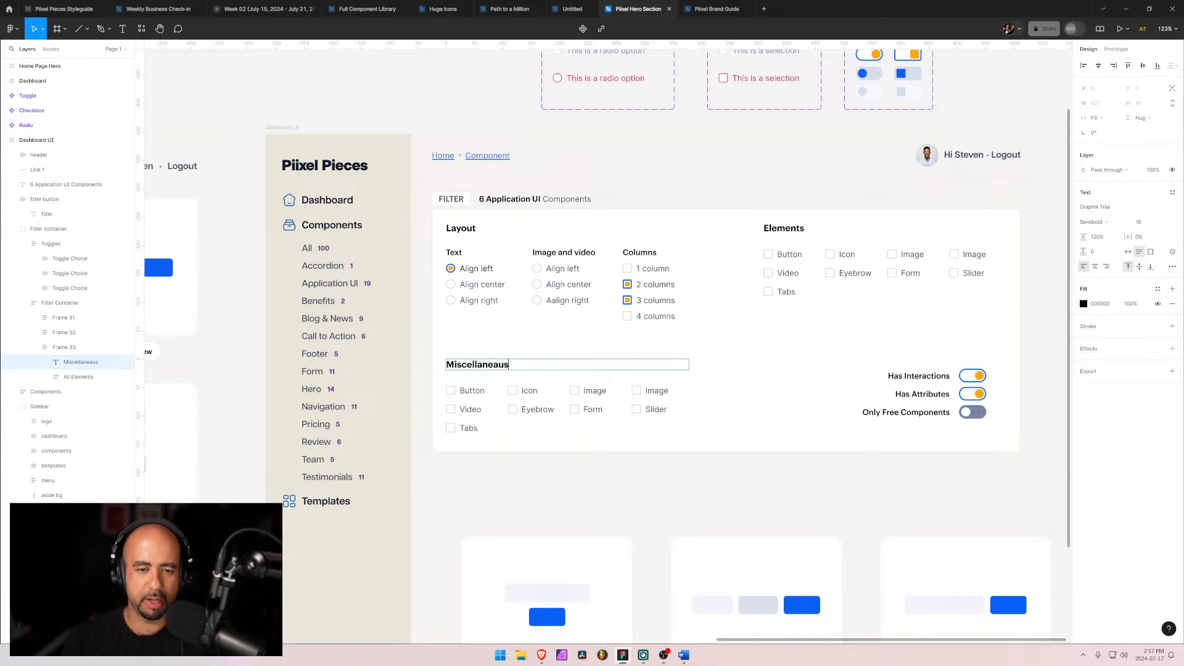
{"action": "right_click", "coordinate": [485, 366]}
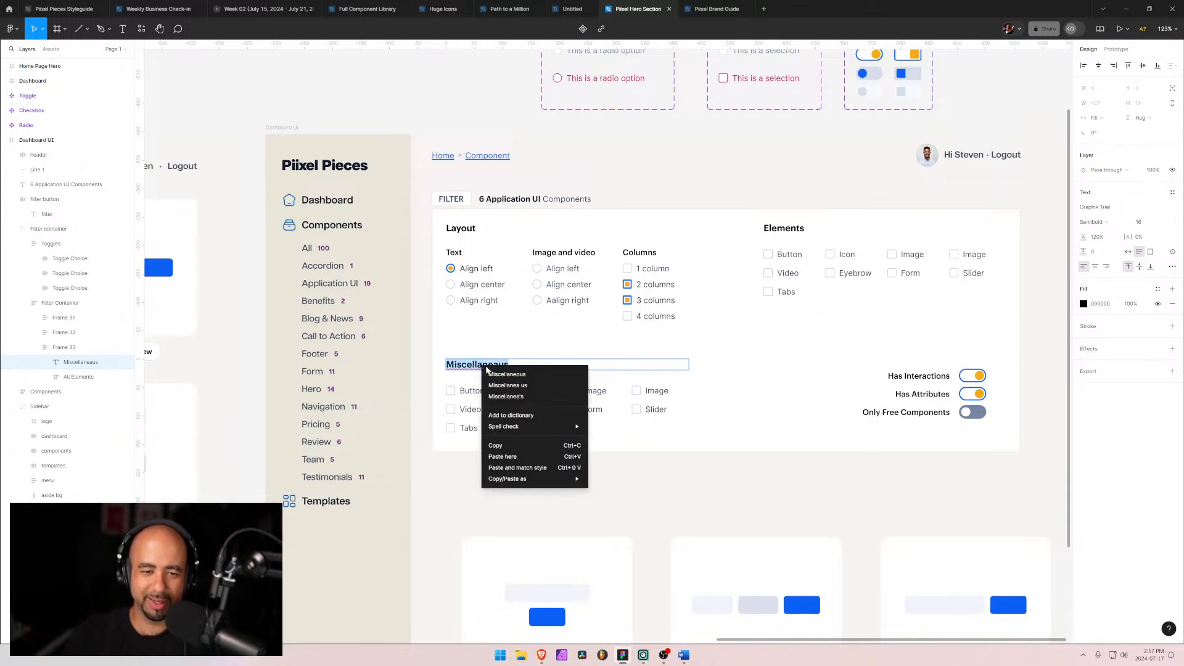
{"action": "left_click", "coordinate": [509, 373]}
Step: Relabel the first Miscellaneous checkbox as Has interactions
{"action": "double_click", "coordinate": [473, 391]}
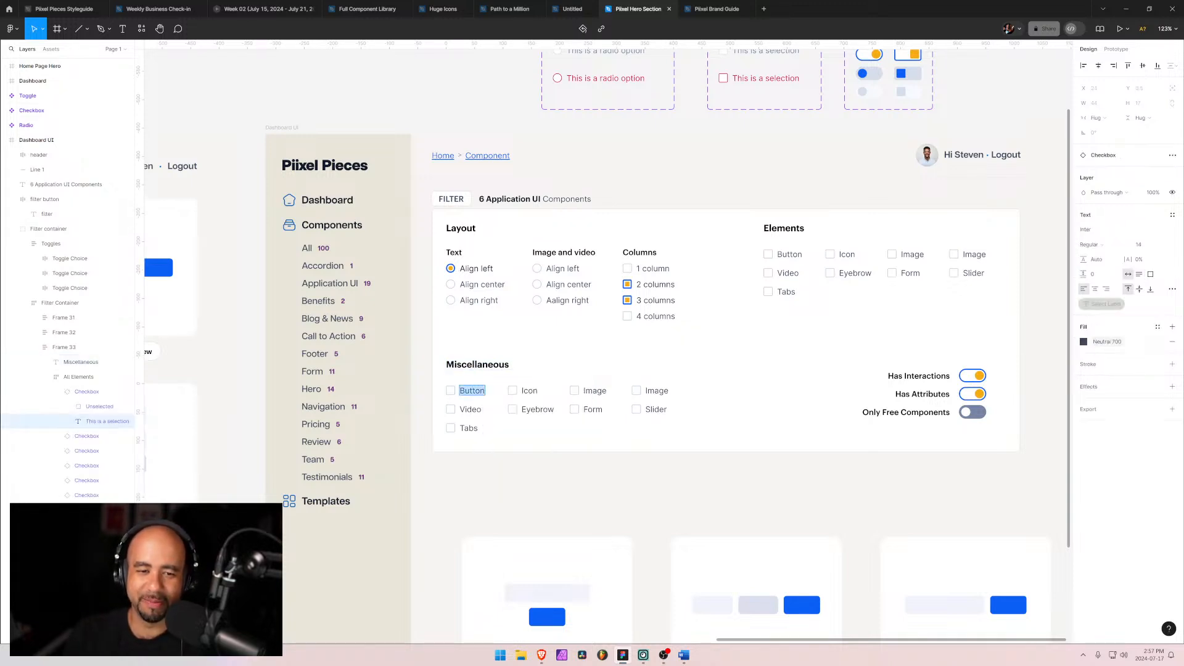
{"action": "key", "text": "BackSpace"}
{"action": "type", "text": "N"}
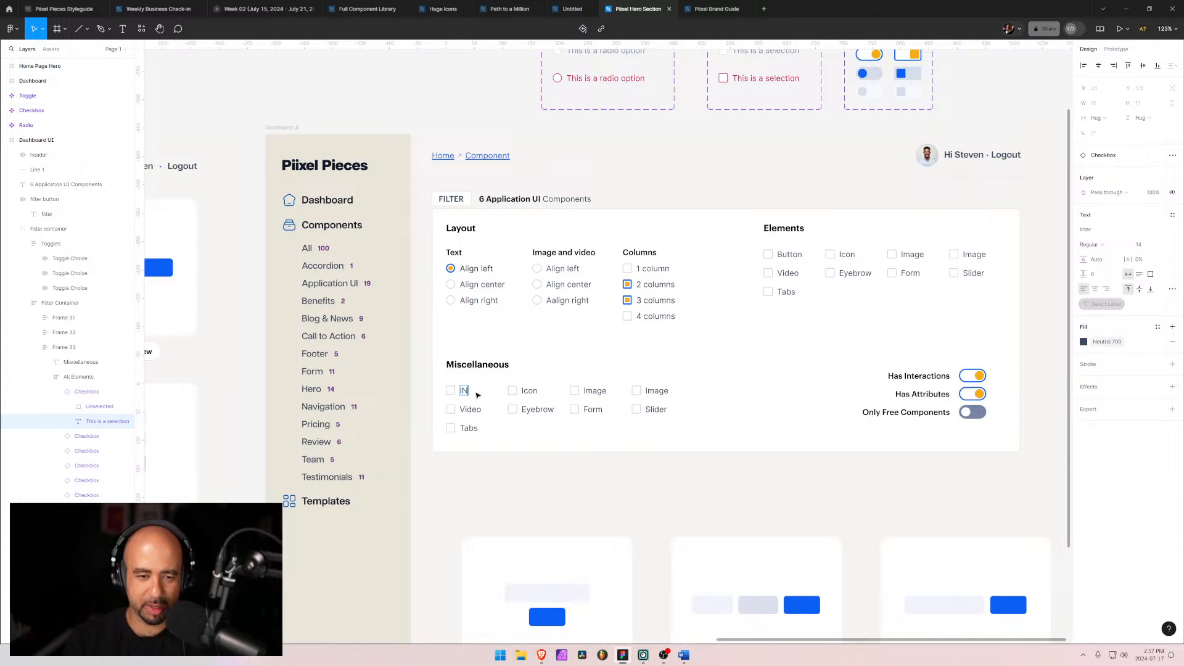
{"action": "key", "text": "BackSpace"}
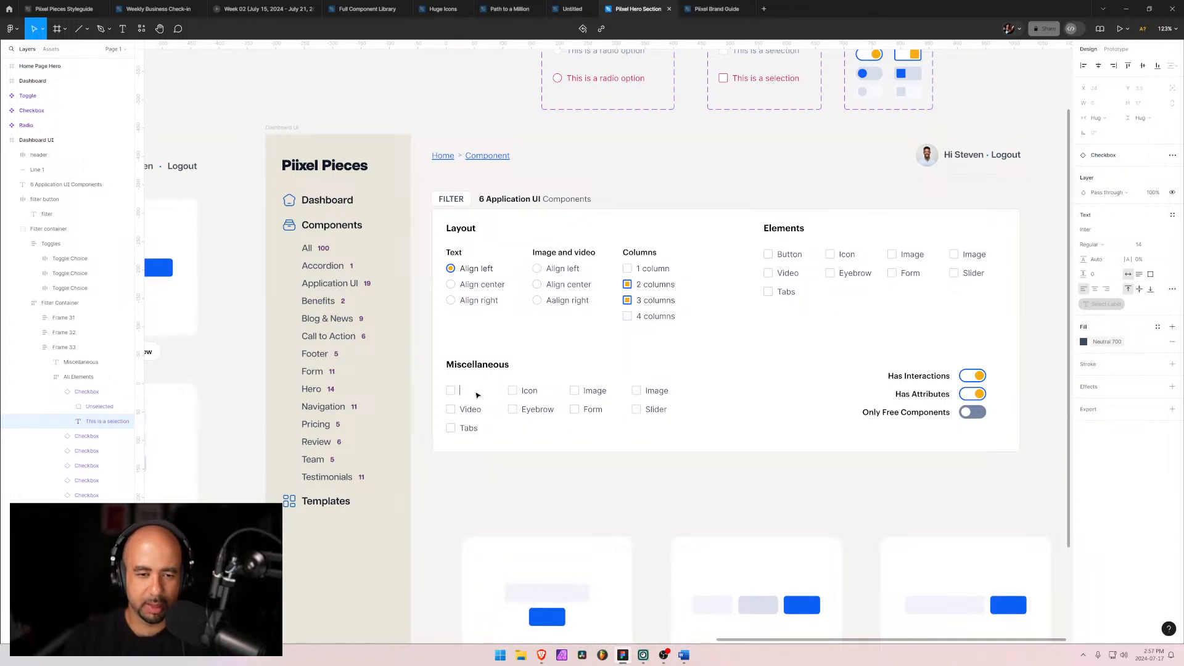
{"action": "type", "text": "Has interactc"}
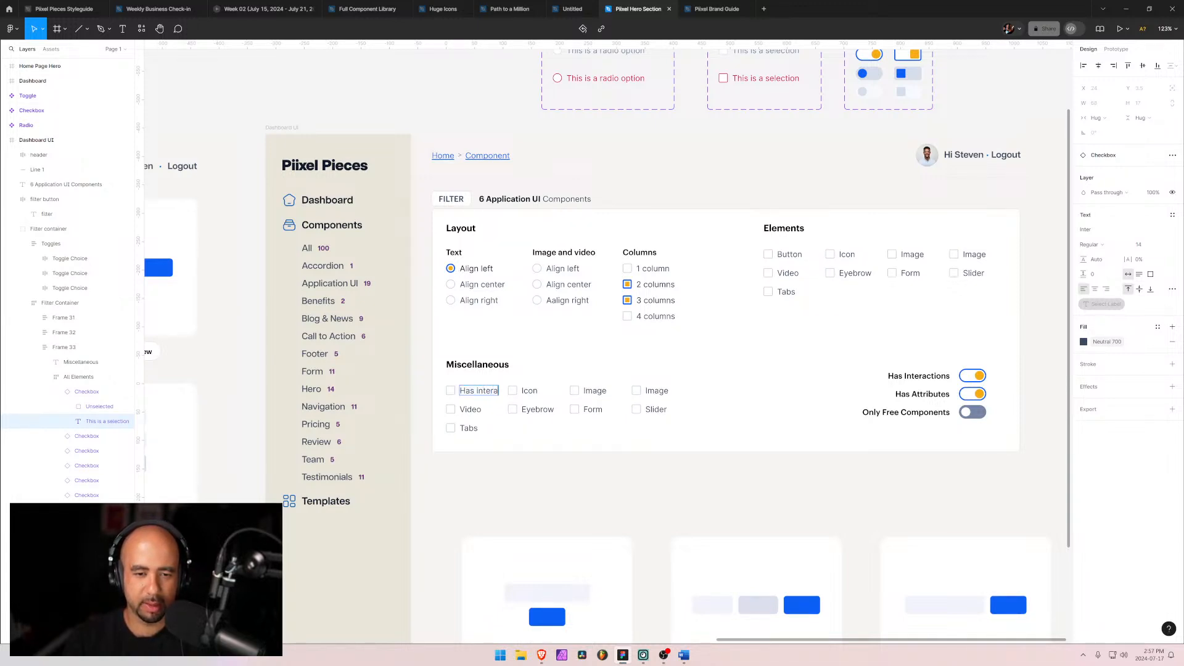
{"action": "key", "text": "BackSpace"}
{"action": "key", "text": "BackSpace"}
{"action": "type", "text": "o"}
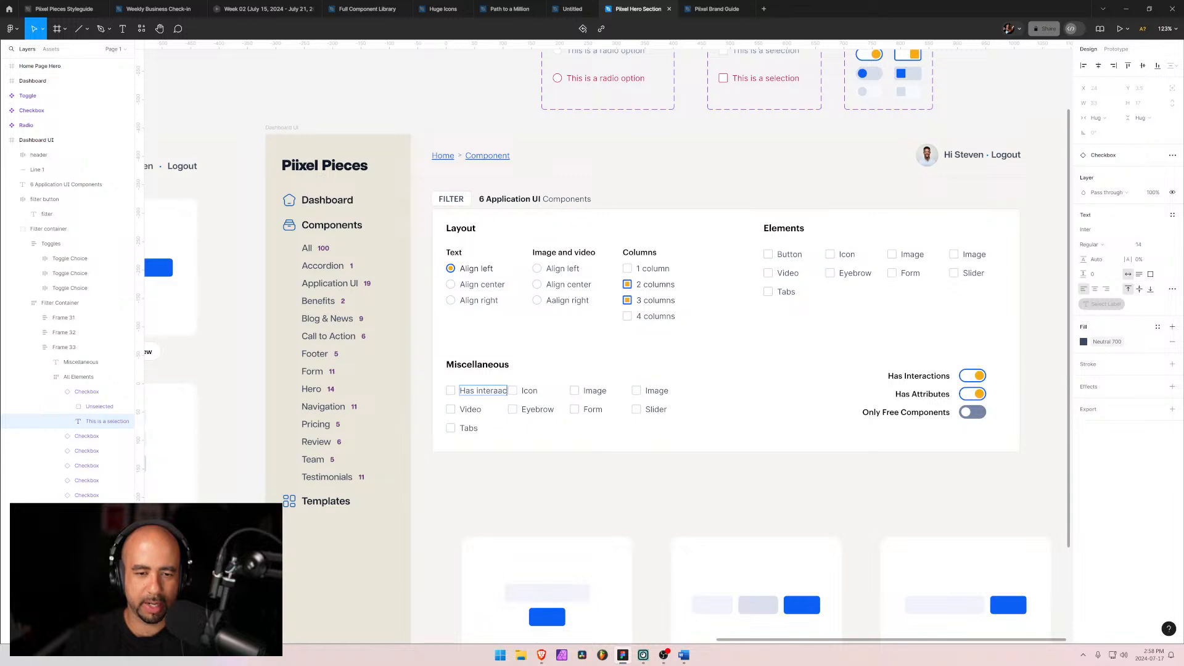
{"action": "key", "text": "BackSpace"}
{"action": "type", "text": "tions"}
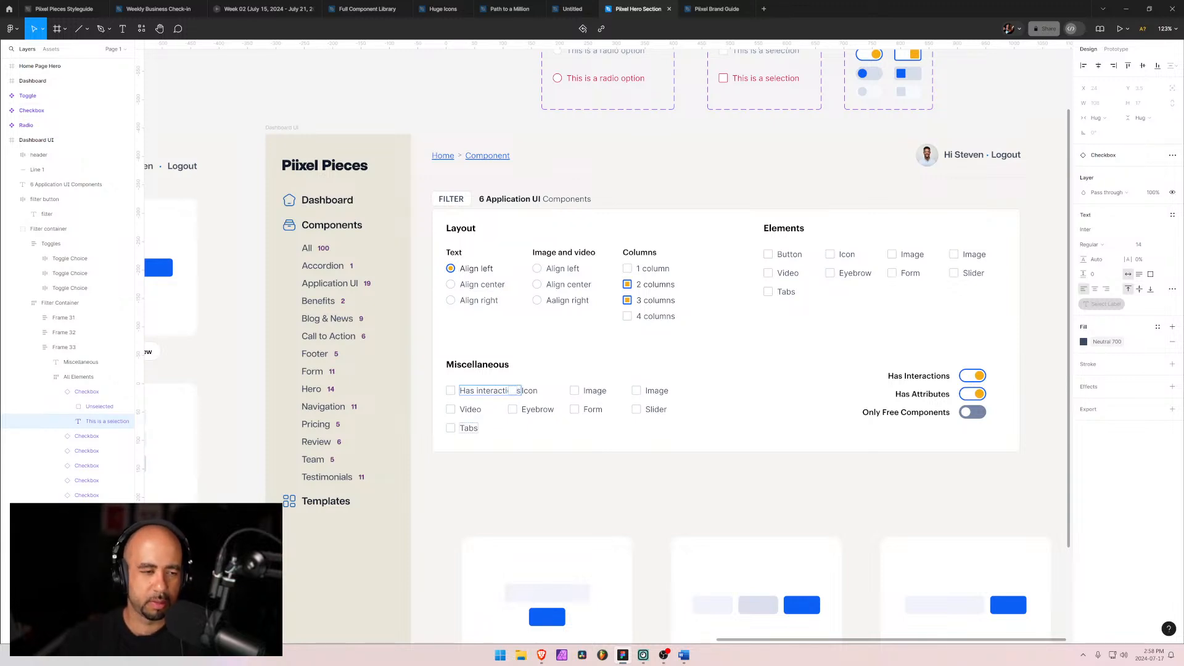
Step: Delete the extra checkboxes from the Miscellaneous group, keeping only the first three
{"action": "left_click", "coordinate": [78, 454]}
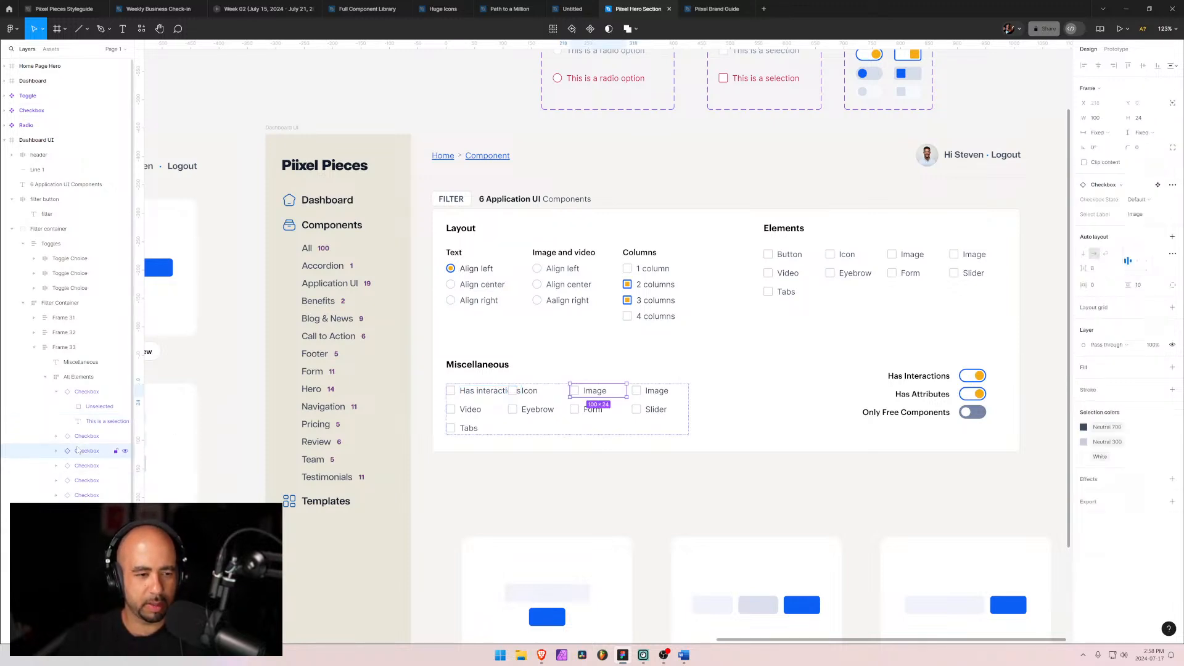
{"action": "left_click", "coordinate": [76, 465]}
{"action": "key", "text": "Delete"}
{"action": "left_click", "coordinate": [76, 465]}
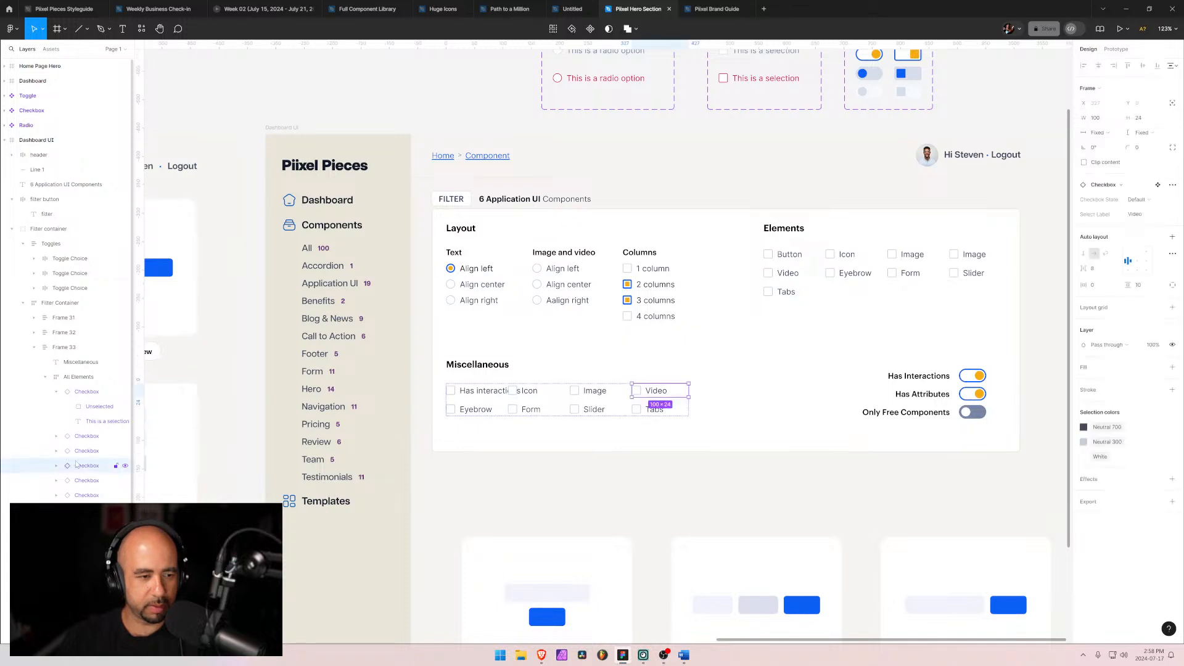
{"action": "key", "text": "Delete"}
{"action": "left_click", "coordinate": [72, 467]}
{"action": "key", "text": "Delete"}
{"action": "left_click", "coordinate": [72, 467]}
{"action": "key", "text": "Delete"}
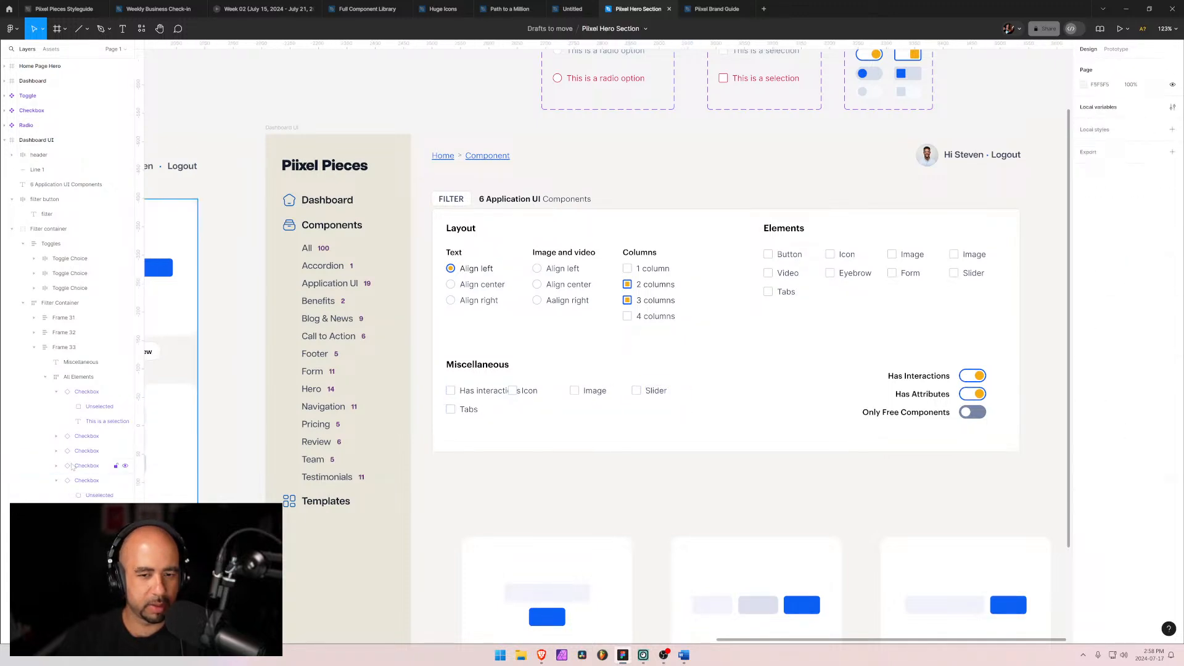
{"action": "left_click", "coordinate": [72, 467]}
{"action": "key", "text": "Delete"}
{"action": "left_click", "coordinate": [72, 467]}
{"action": "key", "text": "Delete"}
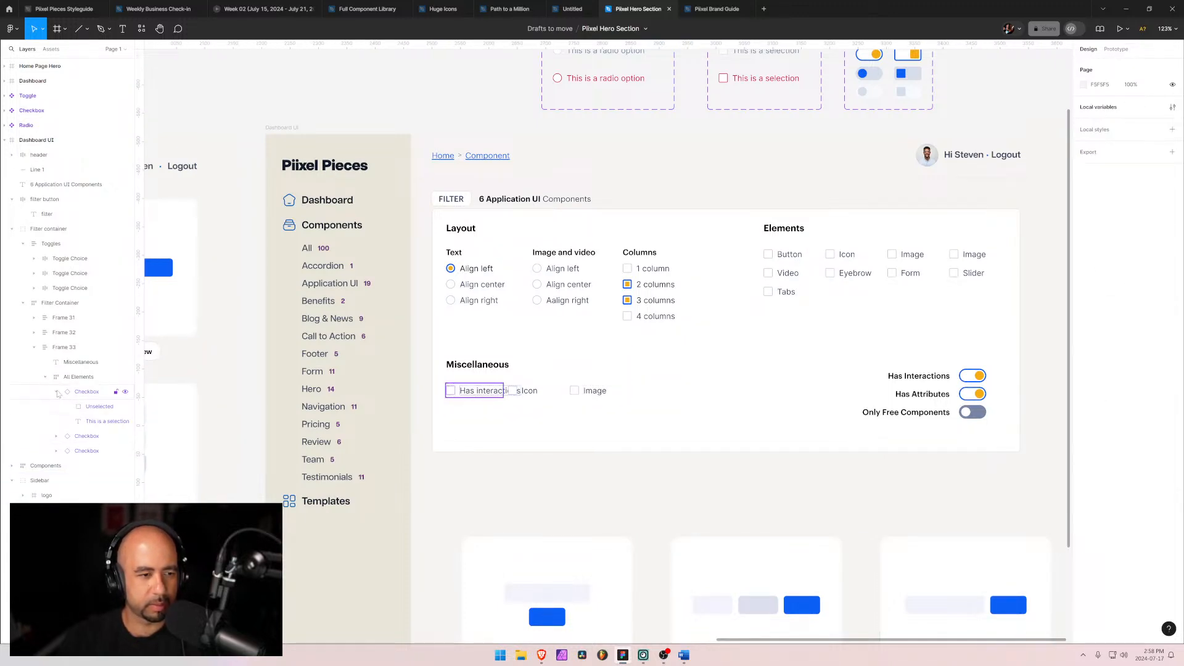
Step: Select the three remaining Miscellaneous checkboxes and set their width to 200
{"action": "left_click", "coordinate": [56, 392]}
{"action": "left_click", "coordinate": [86, 392]}
{"action": "left_click", "coordinate": [87, 421], "text": "shift"}
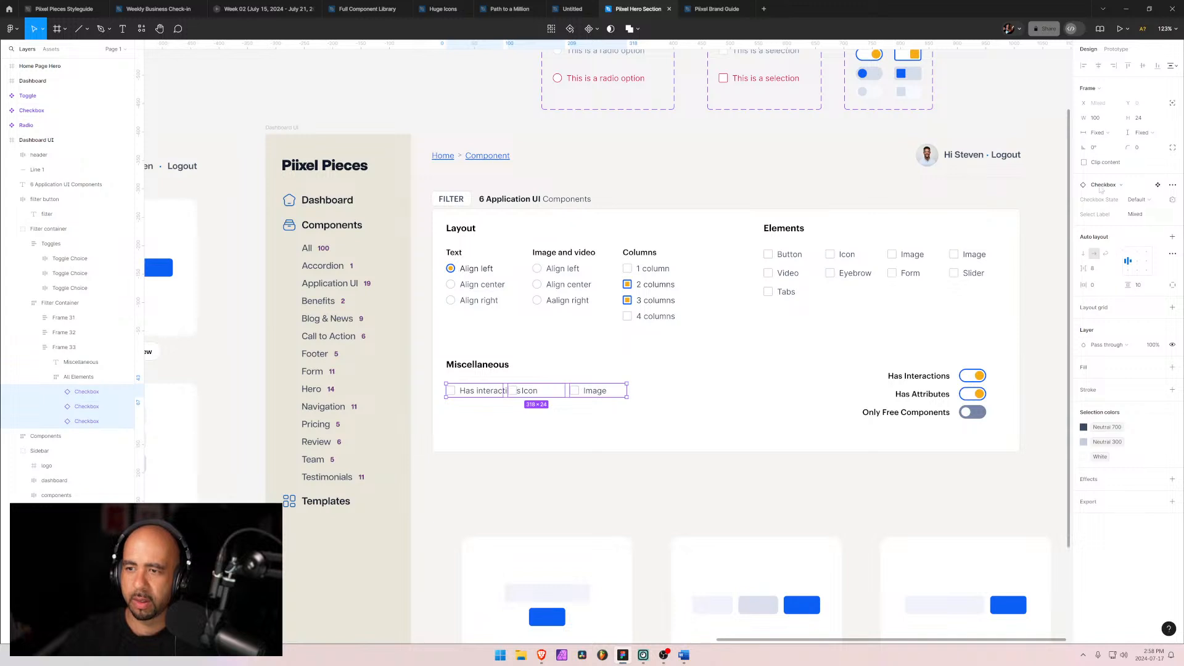
{"action": "left_click", "coordinate": [1098, 120]}
{"action": "type", "text": "200"}
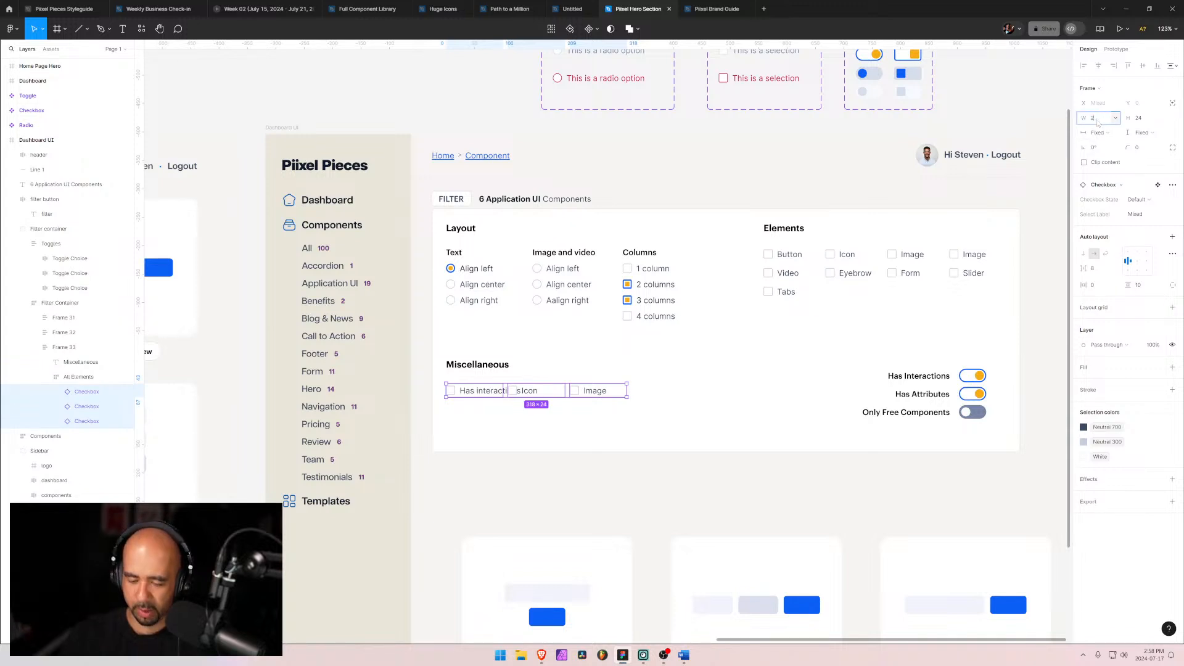
{"action": "key", "text": "Return"}
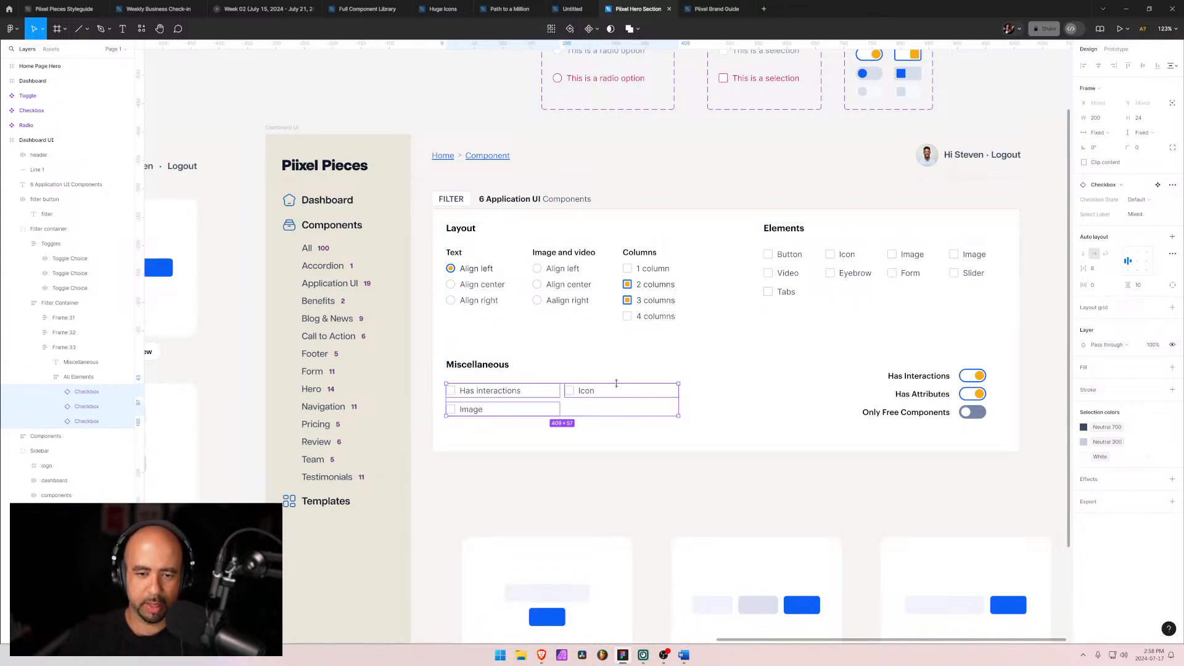
Step: Relabel the second Miscellaneous checkbox as Has attributes (Finsweet)
{"action": "left_click", "coordinate": [587, 390]}
{"action": "double_click", "coordinate": [587, 390]}
{"action": "double_click", "coordinate": [589, 392]}
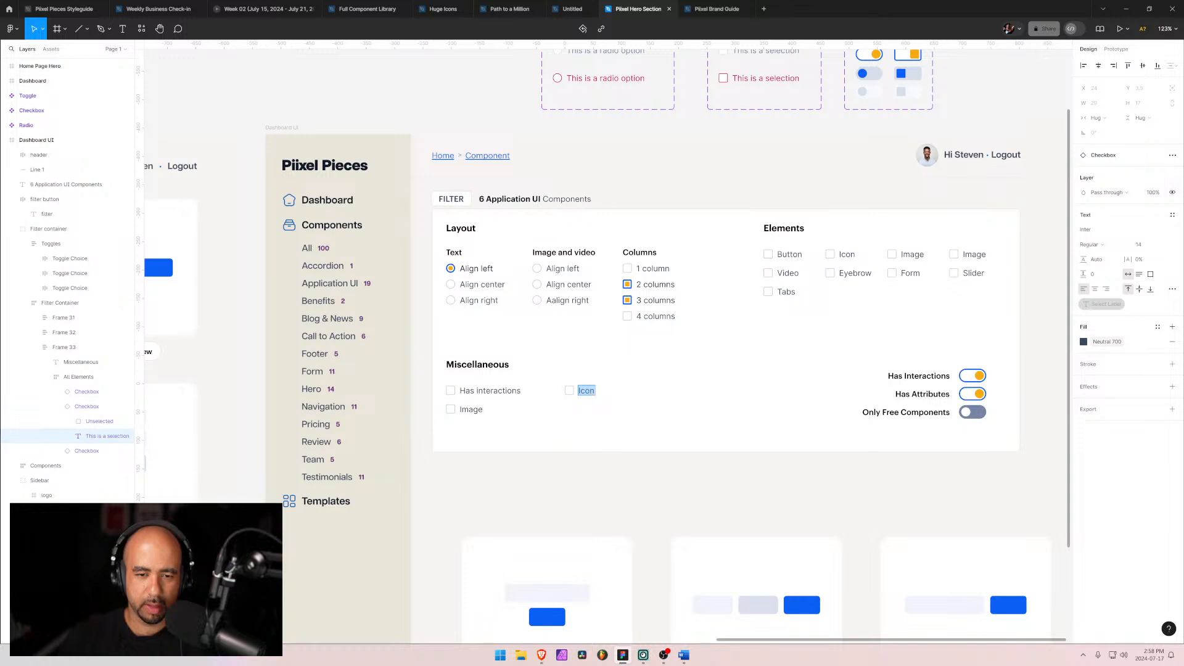
{"action": "type", "text": "H"}
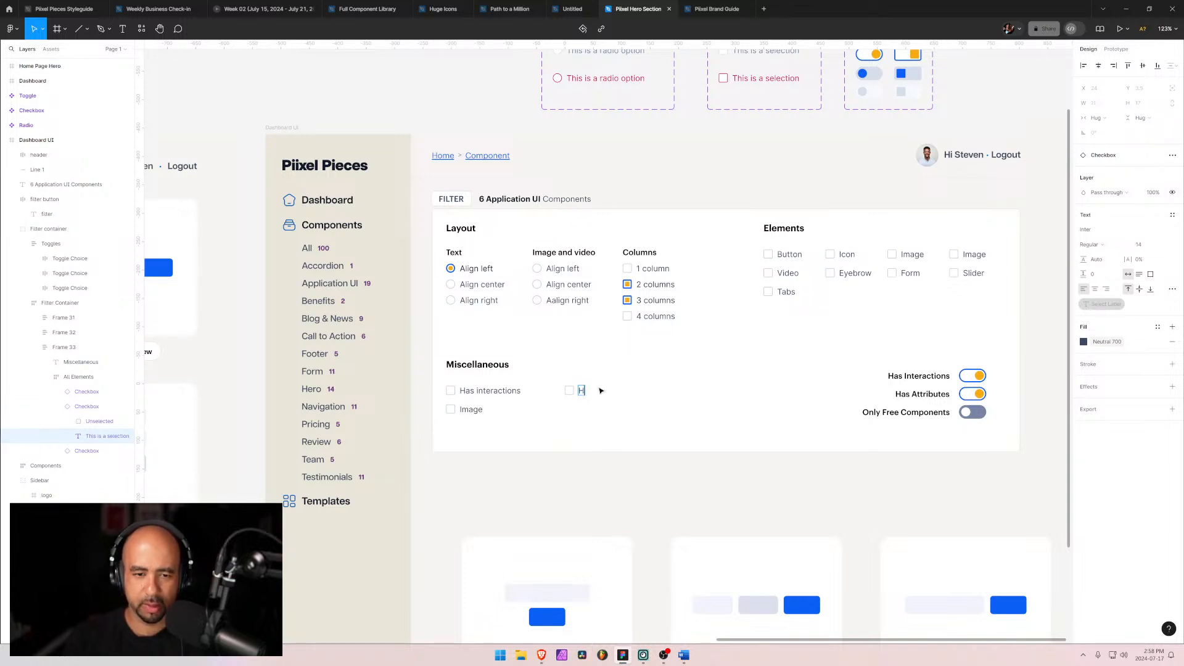
{"action": "type", "text": "as attribut"}
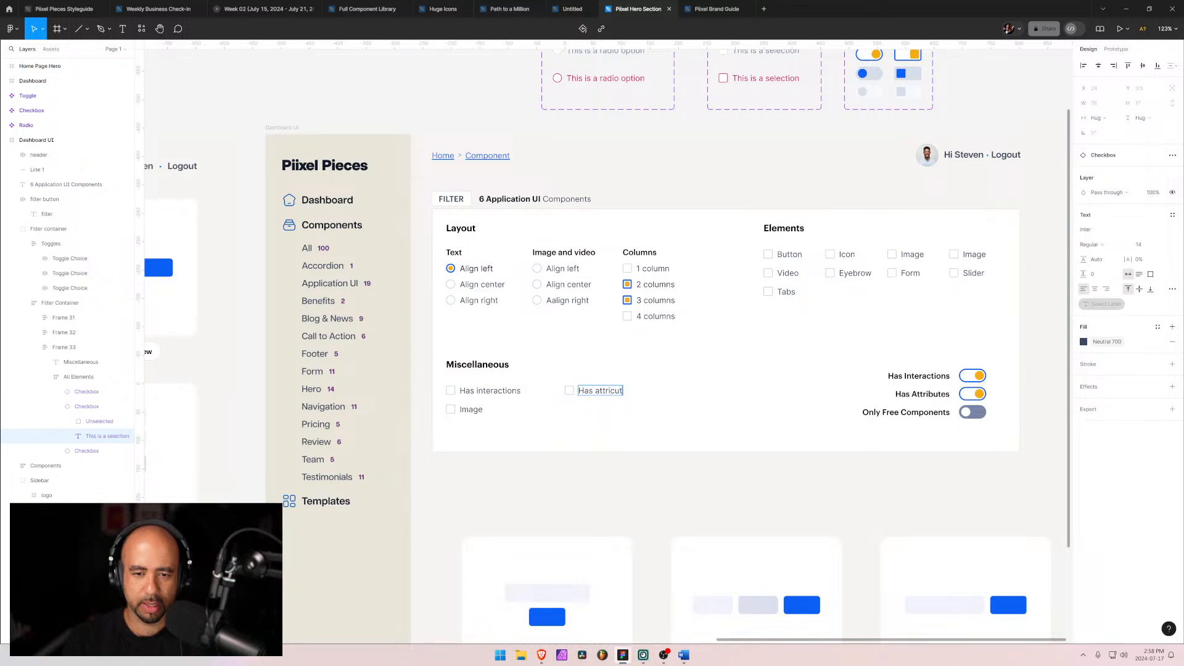
{"action": "type", "text": "es (IFin"}
{"action": "key", "text": "BackSpace"}
{"action": "key", "text": "BackSpace"}
{"action": "key", "text": "BackSpace"}
{"action": "key", "text": "BackSpace"}
{"action": "key", "text": "BackSpace"}
{"action": "key", "text": "BackSpace"}
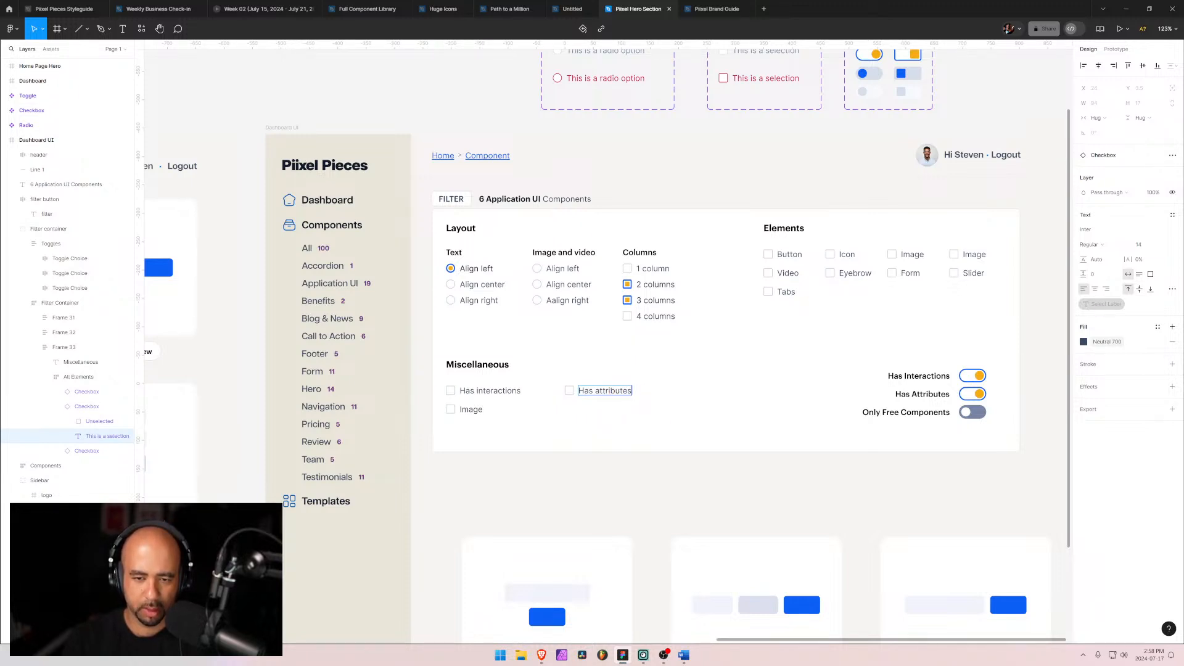
{"action": "type", "text": "(Finswee"}
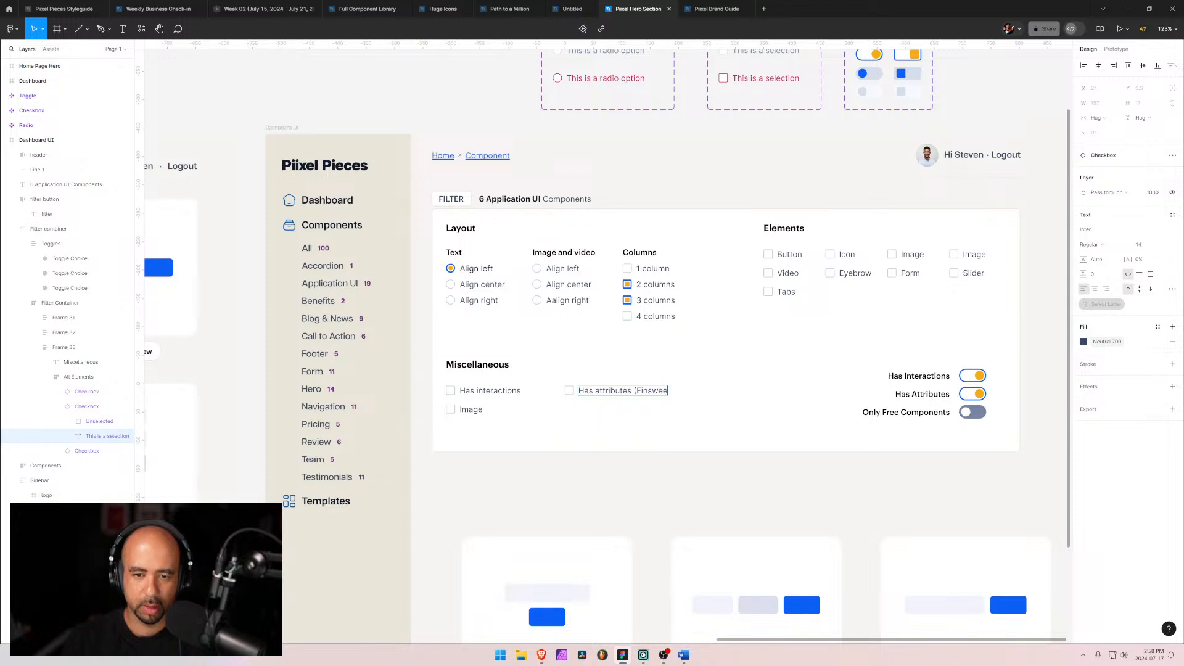
{"action": "type", "text": "t)"}
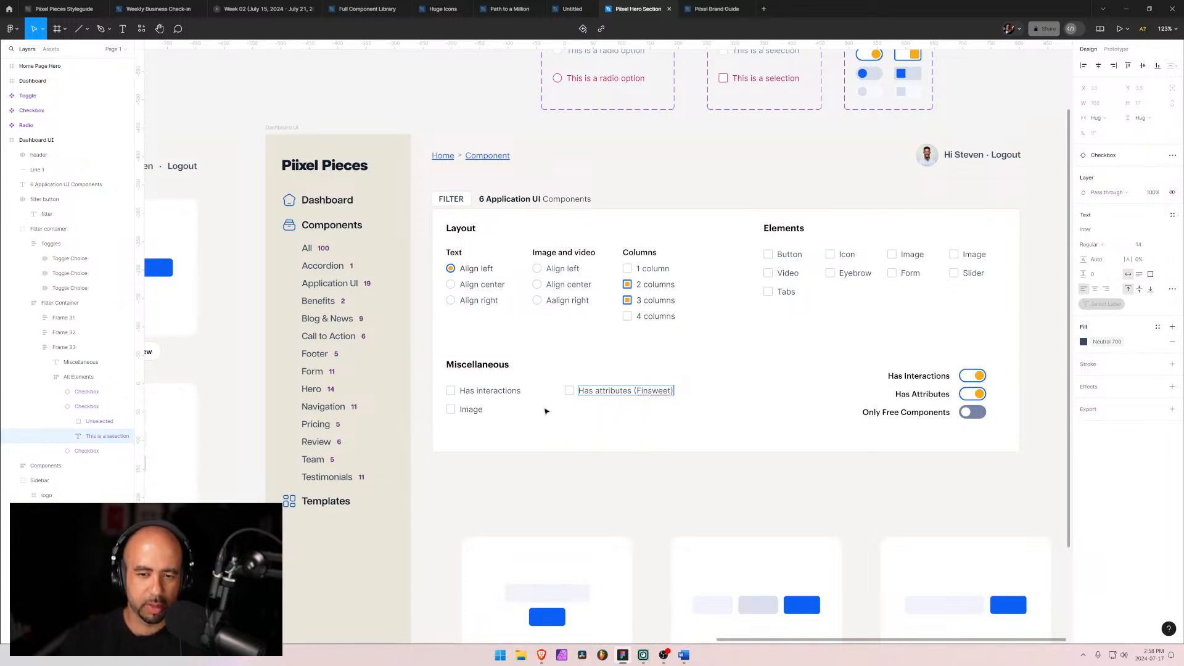
Step: Relabel the third Miscellaneous checkbox as Only free components
{"action": "double_click", "coordinate": [471, 410]}
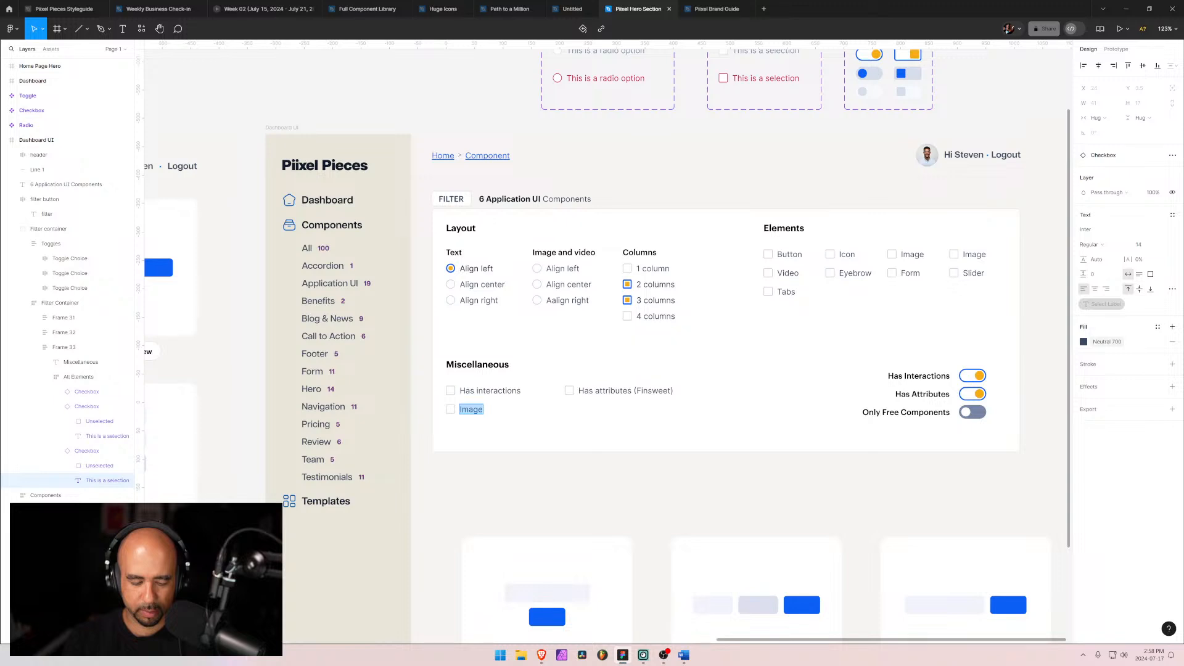
{"action": "type", "text": "Only fre"}
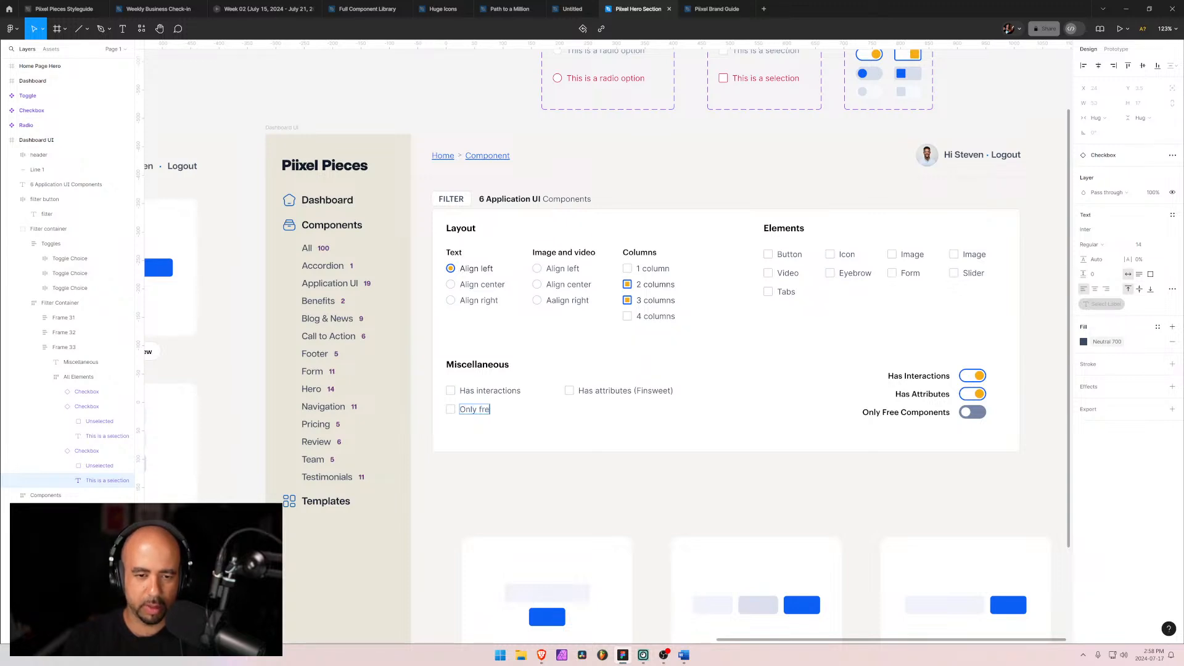
{"action": "type", "text": "e components"}
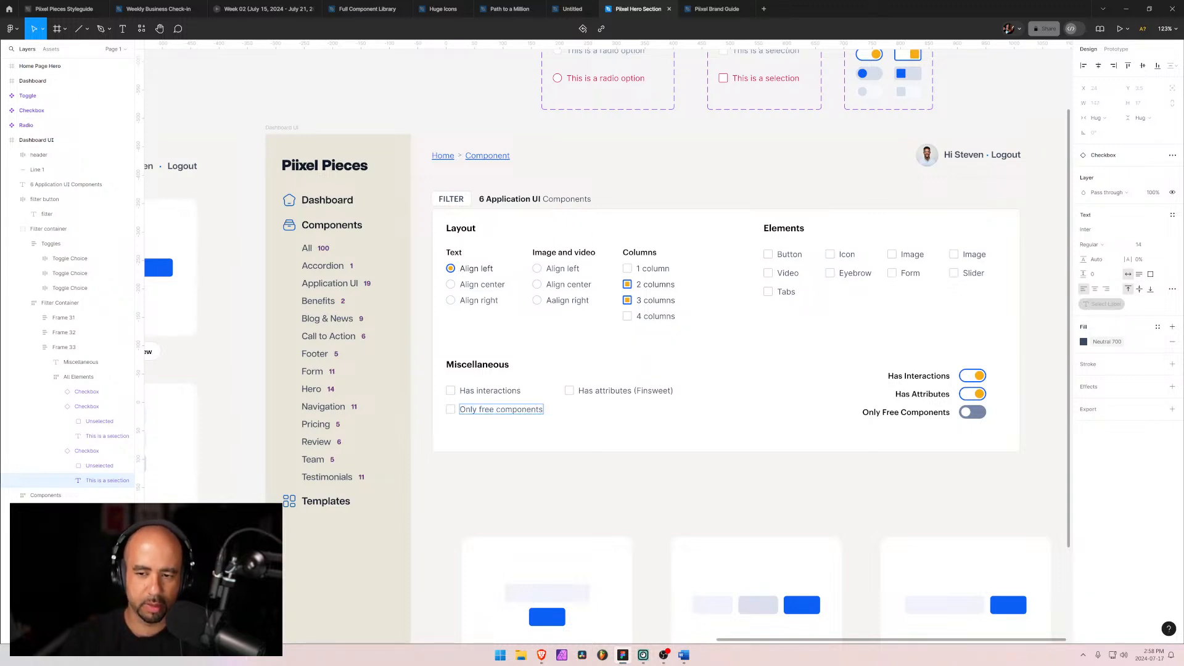
Step: Switch the All Elements frame's auto layout to horizontal and set its width to hug its contents
{"action": "left_click", "coordinate": [57, 451]}
{"action": "left_click", "coordinate": [56, 407]}
{"action": "left_click", "coordinate": [64, 381]}
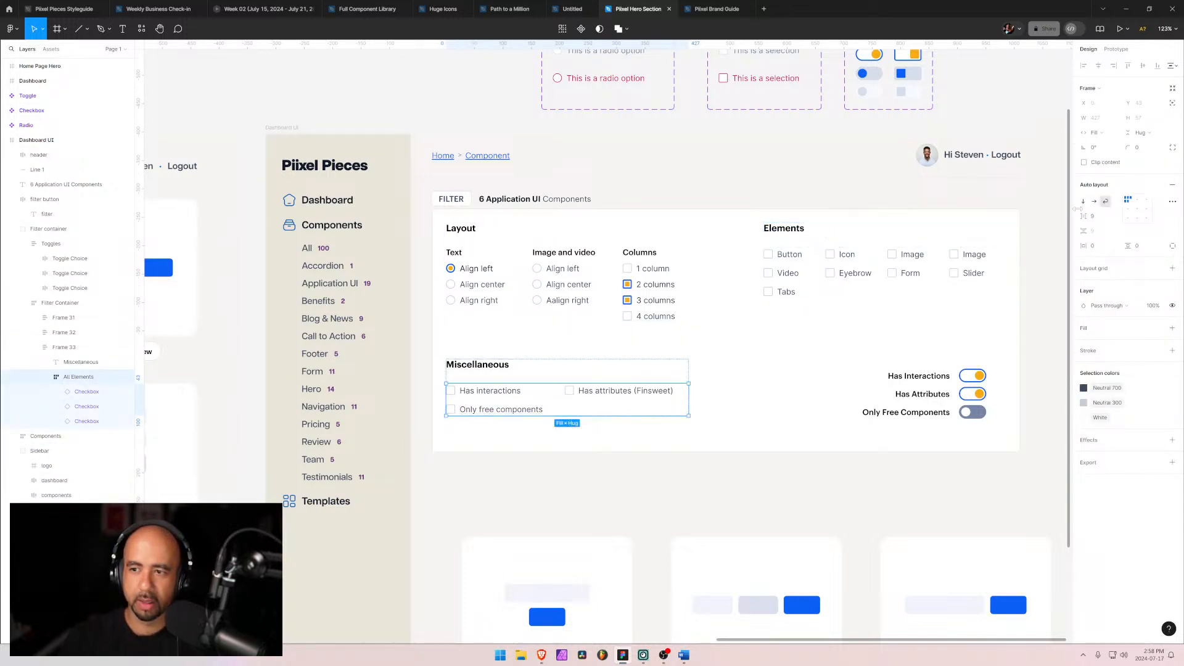
{"action": "left_click", "coordinate": [1095, 202]}
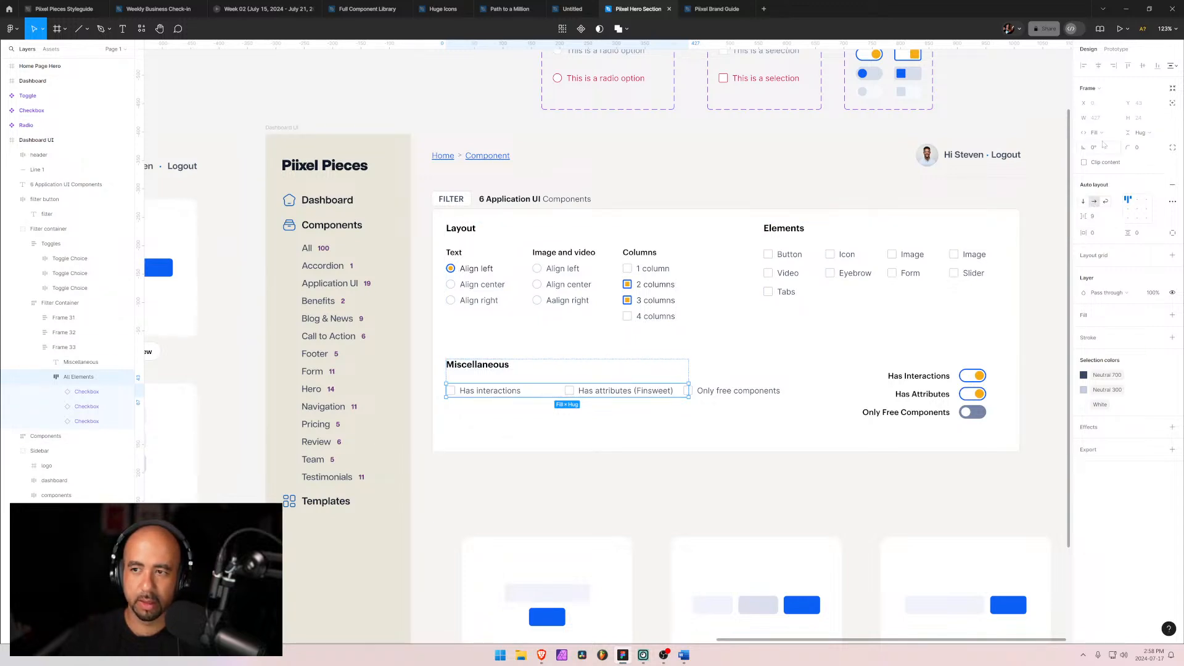
{"action": "left_click", "coordinate": [1098, 133]}
{"action": "left_click", "coordinate": [1111, 121]}
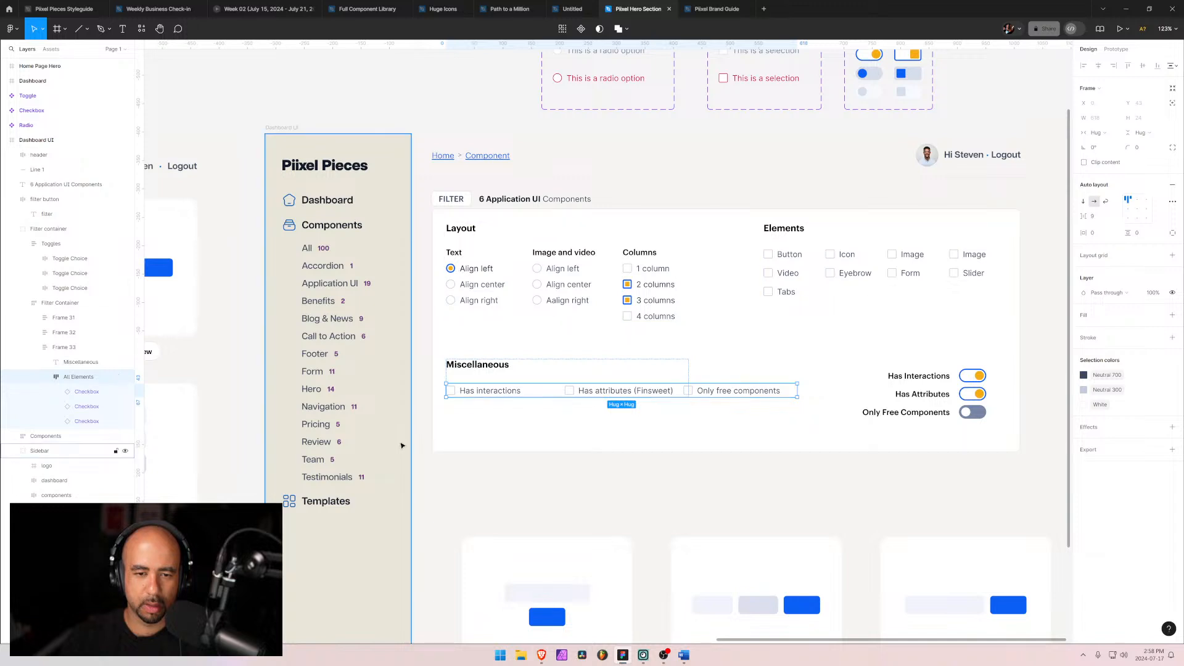
{"action": "key", "text": "Escape"}
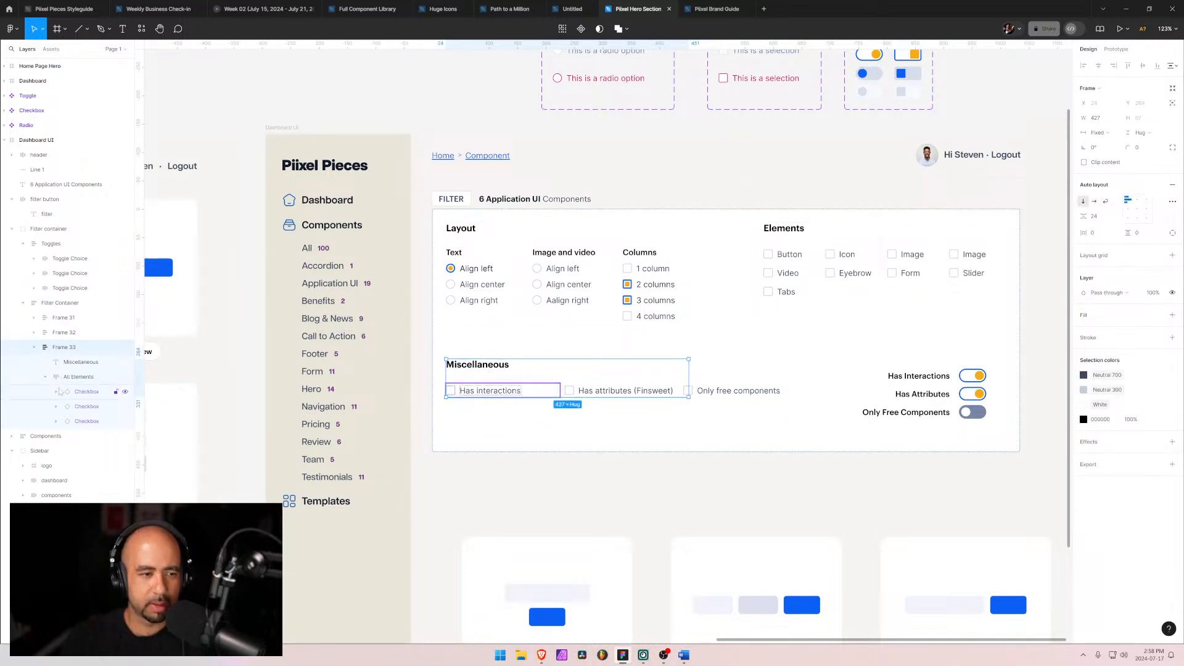
Step: Set the three Miscellaneous checkboxes' width to hug their labels
{"action": "left_click", "coordinate": [77, 423], "text": "shift"}
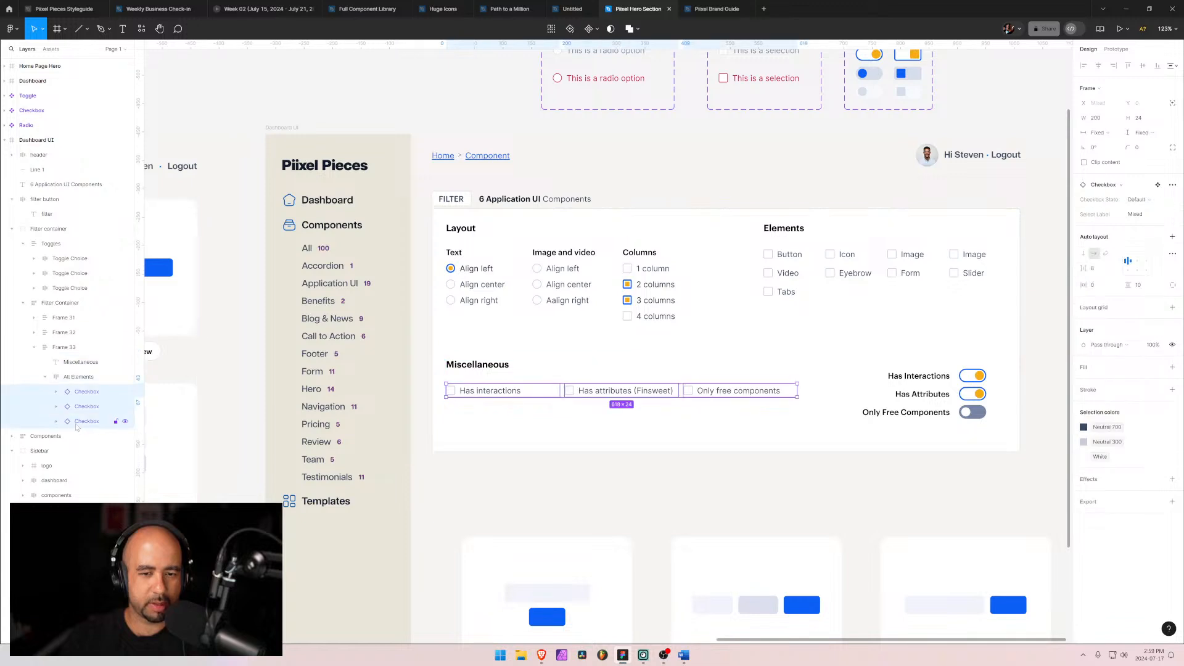
{"action": "left_click", "coordinate": [1119, 134]}
{"action": "left_click", "coordinate": [1105, 147]}
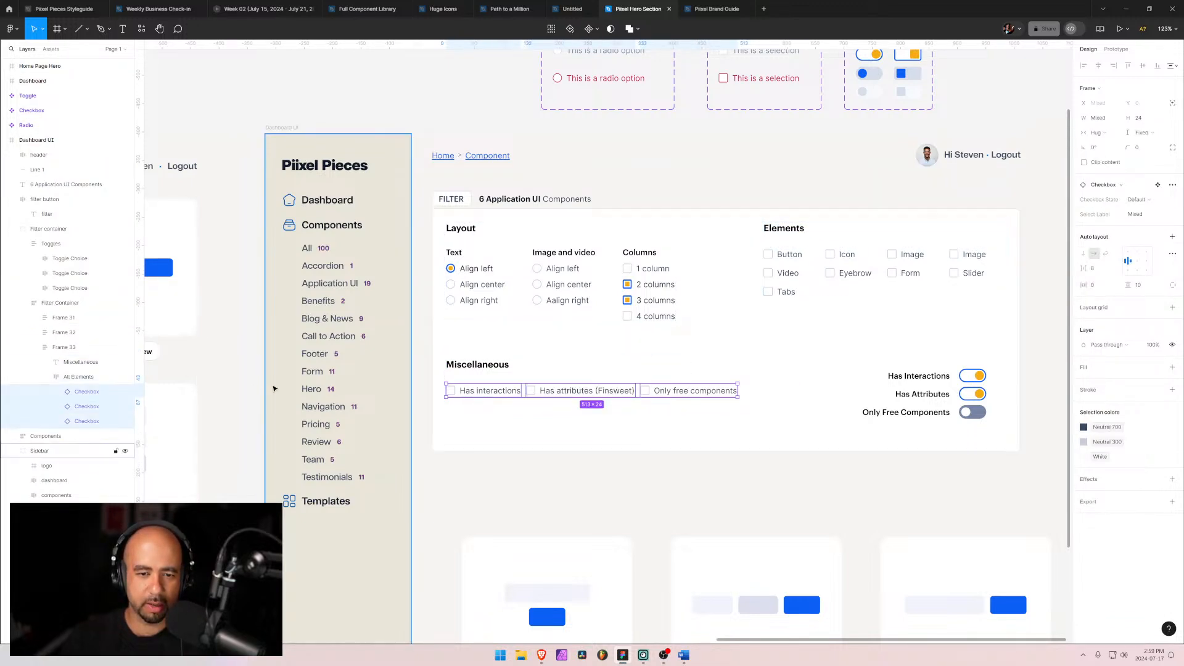
{"action": "left_click", "coordinate": [78, 377]}
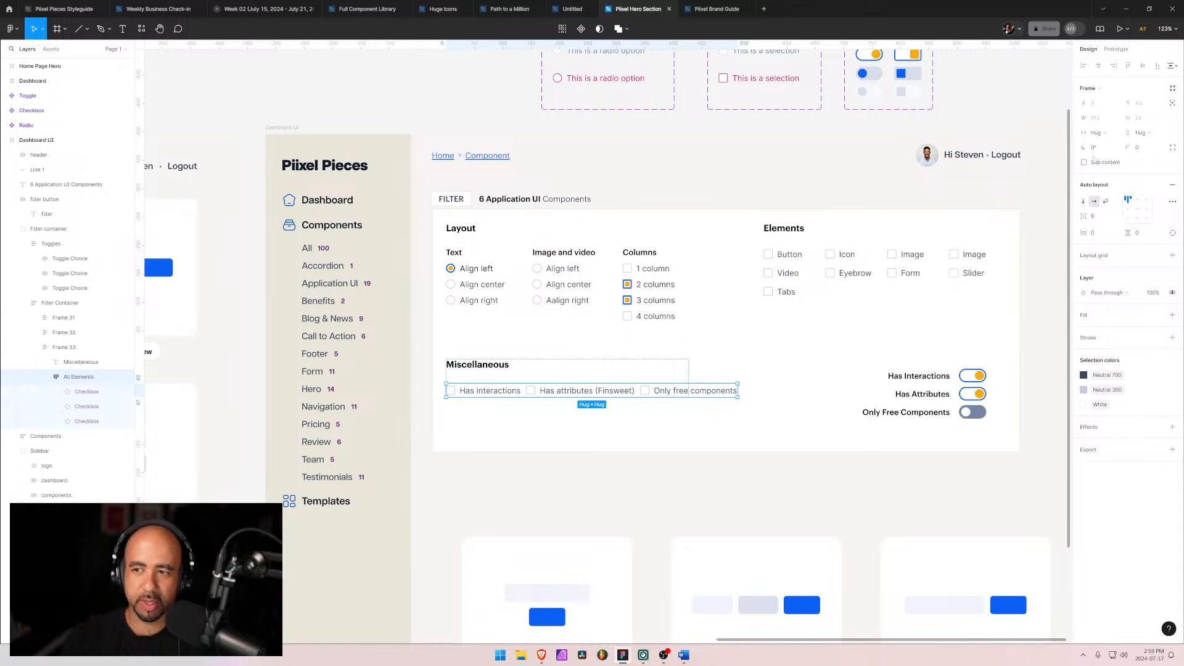
{"action": "left_click", "coordinate": [1095, 217]}
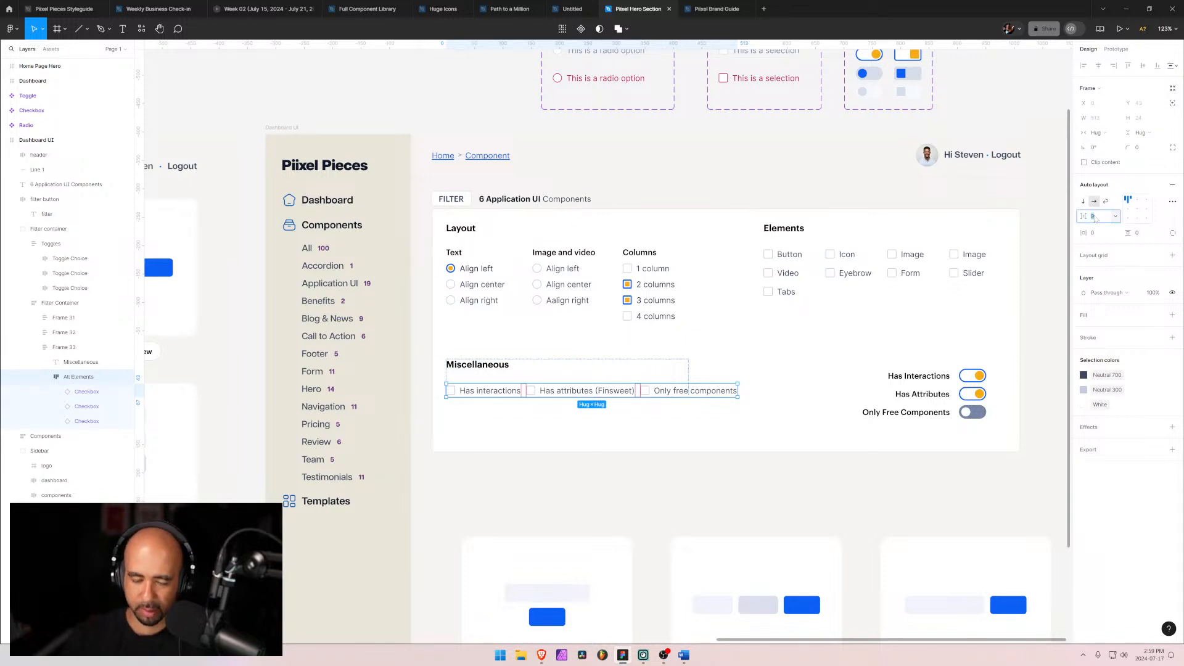
{"action": "key", "text": "Return"}
Step: Hide the Toggles group inside the filter container
{"action": "left_click", "coordinate": [701, 444]}
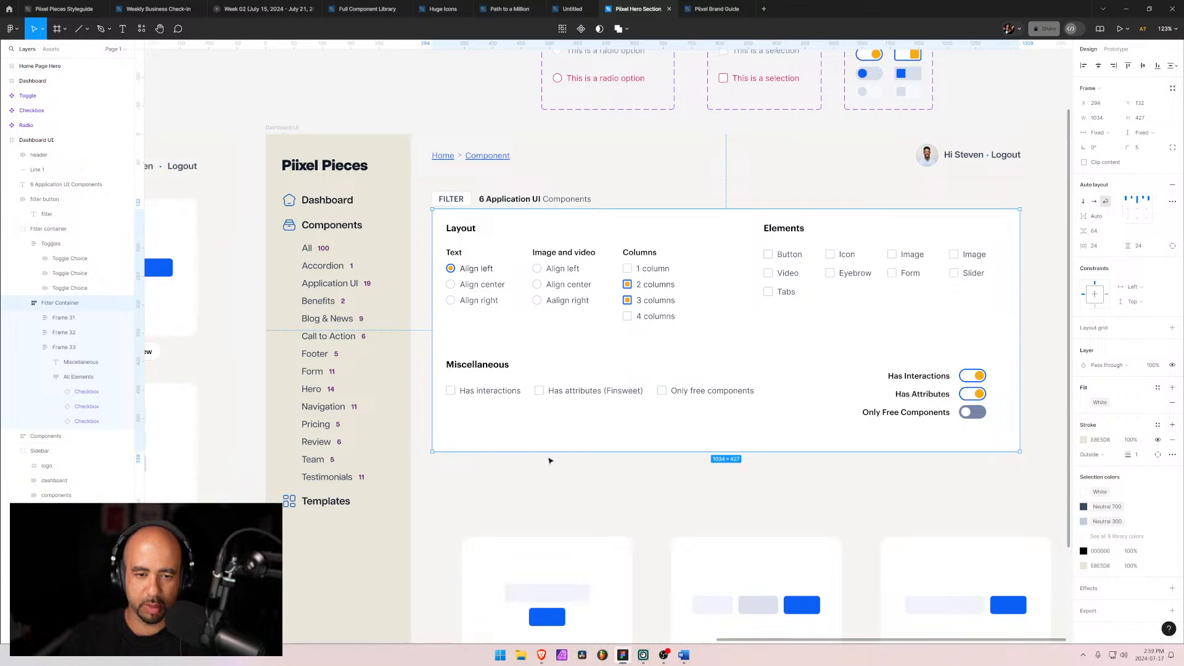
{"action": "left_click", "coordinate": [939, 391]}
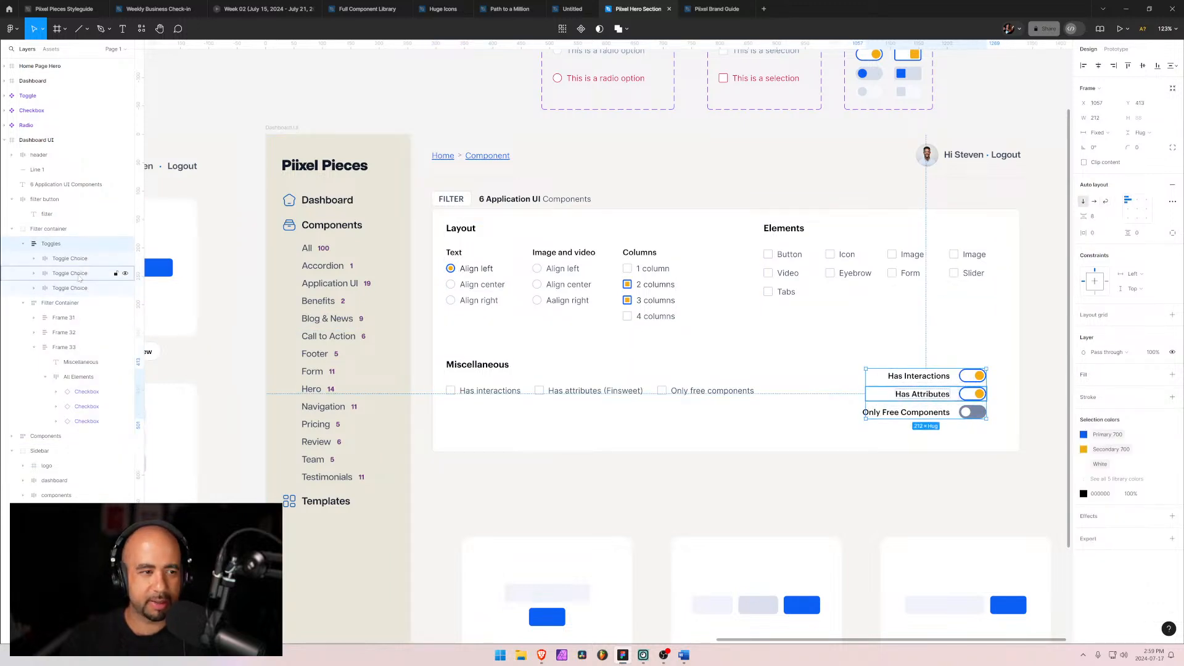
{"action": "left_click", "coordinate": [125, 244]}
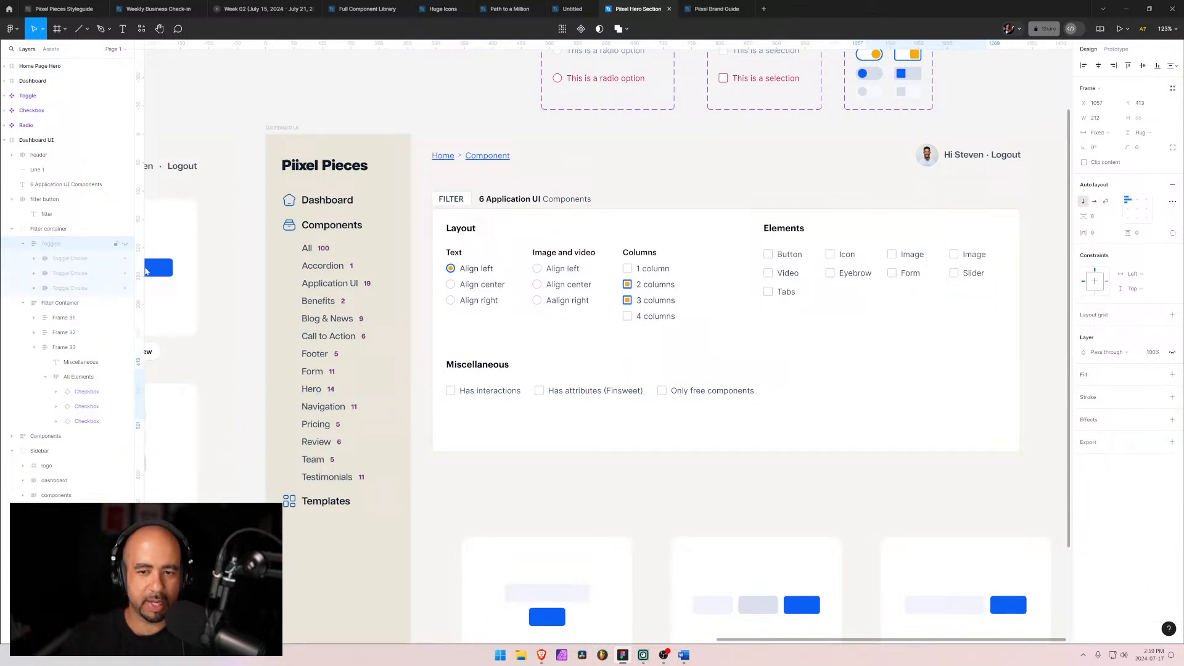
Step: Set the Filter Container's auto layout gap between rows to 48
{"action": "left_click", "coordinate": [524, 437]}
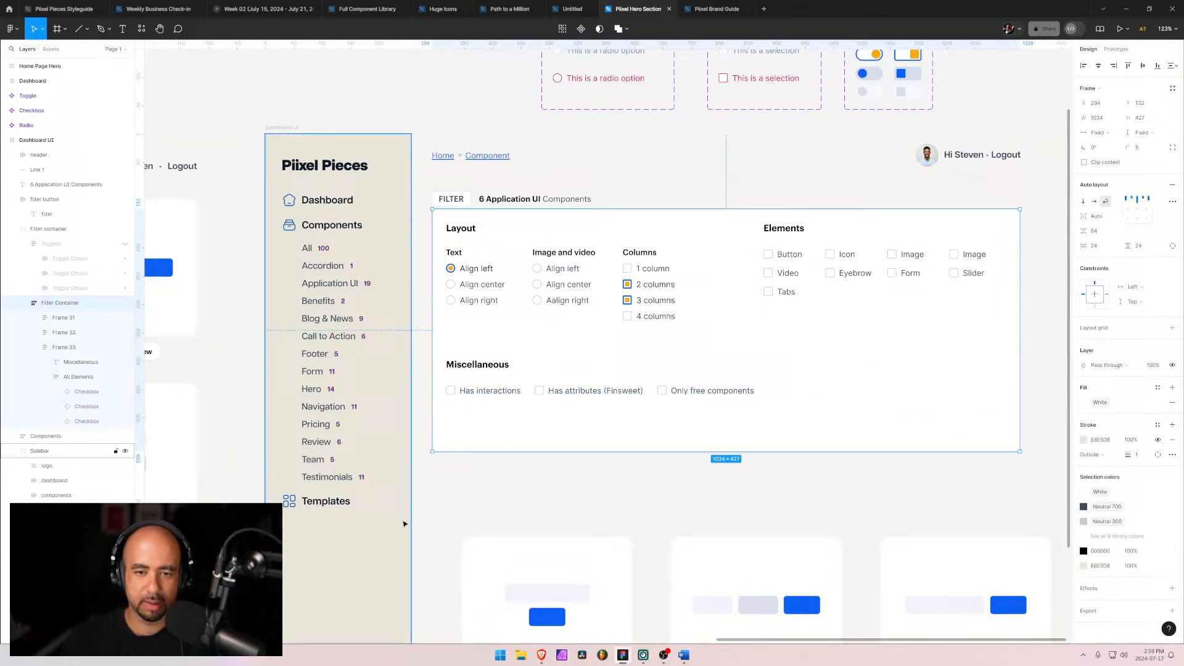
{"action": "left_click", "coordinate": [525, 347]}
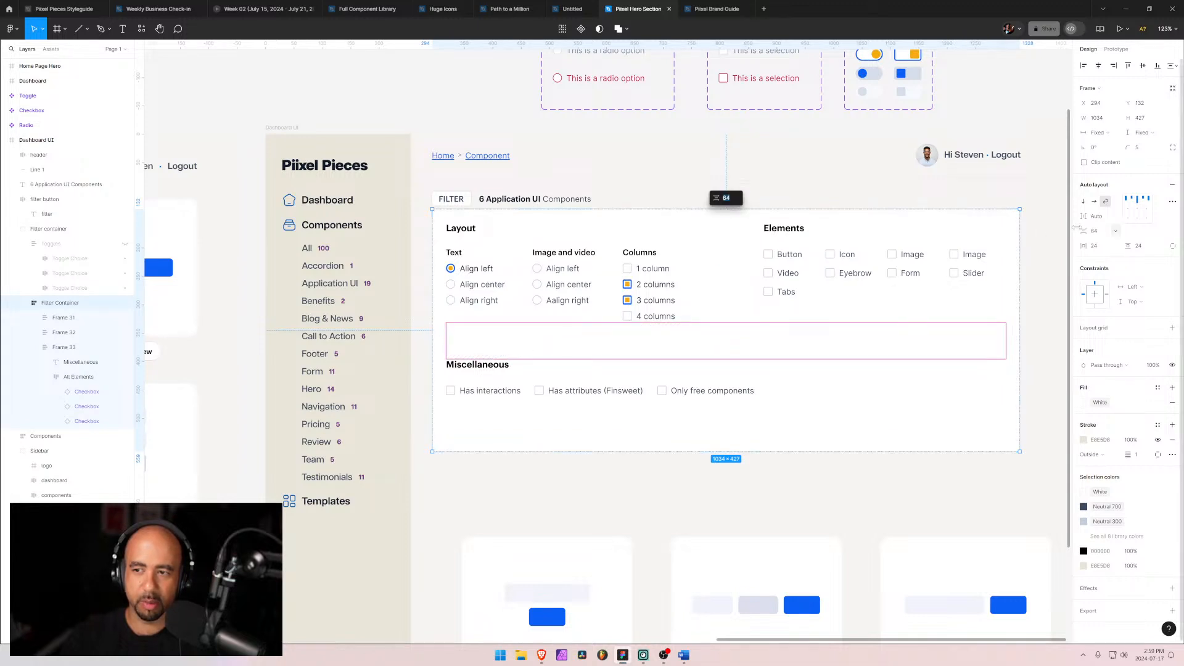
{"action": "left_click_drag", "start_coordinate": [1084, 231], "coordinate": [1060, 232]}
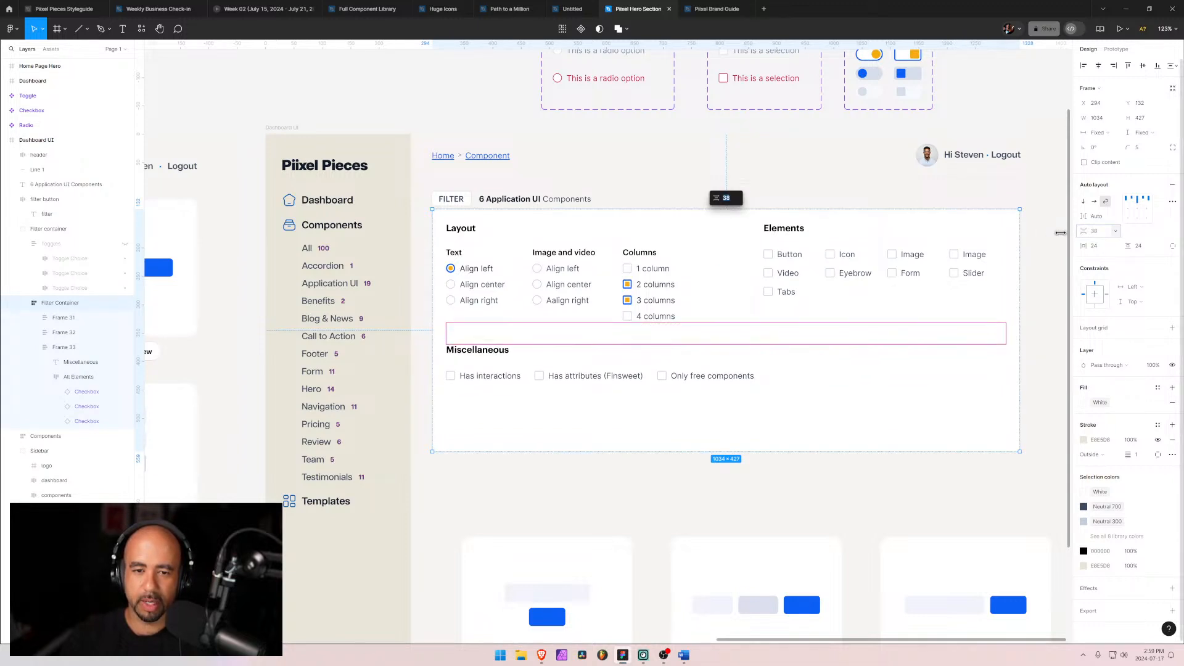
{"action": "left_click", "coordinate": [1101, 233]}
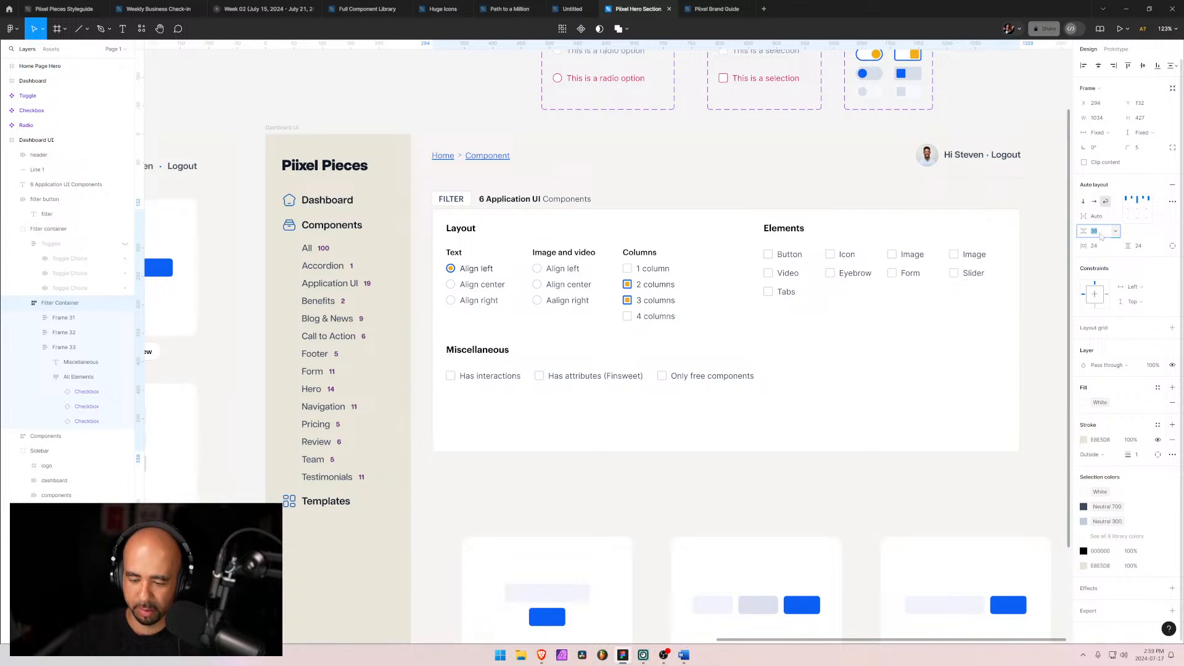
{"action": "type", "text": "24"}
{"action": "key", "text": "Return"}
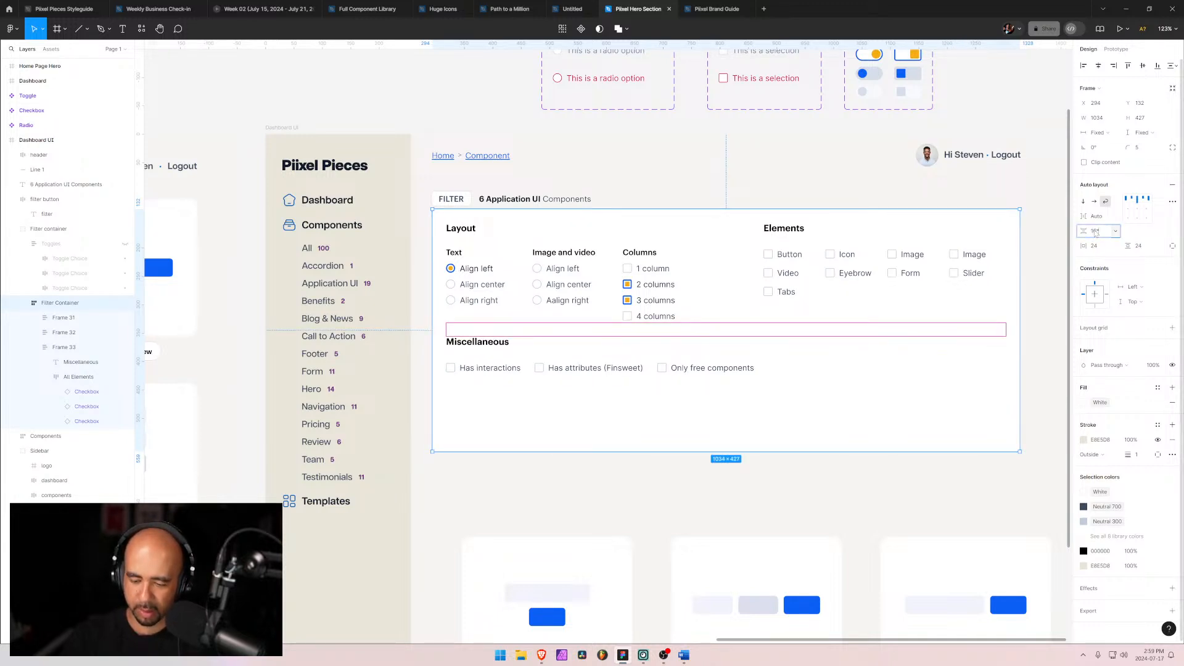
{"action": "key", "text": "Return"}
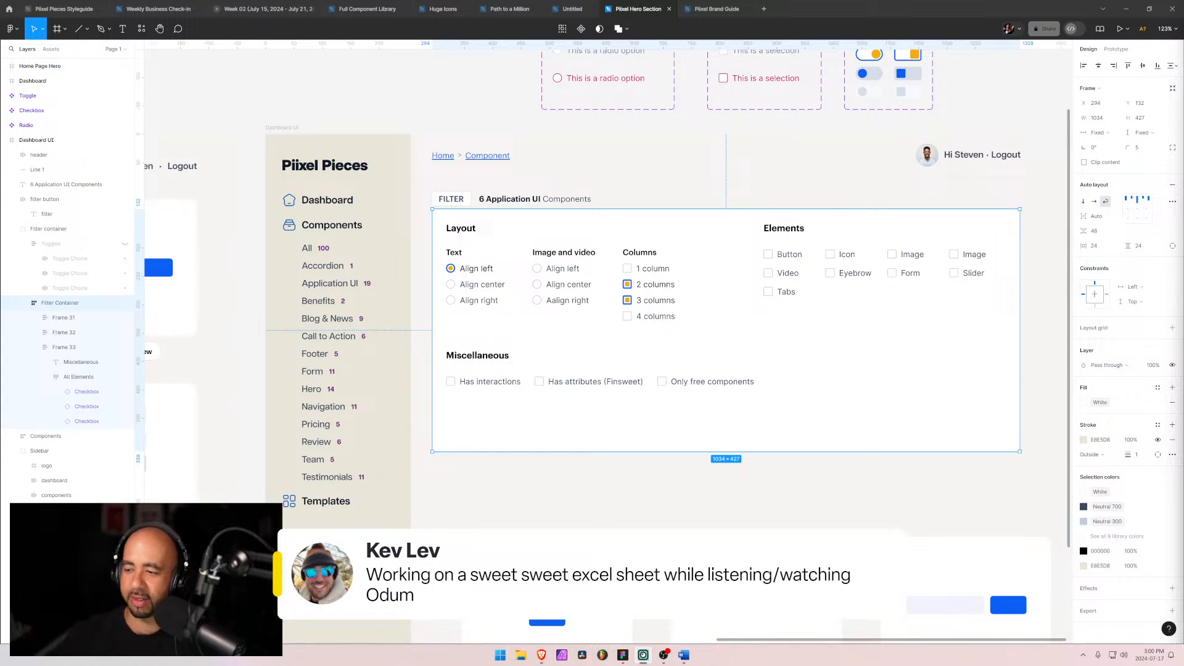
{"action": "scroll", "coordinate": [1165, 451], "scroll_direction": "down", "scroll_amount": 1}
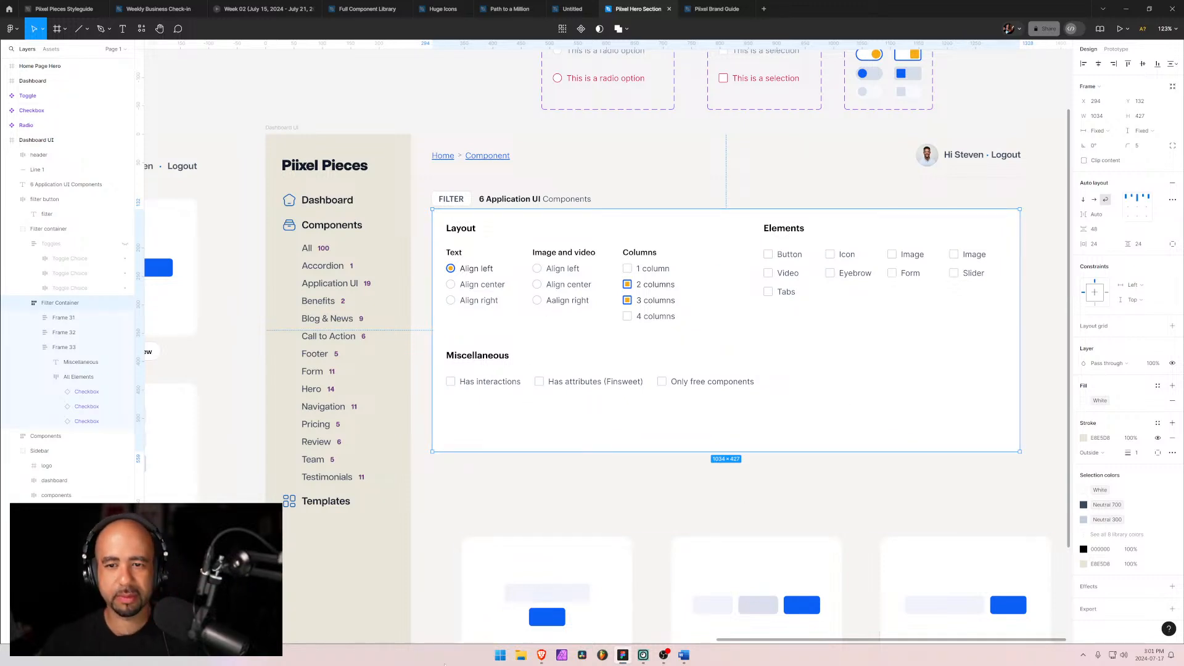
{"action": "left_click", "coordinate": [586, 509]}
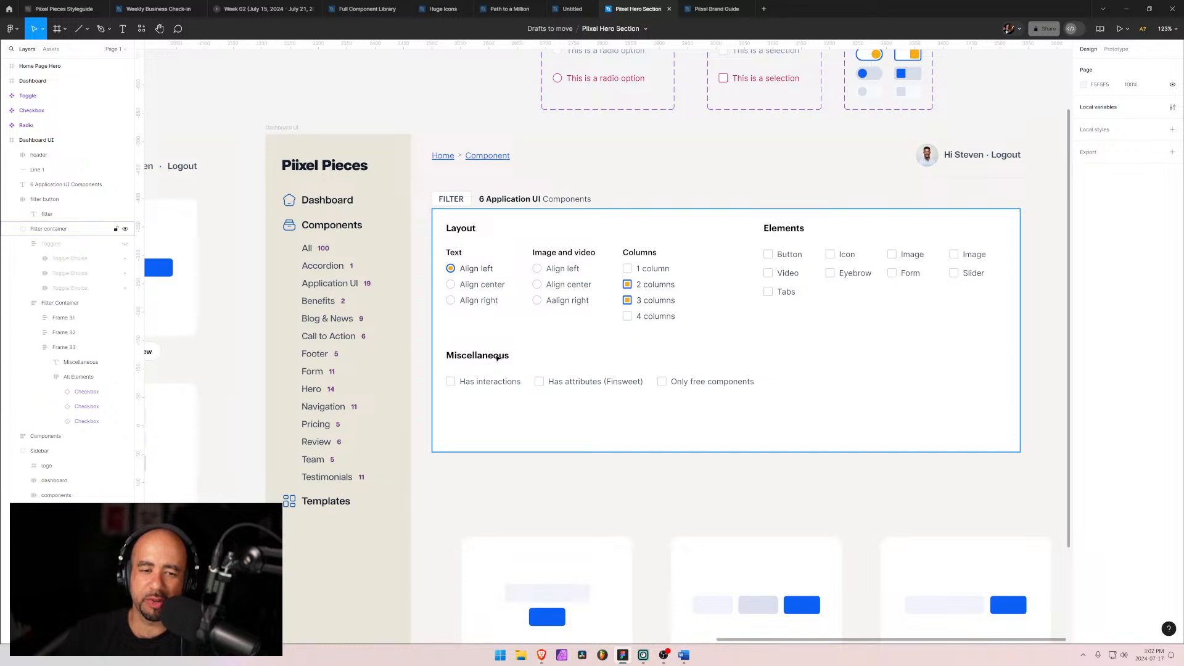
Step: Set the Miscellaneous group's frame width to hug its contents
{"action": "left_click", "coordinate": [489, 357]}
{"action": "double_click", "coordinate": [489, 357]}
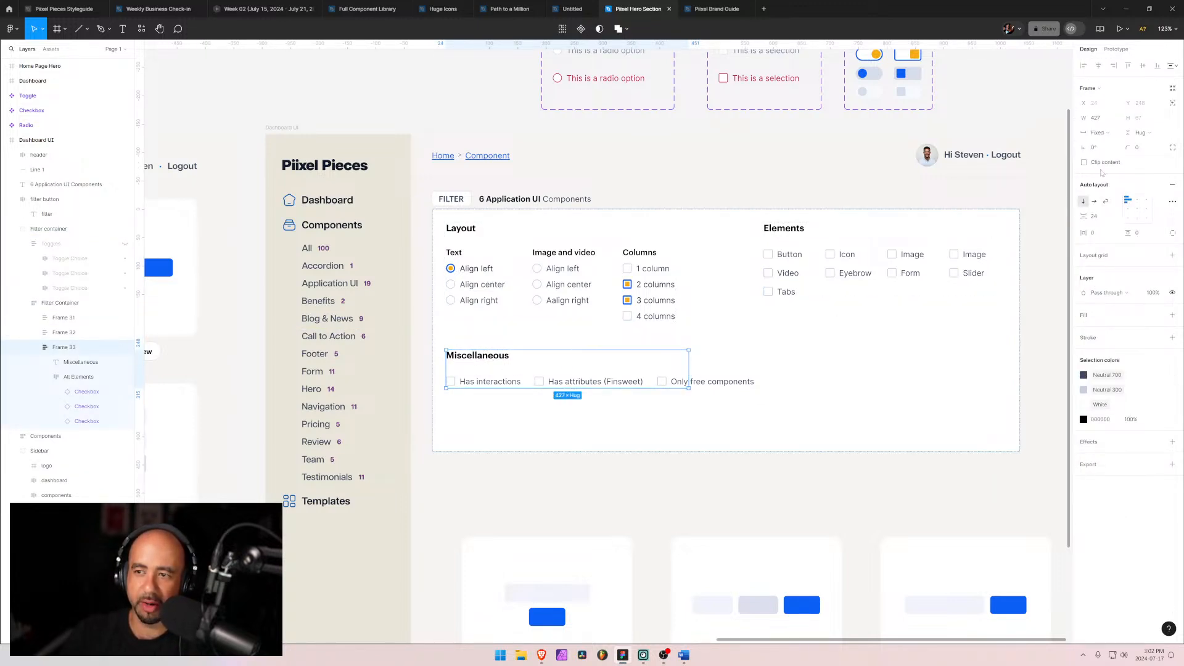
{"action": "left_click", "coordinate": [1114, 134]}
{"action": "left_click", "coordinate": [1113, 144]}
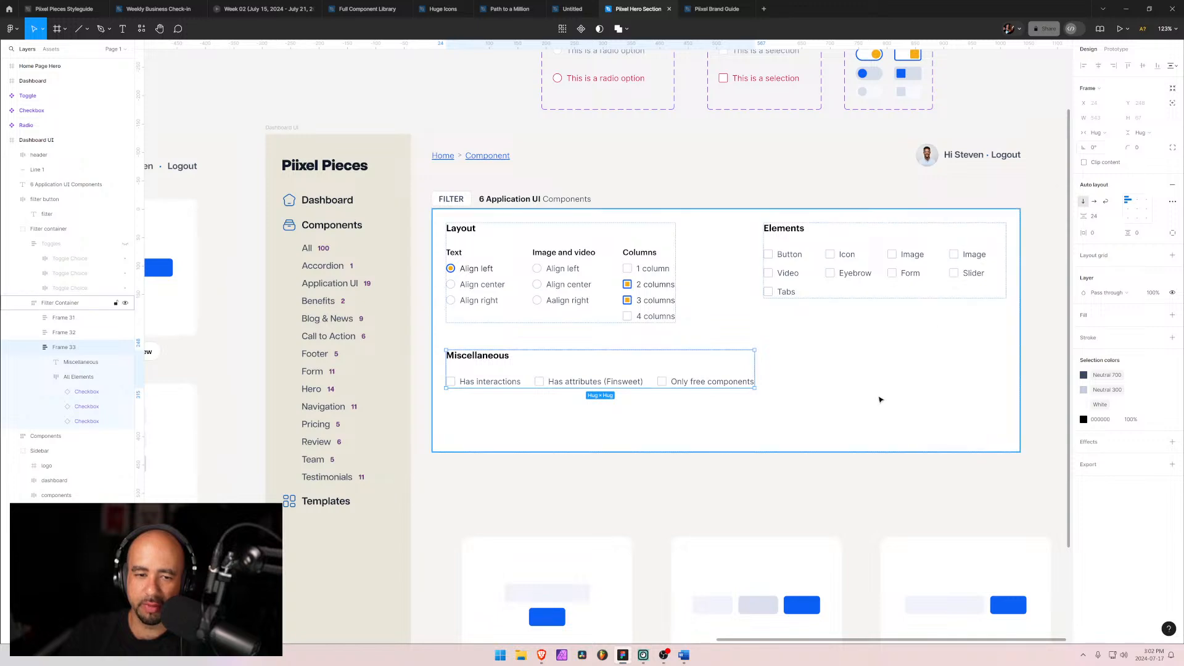
{"action": "left_click_drag", "start_coordinate": [880, 400], "coordinate": [875, 401]}
{"action": "key", "text": "ctrl+z"}
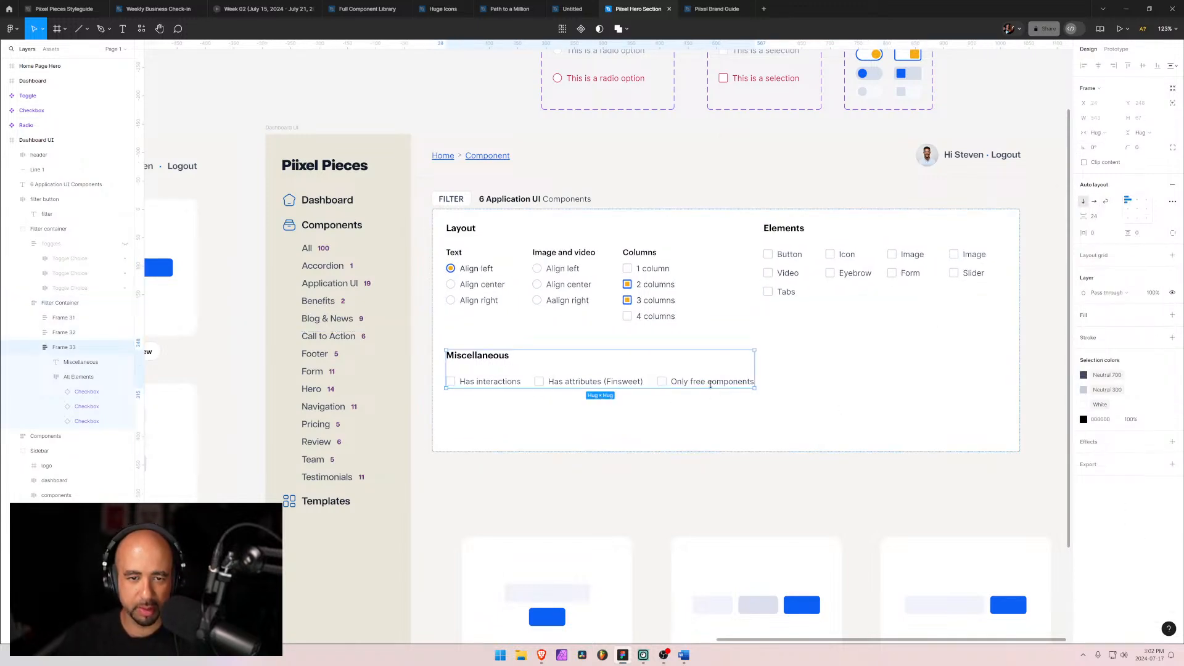
Step: Shrink the filter container's height to about 347 px so it fits its contents
{"action": "left_click", "coordinate": [710, 173]}
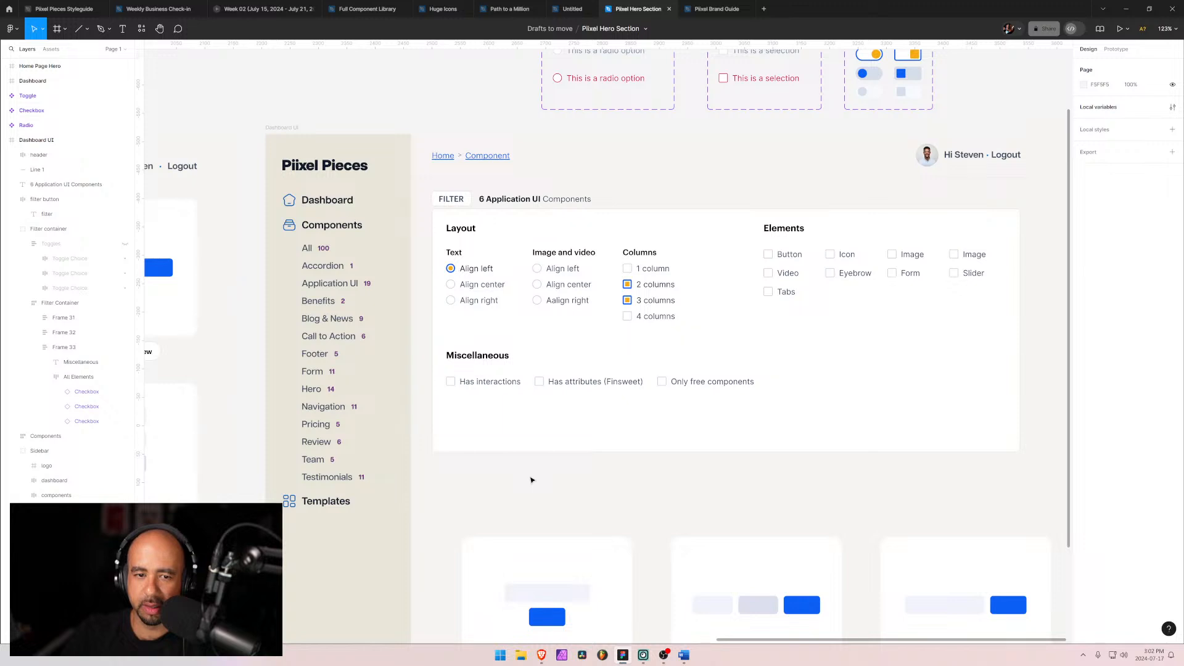
{"action": "left_click", "coordinate": [645, 450]}
{"action": "left_click_drag", "start_coordinate": [705, 448], "coordinate": [705, 410]}
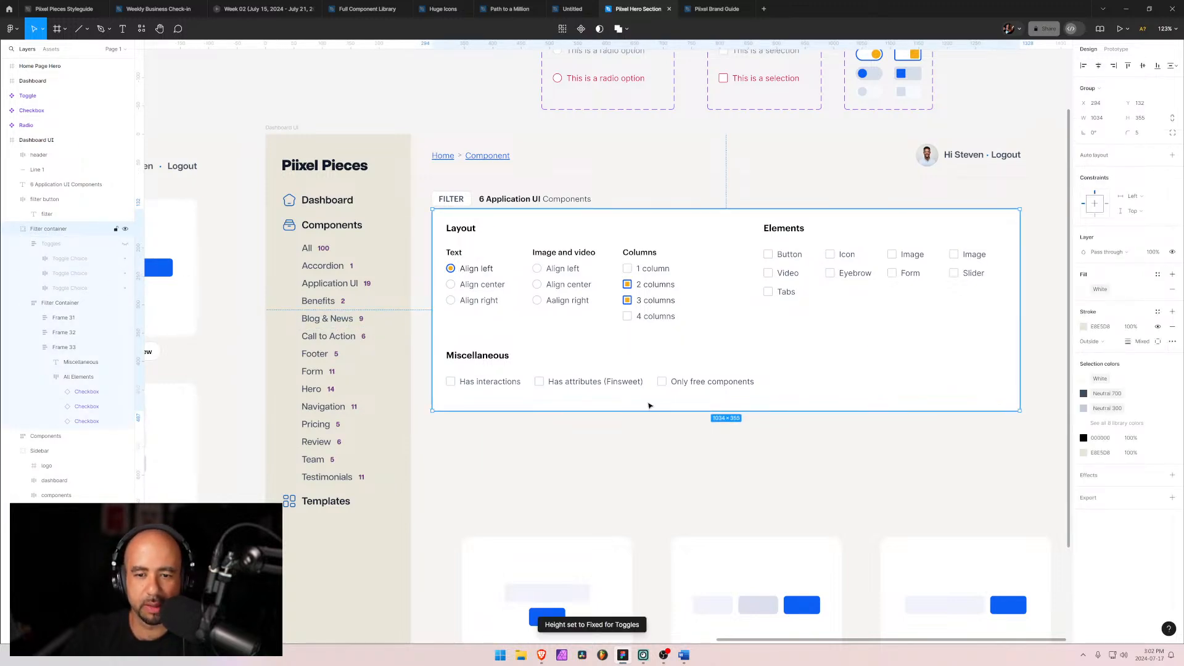
{"action": "left_click_drag", "start_coordinate": [741, 413], "coordinate": [740, 406]}
{"action": "left_click", "coordinate": [800, 437]}
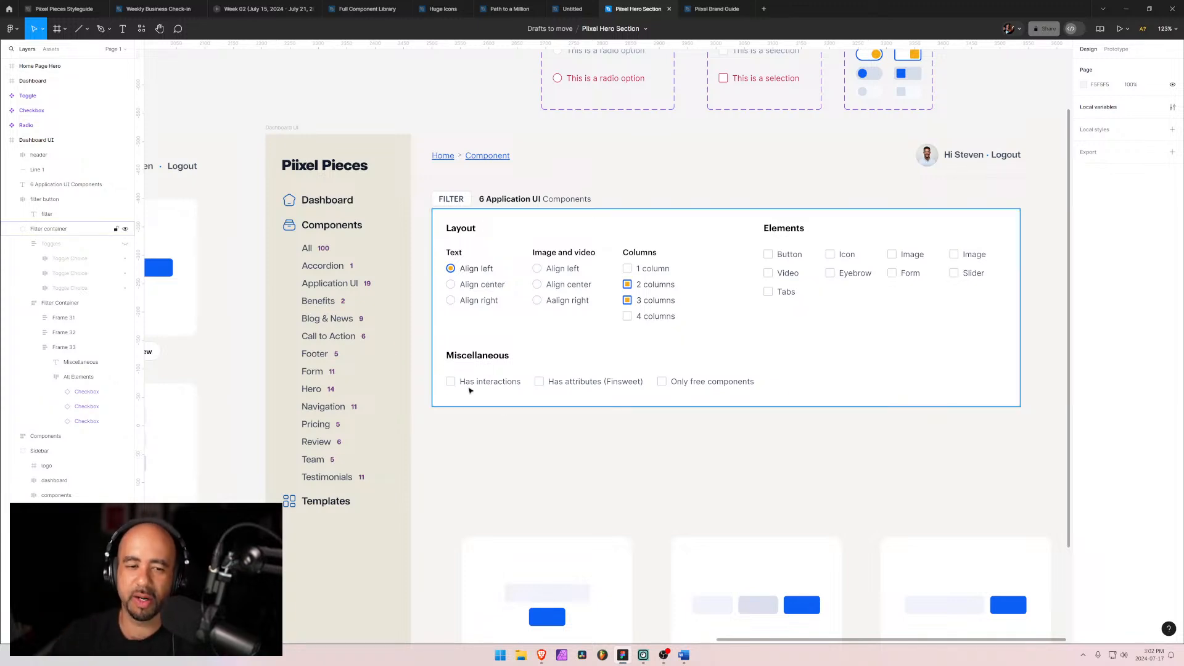
{"action": "left_click", "coordinate": [596, 387]}
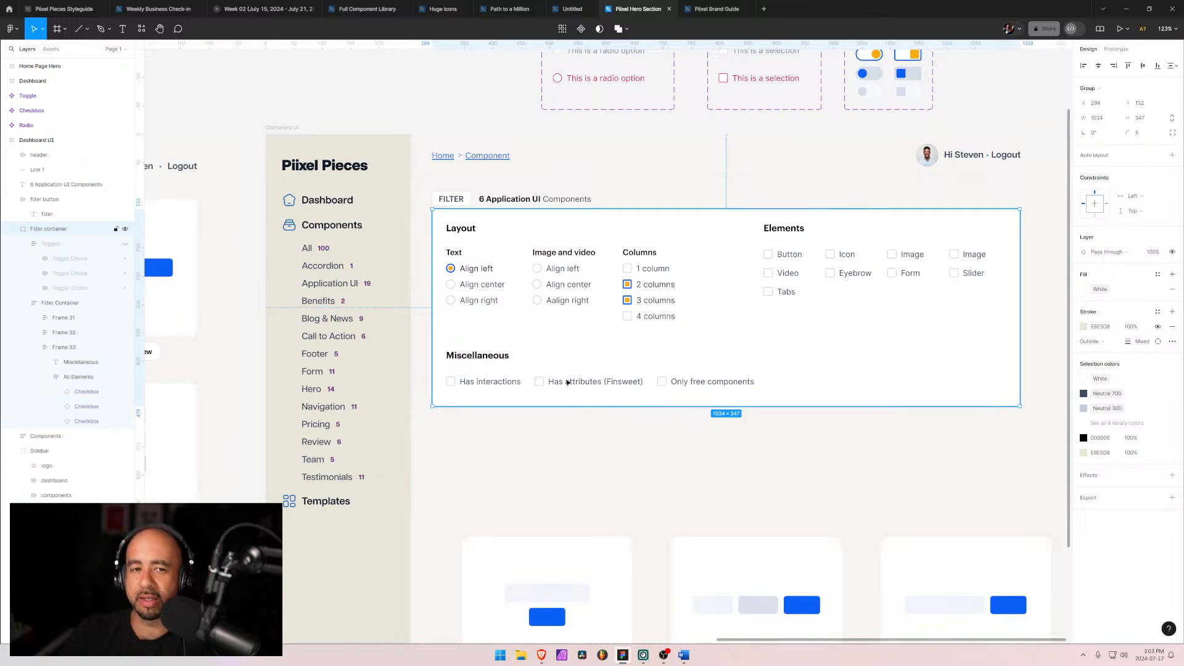
{"action": "left_click", "coordinate": [546, 421]}
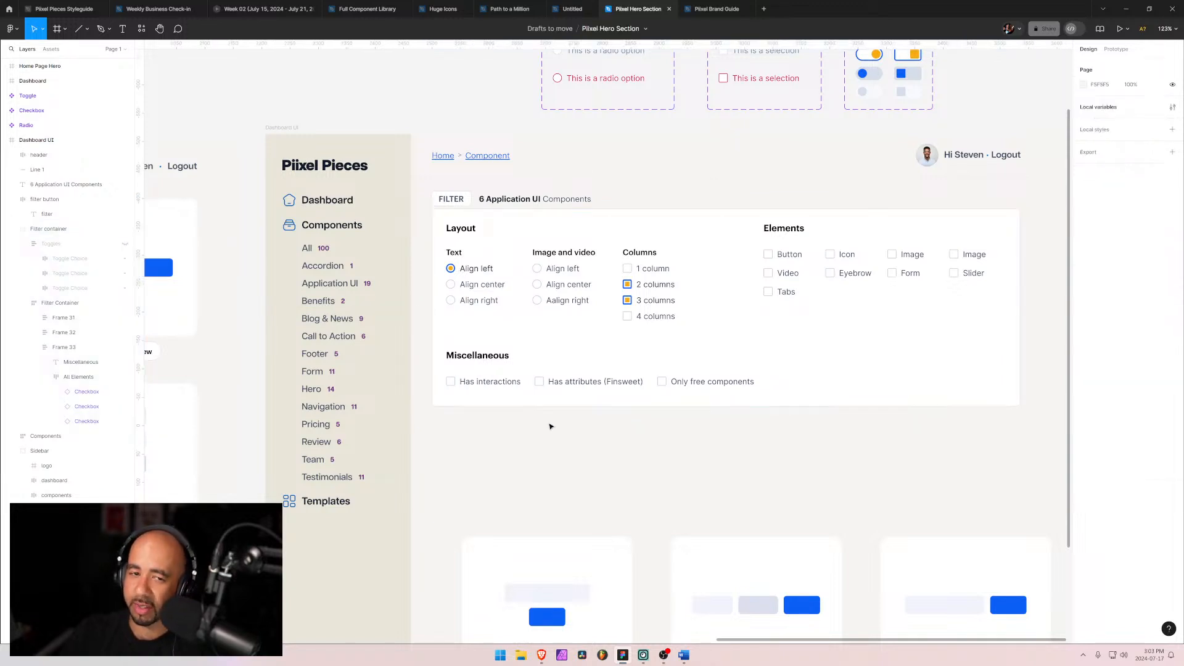
{"action": "left_click", "coordinate": [573, 385]}
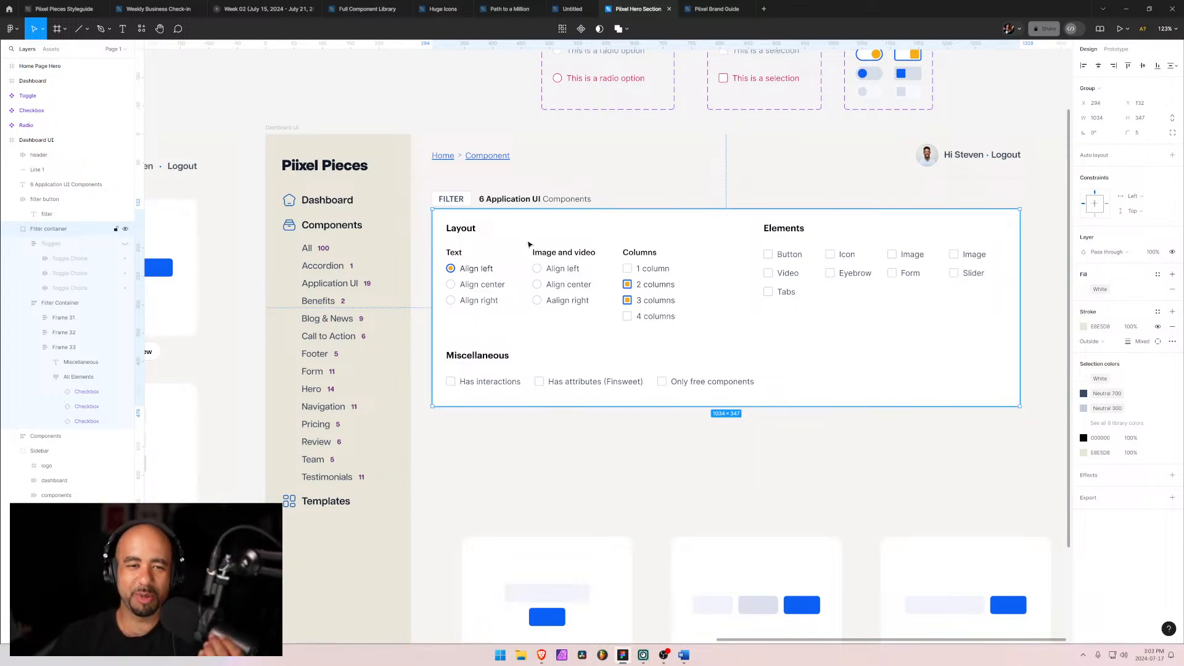
{"action": "left_click", "coordinate": [628, 181]}
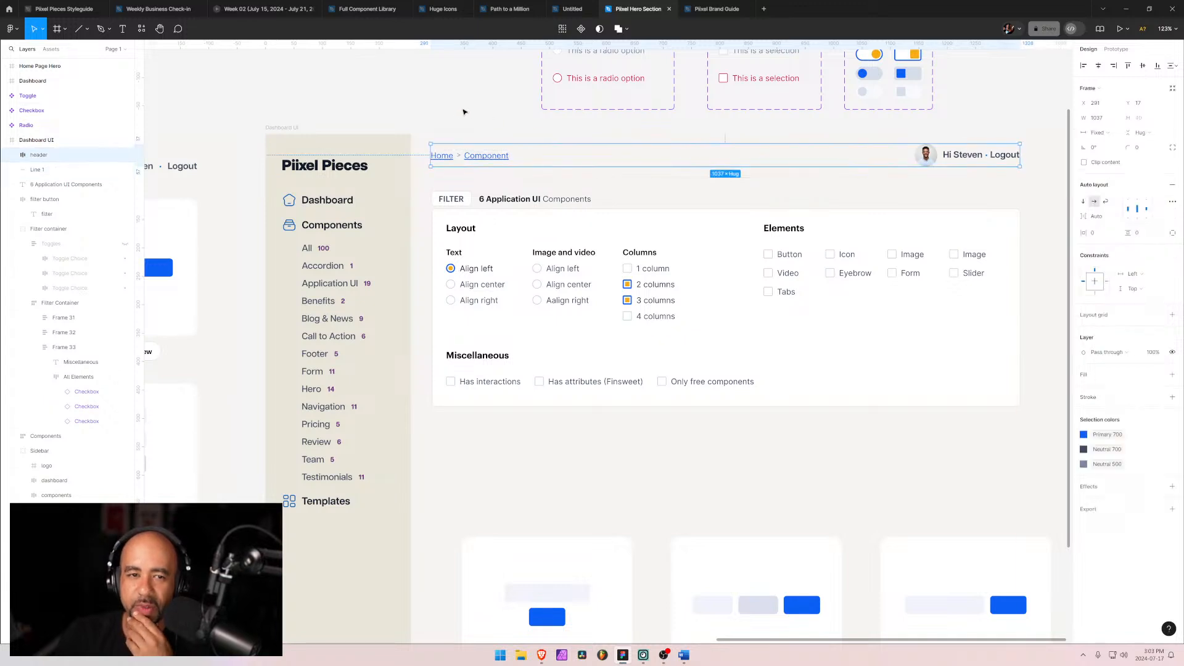
{"action": "left_click", "coordinate": [448, 114]}
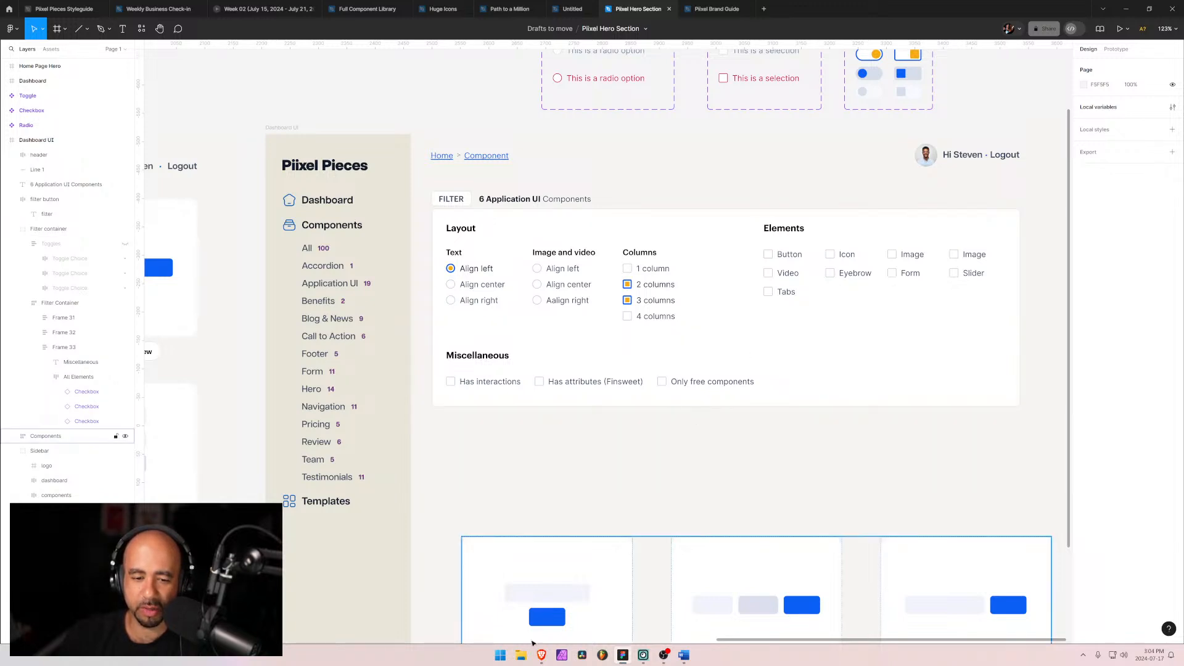
Step: Switch to Webflow and open the Components CMS collection's settings to review its fields
{"action": "mouse_move", "coordinate": [541, 654]}
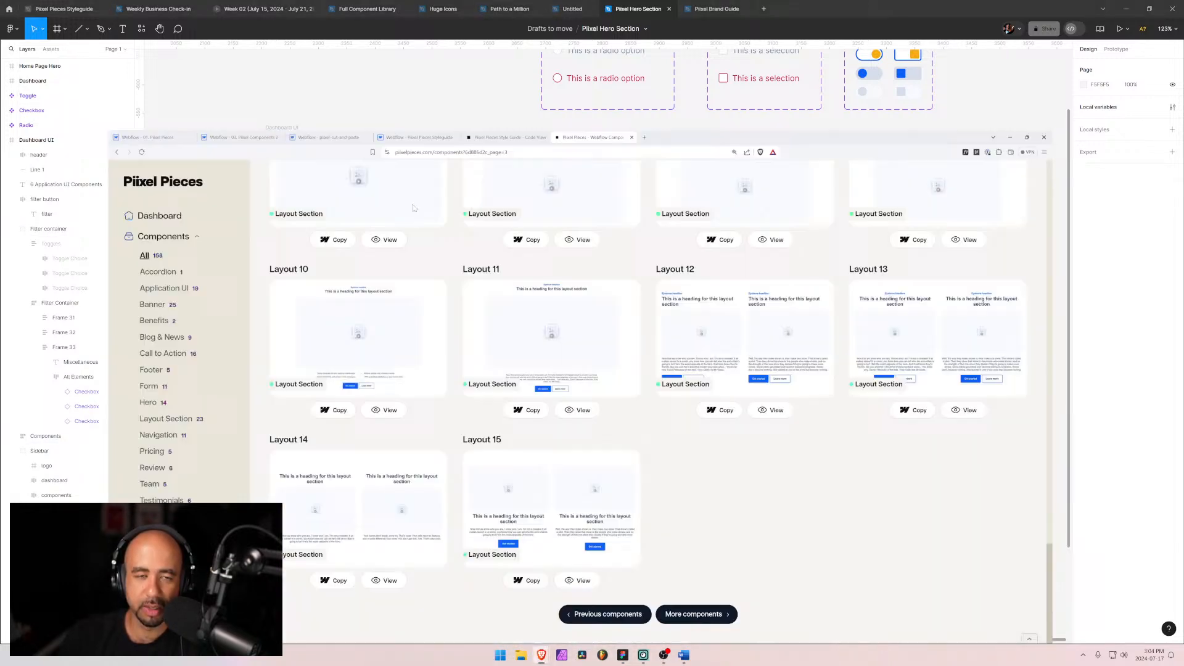
{"action": "left_click", "coordinate": [513, 607]}
{"action": "left_click", "coordinate": [35, 7]}
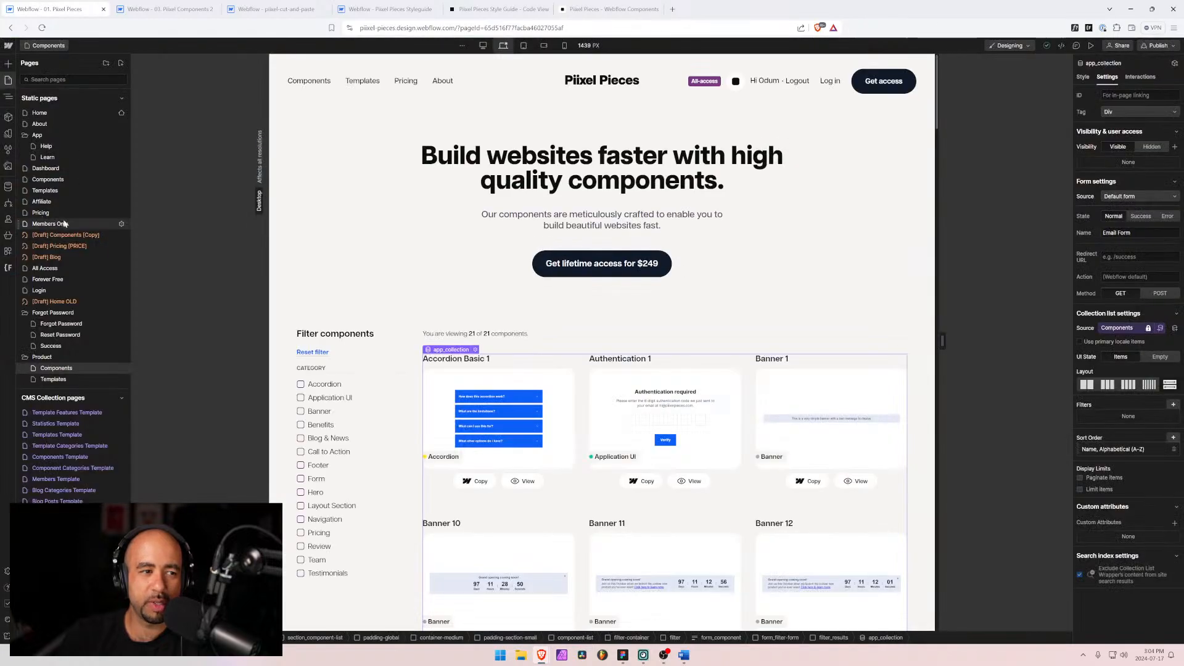
{"action": "left_click", "coordinate": [8, 186]}
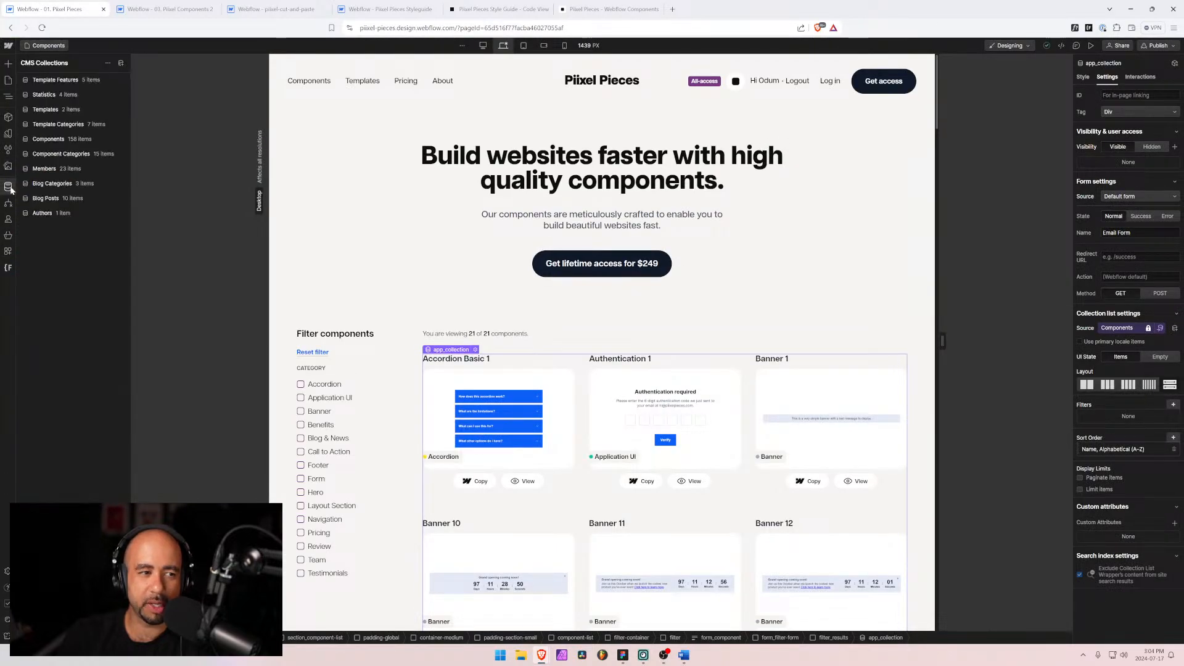
{"action": "left_click", "coordinate": [58, 140]}
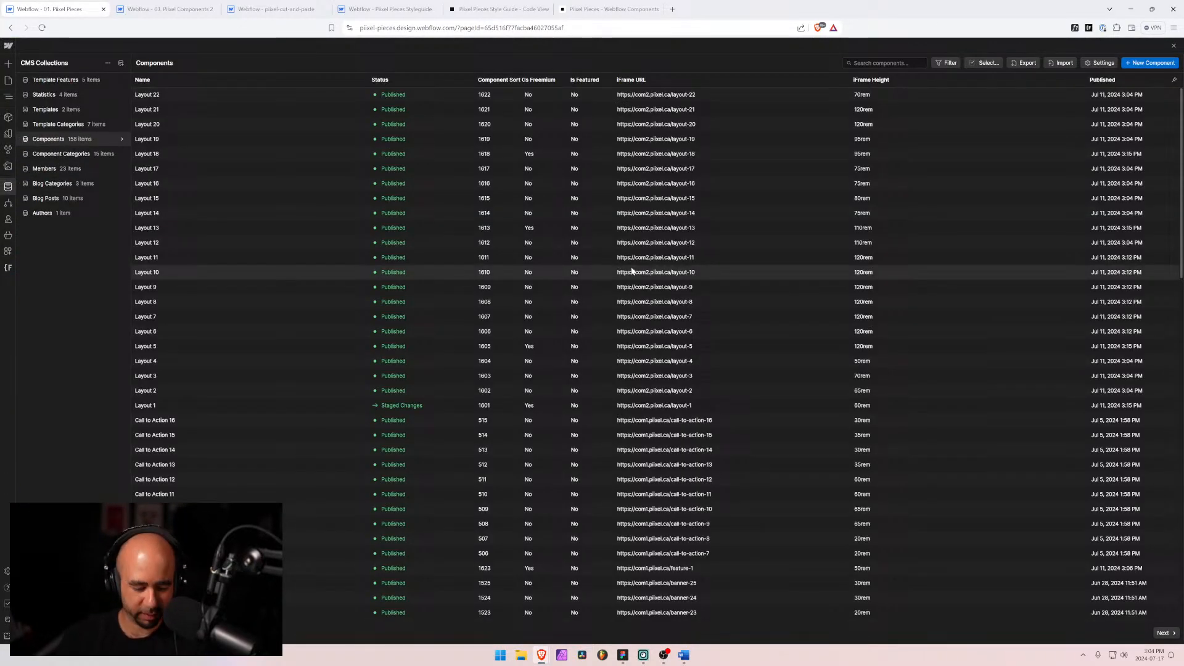
{"action": "key", "text": "ctrl+plus"}
{"action": "key", "text": "ctrl+plus"}
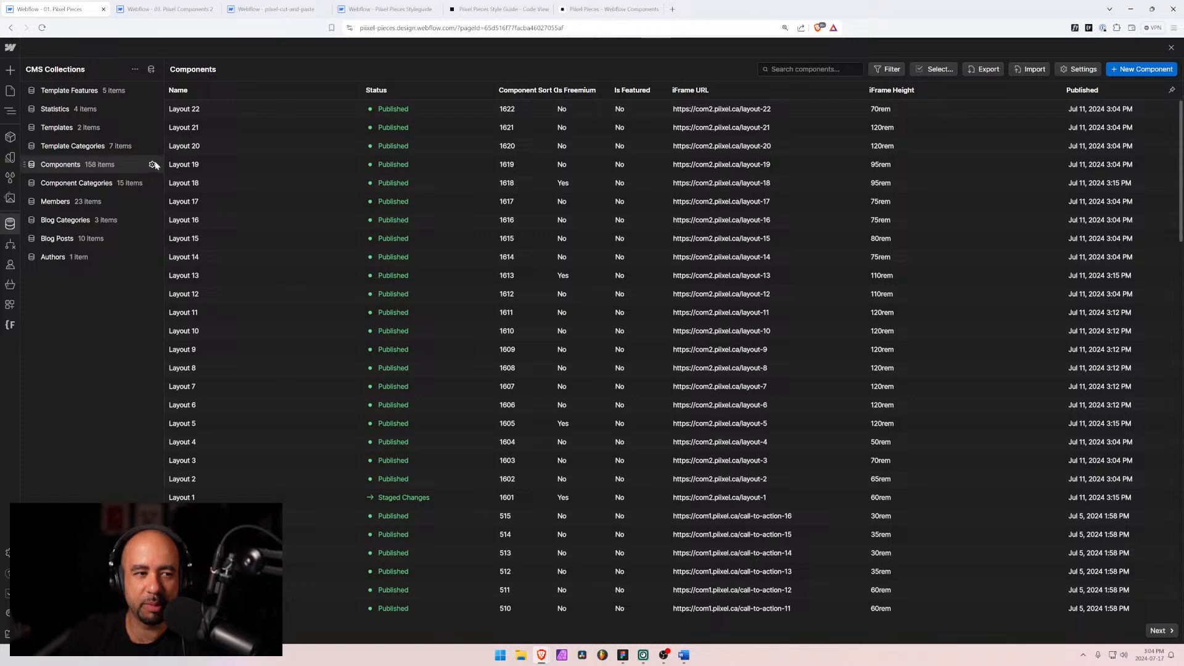
{"action": "left_click", "coordinate": [153, 165]}
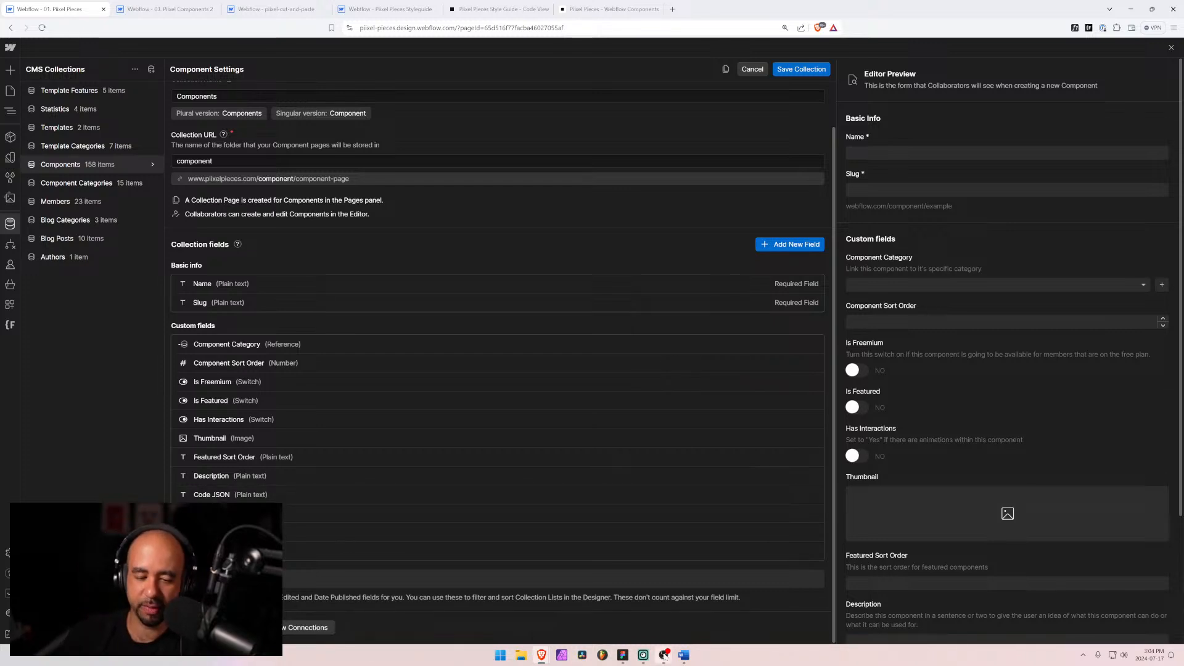
Step: Browse the Component Categories list, the Components collection fields and the live components page in Webflow
{"action": "left_click", "coordinate": [623, 655]}
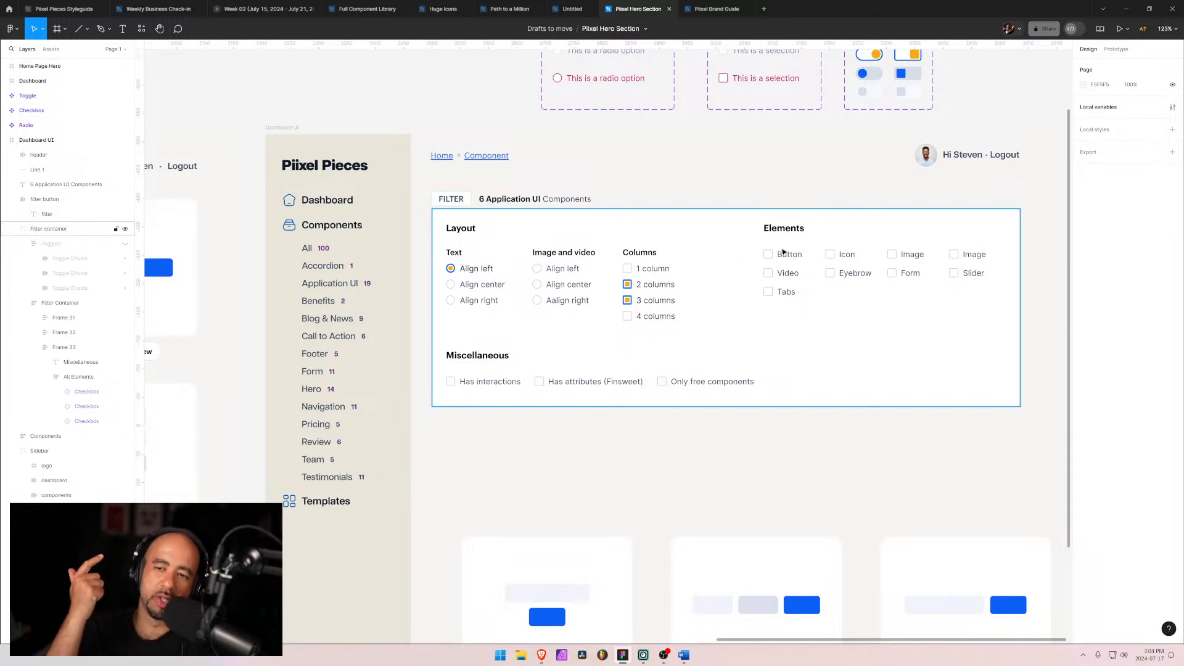
{"action": "left_click", "coordinate": [975, 257]}
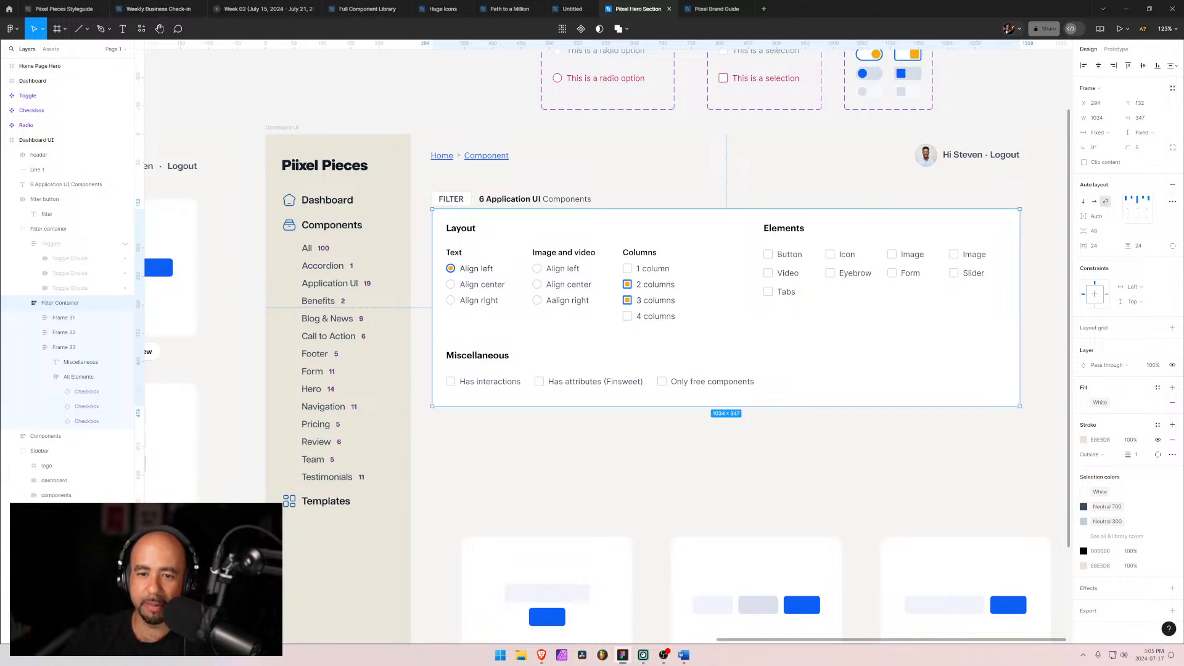
{"action": "mouse_move", "coordinate": [623, 661]}
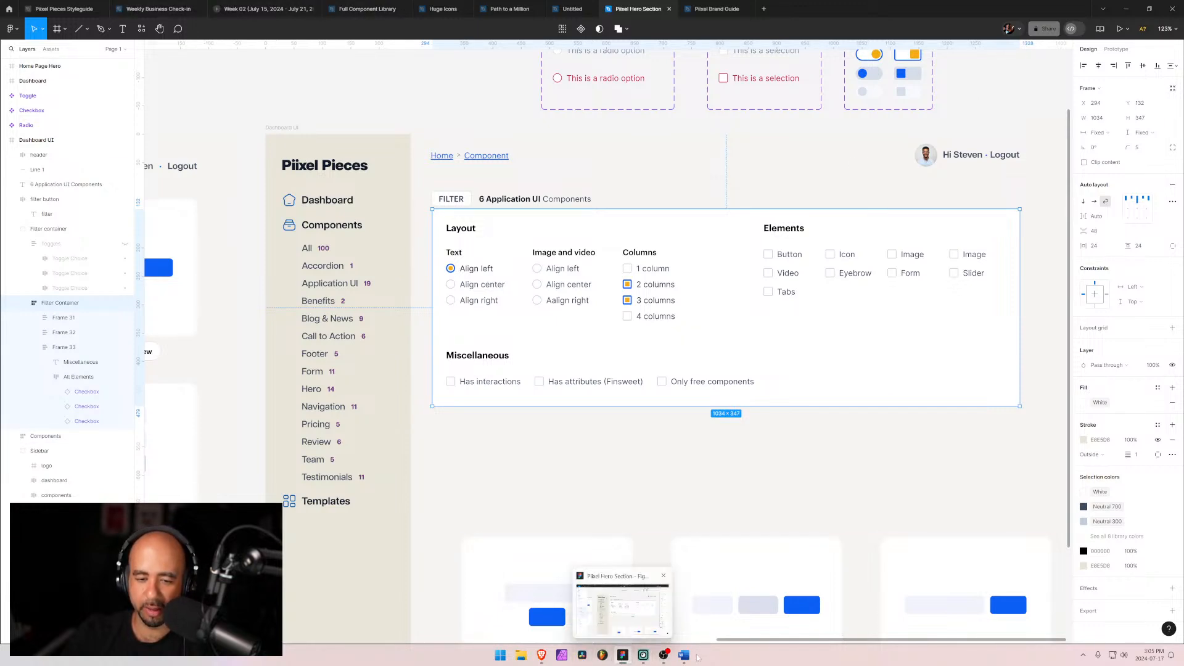
{"action": "mouse_move", "coordinate": [542, 656]}
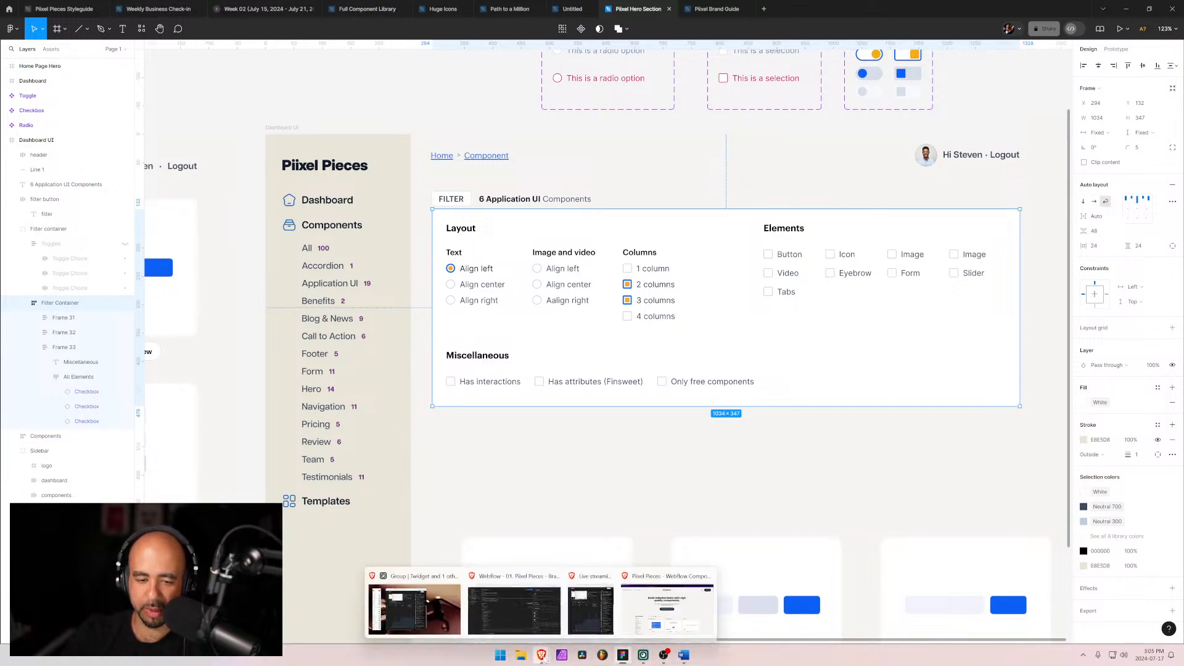
{"action": "left_click", "coordinate": [504, 608]}
{"action": "left_click", "coordinate": [71, 182]}
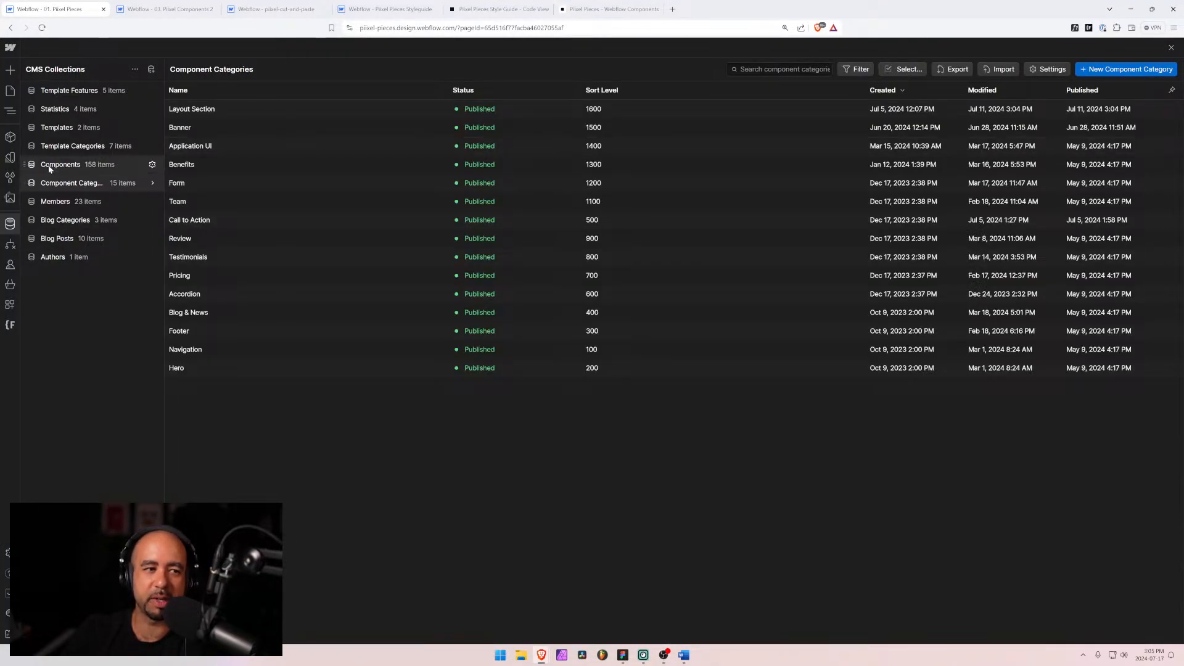
{"action": "left_click", "coordinate": [51, 184]}
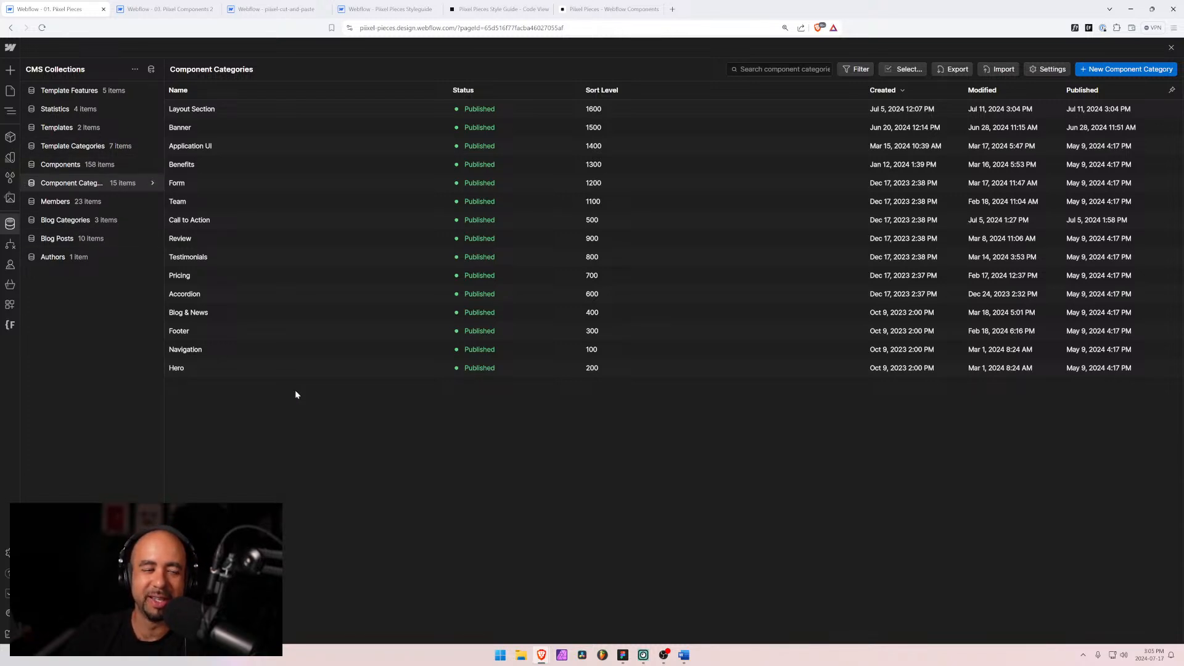
{"action": "left_click", "coordinate": [48, 165]}
{"action": "scroll", "coordinate": [234, 414], "scroll_direction": "down", "scroll_amount": 4}
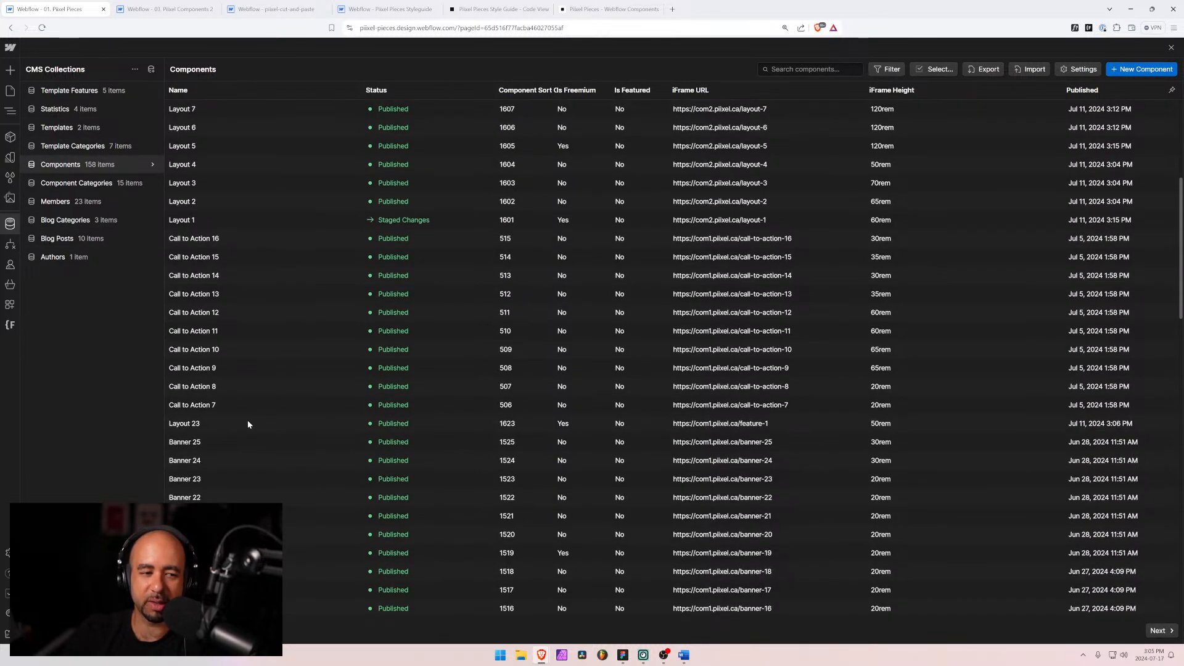
{"action": "left_click", "coordinate": [153, 166]}
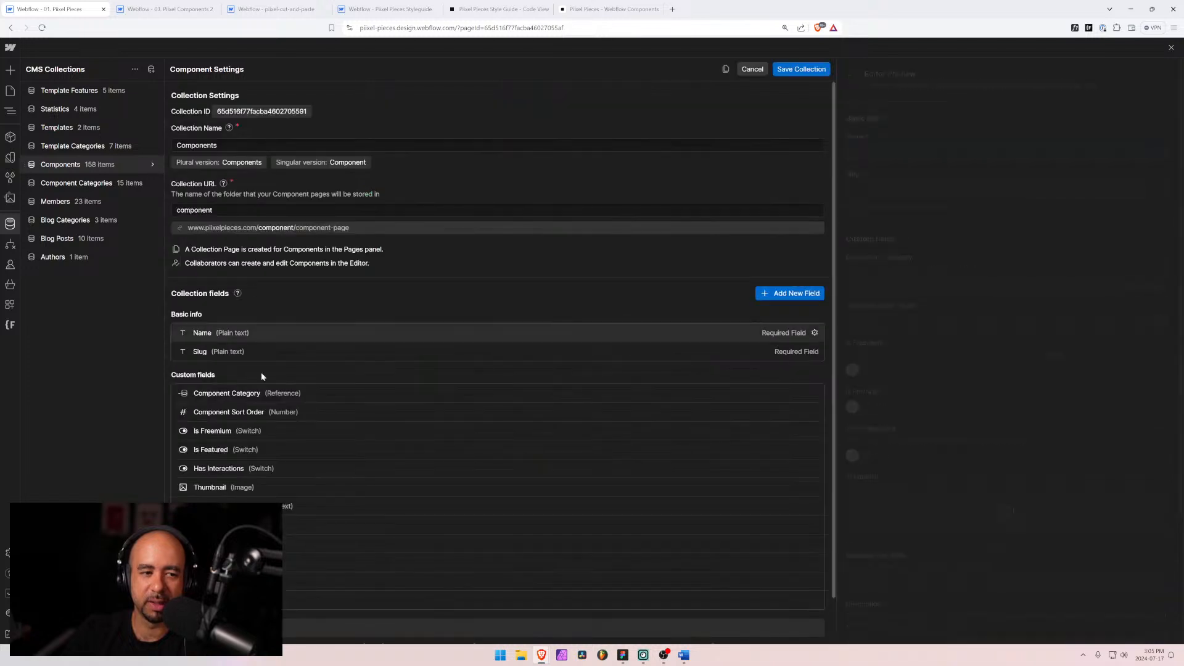
{"action": "scroll", "coordinate": [290, 457], "scroll_direction": "down", "scroll_amount": 1}
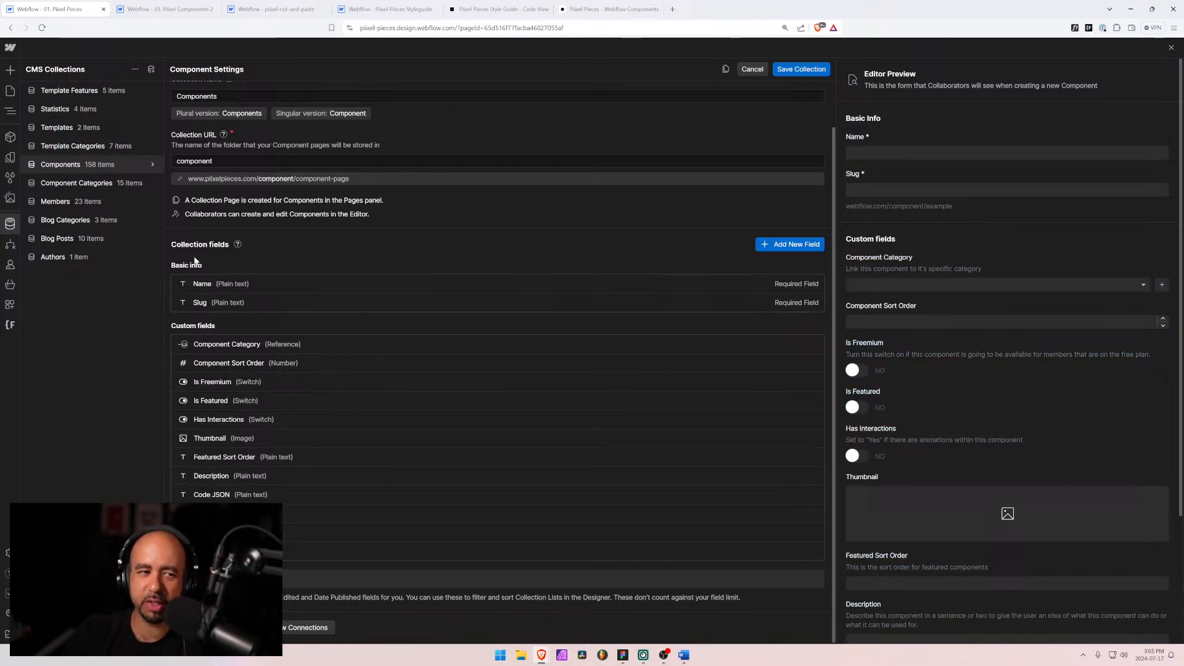
{"action": "mouse_move", "coordinate": [542, 655]}
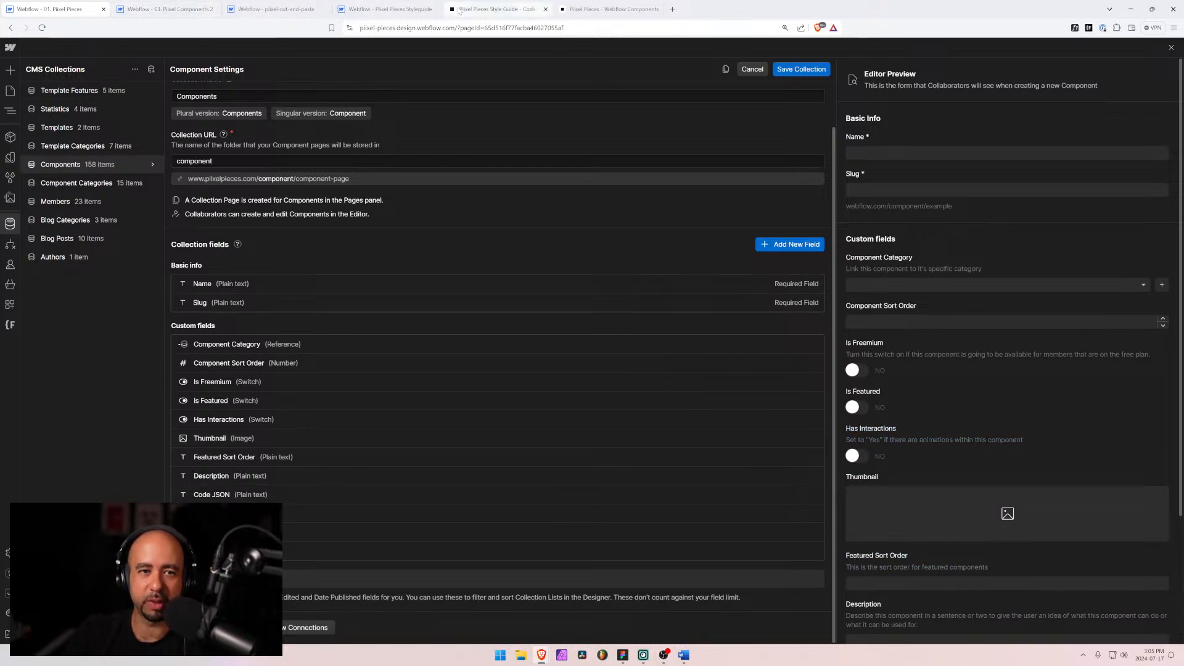
{"action": "left_click", "coordinate": [600, 9]}
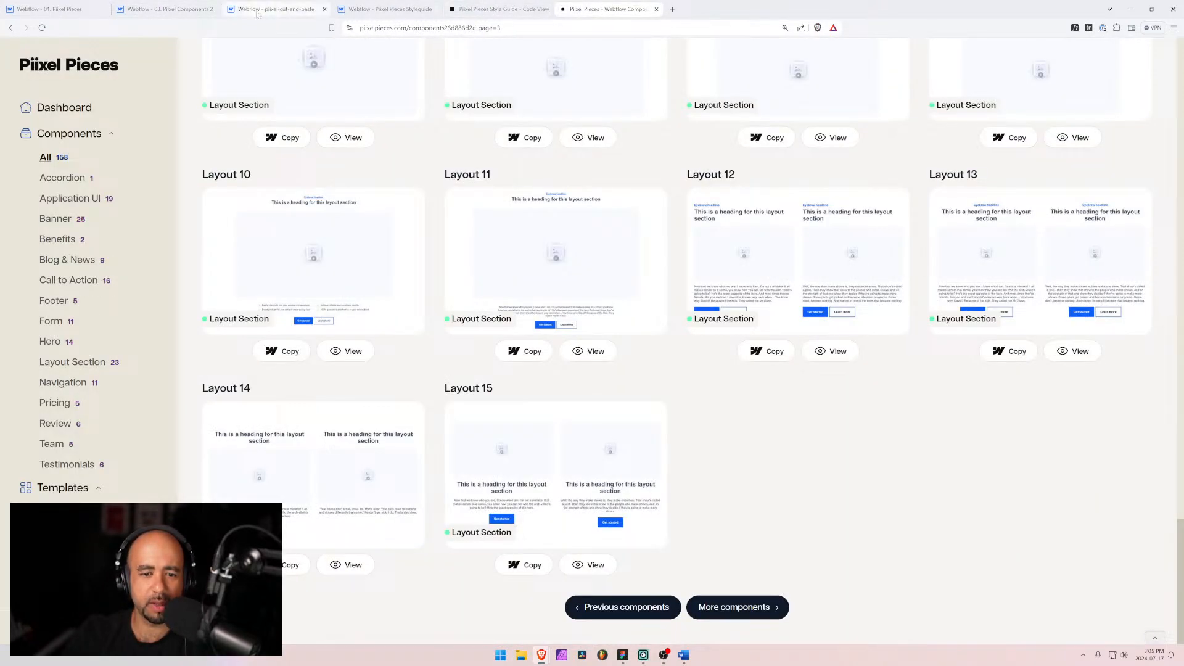
{"action": "left_click", "coordinate": [623, 656]}
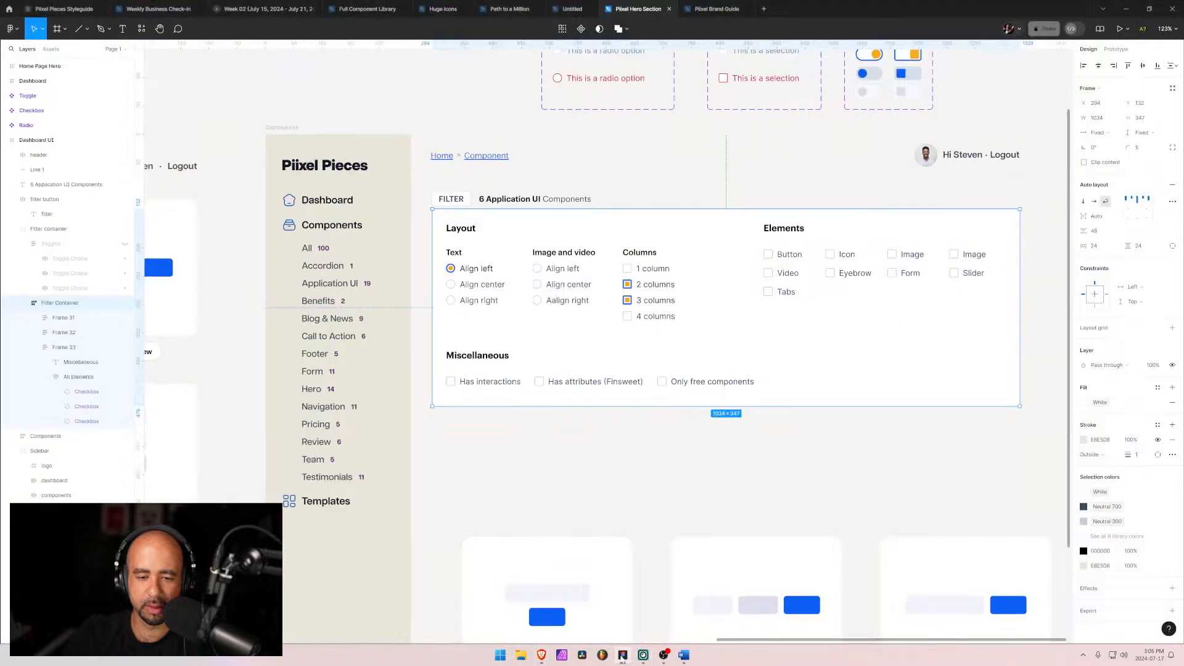
Step: Set the Eyebrow checkbox in the Elements group to its Selected state
{"action": "left_click", "coordinate": [574, 455]}
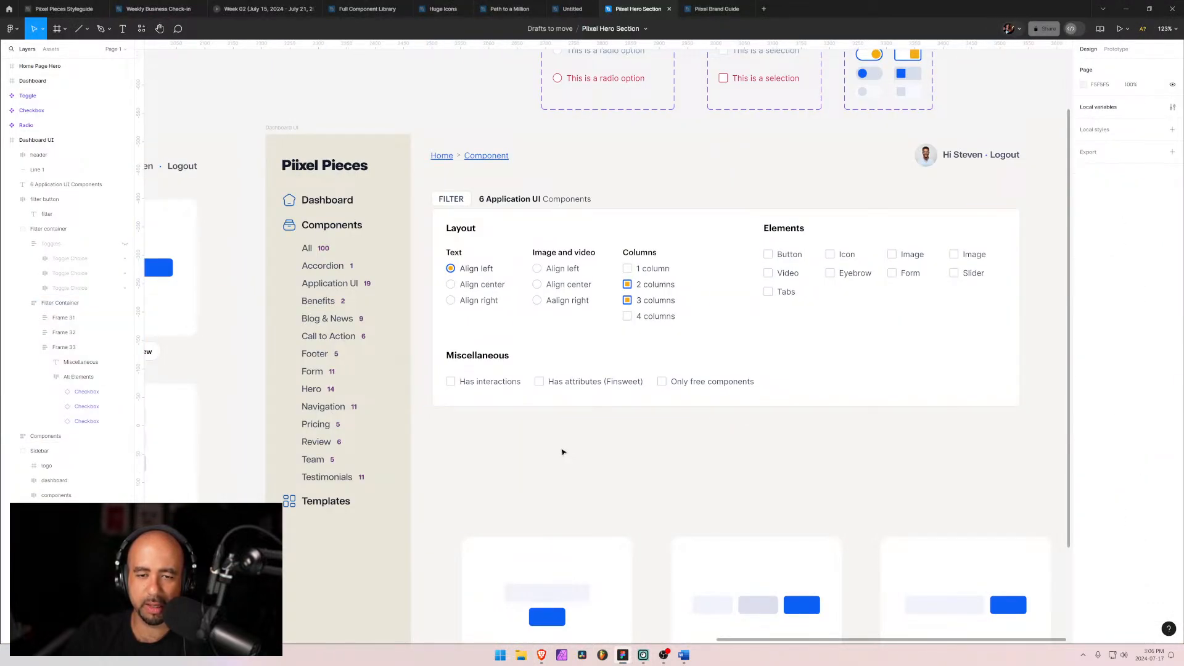
{"action": "left_click", "coordinate": [847, 276]}
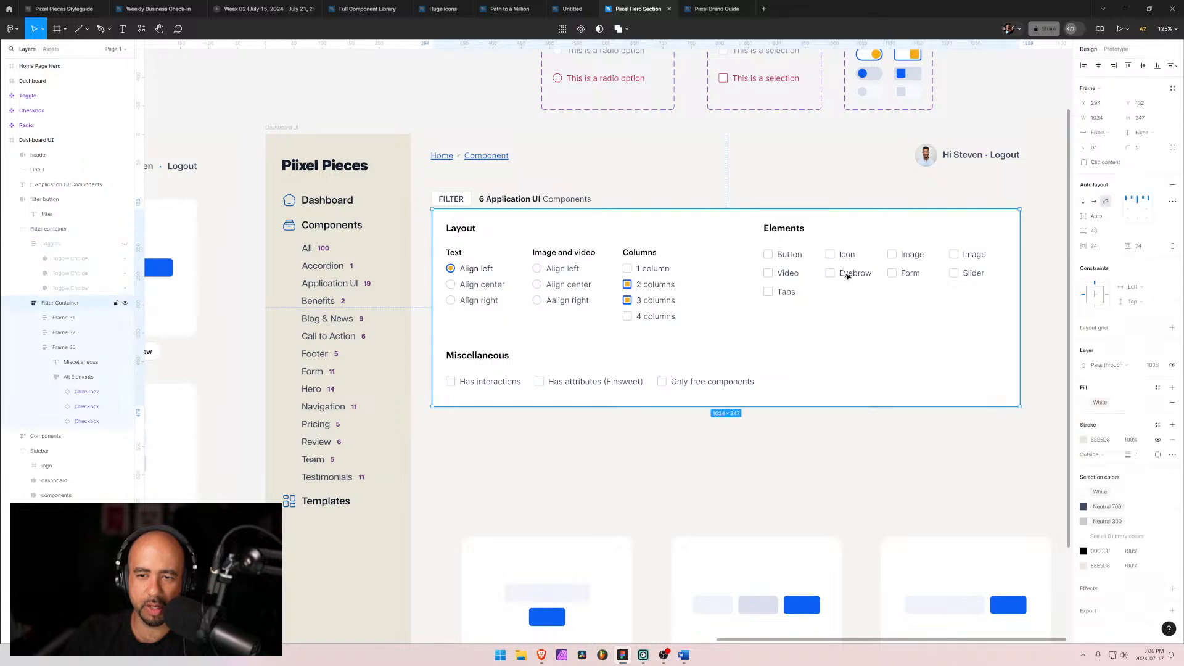
{"action": "left_click", "coordinate": [844, 275]}
{"action": "left_click", "coordinate": [844, 276]}
{"action": "left_click", "coordinate": [844, 276]}
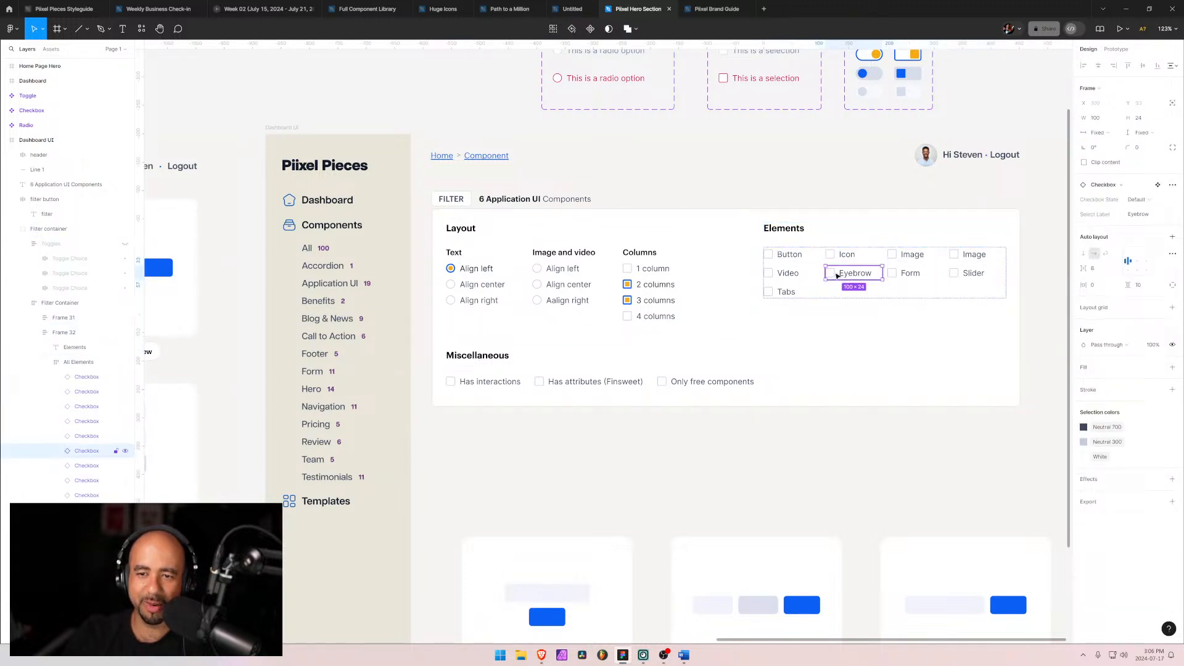
{"action": "left_click", "coordinate": [1137, 201]}
{"action": "left_click", "coordinate": [1120, 224]}
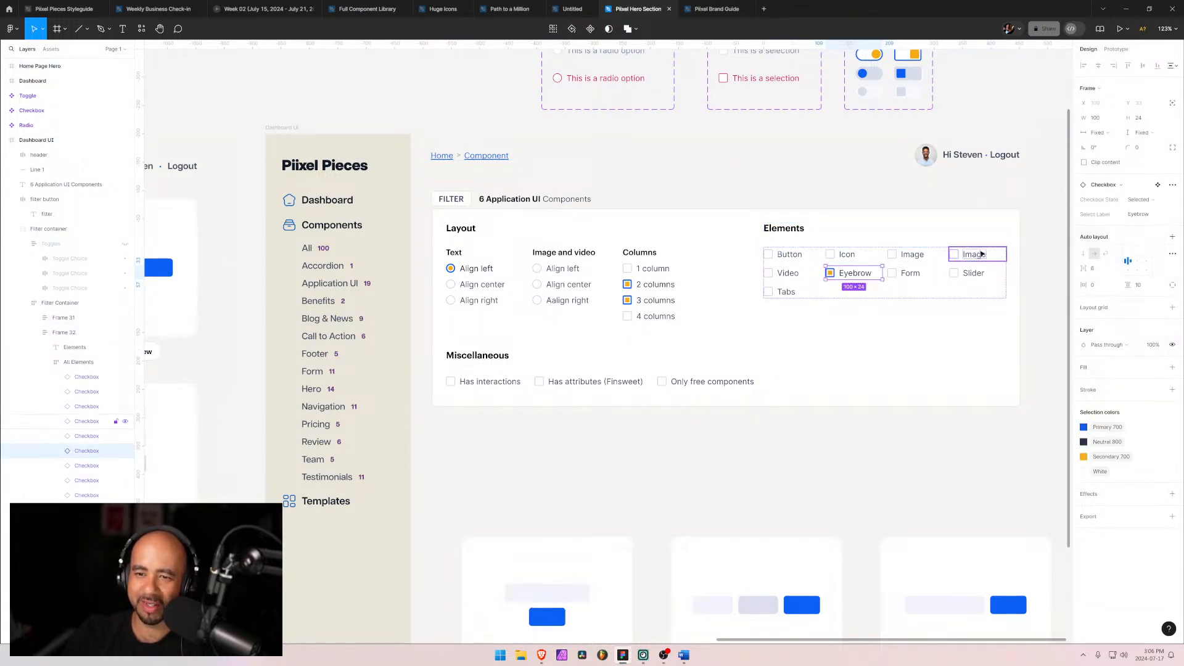
Step: Set the first Image checkbox in the Elements group to its Selected state
{"action": "left_click", "coordinate": [971, 258]}
{"action": "left_click", "coordinate": [927, 258]}
{"action": "left_click", "coordinate": [884, 256]}
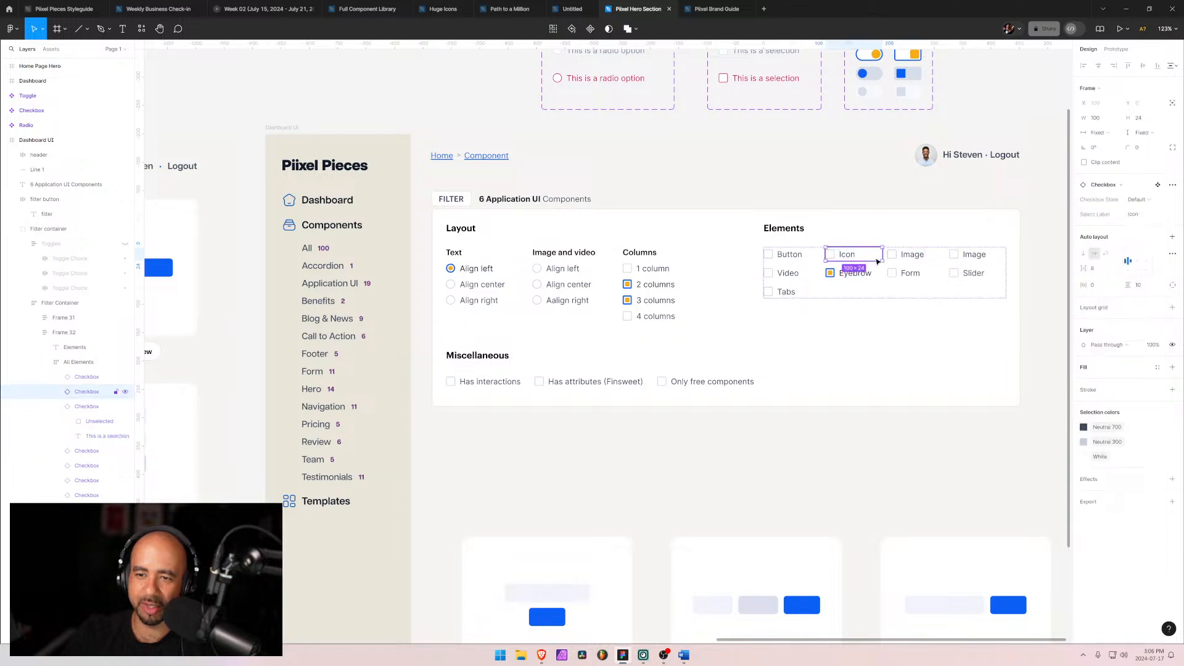
{"action": "left_click", "coordinate": [904, 255]}
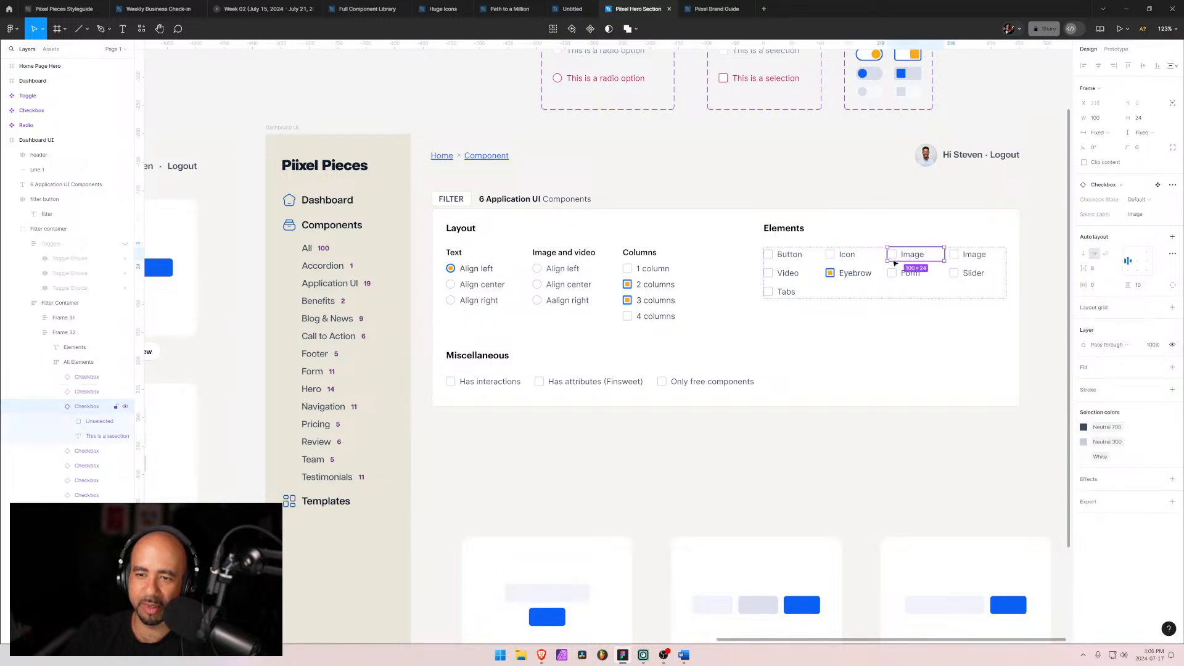
{"action": "left_click", "coordinate": [1137, 200]}
{"action": "left_click", "coordinate": [1125, 222]}
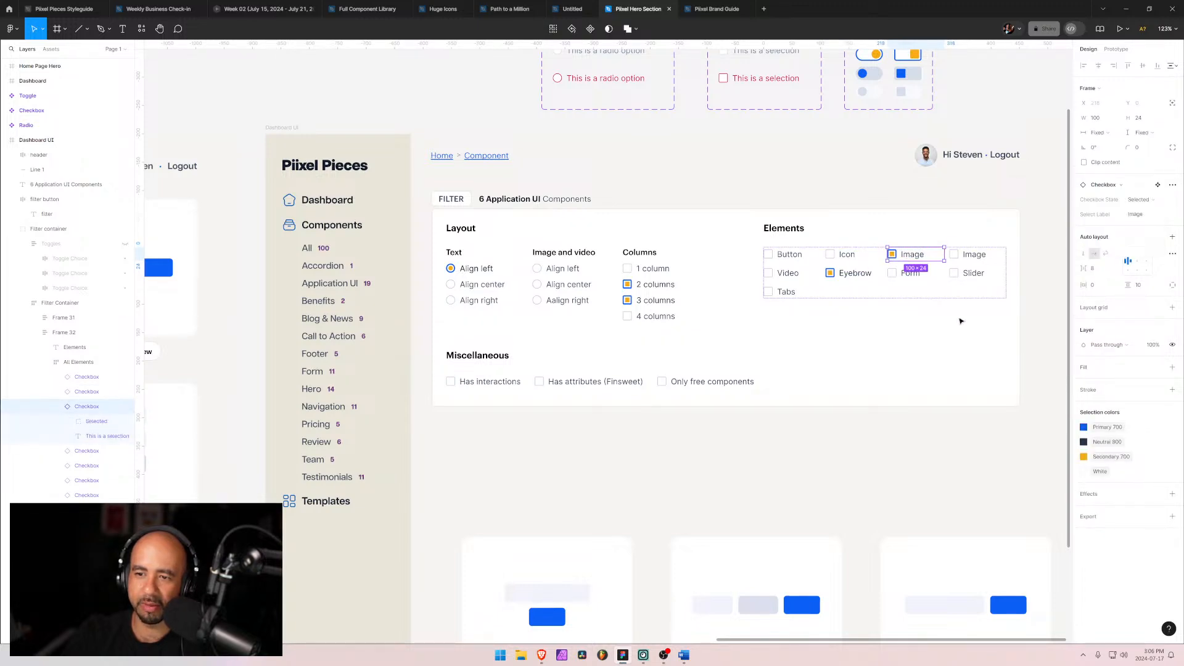
{"action": "left_click", "coordinate": [960, 320]}
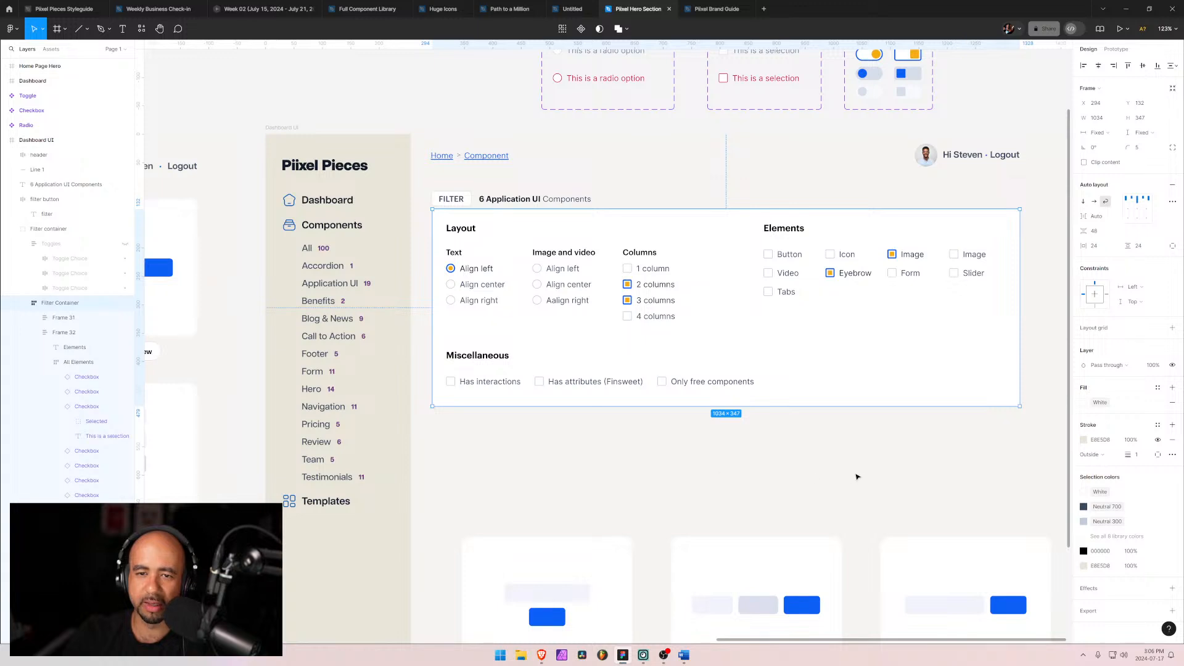
{"action": "left_click", "coordinate": [858, 476]}
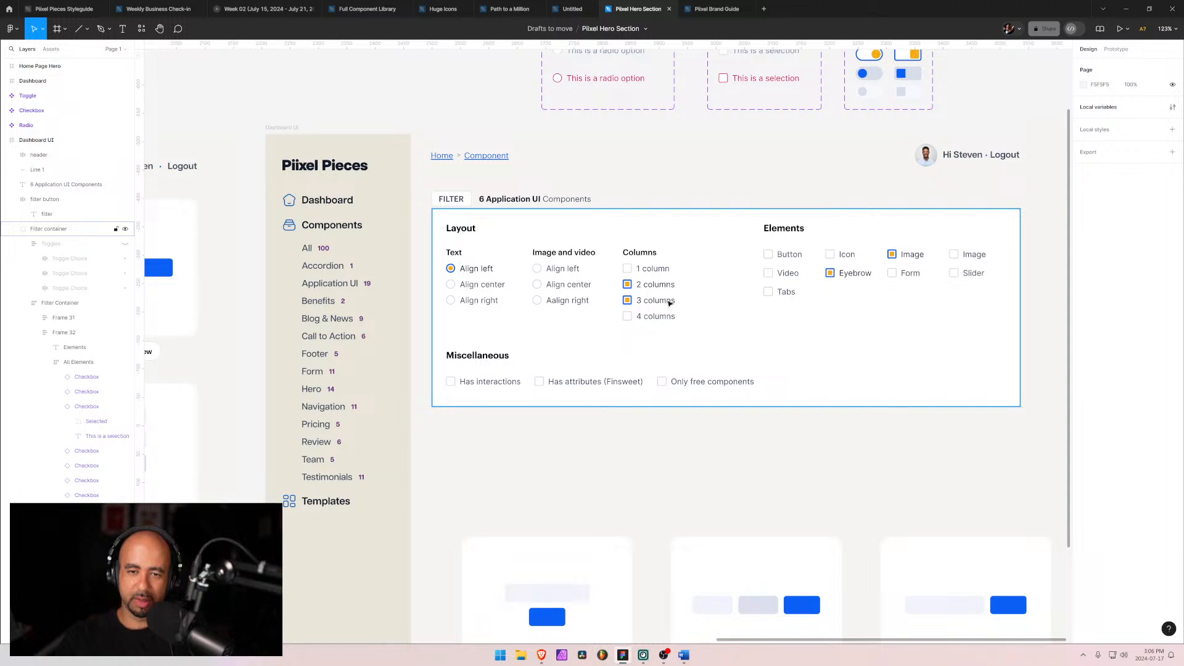
{"action": "left_click", "coordinate": [659, 297]}
{"action": "double_click", "coordinate": [655, 285]}
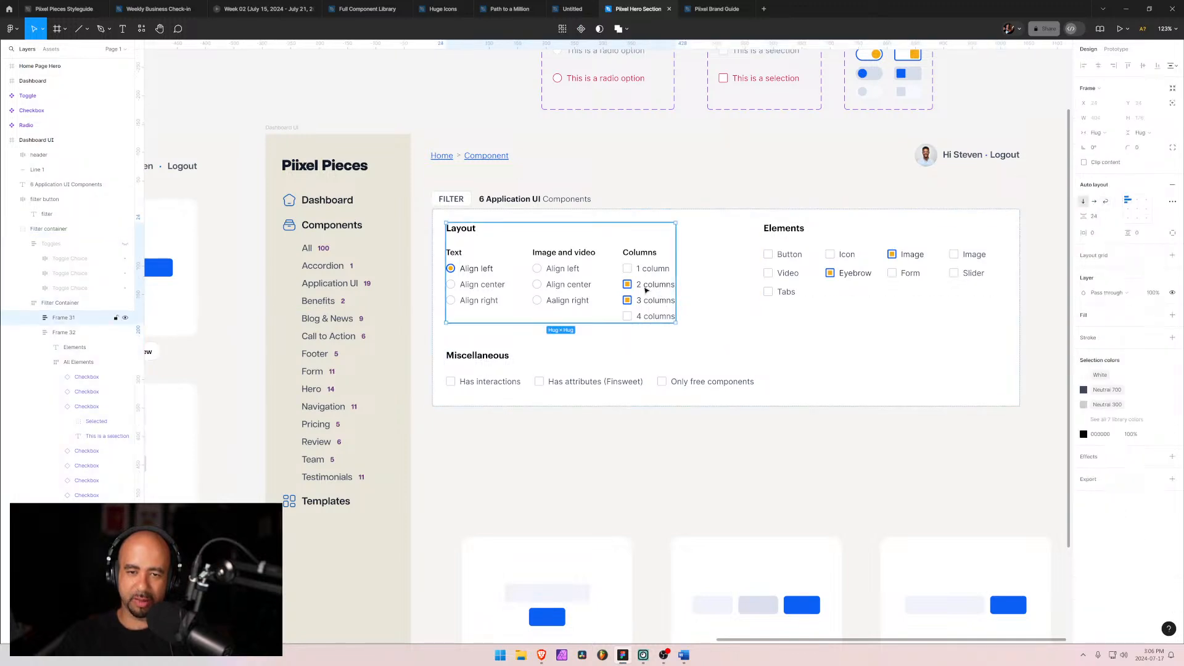
{"action": "key", "text": "Escape"}
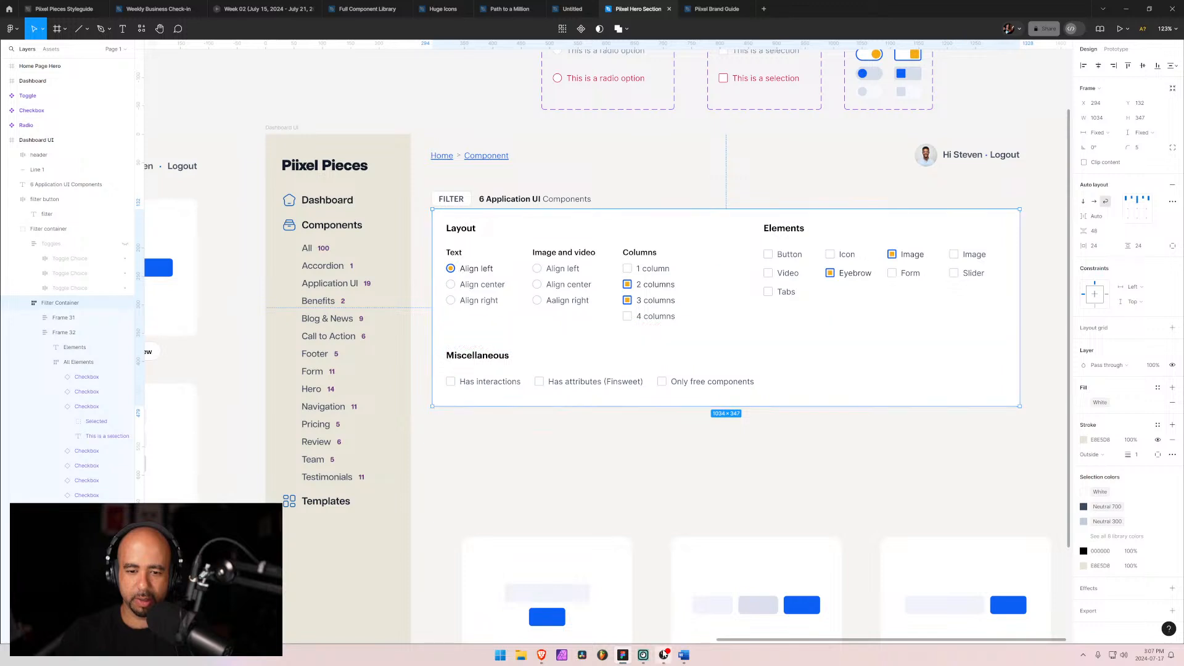
Step: Switch to Webflow and start adding a new Option field to the Components collection, then exit without saving
{"action": "mouse_move", "coordinate": [538, 656]}
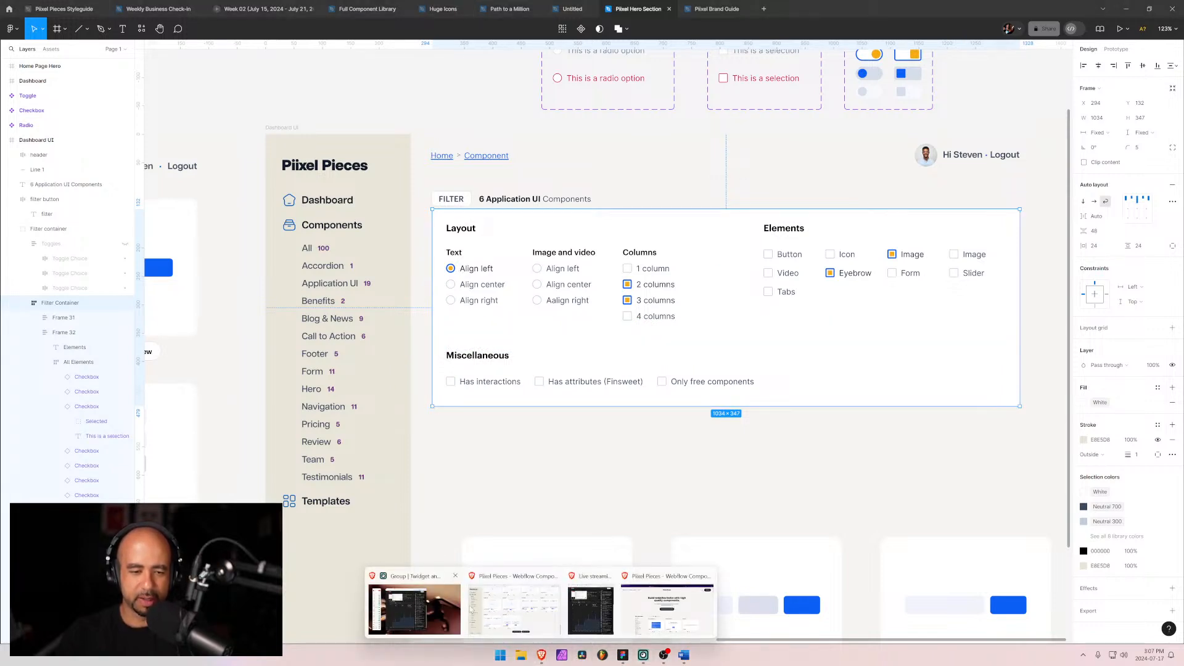
{"action": "left_click", "coordinate": [529, 608]}
{"action": "left_click", "coordinate": [56, 9]}
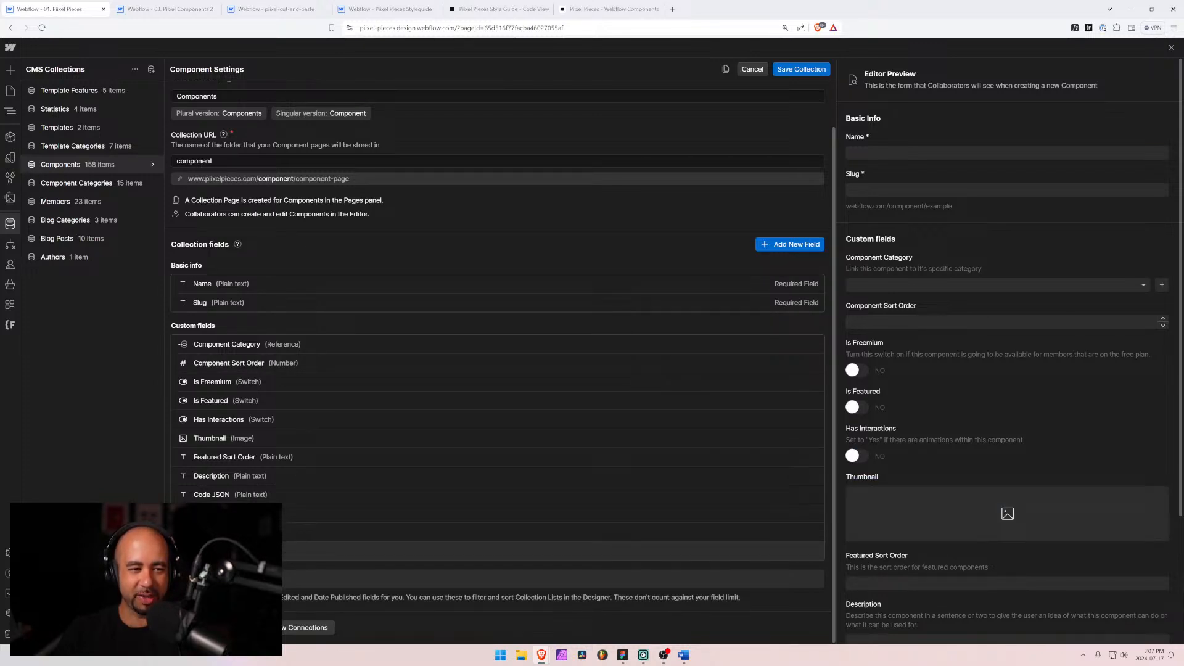
{"action": "left_click", "coordinate": [251, 551]}
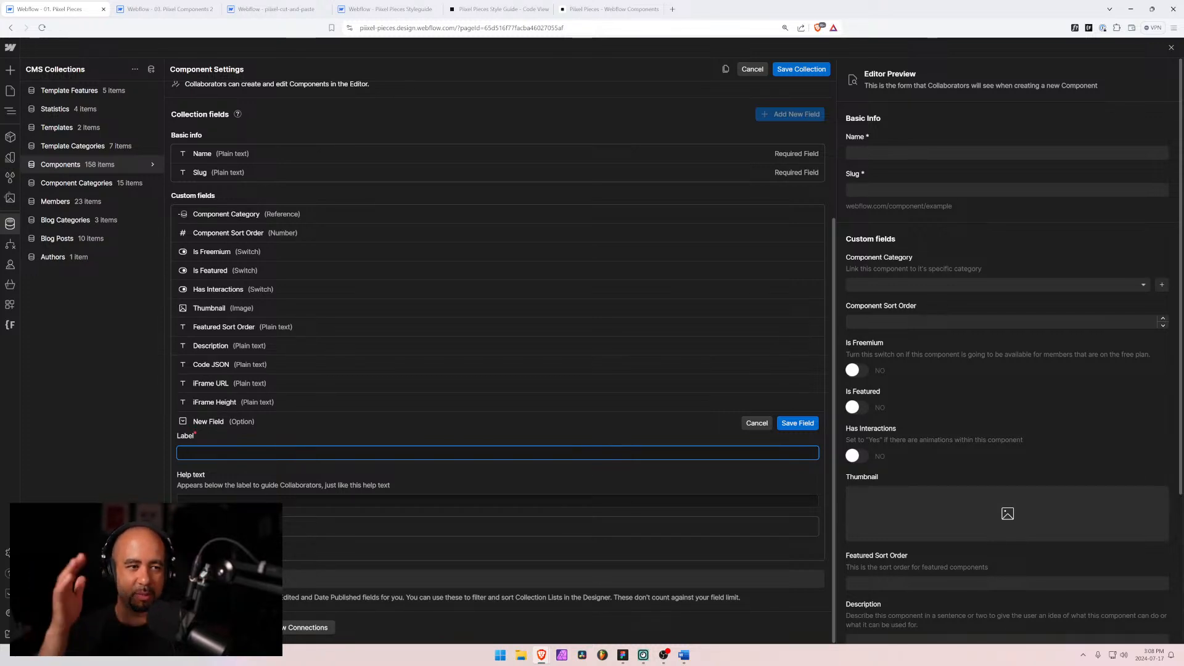
{"action": "left_click", "coordinate": [747, 71]}
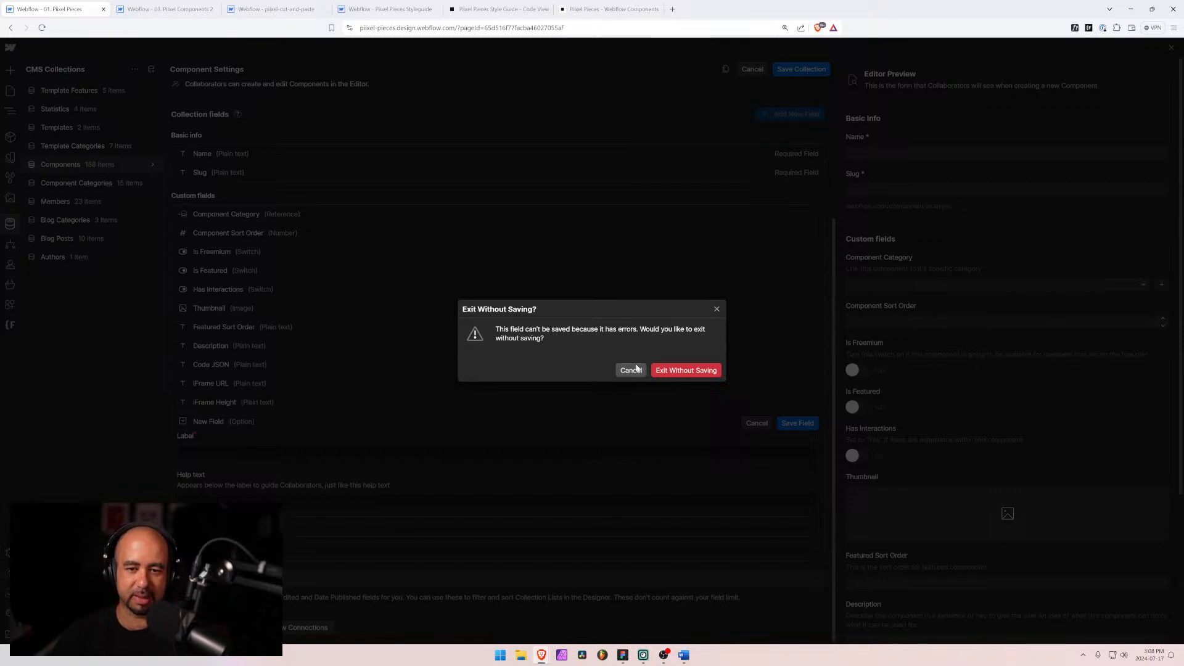
{"action": "left_click", "coordinate": [676, 370]}
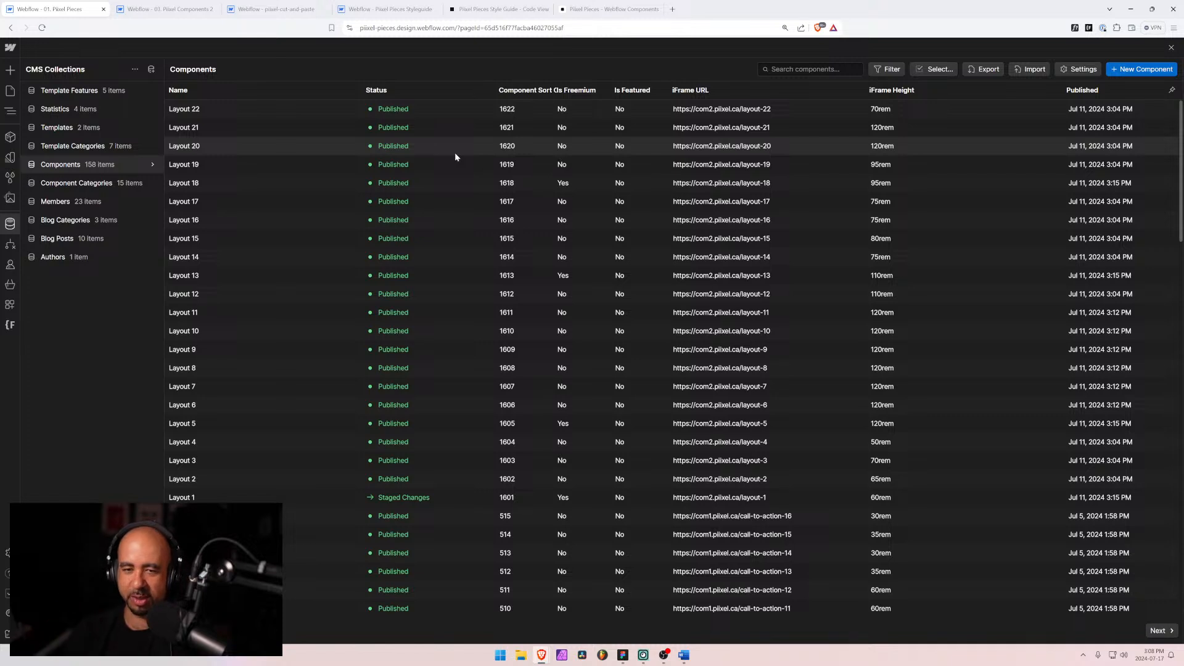
Step: Check the live Pixel Pieces components page in the browser, then return to the Figma file
{"action": "left_click", "coordinate": [607, 8]}
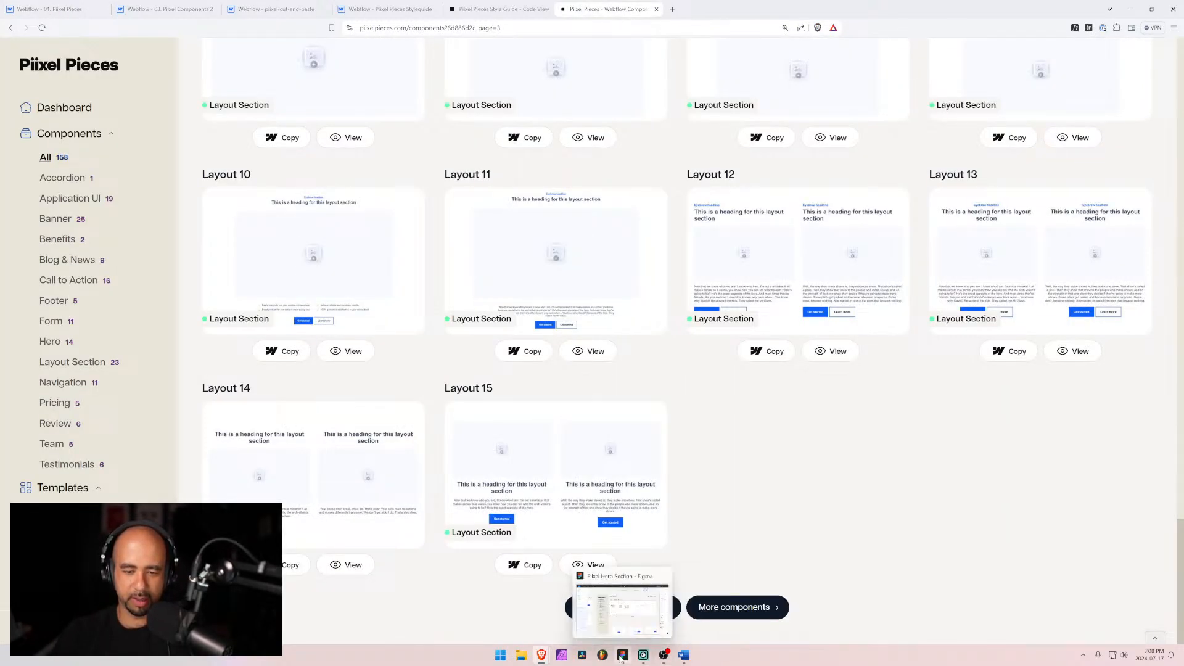
{"action": "left_click", "coordinate": [619, 589]}
{"action": "left_click", "coordinate": [579, 448]}
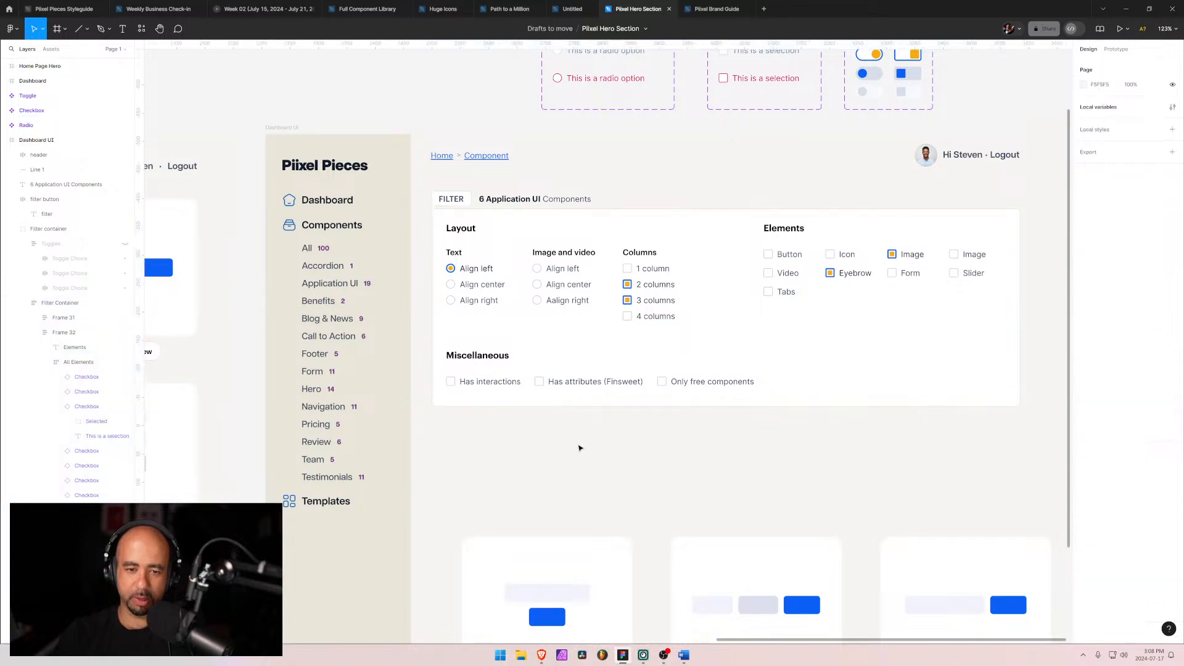